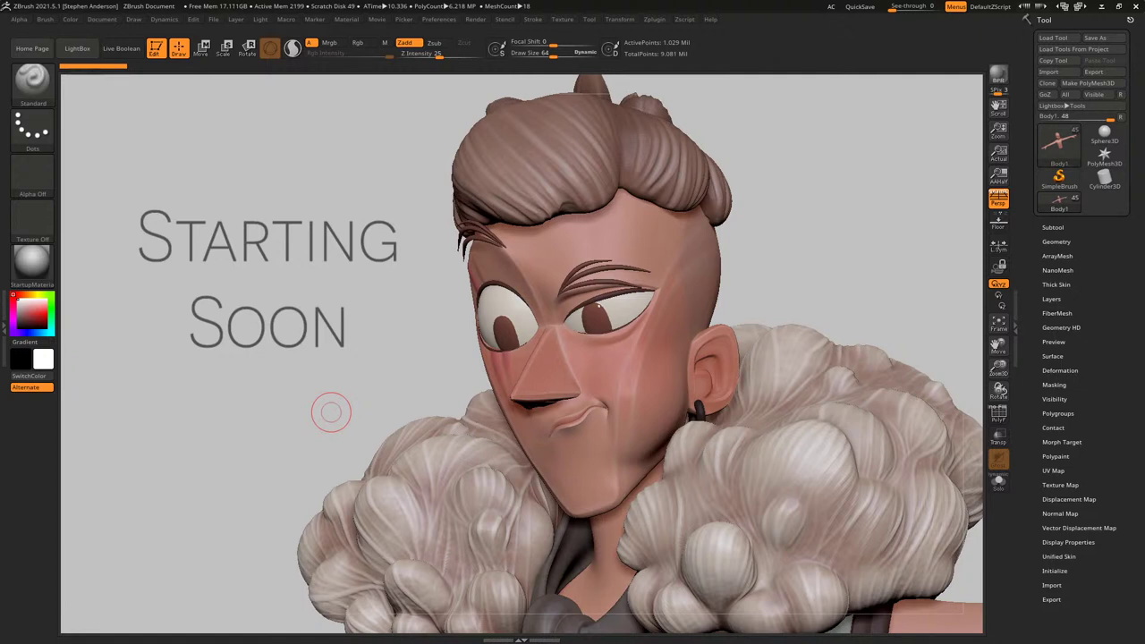
left_click_drag(365, 199, 366, 200)
key("d")
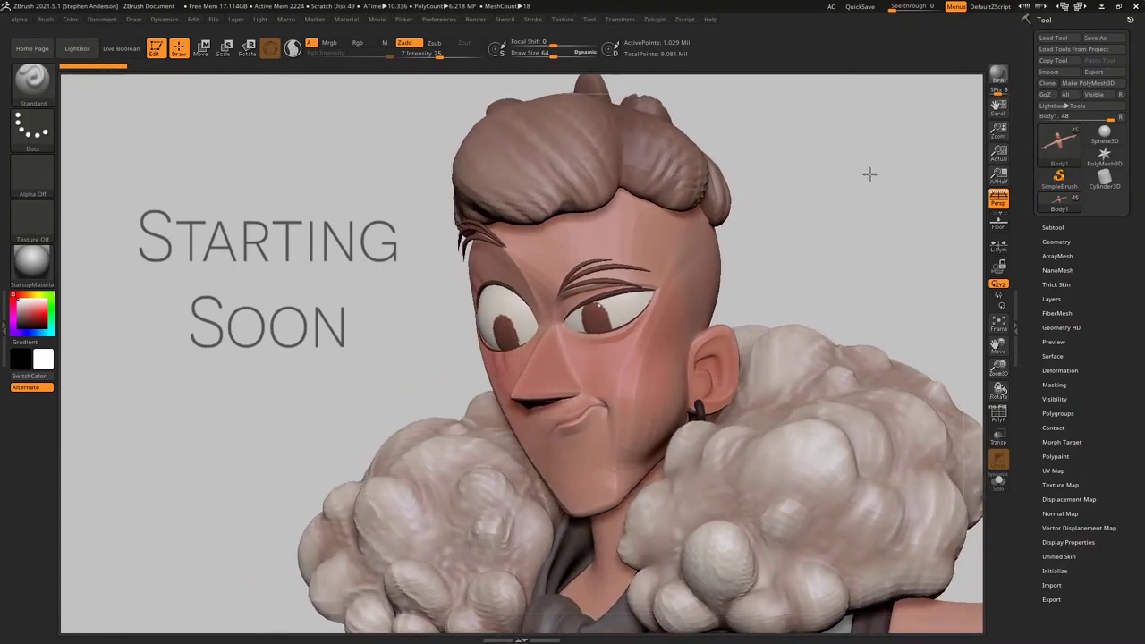
left_click_drag(864, 176, 872, 176)
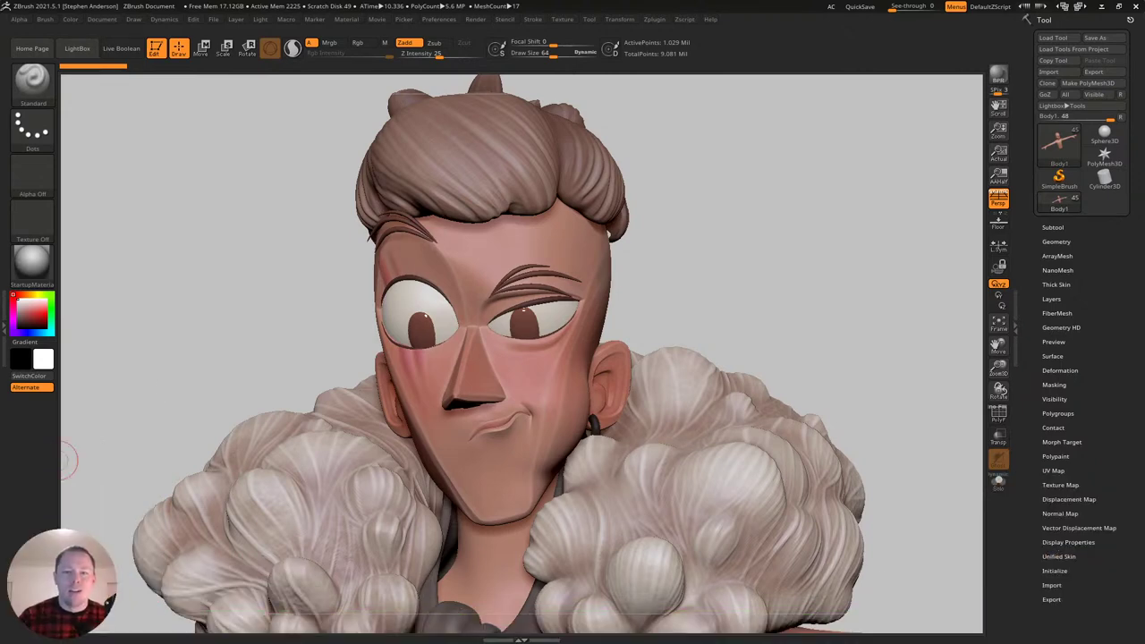
Pick the SkinShade4 material from the trousers' knee pad and fill all visible subtools with that material only.
right_click_drag(698, 313, 758, 235)
left_click_drag(758, 234, 575, 366)
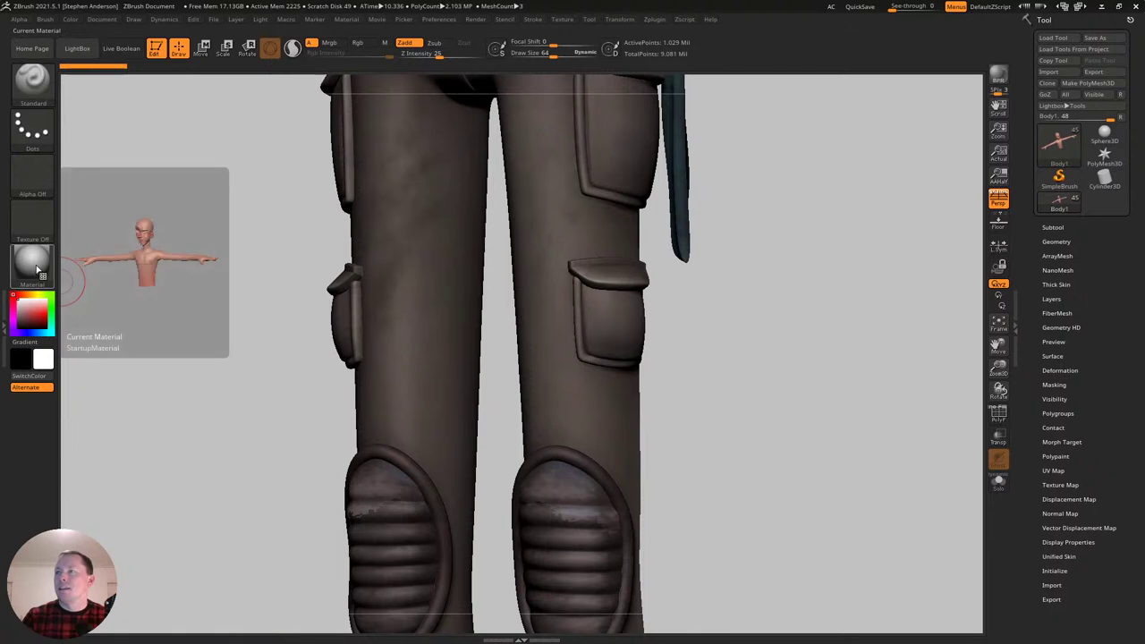
left_click_drag(31, 262, 582, 495)
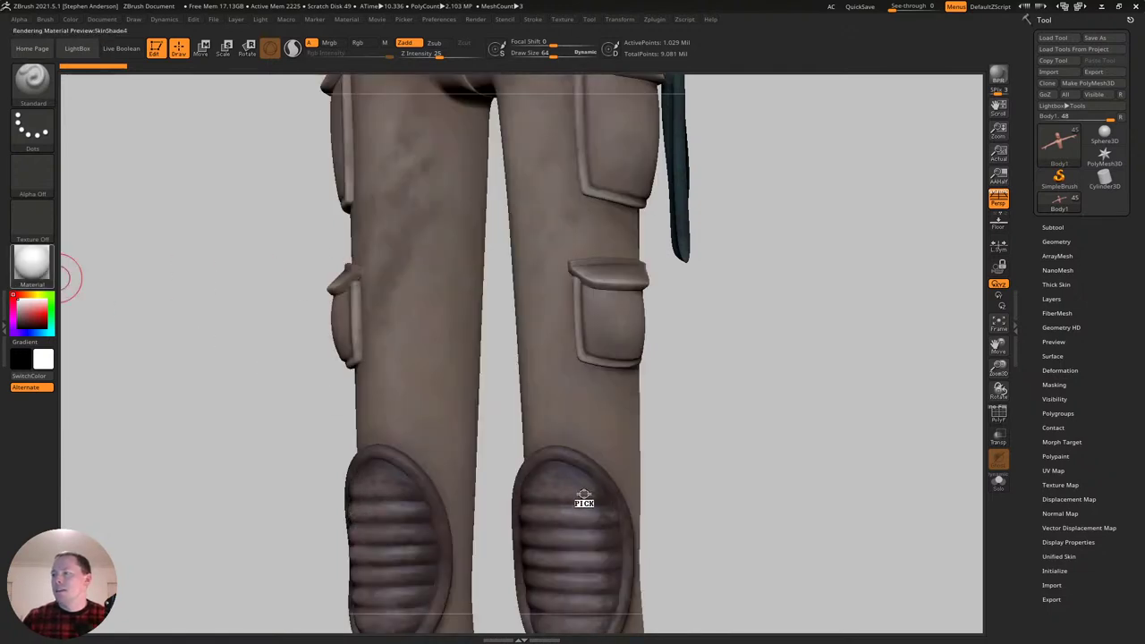
left_click(656, 20)
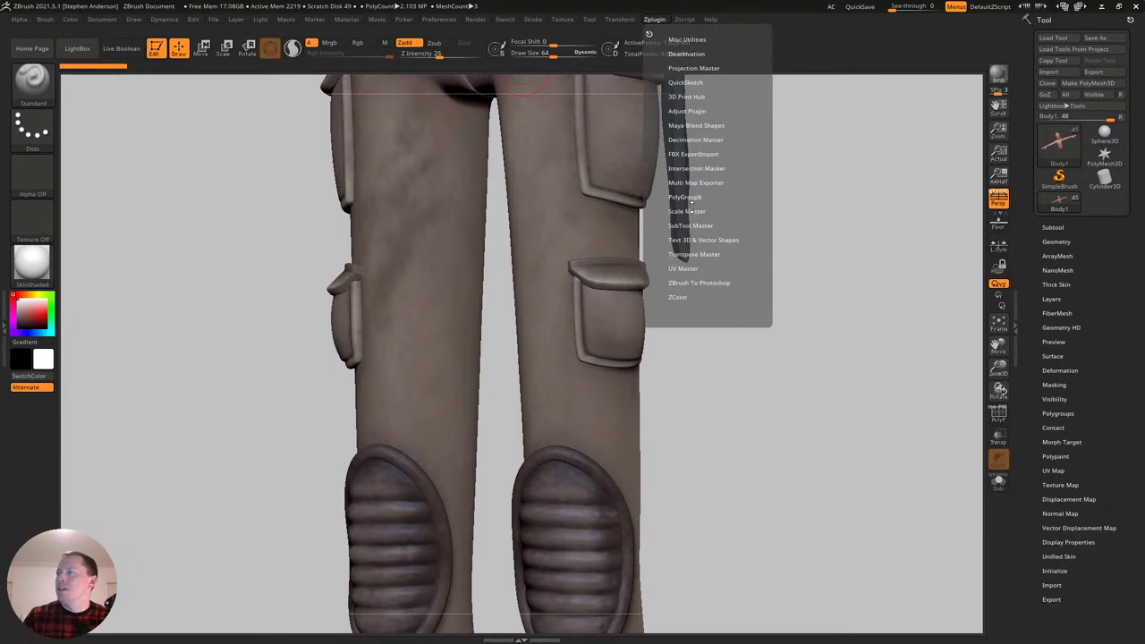
left_click(689, 225)
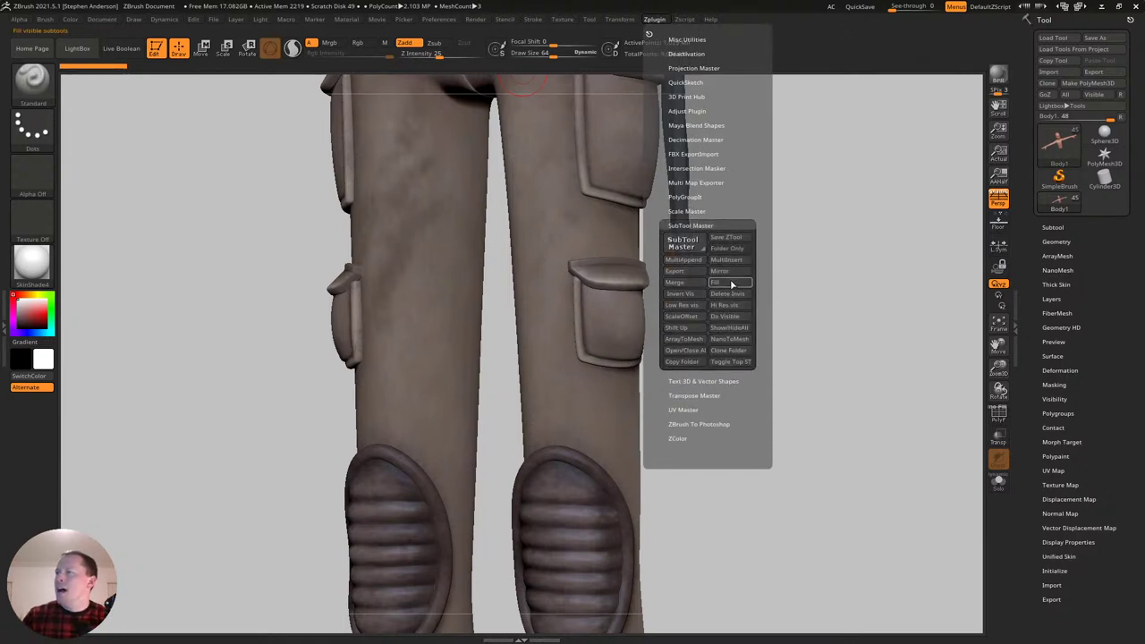
left_click(731, 283)
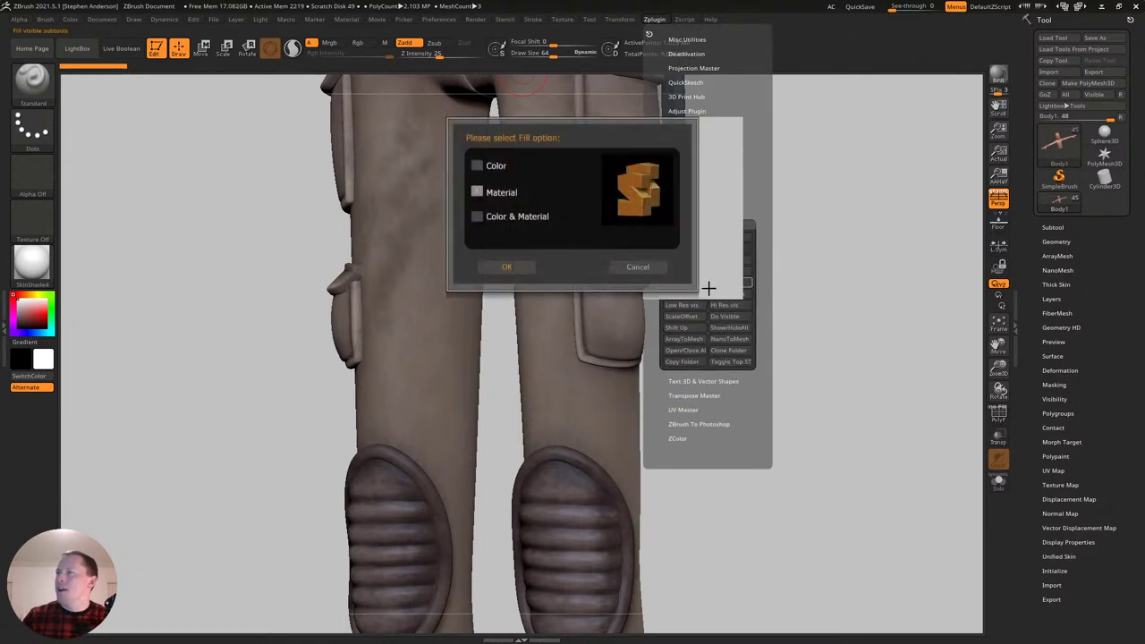
left_click(510, 268)
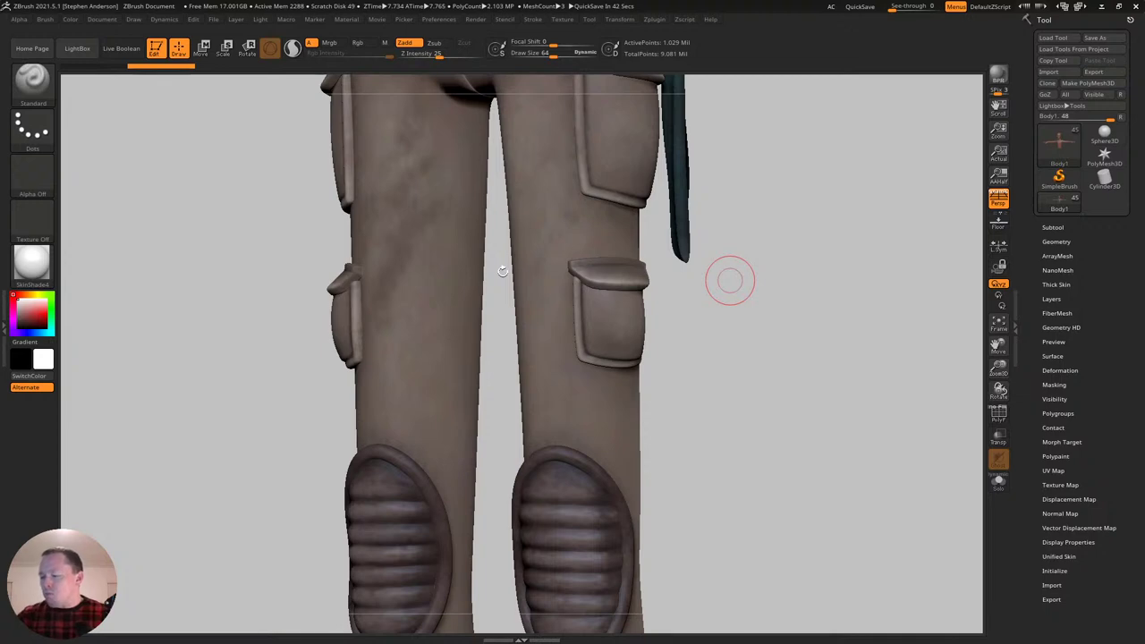
View the whole character, then isolate the body subtool and examine its face up close.
right_click_drag(790, 364, 608, 495)
mouse_move(608, 494)
left_mouse_down()
mouse_move(562, 315)
mouse_move(614, 432)
mouse_move(634, 399)
mouse_move(622, 407)
mouse_move(660, 260)
left_mouse_up()
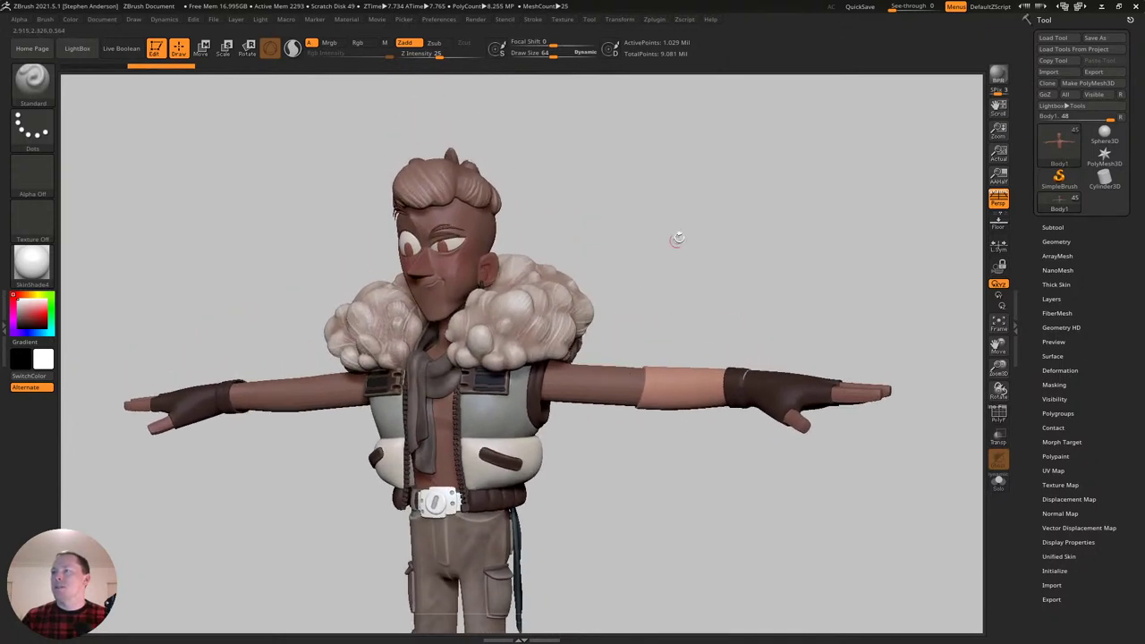
key("shift+f")
key("shift+f")
right_click_drag(511, 268, 562, 349, "ctrl")
left_click_drag(463, 282, 607, 269)
key("f")
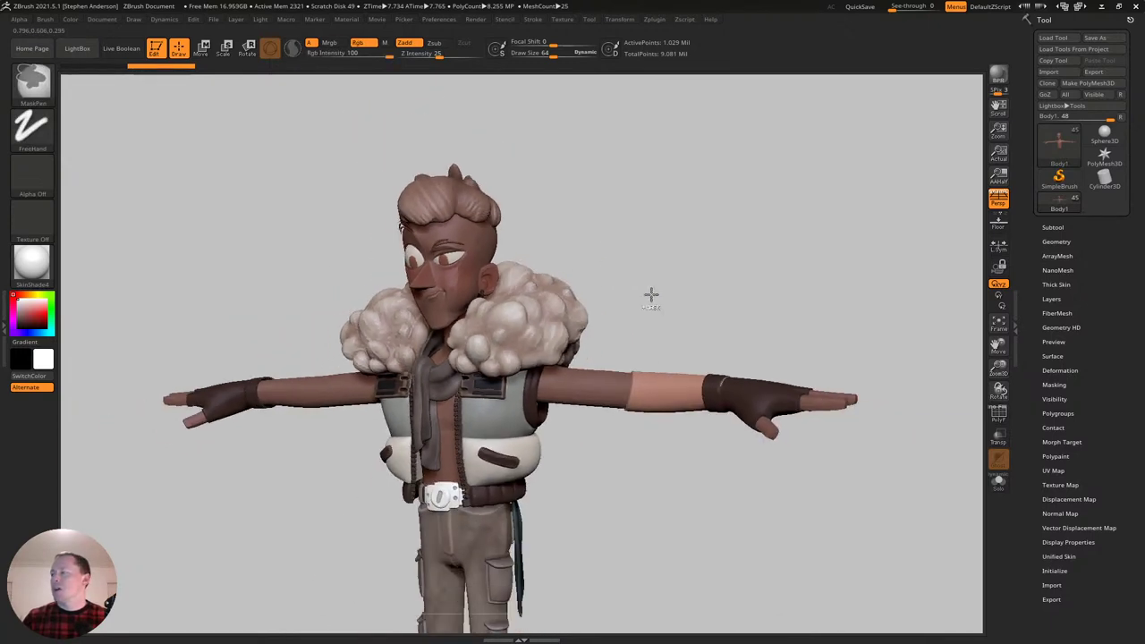
left_click(999, 481)
right_click_drag(597, 328, 621, 322)
right_click_drag(549, 296, 581, 320, "ctrl")
mouse_move(581, 320)
right_mouse_down()
mouse_move(635, 325)
mouse_move(555, 304)
right_mouse_up()
mouse_move(554, 305)
right_mouse_down("ctrl")
mouse_move(570, 328)
mouse_move(649, 358)
right_mouse_up("ctrl")
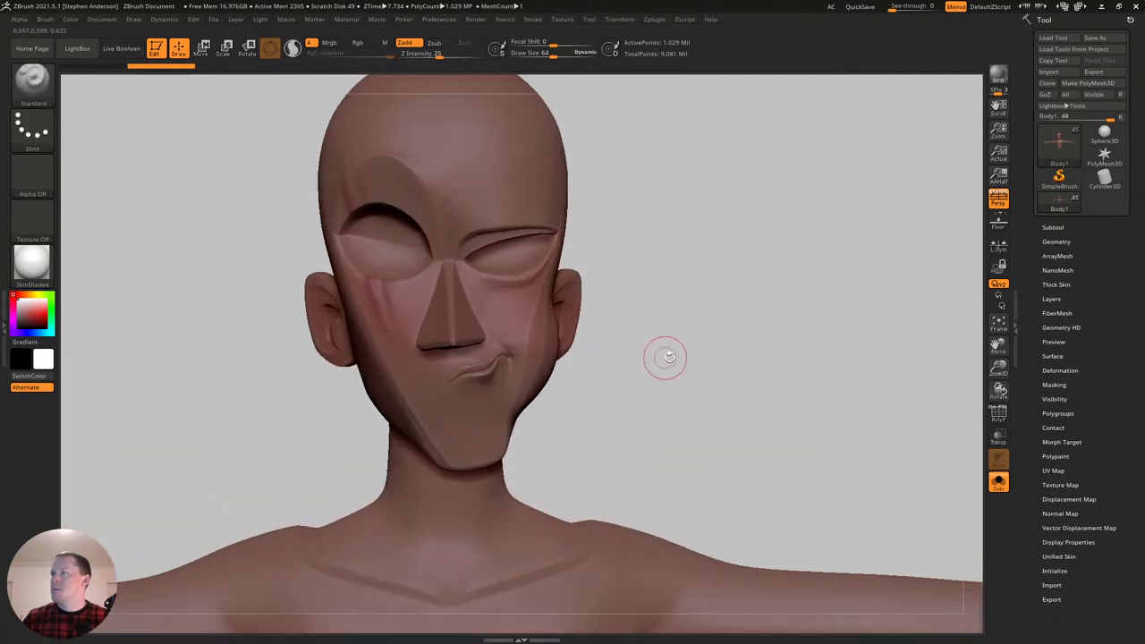
Show the body's layers, examine the isolated head from several angles, and bring all subtools back into view.
left_click(1051, 299)
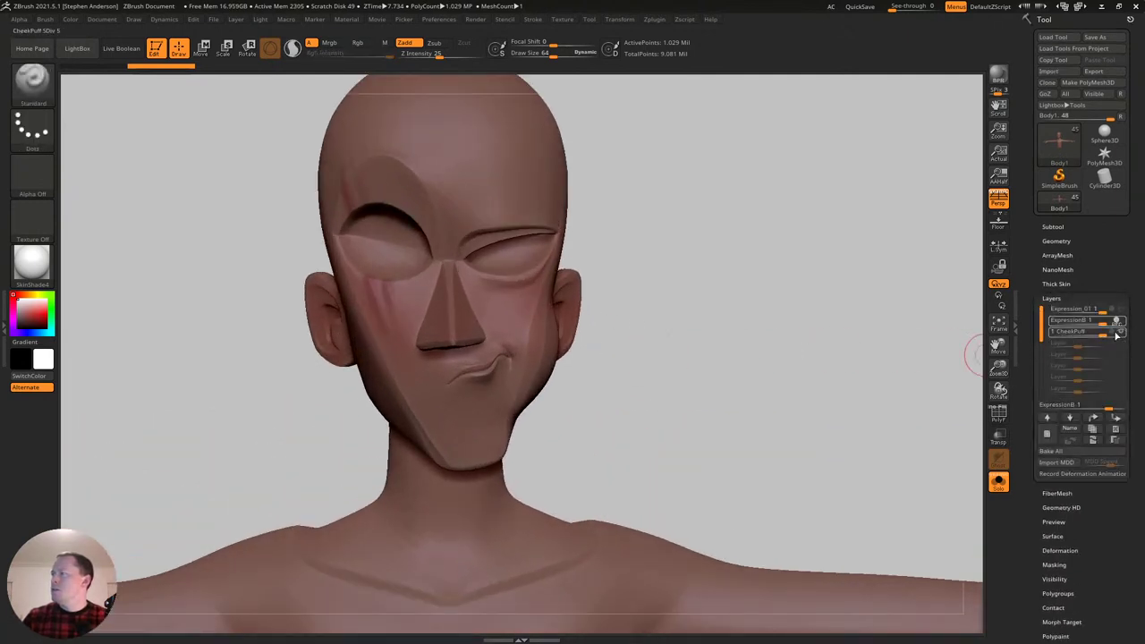
left_click_drag(683, 373, 709, 359)
left_click_drag(798, 306, 856, 412, "ctrl")
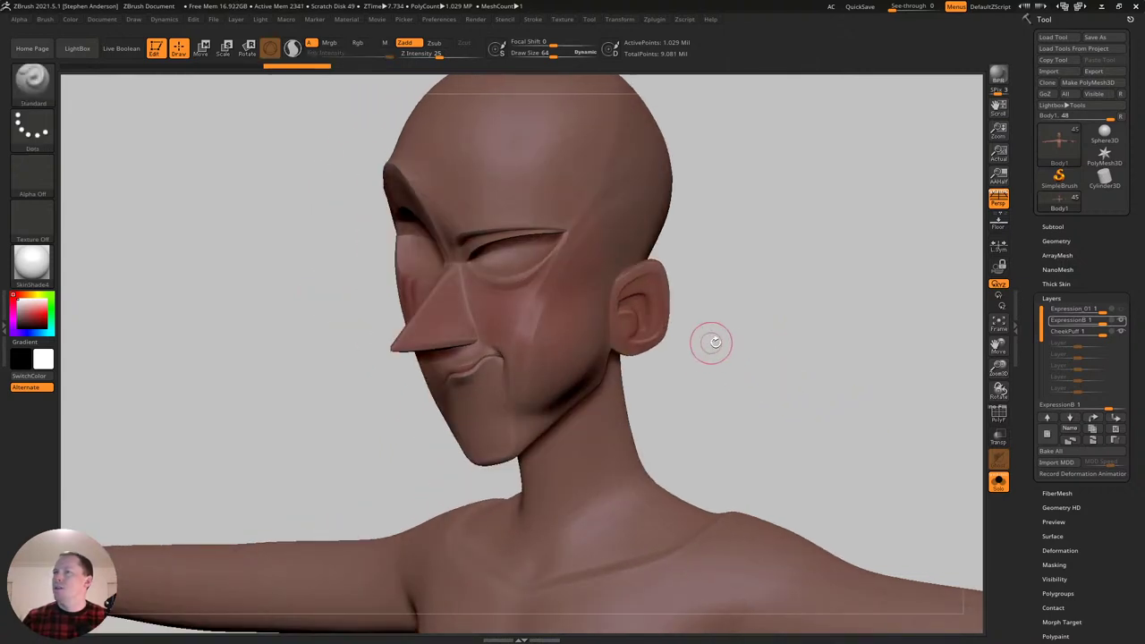
right_click_drag(708, 345, 725, 322, "ctrl")
left_click_drag(724, 236, 519, 384, "ctrl")
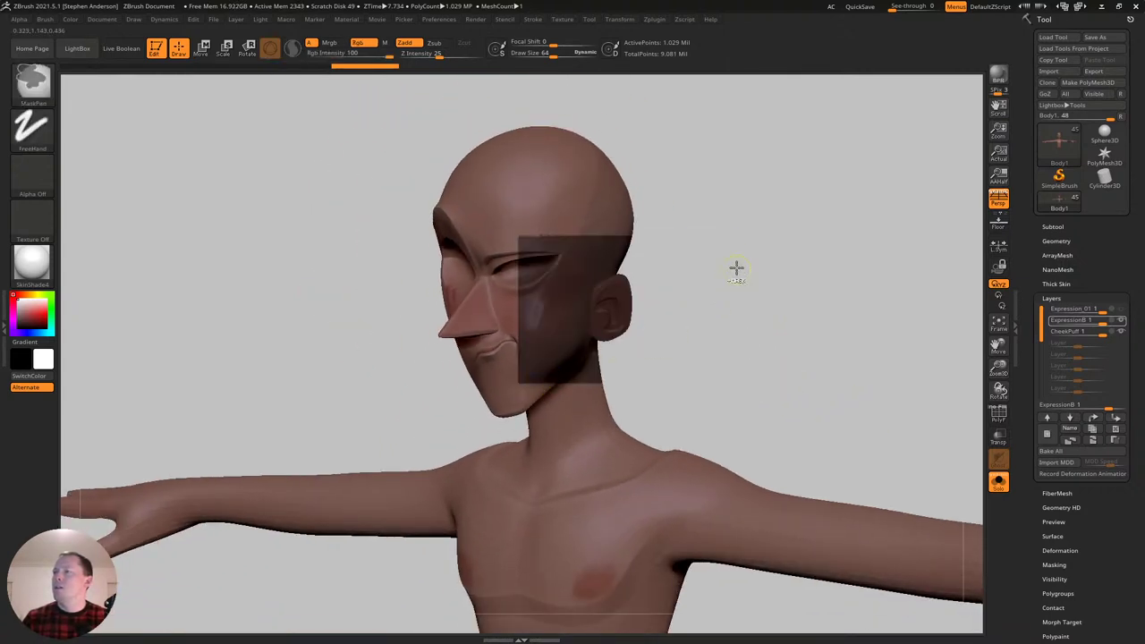
left_click_drag(734, 279, 783, 394, "ctrl")
key("f")
mouse_move(728, 340)
left_mouse_down()
mouse_move(703, 303)
mouse_move(753, 326)
left_mouse_up()
left_click(997, 480)
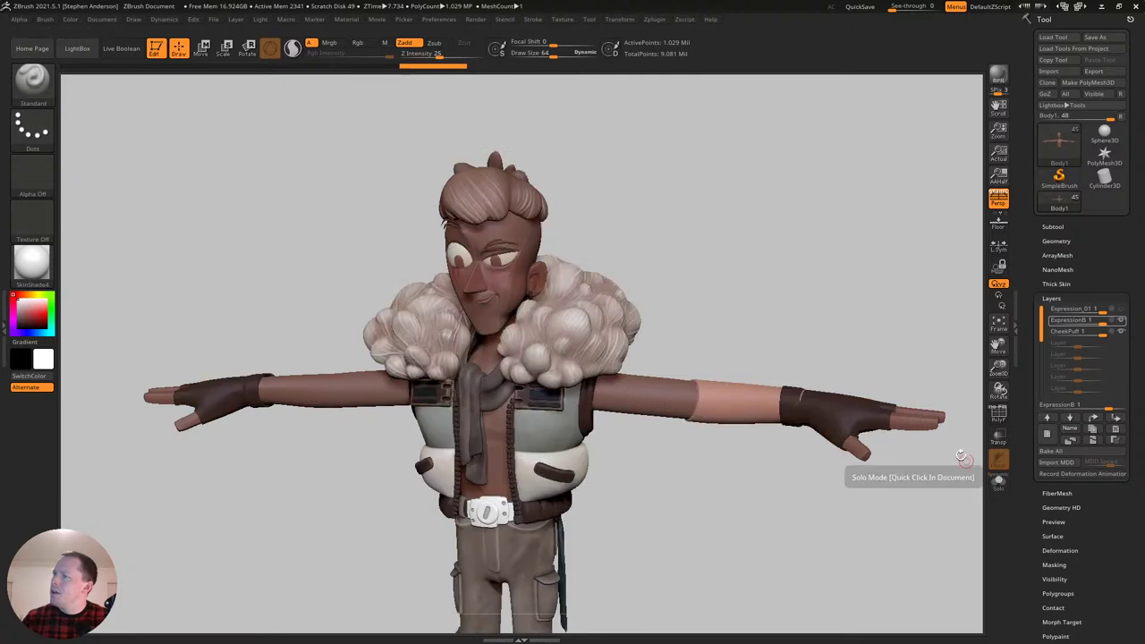
Switch the ExpressionB and CheekPuff layers off and on again to compare the facial expressions.
left_click_drag(759, 283, 767, 254)
right_click_drag(529, 260, 617, 337, "ctrl")
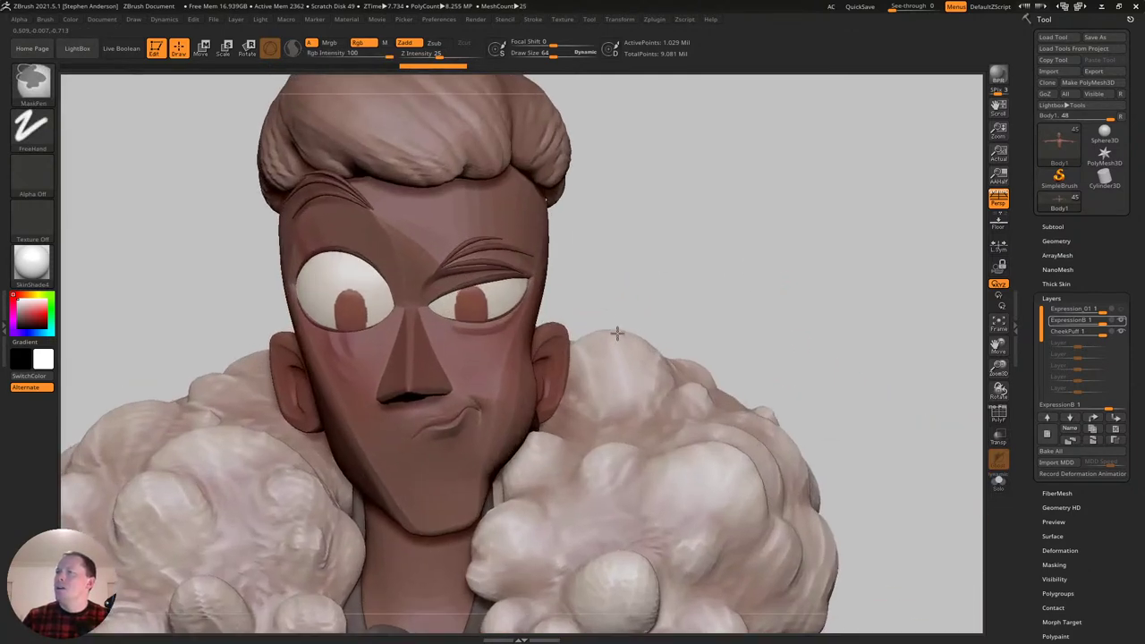
left_click(1120, 310)
left_click(1120, 332)
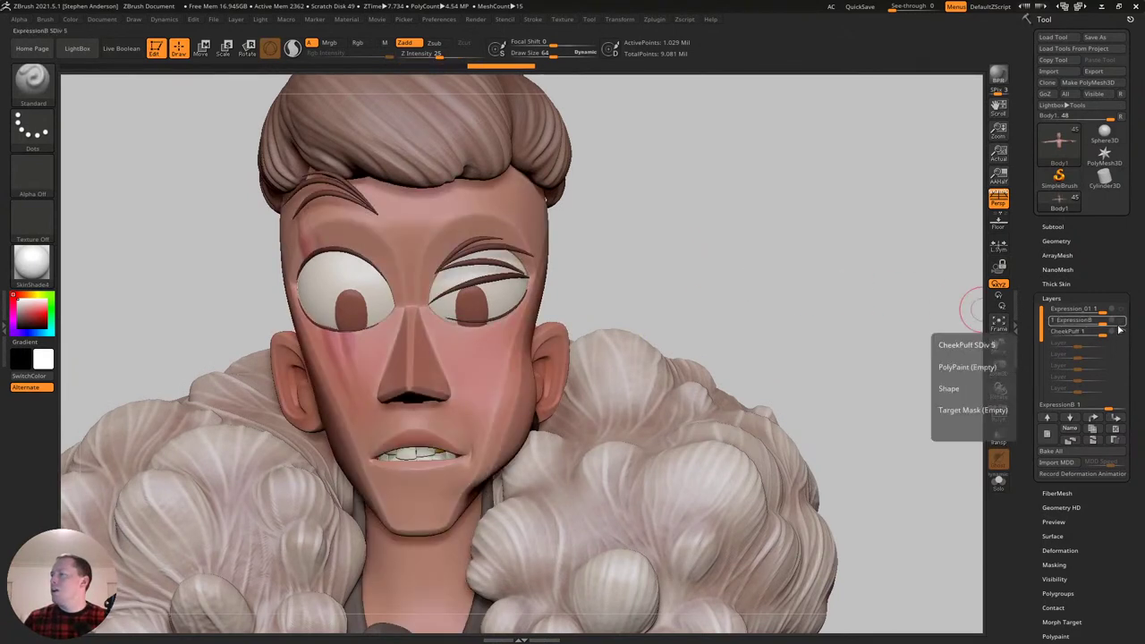
left_click(1121, 332)
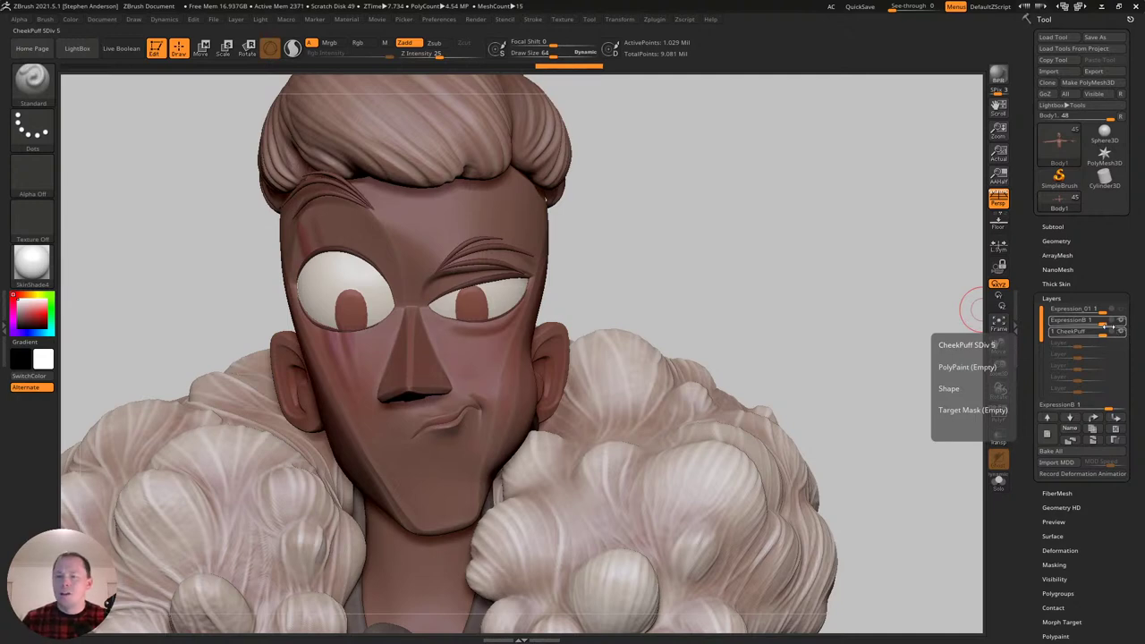
left_click_drag(820, 340, 852, 307)
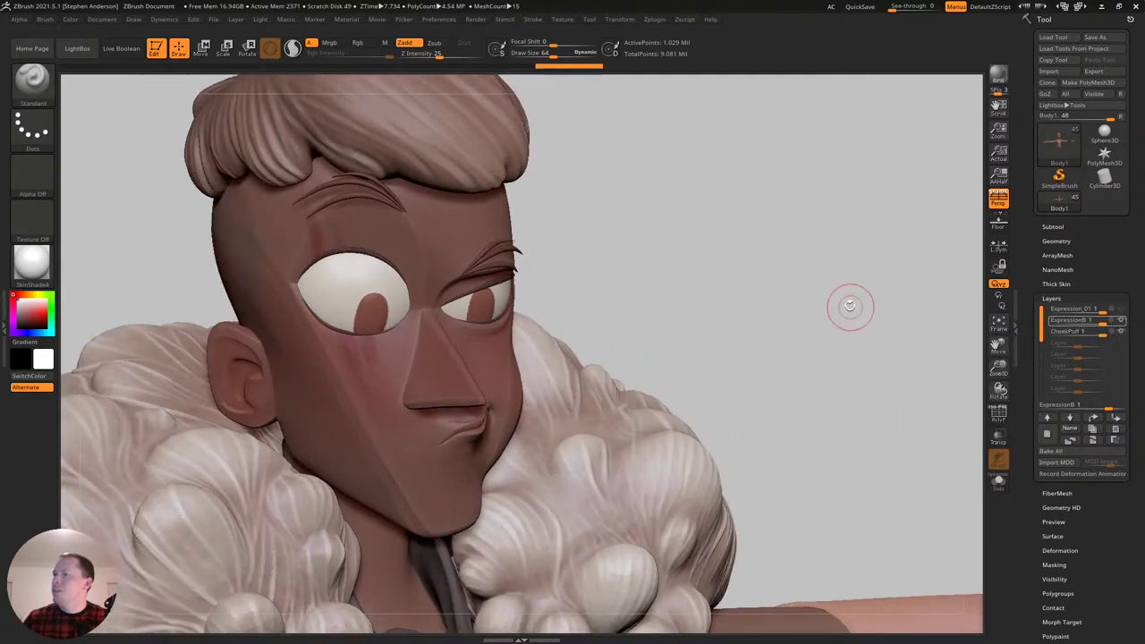
Toggle recording on the ExpressionB layer to compare the skin colour, checking it on the isolated body and ending with recording off.
left_click(1120, 323)
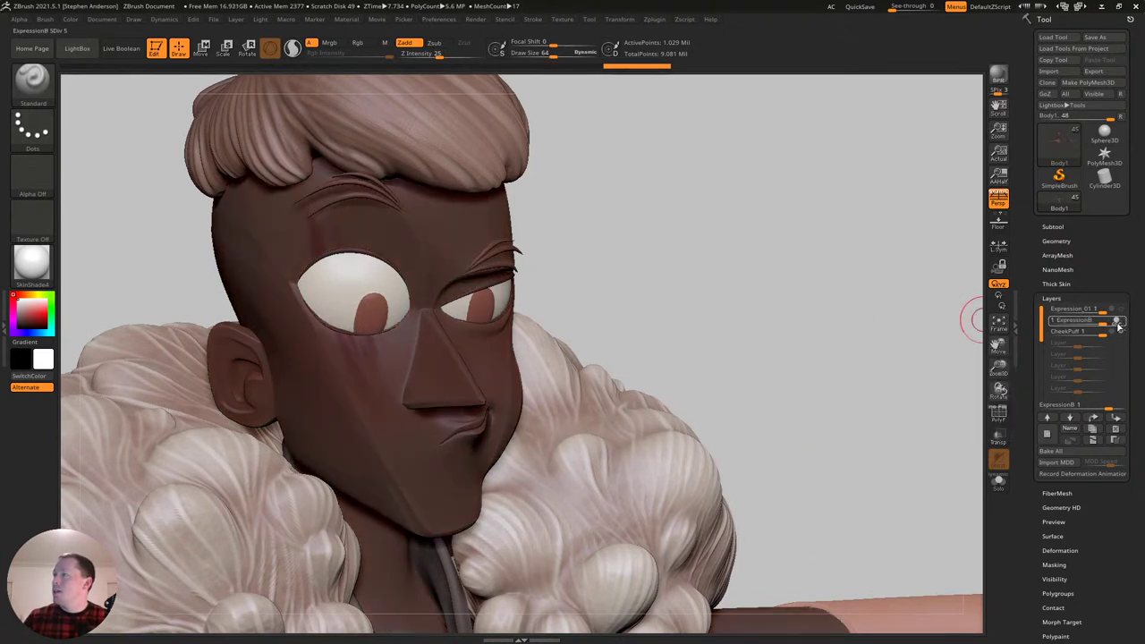
left_click(1118, 322)
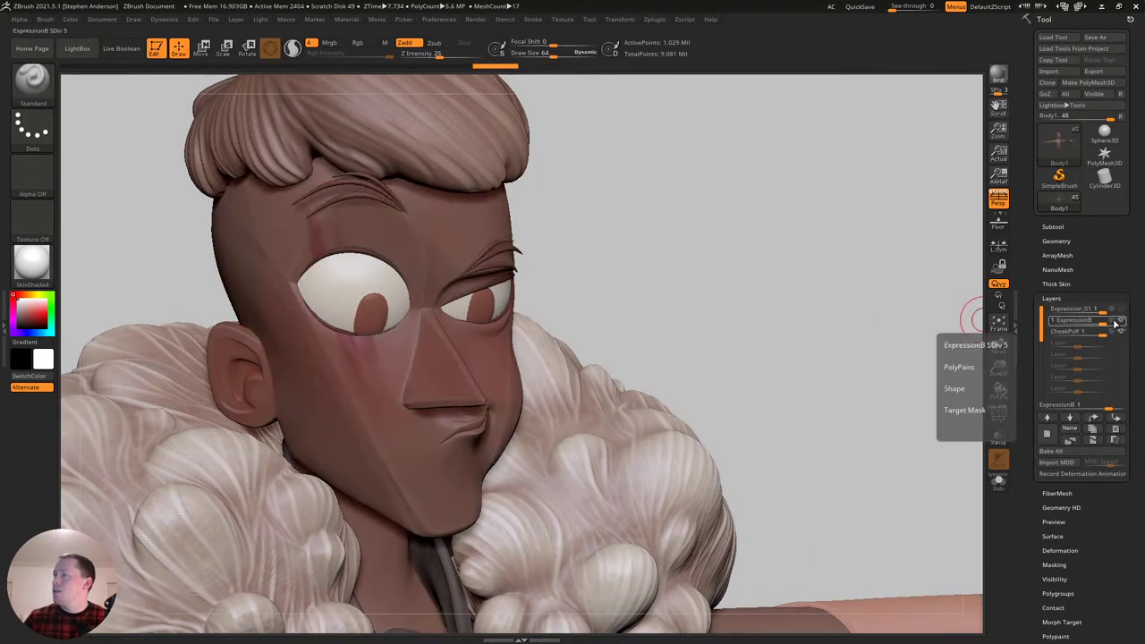
left_click(1117, 322)
right_click_drag(826, 363, 855, 297, "ctrl")
left_click(998, 481)
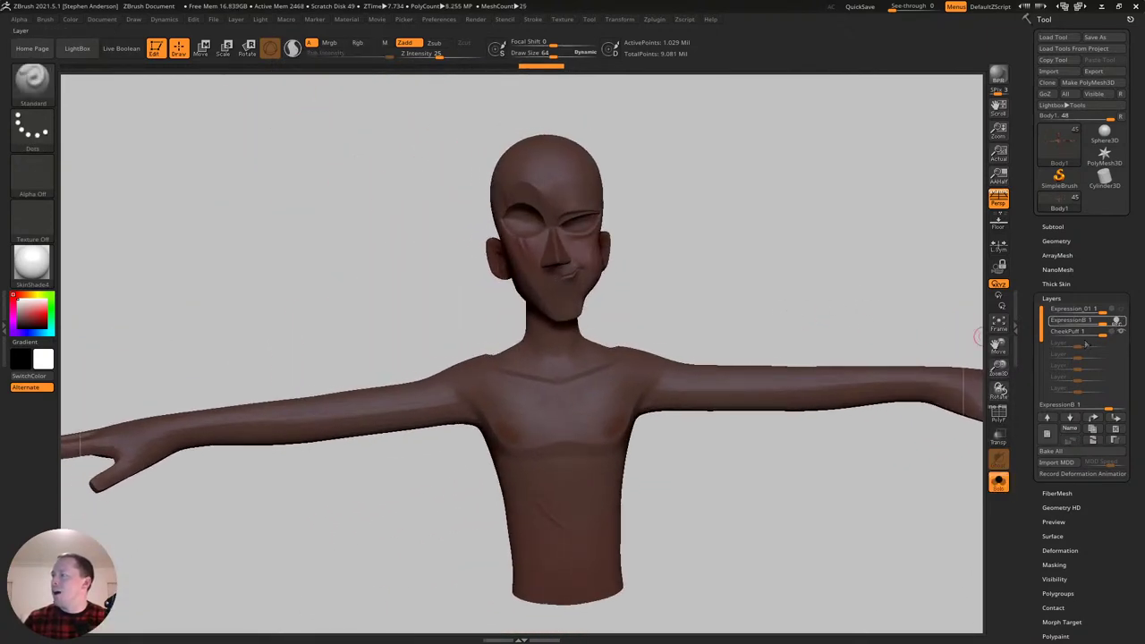
left_click(1118, 322)
Toggle the CheekPuff layer's visibility to compare the cheek shape, ending with the layer and all subtools shown.
left_click(1100, 331)
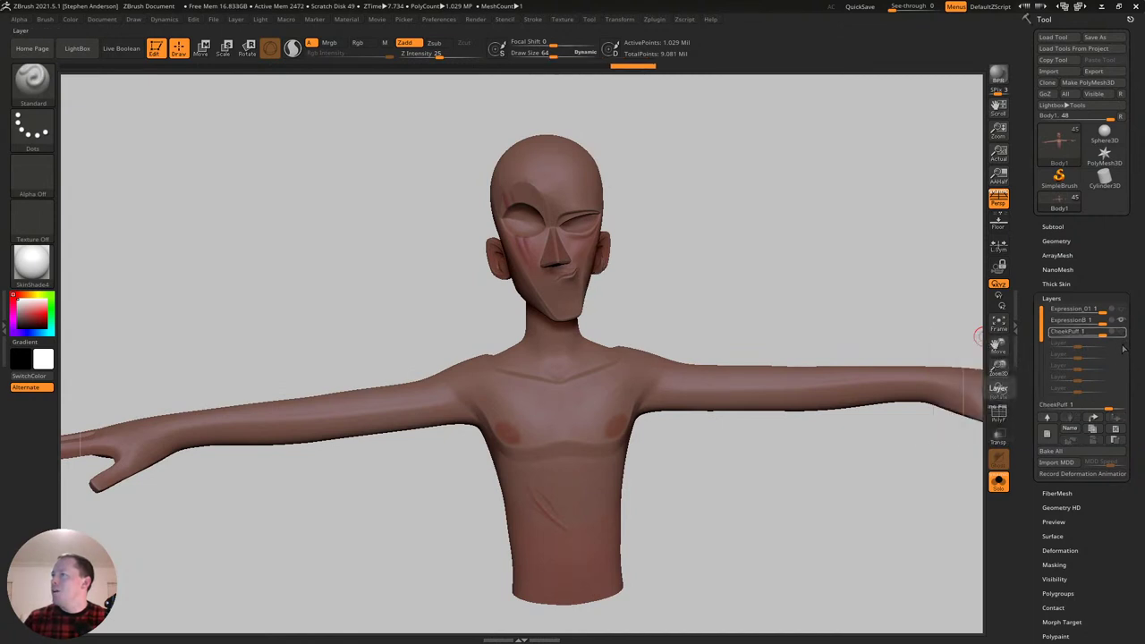
mouse_move(825, 278)
left_mouse_down()
mouse_move(825, 292)
mouse_move(935, 323)
left_mouse_up()
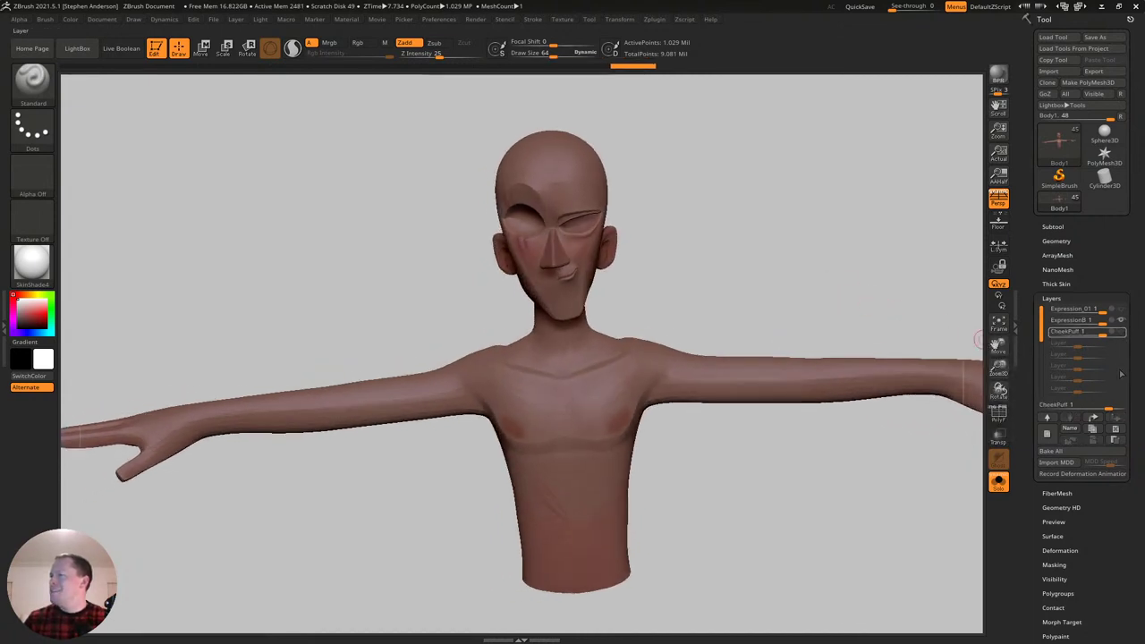
left_click(1122, 333)
mouse_move(758, 274)
right_mouse_down()
mouse_move(711, 263)
mouse_move(672, 340)
mouse_move(736, 331)
mouse_move(777, 358)
right_mouse_up()
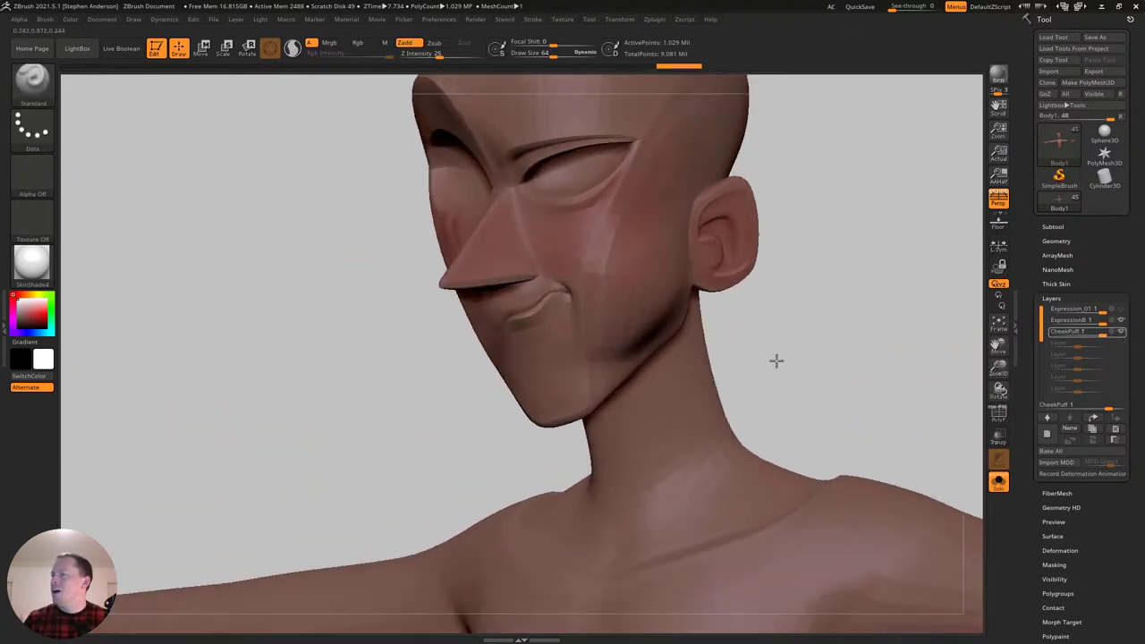
left_click(1000, 489)
right_click_drag(796, 421, 693, 357, "ctrl")
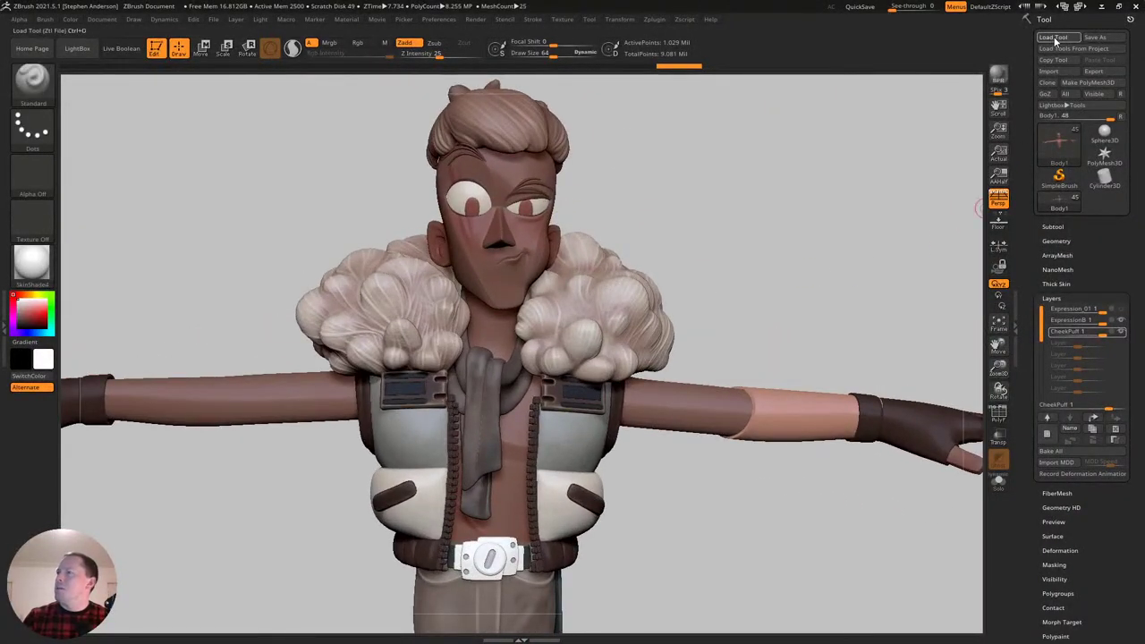
Load the SpeederBike tool and pick StartupMaterial from its front bodywork.
left_click(1052, 37)
double_click(523, 193)
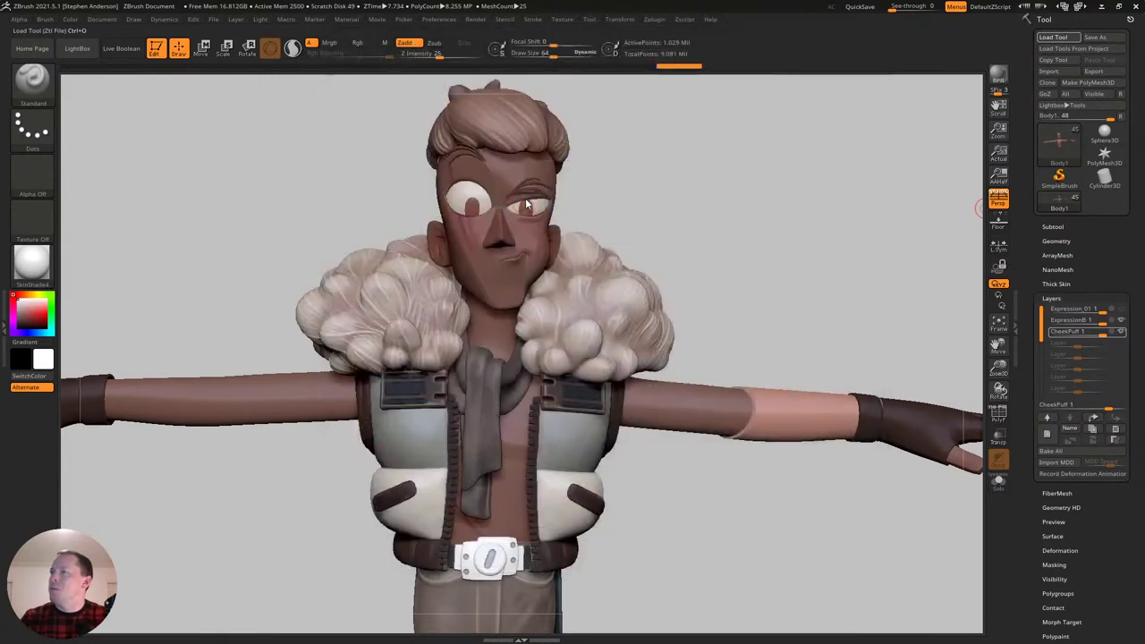
mouse_move(697, 214)
right_mouse_down()
mouse_move(644, 322)
mouse_move(573, 333)
right_mouse_up()
mouse_move(573, 333)
right_mouse_down("ctrl")
mouse_move(563, 298)
mouse_move(573, 237)
right_mouse_up("ctrl")
mouse_move(690, 332)
right_mouse_down()
mouse_move(634, 358)
mouse_move(689, 381)
mouse_move(582, 442)
mouse_move(568, 373)
mouse_move(599, 424)
mouse_move(586, 454)
mouse_move(537, 442)
mouse_move(685, 468)
mouse_move(474, 343)
mouse_move(518, 340)
right_mouse_up()
left_click_drag(35, 271, 287, 222)
Show the bike's subtool list and turn off the polyframe to examine the body surface near the seat.
right_click_drag(299, 289, 528, 548, "alt")
right_click_drag(703, 407, 507, 358, "alt")
left_click(1070, 228)
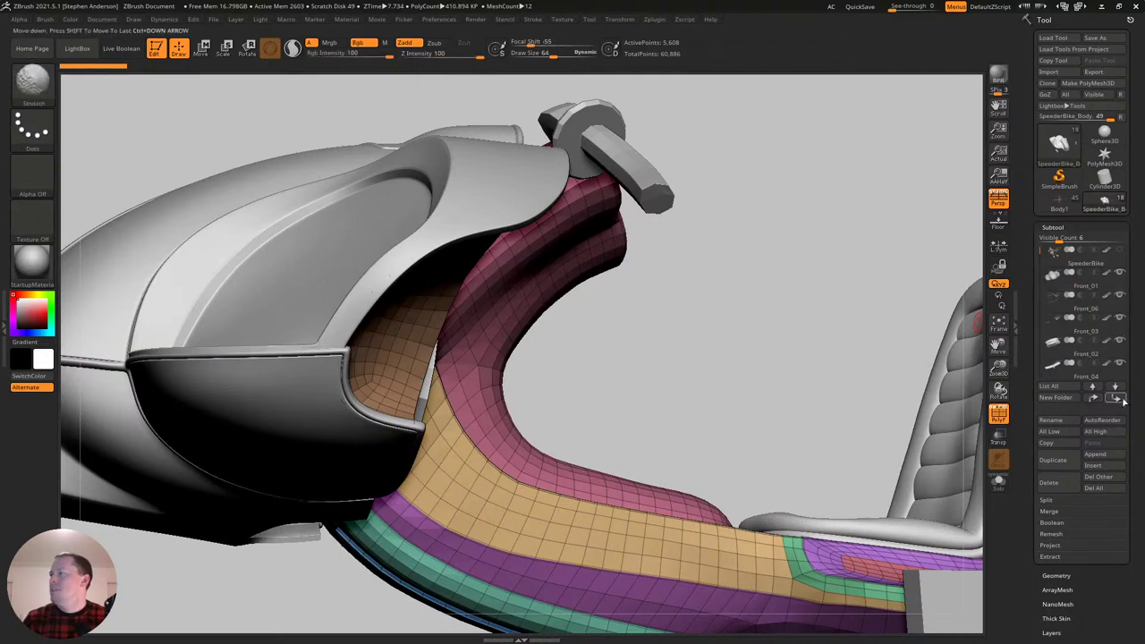
left_click(1111, 369)
right_click_drag(705, 365, 651, 219, "alt")
key("shift+f")
mouse_move(742, 435)
right_mouse_down()
mouse_move(827, 428)
mouse_move(780, 435)
mouse_move(641, 400)
mouse_move(627, 370)
mouse_move(574, 360)
right_mouse_up()
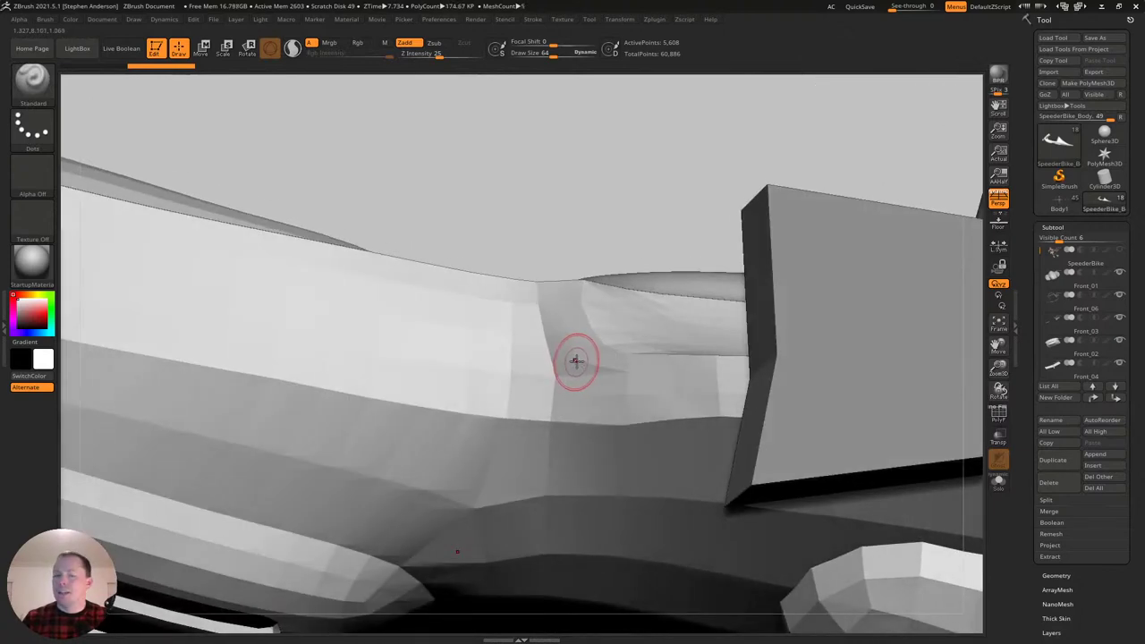
Reshape the front corner of the inset panel below the seat with the Move brush, turning the polyframe on for guidance.
key("b")
key("m")
key("v")
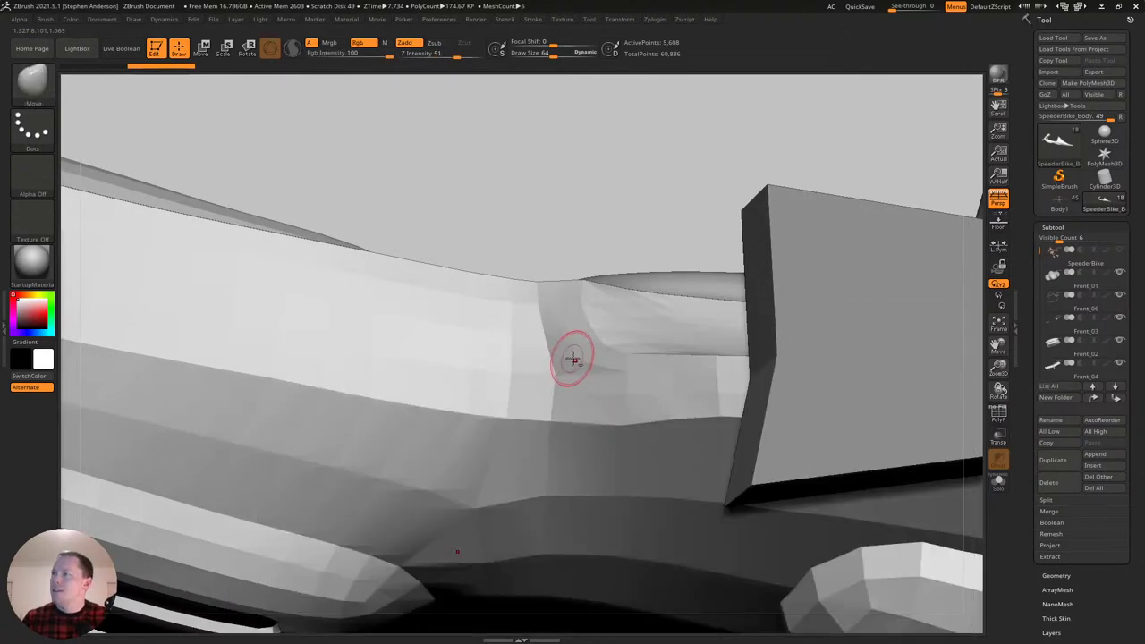
left_click_drag(570, 357, 563, 330)
mouse_move(601, 330)
right_mouse_down()
mouse_move(621, 371)
mouse_move(604, 367)
mouse_move(626, 375)
mouse_move(633, 351)
right_mouse_up()
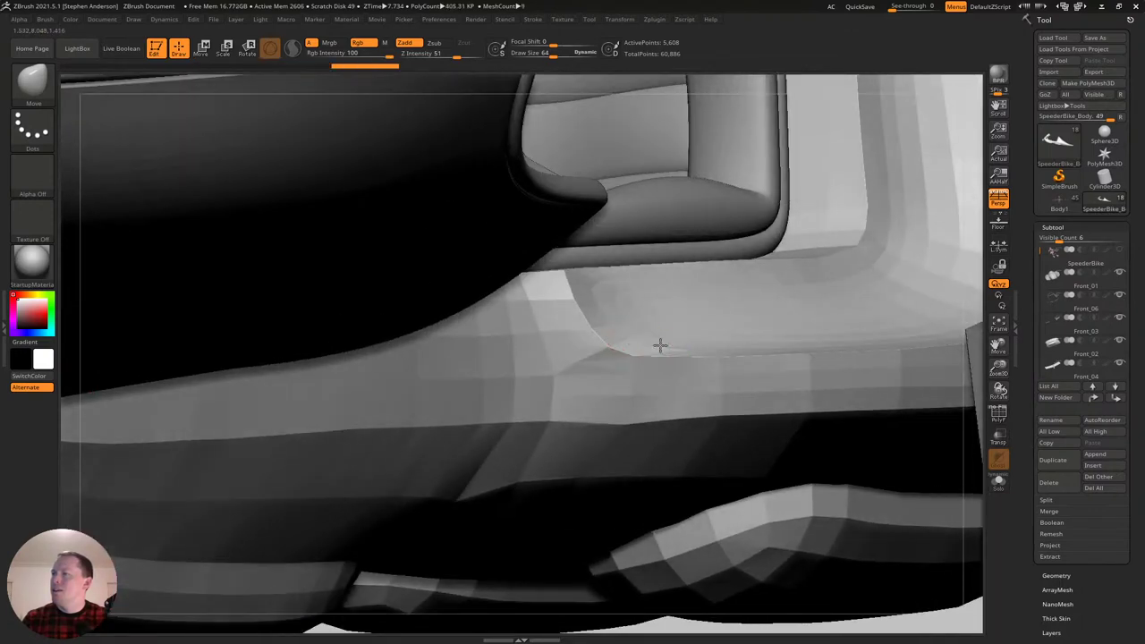
key("shift+f")
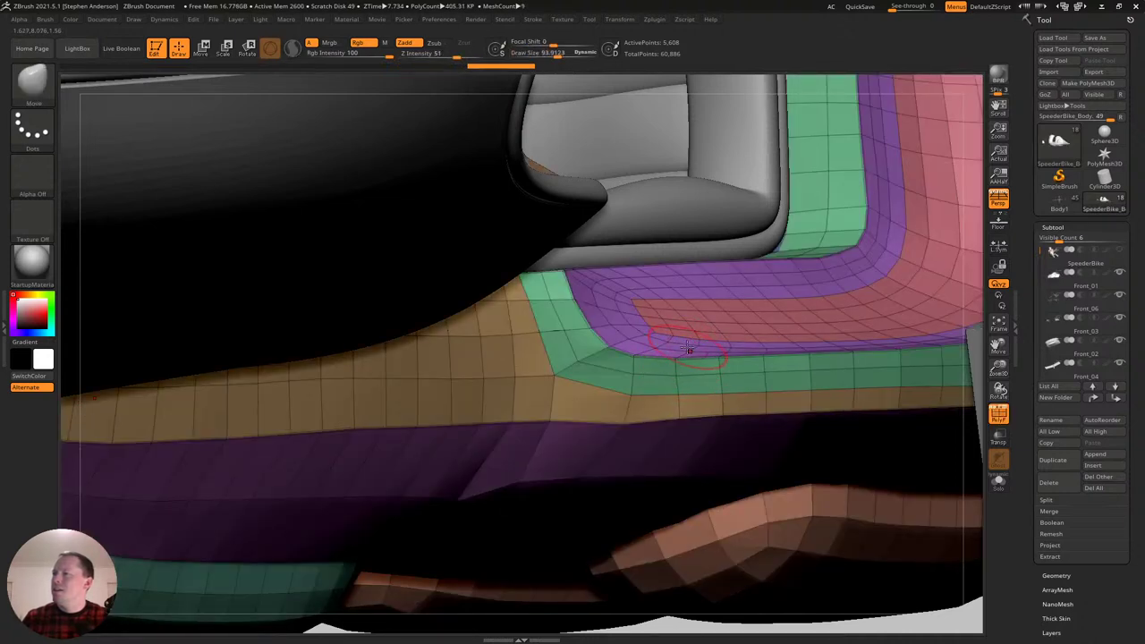
left_click_drag(624, 315, 617, 310)
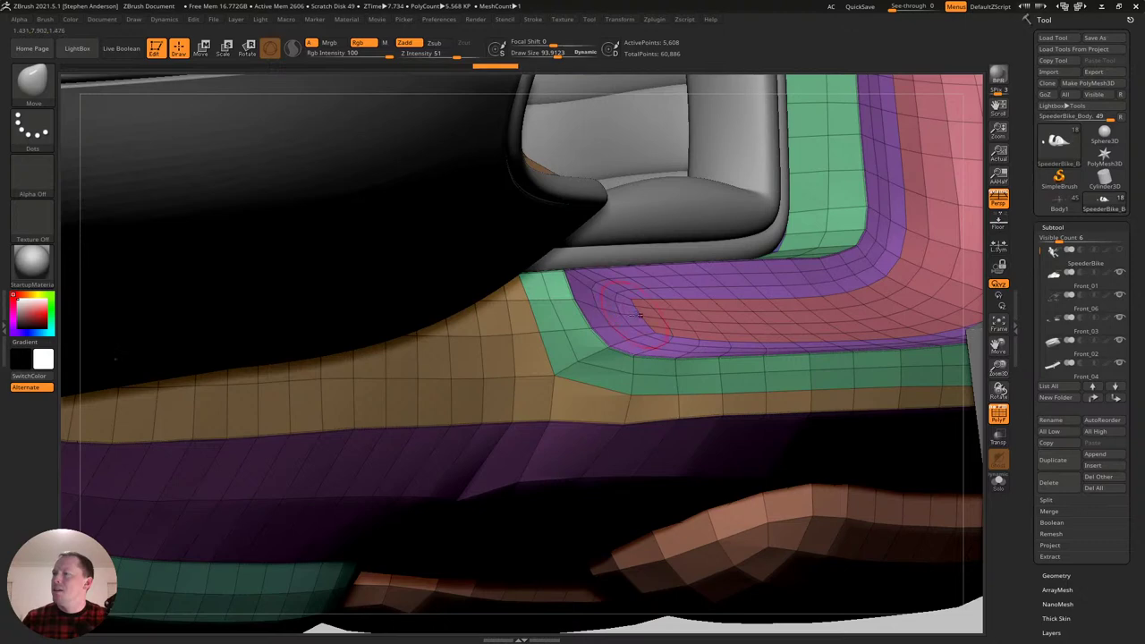
Adjust the body strip and inset edge running beside the seat with the Move brush at a draw size of about 195.
mouse_move(711, 317)
right_mouse_down("ctrl")
mouse_move(708, 284)
mouse_move(666, 346)
mouse_move(687, 364)
mouse_move(639, 173)
mouse_move(609, 313)
right_mouse_up("ctrl")
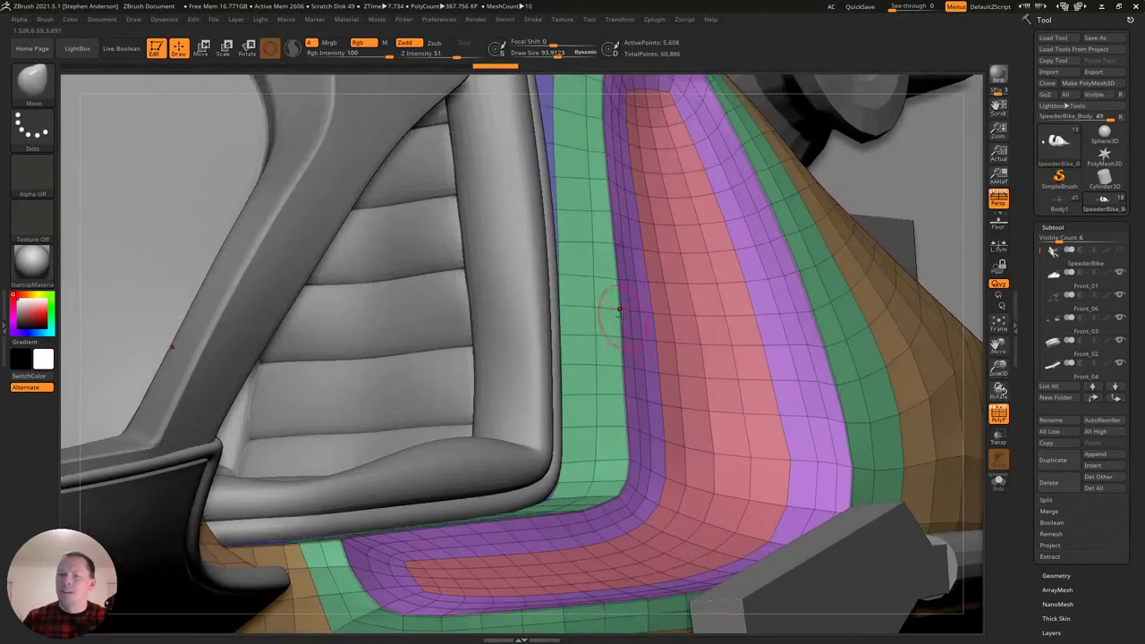
key("s")
left_click_drag(614, 304, 628, 306)
mouse_move(628, 305)
right_mouse_down()
mouse_move(634, 286)
mouse_move(612, 264)
right_mouse_up()
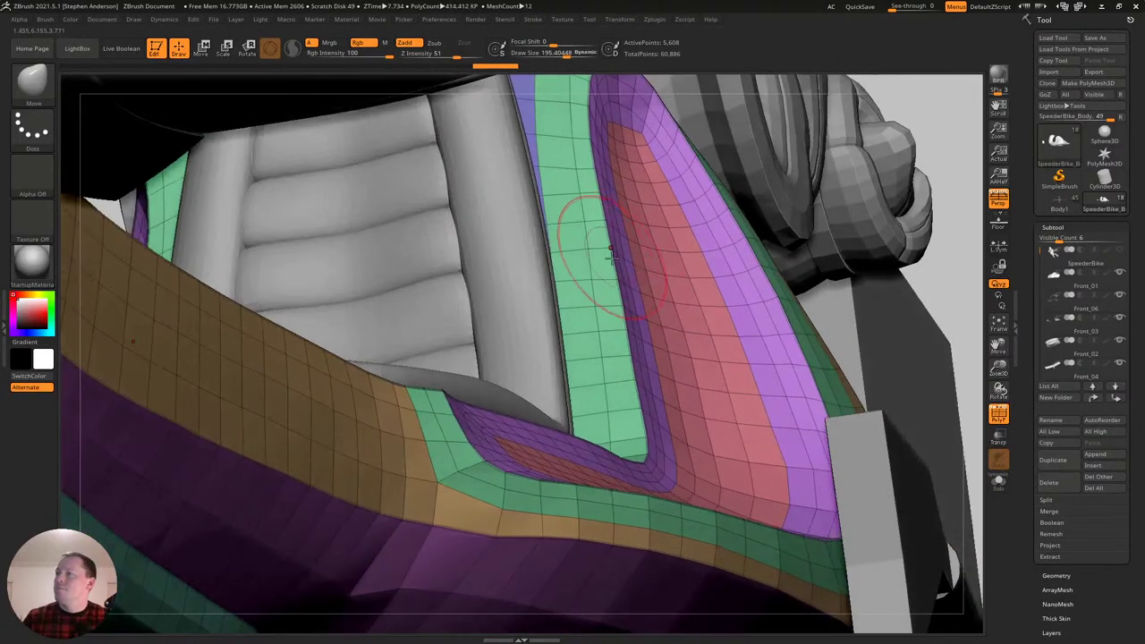
left_click_drag(614, 305, 611, 306)
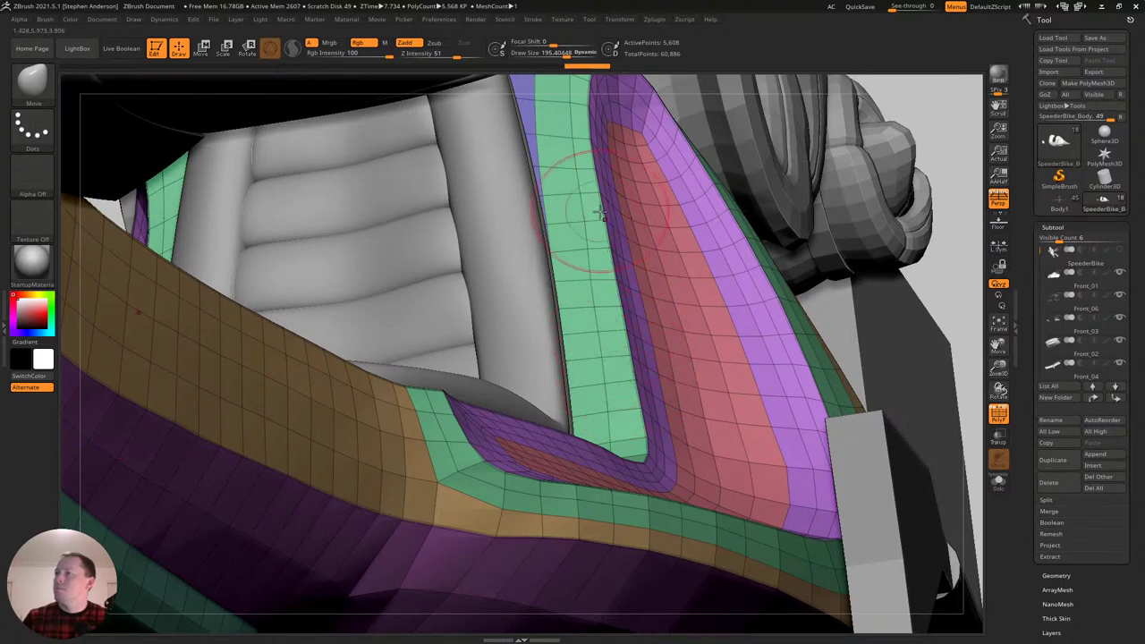
left_click_drag(600, 216, 598, 217)
Turn off the polyframe and refine the body's side surface below the seat with the Move brush at a draw size of about 84.
right_click_drag(566, 242, 587, 384, "ctrl")
key("shift+f")
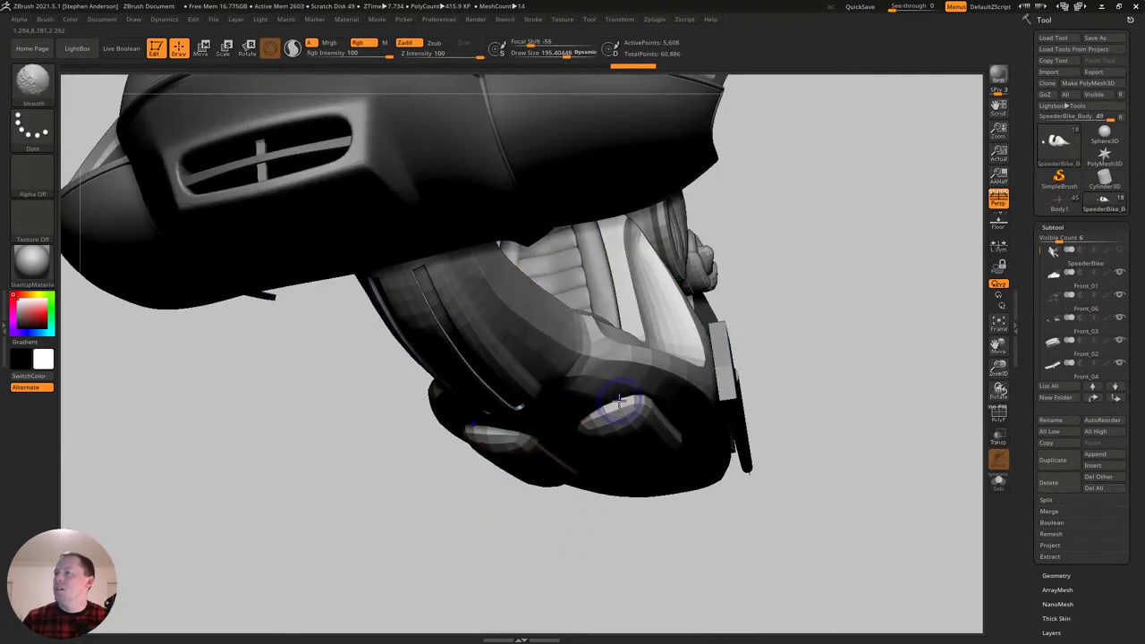
right_click_drag(511, 328, 588, 388, "ctrl")
key("s")
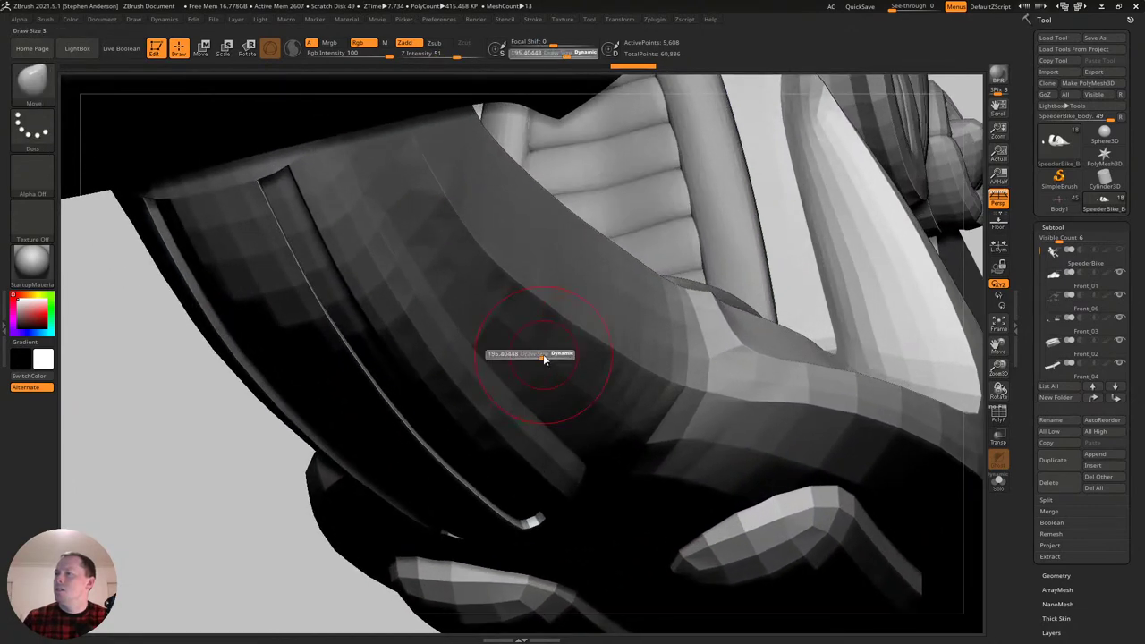
left_click_drag(537, 355, 534, 356)
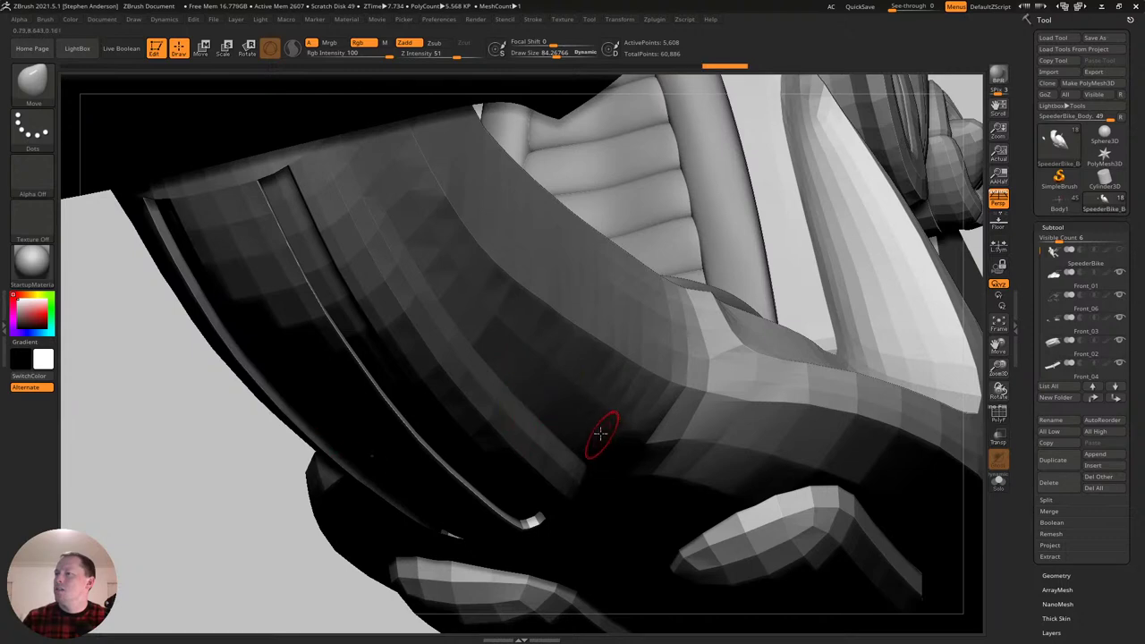
mouse_move(499, 348)
right_mouse_down()
mouse_move(486, 351)
mouse_move(505, 353)
right_mouse_up()
right_click_drag(611, 340, 571, 320)
Even out the long contour bands along the body's lower side with the Move brush at a draw size of about 128.
key("s")
left_click_drag(564, 319, 569, 317)
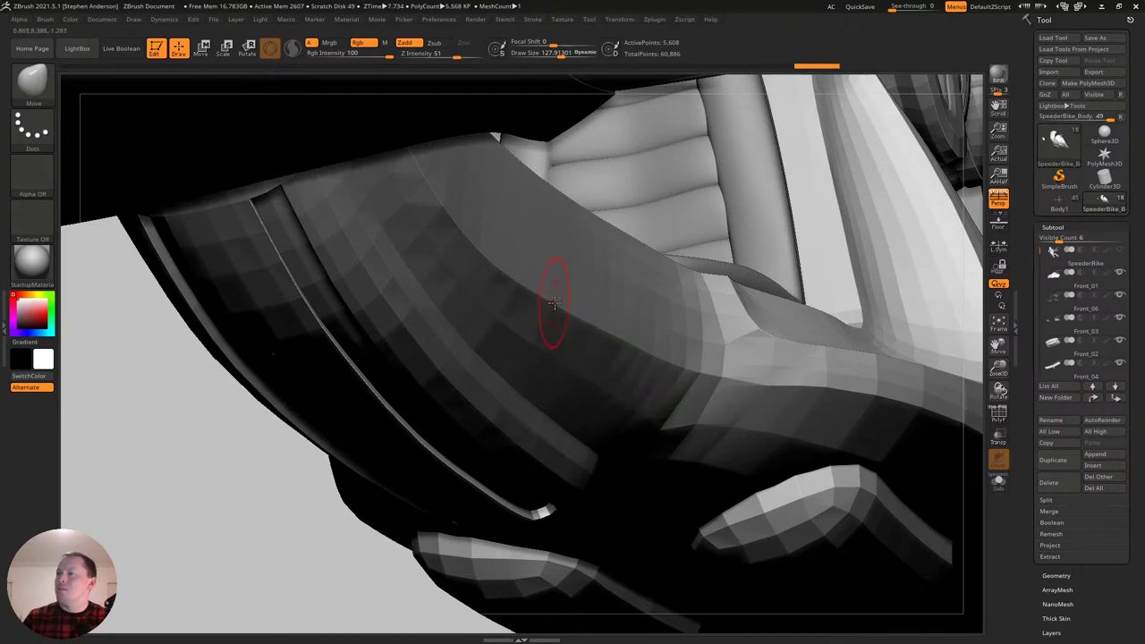
right_click_drag(614, 359, 562, 335)
mouse_move(612, 385)
right_mouse_down()
mouse_move(543, 332)
mouse_move(537, 364)
mouse_move(490, 359)
mouse_move(481, 345)
mouse_move(438, 382)
right_mouse_up()
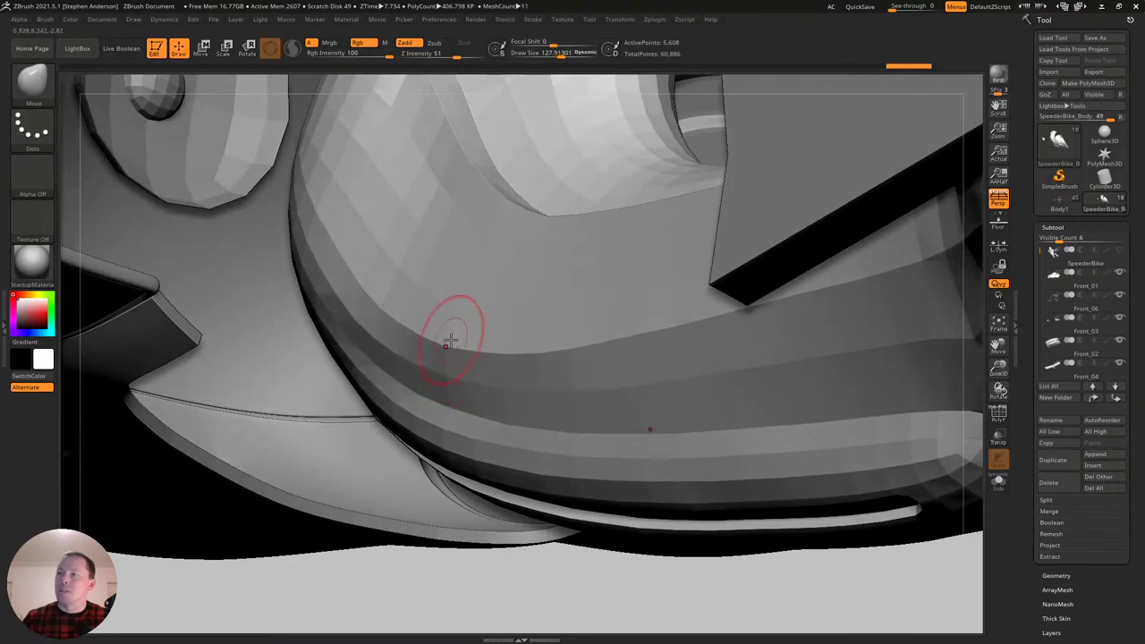
right_click_drag(439, 344, 488, 380)
mouse_move(488, 380)
right_mouse_down("ctrl")
mouse_move(552, 453)
mouse_move(488, 411)
right_mouse_up("ctrl")
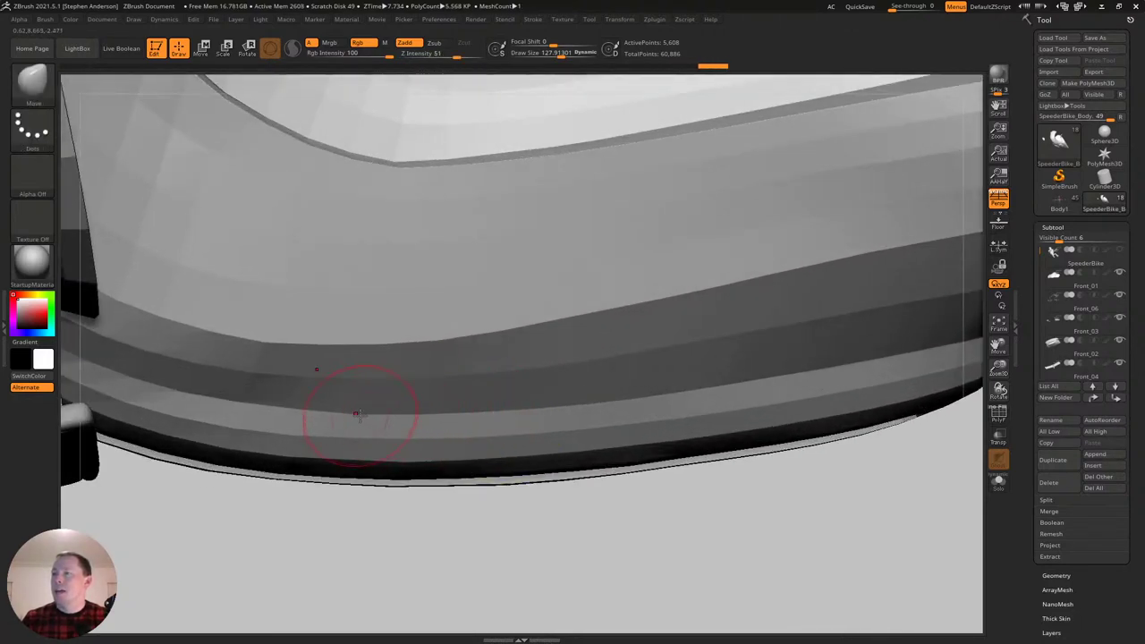
right_click_drag(634, 397, 542, 381, "ctrl")
right_click_drag(647, 360, 664, 388, "ctrl")
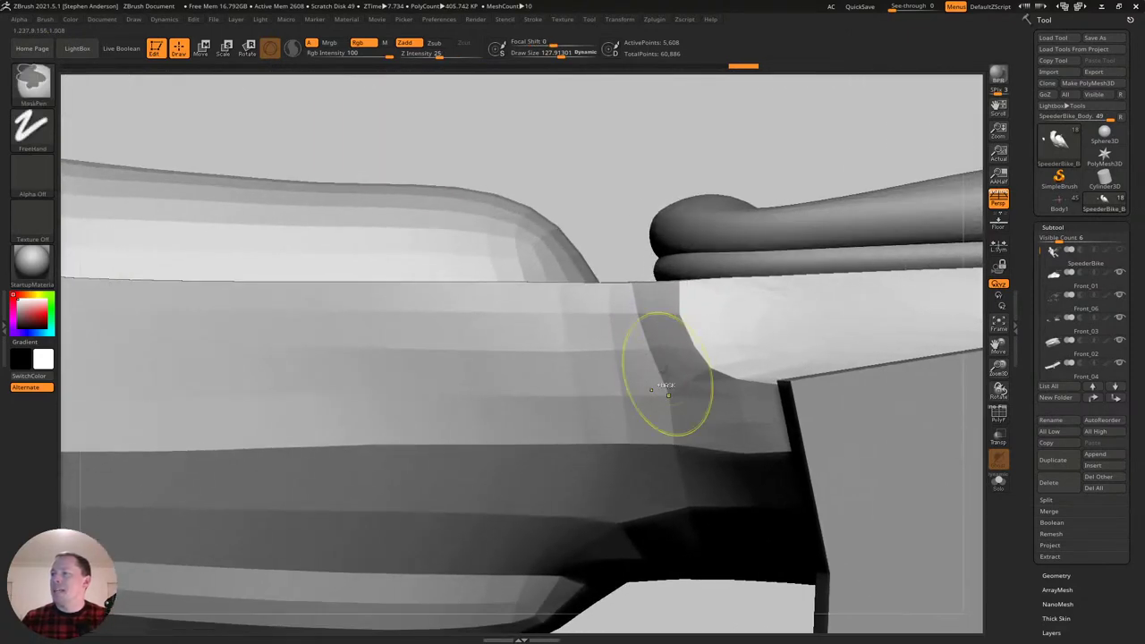
Shift the body's edges at the inset's front corner with the Move brush, using draw sizes of about 94 and 56.
key("s")
left_click_drag(651, 365, 644, 361)
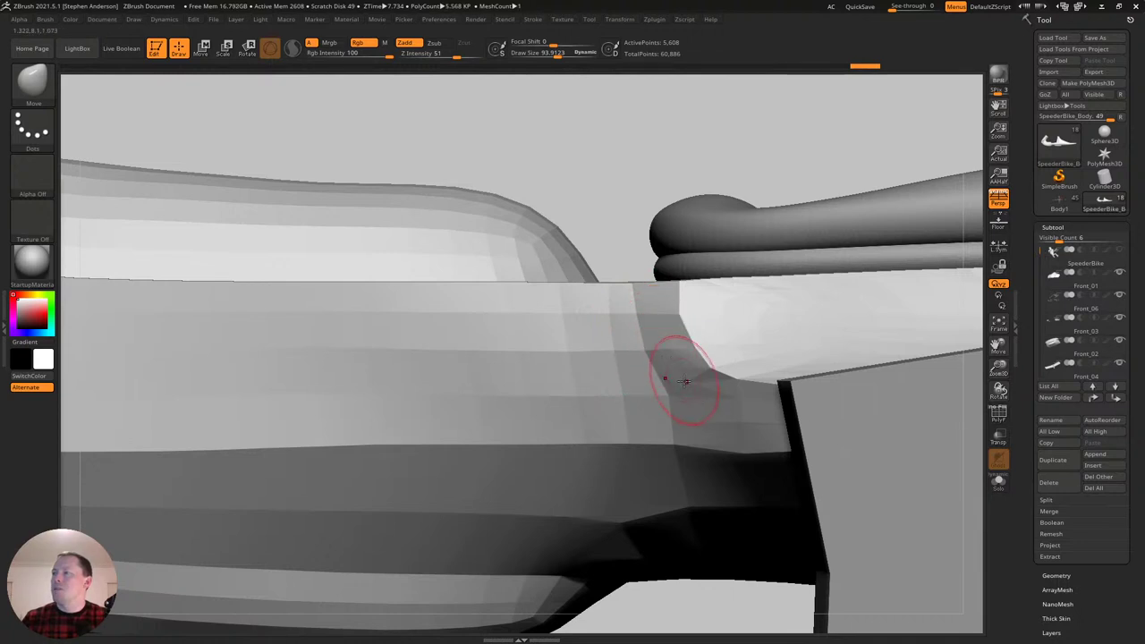
left_click_drag(621, 356, 618, 352)
left_click_drag(606, 290, 598, 288)
key("s")
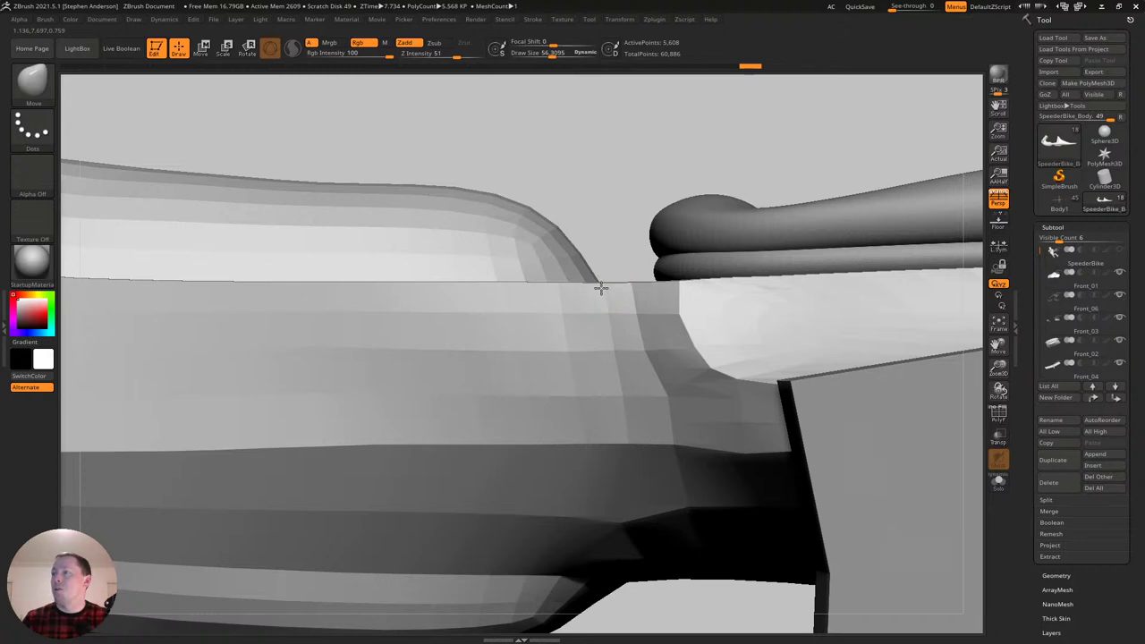
Select the Speakers subtool, turn on the polyframe and duplicate the blue speaker dish in place with the gizmo.
mouse_move(613, 316)
right_mouse_down("ctrl")
mouse_move(562, 314)
mouse_move(617, 409)
mouse_move(609, 474)
right_mouse_up("ctrl")
mouse_move(636, 409)
right_mouse_down("ctrl")
mouse_move(652, 375)
mouse_move(583, 361)
mouse_move(646, 386)
right_mouse_up("ctrl")
mouse_move(672, 346)
right_mouse_down()
mouse_move(644, 250)
mouse_move(591, 260)
mouse_move(595, 331)
mouse_move(662, 269)
mouse_move(644, 326)
mouse_move(608, 372)
mouse_move(647, 366)
mouse_move(583, 352)
mouse_move(581, 325)
mouse_move(585, 340)
mouse_move(605, 309)
mouse_move(578, 302)
right_mouse_up()
left_click(639, 374, "alt")
key("shift+f")
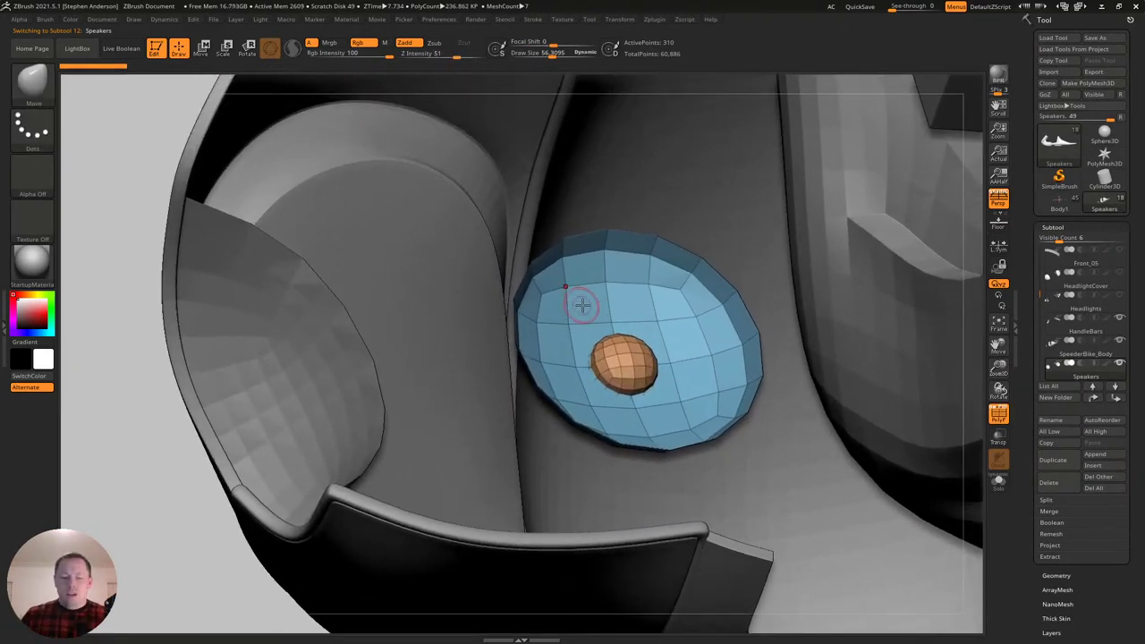
key("w")
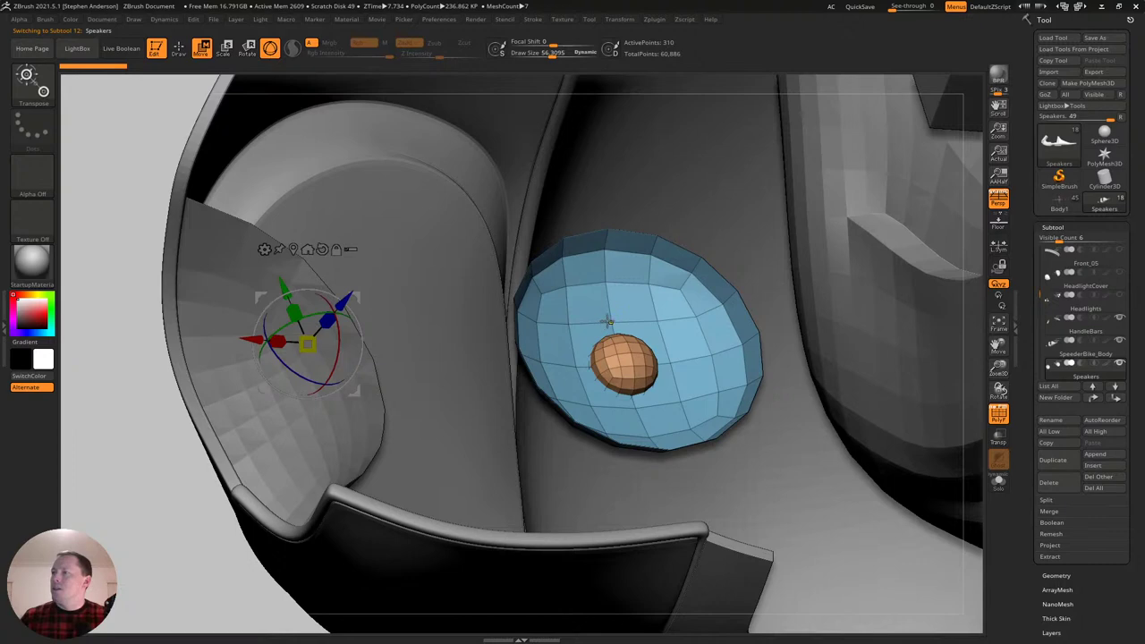
left_click(607, 321)
right_click_drag(663, 283, 711, 318)
left_click_drag(577, 358, 567, 362, "ctrl")
key("q")
mouse_move(605, 361)
right_mouse_down()
mouse_move(632, 333)
mouse_move(819, 406)
mouse_move(598, 391)
right_mouse_up()
Turn on local symmetry and scale the duplicated speaker dish up to about 1.39 around the original.
key("r")
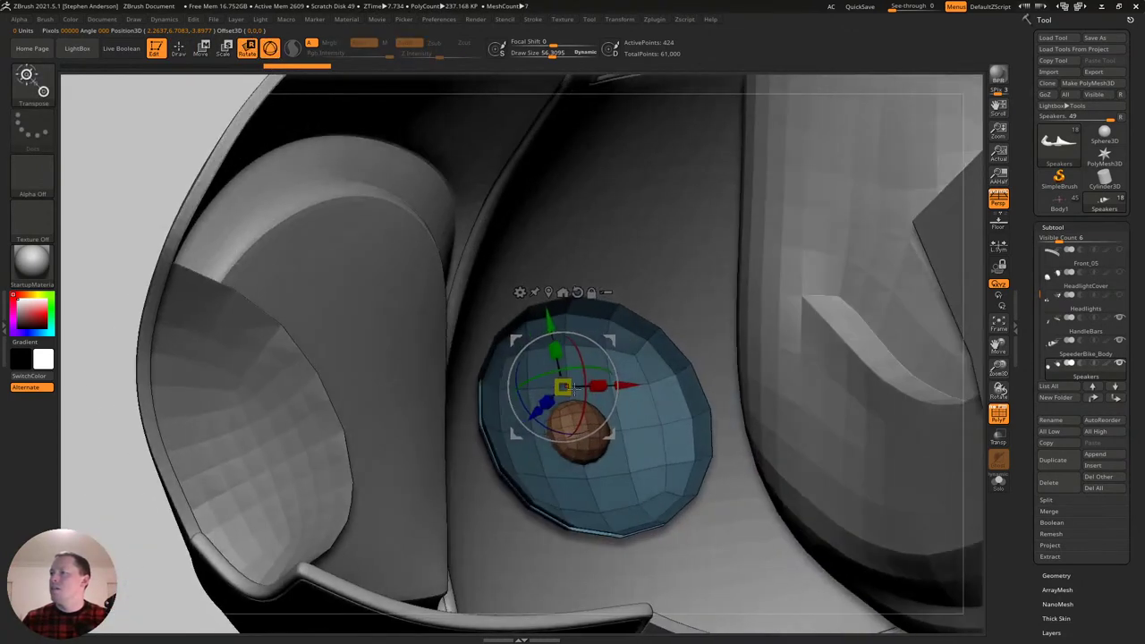
left_click_drag(548, 404, 506, 429, "alt")
key("ctrl+z")
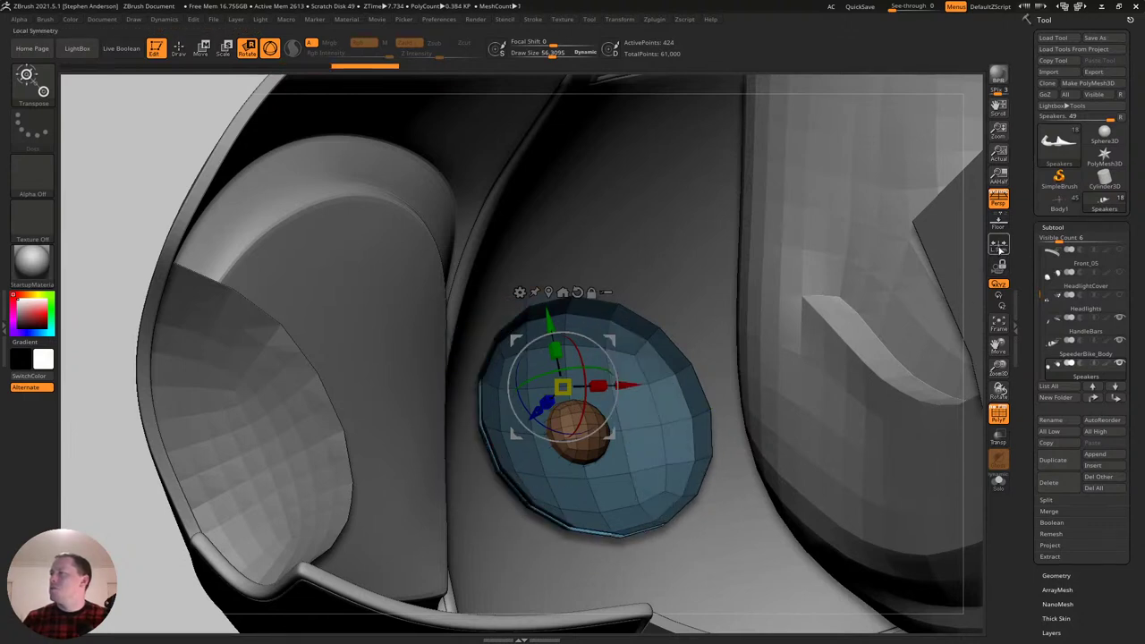
left_click(1000, 246)
left_click_drag(544, 421, 425, 512)
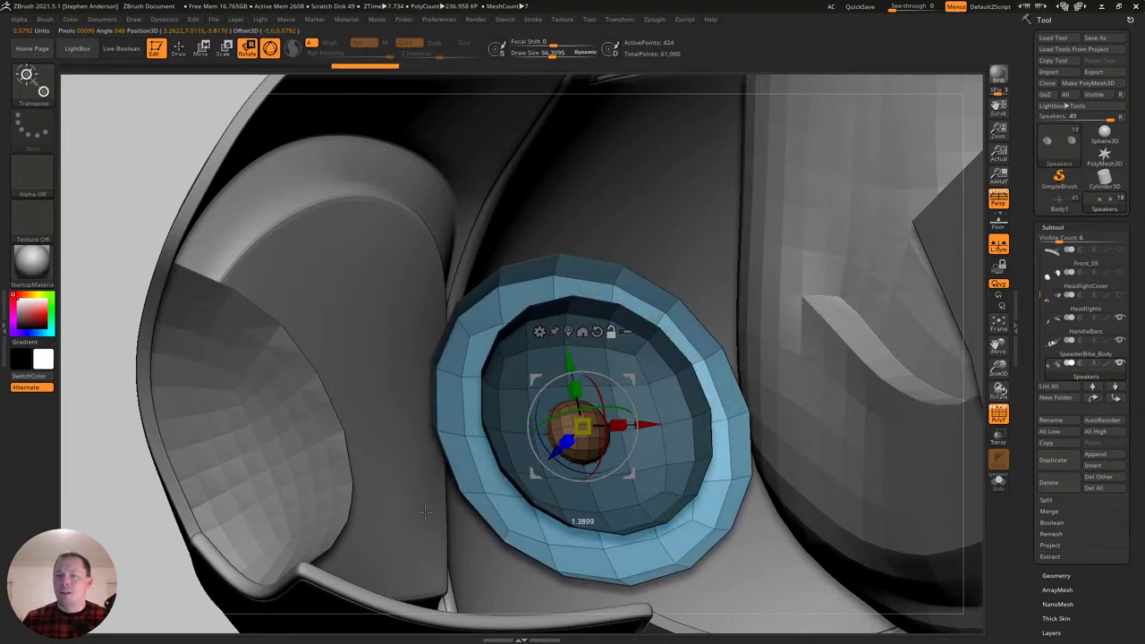
key("q")
mouse_move(488, 478)
right_mouse_down()
mouse_move(447, 474)
mouse_move(528, 455)
mouse_move(544, 445)
mouse_move(549, 416)
right_mouse_up()
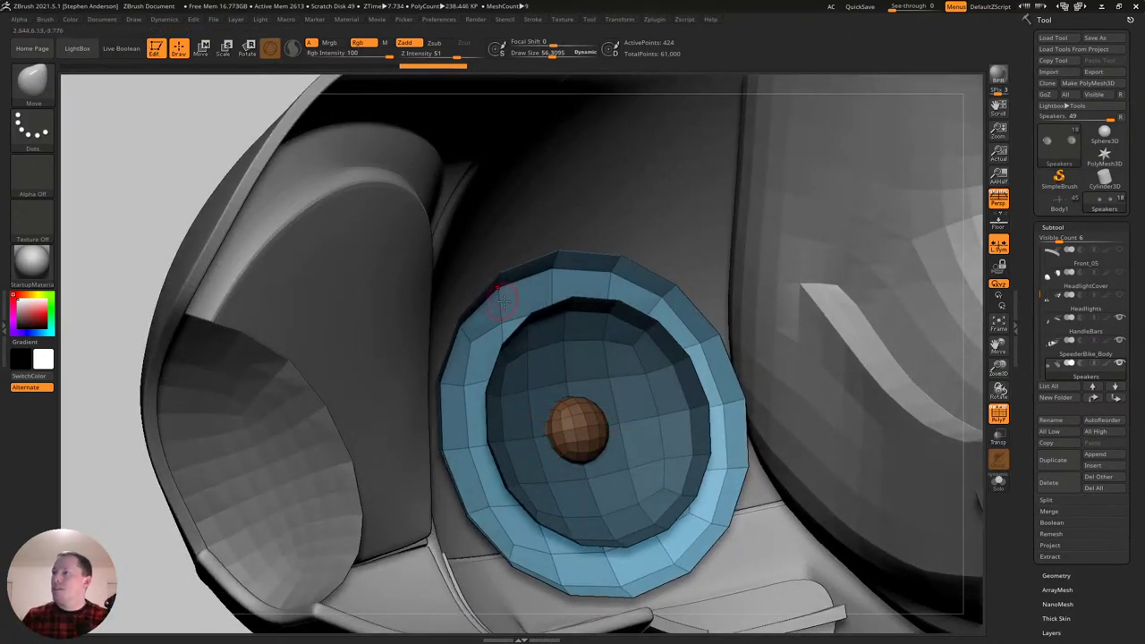
Isolate the enlarged dish's outer rim loop with the SelectLasso brush and assign it a new polygroup.
key("ctrl+shift")
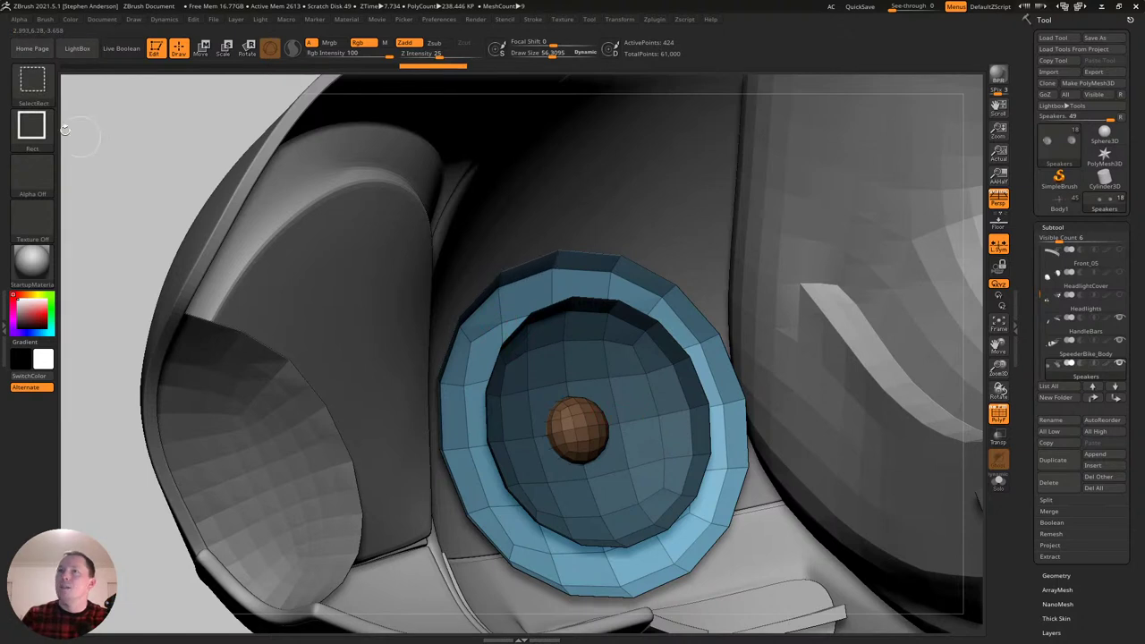
left_click(32, 86)
left_click(319, 149)
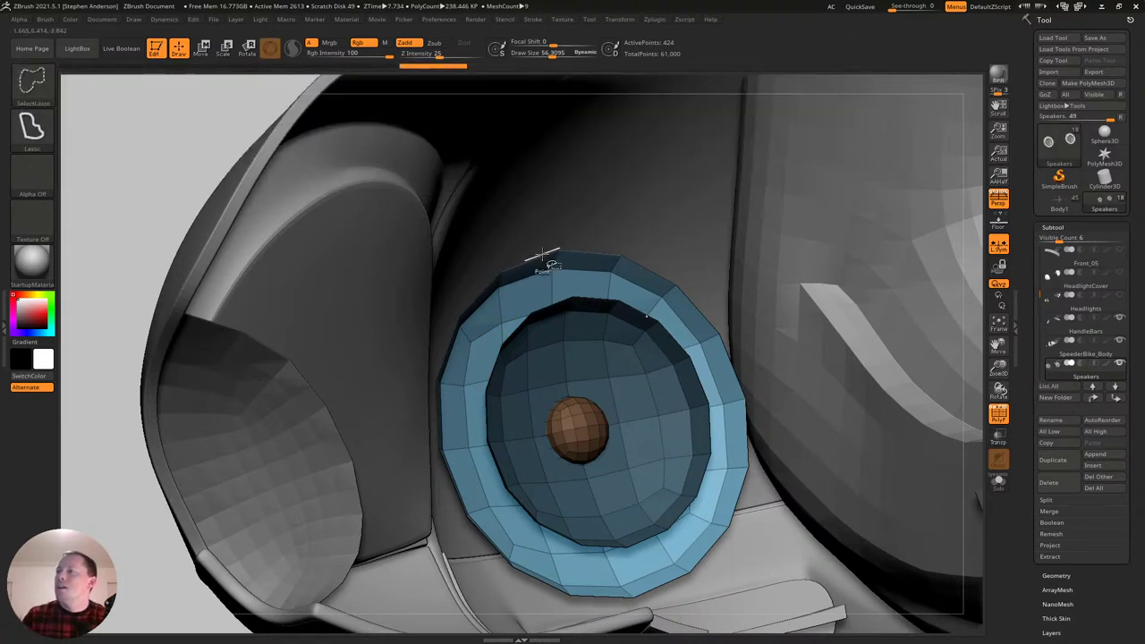
left_click(552, 258, "ctrl+shift")
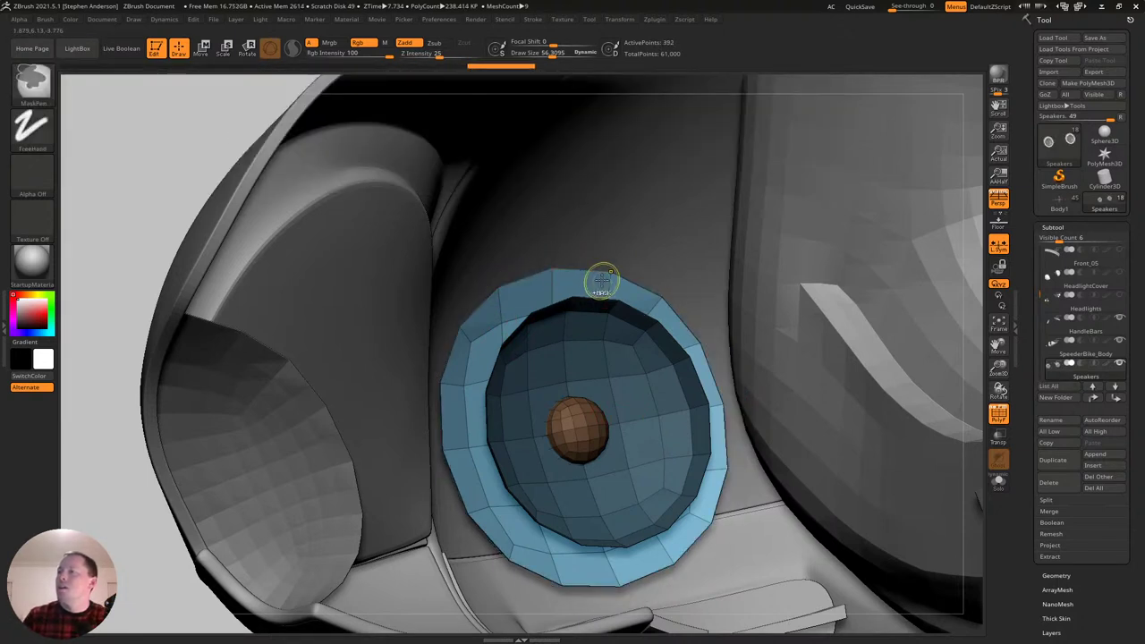
left_click(143, 170, "ctrl+shift")
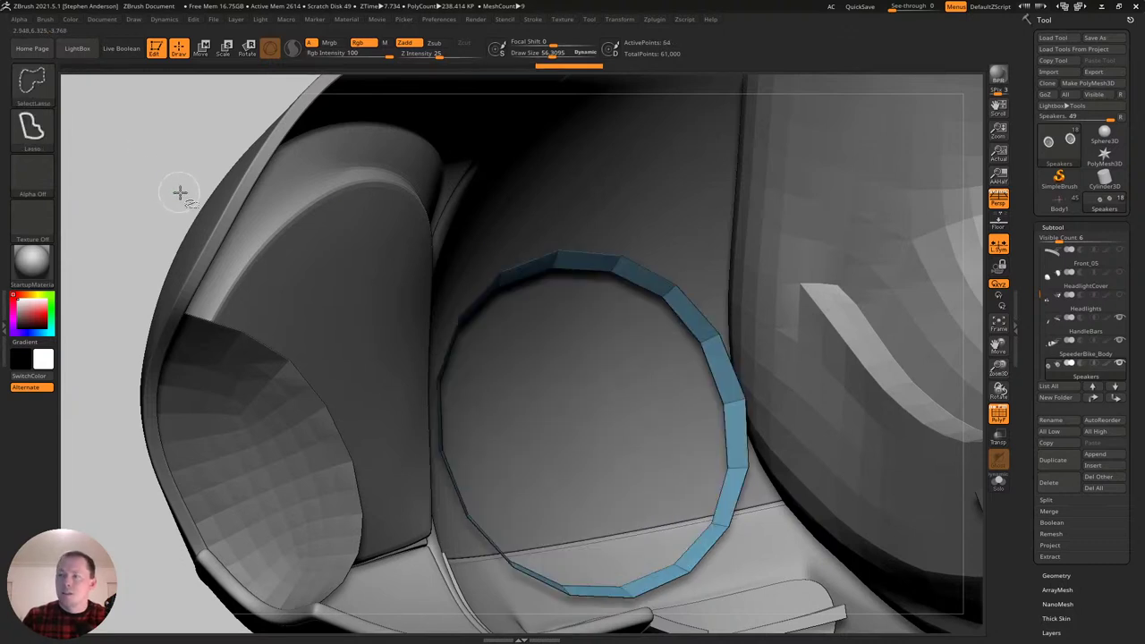
key("ctrl+w")
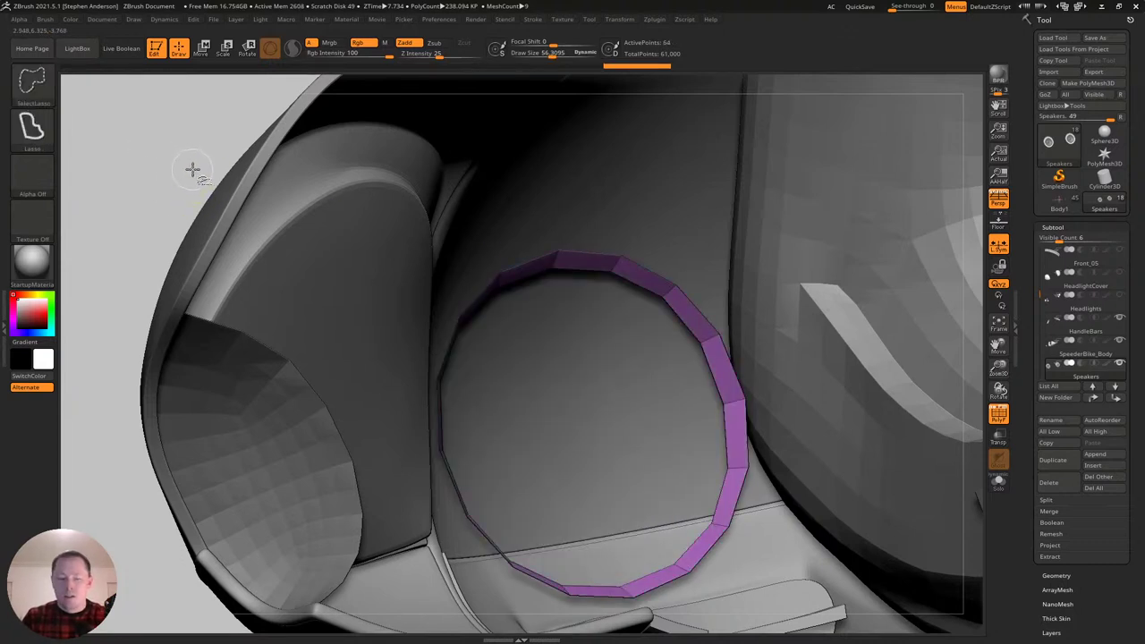
Hide the enlarged dish's face, show the rim with the original speaker, and delete the hidden geometry.
key("ctrl+shift+a")
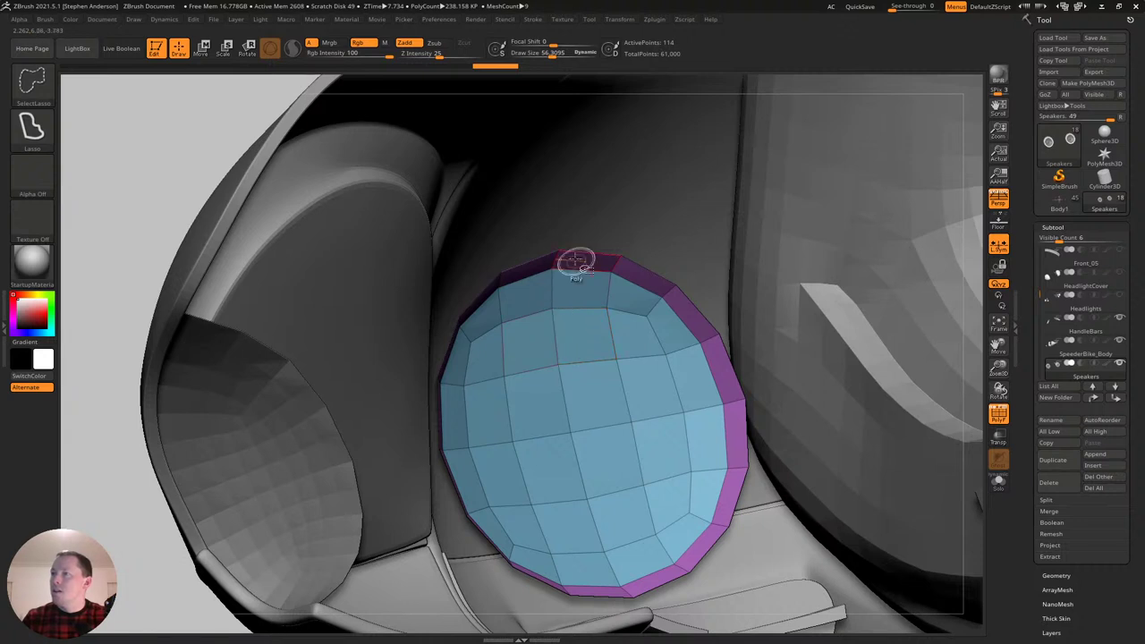
key("ctrl+z")
key("ctrl+shift+z")
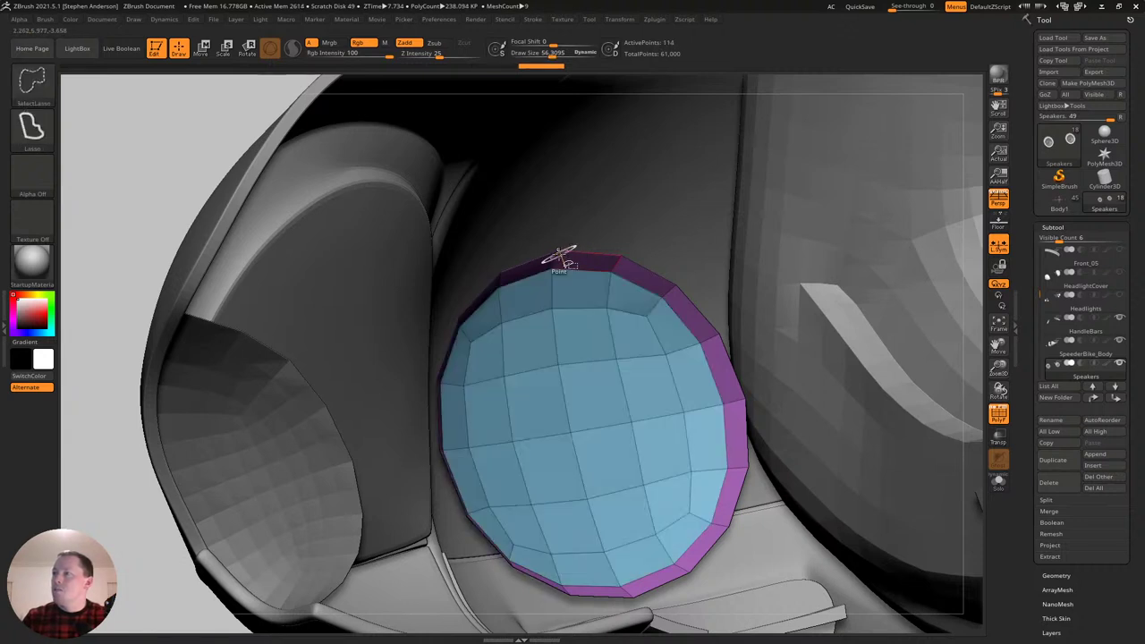
left_click(559, 256, "ctrl+shift")
left_click_drag(184, 140, 194, 153, "ctrl+shift")
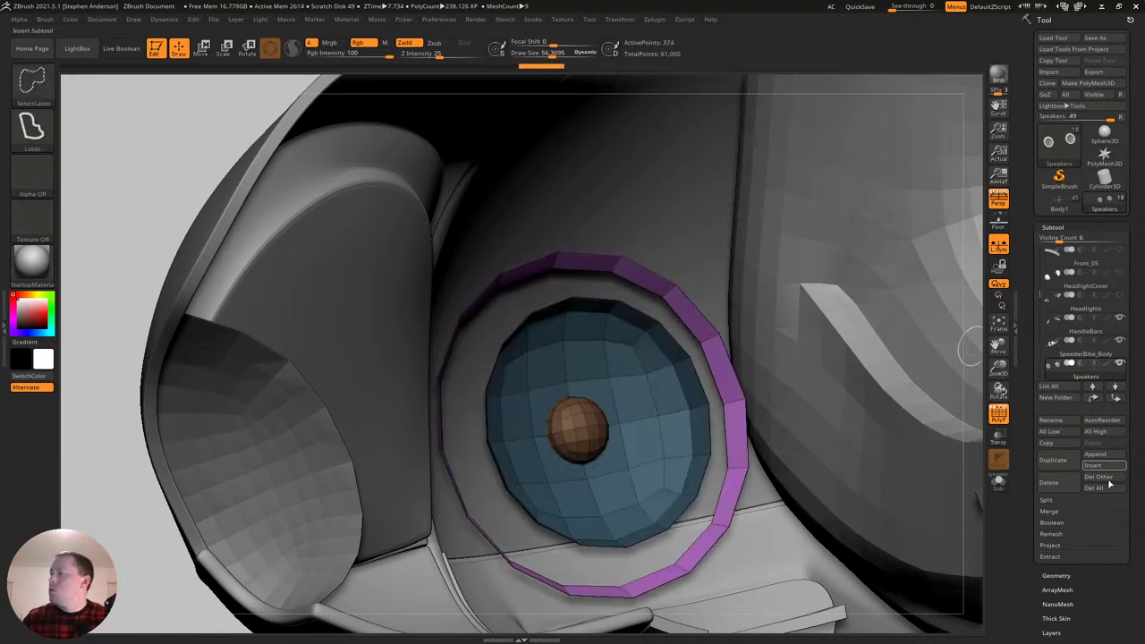
left_click(1089, 576)
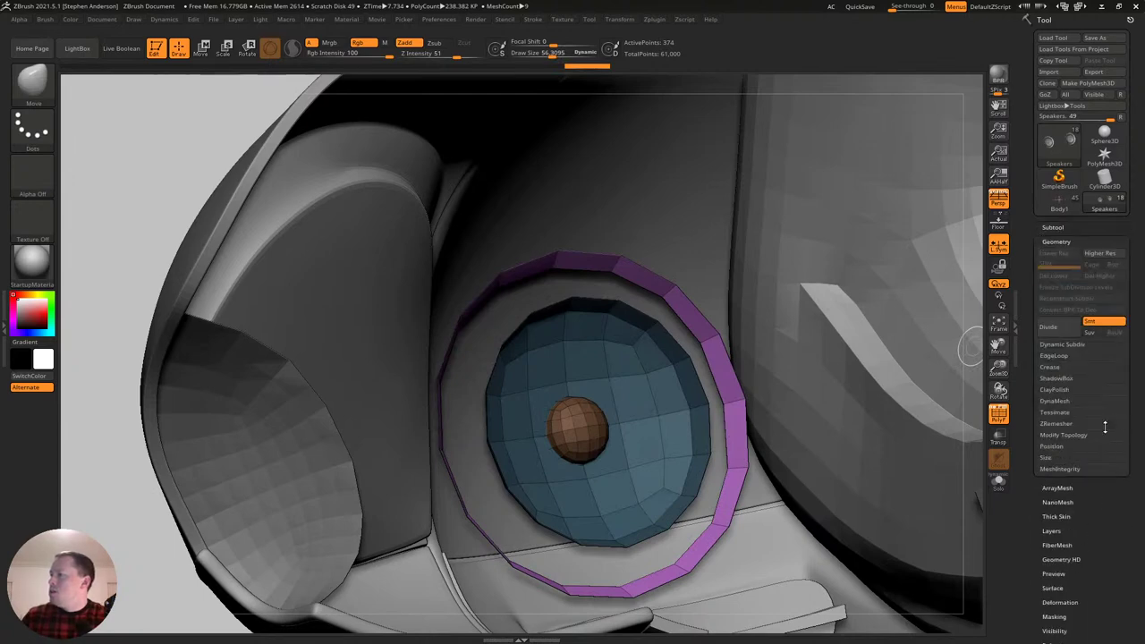
left_click(1070, 434)
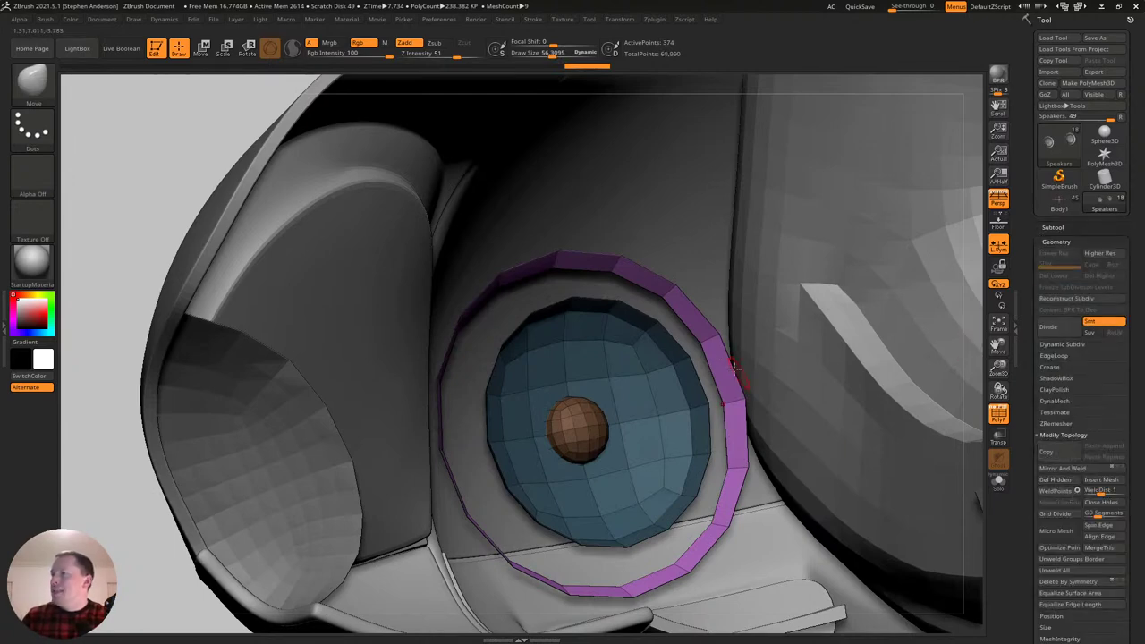
Insert a single edge loop around the middle of the purple speaker ring with the ZModeler brush.
right_click_drag(719, 334, 669, 200)
key("b")
key("z")
key("m")
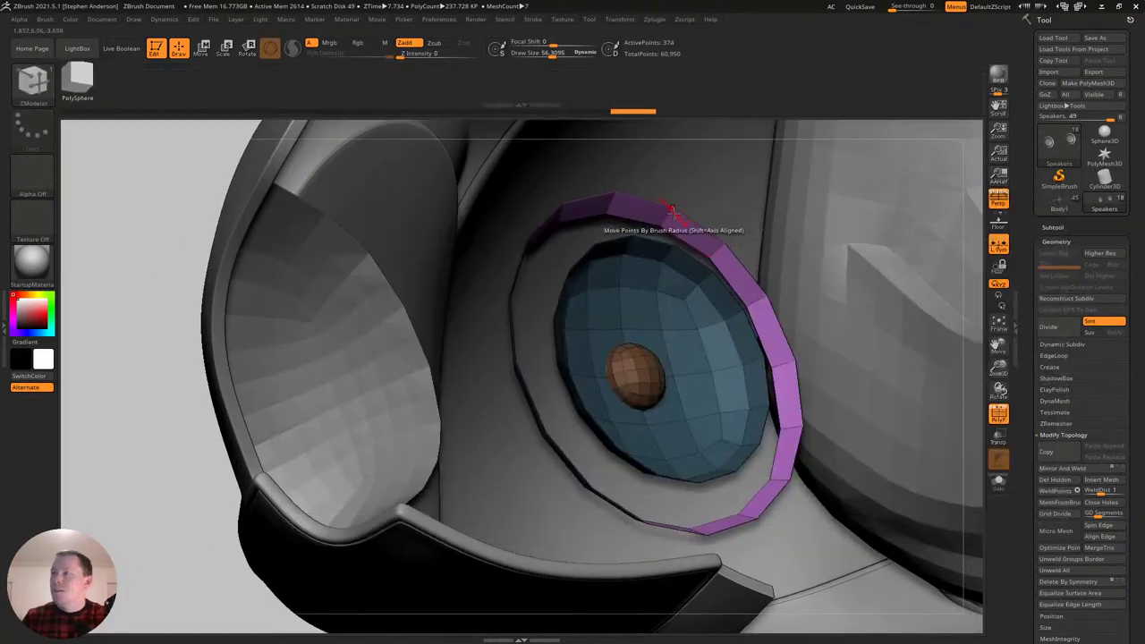
left_click(666, 216)
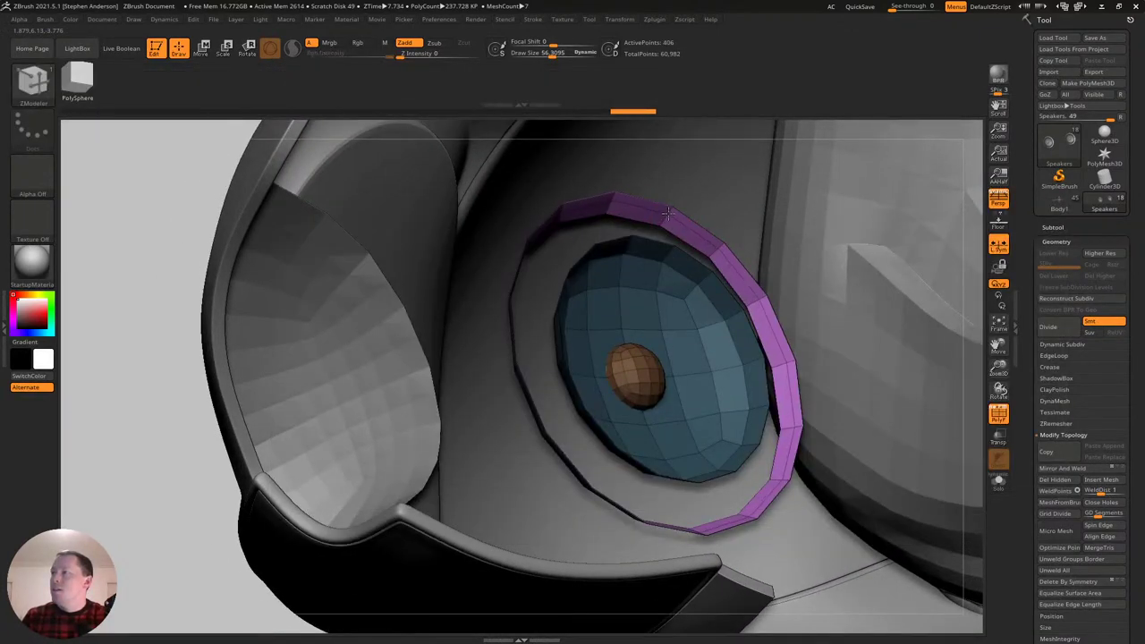
Hide one half of the purple ring's width along its inserted edge loop, leaving a thinner band around the speaker.
key("ctrl+z")
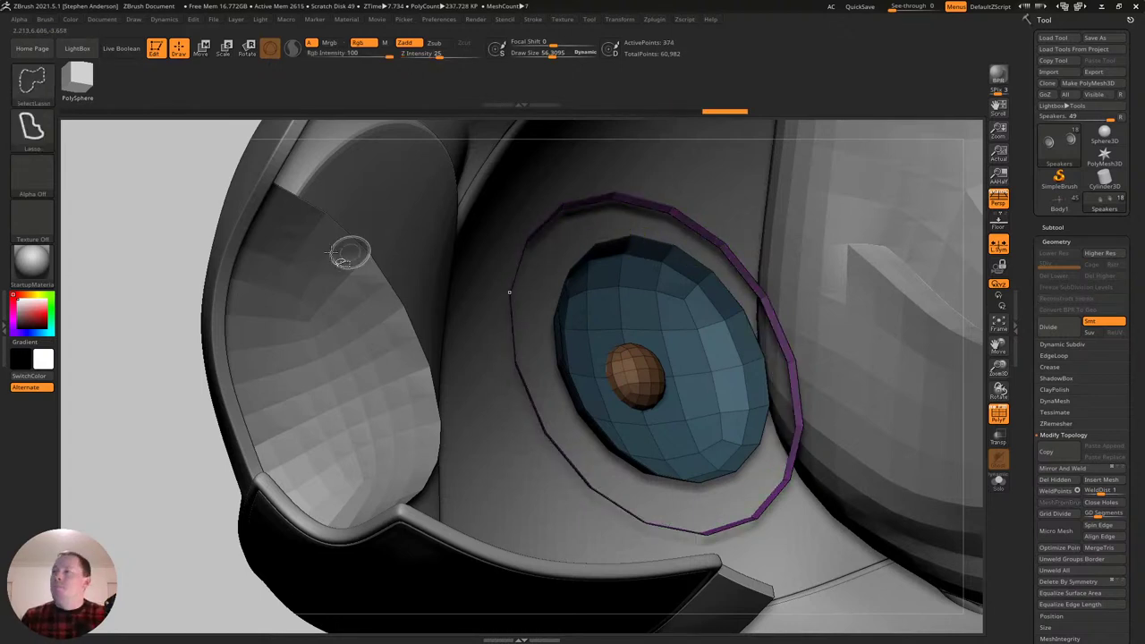
key("ctrl+z")
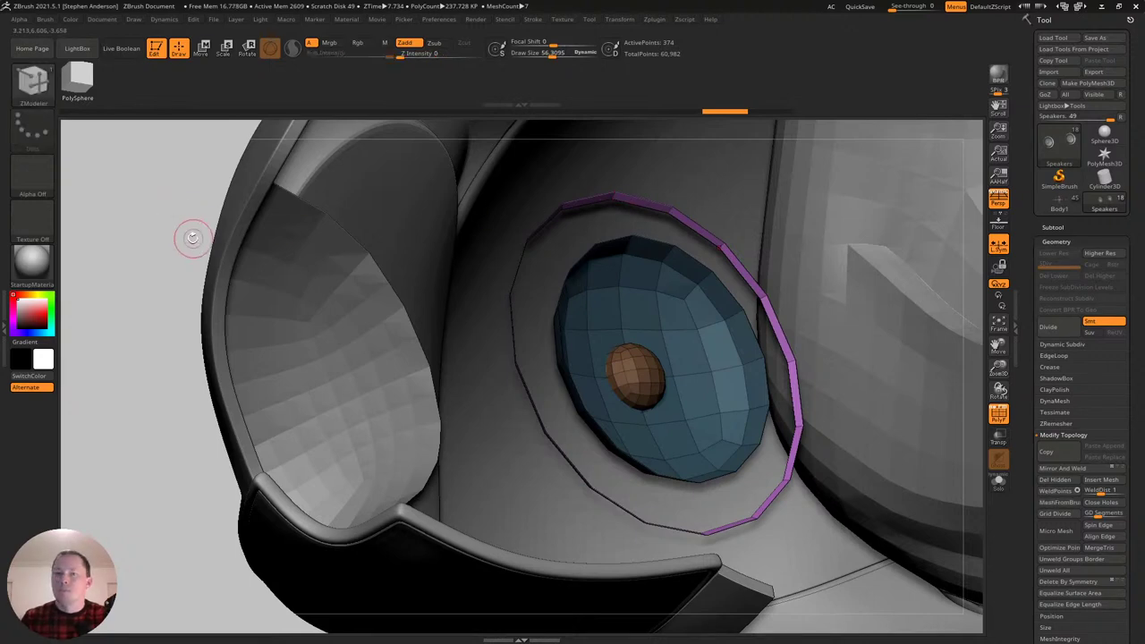
key("ctrl+shift+x")
right_click_drag(647, 233, 558, 278, "ctrl")
left_click(504, 206, "ctrl+shift")
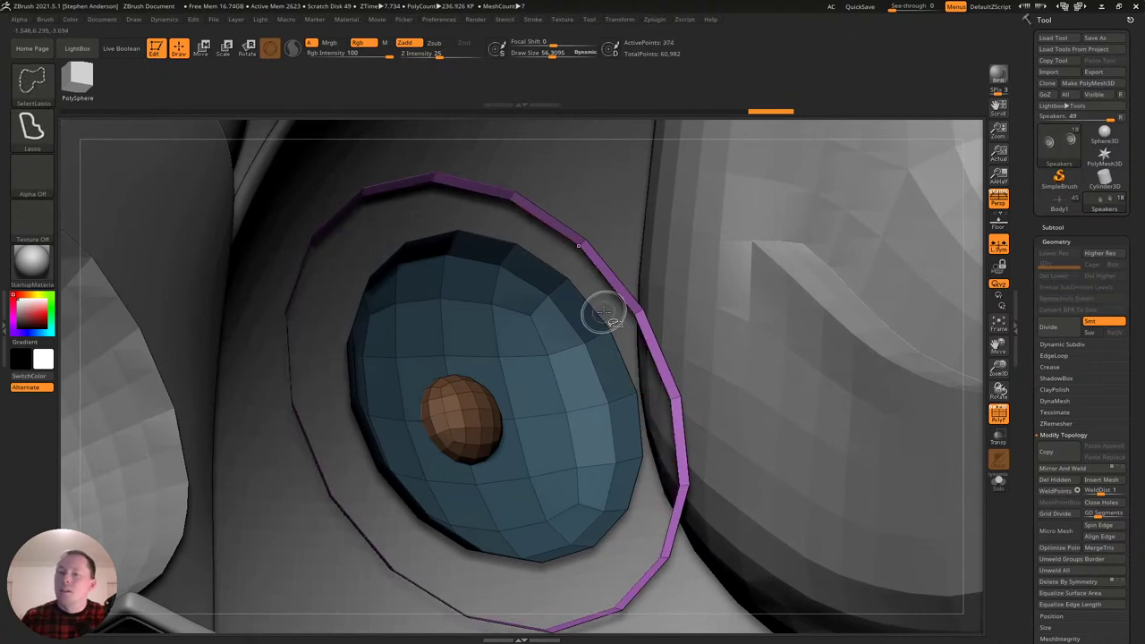
Clear the mask on the Speakers subtool and isolate the thin purple ring by hiding the speaker dish and centre.
right_click_drag(598, 332, 324, 263)
left_click_drag(259, 229, 297, 359, "ctrl")
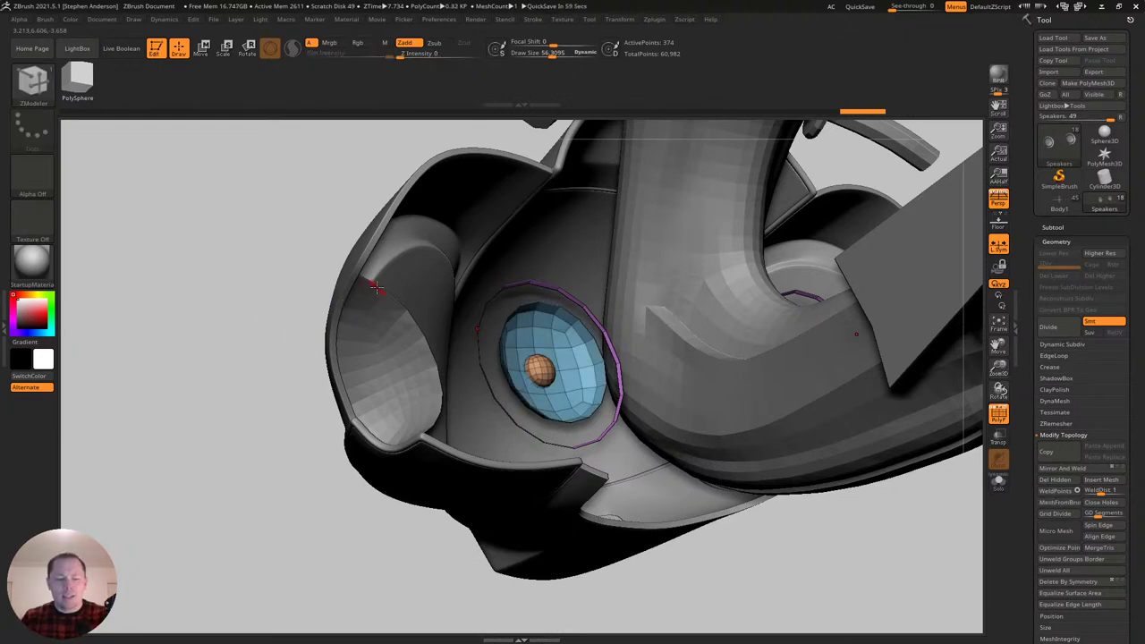
left_click_drag(340, 255, 301, 284, "ctrl+shift")
left_click(306, 302, "ctrl")
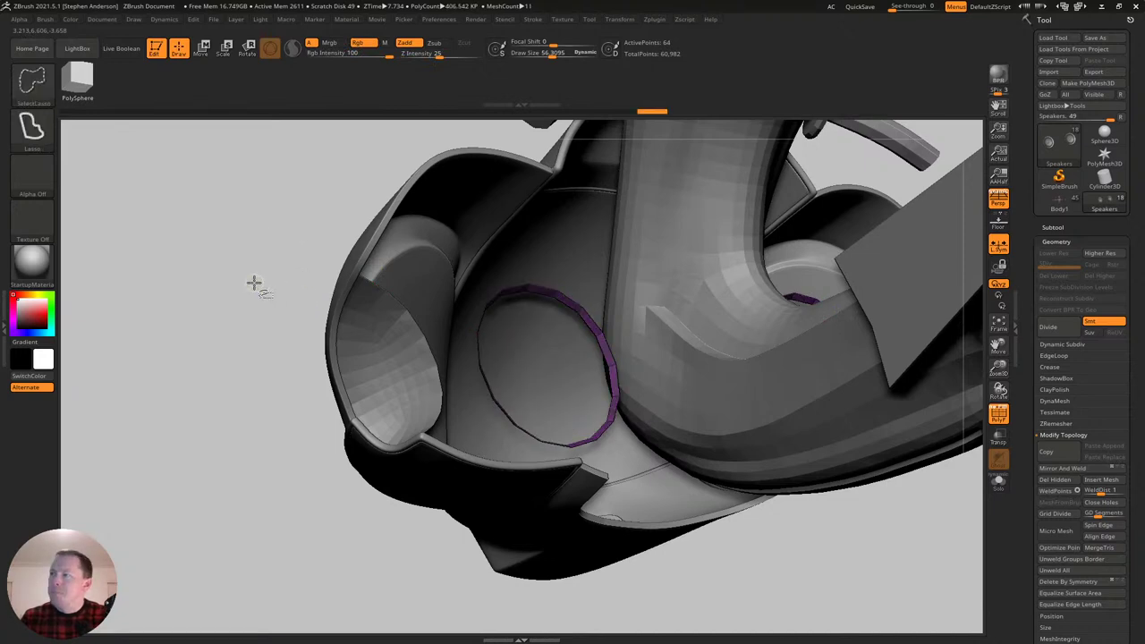
Show the whole Speakers subtool and extrude the purple ring's polyloop with the ZModeler brush into a thick trim ring.
left_click(260, 276, "ctrl+shift")
left_click(260, 277, "ctrl")
right_click_drag(401, 288, 648, 369, "ctrl")
key("space")
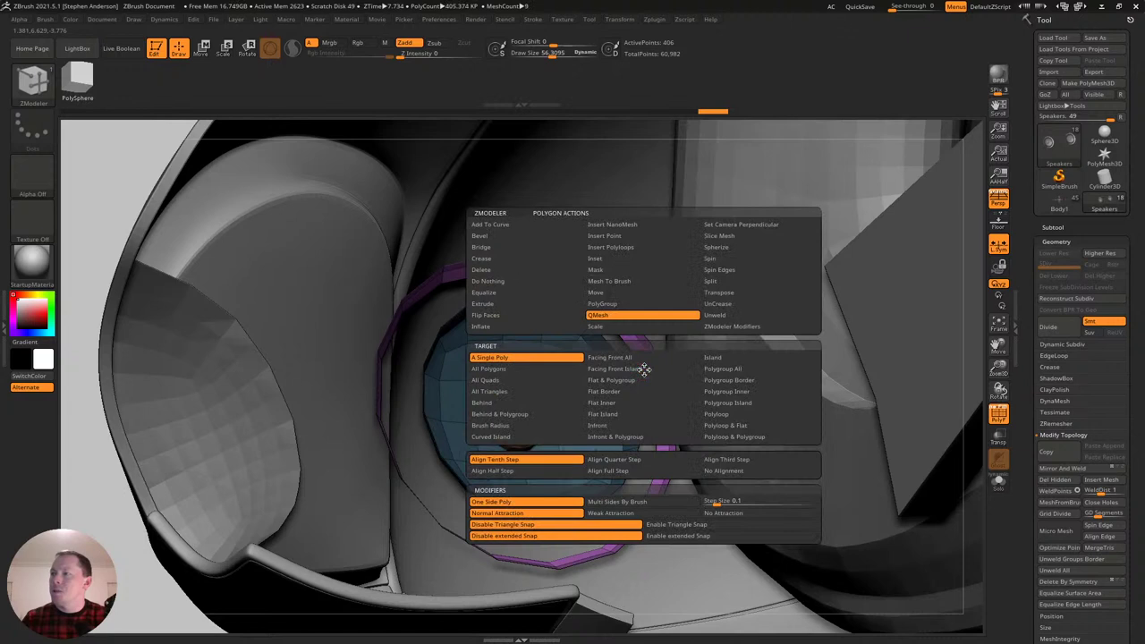
left_click(494, 306)
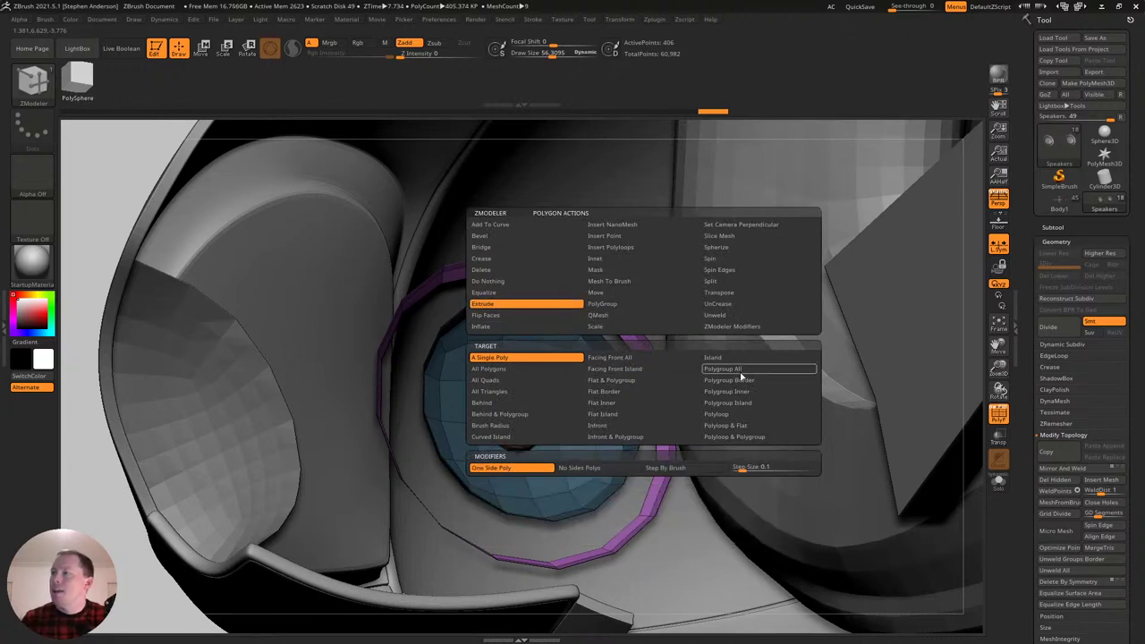
left_click(716, 415)
left_click_drag(606, 320, 463, 336)
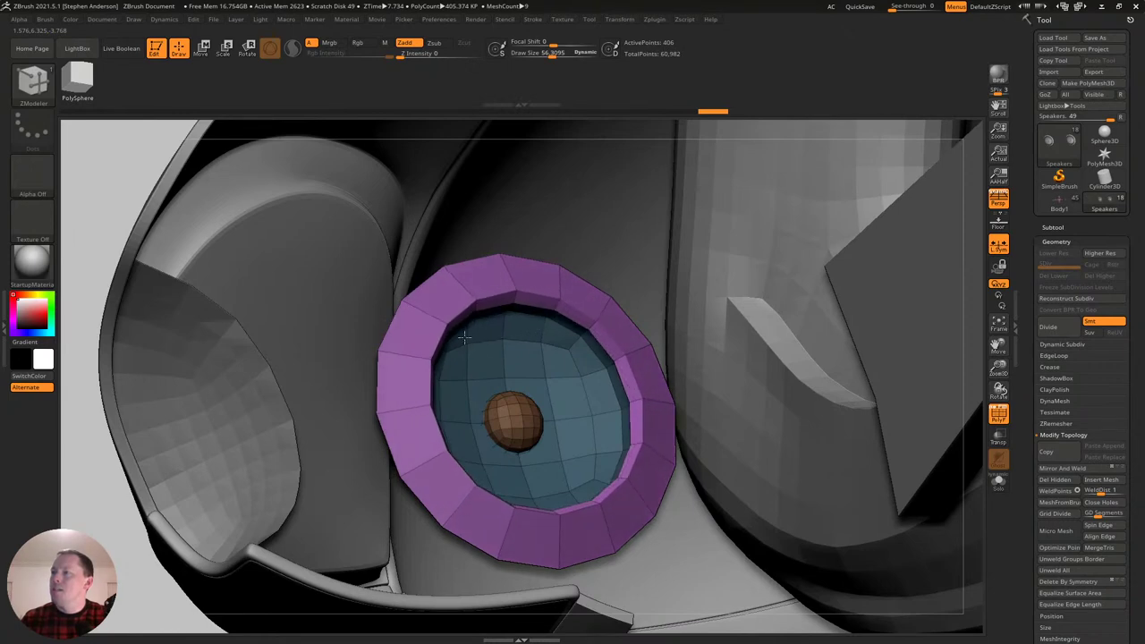
mouse_move(576, 289)
right_mouse_down()
mouse_move(548, 291)
mouse_move(590, 295)
mouse_move(568, 273)
right_mouse_up()
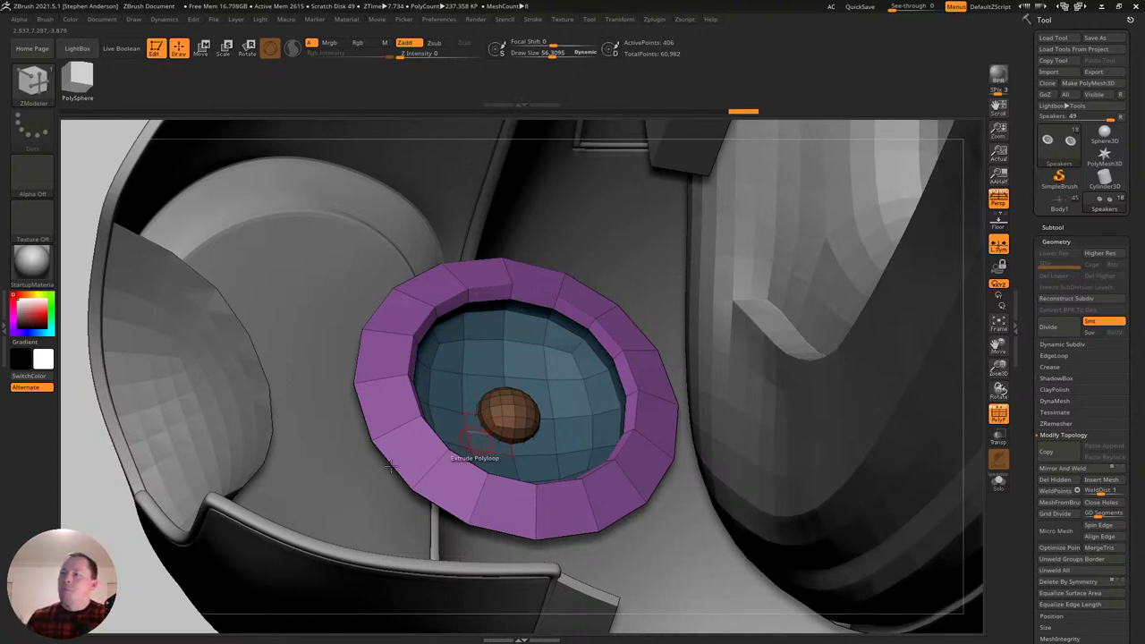
Insert an edge loop close to the trim ring's outer rim and mask everything except the outer band.
left_click(379, 435)
left_click_drag(120, 574, 134, 587, "ctrl")
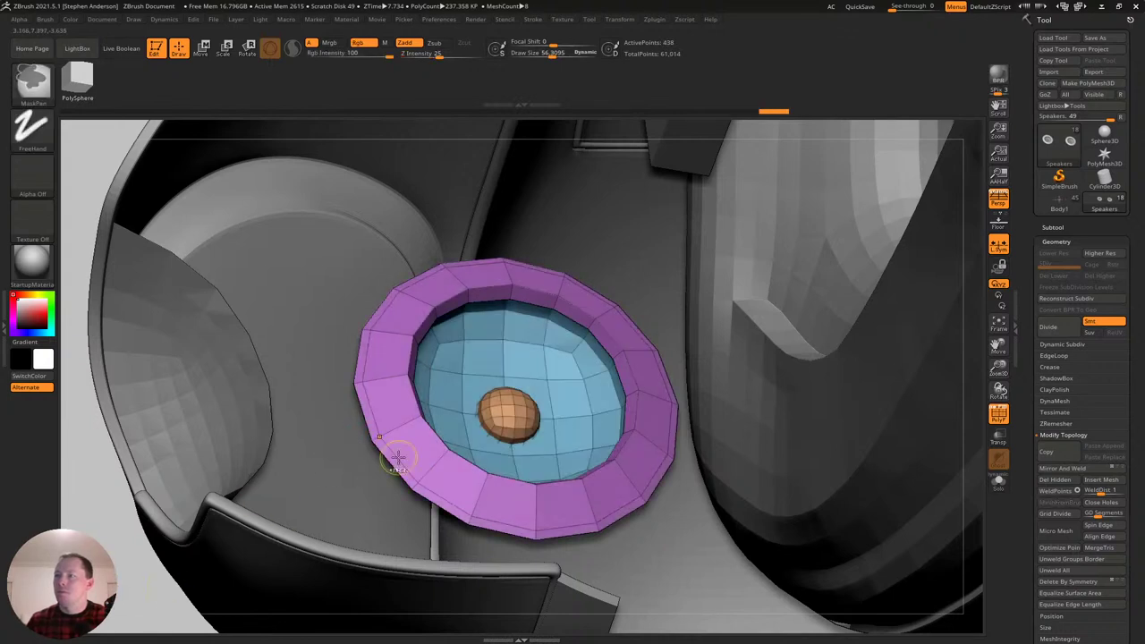
left_click(377, 439, "ctrl+shift")
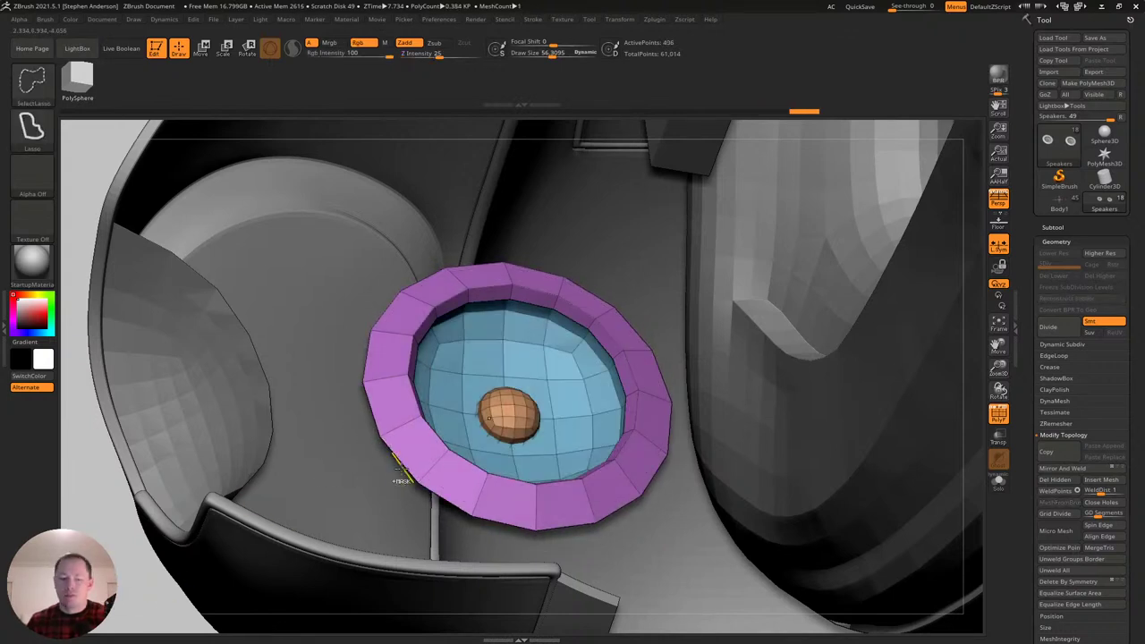
left_click(399, 475, "ctrl")
left_click(399, 475, "ctrl+shift")
Move the trim ring's unmasked outer rim slightly along the Z axis.
key("w")
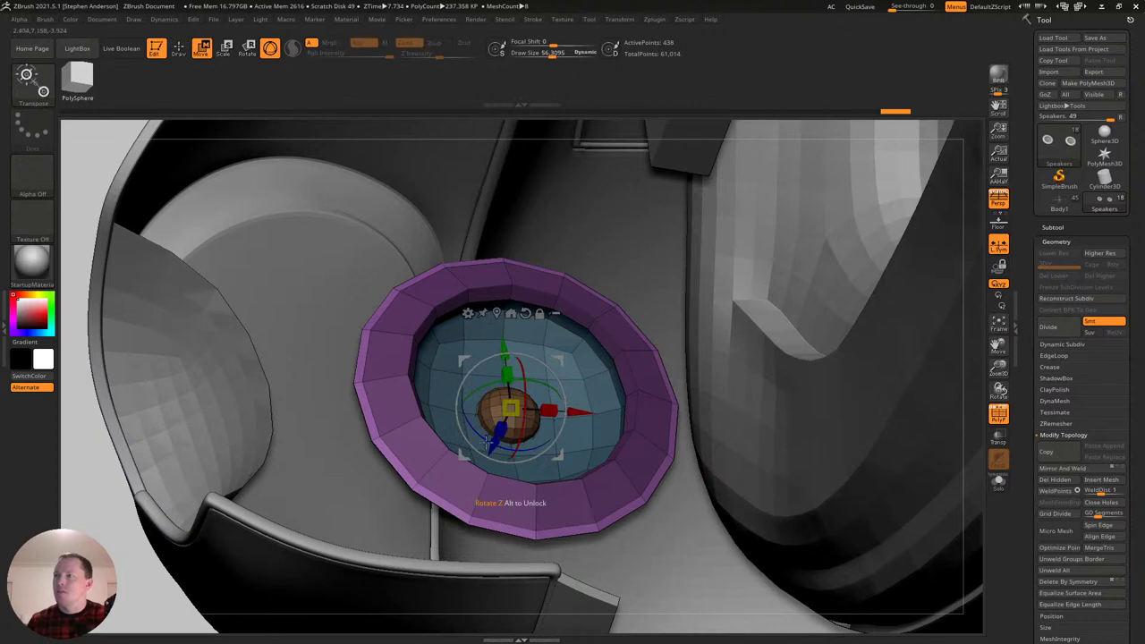
left_click_drag(493, 444, 490, 453)
key("q")
Try a second edge loop near the trim ring's outer edge and remove it.
mouse_move(564, 372)
right_mouse_down()
mouse_move(494, 370)
mouse_move(515, 425)
mouse_move(625, 288)
mouse_move(478, 335)
mouse_move(523, 416)
mouse_move(537, 383)
mouse_move(526, 353)
mouse_move(478, 445)
mouse_move(503, 462)
mouse_move(559, 413)
mouse_move(548, 390)
mouse_move(557, 470)
mouse_move(544, 424)
mouse_move(519, 432)
right_mouse_up()
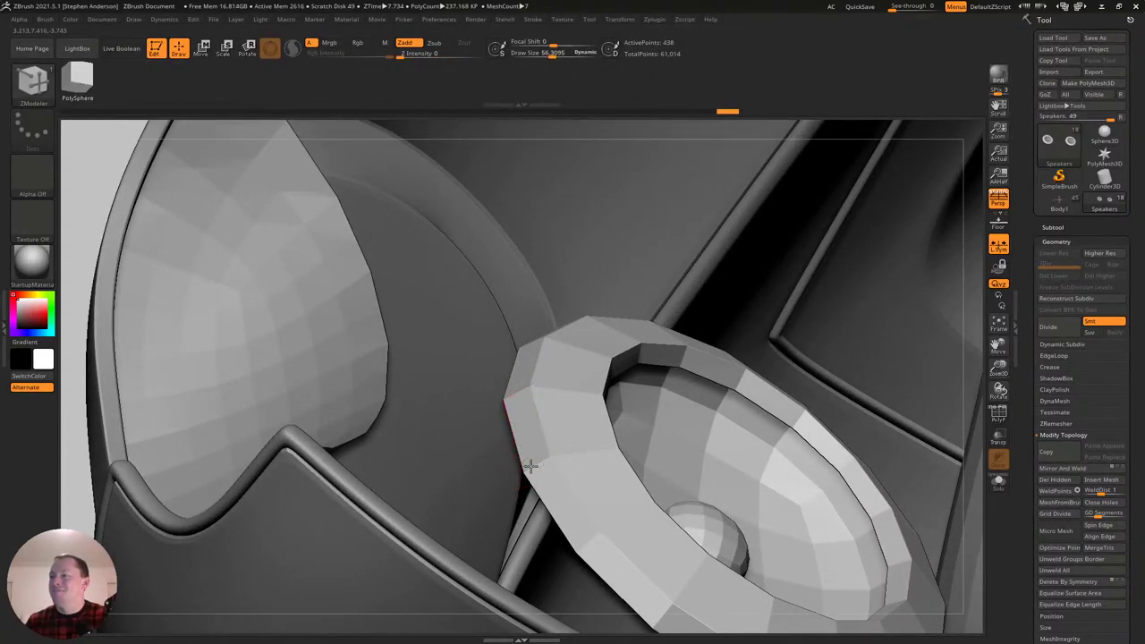
key("shift+f")
right_click_drag(534, 464, 549, 468, "ctrl")
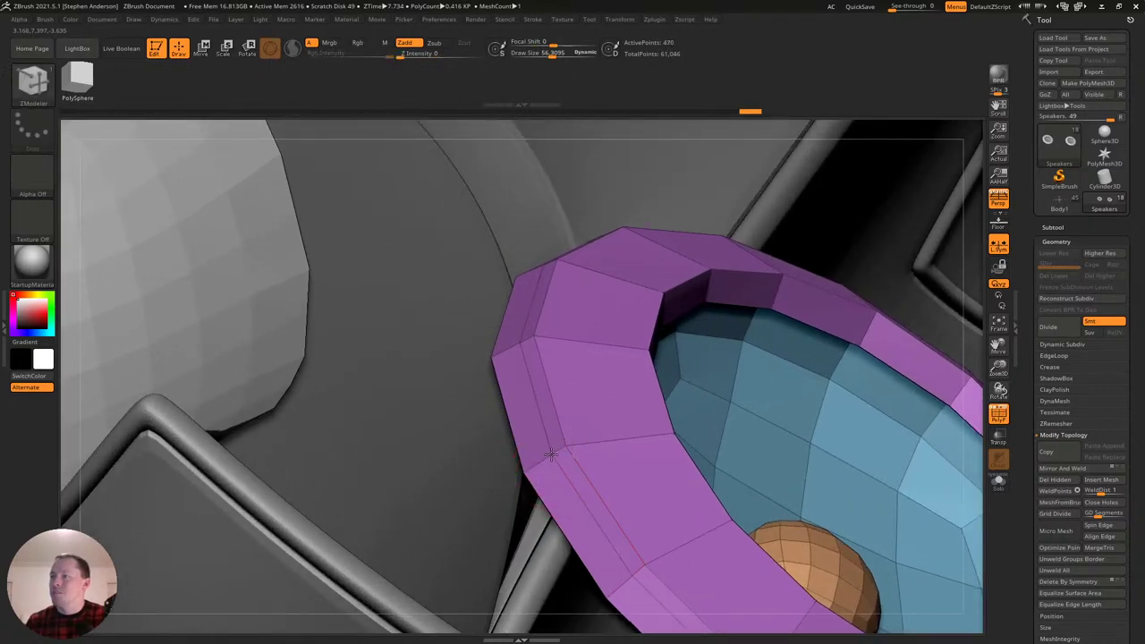
left_click(542, 507, "alt")
right_click_drag(603, 469, 612, 409, "ctrl")
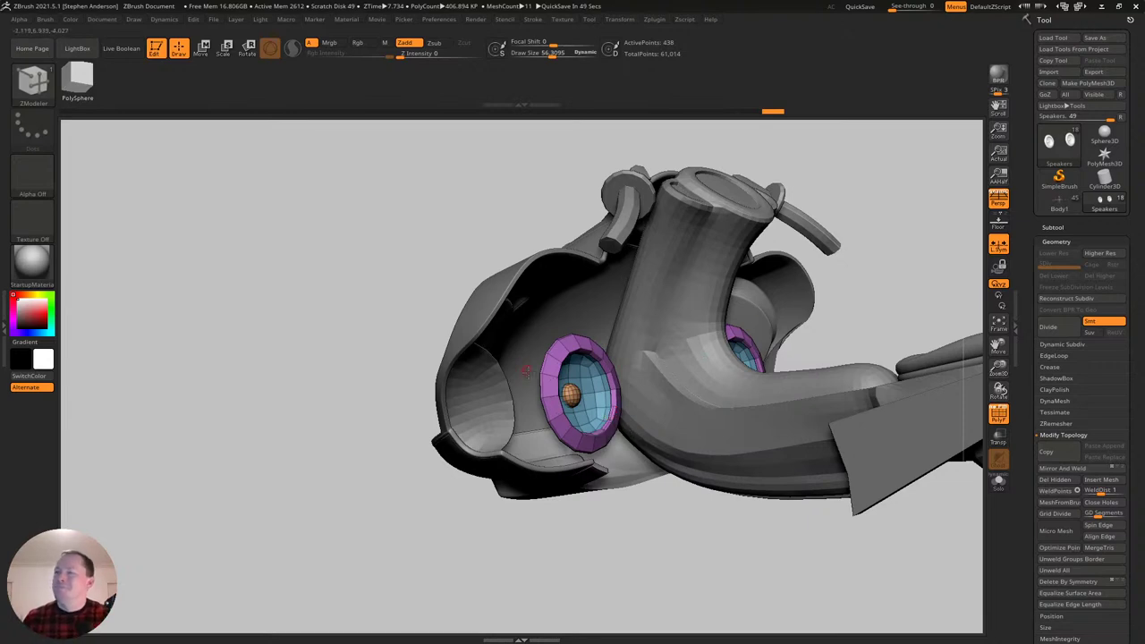
mouse_move(607, 399)
right_mouse_down()
mouse_move(575, 396)
mouse_move(589, 414)
mouse_move(613, 412)
right_mouse_up()
key("shift+f")
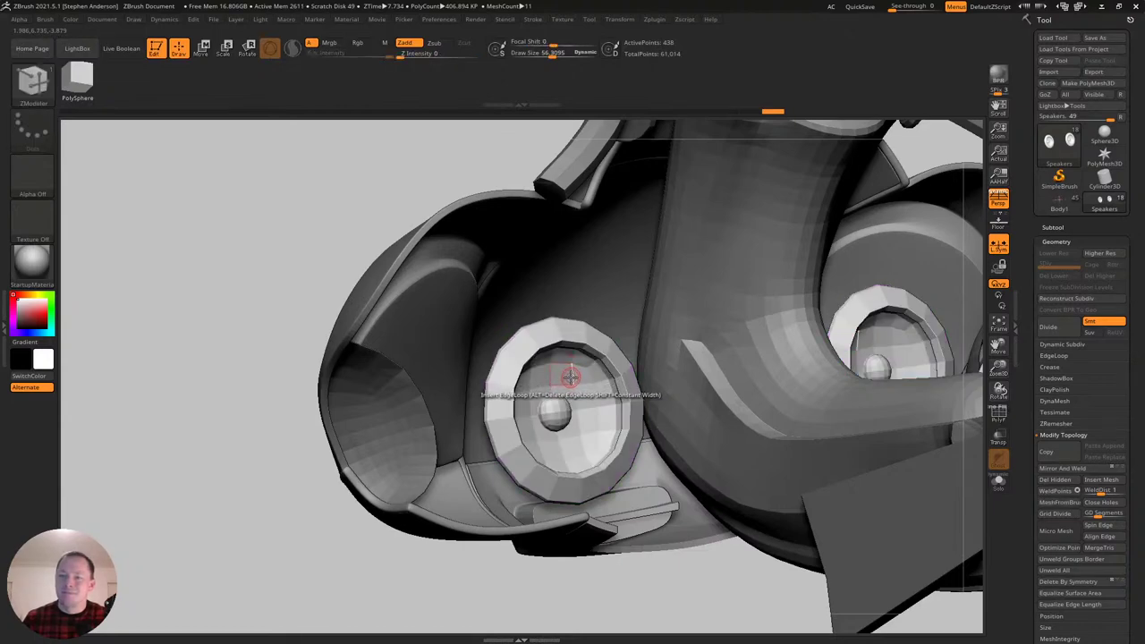
right_click_drag(569, 376, 617, 398)
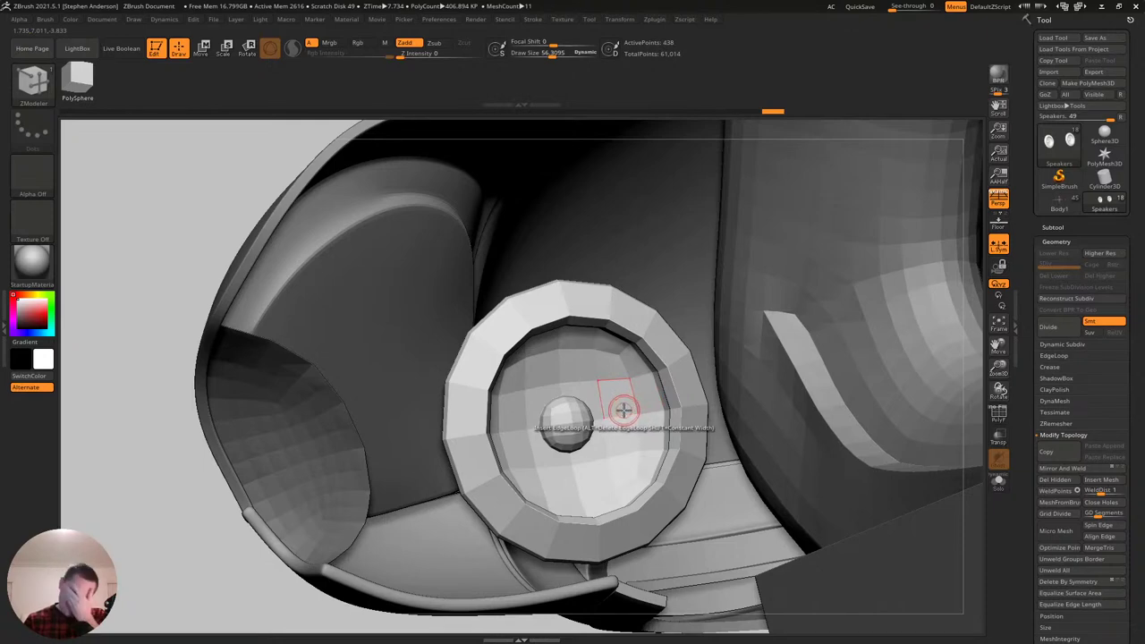
Smooth out the curved inner edge of the SpeederBike_Body side panel beside the speaker, using the Move brush at draw size about 84.
mouse_move(627, 392)
right_mouse_down()
mouse_move(366, 384)
mouse_move(392, 393)
mouse_move(415, 453)
right_mouse_up()
left_click(373, 386, "alt")
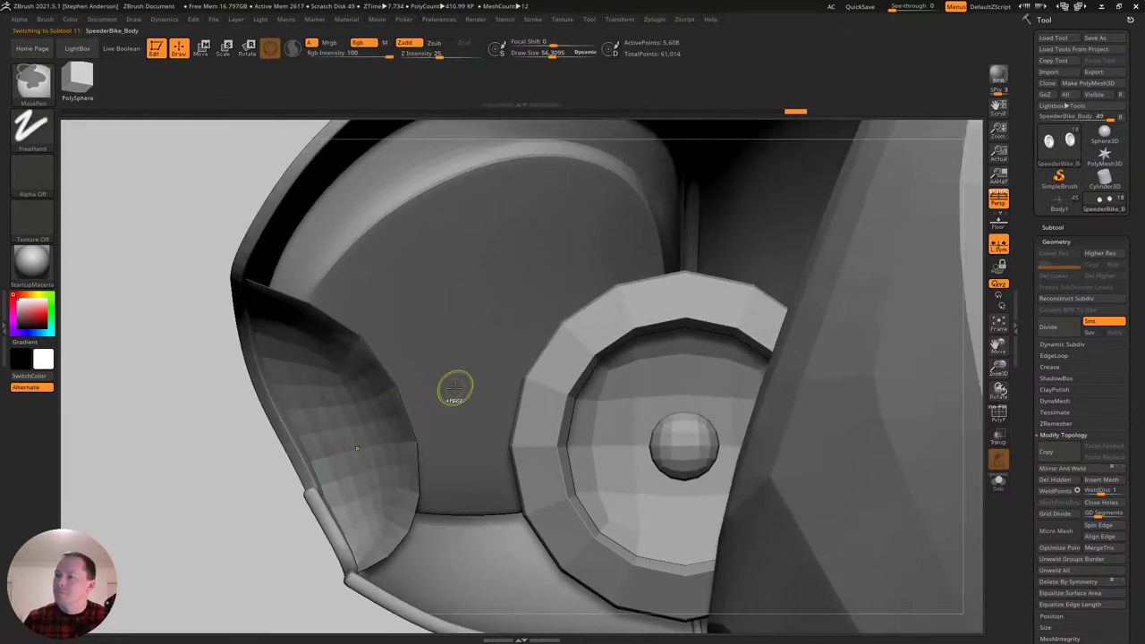
key("b")
key("m")
key("v")
right_click_drag(395, 397, 424, 410, "ctrl")
key("s")
left_click_drag(410, 387, 412, 388)
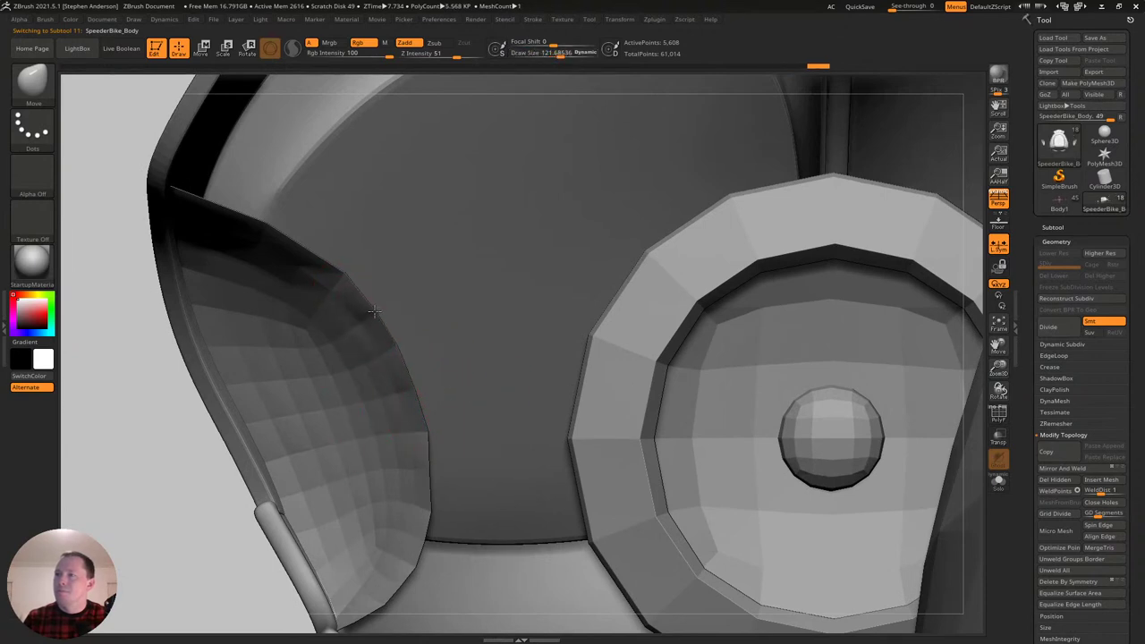
key("s")
left_click_drag(346, 275, 339, 282)
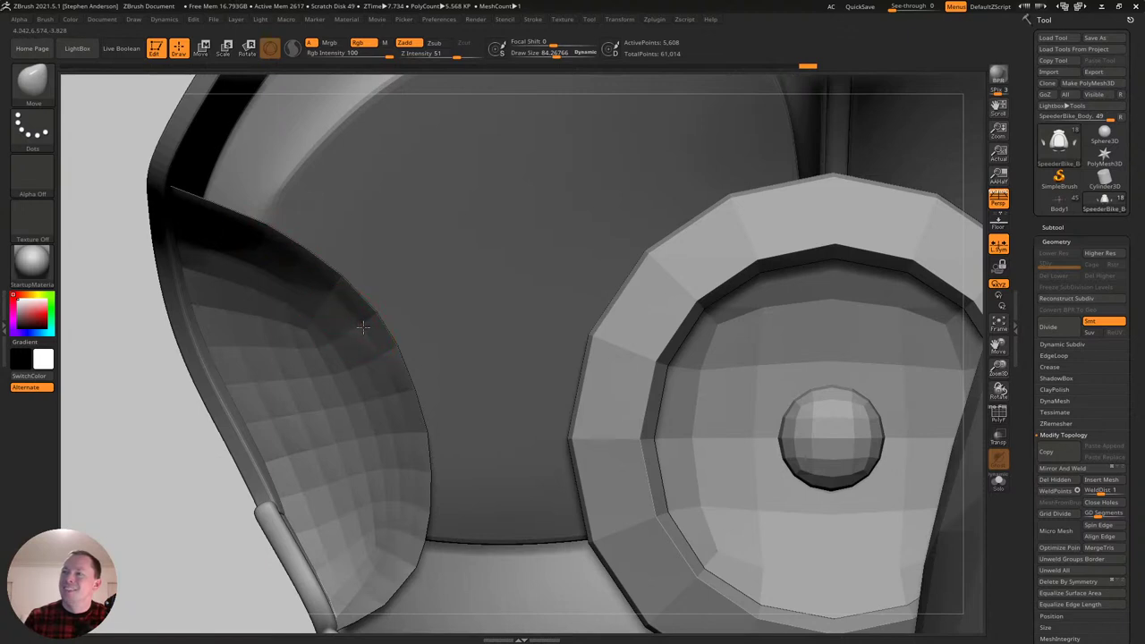
right_click_drag(397, 472, 389, 394, "alt")
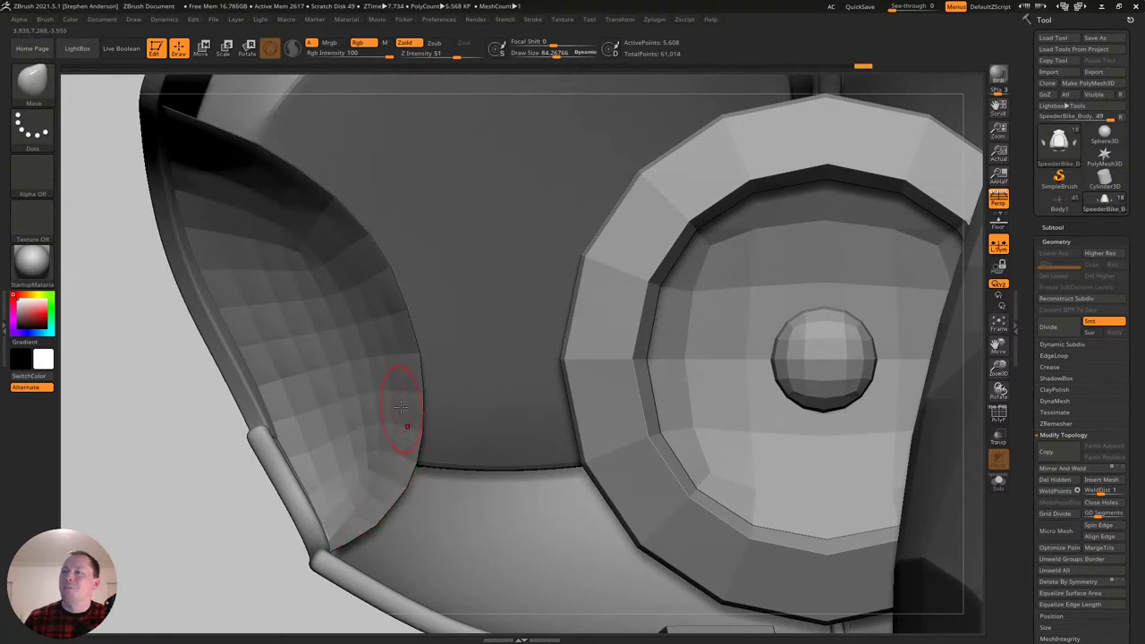
right_click_drag(389, 319, 405, 361)
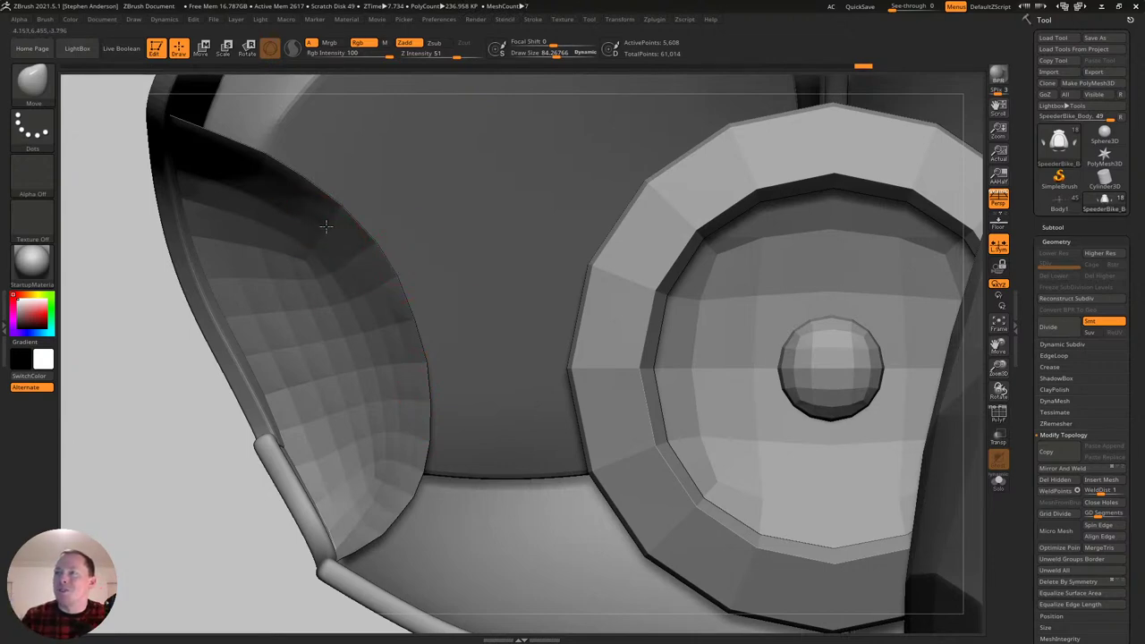
Solo the SpeederBike_Body subtool with its wireframe shown and hide the two curved side panels using a lasso selection.
right_click_drag(372, 277, 581, 383)
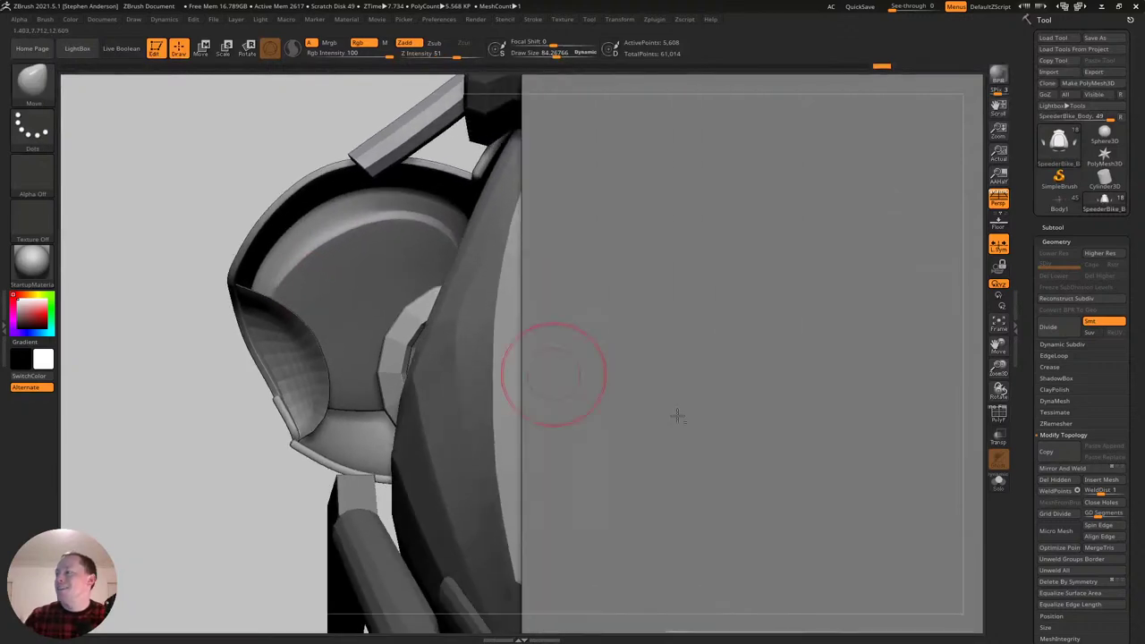
left_click(999, 484)
mouse_move(368, 332)
right_mouse_down()
mouse_move(392, 354)
mouse_move(403, 340)
mouse_move(450, 342)
mouse_move(376, 358)
mouse_move(304, 333)
mouse_move(531, 364)
right_mouse_up()
key("shift+f")
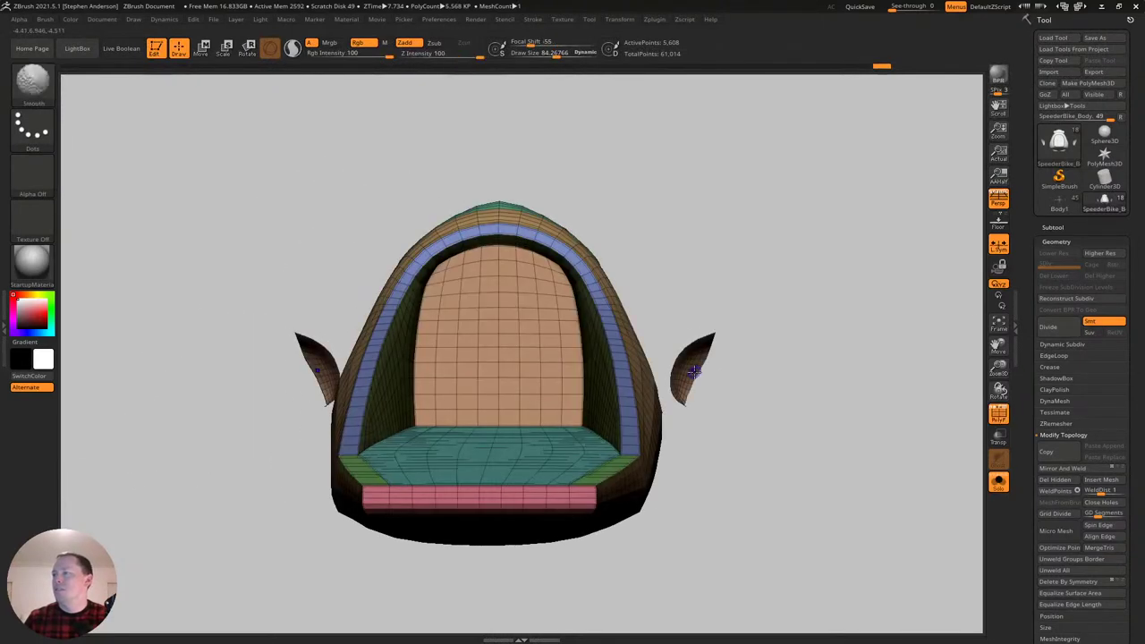
key("ctrl+shift")
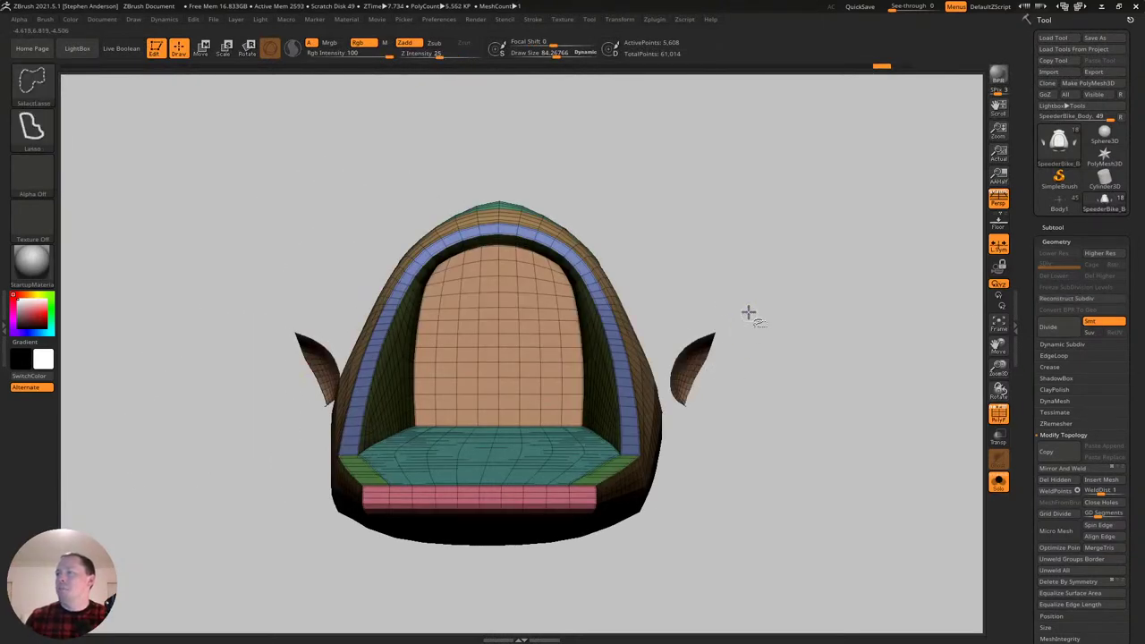
left_click_drag(749, 322, 726, 410, "ctrl+shift")
mouse_move(742, 422)
right_mouse_down()
mouse_move(755, 371)
mouse_move(763, 374)
right_mouse_up()
left_click(822, 295, "ctrl+shift")
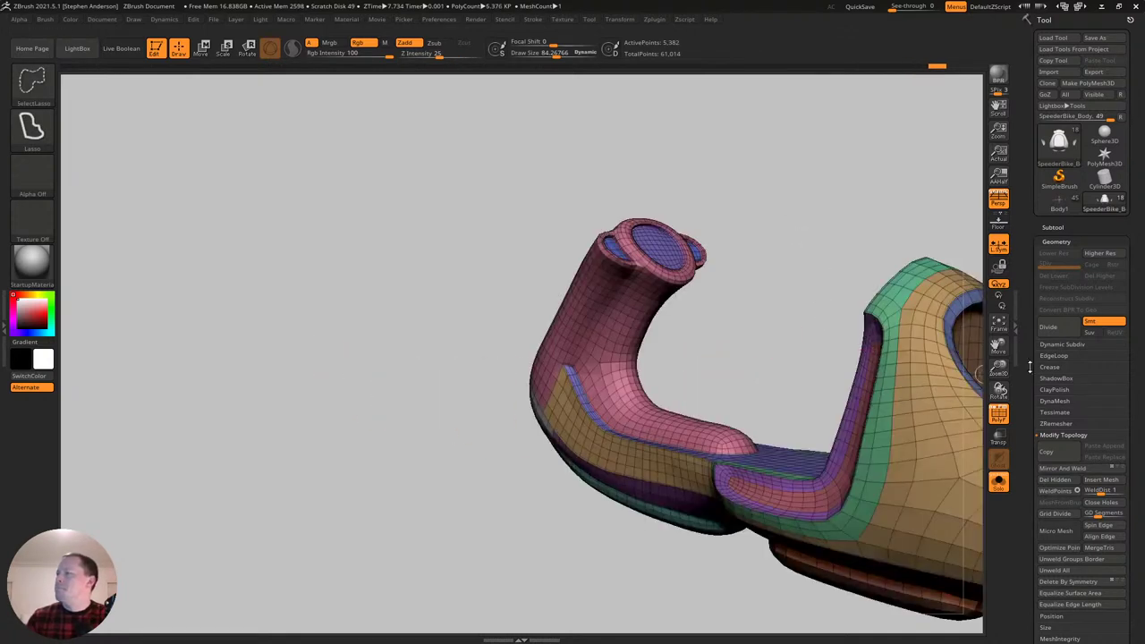
Split the hidden side panels into their own subtool and make that subtool active.
left_click(1053, 226)
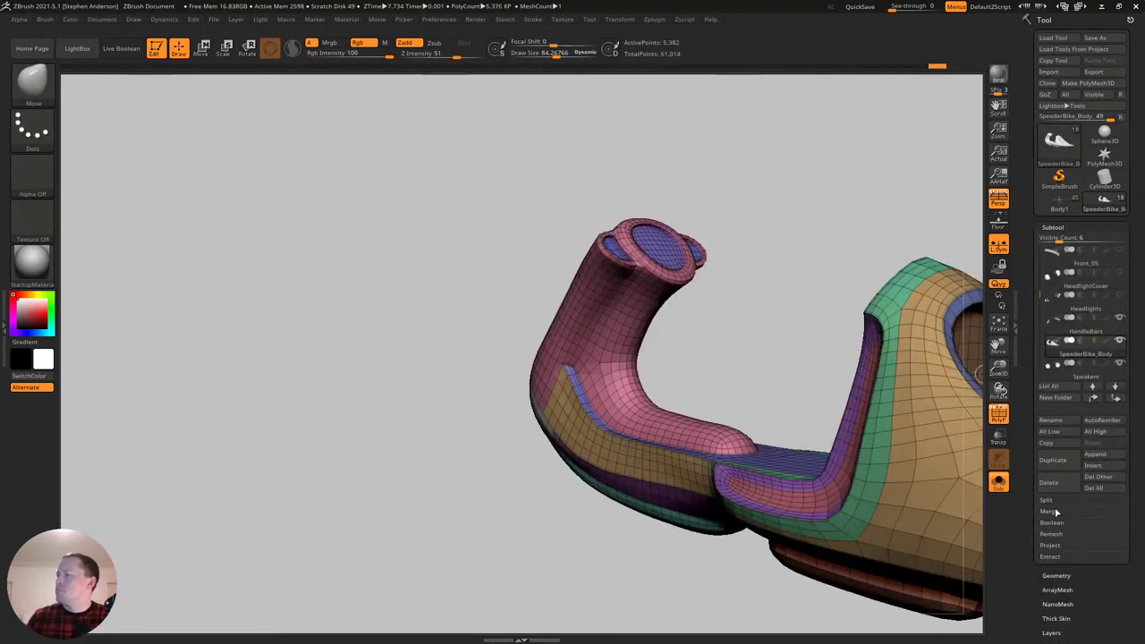
left_click(1047, 500)
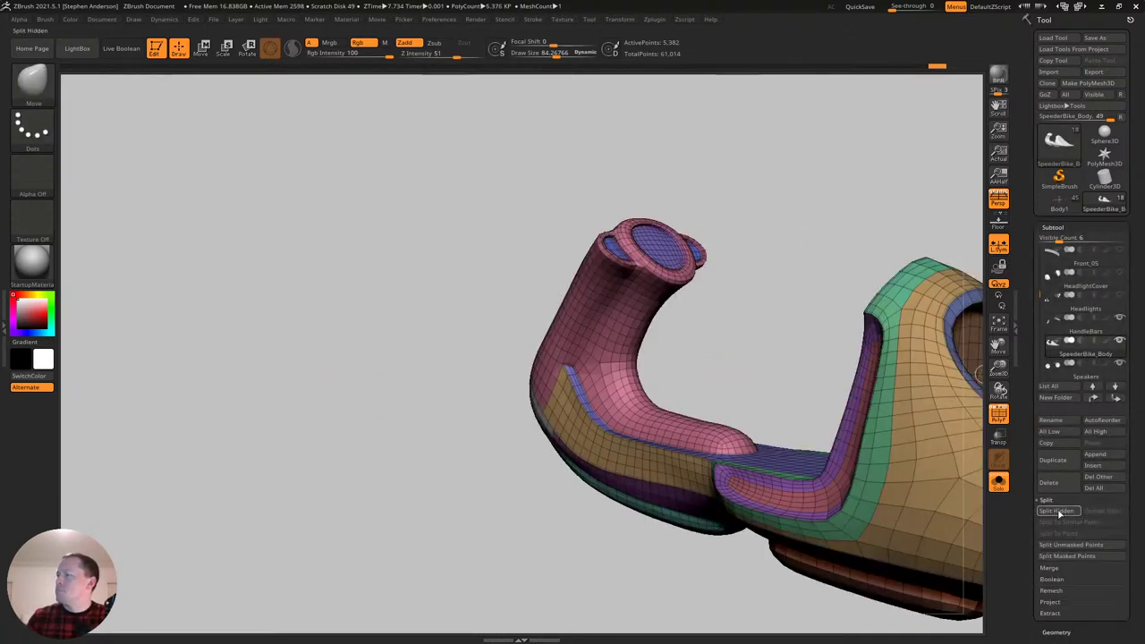
left_click(802, 524, "alt")
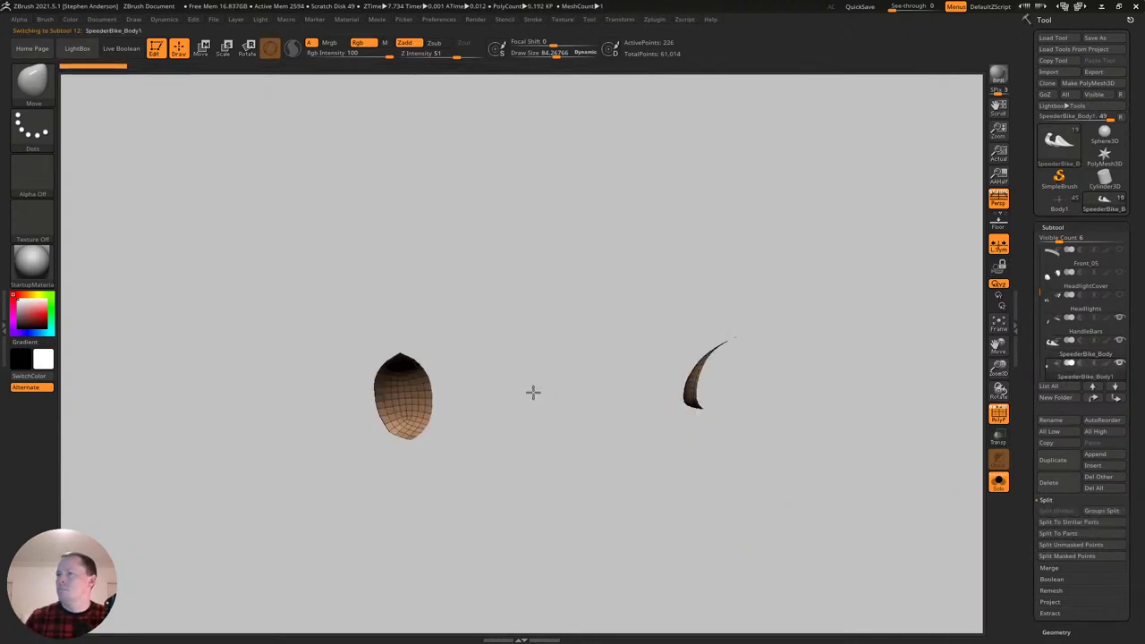
Even out the long open edge of the side panel with the Move brush at draw sizes from about 134 down to 63.
right_click_drag(537, 394, 511, 388, "shift")
right_click_drag(326, 382, 435, 485, "ctrl")
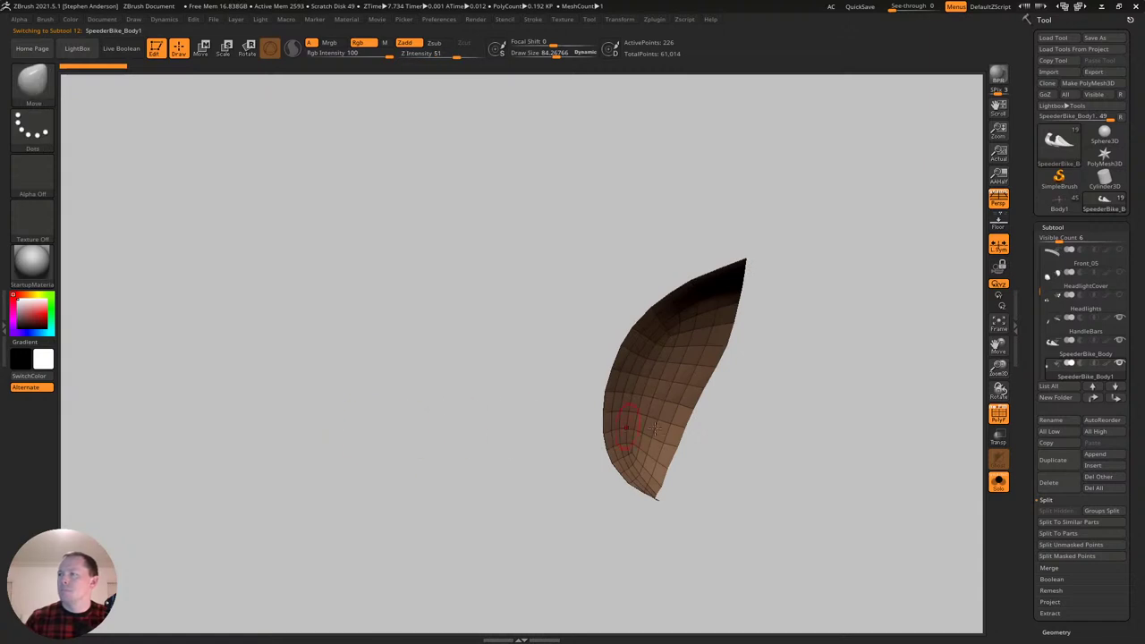
key("b")
key("m")
key("v")
right_click_drag(707, 424, 717, 439, "ctrl")
key("s")
left_click_drag(700, 394, 701, 401)
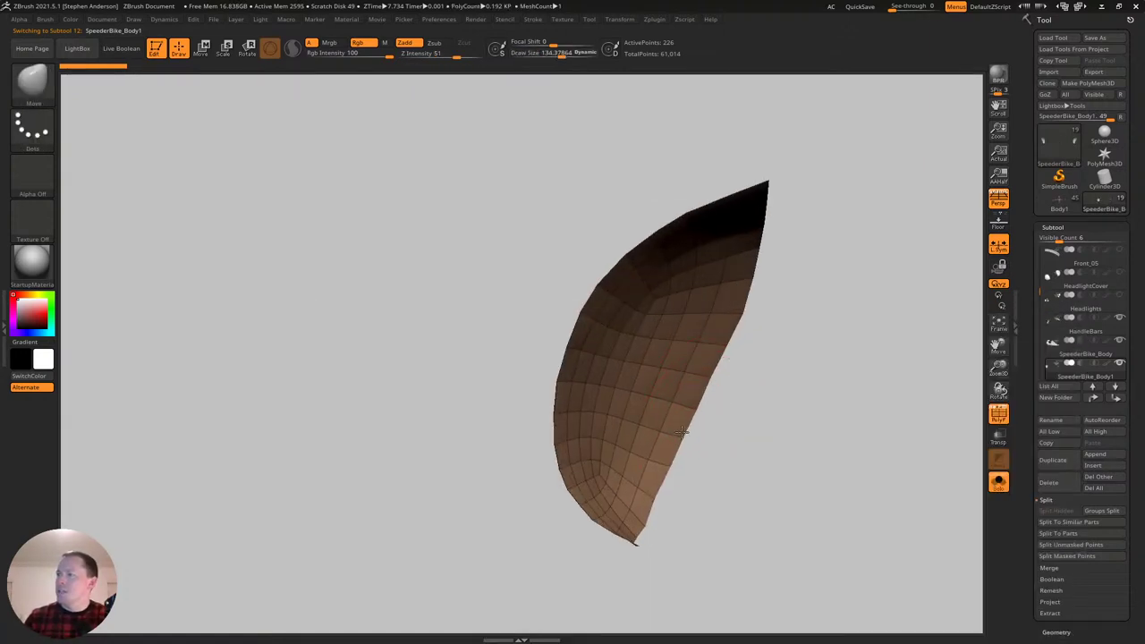
key("s")
left_click_drag(664, 488, 627, 494)
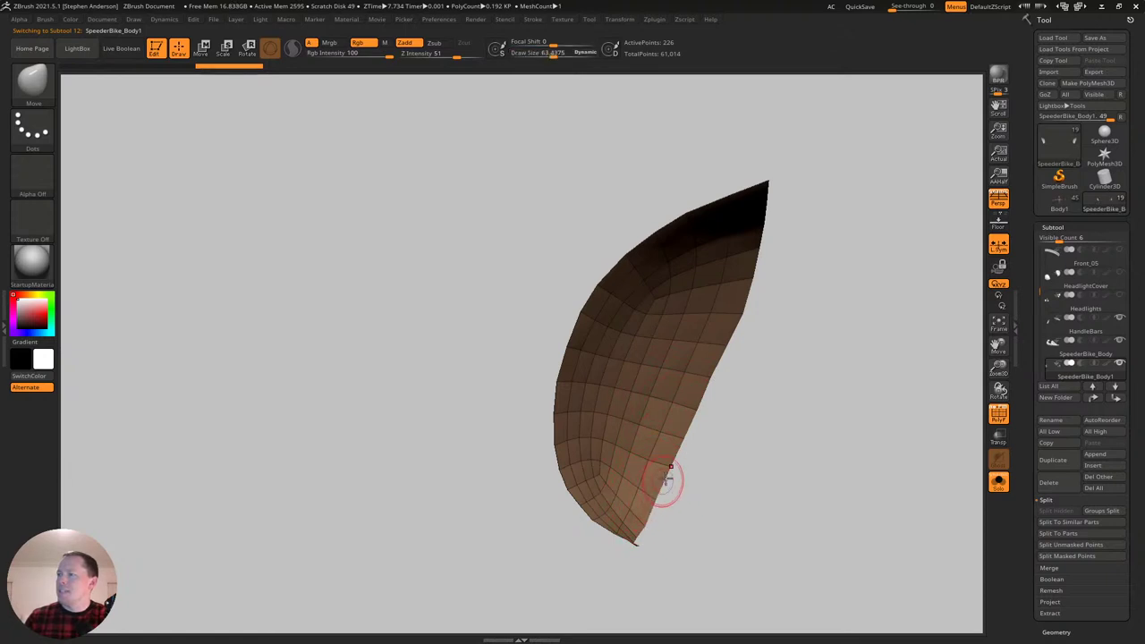
key("s")
left_click_drag(702, 380, 726, 380)
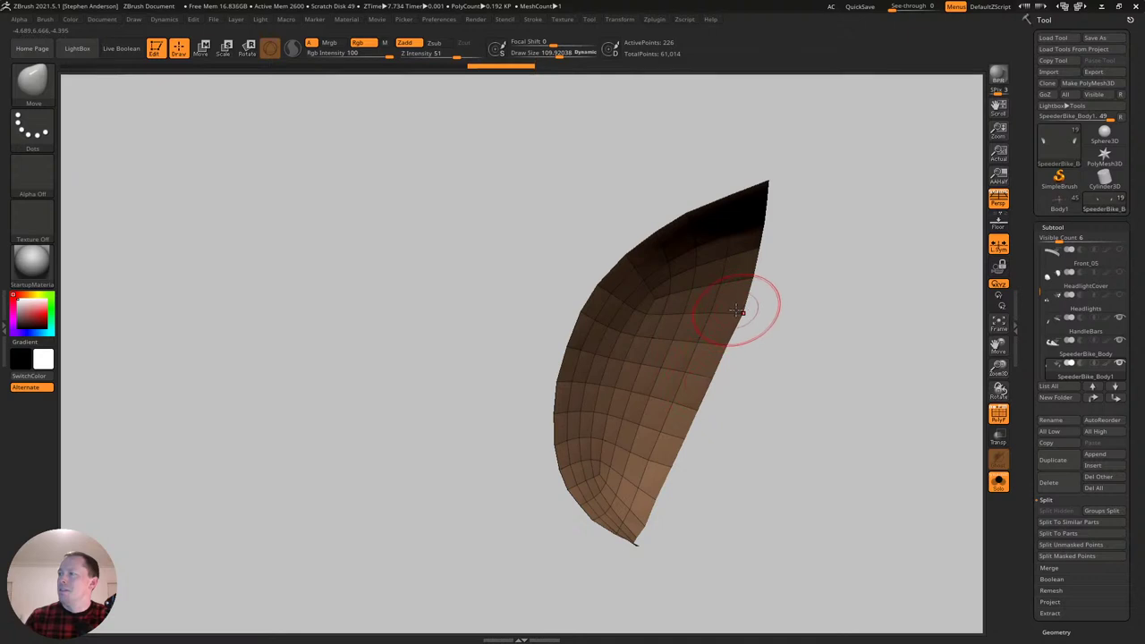
Reshape the pointed lower tip of the side panel with the Move brush at draw size about 44.
right_click_drag(638, 526, 631, 549)
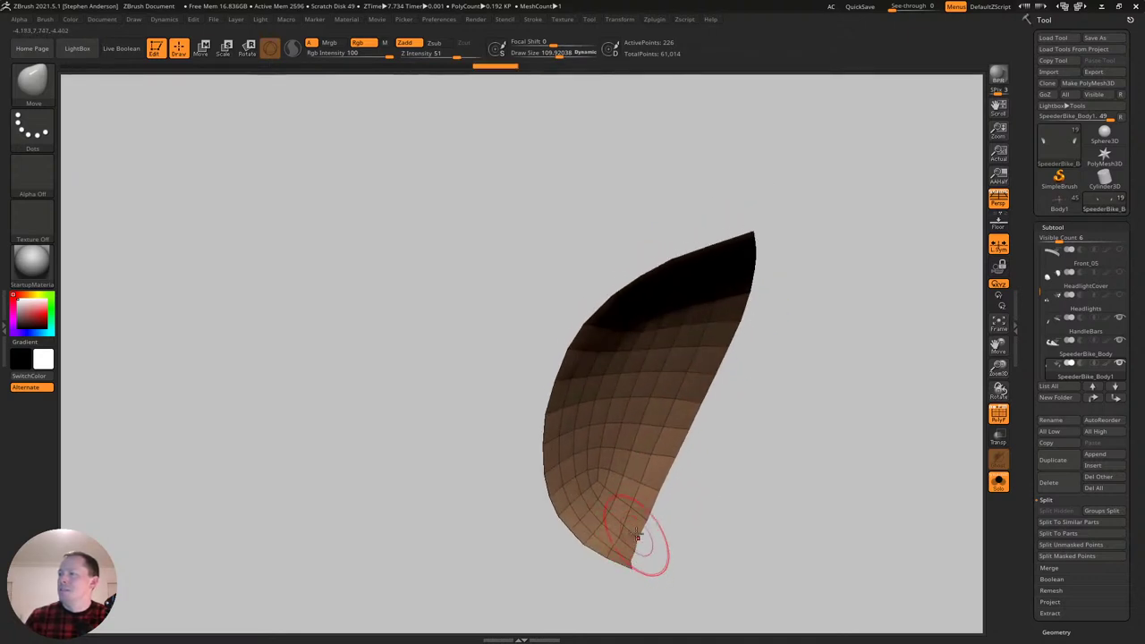
key("s")
left_click_drag(634, 562, 622, 561)
right_click_drag(637, 565, 669, 614, "ctrl")
key("s")
mouse_move(633, 565)
left_mouse_down()
mouse_move(627, 546)
mouse_move(642, 532)
left_mouse_up()
key("s")
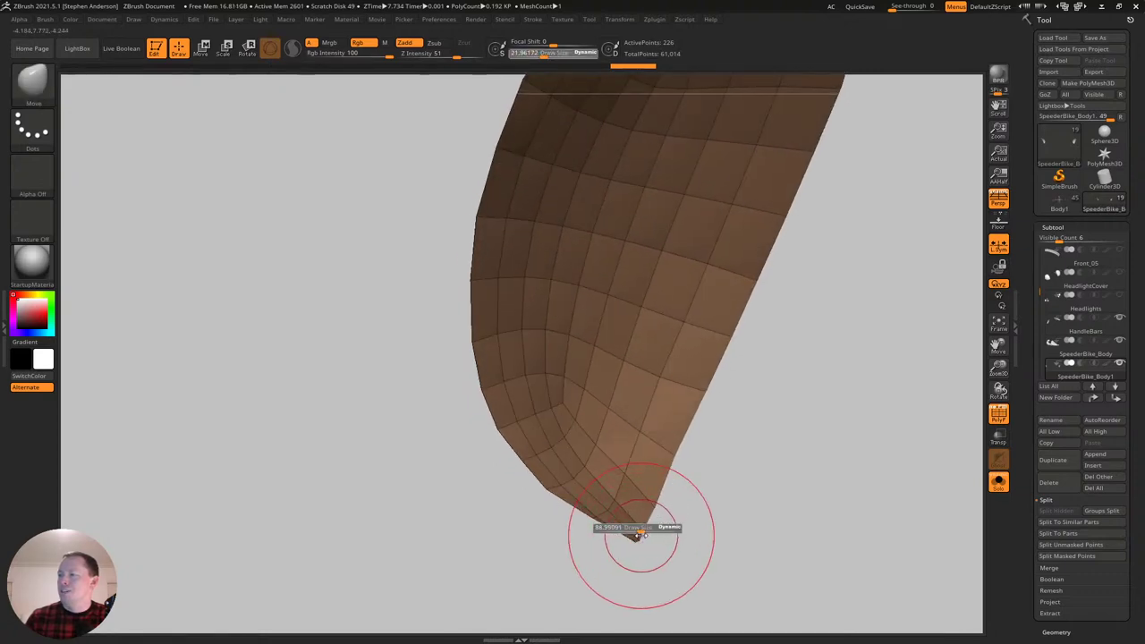
right_click_drag(612, 503, 618, 516)
mouse_move(617, 517)
left_mouse_down()
mouse_move(537, 488)
mouse_move(563, 480)
left_mouse_up()
left_click_drag(563, 535, 560, 540)
left_click_drag(503, 480, 497, 478)
right_click_drag(576, 518, 631, 519)
mouse_move(631, 519)
left_mouse_down()
mouse_move(660, 519)
mouse_move(636, 539)
mouse_move(645, 497)
mouse_move(654, 498)
left_mouse_up()
key("s")
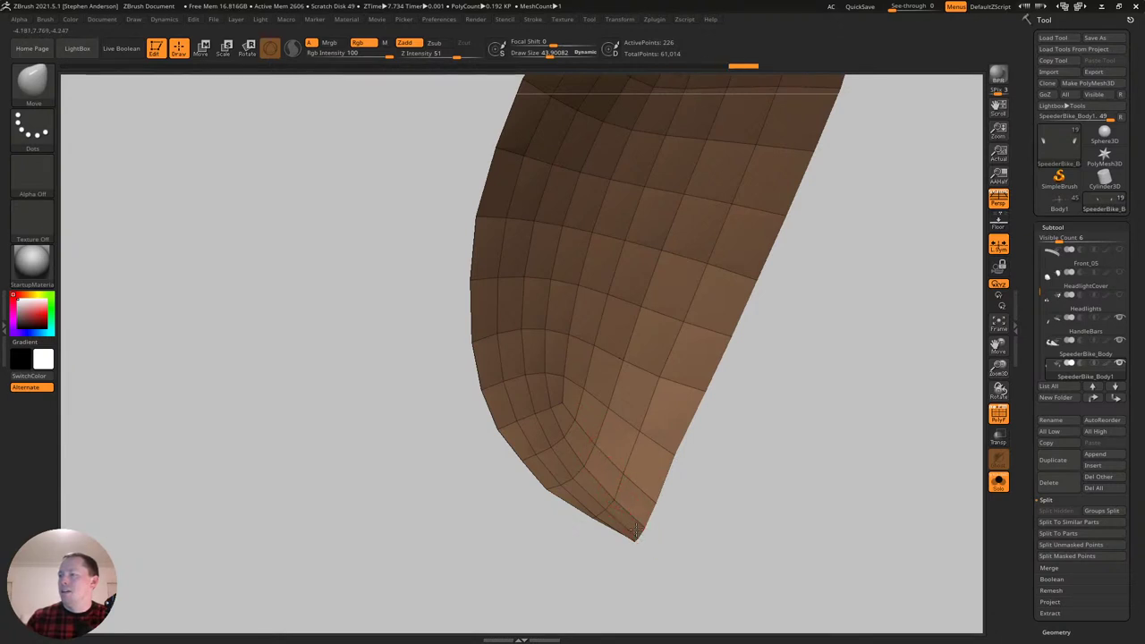
mouse_move(608, 465)
right_mouse_down()
mouse_move(598, 475)
mouse_move(607, 465)
right_mouse_up()
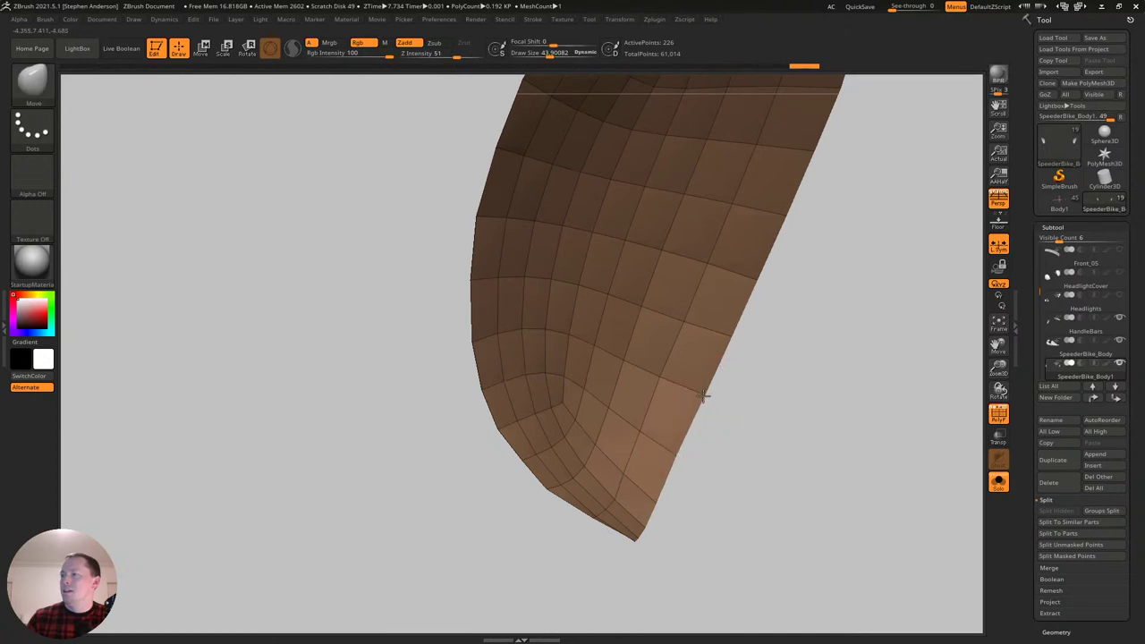
Adjust the side panel's curved profile from several angles with the Move brush at draw size about 170.
right_click_drag(702, 396, 645, 425)
right_click_drag(573, 456, 569, 515, "ctrl")
right_click_drag(569, 515, 617, 448)
right_click_drag(618, 447, 590, 375, "ctrl")
mouse_move(685, 423)
left_mouse_down()
mouse_move(790, 456)
mouse_move(734, 446)
left_mouse_up()
mouse_move(760, 352)
left_mouse_down()
mouse_move(775, 352)
mouse_move(718, 455)
mouse_move(727, 457)
left_mouse_up()
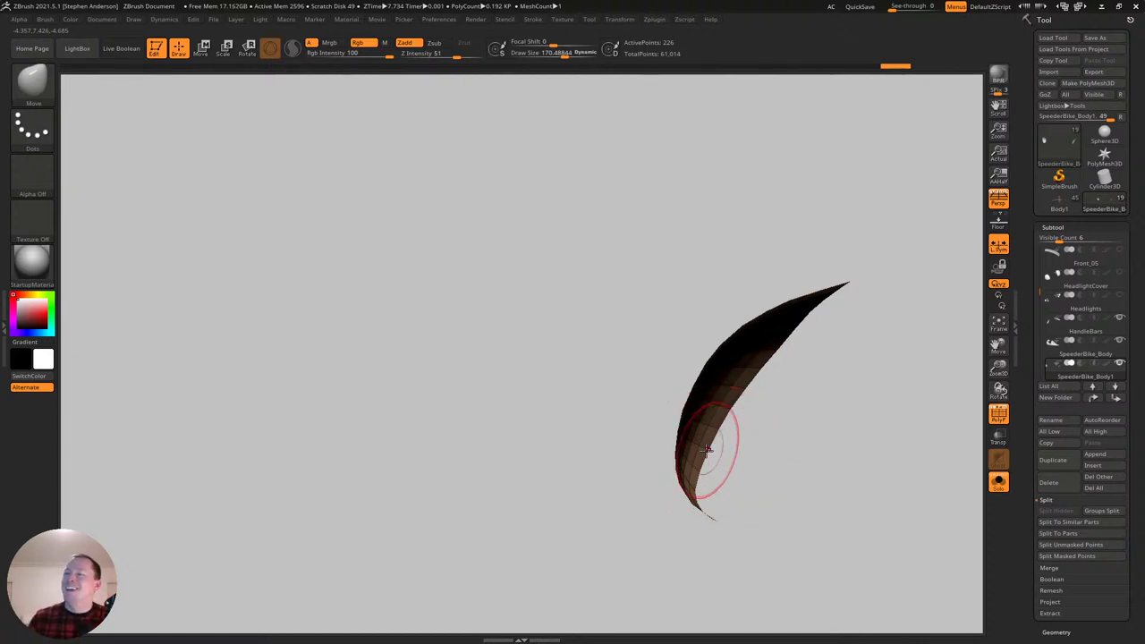
left_click_drag(695, 464, 730, 478)
key("shift")
mouse_move(685, 374)
left_mouse_down()
mouse_move(779, 384)
mouse_move(759, 386)
left_mouse_up()
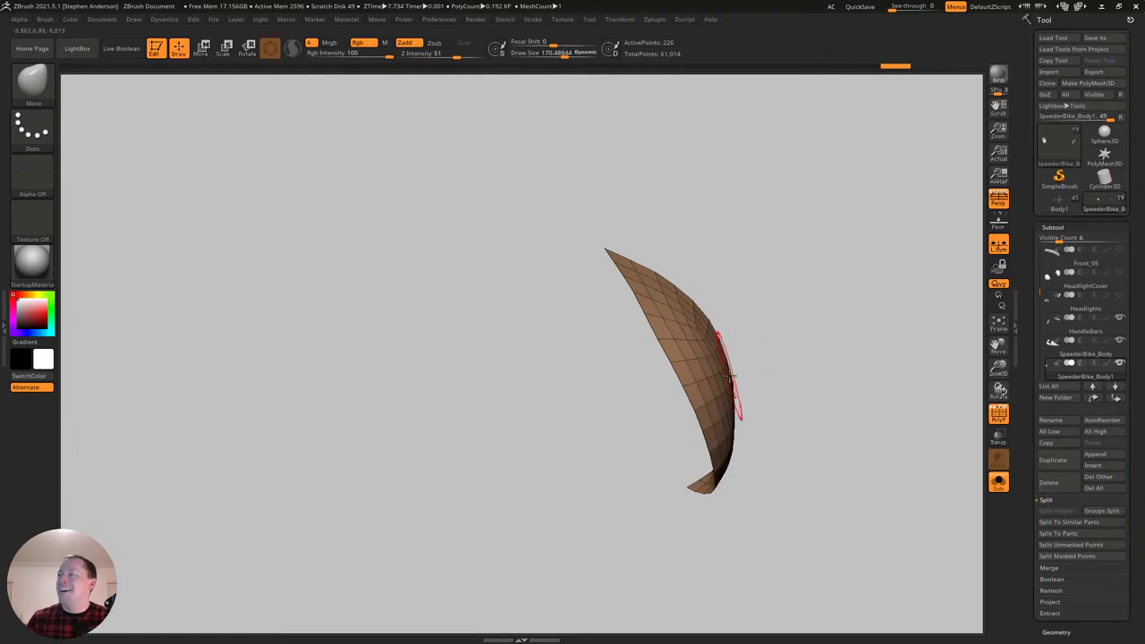
right_click_drag(706, 411, 698, 395)
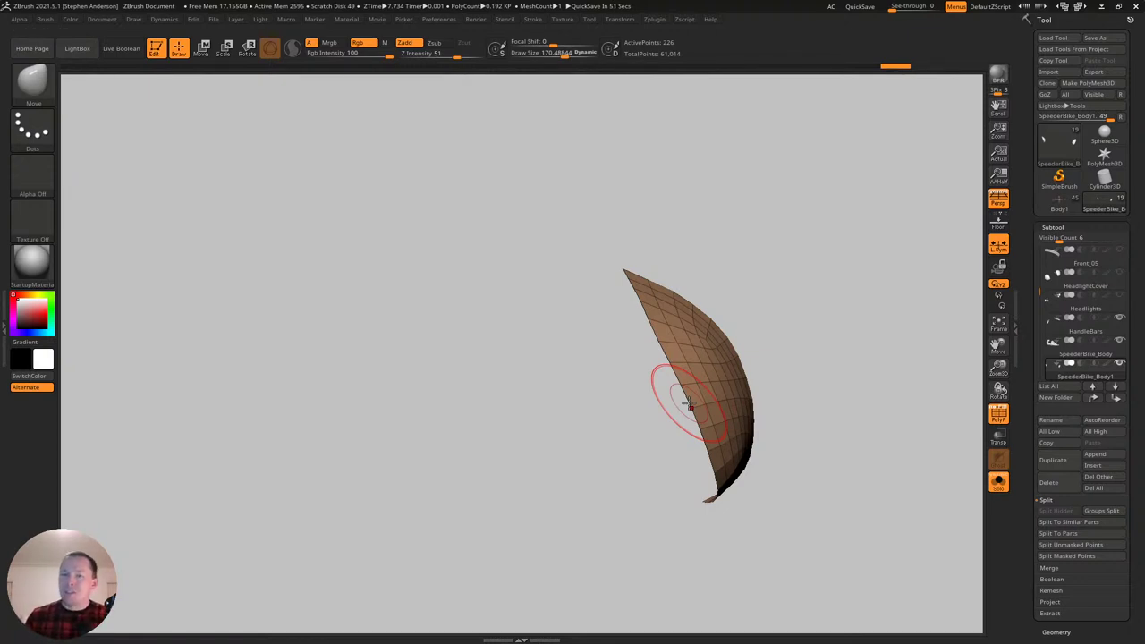
Check the side panel's fit in the body opening, isolate the panels again and switch to the ZModeler brush.
left_click(1000, 485)
left_click_drag(537, 394, 699, 379)
mouse_move(699, 380)
right_mouse_down()
mouse_move(577, 369)
mouse_move(698, 384)
right_mouse_up()
left_click_drag(697, 383, 939, 465)
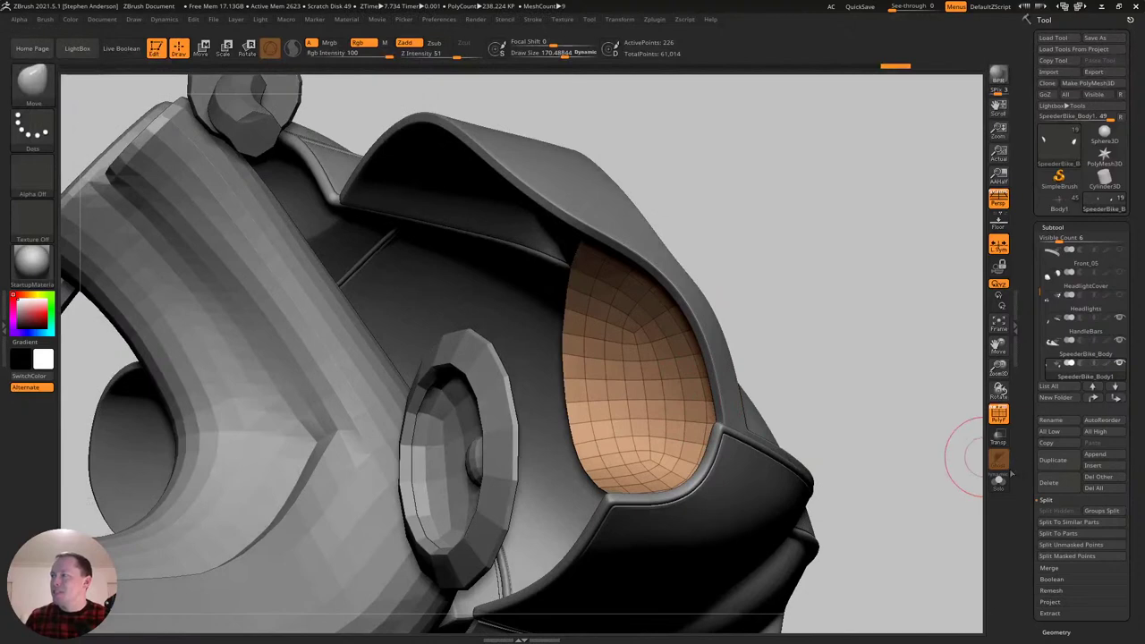
left_click(999, 482)
right_click_drag(671, 371, 589, 328)
key("b")
key("z")
key("m")
mouse_move(677, 388)
right_mouse_down()
mouse_move(665, 363)
mouse_move(651, 368)
right_mouse_up()
right_click_drag(651, 369, 701, 447, "ctrl")
left_click_drag(700, 448, 670, 454)
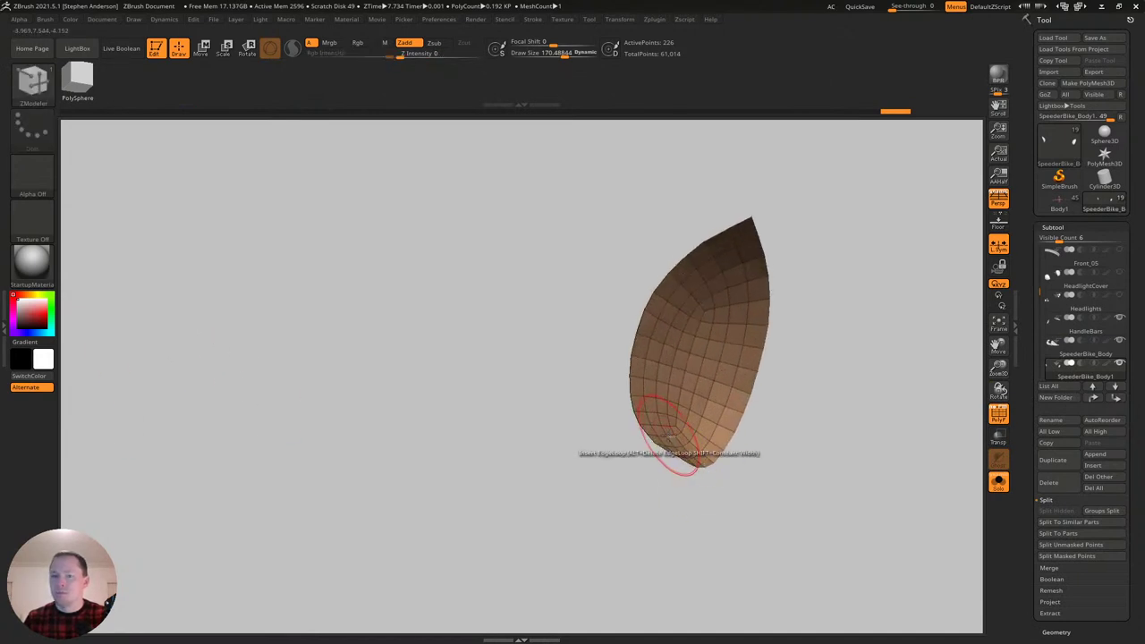
Set the ZModeler edge action to Bridge with the Edges target and bridge the first pair of facing edges between the two side panels.
right_click_drag(648, 413, 681, 460)
right_click_drag(656, 359, 630, 371)
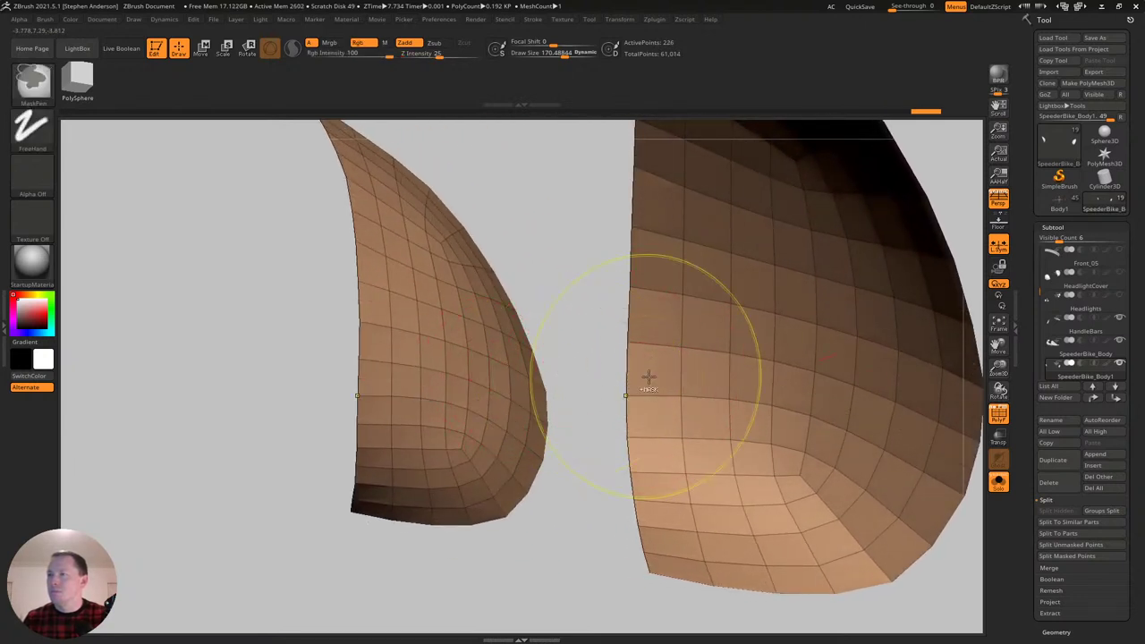
key("space")
left_click(518, 338)
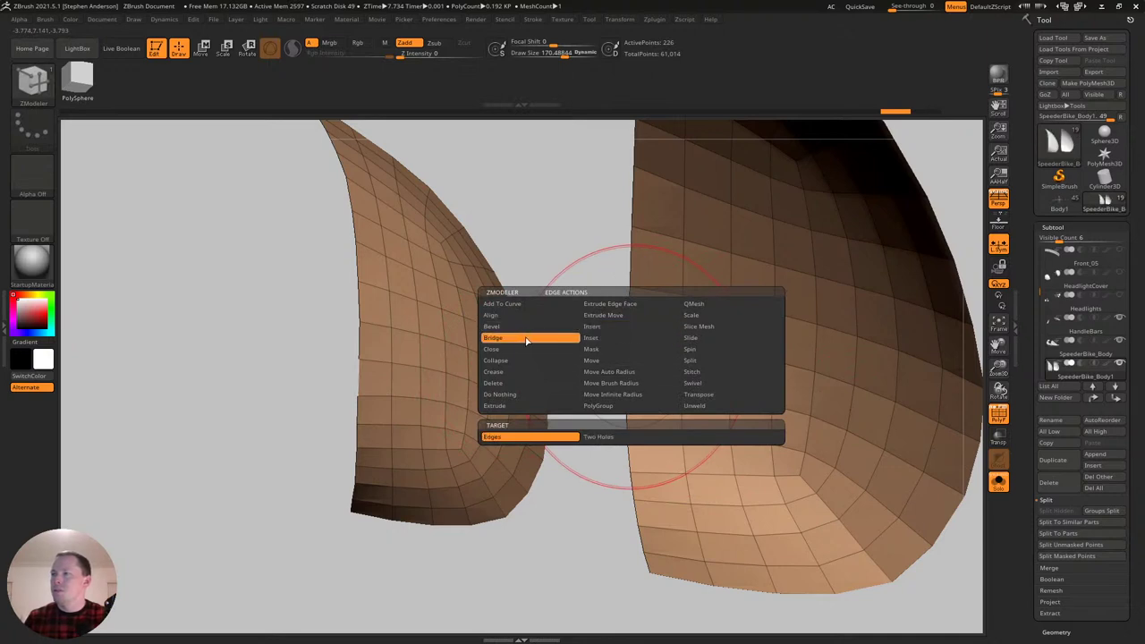
left_click(620, 371)
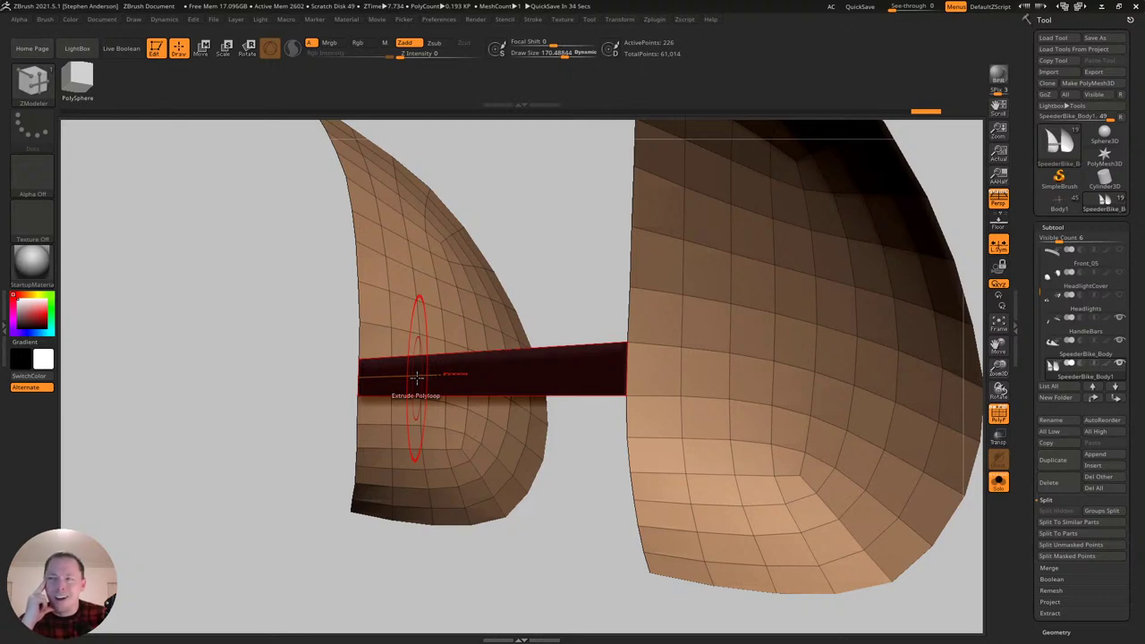
Bridge two more pairs of matching inner edges between the side panels, widening the connecting strip.
mouse_move(634, 427)
right_mouse_down()
mouse_move(670, 414)
mouse_move(662, 385)
mouse_move(633, 428)
mouse_move(678, 436)
right_mouse_up()
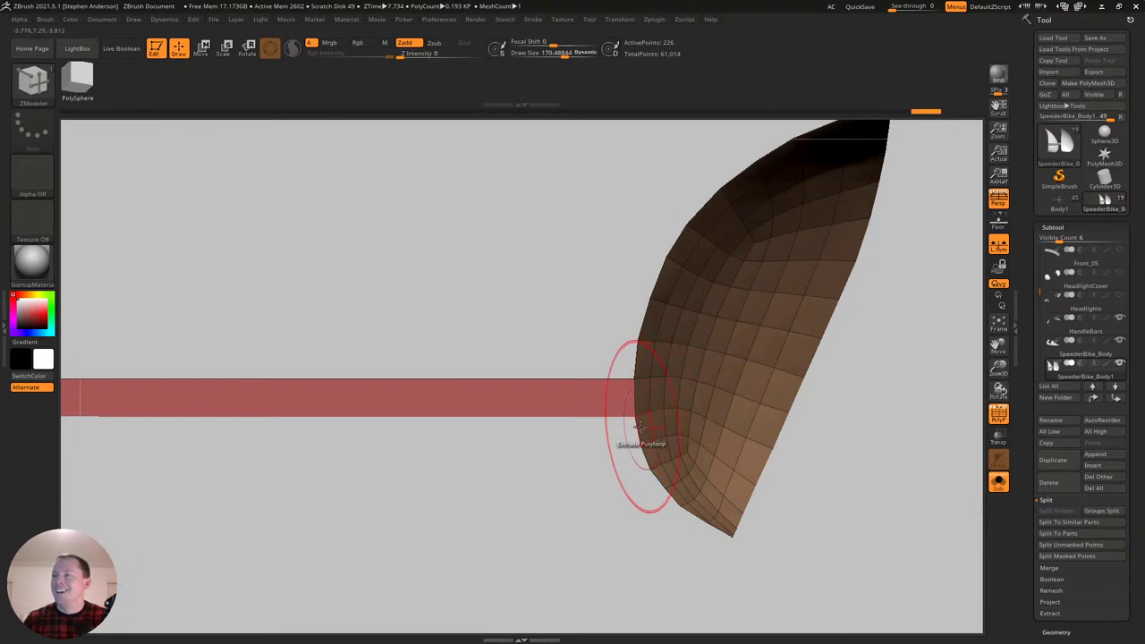
right_click_drag(348, 415, 882, 417, "alt")
right_click_drag(296, 416, 805, 416, "alt")
mouse_move(358, 396)
right_mouse_down("alt")
mouse_move(957, 384)
mouse_move(728, 409)
right_mouse_up("alt")
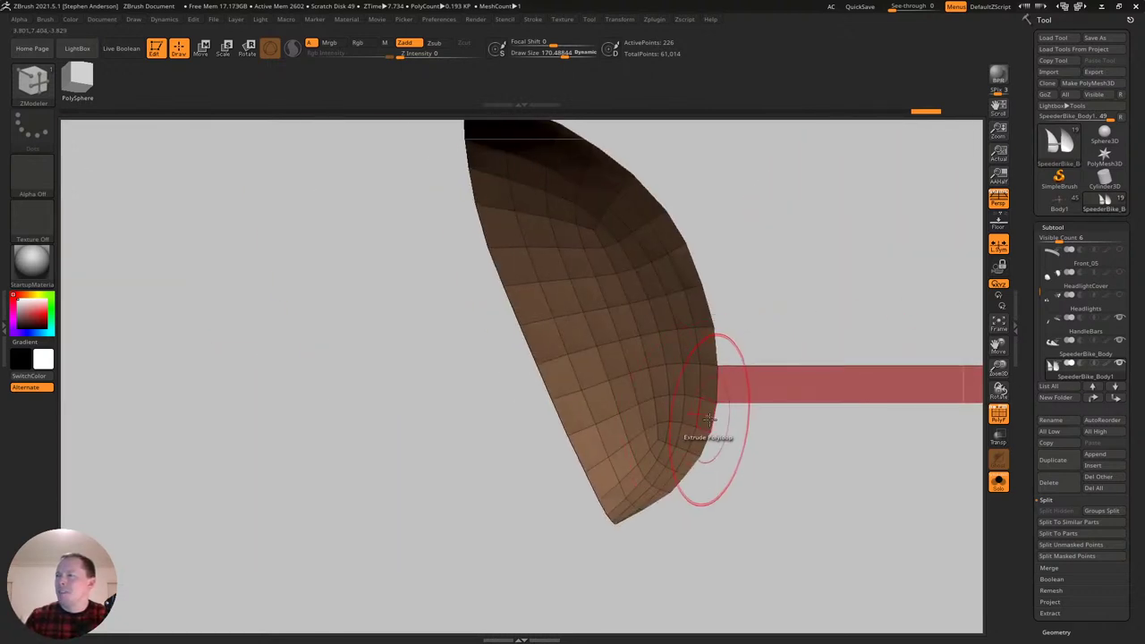
right_click_drag(721, 337, 268, 338)
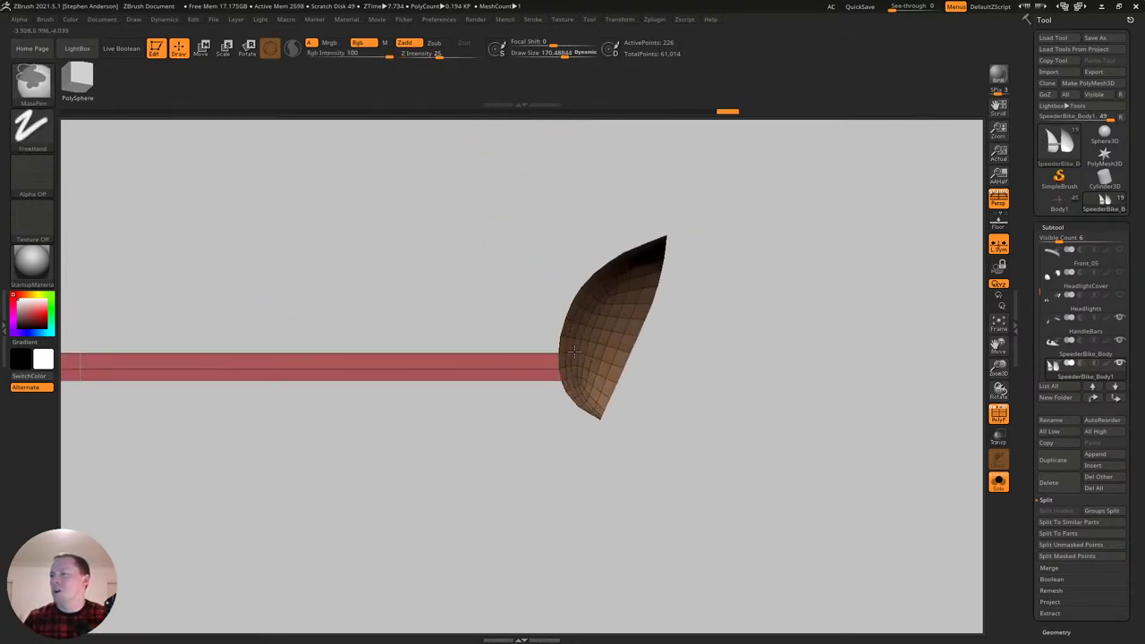
right_click_drag(575, 340, 489, 389, "ctrl")
left_click(521, 364)
right_click_drag(531, 310, 468, 326, "ctrl")
right_click_drag(468, 326, 1039, 359, "alt")
right_click_drag(346, 362, 407, 467, "ctrl")
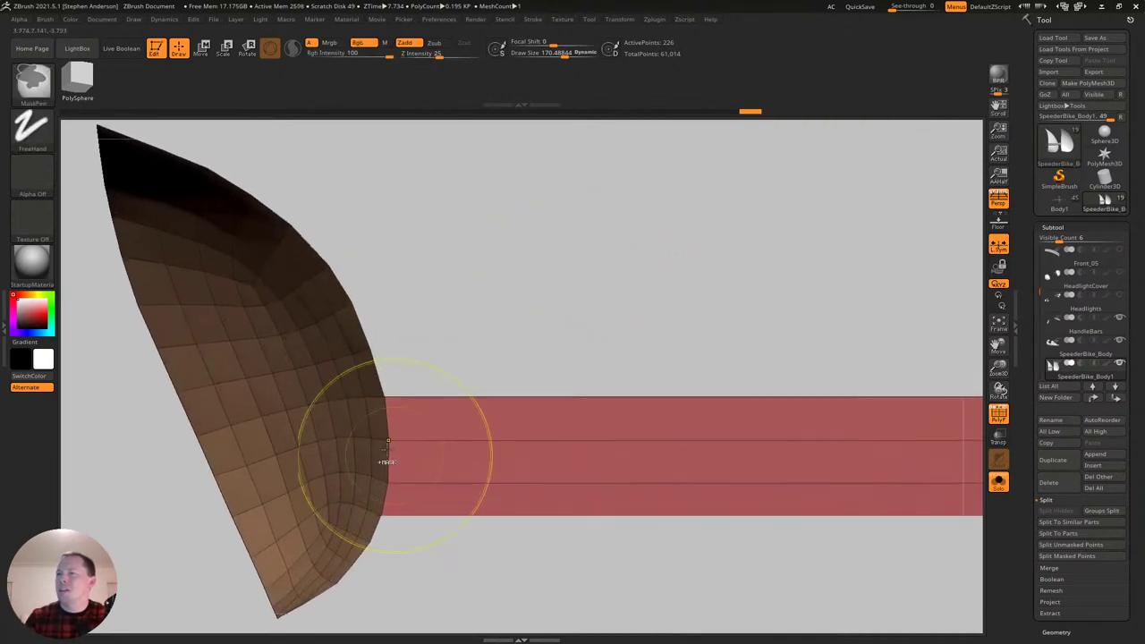
left_click(379, 373)
Continue bridging edge pairs upward between the two side panels until the strip spans most of their inner edges.
right_click_drag(380, 372, 441, 370)
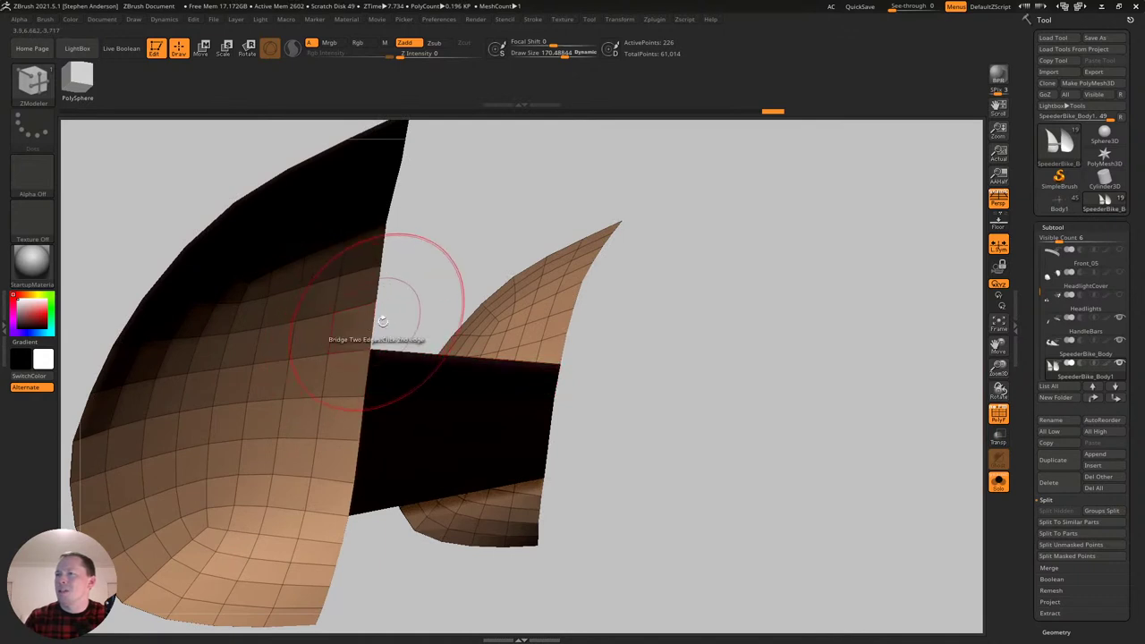
left_click(560, 347)
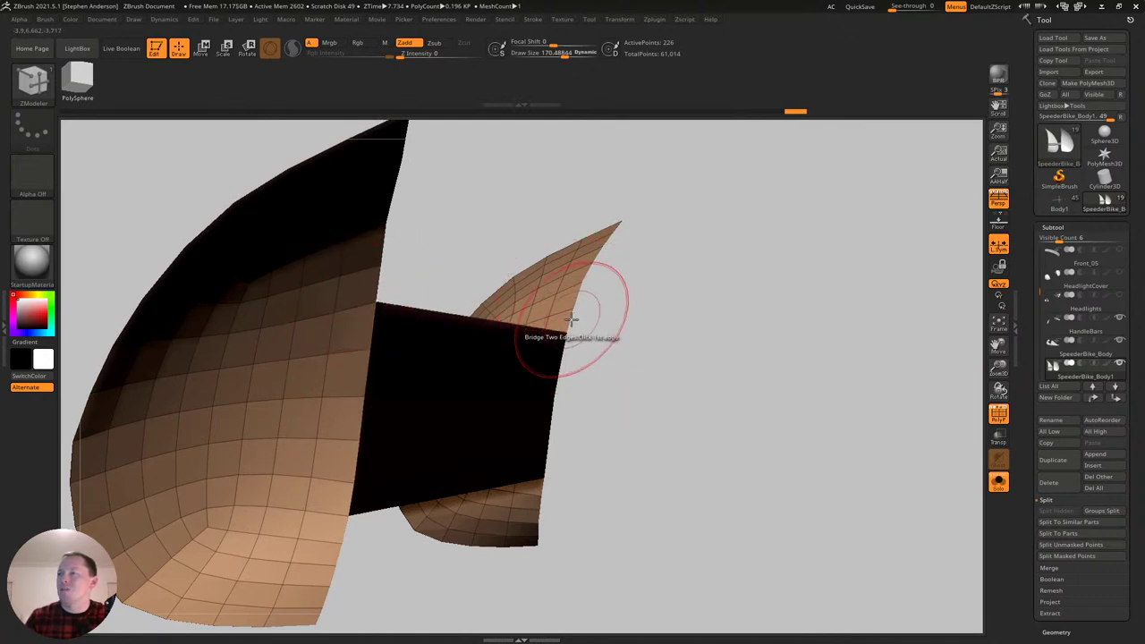
left_click(382, 285)
left_click(383, 246)
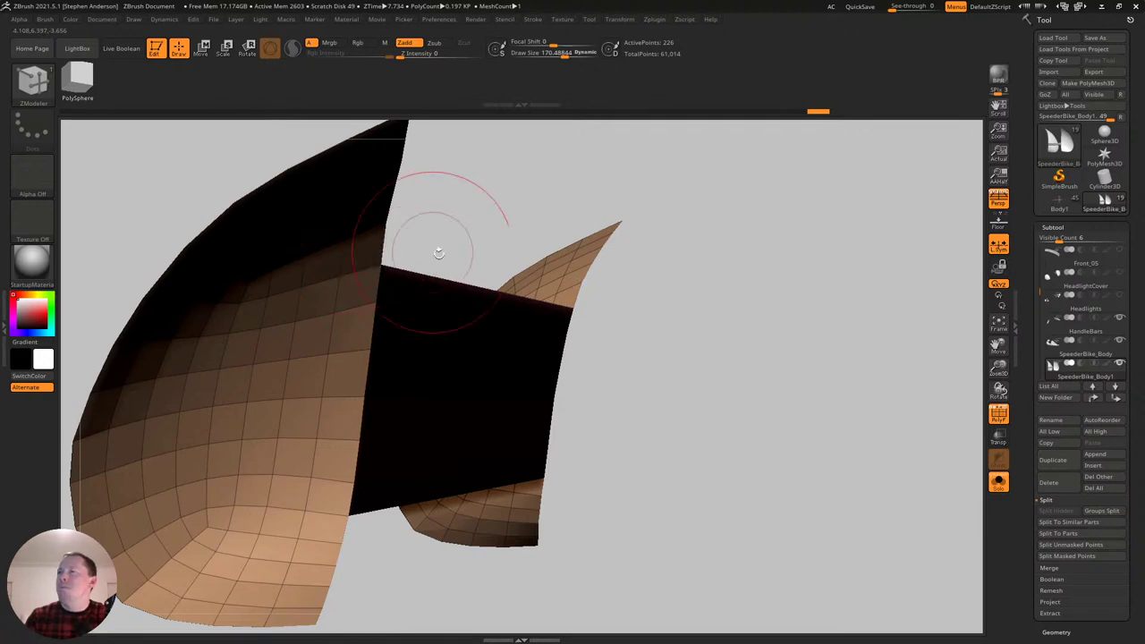
left_click(576, 295)
left_click_drag(606, 340, 403, 311, "alt")
left_click_drag(773, 369, 598, 462, "alt")
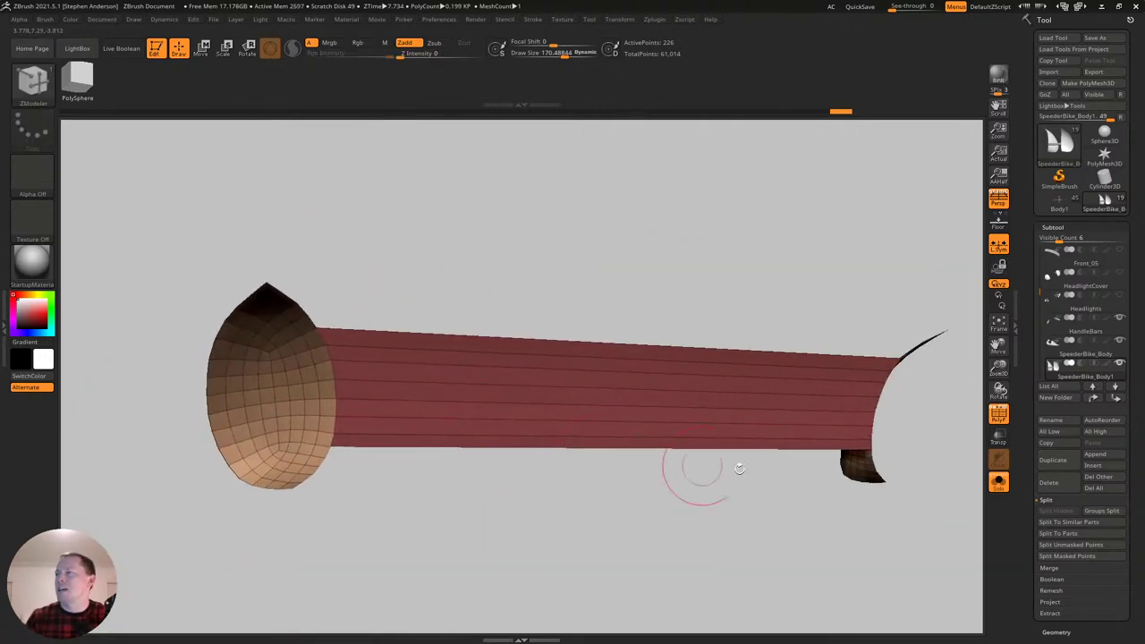
Examine the bridged strip inside the body and behind the speakers from several angles, with and without the polyframe.
left_click(1000, 484)
right_click_drag(501, 388, 462, 388)
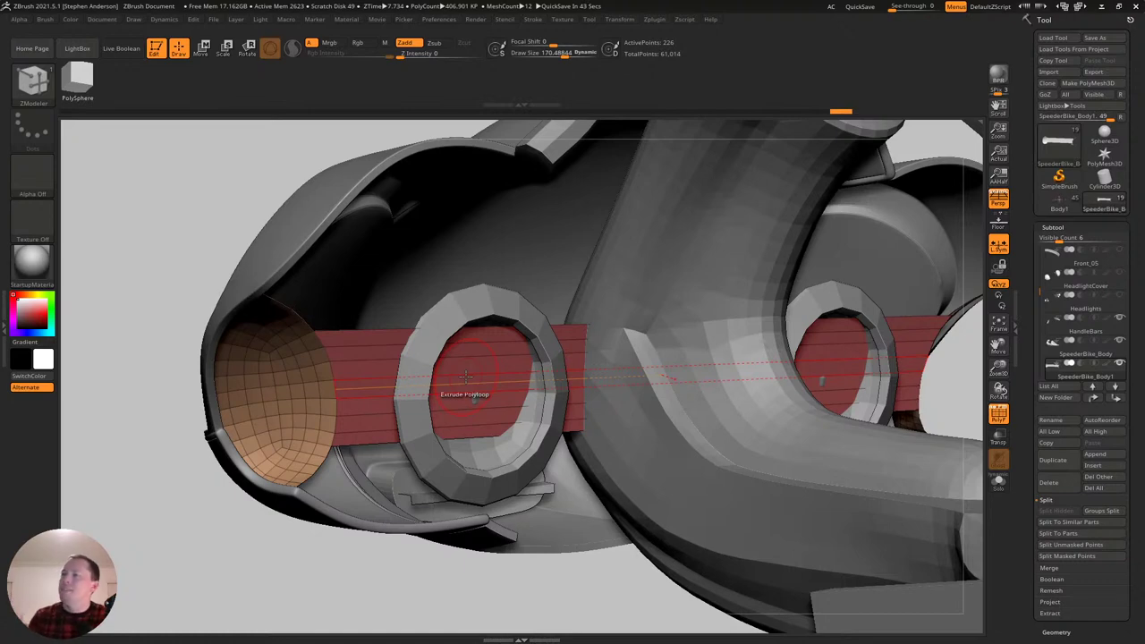
right_click_drag(477, 391, 462, 371)
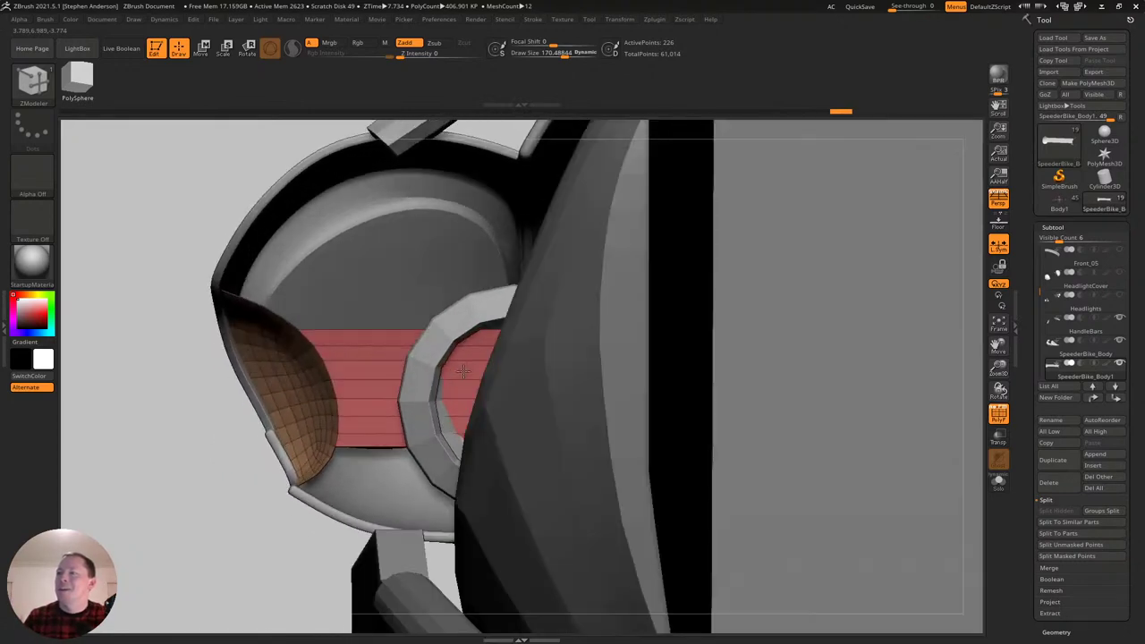
mouse_move(394, 380)
right_mouse_down()
mouse_move(503, 390)
mouse_move(463, 390)
mouse_move(467, 356)
mouse_move(413, 354)
mouse_move(488, 356)
mouse_move(520, 325)
mouse_move(574, 355)
mouse_move(542, 328)
mouse_move(538, 296)
mouse_move(587, 545)
right_mouse_up()
key("shift+f")
right_click_drag(493, 388, 368, 416)
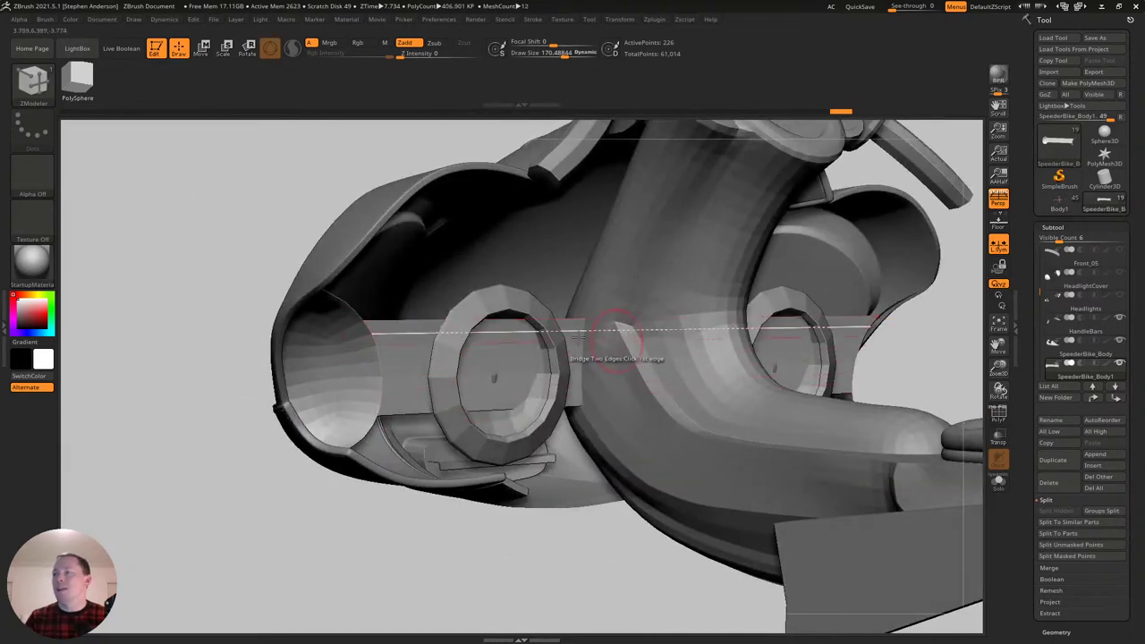
right_click_drag(384, 319, 468, 337)
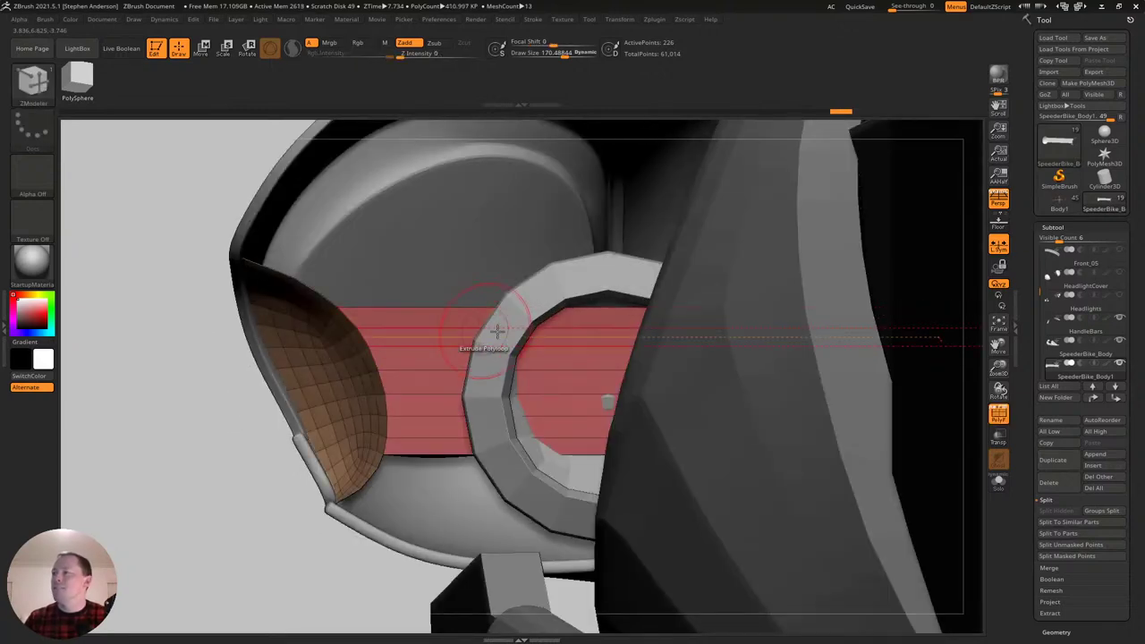
left_click(1000, 483)
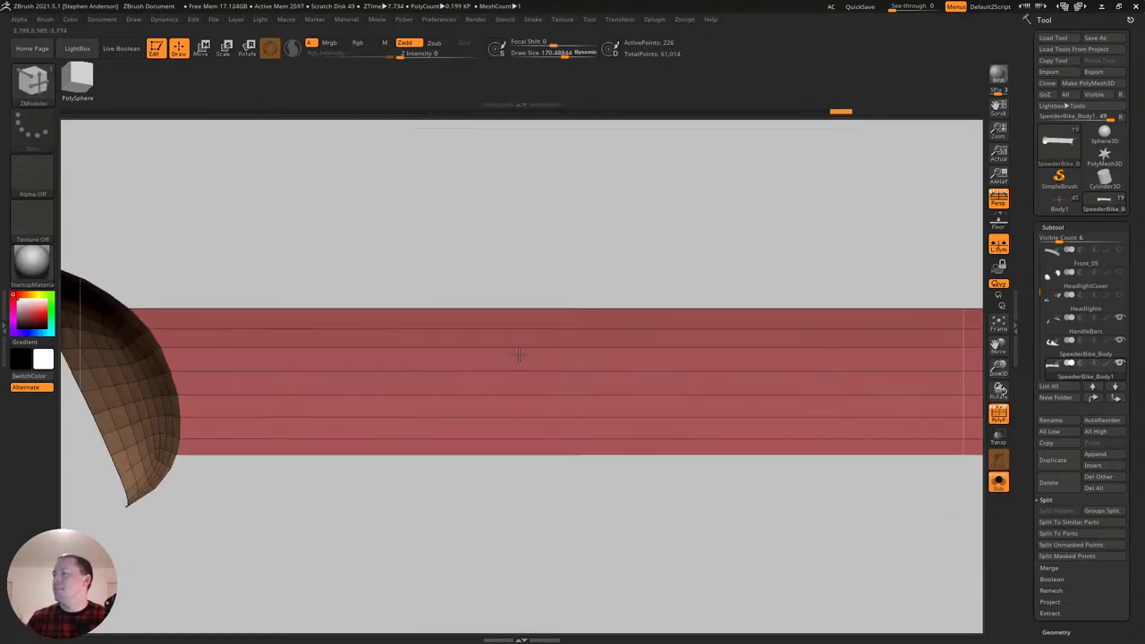
left_click(999, 483)
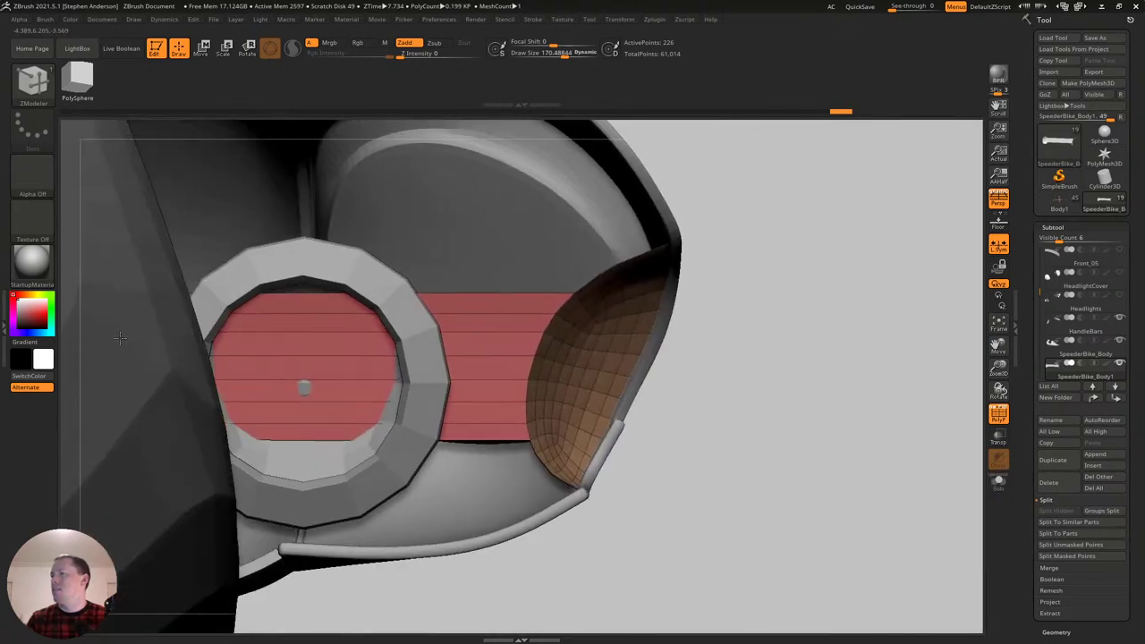
Cut the strip vertically beside the speaker ring with SliceCurve and copy the cut to the other side with Mirror And Weld.
left_click(31, 81)
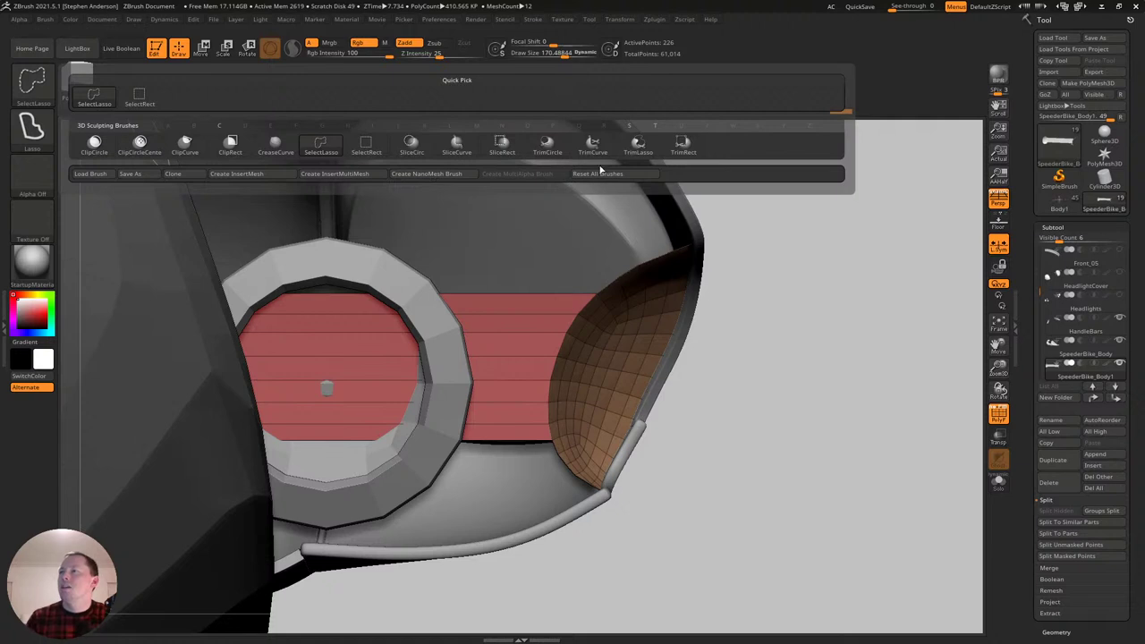
left_click(457, 143)
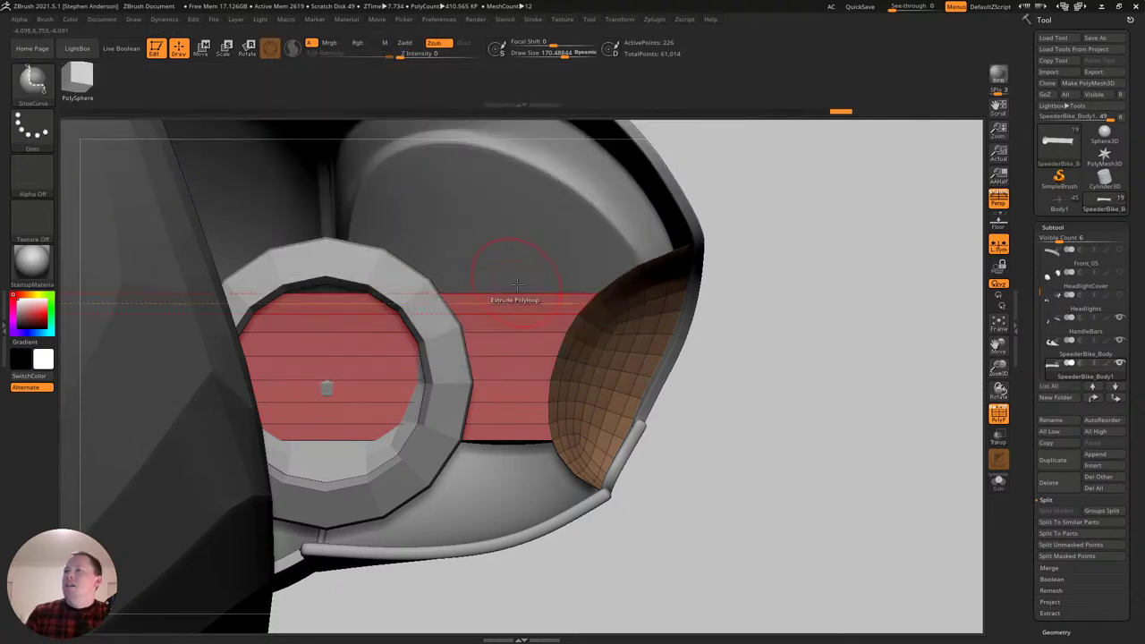
left_click_drag(484, 159, 479, 593, "ctrl+shift")
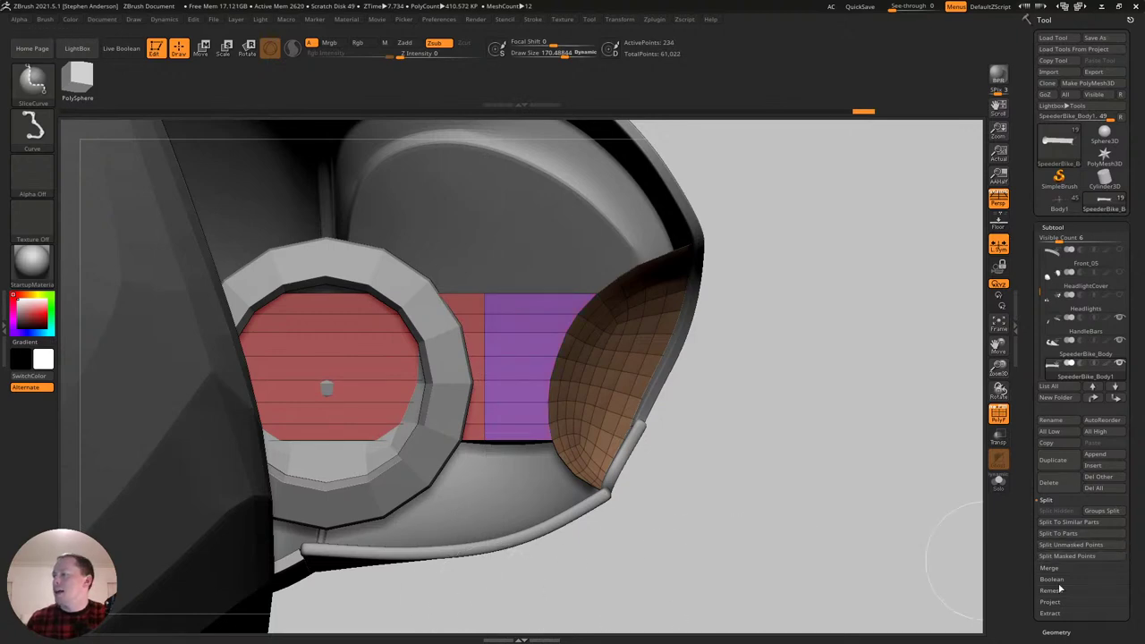
left_click(1057, 632)
left_click(1073, 467)
left_click_drag(869, 478, 560, 394)
mouse_move(560, 394)
right_mouse_down()
mouse_move(501, 392)
mouse_move(550, 385)
mouse_move(580, 422)
mouse_move(556, 376)
mouse_move(565, 332)
right_mouse_up()
Mask the curved side panel and move the strip's sliced edge outward toward it with the Move gizmo.
key("ctrl")
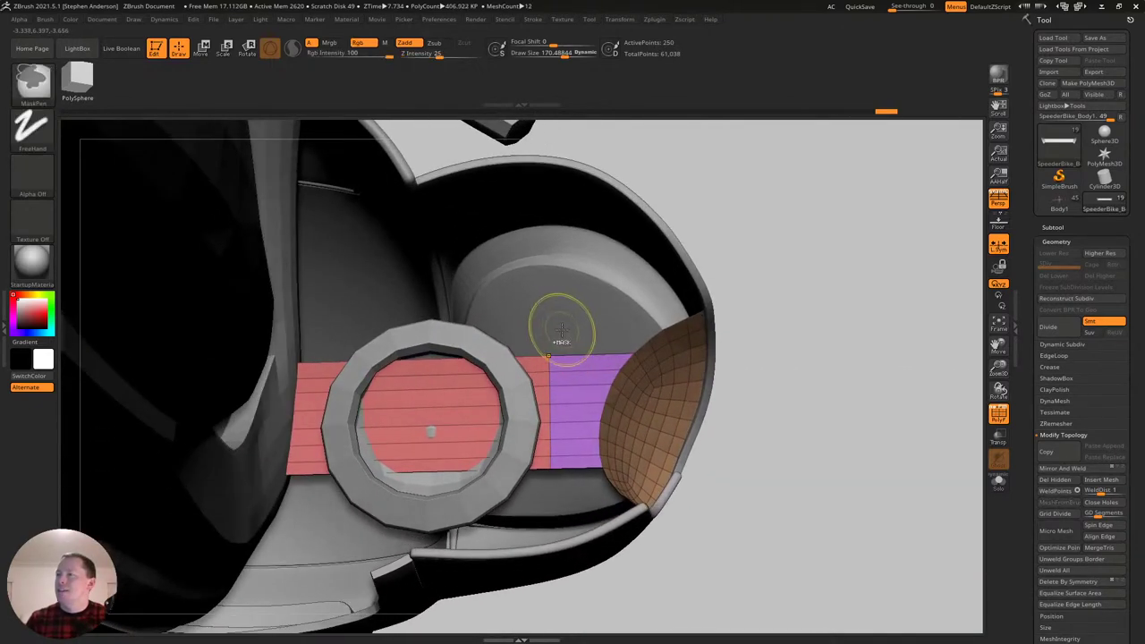
left_click_drag(571, 363, 577, 542, "ctrl")
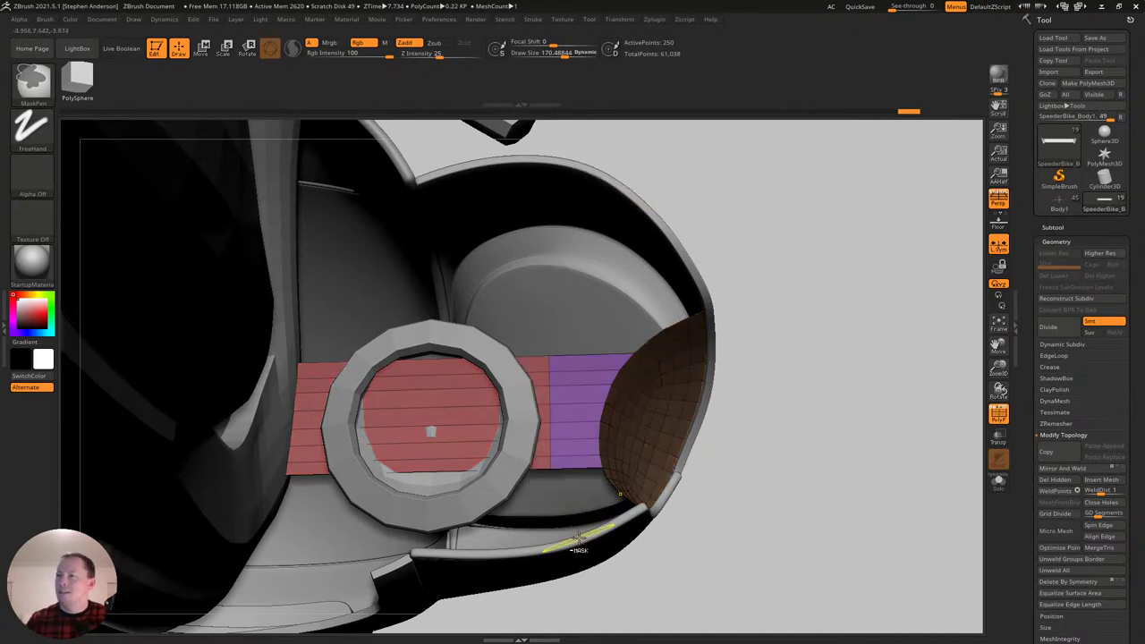
key("w")
right_click_drag(552, 403, 557, 431, "ctrl")
left_click_drag(552, 423, 640, 420)
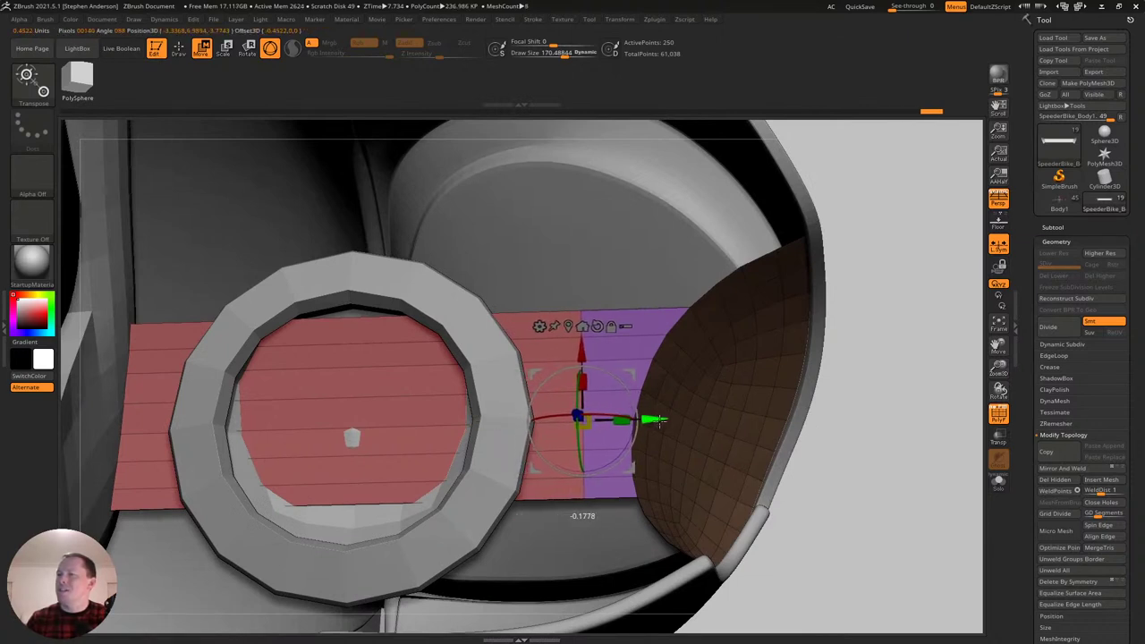
key("q")
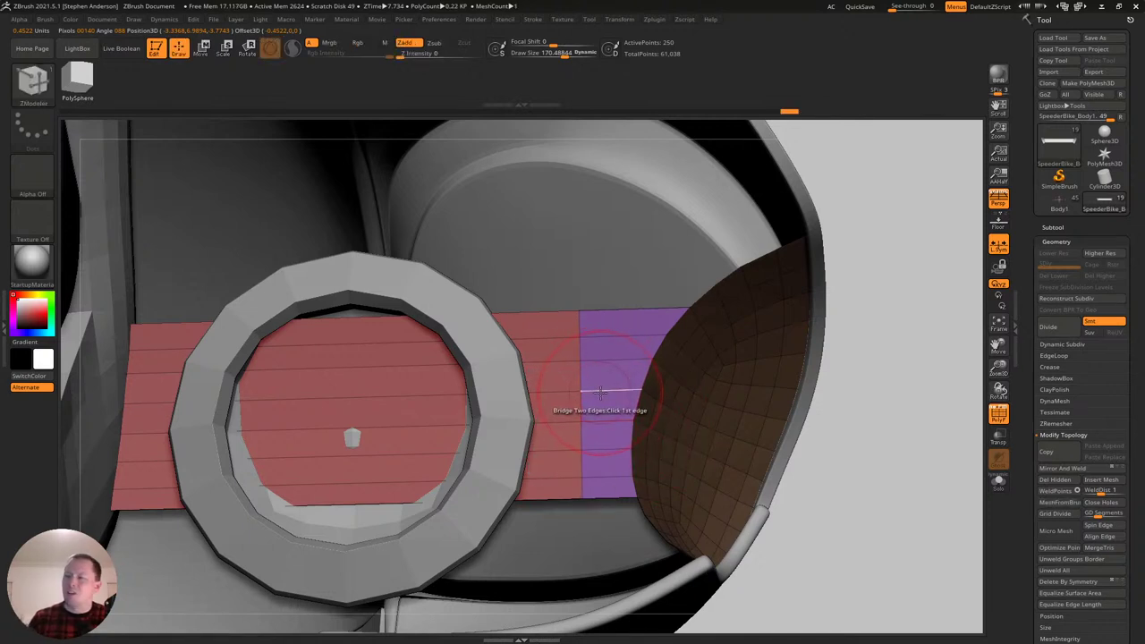
key("w")
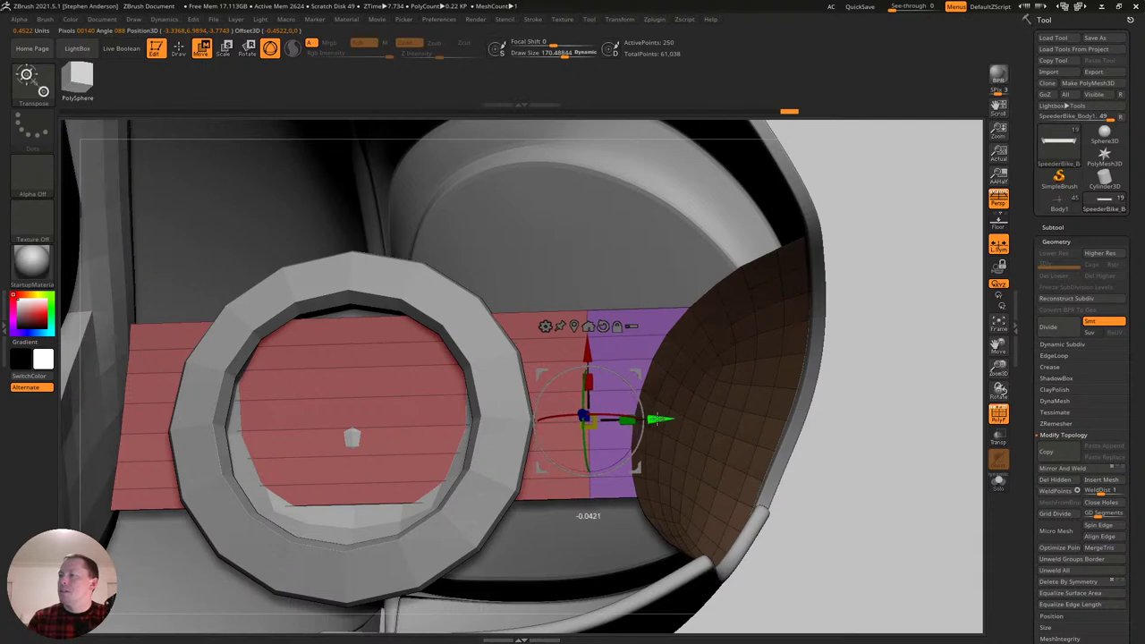
right_click_drag(715, 411, 726, 388, "ctrl")
mouse_move(725, 388)
right_mouse_down("alt")
mouse_move(641, 356)
mouse_move(632, 396)
mouse_move(629, 368)
right_mouse_up("alt")
right_click_drag(512, 325, 499, 347, "ctrl")
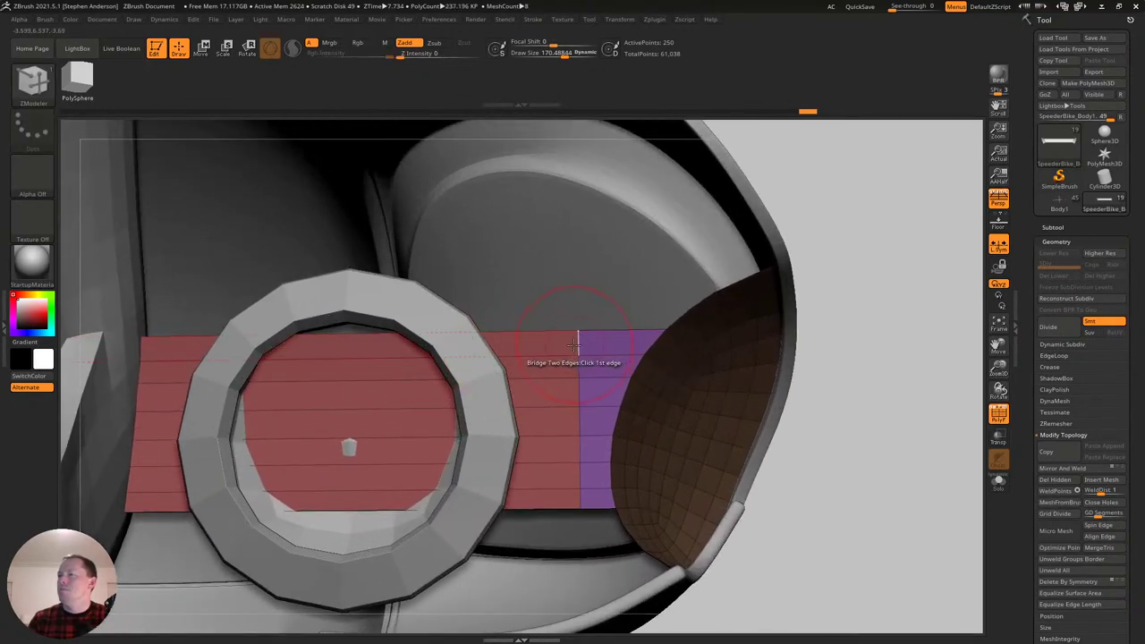
right_click_drag(574, 345, 534, 349)
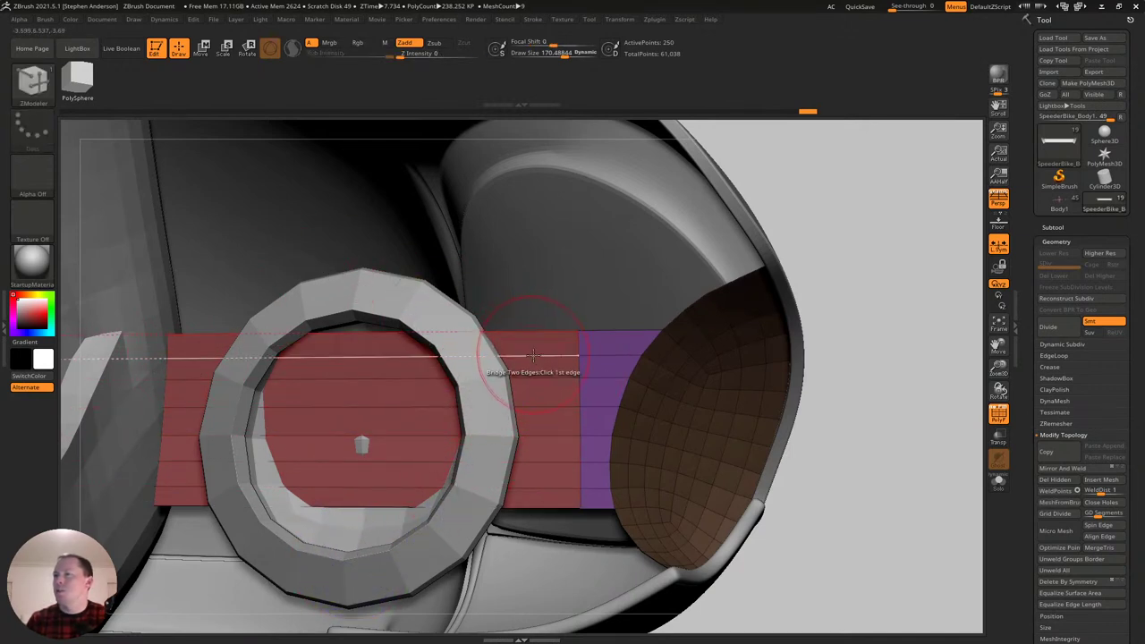
Set the ZModeler edge action to Insert, add an edge loop across the strip beside the speaker, and clear the mask.
key("space")
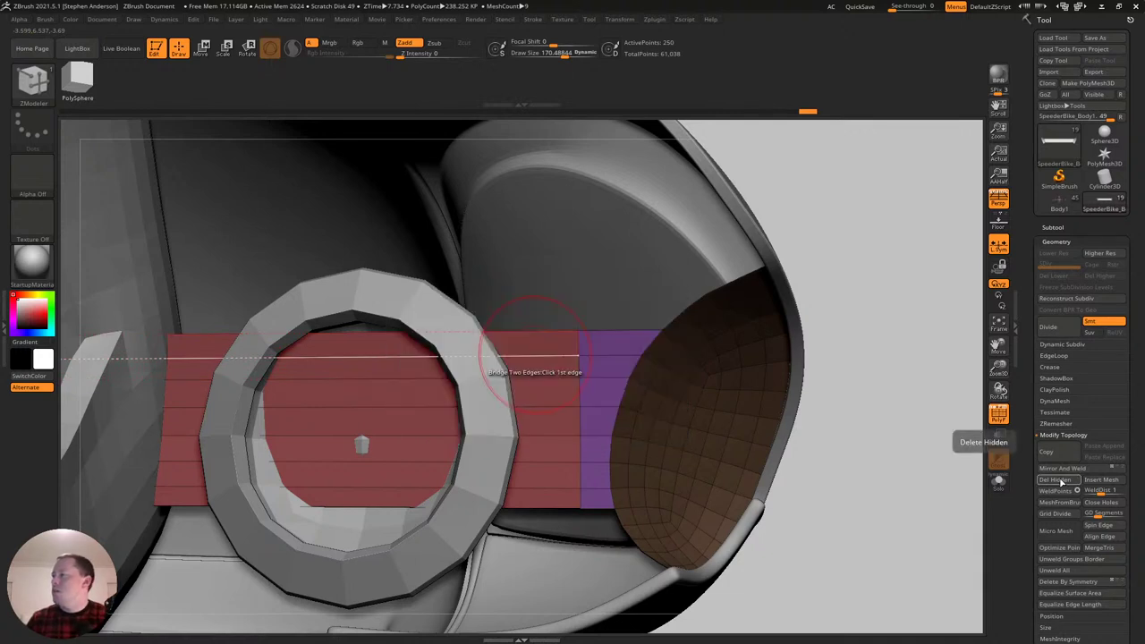
left_click(999, 486)
right_click_drag(750, 467, 429, 406, "ctrl")
right_click_drag(491, 427, 805, 461, "ctrl")
right_click_drag(805, 461, 394, 390, "alt")
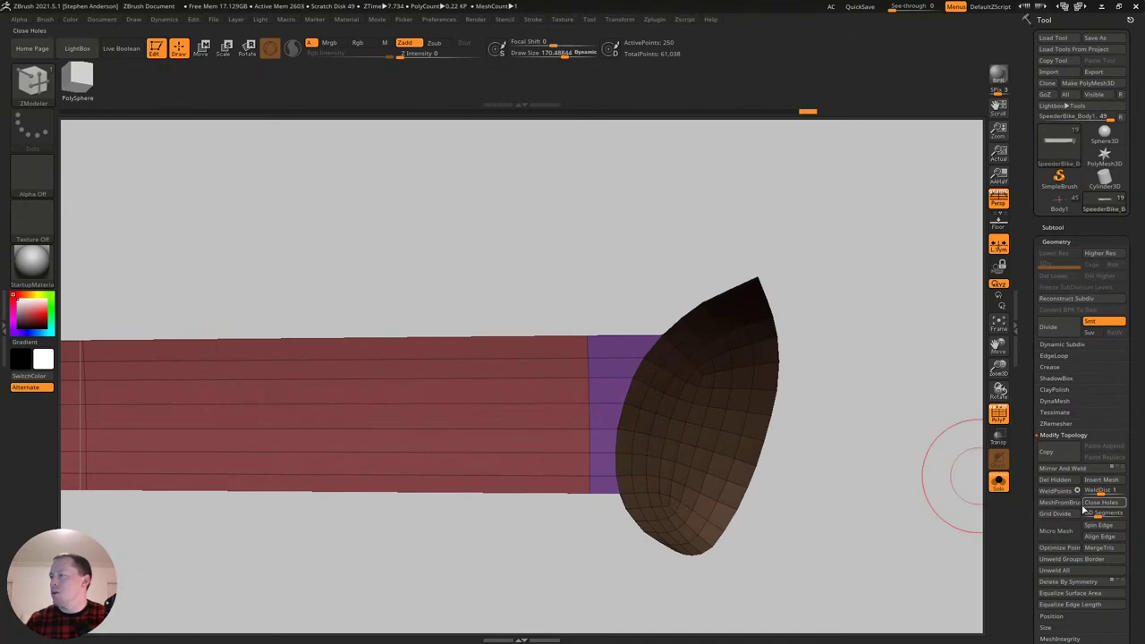
left_click(999, 483)
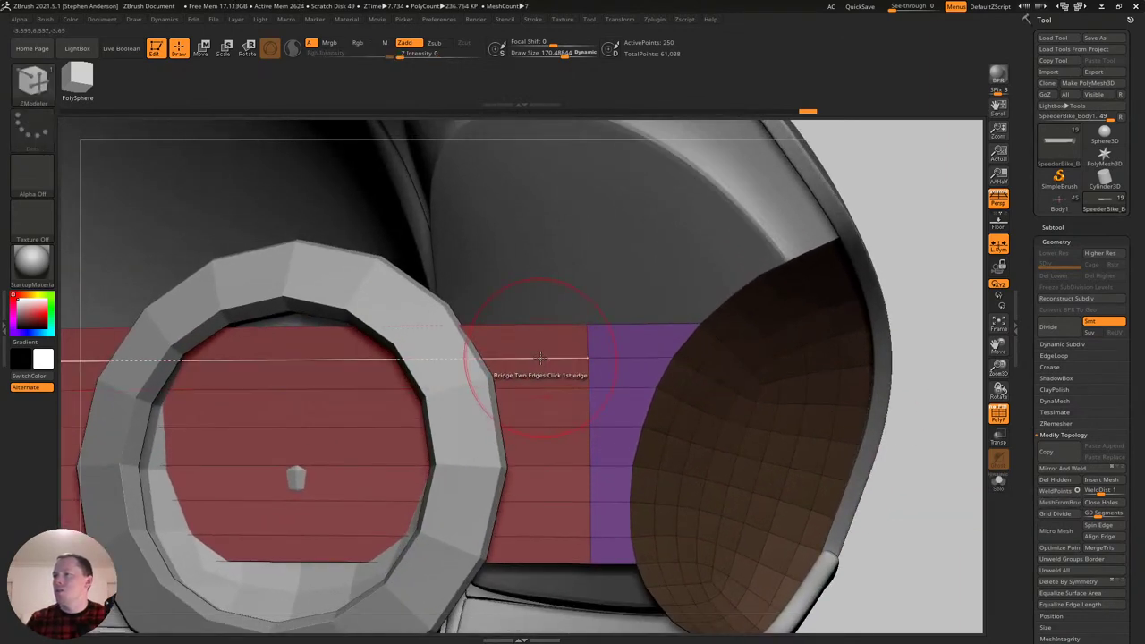
key("space")
left_click(504, 327)
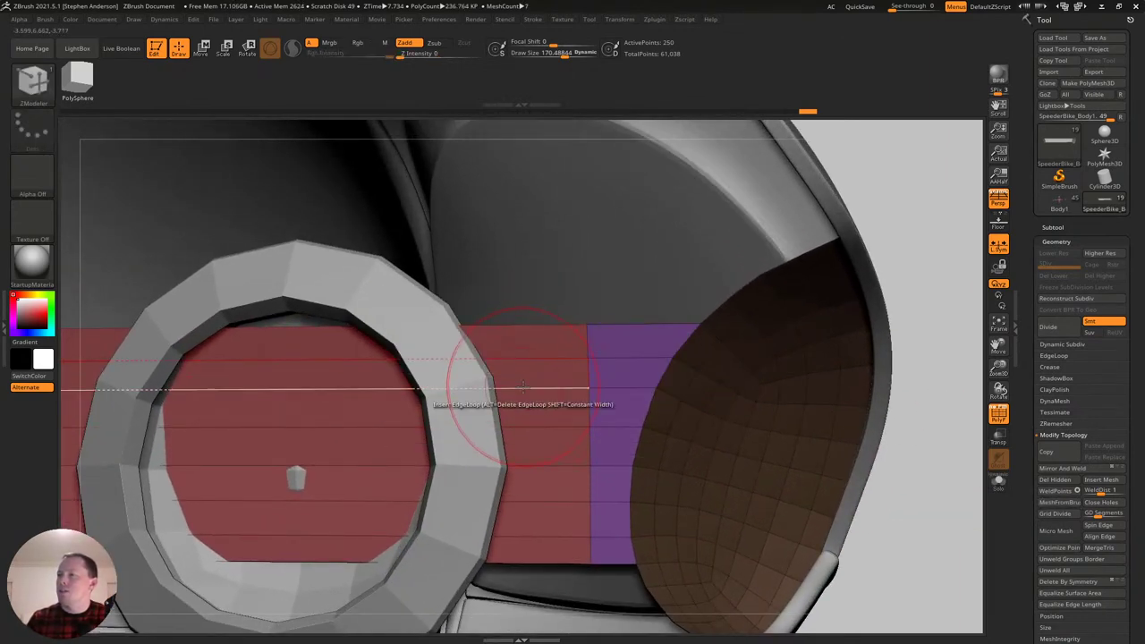
left_click(523, 387)
left_click_drag(899, 202, 902, 240, "ctrl")
Hide the SpeederBike_Body subtool and make the bridged strip SpeederBike_Body1 the active subtool again.
left_click_drag(902, 239, 525, 457)
mouse_move(524, 458)
right_mouse_down()
mouse_move(501, 438)
mouse_move(522, 442)
mouse_move(484, 401)
mouse_move(470, 358)
mouse_move(407, 380)
mouse_move(377, 428)
mouse_move(465, 423)
right_mouse_up()
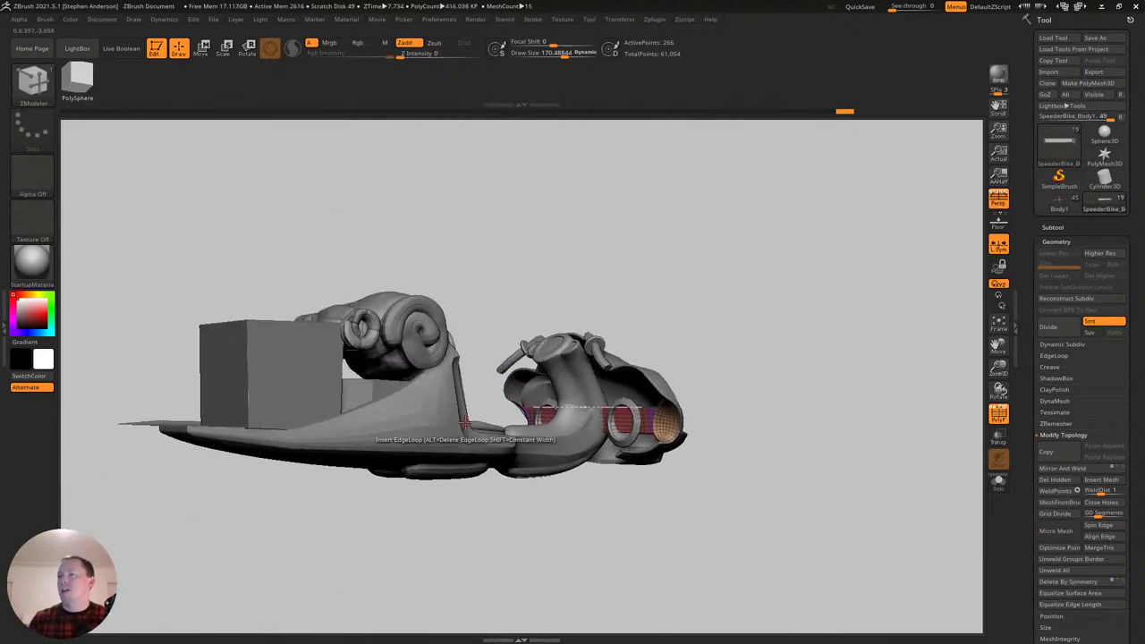
left_click(1053, 227)
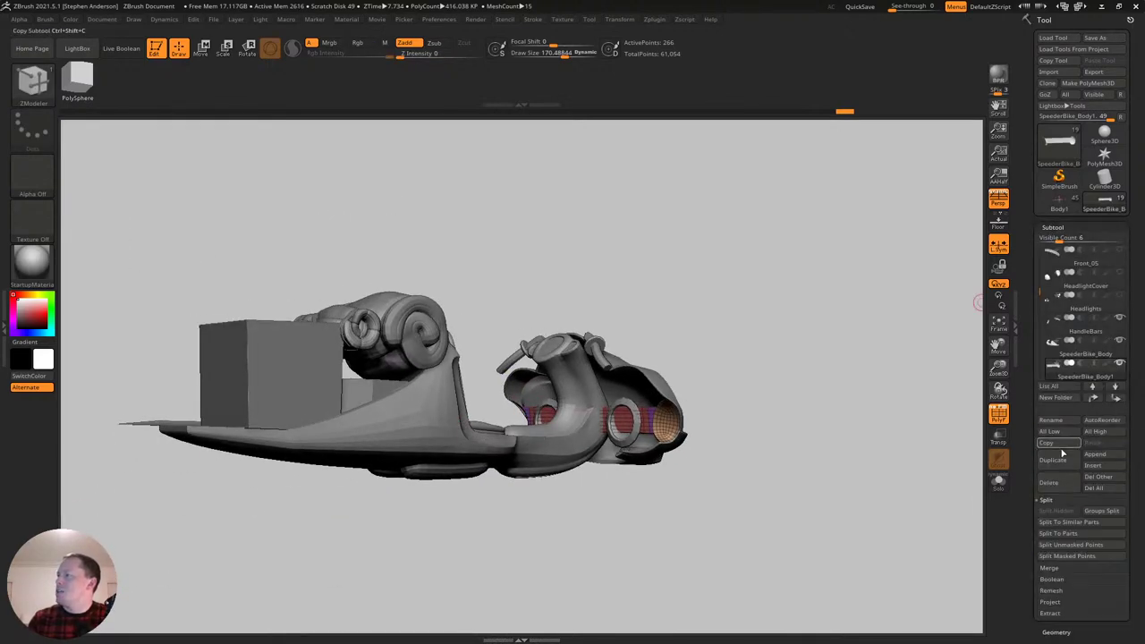
left_click(394, 436, "alt")
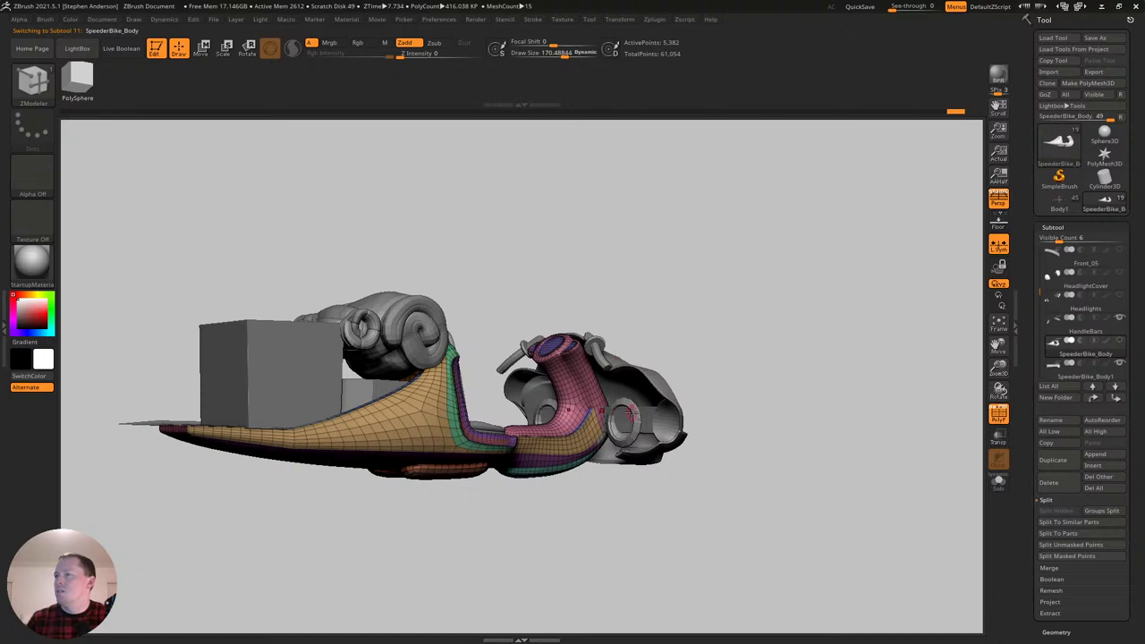
left_click(648, 415, "alt")
left_click_drag(700, 398, 745, 401)
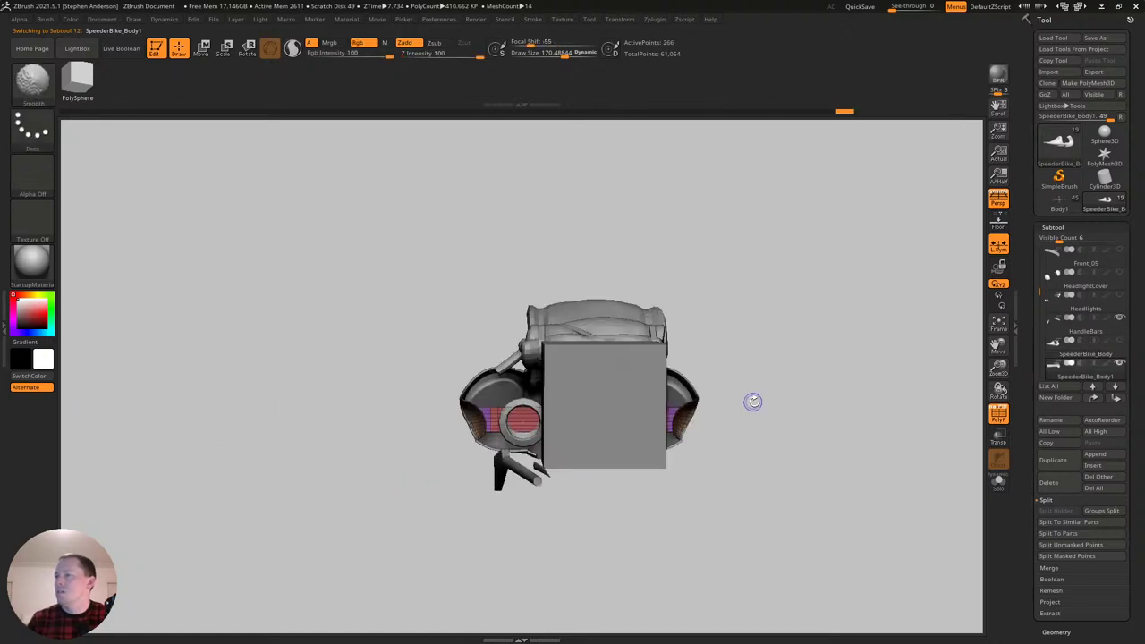
Hide the CargoBlockIn, SleepingBag, SleepingBag1, SleepingBagStraps, Seat and Seat1 subtools to clear the view of the speakers.
left_click(641, 376, "alt")
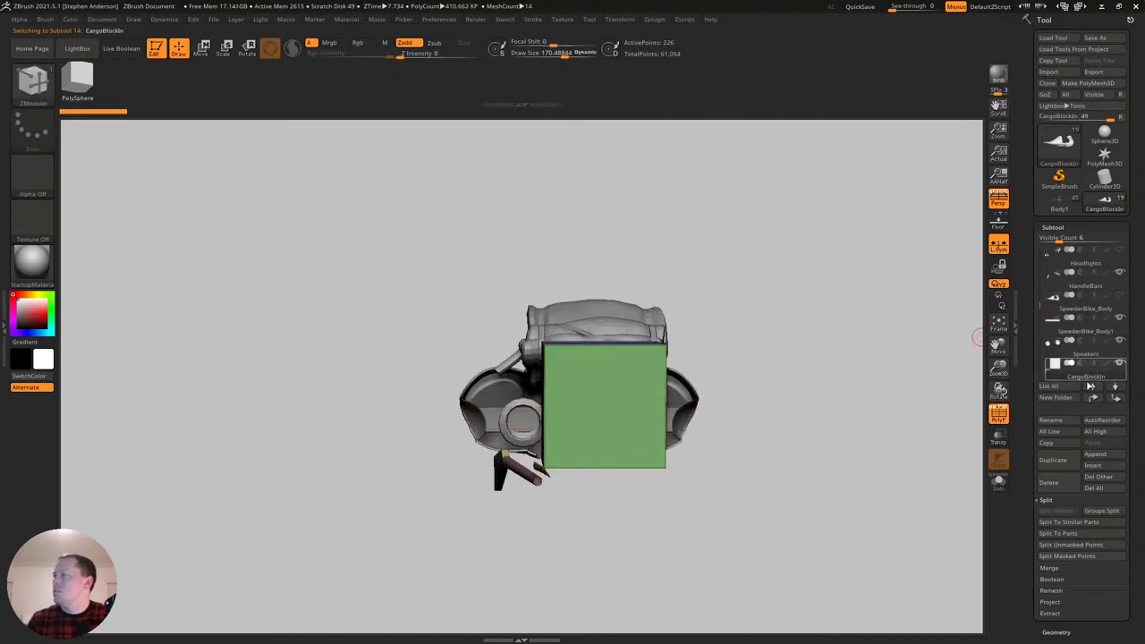
left_click(1121, 364)
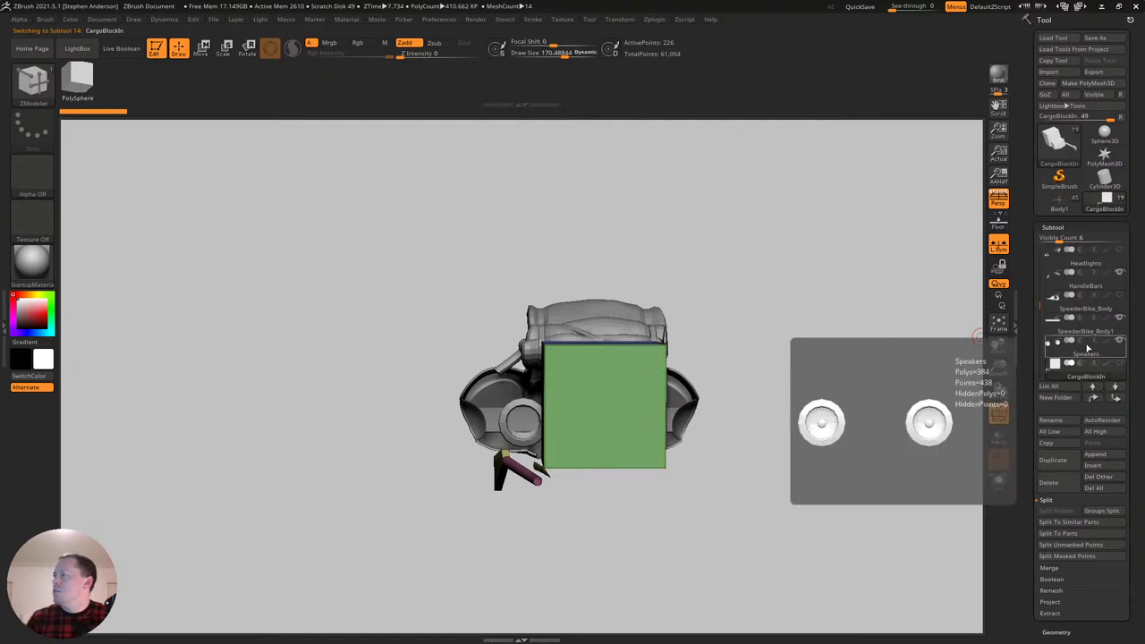
scroll(1074, 320, "down", 5)
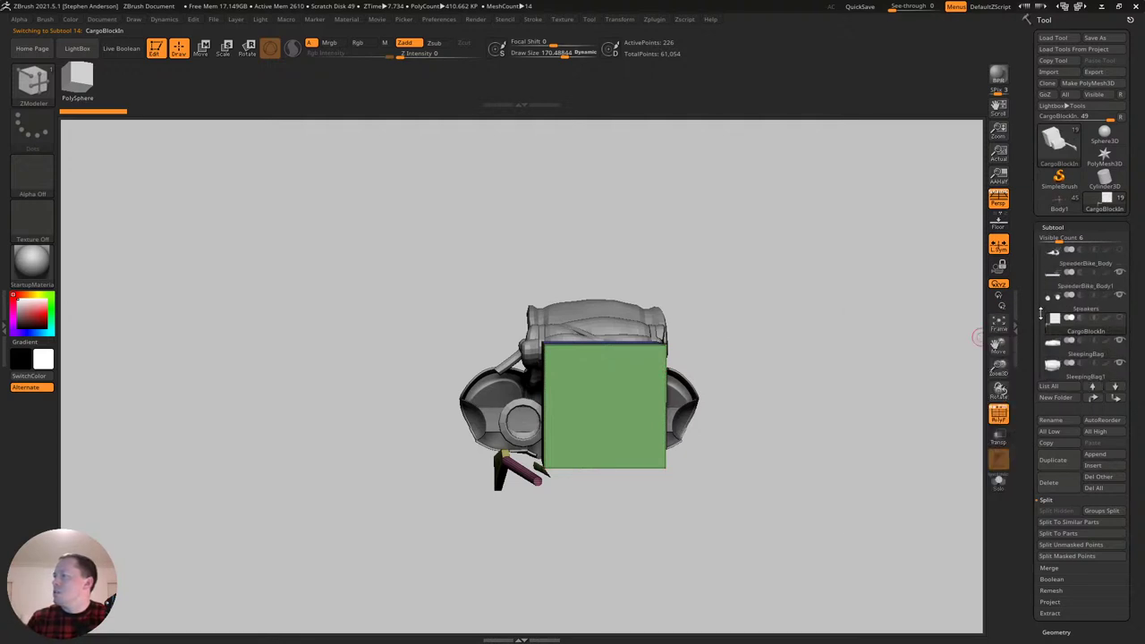
left_click(1120, 274)
left_click(1121, 297)
left_click(1121, 320)
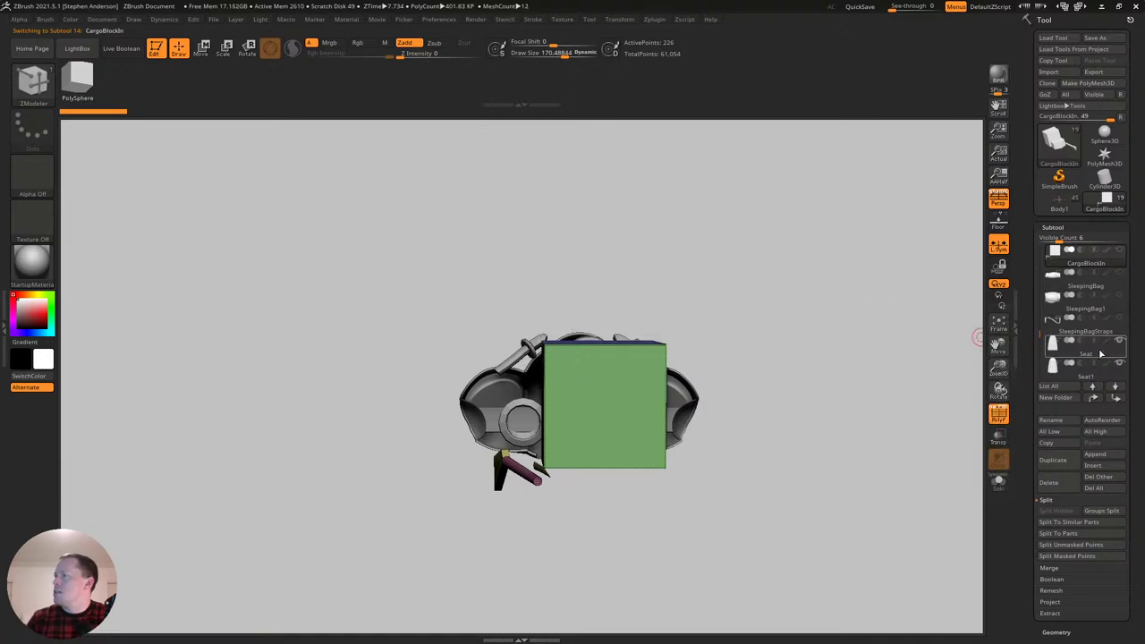
left_click_drag(790, 432, 766, 438)
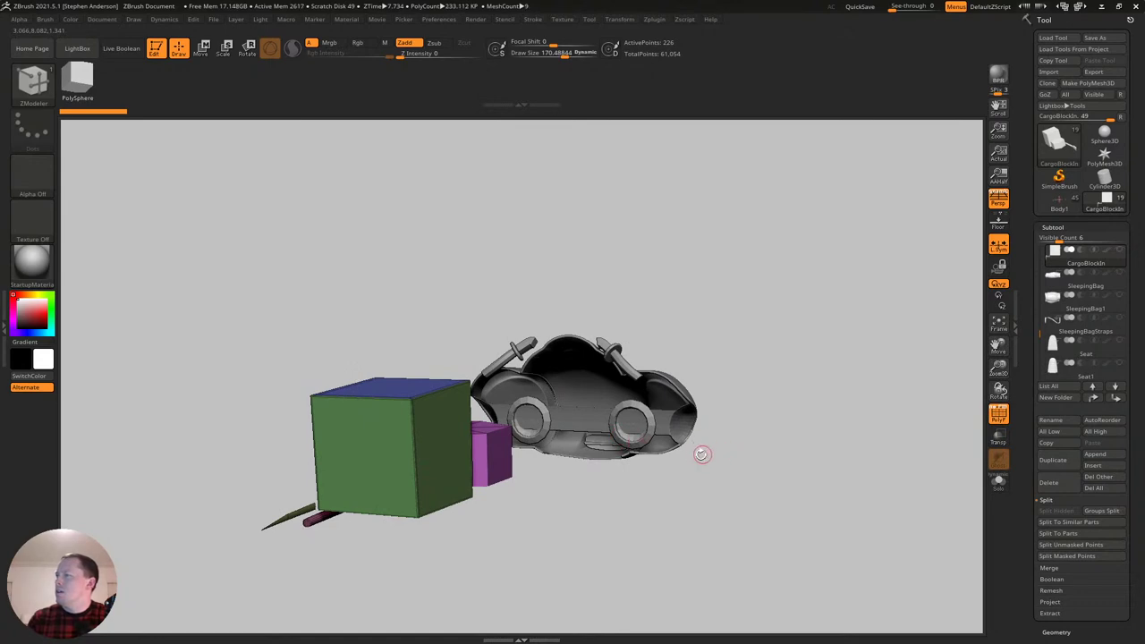
Make the bridged strip active in a straight view of one speaker, and turn off perspective and local symmetry.
left_click(662, 424, "alt")
right_click_drag(690, 434, 724, 426, "shift")
right_click_drag(654, 428, 699, 519, "ctrl")
right_click_drag(655, 454, 678, 447, "alt")
left_click_drag(680, 445, 783, 431, "alt")
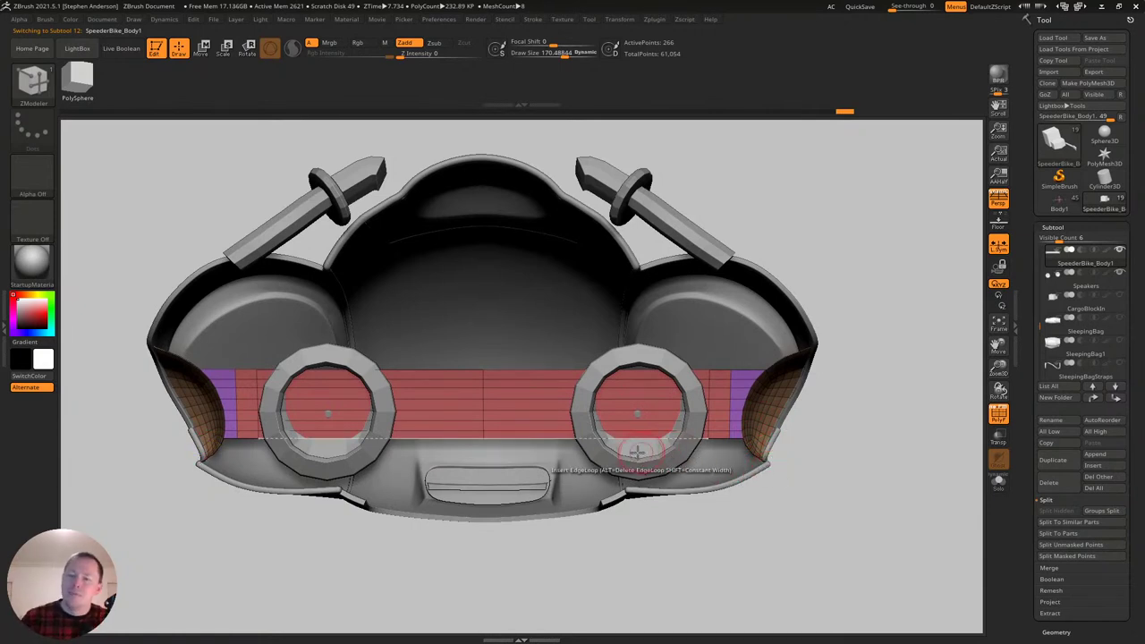
mouse_move(650, 399)
right_mouse_down()
mouse_move(645, 386)
mouse_move(588, 442)
right_mouse_up()
left_click(1000, 201)
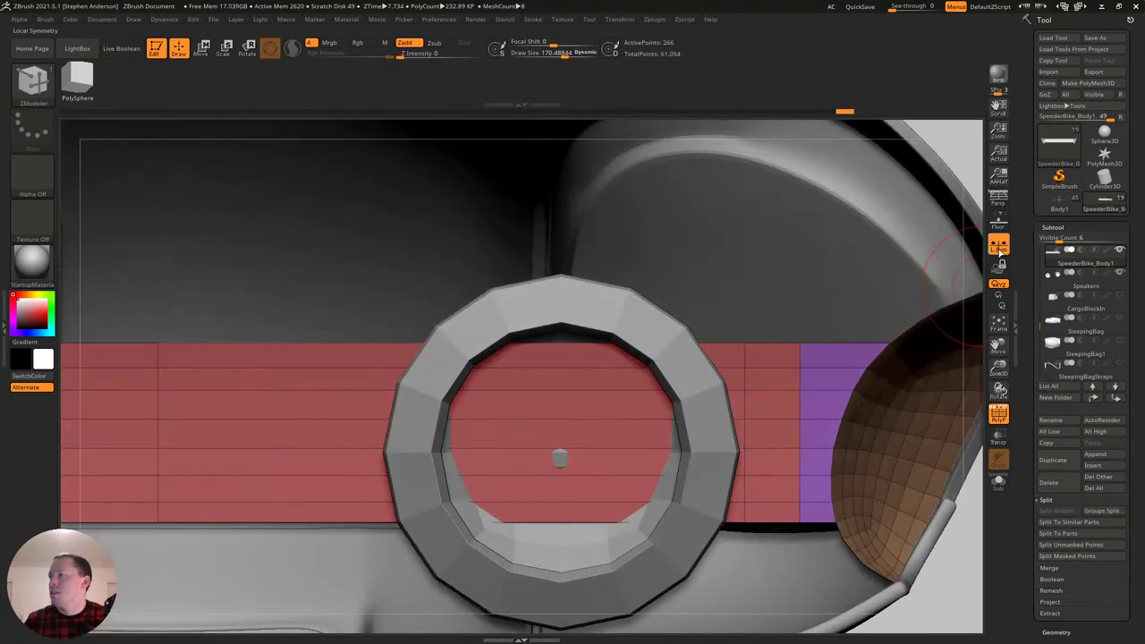
Insert two vertical edge loops in the strip inboard of the speaker ring, and extrude slanted flaps from its upper edge on both sides of the ring.
left_click(375, 419)
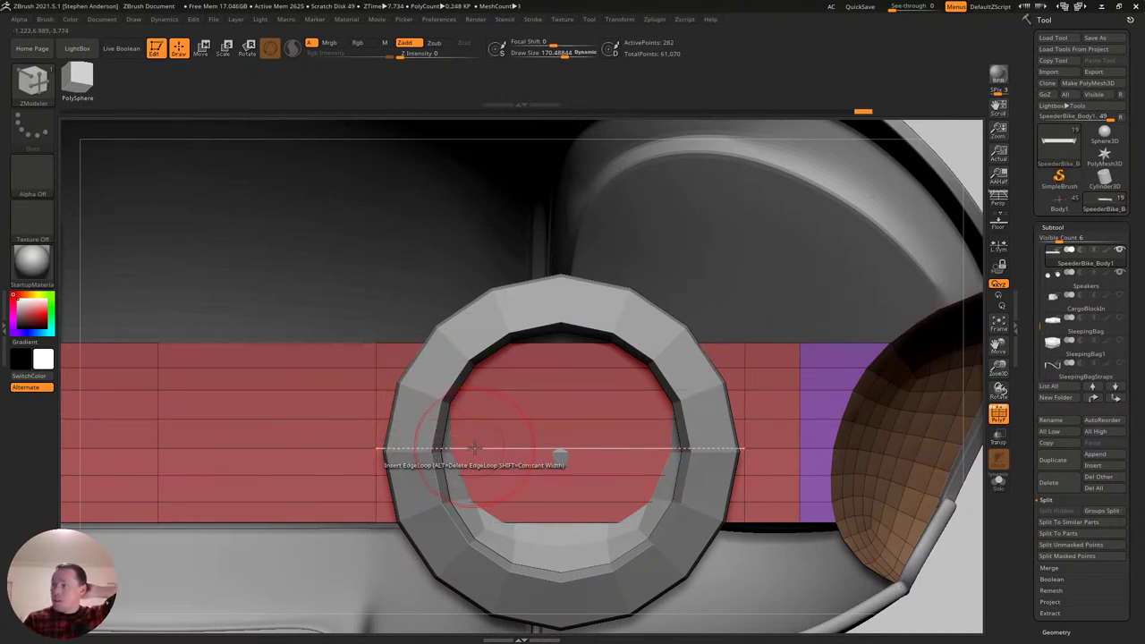
left_click(317, 367)
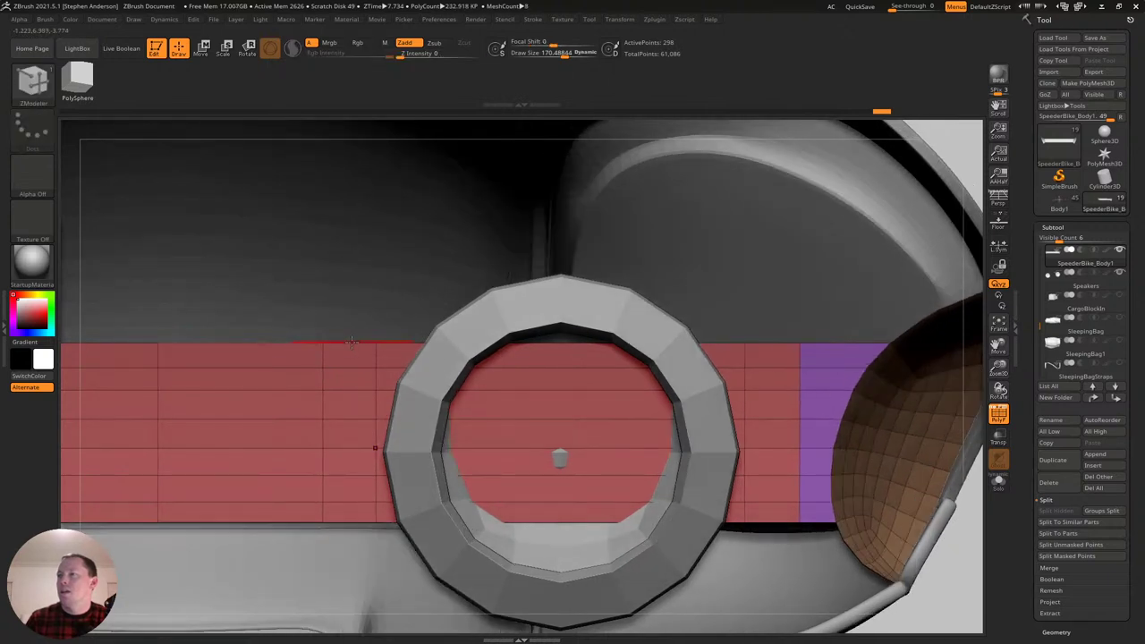
key("space")
left_click(229, 405)
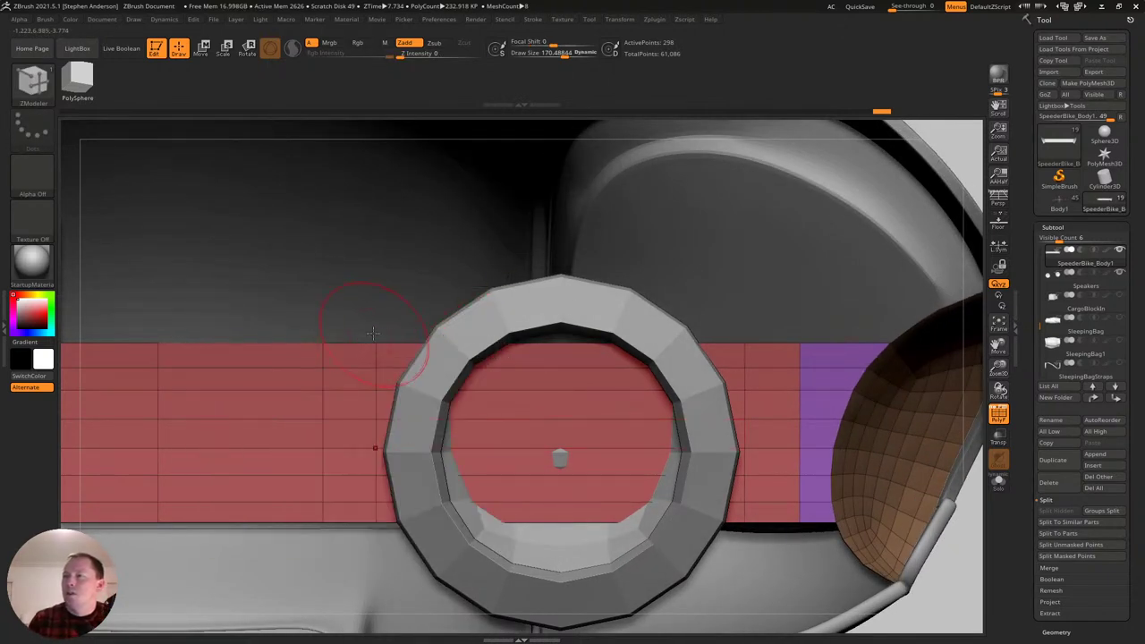
left_click_drag(374, 344, 386, 281)
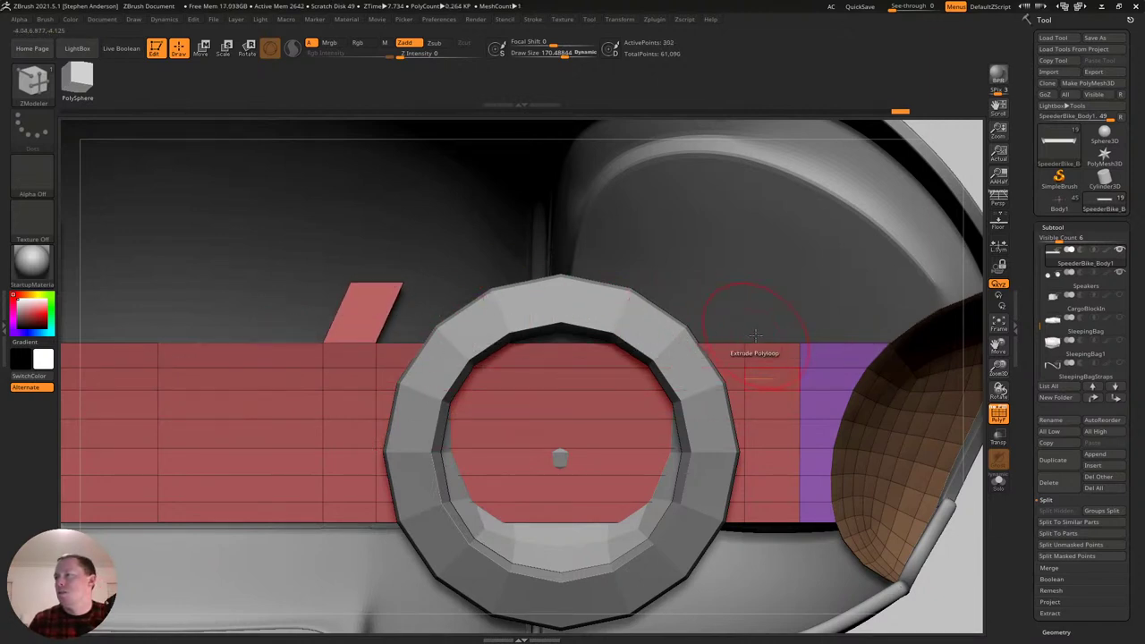
left_click_drag(766, 342, 721, 282)
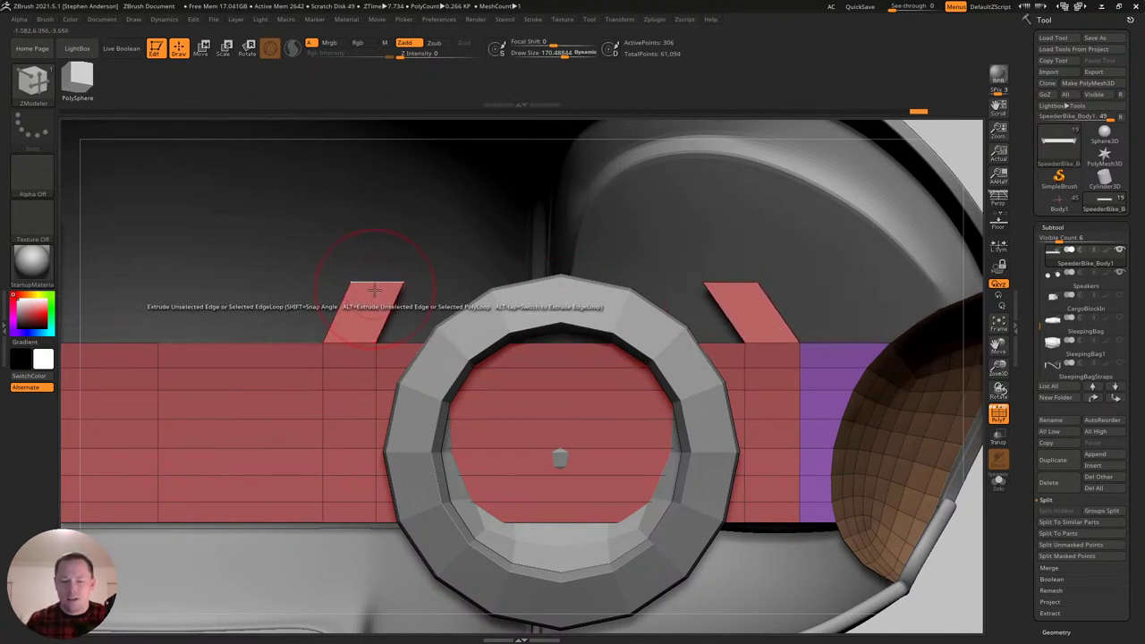
Reduce the draw size to about 36 and shift the free corners of both flaps so their ends angle toward each other.
key("s")
left_click_drag(363, 289, 349, 291)
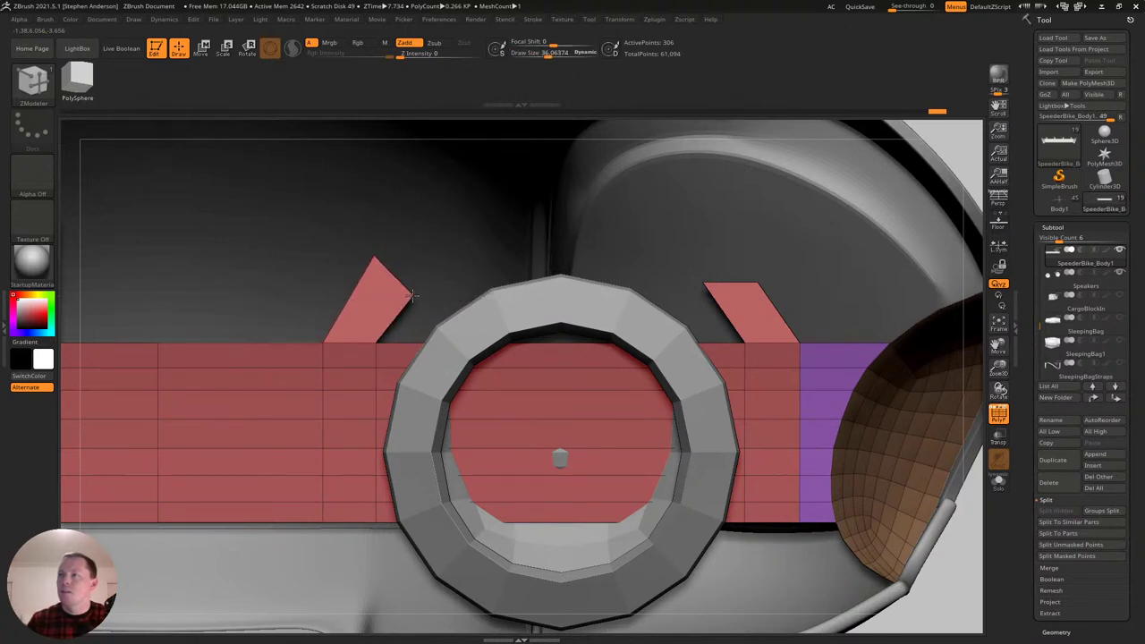
left_click_drag(705, 285, 721, 319)
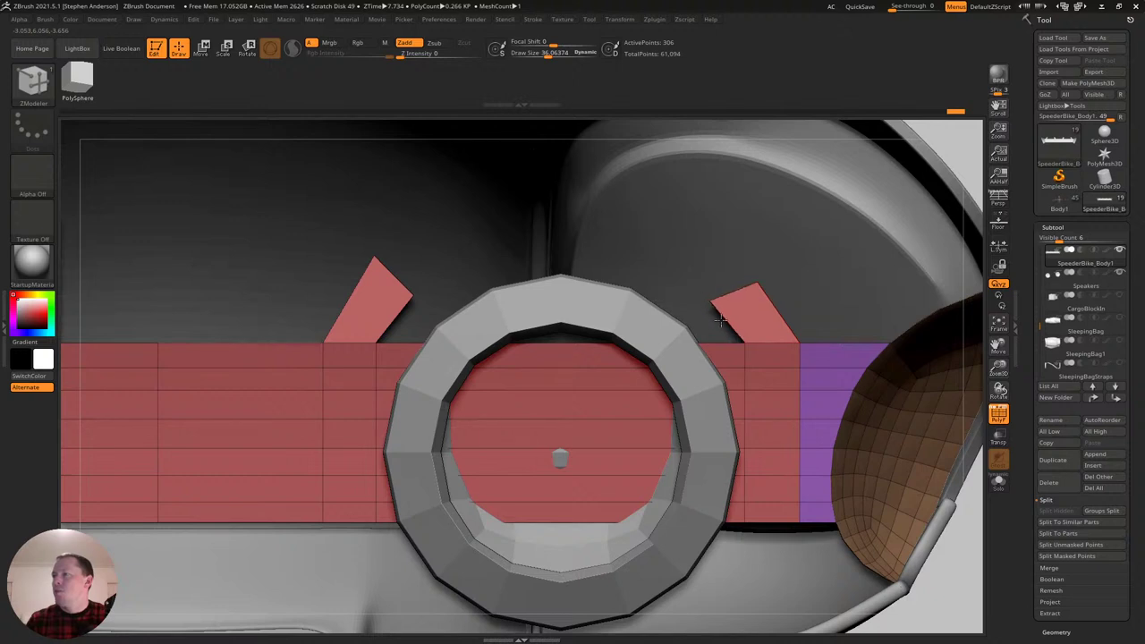
left_click_drag(755, 274, 748, 261)
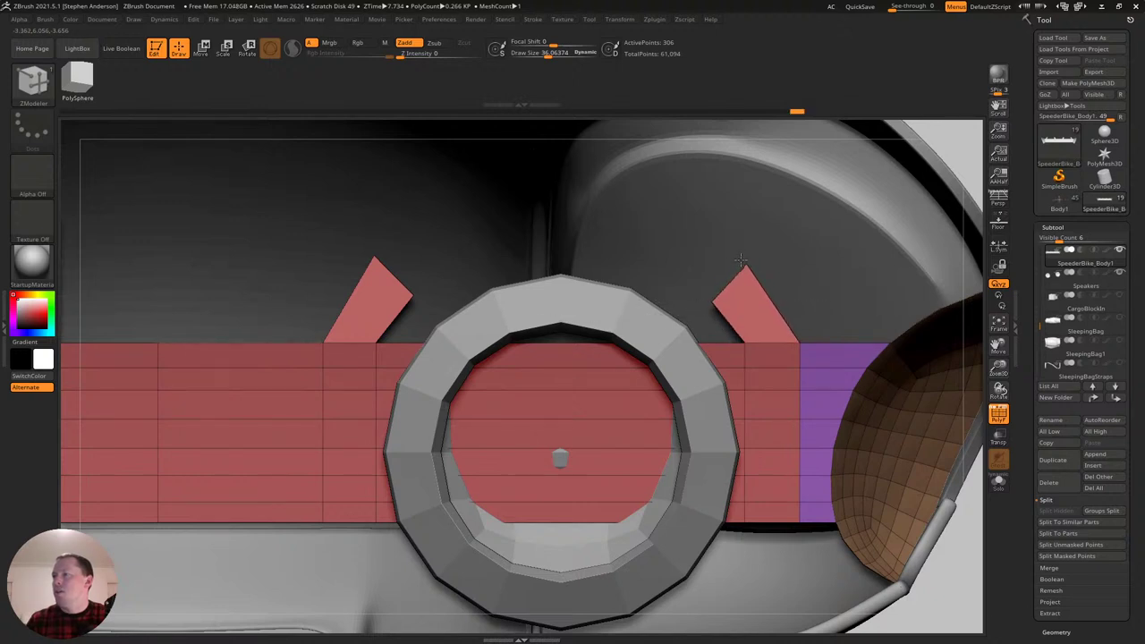
Set the ZModeler edge action to Bridge and bridge the end edges of the two flaps above the speaker ring.
key("space")
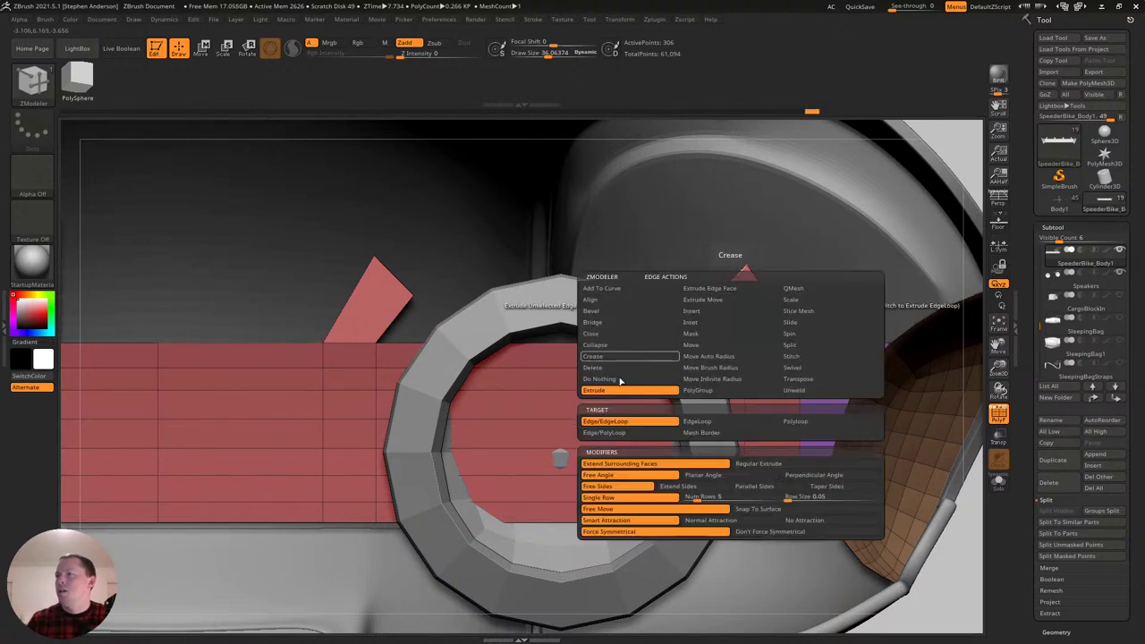
left_click(601, 324)
left_click(730, 281)
left_click(394, 277)
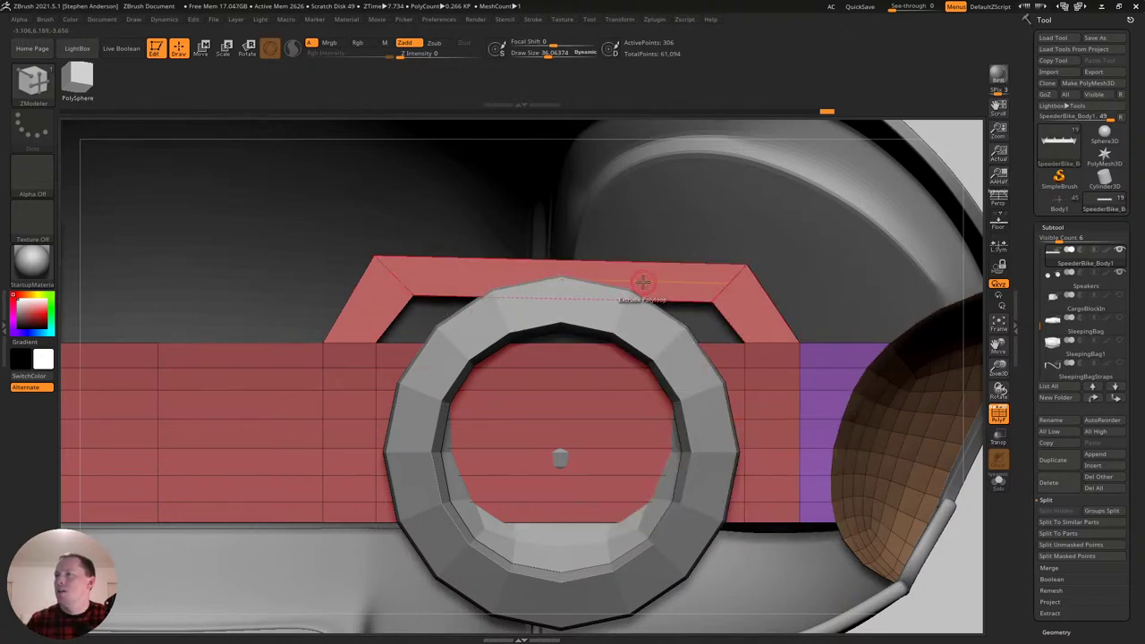
Adjust the outer upper corner of the bridge with the Move brush to level its top edge.
key("b")
key("m")
key("v")
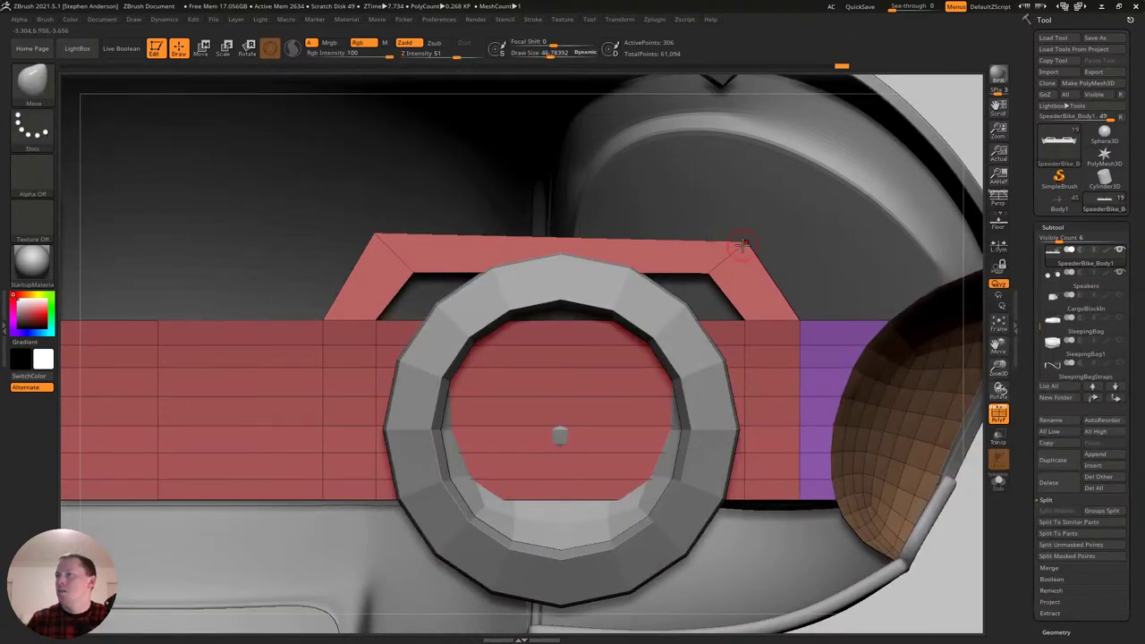
left_click_drag(743, 244, 730, 223)
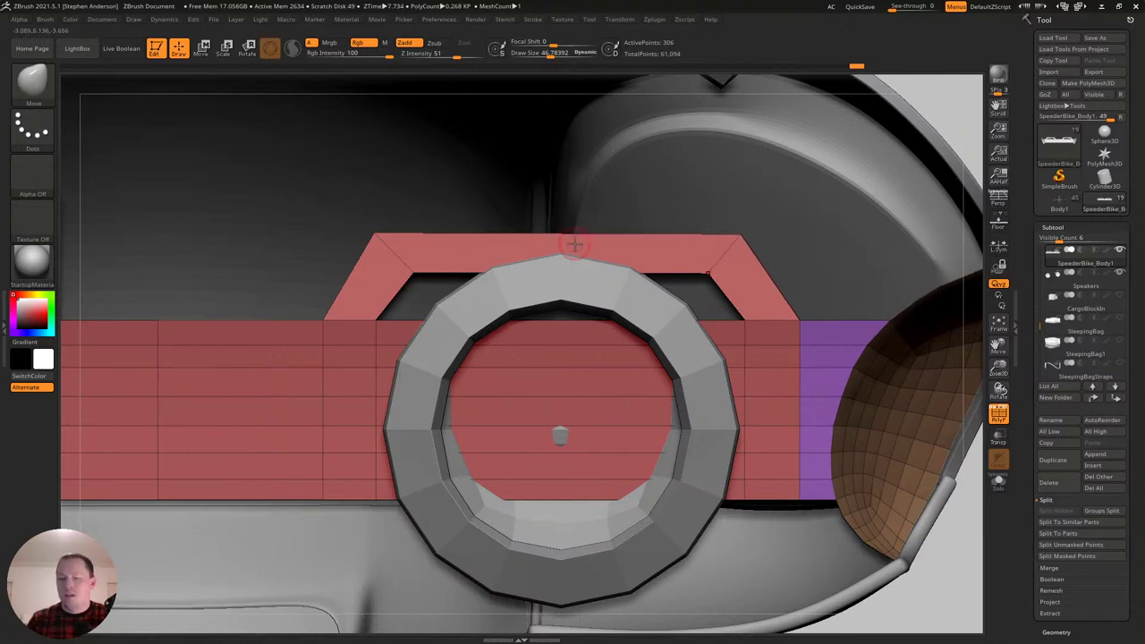
Return to ZModeler, set the edge action to Insert, and add a single edge loop at the middle of the bridge above the speaker.
key("b")
key("z")
key("m")
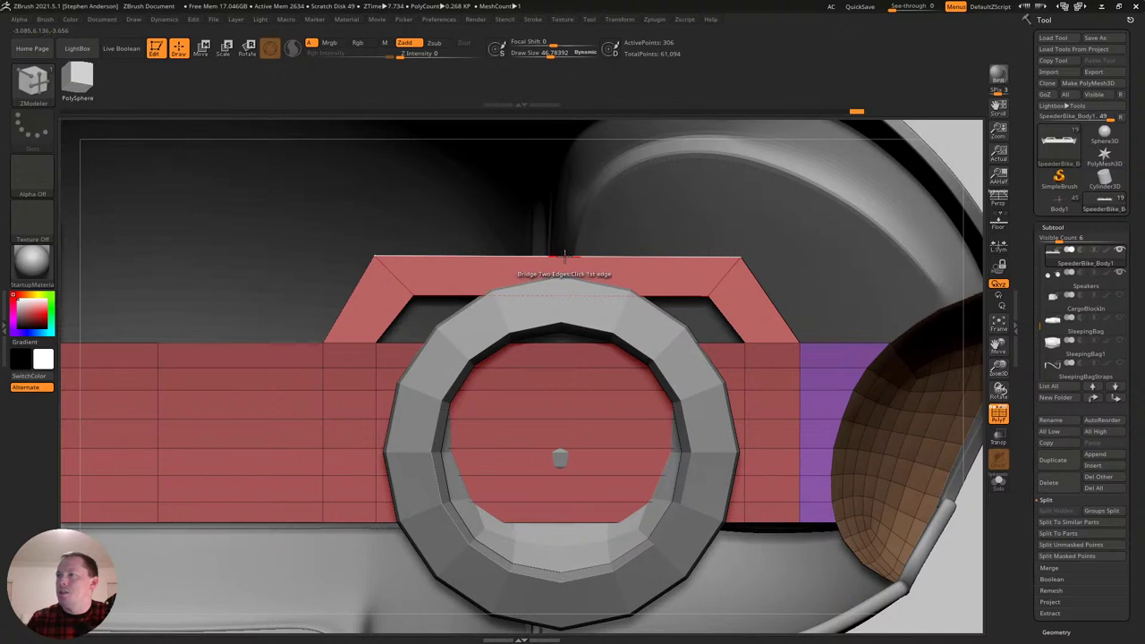
key("space")
left_click(537, 281)
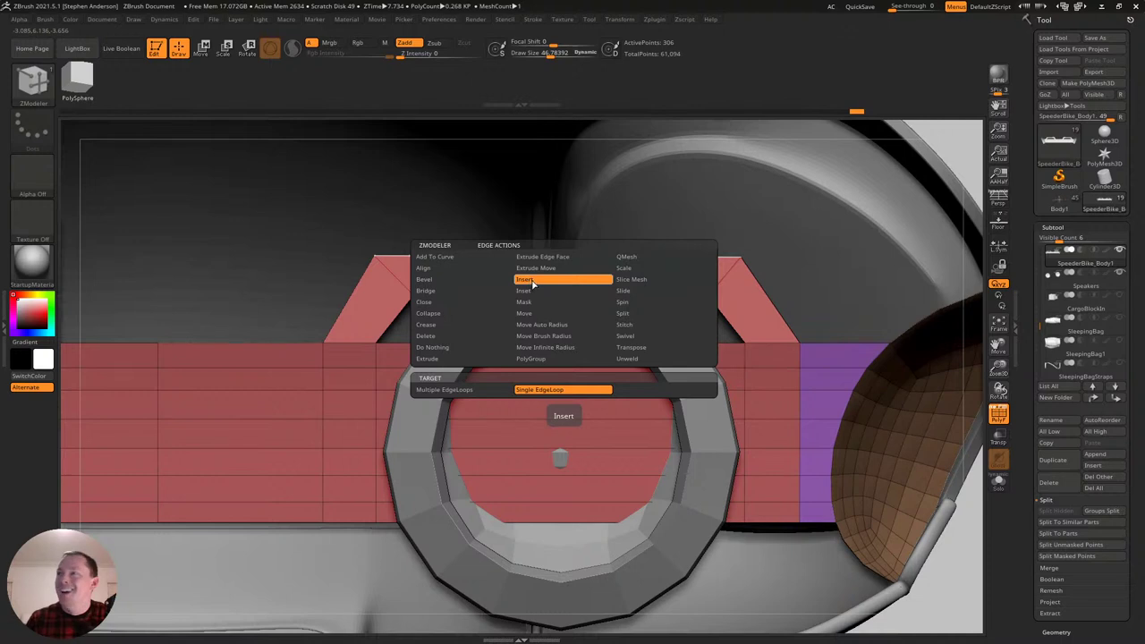
left_click(570, 260)
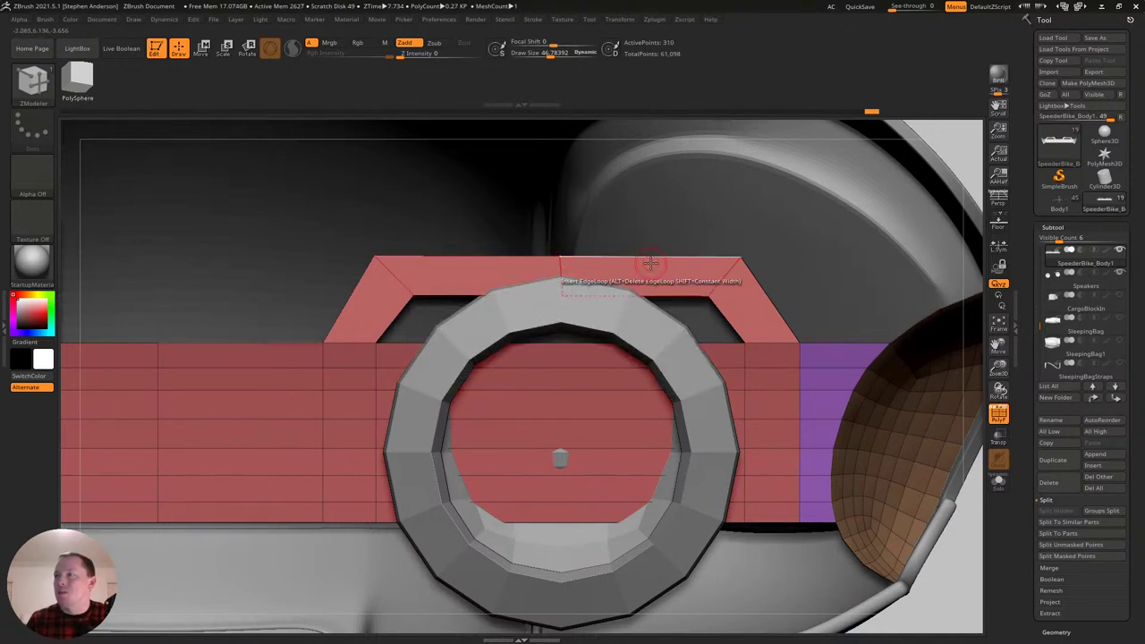
Raise the middle of the bridge into a peaked arch over the speaker ring using Move Topological at a draw size of about 233.
key("b")
key("m")
key("v")
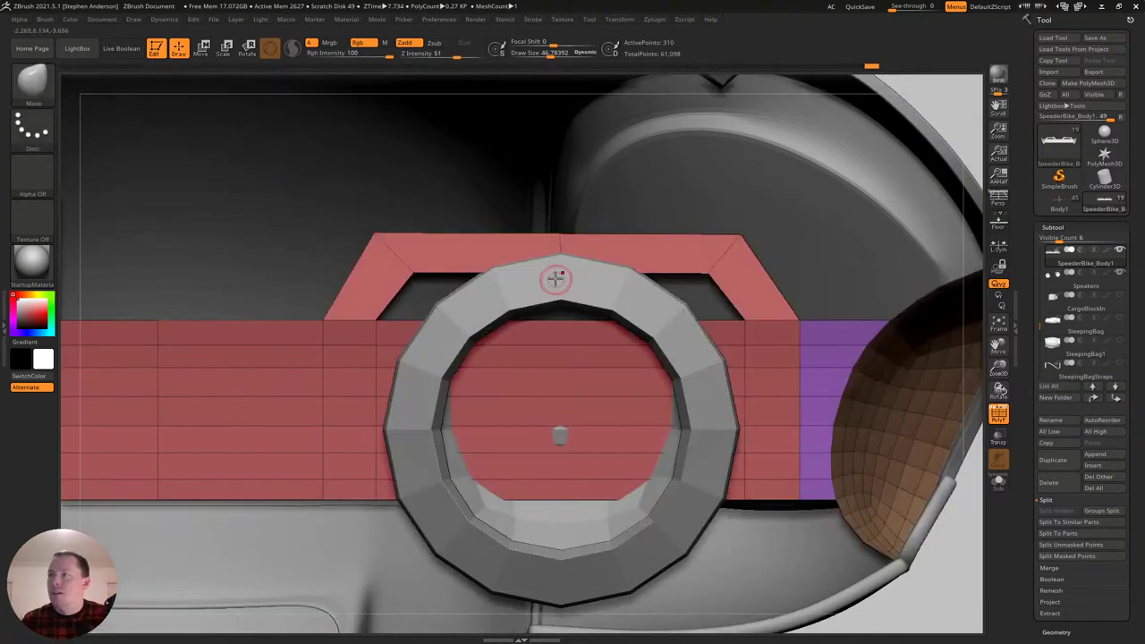
key("b")
key("m")
key("t")
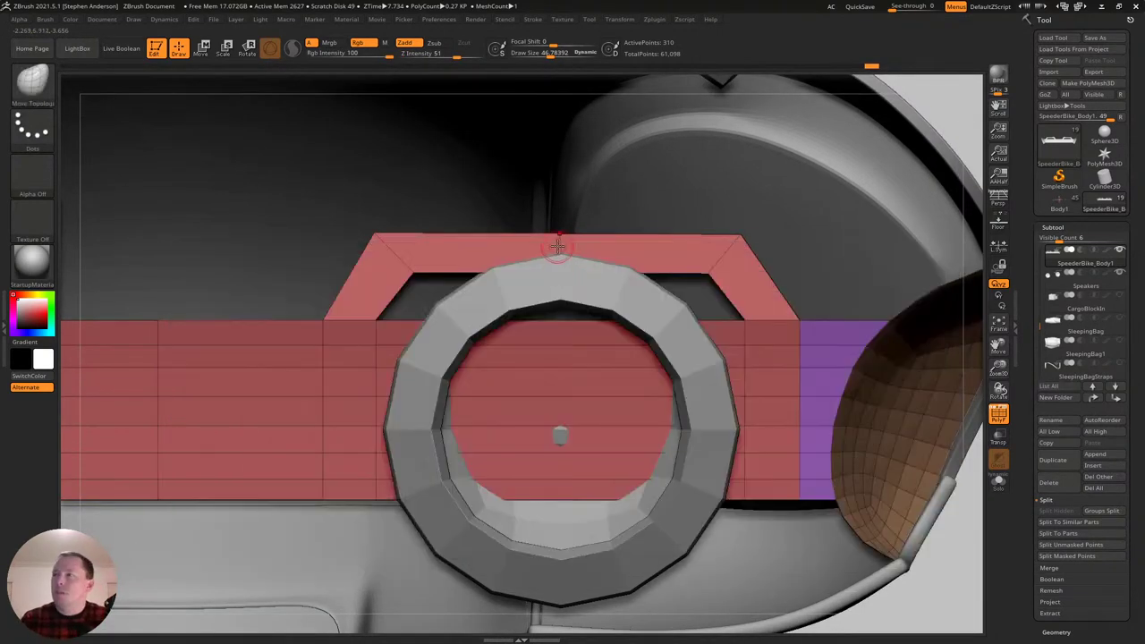
key("s")
left_click_drag(577, 251, 579, 251)
mouse_move(564, 253)
left_mouse_down()
mouse_move(554, 214)
mouse_move(576, 144)
left_mouse_up()
left_click_drag(549, 208, 563, 153)
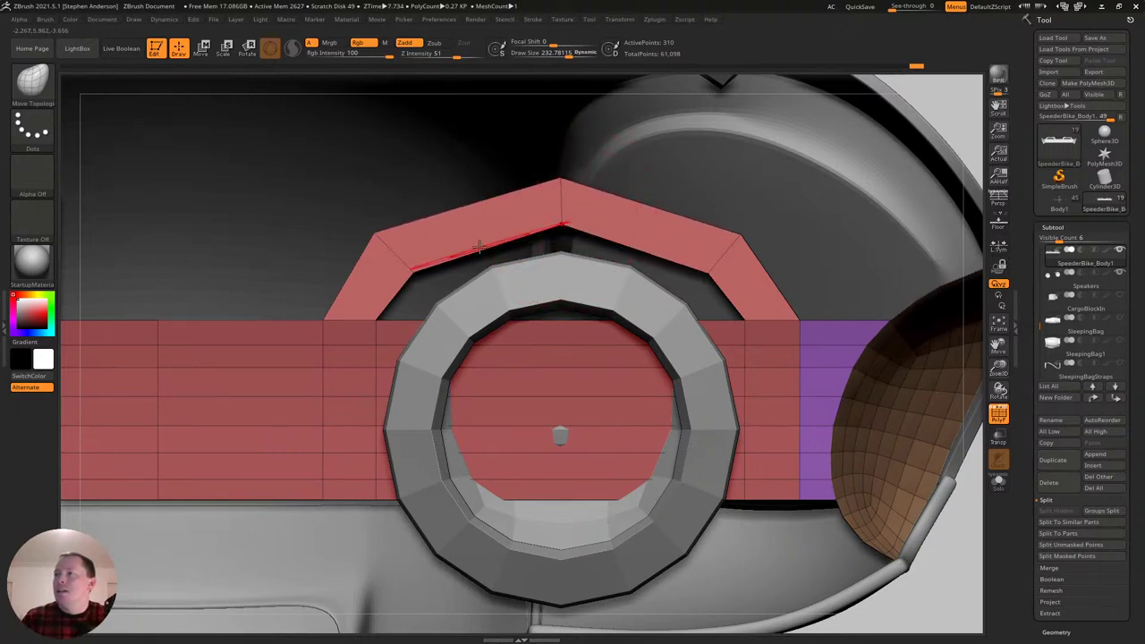
Reduce the Move Topological draw size to about 60 and nudge the arch's corner and base points beside the speaker.
key("s")
left_click_drag(389, 248, 382, 246)
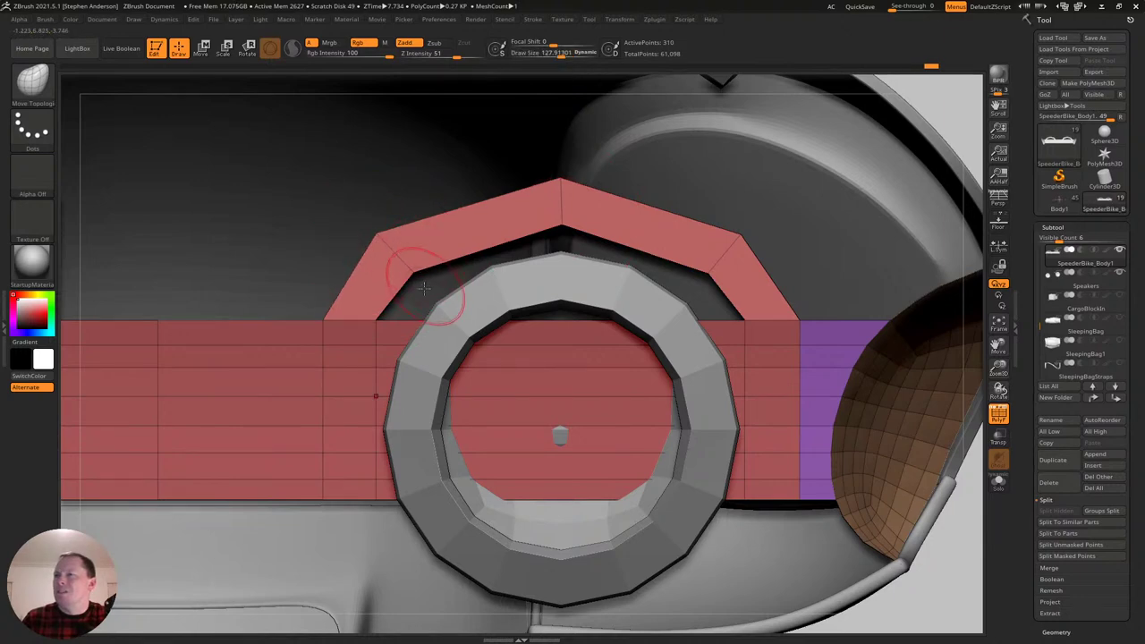
key("s")
left_click_drag(374, 318, 366, 319)
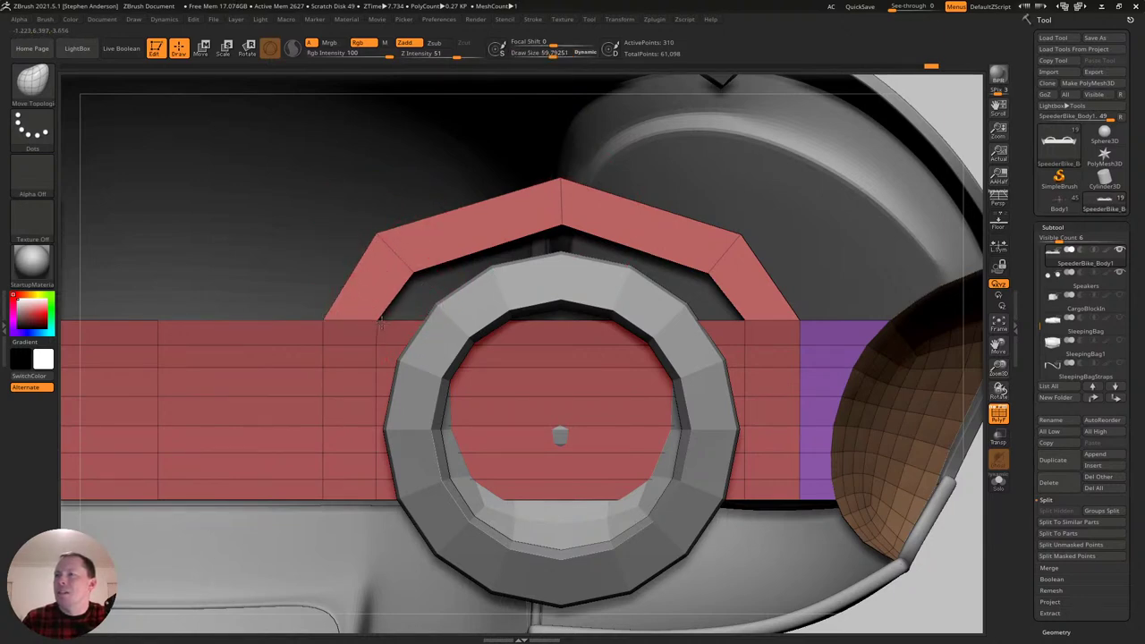
Make the Speakers subtool active, subdivide it once to SDiv 2, and open its geometry settings.
mouse_move(395, 304)
right_mouse_down("ctrl")
mouse_move(432, 335)
mouse_move(474, 342)
right_mouse_up("ctrl")
right_click_drag(475, 342, 523, 333, "alt")
left_click_drag(523, 332, 519, 340, "alt")
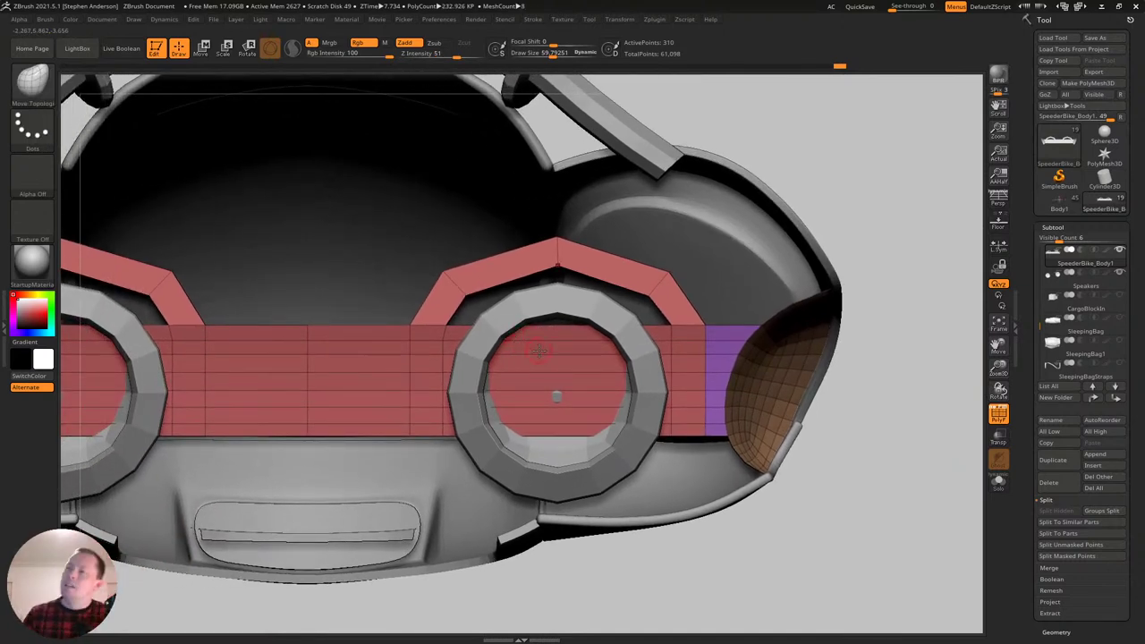
left_click(498, 330, "alt")
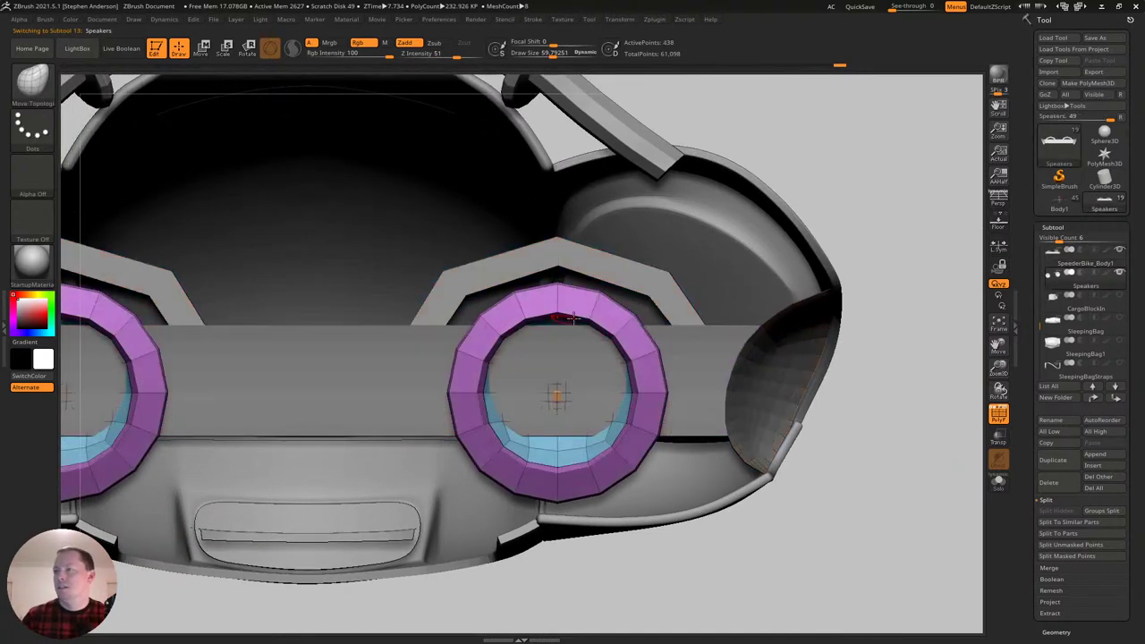
key("ctrl+d")
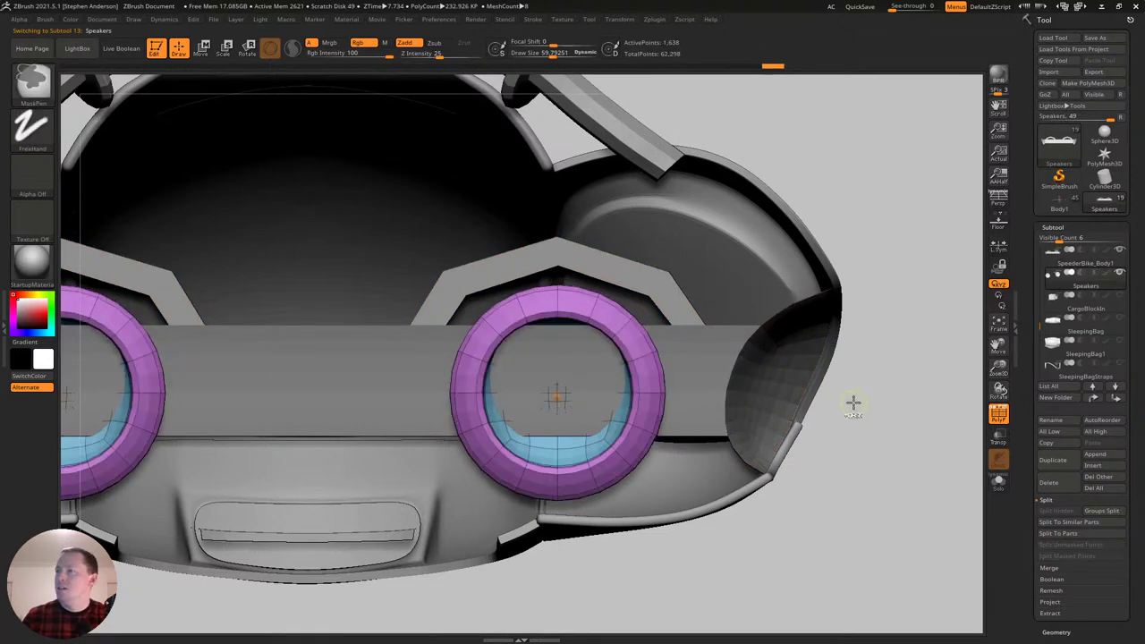
left_click(1068, 633)
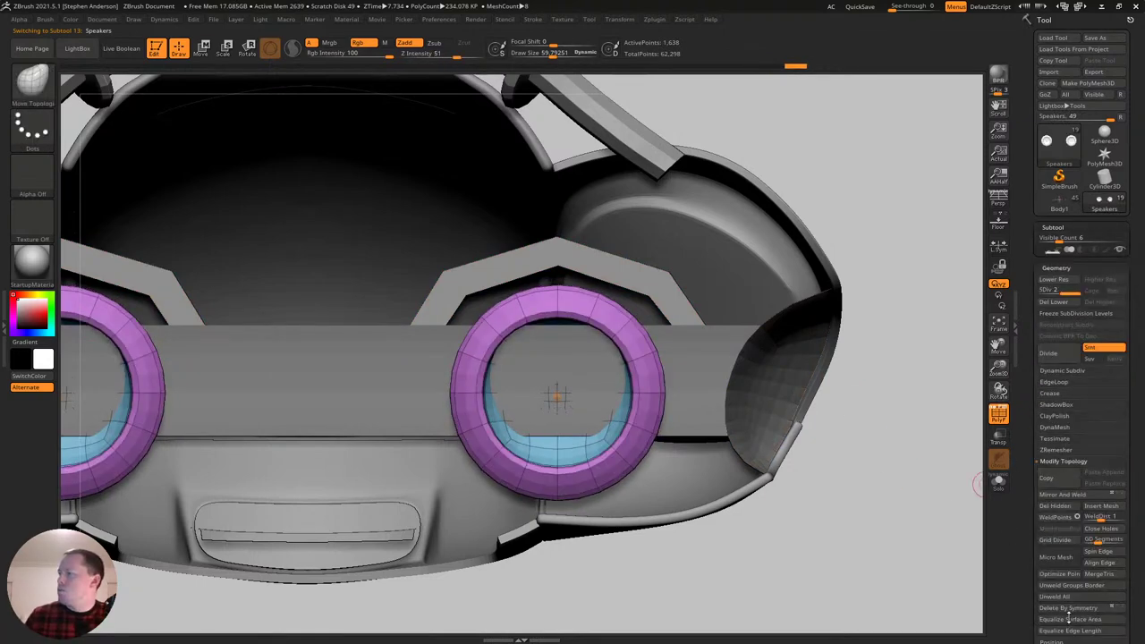
Undo the Speakers' subdivision and set ZModeler's edge action to Crease.
key("ctrl+z")
mouse_move(521, 424)
right_mouse_down("ctrl")
mouse_move(543, 474)
mouse_move(465, 387)
right_mouse_up("ctrl")
key("b")
key("z")
key("m")
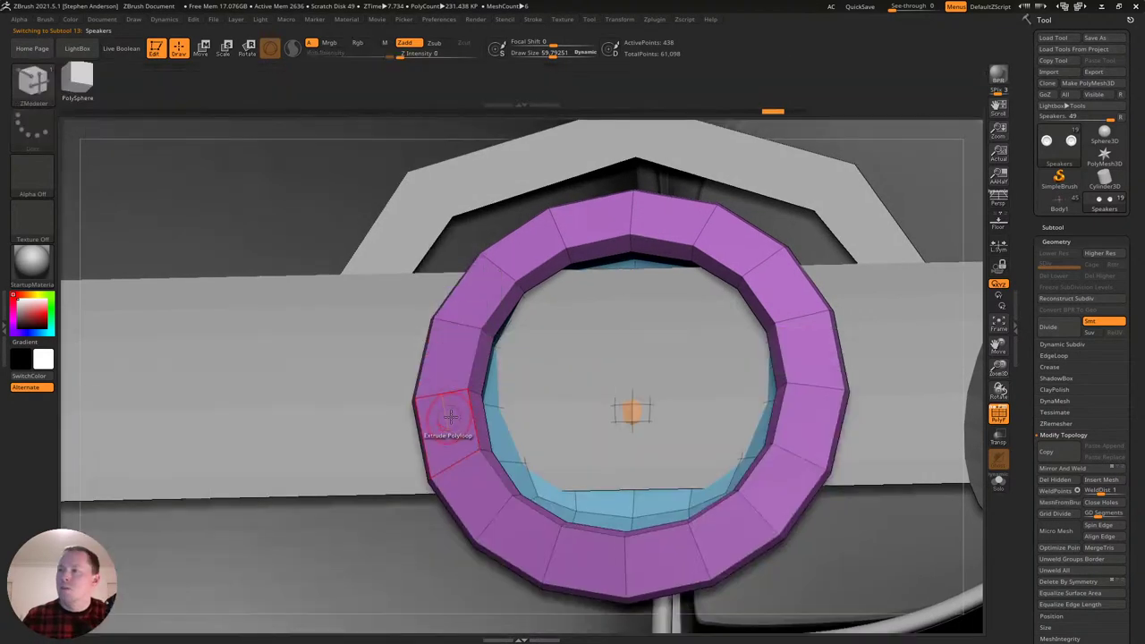
key("space")
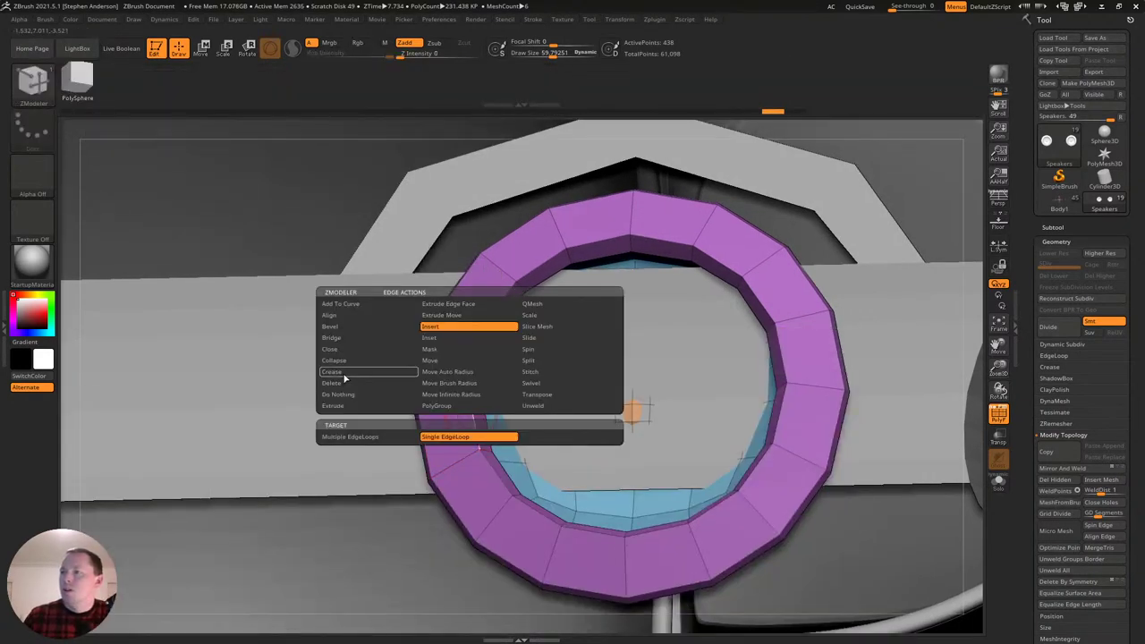
left_click(343, 374)
Isolate the speaker ring's polygroup so only the outer rings of the Speakers remain visible.
left_click(455, 457, "ctrl+shift")
left_click(459, 464, "ctrl+shift")
right_click_drag(637, 376, 657, 346, "ctrl")
right_click_drag(657, 346, 820, 320, "alt")
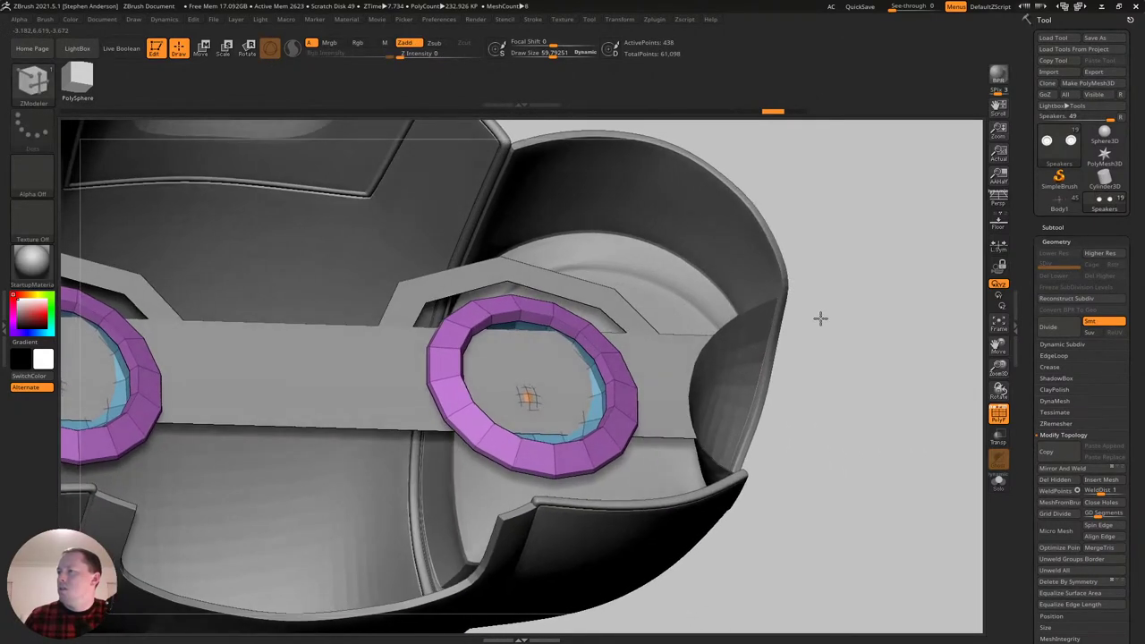
right_click_drag(654, 364, 619, 403, "ctrl")
left_click(617, 401, "ctrl+shift")
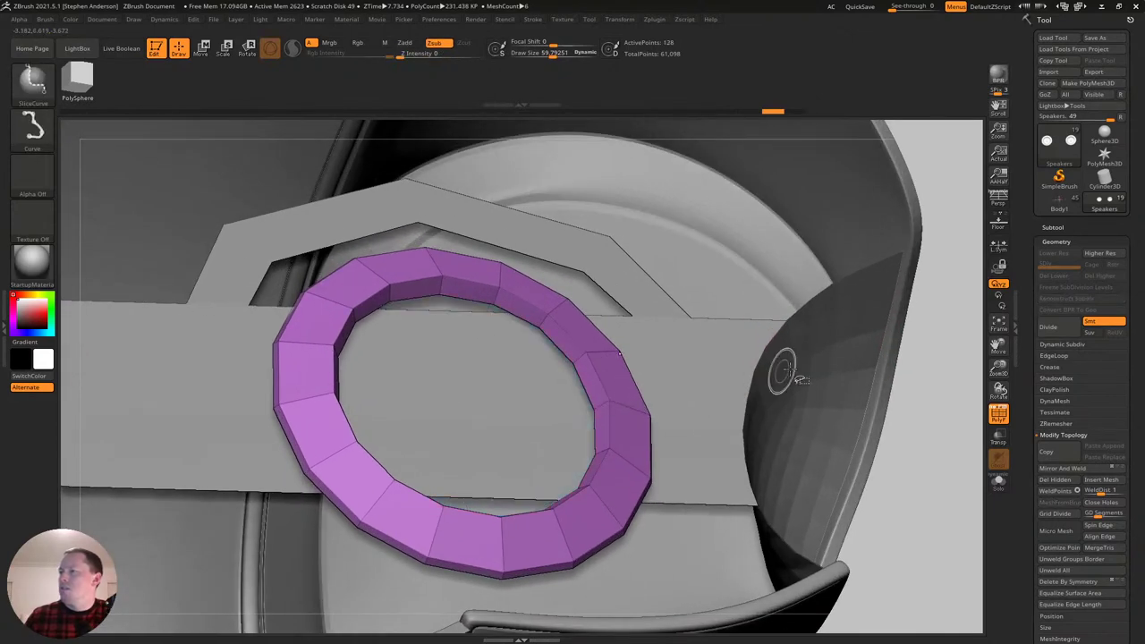
Hide the ring's front faces with the SelectLasso brush and apply Crease PG to the remaining ring walls.
left_click(1051, 367)
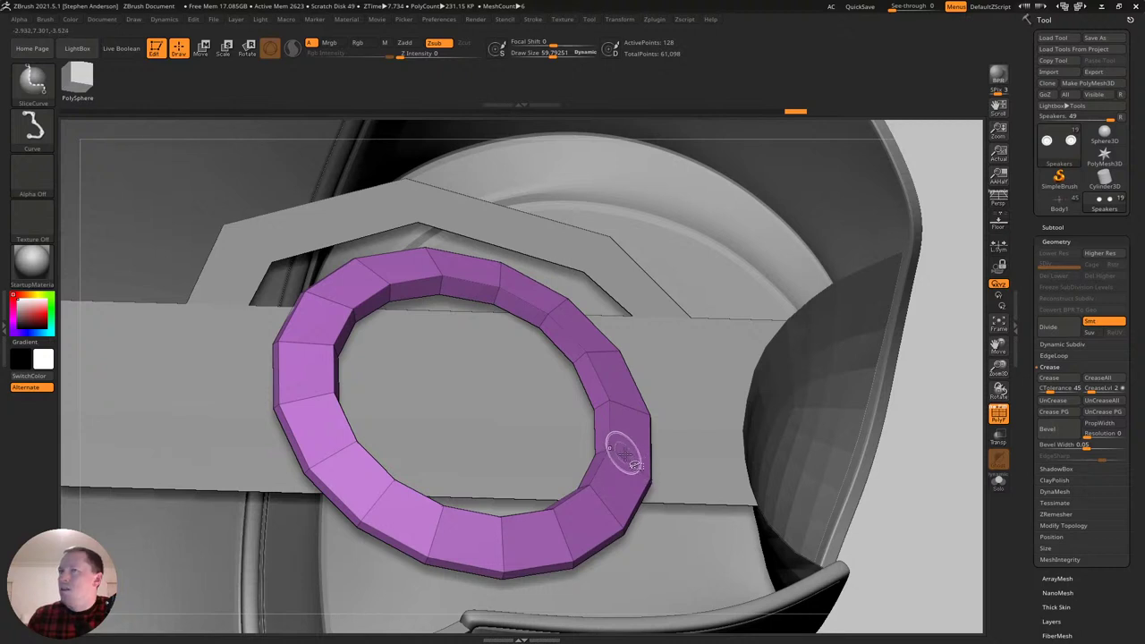
left_click(36, 85, "ctrl+shift")
left_click(97, 95, "ctrl+shift")
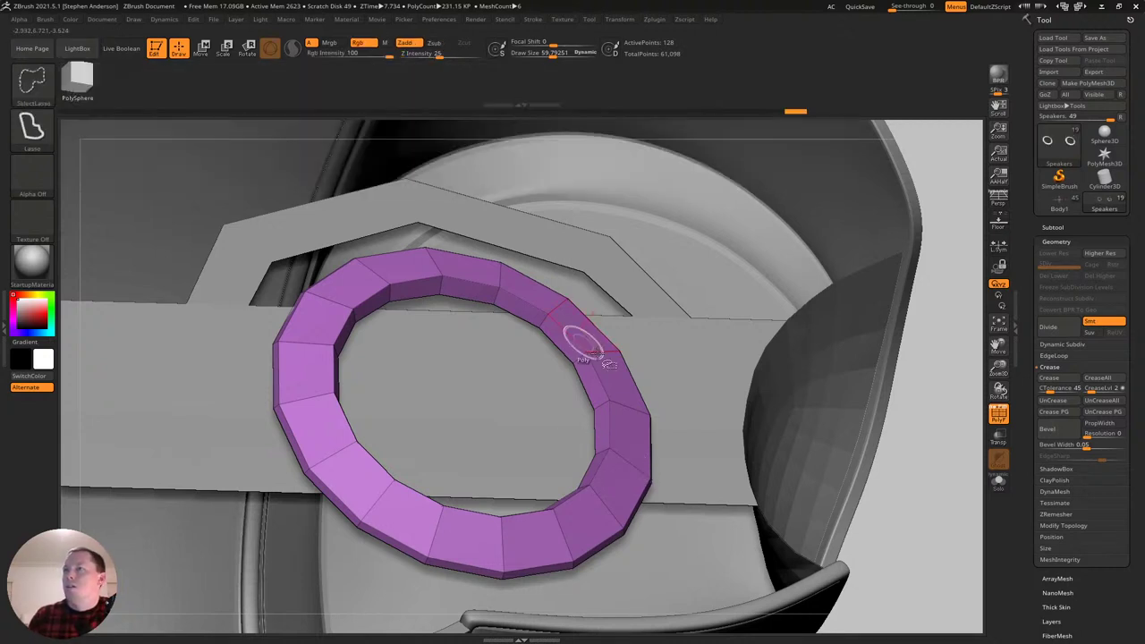
left_click(630, 462, "ctrl+shift")
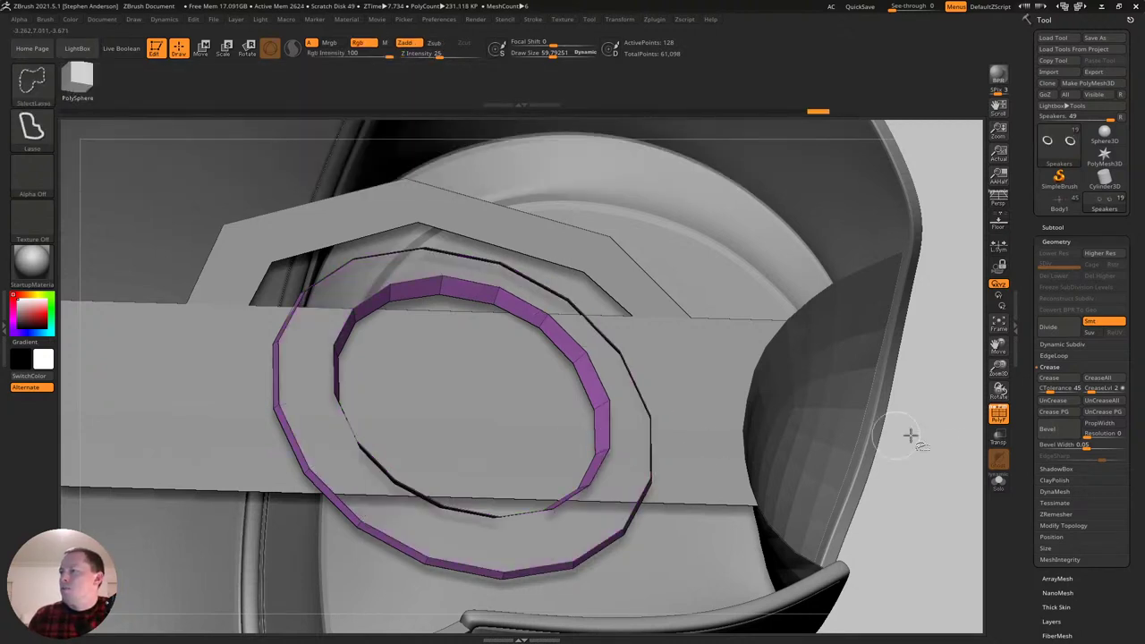
left_click(1075, 417)
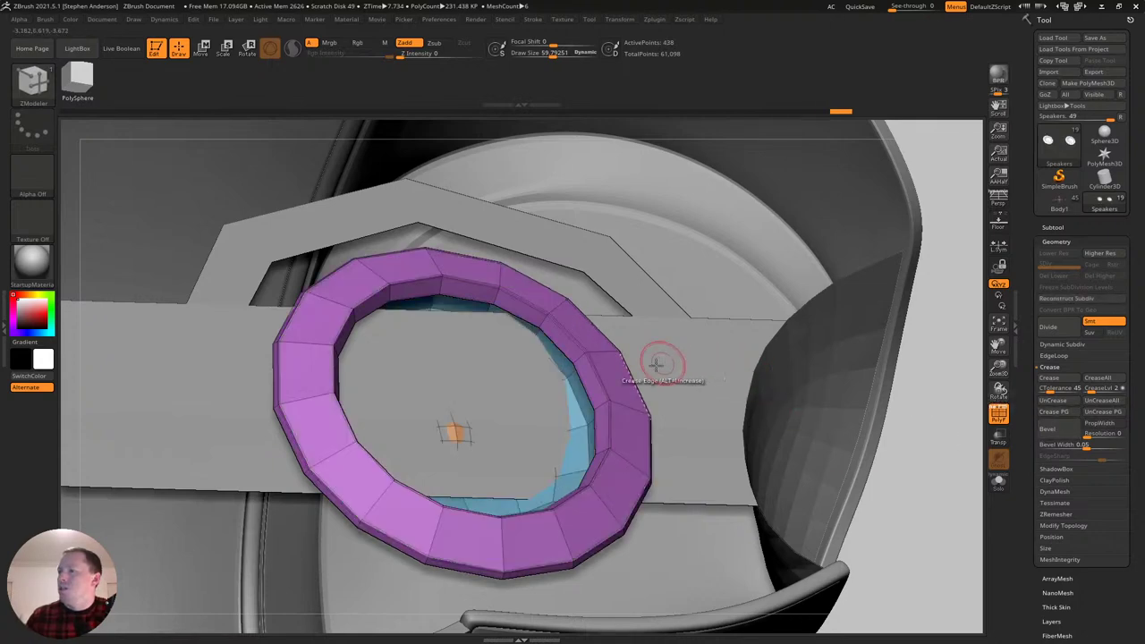
Preview the speaker ring with dynamic subdivision and the wireframe off, and examine its edge sharpness from the front.
key("d")
left_click(579, 212)
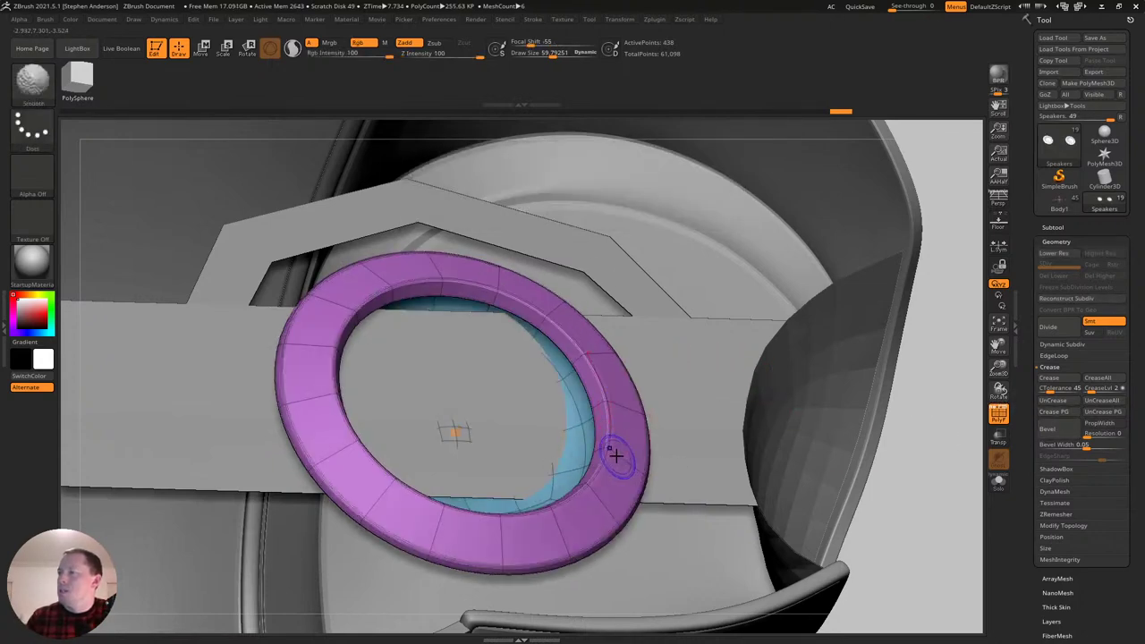
key("shift+f")
right_click_drag(622, 470, 614, 397)
right_click_drag(586, 331, 603, 435, "ctrl")
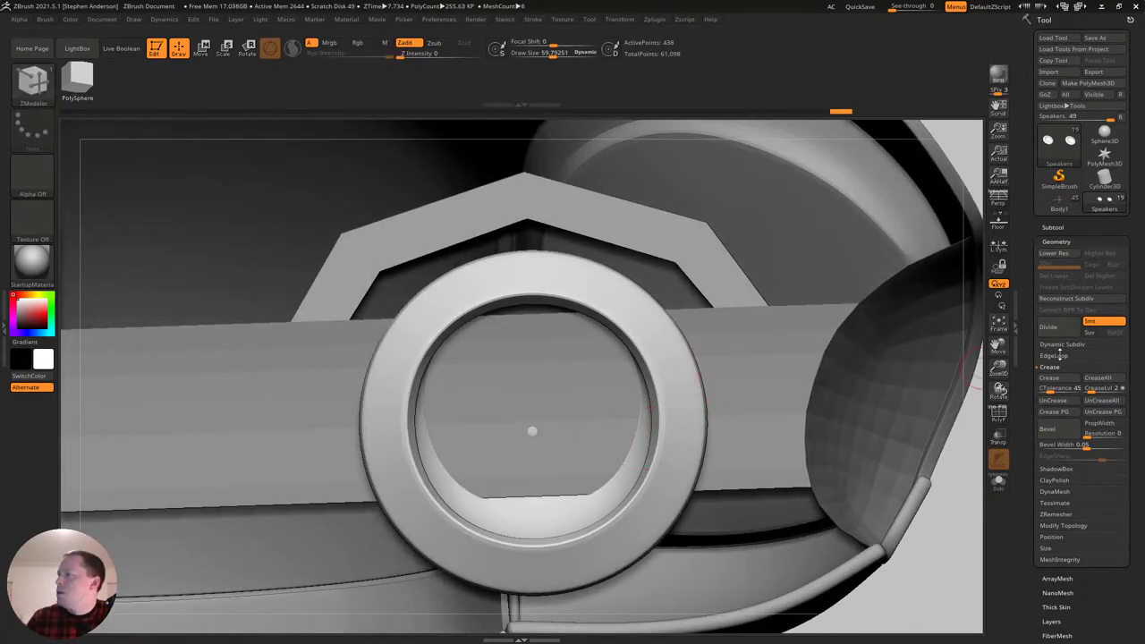
key("shift+d")
Subdivide the Speakers once and delete the lower subdivision level.
key("ctrl")
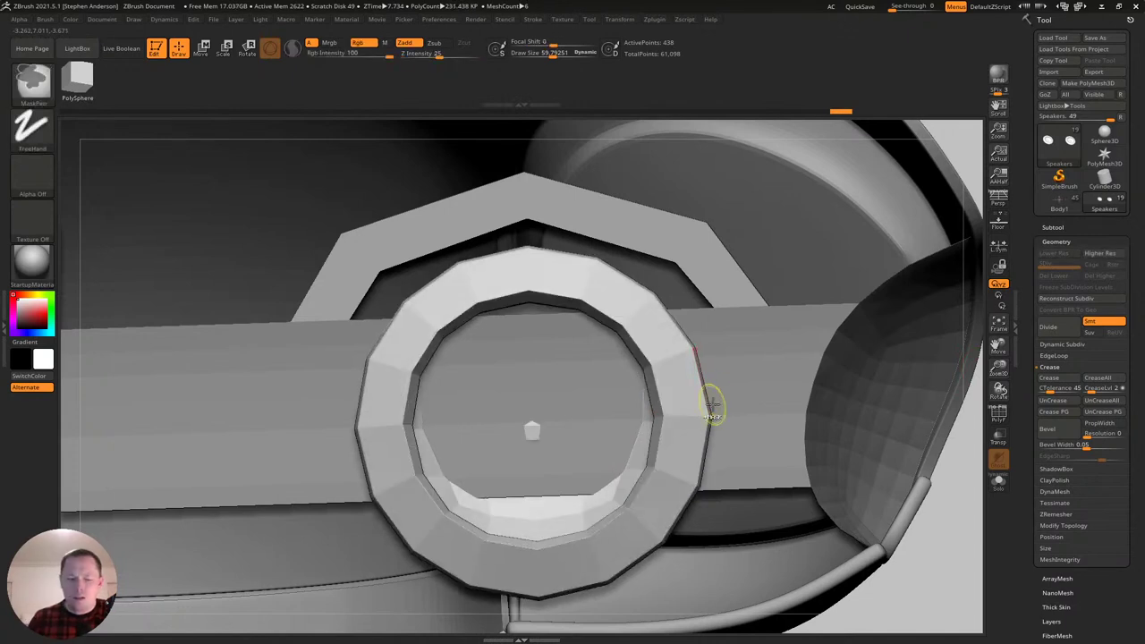
key("d")
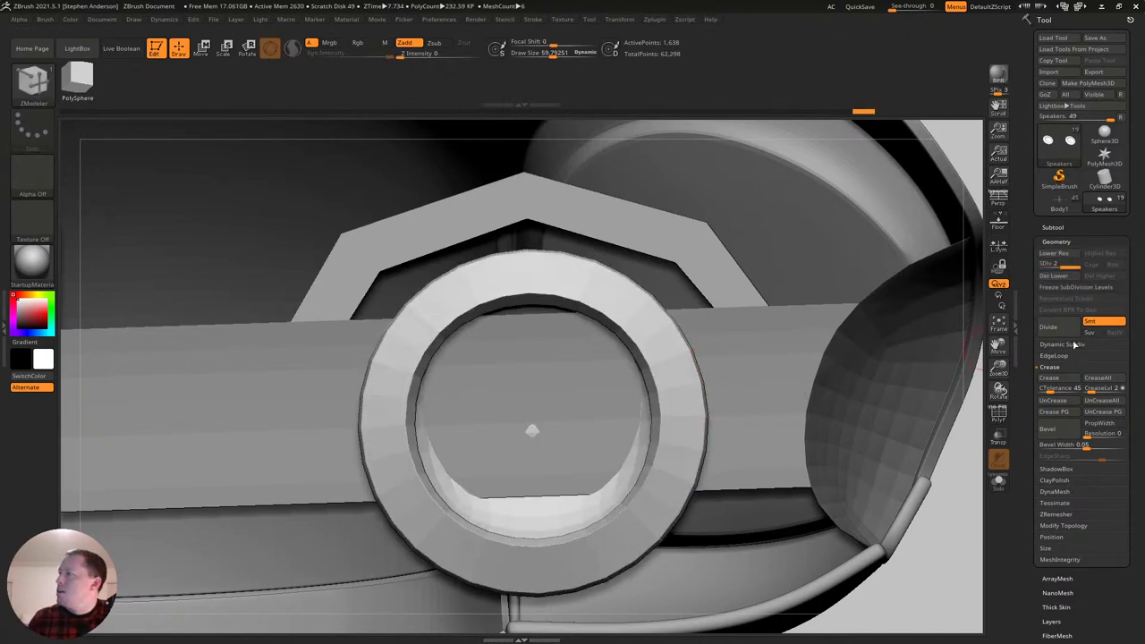
left_click(1056, 278)
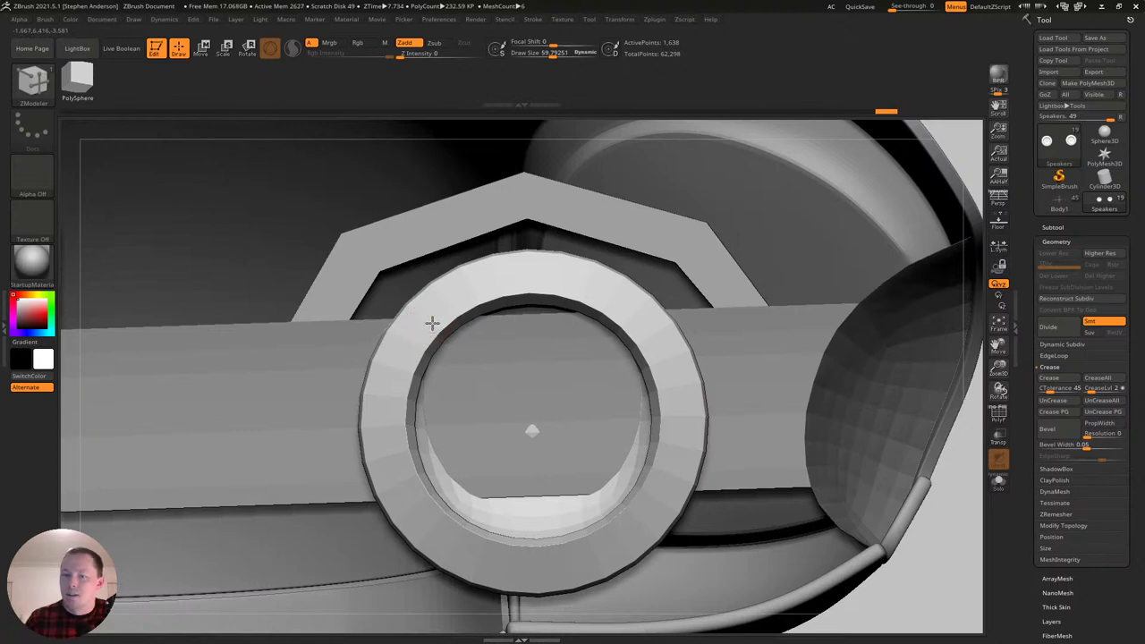
Show the wireframe, set ZModeler's edge action to Insert, and delete the surplus edge loops on the ring's outer and inner walls.
right_click_drag(432, 322, 490, 308, "ctrl")
key("shift+f")
mouse_move(438, 342)
right_mouse_down()
mouse_move(488, 358)
mouse_move(418, 388)
mouse_move(383, 376)
right_mouse_up()
key("space")
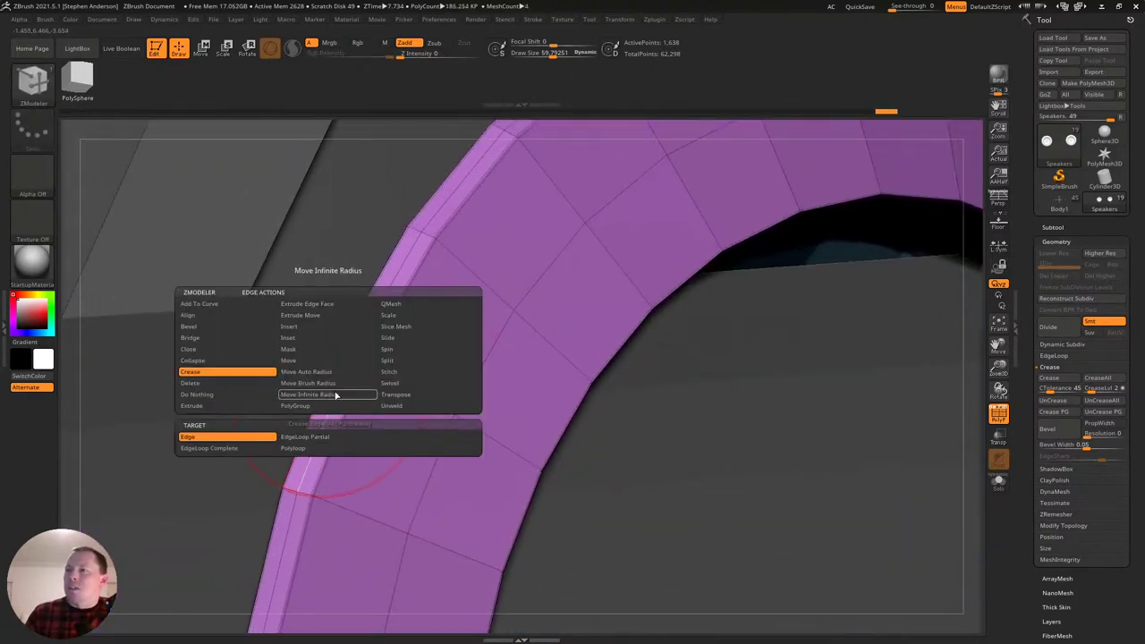
left_click(311, 328)
left_click(344, 384, "alt")
key("ctrl+z")
key("ctrl+z")
right_click_drag(412, 409, 647, 400, "ctrl")
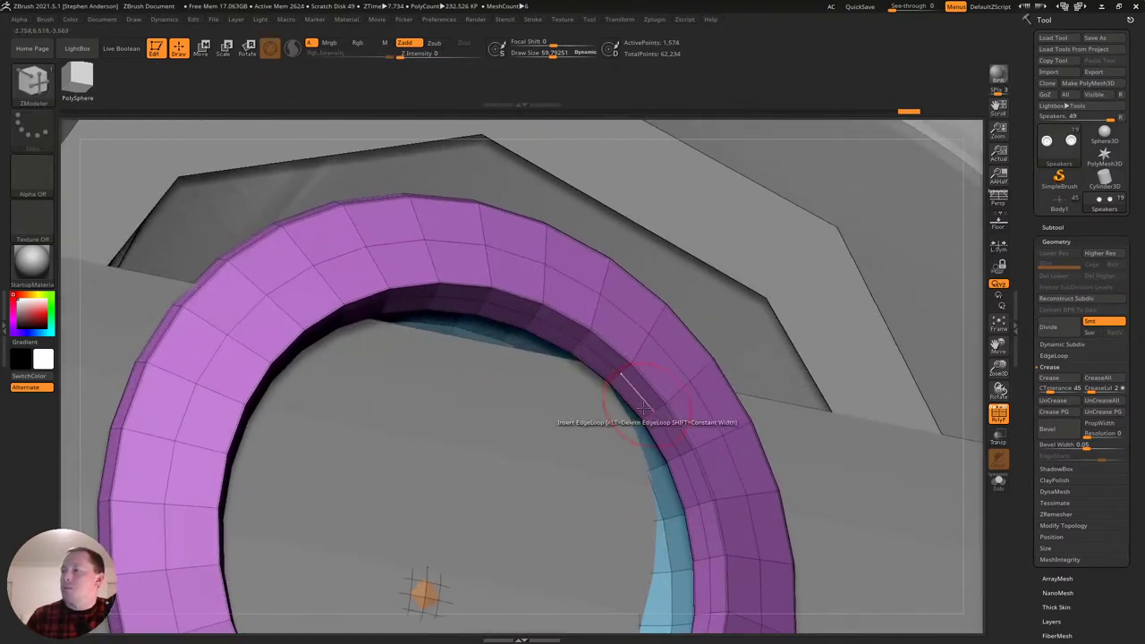
left_click(641, 396, "alt")
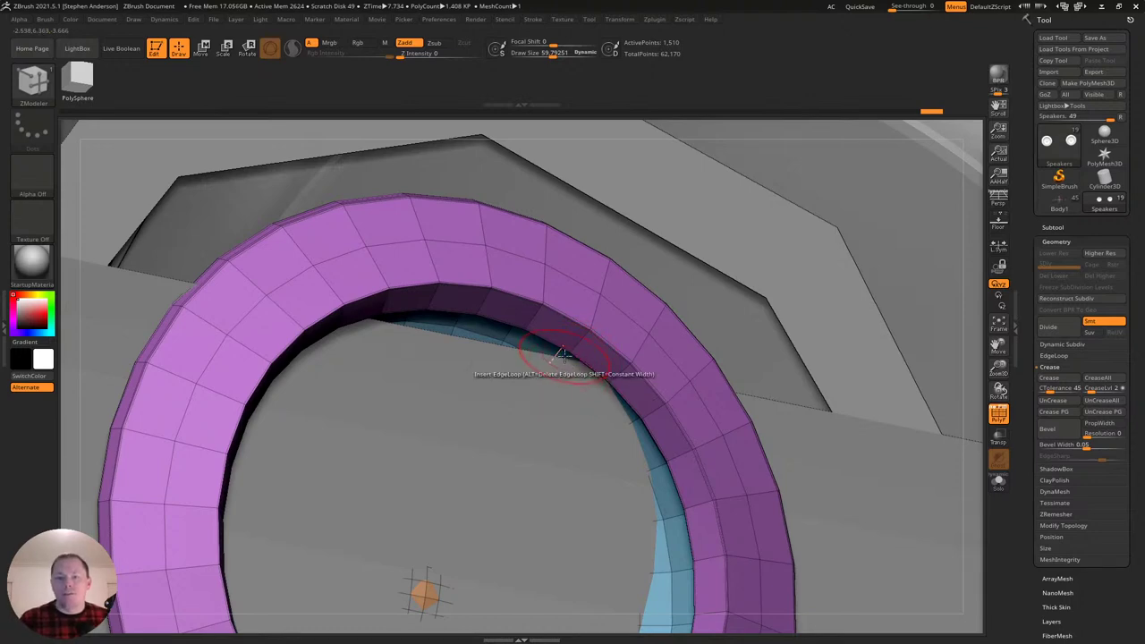
Make SpeederBike_Body1 active and pull the backing's lower edge down beside the speaker using the Move brush at a draw size of about 233.
right_click_drag(641, 343, 598, 318)
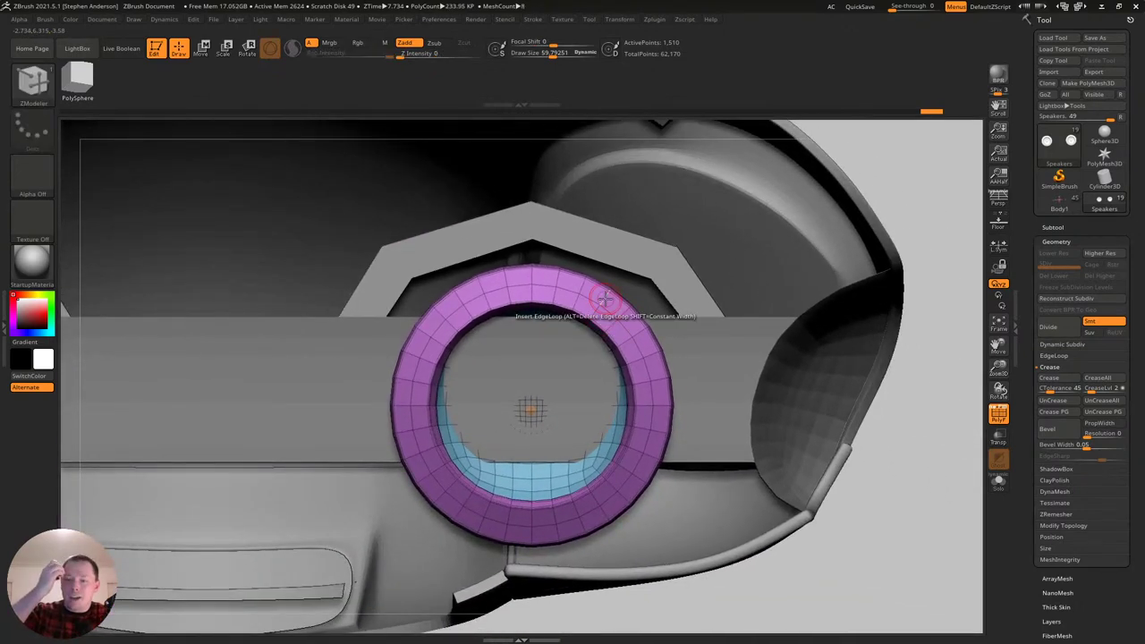
mouse_move(542, 379)
right_mouse_down()
mouse_move(537, 398)
mouse_move(552, 369)
right_mouse_up()
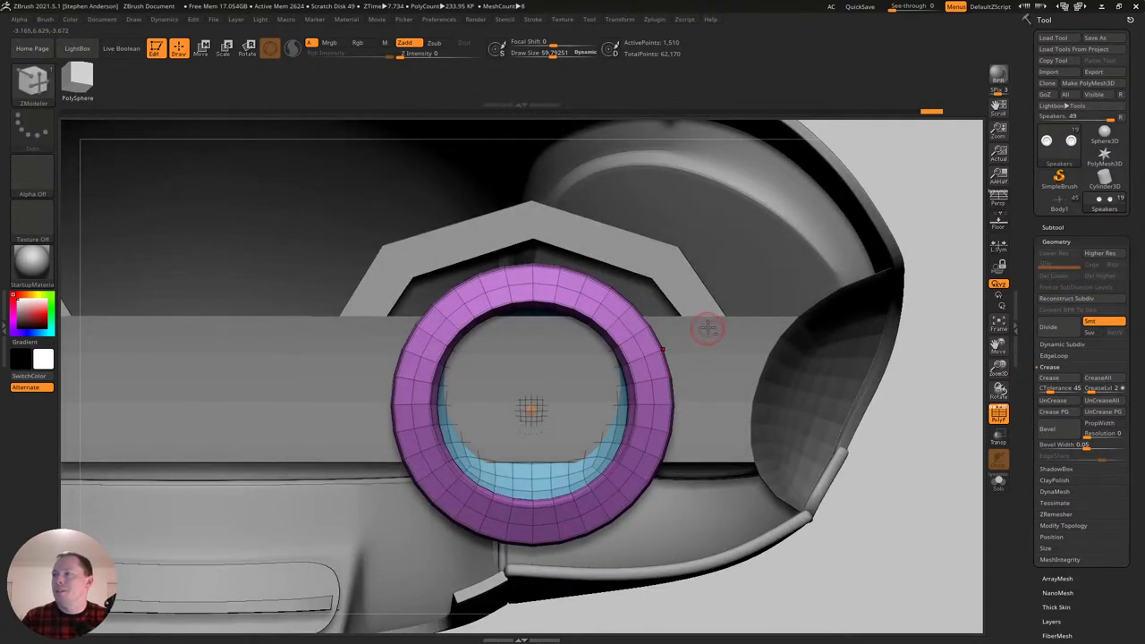
left_click(709, 329, "alt")
right_click_drag(700, 328, 718, 357, "ctrl")
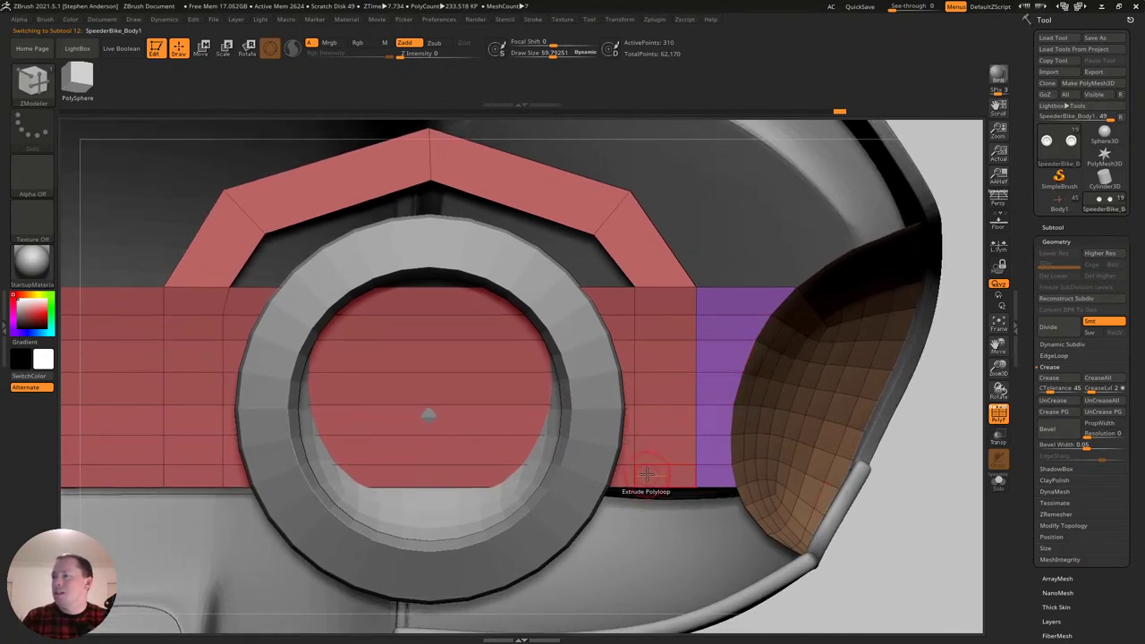
key("b")
key("m")
key("v")
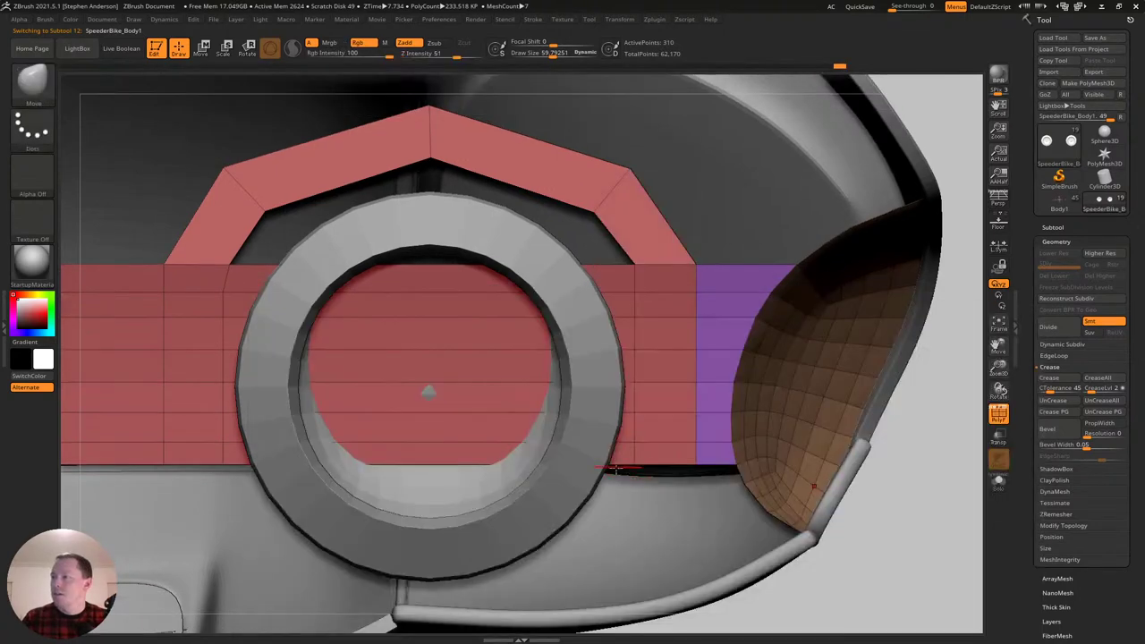
key("s")
left_click_drag(643, 457, 634, 476)
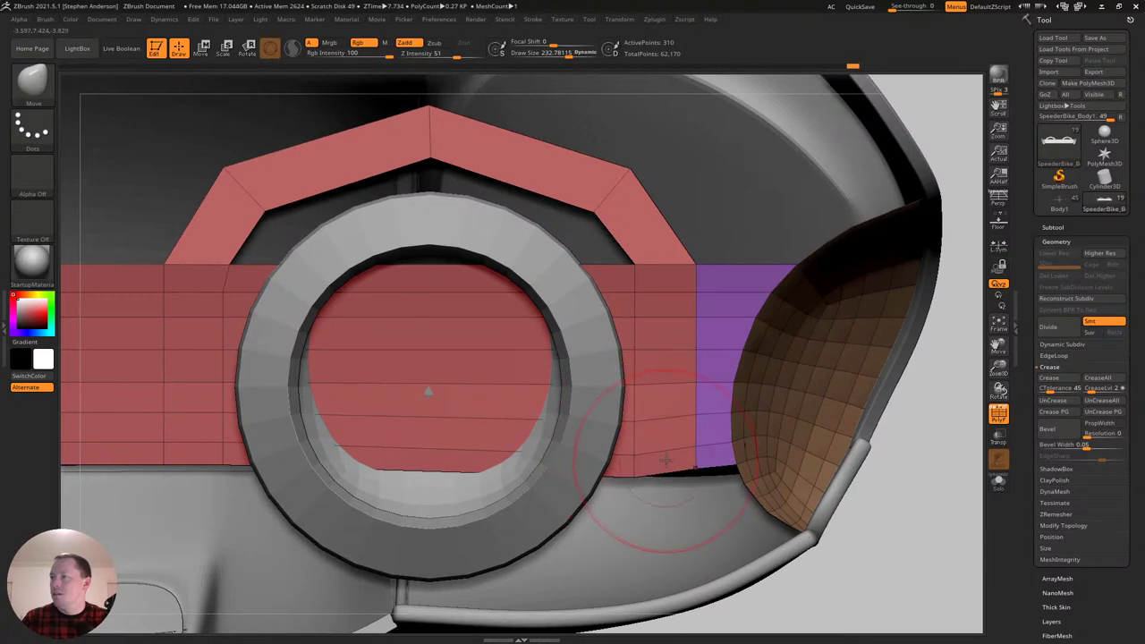
Delete the backing polygons behind the speakers using ZModeler's Delete polygon action with A Single Poly as the target.
left_click(1065, 227)
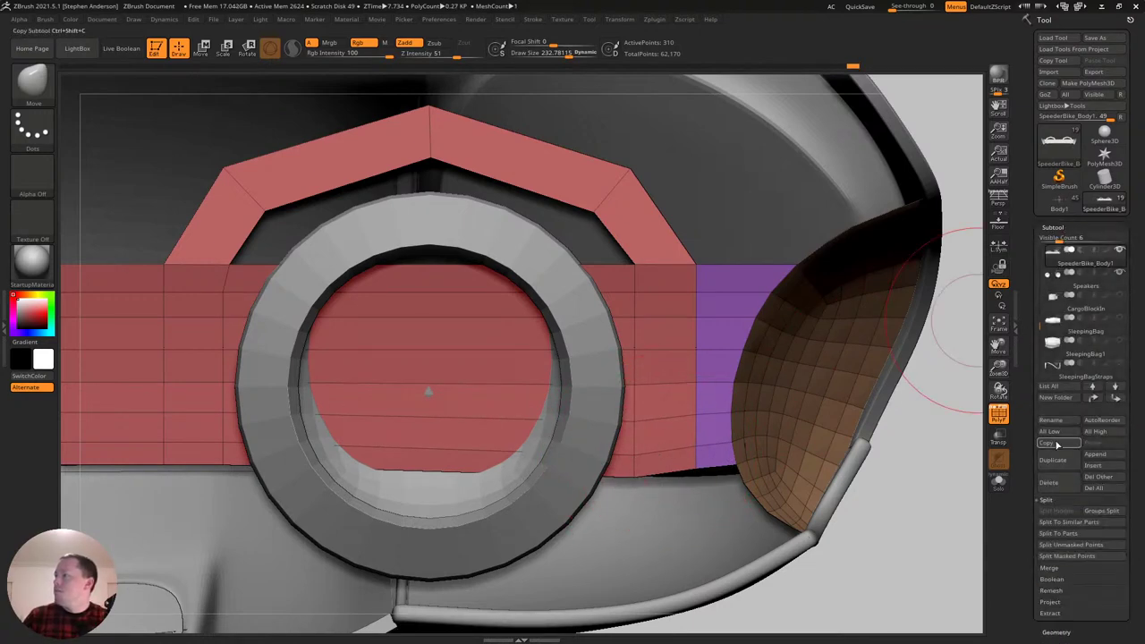
key("b")
key("z")
key("m")
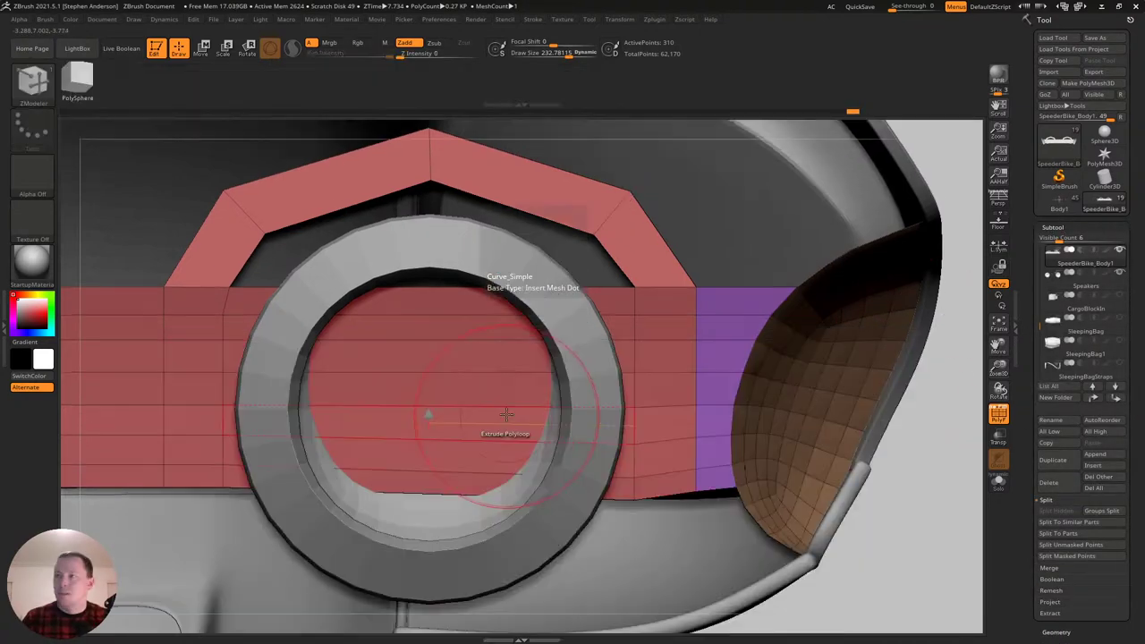
left_click_drag(442, 483, 435, 302)
key("space")
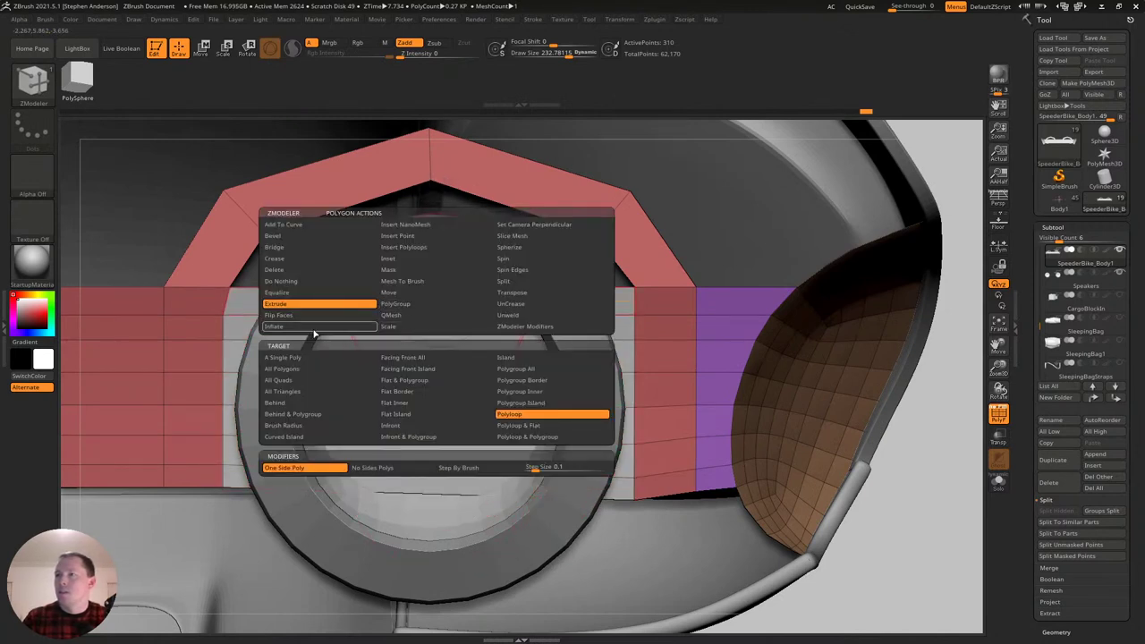
left_click(276, 273)
left_click(436, 417)
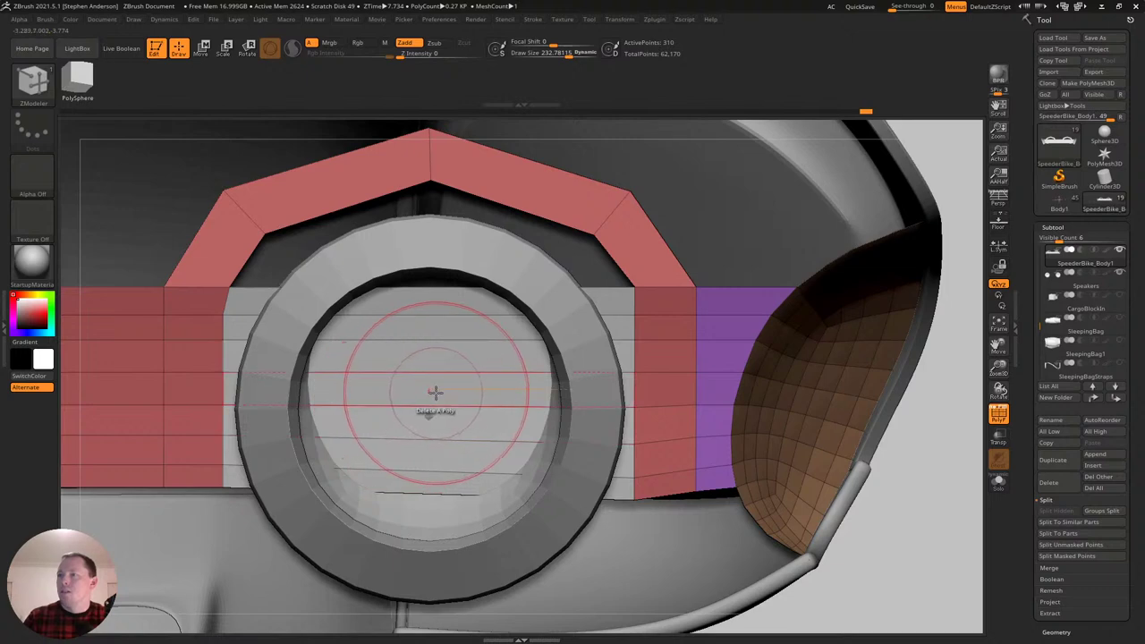
left_click(435, 384)
right_click_drag(430, 456, 639, 385, "ctrl")
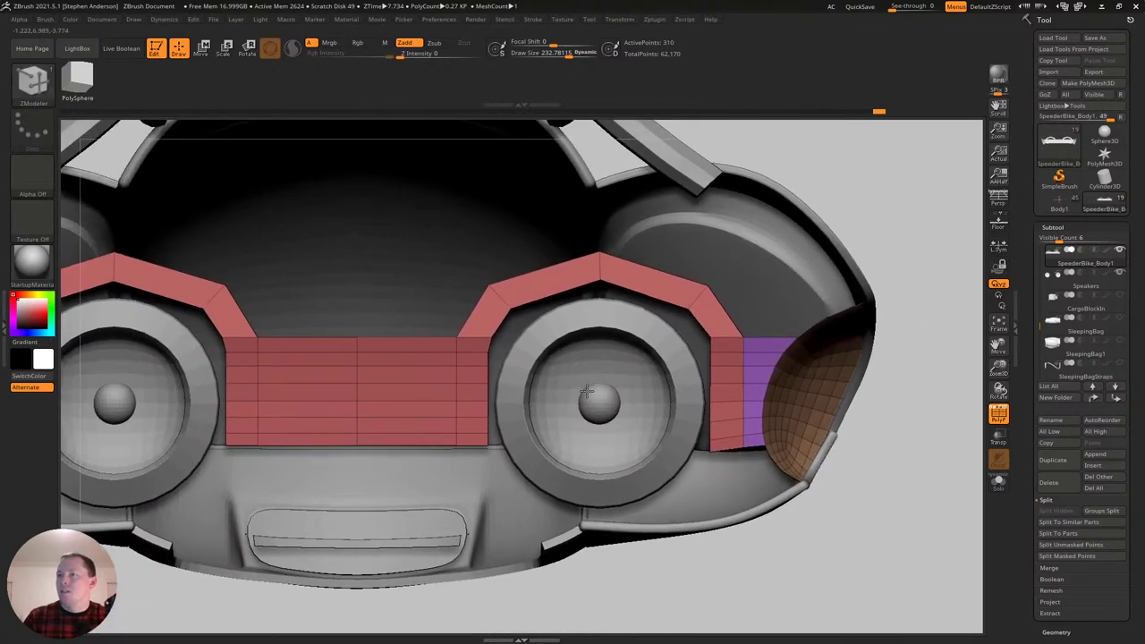
Push the center panel's side edge away from the speaker ring with the Move brush, reducing its draw size to about 163.
right_click_drag(567, 391, 555, 546, "ctrl")
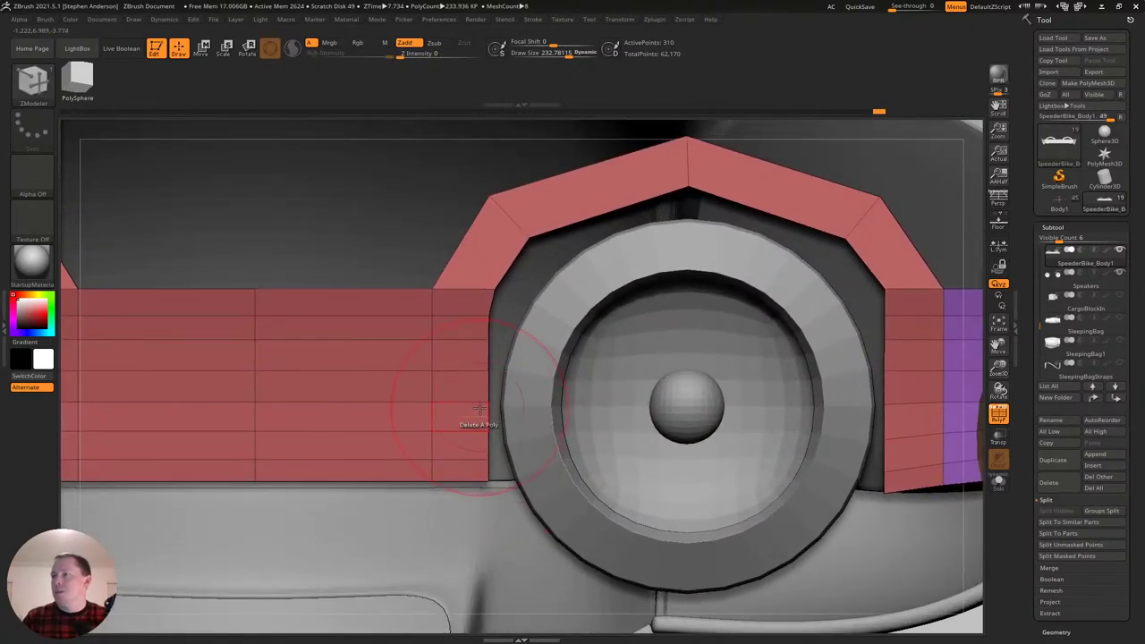
key("b")
key("m")
key("v")
left_click_drag(479, 385, 470, 385)
key("s")
left_click_drag(486, 314, 482, 315)
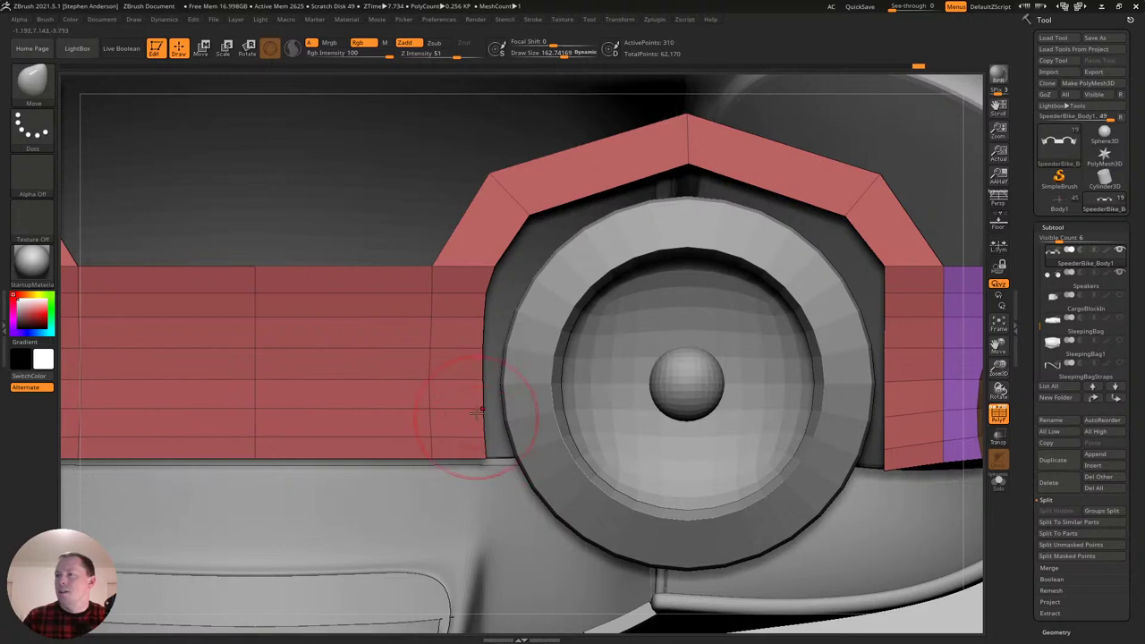
Merge the Speakers subtool into SpeederBike_Body1.
right_click_drag(503, 362, 404, 394, "alt")
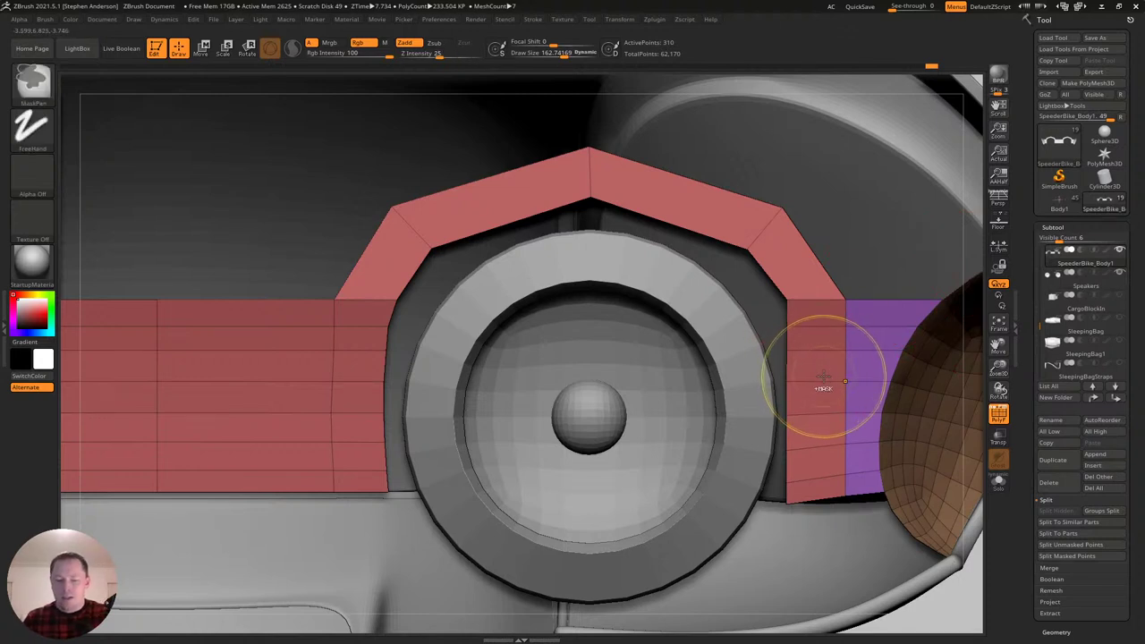
key("ctrl+g")
left_click(796, 404)
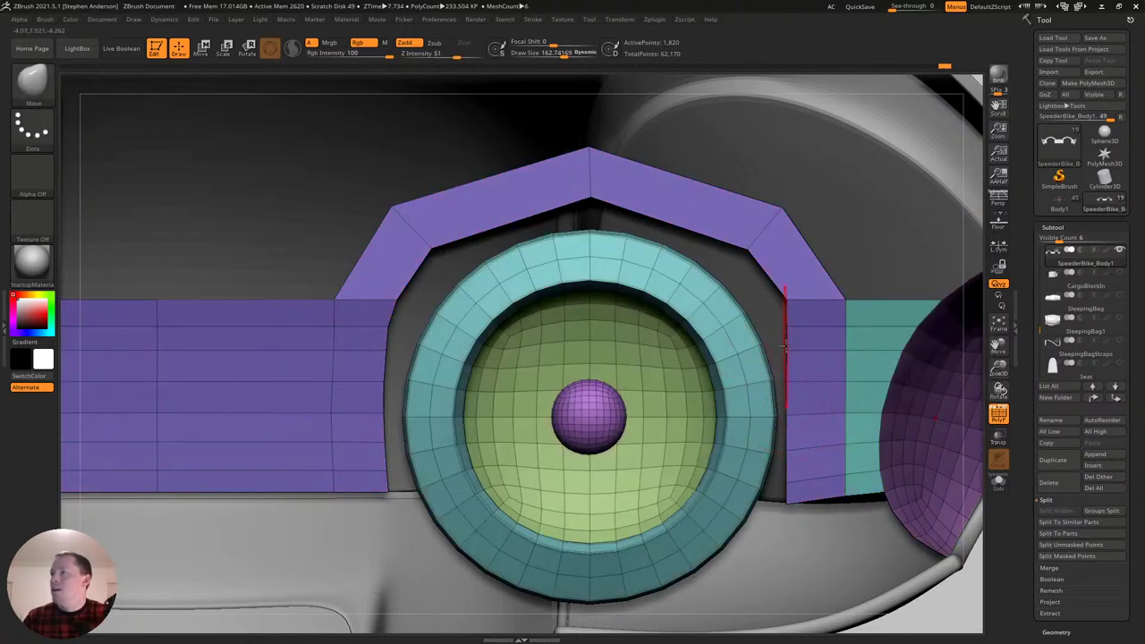
Switch to the ZModeler brush, set its point action to Stitch, and reduce the draw size to about 16.
mouse_move(377, 276)
right_mouse_down("ctrl")
mouse_move(373, 416)
mouse_move(378, 331)
mouse_move(468, 340)
mouse_move(466, 327)
mouse_move(580, 294)
mouse_move(547, 349)
mouse_move(510, 230)
mouse_move(533, 208)
right_mouse_up("ctrl")
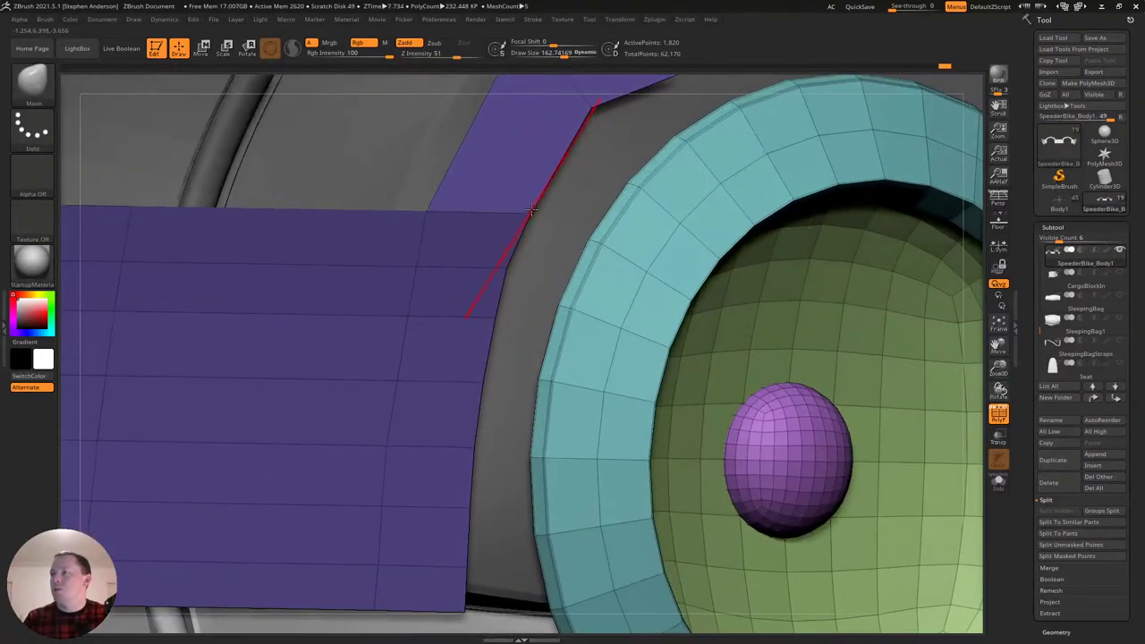
key("s")
left_click_drag(524, 212, 514, 212)
key("b")
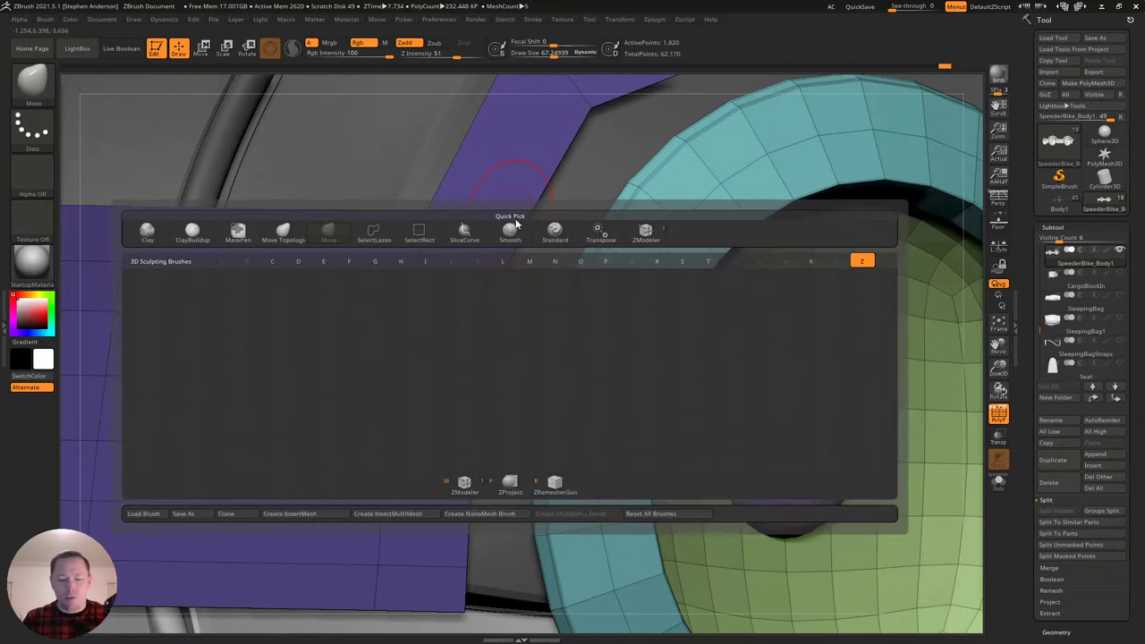
key("z")
key("m")
key("space")
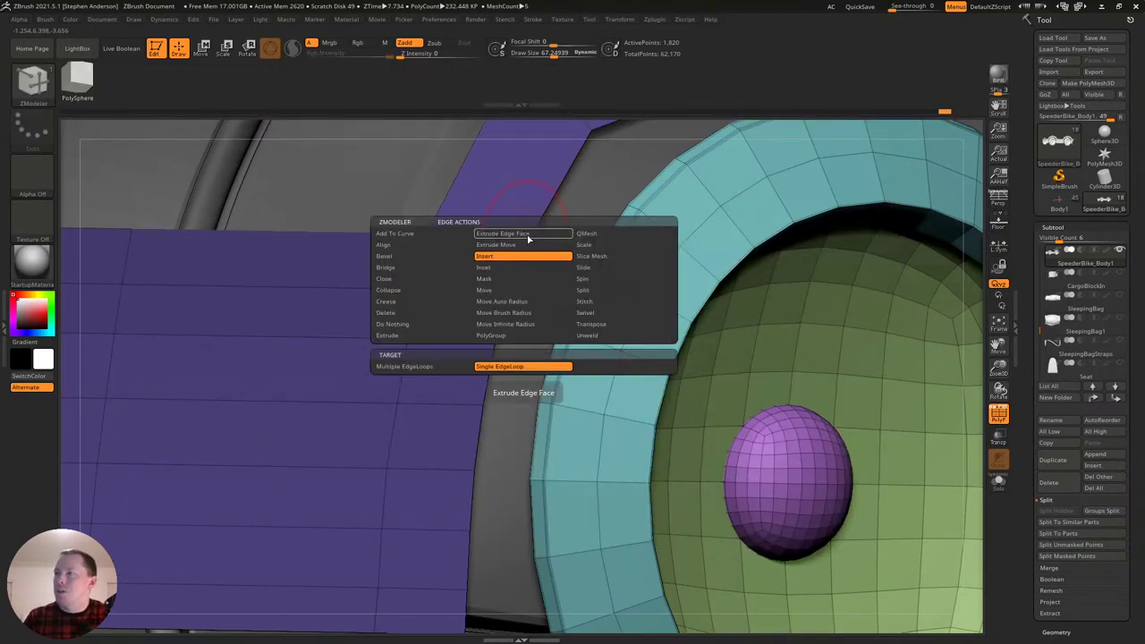
key("space")
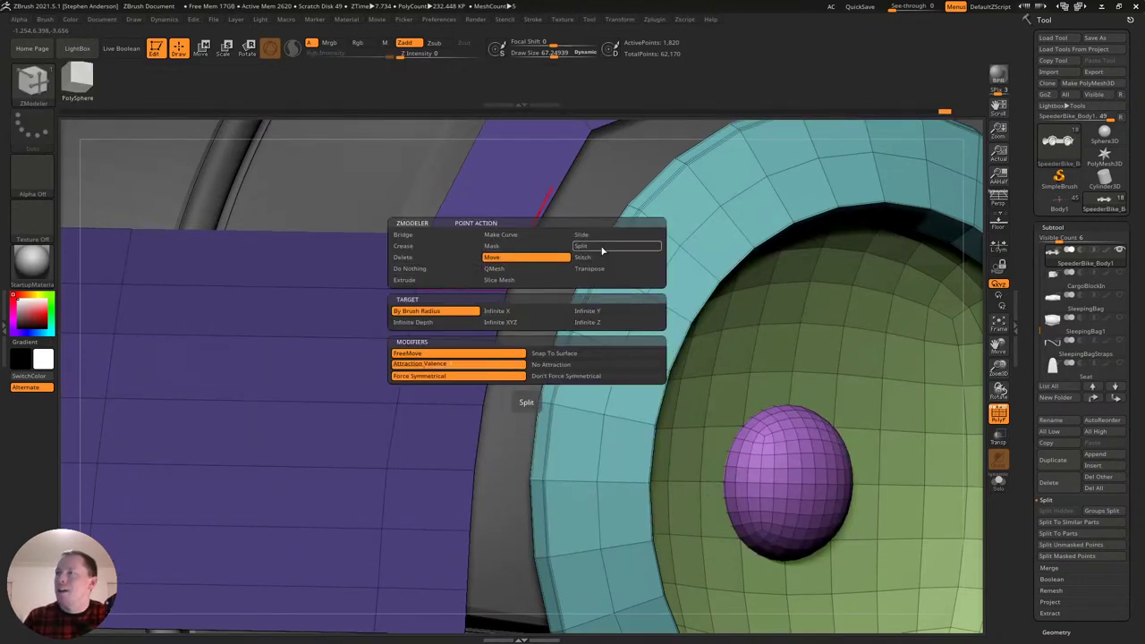
left_click(593, 257)
right_click_drag(540, 244, 542, 268, "ctrl")
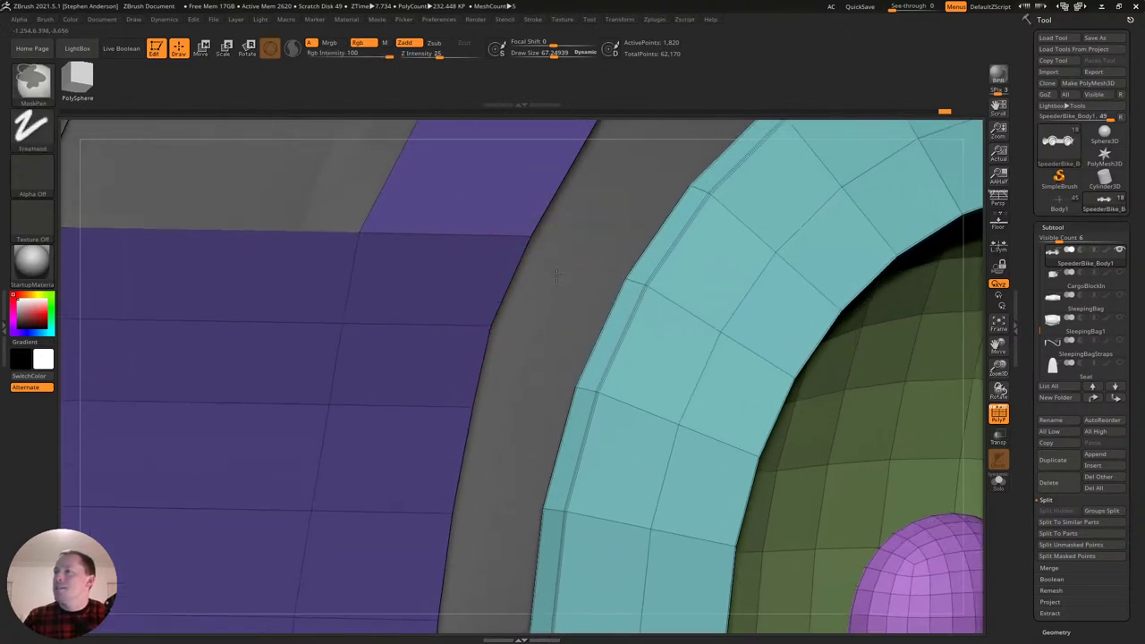
key("s")
left_click_drag(519, 234, 514, 235)
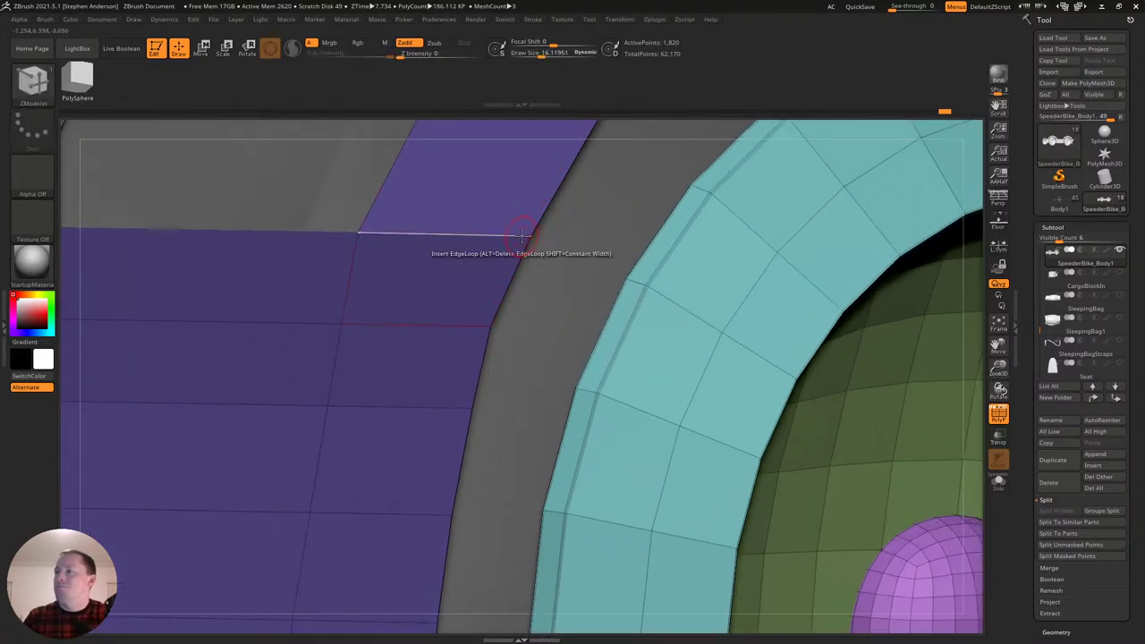
Stitch the center panel's upper corner point and the two side-edge points below it to the speaker ring's outer edge.
left_click(626, 279)
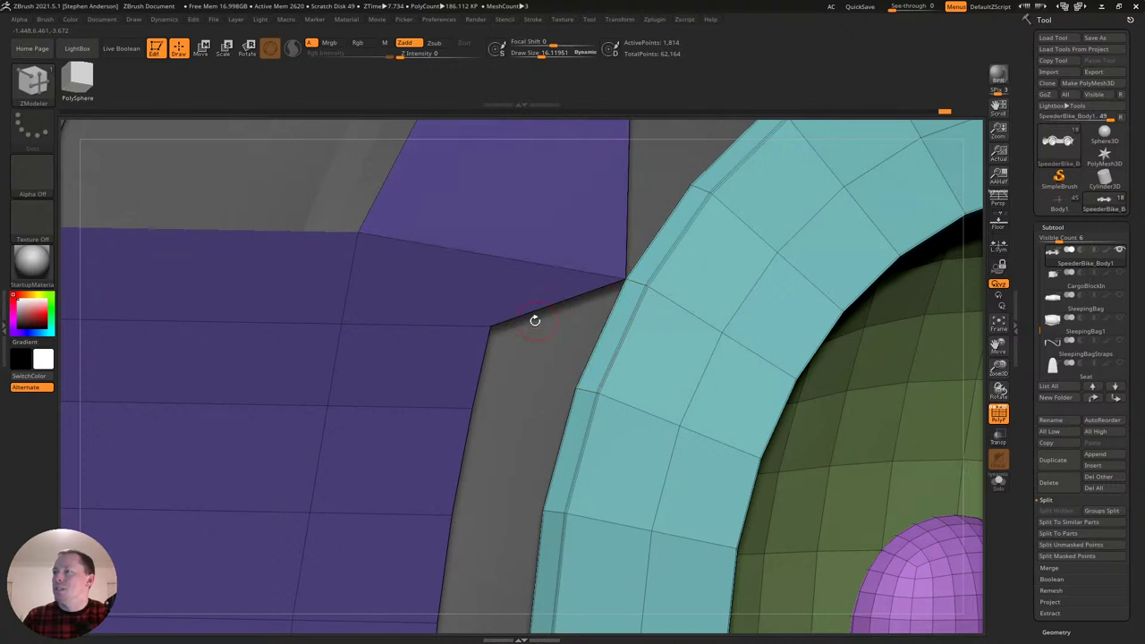
left_click(573, 387)
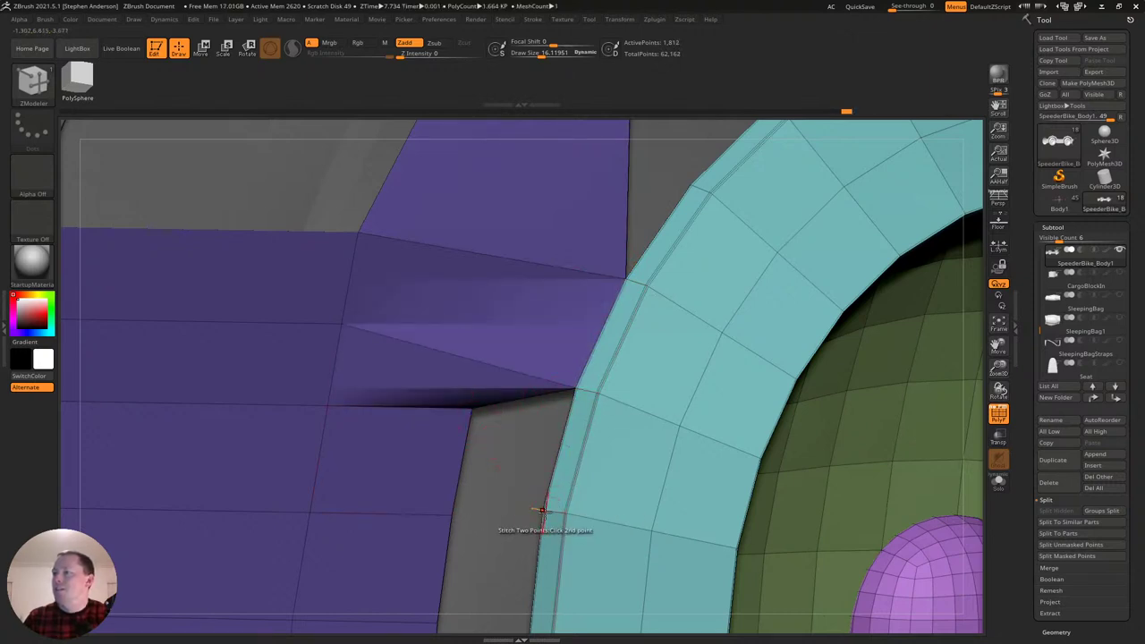
left_click(543, 512)
Stitch the middle points of the center panel's side edge to the facing points on the speaker ring.
right_click_drag(546, 517, 608, 362, "ctrl")
left_click_drag(608, 363, 608, 351)
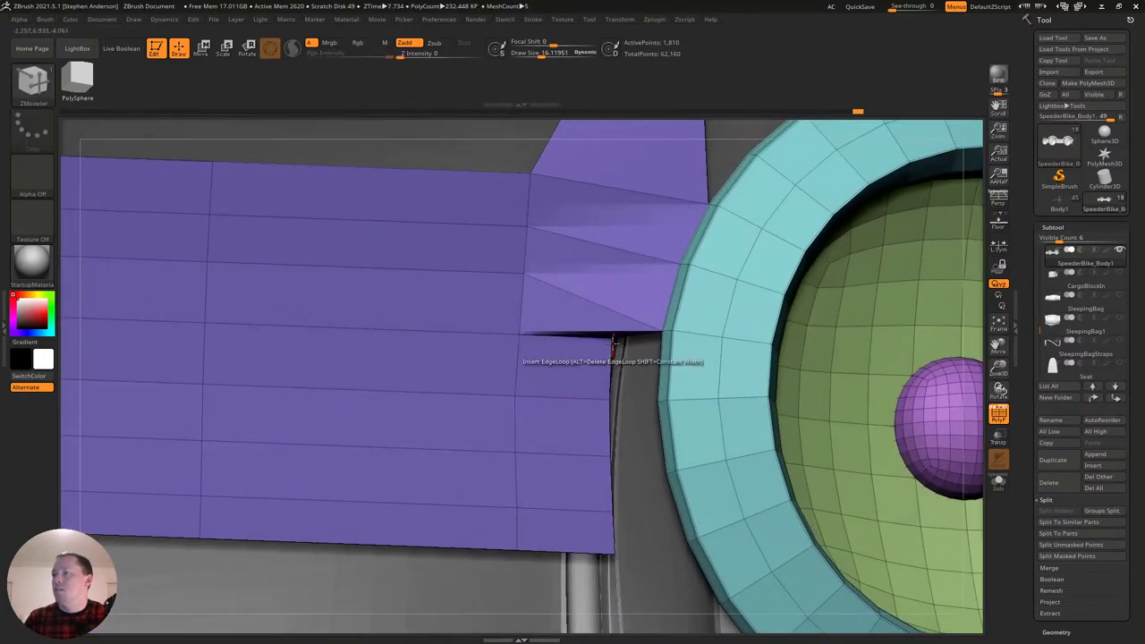
left_click(656, 417)
left_click(660, 400)
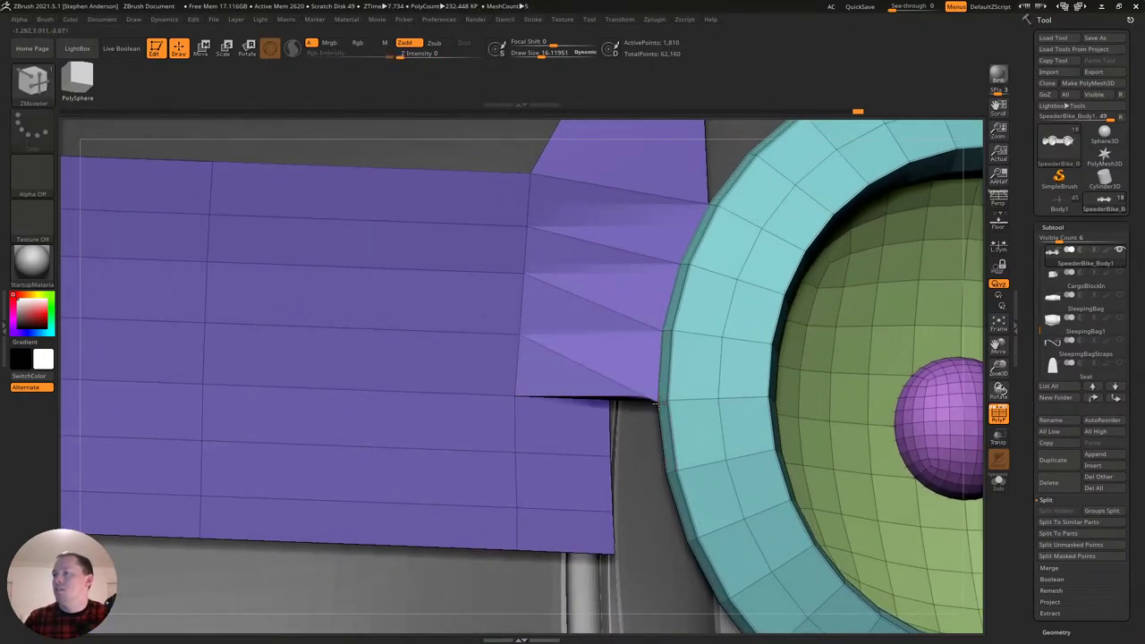
left_click(662, 476)
right_click_drag(661, 474, 708, 364, "ctrl")
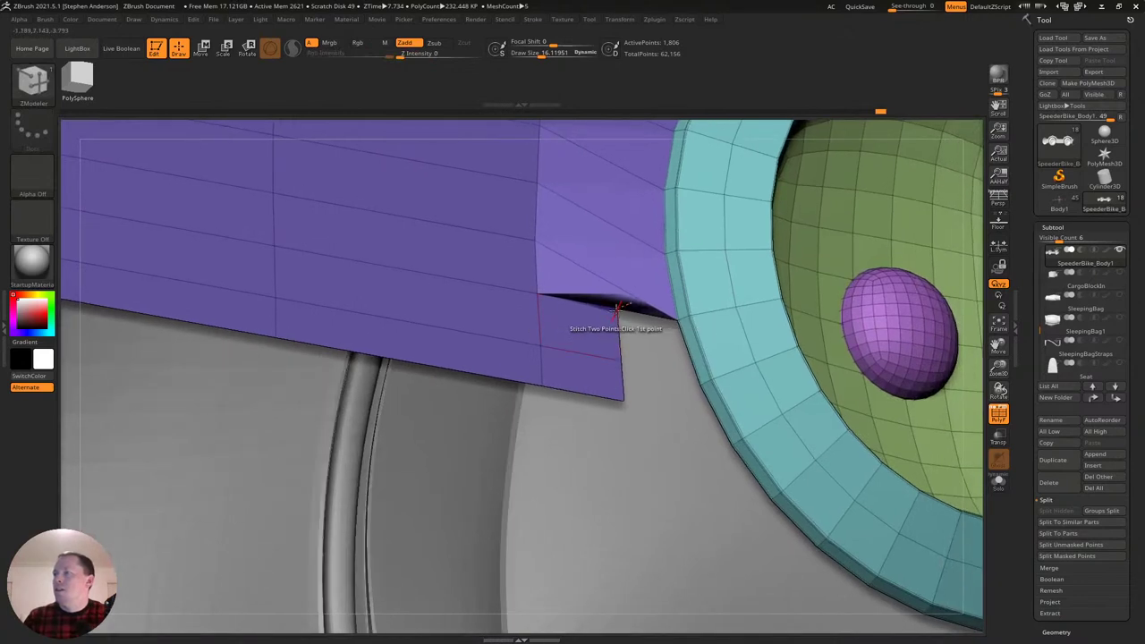
Stitch the remaining lower side-edge points, down to the panel's bottom corner, to successive points on the speaker ring.
left_click(702, 385)
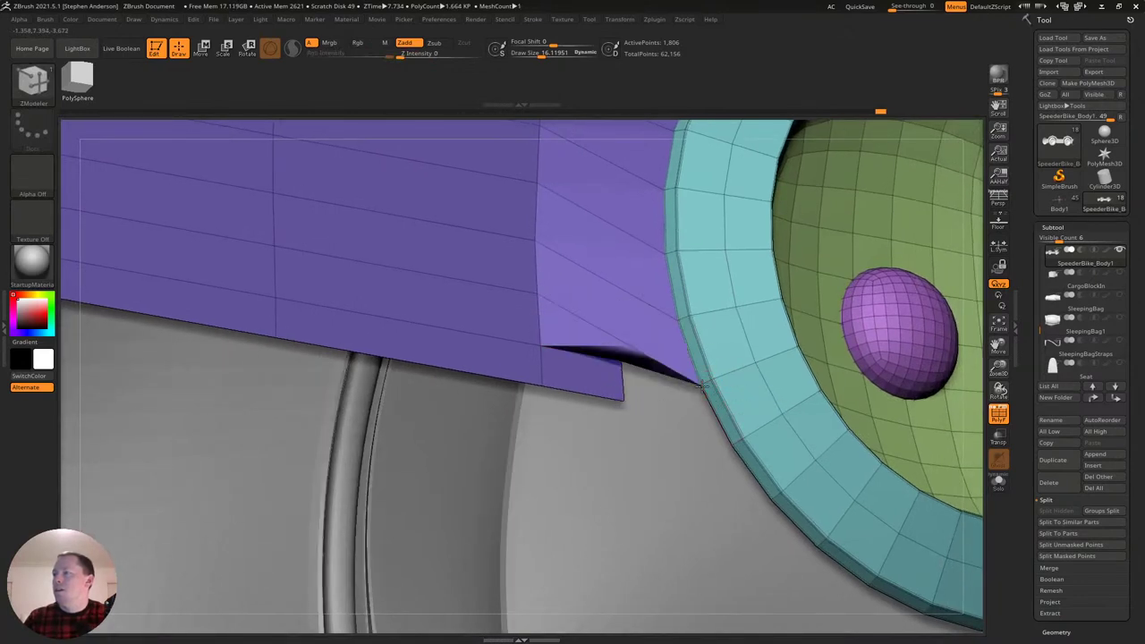
left_click(619, 361)
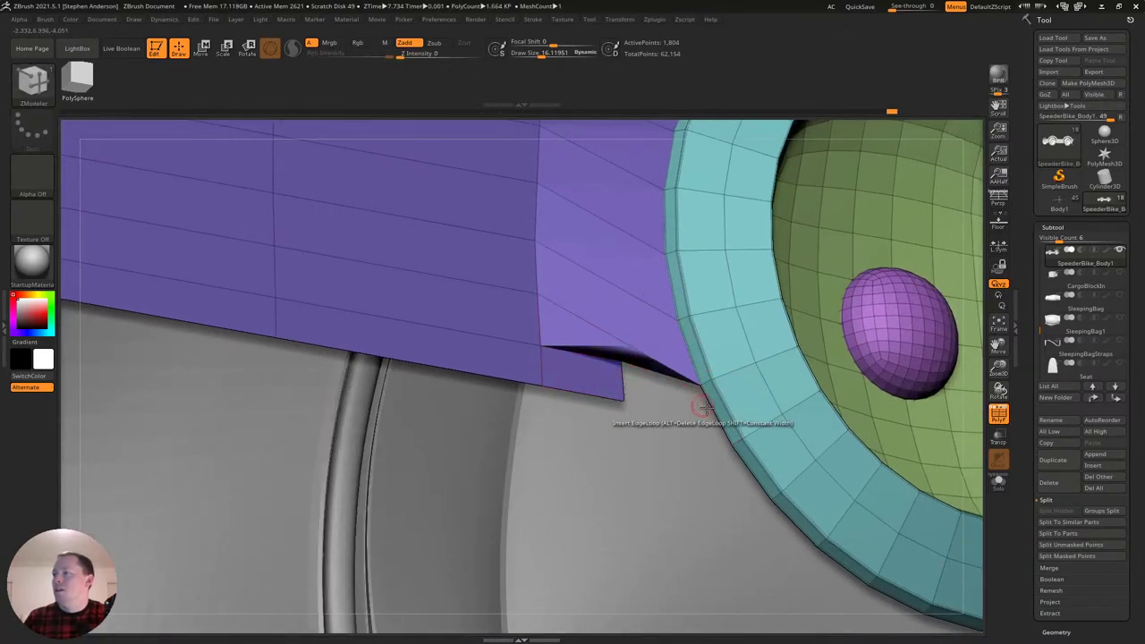
left_click(732, 445)
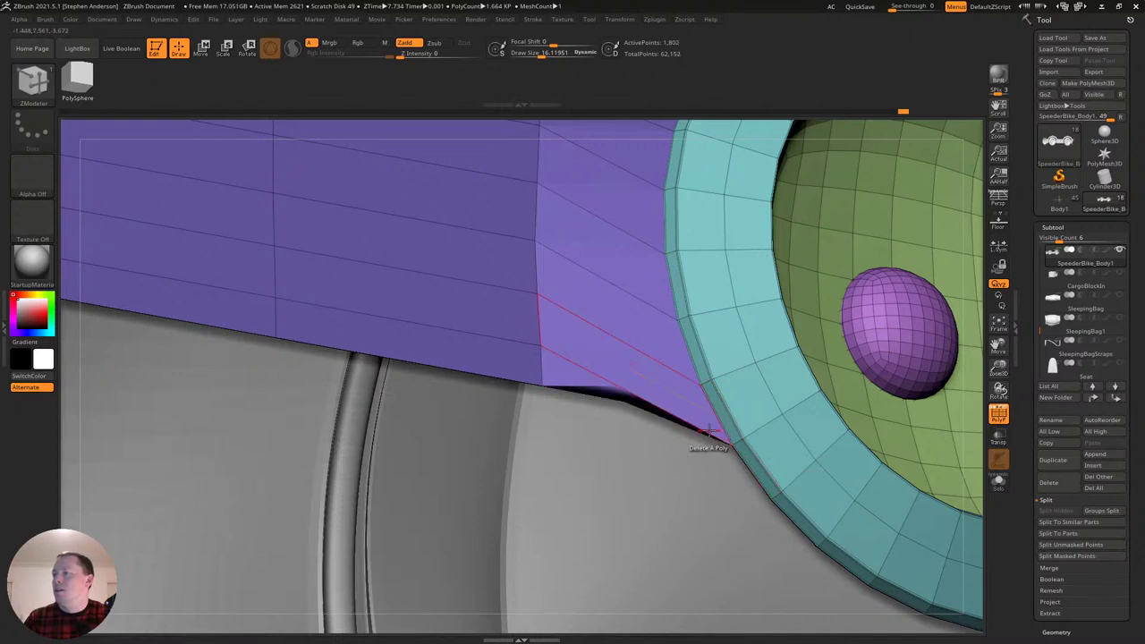
left_click(623, 398)
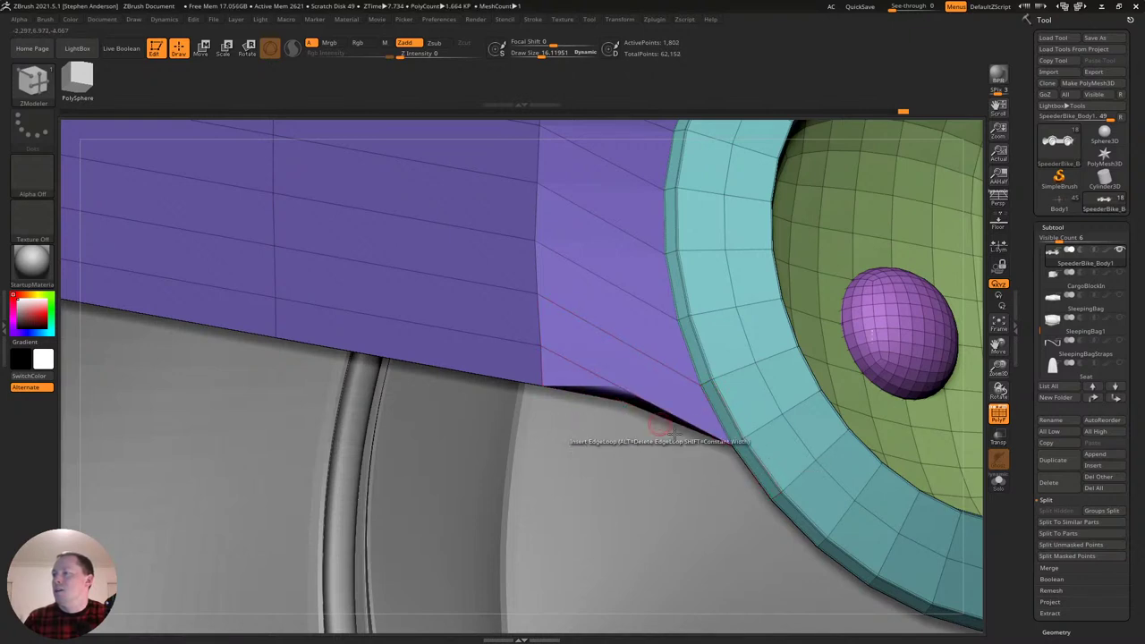
left_click(770, 500)
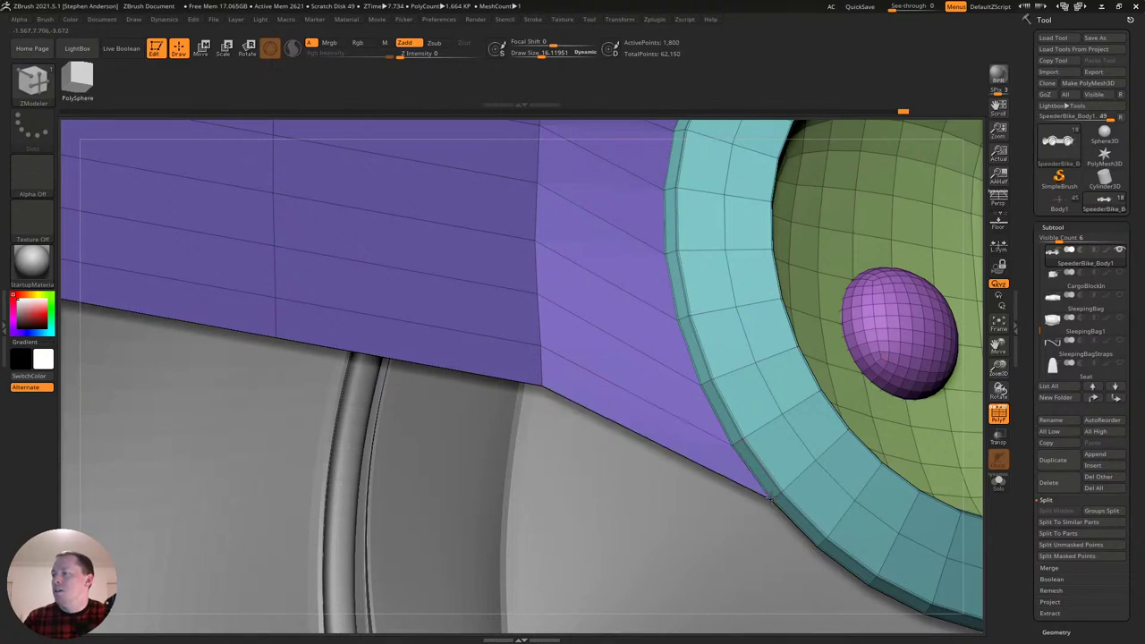
right_click_drag(778, 501, 682, 419, "ctrl")
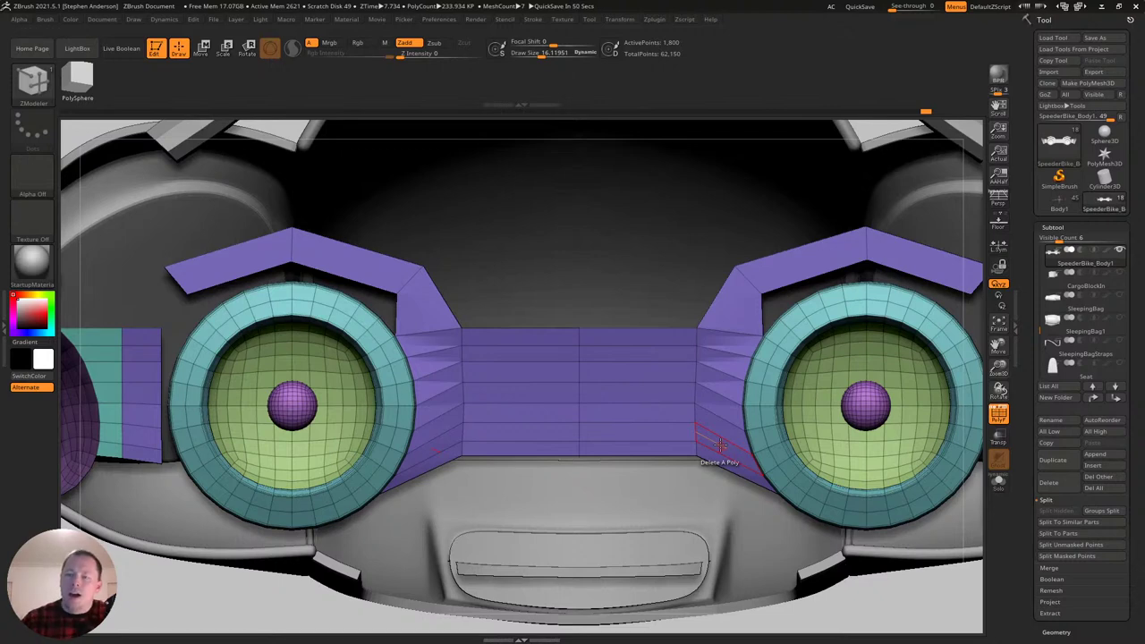
Mask everything except the center panel and stretch it vertically from its upper edge until its lower edge levels with the ring joints.
left_click_drag(595, 630, 533, 593, "alt")
mouse_move(455, 616)
left_mouse_down("ctrl")
mouse_move(593, 287)
mouse_move(649, 248)
left_mouse_up("ctrl")
left_click(649, 248, "ctrl")
key("w")
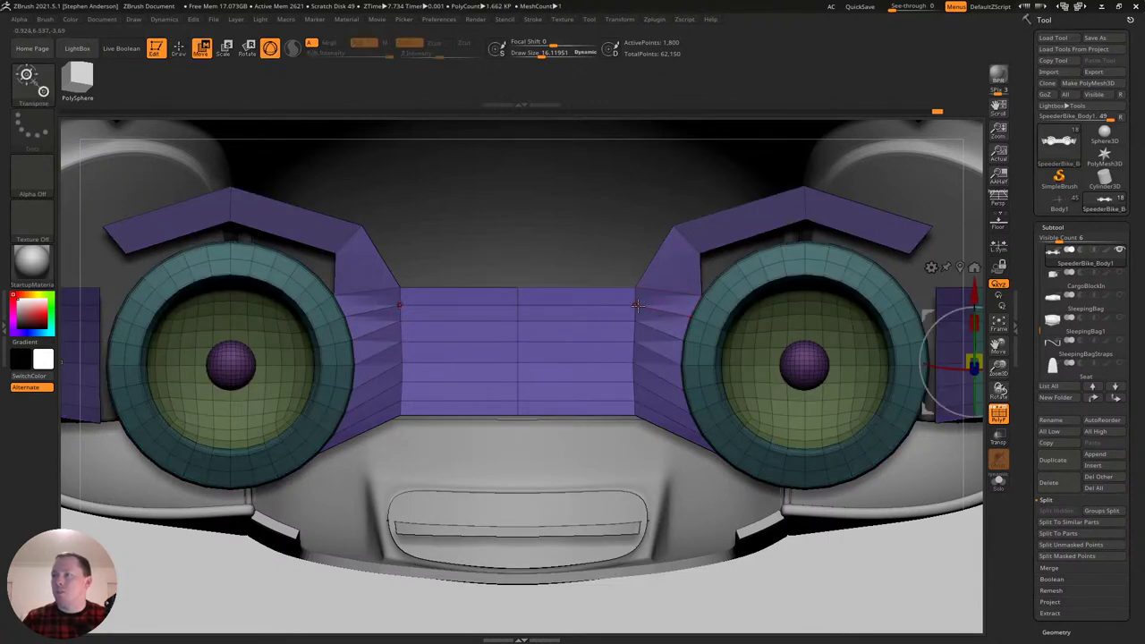
left_click(634, 288)
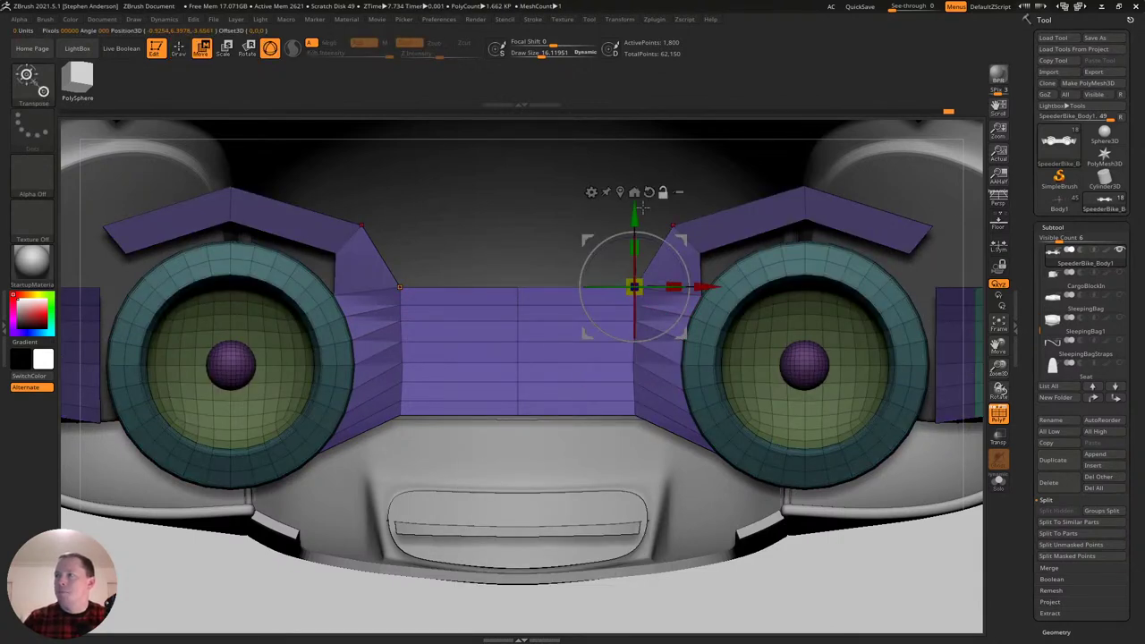
left_click_drag(635, 247, 639, 209)
Place the transform gizmo at the panel's edge beside the speaker ring and reset its orientation.
right_click_drag(518, 359, 528, 262)
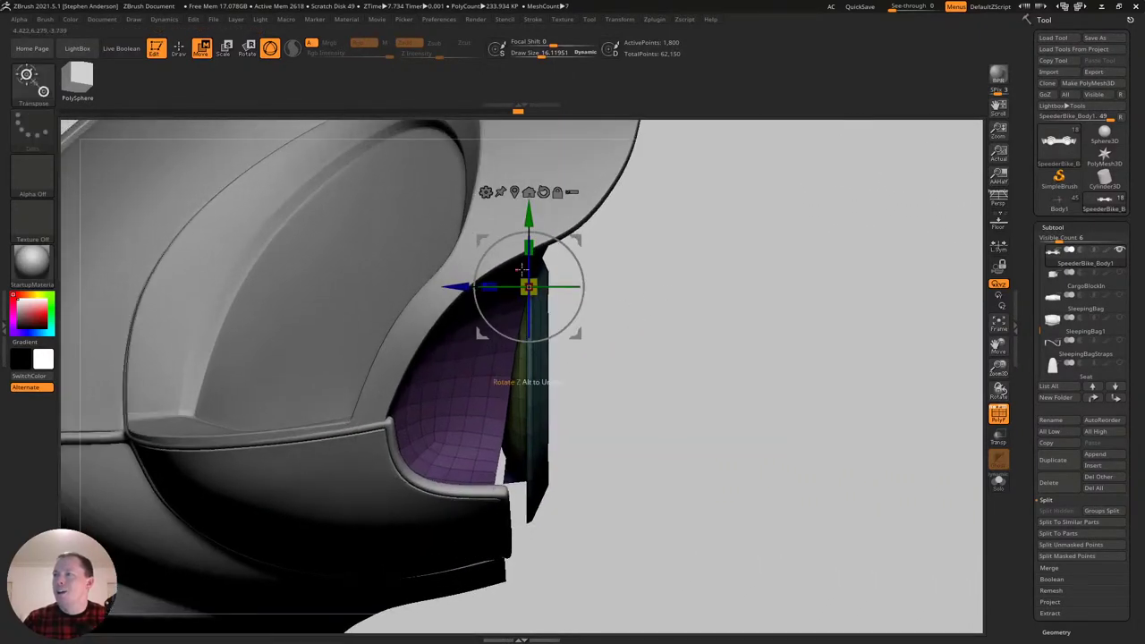
right_click_drag(769, 283, 689, 284)
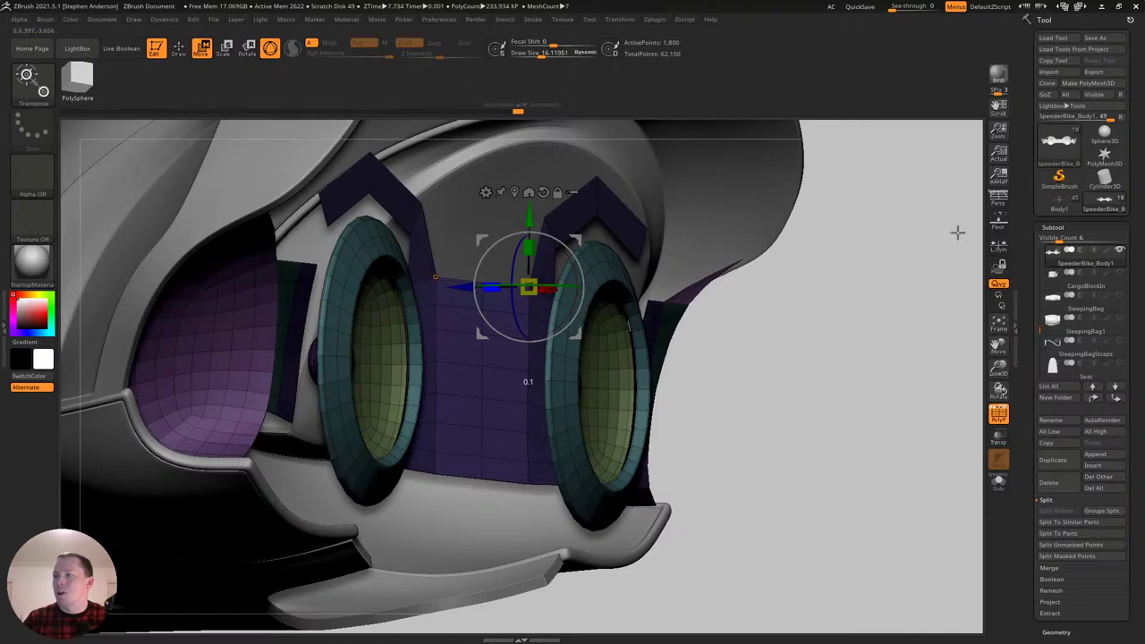
right_click_drag(530, 315, 564, 265)
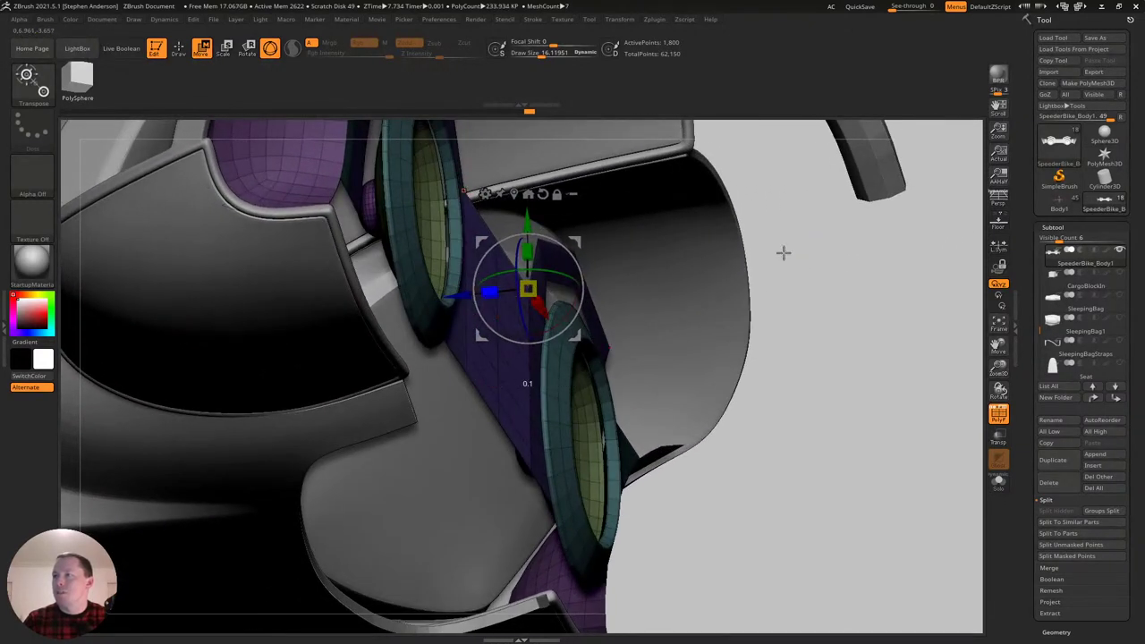
right_click_drag(604, 310, 539, 350)
left_click(534, 350)
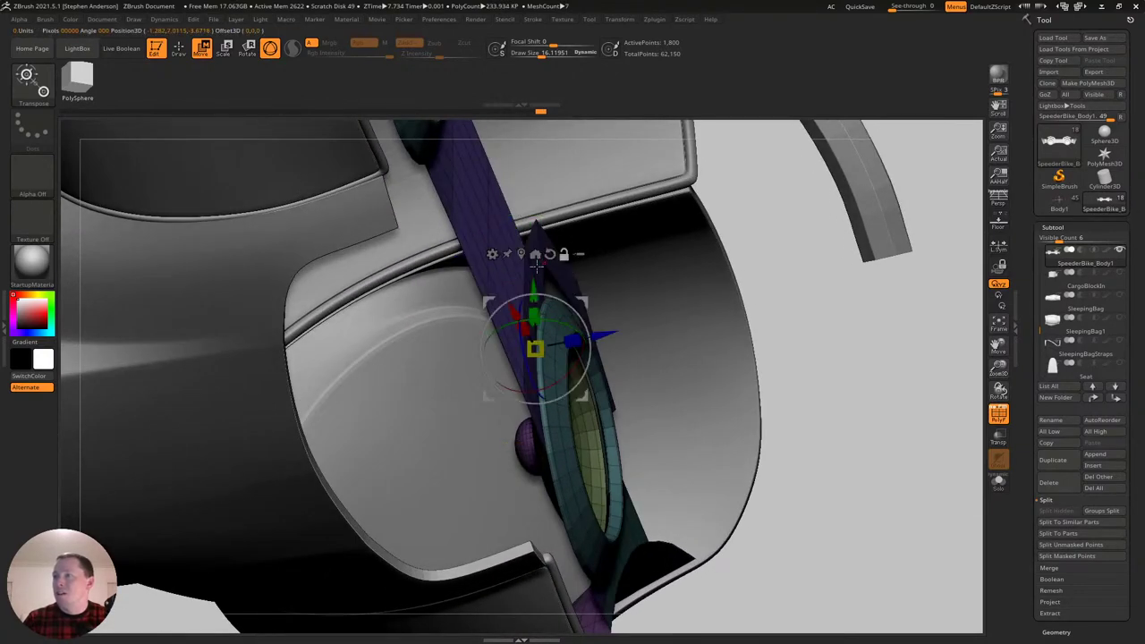
left_click(550, 254)
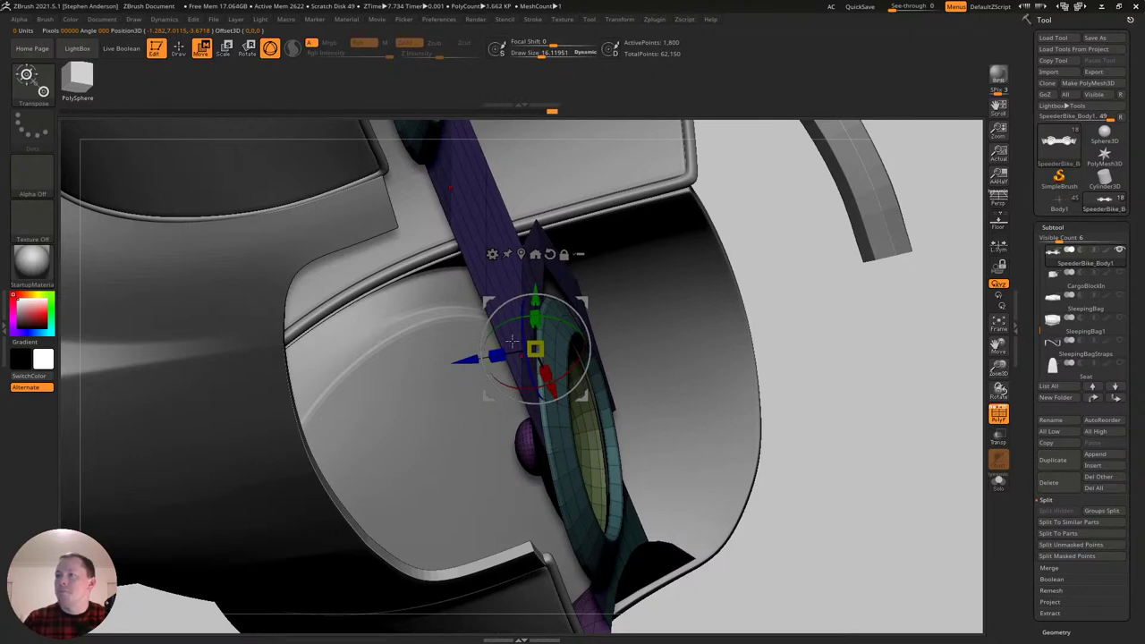
key("q")
Clear the mask and check the joined backing and speakers from the front with the polyframe hidden.
right_click_drag(703, 304, 670, 373)
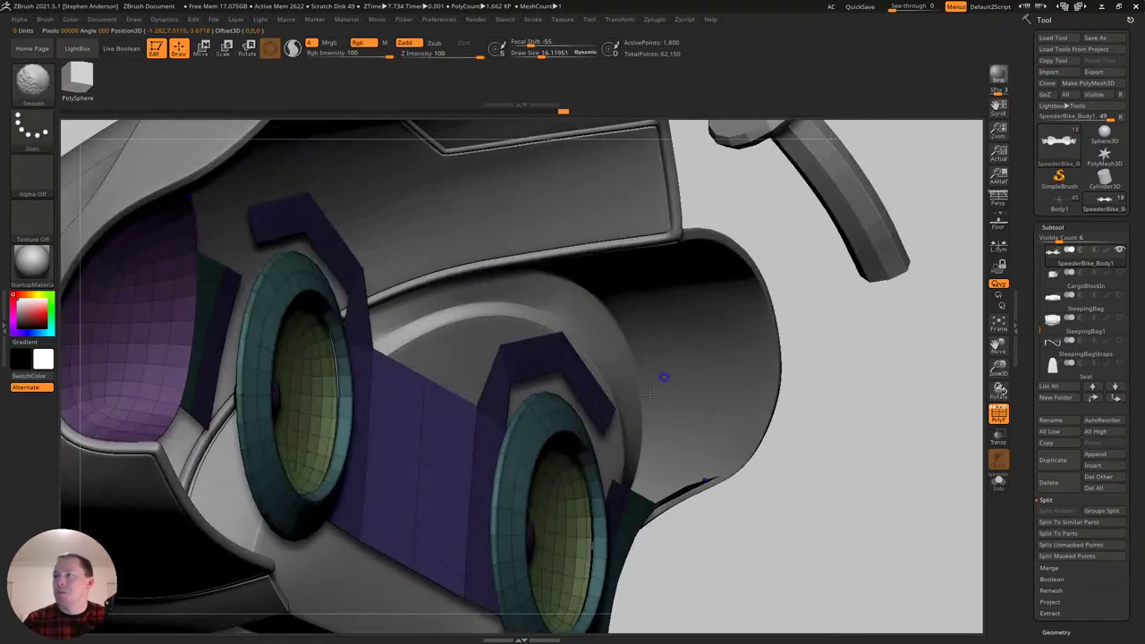
key("shift+f")
right_click_drag(582, 456, 596, 391, "ctrl")
left_click_drag(775, 381, 751, 485, "ctrl")
right_click_drag(750, 489, 607, 395)
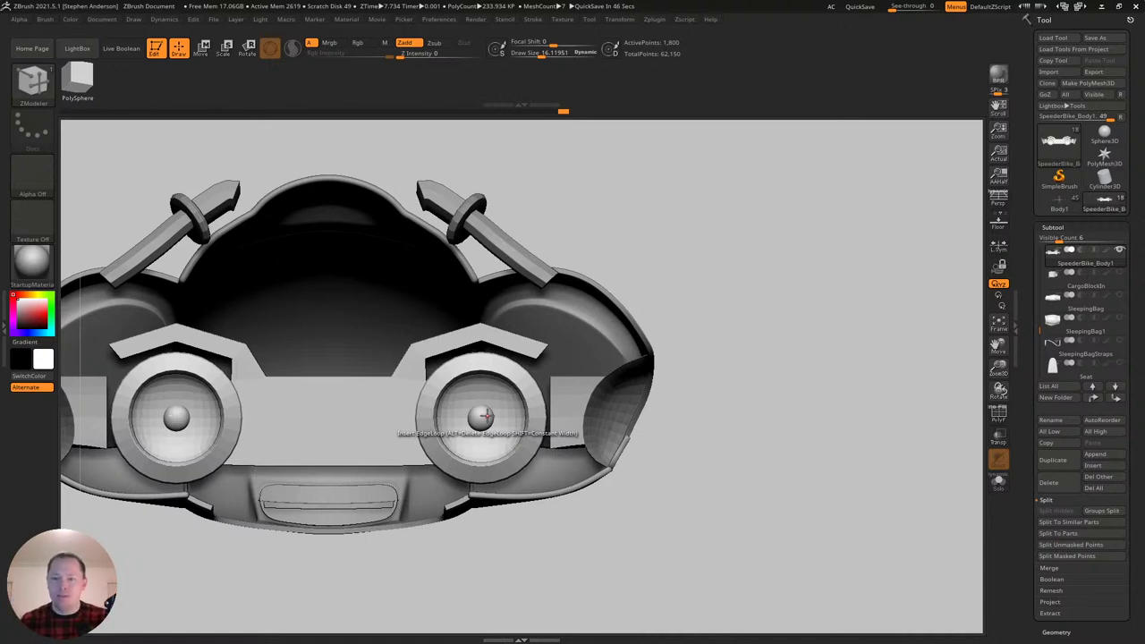
mouse_move(442, 395)
right_mouse_down()
mouse_move(402, 382)
mouse_move(439, 422)
mouse_move(465, 424)
mouse_move(448, 407)
right_mouse_up()
key("shift+f")
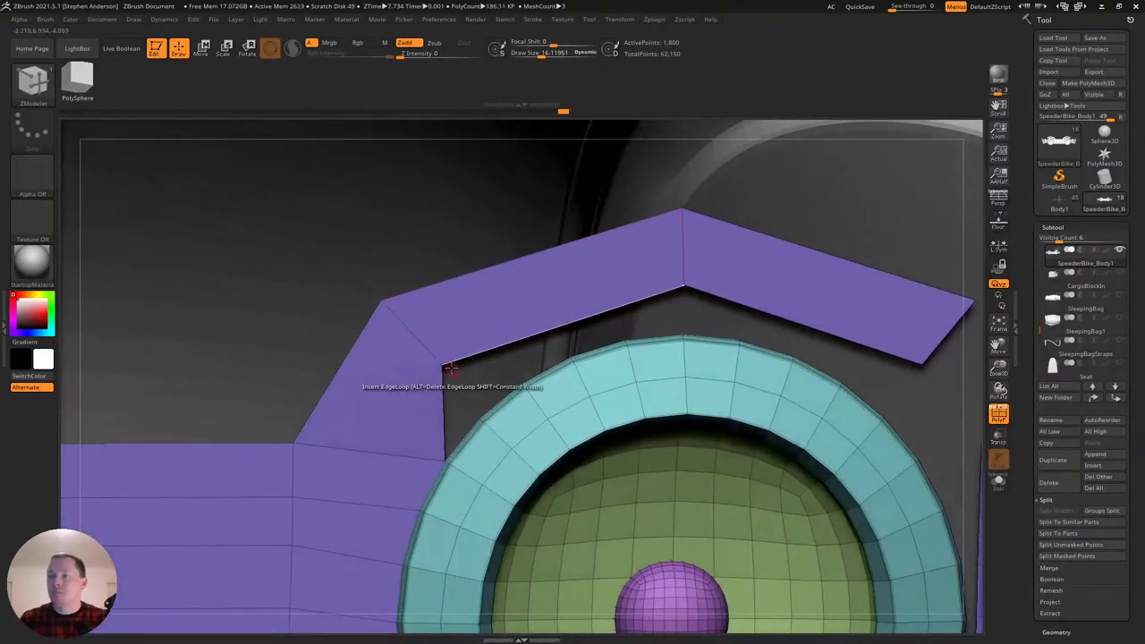
Stitch the arch's inner bend point to the speaker ring and insert three edge loops across the adjoining arch segment.
left_click(442, 364)
left_click(468, 414)
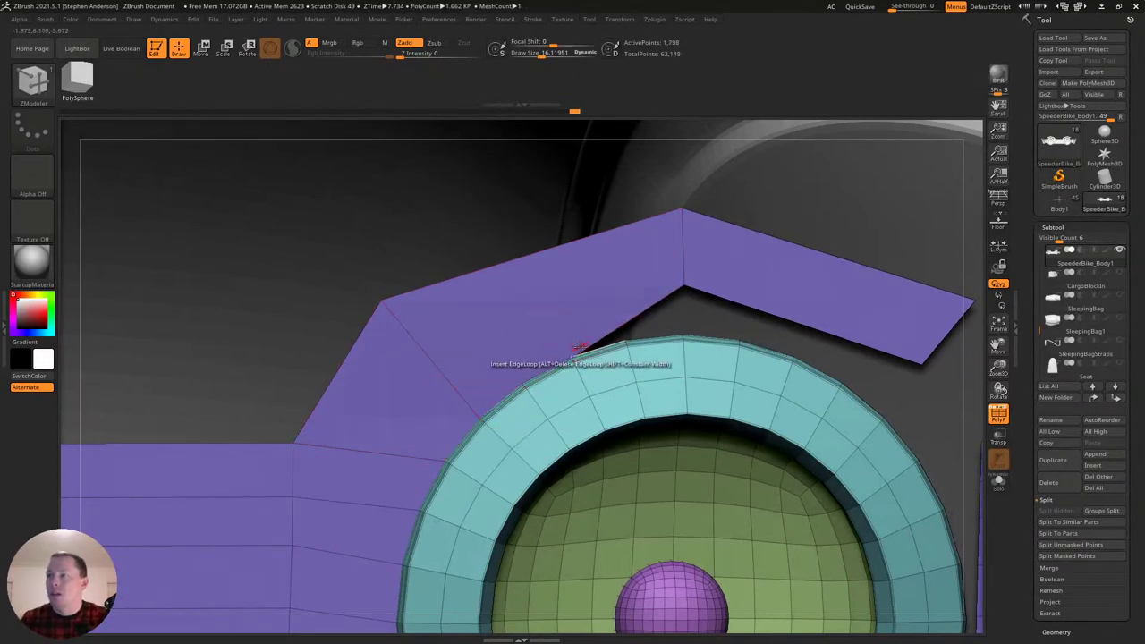
key("space")
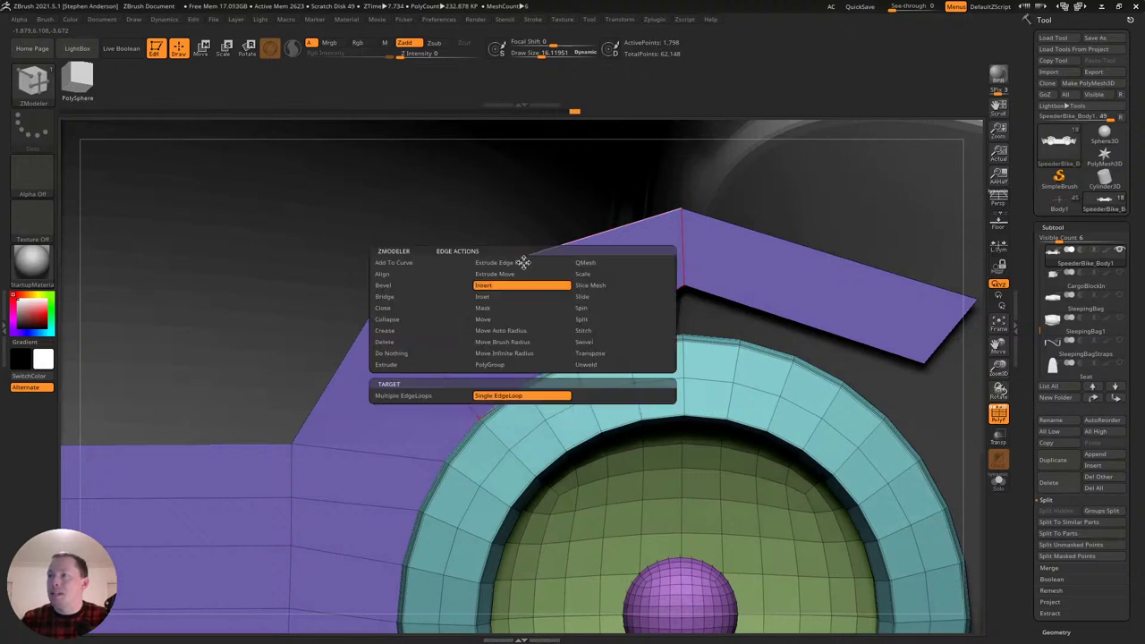
left_click(529, 284)
left_click(535, 255)
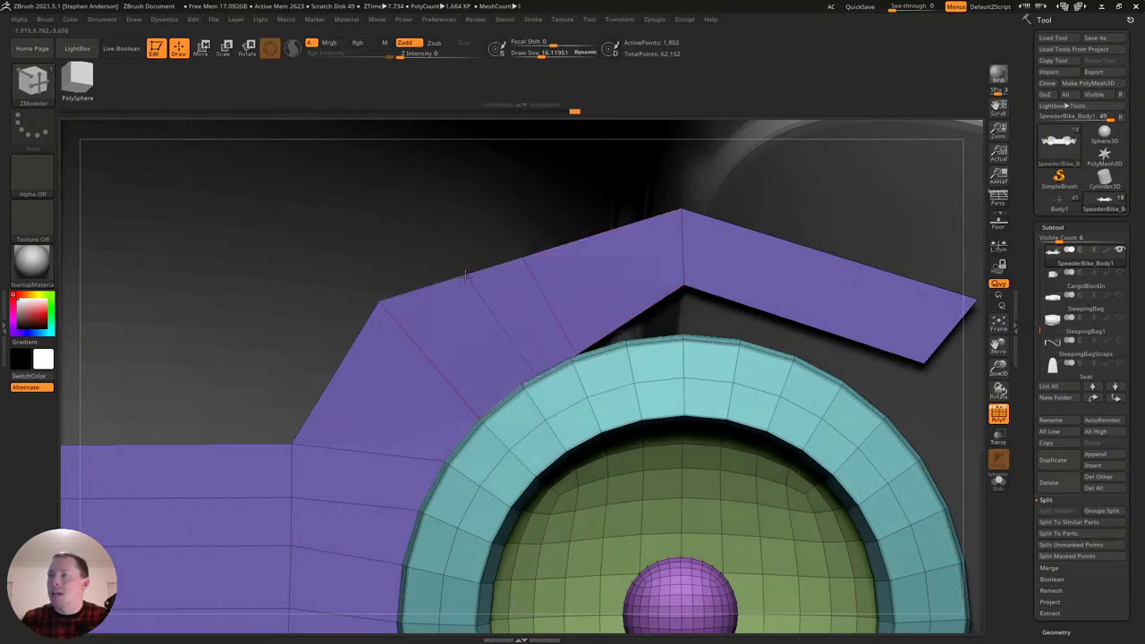
left_click(600, 233)
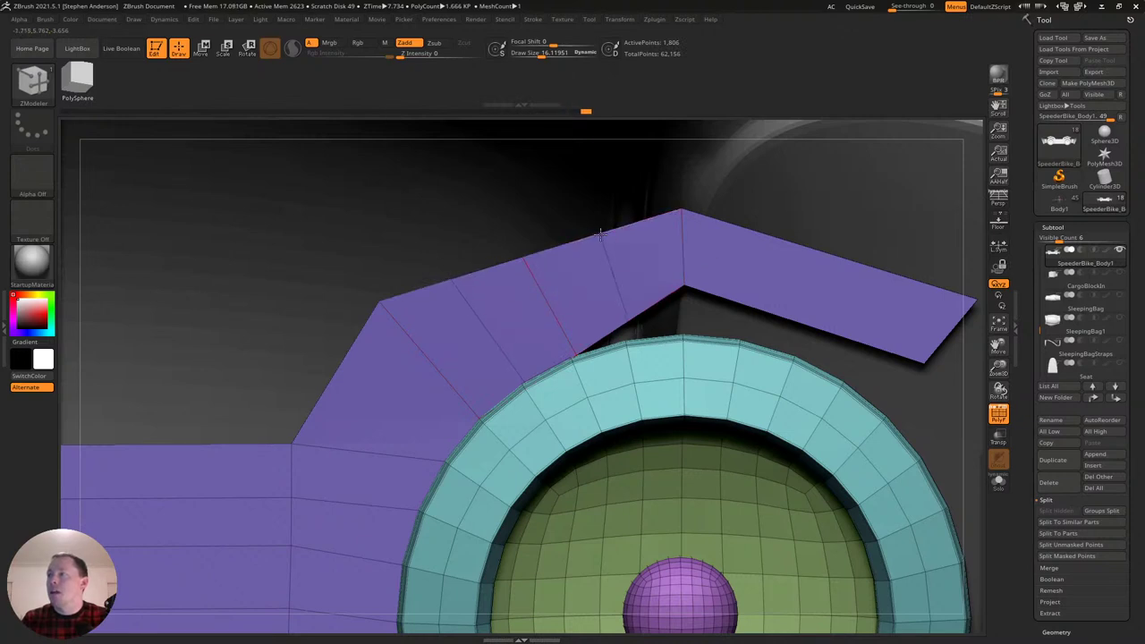
Isolate the backing and move the arch's outer bend and inner edge points with ZModeler's Move point action to round the curve.
key("space")
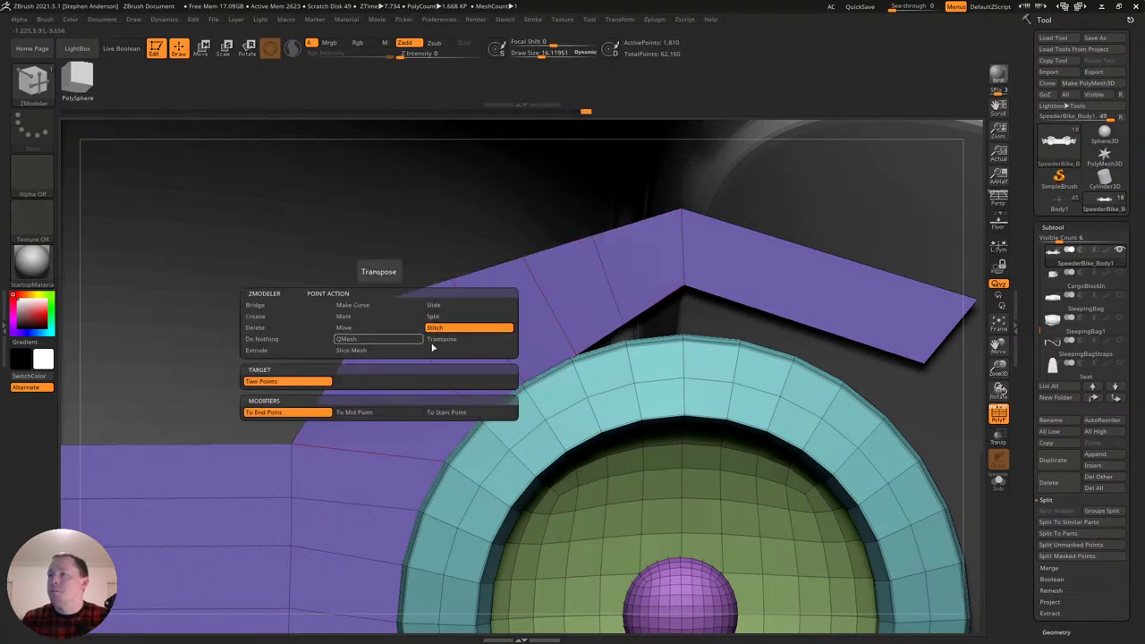
left_click(377, 351)
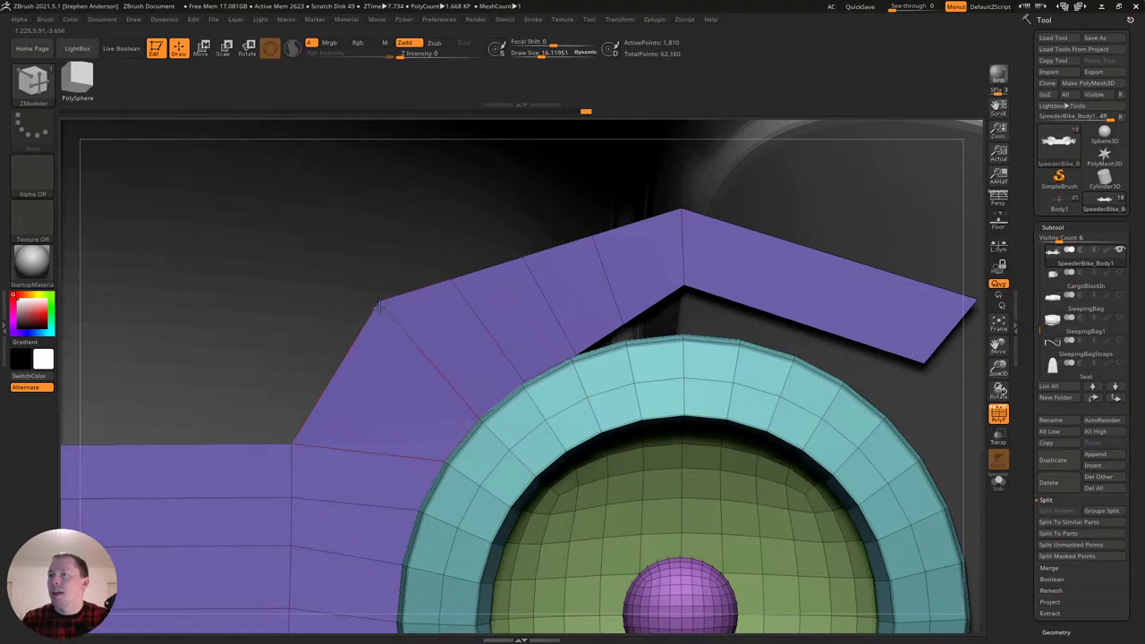
right_click_drag(519, 358, 555, 474, "ctrl")
right_click_drag(529, 388, 561, 327)
left_click(622, 333, "ctrl+shift")
left_click_drag(537, 377, 608, 333)
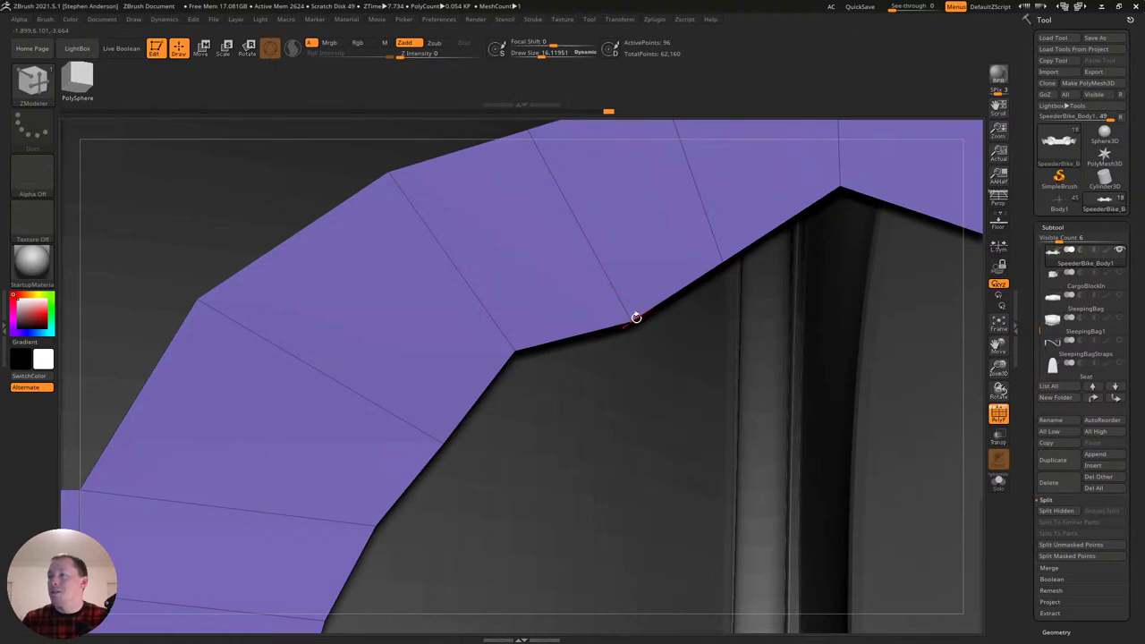
left_click_drag(632, 320, 606, 279)
right_click_drag(709, 309, 907, 414, "ctrl")
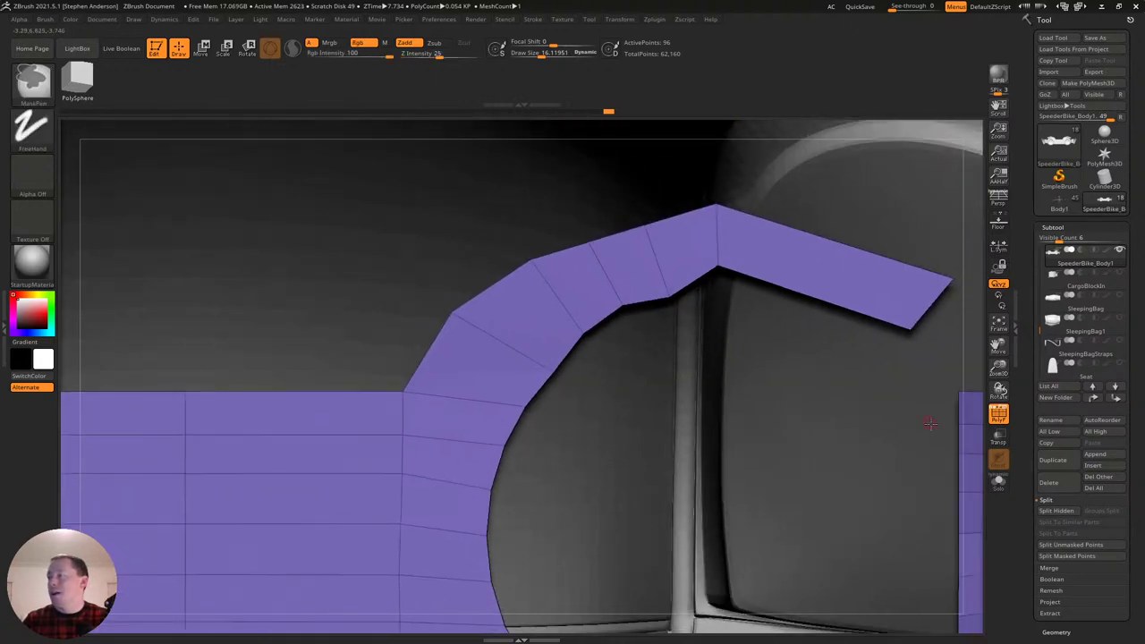
Show the backing together with the speakers and set ZModeler's point action to Stitch with the Two Points target and To End Point modifier.
left_click(1006, 486)
left_click(706, 349, "ctrl+shift")
right_click_drag(599, 302, 637, 384, "ctrl")
key("space")
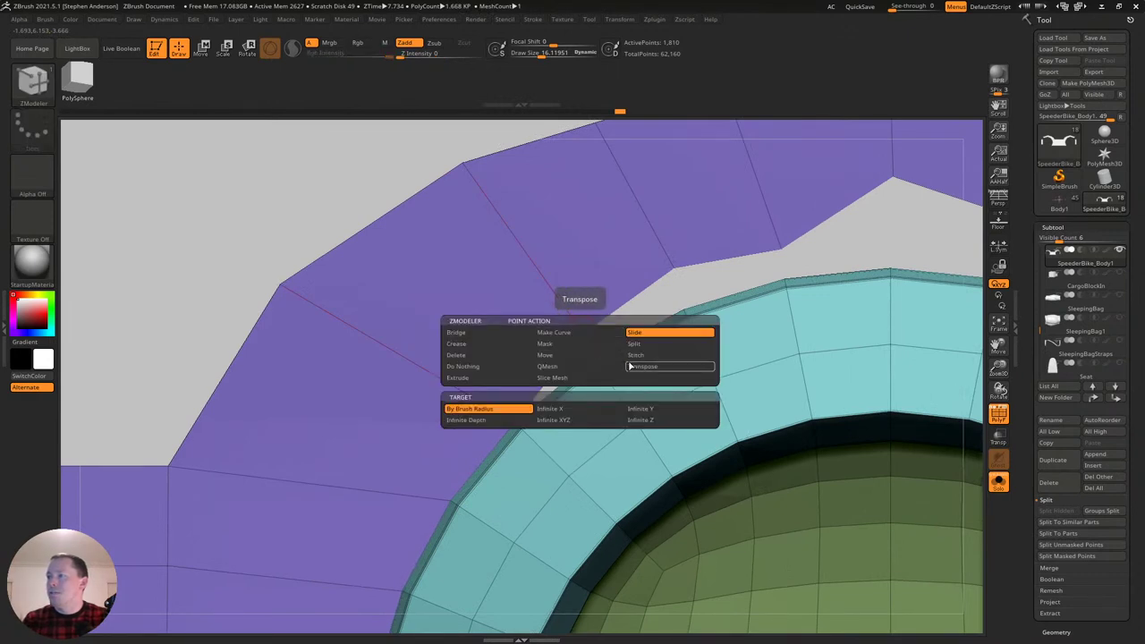
left_click(641, 357)
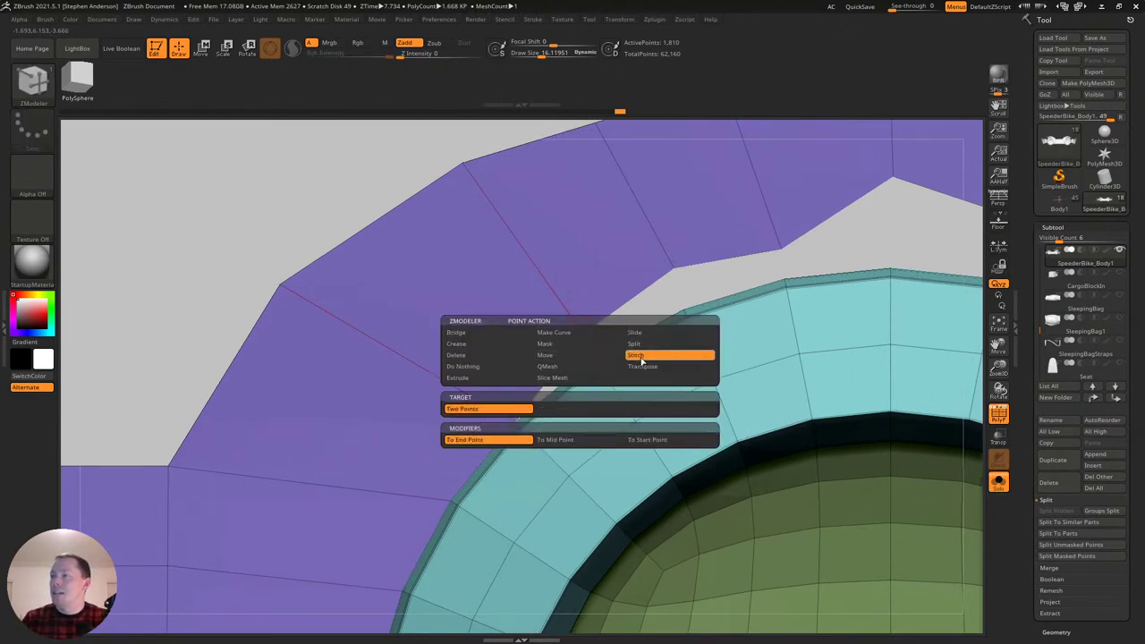
Try to stitch the arch's first free inner point to the nearest speaker ring vertex.
left_click_drag(594, 358, 544, 391)
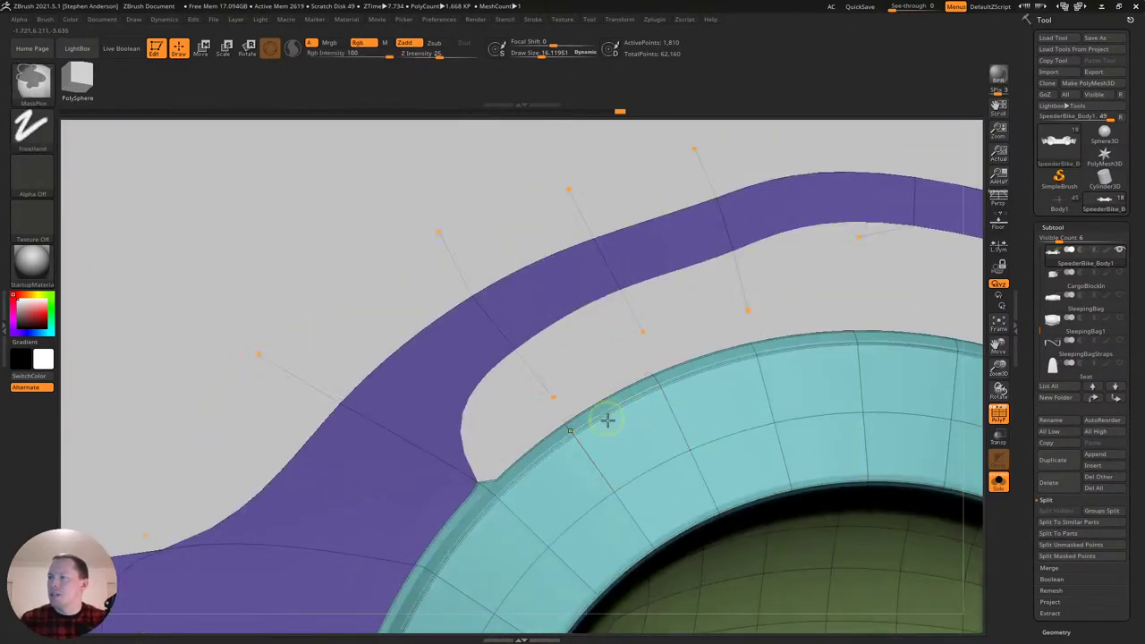
right_click_drag(606, 417, 626, 430, "ctrl")
key("shift+d")
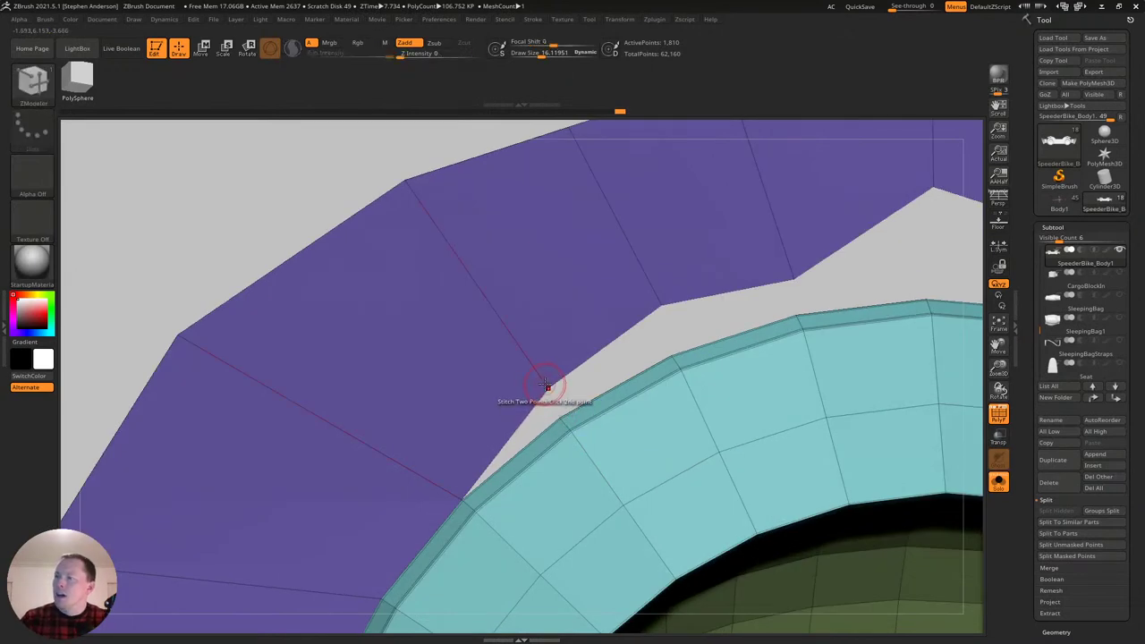
left_click(559, 411)
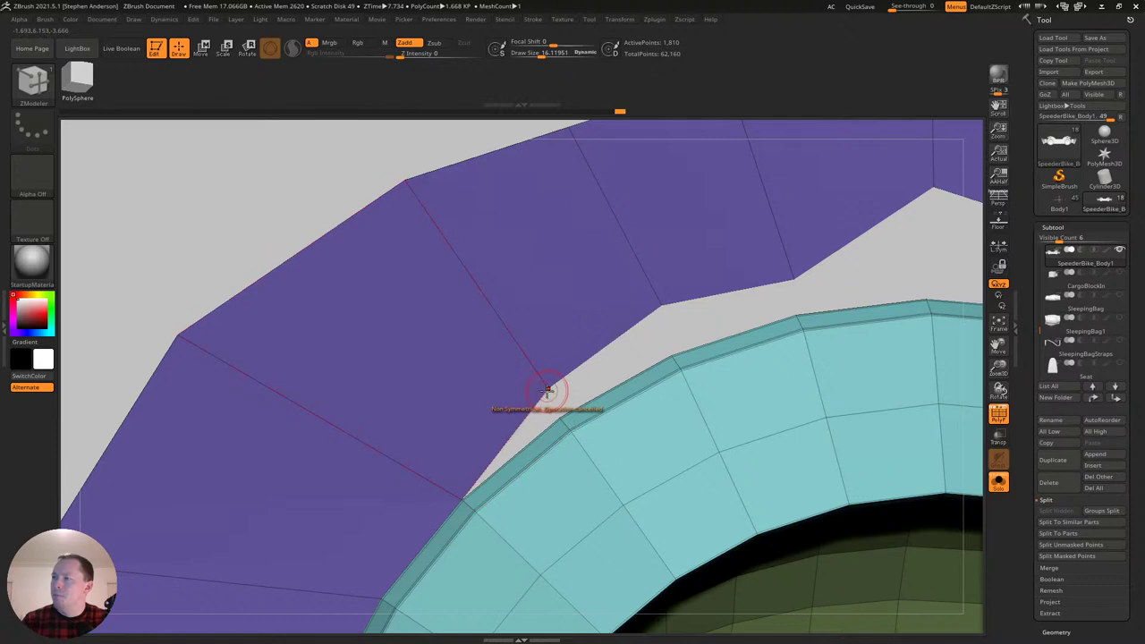
right_click_drag(595, 397, 540, 384, "ctrl")
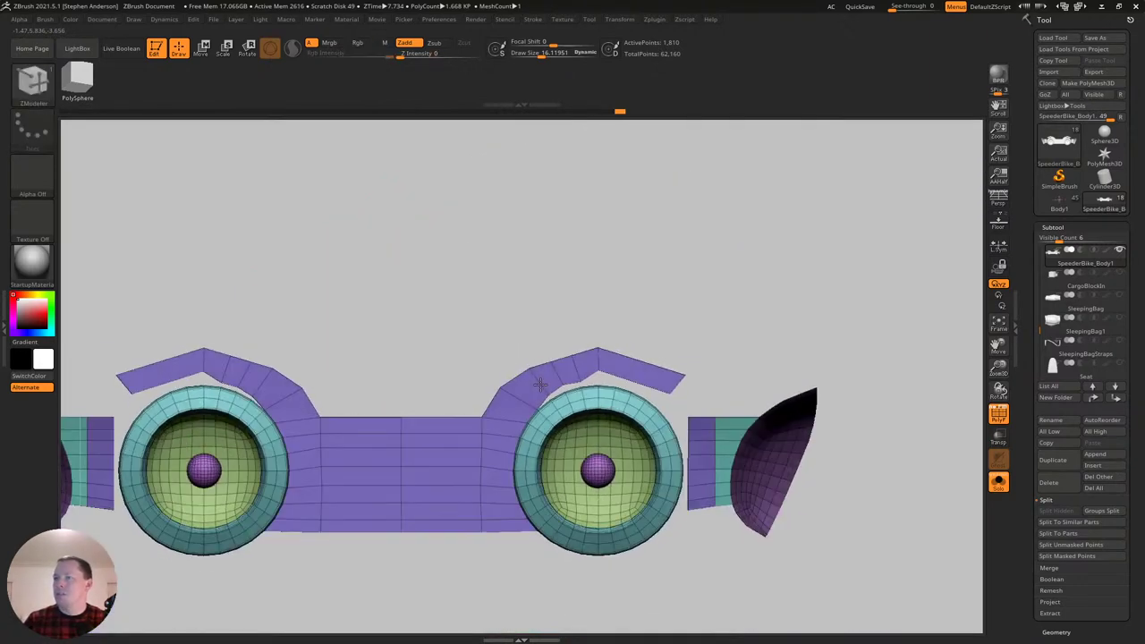
Restore the subtool's symmetry with Mirror And Weld from the Modify Topology options.
left_click(1074, 631)
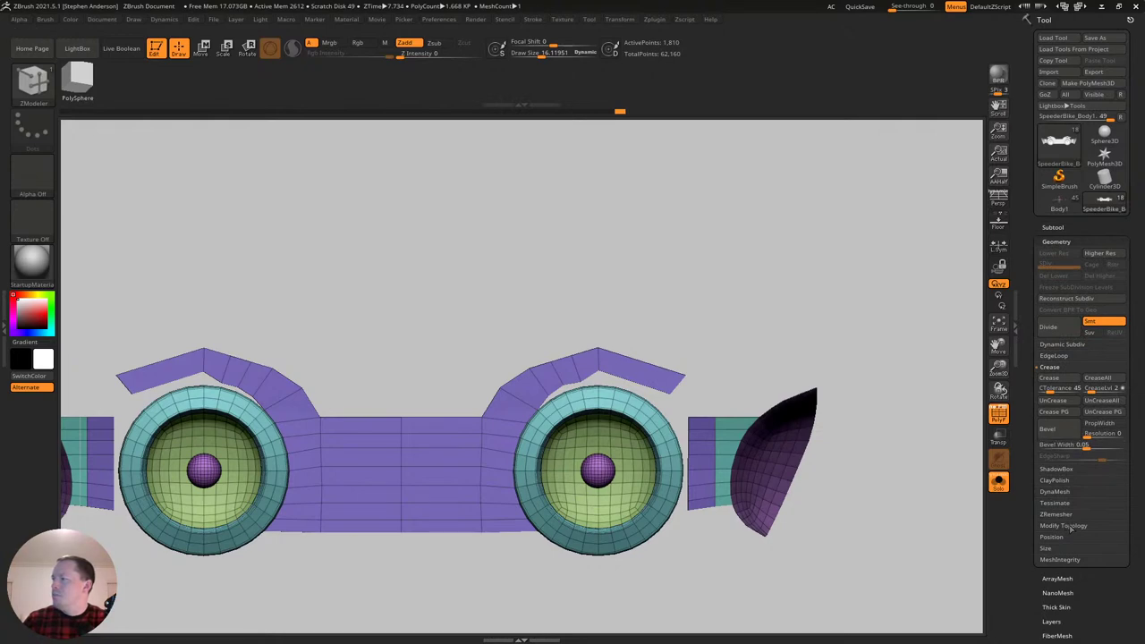
left_click(1068, 526)
left_click(1077, 471)
Stitch the arch's first free inner point to the adjacent vertex on the speaker ring's outer edge.
right_click_drag(626, 402, 327, 400, "ctrl")
left_click(259, 368)
left_click(268, 388)
right_click_drag(267, 379, 329, 425, "ctrl")
left_click(259, 377)
Stitch the following inner arch point to the ring, undo it and stitch it again.
right_click_drag(381, 365, 414, 503, "alt")
left_click(477, 311)
left_click(498, 400)
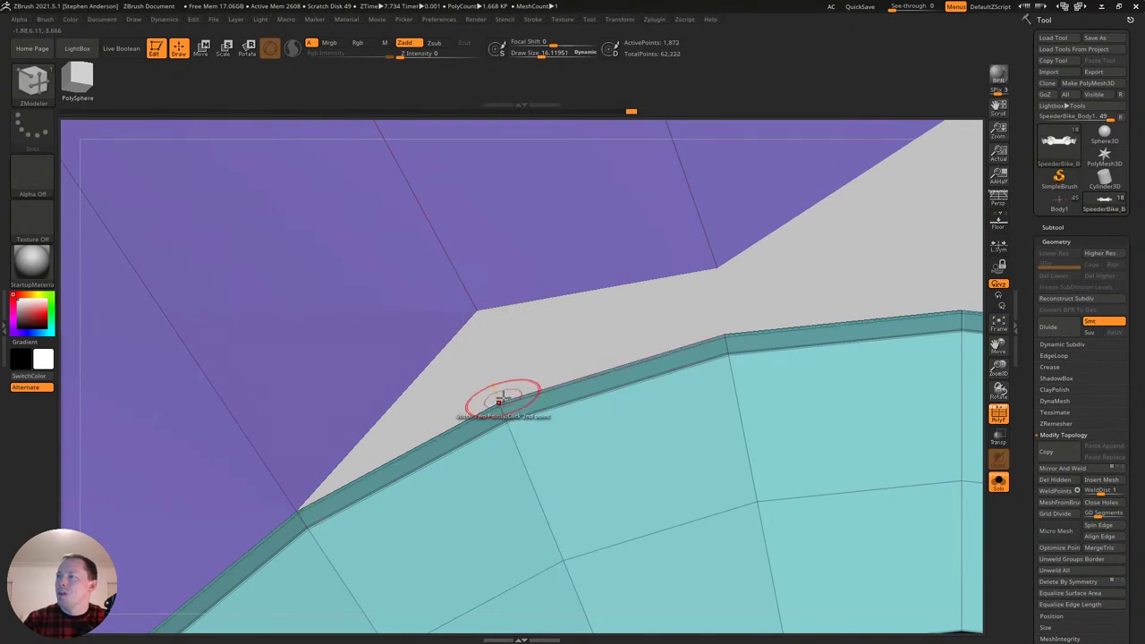
left_click(499, 402)
right_click_drag(724, 320, 668, 383, "alt")
key("ctrl+z")
left_click(447, 465)
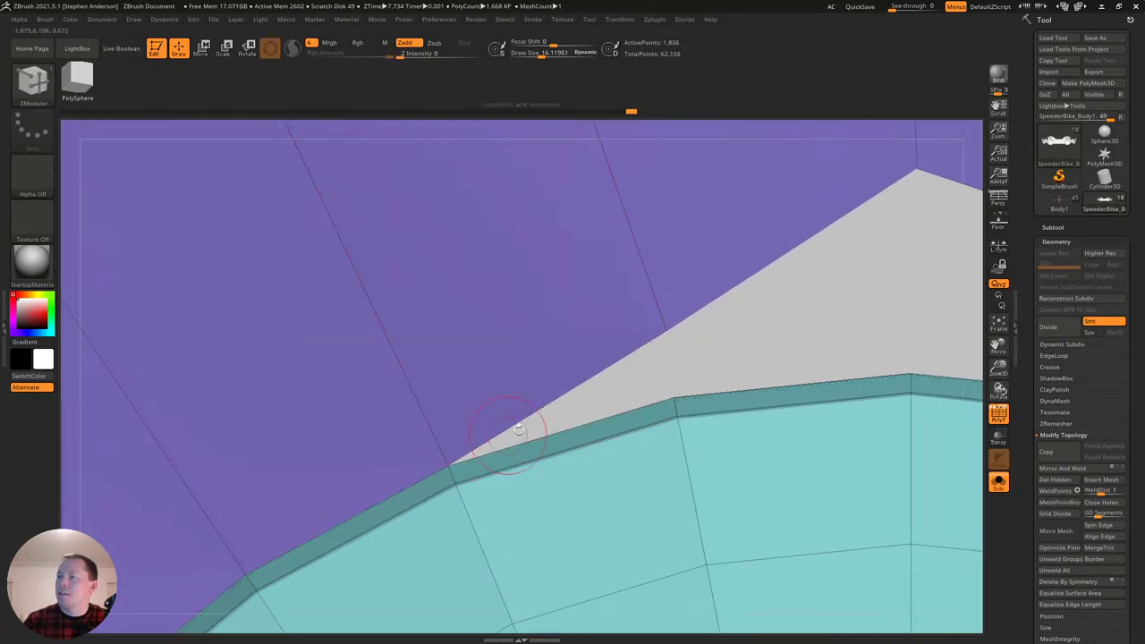
Stitch the next inner arch point and the one below the arch's peak to their matching speaker ring vertices.
left_click(671, 393)
right_click_drag(766, 370, 403, 457)
left_click(513, 287)
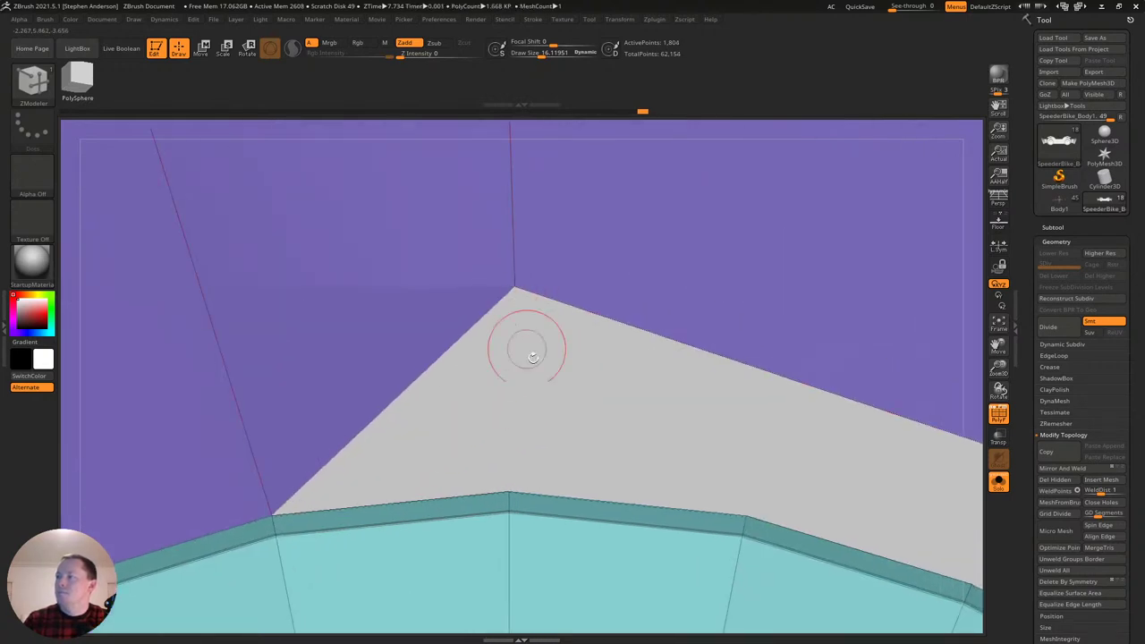
left_click(507, 490)
Insert three edge loops across the arch's outer end segment, roughly in line with the speaker ring's divisions.
right_click_drag(658, 477, 445, 378, "alt")
left_click(519, 304)
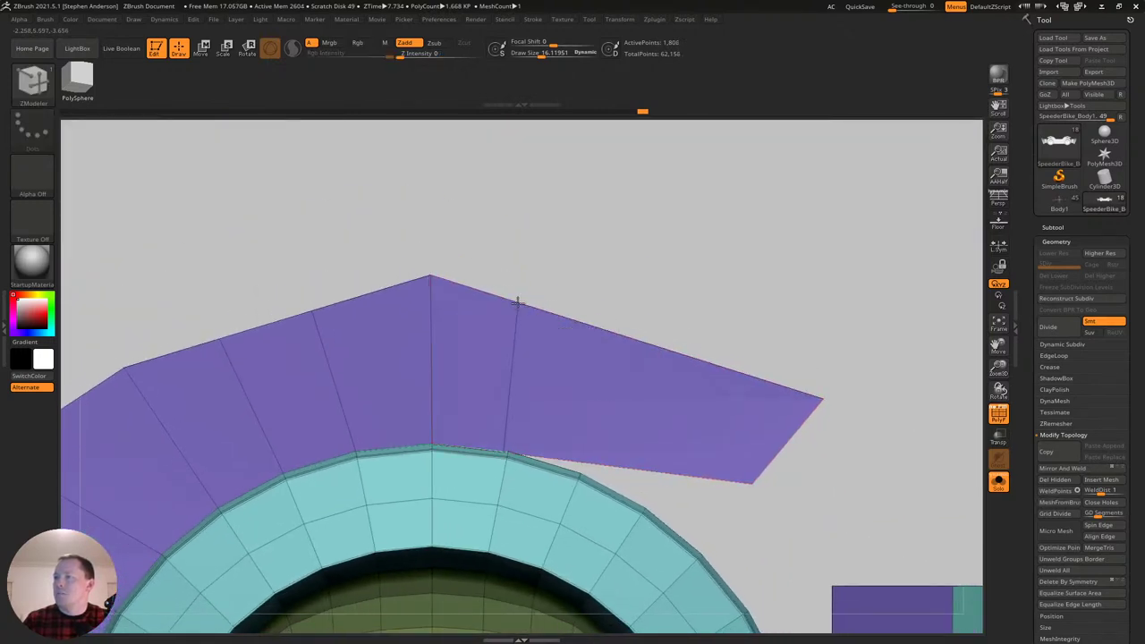
left_click(623, 340)
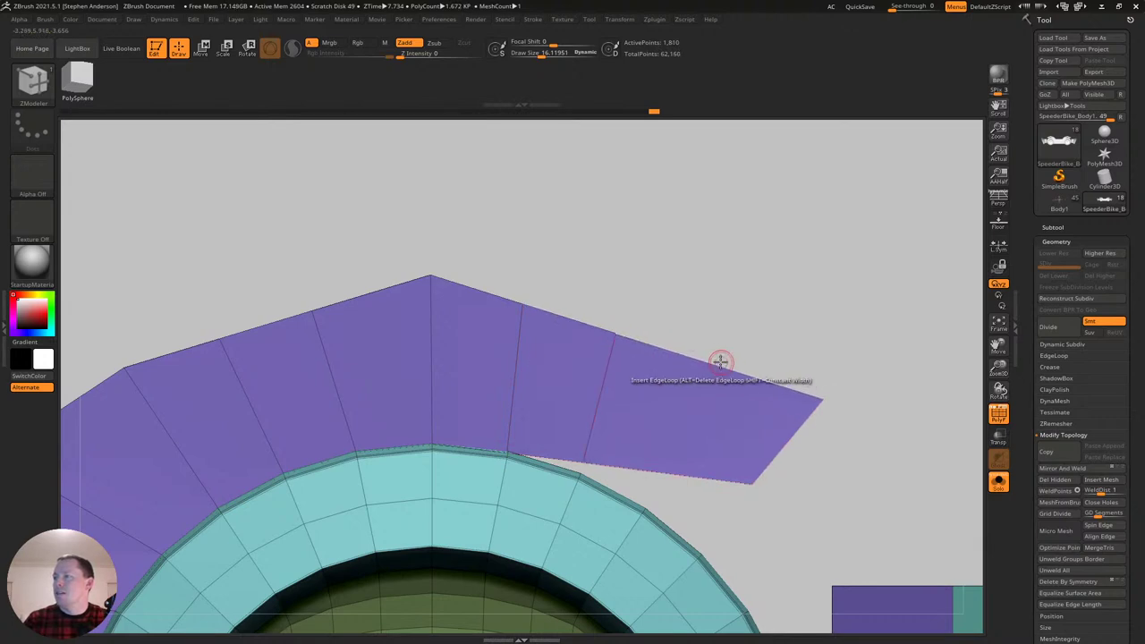
right_click_drag(709, 366, 793, 289)
right_click_drag(667, 352, 618, 466, "ctrl")
right_click_drag(593, 335, 600, 283)
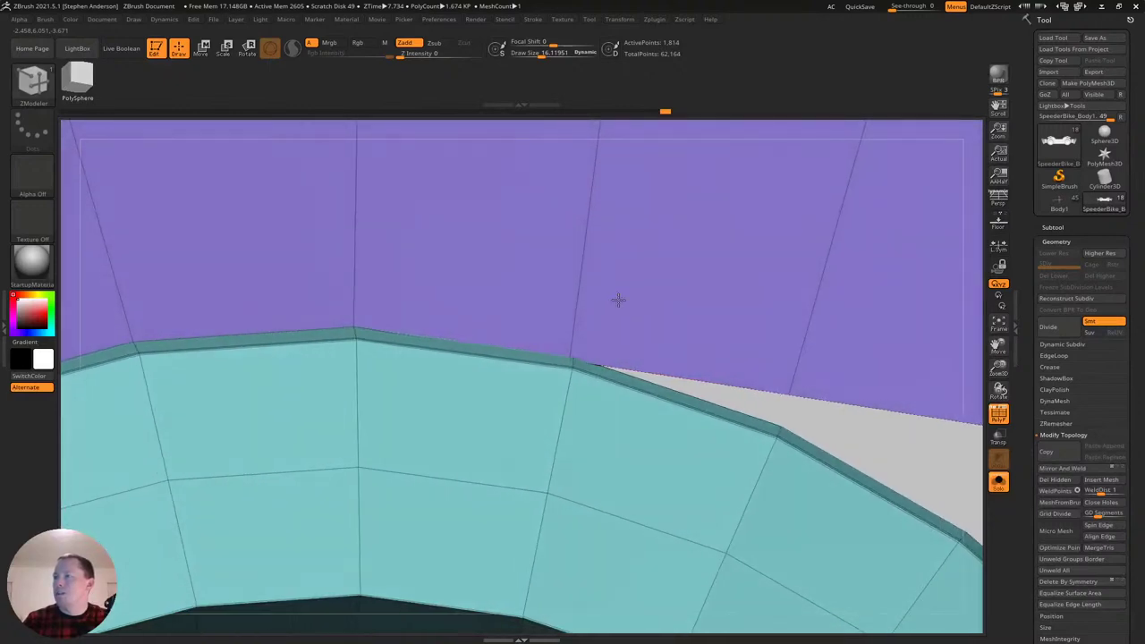
Isolate the backing, pull the first new inner point away from the ring with the Move brush, and show all parts again.
left_click(787, 394, "ctrl+shift")
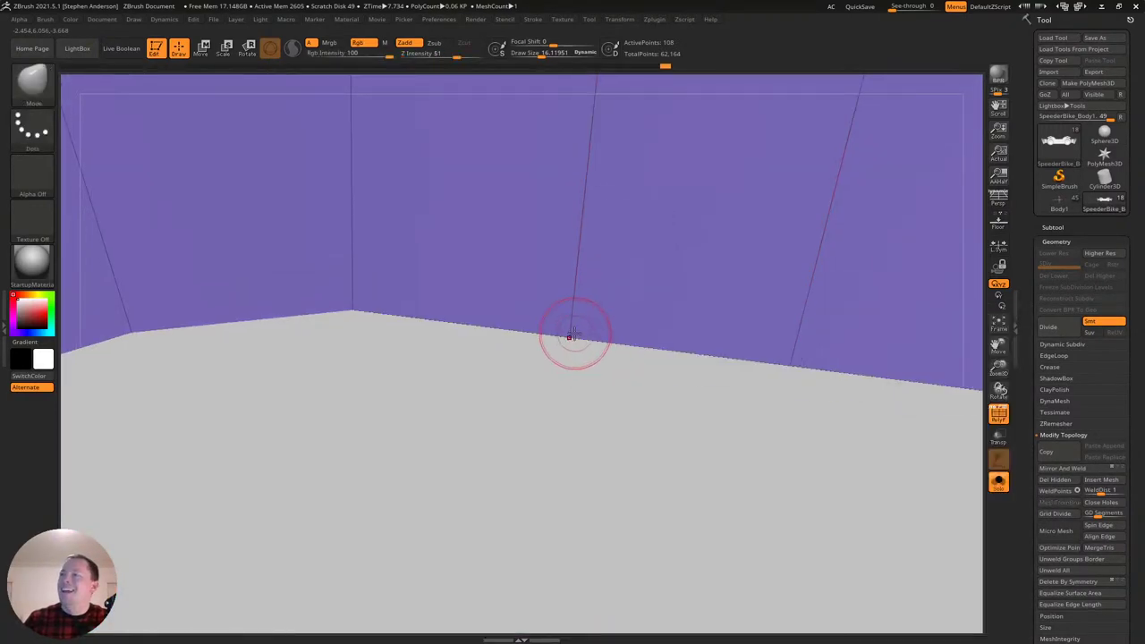
left_click_drag(571, 336, 651, 195)
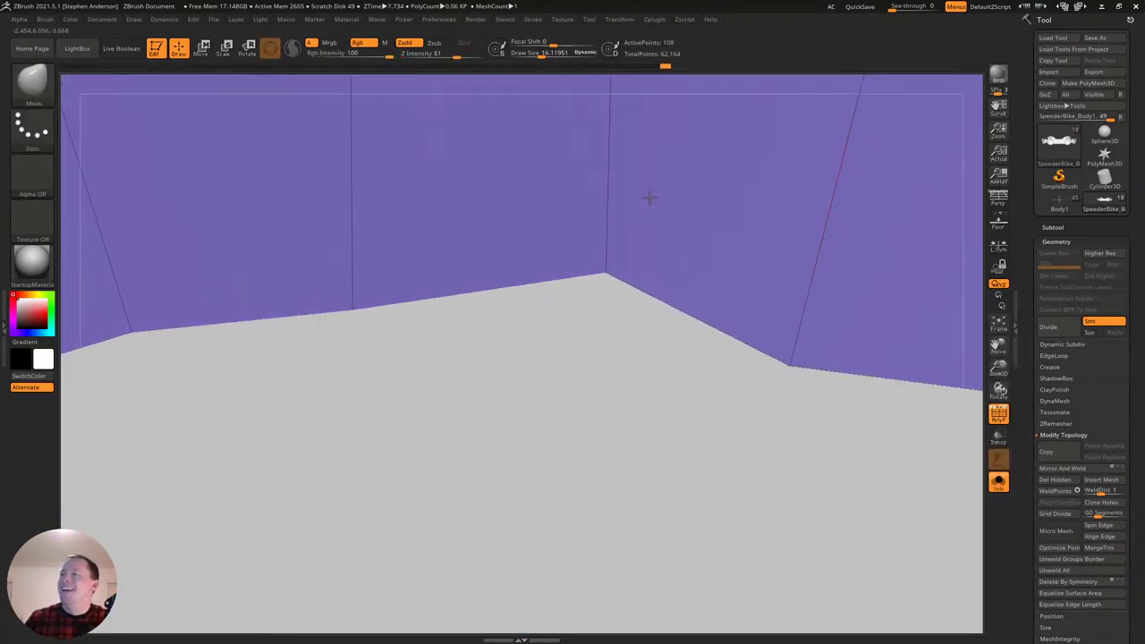
left_click(806, 421, "ctrl+shift")
Stitch the pulled-out inner point to the ring vertex just past the arch's peak with ZModeler, undoing and repeating the stitch once.
key("b")
key("z")
key("m")
mouse_move(594, 299)
right_mouse_down("ctrl")
mouse_move(588, 278)
mouse_move(601, 288)
right_mouse_up("ctrl")
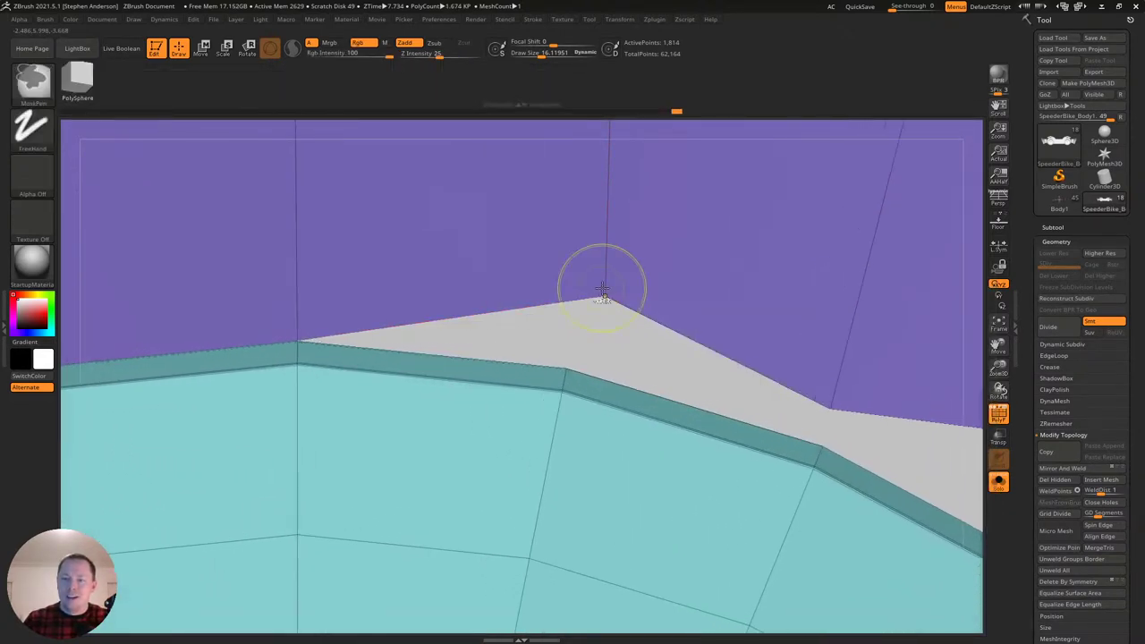
key("b")
key("z")
key("m")
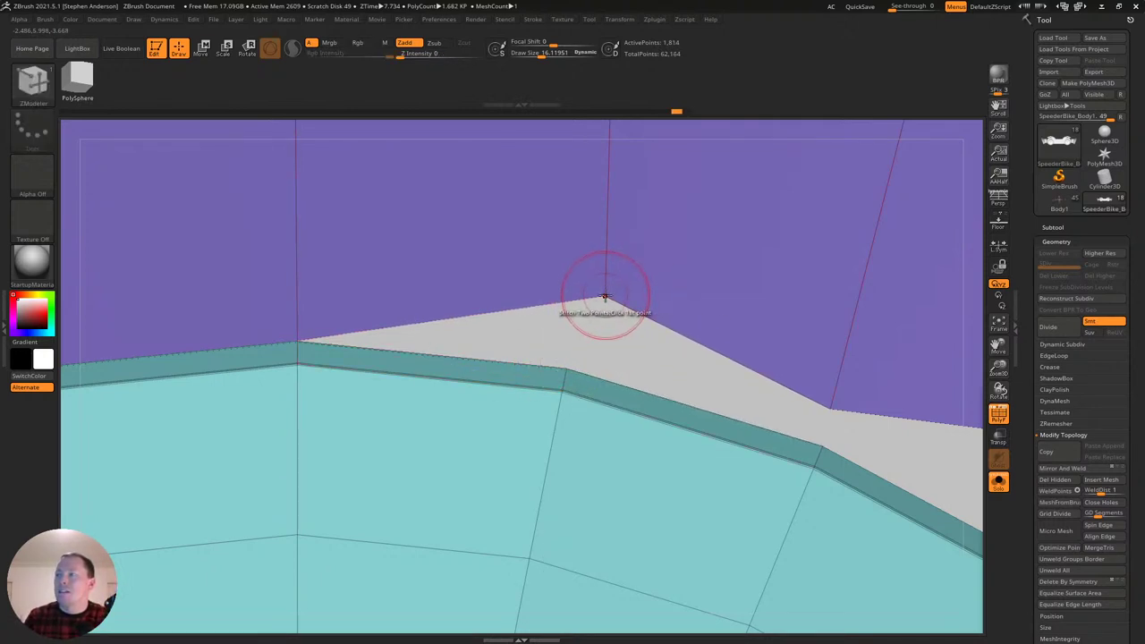
left_click(567, 369)
key("ctrl+z")
left_click(567, 368)
Stitch the inner points of the two outer edge loops to the following speaker ring vertices.
right_click_drag(695, 330, 560, 325, "alt")
mouse_move(682, 389)
right_mouse_down("alt")
mouse_move(572, 376)
mouse_move(575, 388)
right_mouse_up("alt")
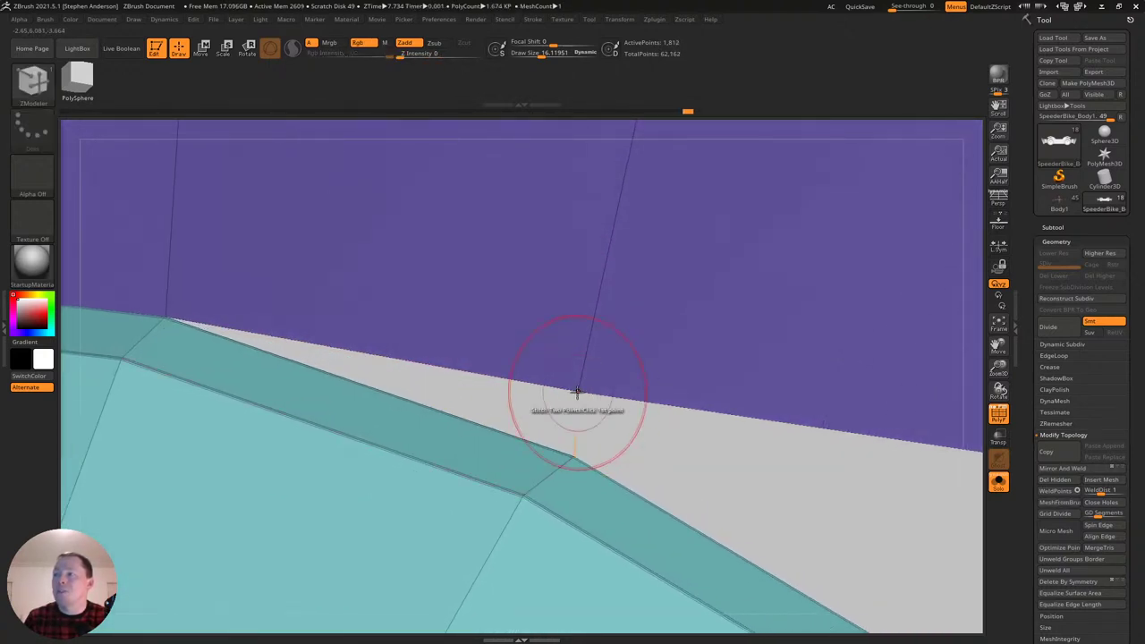
left_click(574, 457)
right_click_drag(621, 467, 435, 304, "ctrl")
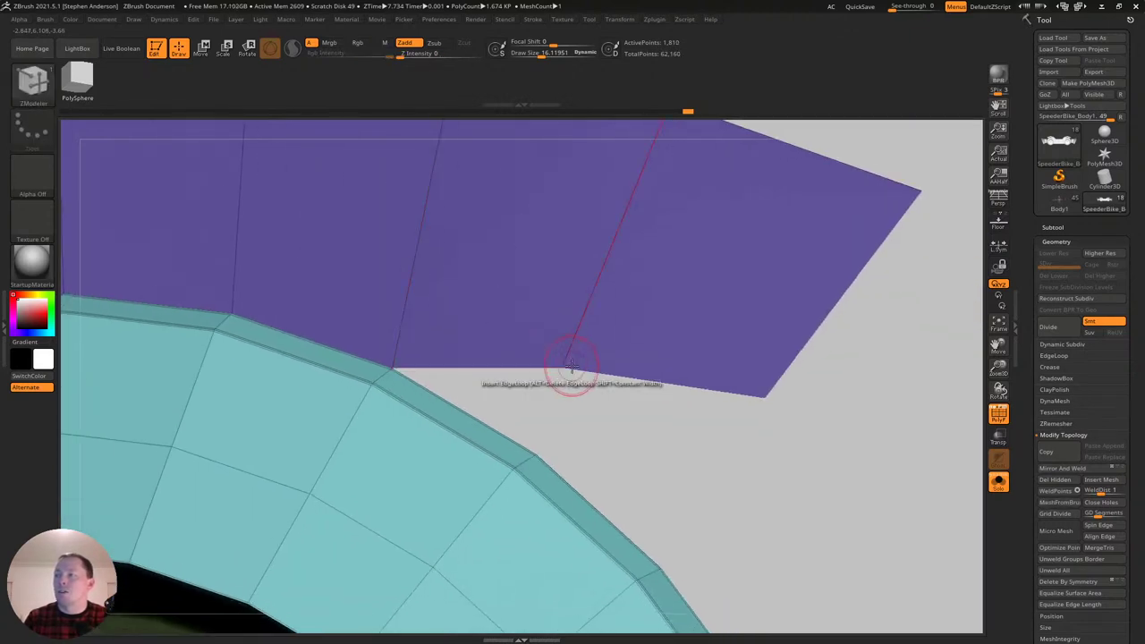
right_click_drag(562, 367, 594, 389)
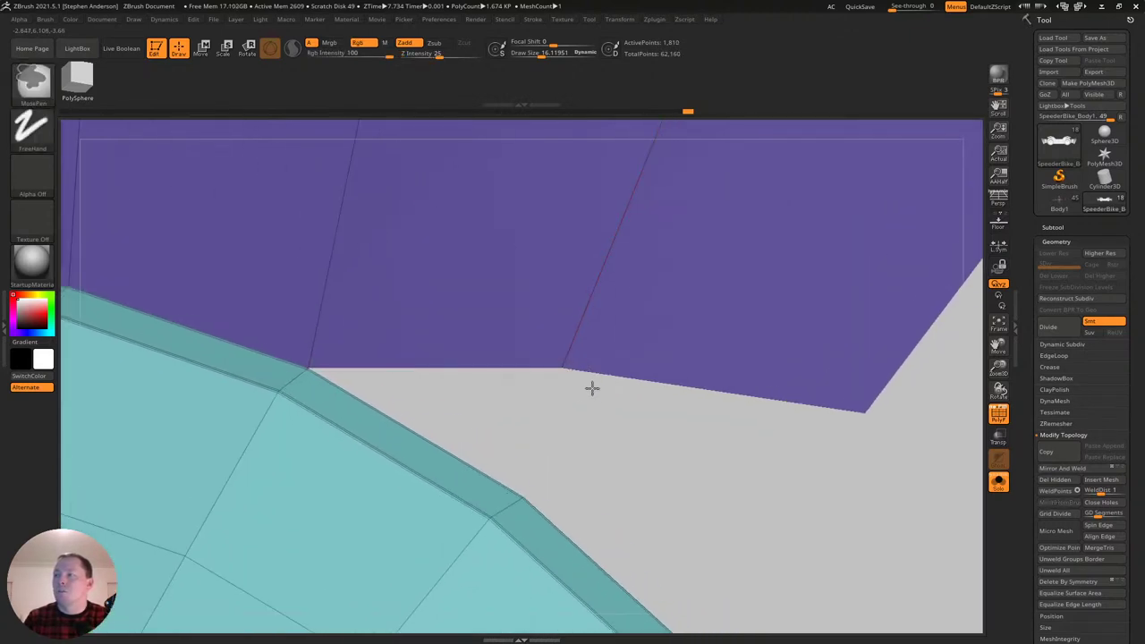
left_click(526, 489)
Lift the arch's outer edge points between the central panel and the peak into a rounder curve with the Move brush.
mouse_move(526, 490)
right_mouse_down()
mouse_move(576, 422)
mouse_move(782, 353)
mouse_move(578, 289)
right_mouse_up()
key("b")
key("m")
key("v")
key("s")
left_click_drag(579, 274, 598, 275)
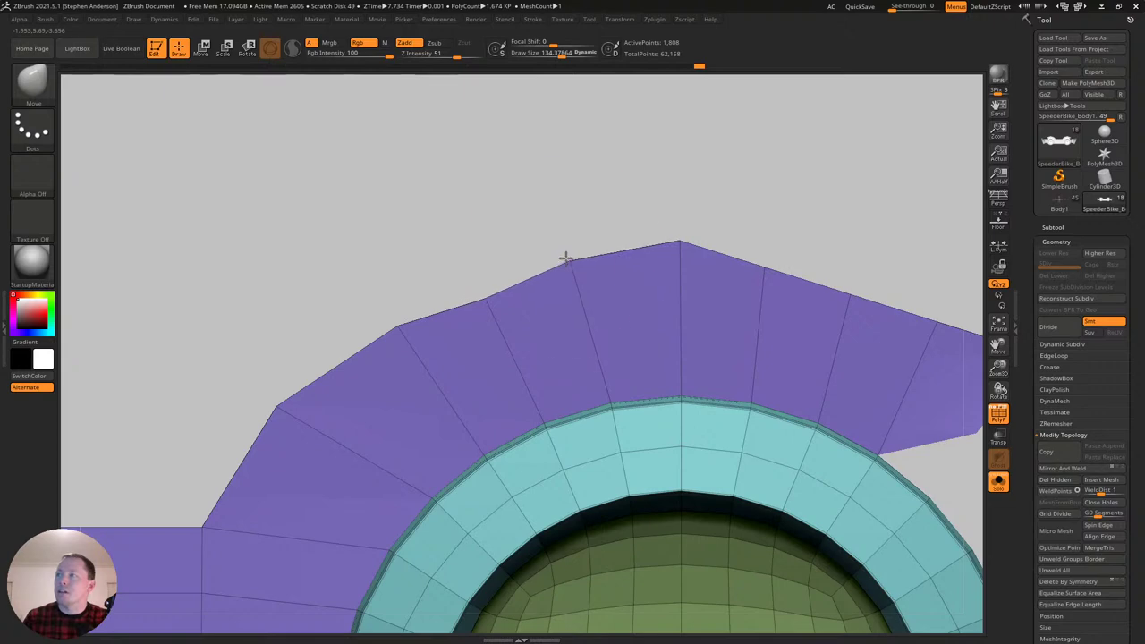
mouse_move(384, 332)
right_mouse_down("alt")
mouse_move(491, 301)
mouse_move(569, 239)
right_mouse_up("alt")
mouse_move(563, 343)
right_mouse_down()
mouse_move(564, 312)
mouse_move(553, 325)
right_mouse_up()
Reduce the Move brush's draw size to about 41 and pull the central panel's upper corner and the point below it toward the arch.
key("s")
left_click_drag(348, 417, 335, 414)
right_click_drag(350, 416, 436, 347, "alt")
mouse_move(411, 361)
left_mouse_down()
mouse_move(453, 318)
mouse_move(481, 260)
mouse_move(540, 269)
left_mouse_up()
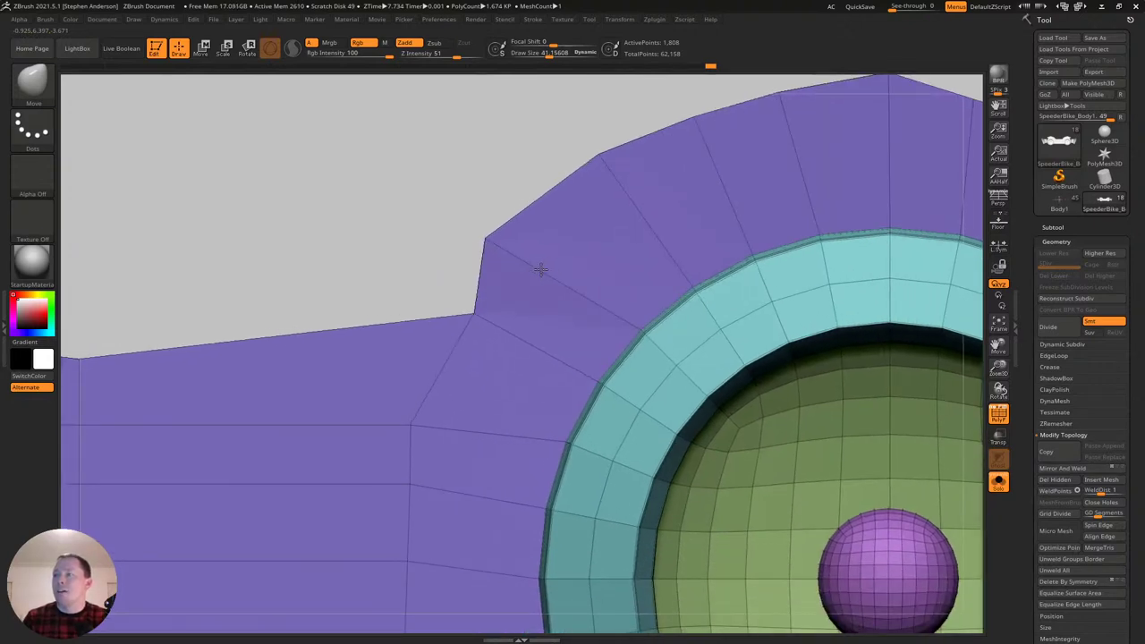
right_click_drag(495, 421, 530, 307, "alt")
right_click_drag(530, 307, 504, 319)
left_click_drag(636, 246, 665, 229)
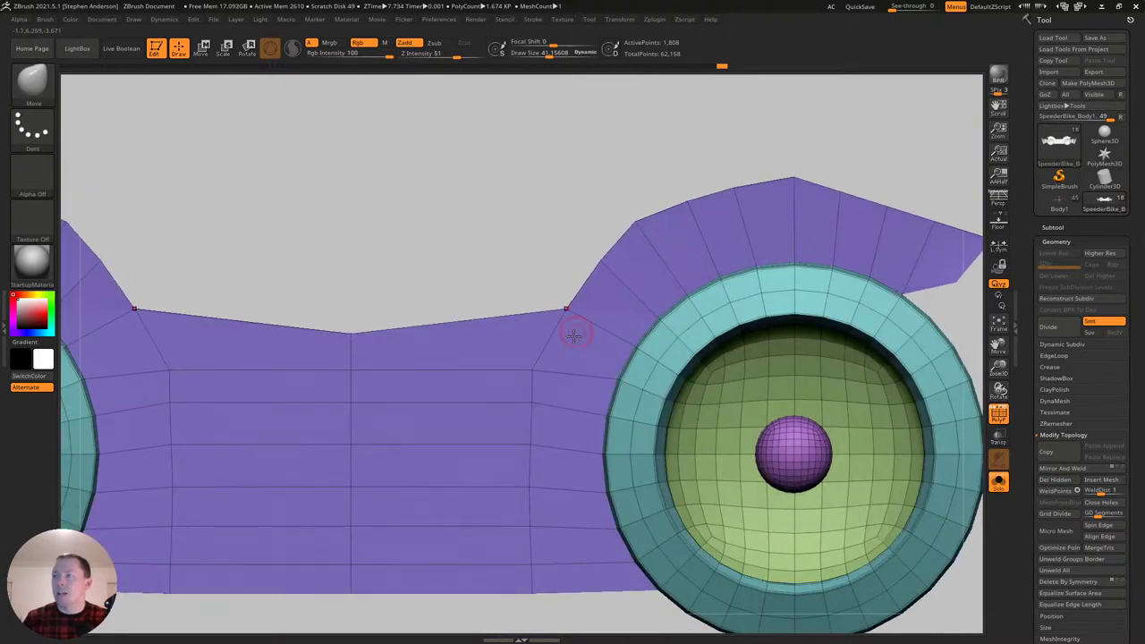
left_click_drag(533, 374, 540, 366)
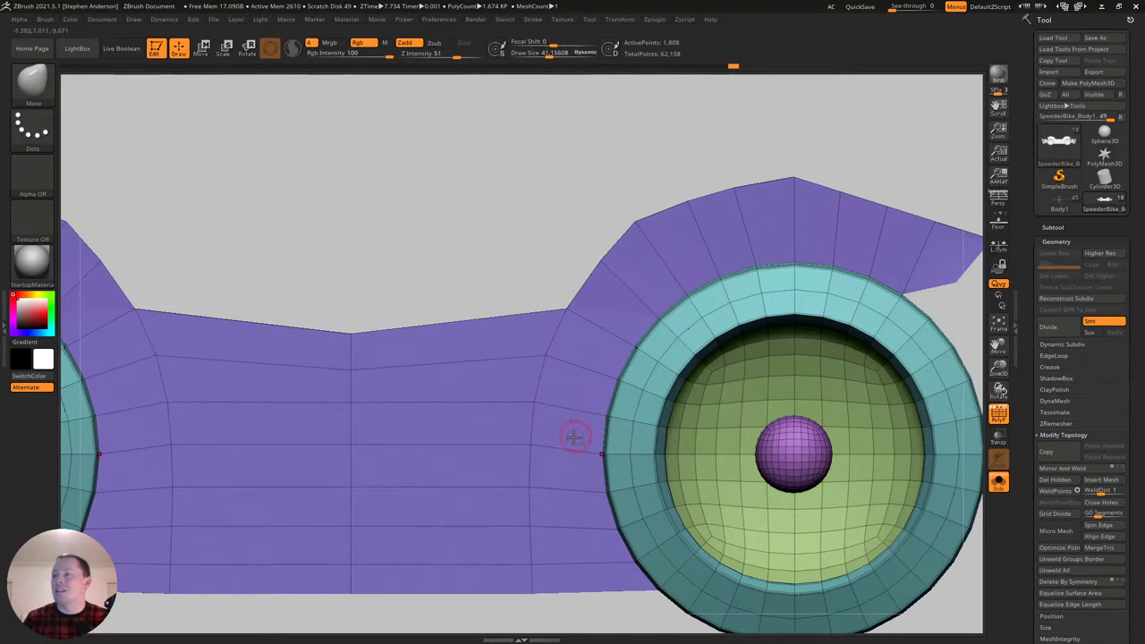
right_click_drag(573, 440, 563, 387, "alt")
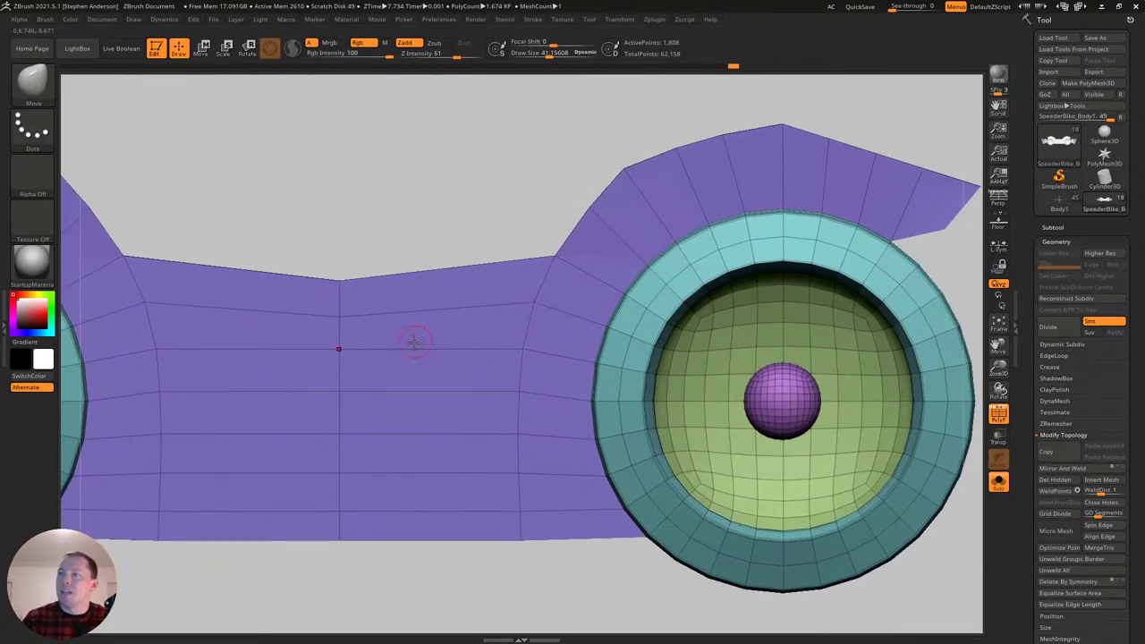
Set the draw size to about 122 and delete the central panel's vertical middle edge loop with ZModeler.
key("s")
left_click_drag(344, 284, 352, 285)
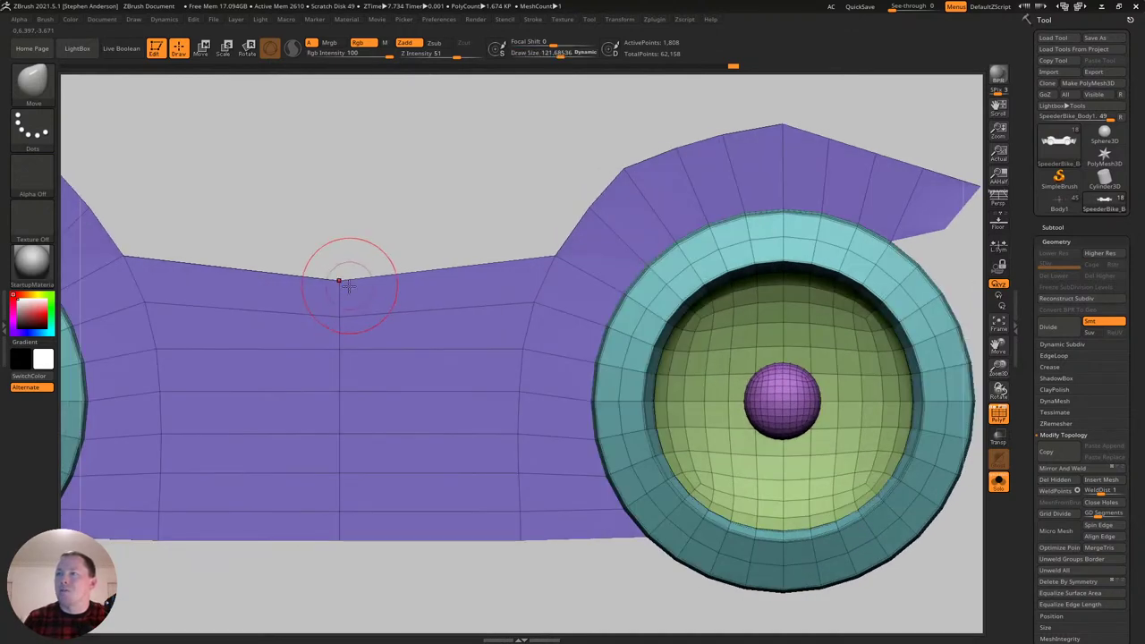
key("b")
key("z")
key("m")
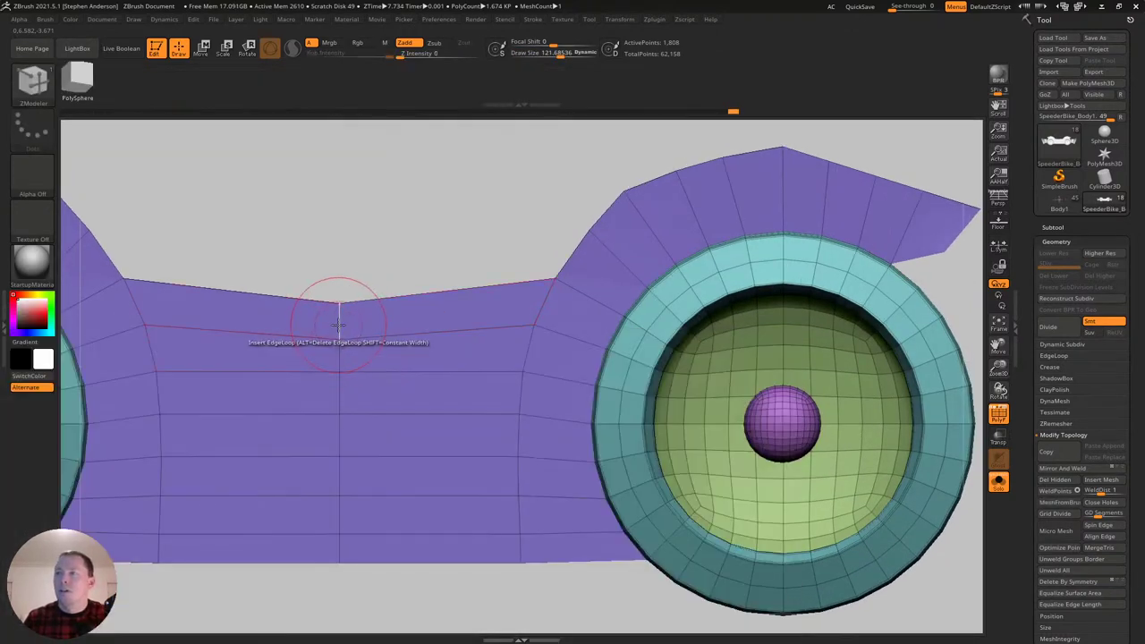
left_click(339, 322, "alt")
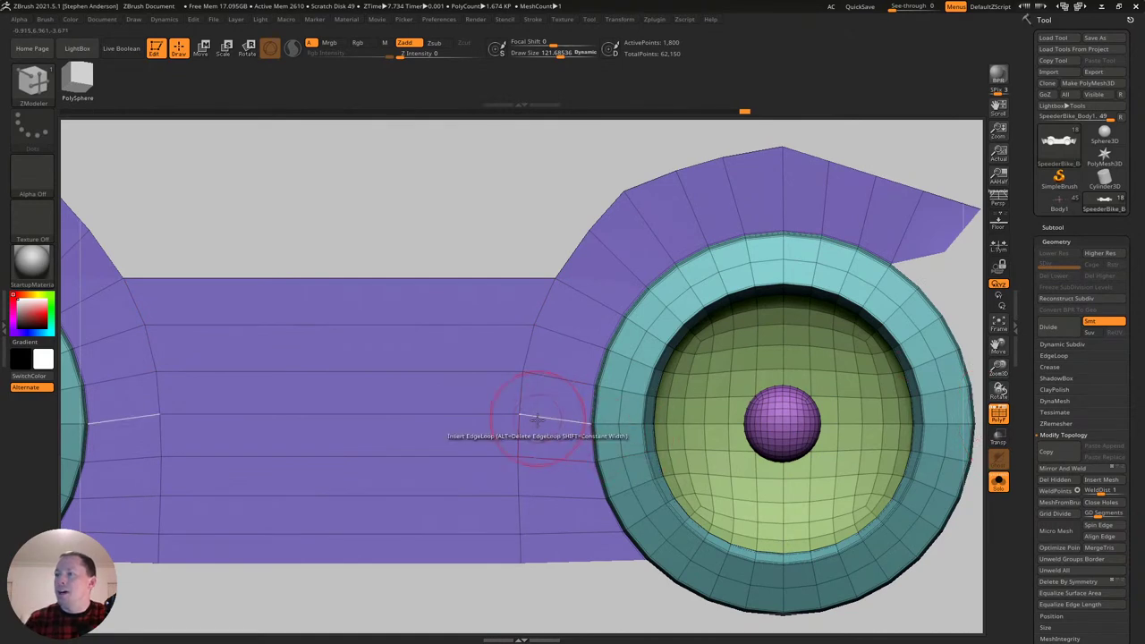
Smooth the arch's outer edge into an even curve on both sides of the peak using the Move brush at a draw size of about 63.
key("b")
key("m")
key("v")
right_click_drag(565, 524, 554, 576, "alt")
right_click_drag(567, 325, 577, 265, "alt")
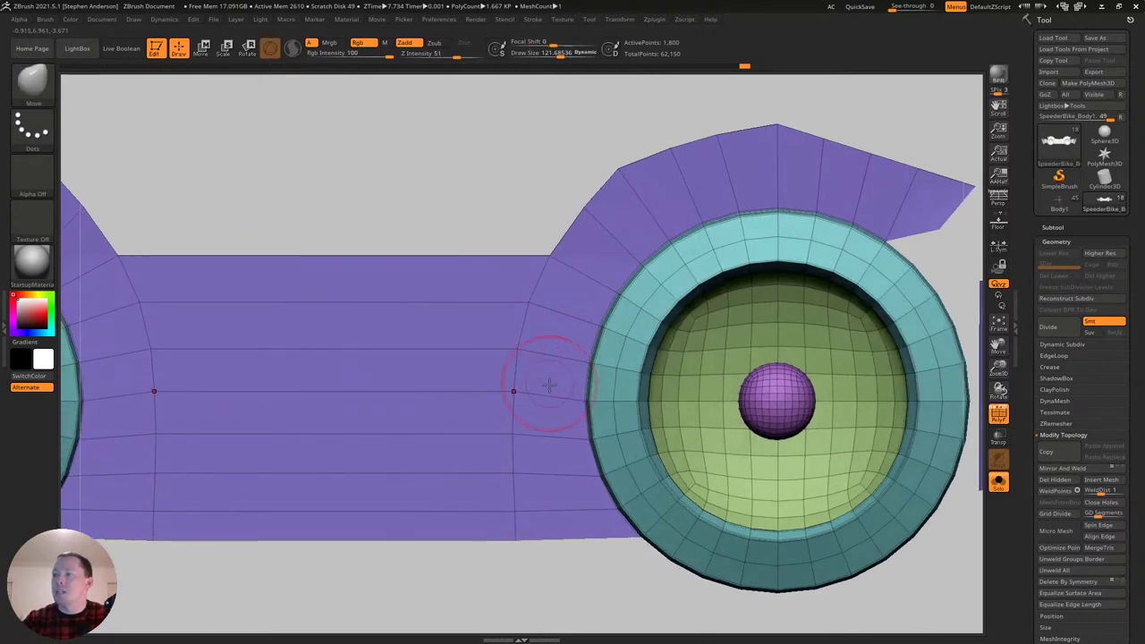
right_click_drag(529, 315, 366, 446, "alt")
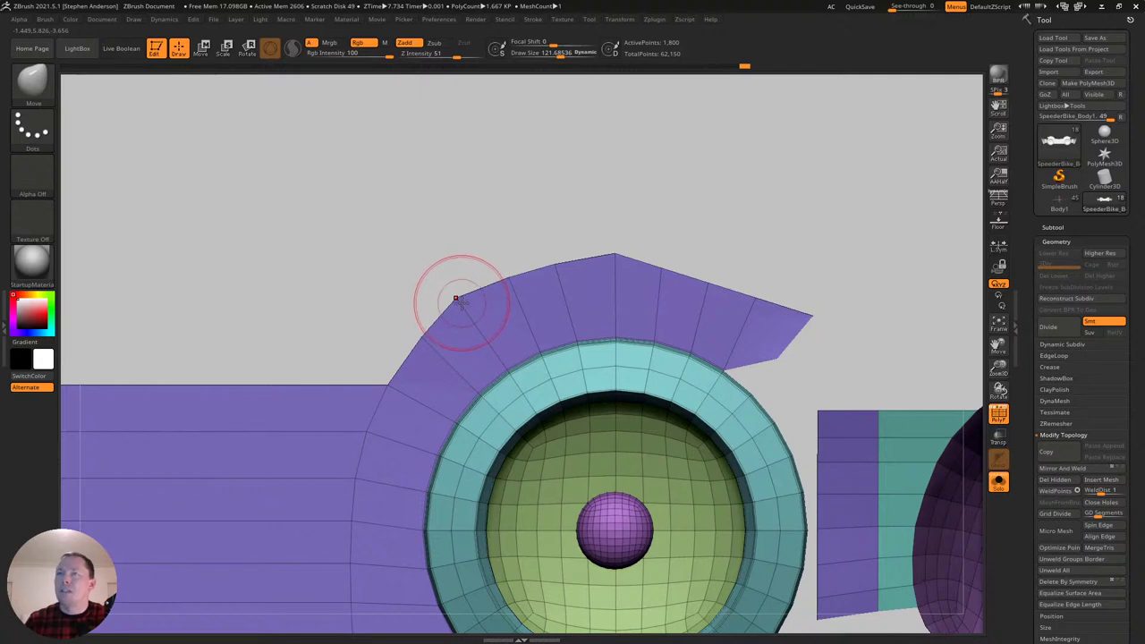
key("s")
left_click_drag(464, 305, 456, 305)
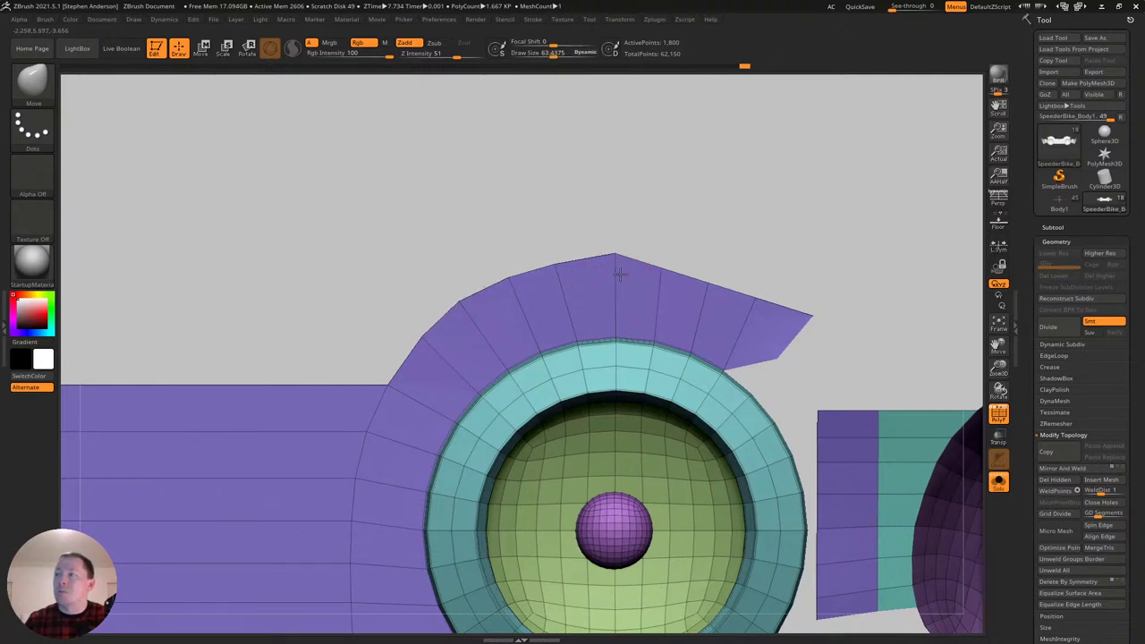
right_click_drag(621, 274, 634, 301, "ctrl")
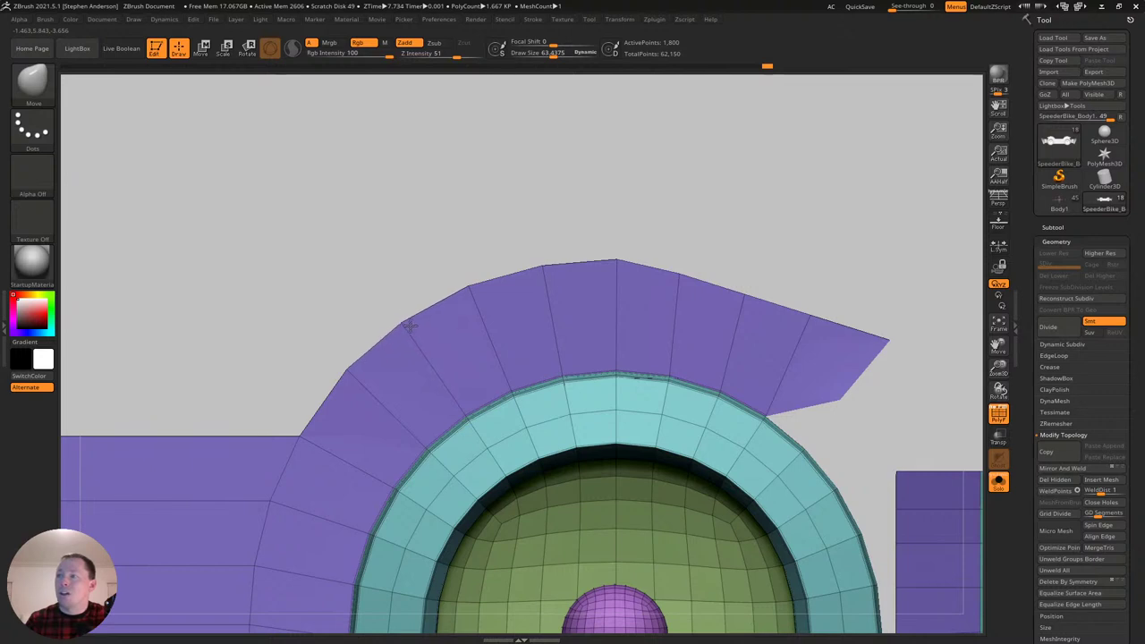
right_click_drag(635, 298, 476, 328, "alt")
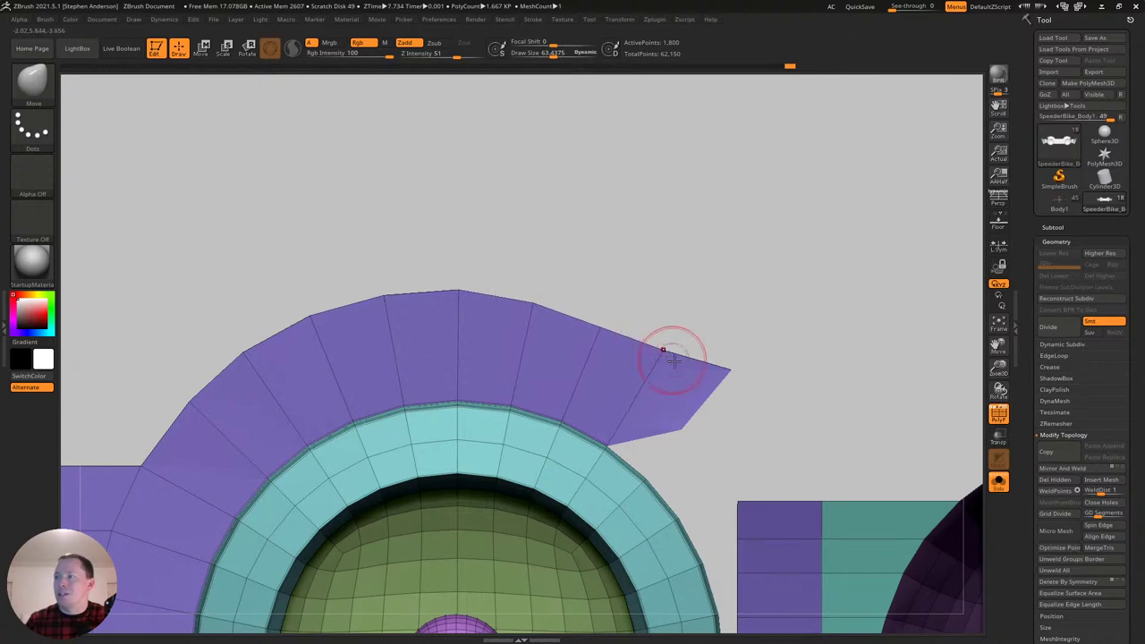
mouse_move(707, 440)
right_mouse_down()
mouse_move(672, 432)
mouse_move(626, 340)
mouse_move(657, 409)
mouse_move(591, 348)
mouse_move(631, 394)
mouse_move(672, 367)
right_mouse_up()
Stitch the top two points of the outer side panel's inner edge to the speaker ring's rim with ZModeler.
right_click_drag(543, 385, 571, 403, "ctrl")
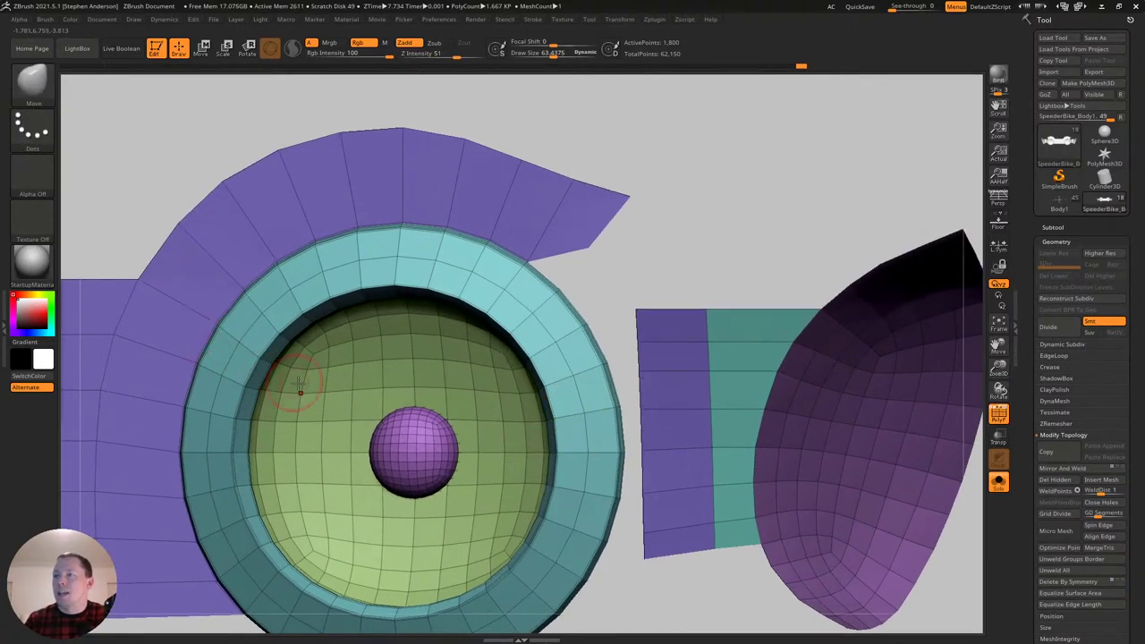
mouse_move(573, 350)
right_mouse_down("ctrl")
mouse_move(578, 357)
mouse_move(678, 296)
right_mouse_up("ctrl")
key("b")
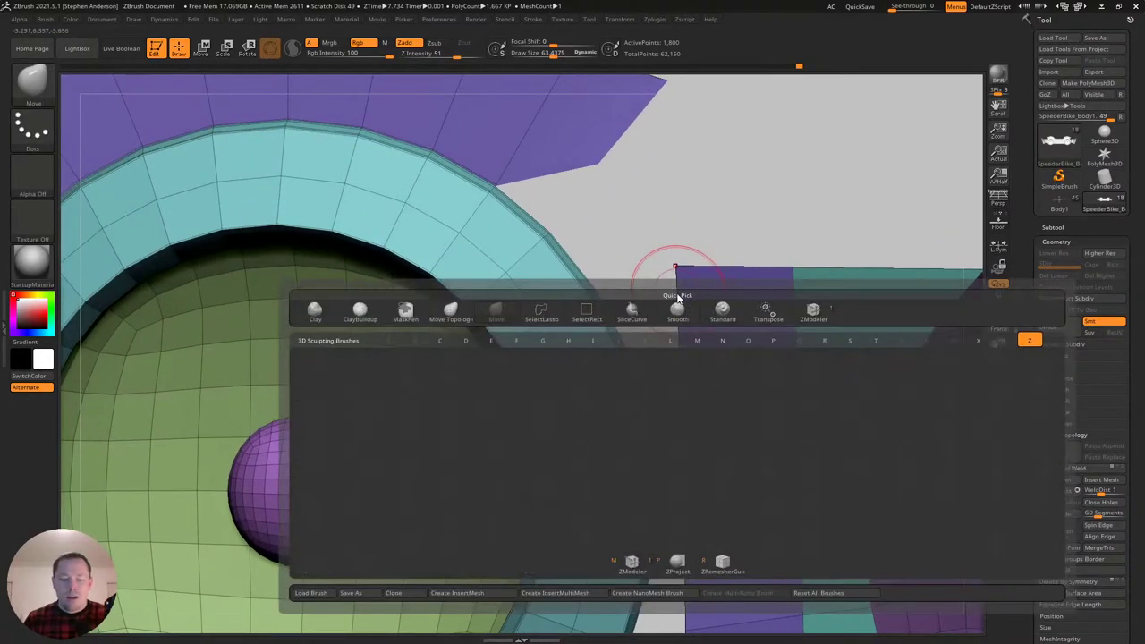
key("z")
key("m")
left_click_drag(675, 291, 596, 313)
left_click(677, 336)
left_click(630, 375)
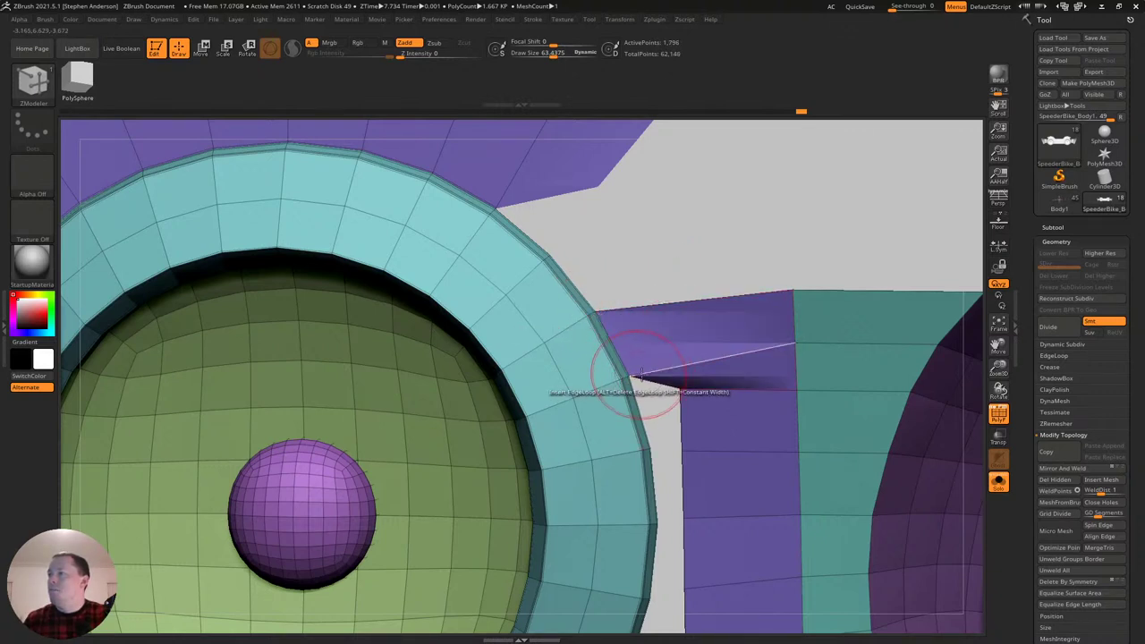
Stitch the third and fourth points down the side panel's inner edge to the matching points on the speaker ring.
left_click(682, 394)
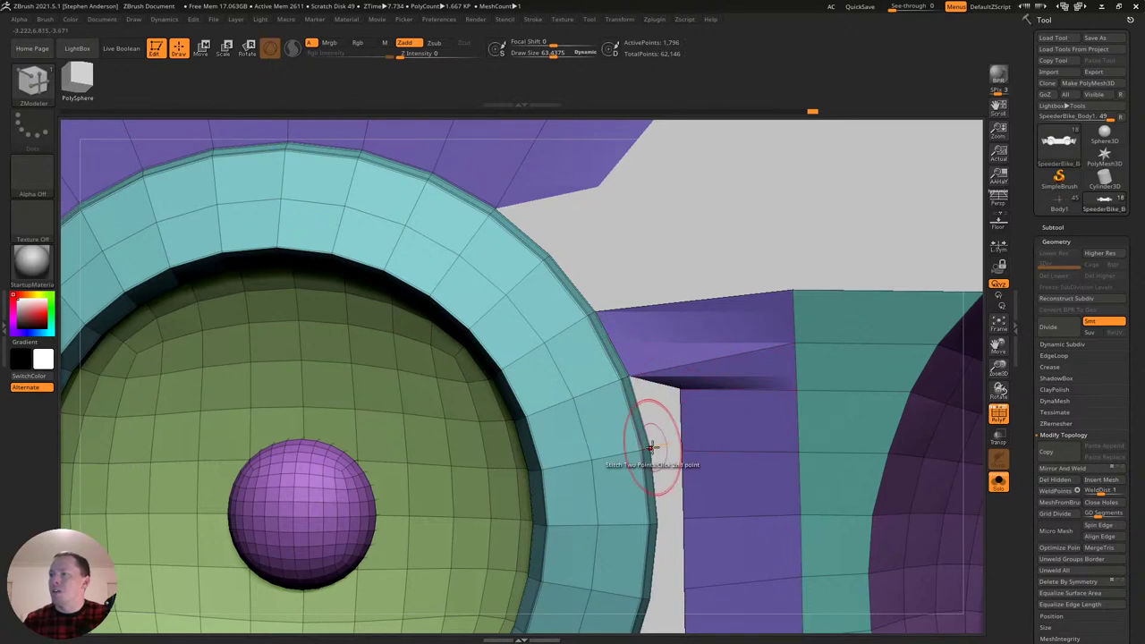
left_click(683, 454)
left_click(684, 454)
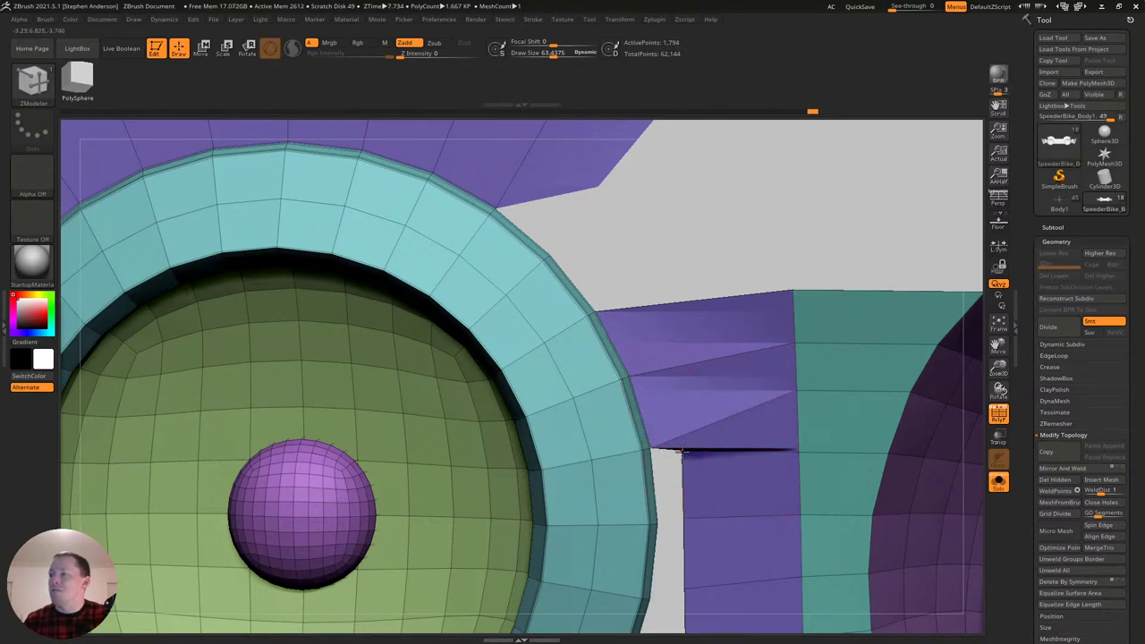
left_click(657, 524)
left_click_drag(660, 536, 638, 369)
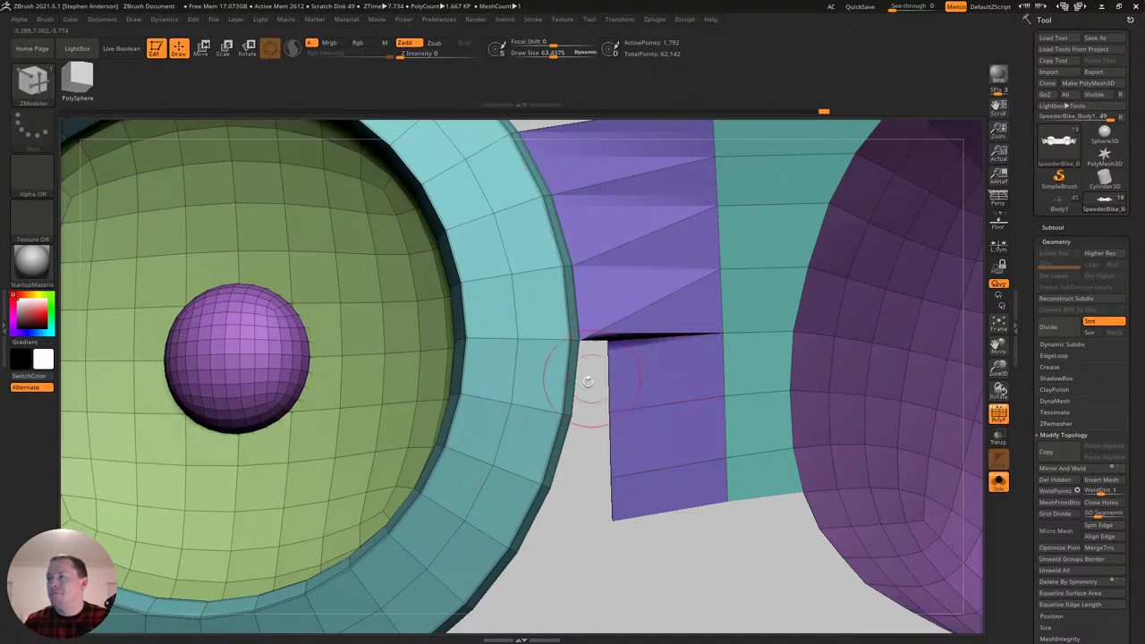
Stitch the remaining lower points of the side panel's inner edge, including its bottom corner, to the speaker ring's rim.
left_click(574, 414)
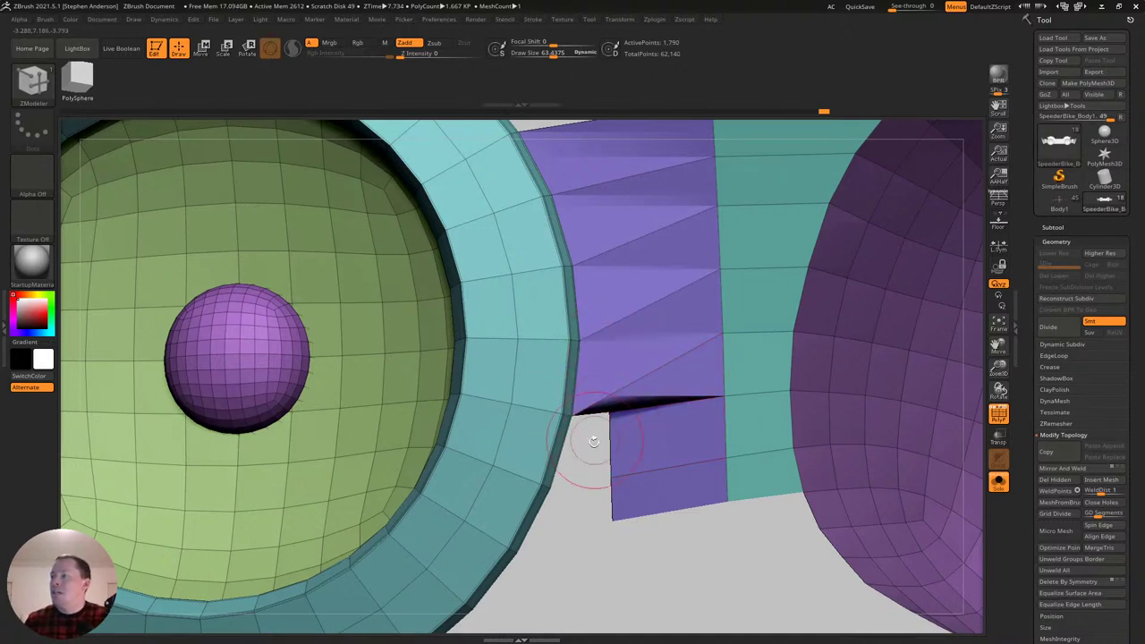
left_click(552, 487)
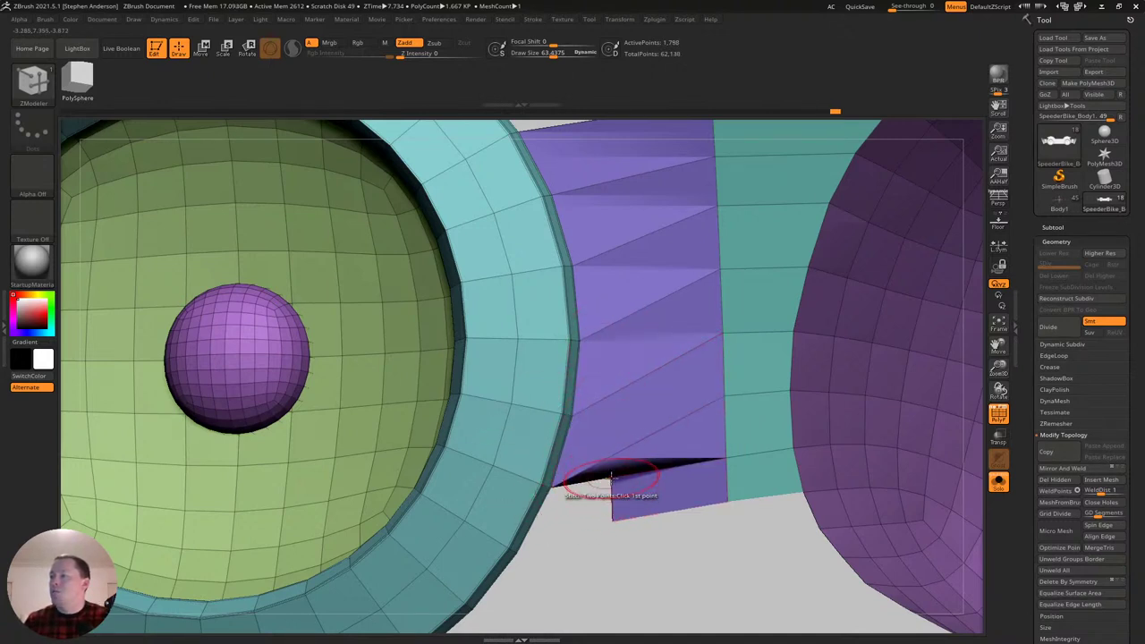
left_click(518, 551)
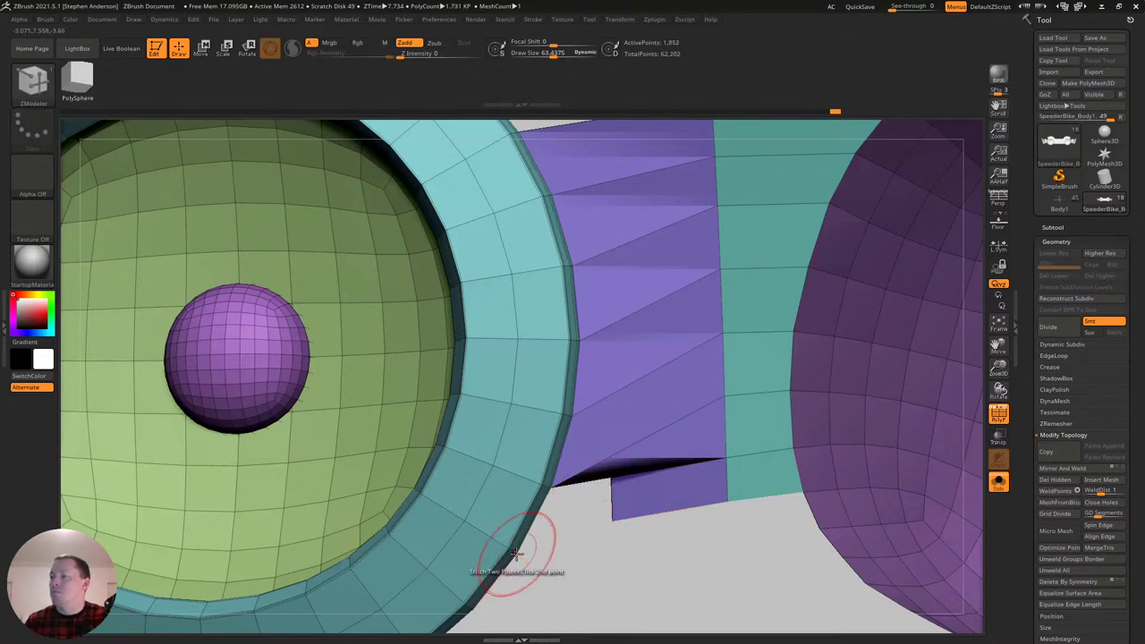
mouse_move(519, 554)
right_mouse_down("ctrl")
mouse_move(526, 537)
mouse_move(543, 567)
mouse_move(494, 519)
mouse_move(532, 560)
mouse_move(605, 360)
right_mouse_up("ctrl")
left_click(529, 559)
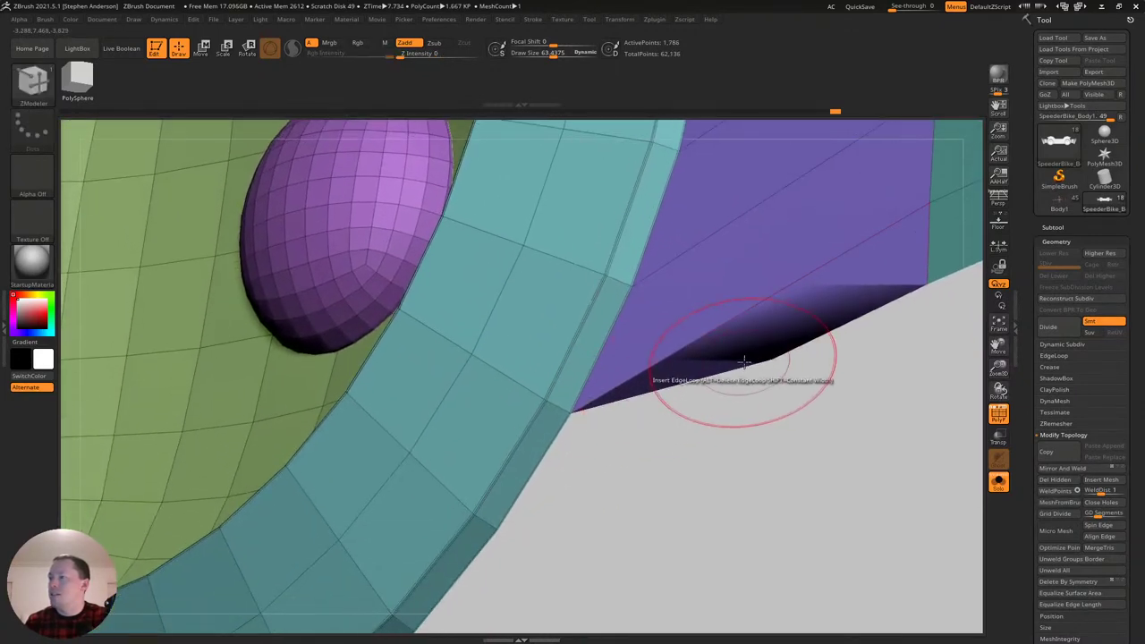
left_click(770, 361)
left_click(498, 530)
Turn off Solo to show the whole bike body and mask the outer side panels on both sides.
mouse_move(593, 529)
right_mouse_down("ctrl")
mouse_move(540, 371)
mouse_move(598, 448)
mouse_move(570, 384)
right_mouse_up("ctrl")
mouse_move(571, 384)
right_mouse_down("alt")
mouse_move(612, 342)
mouse_move(607, 322)
right_mouse_up("alt")
left_click(999, 481)
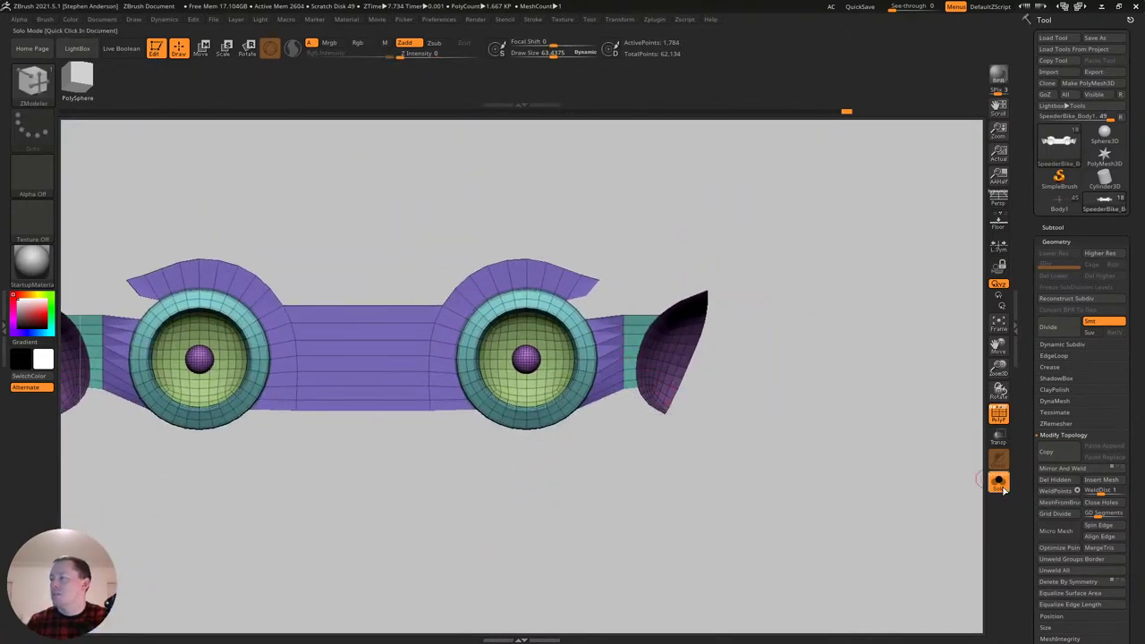
left_click_drag(766, 378, 591, 357)
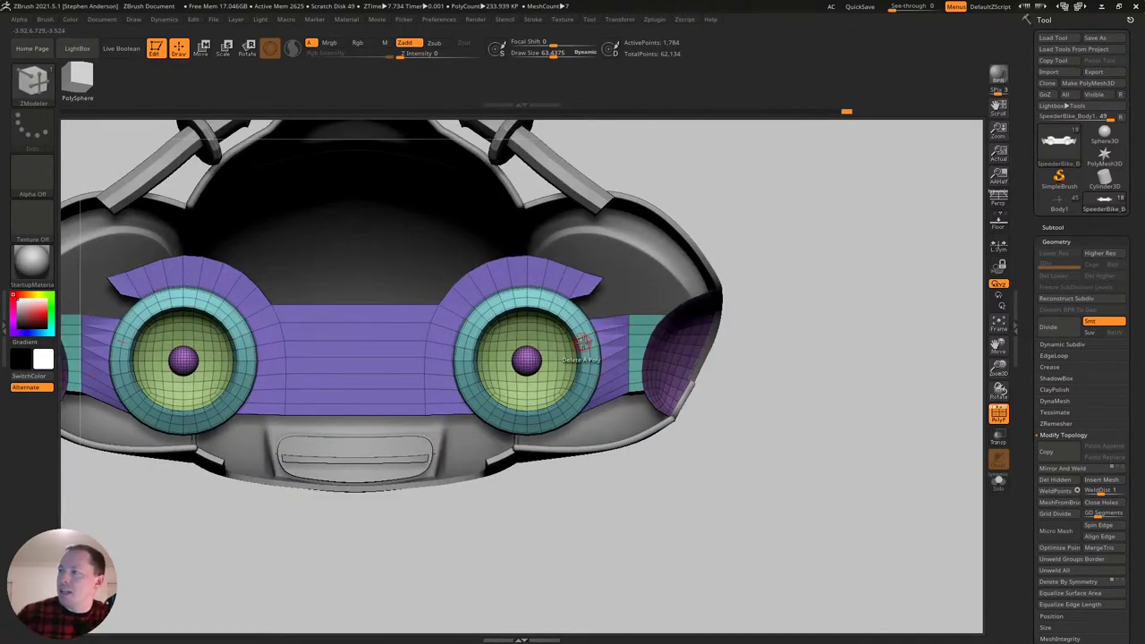
key("ctrl")
mouse_move(722, 160)
left_mouse_down("ctrl")
mouse_move(796, 252)
mouse_move(456, 230)
mouse_move(460, 256)
mouse_move(596, 464)
mouse_move(611, 519)
left_mouse_up("ctrl")
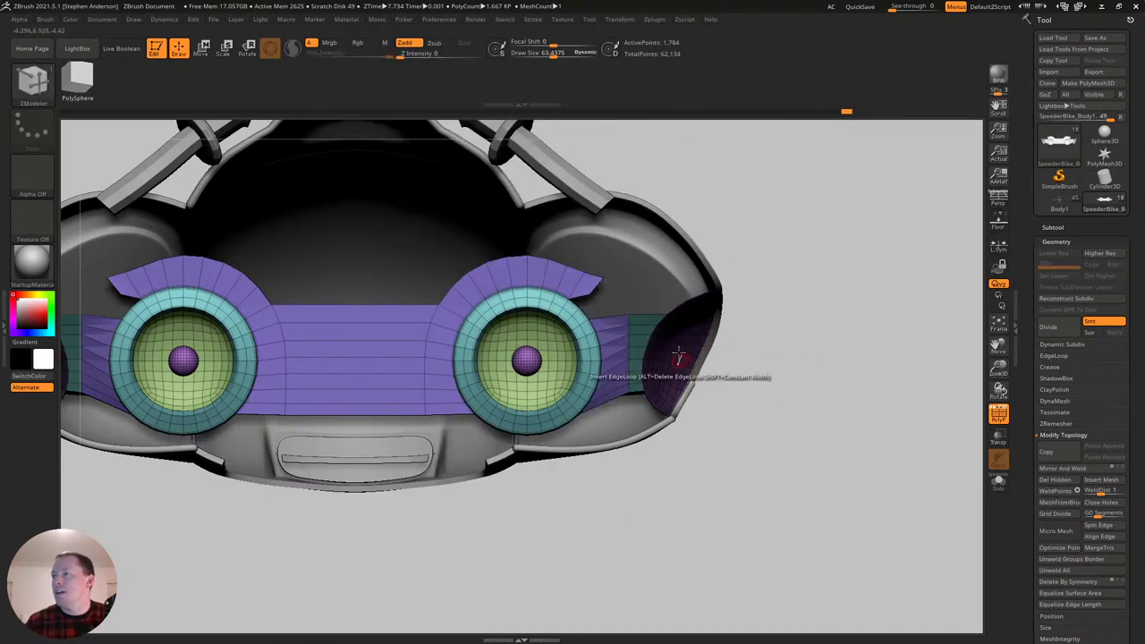
Move the unmasked speakers and backing slightly upward with the gizmo, and return to the ZModeler brush.
key("w")
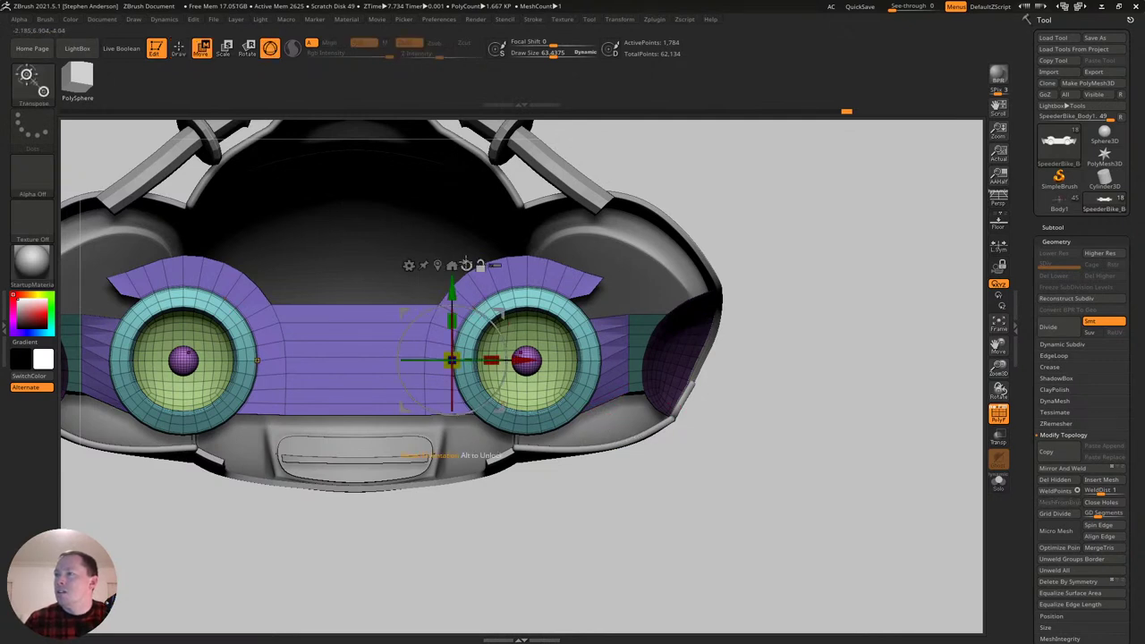
mouse_move(451, 286)
left_mouse_down()
mouse_move(452, 269)
mouse_move(452, 279)
left_mouse_up()
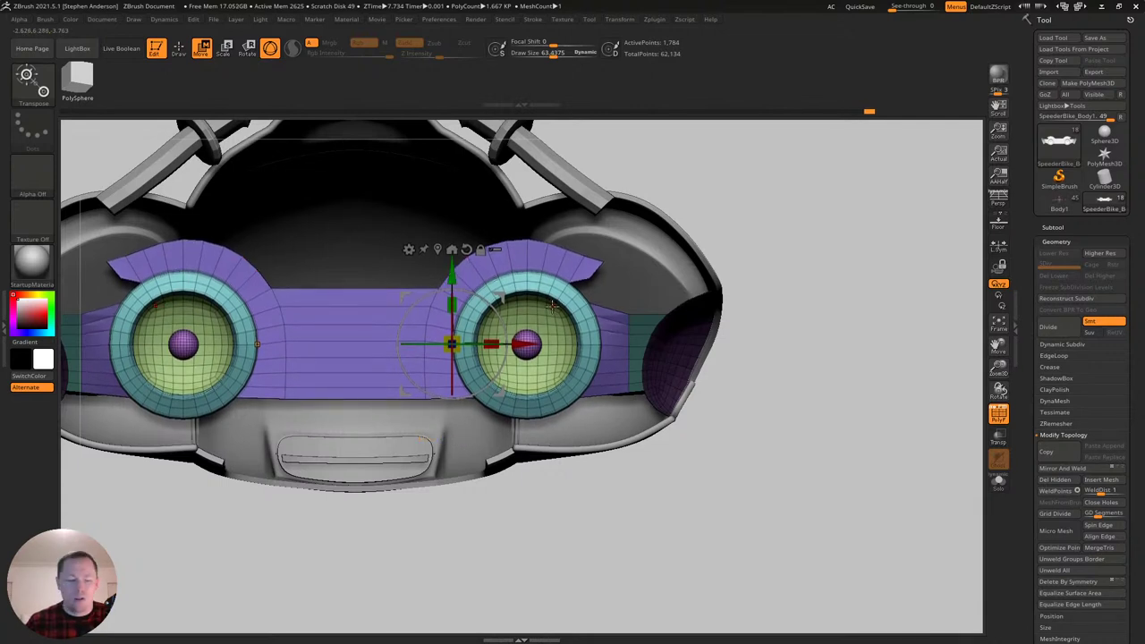
key("b")
key("z")
key("m")
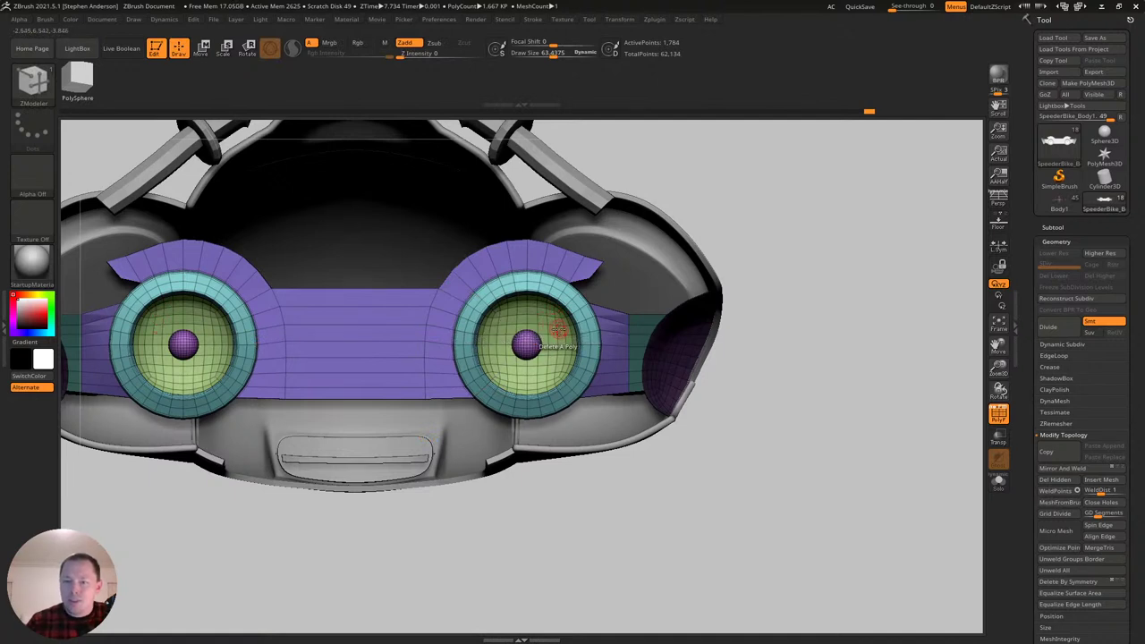
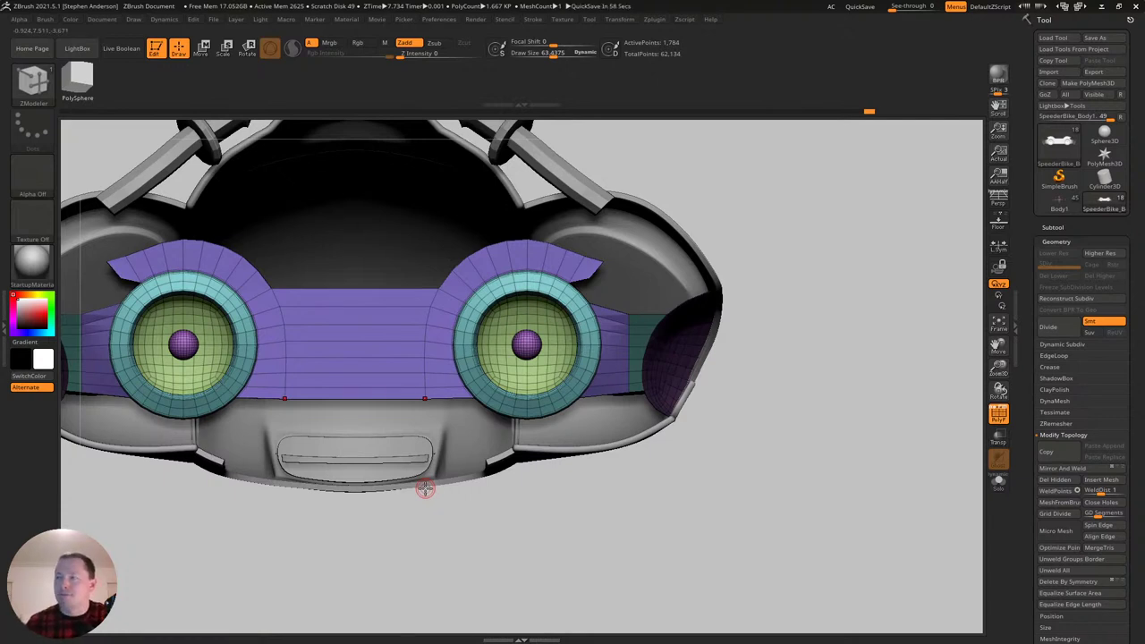
Clear the mask and pull the side panel's upper corner at the purple-teal seam up toward the arch using the Move brush, draw sizes about 148 and 89.
mouse_move(550, 330)
right_mouse_down()
mouse_move(575, 314)
mouse_move(558, 309)
mouse_move(647, 341)
right_mouse_up()
right_click_drag(613, 297, 507, 391, "alt")
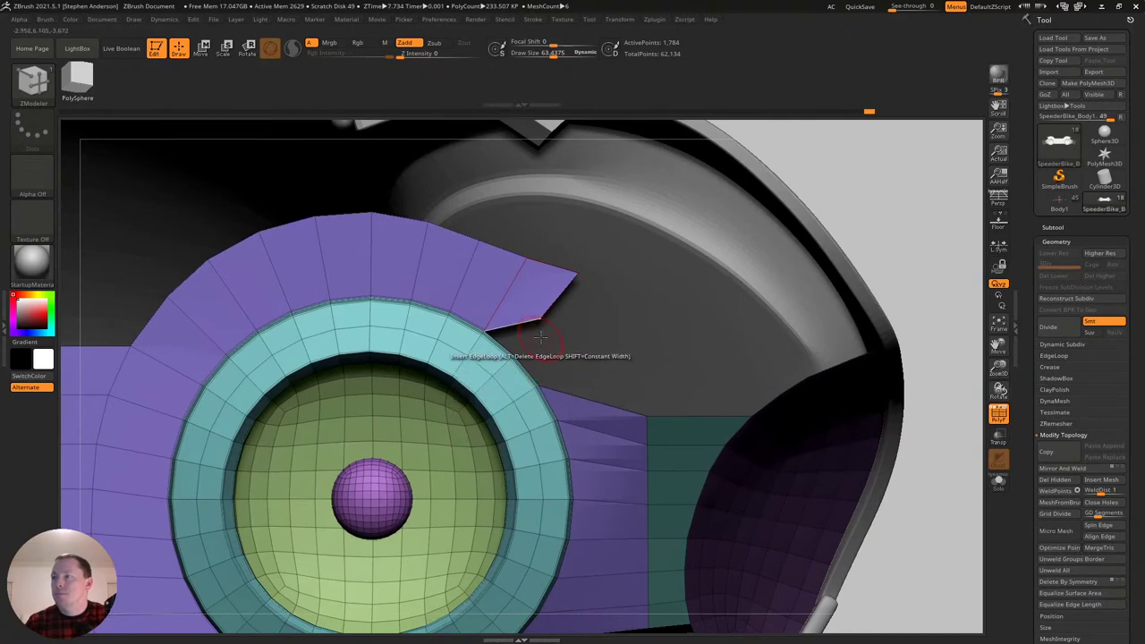
right_click_drag(660, 415, 665, 418)
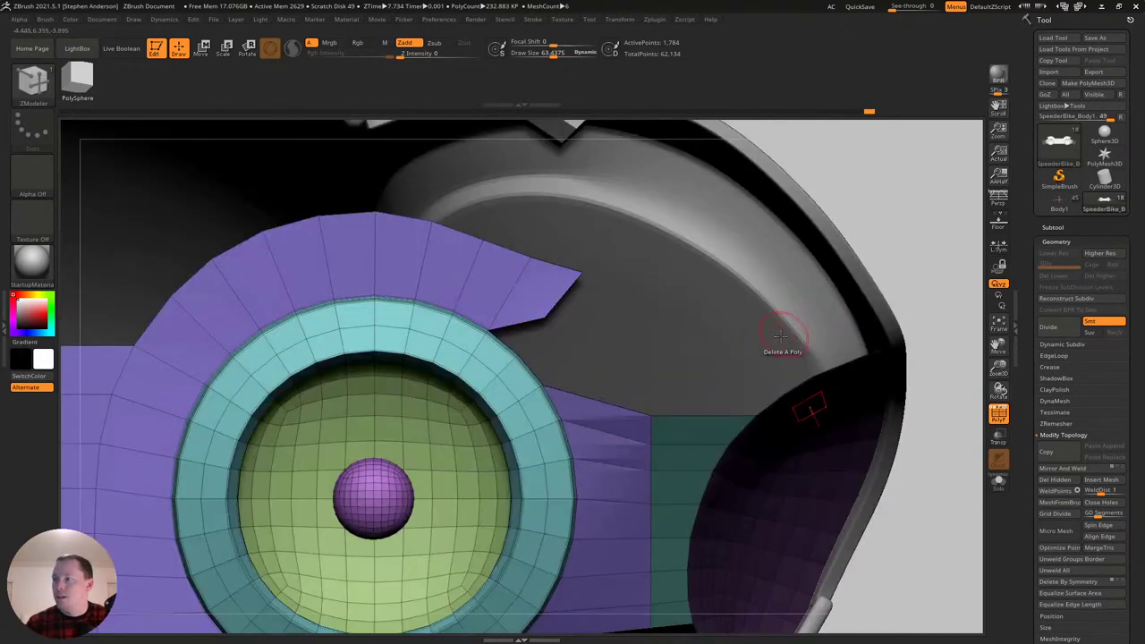
key("b")
key("m")
key("v")
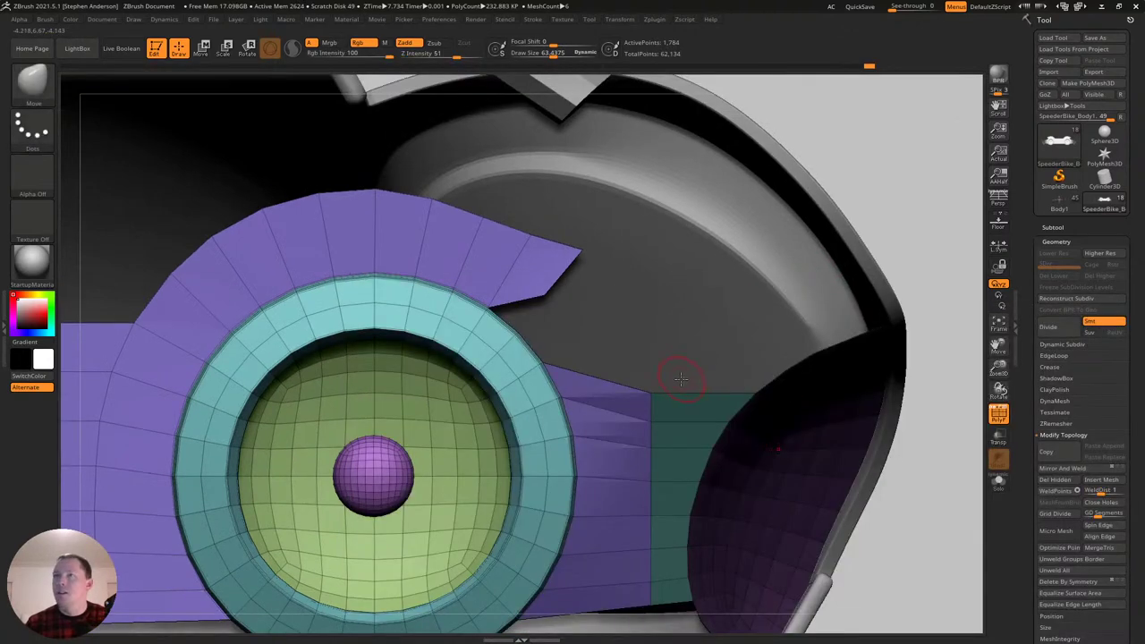
key("s")
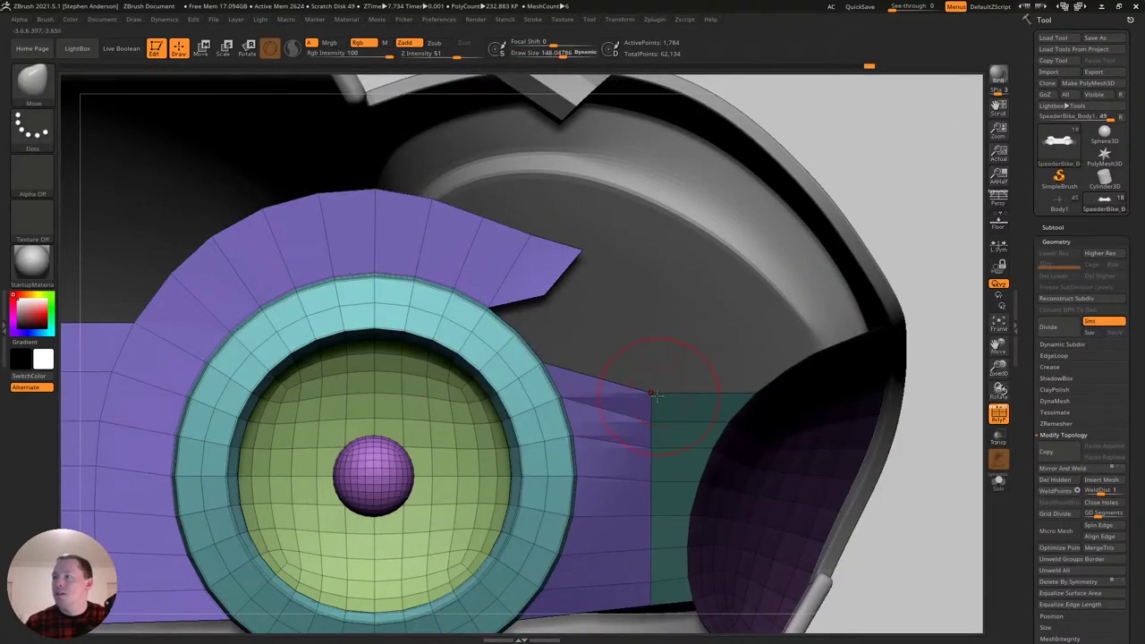
left_click_drag(923, 190, 907, 268, "ctrl")
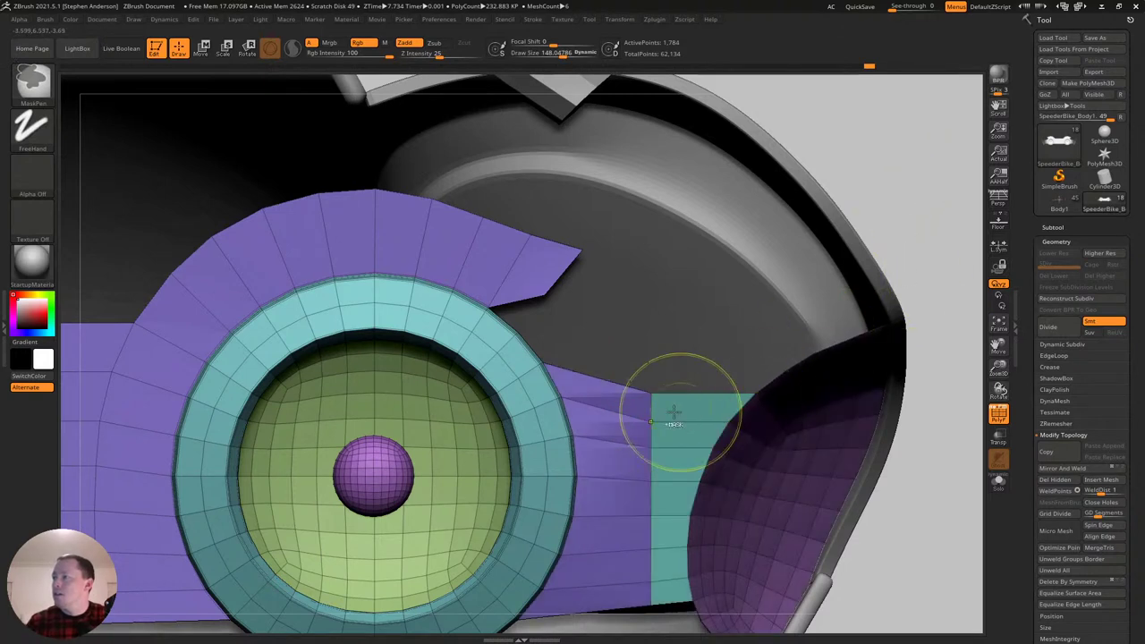
mouse_move(654, 395)
left_mouse_down()
mouse_move(661, 345)
mouse_move(649, 326)
left_mouse_up()
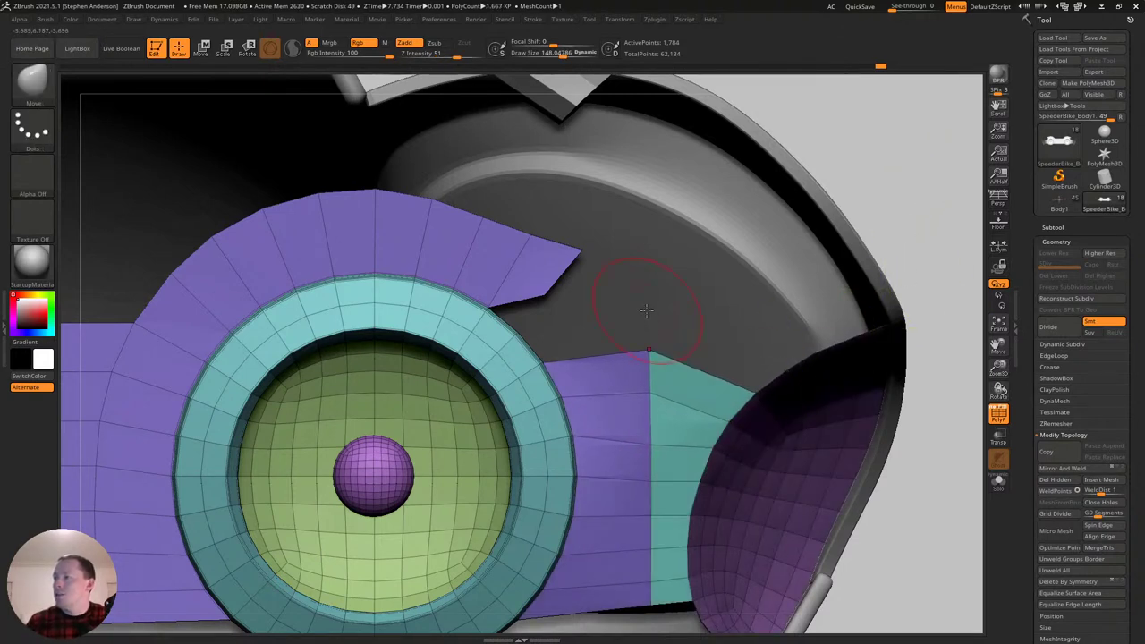
key("s")
left_click_drag(651, 358, 632, 332)
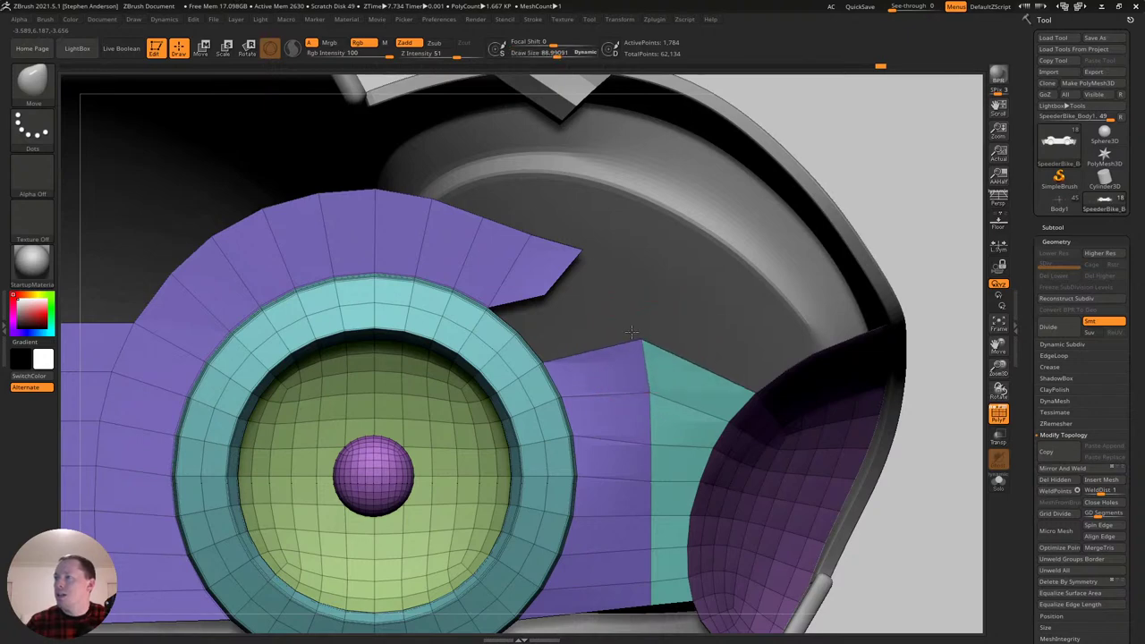
Stitch the lower corner of the arch's end polygon to the next point on the speaker ring's rim with ZModeler.
key("b")
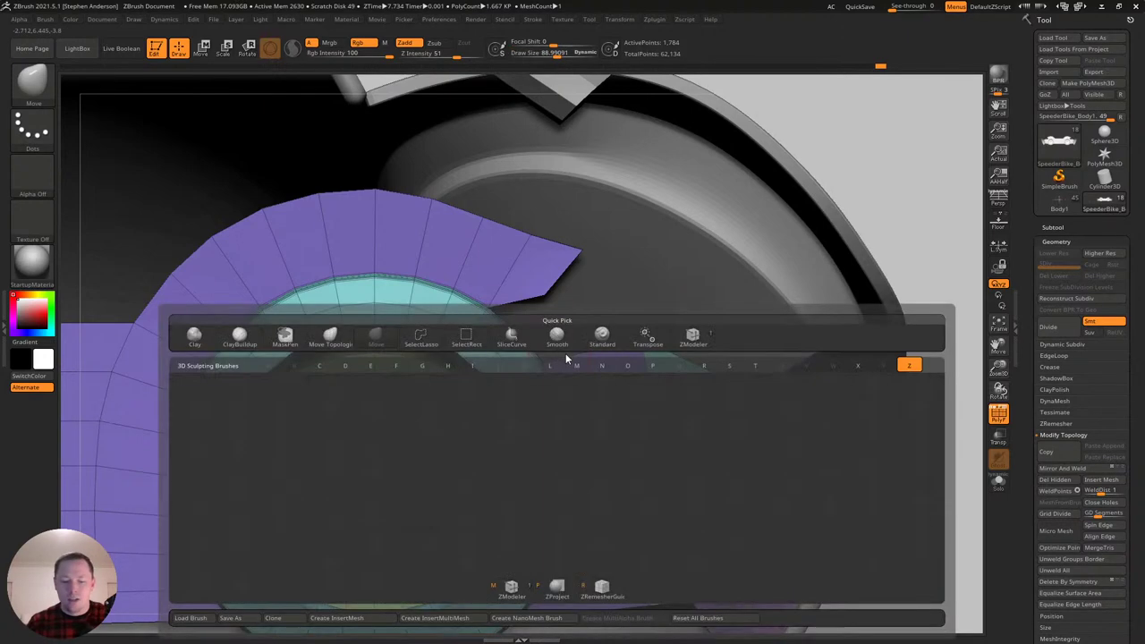
key("z")
key("m")
left_click(542, 317, "alt")
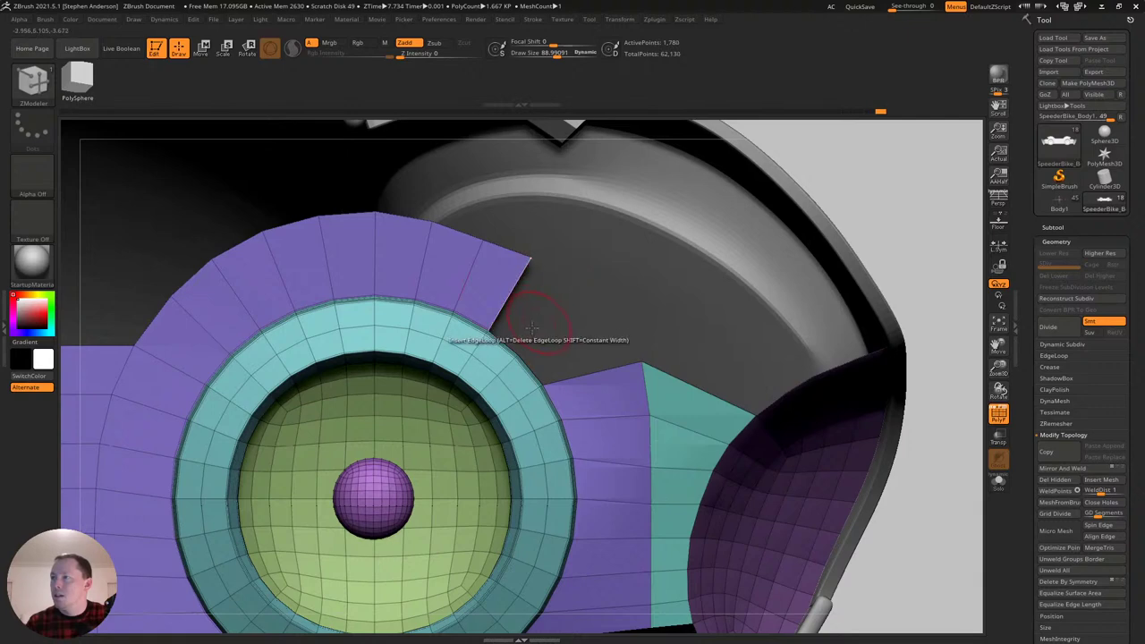
right_click_drag(526, 344, 544, 445, "ctrl")
key("ctrl+z")
left_click(613, 297)
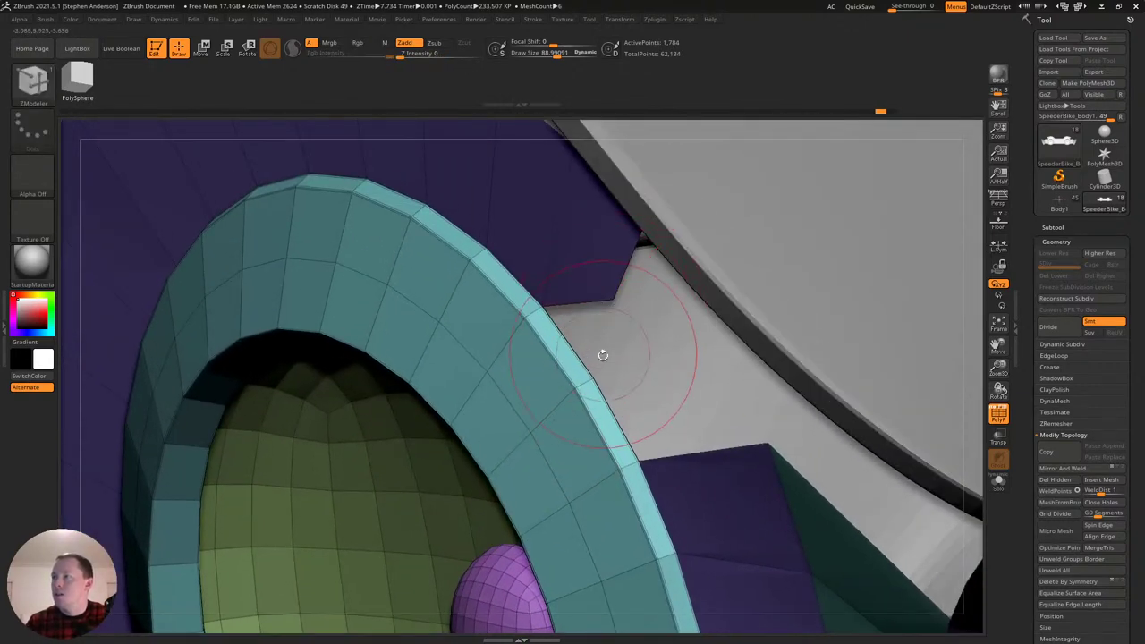
left_click(591, 379)
right_click_drag(594, 381, 617, 318)
Pull the outer tip of the arch's end polygon downward with the Move brush to continue the arch's curve.
key("b")
key("m")
key("v")
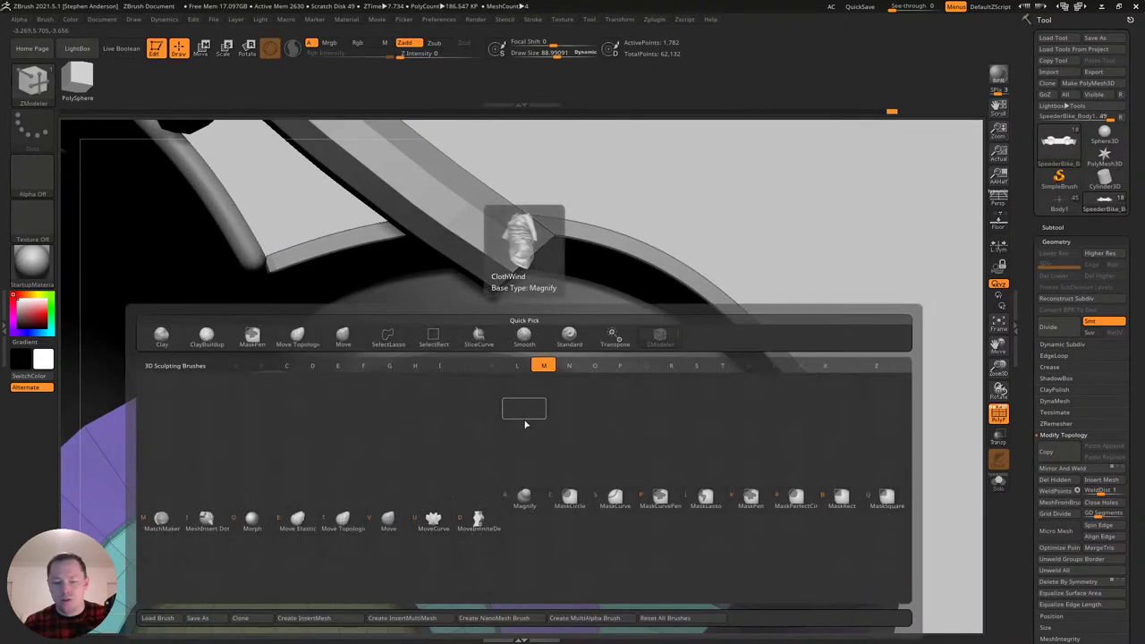
left_click_drag(518, 420, 523, 467)
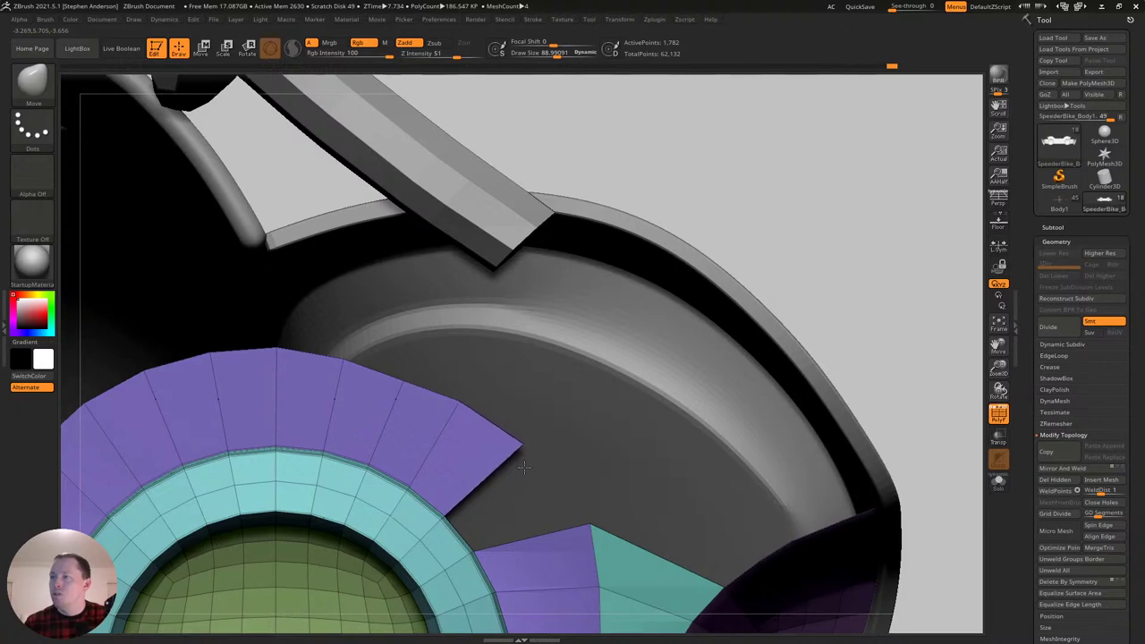
right_click_drag(555, 512, 505, 458)
Set the ZModeler edge action to Bridge and bridge the arch's end edge to the side panel's upper edge.
key("b")
key("z")
key("m")
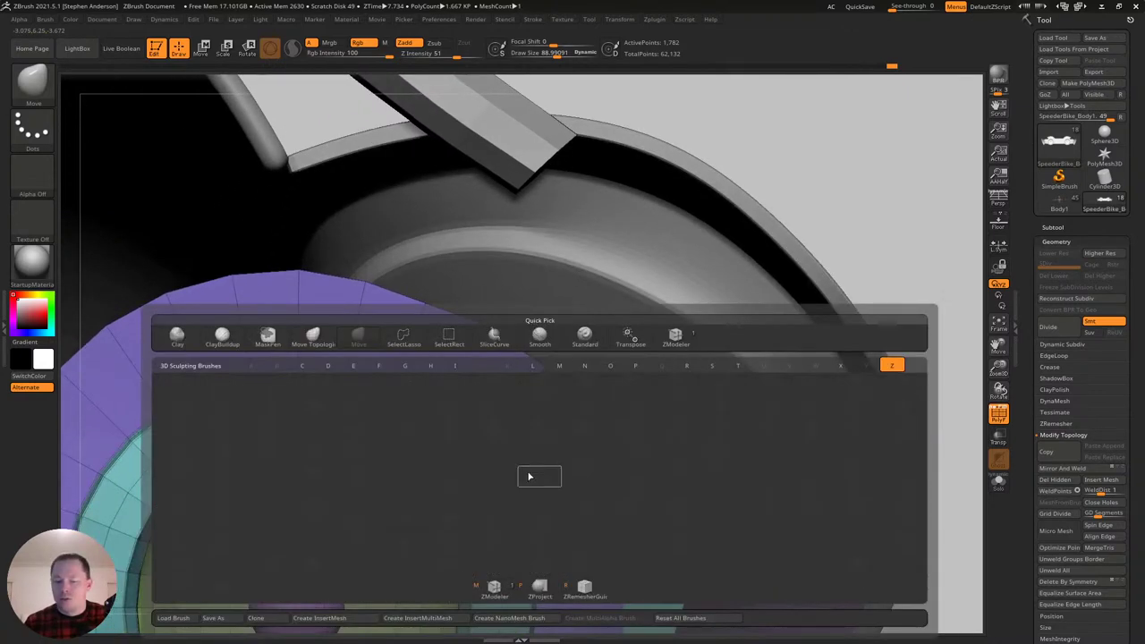
key("space")
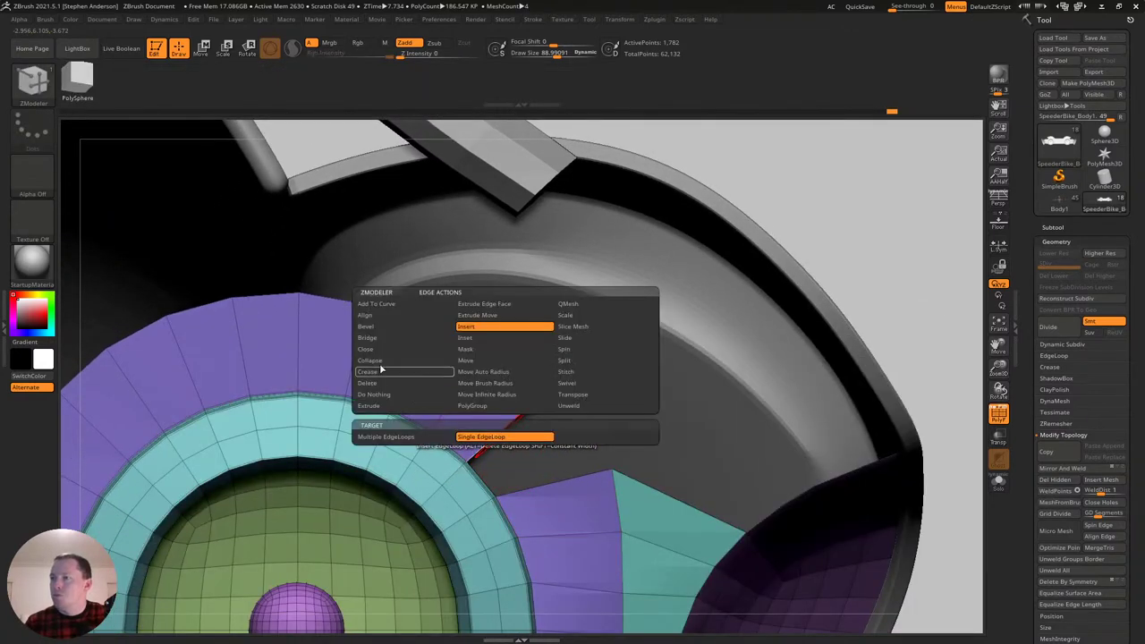
left_click(385, 405)
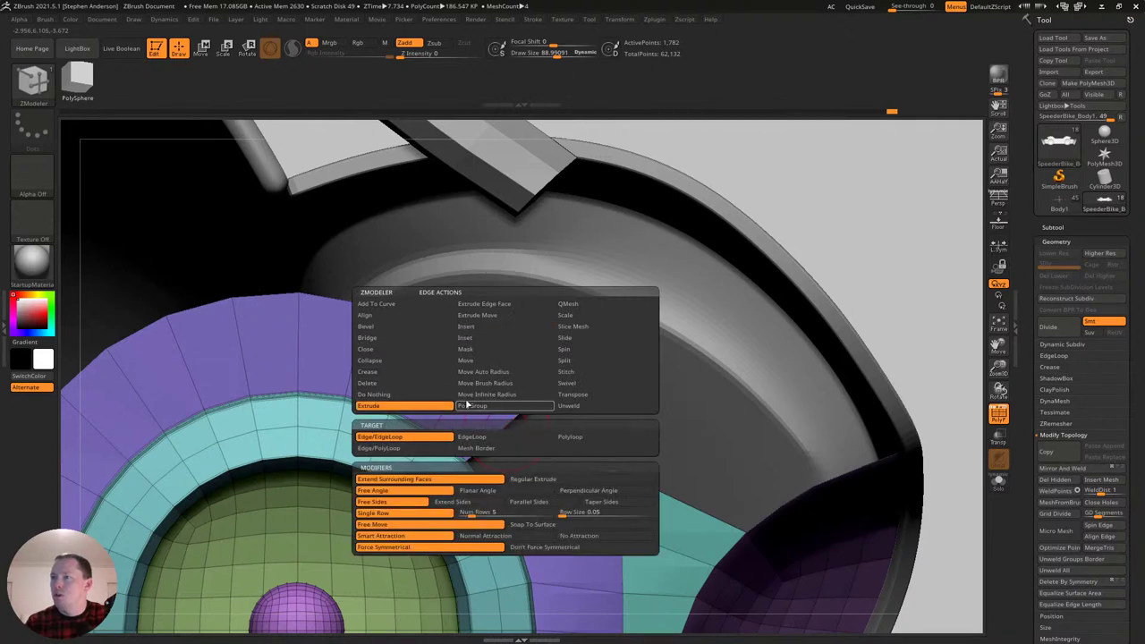
left_click(390, 339)
left_click(517, 415)
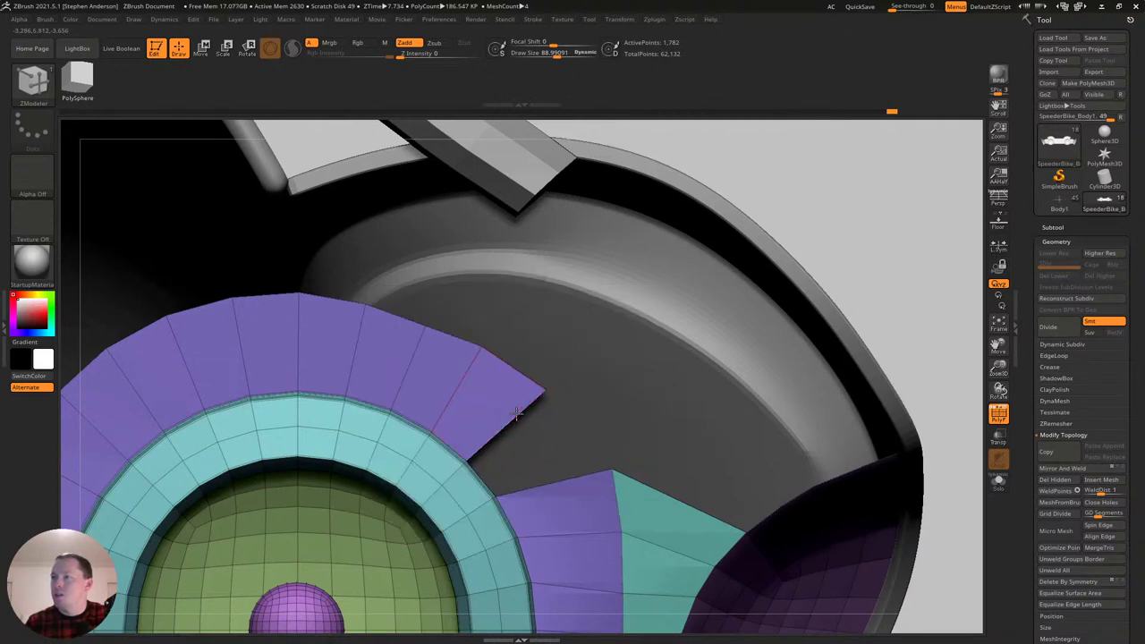
left_click(556, 491)
Isolate the purple backing polygons, assign them a single new polygroup, and show the whole mesh again.
left_click_drag(557, 490, 619, 356)
left_click(590, 348, "ctrl+shift")
mouse_move(620, 424)
right_mouse_down("ctrl")
mouse_move(616, 360)
mouse_move(576, 357)
mouse_move(747, 354)
right_mouse_up("ctrl")
key("ctrl+w")
left_click(808, 364, "ctrl+shift")
right_click_drag(629, 408, 645, 475, "ctrl")
right_click_drag(673, 407, 653, 401)
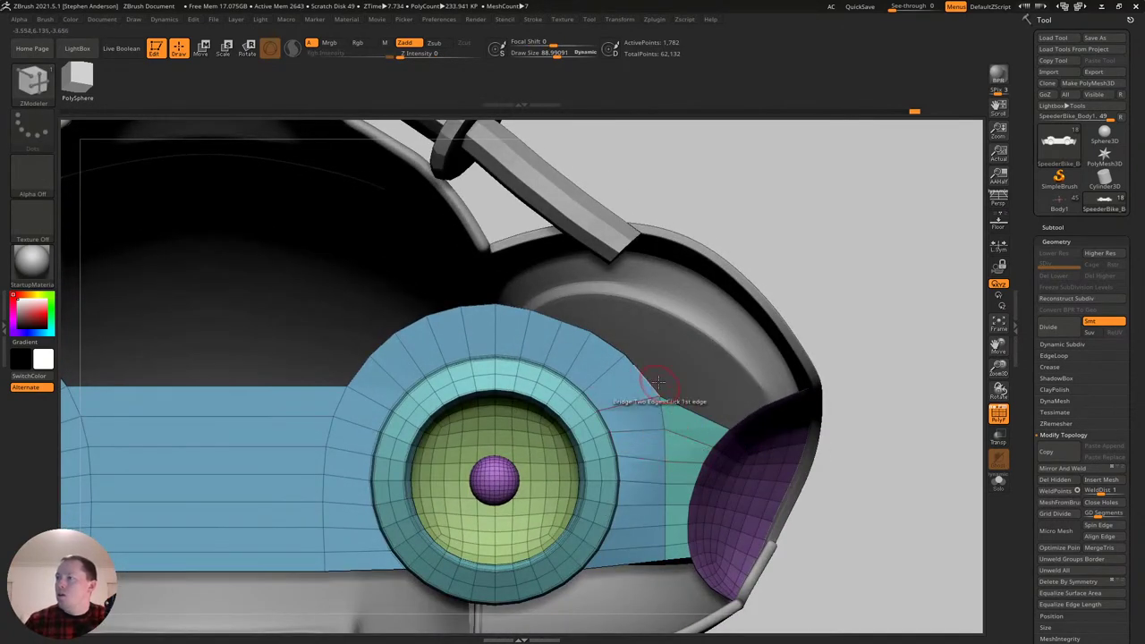
Reposition the seam points between the blue arch and the green side panel with the Move brush to smooth the arch's outline.
right_click_drag(675, 396, 682, 405, "alt")
key("b")
key("m")
key("v")
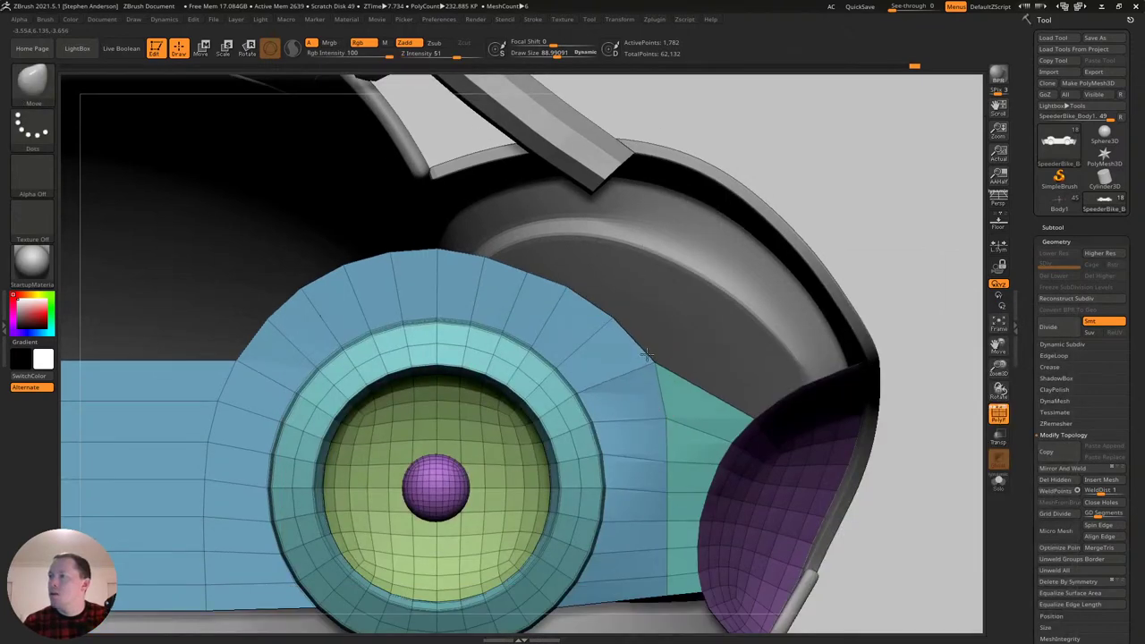
left_click_drag(663, 411, 676, 418)
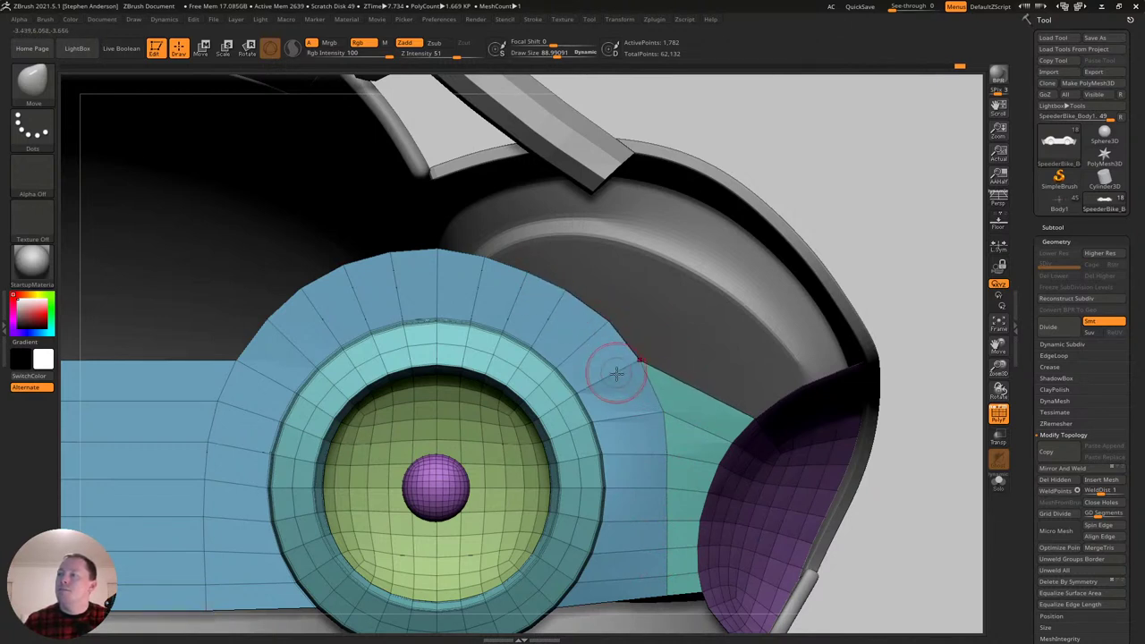
left_click_drag(660, 417, 654, 416)
mouse_move(655, 416)
right_mouse_down()
mouse_move(702, 417)
mouse_move(664, 405)
right_mouse_up()
Mask everything except the blue speaker backing polygroup and flatten the backing by scaling it along Z with the gizmo.
key("w")
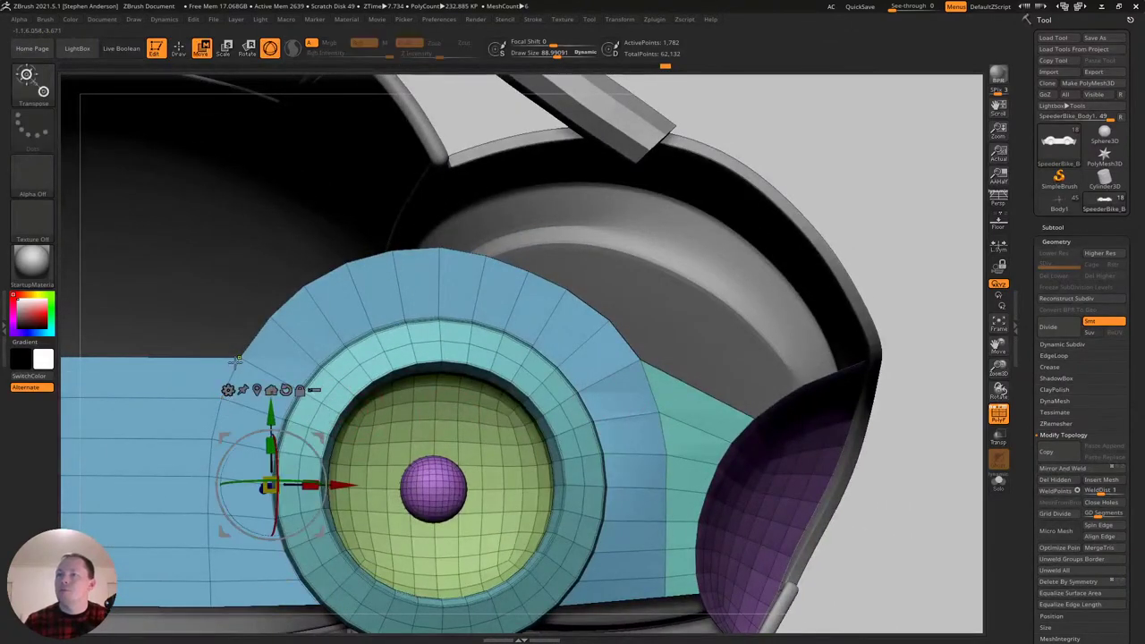
left_click(237, 360, "ctrl")
key("q")
mouse_move(407, 537)
right_mouse_down("ctrl")
mouse_move(438, 464)
mouse_move(481, 409)
mouse_move(555, 382)
right_mouse_up("ctrl")
key("w")
right_click_drag(439, 451, 461, 376)
left_click(444, 336)
right_click_drag(454, 428, 420, 504)
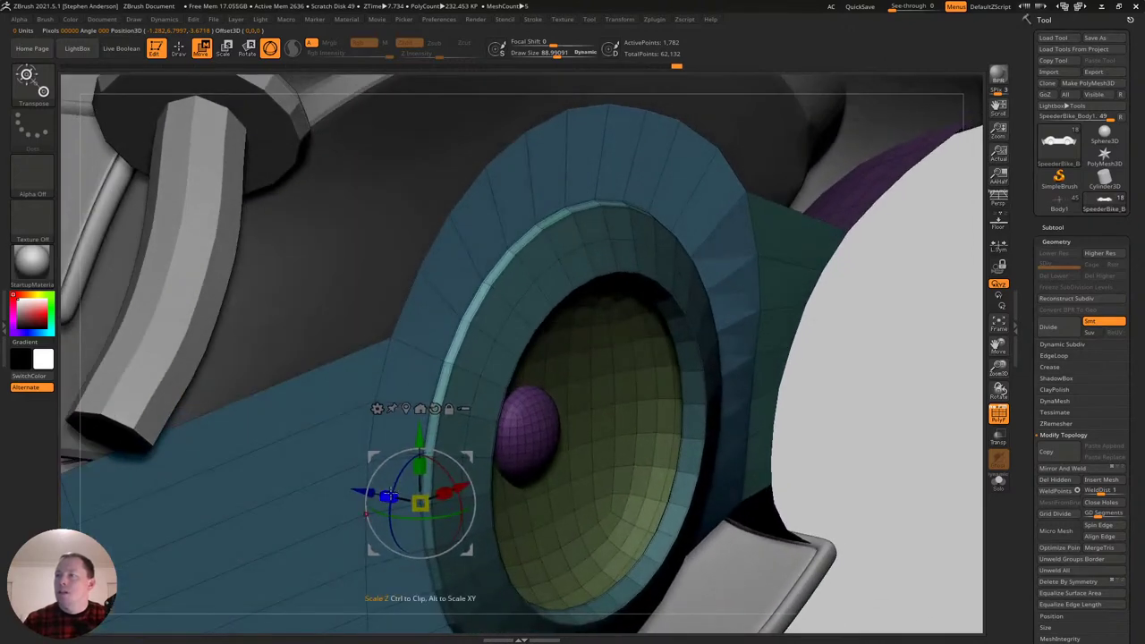
left_click_drag(384, 495, 823, 622)
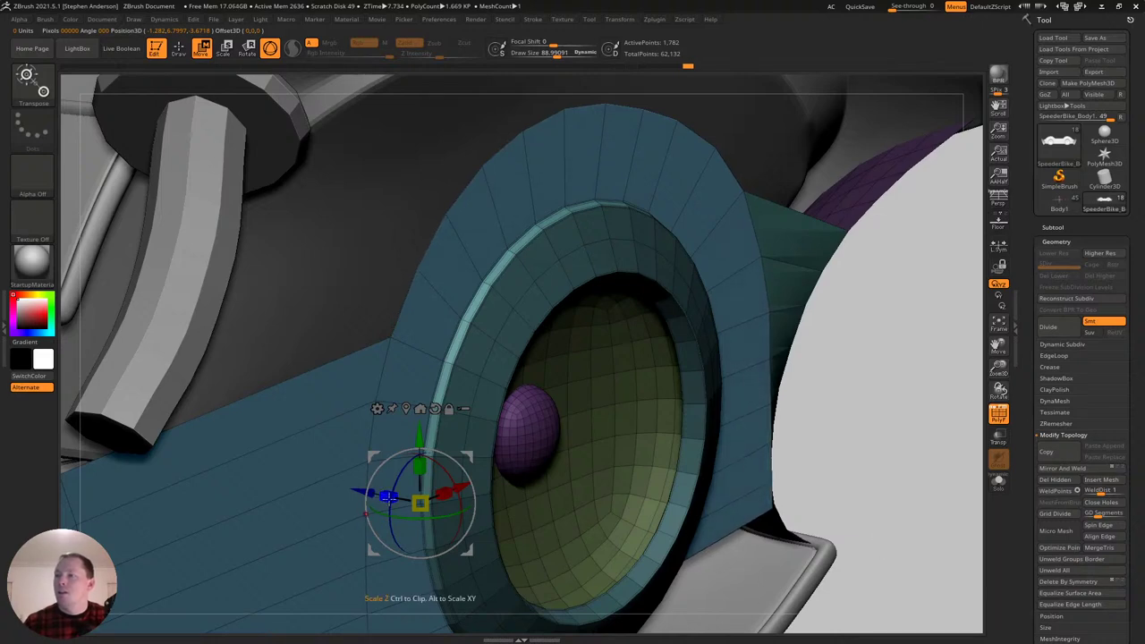
Switch to the Move brush and isolate the polygroups at the outer end of the speaker backing, including the purple panel.
right_click_drag(606, 561, 757, 450, "ctrl")
right_click_drag(665, 438, 609, 463, "alt")
key("b")
key("m")
key("v")
mouse_move(530, 435)
right_mouse_down()
mouse_move(562, 396)
mouse_move(452, 338)
right_mouse_up()
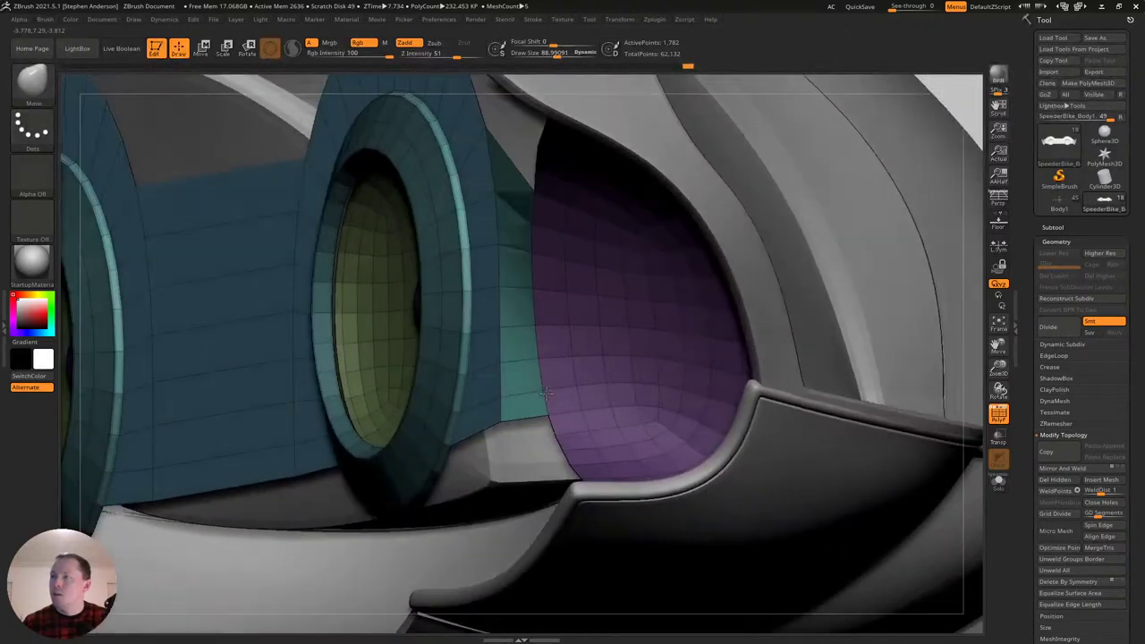
left_click(457, 331, "ctrl+shift")
left_click(473, 370, "ctrl+shift")
Enlarge the Move brush's draw size to about 170 for reshaping the isolated backing panels.
mouse_move(474, 371)
right_mouse_down()
mouse_move(468, 362)
mouse_move(471, 394)
right_mouse_up()
key("s")
mouse_move(471, 400)
left_mouse_down()
mouse_move(499, 399)
mouse_move(481, 421)
left_mouse_up()
key("s")
key("s")
left_click_drag(493, 374, 488, 374)
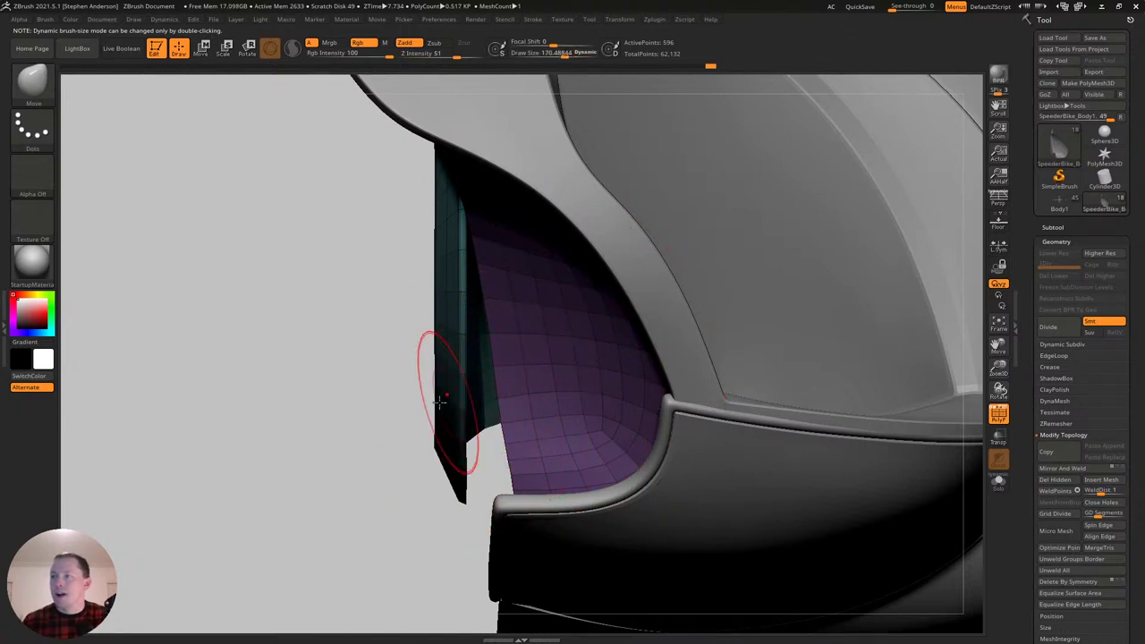
Adjust the teal panel between the headlight surround and the purple intake with the Move brush at a draw size of about 122.
mouse_move(429, 403)
left_mouse_down()
mouse_move(526, 289)
mouse_move(554, 374)
mouse_move(524, 383)
left_mouse_up()
key("s")
key("s")
key("s")
key("s")
left_click_drag(514, 315, 498, 306)
key("s")
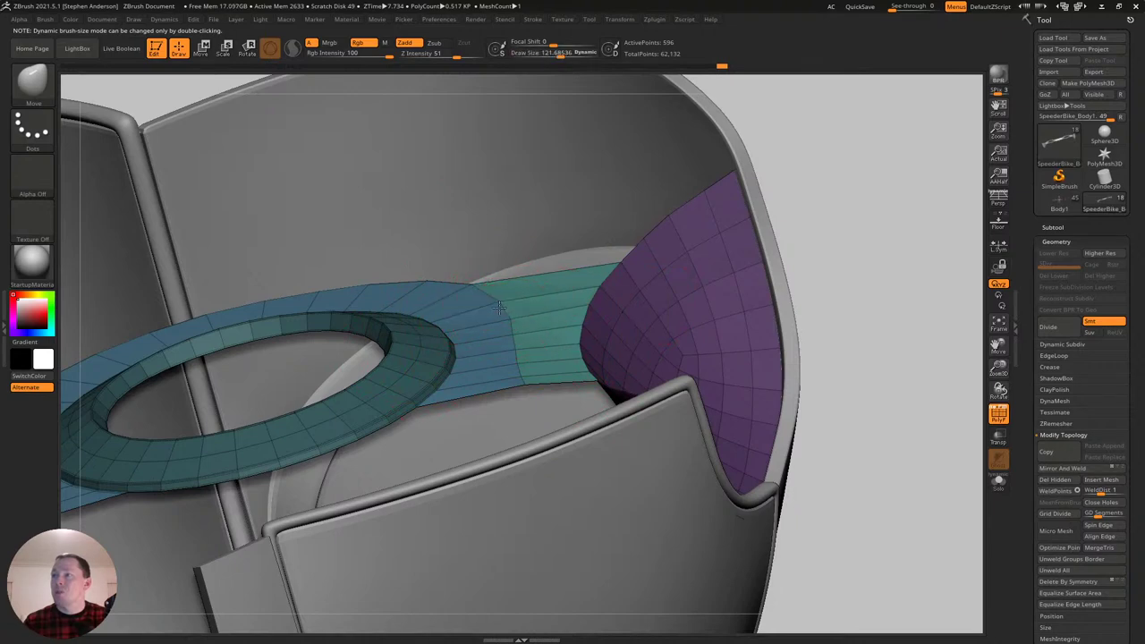
right_click_drag(528, 300, 644, 421)
mouse_move(645, 420)
right_mouse_down()
mouse_move(595, 372)
mouse_move(642, 384)
mouse_move(634, 433)
right_mouse_up()
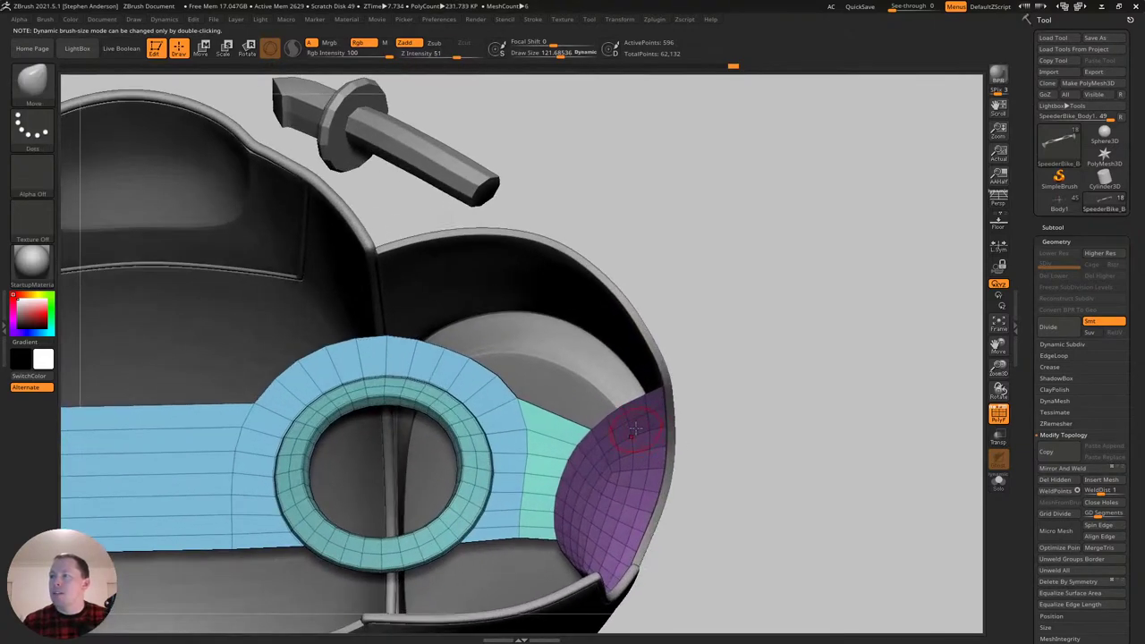
Unhide all parts of the body mesh and apply Mirror And Weld to it.
mouse_move(167, 457)
right_mouse_down()
mouse_move(307, 467)
mouse_move(272, 450)
right_mouse_up()
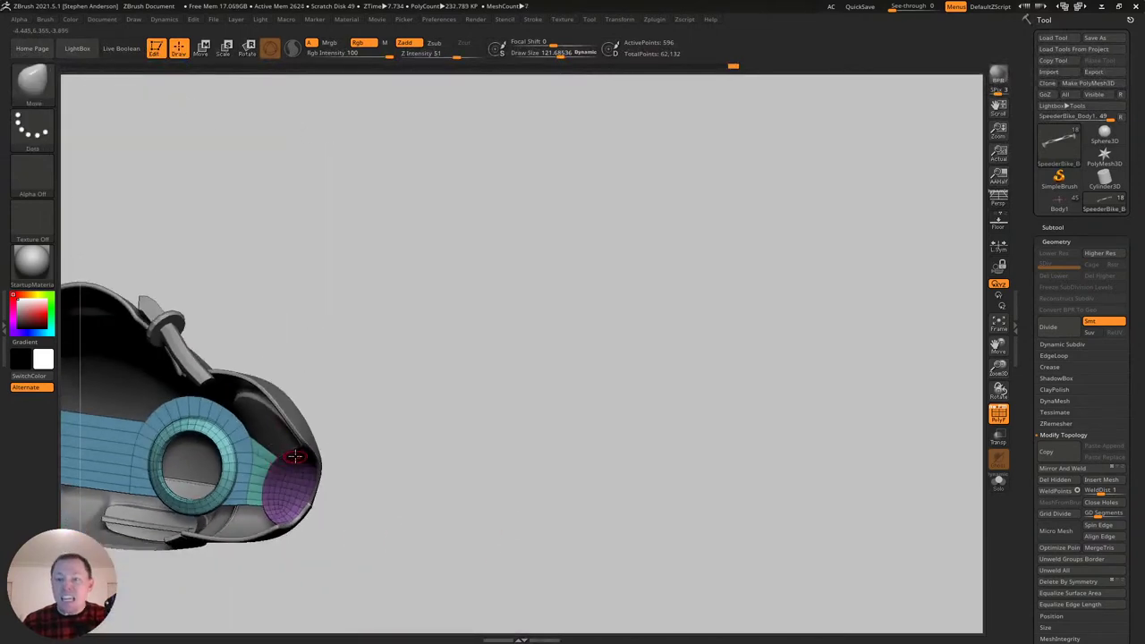
right_click_drag(458, 429, 696, 330)
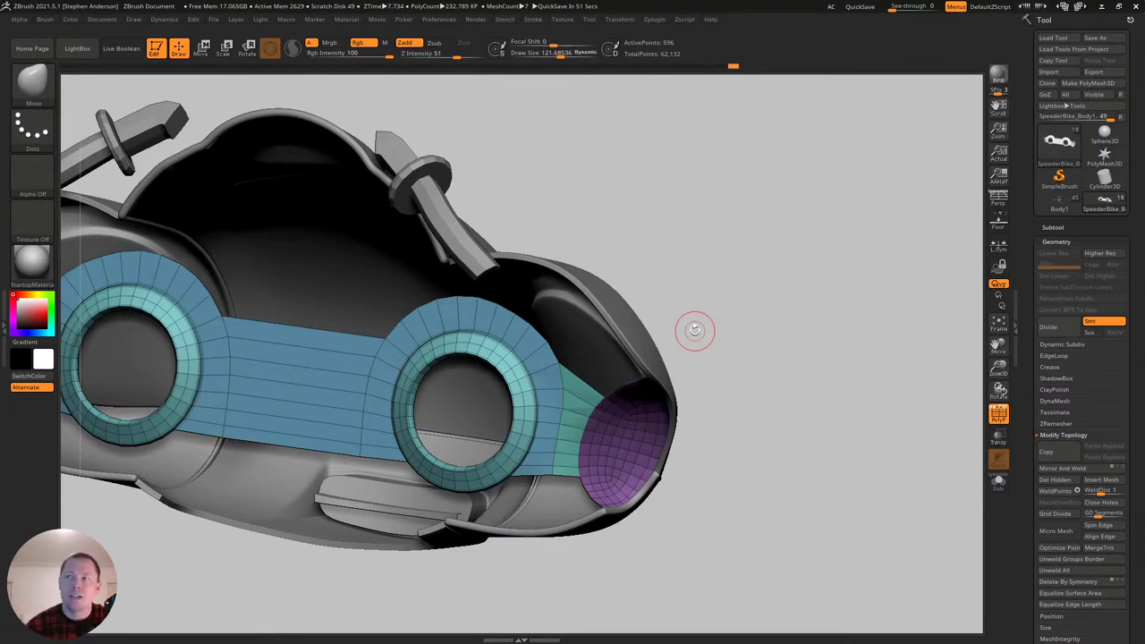
left_click(1058, 469)
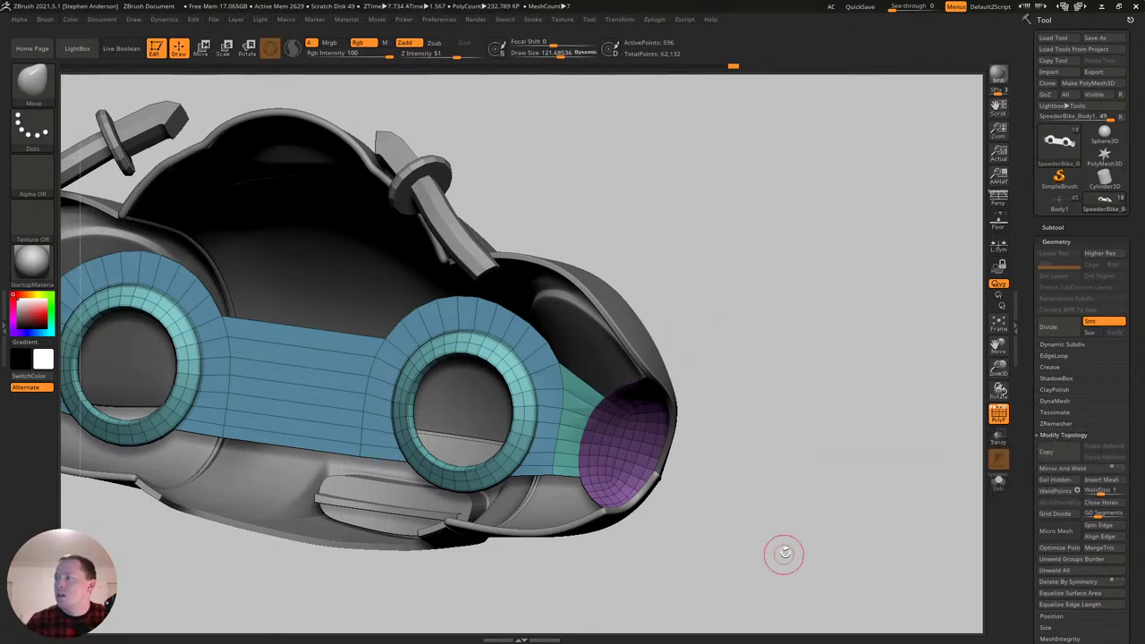
left_click(795, 502, "ctrl+shift")
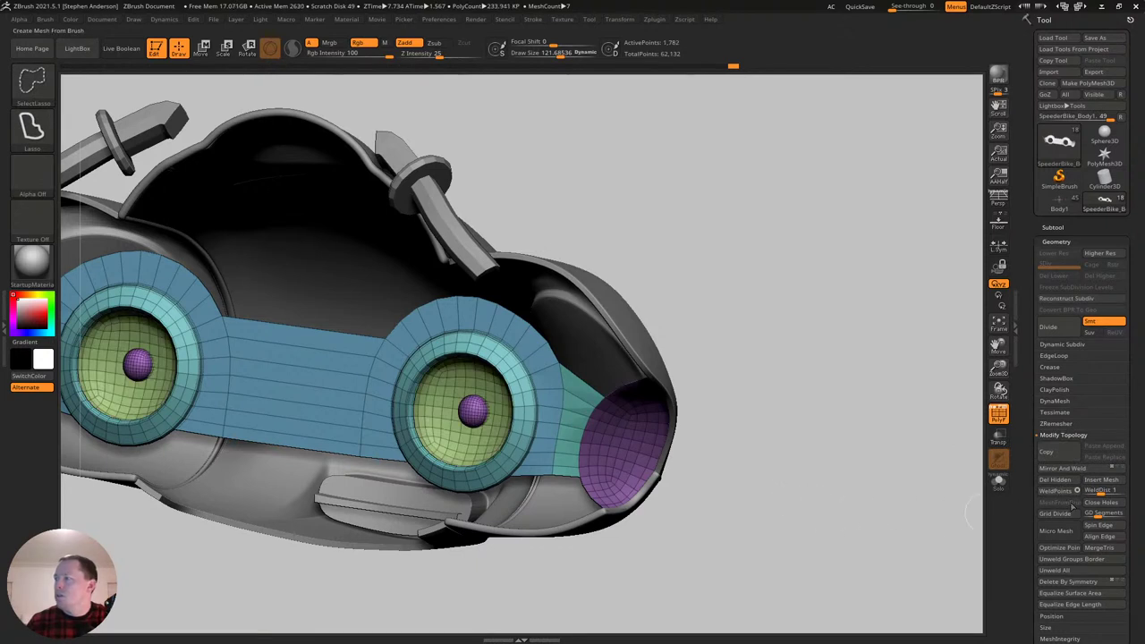
left_click(1058, 469)
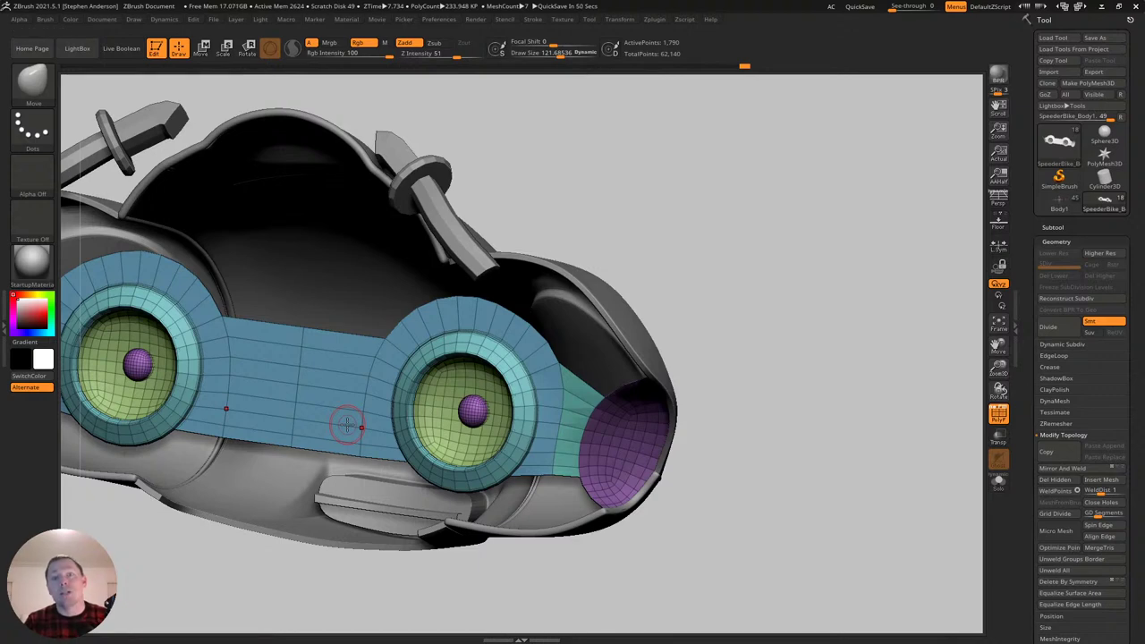
Adjust the seam between the blue headlight surround and the teal panel with the Move brush, reducing the draw size to about 53.
right_click_drag(526, 394, 572, 550)
key("b")
key("m")
key("v")
key("s")
left_click_drag(551, 541, 562, 543)
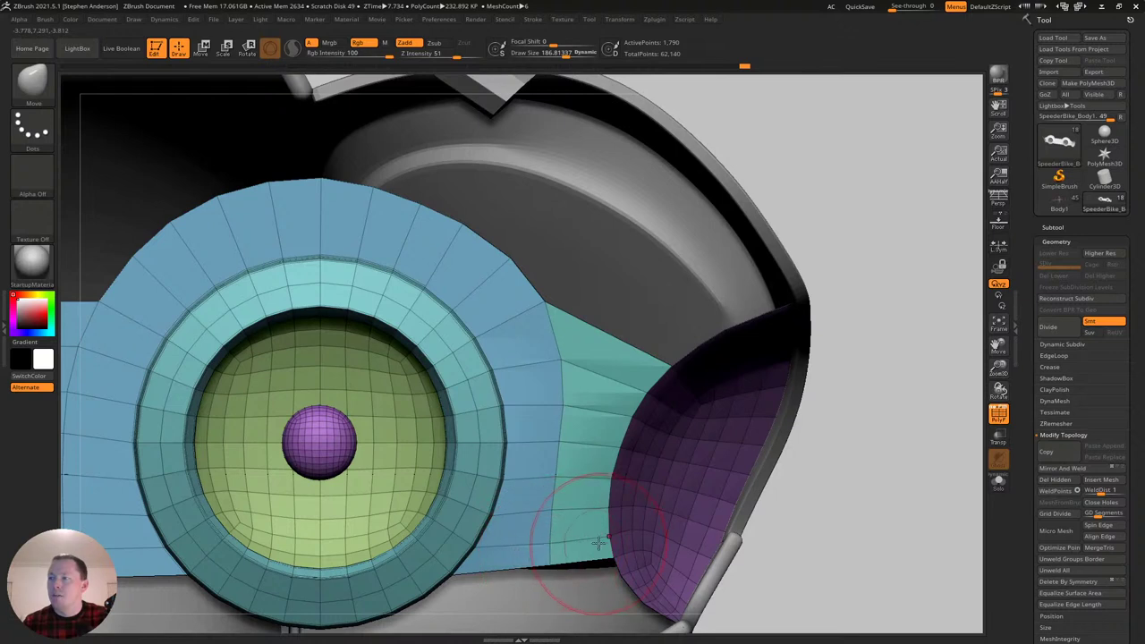
key("s")
left_click_drag(546, 508, 552, 511)
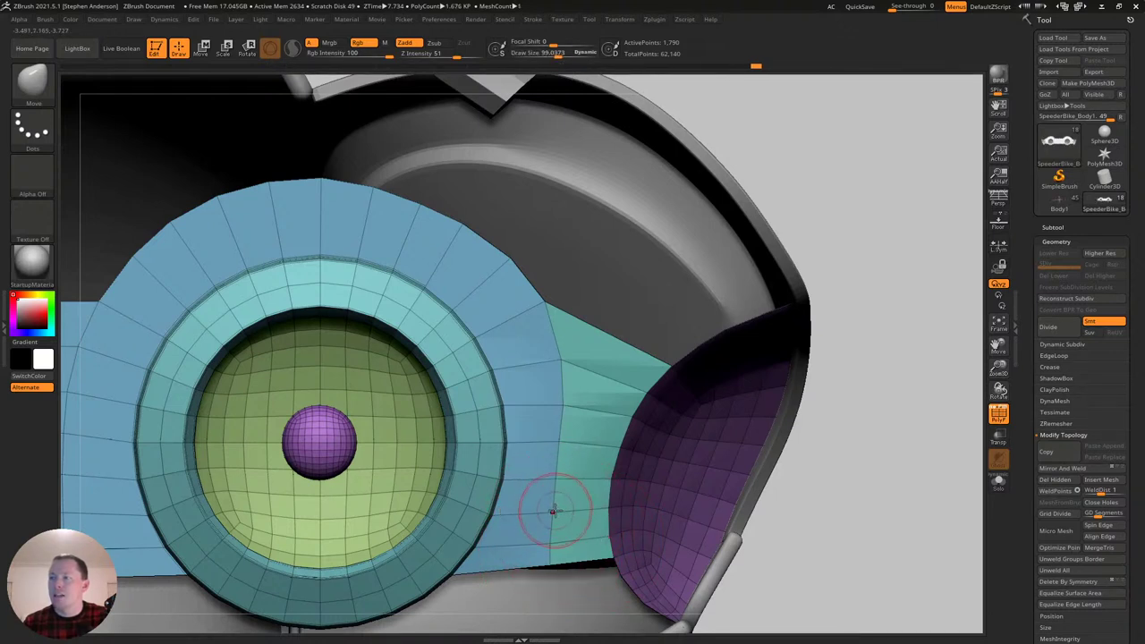
mouse_move(589, 401)
right_mouse_down("alt")
mouse_move(576, 468)
mouse_move(575, 447)
right_mouse_up("alt")
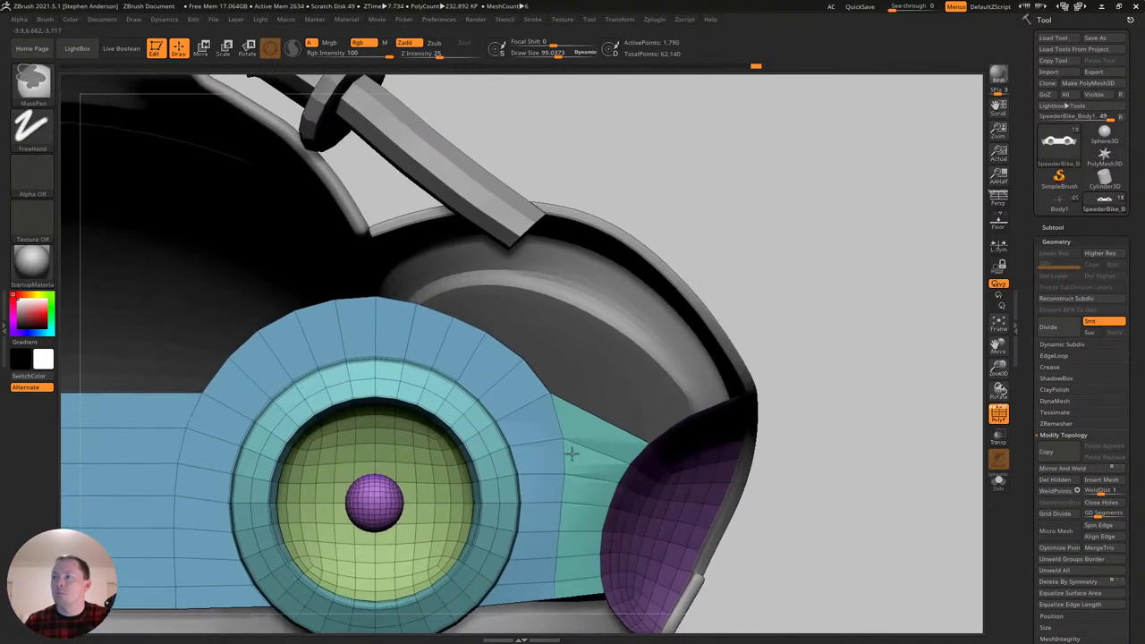
key("s")
left_click_drag(556, 595, 551, 596)
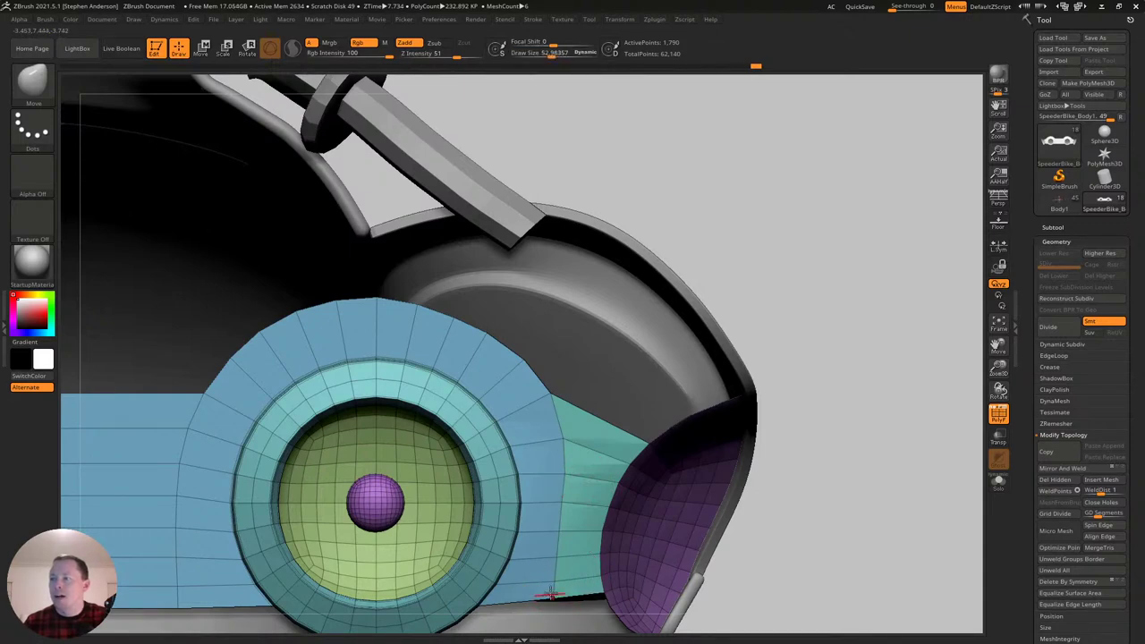
Insert one edge loop down the teal panel and another around the blue headlight surround using ZModeler.
key("b")
key("z")
key("m")
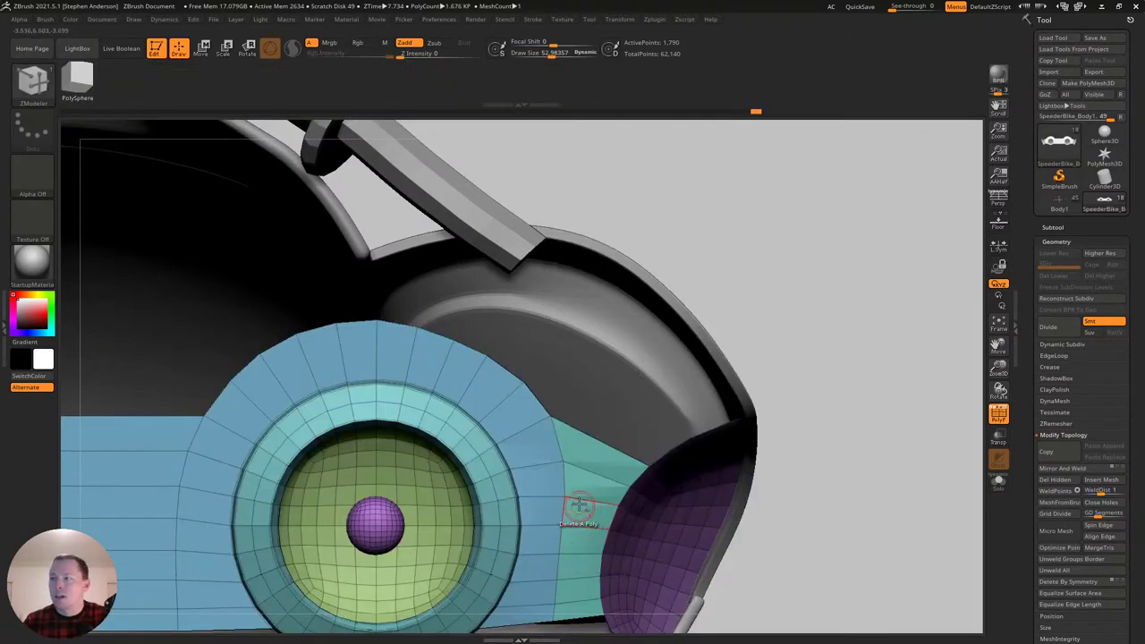
right_click_drag(583, 505, 579, 403, "alt")
key("space")
left_click(564, 327)
left_click(563, 458)
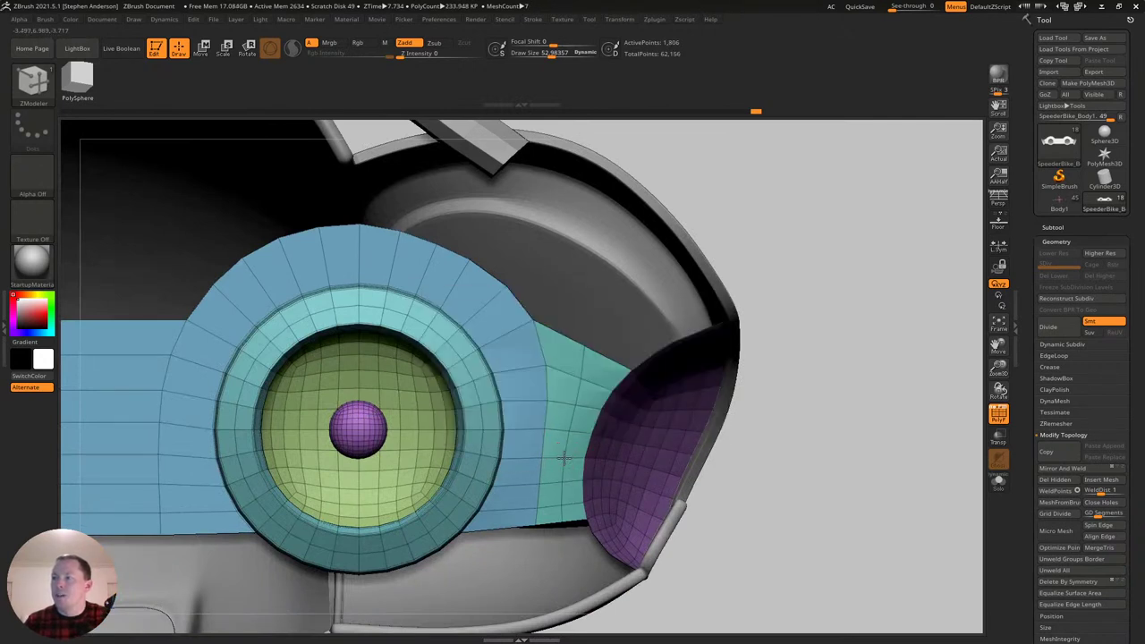
left_click(528, 430)
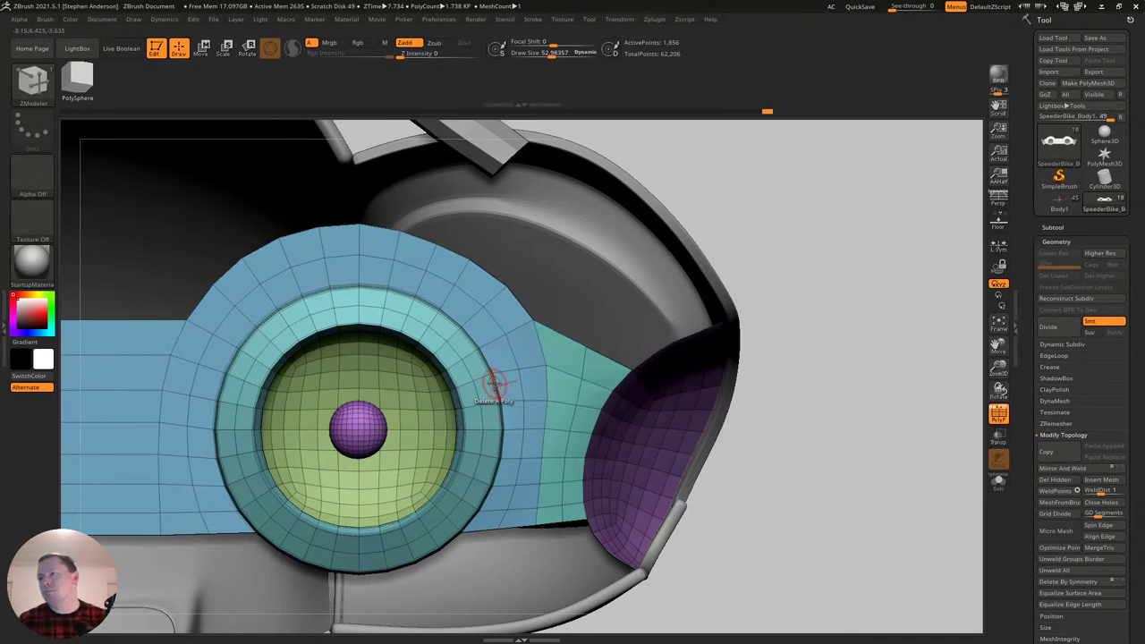
Smooth the topology of the teal panel where it joins the headlight surround.
right_click_drag(603, 382, 566, 402)
key("shift")
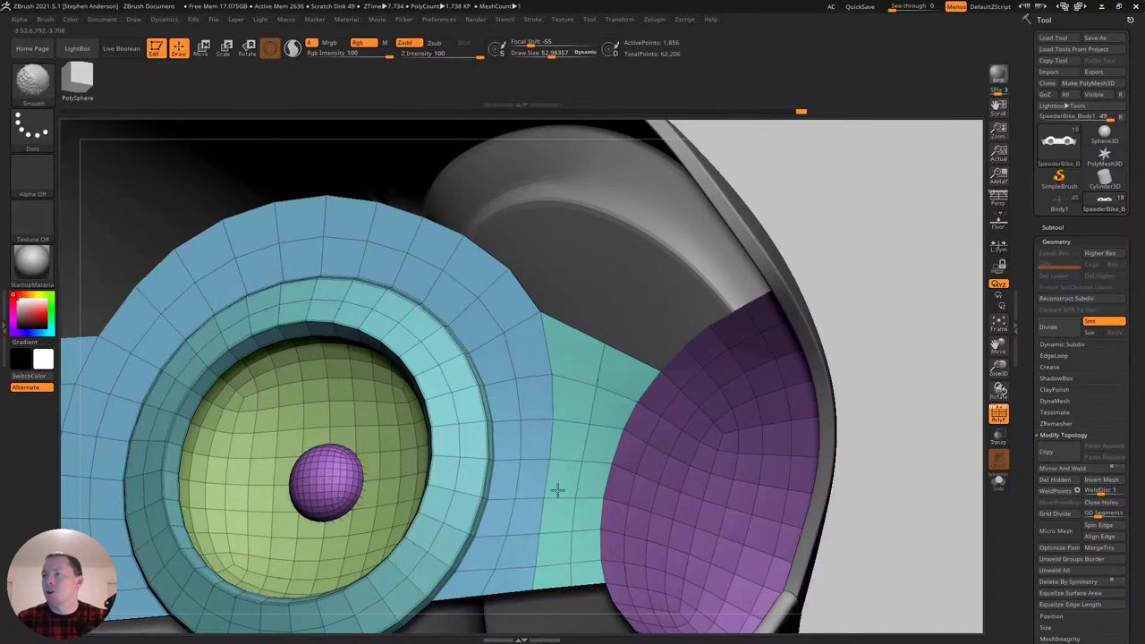
right_click_drag(545, 519, 488, 563)
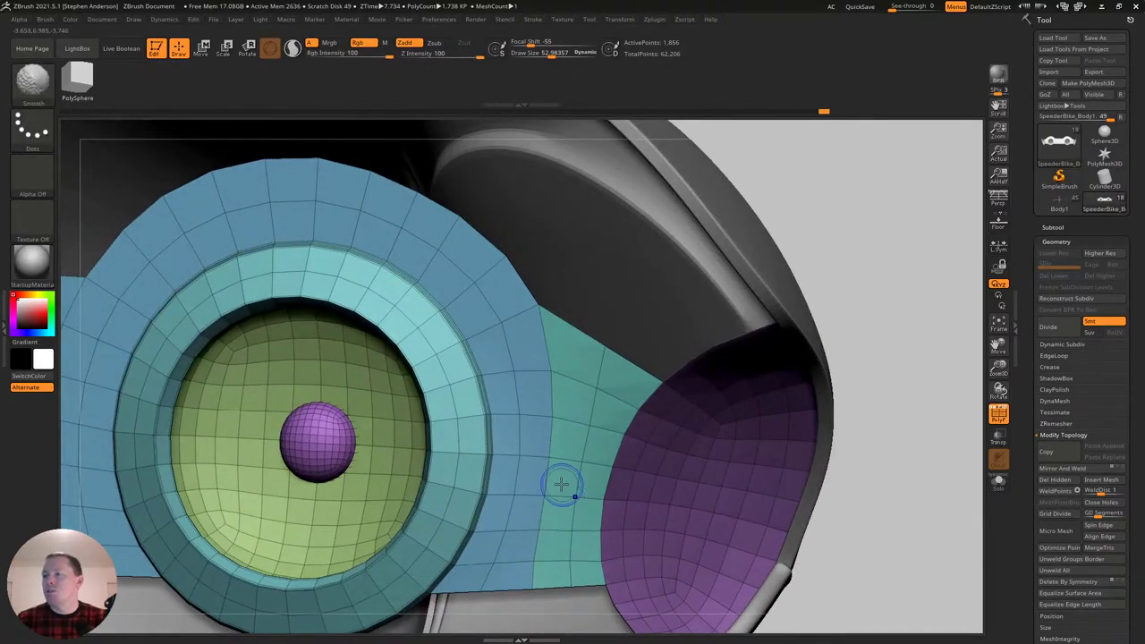
Turn off the polyframe display and inspect the front of the body, toggling solo mode on and off.
key("shift+f")
mouse_move(552, 442)
right_mouse_down()
mouse_move(535, 430)
mouse_move(578, 427)
mouse_move(585, 471)
mouse_move(506, 402)
mouse_move(550, 455)
mouse_move(529, 388)
mouse_move(538, 403)
right_mouse_up()
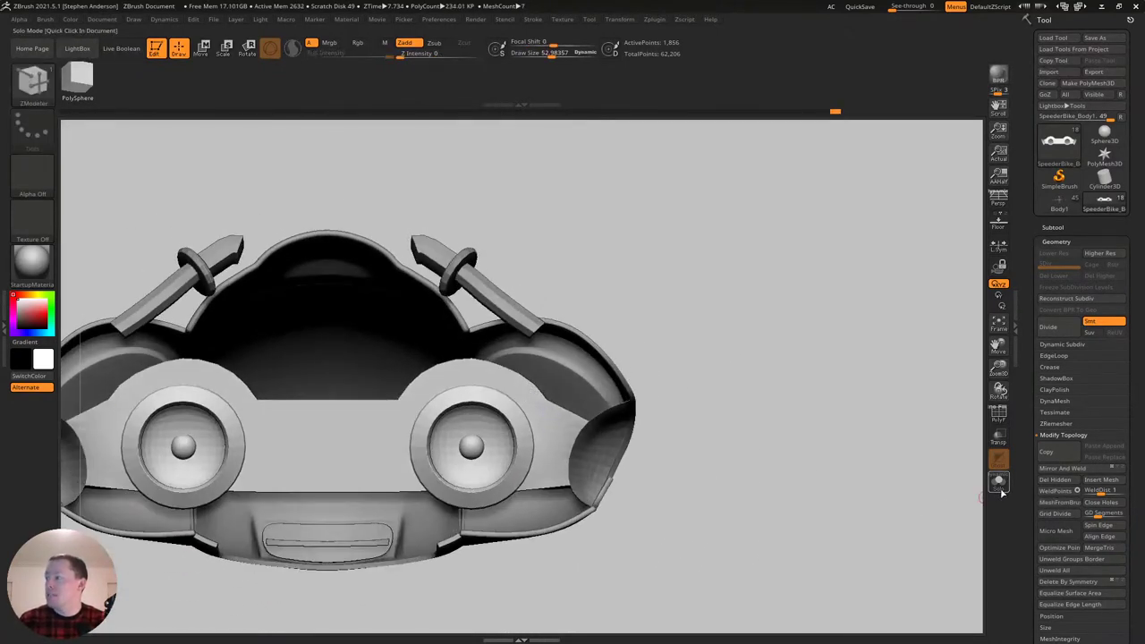
left_click(999, 481)
left_click(998, 481)
right_click_drag(818, 475, 565, 407, "ctrl")
Create a subtool folder named Cargo containing the CargoBlockIn subtool.
left_click(1052, 227)
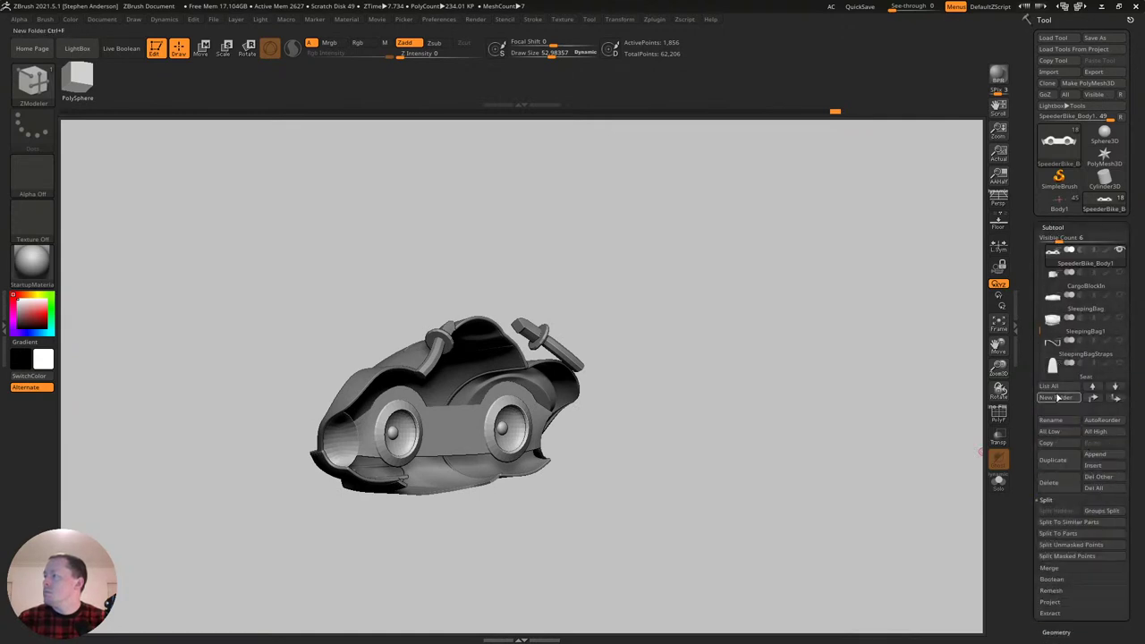
mouse_move(1104, 338)
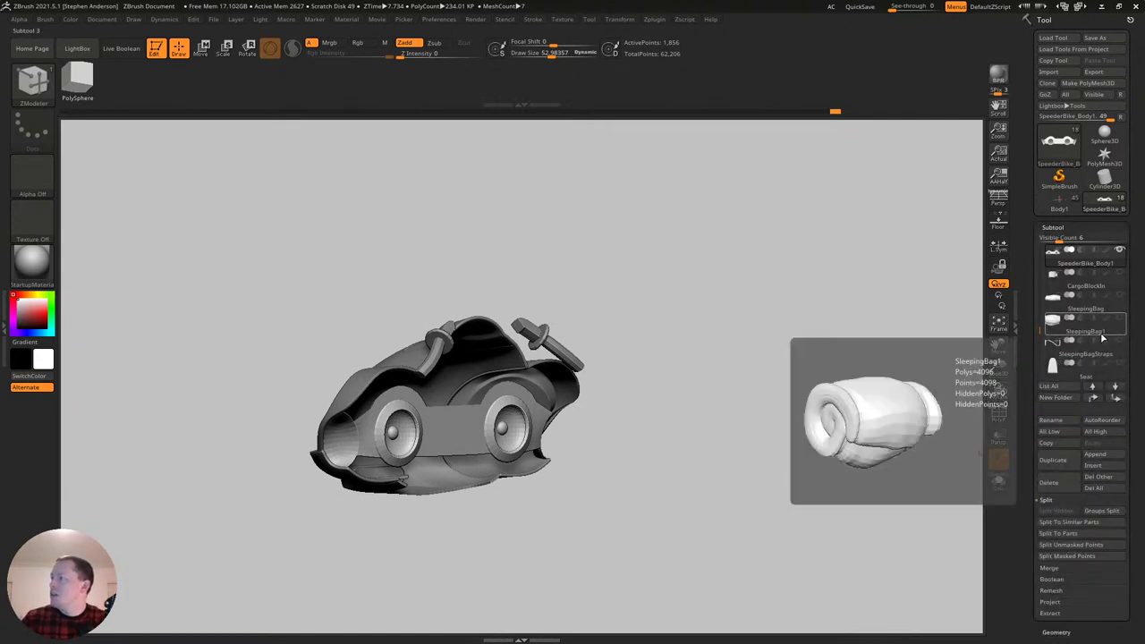
mouse_move(1088, 312)
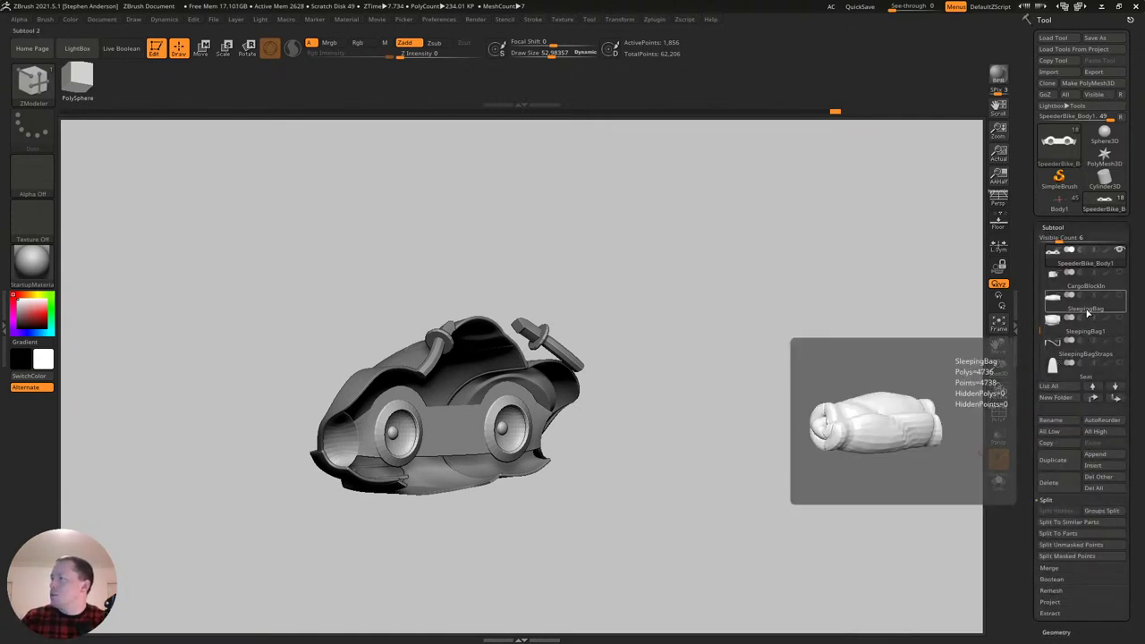
left_click(1091, 291)
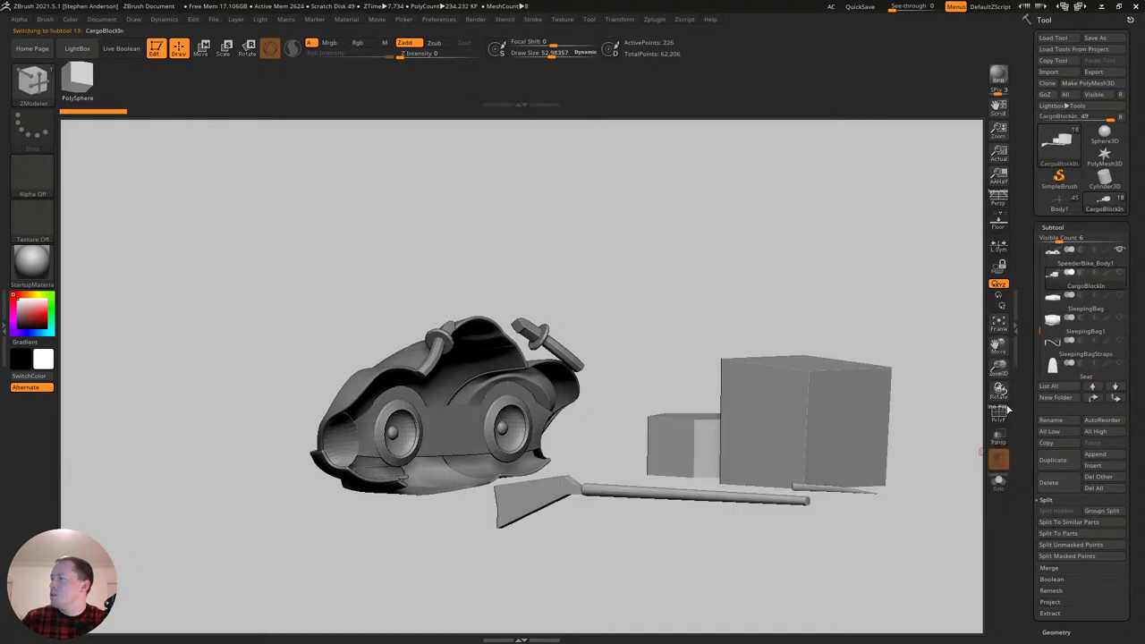
left_click(1055, 399)
type("Car")
key("Return")
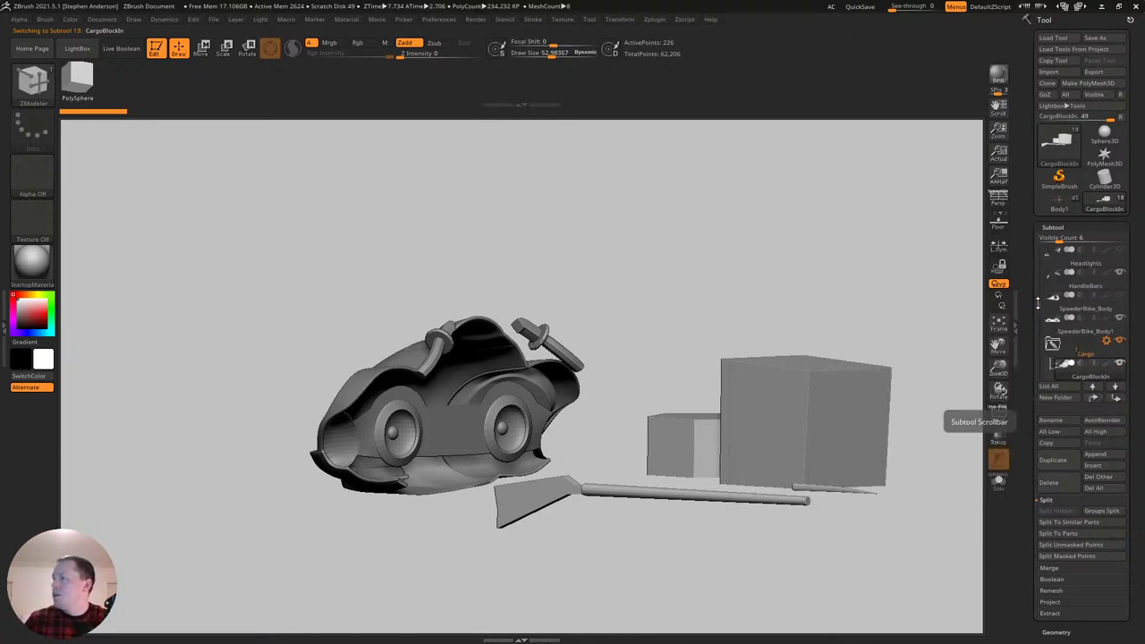
Put SleepingBag, SleepingBag1 and SleepingBagStraps into the Cargo folder and make them all visible.
scroll(1041, 307, "down", 3)
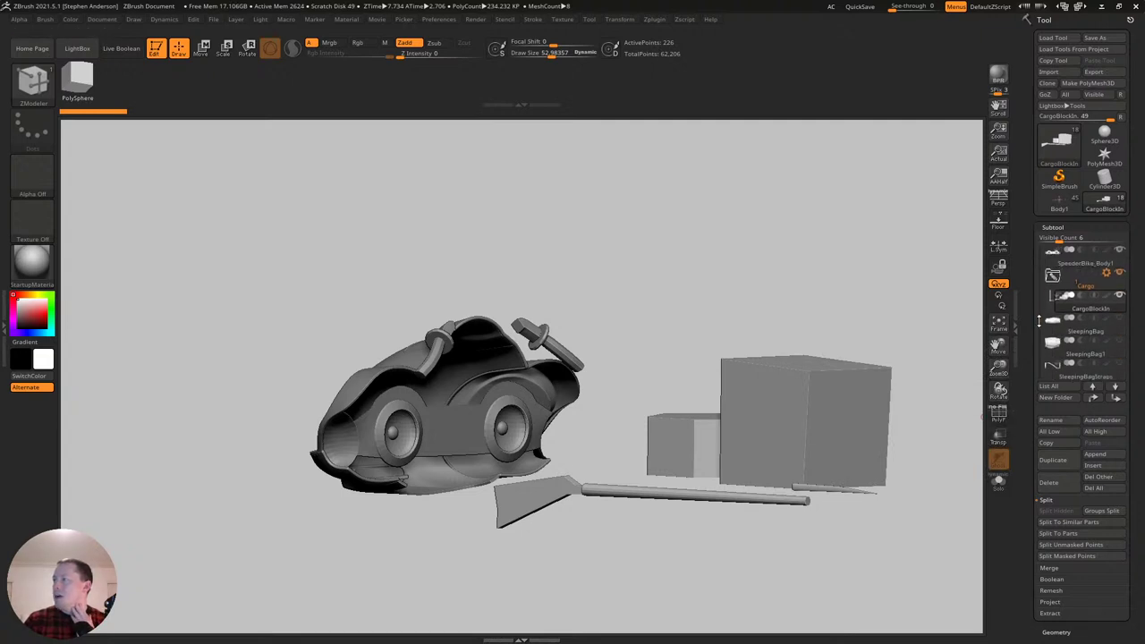
left_click(1082, 333)
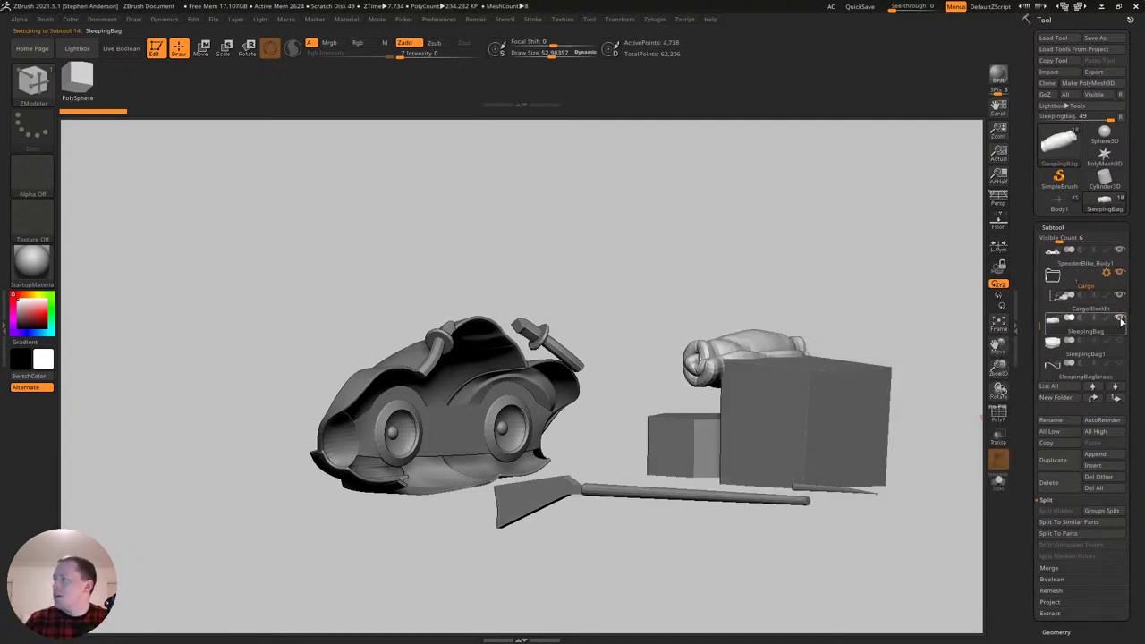
key("ctrl+Up")
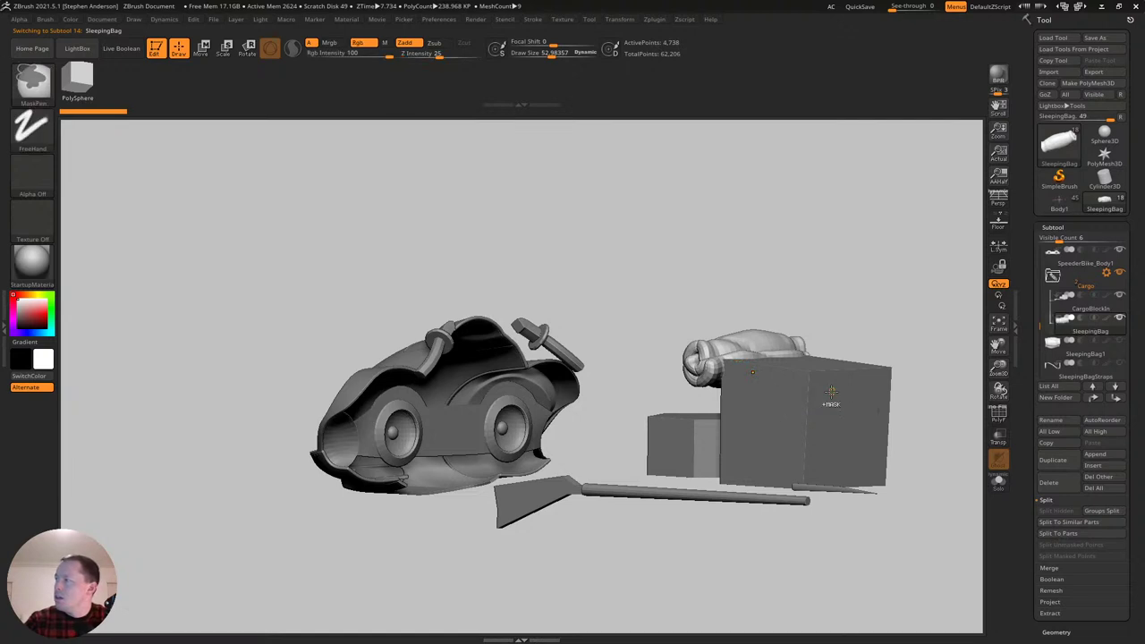
key("Down")
key("ctrl+Up")
key("alt+Down")
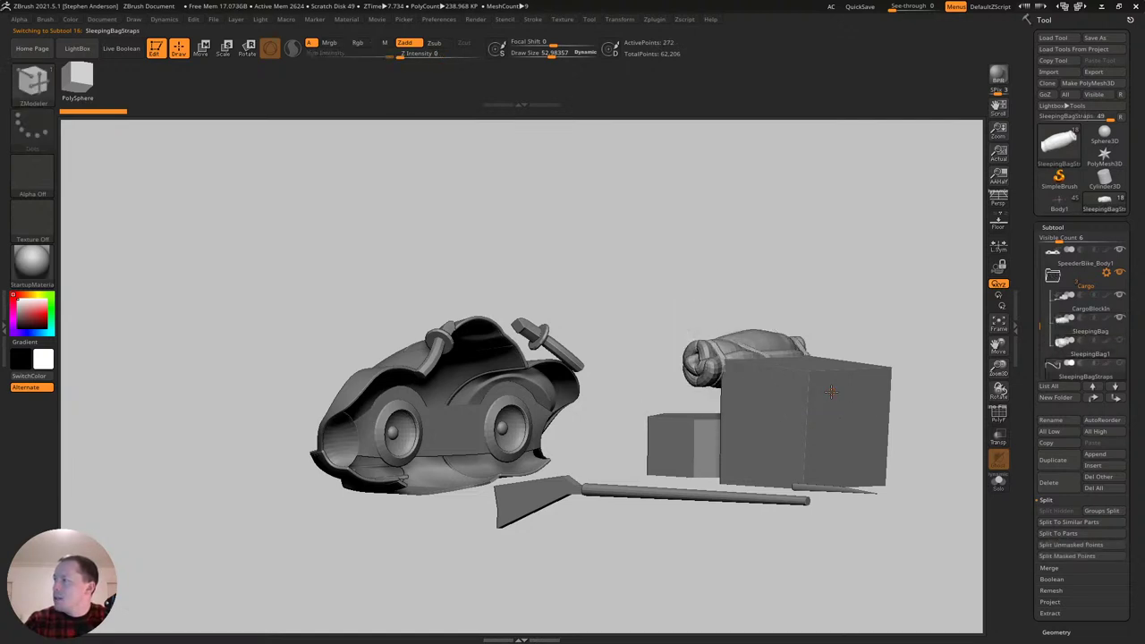
key("alt+Down")
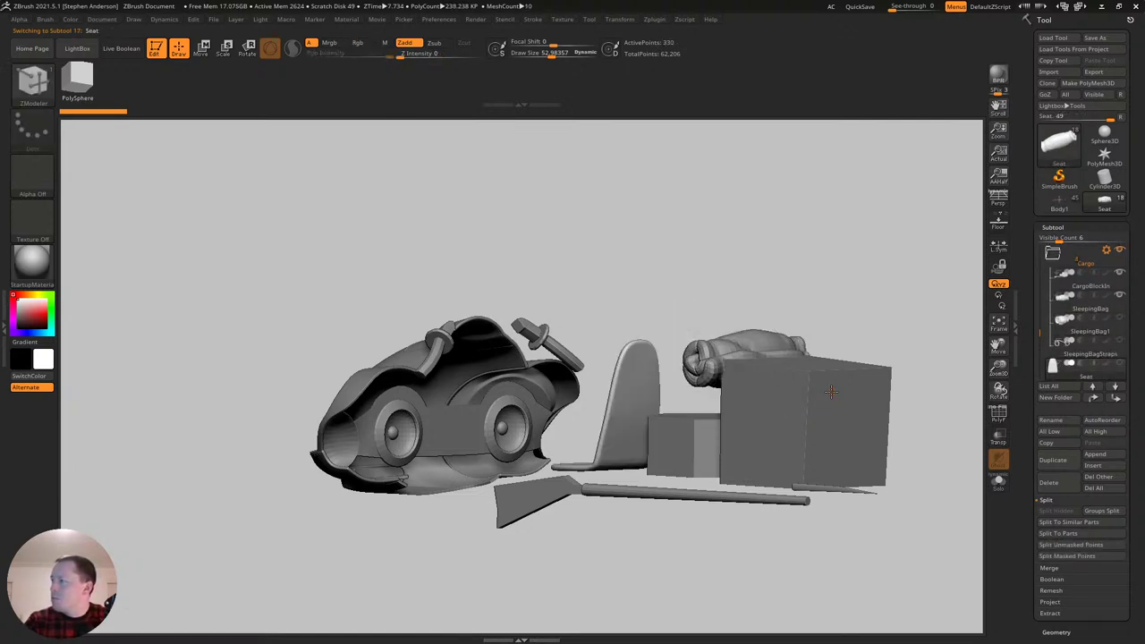
left_click(1119, 341)
left_click(1121, 320)
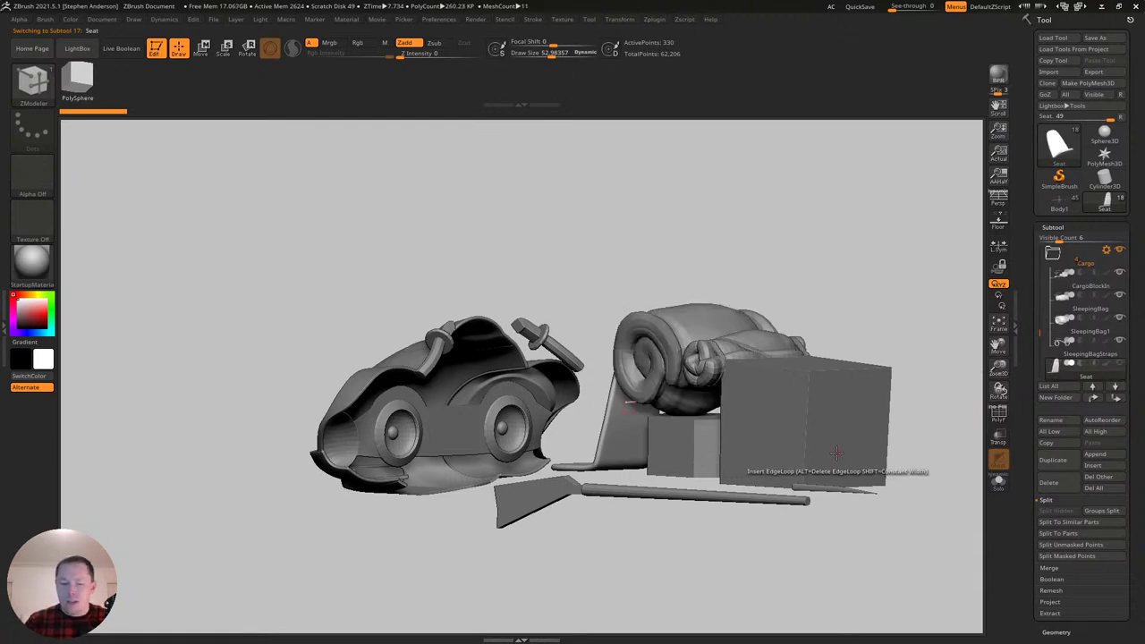
Create a subtool folder named Body from the Seat subtool and move Seat1 into it.
left_click(1056, 397)
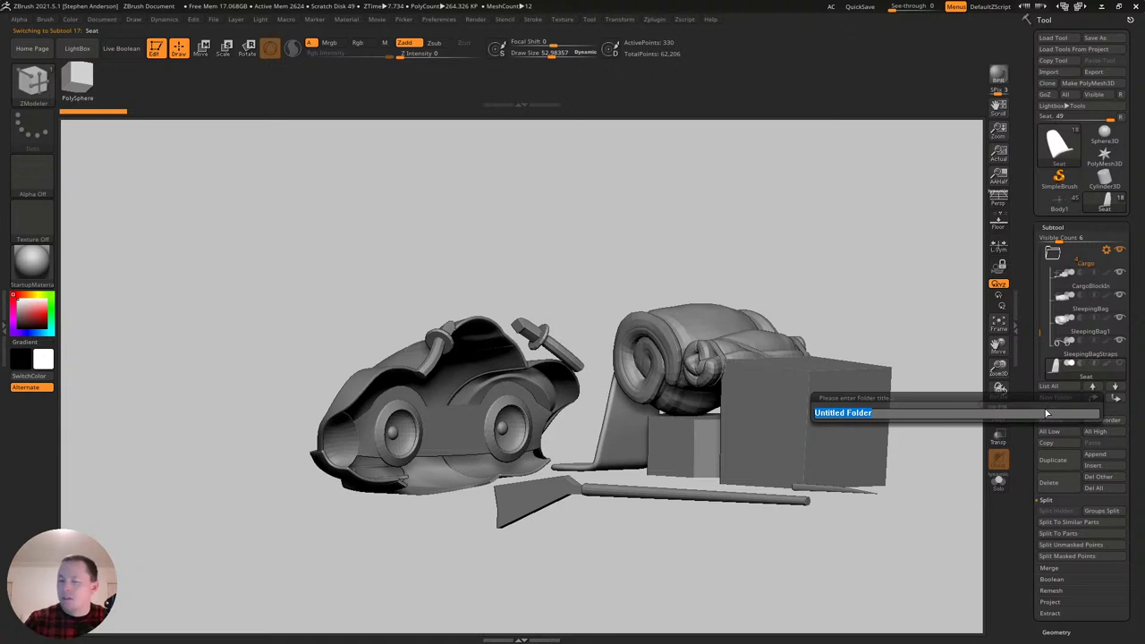
type("Body")
key("Return")
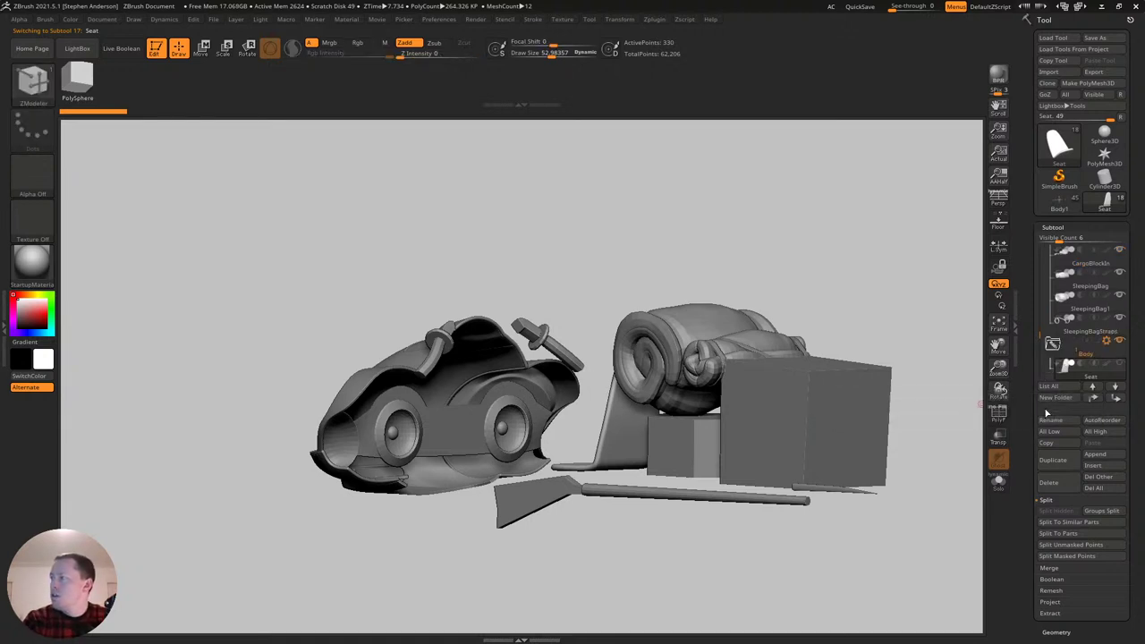
left_click_drag(1039, 333, 1041, 344)
key("Down")
key("ctrl+Up")
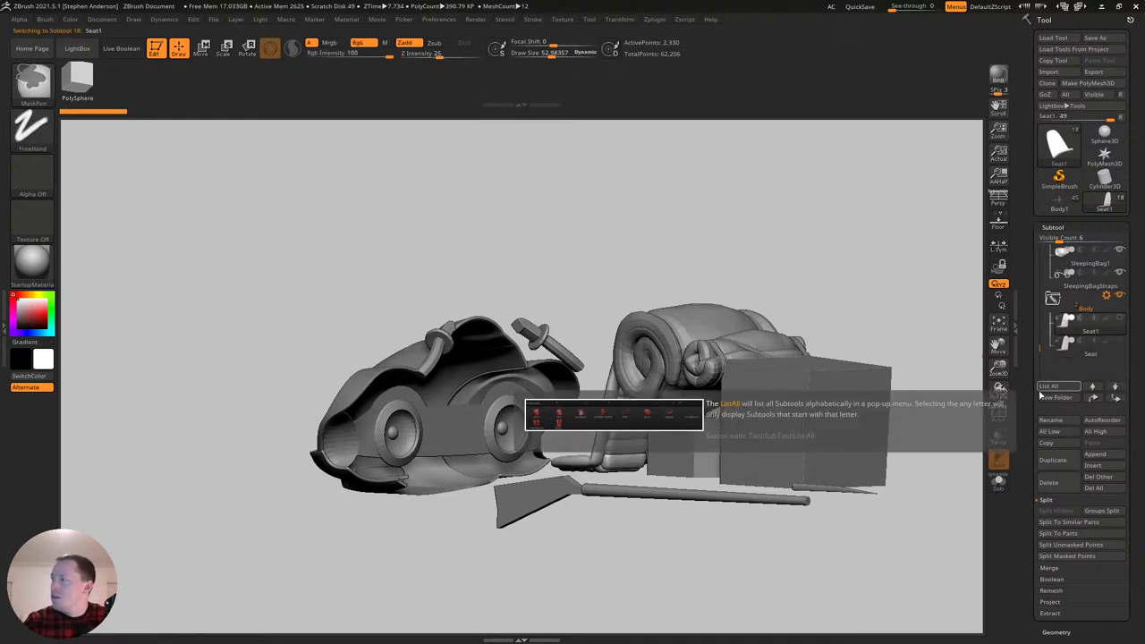
Make both the Seat1 and Seat subtools in the Body folder visible.
mouse_move(590, 492)
right_mouse_down()
mouse_move(701, 494)
mouse_move(603, 507)
mouse_move(621, 507)
mouse_move(660, 461)
mouse_move(556, 447)
right_mouse_up()
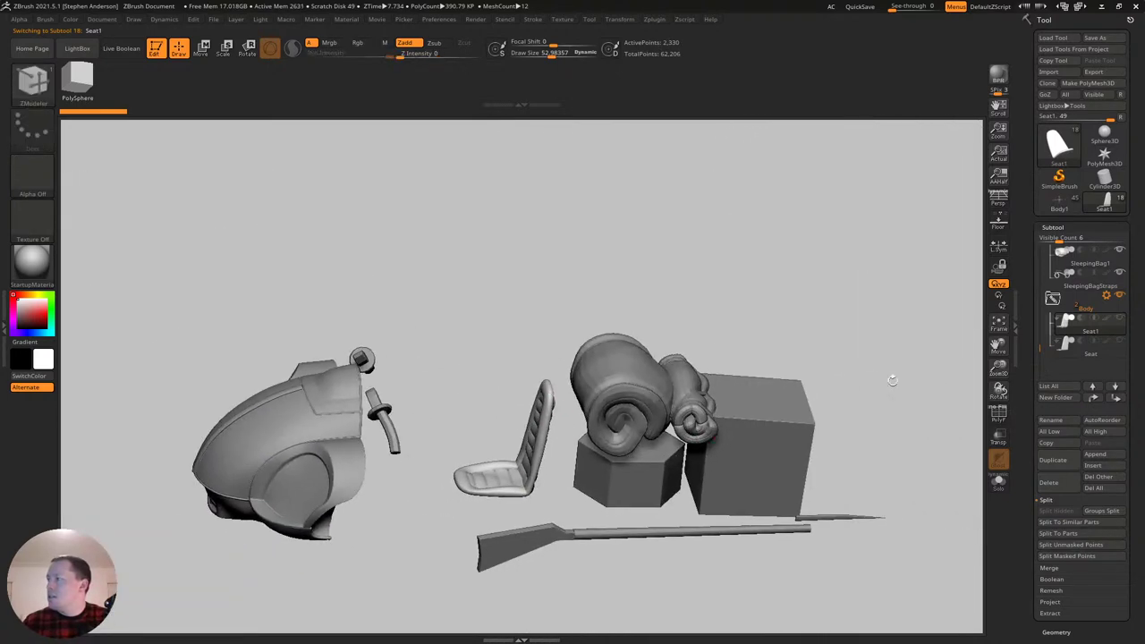
left_click(1122, 320)
left_click(1121, 342)
right_click_drag(709, 416, 729, 452, "alt")
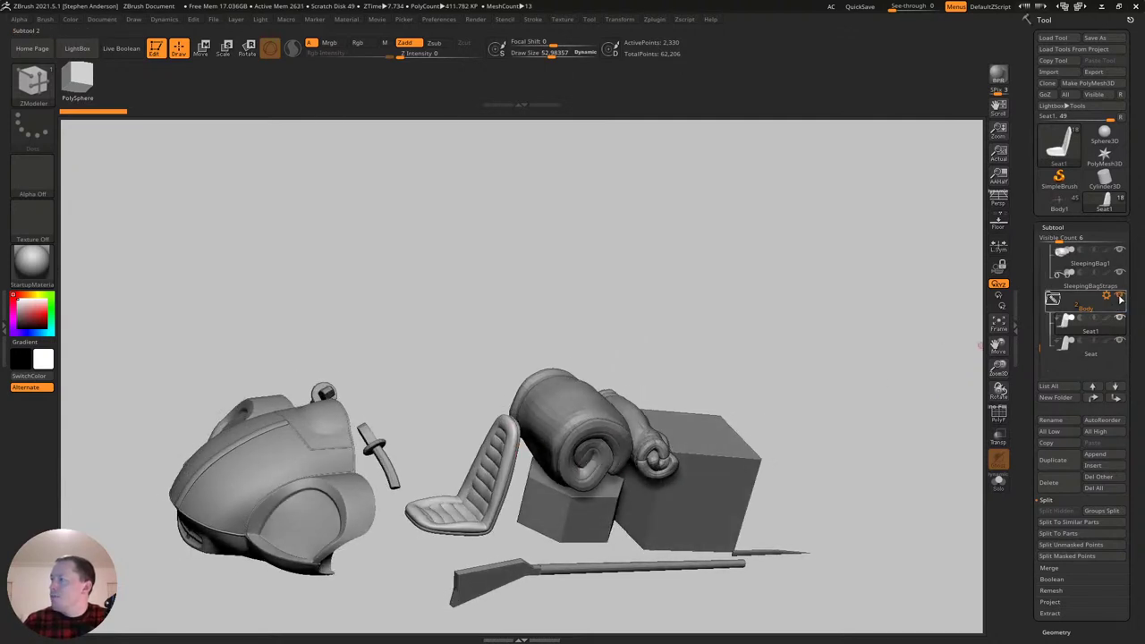
Collapse the Body and Cargo folders in the subtool list and hide both folders.
left_click(1054, 298)
left_click_drag(1040, 359, 1040, 330)
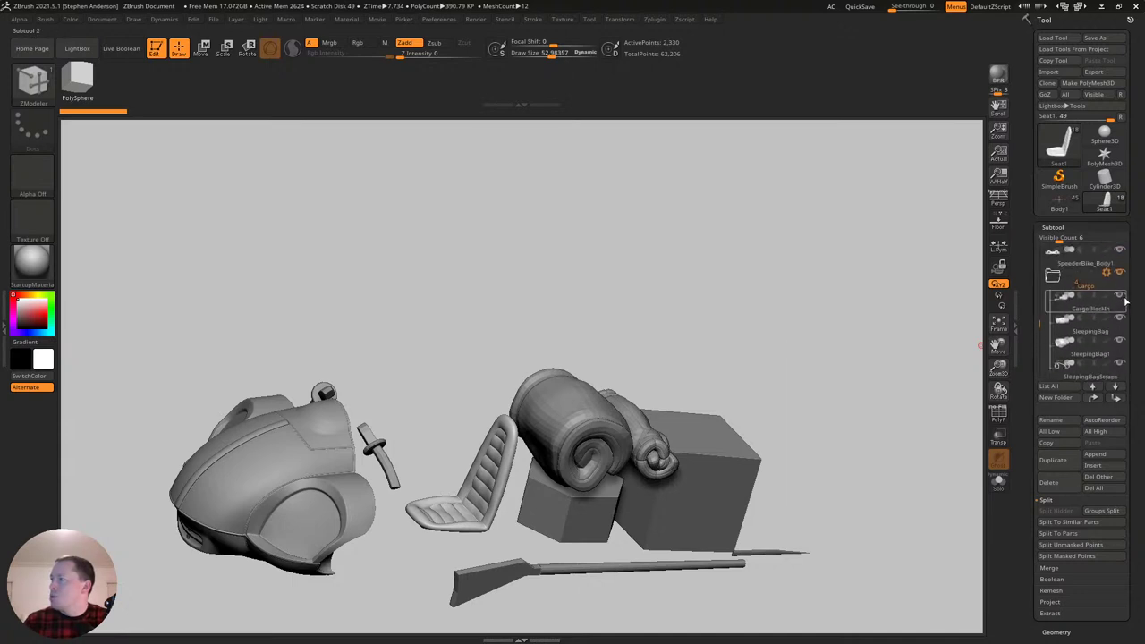
left_click(1053, 276)
left_click(1120, 273)
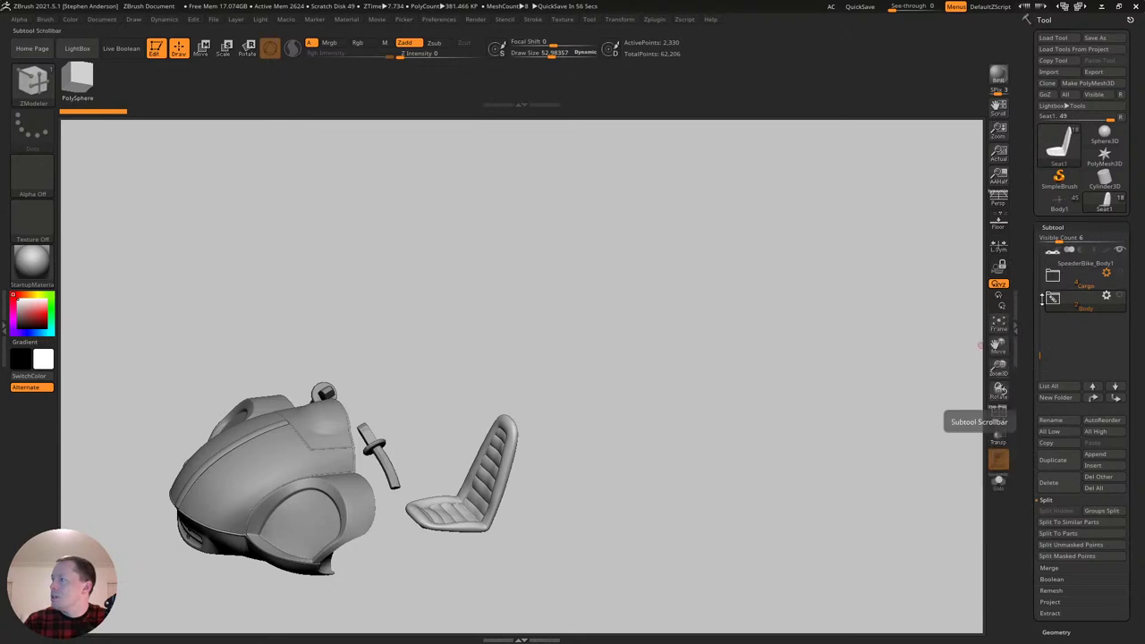
Move the SpeederBike_Body subtool into the Body folder and return to the ZModeler brush.
left_click_drag(1040, 353, 1043, 322)
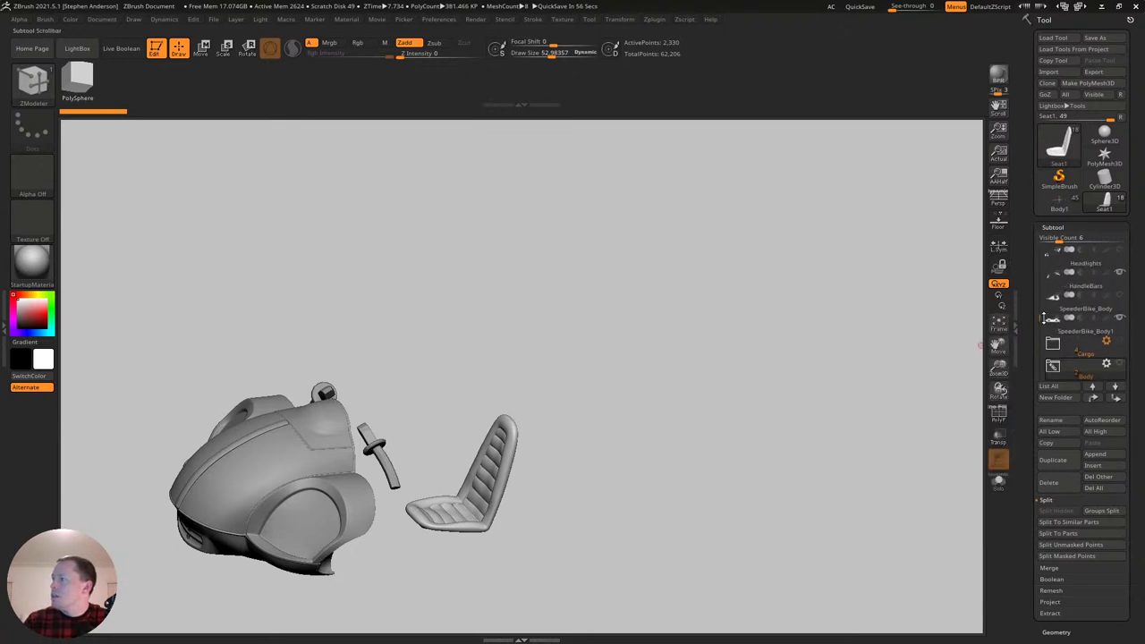
left_click(1070, 309)
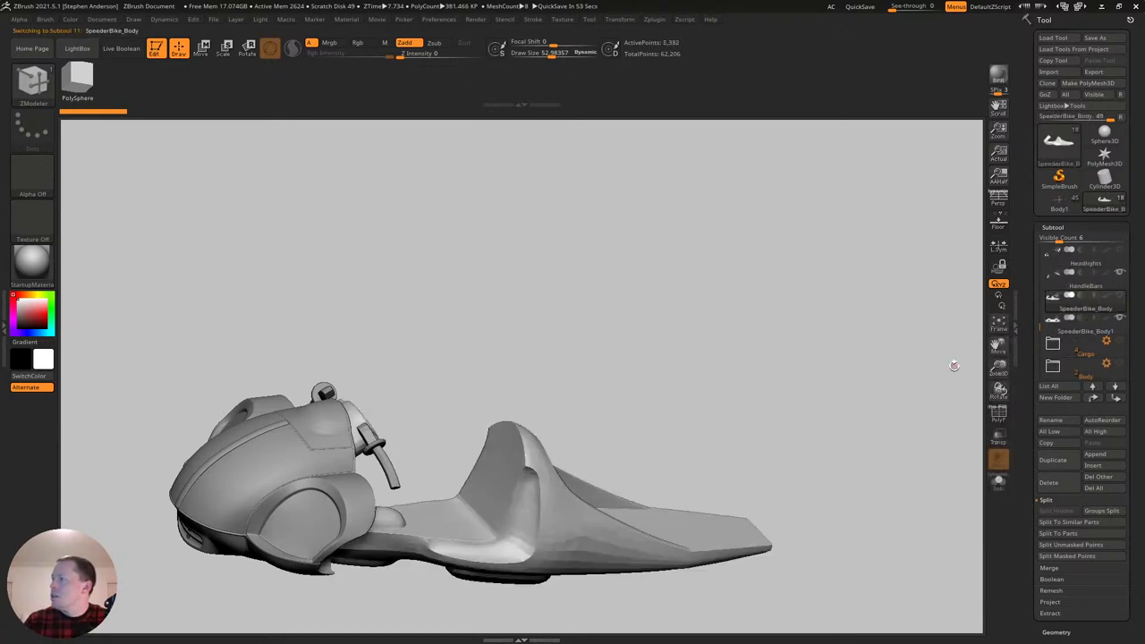
key("ctrl")
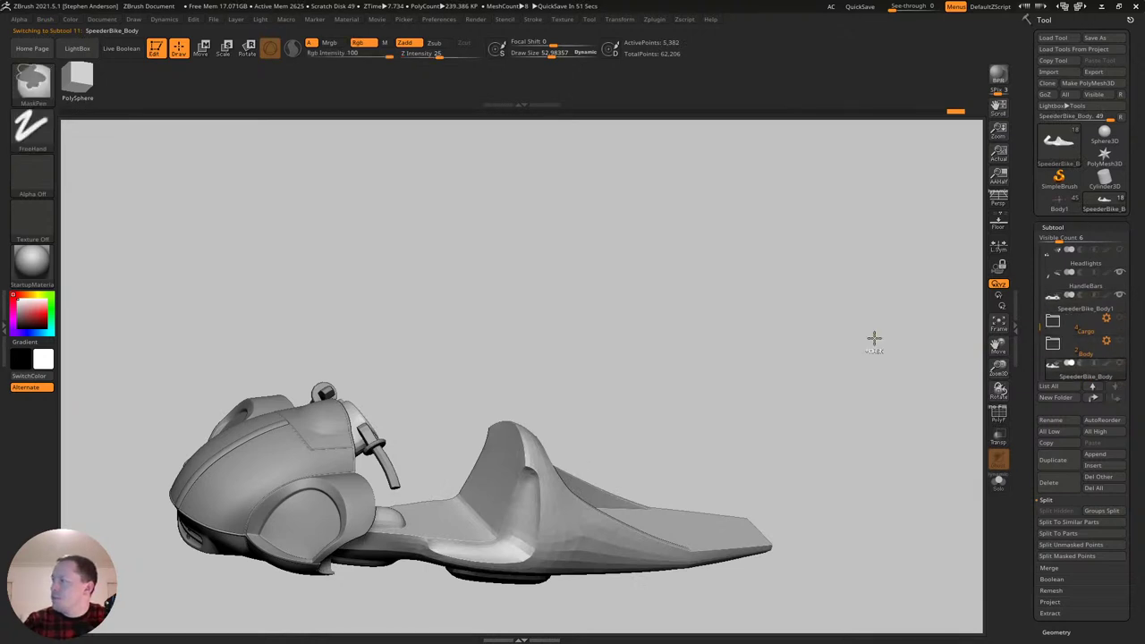
left_click(1053, 348)
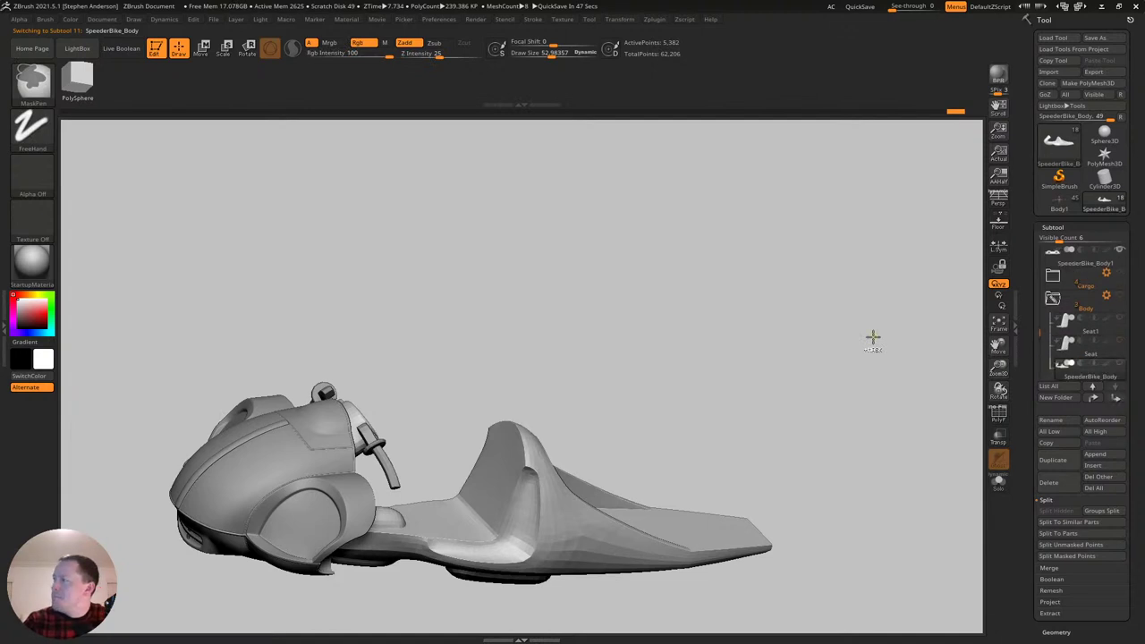
key("b")
key("z")
key("m")
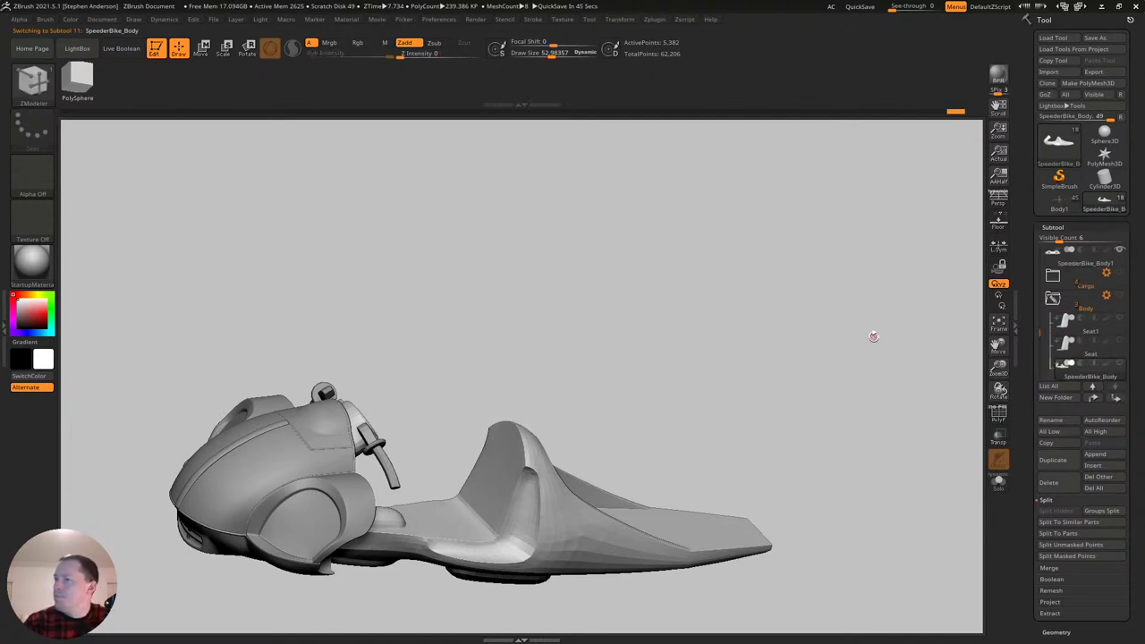
Make the Body folder visible and collapse it in the subtool list.
left_click(1120, 297)
left_click_drag(659, 428, 611, 401)
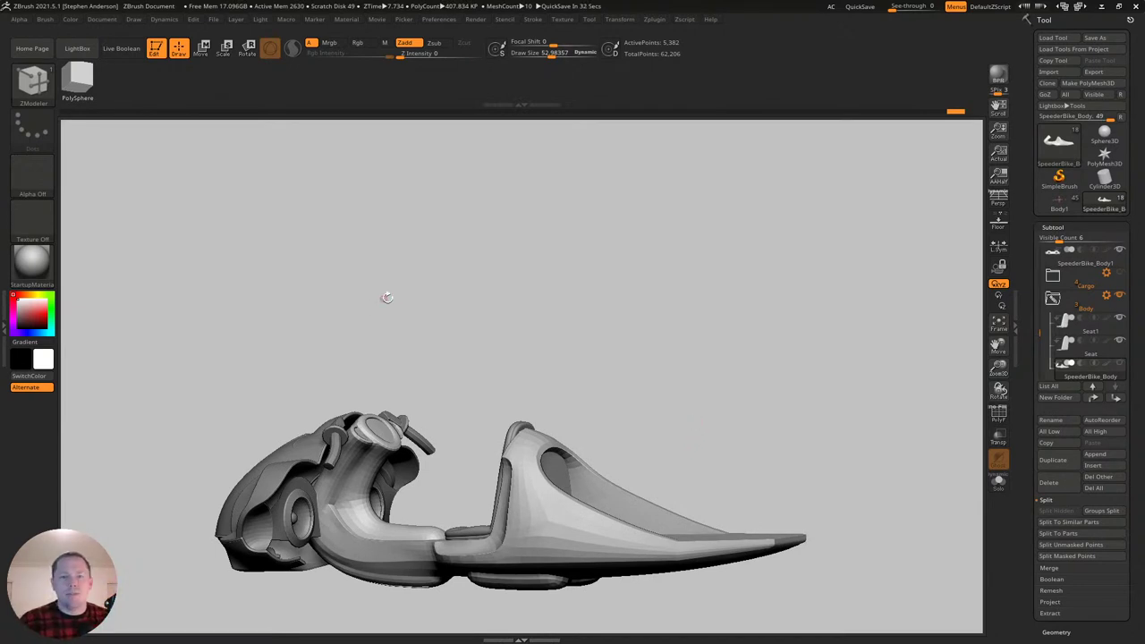
left_click_drag(488, 397, 969, 321)
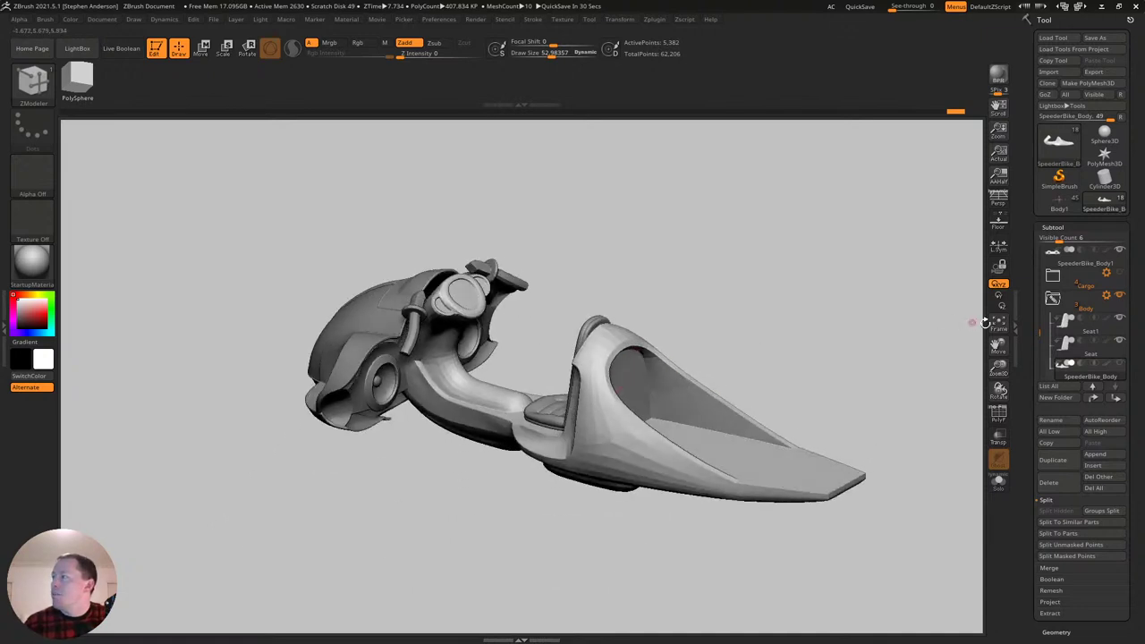
left_click(1054, 301)
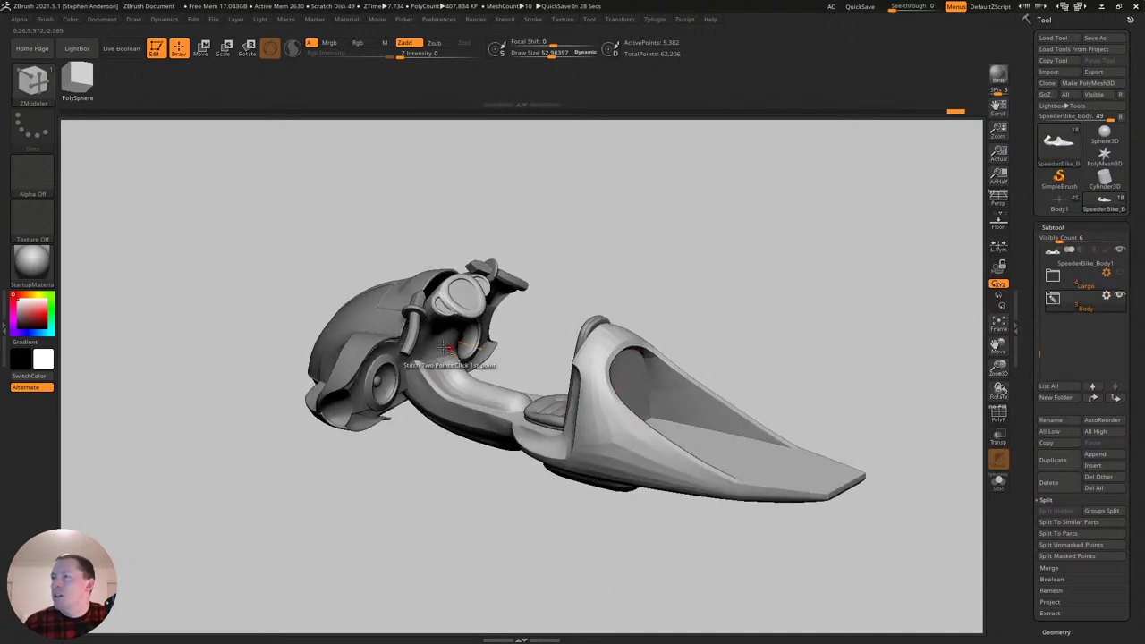
Select the SpeederBike_Body1 subtool and make SpeederBike_Body visible inside the Body folder.
left_click(360, 392, "alt")
left_click_drag(628, 355, 761, 322)
left_click(1118, 298)
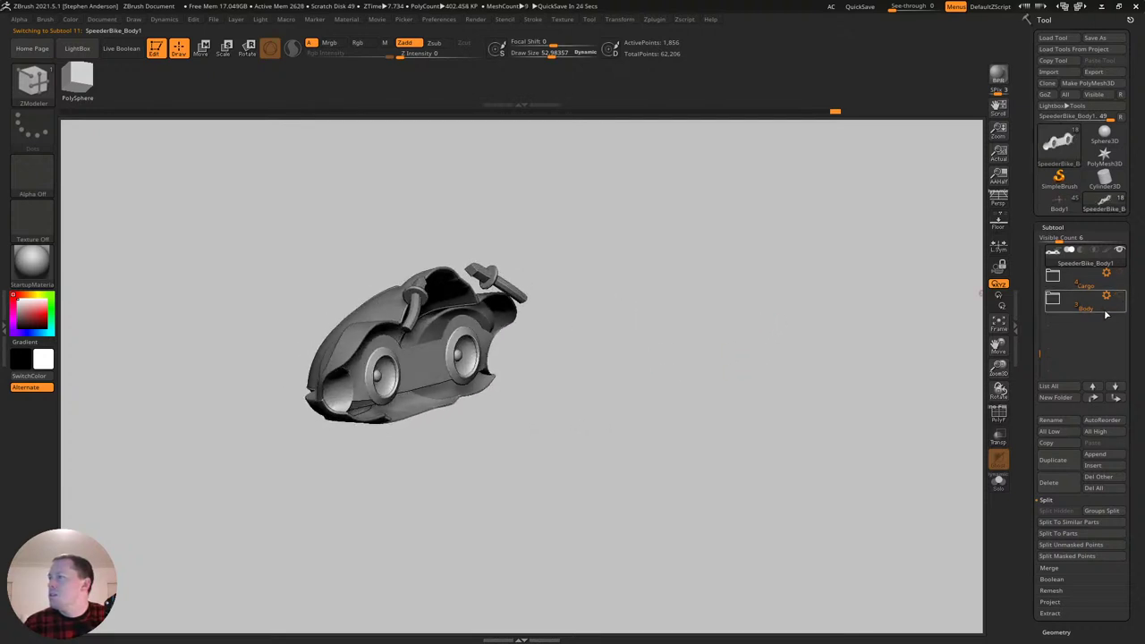
left_click(1077, 307)
left_click(1119, 296)
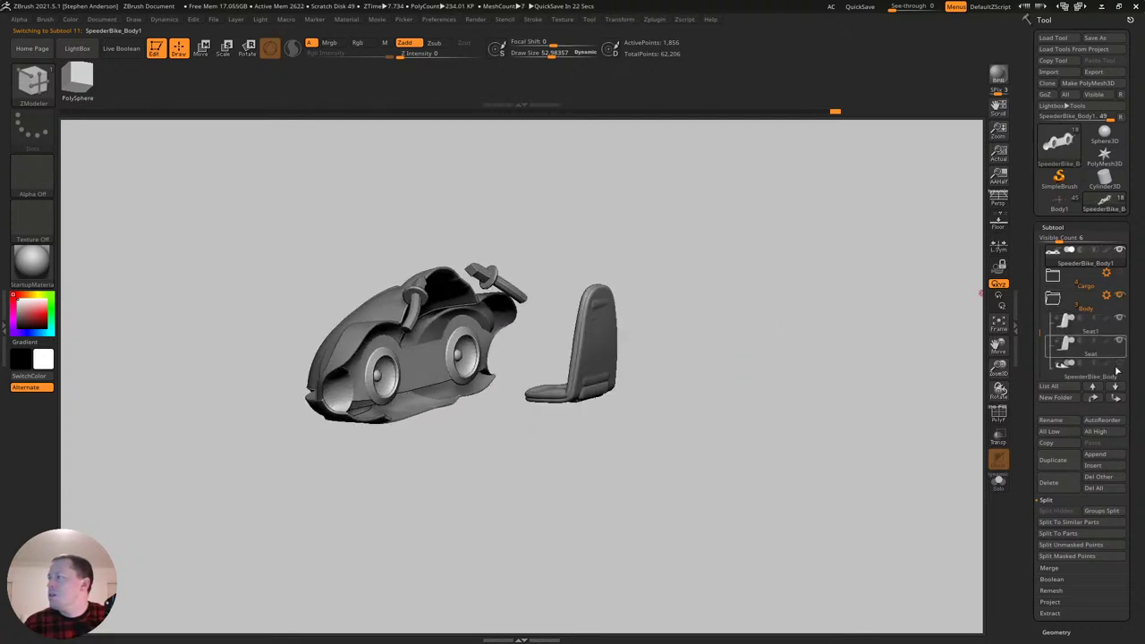
left_click(1120, 362)
Hide and show the Body folder to check its contents, leaving it visible and collapsed.
left_click(1120, 297)
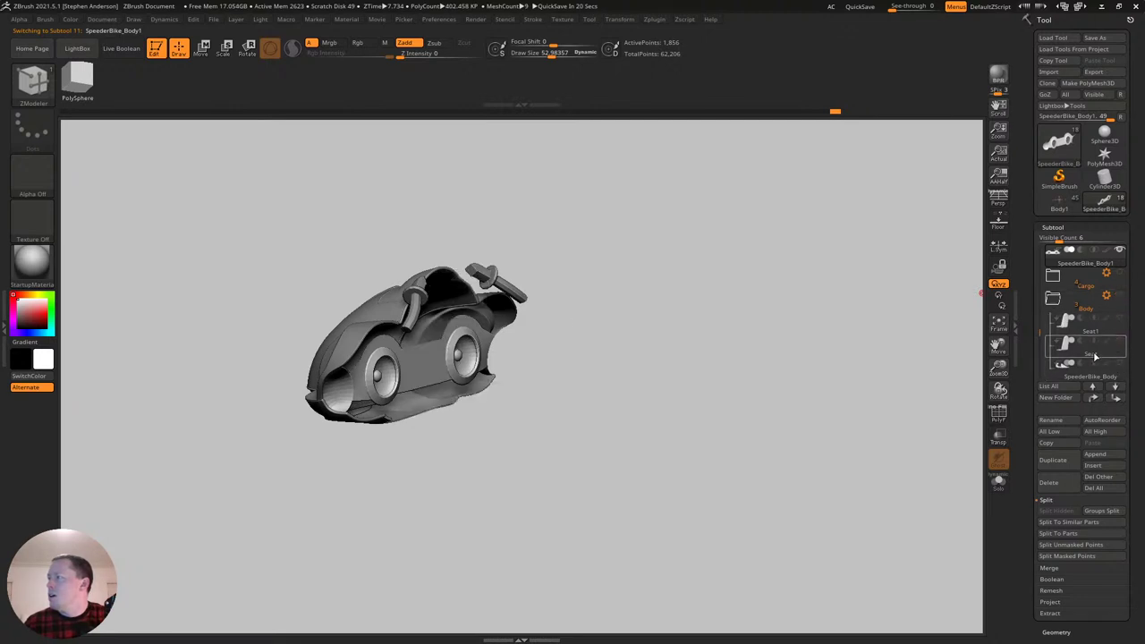
left_click_drag(627, 357, 798, 383)
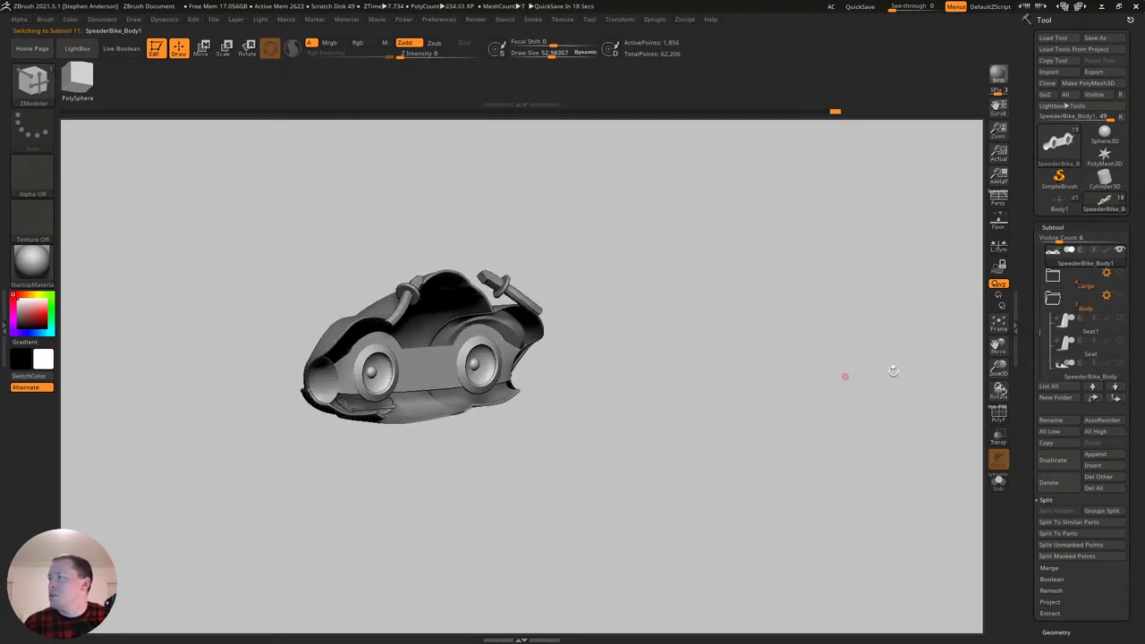
left_click(1120, 298)
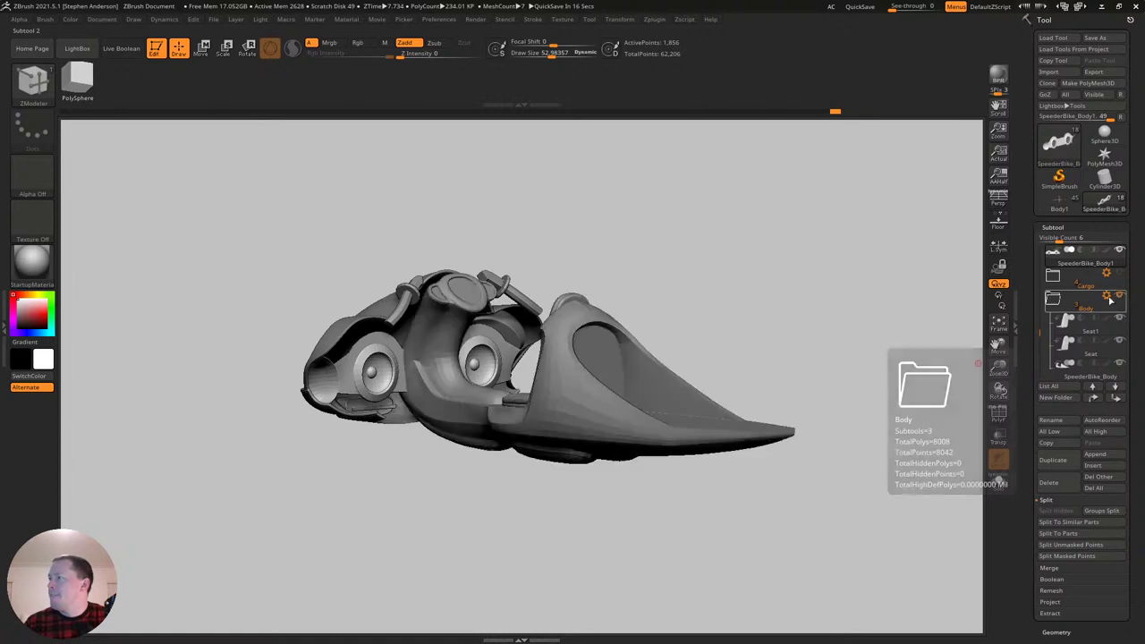
left_click(1056, 302)
left_click_drag(659, 314, 724, 264)
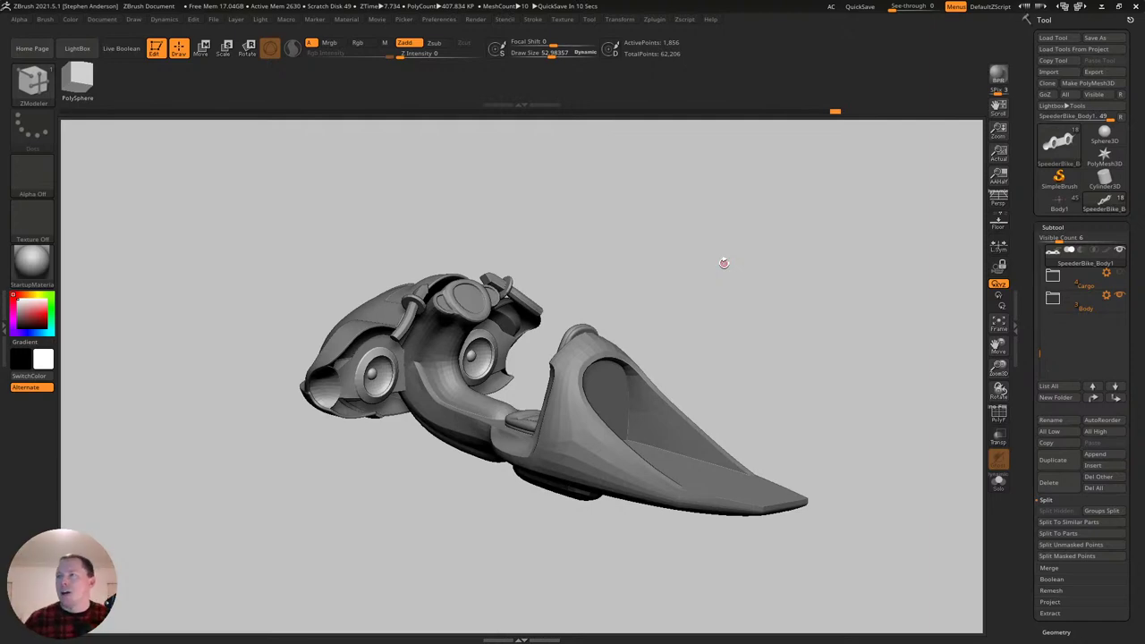
Display the polyframe and collapse a polyloop in the blue ring around the circular housing on the body's rear face.
mouse_move(510, 318)
right_mouse_down()
mouse_move(428, 297)
mouse_move(425, 354)
mouse_move(409, 358)
right_mouse_up()
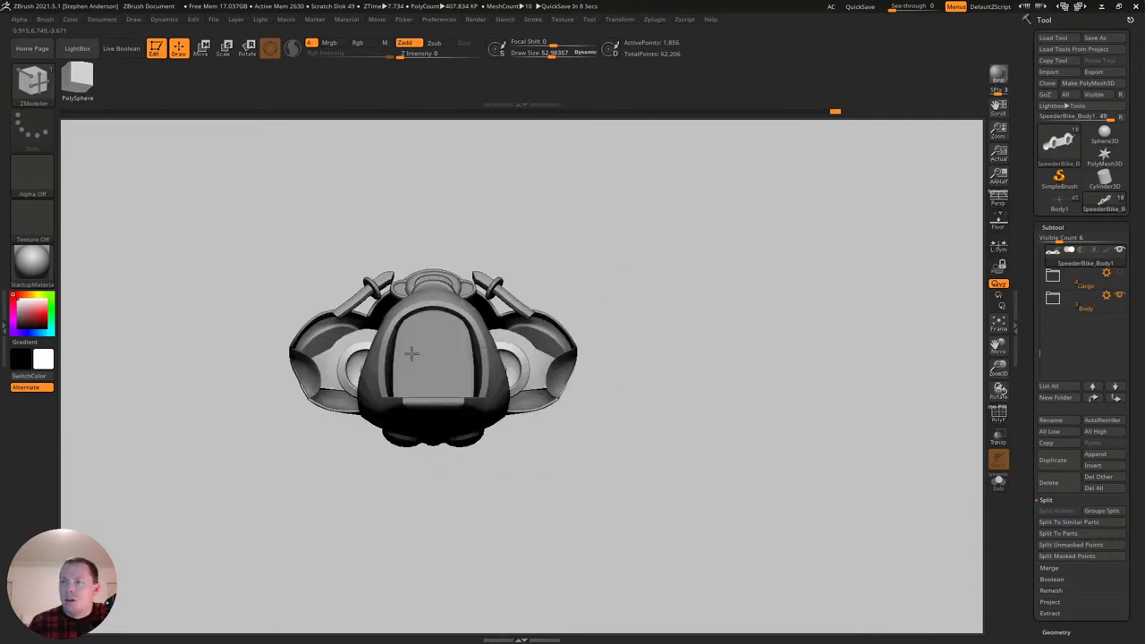
right_click_drag(313, 340, 358, 332, "ctrl")
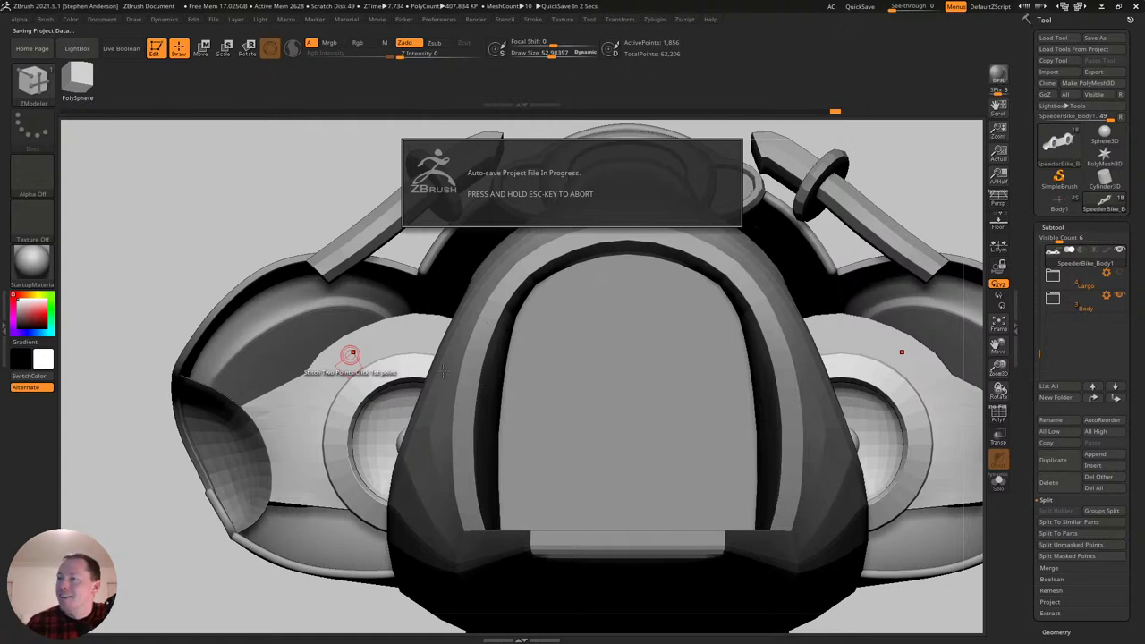
key("shift+f")
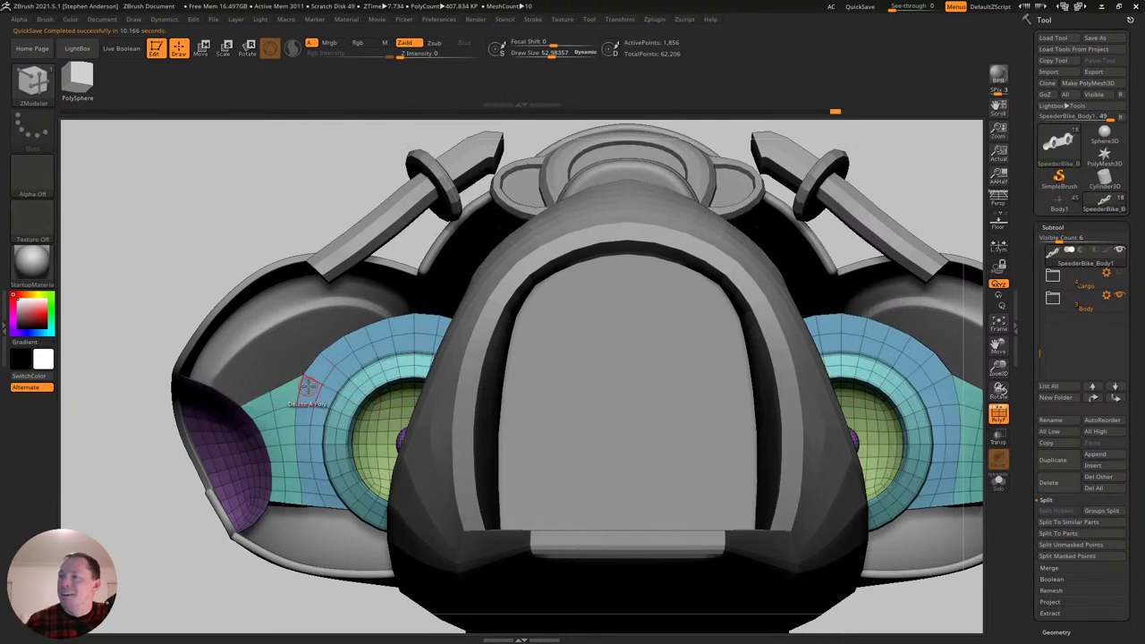
key("space")
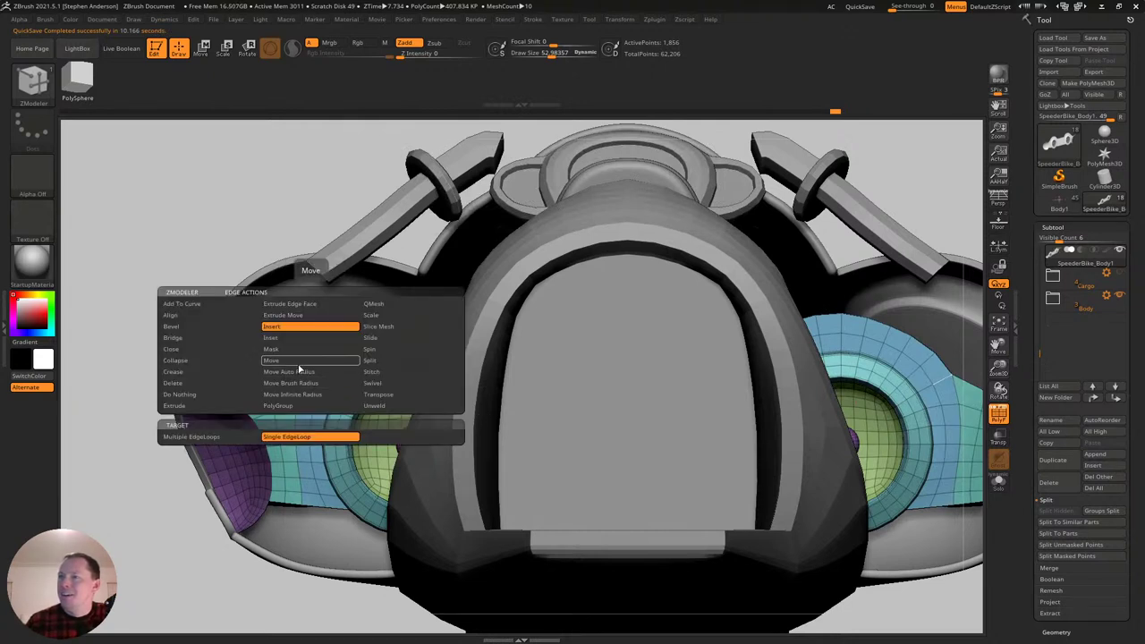
left_click(202, 363)
left_click(384, 435)
right_click_drag(256, 368, 345, 417, "ctrl")
left_click(345, 365)
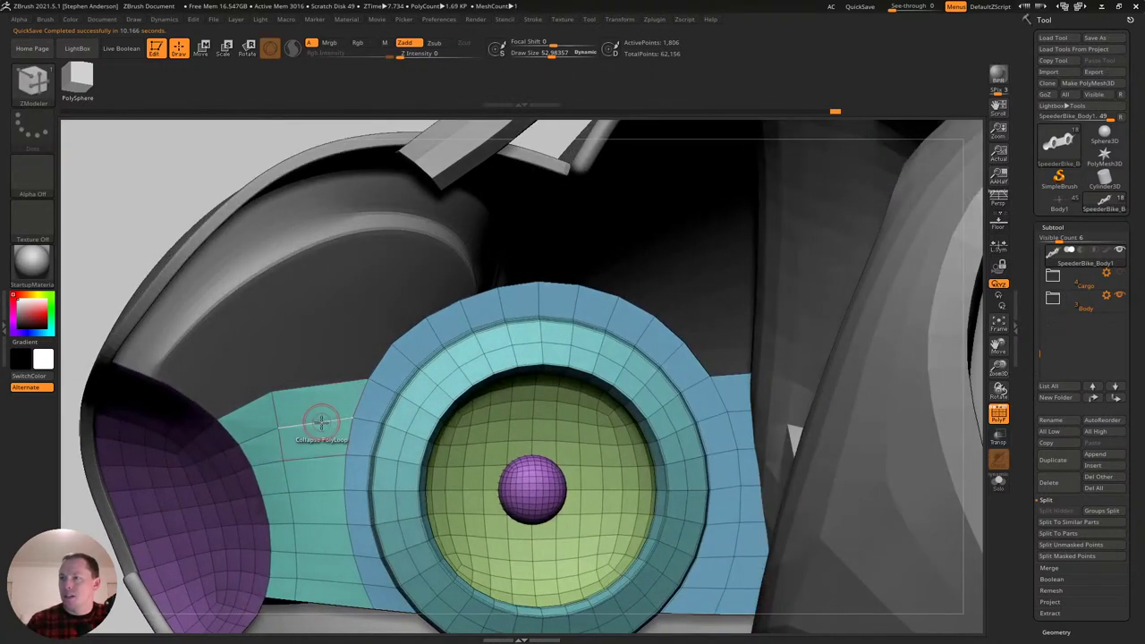
Insert a vertical edge loop in the teal side panel and isolate SpeederBike_Body1 with Solo.
key("space")
left_click(285, 327)
left_click(309, 437)
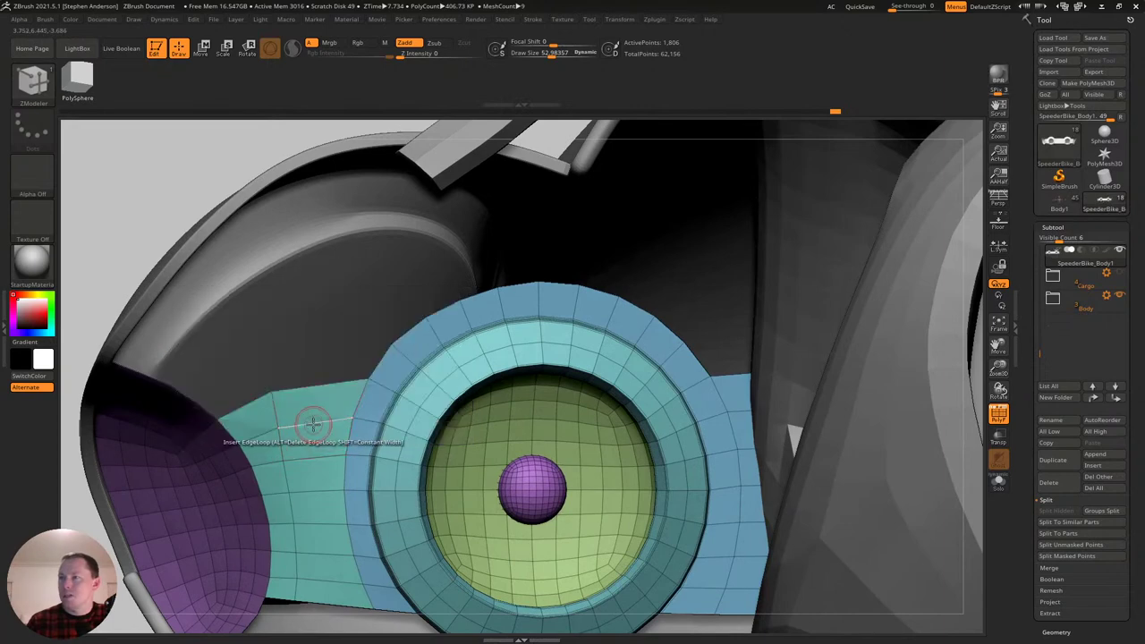
right_click_drag(317, 422, 985, 517)
left_click(1002, 484)
mouse_move(760, 417)
right_mouse_down()
mouse_move(680, 402)
mouse_move(678, 438)
mouse_move(613, 428)
mouse_move(627, 396)
right_mouse_up()
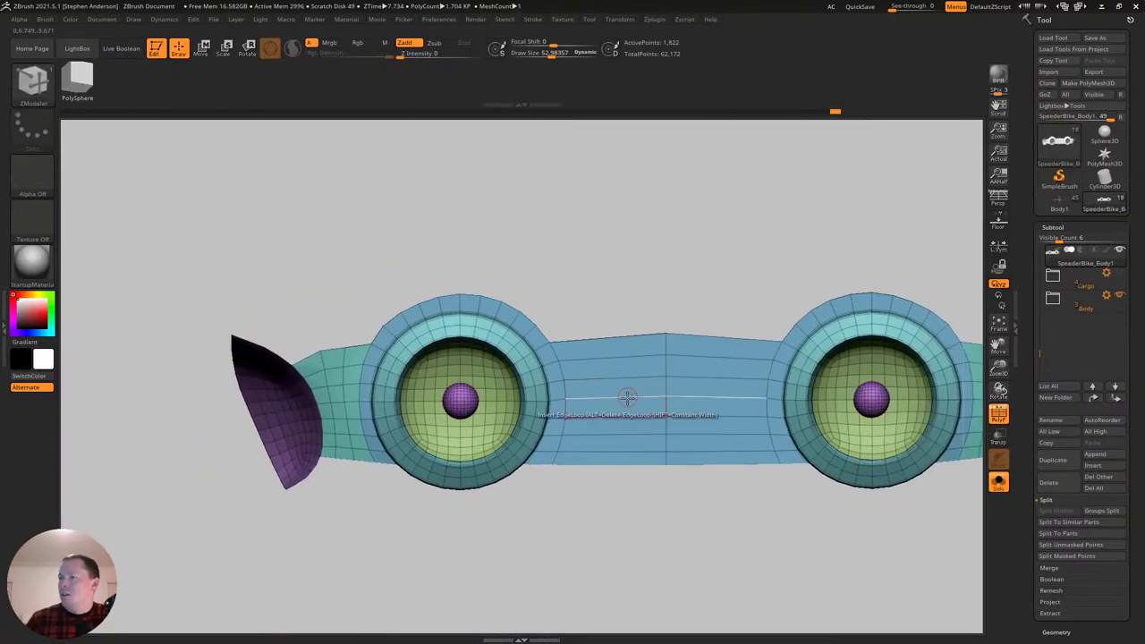
Switch to the Move brush with a draw size of about 89 for adjusting the teal side panel's upper edge.
mouse_move(316, 336)
right_mouse_down("ctrl")
mouse_move(277, 358)
mouse_move(473, 377)
mouse_move(334, 329)
right_mouse_up("ctrl")
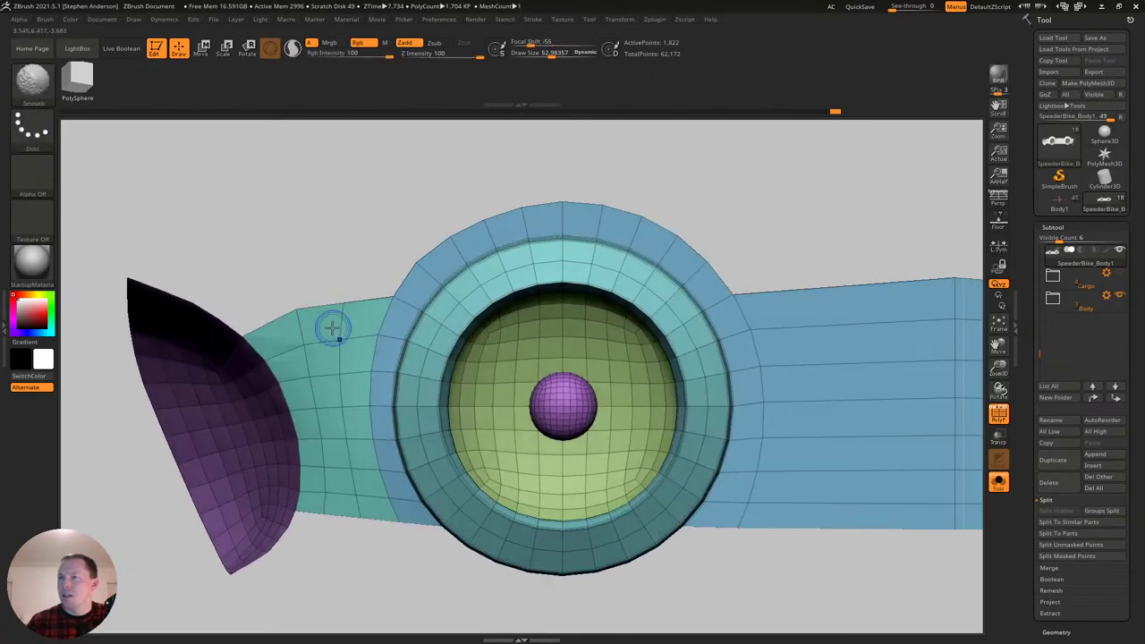
key("b")
key("m")
key("v")
key("s")
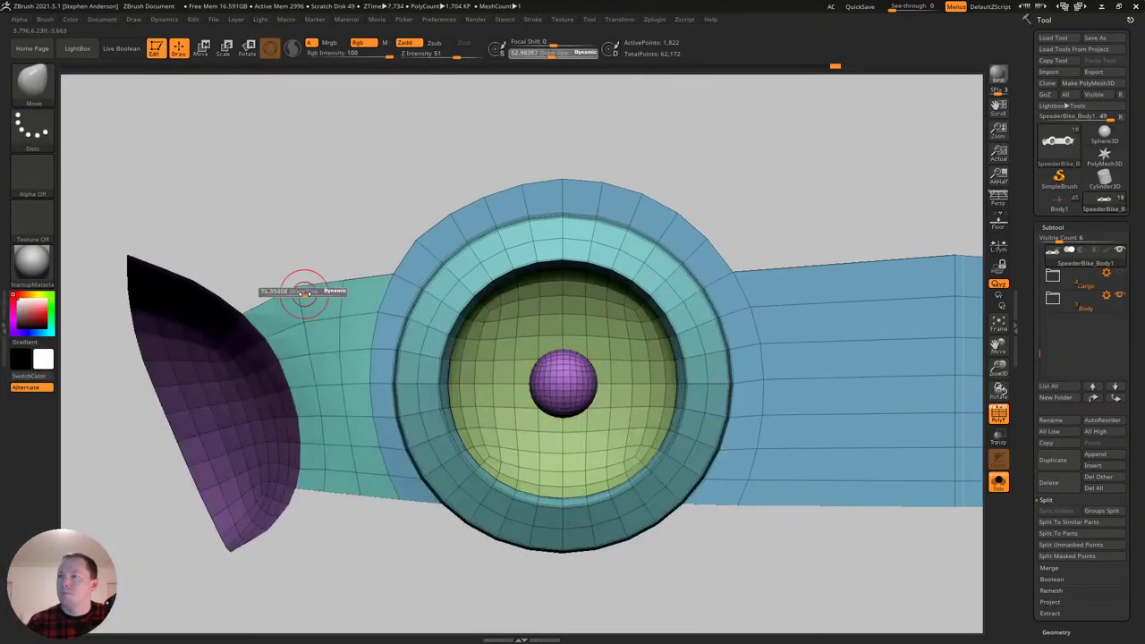
left_click_drag(306, 295, 305, 295)
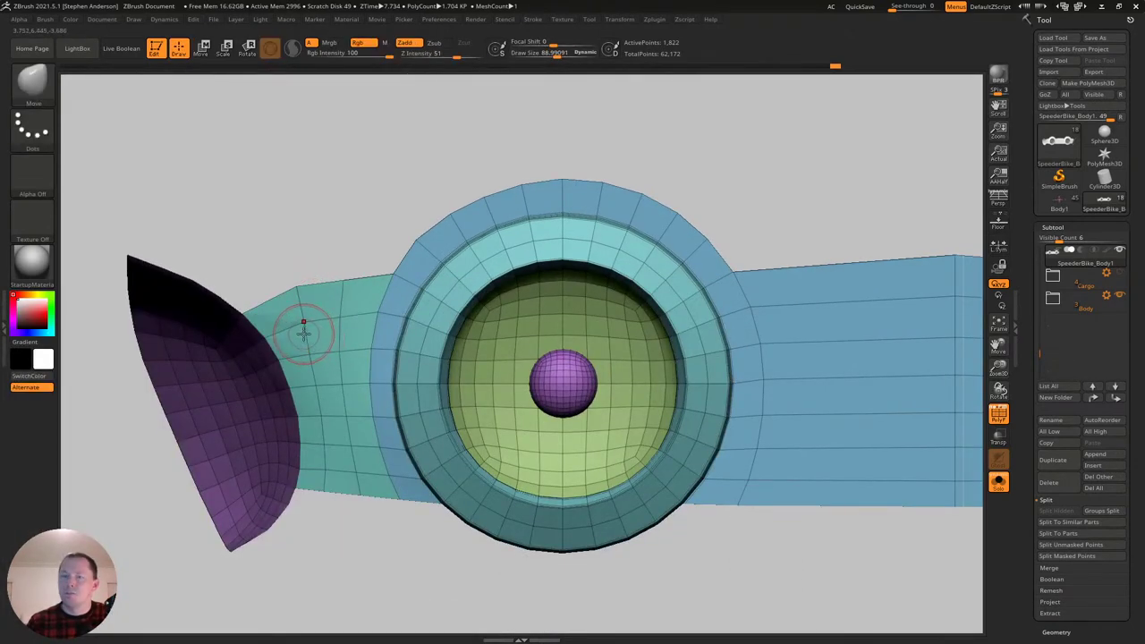
Delete the teal side panel's two vertical edge loops with ZModeler, try inserting new ones, and undo that insertion.
key("b")
key("z")
key("m")
key("ctrl+z")
key("b")
key("z")
key("m")
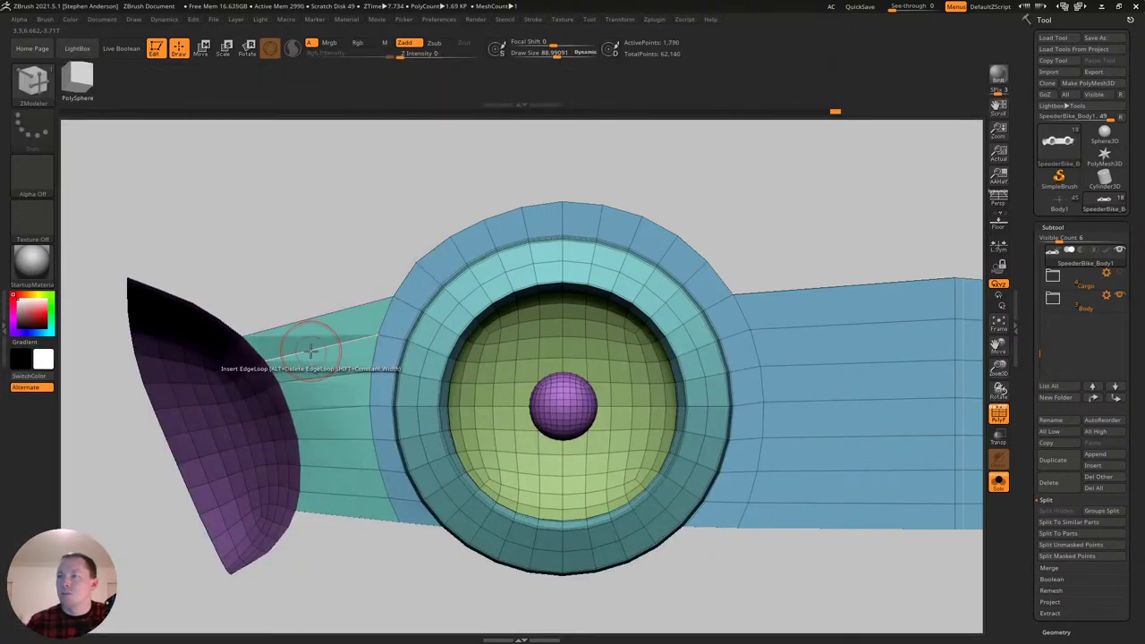
left_click(341, 343)
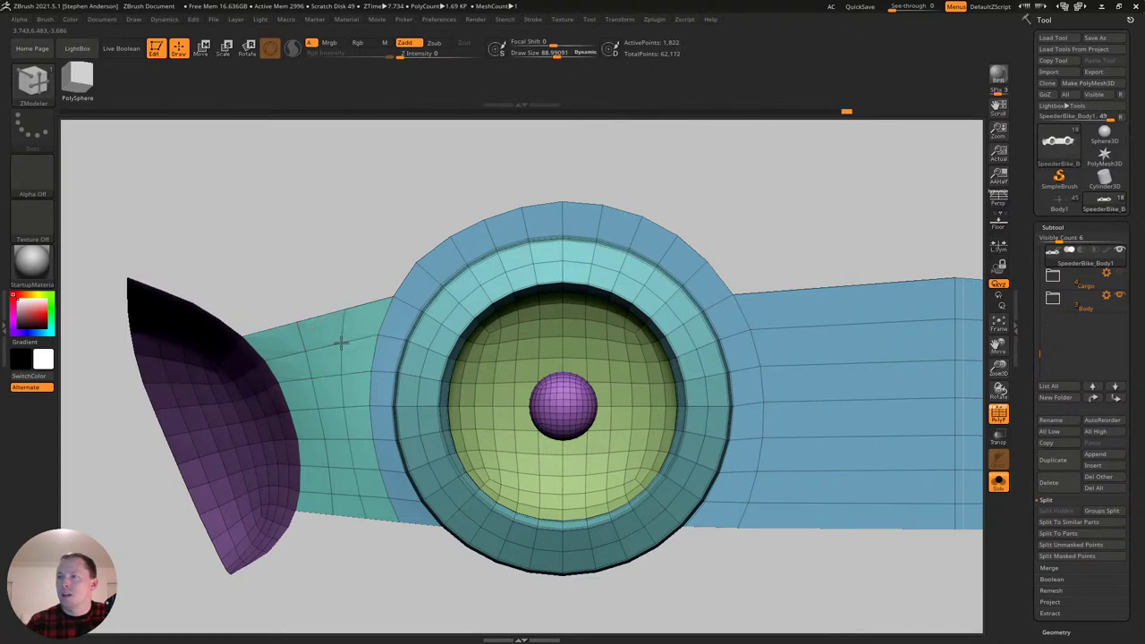
key("ctrl+z")
right_click_drag(330, 390, 304, 349)
key("ctrl+z")
Bridge the purple scoop's edge to the blue ring above the teal panel and insert two vertical edge loops across both.
key("space")
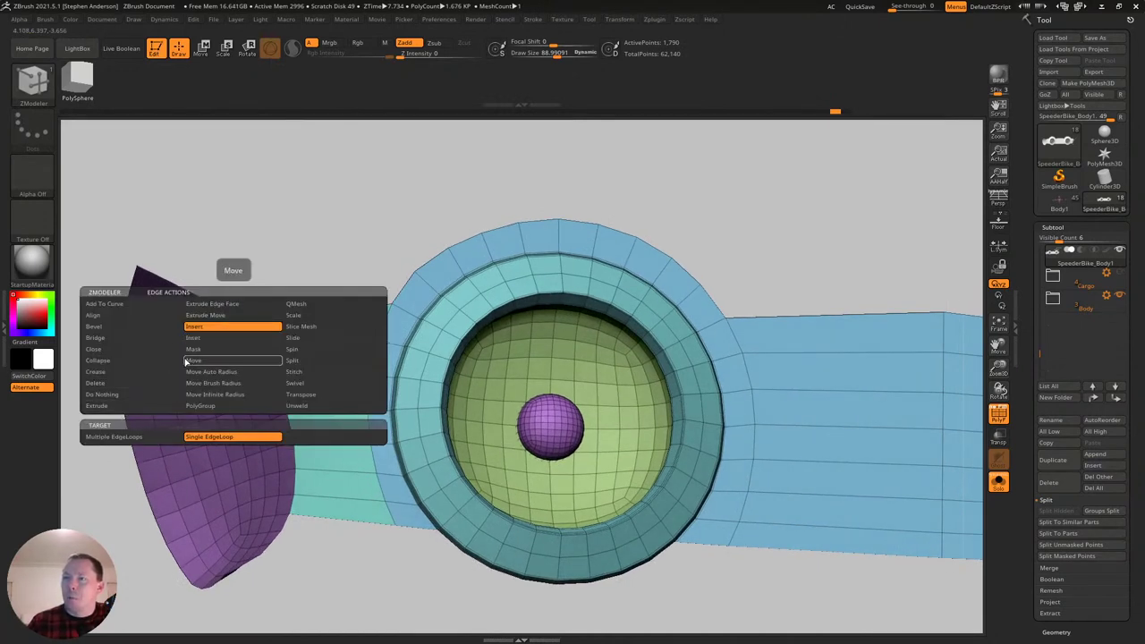
left_click(116, 339)
left_click(231, 322)
left_click(400, 289)
right_click_drag(331, 326, 339, 322)
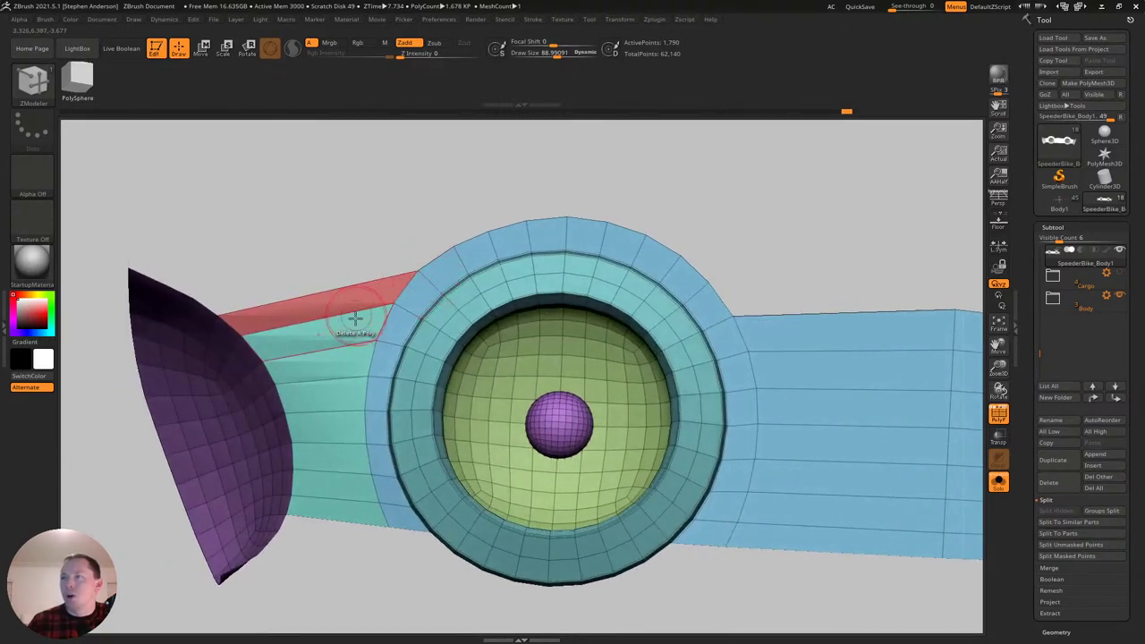
key("space")
left_click(290, 328)
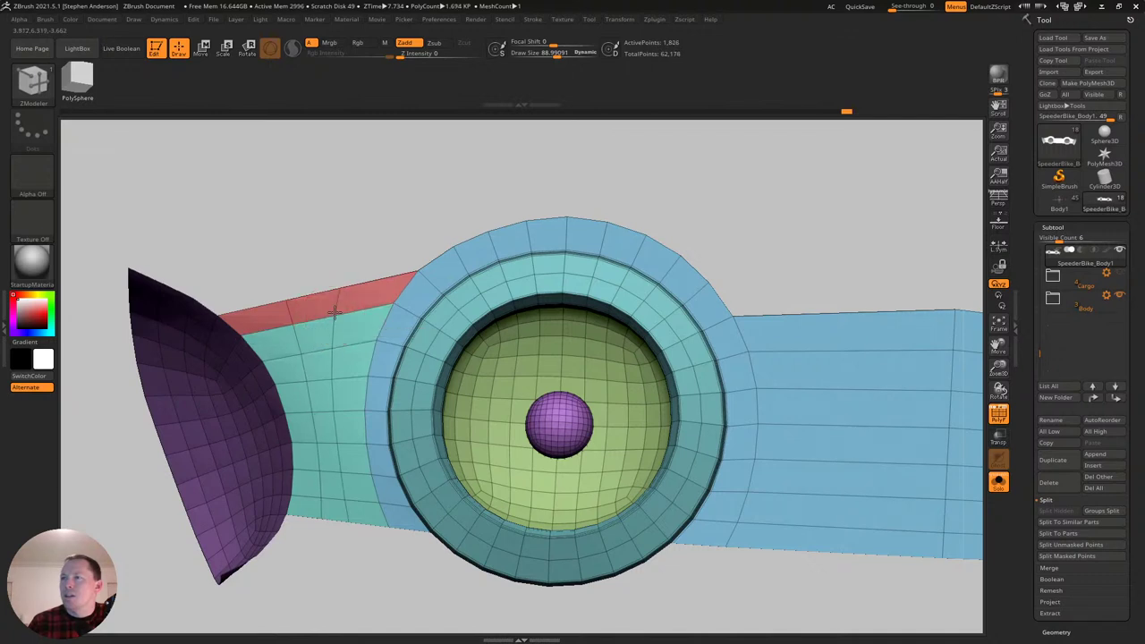
Isolate the bridged strip together with the teal side panel, assign them one polygroup, and unhide the rest of the mesh.
key("ctrl")
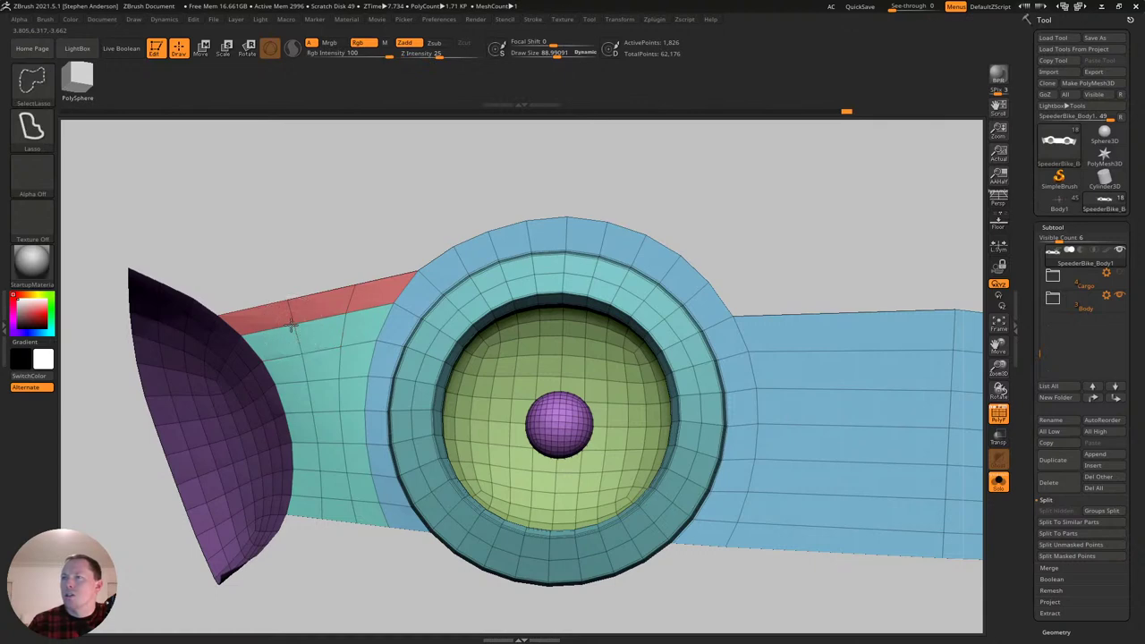
left_click(317, 325, "ctrl+shift")
key("ctrl+w")
left_click(409, 318, "ctrl+shift")
right_click_drag(384, 349, 344, 356, "ctrl")
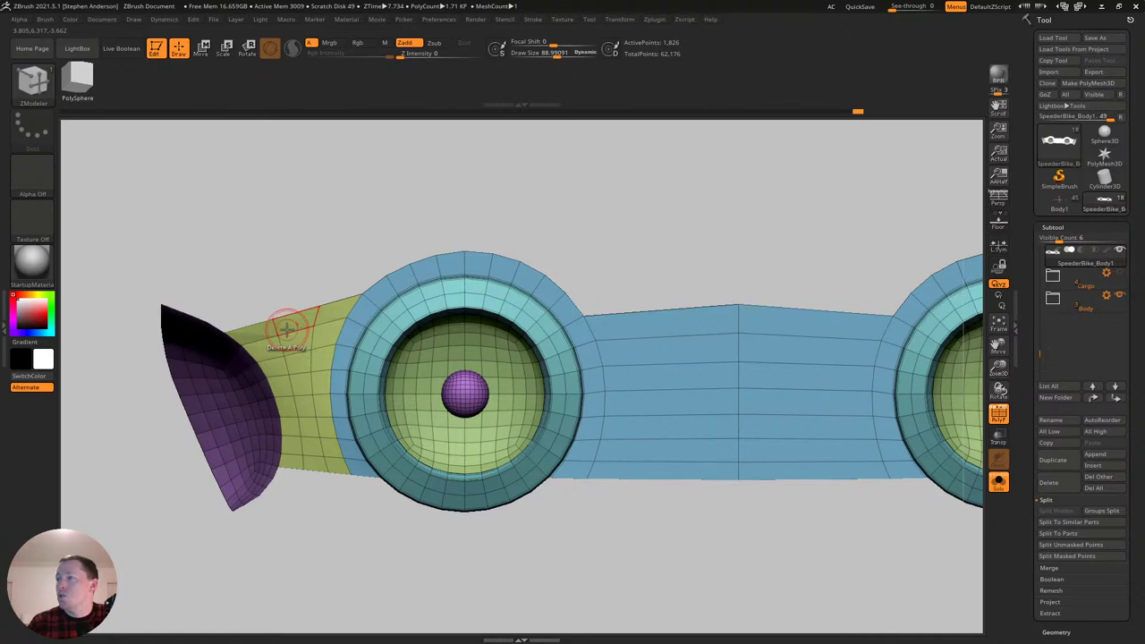
Delete the vertical edge loop in the middle of the blue central panel between the two circular housings.
mouse_move(335, 345)
right_mouse_down("ctrl")
mouse_move(330, 315)
mouse_move(246, 313)
mouse_move(394, 315)
right_mouse_up("ctrl")
mouse_move(499, 307)
right_mouse_down("alt")
mouse_move(409, 313)
mouse_move(473, 347)
mouse_move(409, 340)
right_mouse_up("alt")
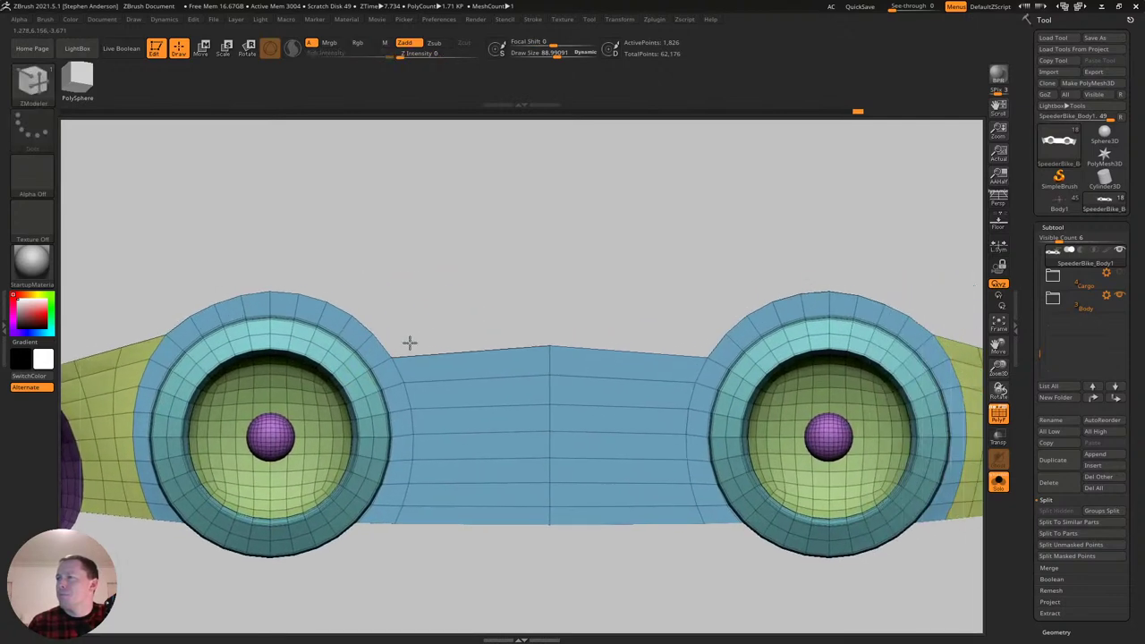
left_click(547, 392, "alt")
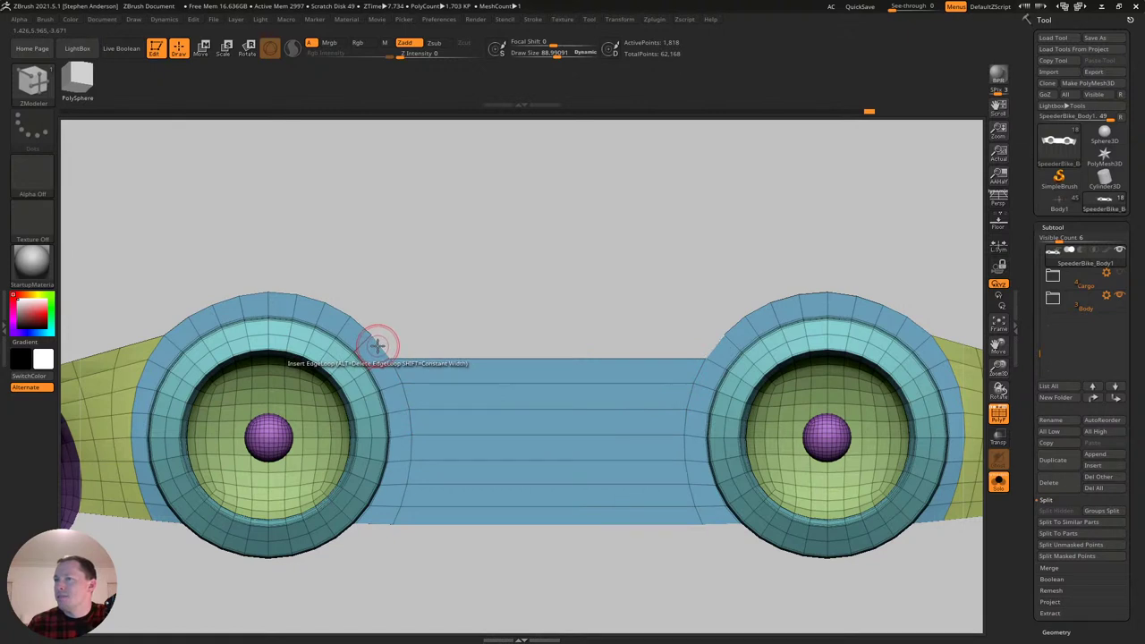
Bridge the facing edges of the two blue housing rings just above the blue central panel using ZModeler.
key("space")
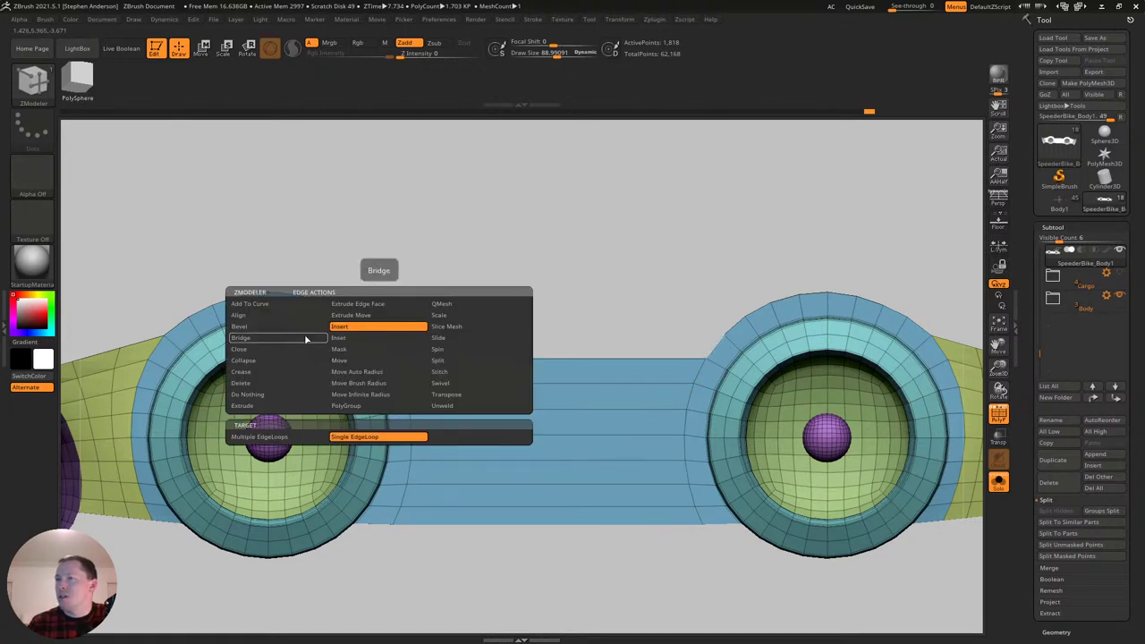
left_click(240, 337)
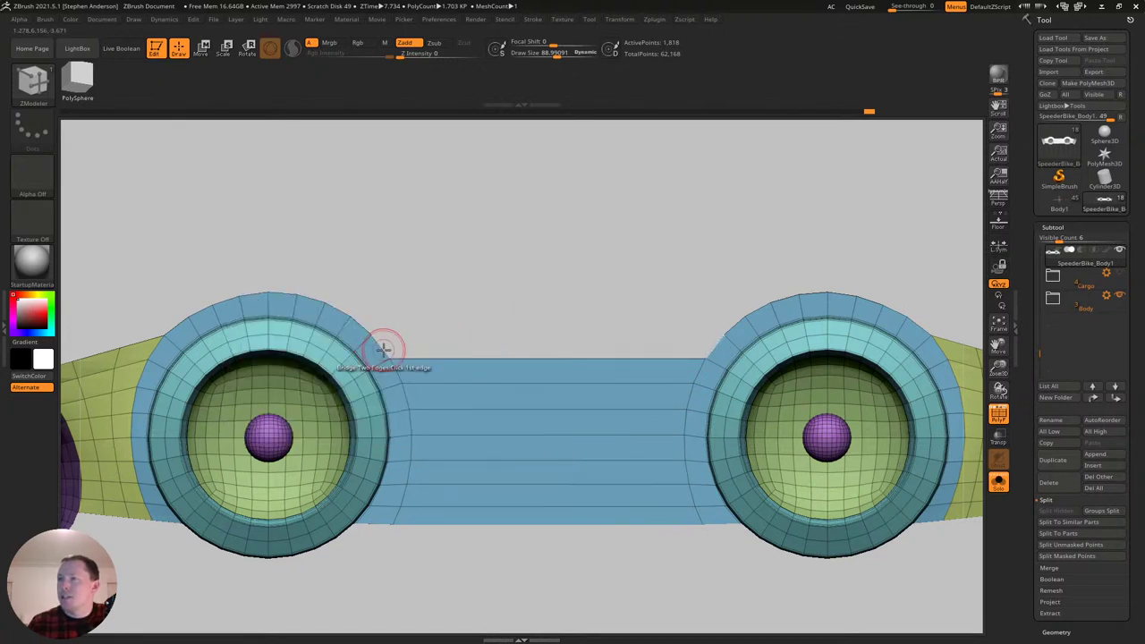
left_click(712, 348)
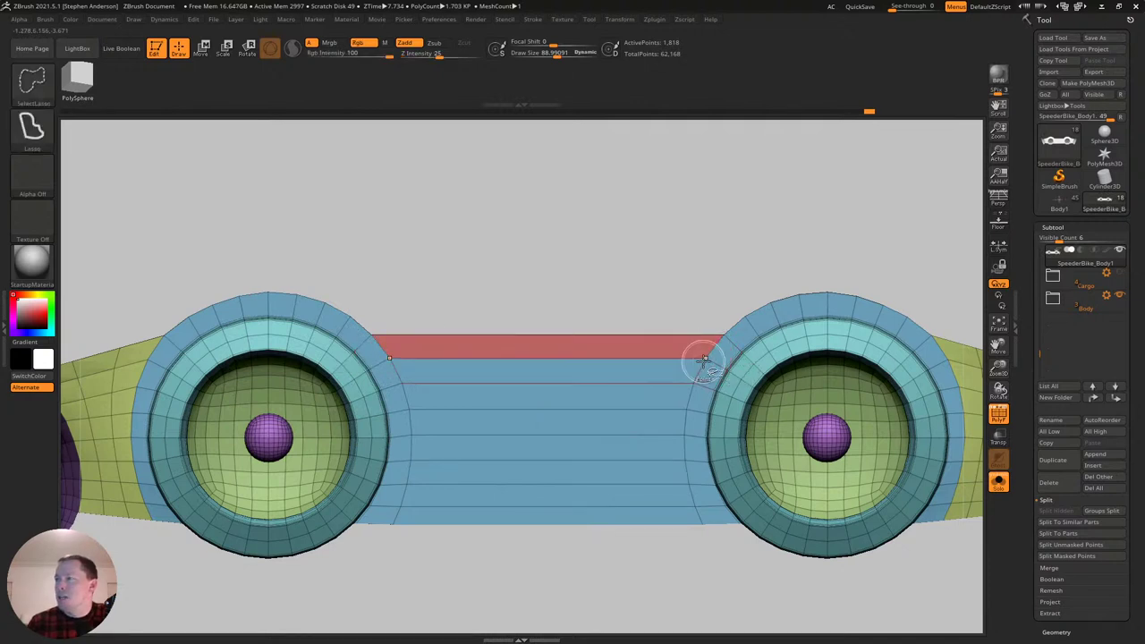
Isolate the new bridged strip together with the blue central panel, assign them one polygroup, and unhide the rest of the mesh.
left_click(701, 363, "ctrl+shift")
mouse_move(719, 385)
right_mouse_down("ctrl")
mouse_move(659, 339)
mouse_move(688, 375)
right_mouse_up("ctrl")
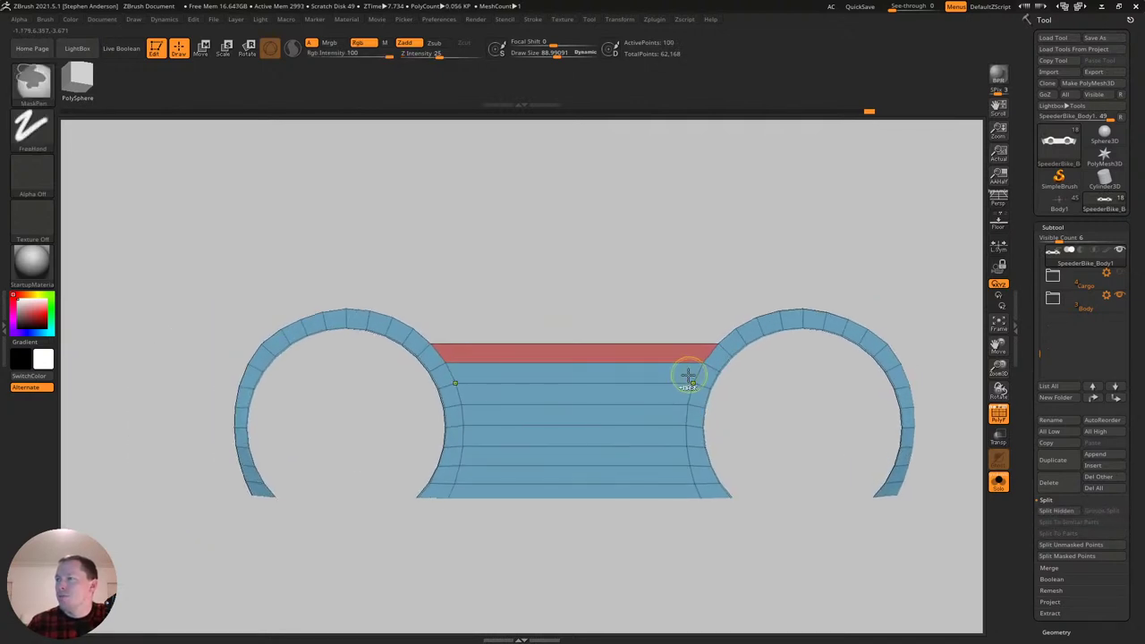
left_click(713, 369, "ctrl+shift")
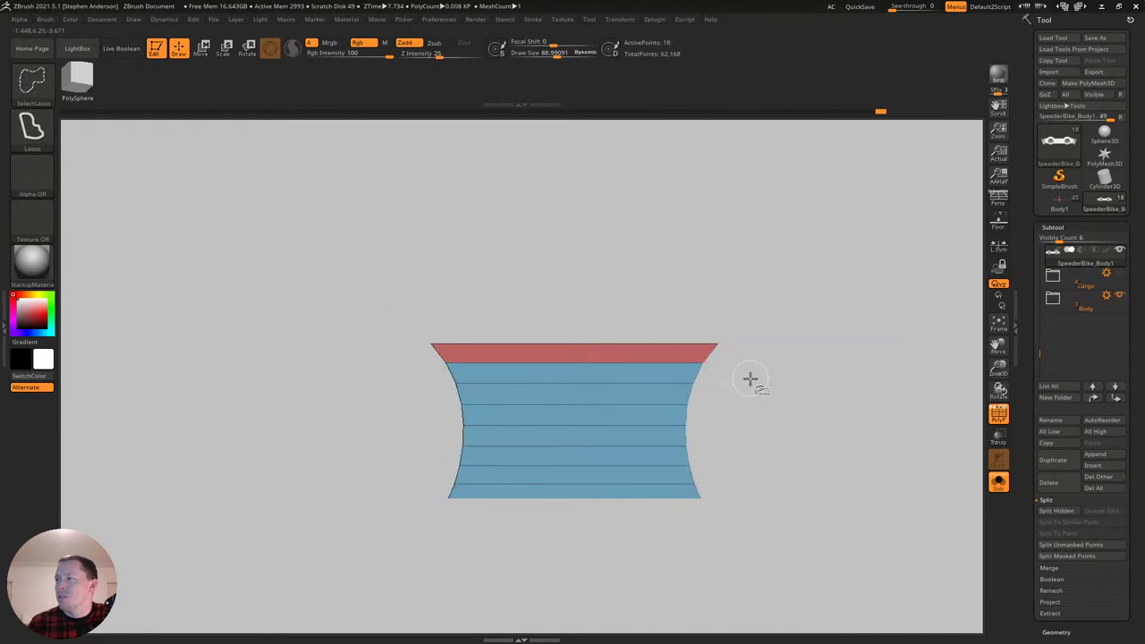
key("ctrl+w")
left_click(741, 391, "ctrl+shift")
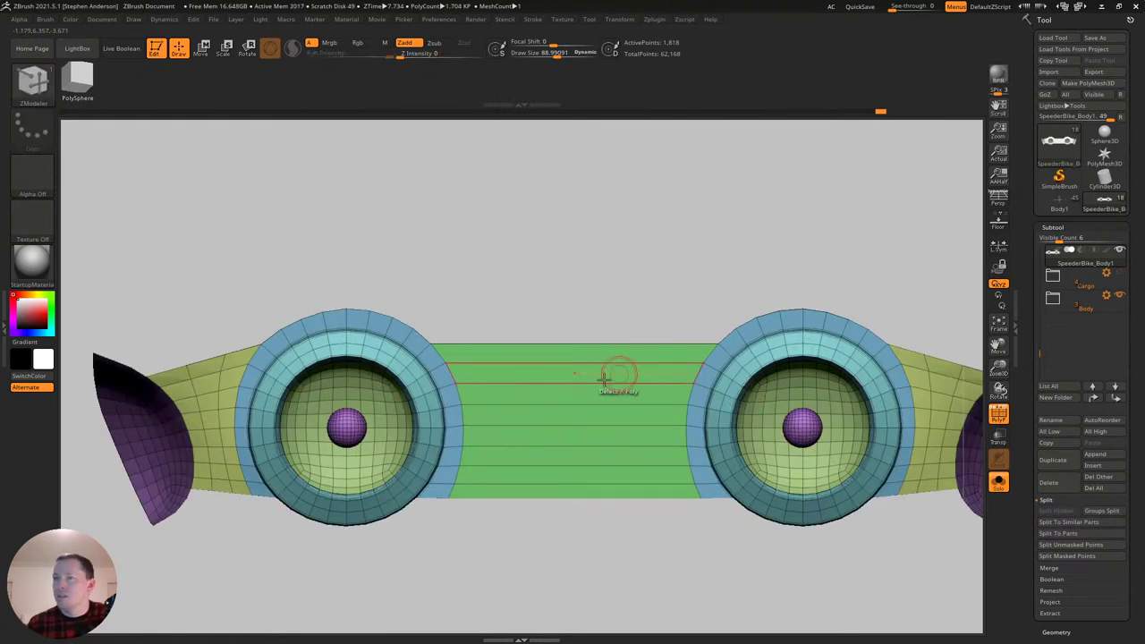
Turn off Solo and examine how the circular housings and central panel sit within the whole speeder bike.
right_click_drag(568, 348, 581, 421)
left_click(998, 489)
right_click_drag(798, 435, 457, 432, "ctrl")
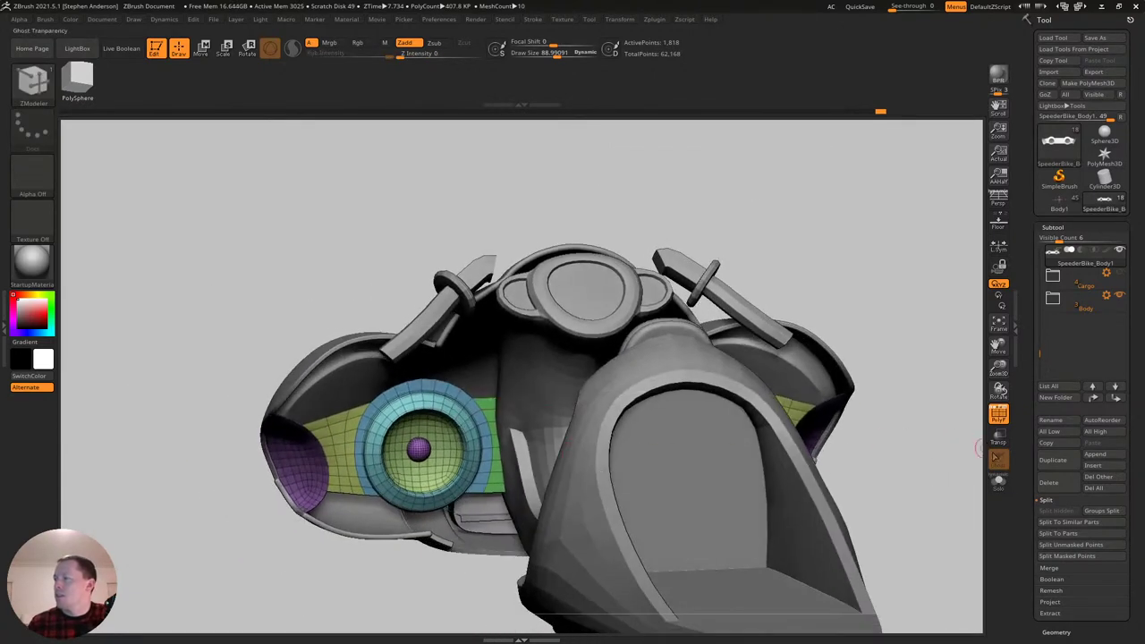
right_click_drag(513, 405, 504, 457, "ctrl")
right_click_drag(432, 418, 472, 401)
right_click_drag(215, 417, 230, 391, "ctrl")
right_click_drag(358, 398, 358, 425)
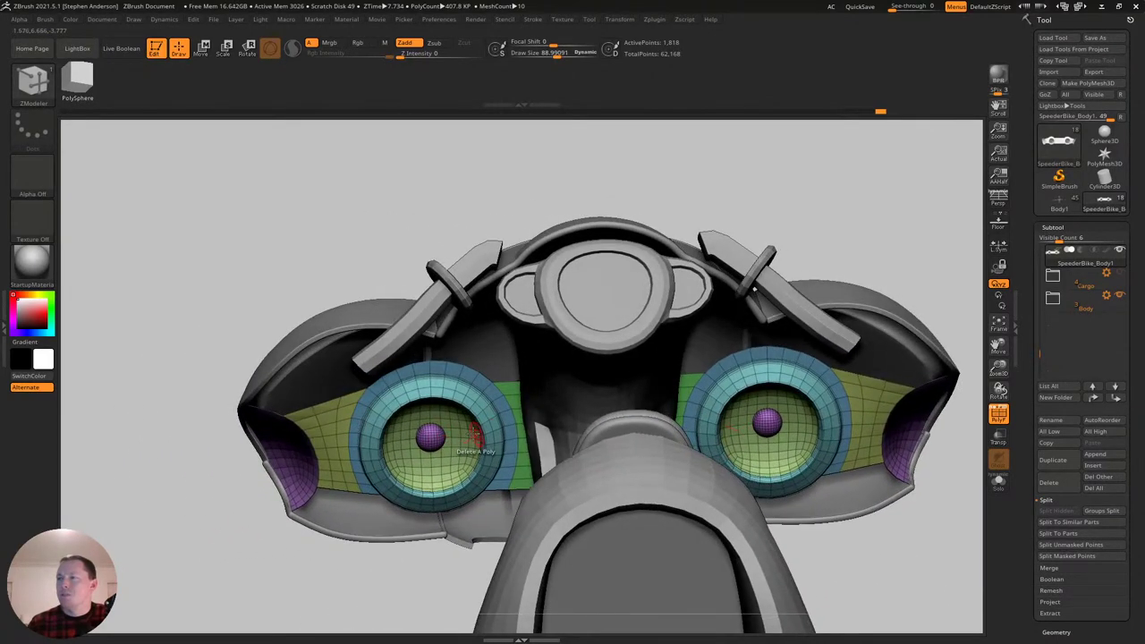
Delete the vertical edge loops from the olive side panel between the purple scoop and the blue ring with ZModeler's Insert edge action.
right_click_drag(464, 427, 340, 416)
key("space")
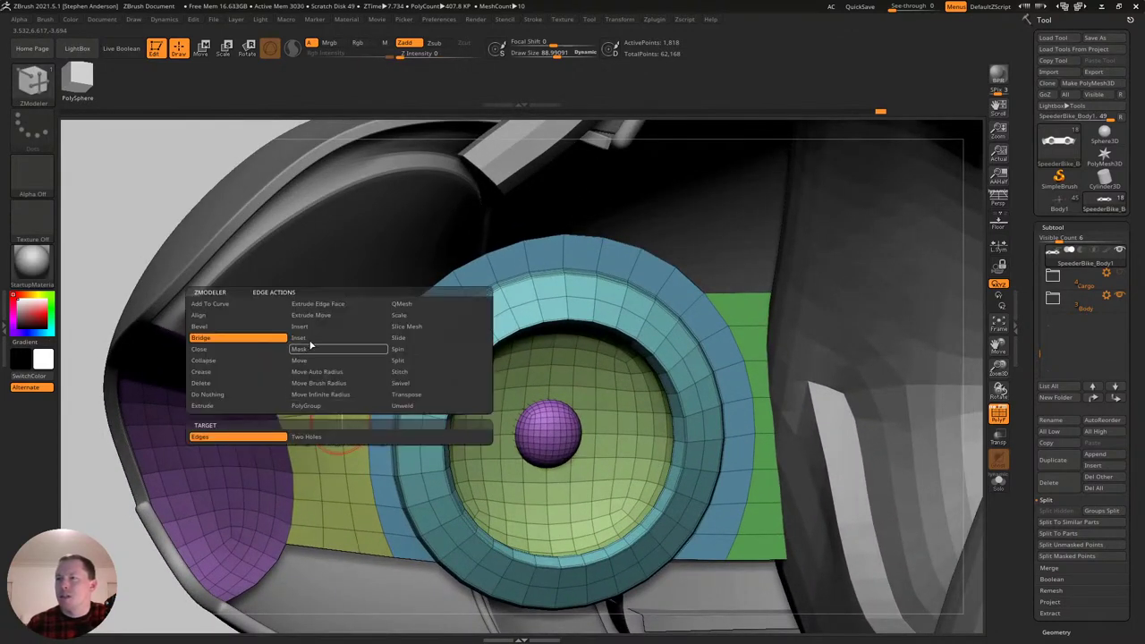
left_click(345, 326)
left_click(316, 430, "alt")
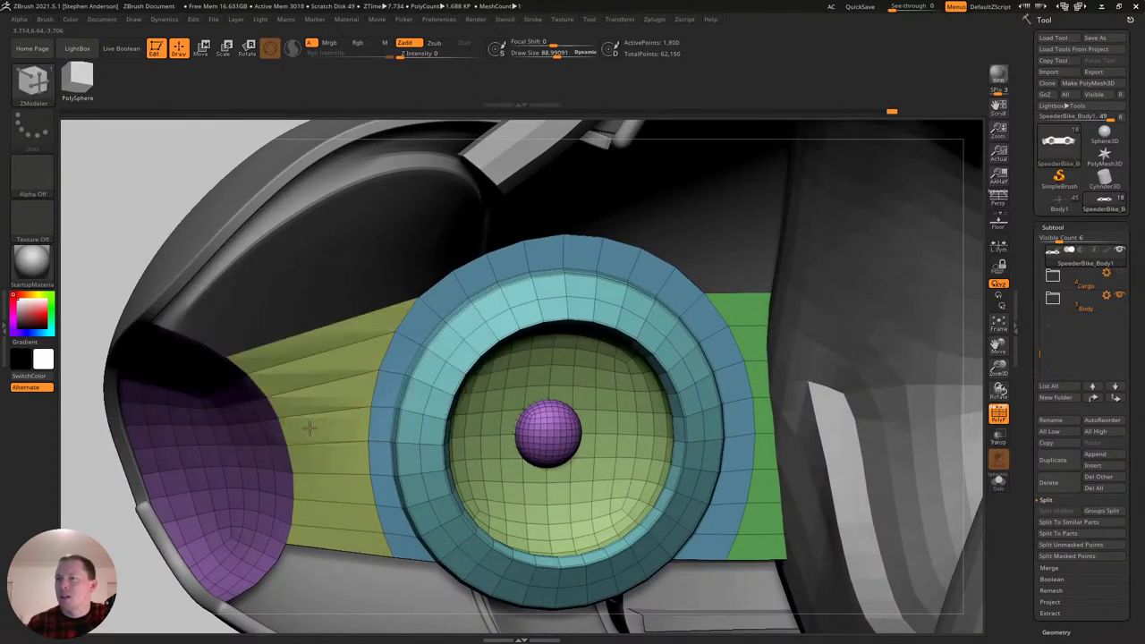
right_click_drag(386, 460, 395, 416, "ctrl")
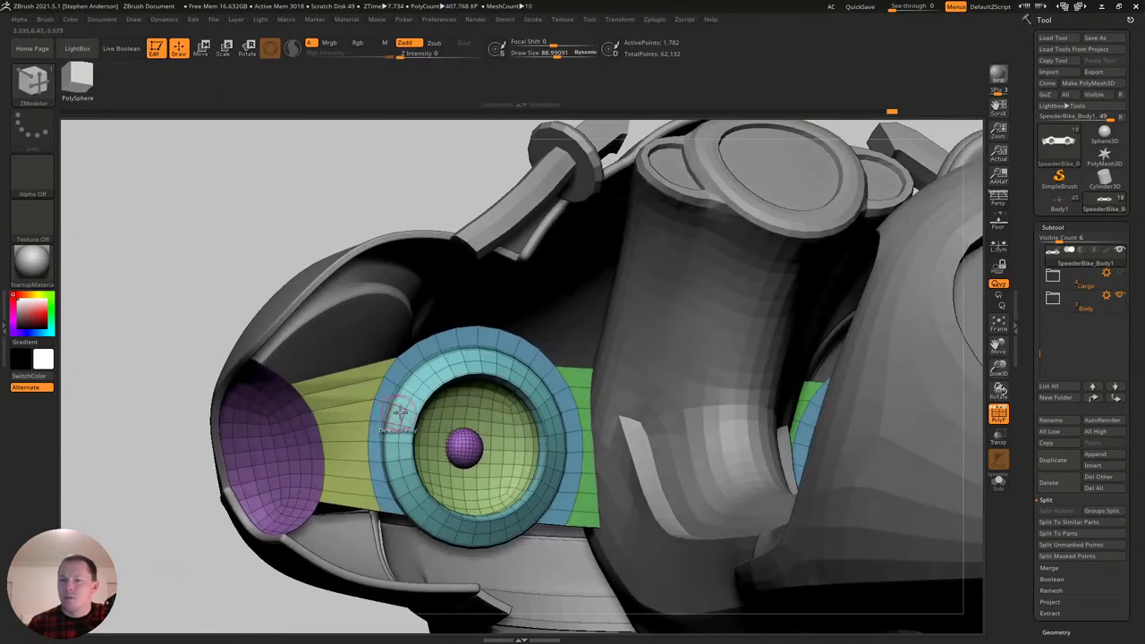
Solo the body panel, mask the purple scoops so the circular housings stay free, and center the gizmo on the unmasked housing.
left_click(999, 483)
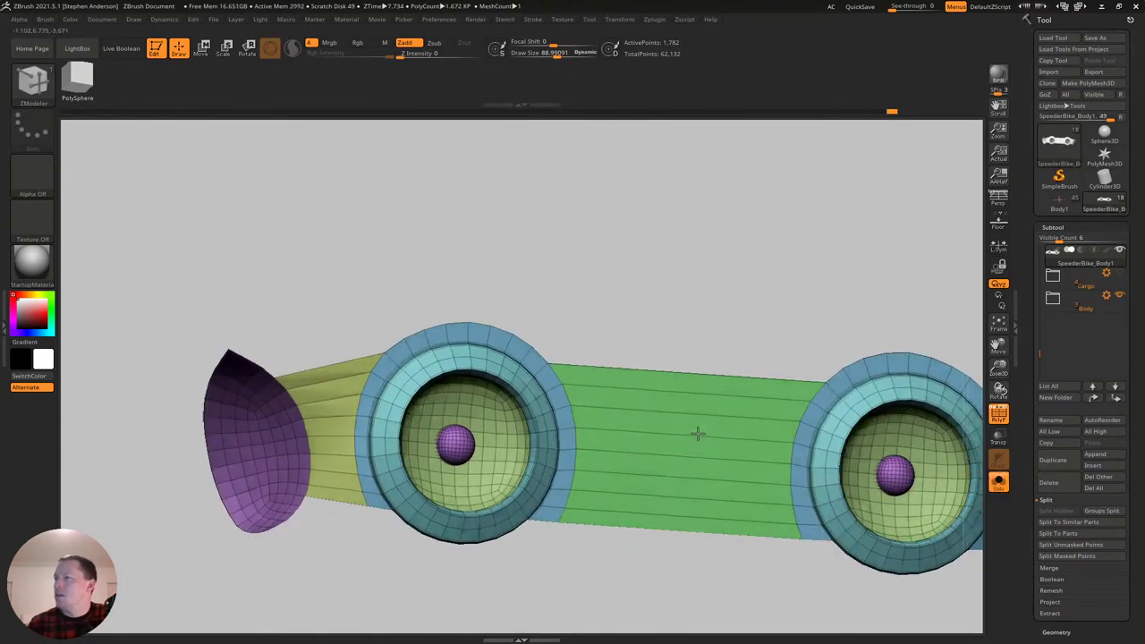
key("ctrl+shift")
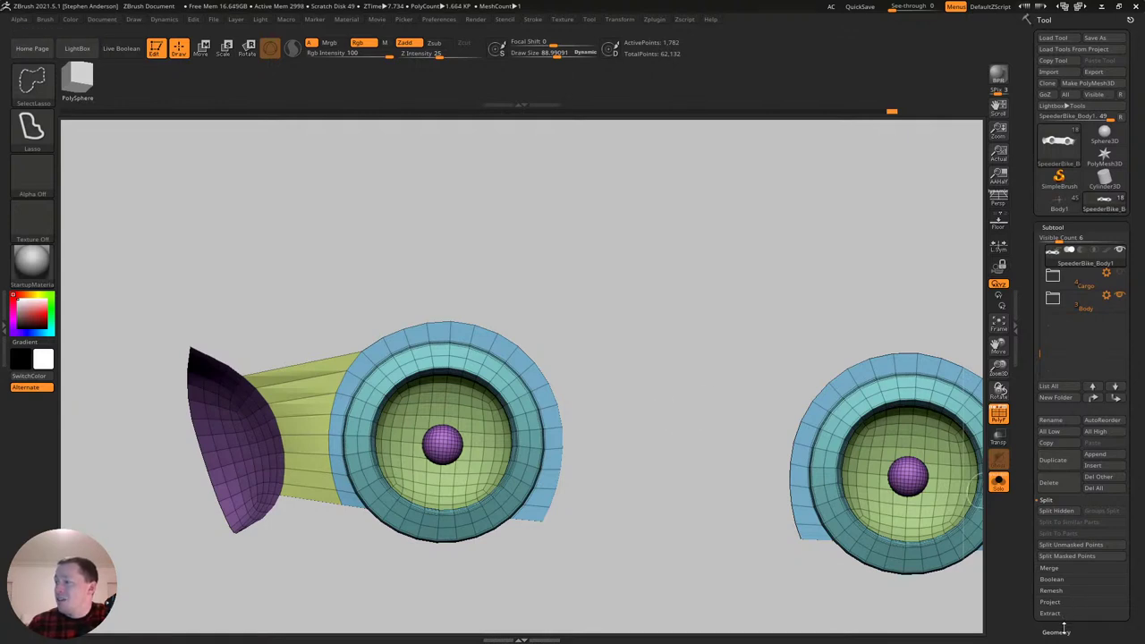
left_click(459, 304, "ctrl+shift")
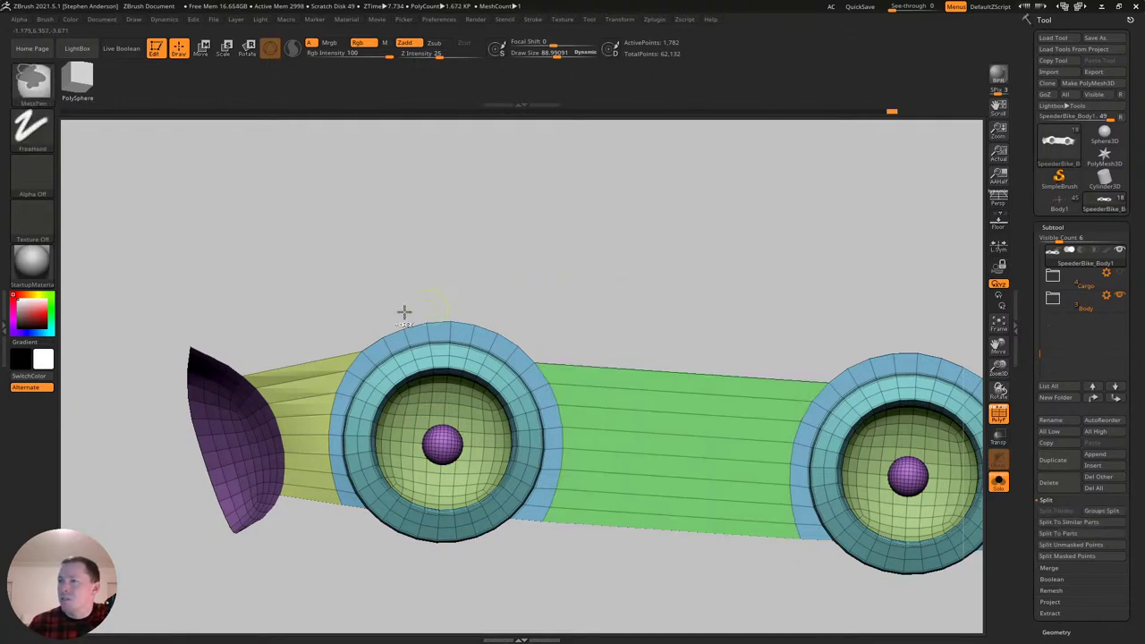
mouse_move(310, 274)
left_mouse_down("ctrl")
mouse_move(388, 465)
mouse_move(561, 608)
mouse_move(606, 597)
left_mouse_up("ctrl")
mouse_move(331, 262)
left_mouse_down("ctrl")
mouse_move(600, 561)
mouse_move(585, 562)
mouse_move(596, 594)
left_mouse_up("ctrl")
right_click_drag(587, 541, 573, 521)
key("w")
left_click(438, 449, "alt")
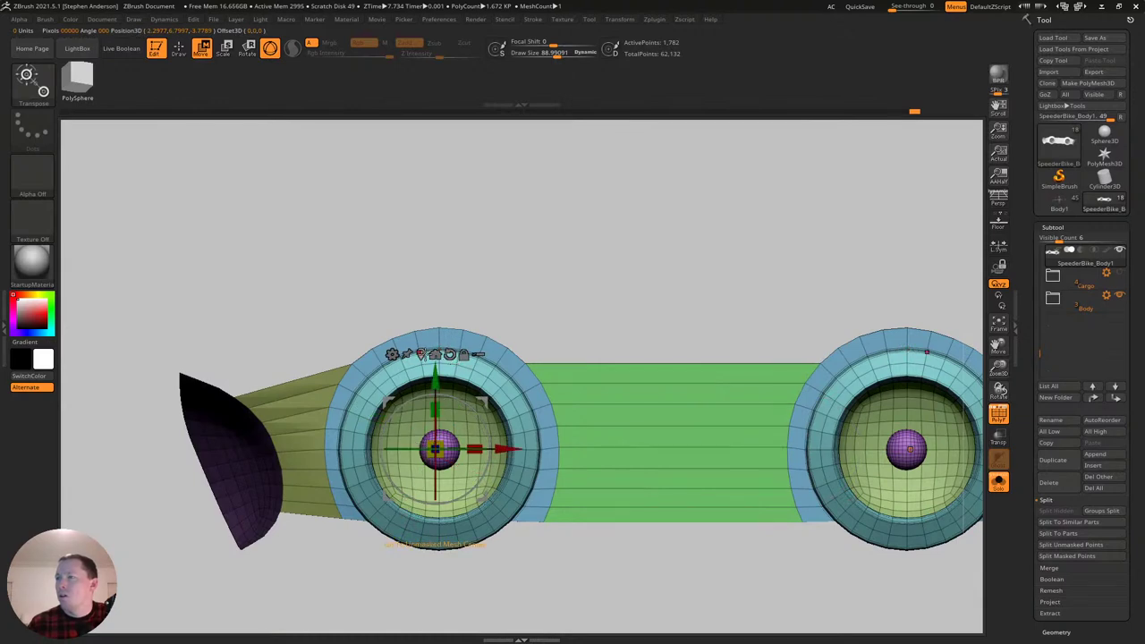
left_click(420, 355)
Move the circular housings outward toward the purple scoops and scale them down slightly.
mouse_move(547, 419)
right_mouse_down()
mouse_move(578, 399)
mouse_move(554, 410)
right_mouse_up()
left_click_drag(508, 437, 389, 437)
left_click_drag(472, 407, 430, 394)
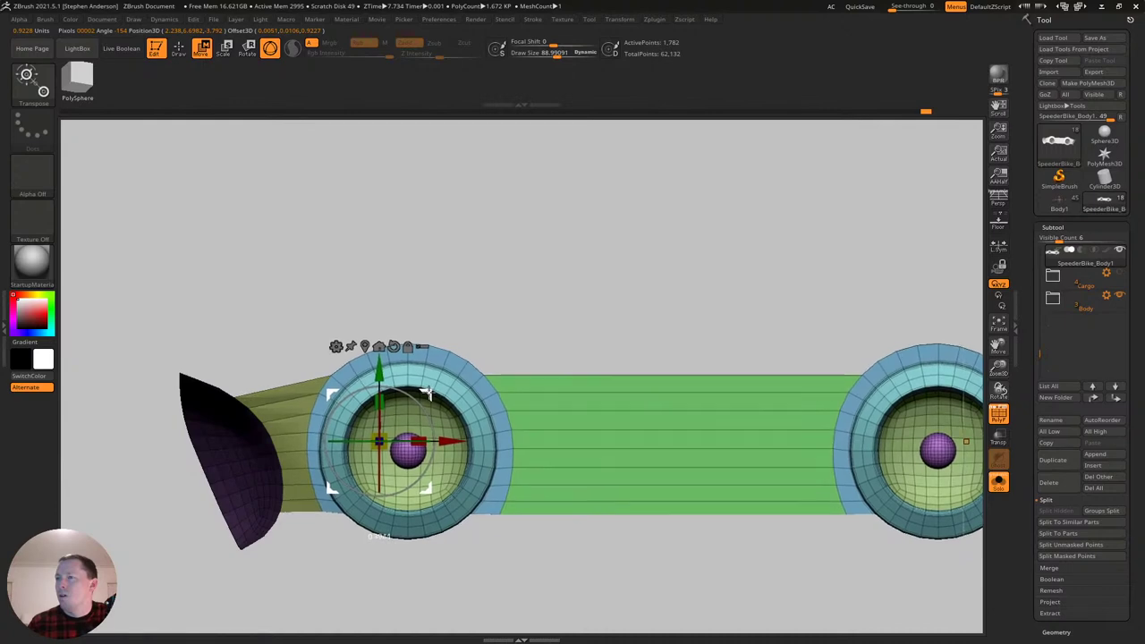
left_click_drag(428, 394, 412, 392)
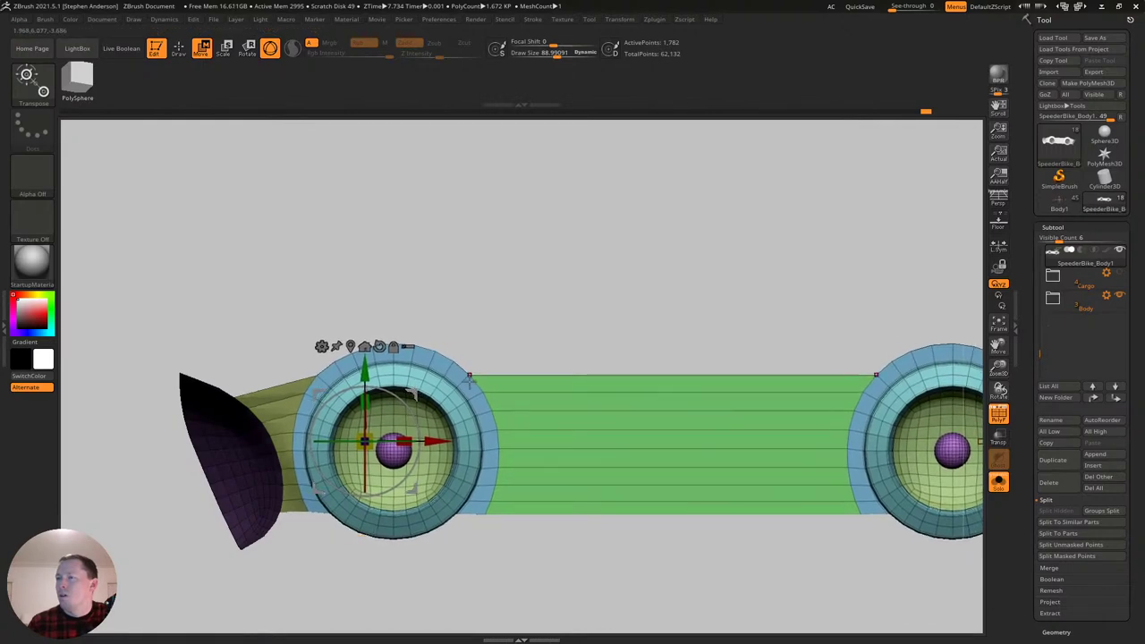
From a side view, shift the circular housings slightly along the depth axis toward the back of the scoops.
right_click_drag(412, 391, 525, 378)
left_click_drag(526, 378, 605, 457)
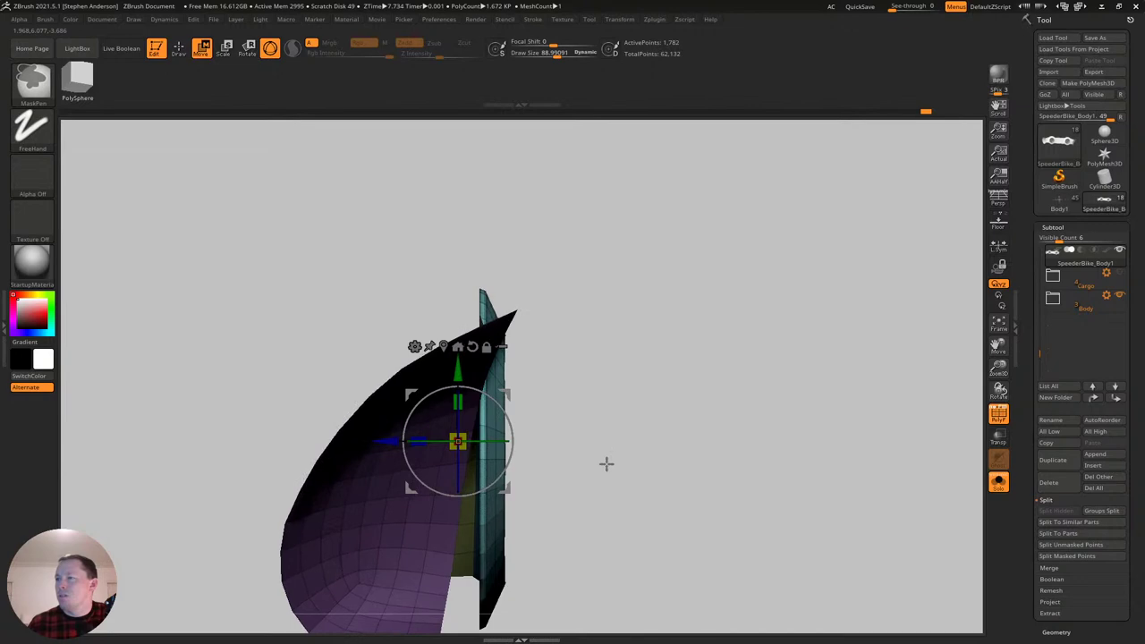
left_click_drag(552, 486, 554, 332)
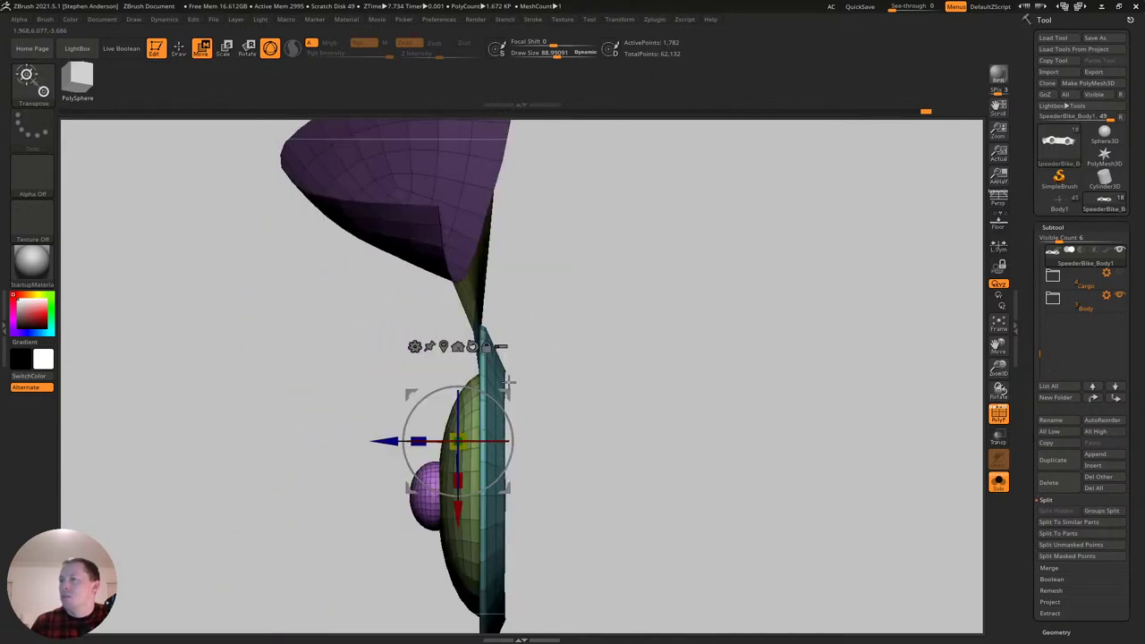
left_click_drag(571, 382, 584, 493)
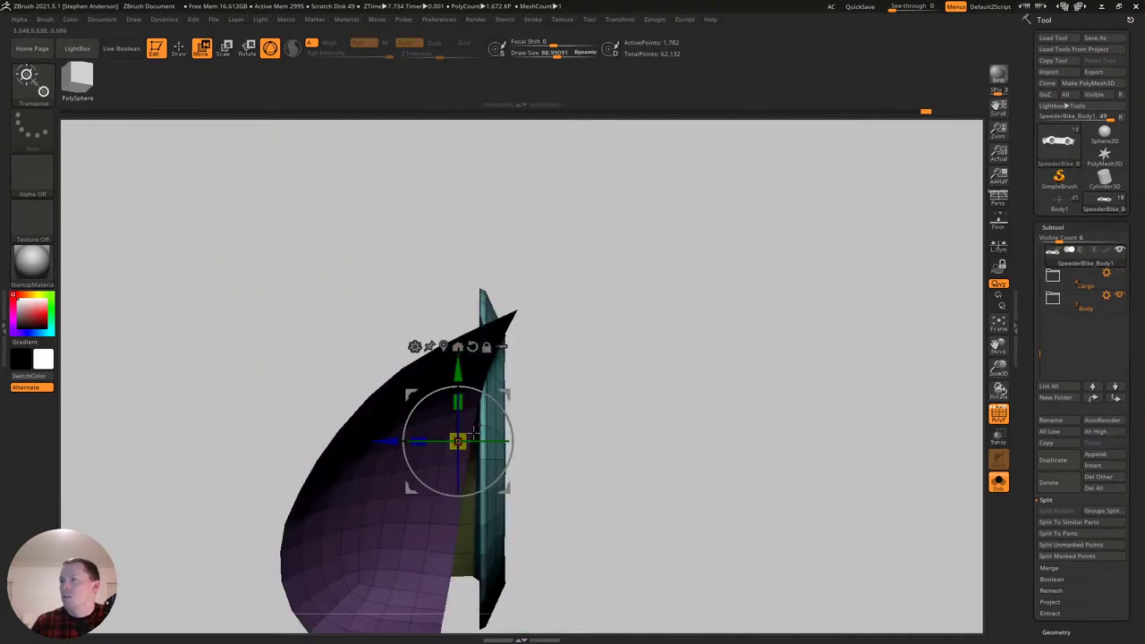
left_click_drag(385, 442, 360, 439)
left_click_drag(569, 362, 535, 371)
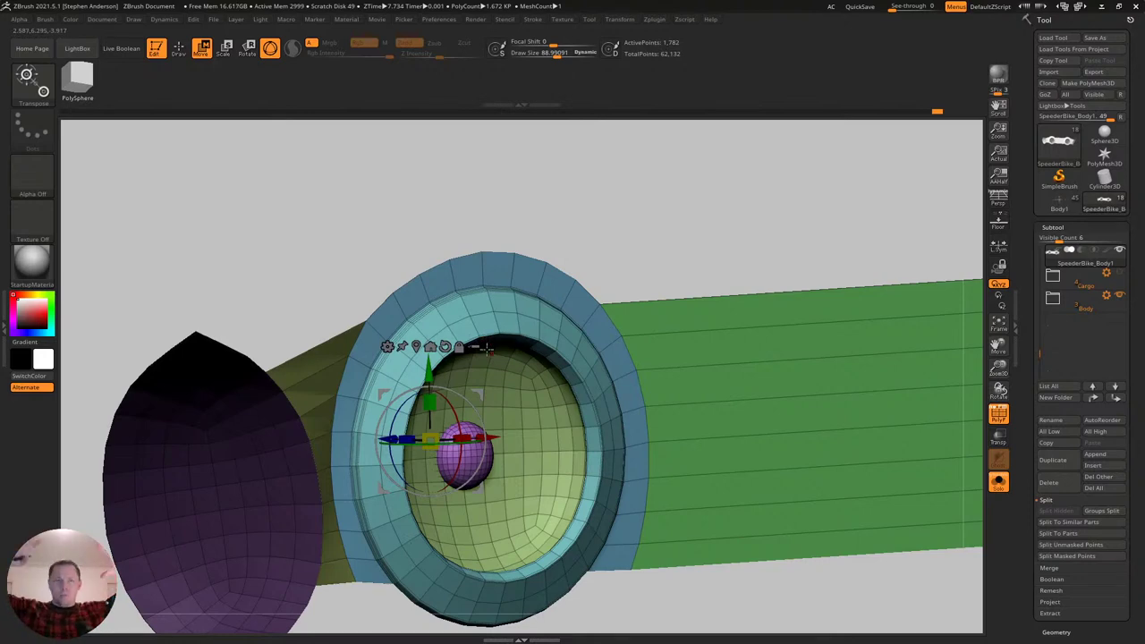
Turn off Solo and inspect the repositioned housings and scoops on the whole speeder bike without the polygroup wireframe.
left_click(1001, 486)
right_click_drag(652, 439, 515, 259, "ctrl")
left_click_drag(502, 246, 573, 295)
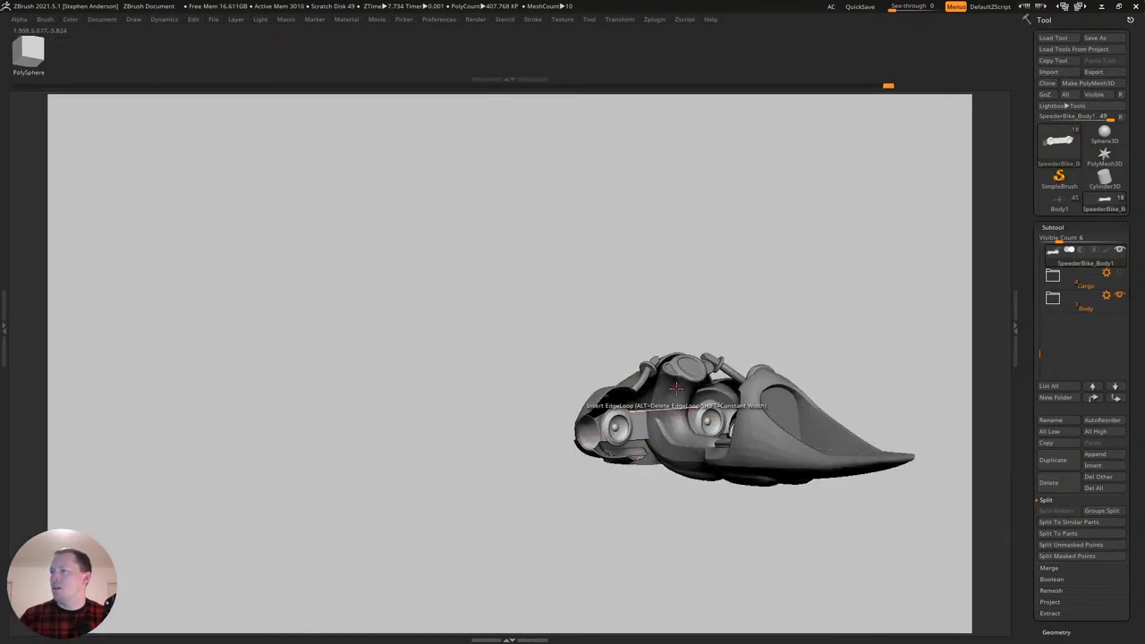
key("Tab")
right_click_drag(655, 413, 580, 429, "ctrl")
key("Tab")
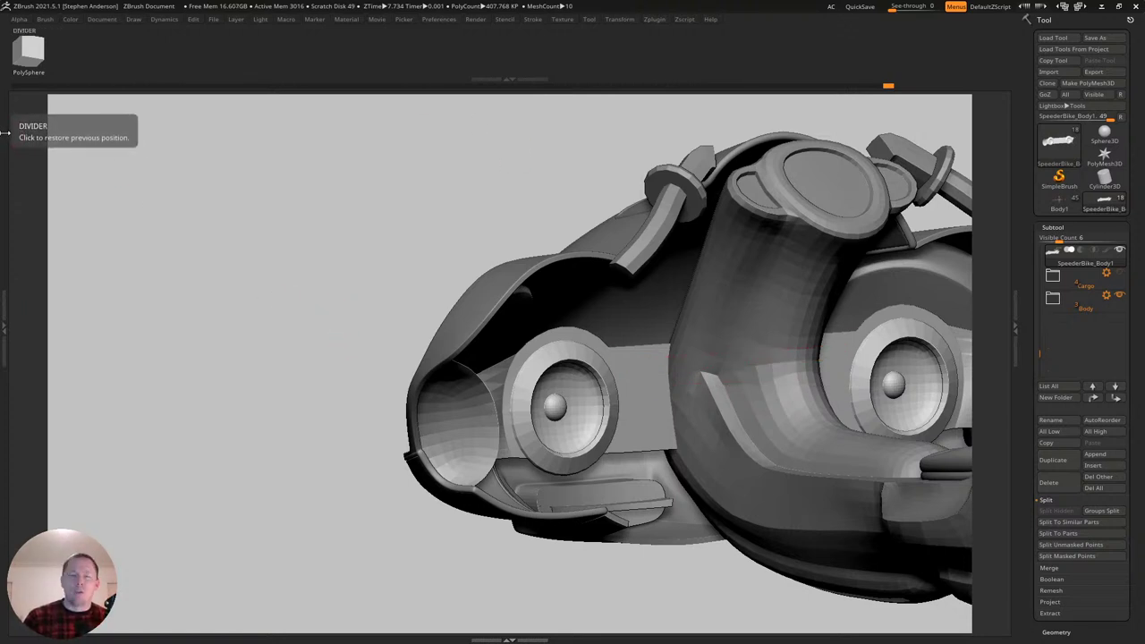
key("Tab")
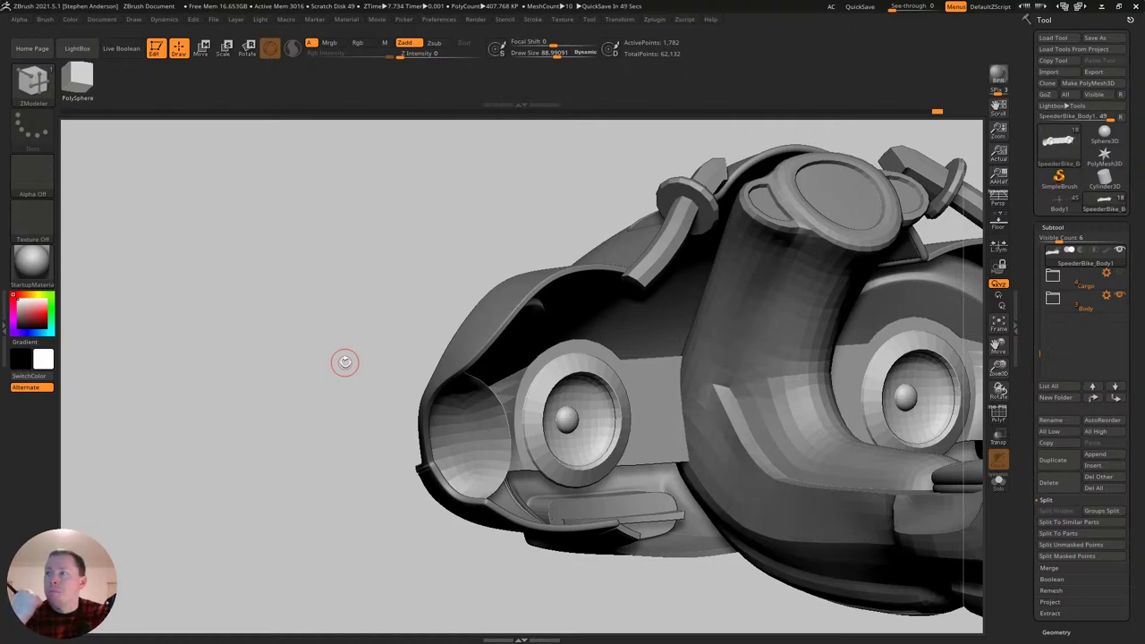
right_click_drag(524, 434, 511, 399)
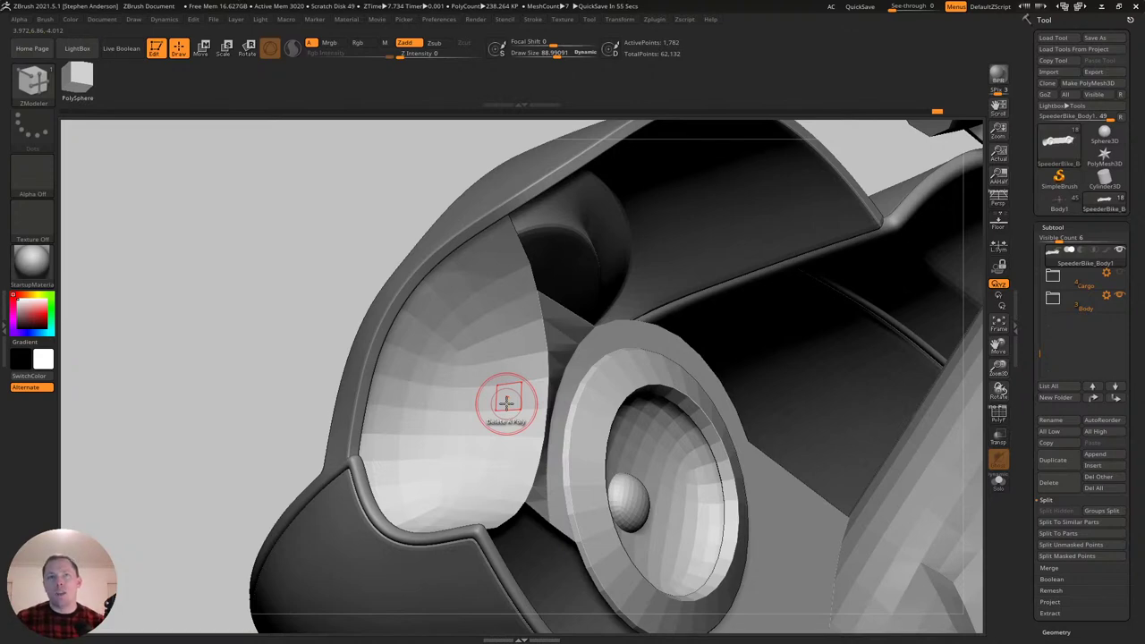
Insert a vertical edge loop into the olive side panel, show the wireframe, and mask the scoop and ring around that panel.
right_click_drag(624, 376, 547, 355)
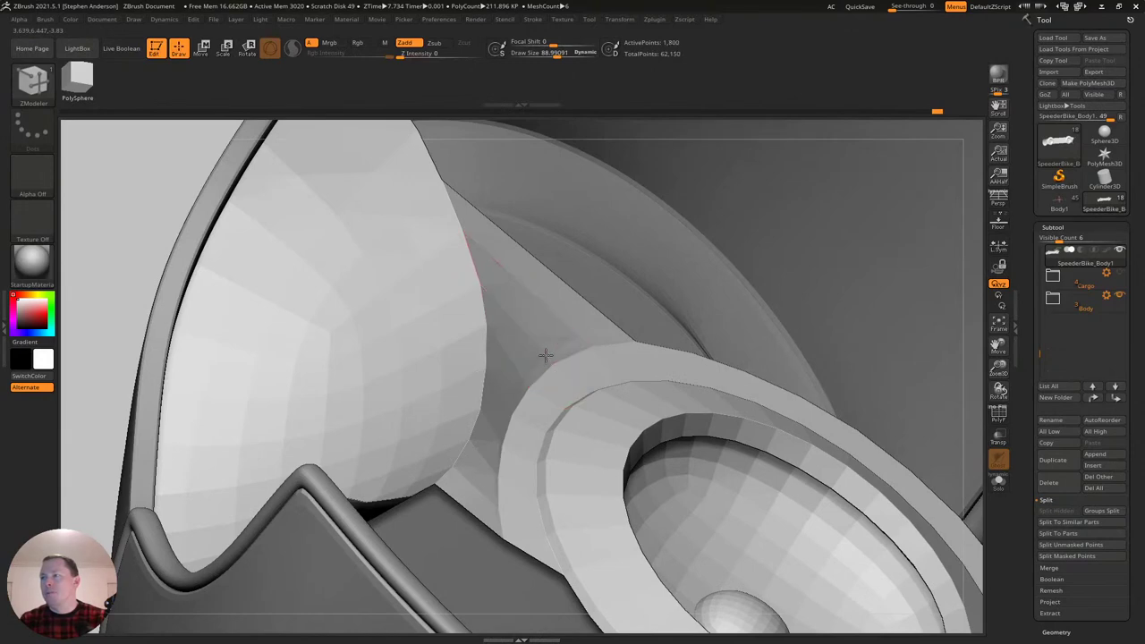
key("shift+f")
right_click_drag(548, 356, 460, 376)
left_click(550, 362, "ctrl+shift")
left_click(415, 328, "ctrl+shift")
left_click(446, 373, "ctrl")
left_click(399, 336, "ctrl+shift")
Nudge the olive panel's new edge loop along the depth axis, and select the Move brush with a draw size of about 253.
key("w")
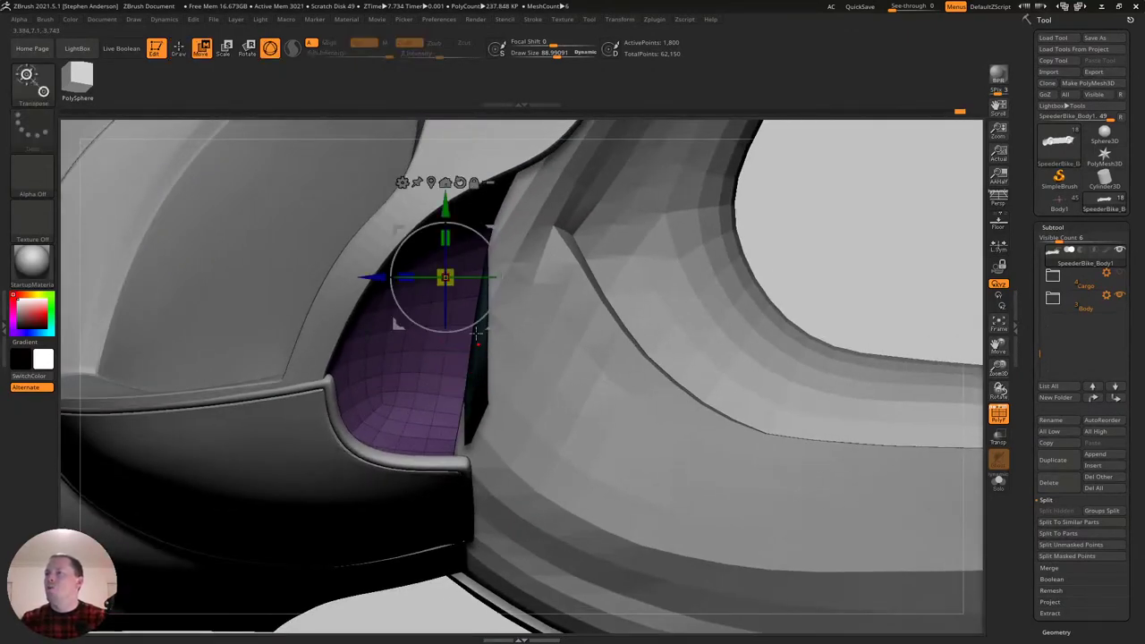
left_click_drag(375, 283, 381, 284)
right_click_drag(566, 485, 526, 503, "ctrl")
key("b")
key("m")
key("v")
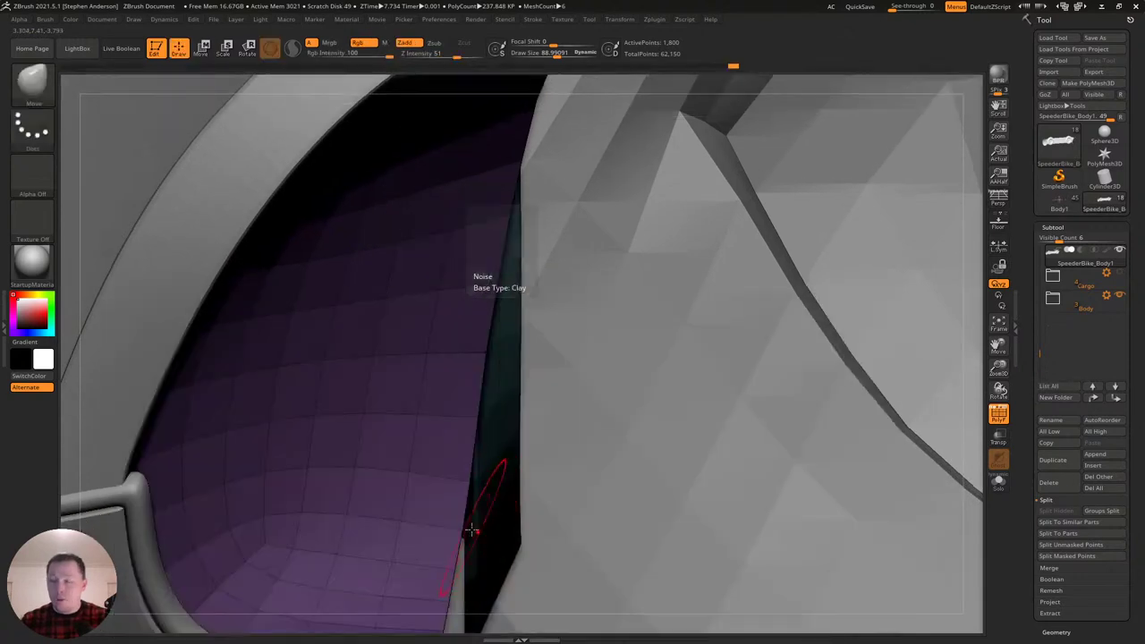
key("s")
left_click_drag(455, 527, 468, 526)
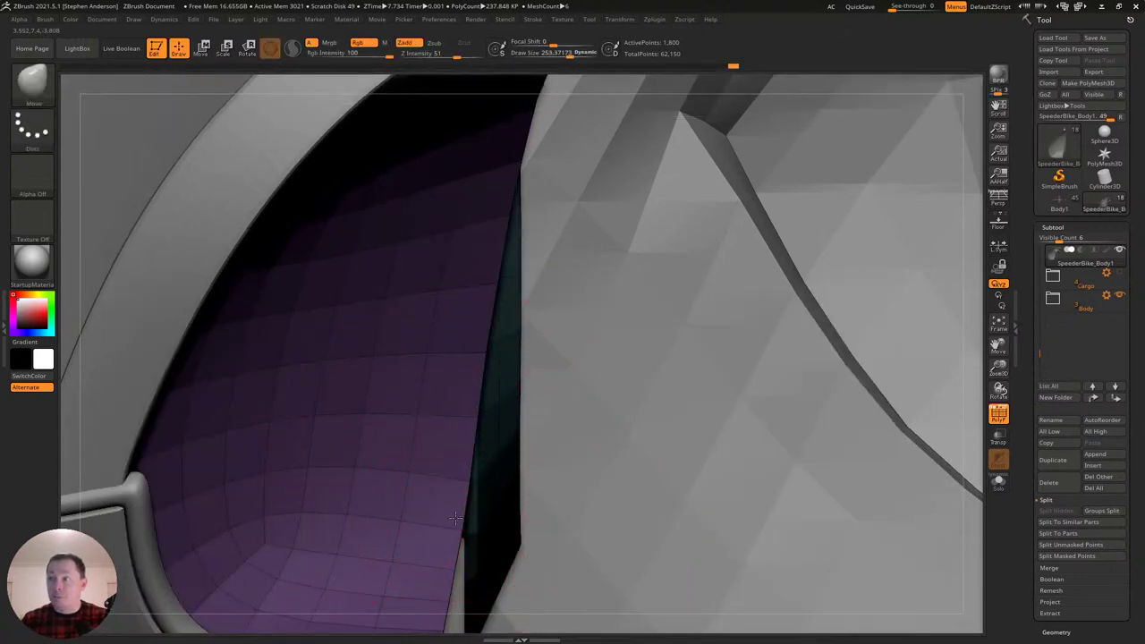
Push the olive panel's unmasked edge loop along the depth axis so it bulges out past the circular housing.
key("w")
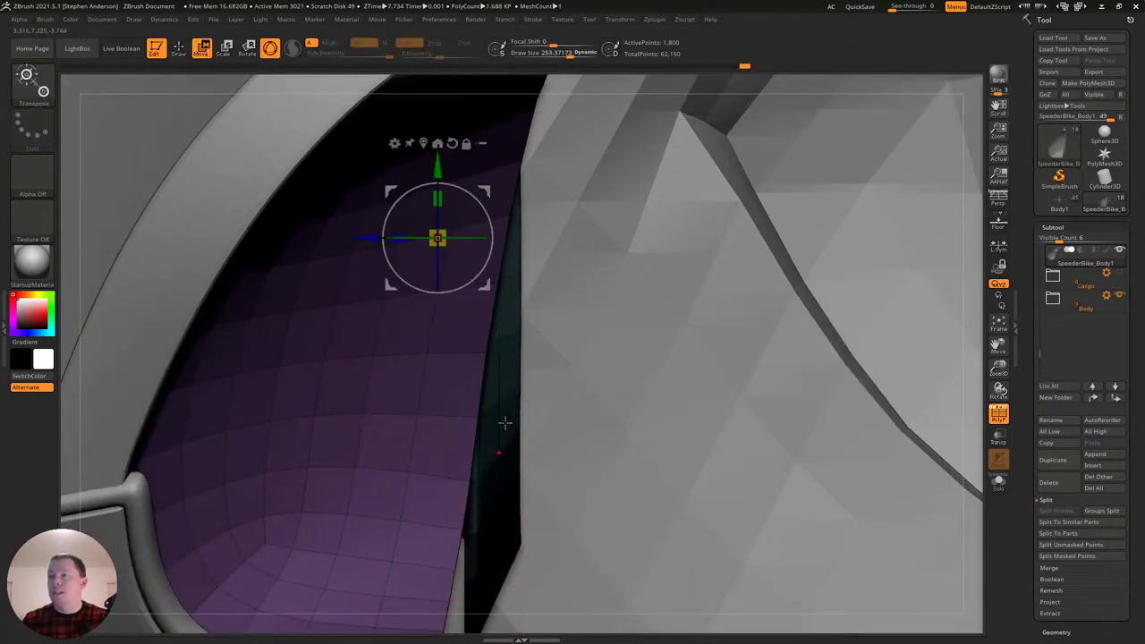
left_click_drag(376, 231, 440, 236)
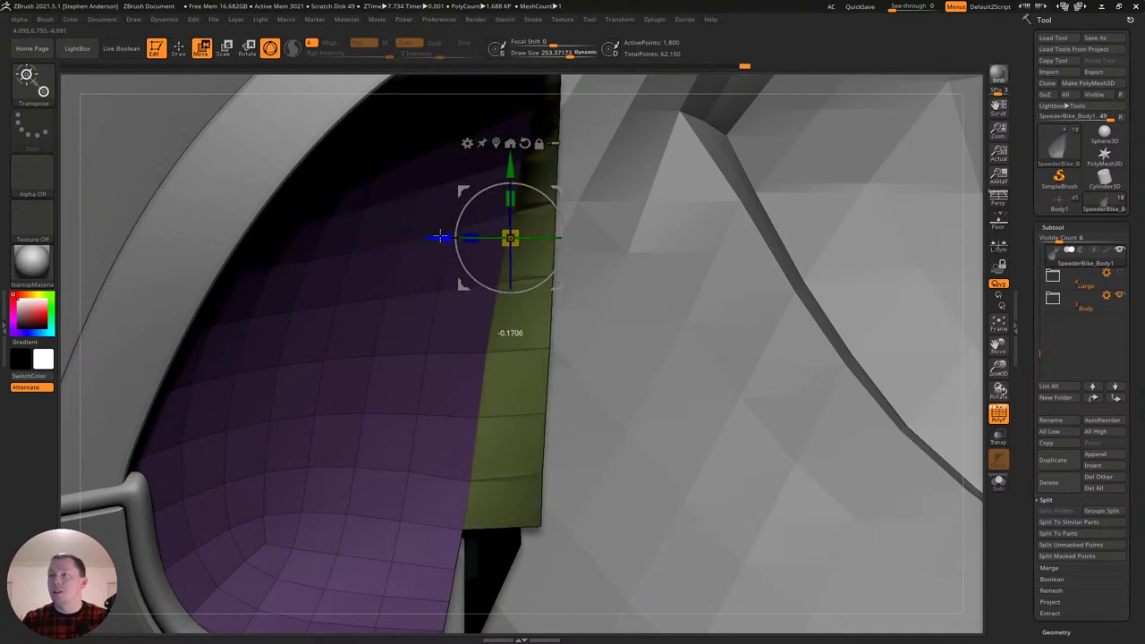
right_click_drag(631, 303, 548, 347, "alt")
mouse_move(365, 378)
left_mouse_down()
mouse_move(402, 379)
mouse_move(387, 378)
left_mouse_up()
right_click_drag(487, 309, 539, 305)
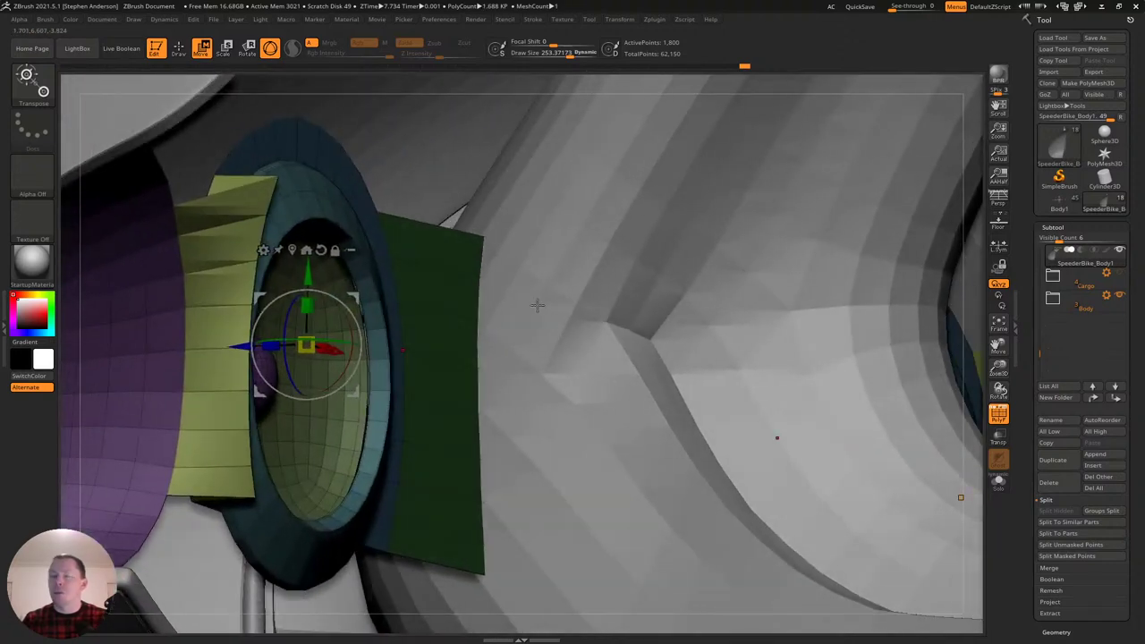
Pull the lower end of the olive panel's bulging edge loop back toward the purple scoop with the Move brush.
right_click_drag(420, 309, 344, 315)
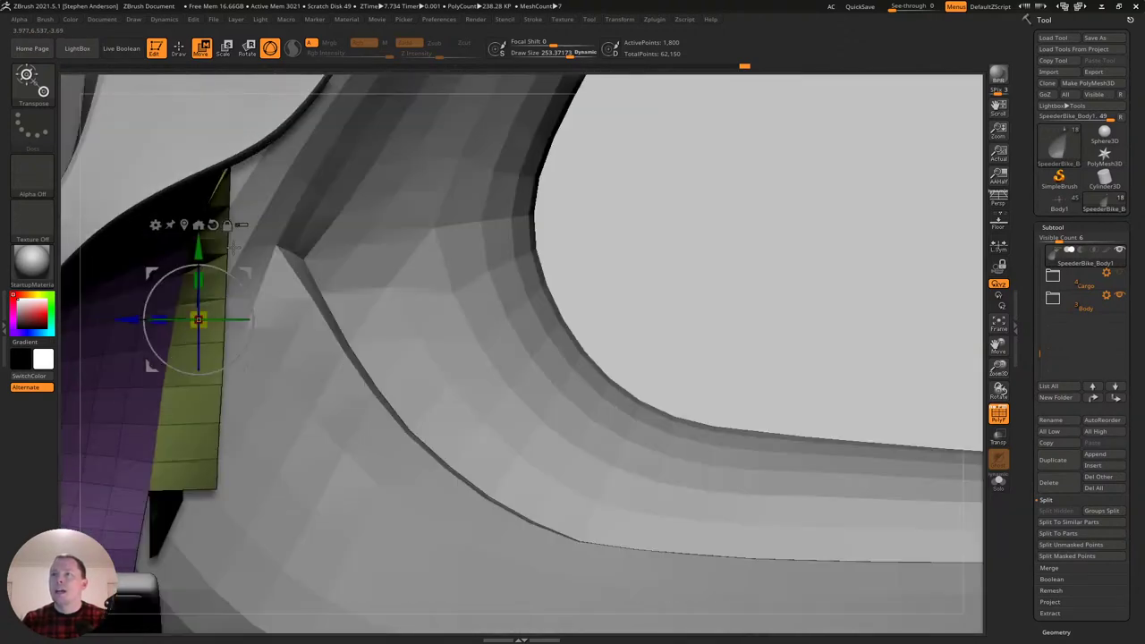
key("b")
key("m")
key("v")
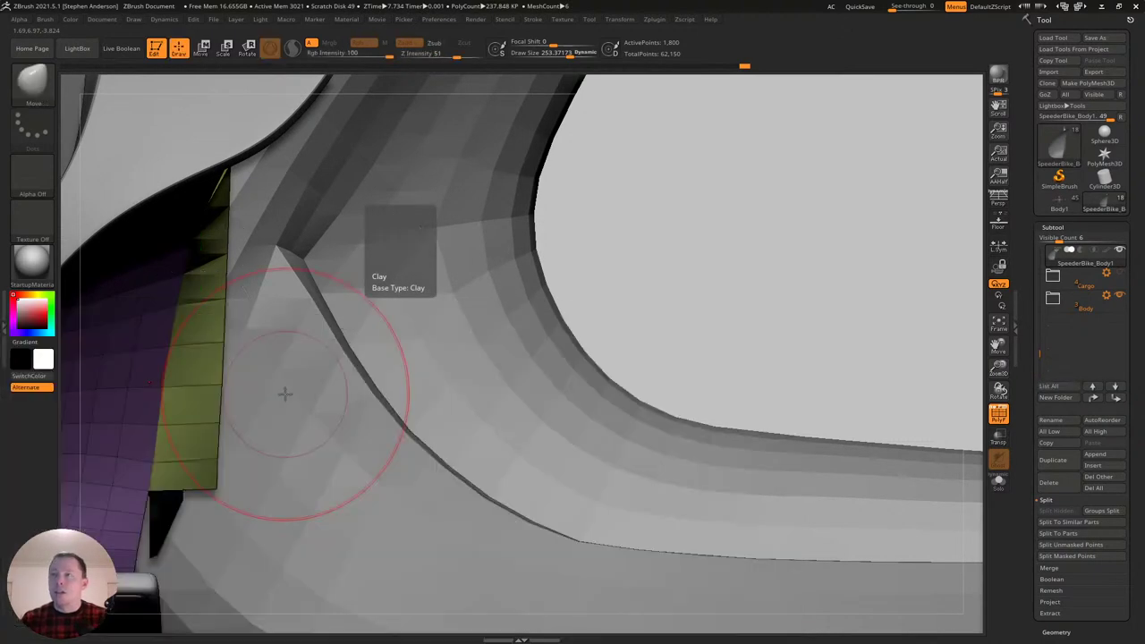
left_click_drag(205, 448, 98, 481)
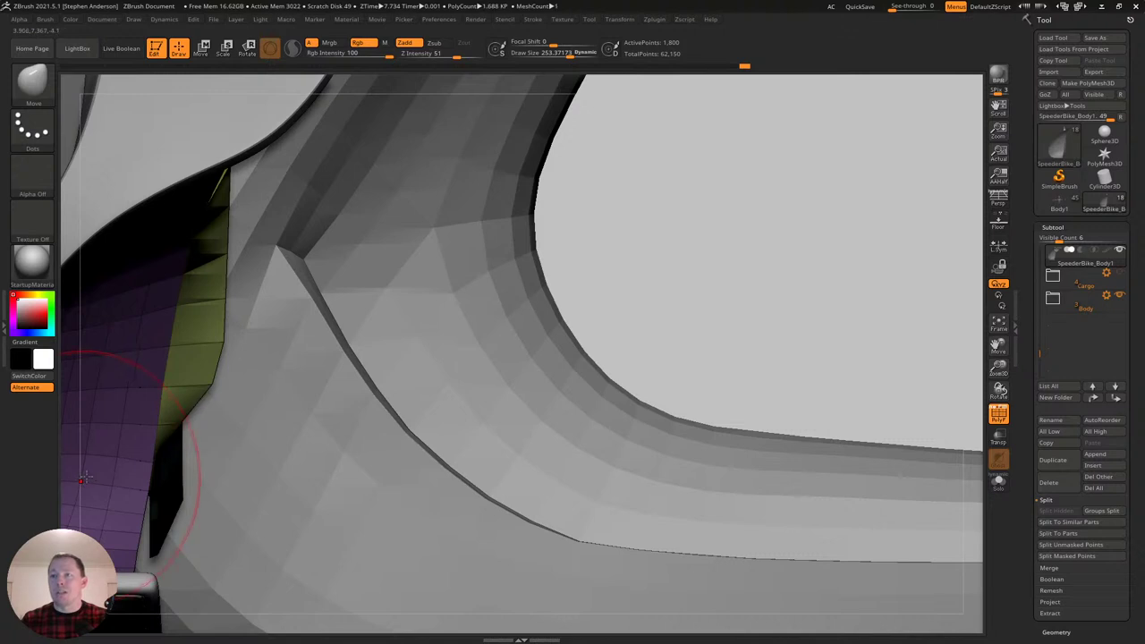
Apply the Flat Color material, set the draw size to about 75, and tuck the olive panel's lowest points behind the purple scoop's edge.
left_click(36, 271)
left_click_drag(685, 226, 685, 227)
right_click_drag(205, 435, 502, 420, "alt")
key("s")
mouse_move(471, 377)
left_mouse_down()
mouse_move(456, 380)
mouse_move(450, 412)
left_mouse_up()
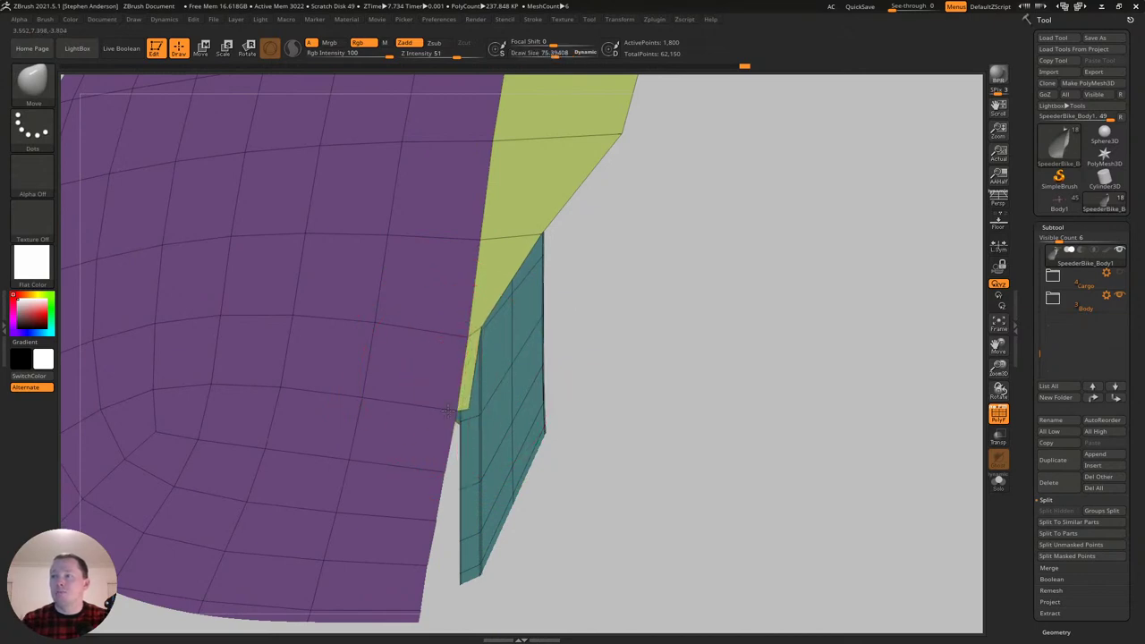
left_click_drag(476, 327, 471, 325)
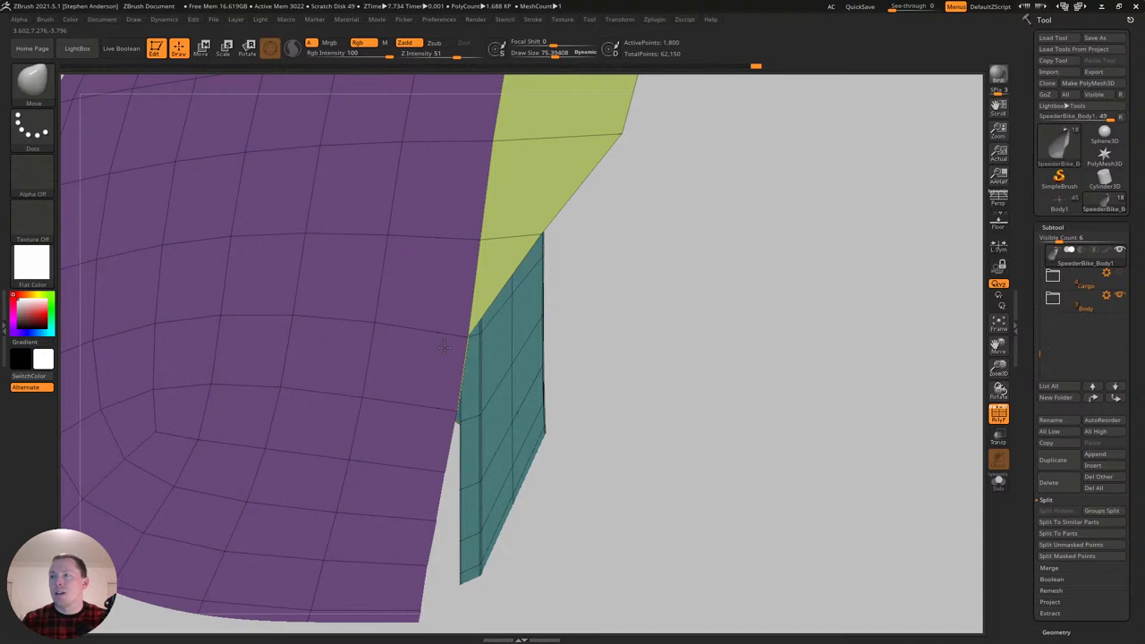
Pull the olive panel's points along the middle of the purple scoop's edge back until they sit behind the scoop.
left_click_drag(543, 244, 408, 253)
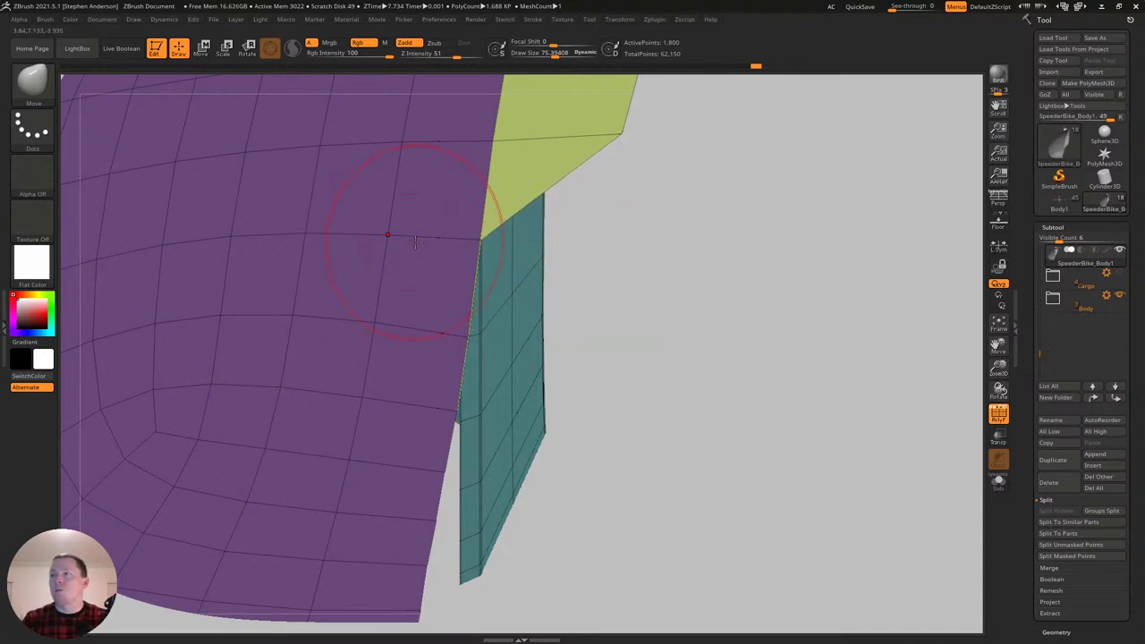
left_click_drag(616, 134, 362, 153)
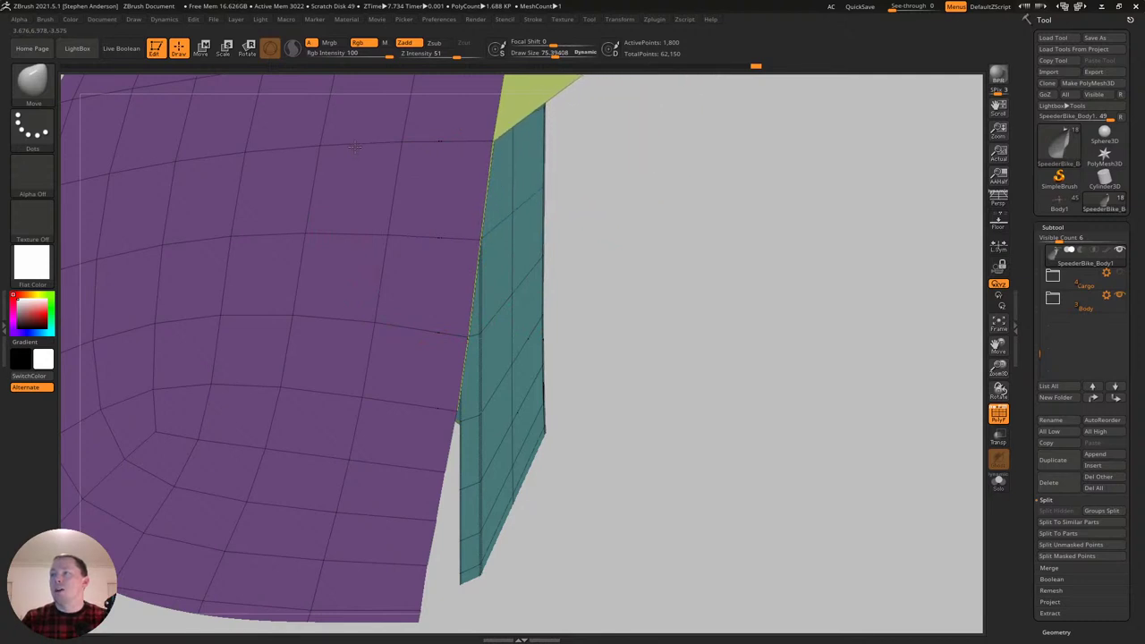
right_click_drag(526, 186, 489, 438, "alt")
left_click_drag(596, 289, 483, 294)
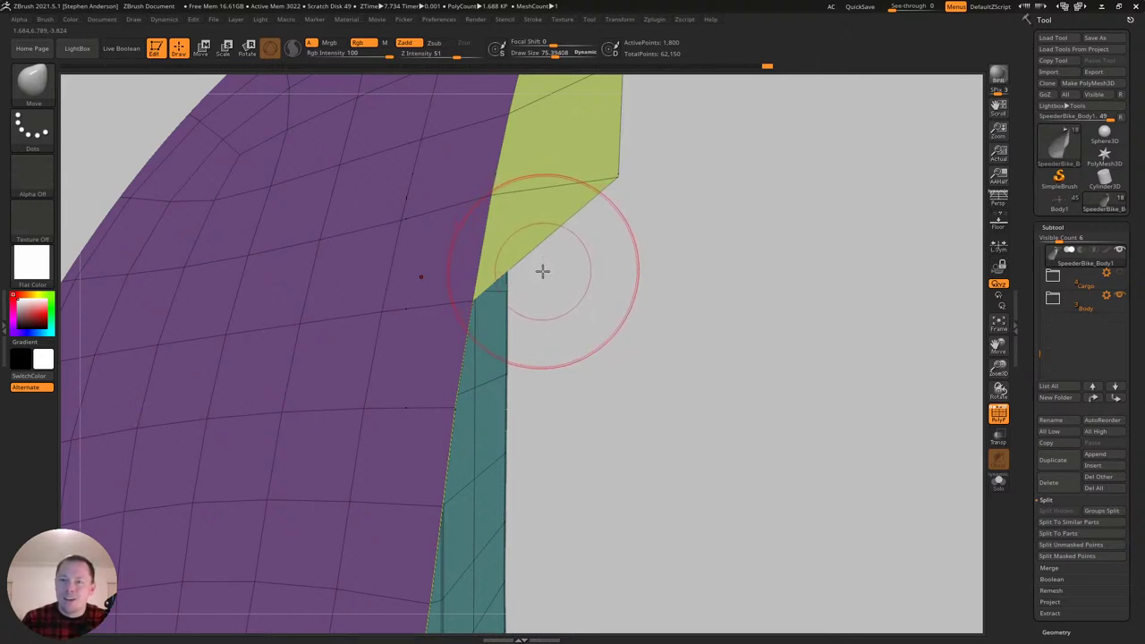
mouse_move(549, 260)
left_mouse_down()
mouse_move(566, 293)
mouse_move(564, 361)
left_mouse_up()
left_click_drag(614, 289, 370, 317)
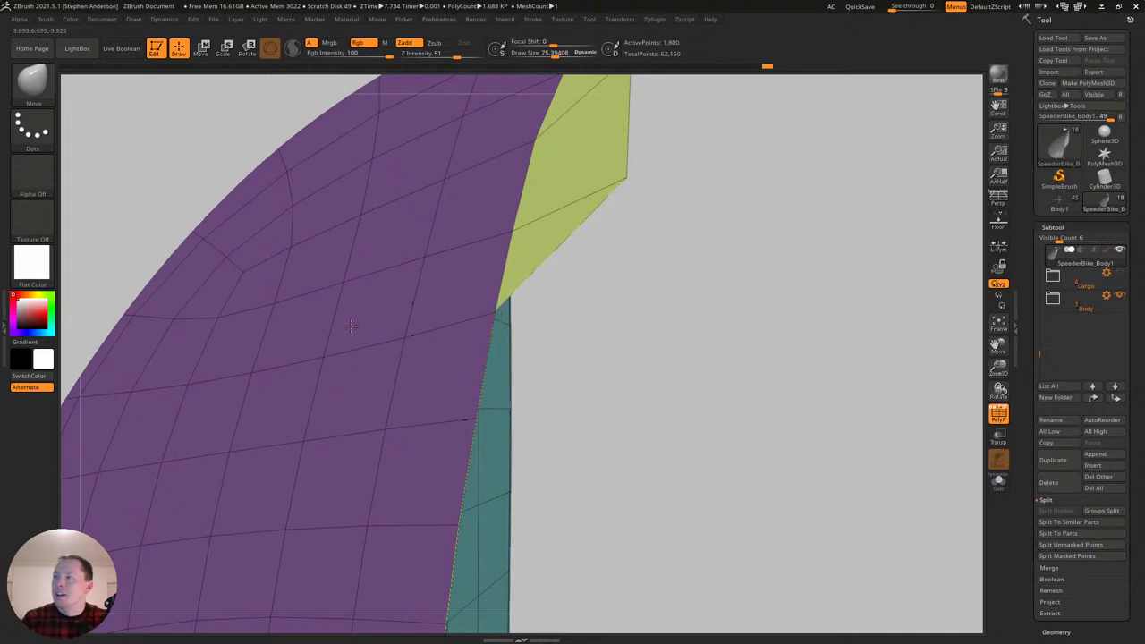
mouse_move(616, 179)
left_mouse_down()
mouse_move(405, 261)
mouse_move(372, 286)
left_mouse_up()
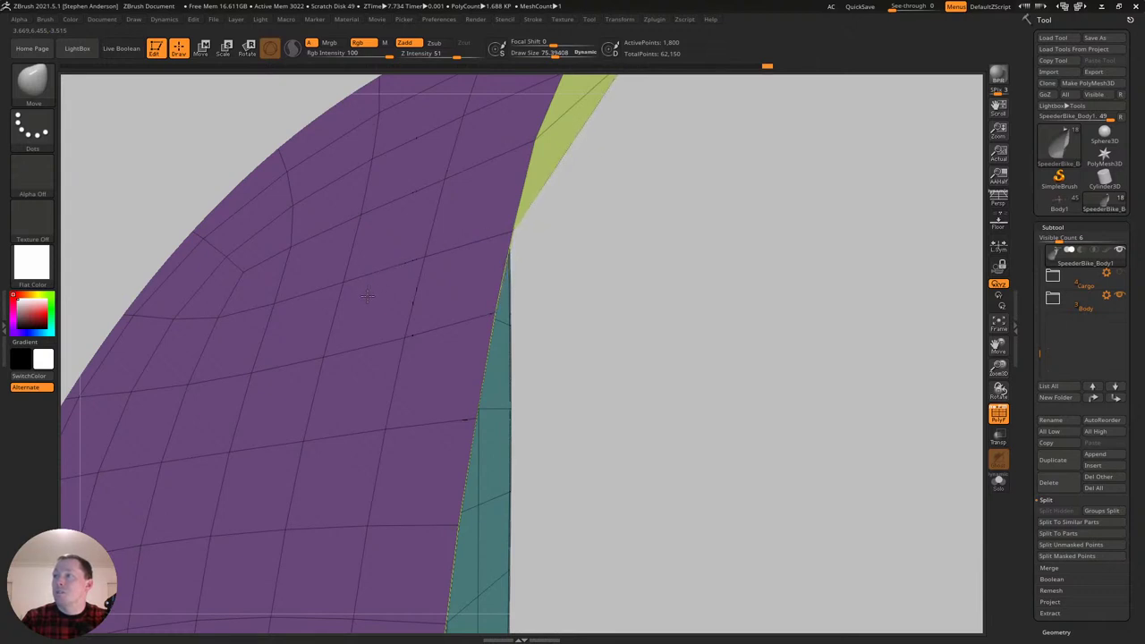
Tuck the thin olive strip along the purple scoop's pointed upper end in behind the scoop's edge.
left_click_drag(548, 220, 544, 393, "alt")
mouse_move(616, 230)
left_mouse_down()
mouse_move(534, 331)
mouse_move(324, 453)
mouse_move(243, 550)
left_mouse_up()
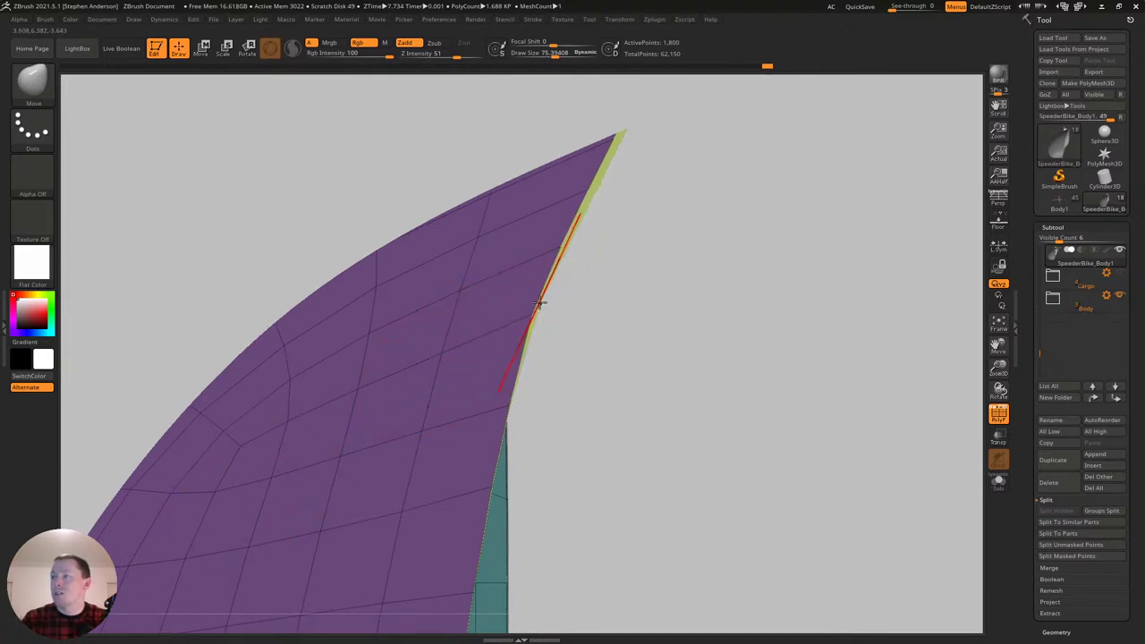
left_click_drag(539, 304, 508, 331)
right_click_drag(656, 280, 860, 374)
left_click_drag(422, 341, 448, 319)
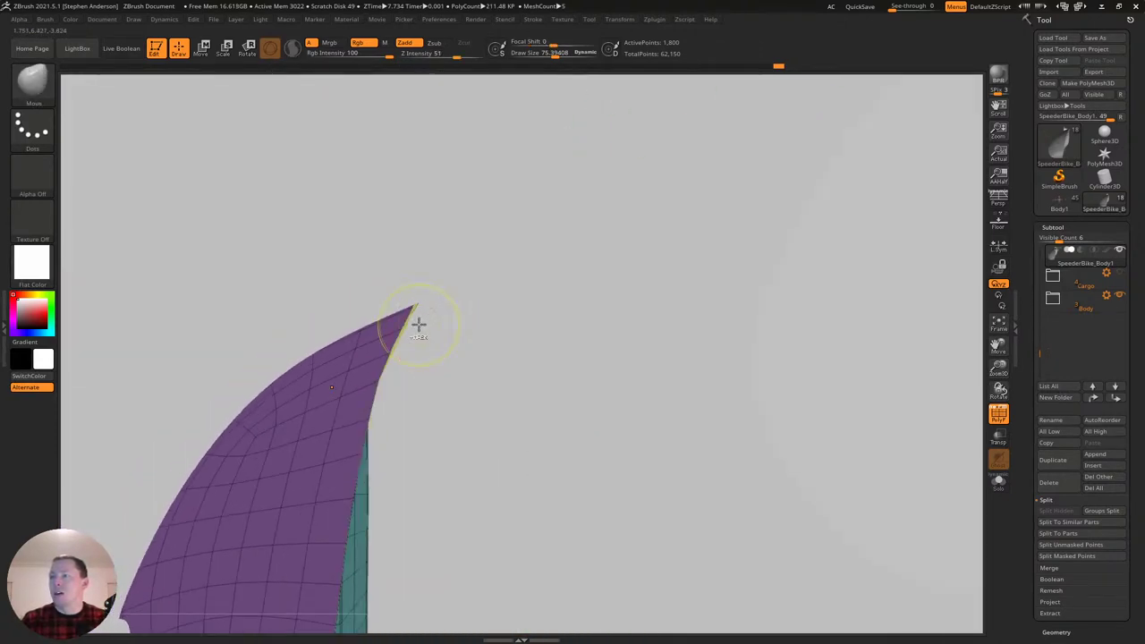
right_click_drag(421, 327, 486, 405, "ctrl")
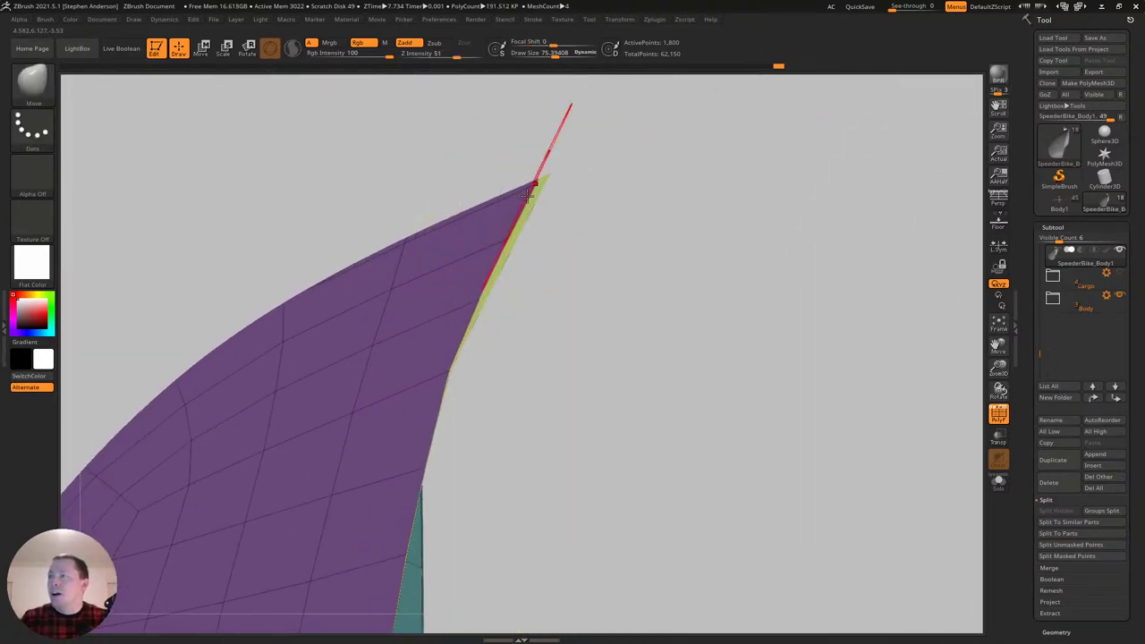
Turn on transparency with ghosting and pull the remaining olive points at the scoop's upper tip back behind its edge.
left_click(997, 436)
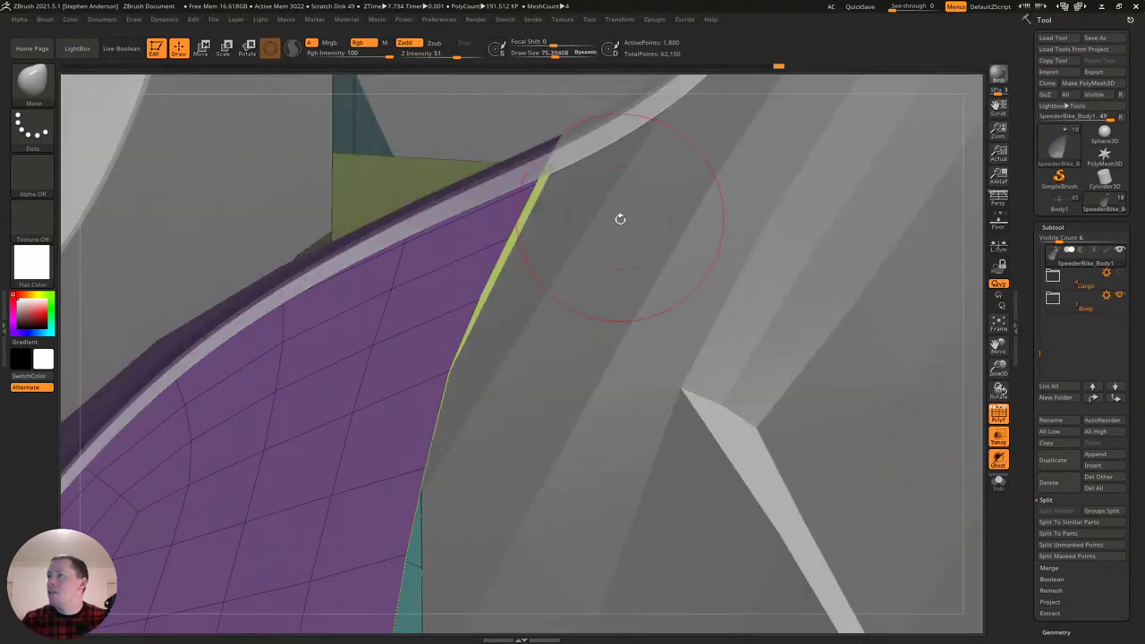
left_click_drag(626, 216, 578, 251)
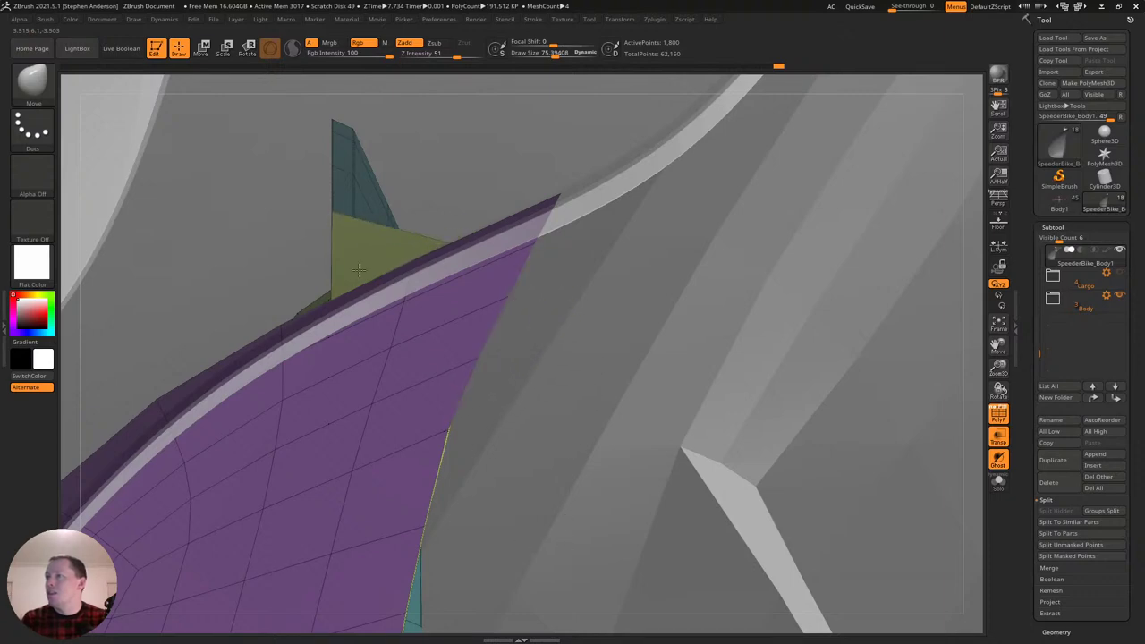
left_click_drag(559, 358, 519, 340)
mouse_move(519, 340)
right_mouse_down()
mouse_move(558, 340)
mouse_move(455, 383)
right_mouse_up()
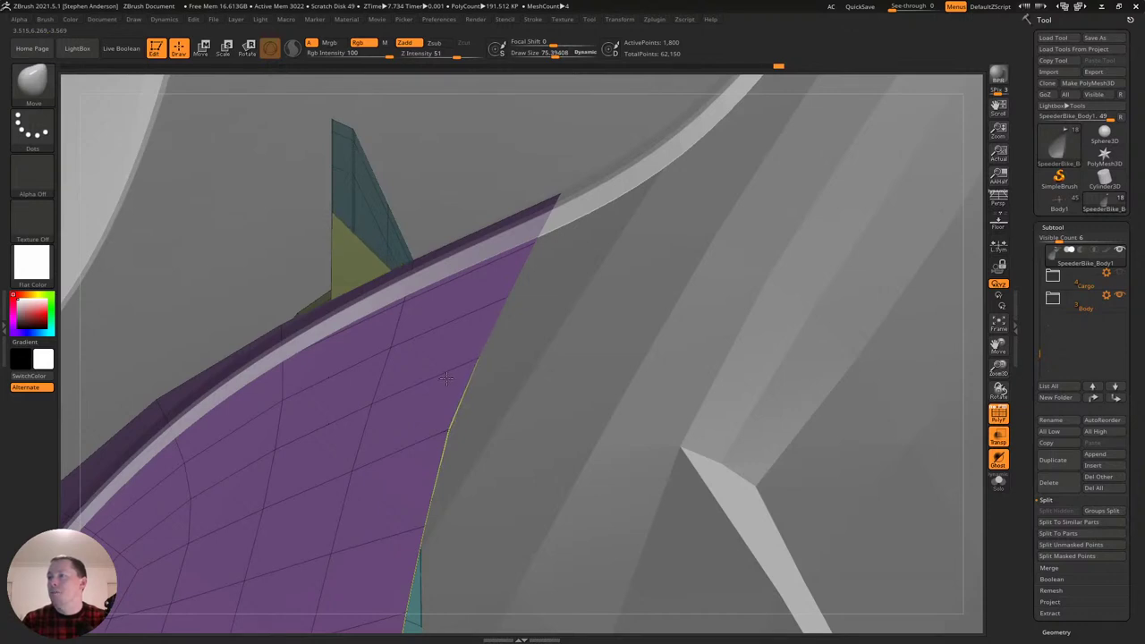
Select the MoveInfiniteDepth brush and shift the olive panel's edge points upward along the upper edge of the purple scoop.
mouse_move(481, 333)
left_mouse_down("ctrl+alt+shift")
mouse_move(445, 431)
mouse_move(437, 501)
left_mouse_up("ctrl+alt+shift")
left_click(31, 82)
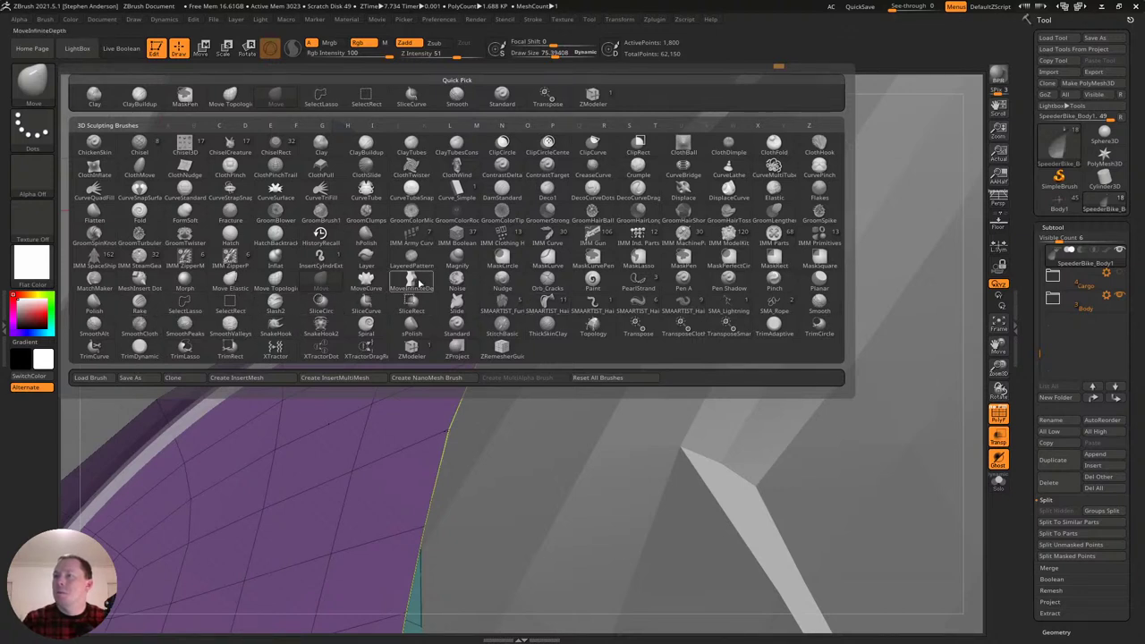
left_click(423, 282)
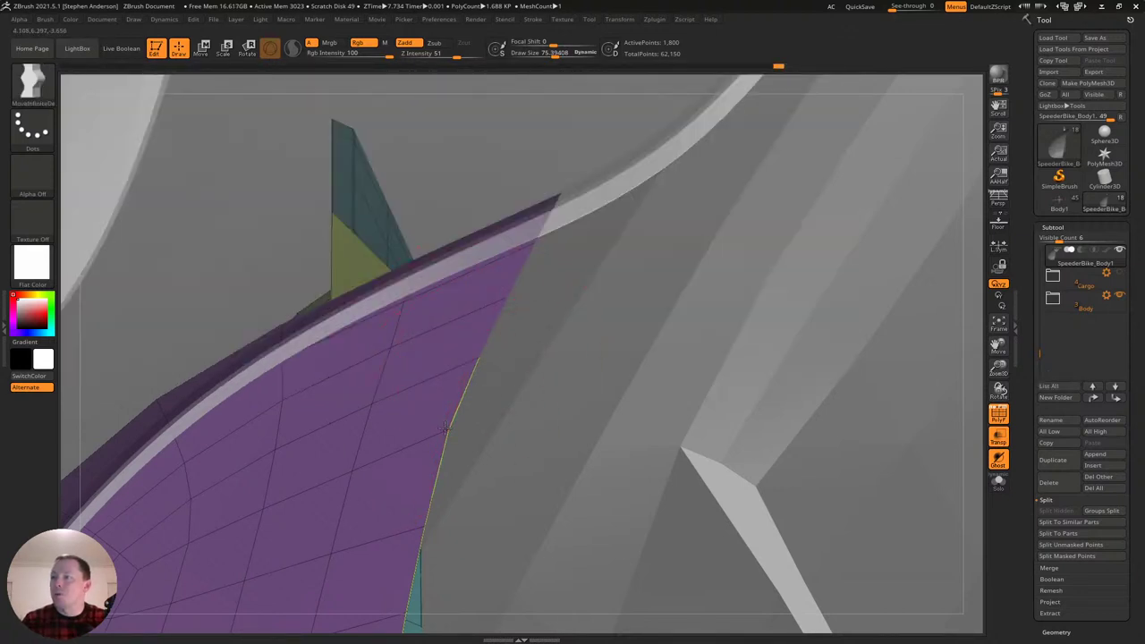
left_click_drag(445, 427, 471, 358)
mouse_move(515, 448)
right_mouse_down("ctrl")
mouse_move(521, 372)
mouse_move(614, 365)
mouse_move(578, 383)
mouse_move(463, 371)
mouse_move(836, 314)
right_mouse_up("ctrl")
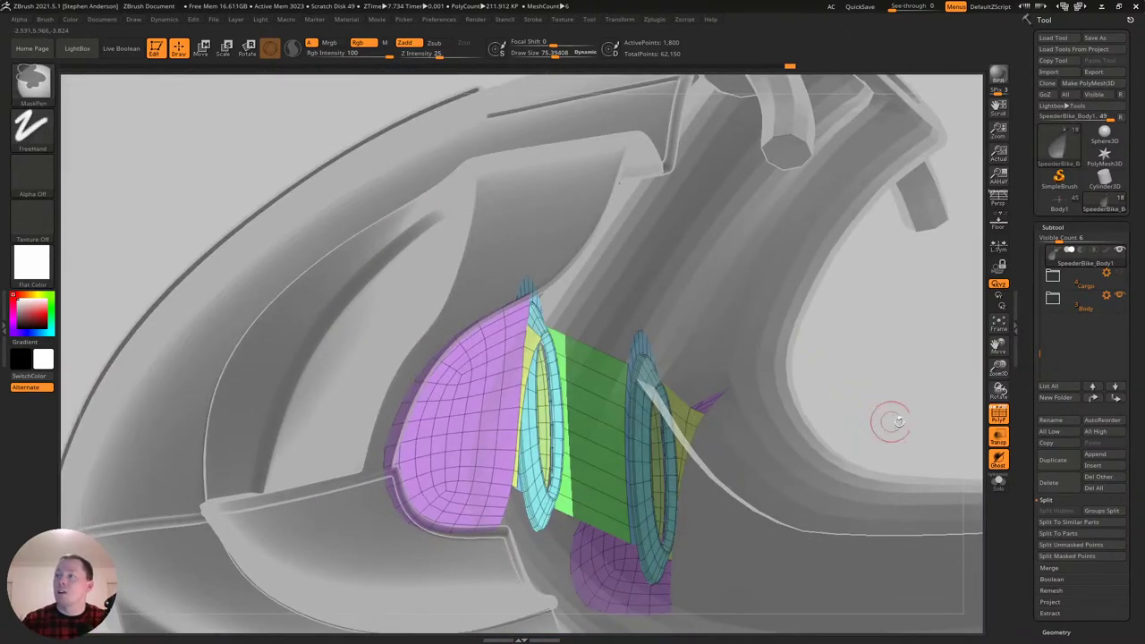
Hide the wireframe, turn off transparency, and restore the StartupMaterial on the body.
key("shift+f")
left_click(1000, 440)
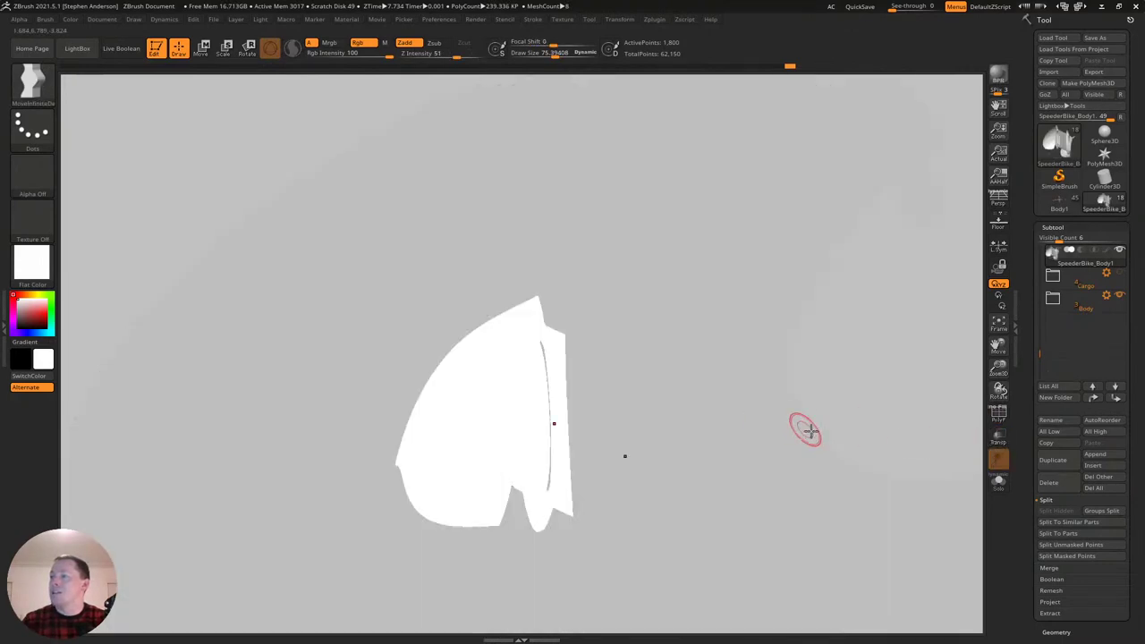
left_click(32, 264)
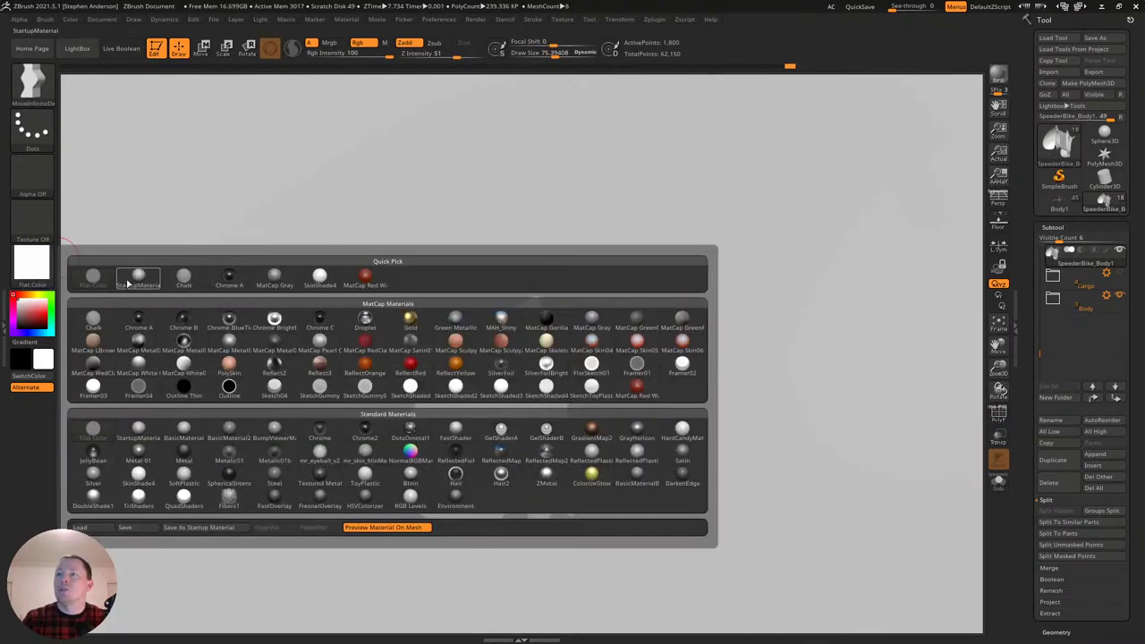
left_click(145, 281)
mouse_move(488, 370)
right_mouse_down()
mouse_move(515, 403)
mouse_move(481, 402)
right_mouse_up()
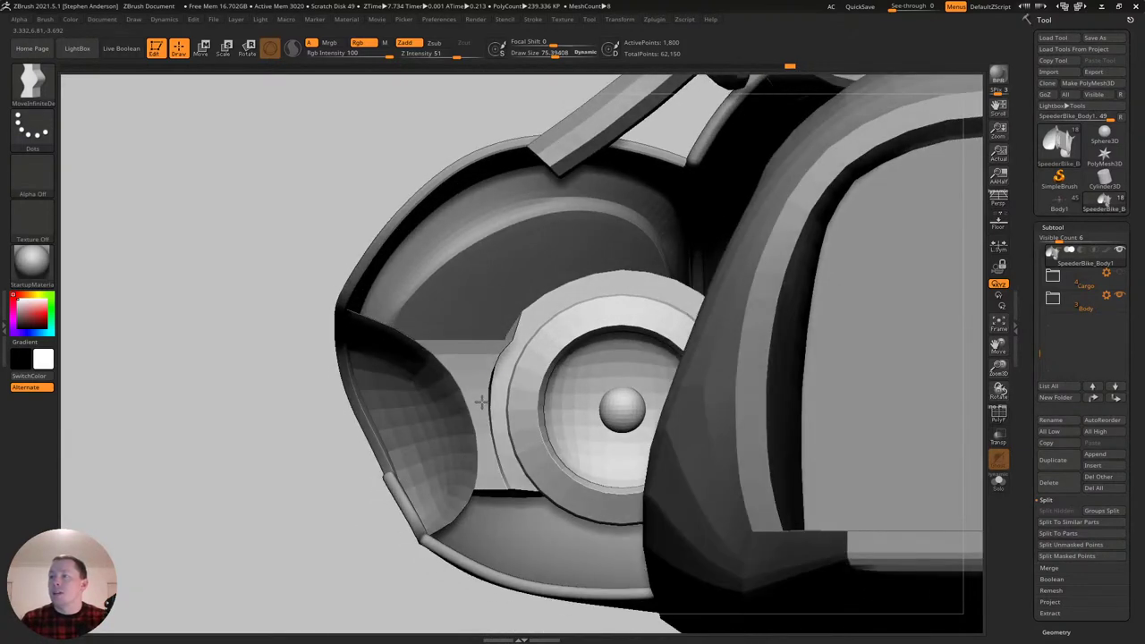
Show the wireframe and set the draw size to about 53 for the corner where the olive panel meets the blue ring.
right_click_drag(499, 333, 555, 404, "ctrl")
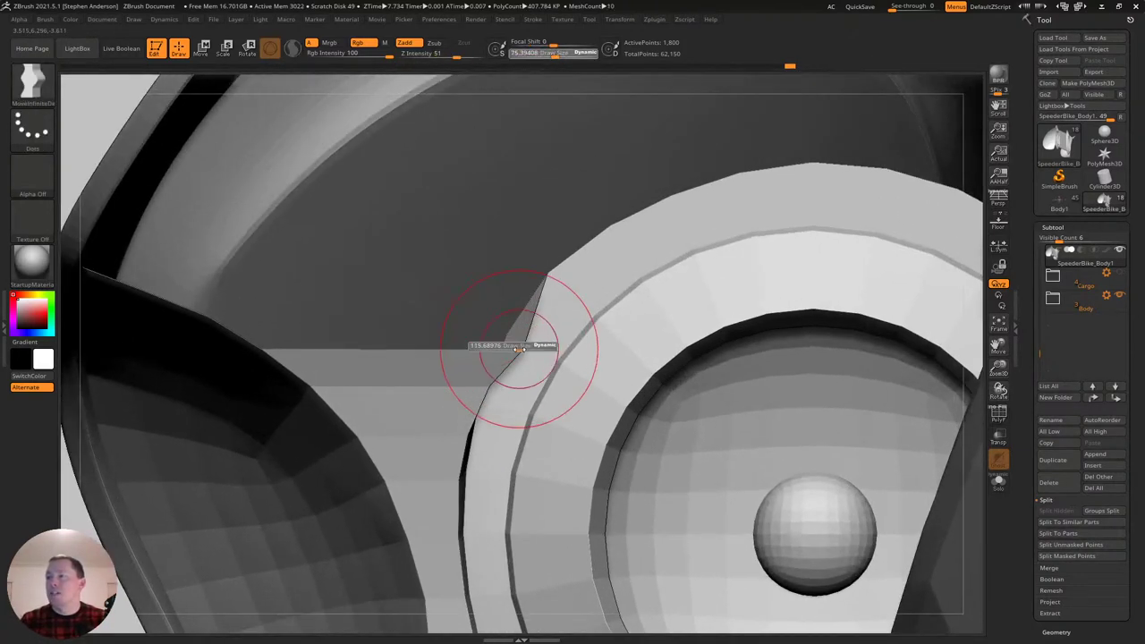
key("shift+f")
mouse_move(521, 347)
right_mouse_down()
mouse_move(503, 344)
mouse_move(514, 289)
mouse_move(498, 277)
mouse_move(527, 356)
right_mouse_up()
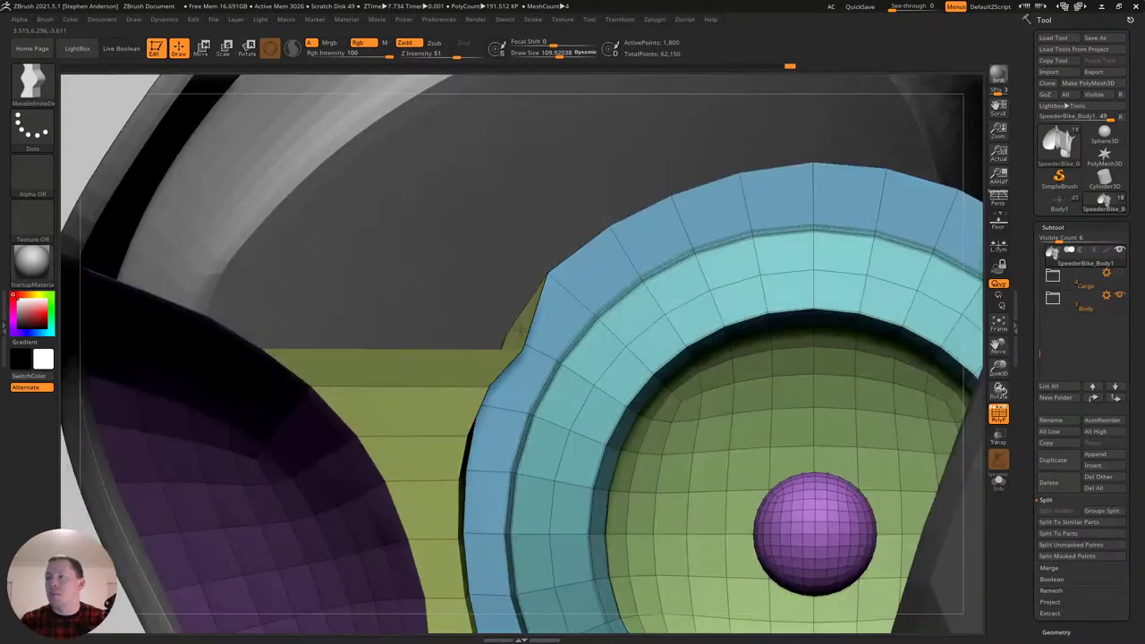
key("s")
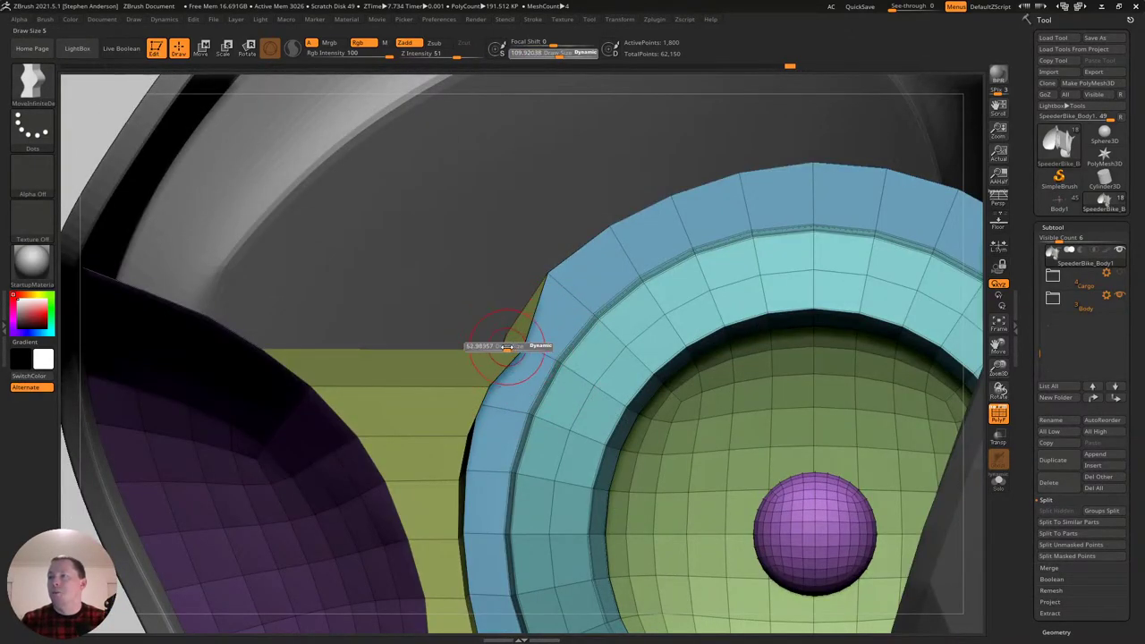
left_click(507, 347)
Switch to the Move brush and pull the olive panel's upper points up along the blue ring's outer edge so its edge lines fan out evenly.
mouse_move(519, 342)
left_mouse_down()
mouse_move(529, 275)
mouse_move(517, 277)
left_mouse_up()
key("ctrl+z")
key("b")
key("m")
key("v")
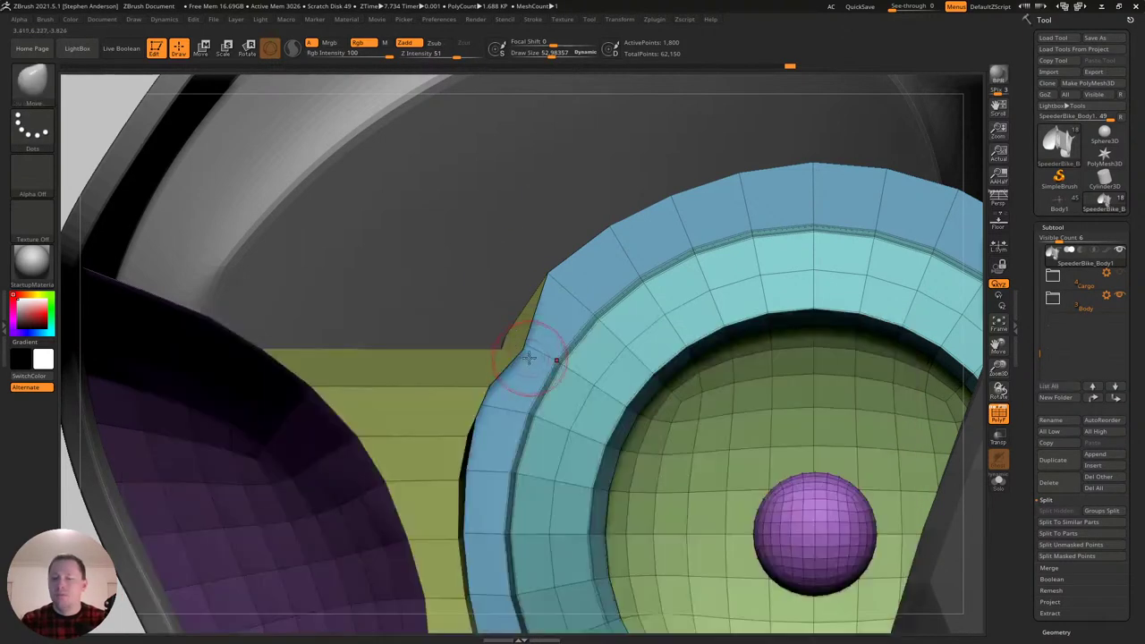
mouse_move(517, 347)
left_mouse_down()
mouse_move(534, 183)
mouse_move(520, 125)
mouse_move(543, 86)
left_mouse_up()
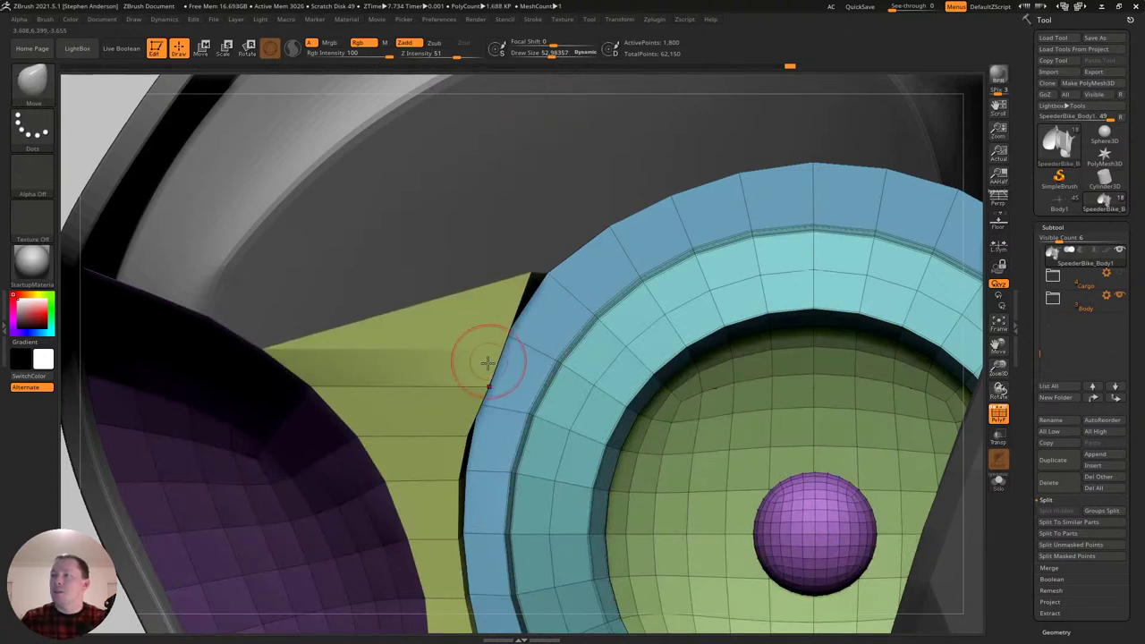
mouse_move(475, 373)
left_mouse_down()
mouse_move(467, 242)
mouse_move(516, 266)
left_mouse_up()
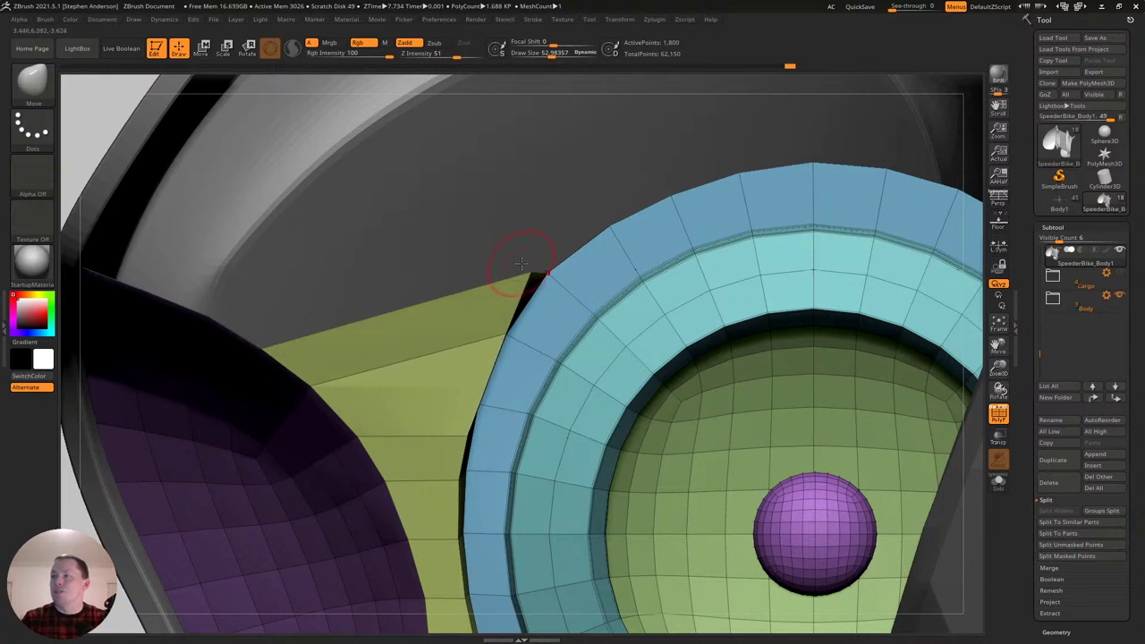
left_click_drag(526, 275, 559, 278)
mouse_move(469, 429)
left_mouse_down()
mouse_move(460, 379)
mouse_move(488, 364)
left_mouse_up()
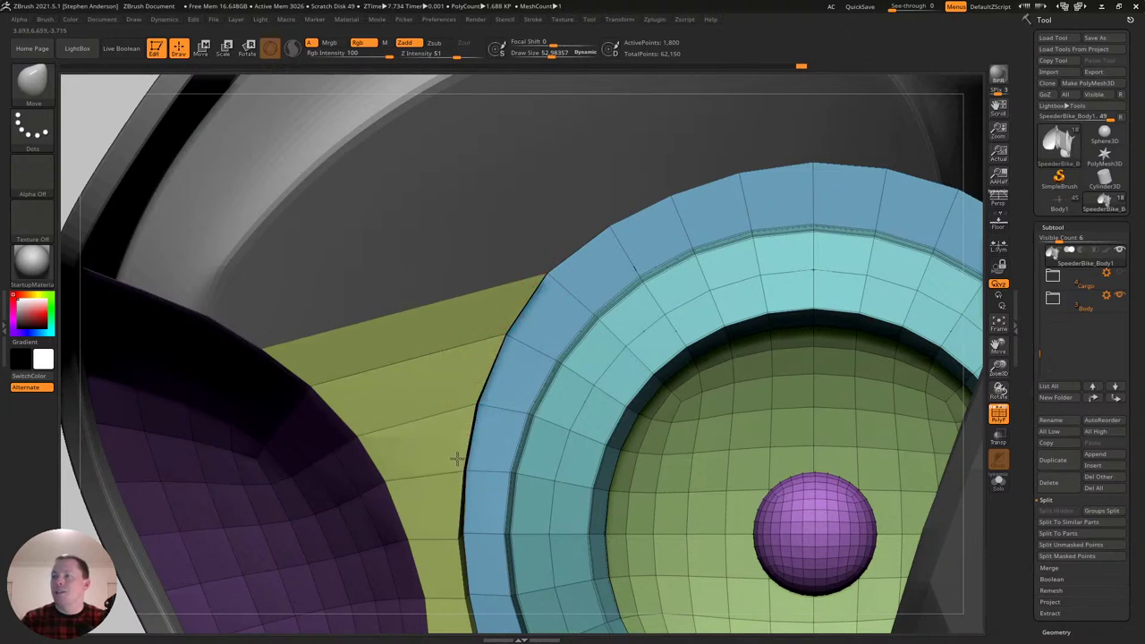
right_click_drag(455, 547, 456, 397, "alt")
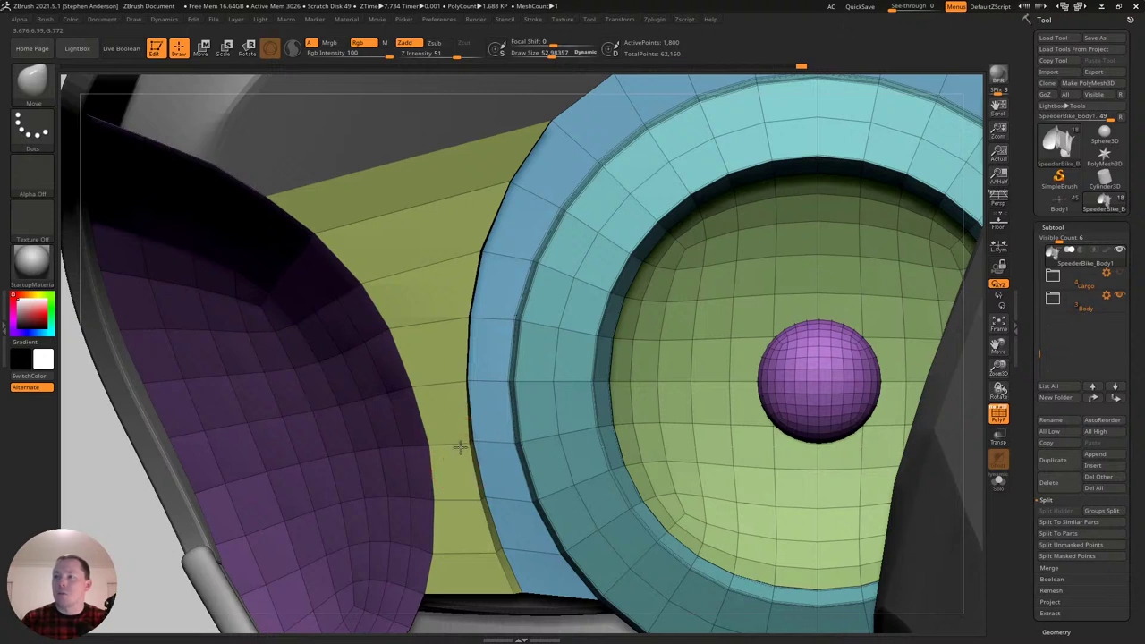
mouse_move(465, 443)
left_mouse_down()
mouse_move(455, 451)
mouse_move(474, 447)
mouse_move(473, 460)
left_mouse_up()
key("ctrl+z")
key("s")
key("ctrl+z")
Mask the purple scoop and circular housing, set the draw size to about 67, and fit the olive panel's lower points to the blue ring.
mouse_move(120, 512)
left_mouse_down("ctrl+shift")
mouse_move(146, 552)
mouse_move(157, 546)
left_mouse_up("ctrl+shift")
left_click(174, 539, "ctrl")
left_click(178, 537, "ctrl+shift")
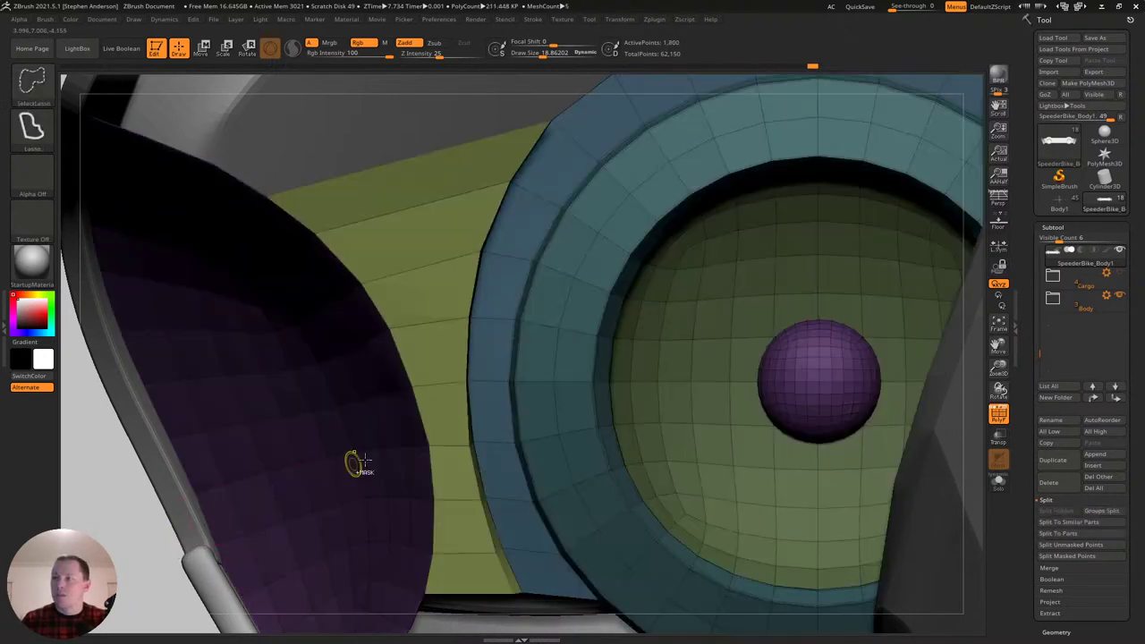
key("s")
left_click_drag(467, 451, 478, 452)
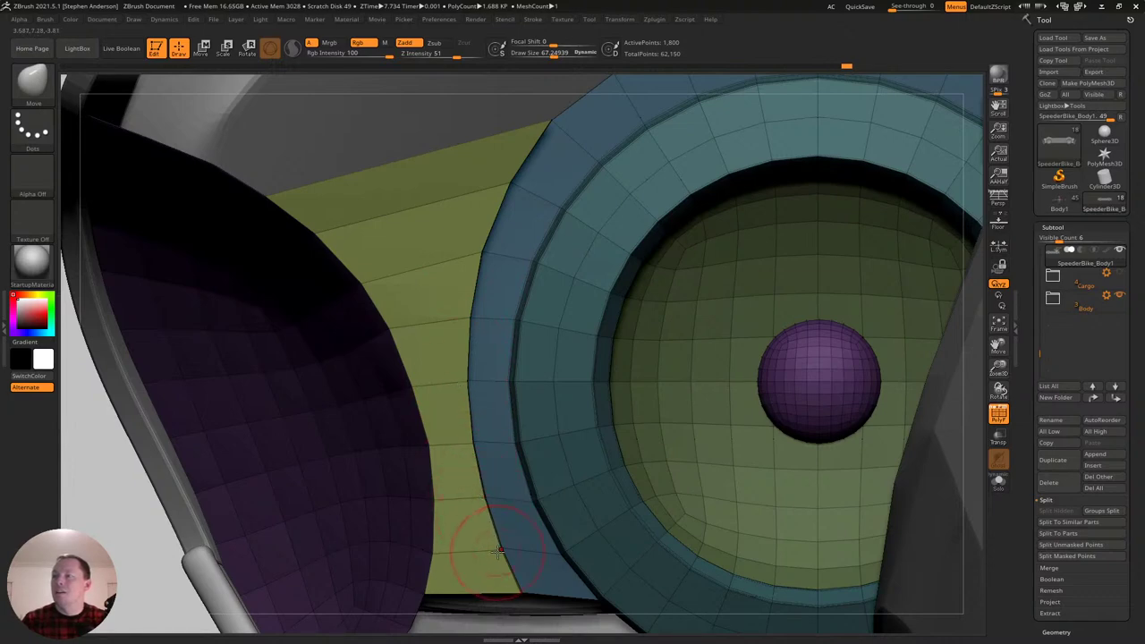
Hide the wireframe and examine the reshaped side panel, scoop and circular housing from several angles around the body.
right_click_drag(522, 535, 486, 397, "ctrl")
right_click_drag(734, 355, 455, 482)
key("shift+f")
right_click_drag(340, 478, 431, 428)
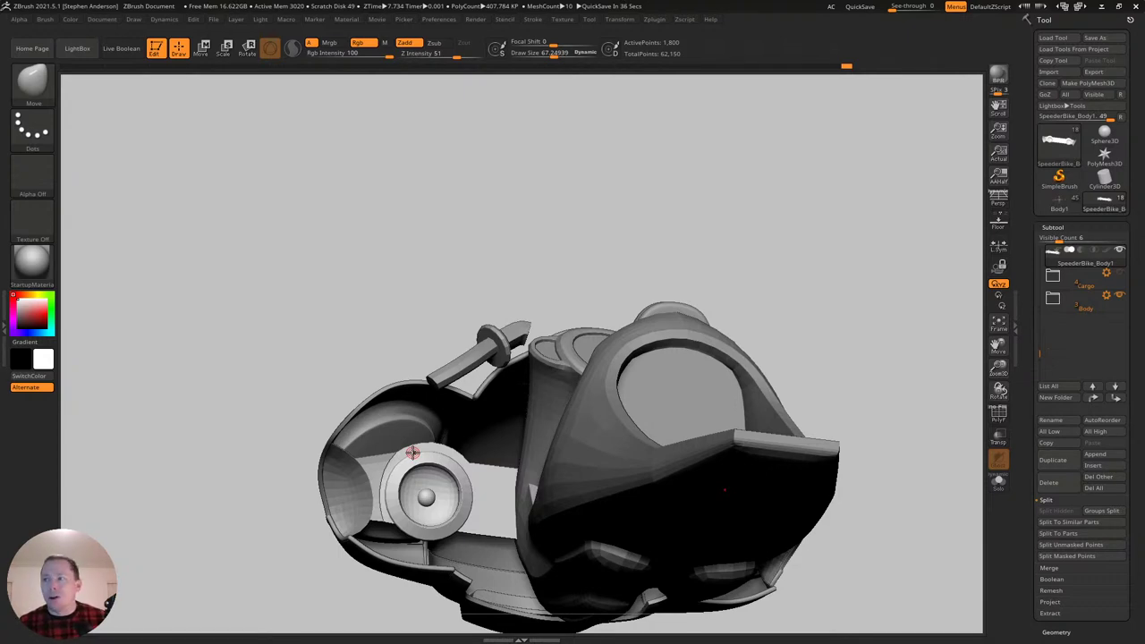
mouse_move(413, 452)
right_mouse_down()
mouse_move(427, 479)
mouse_move(372, 481)
mouse_move(421, 451)
right_mouse_up()
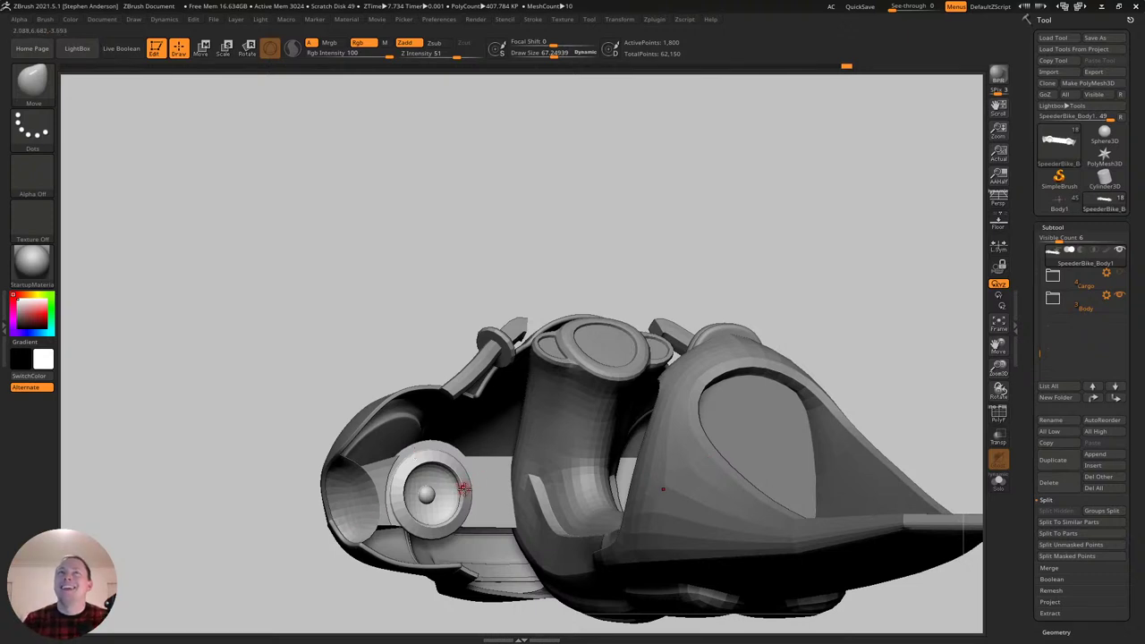
mouse_move(433, 472)
right_mouse_down()
mouse_move(412, 469)
mouse_move(454, 432)
mouse_move(426, 475)
right_mouse_up()
mouse_move(339, 384)
right_mouse_down()
mouse_move(319, 432)
mouse_move(338, 396)
right_mouse_up()
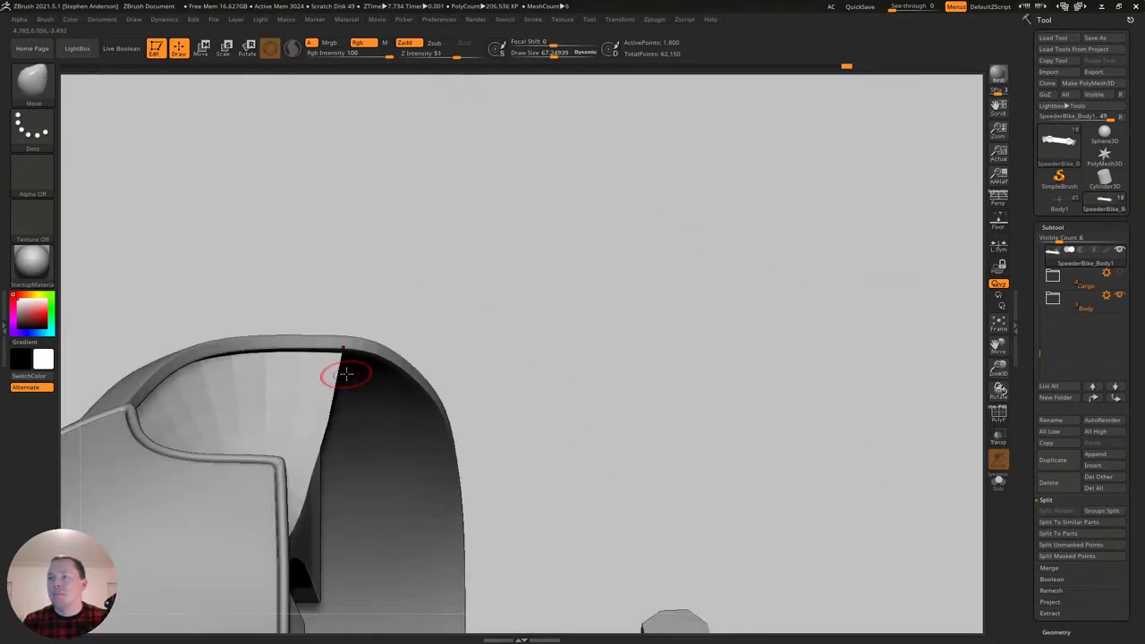
Show the wireframe and extrude the three upper inner edges of the purple scoop outward with the ZModeler edge Extrude action.
key("shift+f")
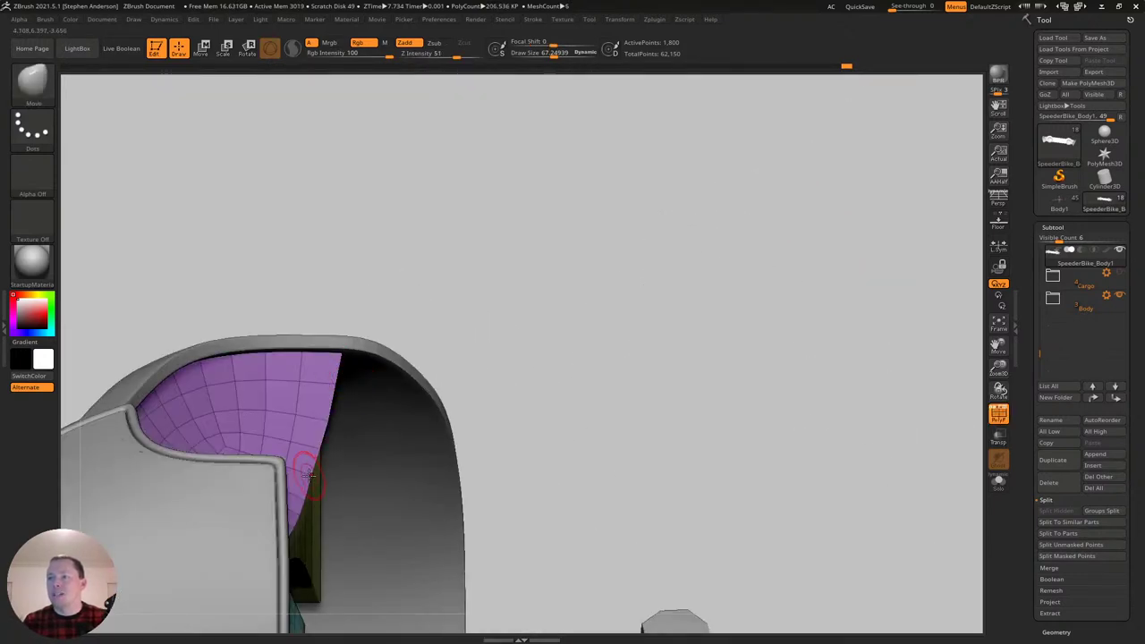
right_click_drag(320, 460, 343, 466, "ctrl")
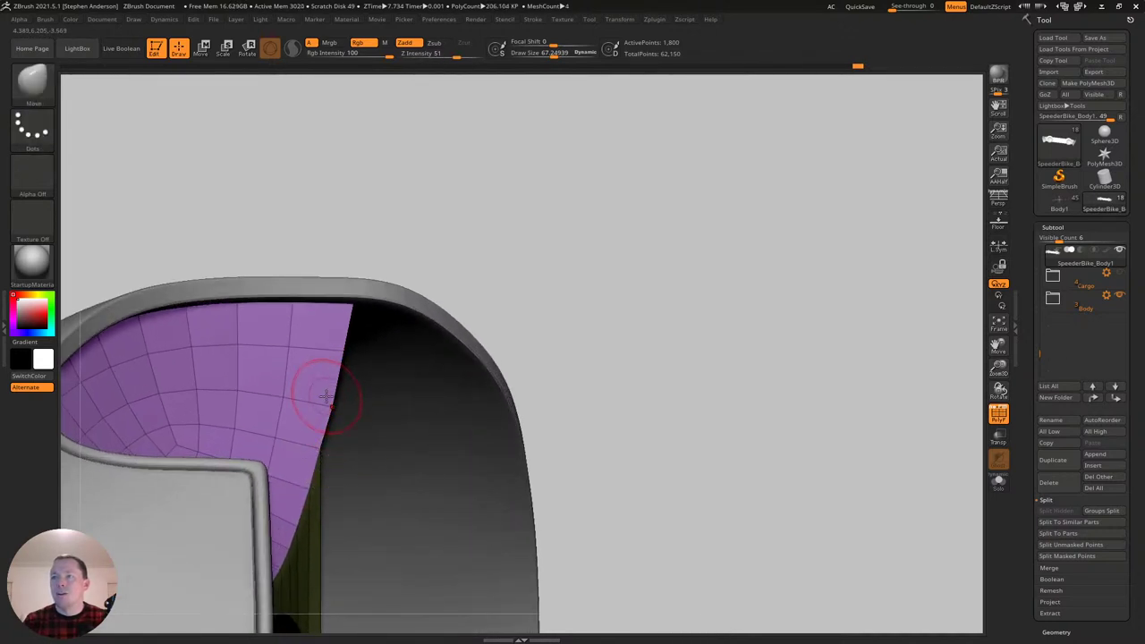
key("b")
key("z")
key("m")
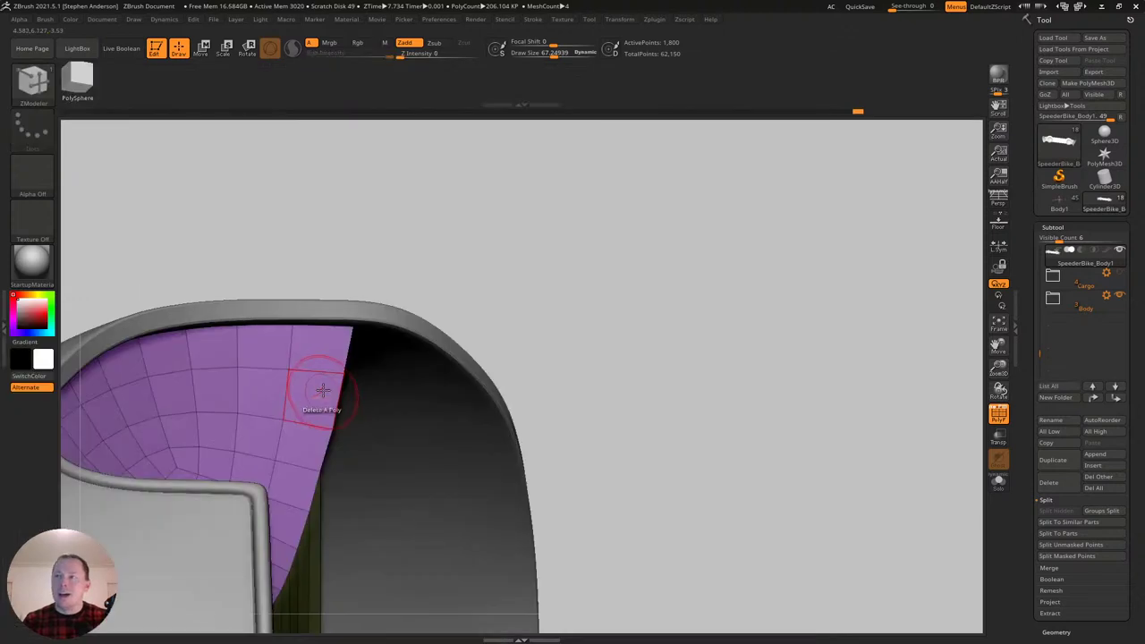
key("space")
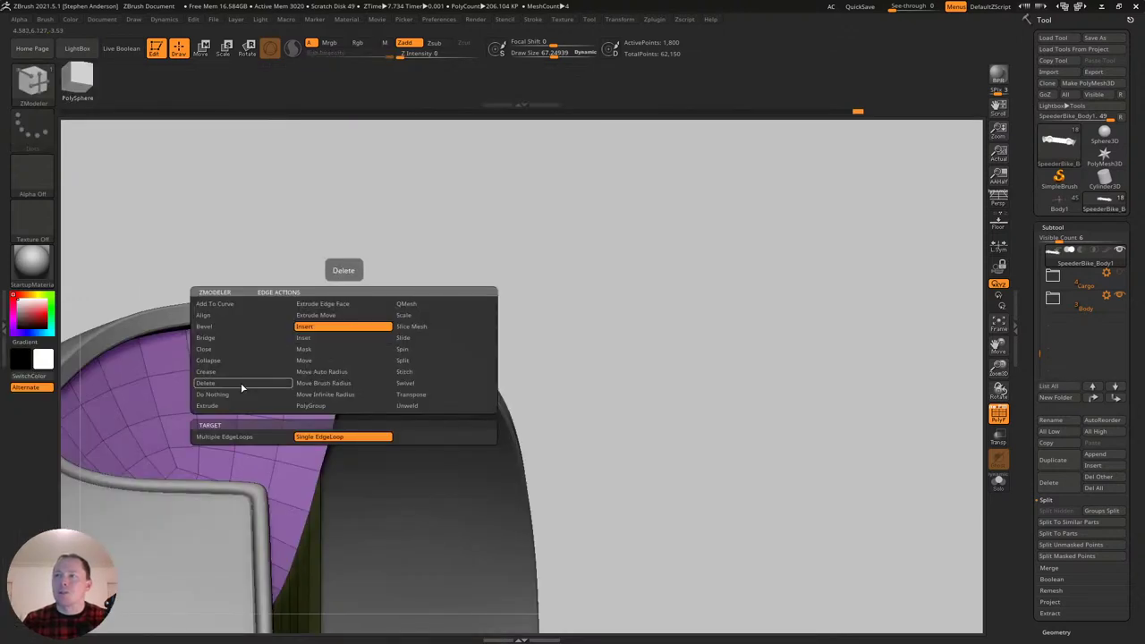
left_click(222, 407)
mouse_move(358, 371)
left_mouse_down()
mouse_move(345, 320)
mouse_move(378, 356)
mouse_move(366, 357)
left_mouse_up()
left_click_drag(339, 408, 357, 414)
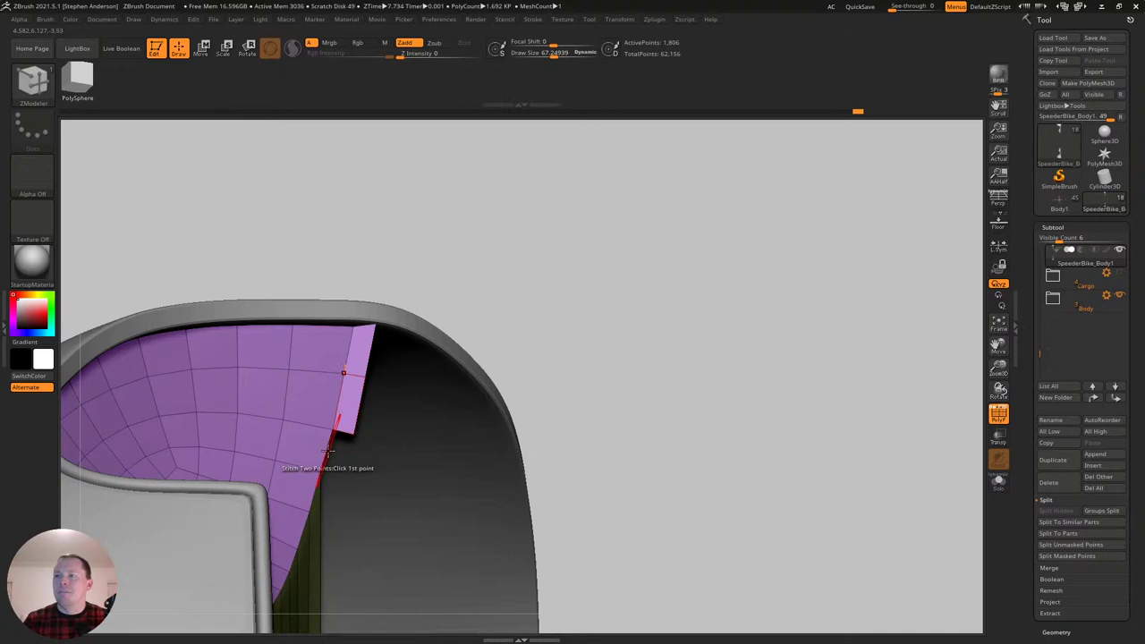
left_click_drag(327, 452, 355, 456)
mouse_move(372, 454)
right_mouse_down()
mouse_move(315, 467)
mouse_move(368, 478)
mouse_move(348, 477)
mouse_move(363, 475)
mouse_move(358, 456)
right_mouse_up()
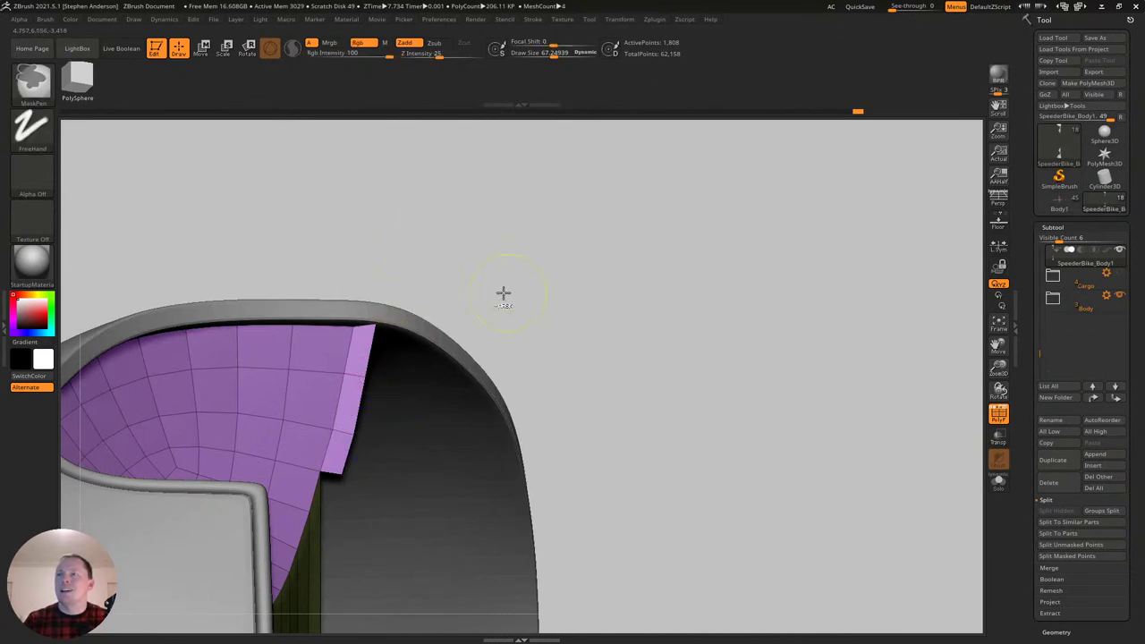
Mask the purple scoop with MaskLasso, leaving only the outer points of the newly extruded strip unmasked.
left_click(35, 78, "ctrl")
left_click(235, 148)
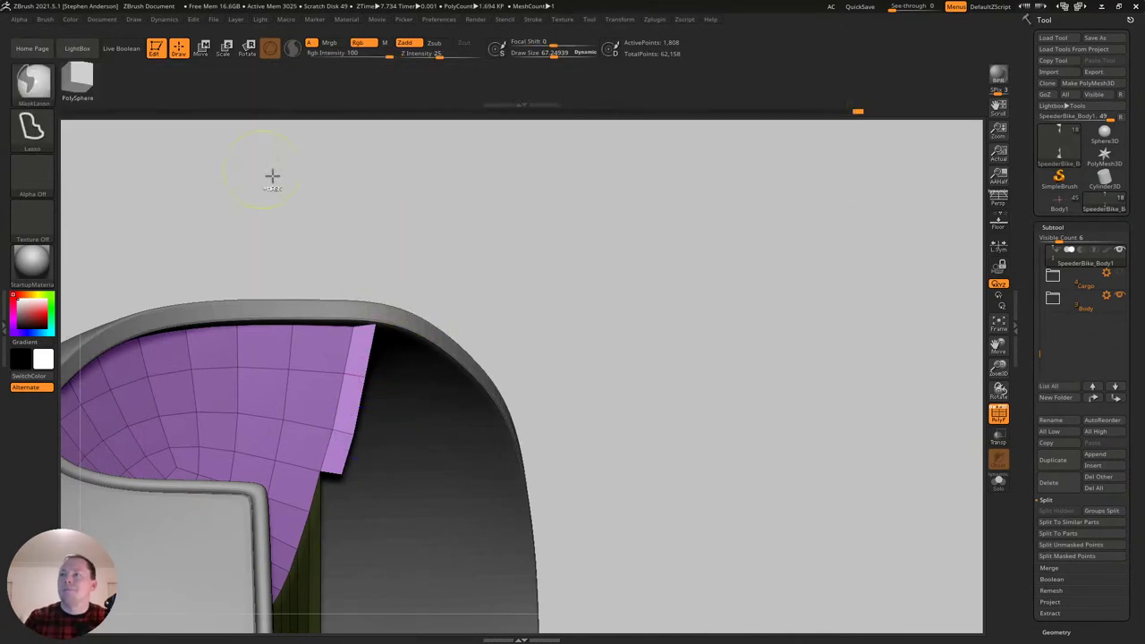
mouse_move(376, 266)
left_mouse_down("ctrl")
mouse_move(411, 295)
mouse_move(363, 439)
mouse_move(343, 442)
left_mouse_up("ctrl")
mouse_move(491, 286)
left_mouse_down("ctrl+alt")
mouse_move(384, 485)
mouse_move(334, 480)
mouse_move(331, 460)
left_mouse_up("ctrl+alt")
Use the Move brush at draw size about 89 to push the strip's lower outer points outward, and clear the mask.
key("b")
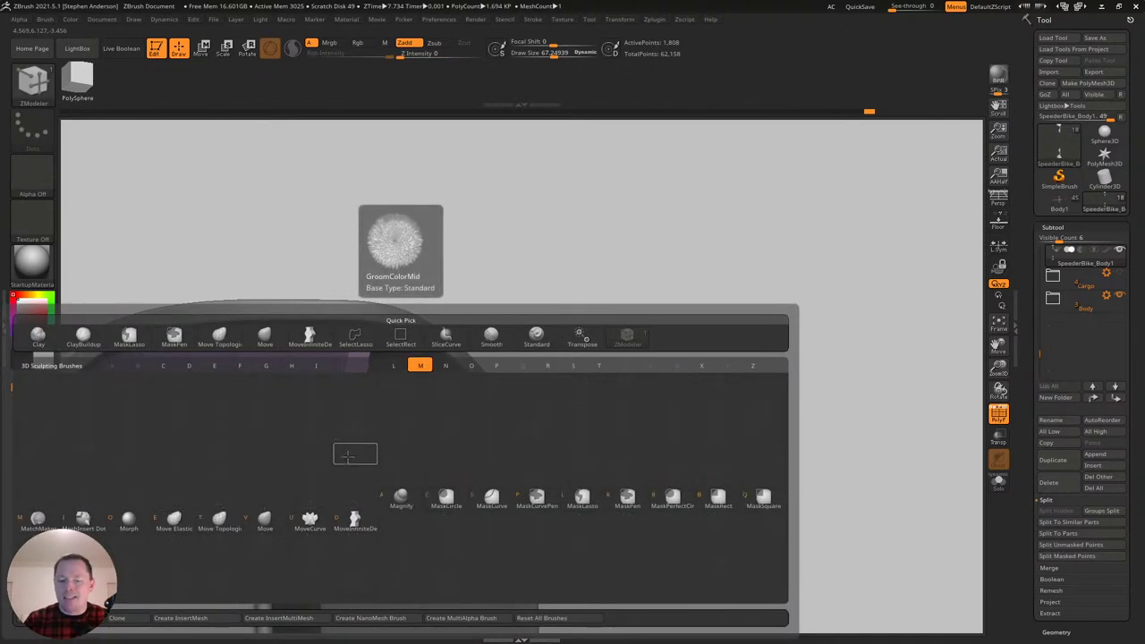
key("m")
key("v")
key("s")
left_click_drag(358, 449, 355, 449)
left_click_drag(355, 449, 363, 428)
key("s")
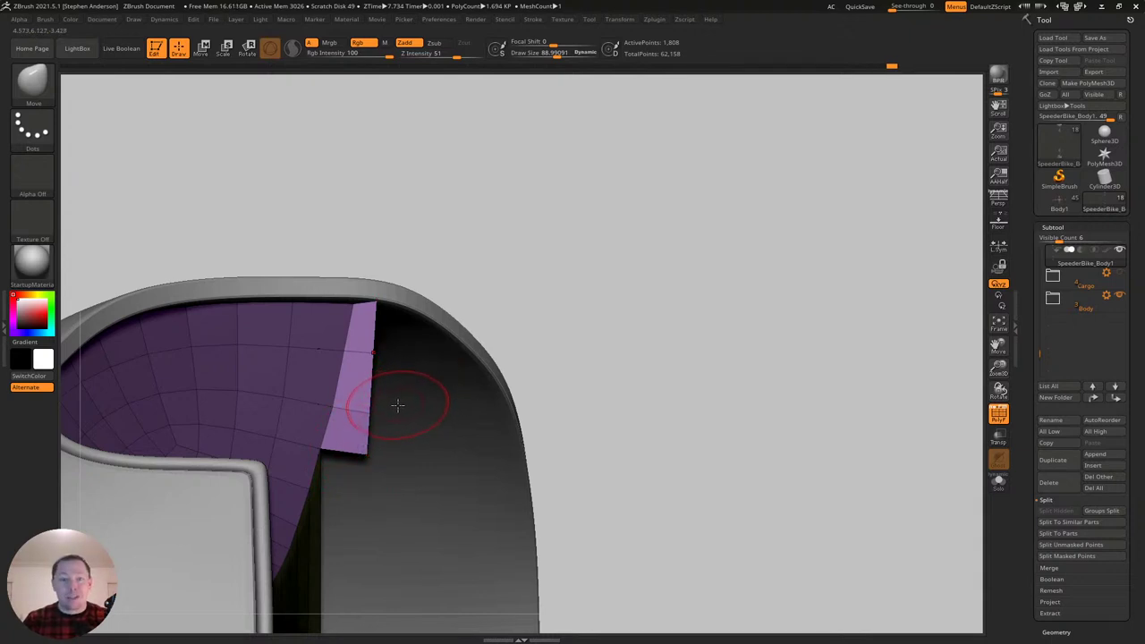
right_click_drag(335, 405, 366, 332)
left_click_drag(171, 250, 174, 241, "ctrl")
Insert two single edge loops across the olive panel between the purple scoop and the blue ring with ZModeler.
right_click_drag(375, 378, 414, 419, "ctrl")
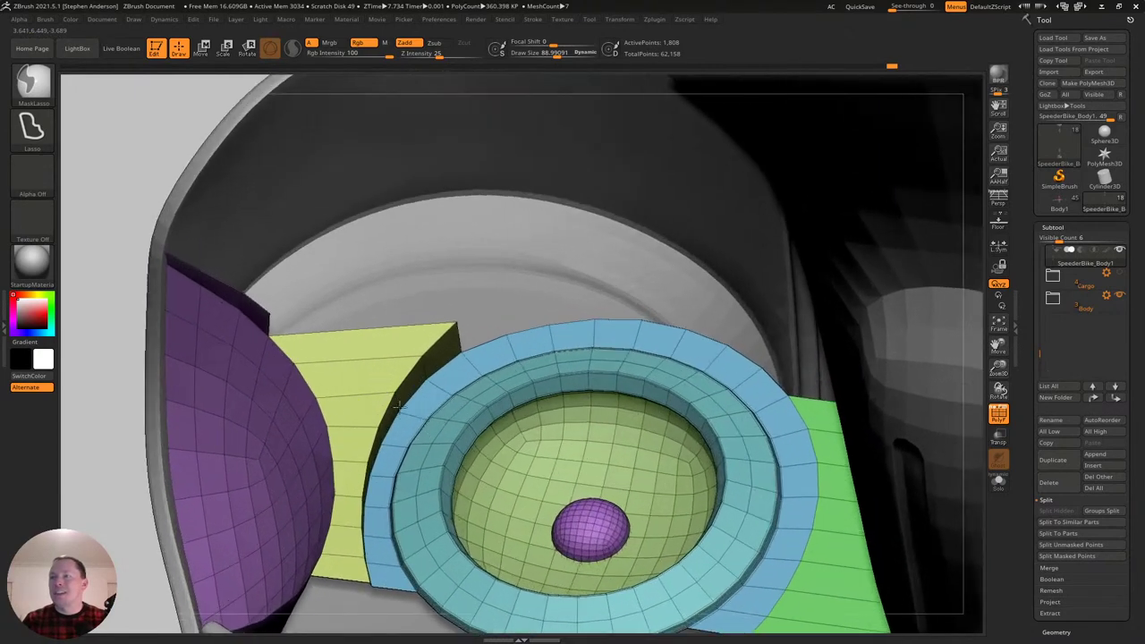
key("b")
key("z")
key("m")
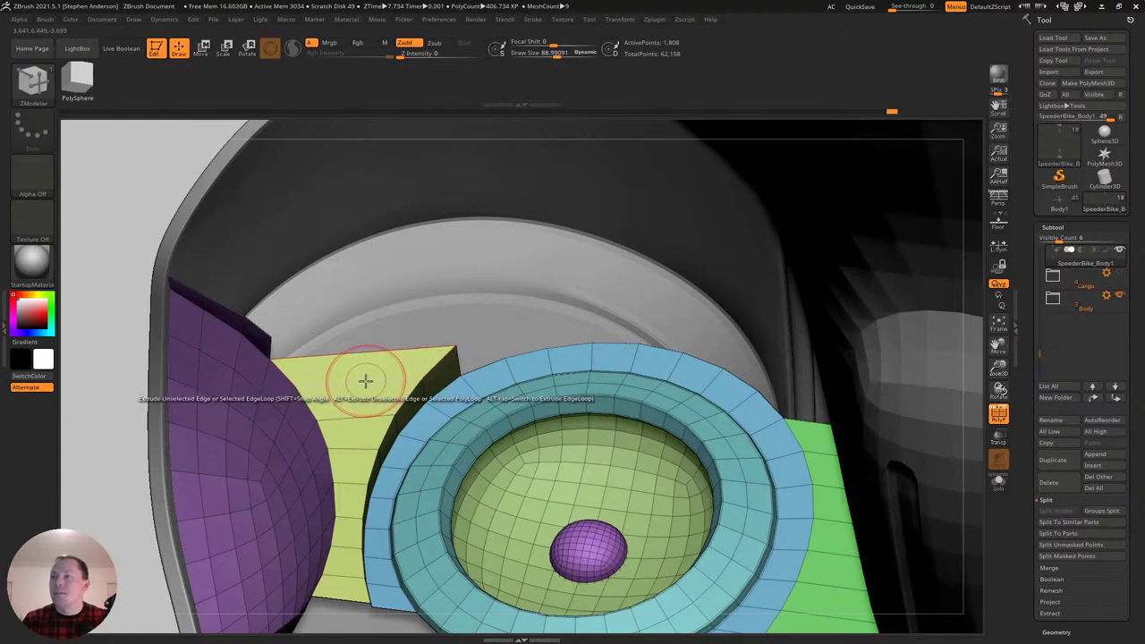
key("space")
left_click(354, 325)
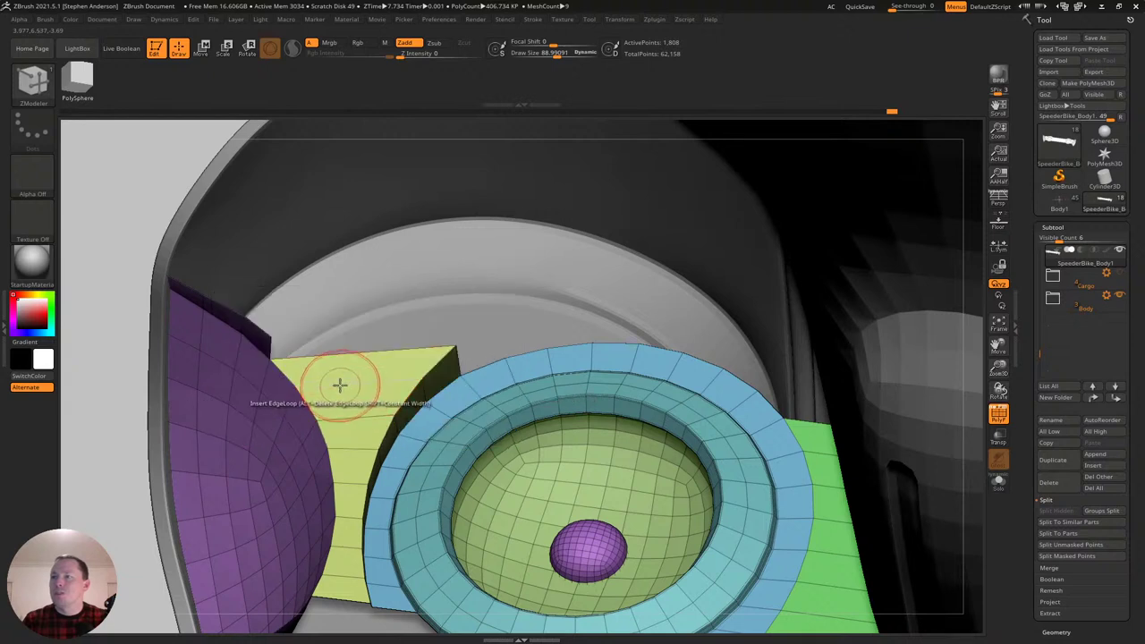
left_click(335, 383)
left_click_drag(334, 383, 374, 383)
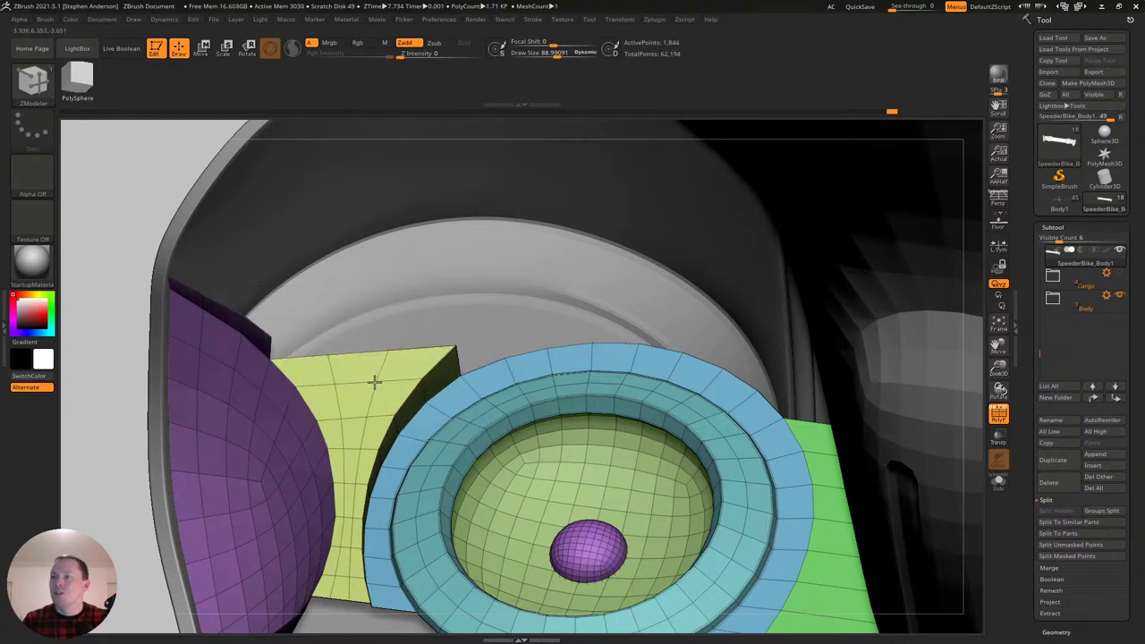
Switch to the Move brush at draw size about 122 and curve the points along the olive panel's upper edge.
right_click_drag(361, 391, 365, 358)
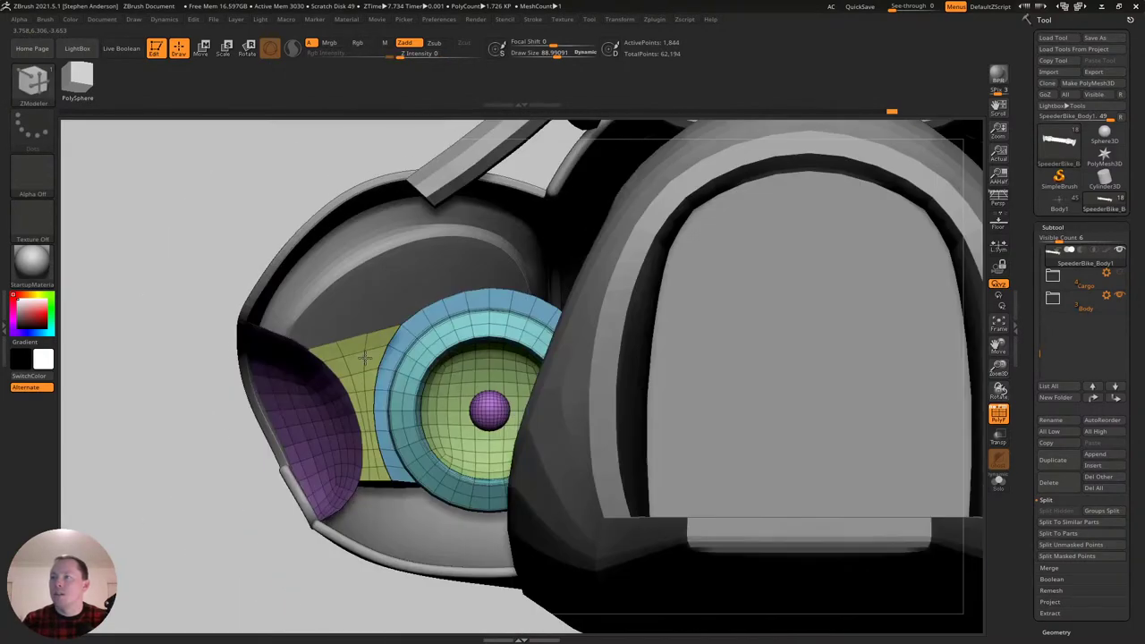
key("ctrl")
mouse_move(376, 318)
right_mouse_down("ctrl")
mouse_move(346, 371)
mouse_move(281, 319)
mouse_move(281, 331)
right_mouse_up("ctrl")
key("b")
key("m")
key("v")
key("s")
left_click_drag(257, 342, 260, 342)
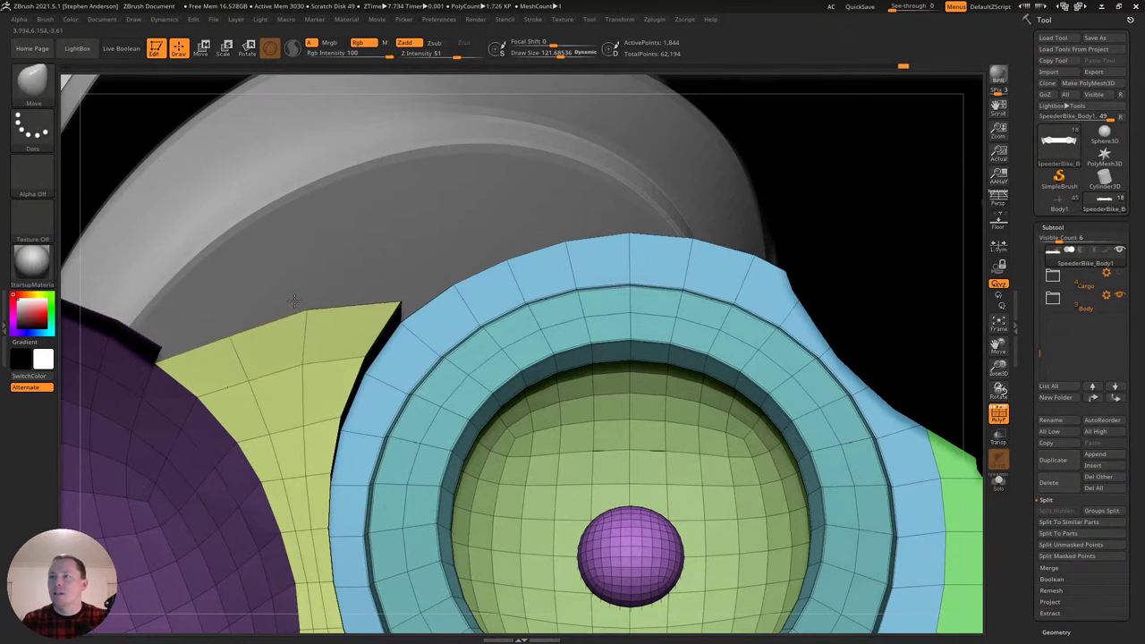
Reduce the draw size to about 56 and raise the middle point of the olive panel's upper edge.
key("[")
key("[")
key("[")
key("[")
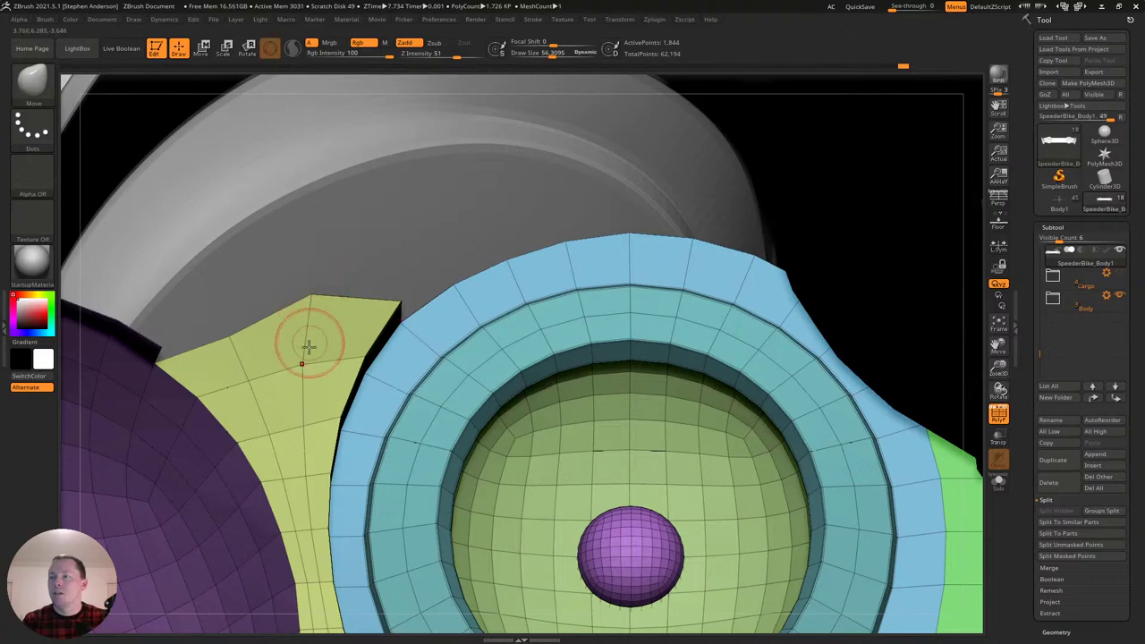
mouse_move(302, 365)
right_mouse_down()
mouse_move(287, 340)
mouse_move(299, 370)
mouse_move(318, 331)
right_mouse_up()
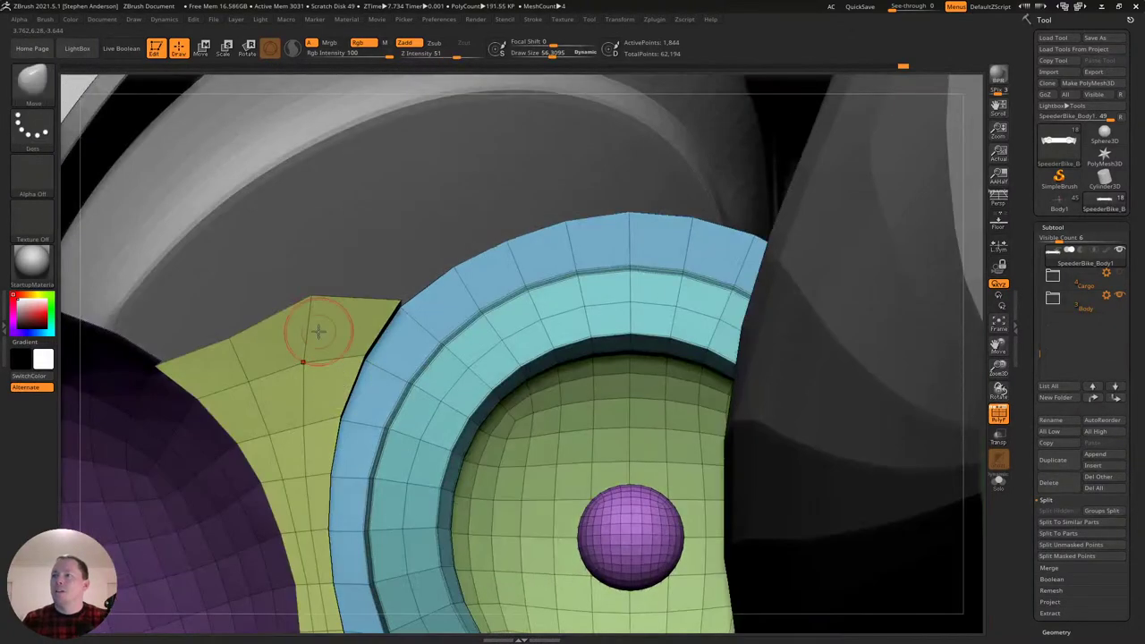
Extrude the blue ring's outer edge beside the green panel upward with the ZModeler edge Extrude action.
mouse_move(429, 234)
right_mouse_down()
mouse_move(424, 358)
mouse_move(397, 391)
mouse_move(394, 375)
mouse_move(423, 352)
right_mouse_up()
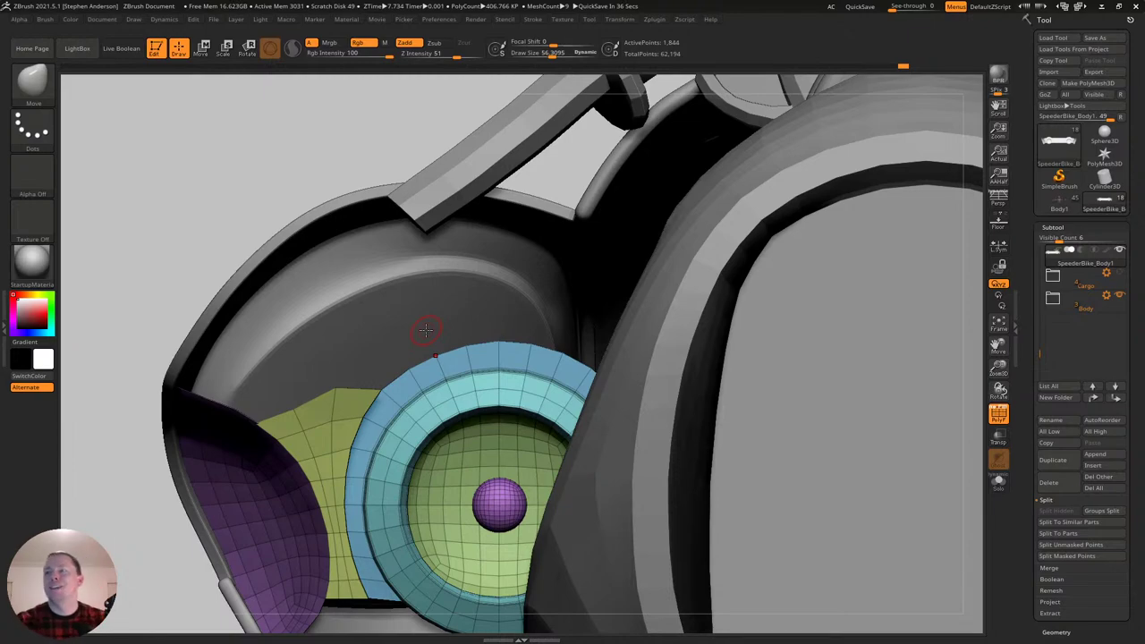
right_click_drag(394, 387, 300, 342)
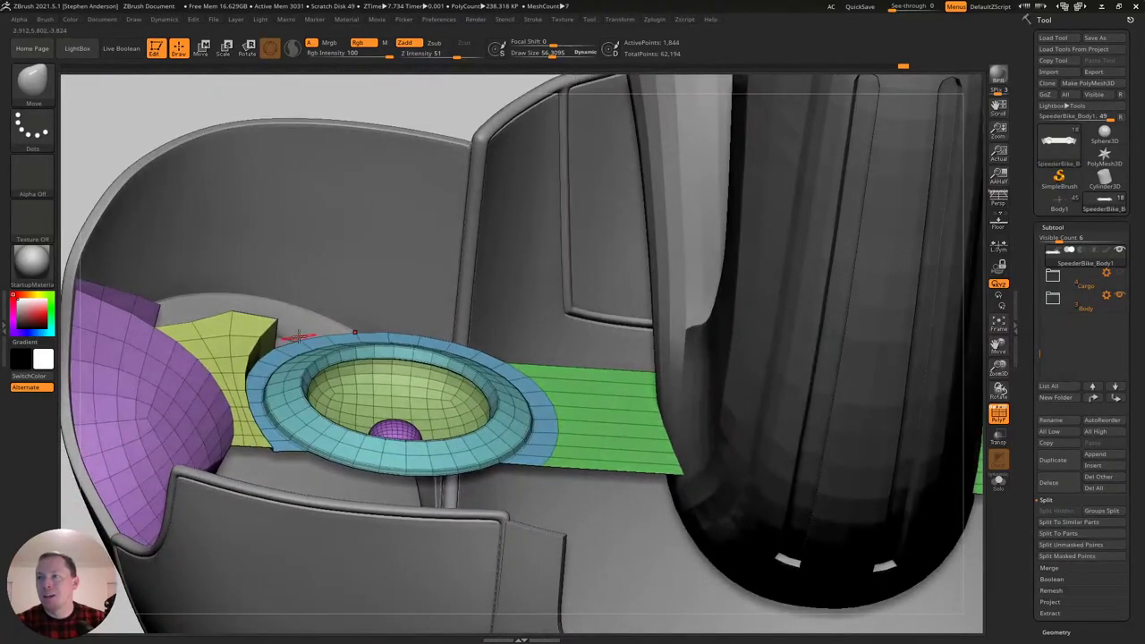
right_click_drag(526, 369, 502, 356)
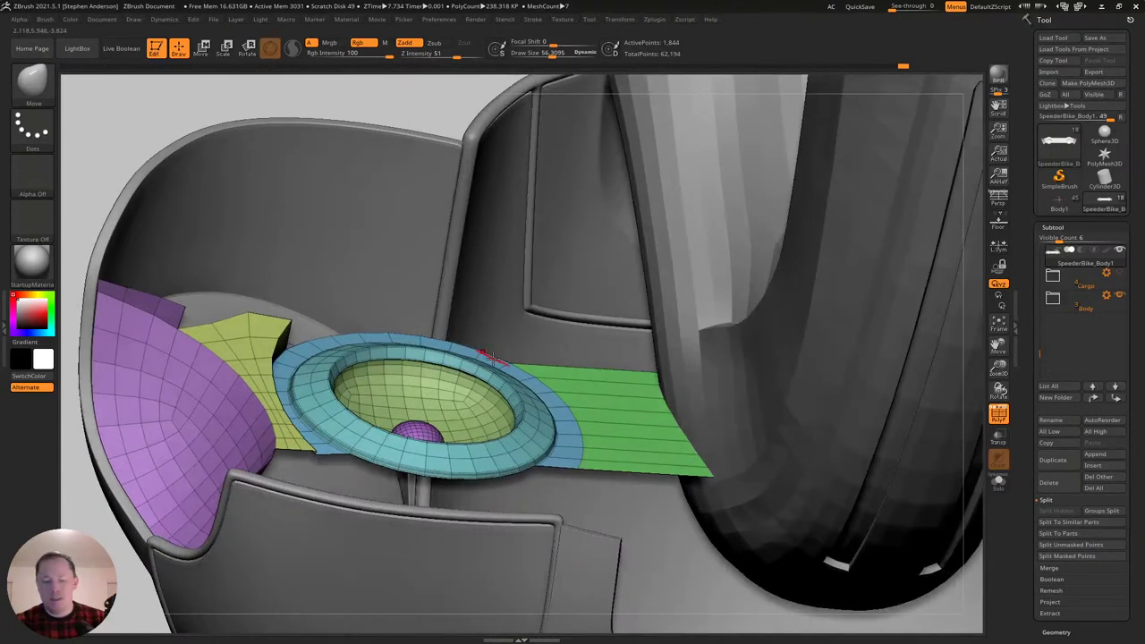
key("b")
key("z")
key("m")
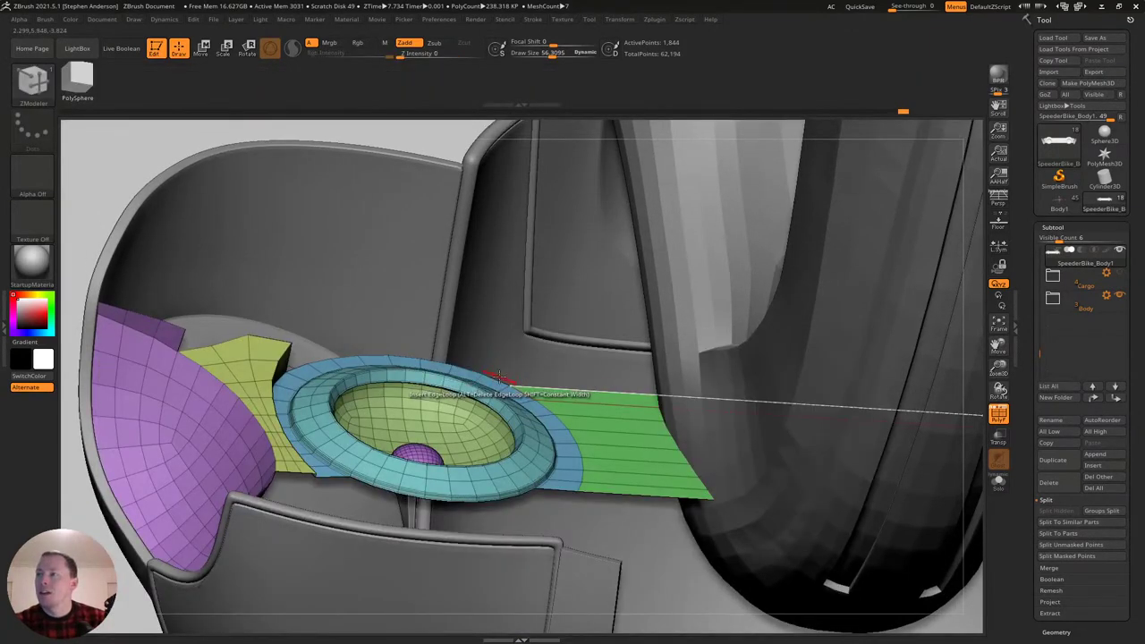
key("space")
left_click(360, 407)
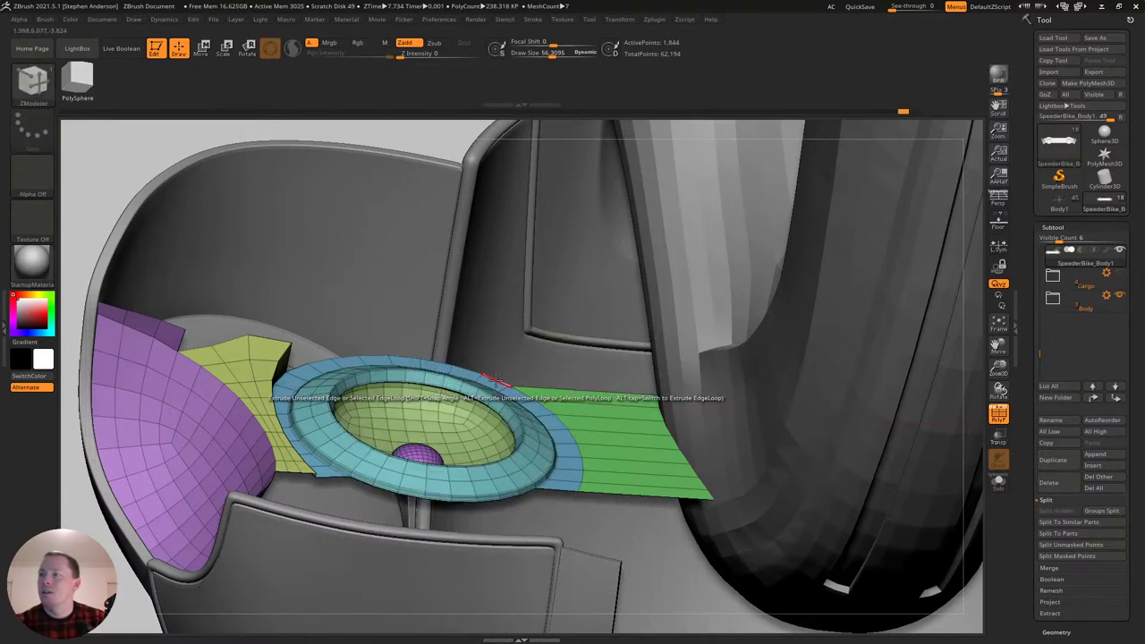
right_click_drag(498, 338, 540, 369)
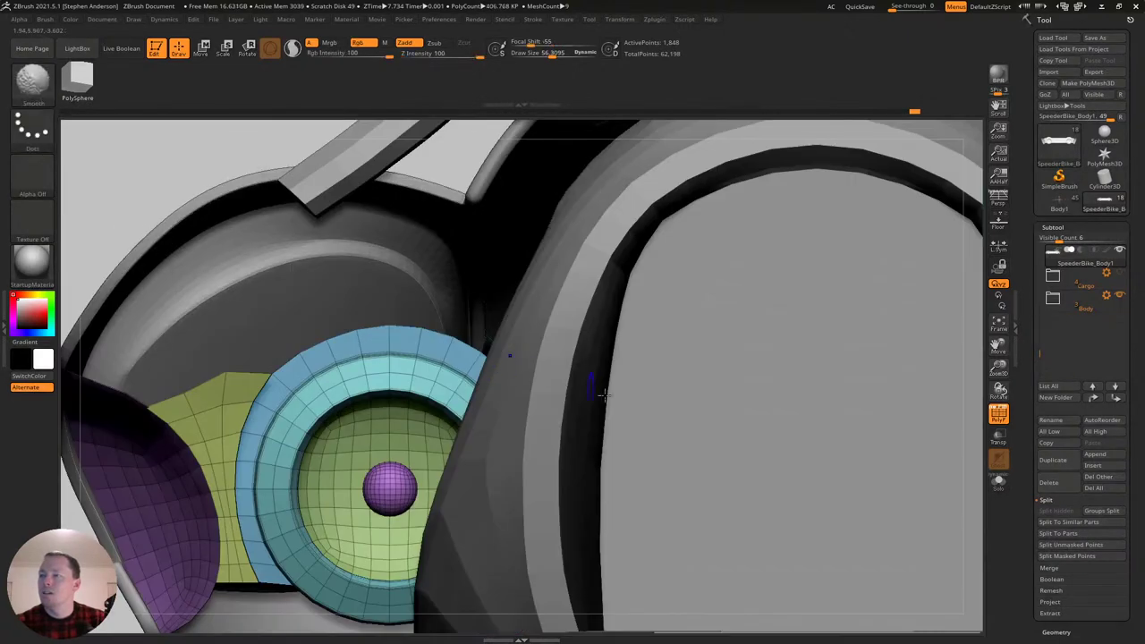
Hide the Body folder and switch to the Move brush with a draw size of about 89.
left_click(1119, 295)
key("b")
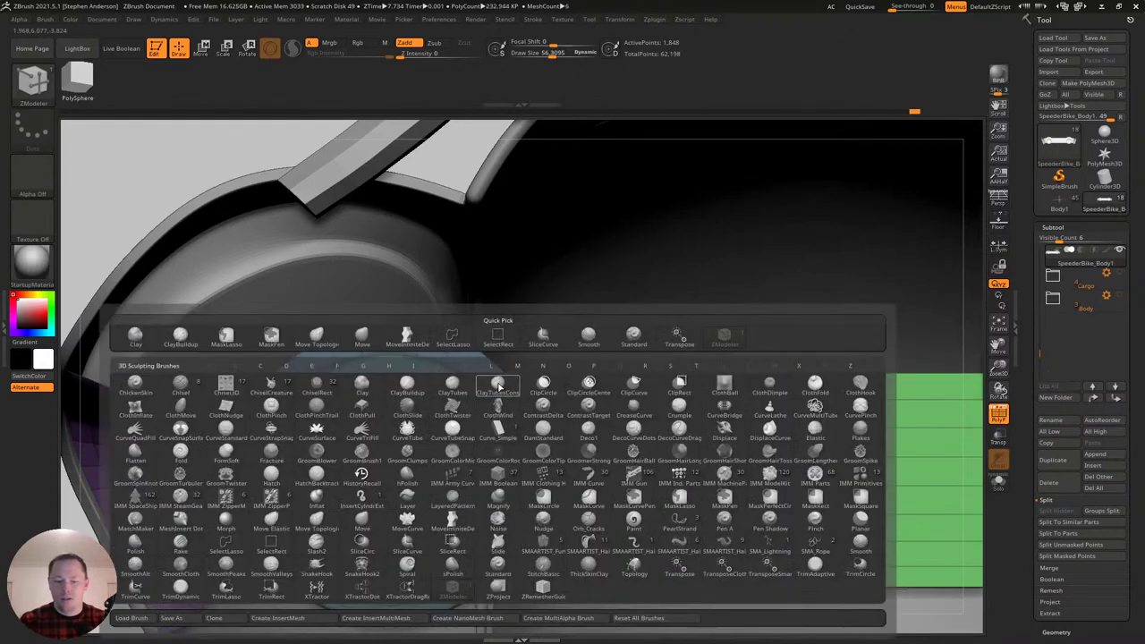
key("m")
key("v")
key("s")
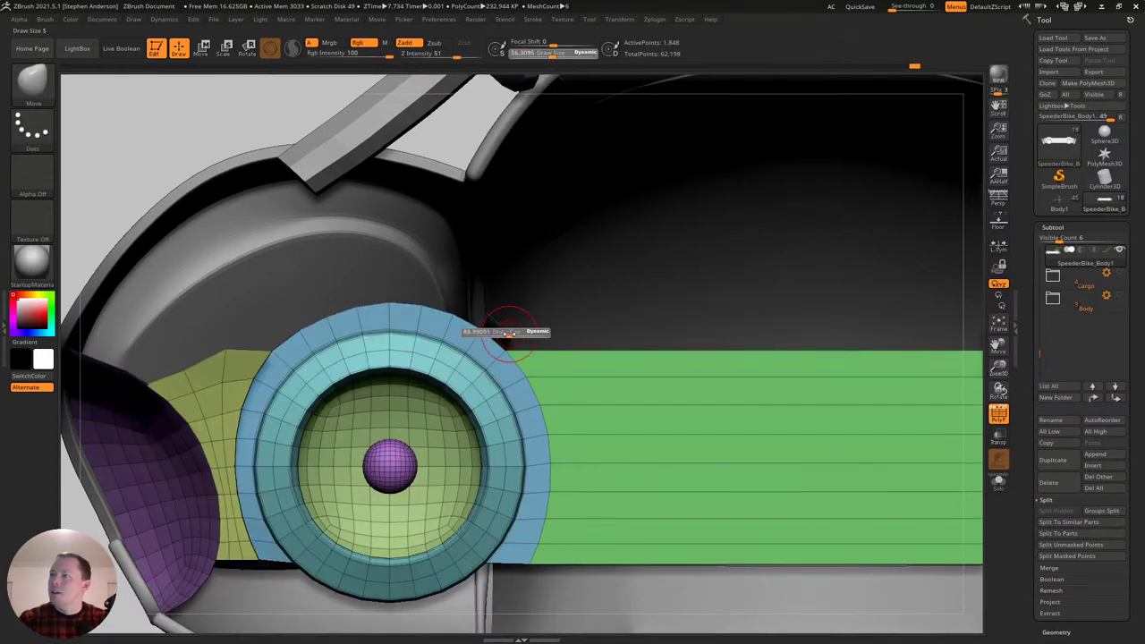
left_click_drag(509, 333, 509, 345)
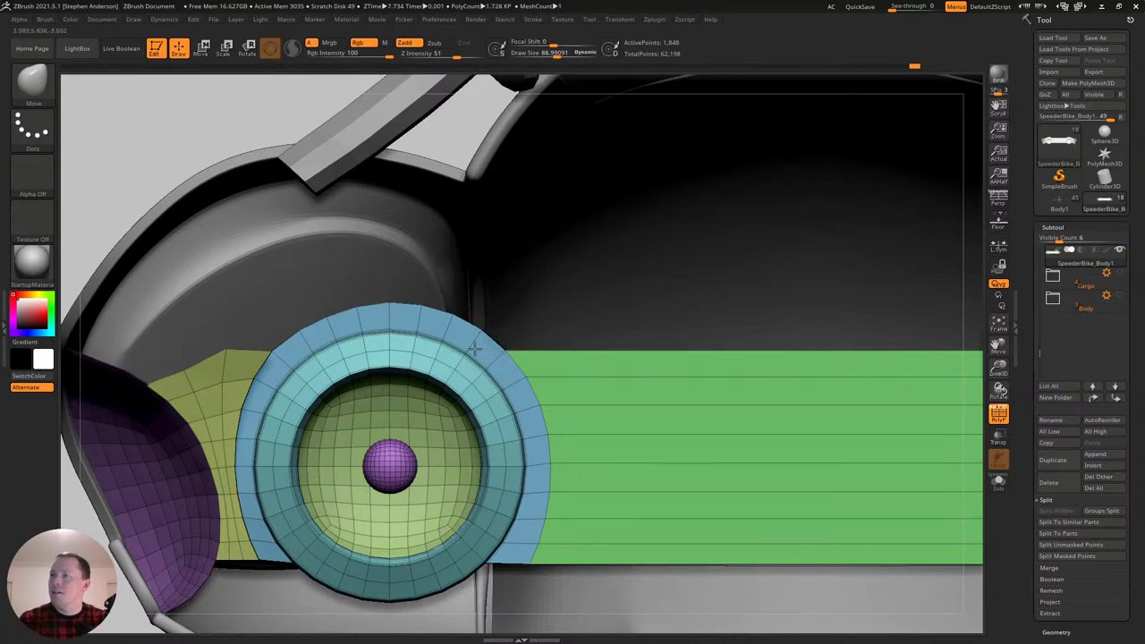
Isolate the face extruded from the blue ring, assign it its own polygroup, and show the whole mesh again.
mouse_move(475, 254)
right_mouse_down()
mouse_move(473, 286)
mouse_move(542, 358)
mouse_move(749, 323)
mouse_move(723, 296)
mouse_move(785, 243)
right_mouse_up()
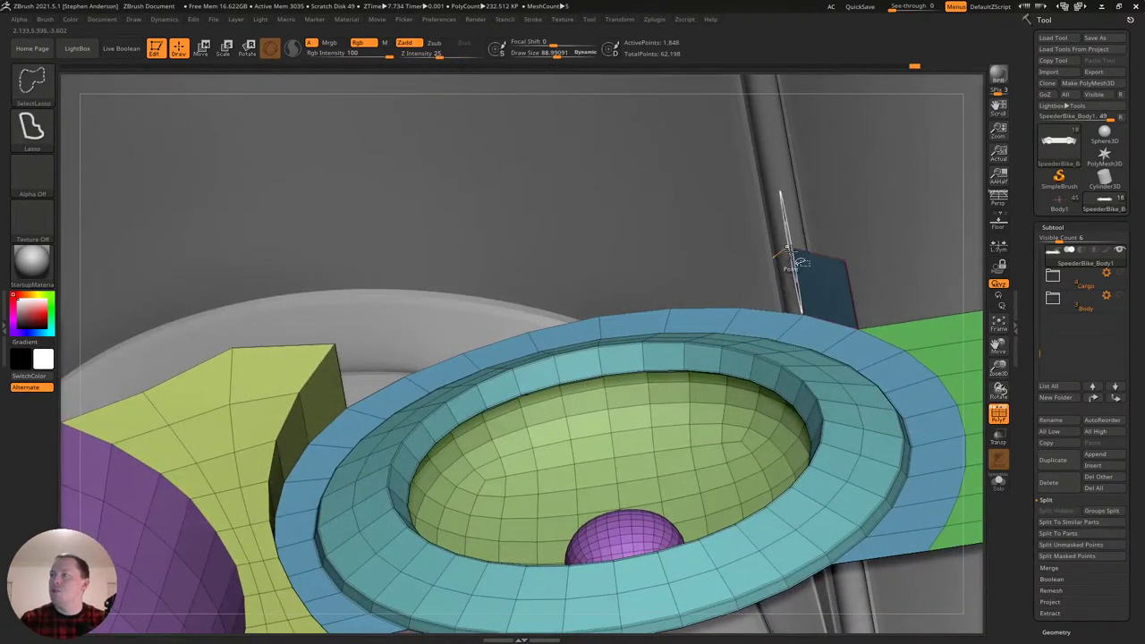
left_click(792, 255, "ctrl+shift")
mouse_move(756, 231)
left_mouse_down("ctrl+shift")
mouse_move(815, 260)
mouse_move(841, 258)
left_mouse_up("ctrl+shift")
key("ctrl+w")
left_click(759, 289, "ctrl+shift")
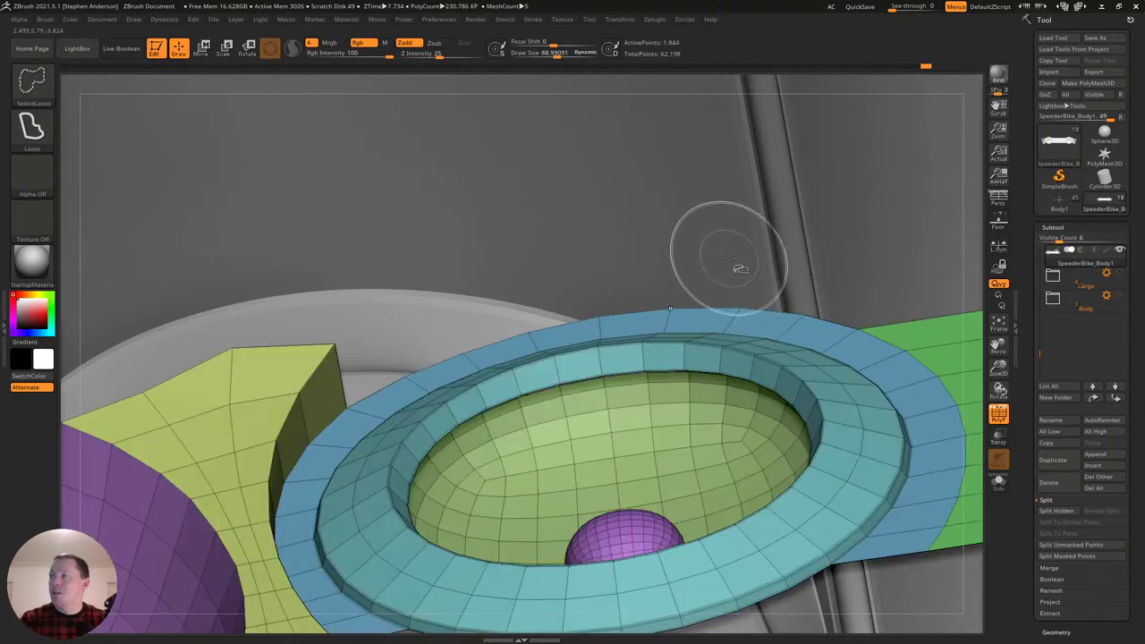
left_click(403, 224, "ctrl+shift")
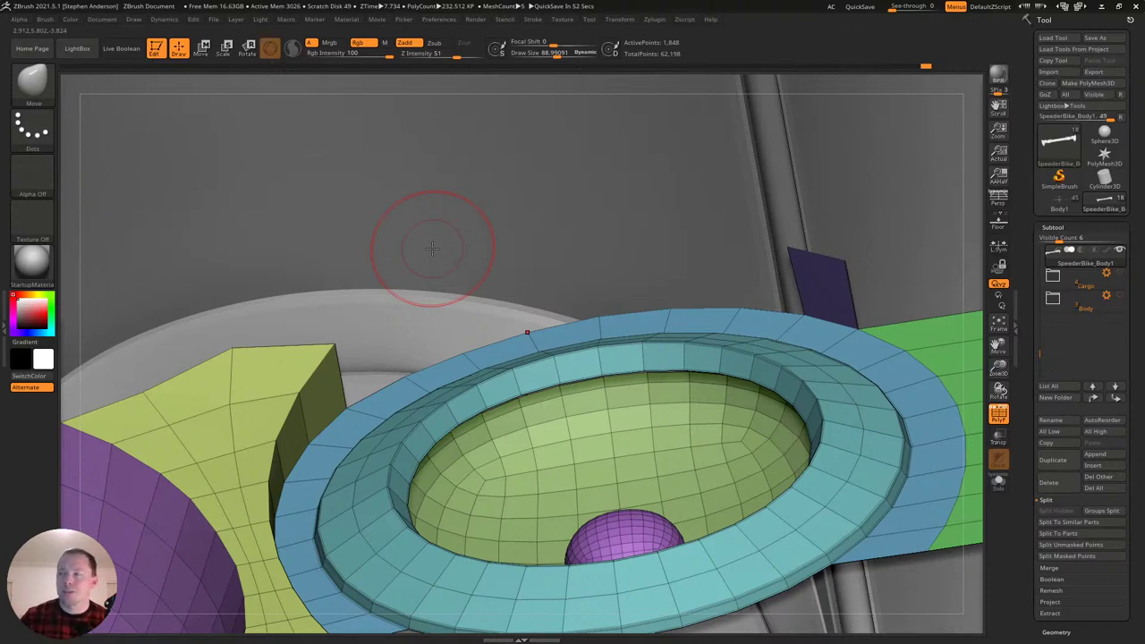
Bridge the side edge of the extruded ring face to the olive panel's end edge with the ZModeler Bridge edge action.
mouse_move(793, 275)
right_mouse_down()
mouse_move(768, 285)
mouse_move(796, 272)
right_mouse_up()
key("b")
key("z")
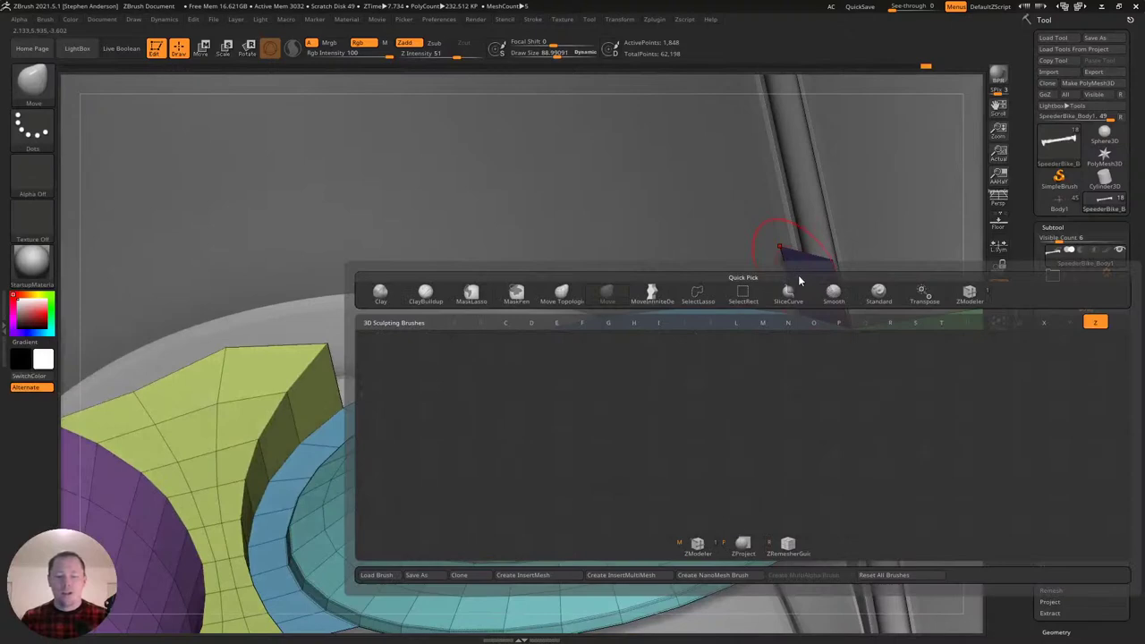
key("z")
key("m")
key("space")
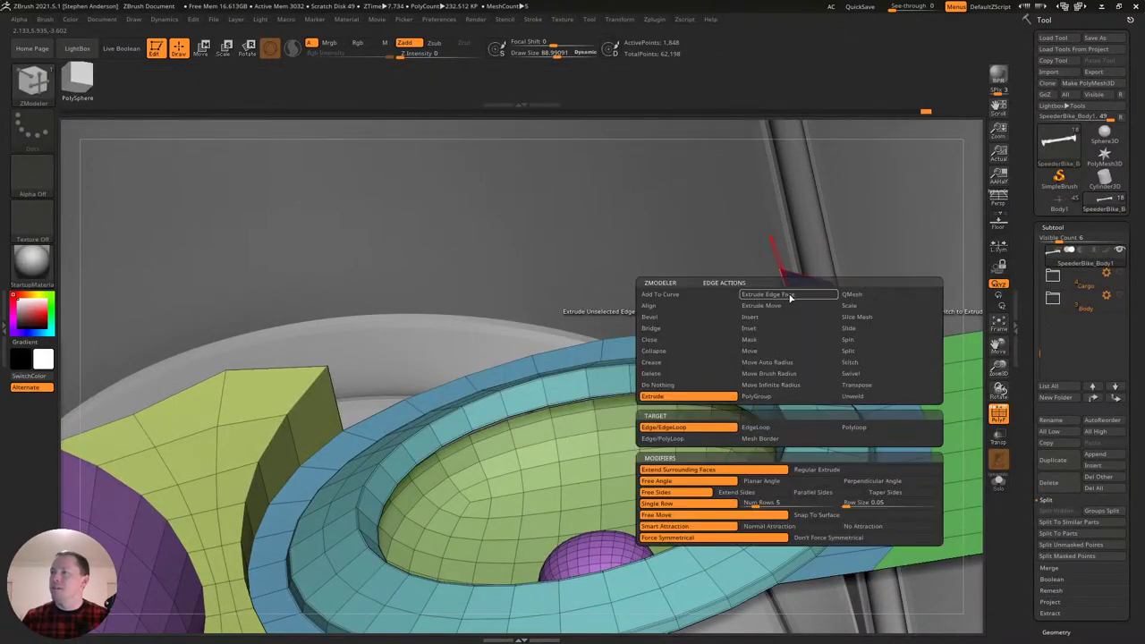
left_click(725, 328)
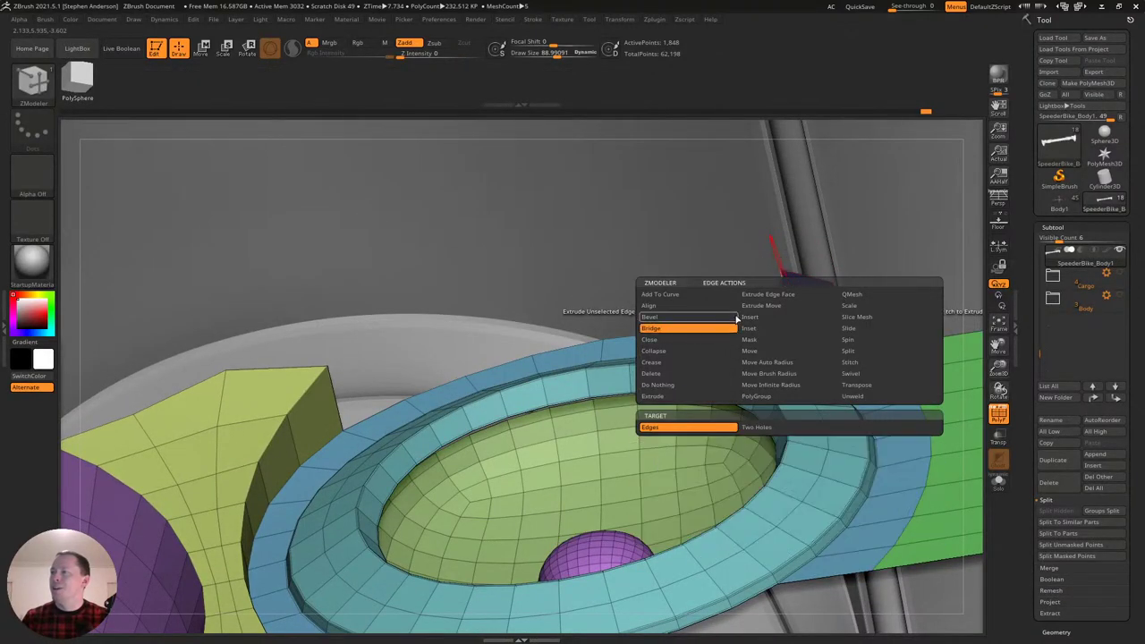
left_click(788, 299)
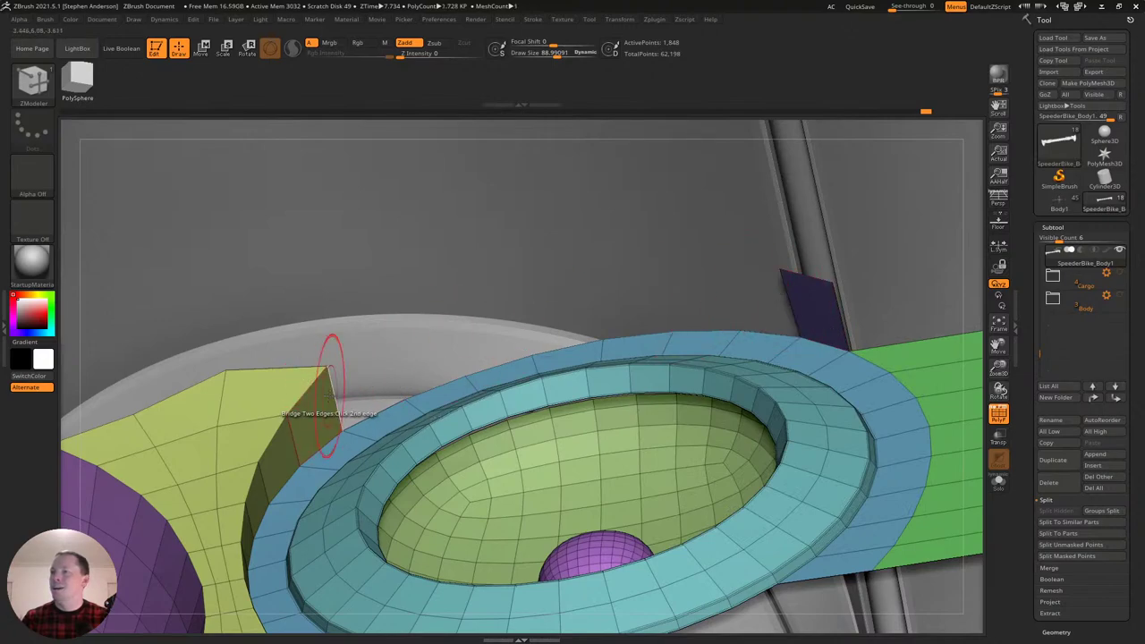
left_click(324, 399)
Insert six edge loops across the red bridged wall using the ZModeler edge Insert action with Multiple EdgeLoops, Flat and Keep Polygroup.
right_click_drag(596, 328, 628, 318)
key("space")
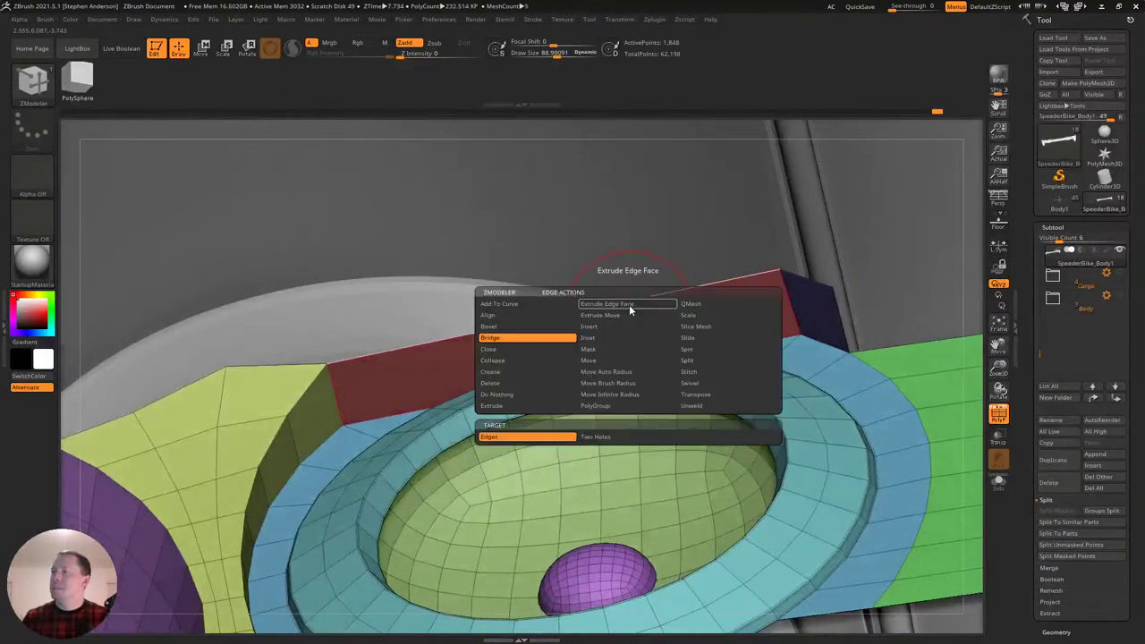
left_click(626, 327)
left_click(550, 436)
right_click_drag(583, 284, 577, 332)
key("space")
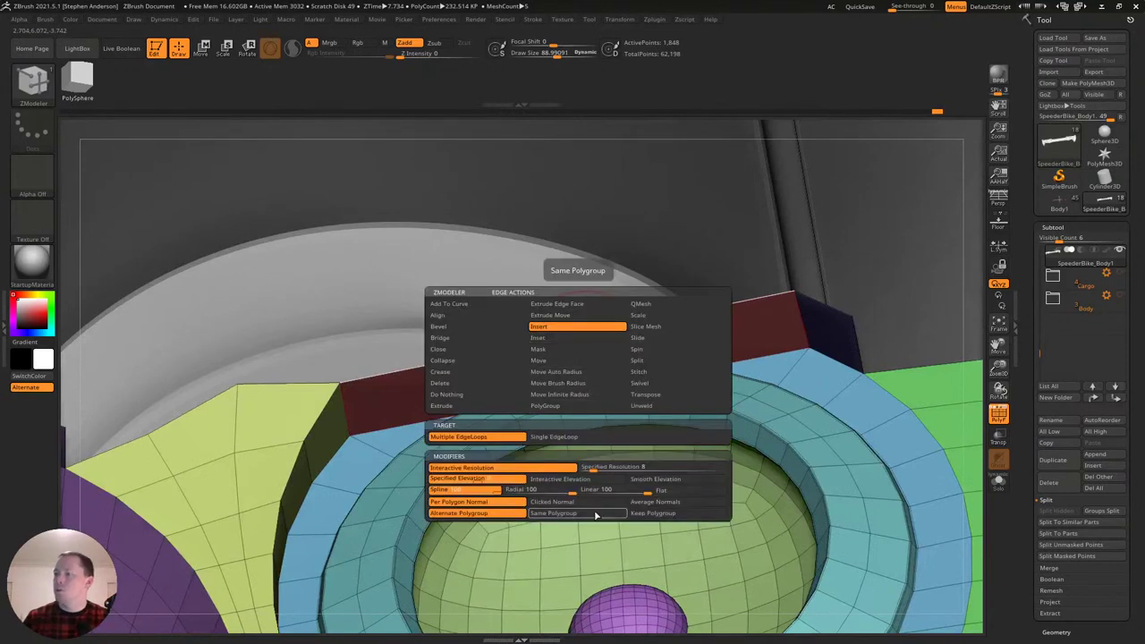
left_click(637, 514)
left_click(680, 491)
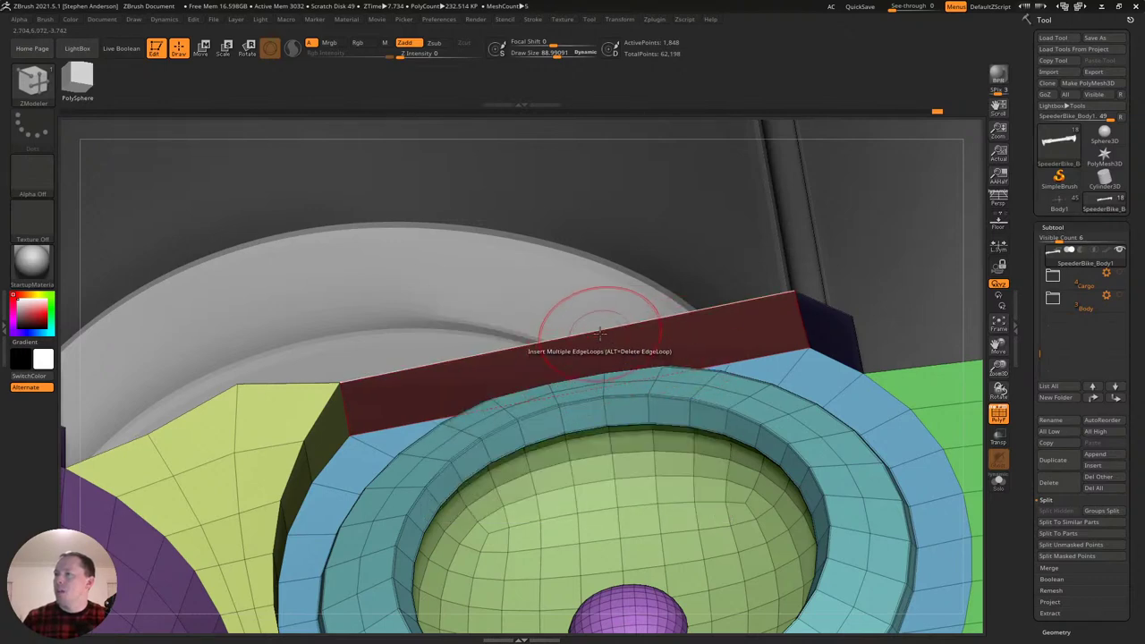
right_click_drag(606, 338, 598, 346)
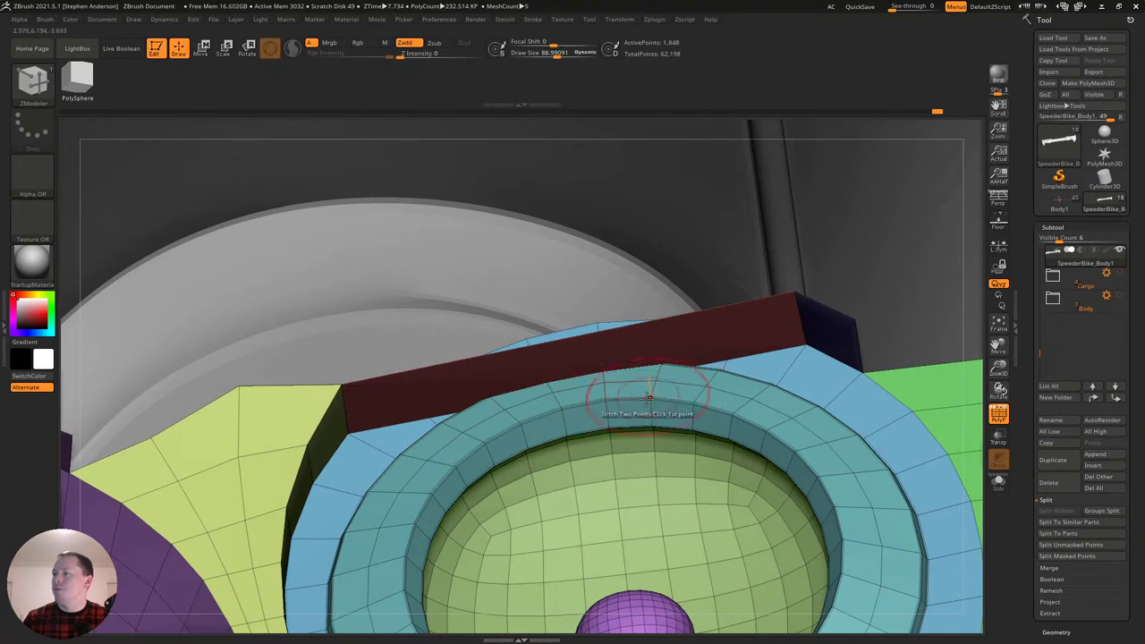
left_click_drag(680, 319, 692, 313)
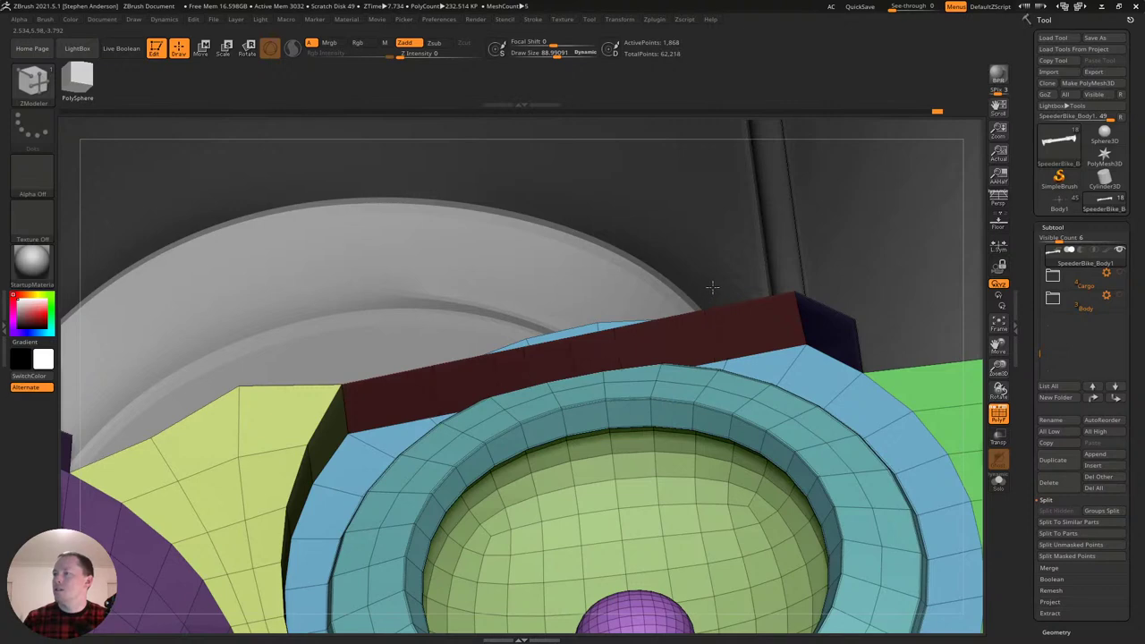
Stitch the red wall's first two points beside the olive panel to the blue ring's outer rim points, with the subtool soloed and draw size about 17.
right_click_drag(460, 368, 415, 458)
left_click(413, 442)
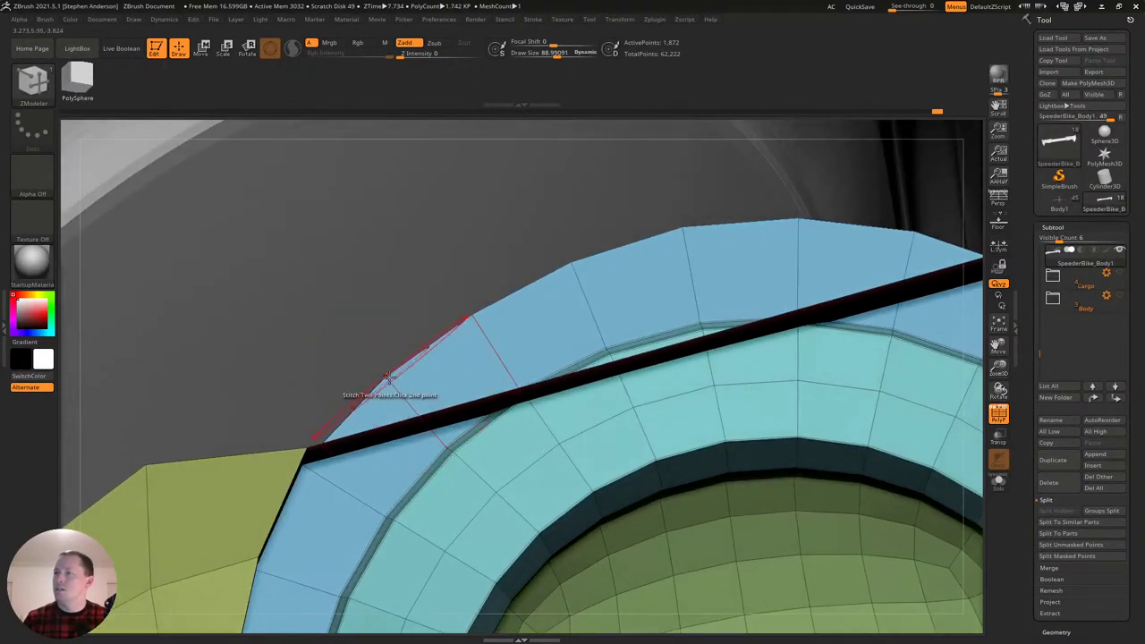
left_click(387, 385)
mouse_move(510, 401)
right_mouse_down()
mouse_move(508, 382)
mouse_move(524, 373)
mouse_move(554, 412)
mouse_move(808, 442)
mouse_move(472, 421)
mouse_move(491, 366)
mouse_move(514, 405)
right_mouse_up()
left_click(995, 478)
key("s")
left_click_drag(512, 407, 498, 409)
right_click_drag(498, 409, 507, 398)
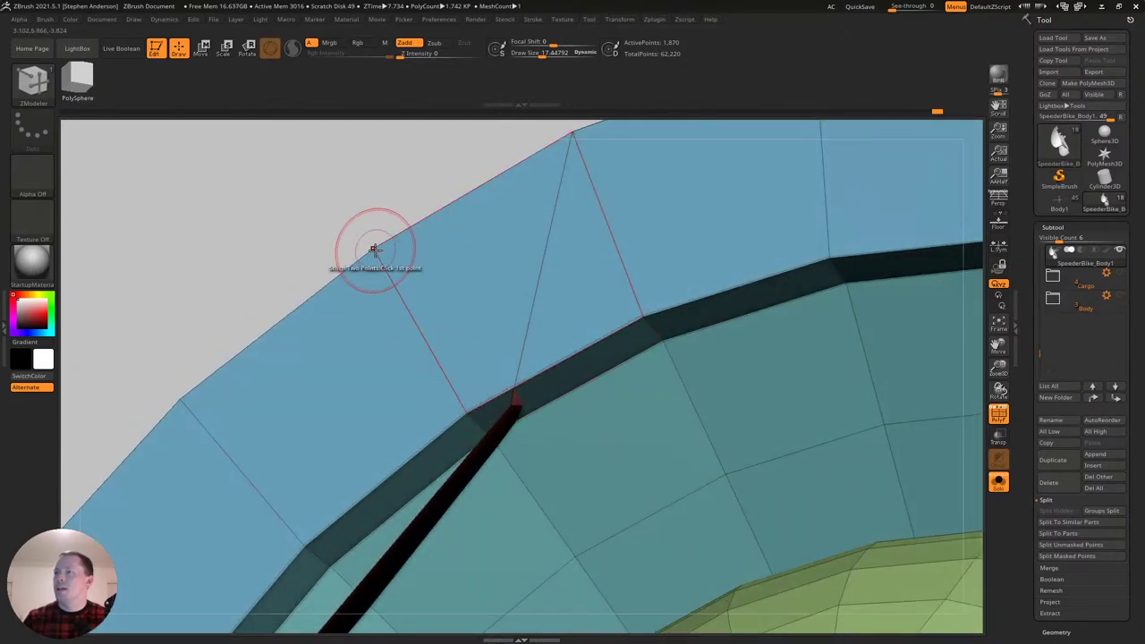
left_click(513, 405)
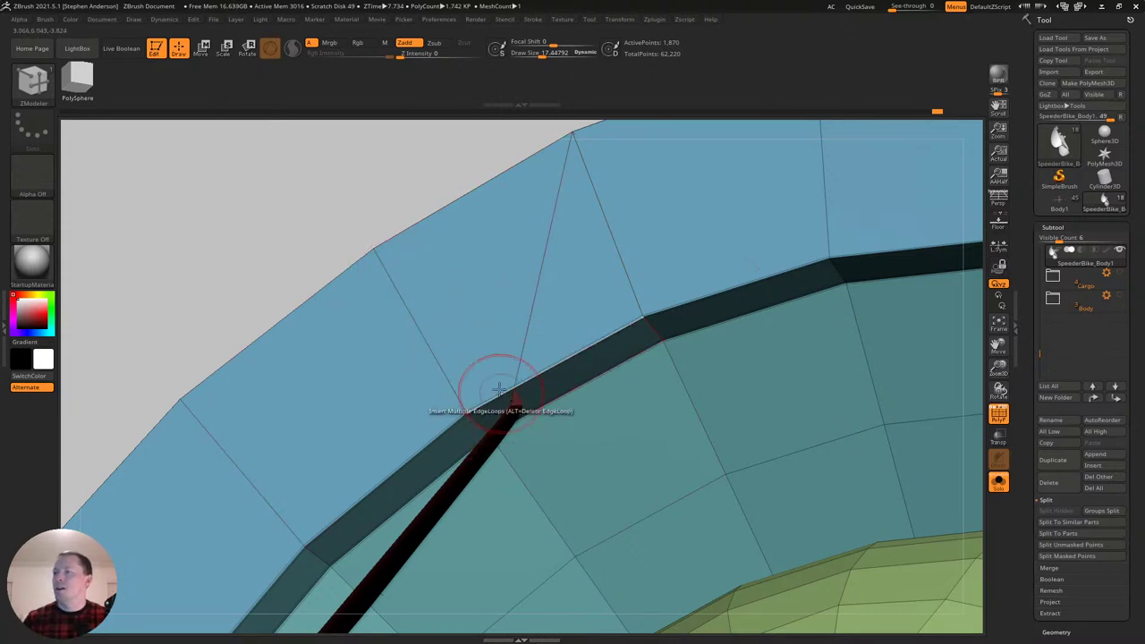
left_click(372, 245)
Stitch the red wall's four remaining points to the matching outer rim points of the blue ring, undoing one misplaced stitch.
right_click_drag(388, 338, 534, 163, "alt")
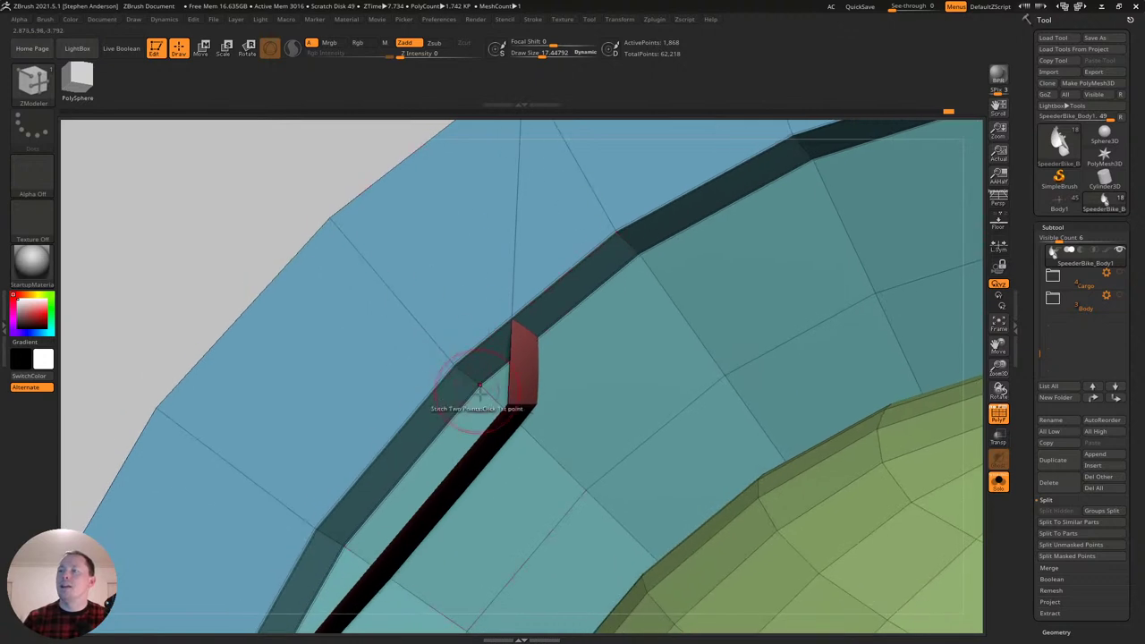
left_click(511, 405)
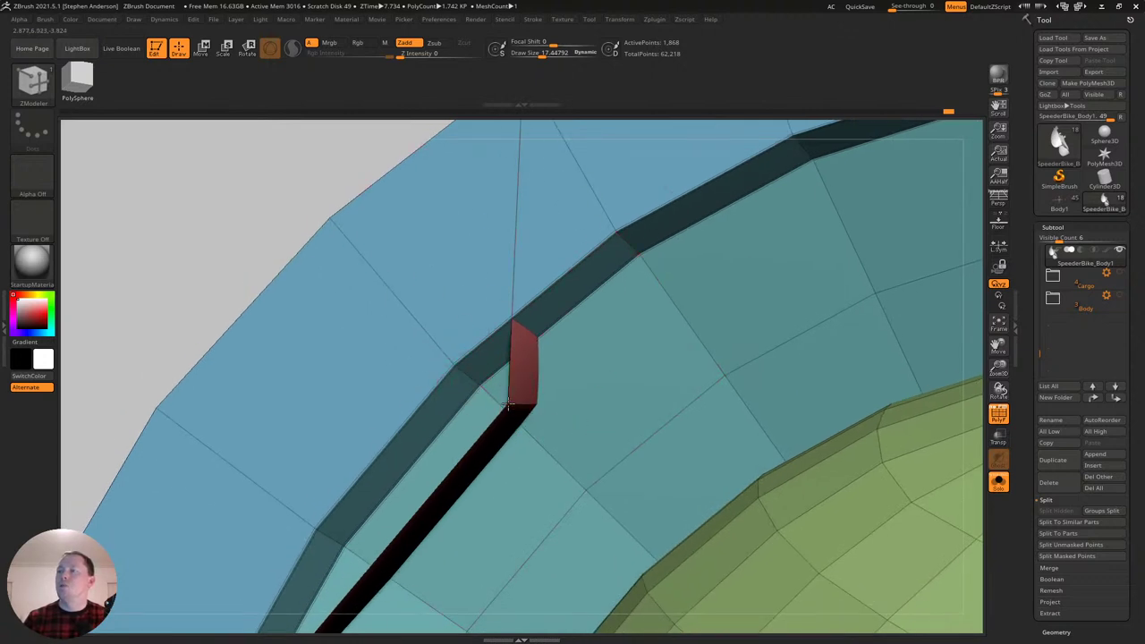
left_click(330, 220)
right_click_drag(389, 440, 528, 438, "alt")
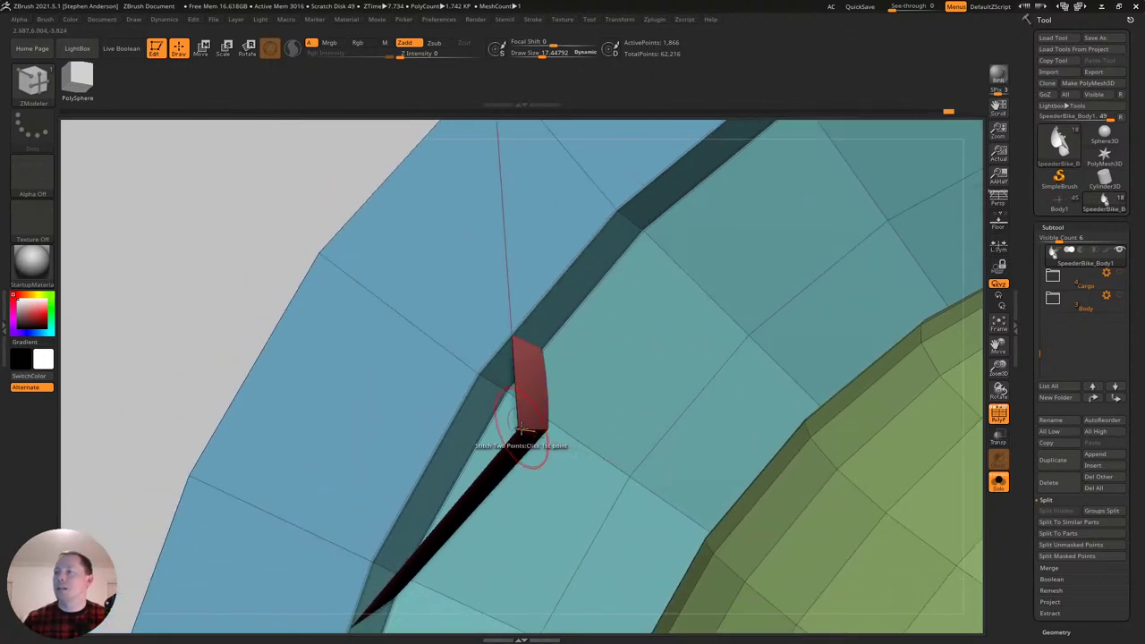
left_click(316, 256)
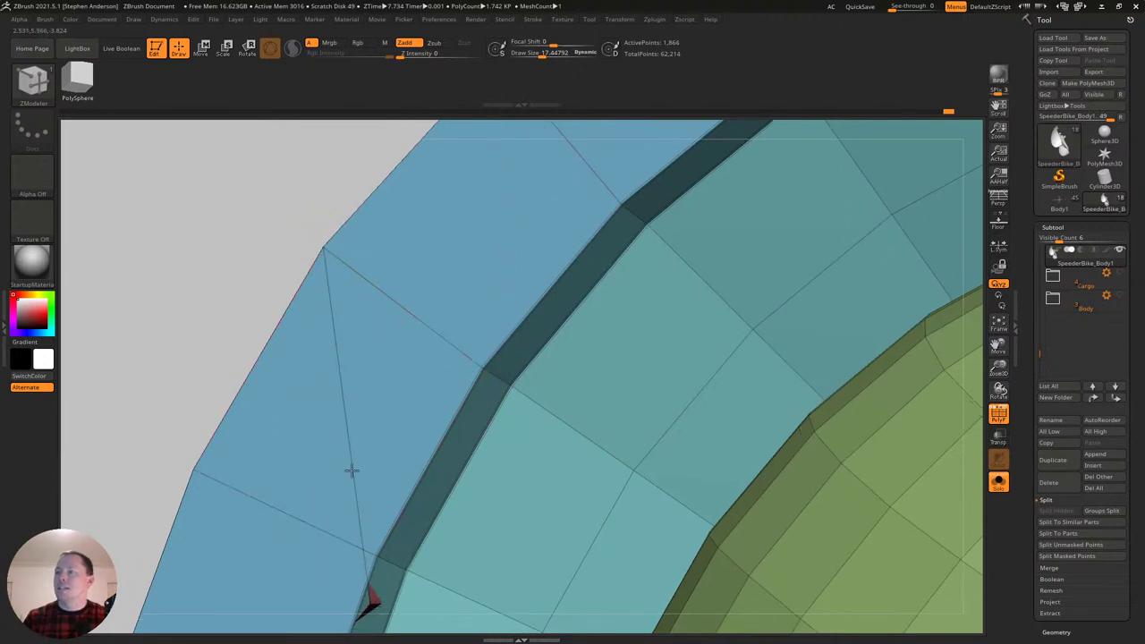
right_click_drag(340, 503, 513, 439)
left_click(461, 427)
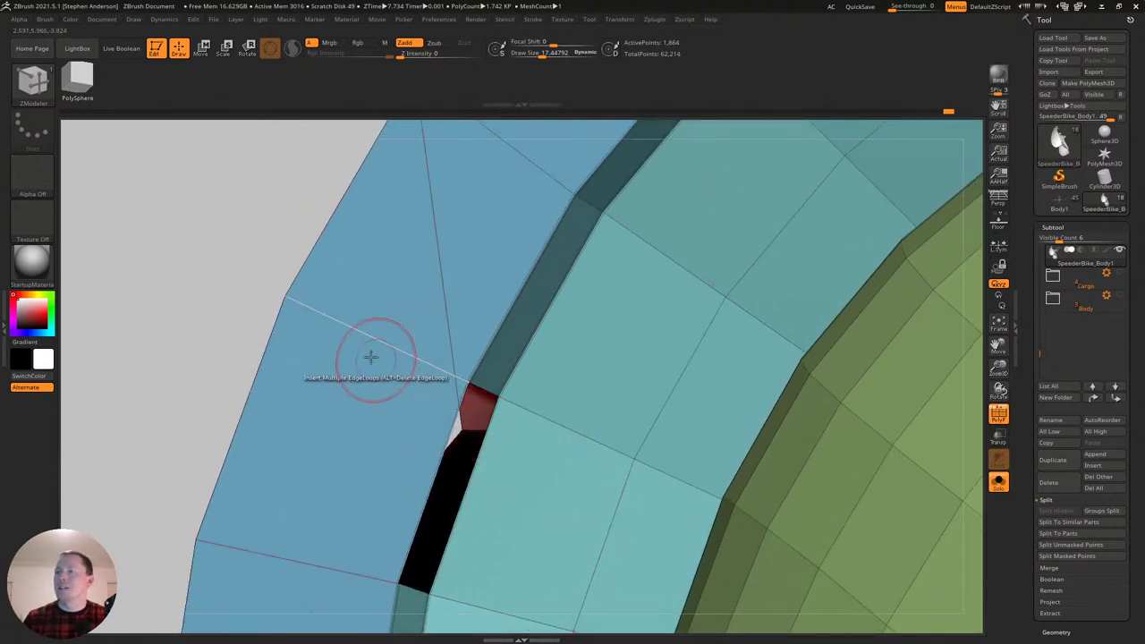
key("ctrl+z")
left_click(459, 380)
left_click(285, 298)
right_click_drag(284, 297, 478, 381)
left_click(243, 414)
left_click(242, 414)
Mask the whole mesh except the red wall by isolating its polygroup, inverting the visibility and showing everything again.
left_click(463, 377, "ctrl+shift")
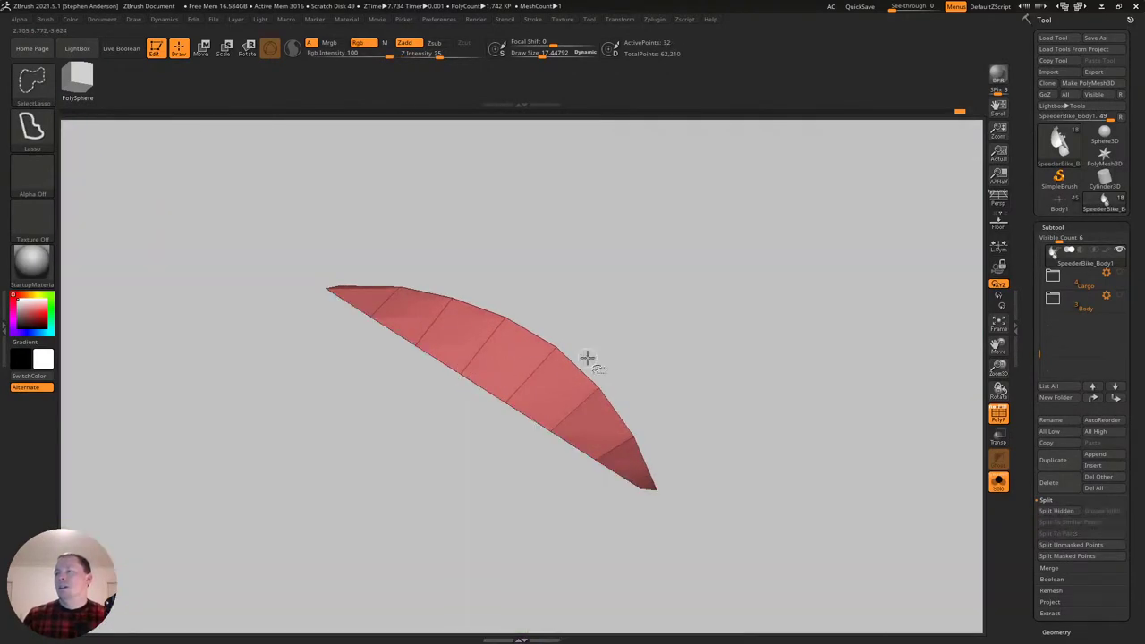
left_click_drag(723, 297, 779, 377, "ctrl+shift")
left_click(760, 373, "ctrl+shift")
Move the red wall's inner-edge points nearest the green panel up to the blue ring's outer rim with the Move brush at draw size about 63.
right_click_drag(759, 373, 590, 430)
key("shift")
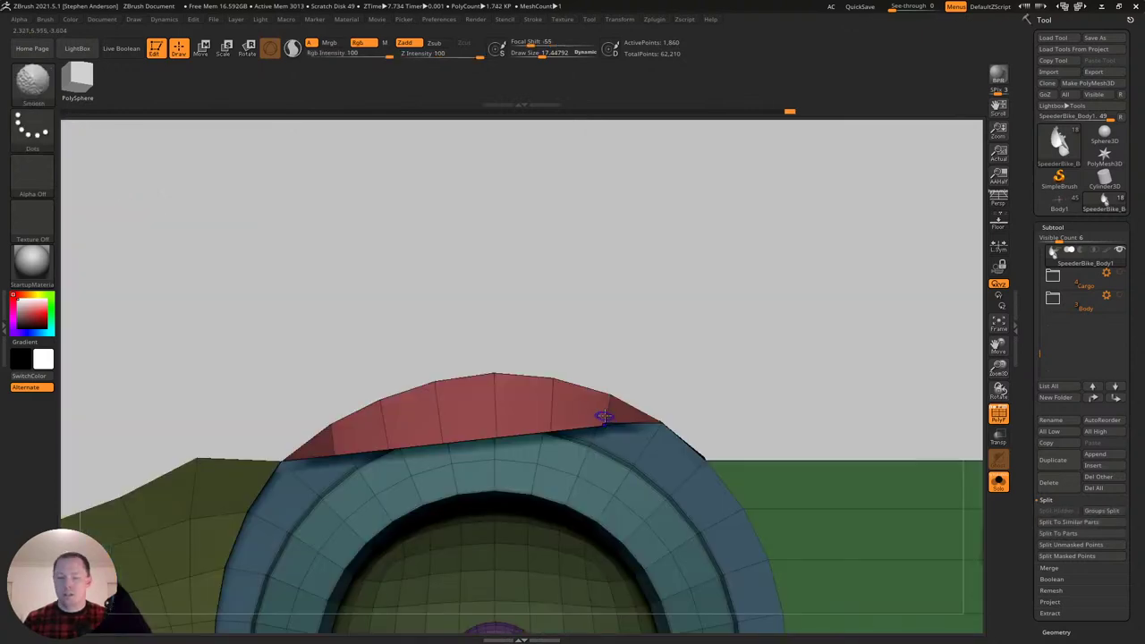
key("b")
key("m")
key("v")
key("s")
mouse_move(610, 399)
left_mouse_down()
mouse_move(600, 359)
mouse_move(614, 339)
left_mouse_up()
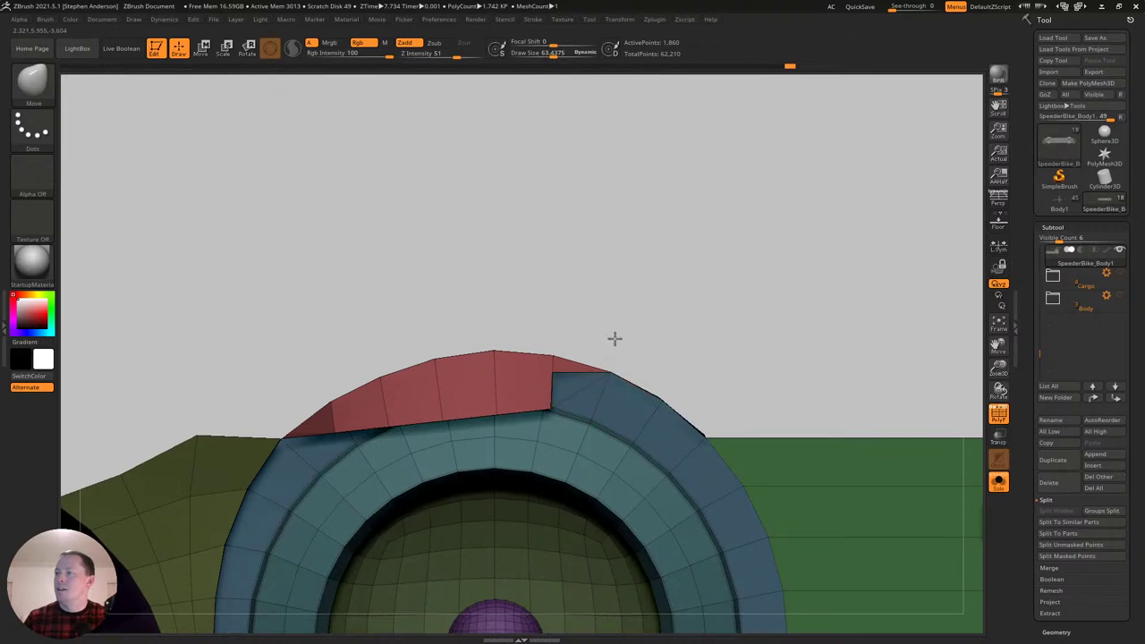
left_click_drag(547, 402, 554, 299)
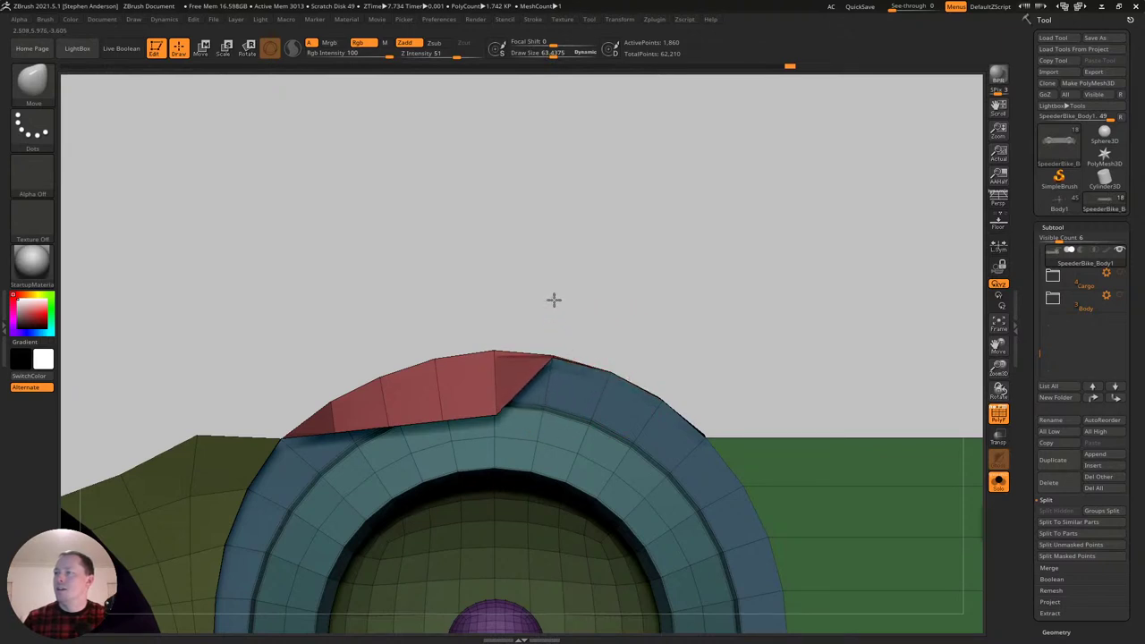
Move the red wall's remaining inner-edge points, toward the olive panel, up to the blue ring's outer rim and clear the mask.
mouse_move(511, 386)
right_mouse_down("ctrl")
mouse_move(499, 416)
mouse_move(593, 363)
right_mouse_up("ctrl")
left_click_drag(593, 365, 586, 167)
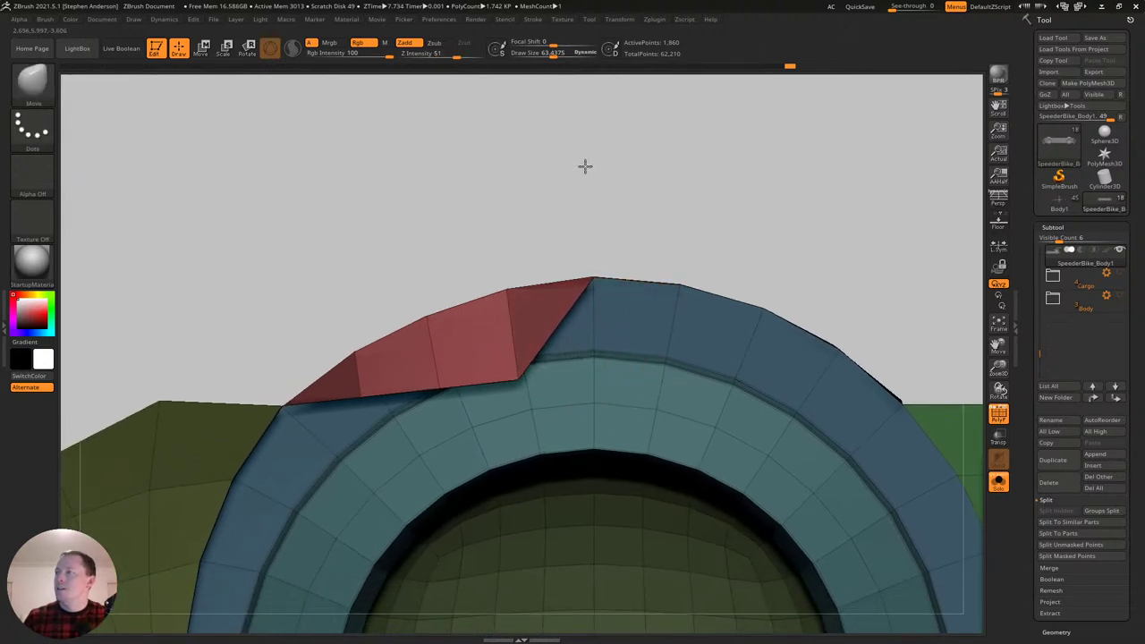
left_click_drag(510, 377, 489, 185)
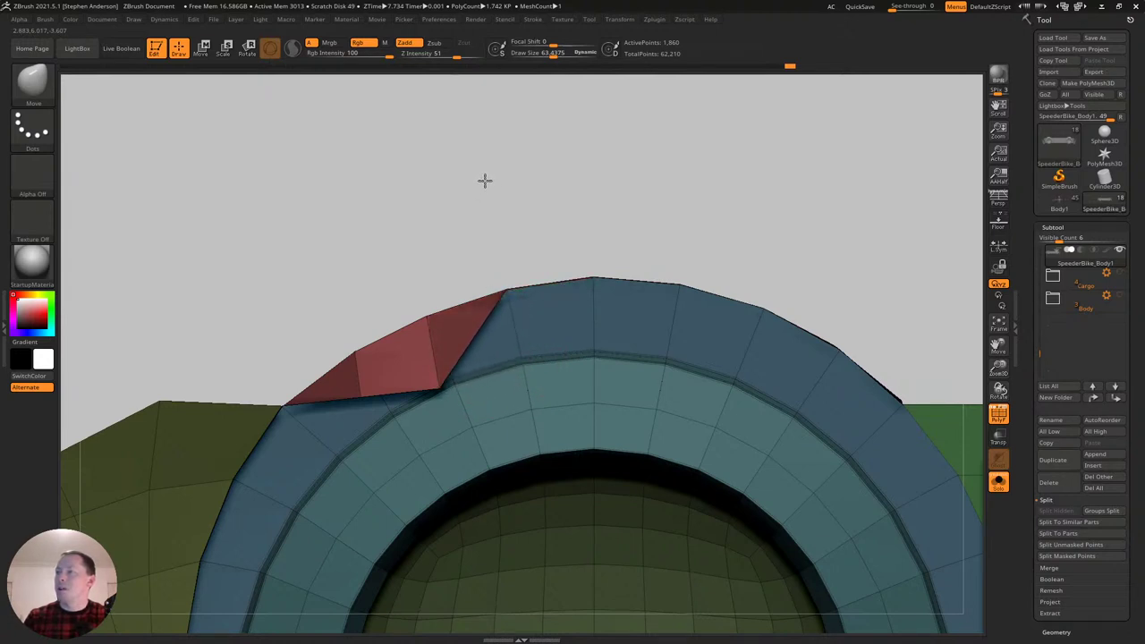
left_click_drag(435, 383, 407, 227)
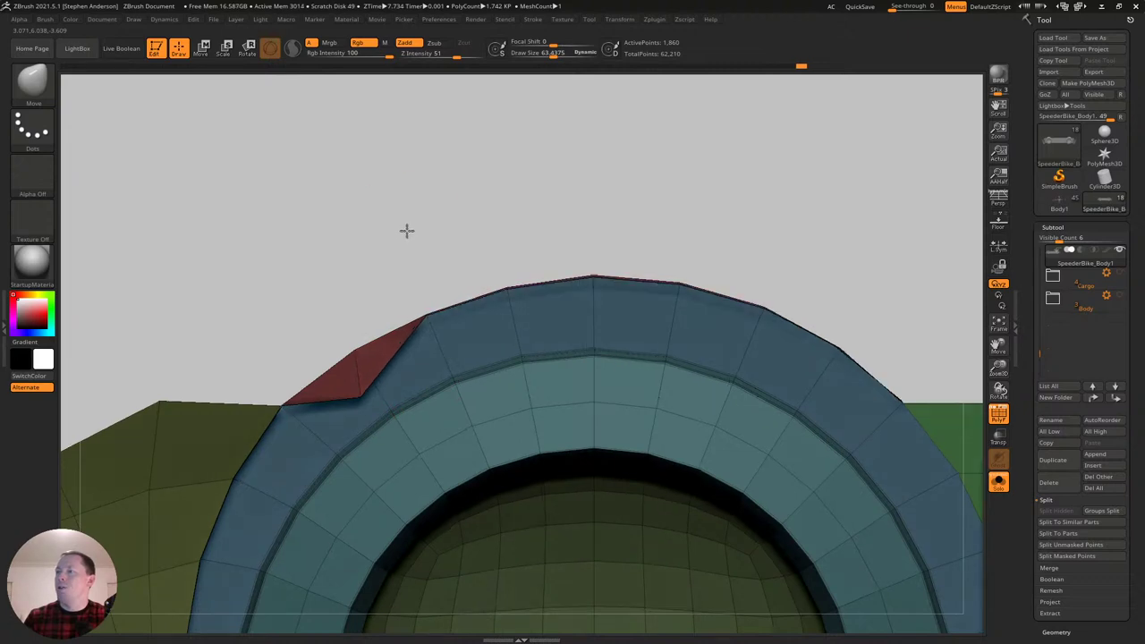
mouse_move(442, 248)
right_mouse_down()
mouse_move(439, 233)
mouse_move(443, 329)
mouse_move(427, 256)
right_mouse_up()
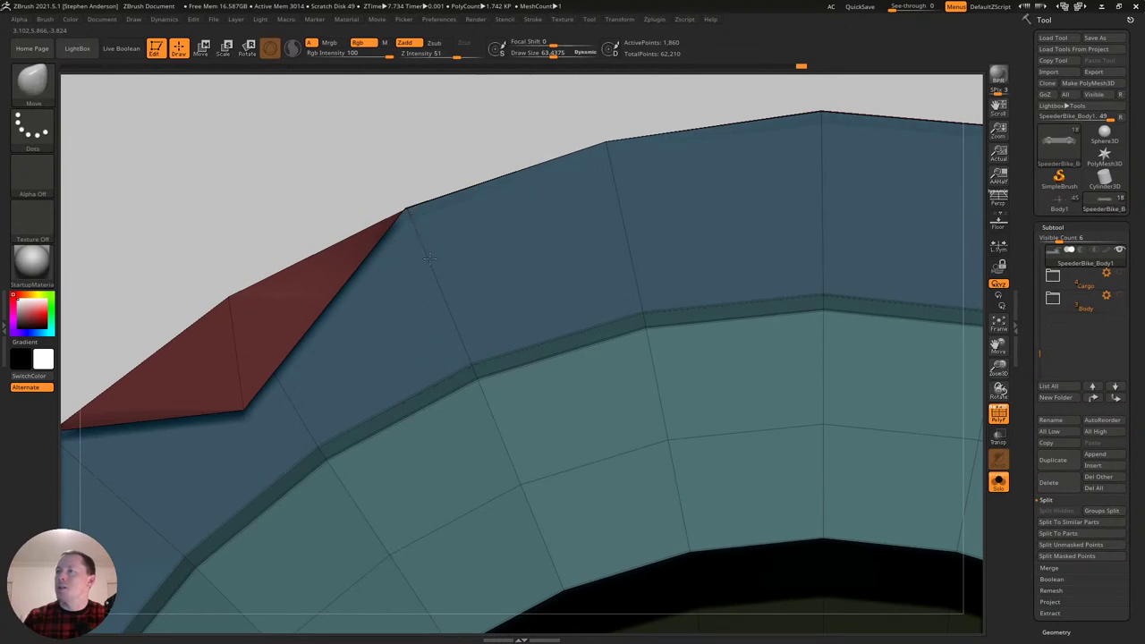
mouse_move(407, 215)
left_mouse_down()
mouse_move(506, 128)
mouse_move(403, 210)
left_mouse_up()
left_click_drag(242, 409, 207, 181)
right_click_drag(433, 417, 336, 320, "ctrl")
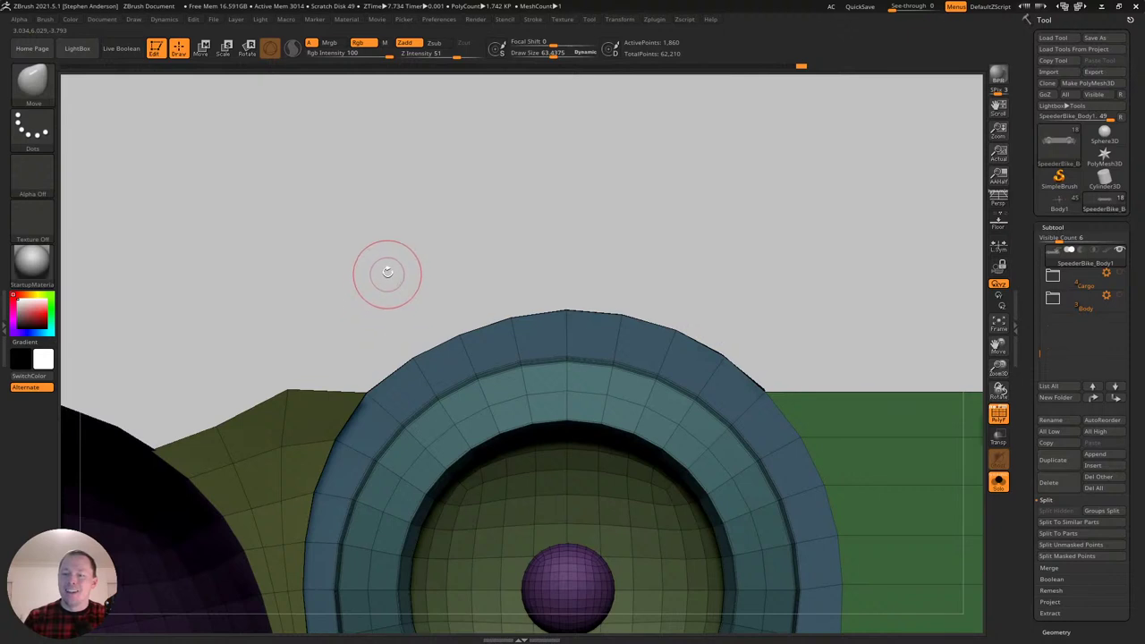
left_click_drag(481, 252, 498, 278, "ctrl")
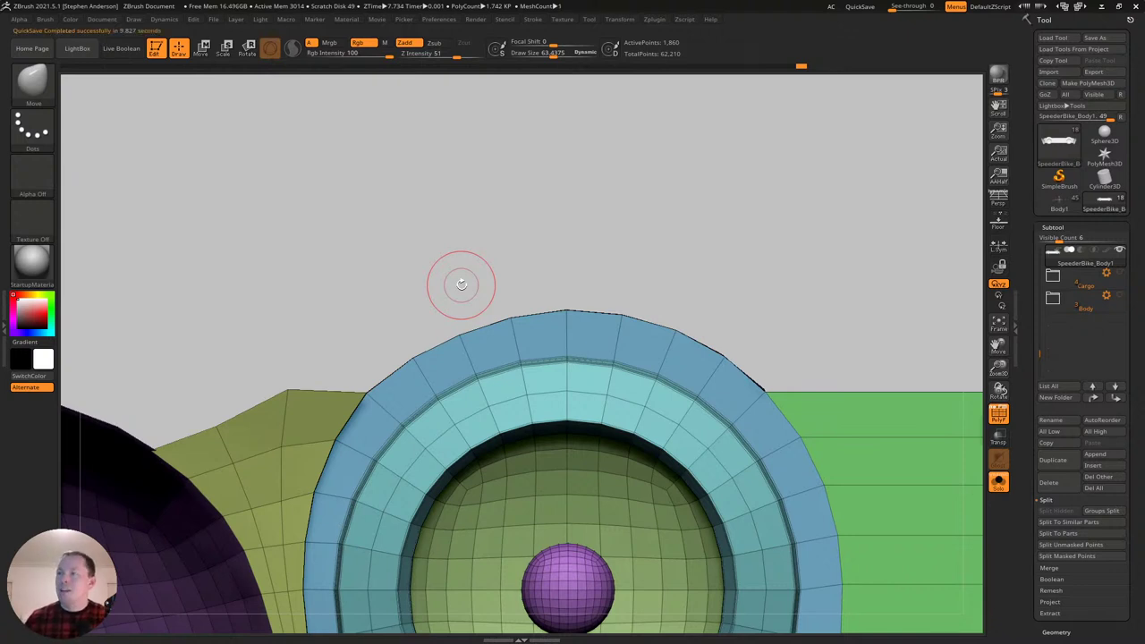
Extrude the first three edge segments of the red wall beside the olive panel outward with the ZModeler edge Extrude action.
mouse_move(347, 297)
left_mouse_down()
mouse_move(389, 311)
mouse_move(397, 345)
mouse_move(383, 376)
left_mouse_up()
key("b")
key("z")
key("m")
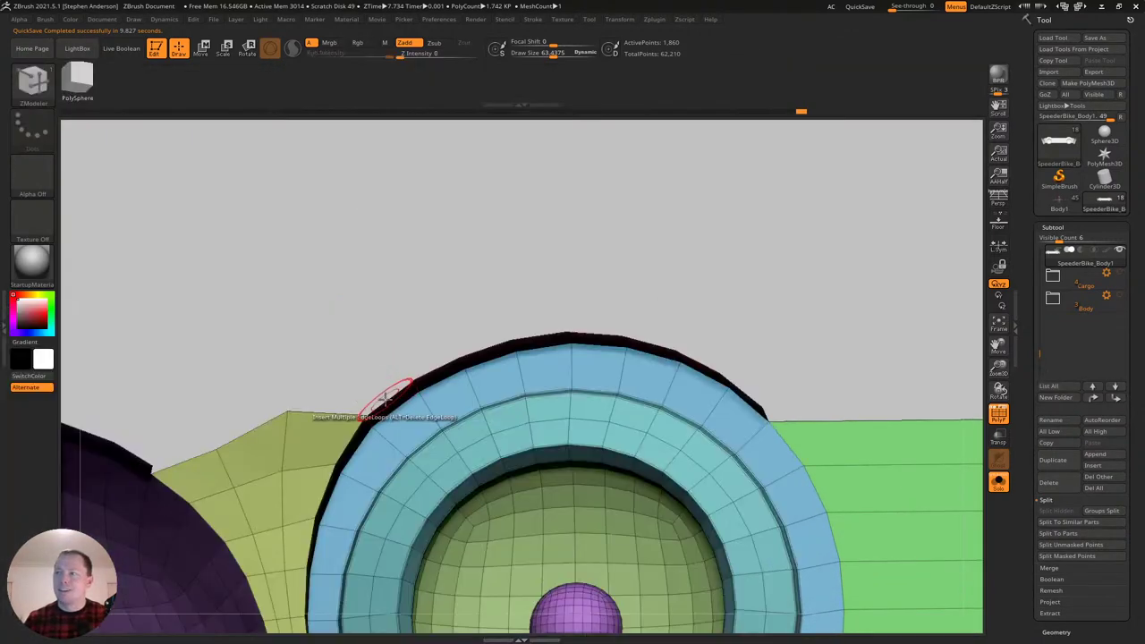
key("space")
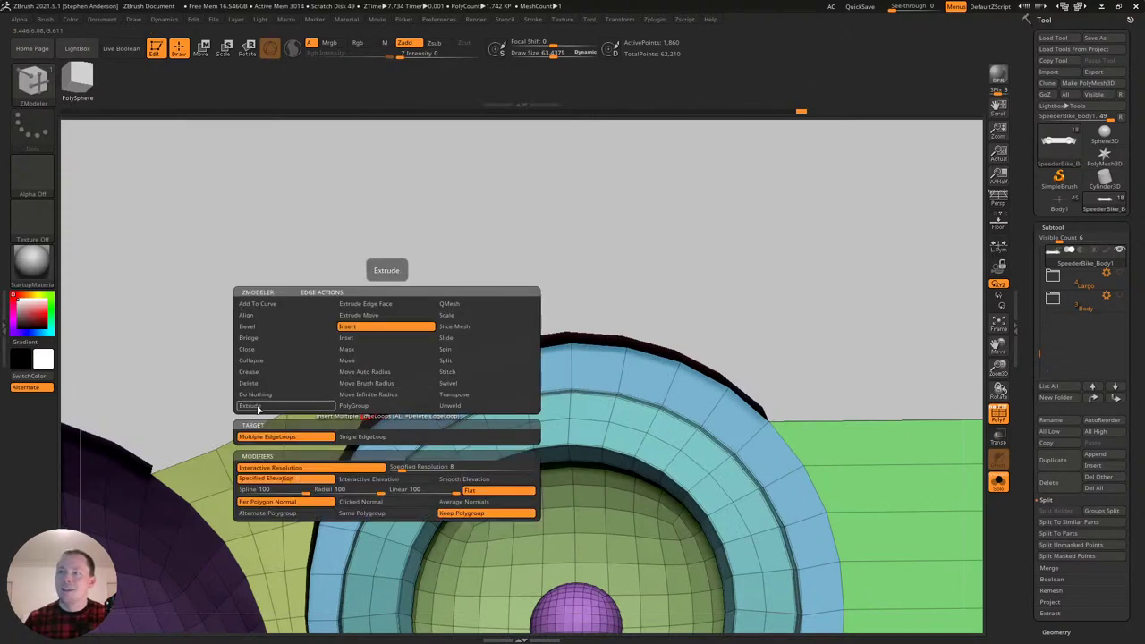
left_click(290, 407)
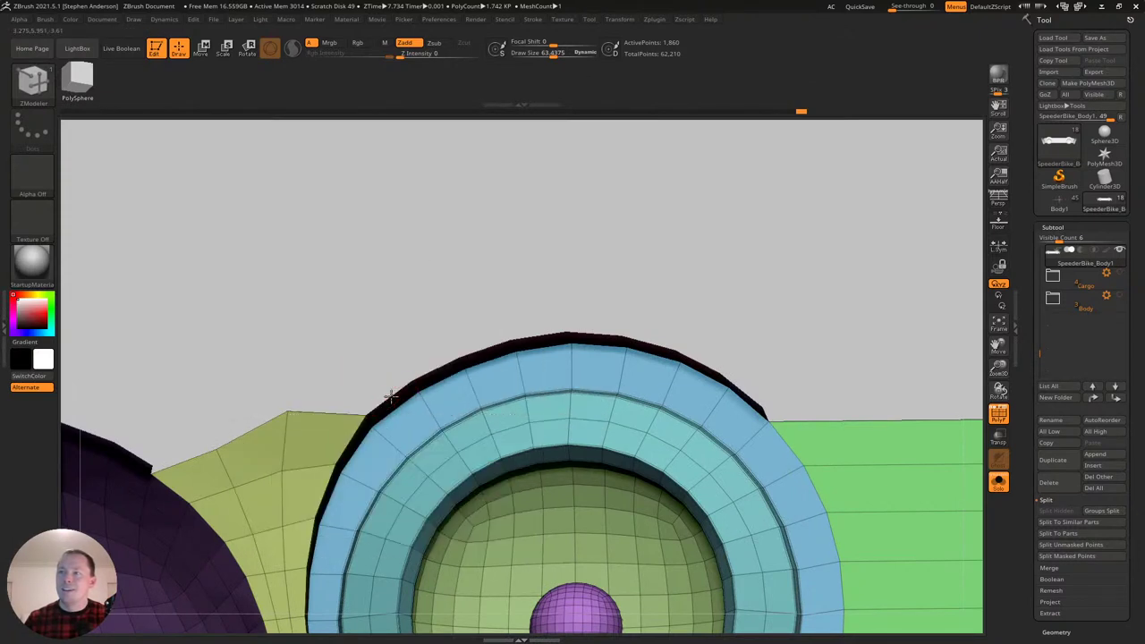
left_click_drag(389, 387, 347, 361)
left_click_drag(427, 359, 391, 320)
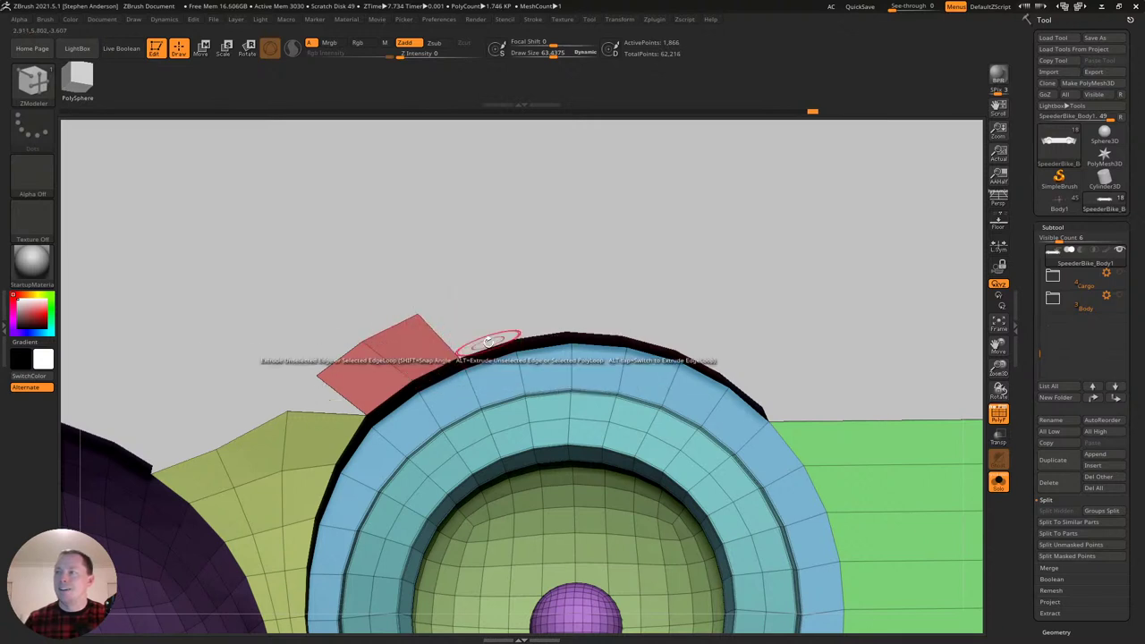
left_click_drag(489, 344, 450, 299)
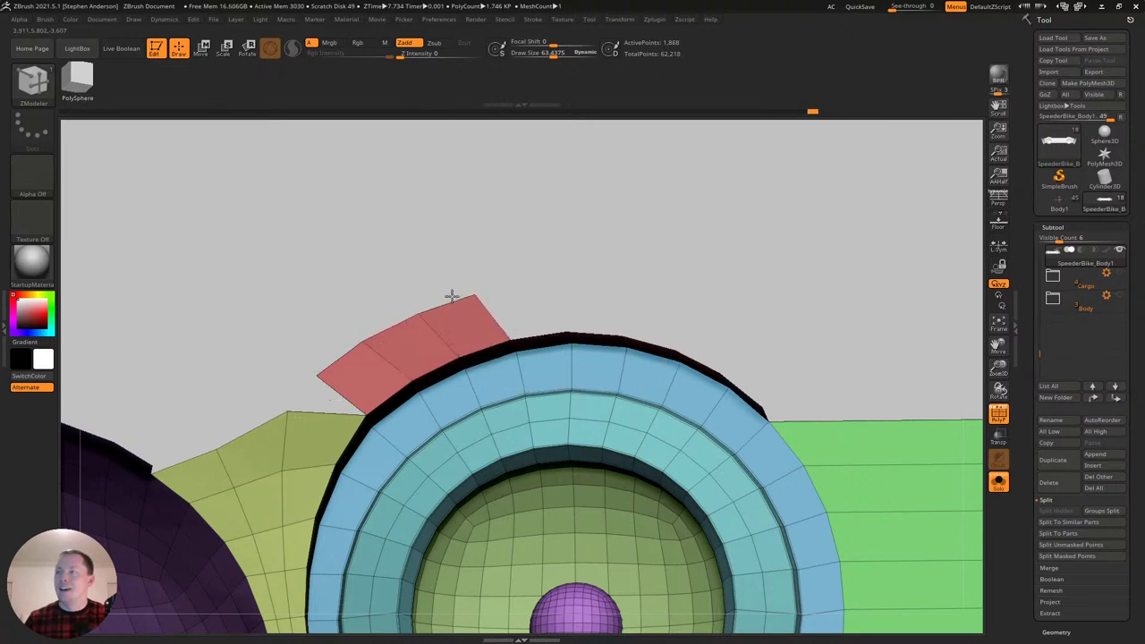
Extrude the remaining five edge segments along the wall outward, one by one, toward the green panel.
left_click_drag(545, 328, 531, 276)
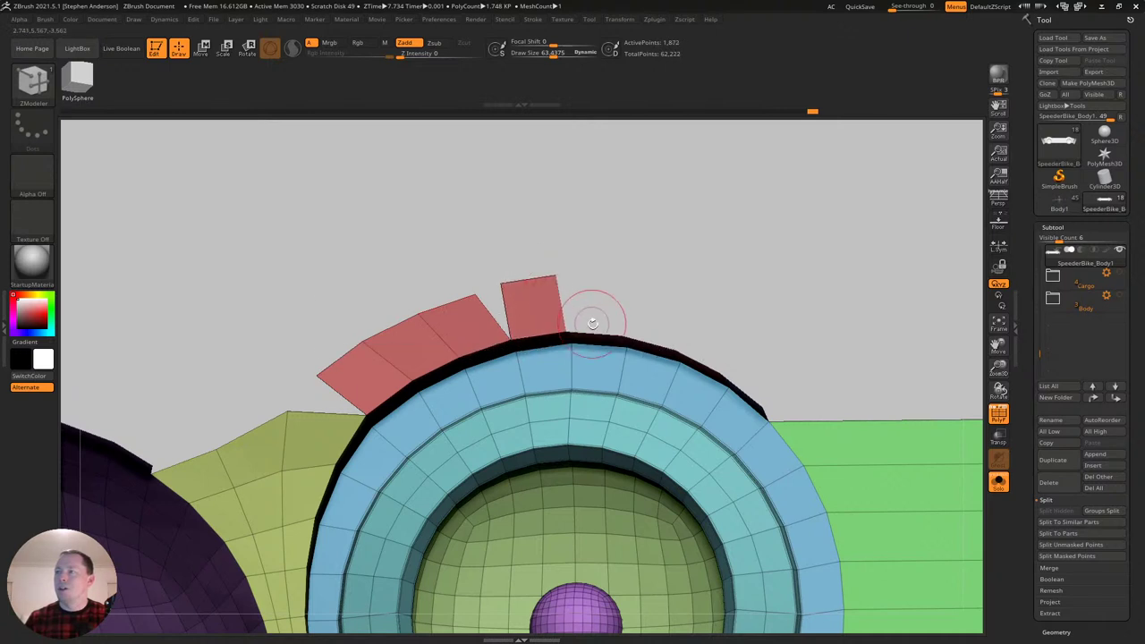
left_click_drag(598, 333, 600, 276)
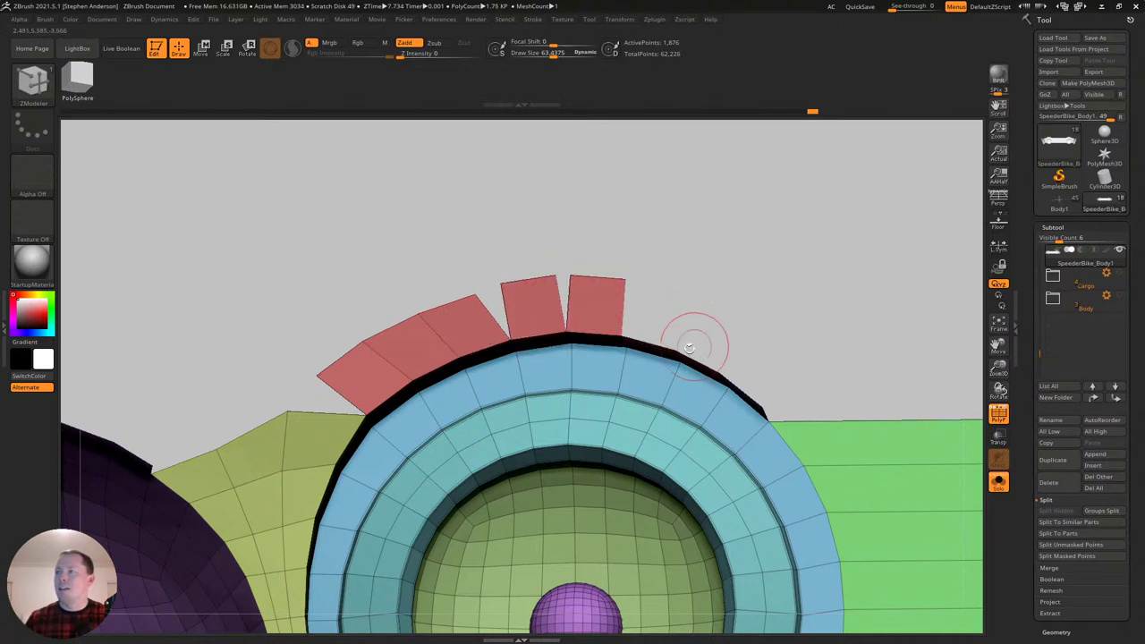
left_click_drag(655, 340, 673, 284)
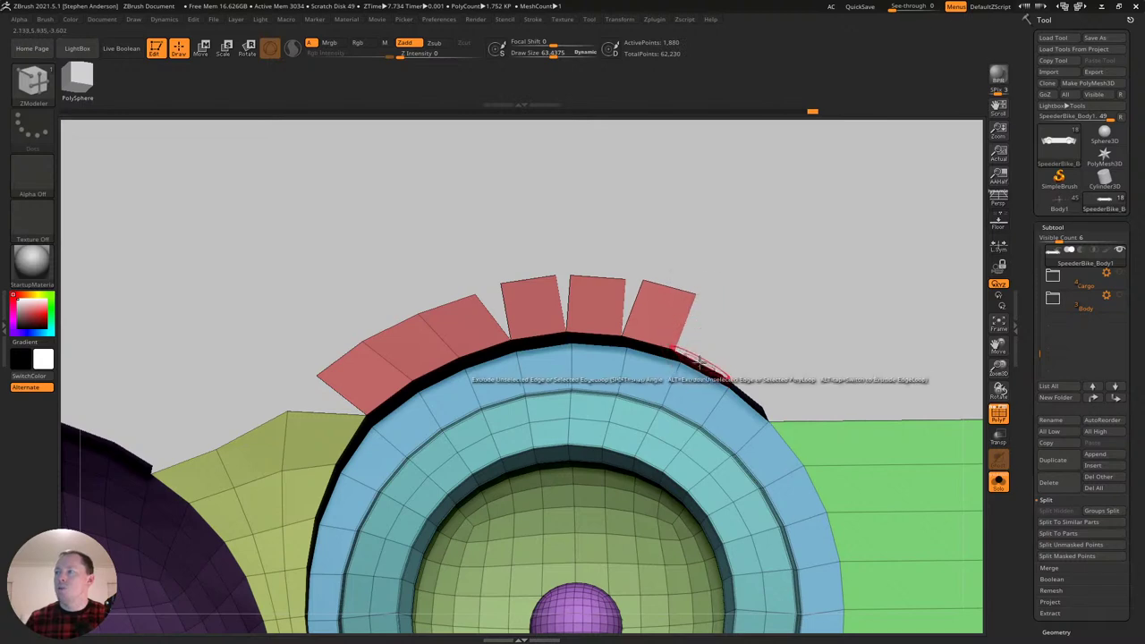
left_click_drag(701, 360, 736, 317)
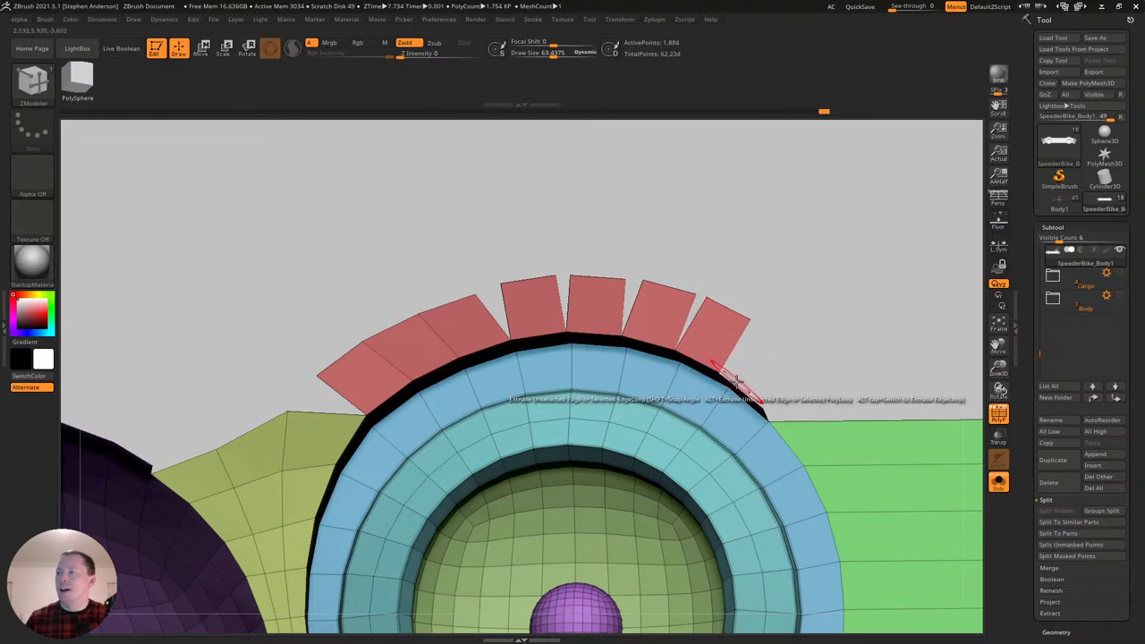
left_click_drag(735, 383, 782, 336)
Stitch the neighbouring corner points of the separate flange faces together and join the flange's end to the olive panel's corner with ZModeler.
right_click_drag(723, 350, 678, 350)
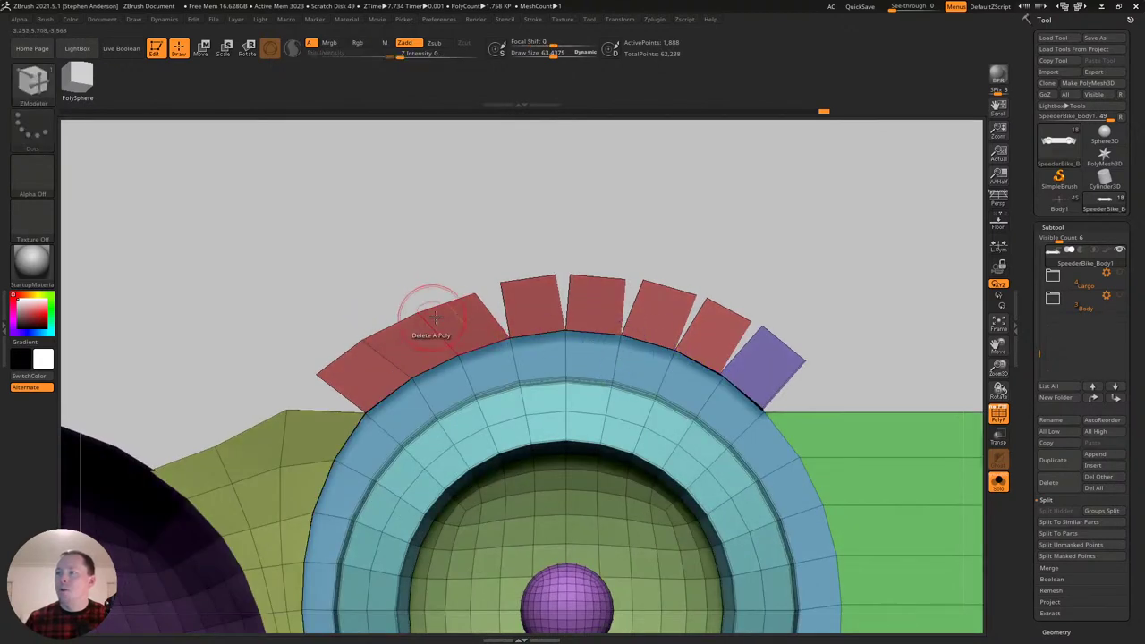
key("space")
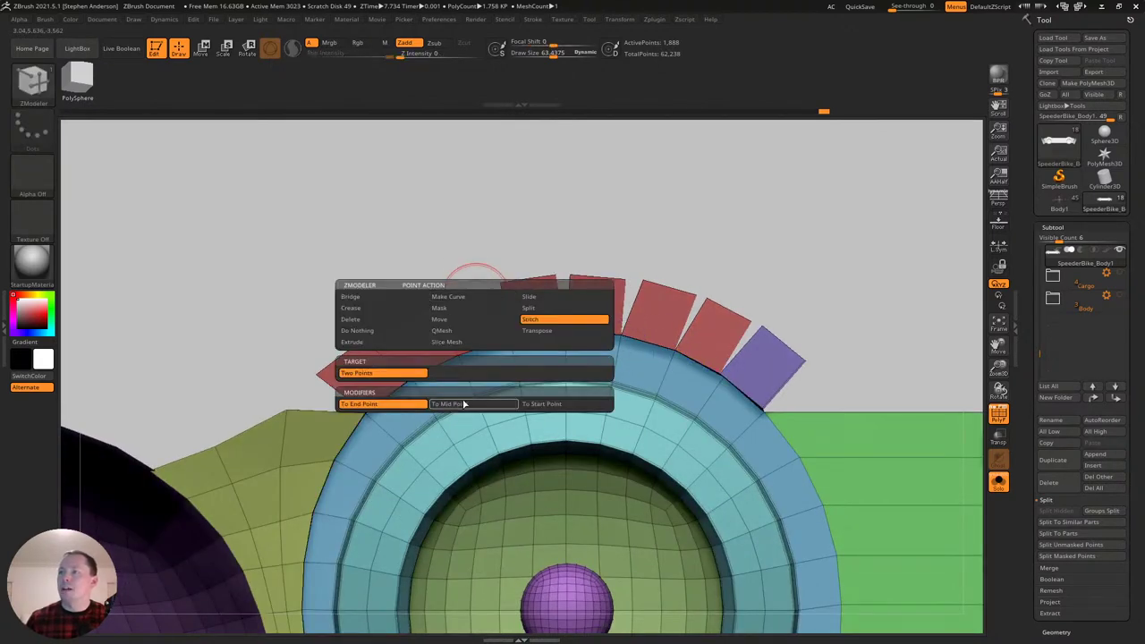
left_click(476, 293)
left_click(501, 284)
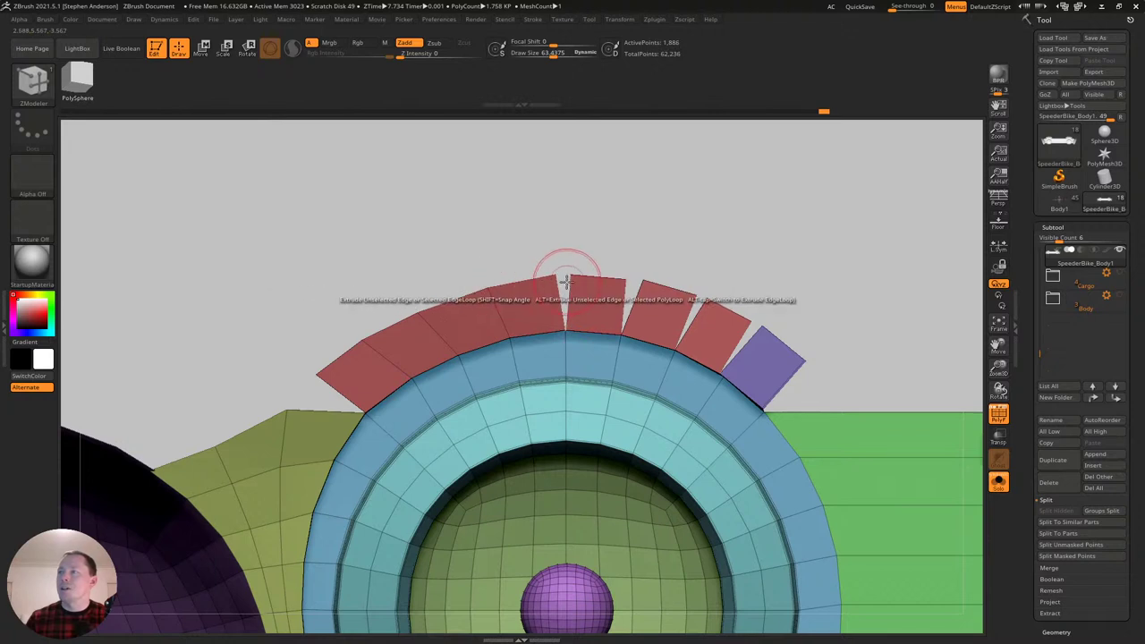
left_click(555, 277)
left_click(571, 276)
left_click(627, 280)
left_click(641, 283)
left_click(695, 295)
left_click(701, 299)
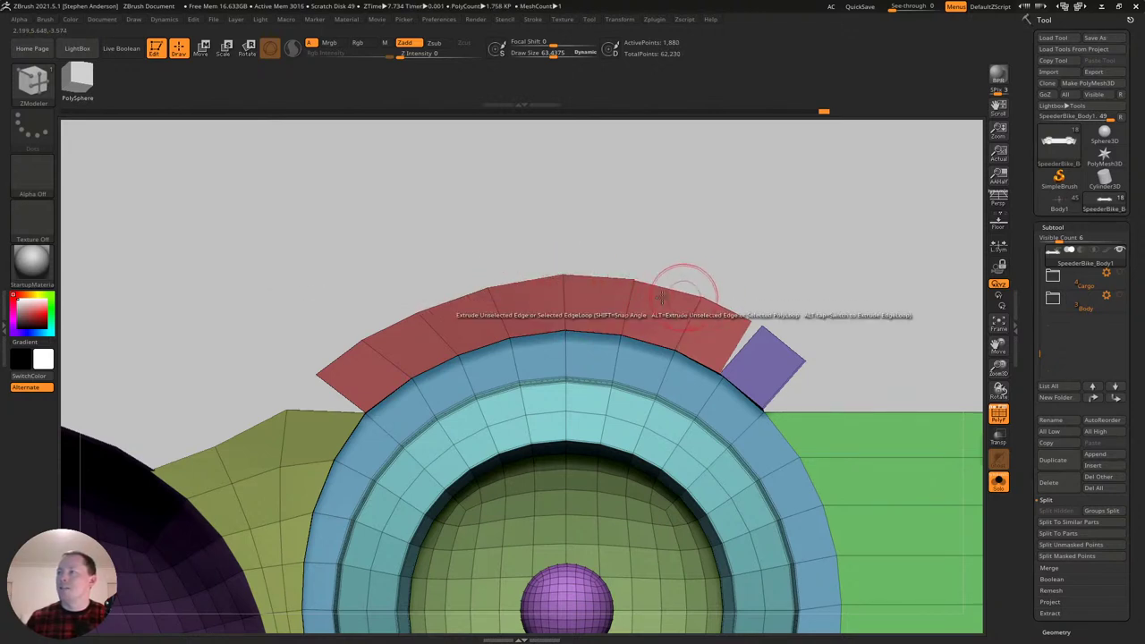
left_click(282, 410)
left_click(315, 374)
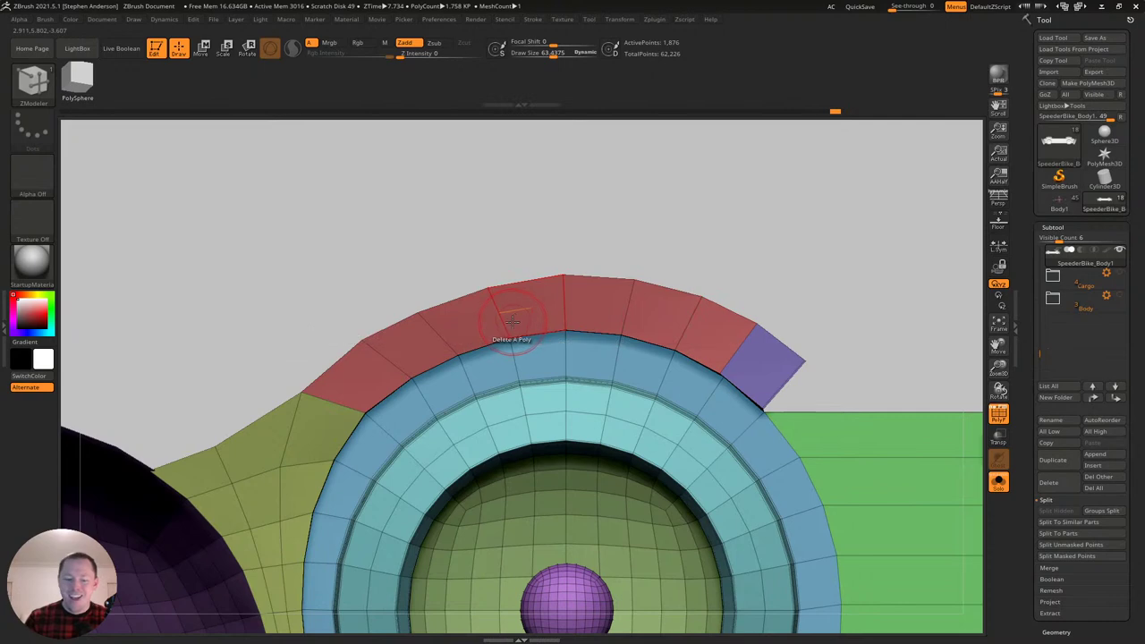
Even out the flange's outer-edge points into a smooth arc with the Move brush, raising the draw size to about 155.
key("b")
key("m")
key("v")
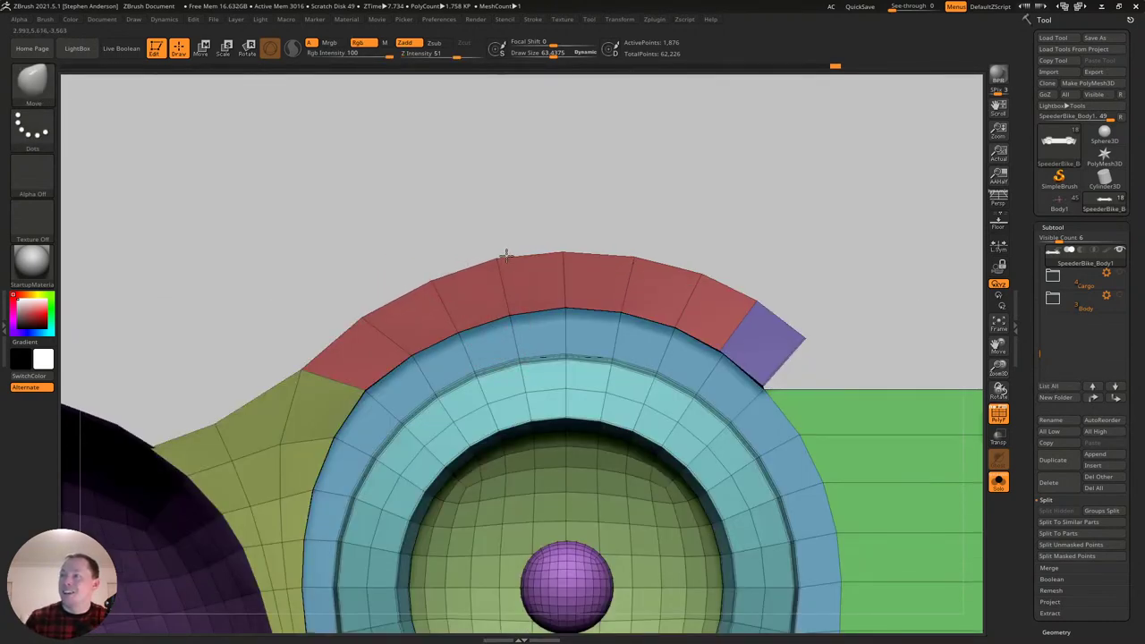
left_click_drag(563, 254, 565, 248)
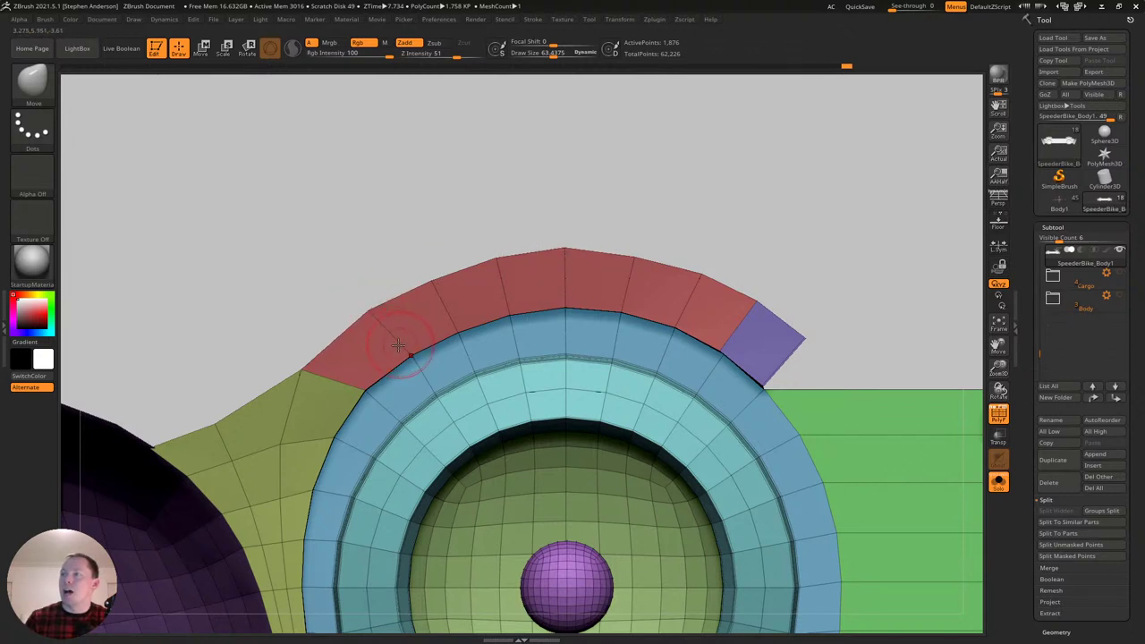
key("s")
left_click_drag(403, 352, 404, 357)
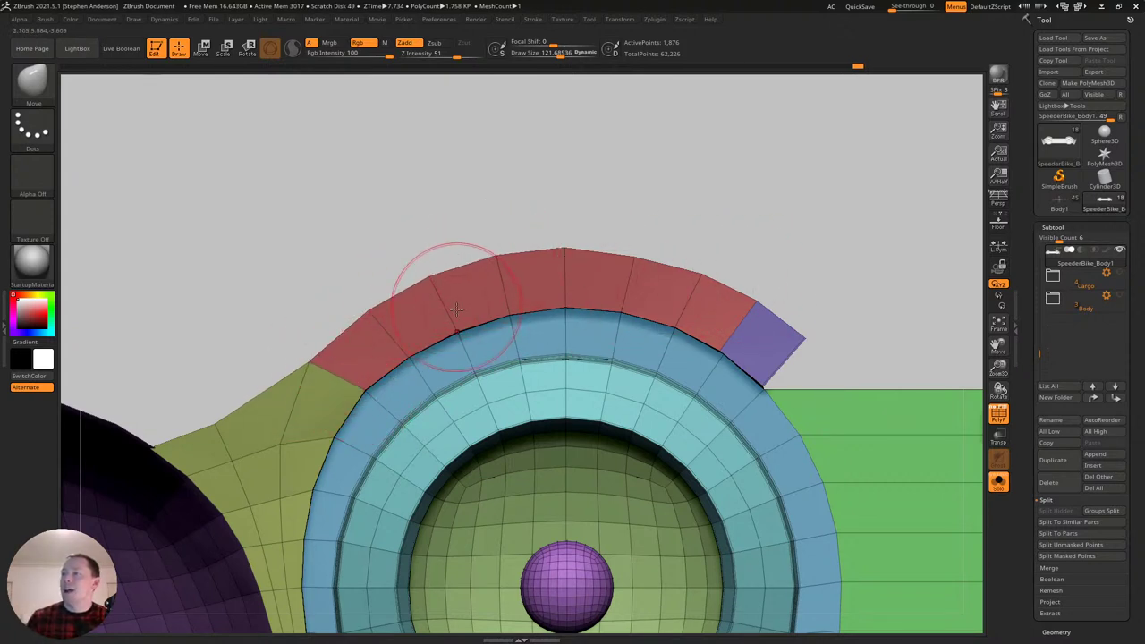
key("s")
left_click_drag(452, 338, 470, 337)
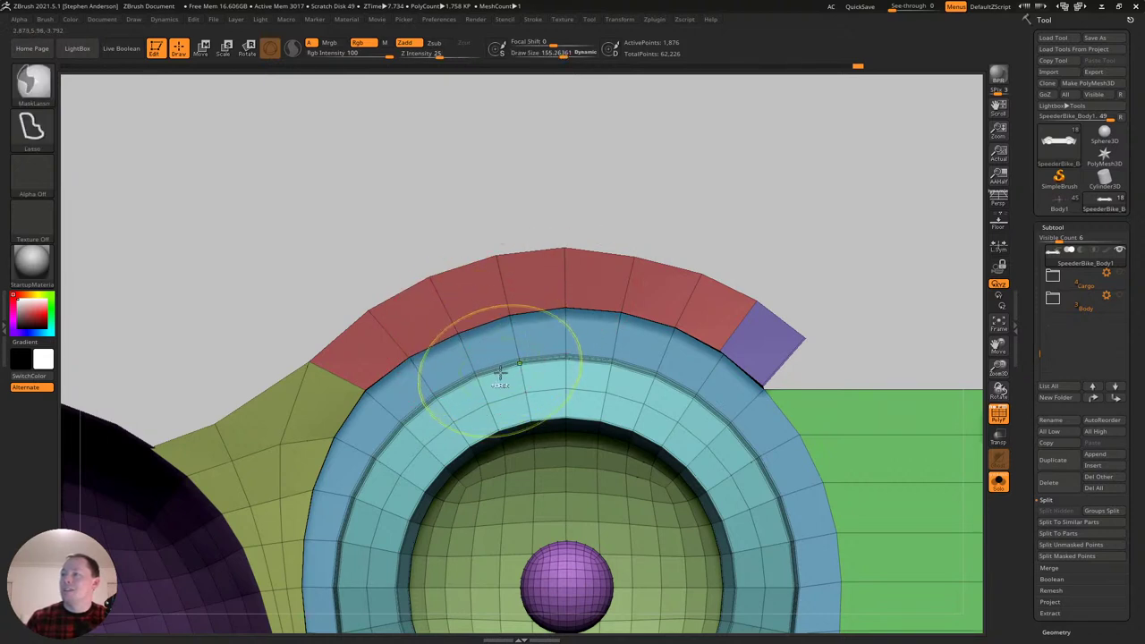
Isolate and mask the teal ring, unhide the rest, and refine the flange's curve with the Move brush at draw sizes about 213 and 56.
left_click(489, 405, "ctrl+shift")
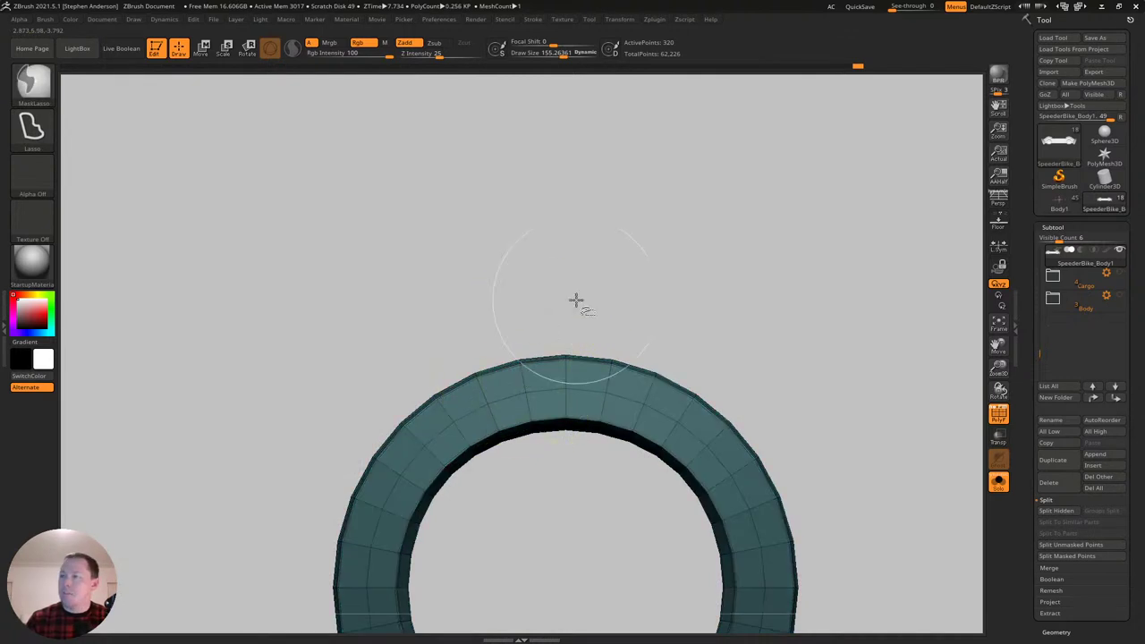
left_click(542, 327, "ctrl+shift")
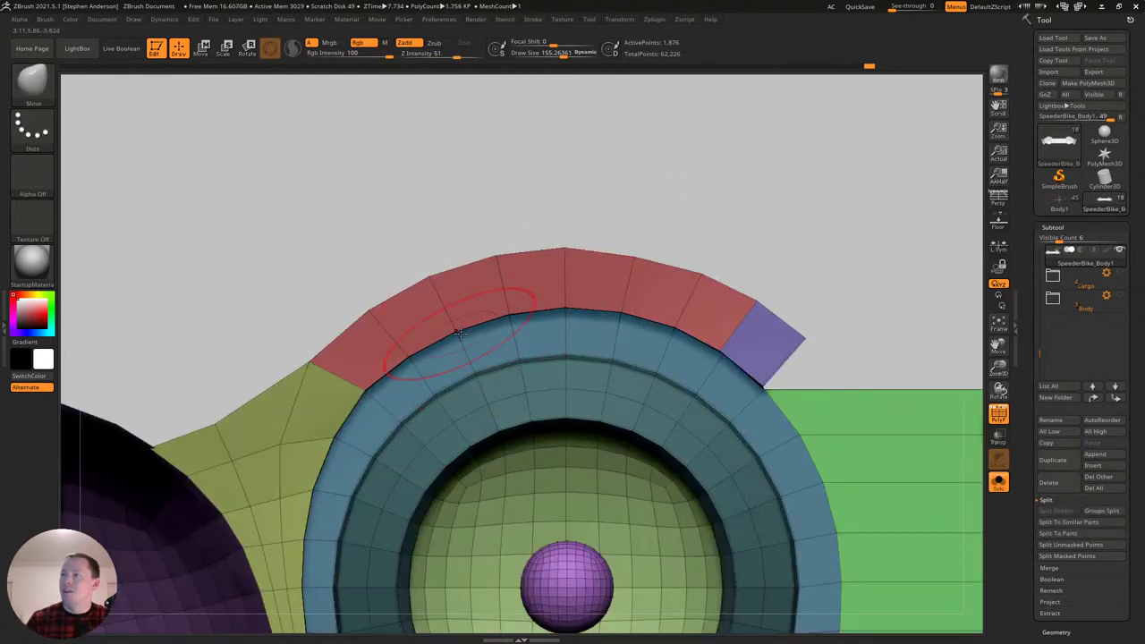
key("s")
left_click_drag(506, 323, 510, 323)
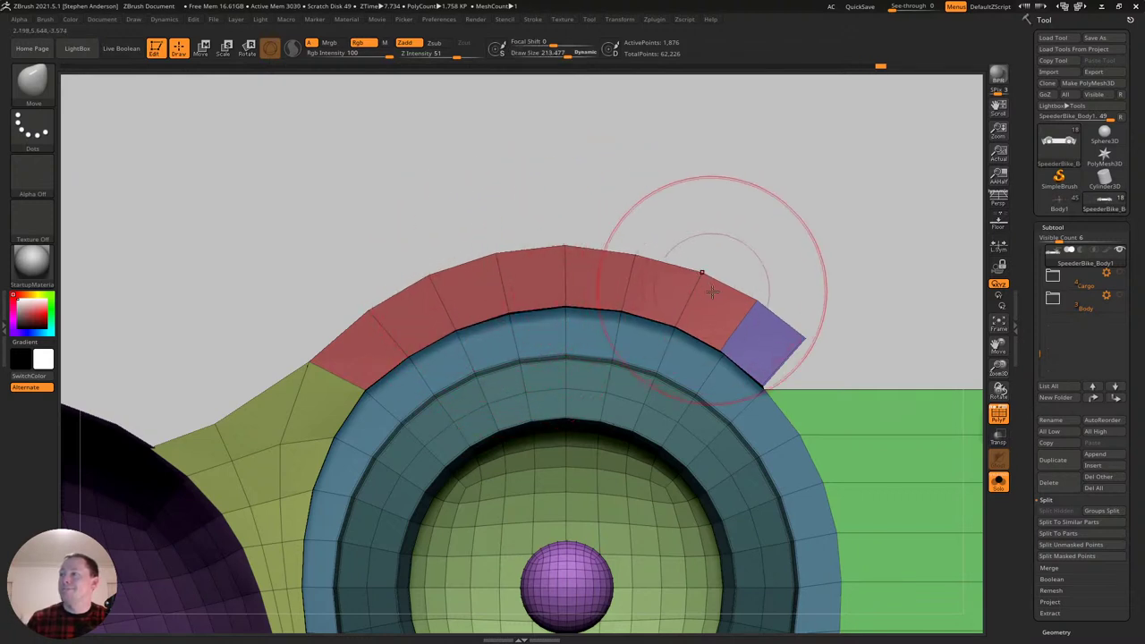
key("s")
left_click_drag(778, 359, 751, 365)
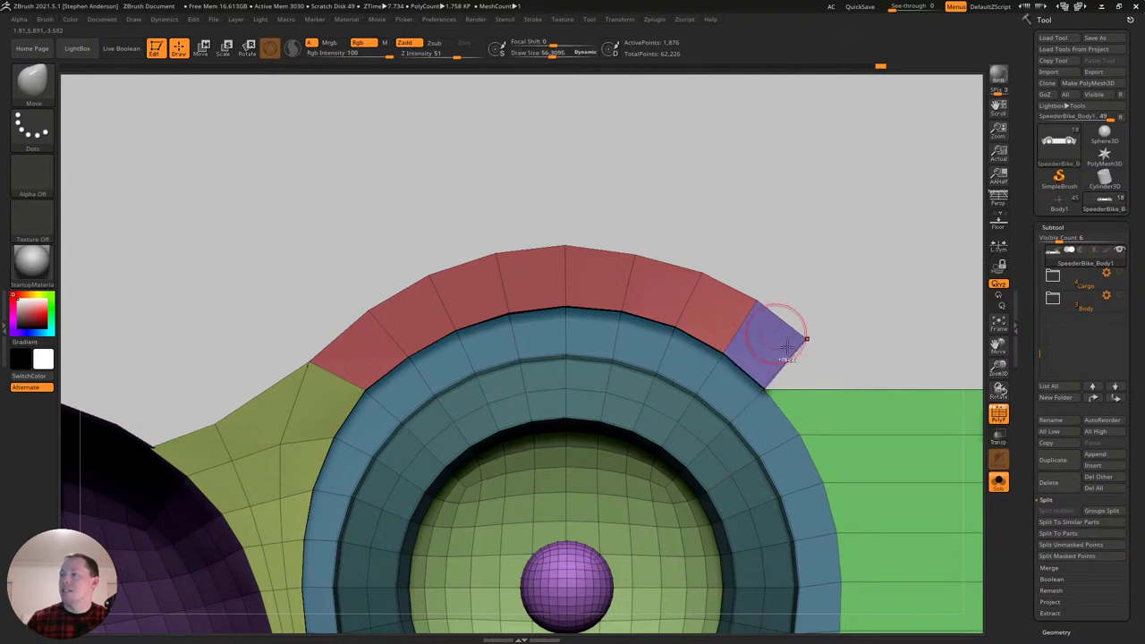
Turn off Solo and the polygroup frame, and examine the new flange against the surrounding body panels.
key("f")
key("shift+f")
mouse_move(790, 319)
left_mouse_down()
mouse_move(563, 340)
mouse_move(608, 342)
left_mouse_up()
right_click_drag(608, 342, 661, 396)
left_click(998, 482)
mouse_move(660, 396)
left_mouse_down()
mouse_move(676, 383)
mouse_move(669, 370)
left_mouse_up()
mouse_move(669, 369)
right_mouse_down("ctrl")
mouse_move(622, 254)
mouse_move(546, 286)
mouse_move(609, 384)
mouse_move(586, 296)
right_mouse_up("ctrl")
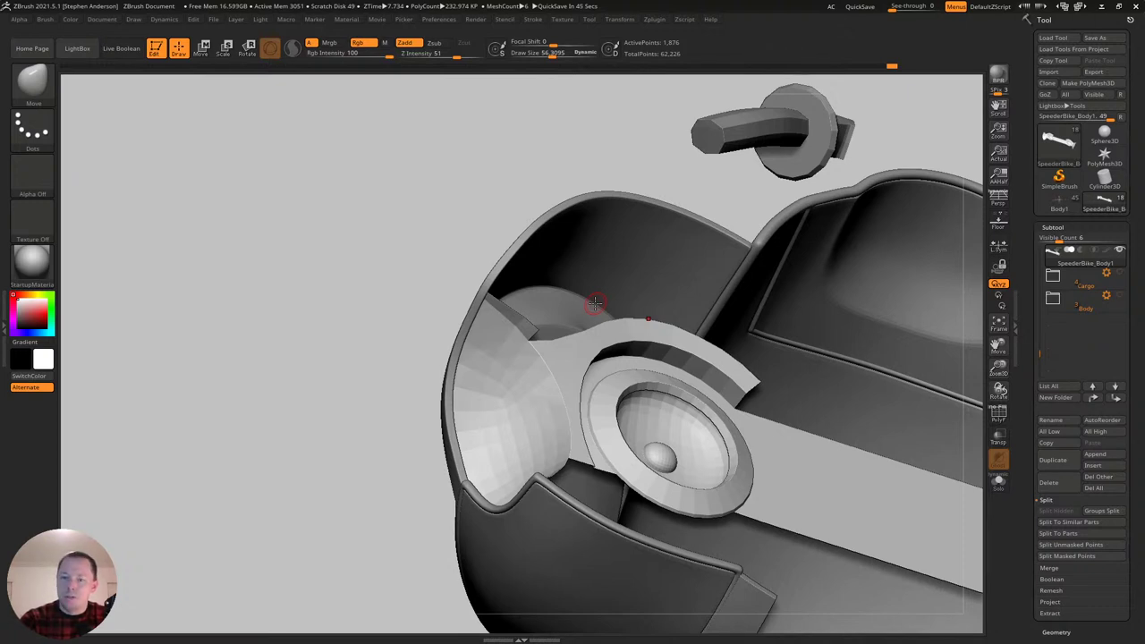
mouse_move(614, 319)
right_mouse_down()
mouse_move(604, 327)
mouse_move(590, 283)
mouse_move(601, 319)
mouse_move(538, 396)
mouse_move(586, 373)
mouse_move(524, 366)
mouse_move(544, 357)
right_mouse_up()
Show the polygroup frame and assign the flange and adjoining flat panel to one polygroup with ZModeler's PolyGroup action targeting Flat Island.
key("shift+f")
key("b")
key("z")
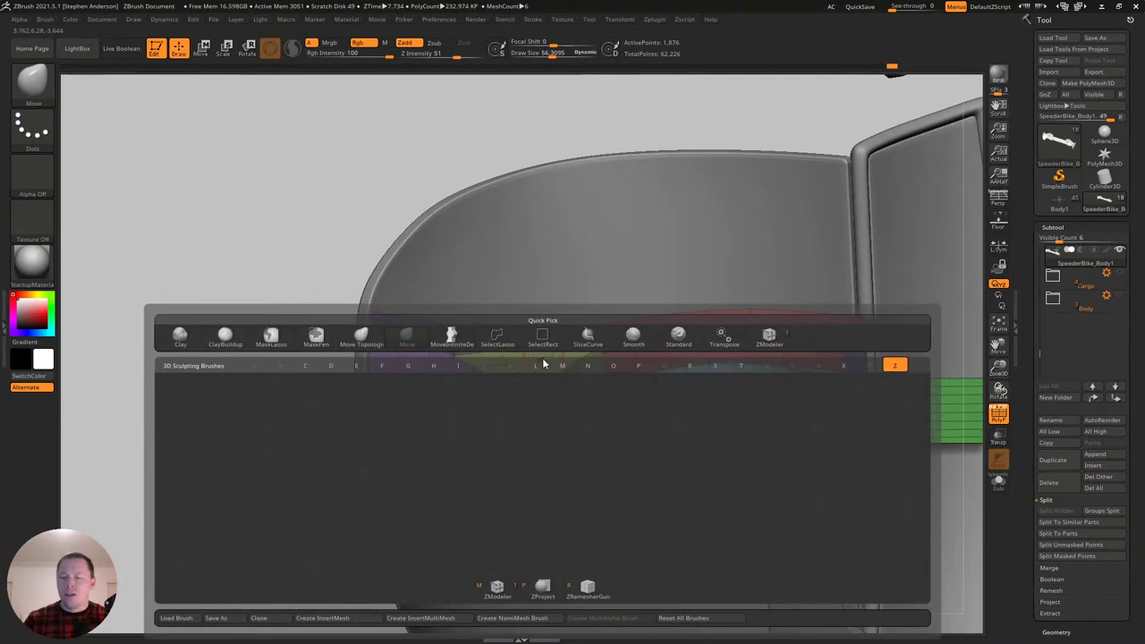
key("m")
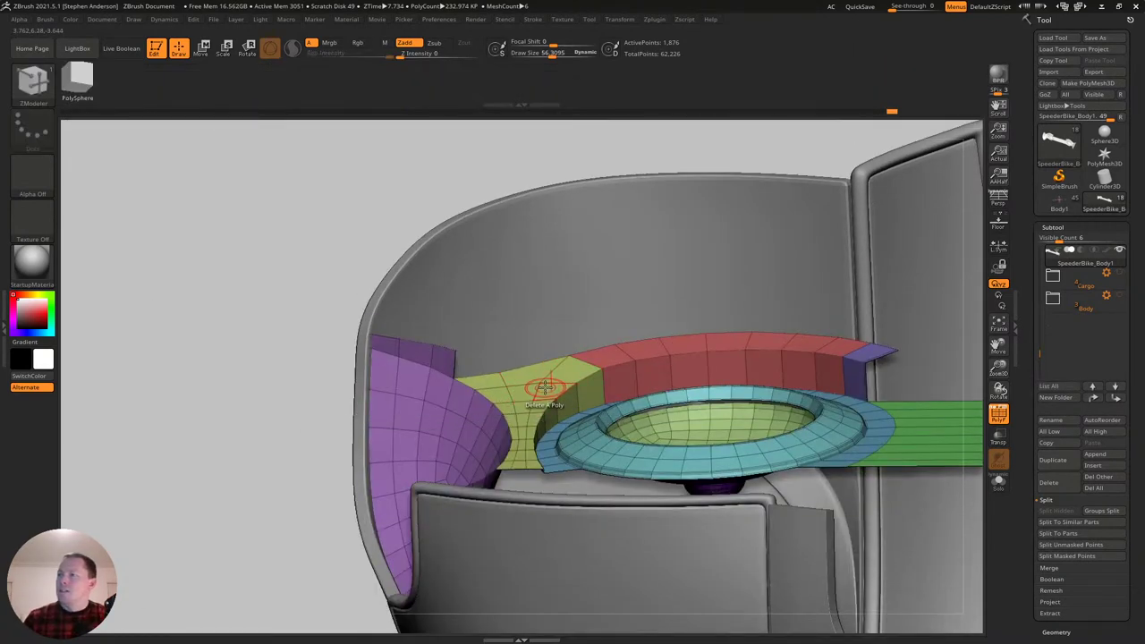
key("space")
left_click(503, 304)
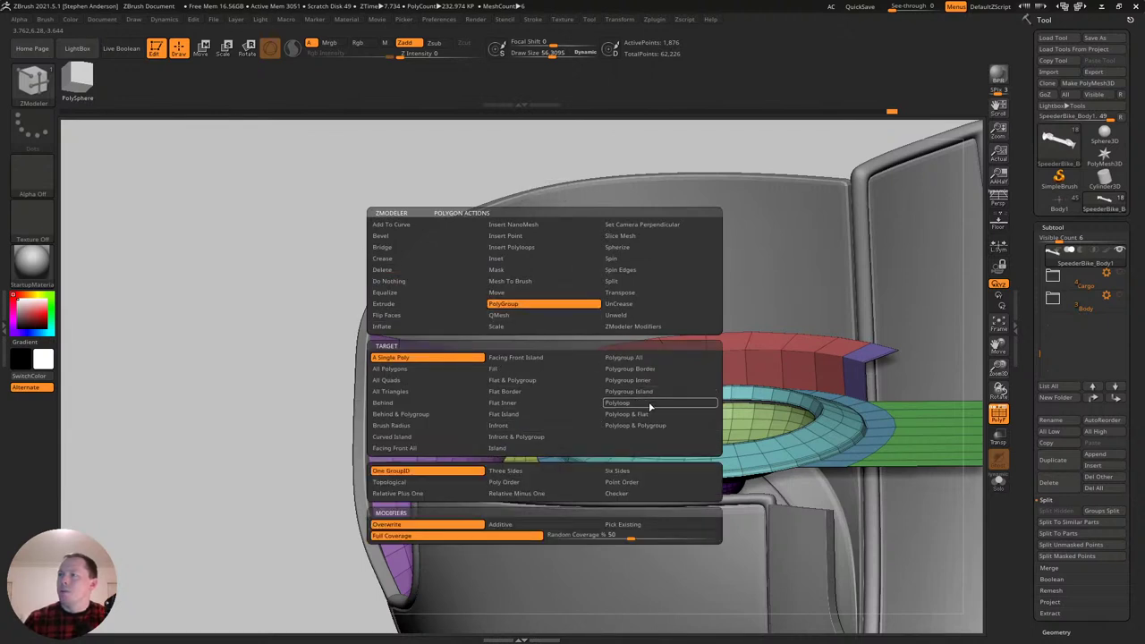
left_click(548, 415)
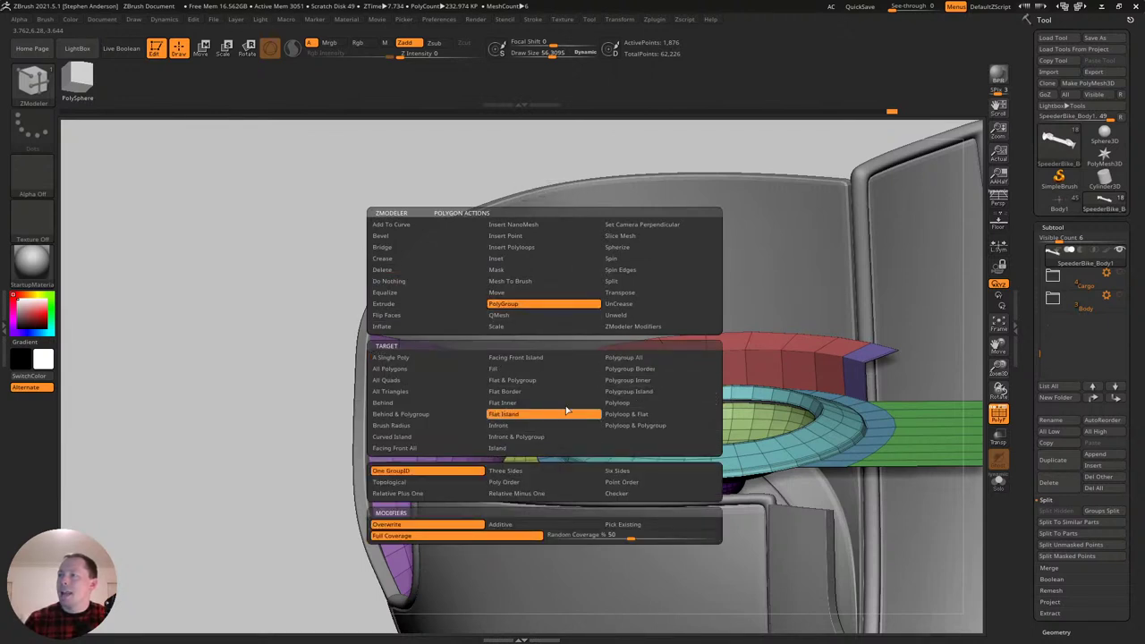
left_click(555, 385)
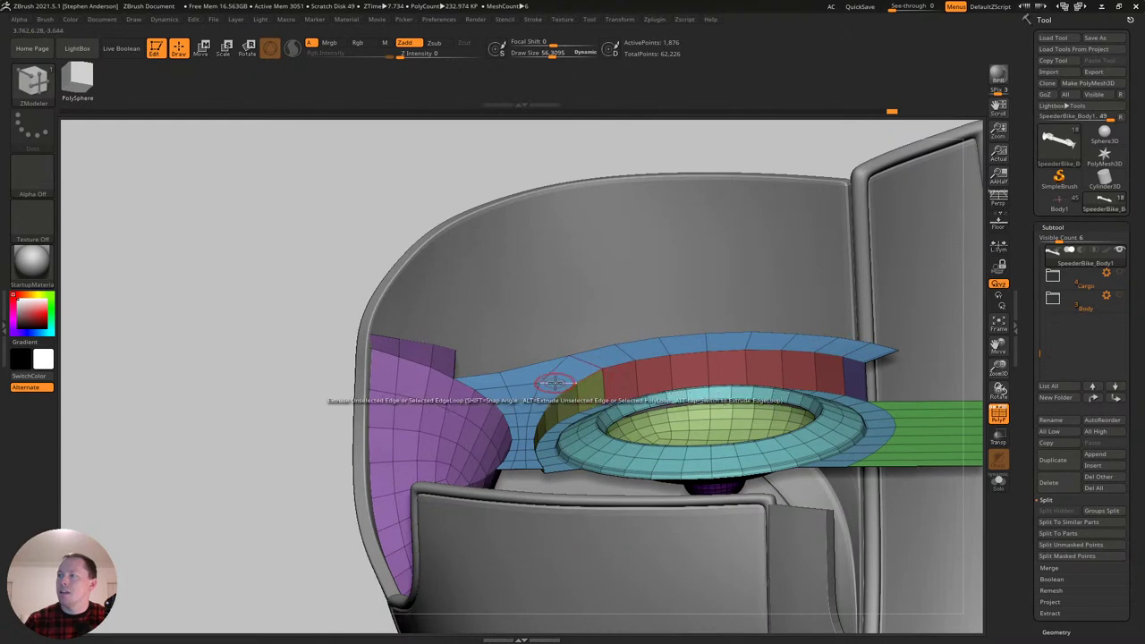
left_click(570, 370)
left_click(570, 371)
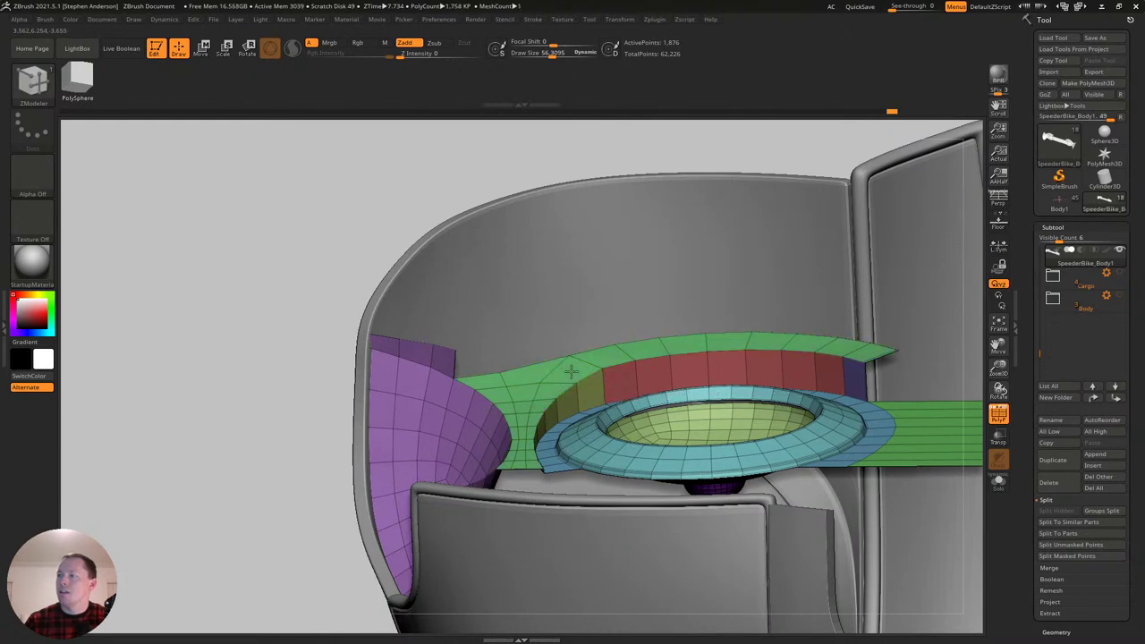
Mask everything except the green flange polygroup, reset the gizmo's orientation, and extrude the group upward by about 0.16.
key("w")
left_click(542, 383, "ctrl")
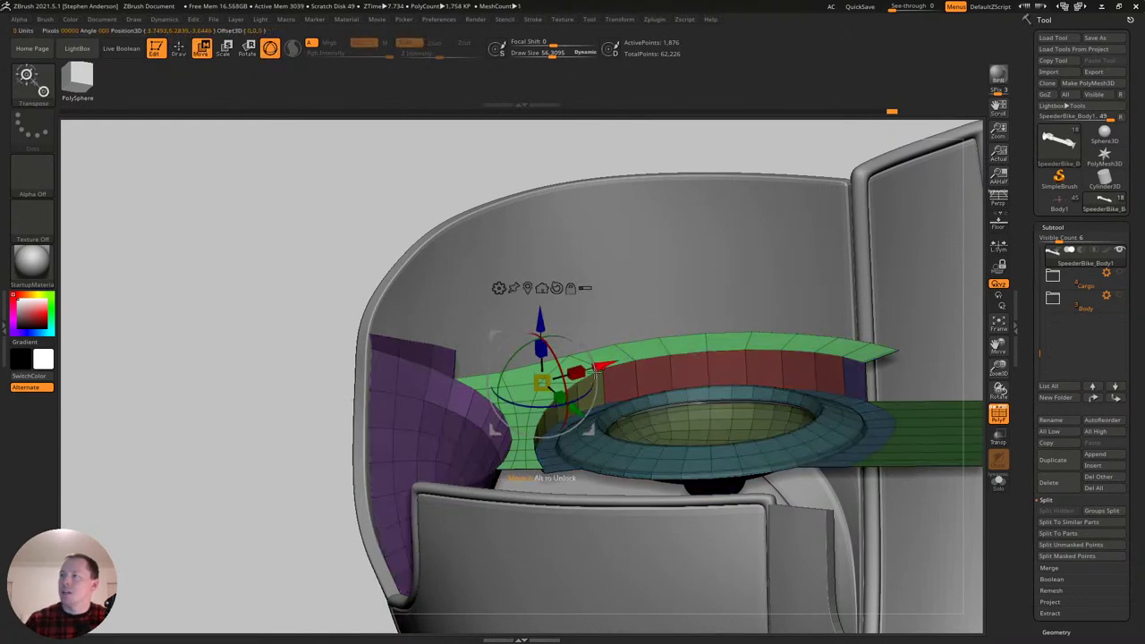
left_click(558, 284, "alt")
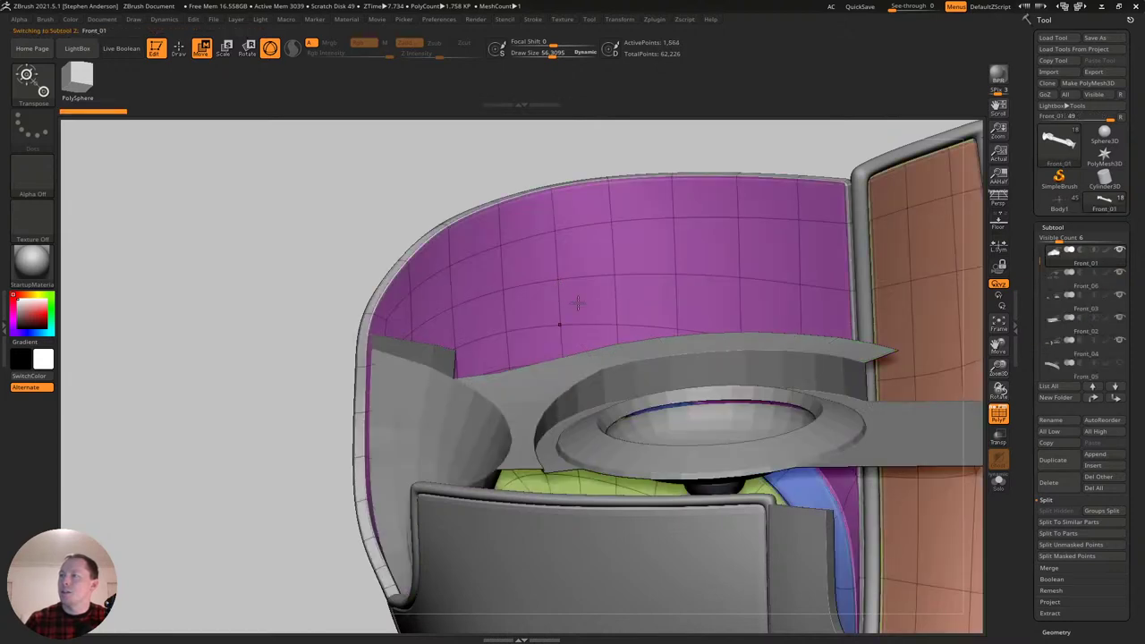
left_click(534, 386, "alt")
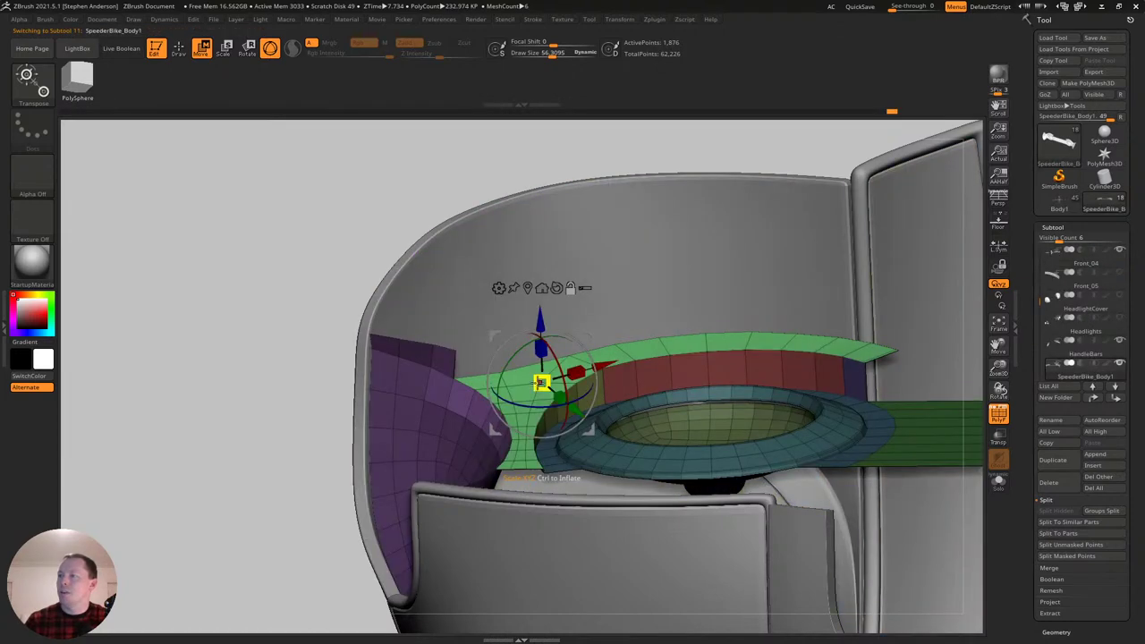
left_click(557, 289, "alt")
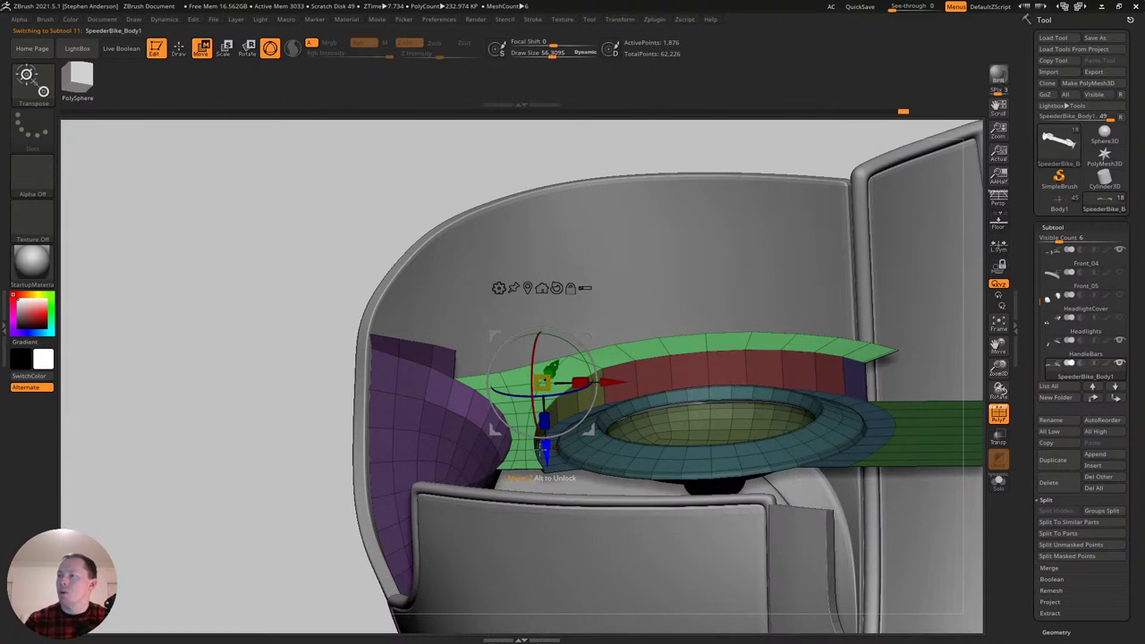
left_click_drag(546, 447, 534, 424)
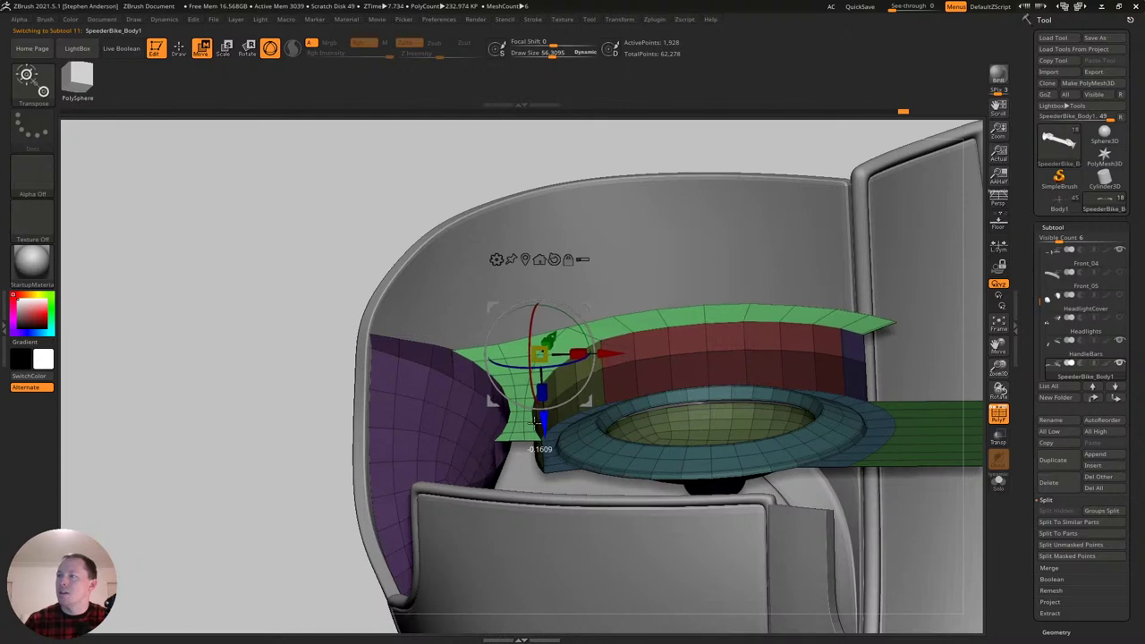
Lower the raised panel's top edge toward the teal ring with the infinite-depth Move brush at draw size about 287.
mouse_move(494, 443)
right_mouse_down()
mouse_move(559, 483)
mouse_move(611, 419)
mouse_move(569, 479)
mouse_move(631, 435)
mouse_move(560, 408)
right_mouse_up()
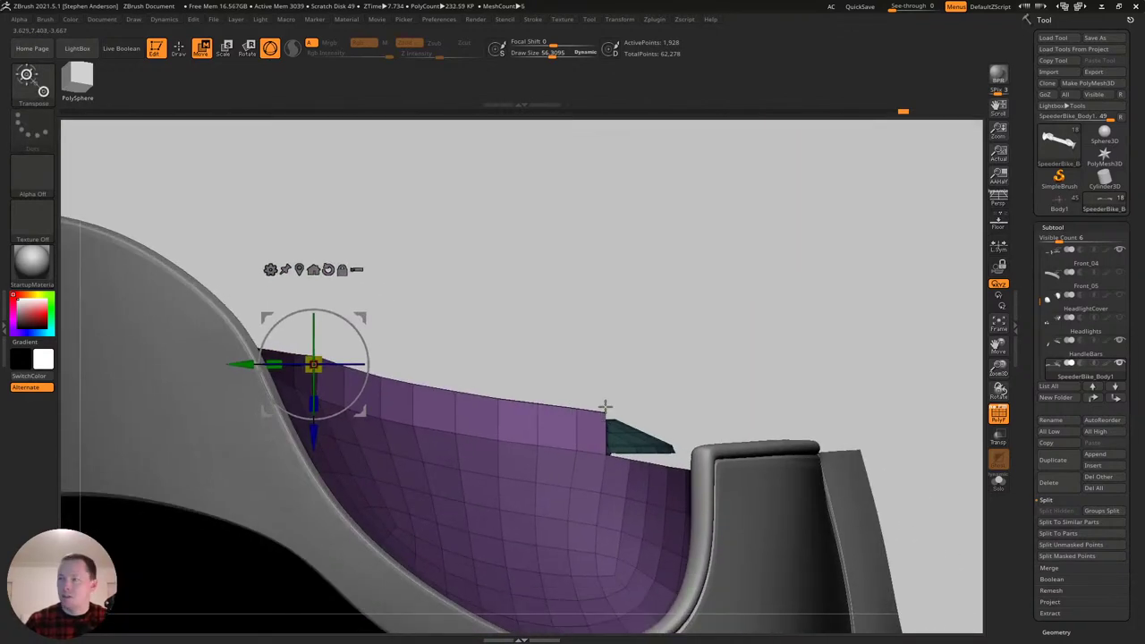
key("b")
key("m")
key("v")
mouse_move(603, 414)
right_mouse_down()
mouse_move(550, 443)
mouse_move(572, 461)
mouse_move(569, 439)
mouse_move(605, 421)
mouse_move(580, 447)
mouse_move(543, 410)
right_mouse_up()
key("b")
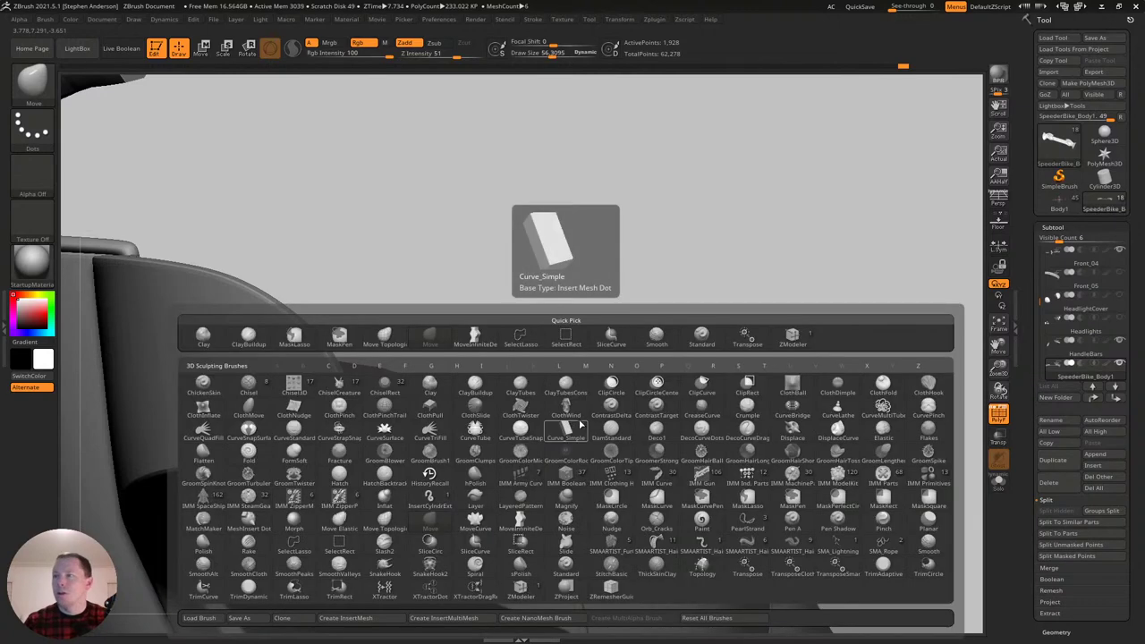
key("m")
key("i")
key("s")
left_click_drag(584, 409, 612, 413)
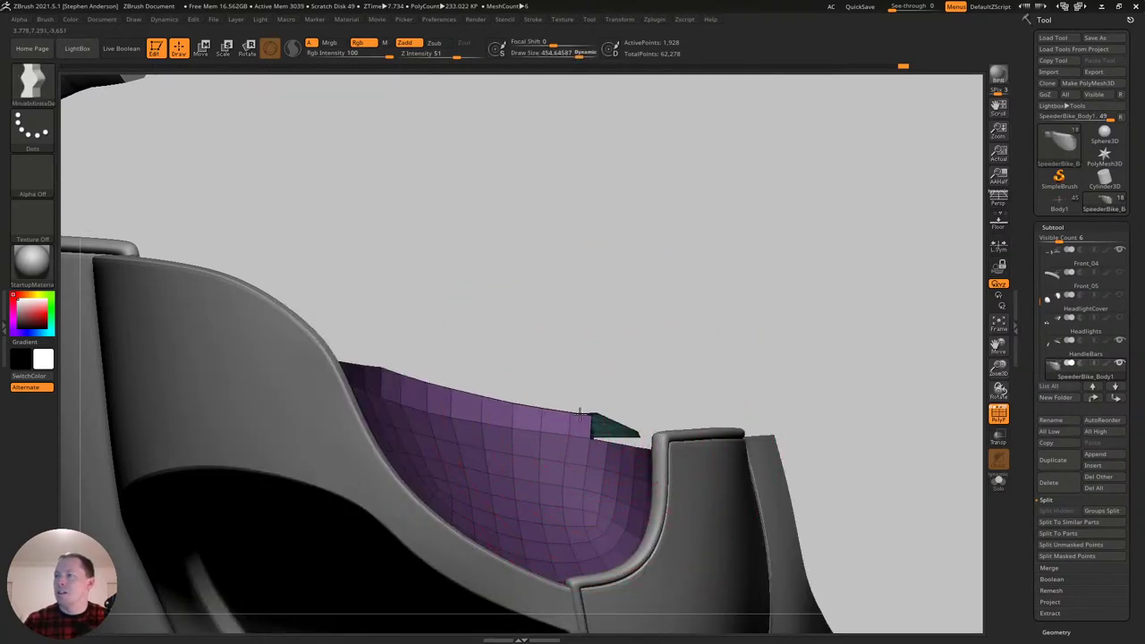
key("bracketleft")
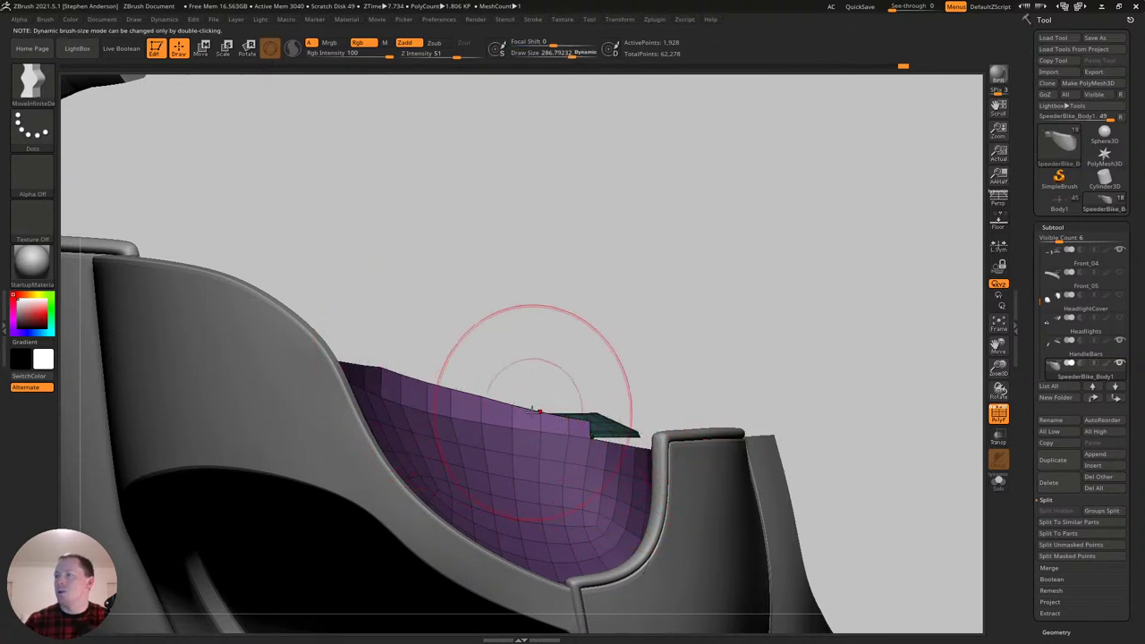
right_click_drag(540, 413, 541, 438, "ctrl")
Straighten the raised wall's top edge along the purple bowl with the infinite-depth Move brush at draw sizes about 163 and 89, and clear the mask.
key("s")
left_click_drag(330, 361, 321, 361)
mouse_move(321, 361)
right_mouse_down()
mouse_move(407, 389)
mouse_move(349, 354)
mouse_move(333, 350)
mouse_move(448, 388)
right_mouse_up()
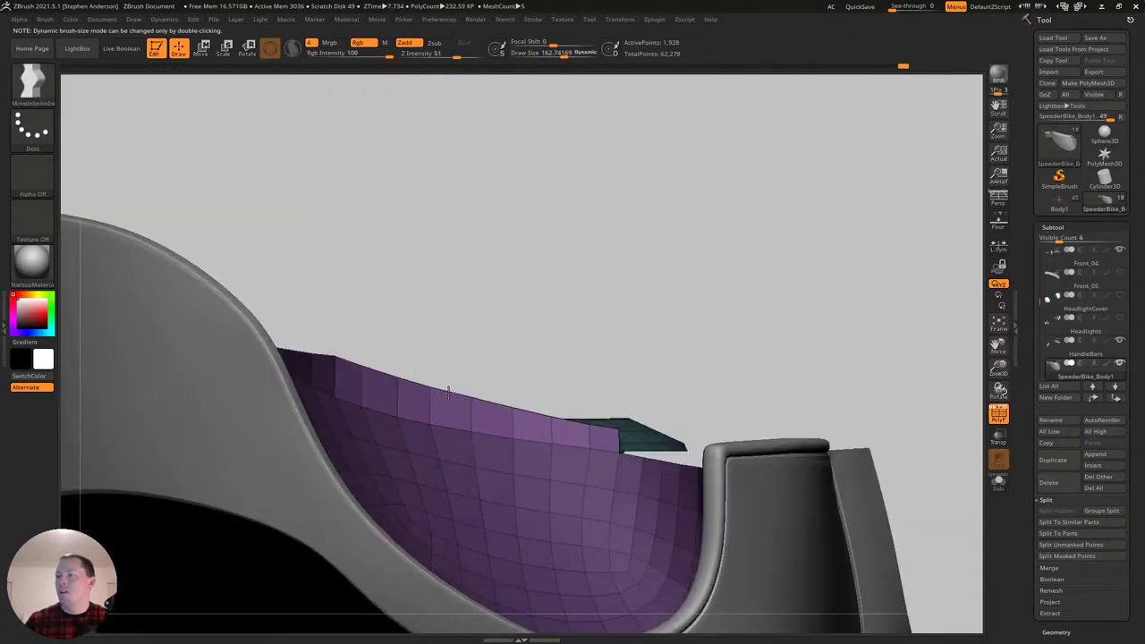
key("s")
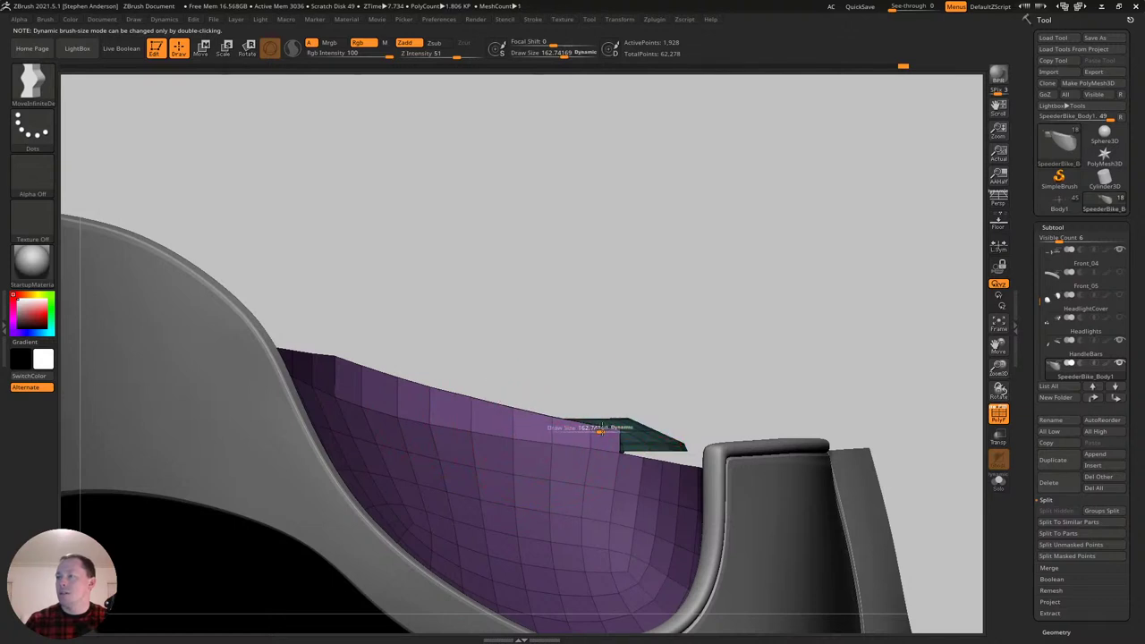
left_click(602, 428)
key("s")
left_click_drag(545, 415, 562, 415)
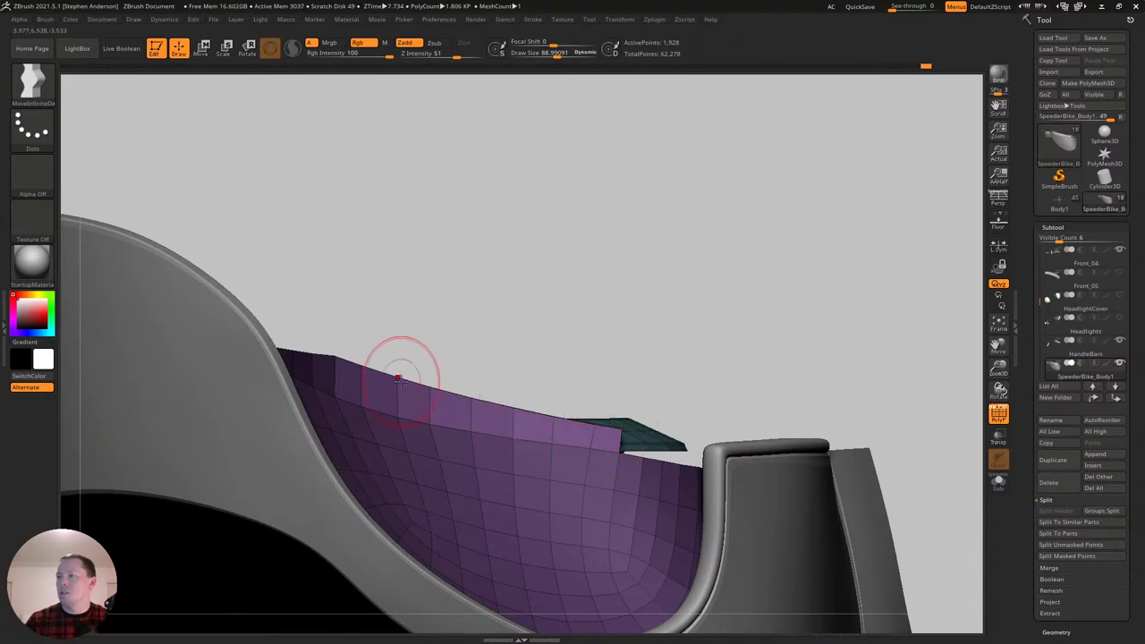
right_click_drag(524, 406, 496, 329, "ctrl")
left_click_drag(504, 296, 492, 324, "ctrl")
Switch to the regular Move brush at draw size about 31 and turn on transparency for checking the purple bowl's rim.
mouse_move(442, 385)
right_mouse_down()
mouse_move(385, 378)
mouse_move(413, 393)
mouse_move(403, 376)
mouse_move(418, 400)
mouse_move(384, 421)
mouse_move(329, 387)
mouse_move(536, 411)
right_mouse_up()
key("b")
key("m")
key("v")
key("s")
left_click_drag(341, 430, 330, 430)
mouse_move(336, 437)
right_mouse_down()
mouse_move(342, 459)
mouse_move(340, 445)
mouse_move(362, 449)
mouse_move(312, 455)
mouse_move(376, 440)
right_mouse_up()
left_click(999, 445)
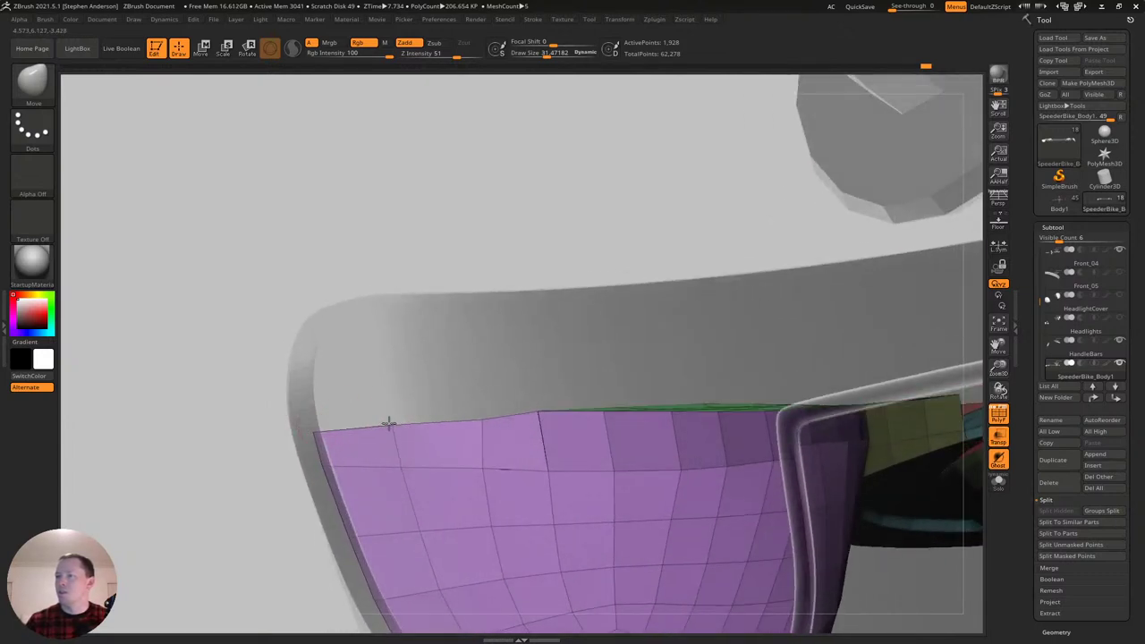
Stitch the green flange's corner point to the purple bowl's rim with ZModeler, and switch back to the Move brush.
mouse_move(484, 415)
right_mouse_down()
mouse_move(571, 441)
mouse_move(564, 516)
right_mouse_up()
right_click_drag(558, 405, 545, 417)
key("b")
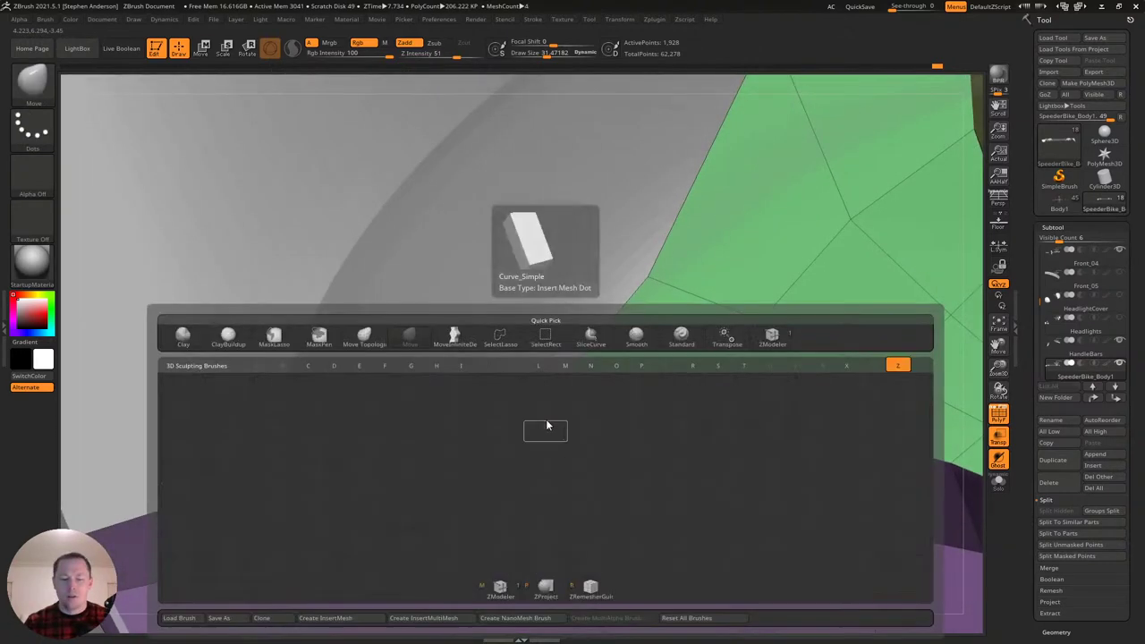
key("z")
key("m")
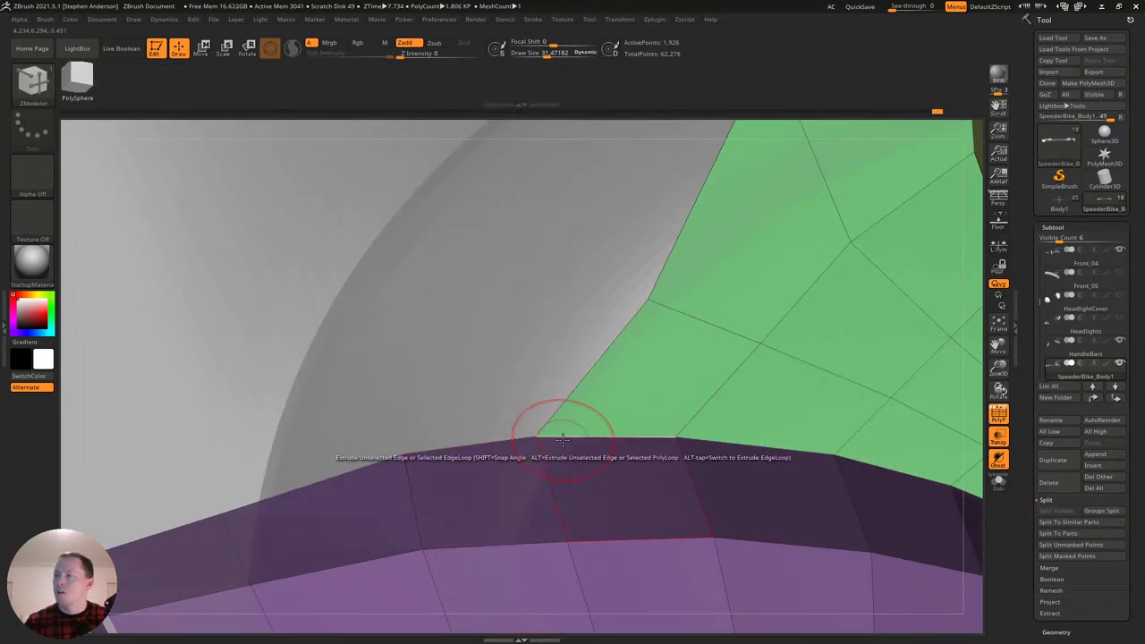
key("b")
key("m")
key("v")
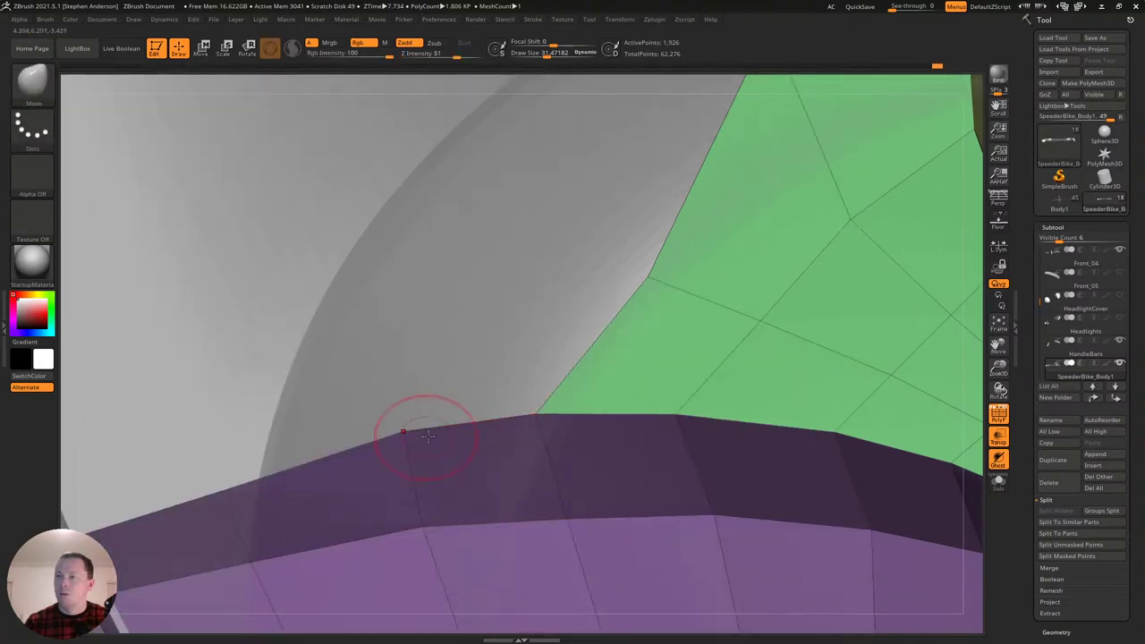
mouse_move(467, 487)
right_mouse_down("ctrl")
mouse_move(418, 387)
mouse_move(355, 369)
mouse_move(335, 347)
mouse_move(401, 403)
mouse_move(409, 383)
mouse_move(401, 376)
mouse_move(377, 410)
mouse_move(366, 383)
right_mouse_up("ctrl")
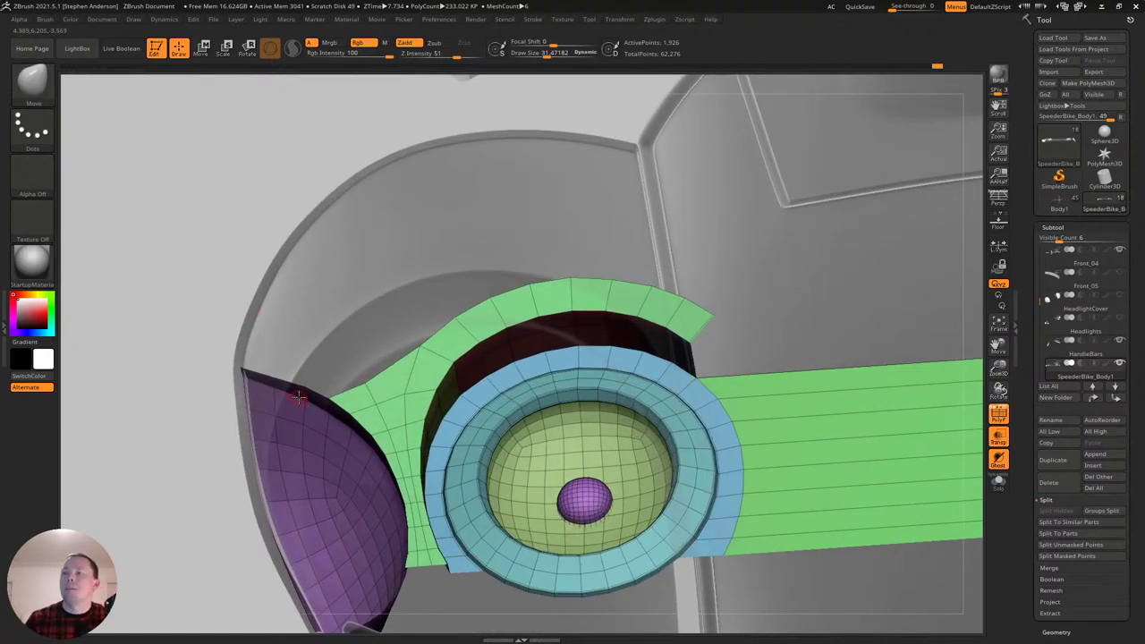
Isolate the green flange and the wall groups beneath it by hiding the rest of the body.
right_click_drag(716, 266, 482, 319, "ctrl")
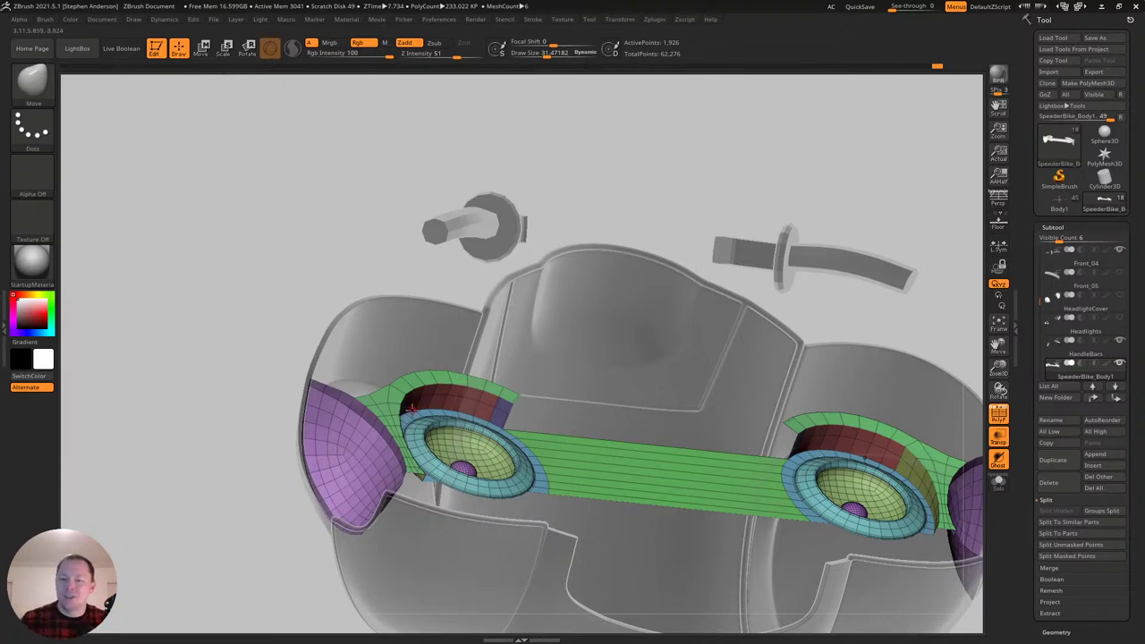
mouse_move(516, 401)
right_mouse_down()
mouse_move(488, 400)
mouse_move(452, 425)
mouse_move(508, 436)
mouse_move(511, 325)
mouse_move(512, 393)
mouse_move(480, 386)
right_mouse_up()
left_click(493, 368, "ctrl+shift")
left_click_drag(480, 385, 486, 405)
left_click_drag(381, 182, 273, 345, "ctrl+shift")
left_click(246, 395, "ctrl+shift")
right_click_drag(266, 399, 373, 302, "ctrl")
mouse_move(529, 155)
left_mouse_down("ctrl+shift")
mouse_move(559, 210)
mouse_move(289, 325)
mouse_move(294, 338)
left_mouse_up("ctrl+shift")
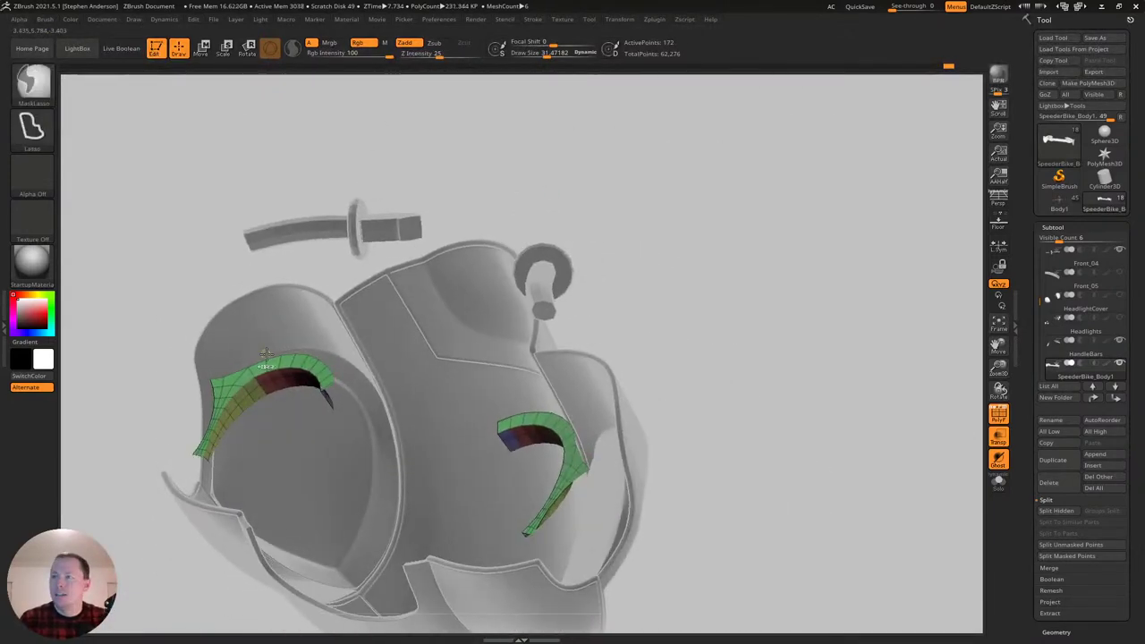
Hide the flange, combine the remaining wall faces into one polygroup, and show the flange together with the wall again.
right_click_drag(262, 355, 268, 370, "ctrl")
left_click(239, 375, "ctrl+shift")
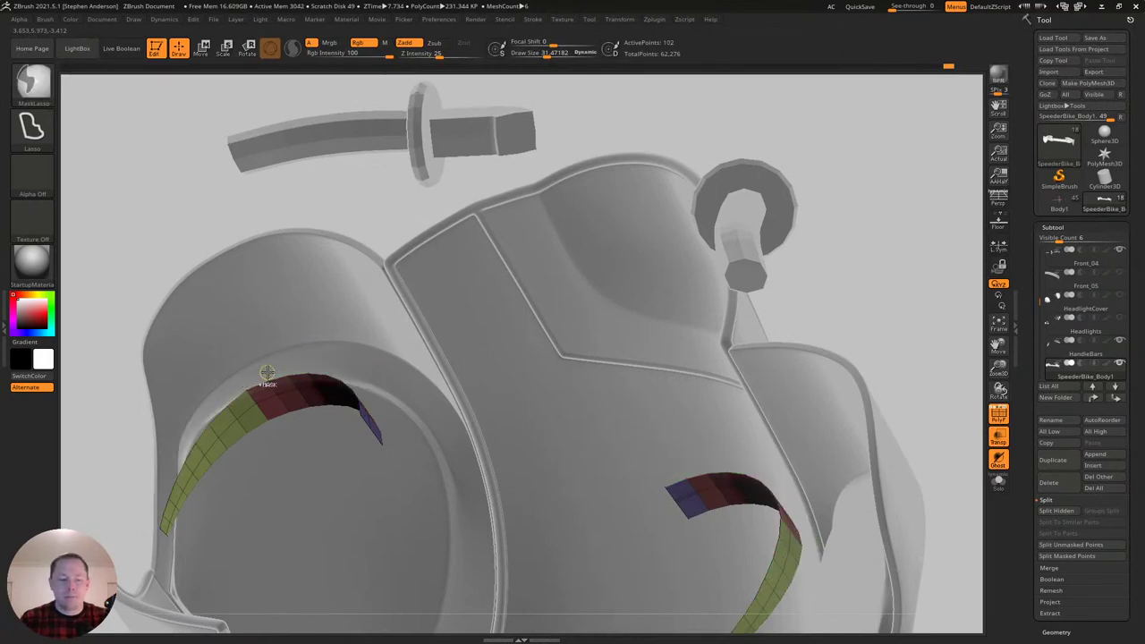
key("ctrl+w")
left_click(227, 197, "ctrl+shift")
mouse_move(227, 197)
right_mouse_down("ctrl")
mouse_move(314, 376)
mouse_move(345, 387)
mouse_move(311, 380)
mouse_move(352, 387)
mouse_move(434, 455)
mouse_move(415, 414)
mouse_move(370, 400)
mouse_move(401, 411)
mouse_move(371, 384)
right_mouse_up("ctrl")
left_click(409, 412, "ctrl+shift")
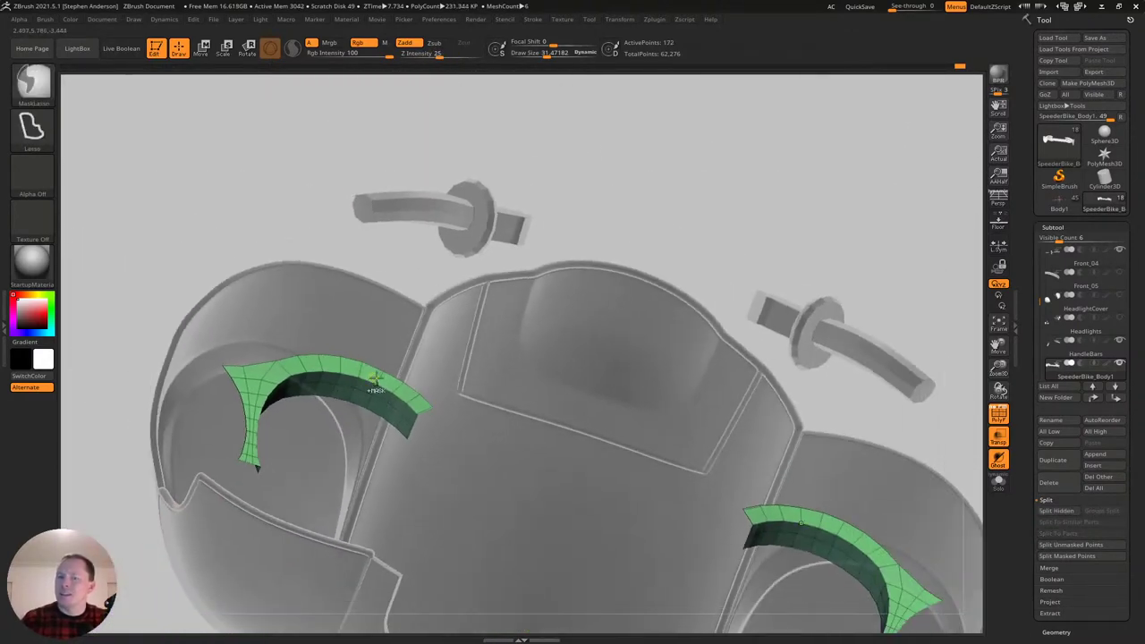
Remove all creases from the isolated flange and wall, and unhide the rest of the body.
right_click_drag(459, 395, 458, 354, "alt")
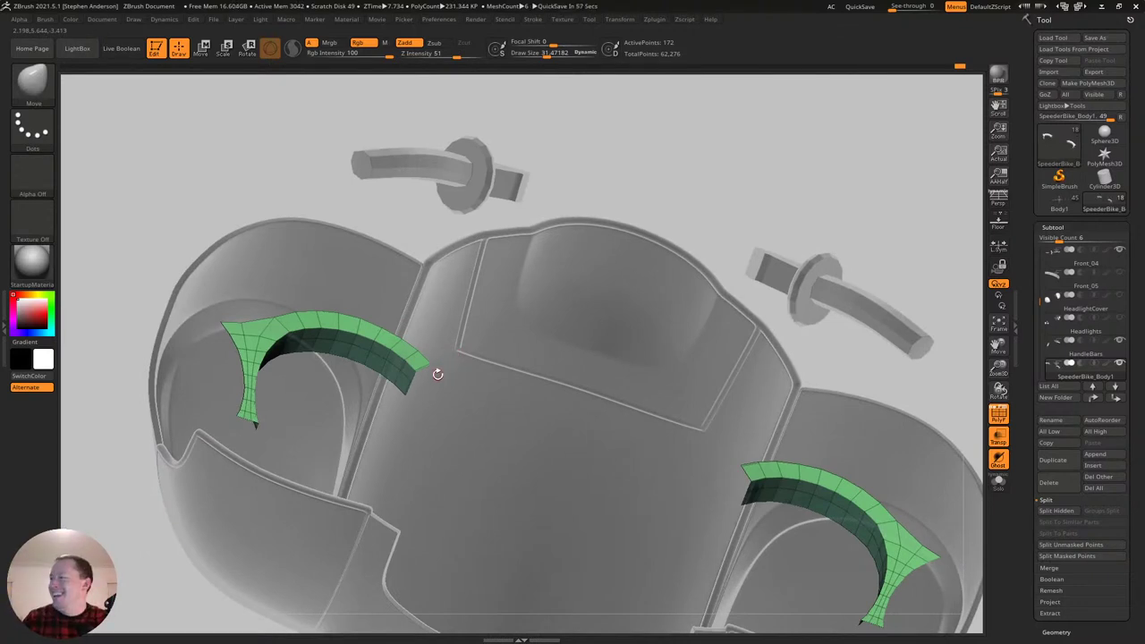
left_click(1058, 632)
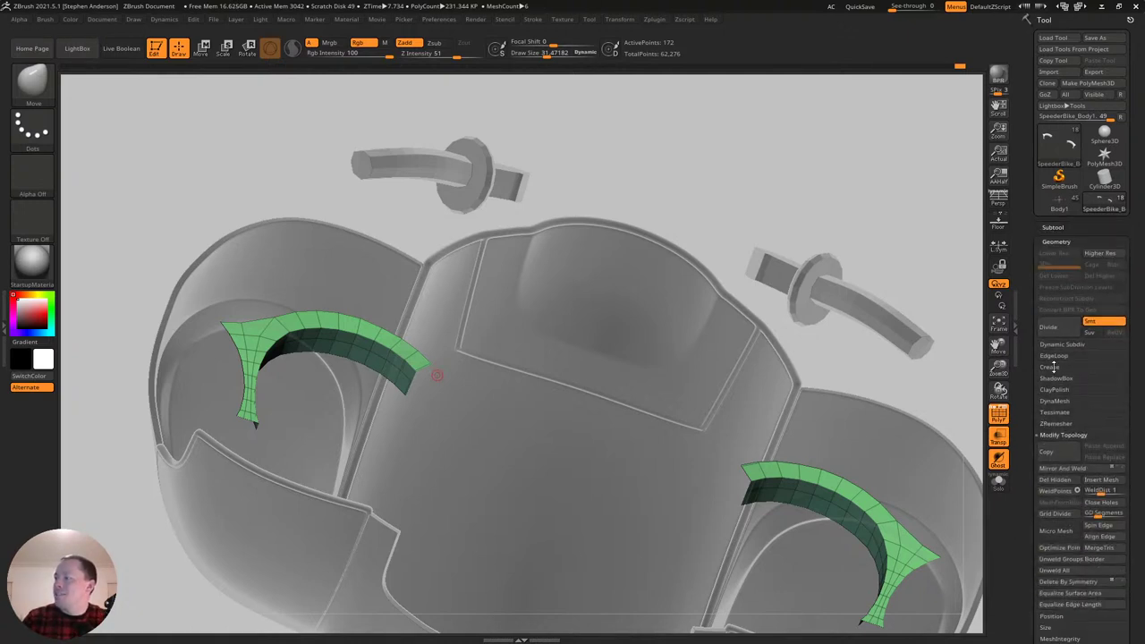
left_click(1054, 367)
left_click(1112, 401)
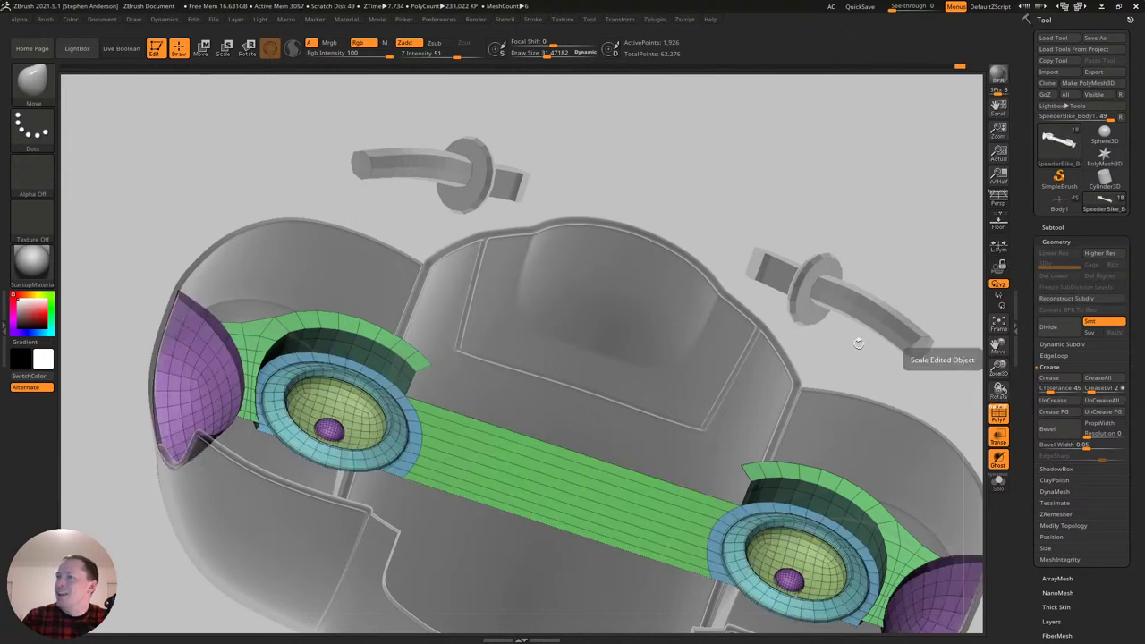
Extrude the green flange's outer edge beside the purple bowl into a long panel reaching toward the fender's outer rim.
right_click_drag(282, 335, 228, 433)
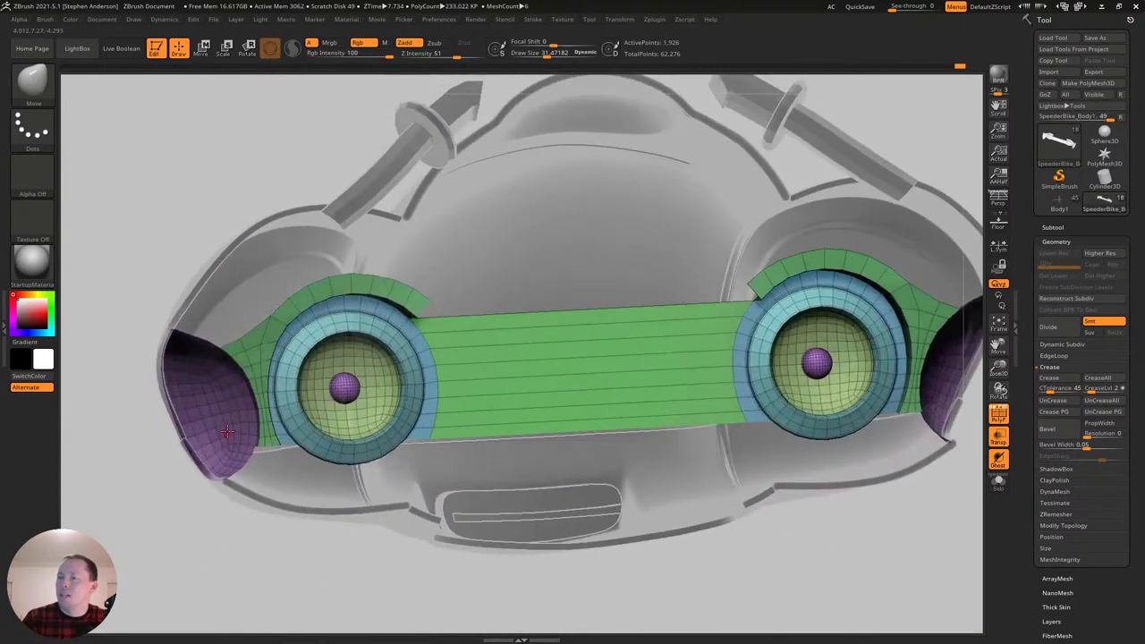
mouse_move(339, 460)
right_mouse_down()
mouse_move(349, 451)
mouse_move(330, 455)
right_mouse_up()
key("shift")
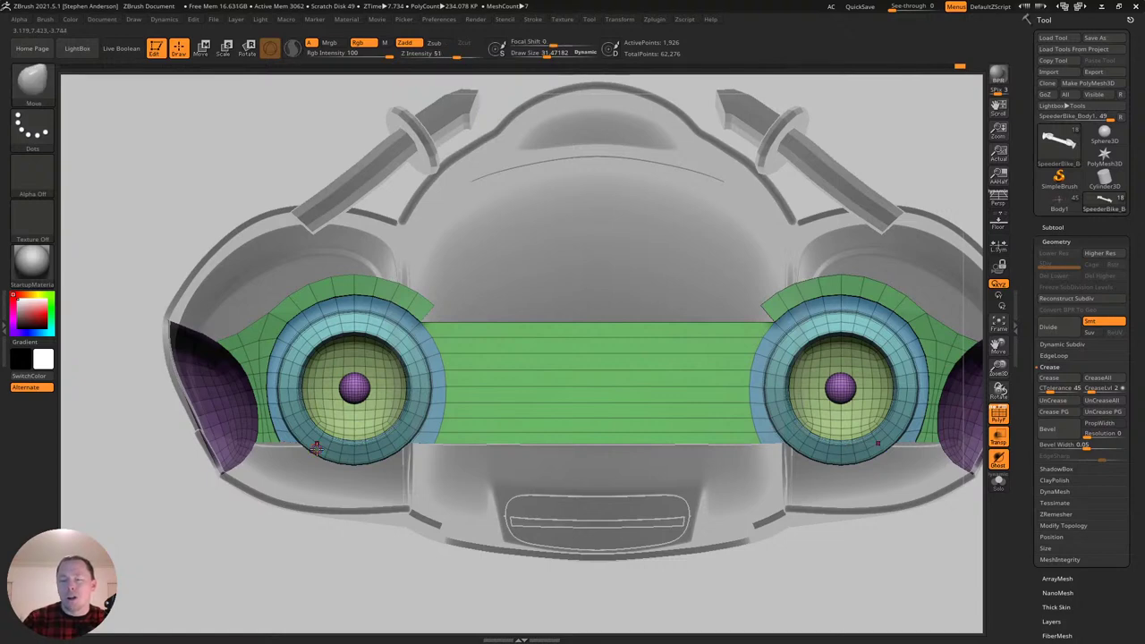
right_click_drag(376, 476, 386, 466)
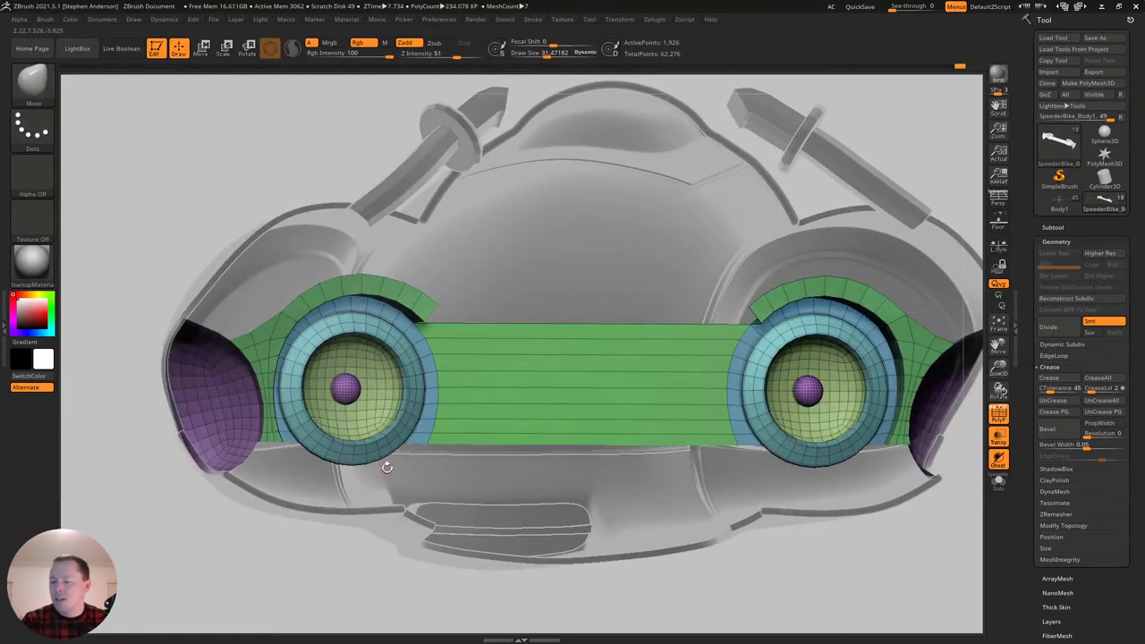
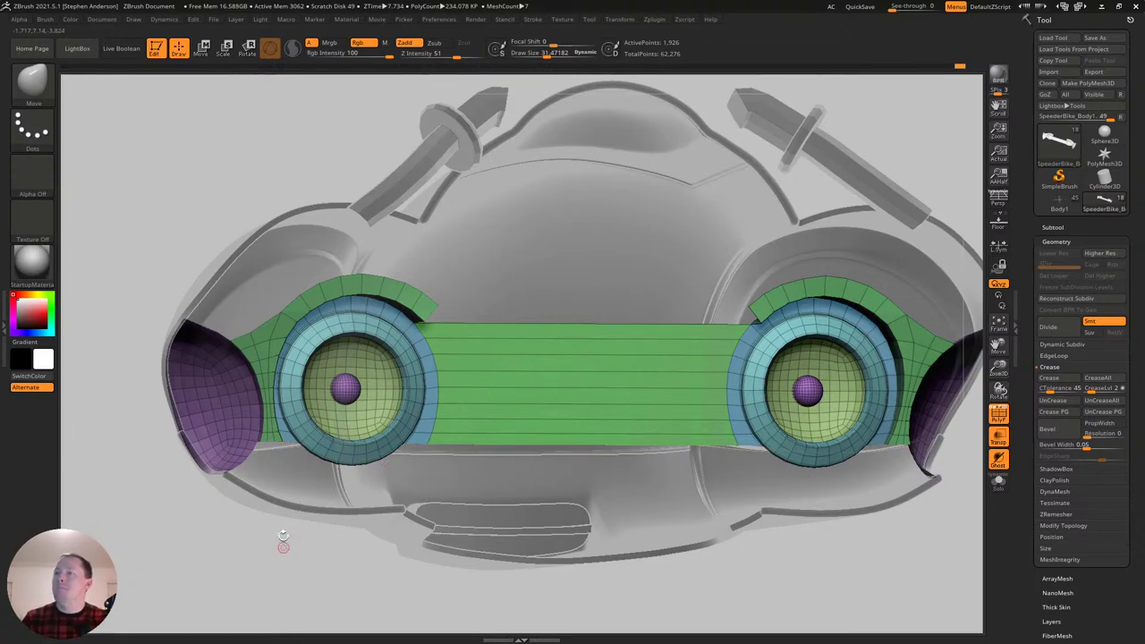
right_click_drag(290, 316, 263, 337)
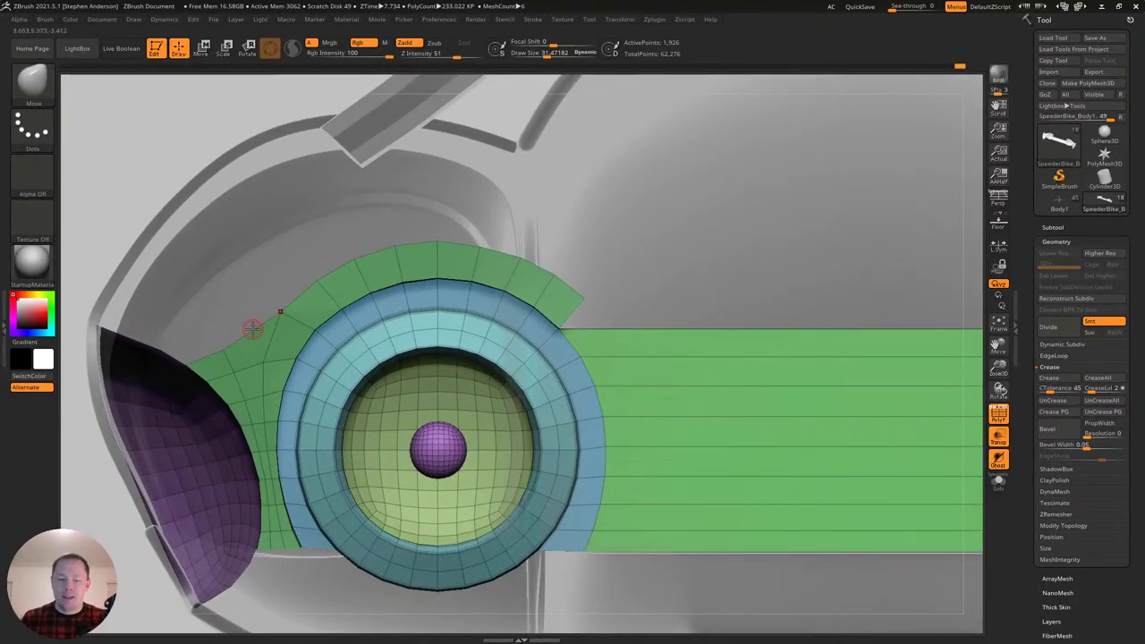
key("b")
key("z")
key("m")
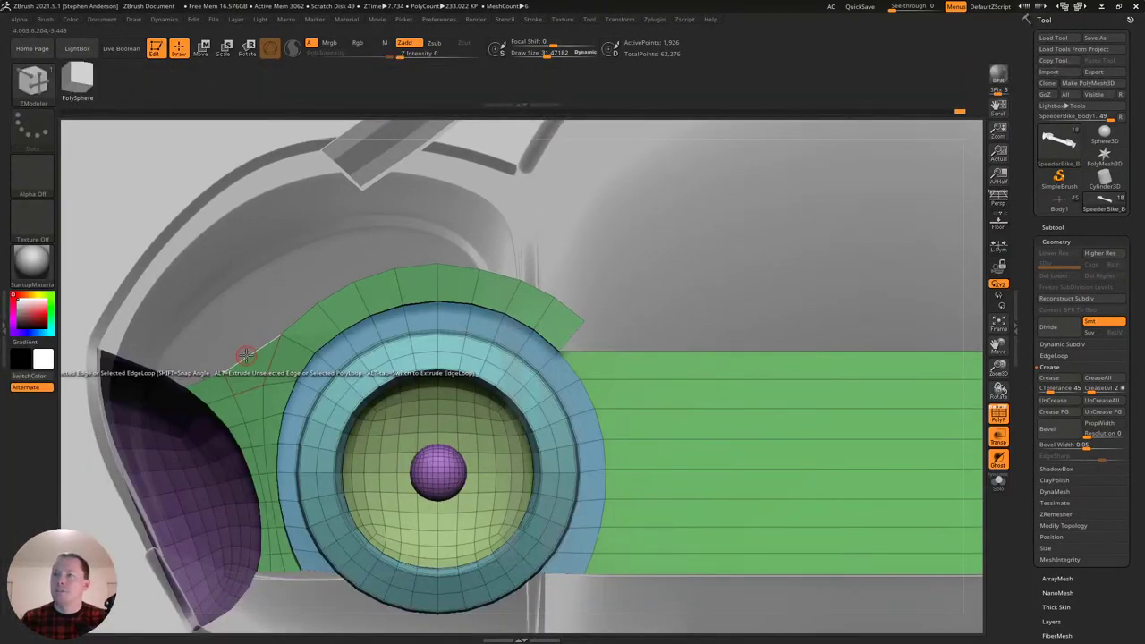
key("space")
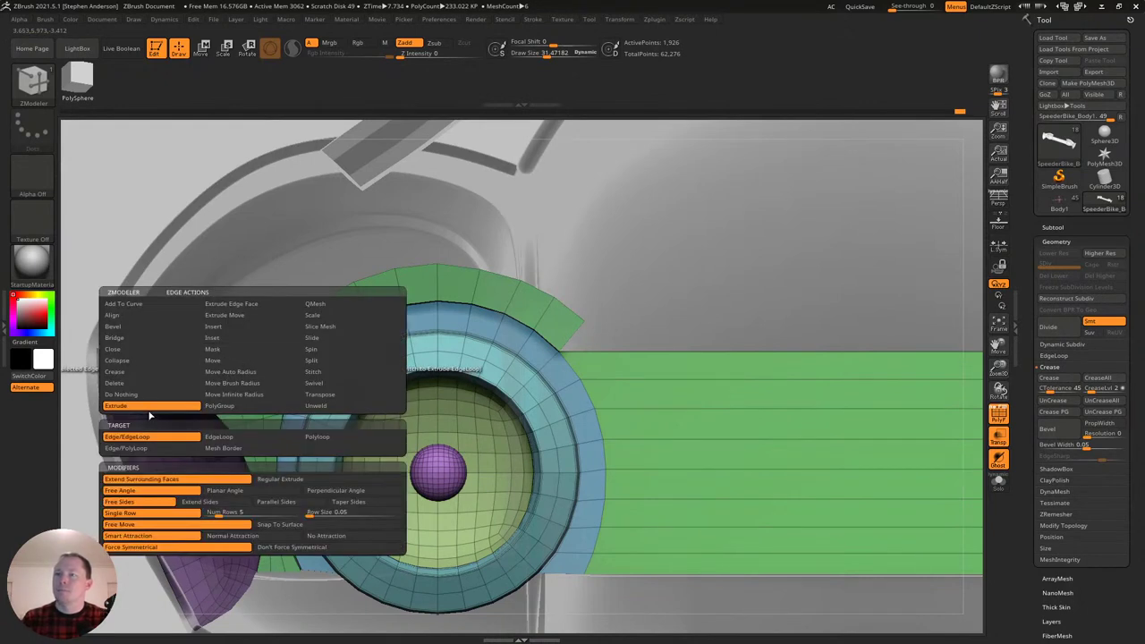
left_click(164, 436)
left_click_drag(250, 355, 177, 270)
Adjust the outer end of the extruded panel against the fender with the Move brush at draw size about 141.
mouse_move(174, 273)
right_mouse_down()
mouse_move(240, 183)
mouse_move(260, 222)
right_mouse_up()
key("shift")
right_click_drag(232, 266, 223, 222)
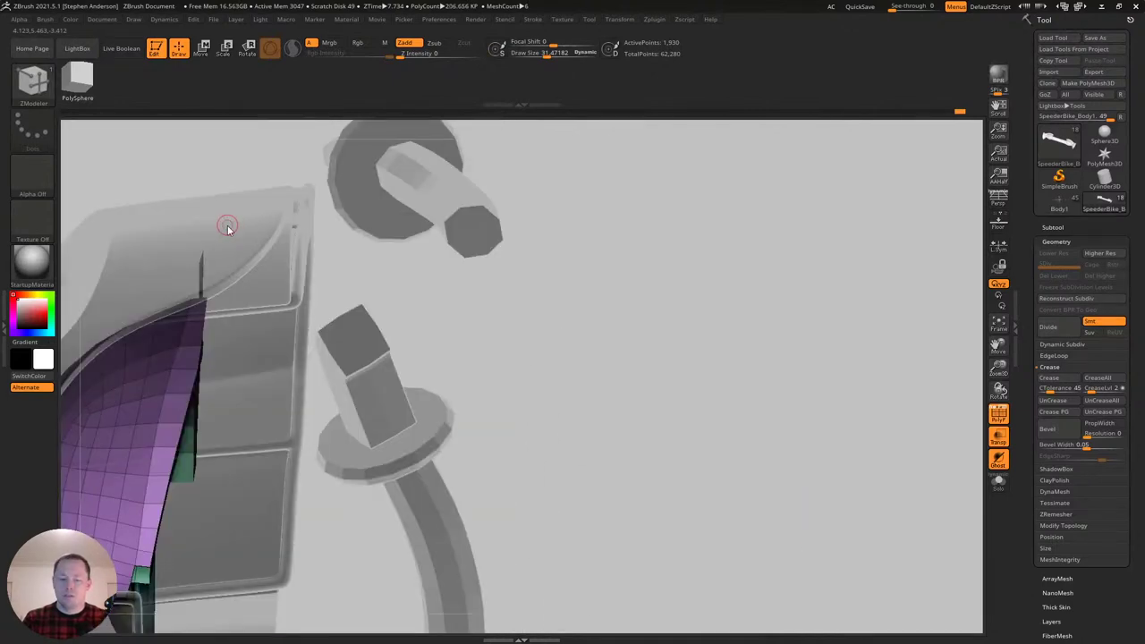
key("b")
key("m")
key("v")
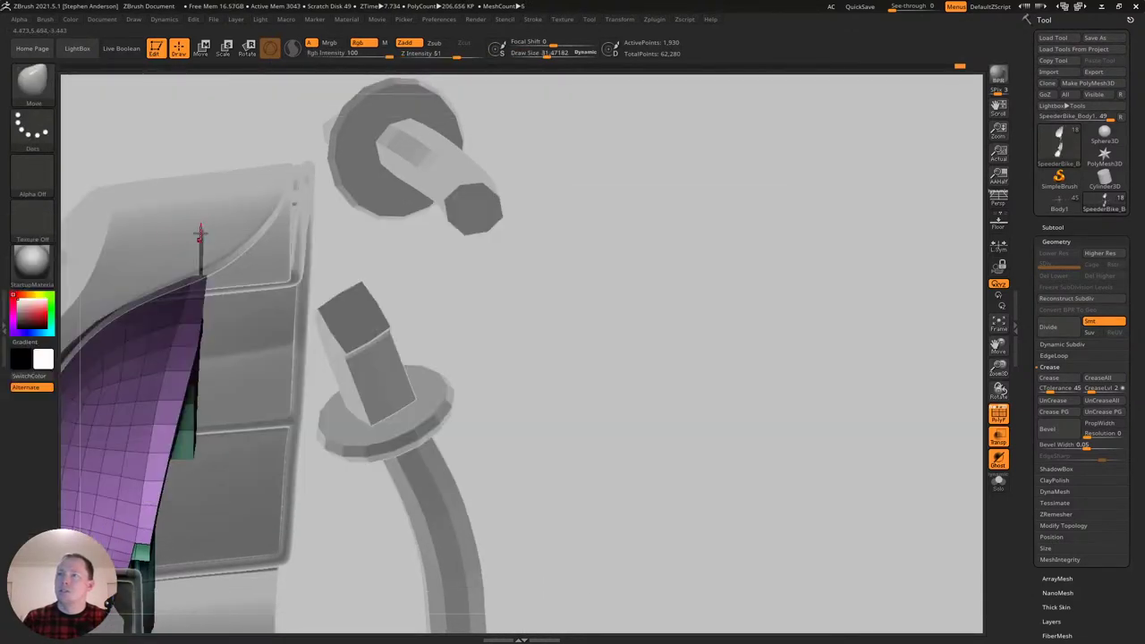
key("s")
left_click_drag(212, 235, 216, 235)
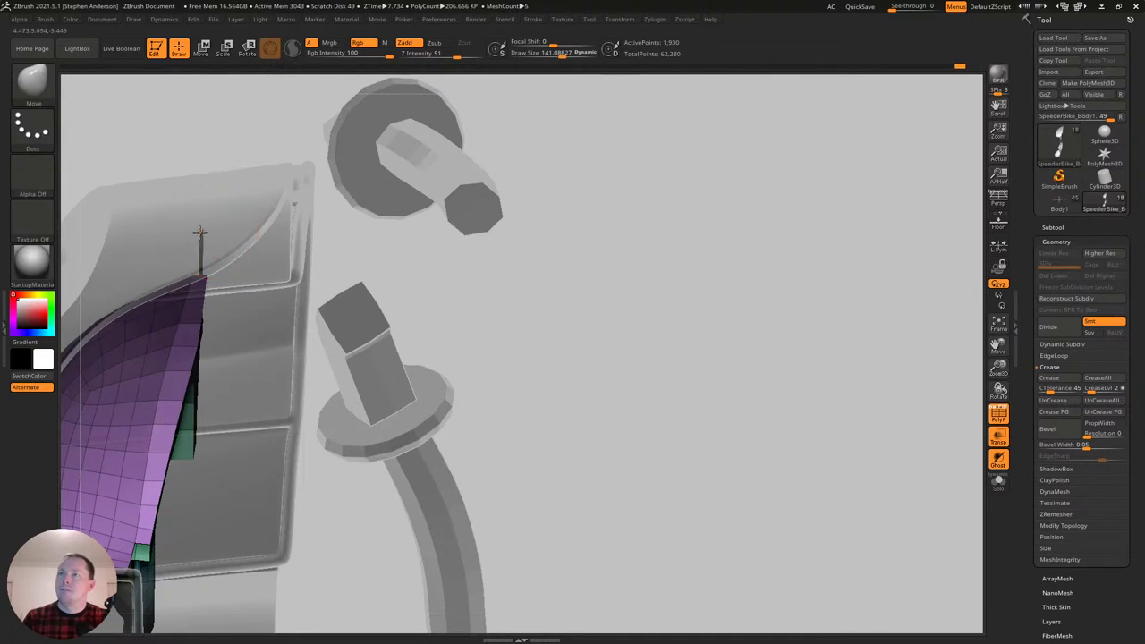
mouse_move(210, 228)
right_mouse_down()
mouse_move(226, 271)
mouse_move(202, 240)
mouse_move(243, 244)
right_mouse_up()
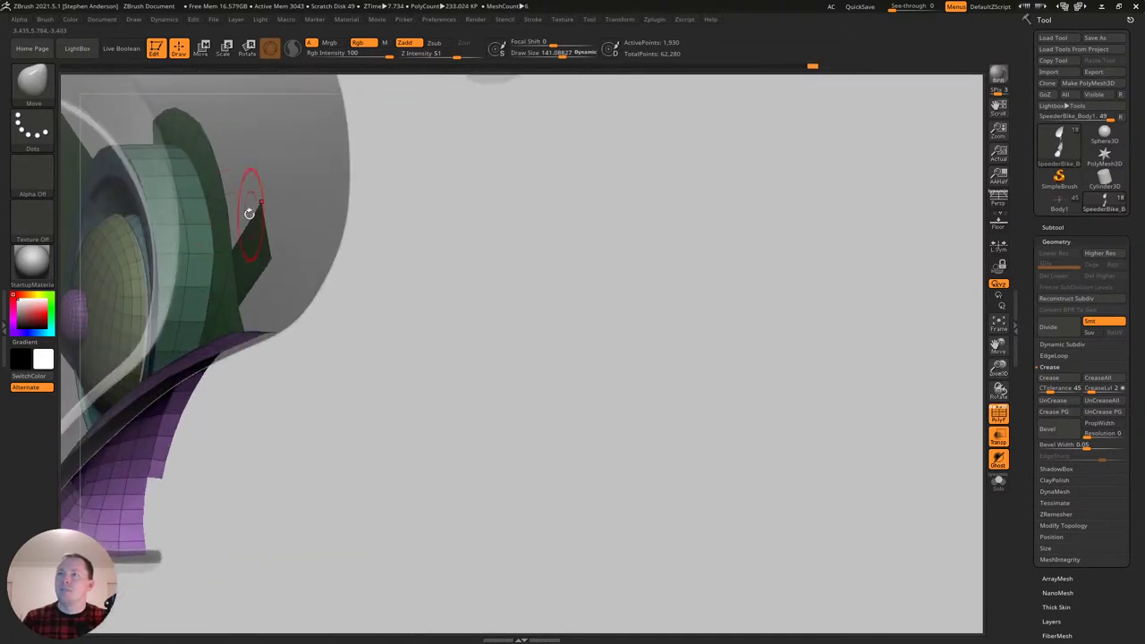
left_click_drag(261, 207, 270, 198)
Check the panel against the fender without polyframe, and nudge its inner corner on the flange using draw size about 71.
mouse_move(299, 222)
right_mouse_down()
mouse_move(271, 176)
mouse_move(252, 222)
mouse_move(264, 278)
mouse_move(258, 261)
right_mouse_up()
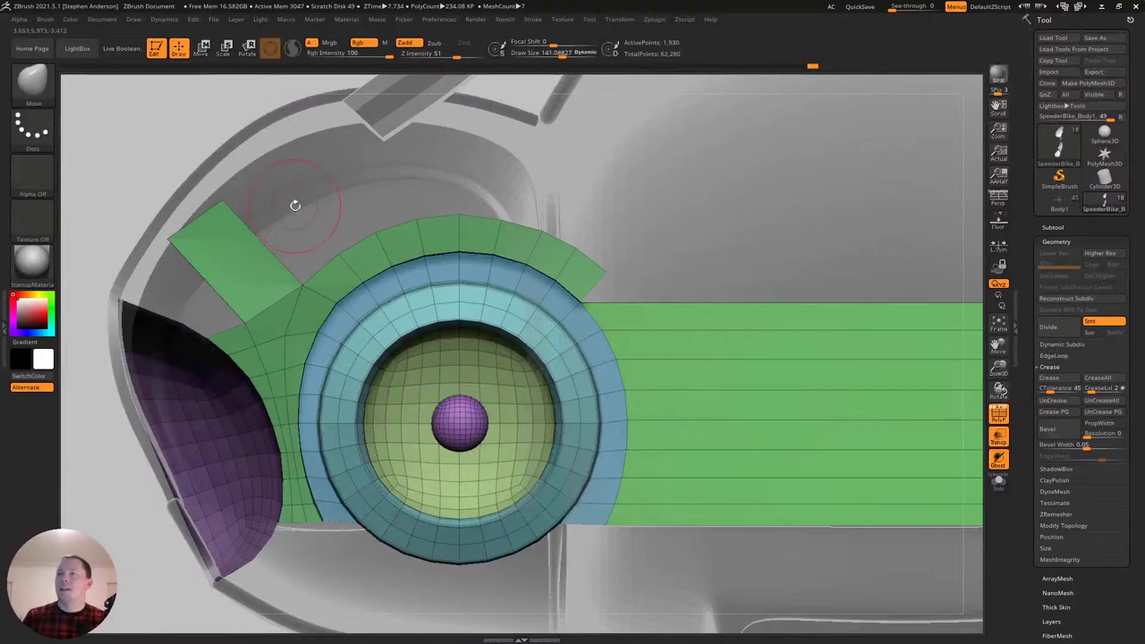
right_click_drag(328, 232, 335, 233)
right_click_drag(251, 273, 238, 255)
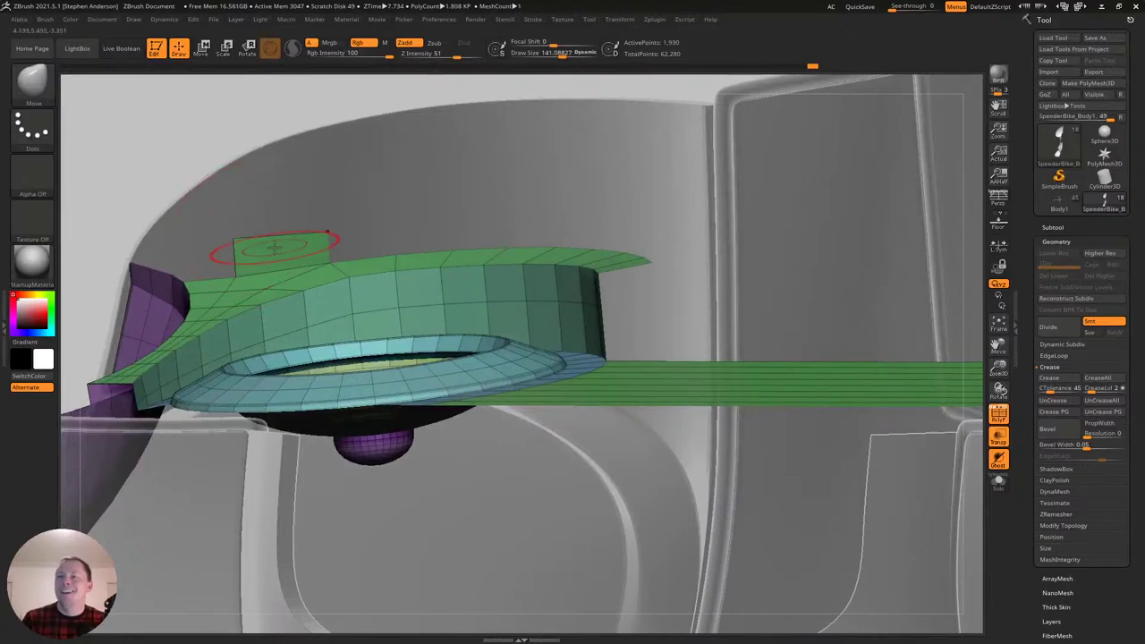
mouse_move(306, 218)
right_mouse_down()
mouse_move(309, 254)
mouse_move(289, 248)
mouse_move(303, 269)
mouse_move(292, 286)
right_mouse_up()
key("shift+f")
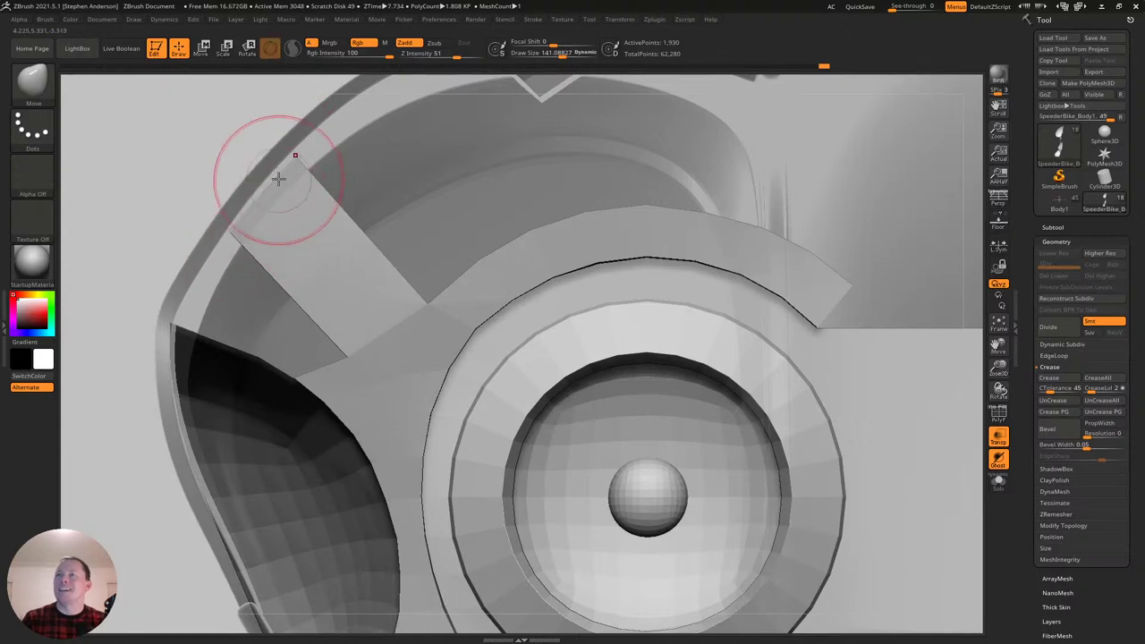
key("shift+f")
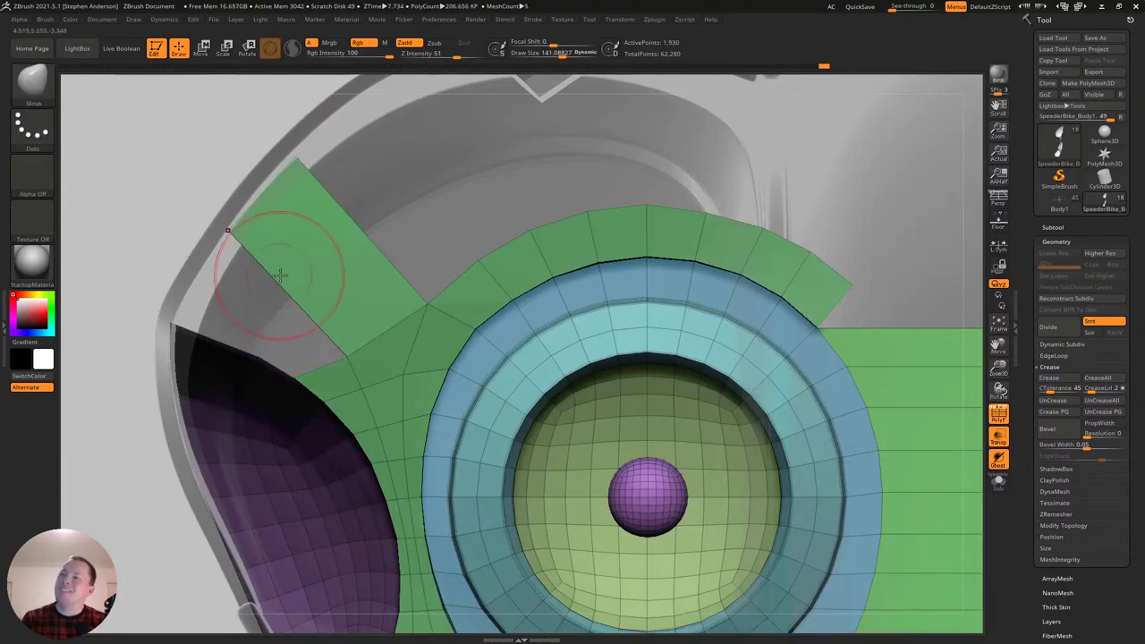
key("s")
left_click_drag(348, 350, 347, 349)
left_click_drag(346, 355, 359, 346)
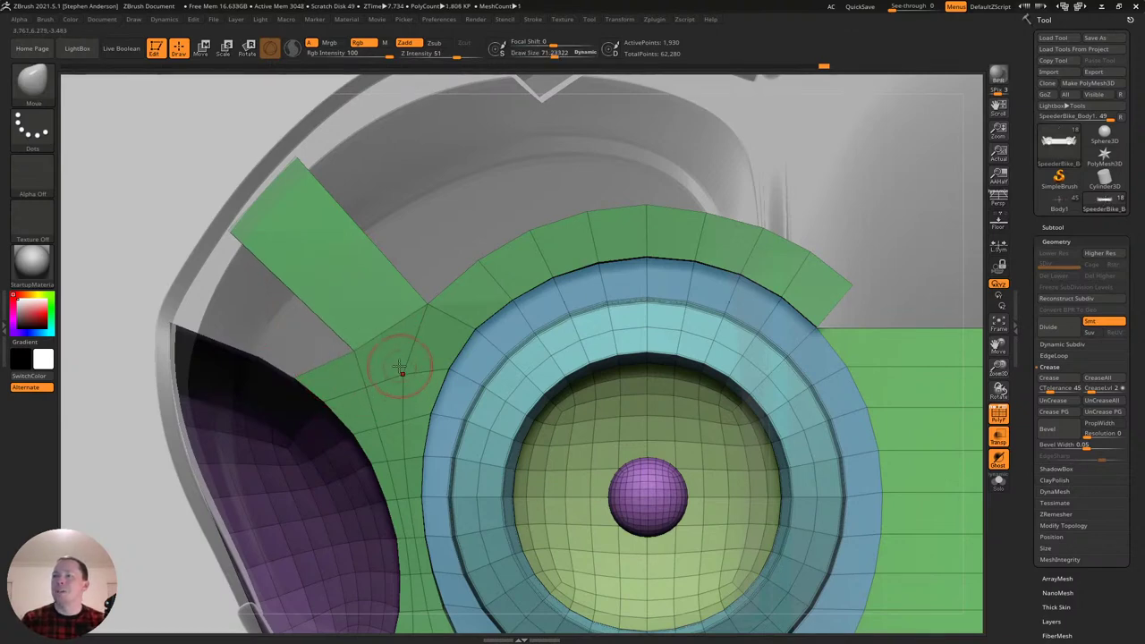
left_click_drag(353, 349, 352, 346)
Extrude two neighbouring flange edges with ZModeler into panels that continue from the first one along the fender rim.
right_click_drag(352, 348, 307, 316)
key("b")
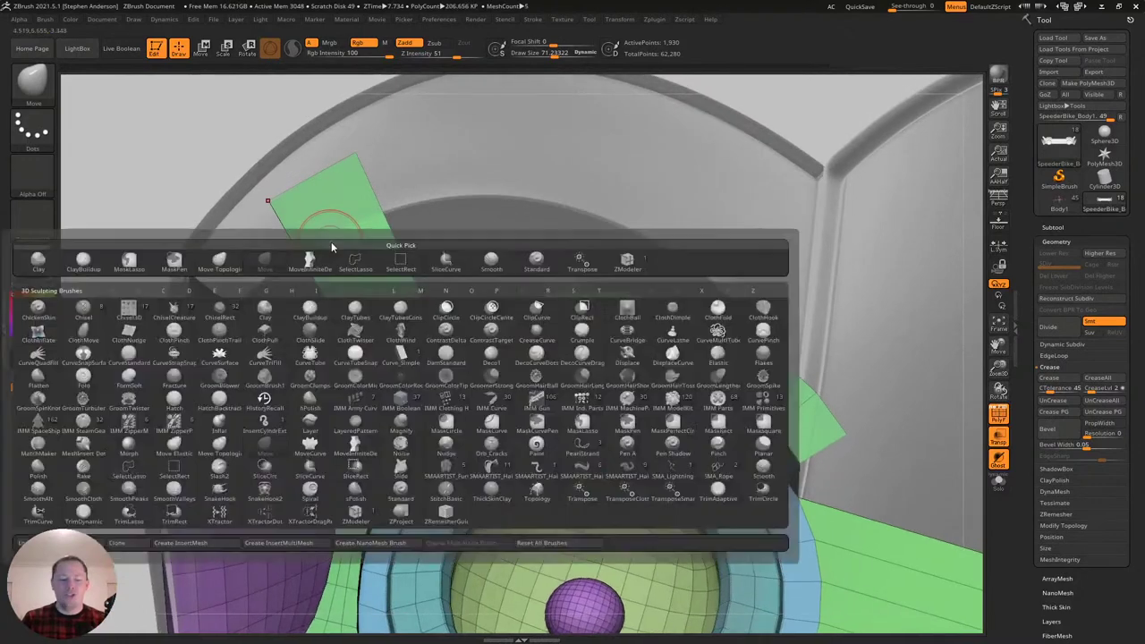
key("z")
key("m")
key("space")
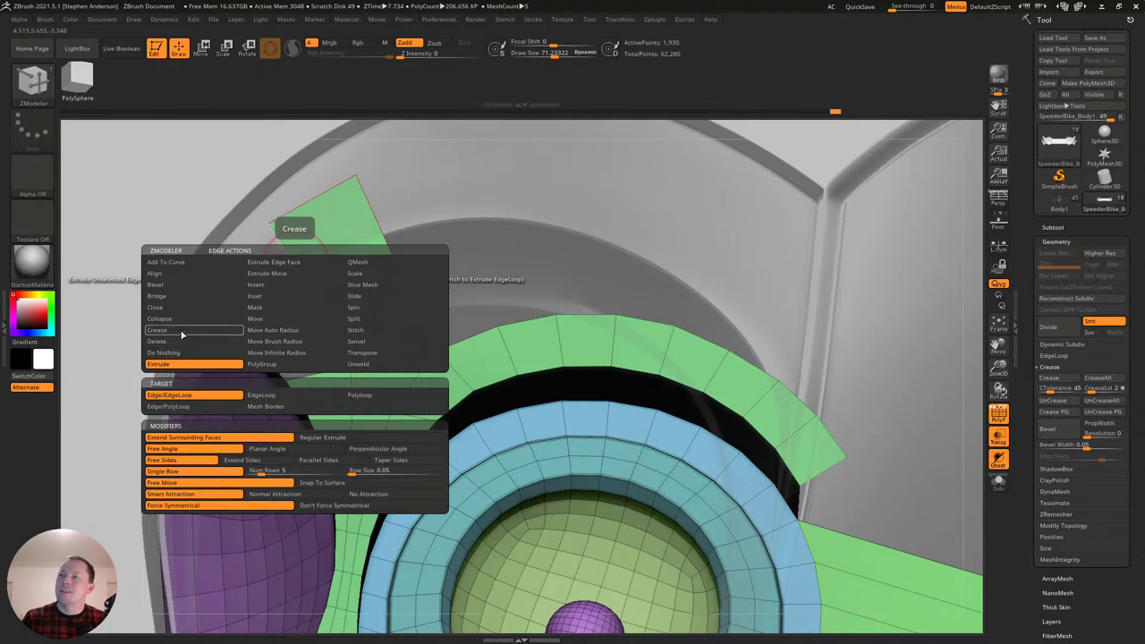
left_click(263, 287)
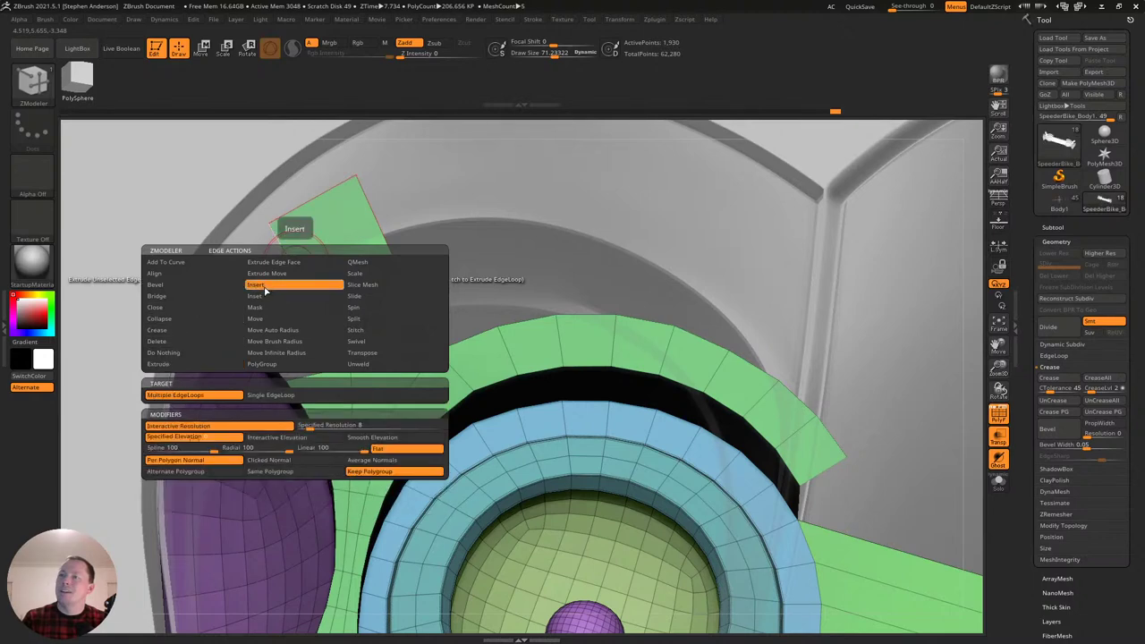
left_click(185, 365)
left_click_drag(429, 258, 327, 153)
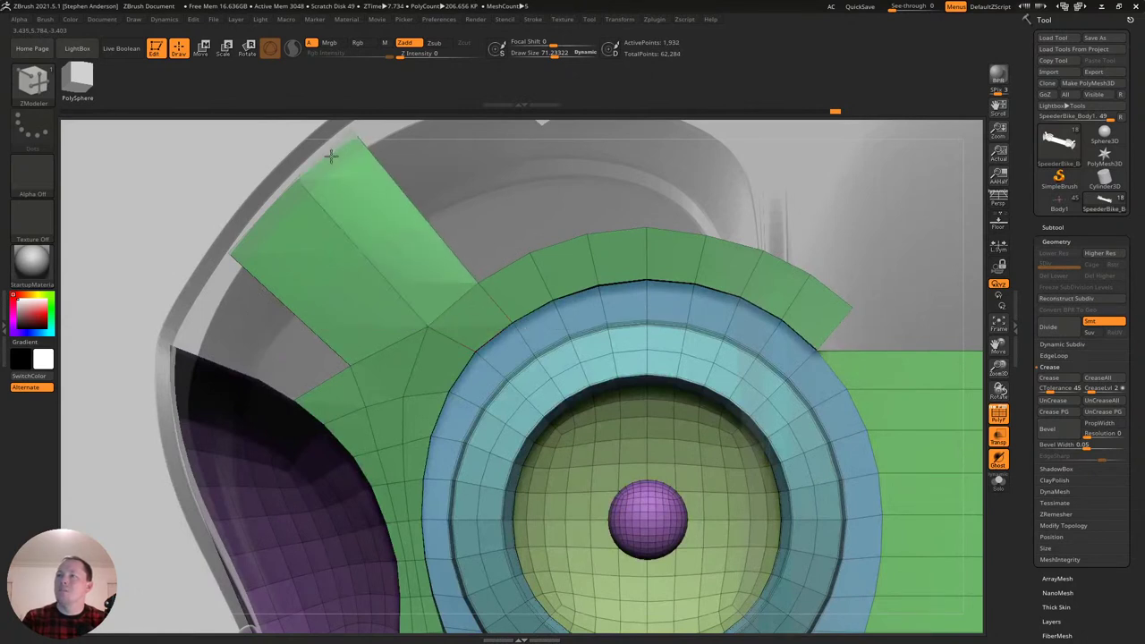
right_click_drag(402, 171, 431, 343)
left_click_drag(443, 338, 329, 184)
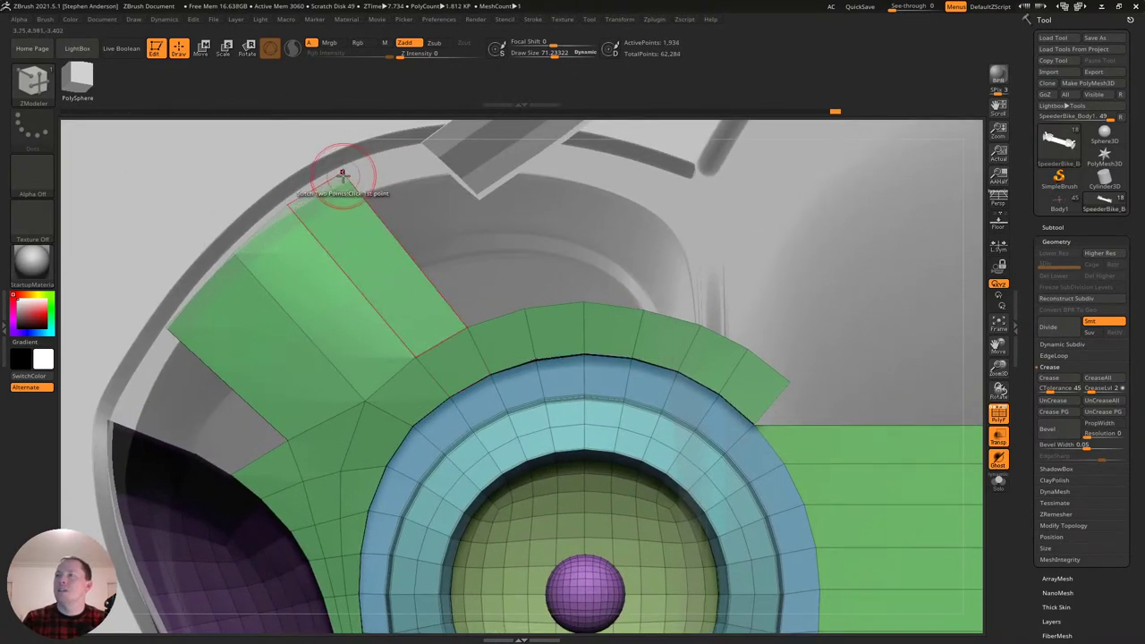
Set the ZModeler point action to Move and shift the newest panel's outer points along the fender rim.
key("space")
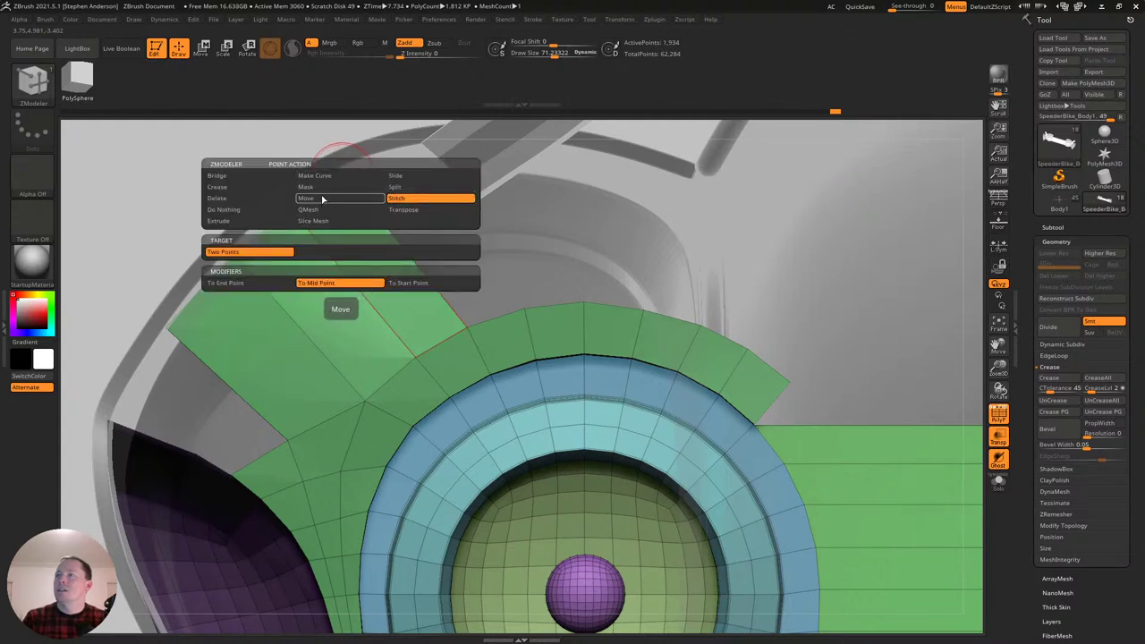
left_click(319, 199)
left_click_drag(355, 172, 394, 168)
mouse_move(296, 200)
left_mouse_down()
mouse_move(294, 209)
mouse_move(312, 203)
left_mouse_up()
Extrude three more flange edges above the light ring into adjoining panels that follow the fender's upper rim.
right_click_drag(358, 225, 203, 249, "alt")
left_click_drag(345, 341, 345, 171)
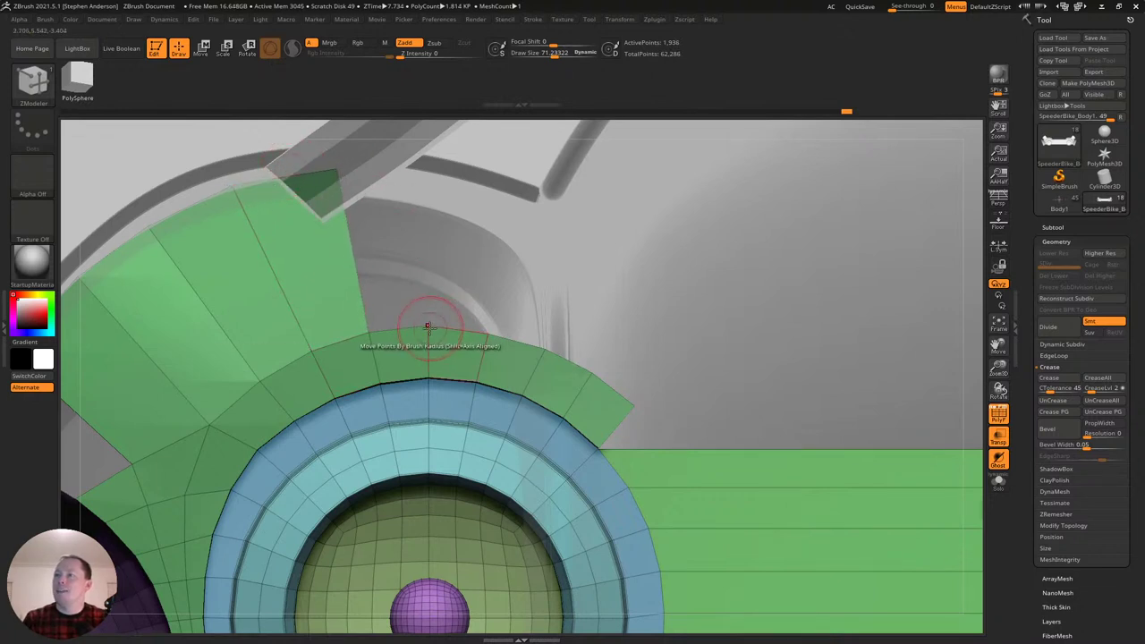
left_click_drag(421, 331, 416, 183)
left_click_drag(459, 332, 445, 183)
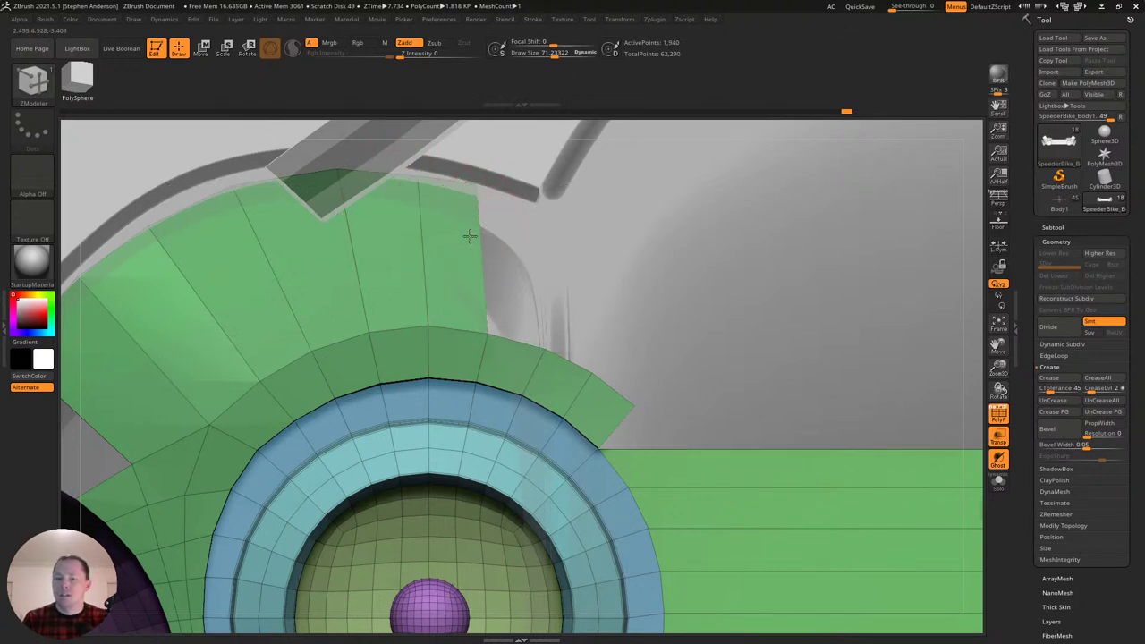
Shift the upper panels' outer corner points along the fender rim and extrude one more adjoining panel from the flange.
left_click_drag(490, 239, 472, 283, "alt")
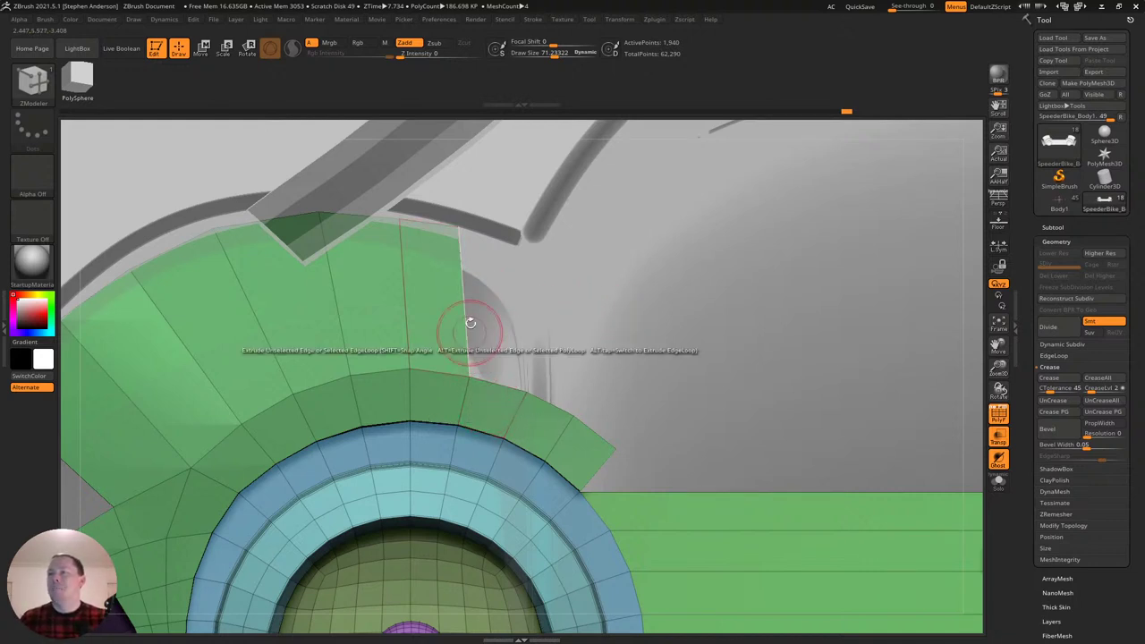
left_click_drag(457, 229, 472, 241)
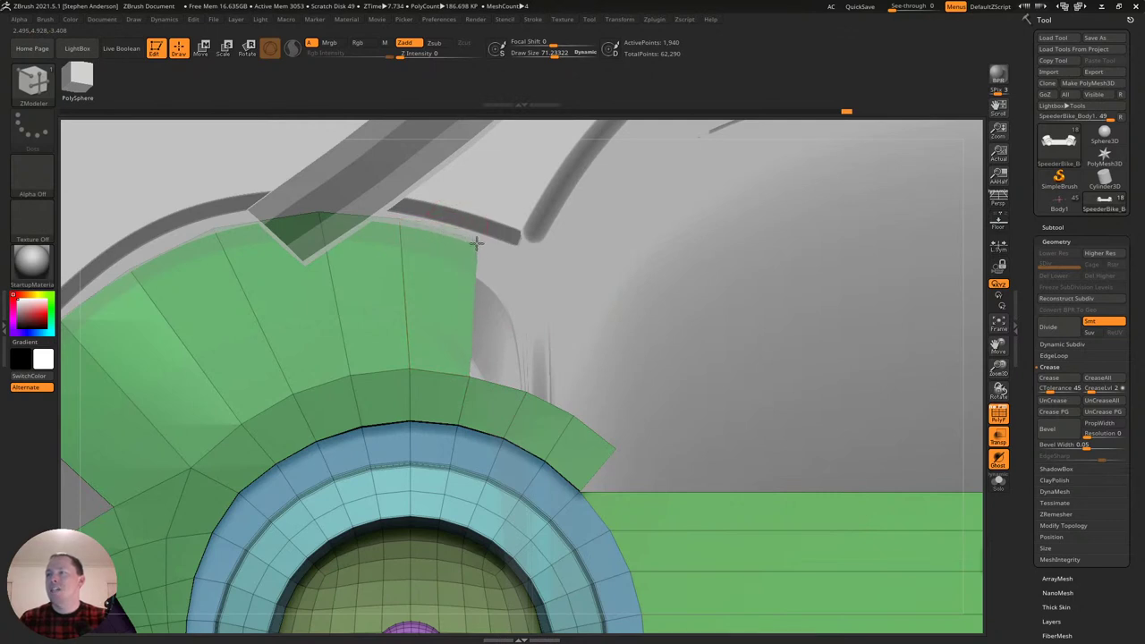
left_click_drag(400, 227, 416, 225)
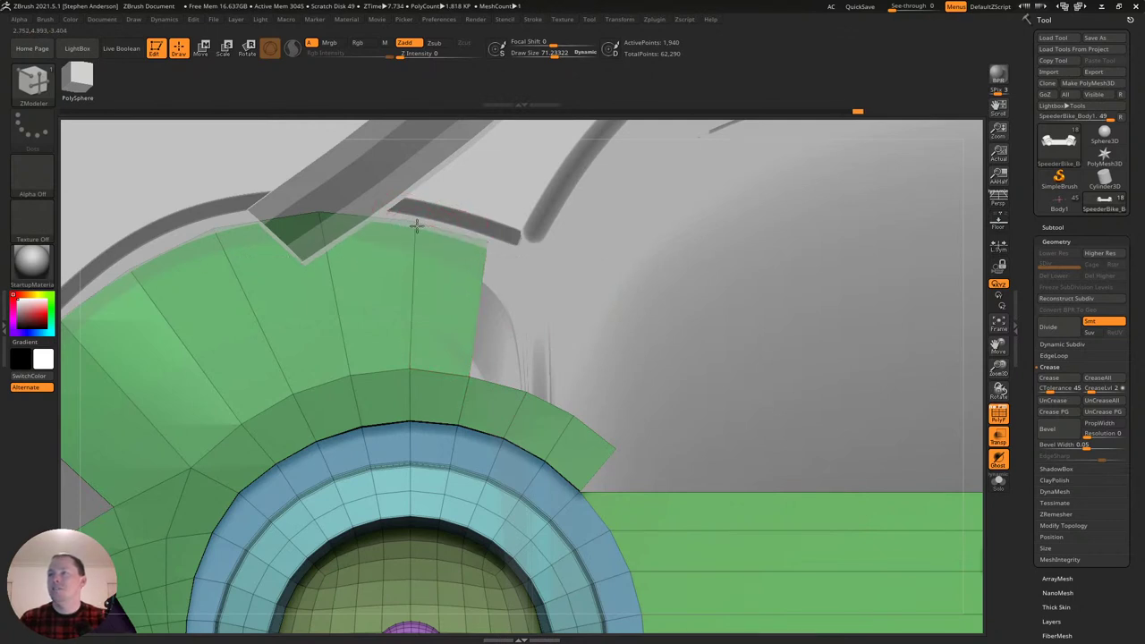
left_click_drag(491, 319, 409, 300, "alt")
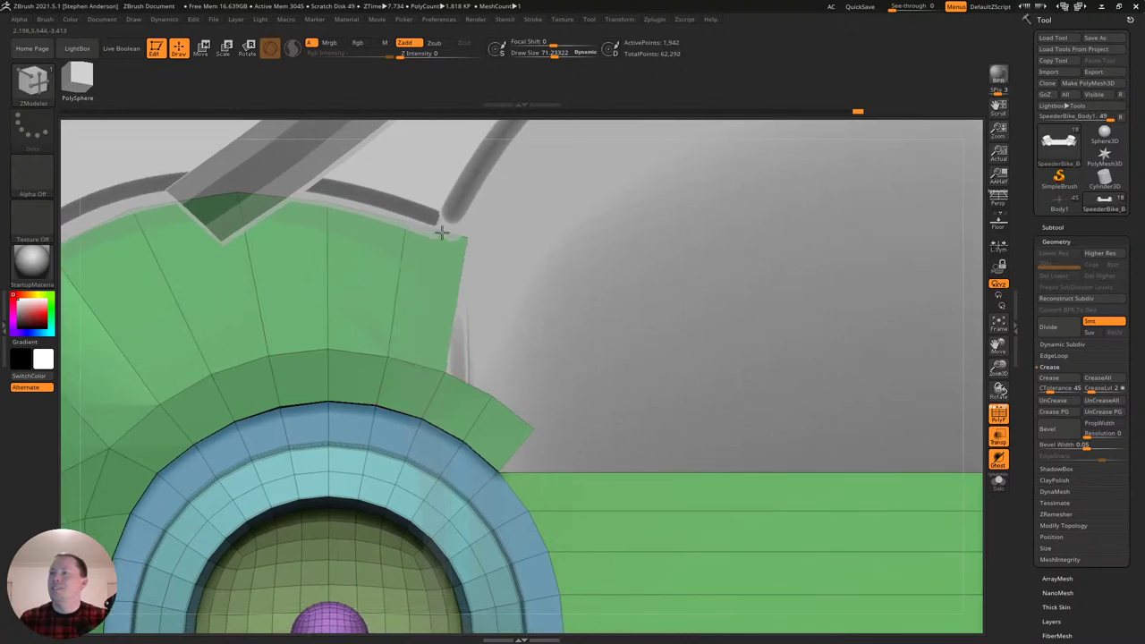
Use the Move brush at draw size about 155 to level the new panels' outer edge with the housing flange.
right_click_drag(468, 251, 447, 234, "ctrl")
mouse_move(447, 234)
right_mouse_down()
mouse_move(498, 254)
mouse_move(440, 253)
mouse_move(442, 179)
mouse_move(360, 281)
mouse_move(480, 286)
mouse_move(474, 251)
right_mouse_up()
mouse_move(271, 257)
right_mouse_down("alt")
mouse_move(404, 327)
mouse_move(373, 321)
right_mouse_up("alt")
key("b")
key("m")
key("v")
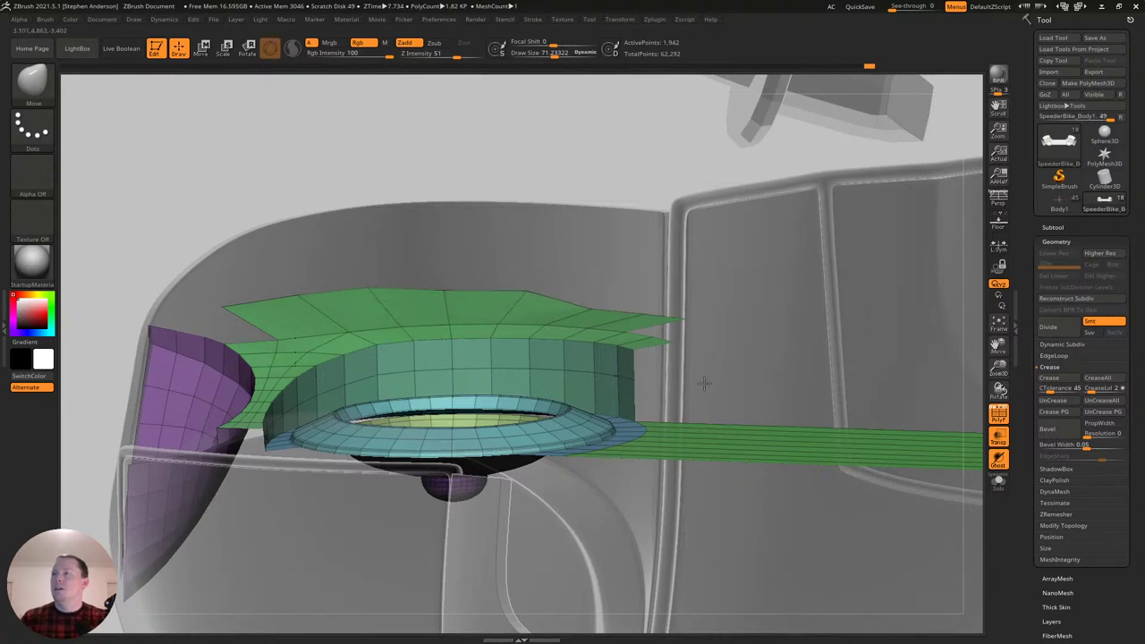
right_click_drag(466, 302, 462, 409)
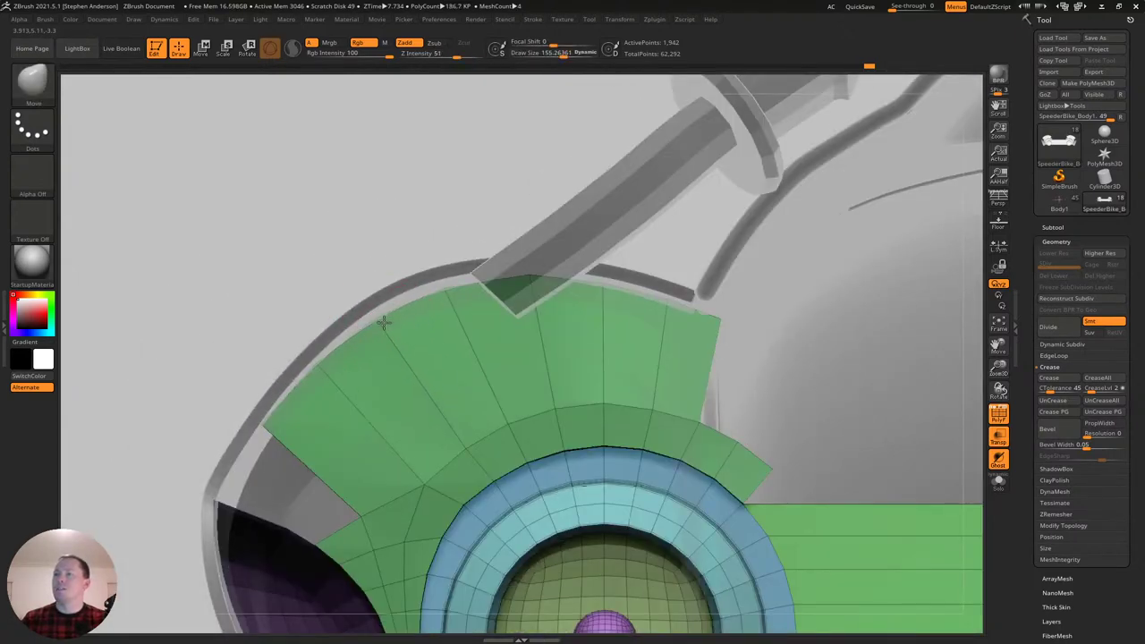
right_click_drag(499, 351, 418, 357)
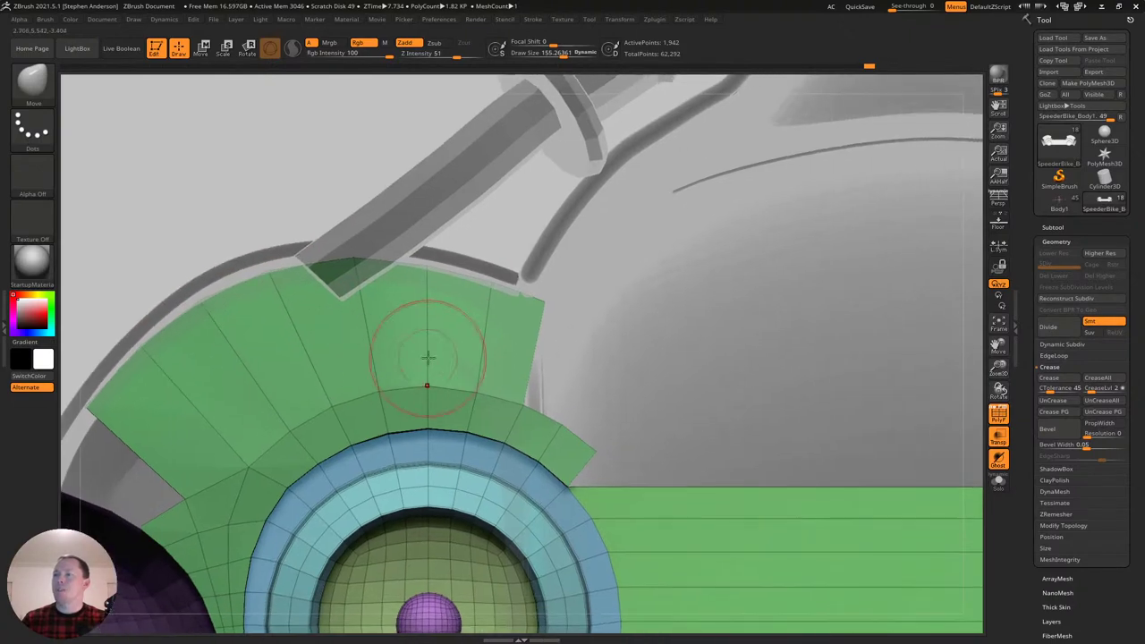
right_click_drag(335, 397, 430, 283)
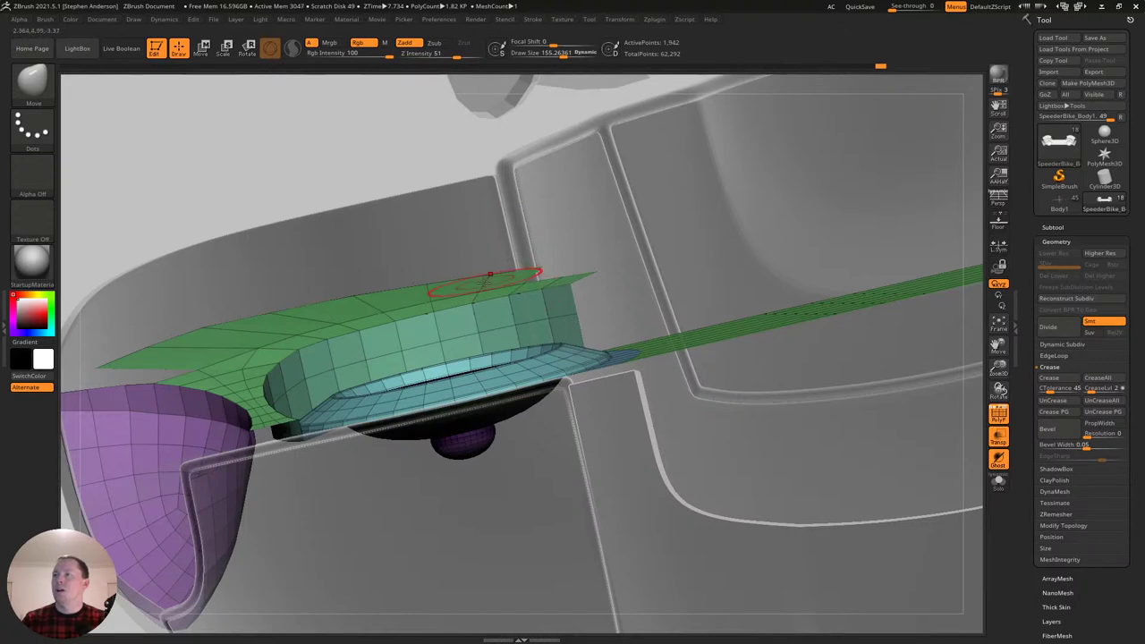
mouse_move(426, 283)
right_mouse_down()
mouse_move(457, 317)
mouse_move(473, 371)
mouse_move(460, 355)
mouse_move(444, 378)
mouse_move(474, 348)
mouse_move(421, 378)
mouse_move(408, 428)
mouse_move(410, 340)
right_mouse_up()
Check the panels against the fender without polyframe and refine their outer edge with the Move brush at draw size about 134.
key("shift+f")
key("s")
left_click_drag(405, 361, 423, 362)
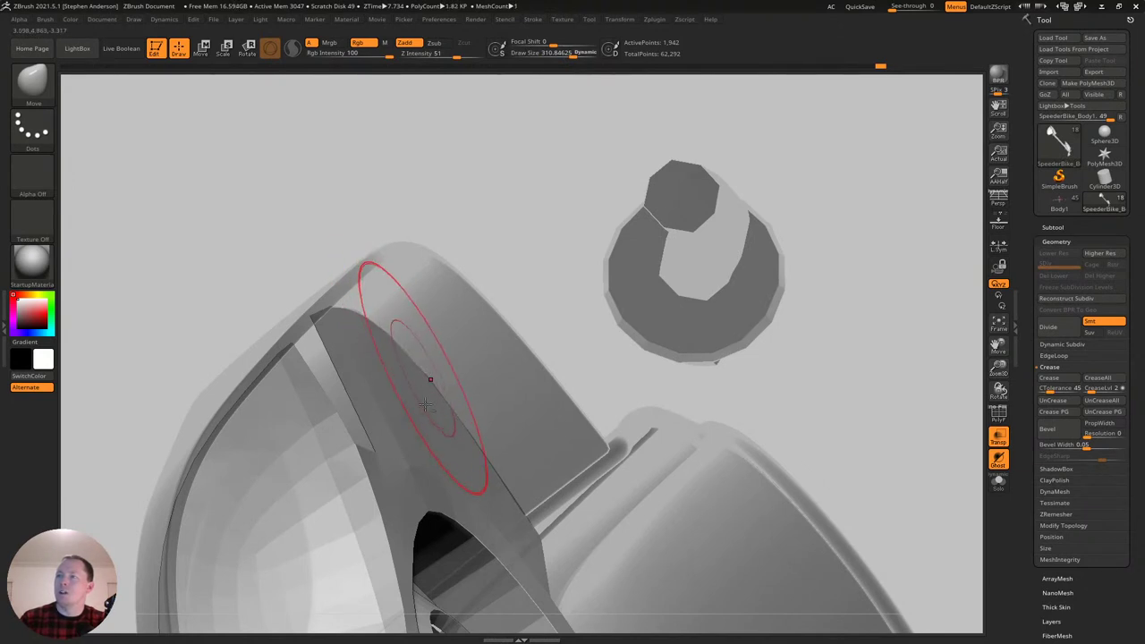
key("s")
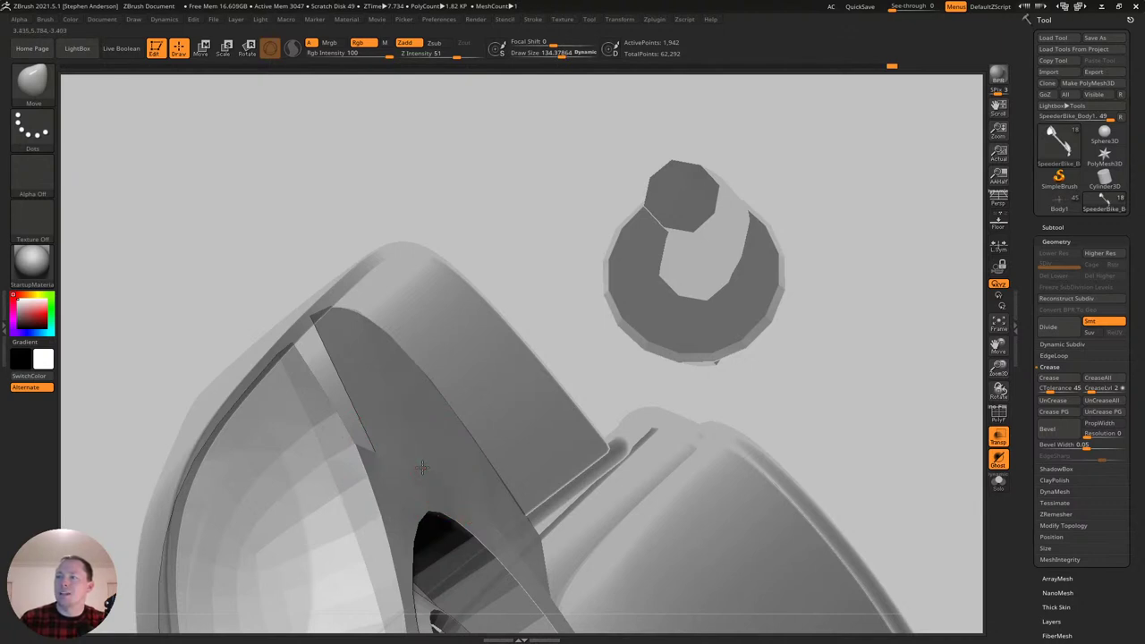
mouse_move(444, 424)
right_mouse_down("alt")
mouse_move(398, 370)
mouse_move(385, 392)
mouse_move(437, 421)
mouse_move(414, 427)
right_mouse_up("alt")
key("shift+f")
key("shift+f")
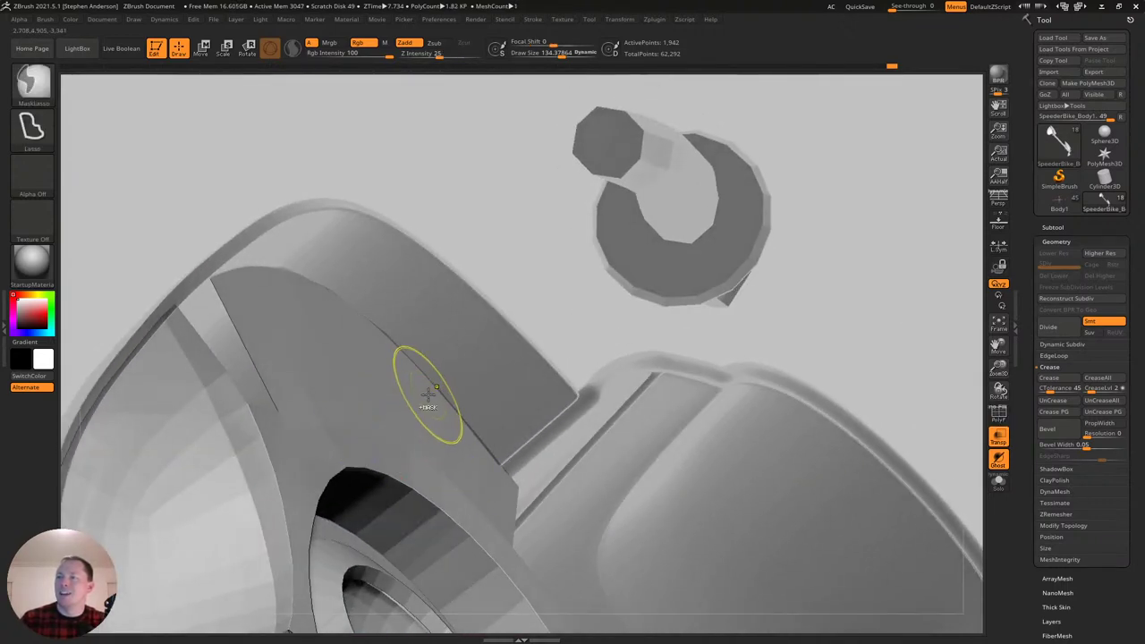
key("shift+f")
key("shift+f")
key("shift+f")
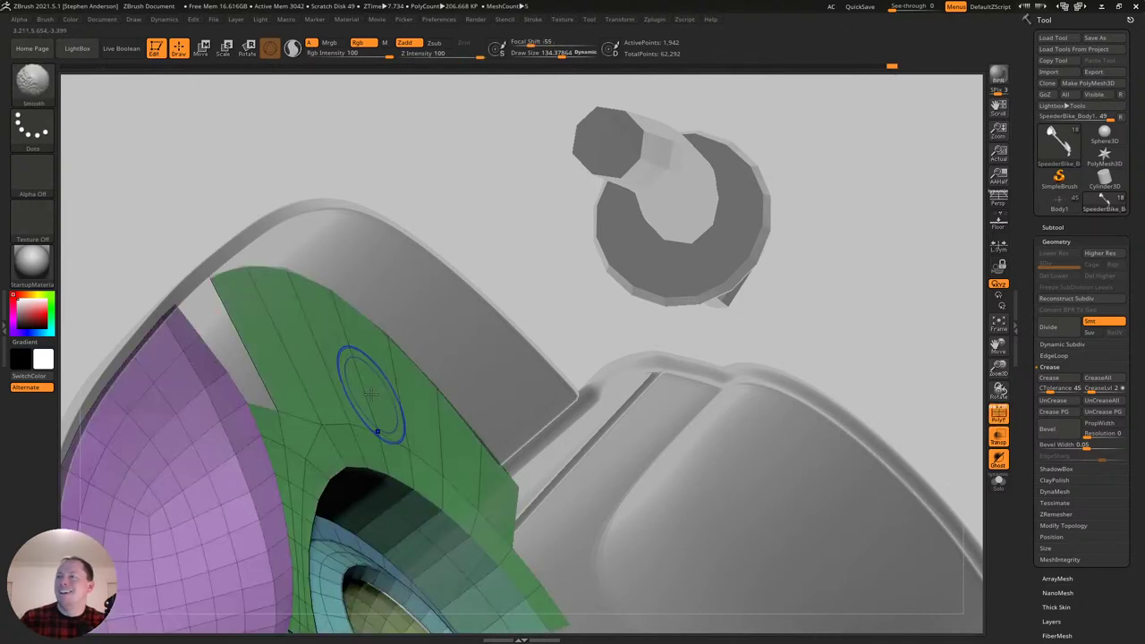
Insert two edge loops with ZModeler across the row of panels between the flange and the fender rim.
key("b")
key("z")
key("m")
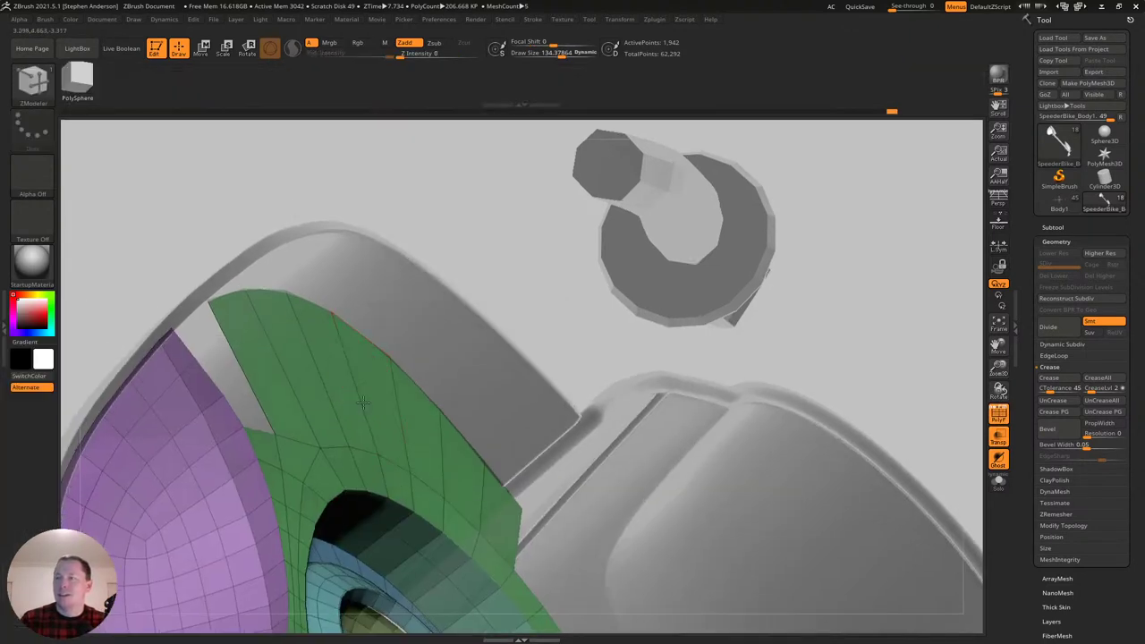
right_click_drag(373, 386, 358, 428)
key("space")
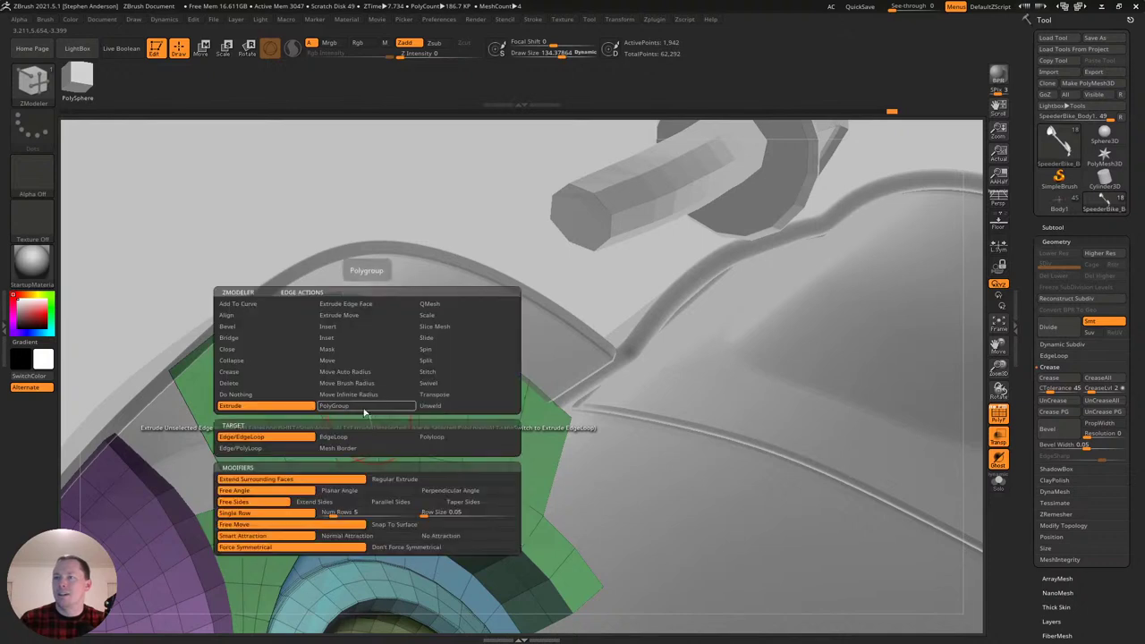
left_click(333, 338)
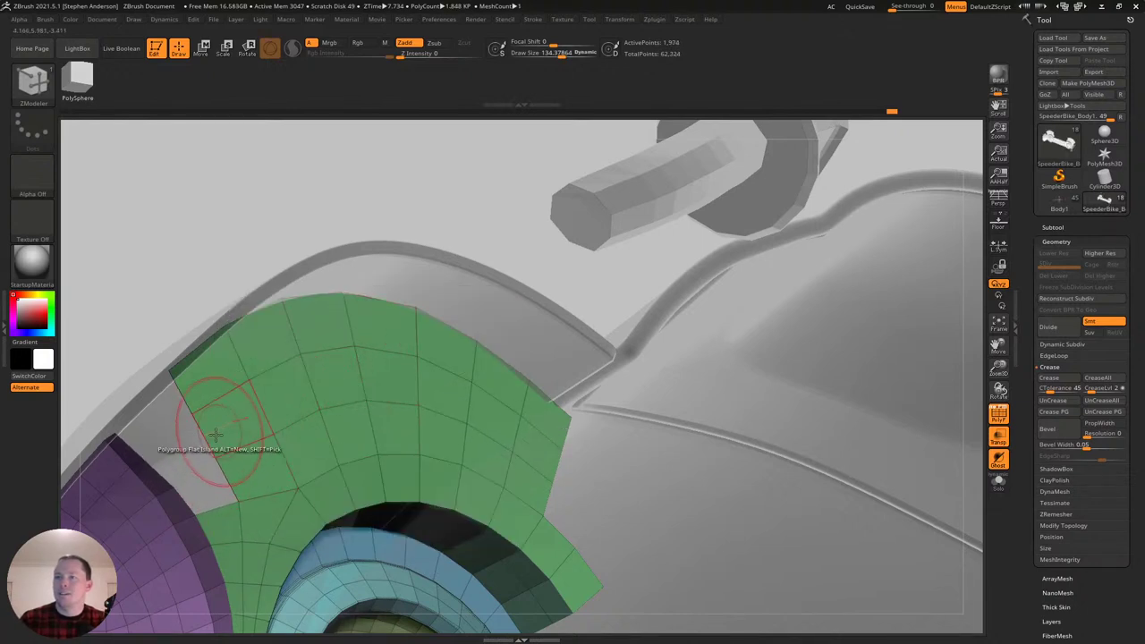
Set the ZModeler edge action to Bridge and bridge the end panel's side edges to the purple bowl's rim.
key("space")
left_click(81, 339)
right_click_drag(194, 451, 299, 344, "alt")
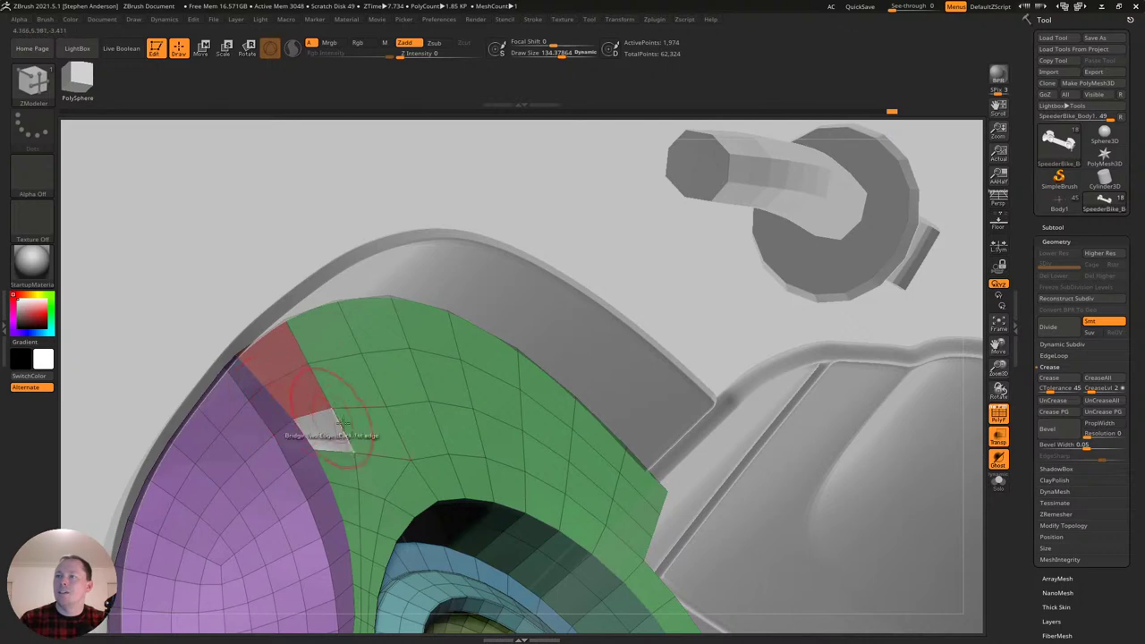
Isolate the flange and its new panels, assign them one new polygroup, and show the whole mesh again.
mouse_move(356, 401)
right_mouse_down()
mouse_move(335, 425)
mouse_move(350, 355)
mouse_move(310, 337)
mouse_move(296, 285)
mouse_move(279, 346)
mouse_move(293, 313)
mouse_move(291, 253)
right_mouse_up()
left_click(307, 421, "ctrl+shift")
left_click(316, 235, "ctrl+shift")
left_click(313, 323, "ctrl+shift")
left_click_drag(324, 227, 358, 232, "ctrl+shift")
left_click(315, 207, "ctrl")
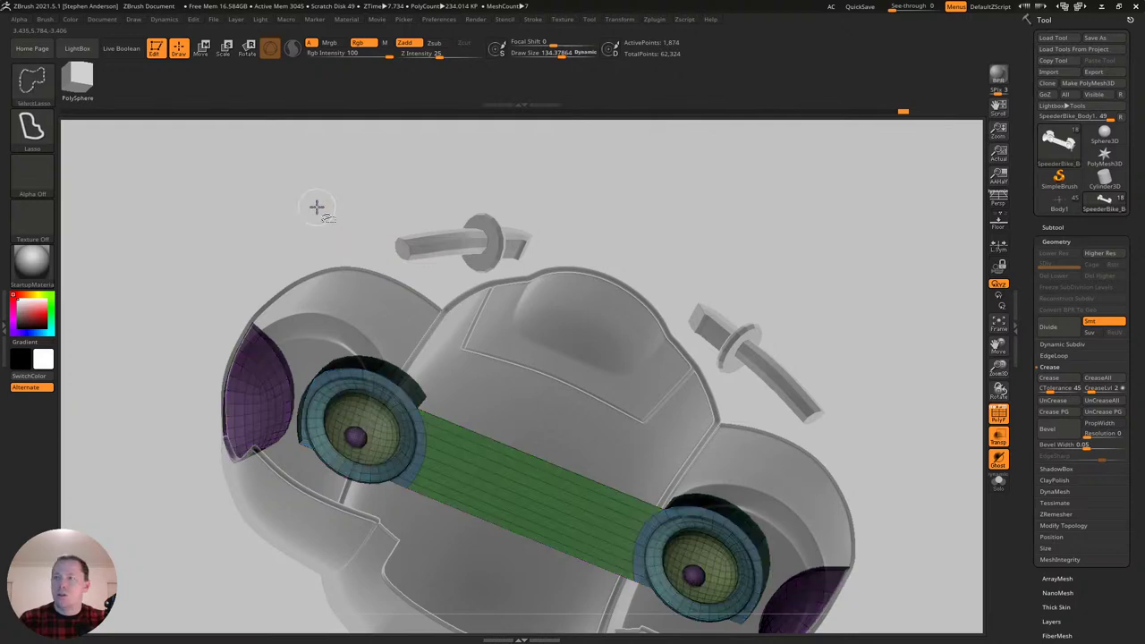
left_click(314, 207, "ctrl+shift")
right_click_drag(307, 319, 323, 351, "ctrl")
Even out the regrouped panels with the Move and Smooth brushes at draw size about 187.
key("b")
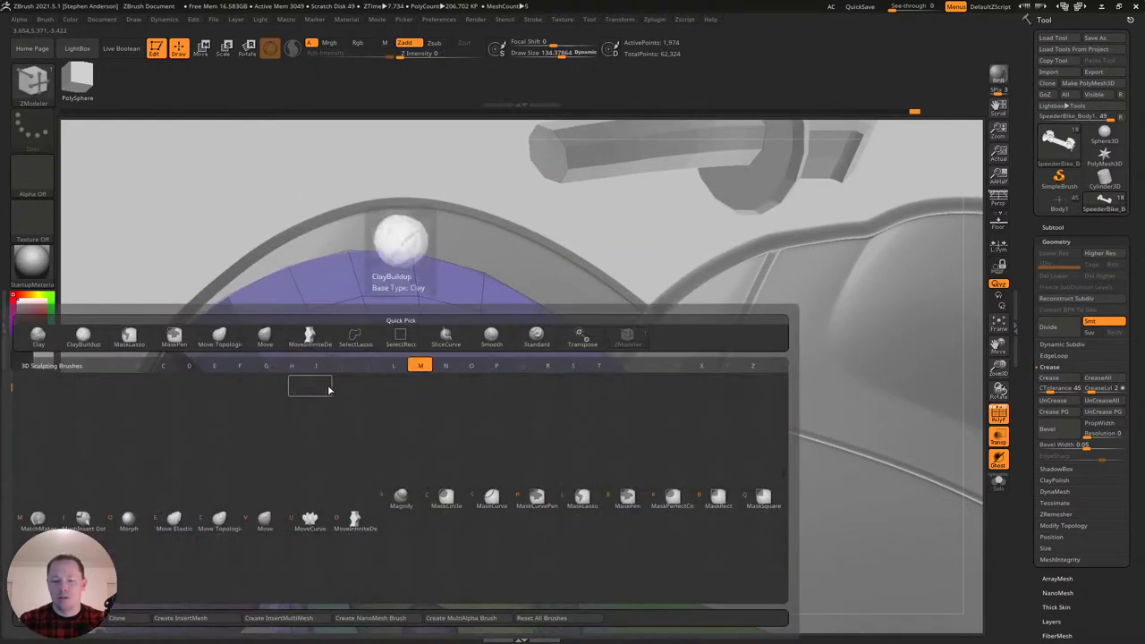
key("m")
key("v")
key("shift")
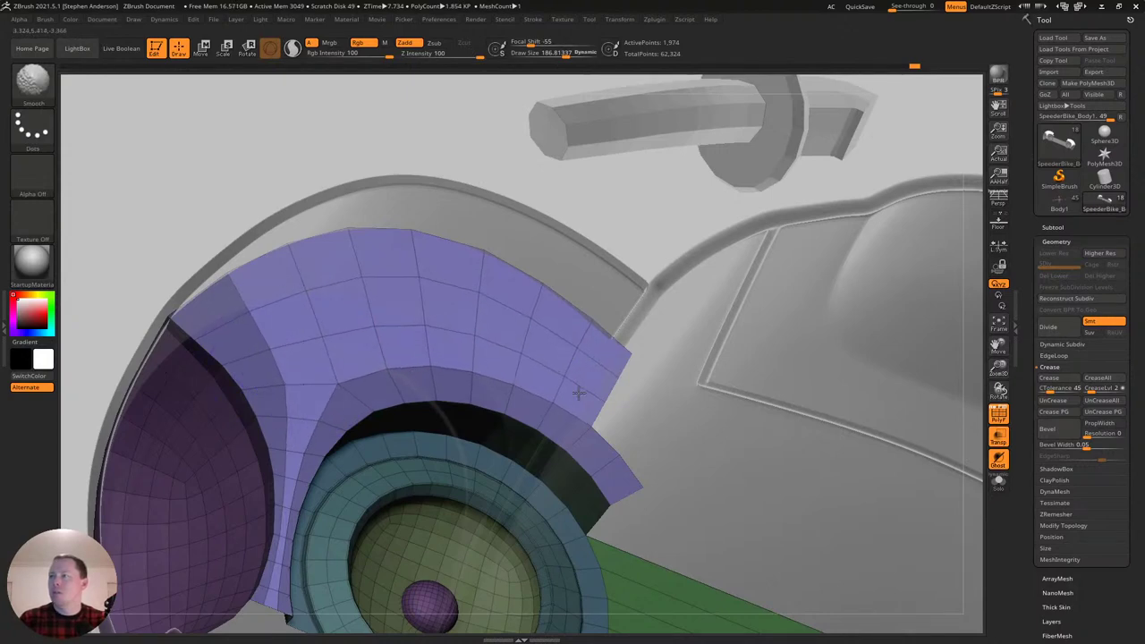
mouse_move(462, 320)
right_mouse_down()
mouse_move(448, 337)
mouse_move(432, 311)
right_mouse_up()
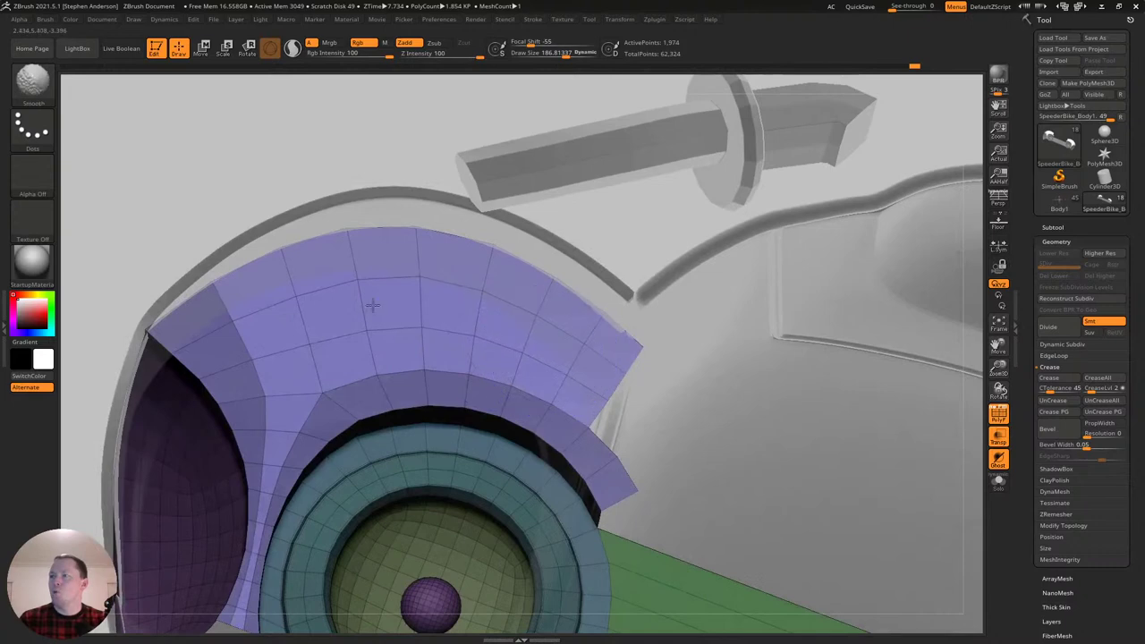
key("ctrl")
right_click_drag(309, 363, 267, 336)
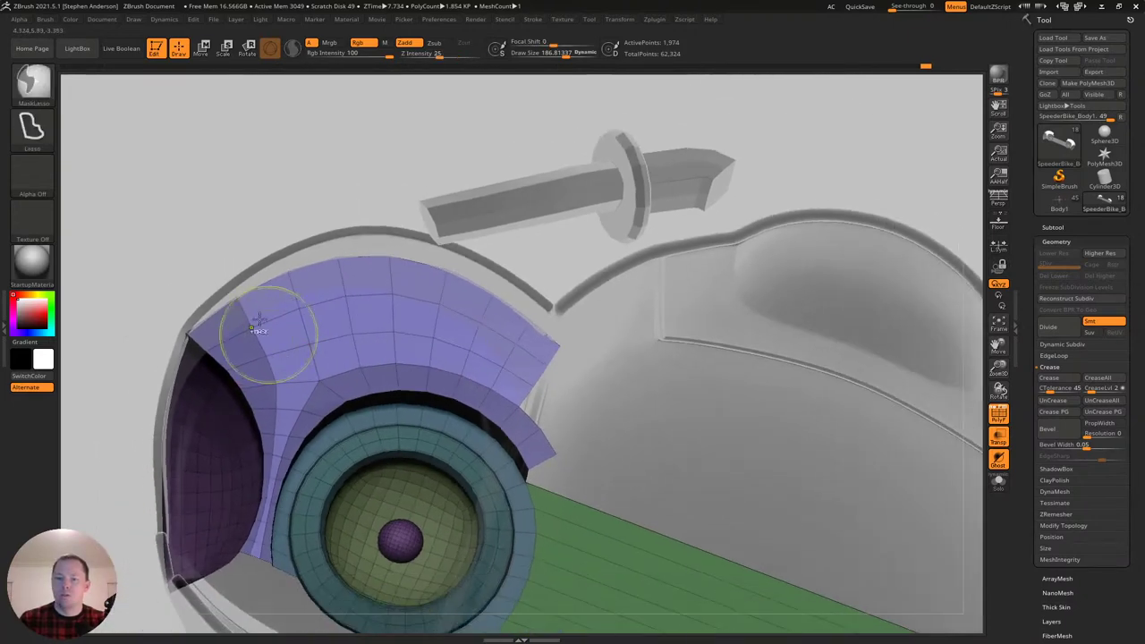
left_click_drag(205, 216, 220, 229, "ctrl")
Inspect the seam between the panels and the bowl up close without polyframe, and reduce the draw size to about 84.
mouse_move(328, 322)
right_mouse_down()
mouse_move(350, 332)
mouse_move(340, 370)
mouse_move(335, 335)
mouse_move(277, 283)
right_mouse_up()
key("shift+f")
mouse_move(265, 361)
right_mouse_down()
mouse_move(225, 401)
mouse_move(298, 384)
mouse_move(362, 344)
mouse_move(233, 379)
mouse_move(352, 363)
right_mouse_up()
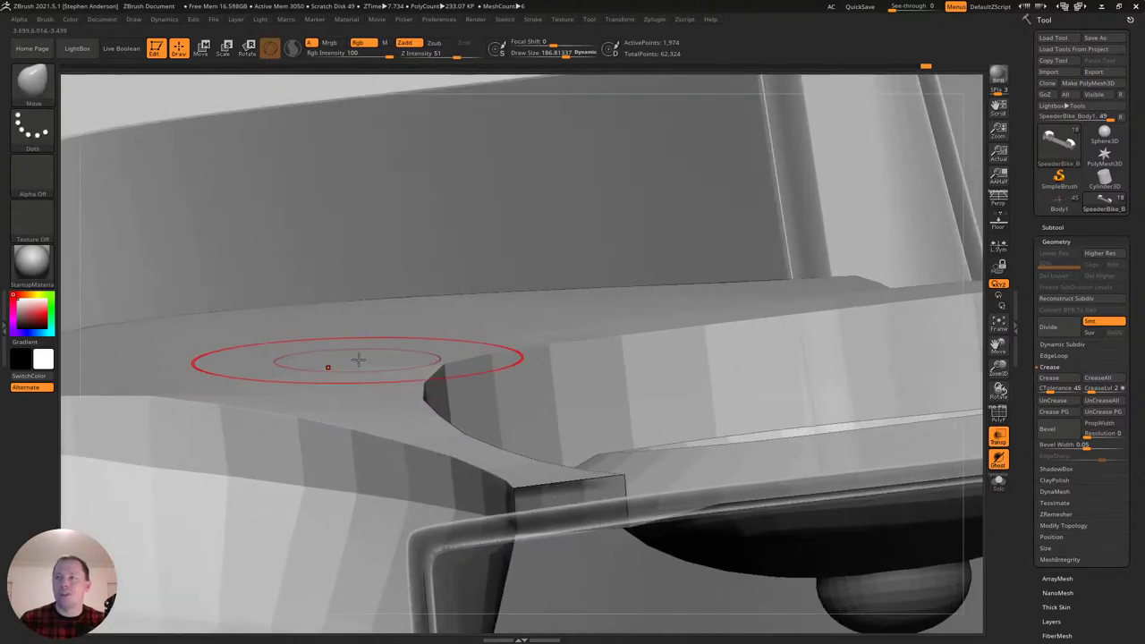
key("b")
key("Escape")
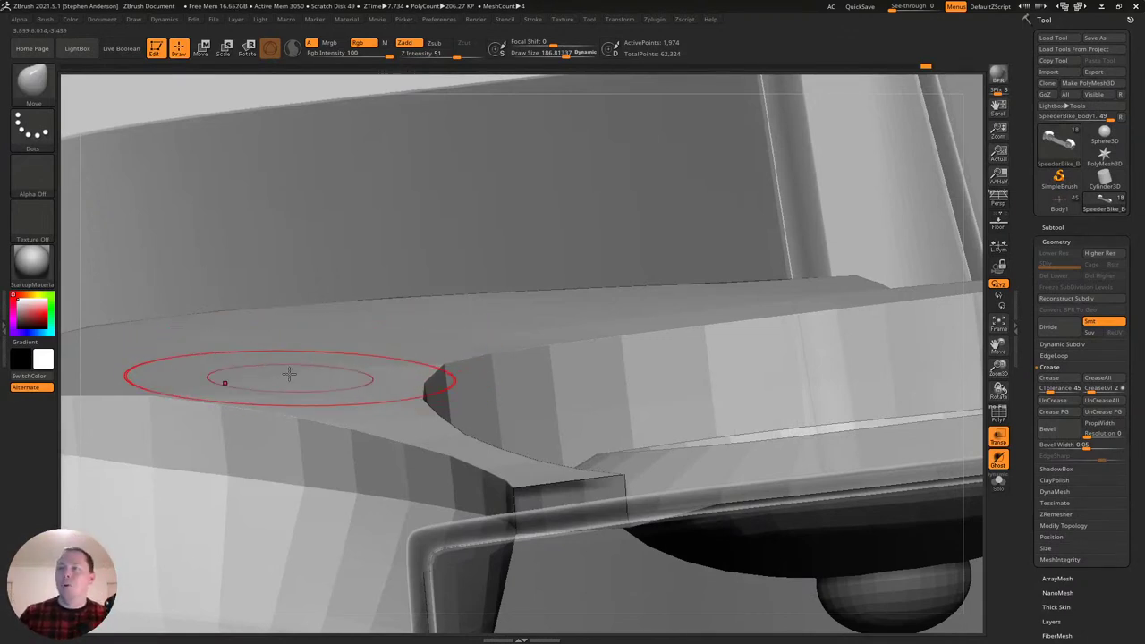
right_click_drag(457, 373, 446, 365)
key("s")
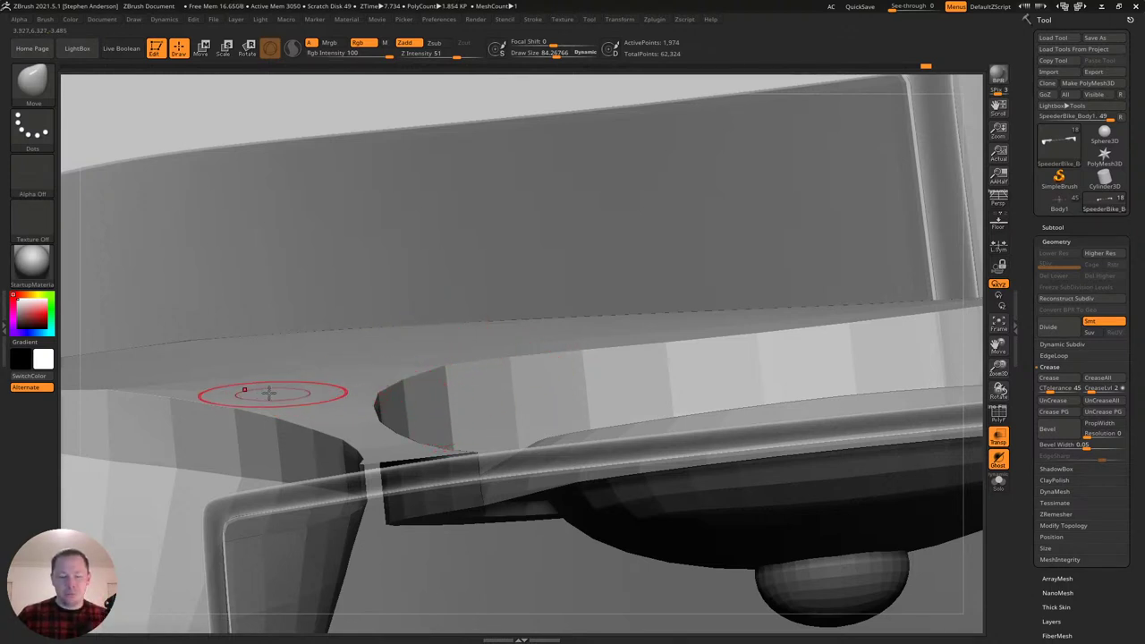
right_click_drag(238, 415, 658, 337, "alt")
mouse_move(418, 361)
right_mouse_down()
mouse_move(430, 358)
mouse_move(410, 369)
right_mouse_up()
key("shift+f")
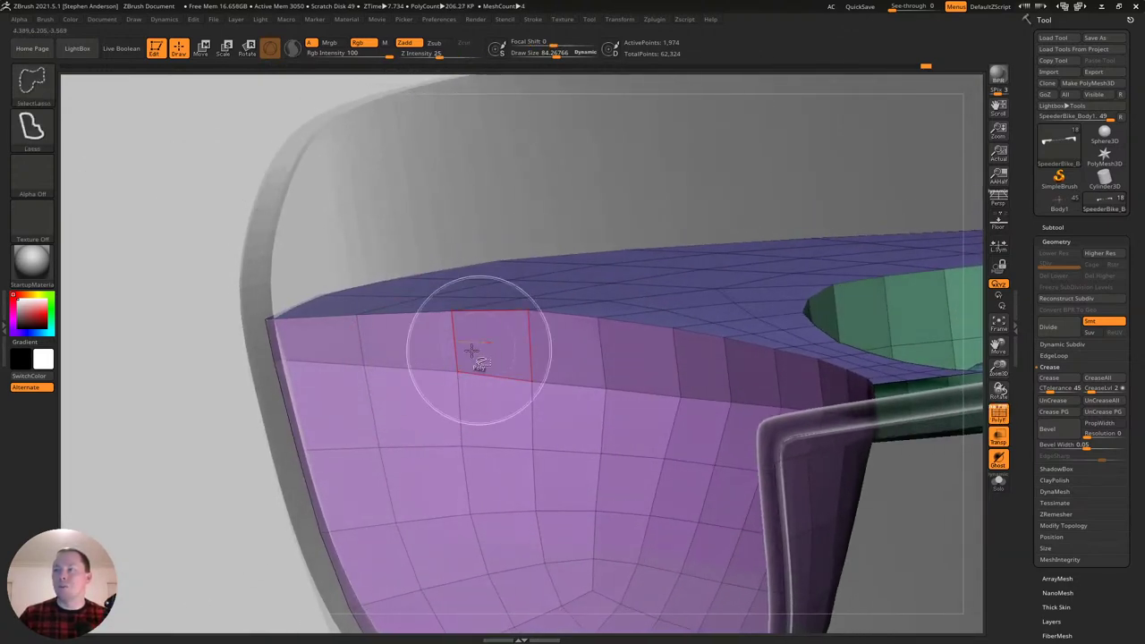
Mask everything except the bowl's upper two rows of polygons by hiding those rows, masking the rest, and showing all.
left_click(456, 349, "ctrl+alt+shift")
left_click(459, 400, "ctrl+alt+shift")
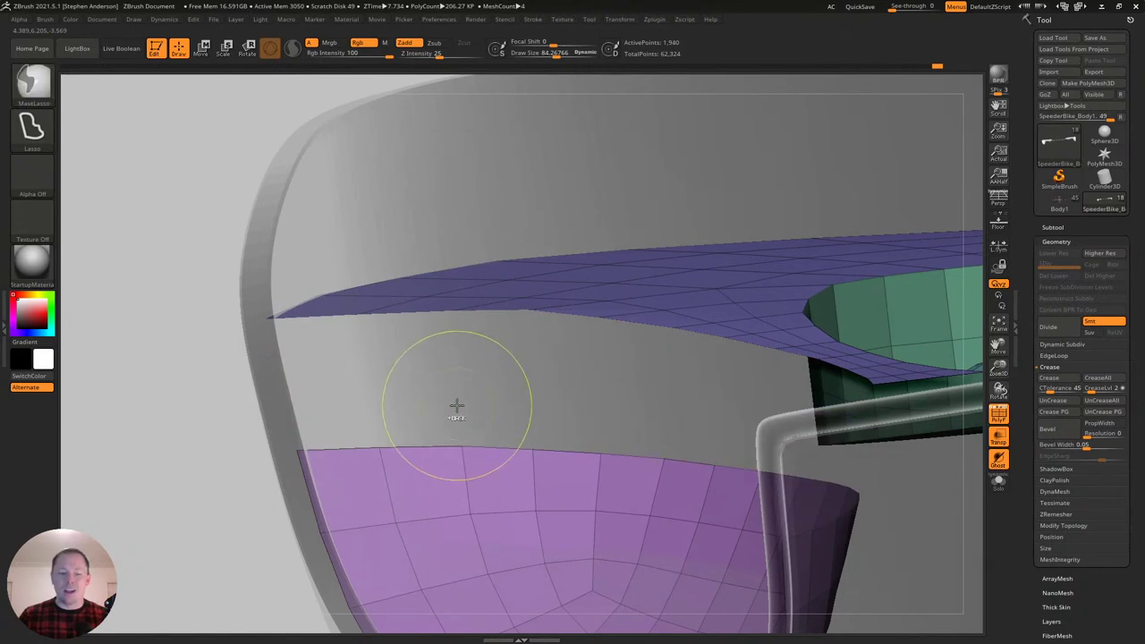
left_click(455, 405, "ctrl")
left_click(400, 417, "ctrl+shift")
Move the edge between the bowl's two unmasked rows to space them evenly, using draw sizes of about 163 and 80.
key("s")
left_click_drag(301, 366, 324, 364)
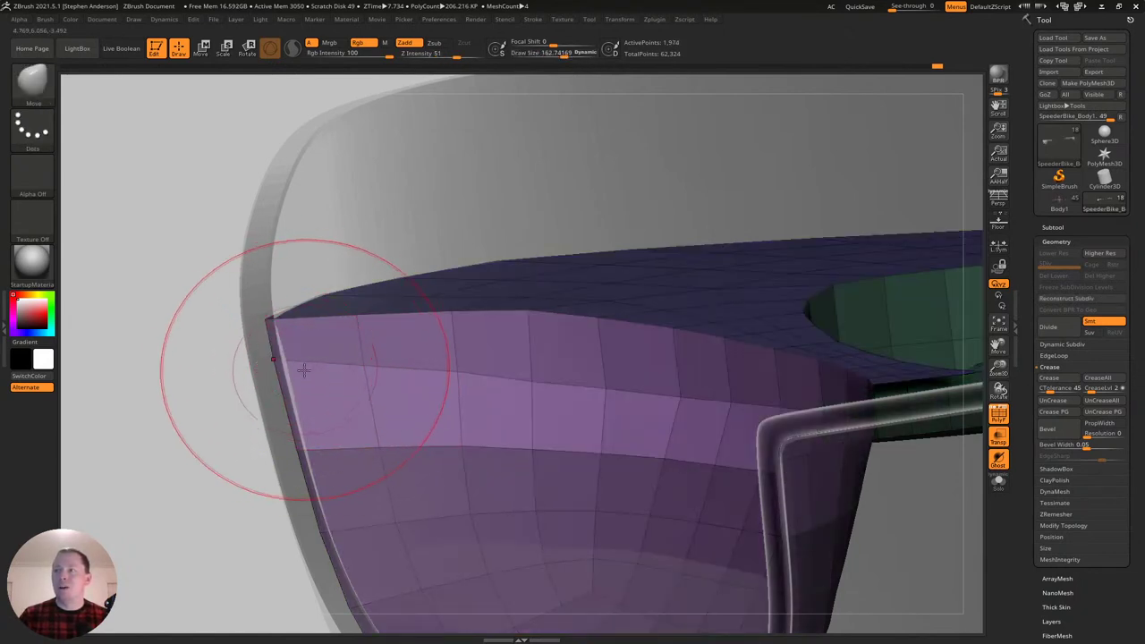
left_click_drag(303, 408, 303, 404)
key("s")
mouse_move(446, 380)
left_mouse_down()
mouse_move(435, 380)
mouse_move(446, 382)
left_mouse_up()
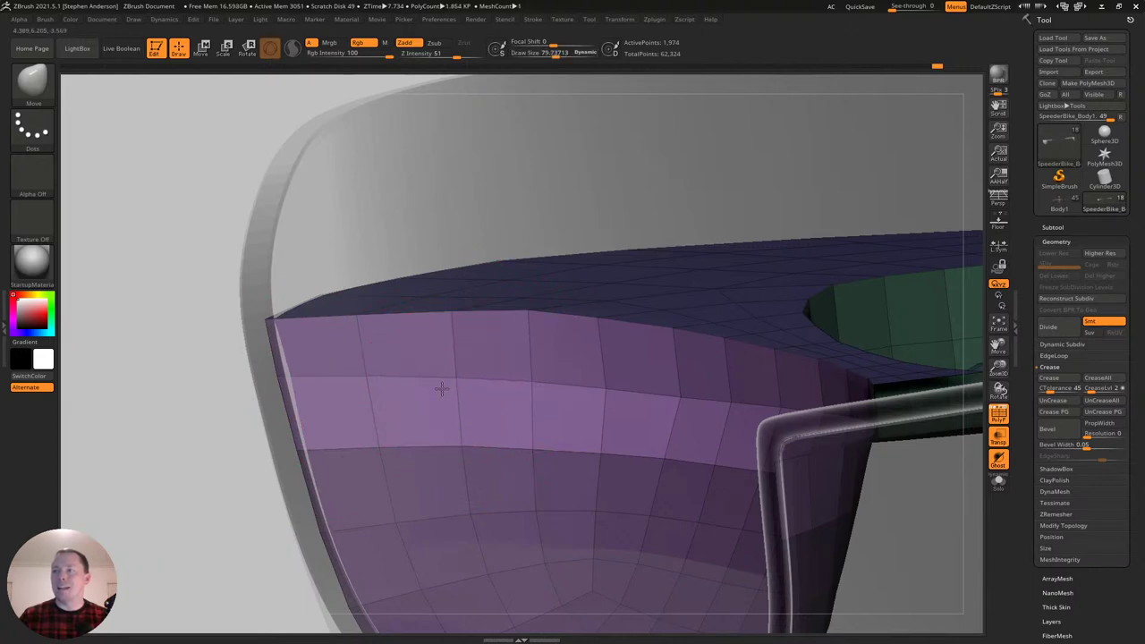
Adjust the outer end of the bowl's unmasked rows against the fender rim with the Move brush at draw size about 243.
mouse_move(483, 394)
right_mouse_down("alt")
mouse_move(419, 370)
mouse_move(417, 384)
right_mouse_up("alt")
key("s")
left_click_drag(284, 365, 294, 365)
mouse_move(293, 365)
right_mouse_down()
mouse_move(340, 336)
mouse_move(309, 363)
right_mouse_up()
key("s")
left_click_drag(285, 361, 279, 363)
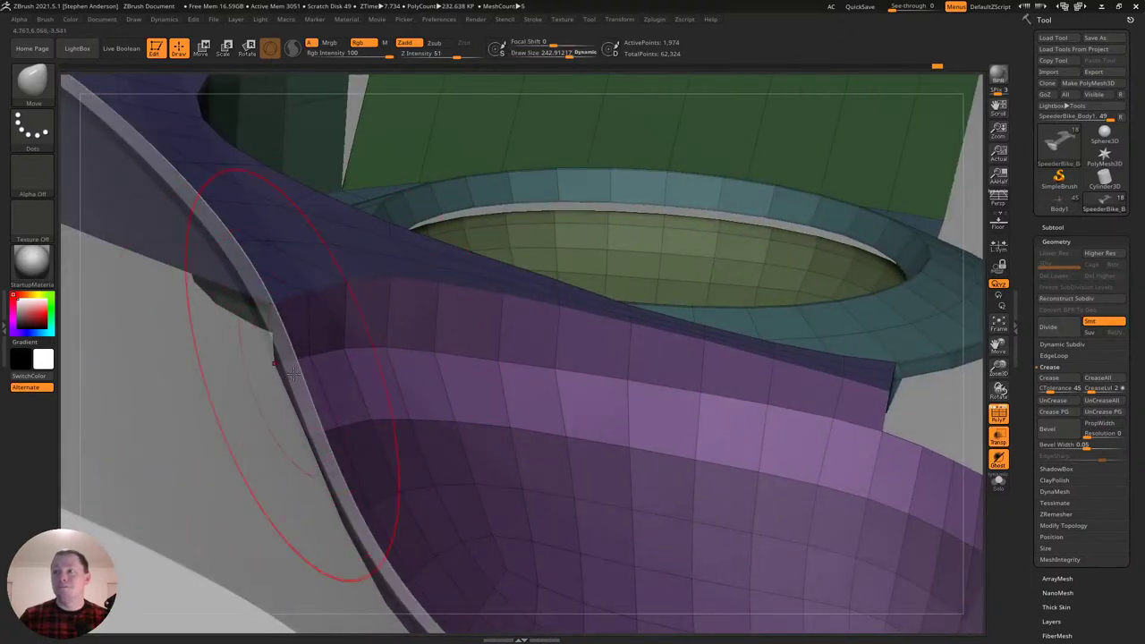
left_click_drag(354, 353, 353, 354)
Nudge the opposite end of the bowl's unmasked rows with the Move brush at draw size about 336.
mouse_move(386, 345)
right_mouse_down()
mouse_move(347, 380)
mouse_move(384, 346)
mouse_move(466, 359)
mouse_move(364, 351)
mouse_move(453, 374)
right_mouse_up()
key("s")
left_click_drag(454, 374, 483, 372)
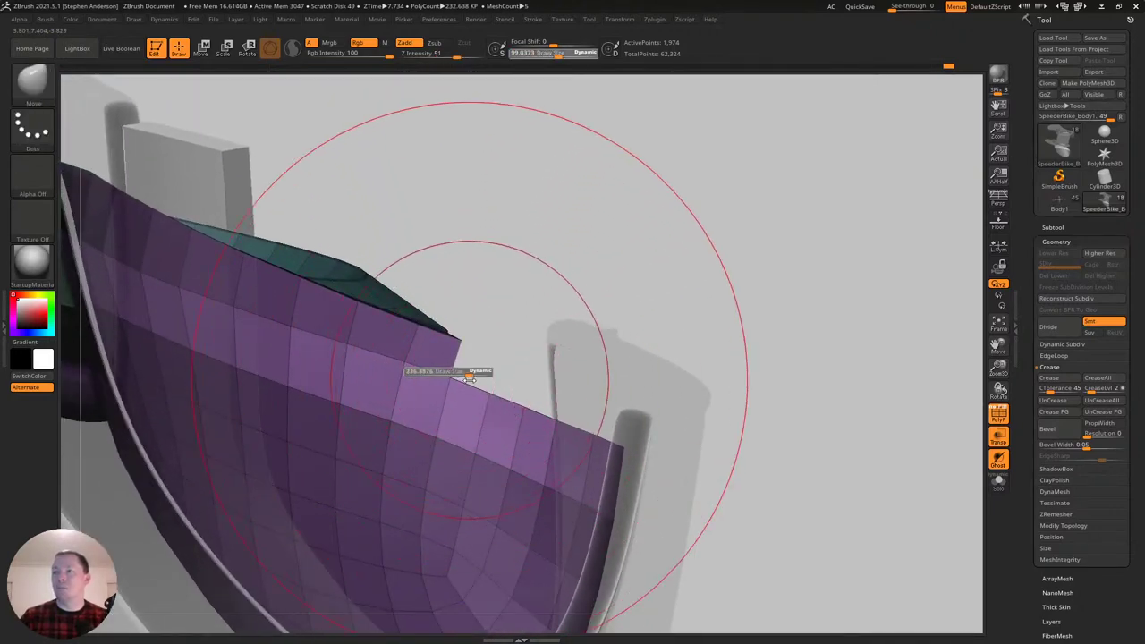
mouse_move(453, 398)
right_mouse_down()
mouse_move(437, 423)
mouse_move(433, 375)
mouse_move(511, 396)
right_mouse_up()
mouse_move(586, 399)
right_mouse_down()
mouse_move(619, 402)
mouse_move(622, 387)
right_mouse_up()
left_click_drag(620, 399, 615, 417)
Examine the bowl rim, fender panels and light housing from several angles without polyframe.
mouse_move(394, 332)
right_mouse_down()
mouse_move(360, 332)
mouse_move(441, 412)
mouse_move(453, 489)
mouse_move(481, 420)
mouse_move(493, 437)
mouse_move(403, 438)
right_mouse_up()
key("shift+f")
mouse_move(202, 516)
right_mouse_down()
mouse_move(358, 448)
mouse_move(409, 404)
mouse_move(442, 435)
mouse_move(448, 416)
mouse_move(430, 404)
right_mouse_up()
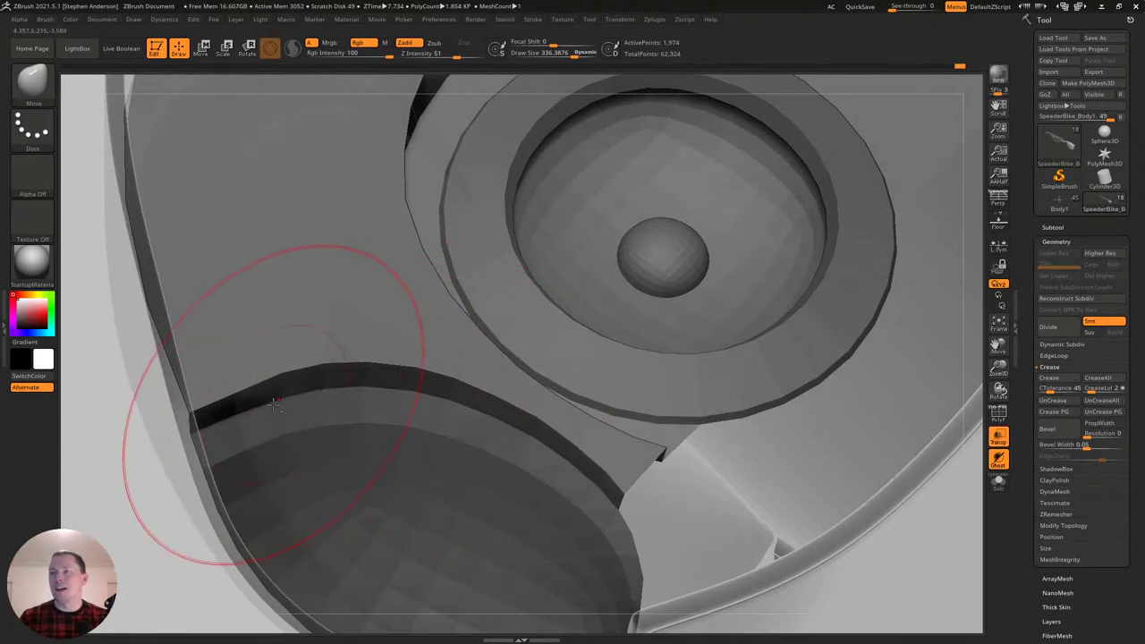
mouse_move(218, 486)
right_mouse_down()
mouse_move(281, 460)
mouse_move(426, 448)
mouse_move(452, 479)
mouse_move(353, 439)
mouse_move(389, 447)
mouse_move(381, 410)
mouse_move(396, 378)
right_mouse_up()
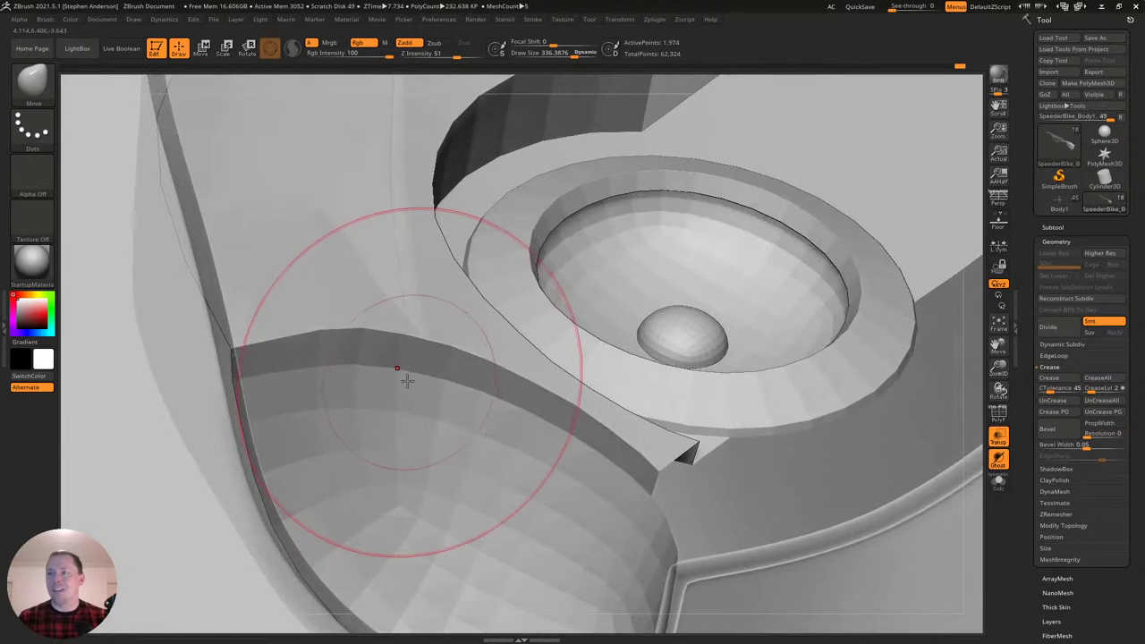
right_click_drag(524, 403, 564, 430)
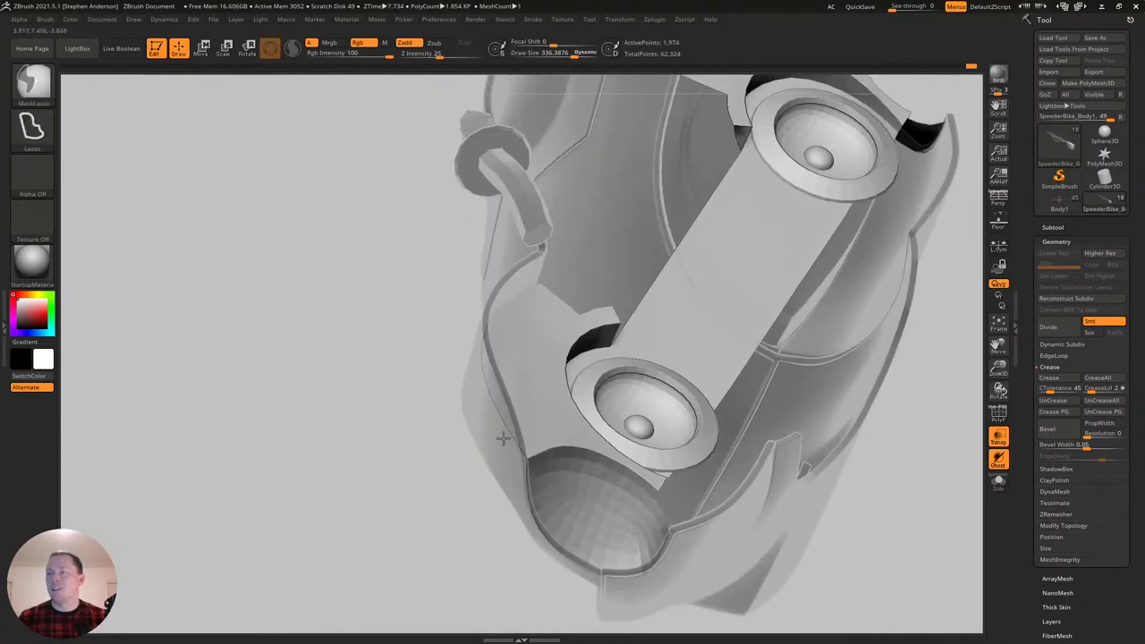
mouse_move(507, 509)
right_mouse_down()
mouse_move(544, 397)
mouse_move(544, 474)
mouse_move(596, 407)
right_mouse_up()
left_click_drag(595, 407, 616, 369)
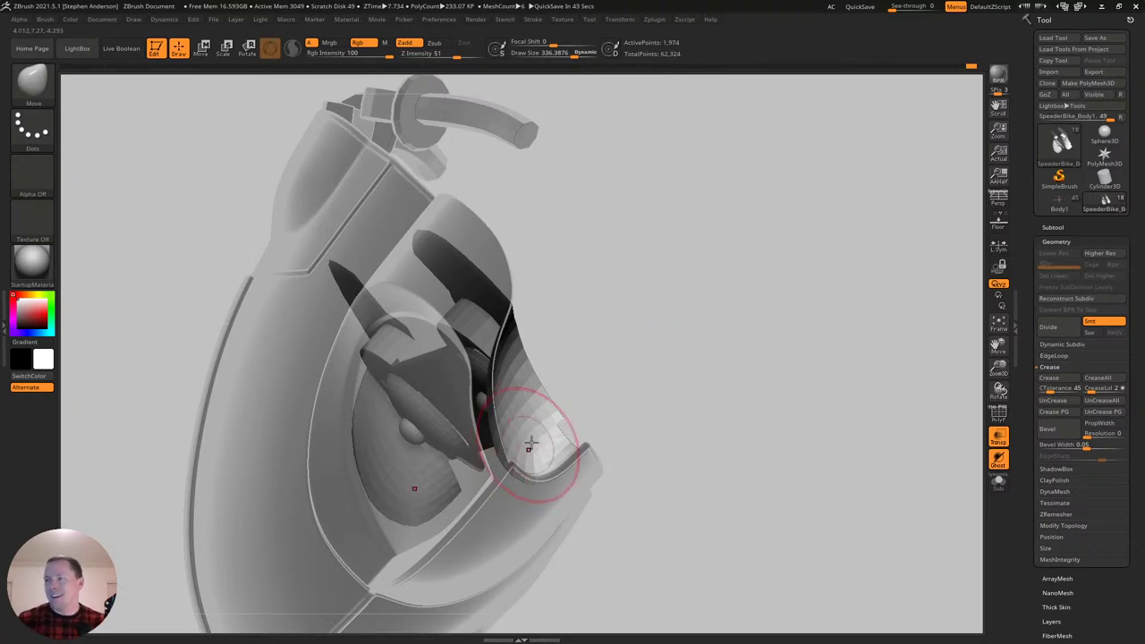
right_click_drag(565, 426, 524, 432)
left_click_drag(523, 433, 725, 485)
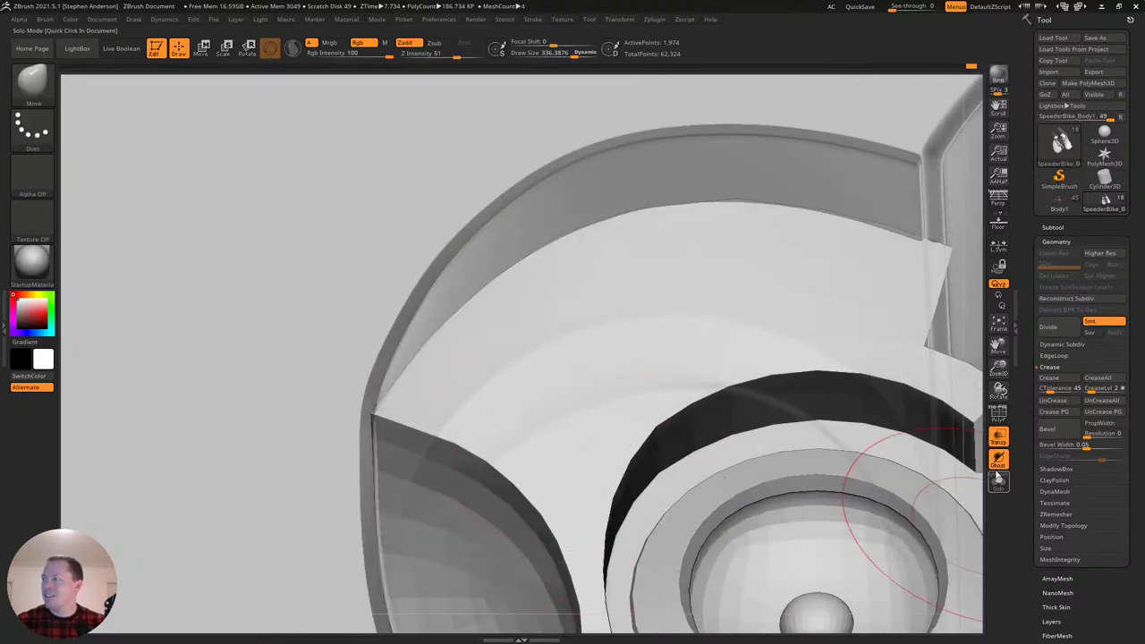
Turn off transparency for the surrounding subtools and set the Move brush's draw size to about 94.
left_click(998, 435)
mouse_move(635, 403)
left_mouse_down()
mouse_move(591, 474)
mouse_move(550, 384)
mouse_move(540, 405)
left_mouse_up()
key("s")
left_click_drag(493, 450, 477, 452)
Examine the light housing flange and fender panels up close and from the front, briefly isolating the active subtool.
right_click_drag(478, 450, 498, 487)
left_click_drag(499, 488, 571, 396)
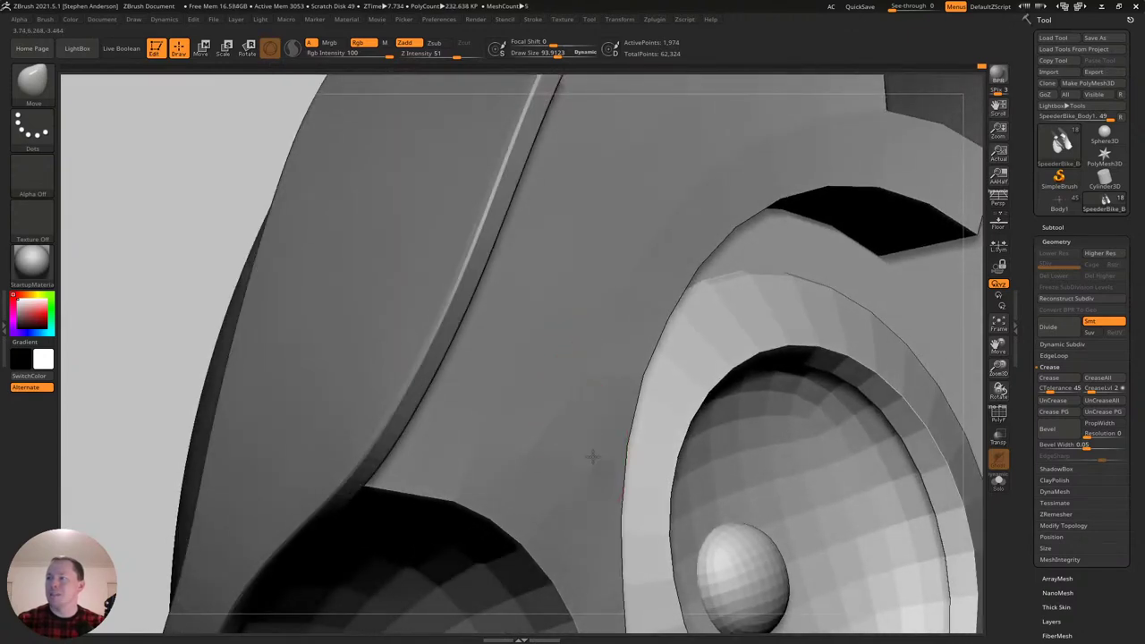
mouse_move(586, 387)
right_mouse_down()
mouse_move(547, 475)
mouse_move(493, 421)
mouse_move(472, 418)
mouse_move(573, 409)
right_mouse_up()
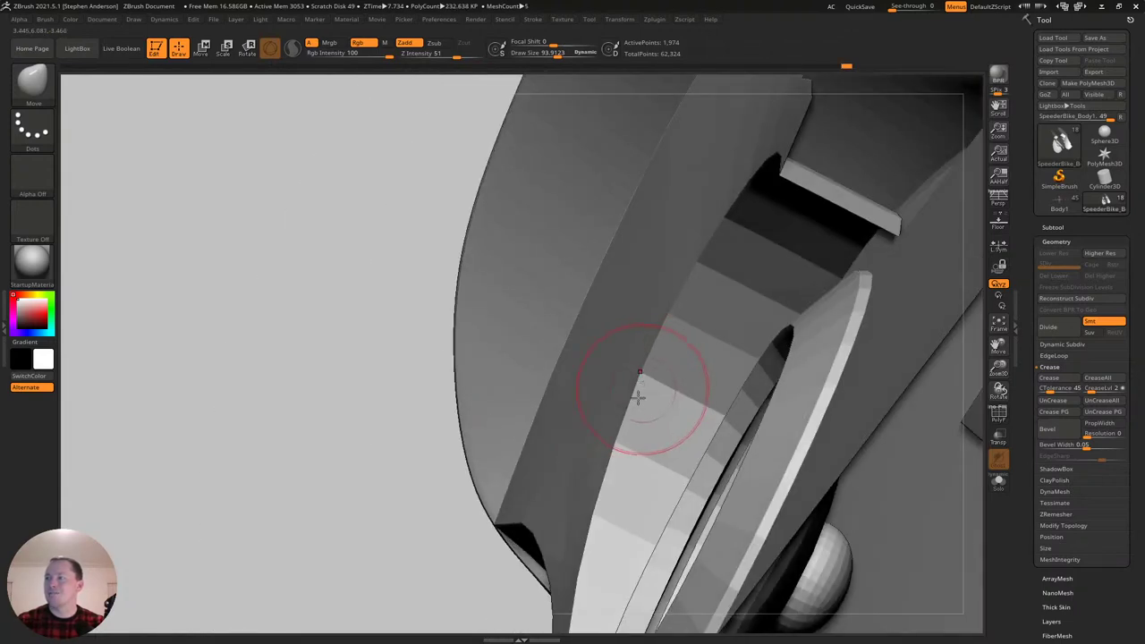
mouse_move(644, 378)
right_mouse_down()
mouse_move(718, 361)
mouse_move(547, 315)
right_mouse_up()
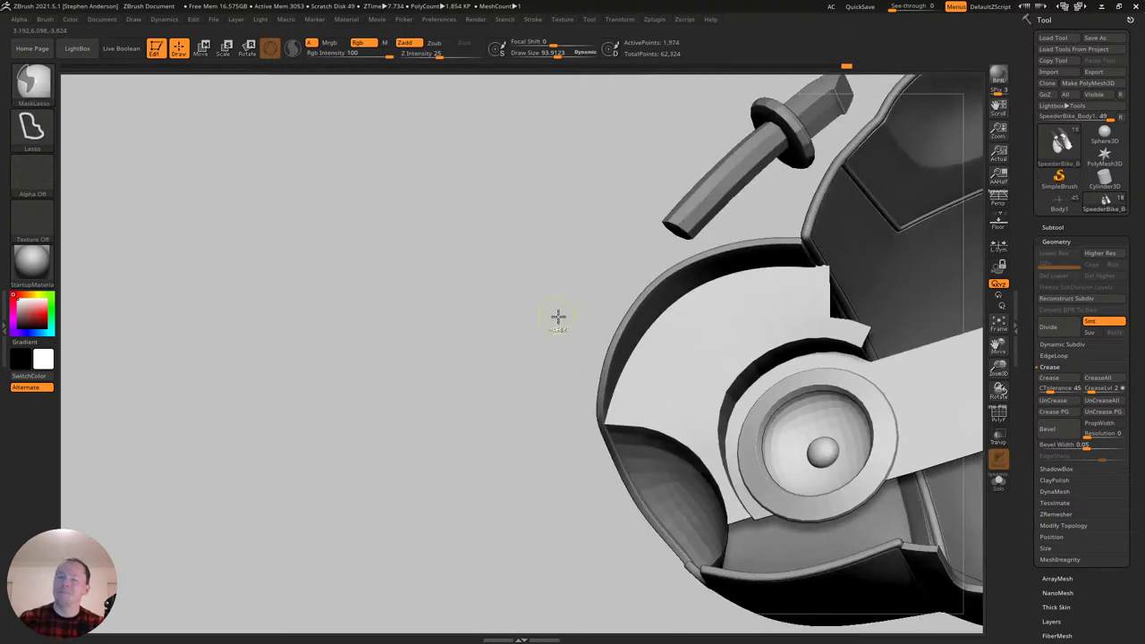
mouse_move(738, 337)
right_mouse_down("alt")
mouse_move(581, 443)
mouse_move(549, 401)
mouse_move(586, 431)
mouse_move(589, 372)
mouse_move(691, 444)
right_mouse_up("alt")
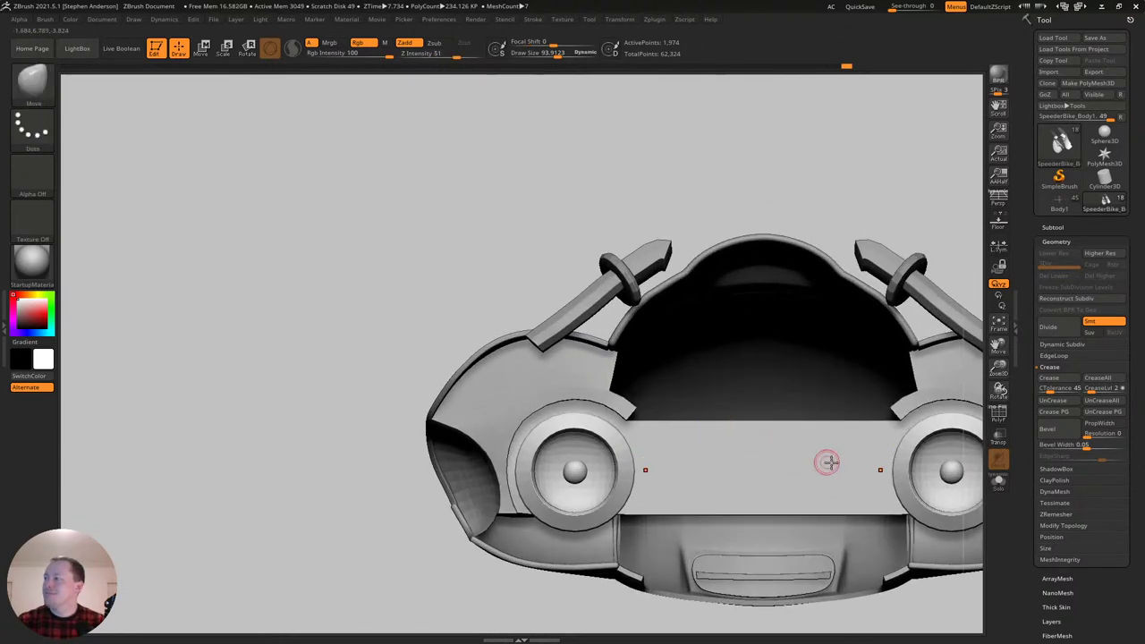
left_click(1000, 485)
left_click(998, 482)
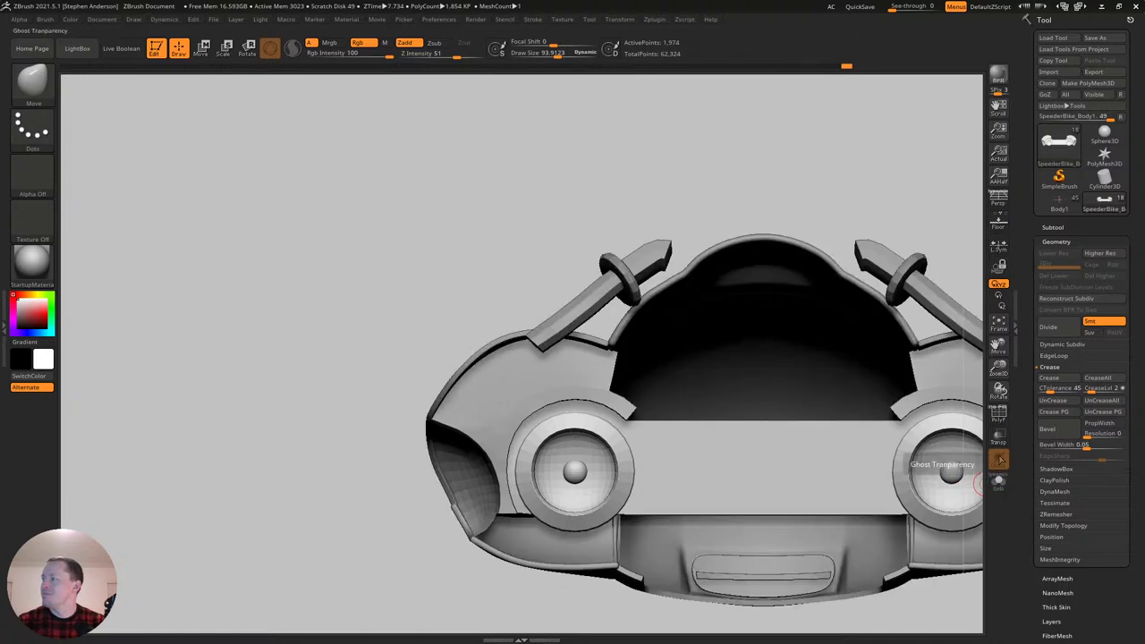
Make the Body subtool folder visible to check the front panels and light housings against the bike's main body.
left_click(1053, 228)
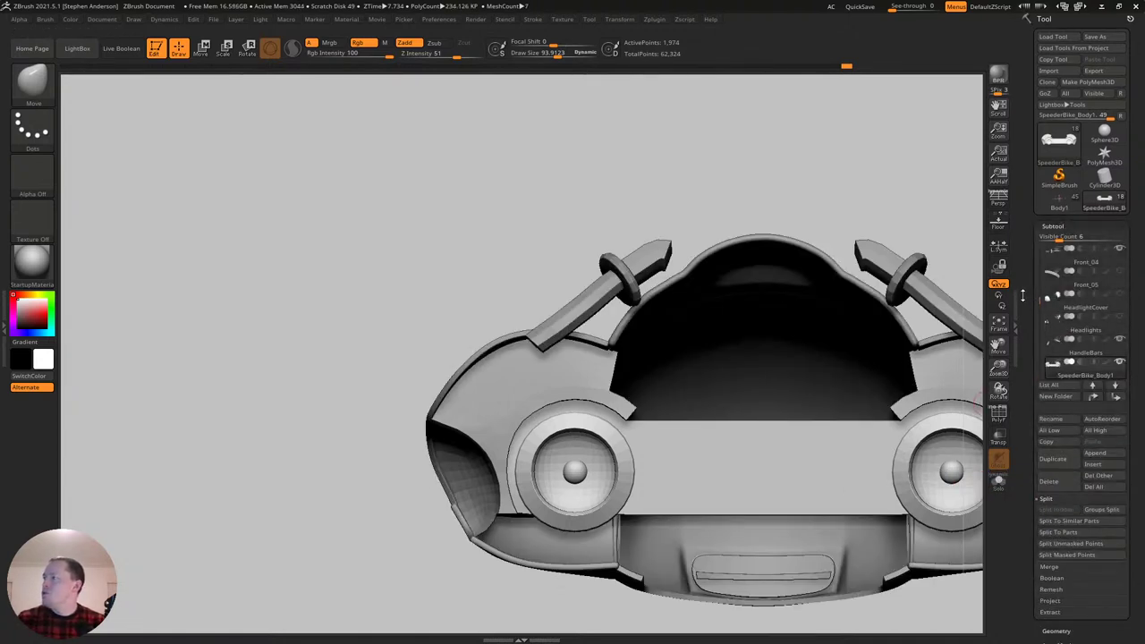
left_click_drag(1036, 298, 1037, 324)
left_click(1119, 340)
right_click_drag(742, 415, 730, 309)
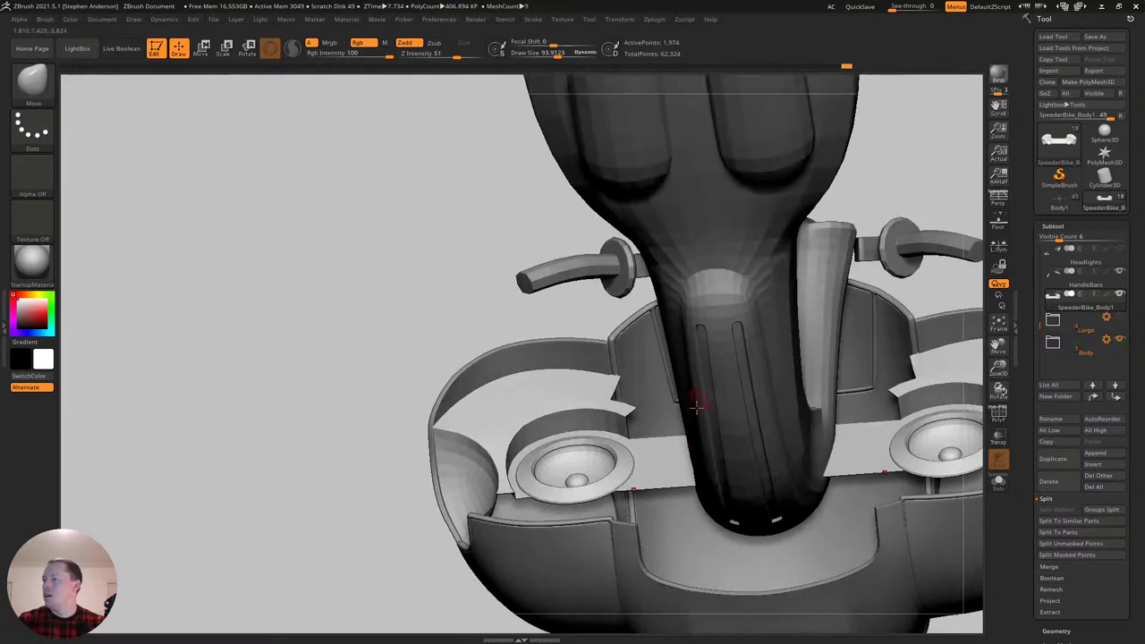
Show the polyframe on the SpeederBike_Body1 mesh, switch to the ZModeler brush and hide the Body folder.
key("shift+f")
right_click_drag(660, 457, 641, 412, "ctrl")
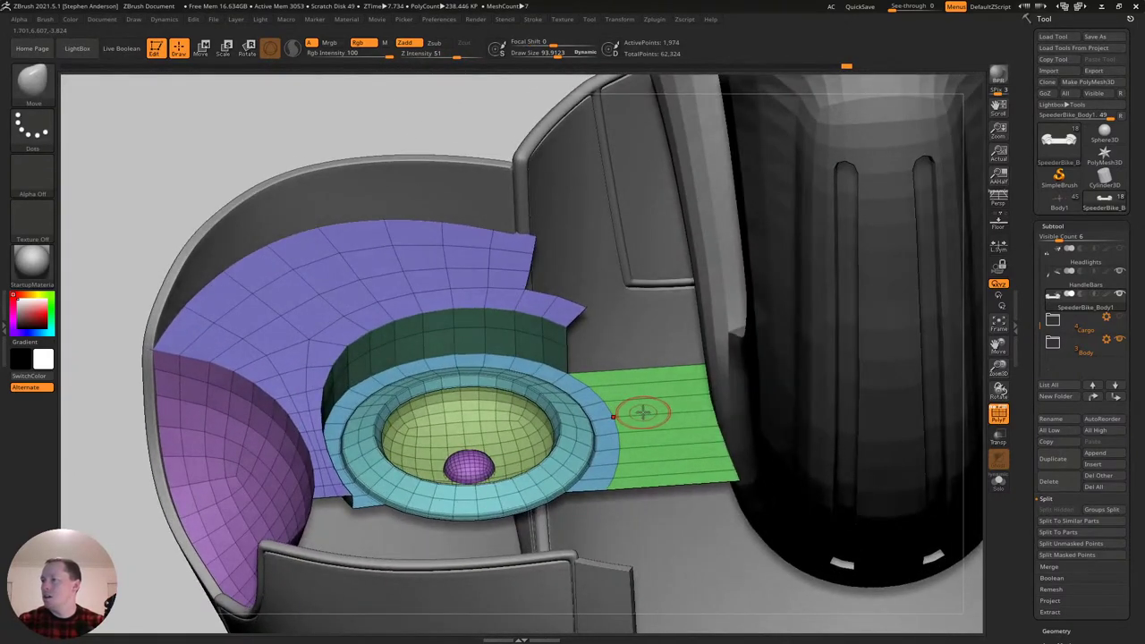
key("b")
key("m")
mouse_move(646, 425)
right_mouse_down()
mouse_move(650, 471)
mouse_move(636, 463)
right_mouse_up()
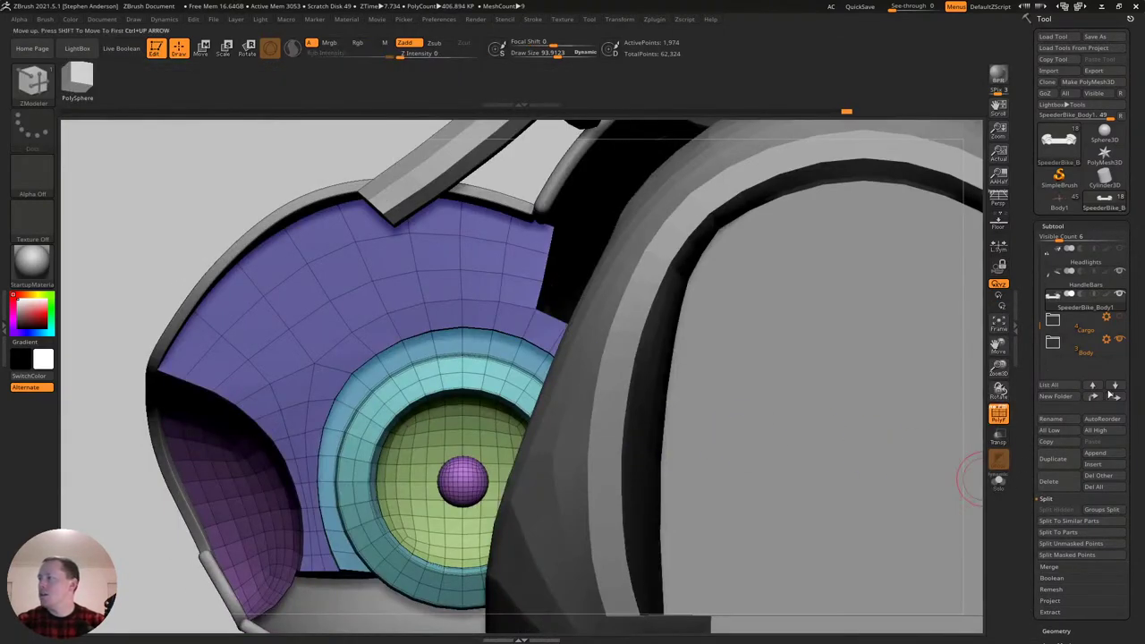
left_click(1119, 340)
right_click_drag(714, 435, 703, 475, "ctrl")
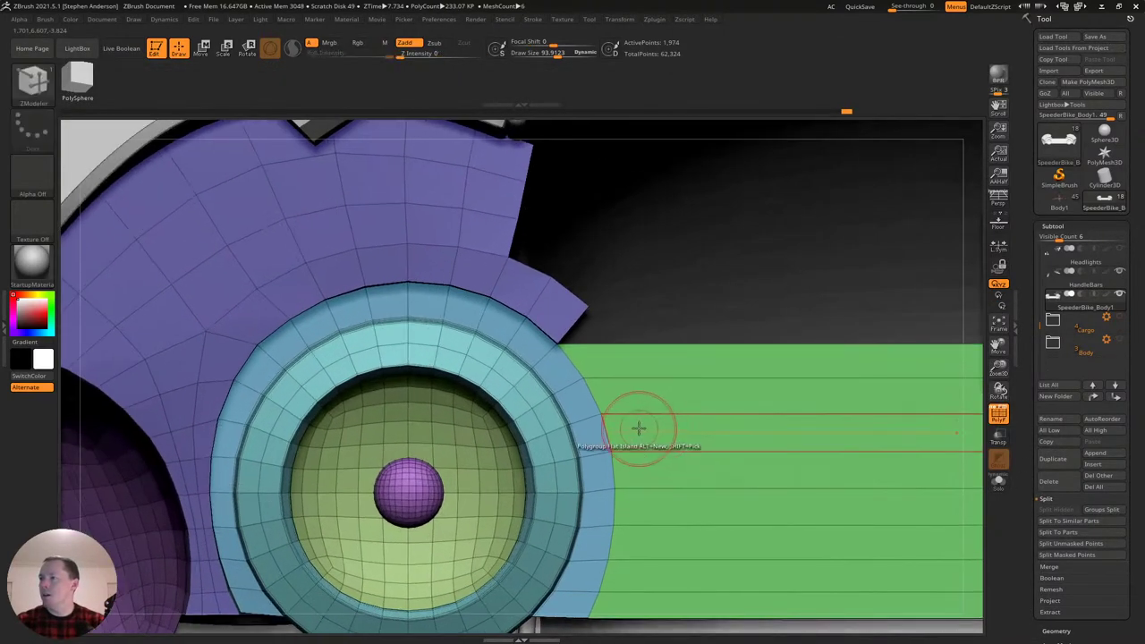
Insert a single edge loop across the green centre panel, just beside the headlight ring.
key("space")
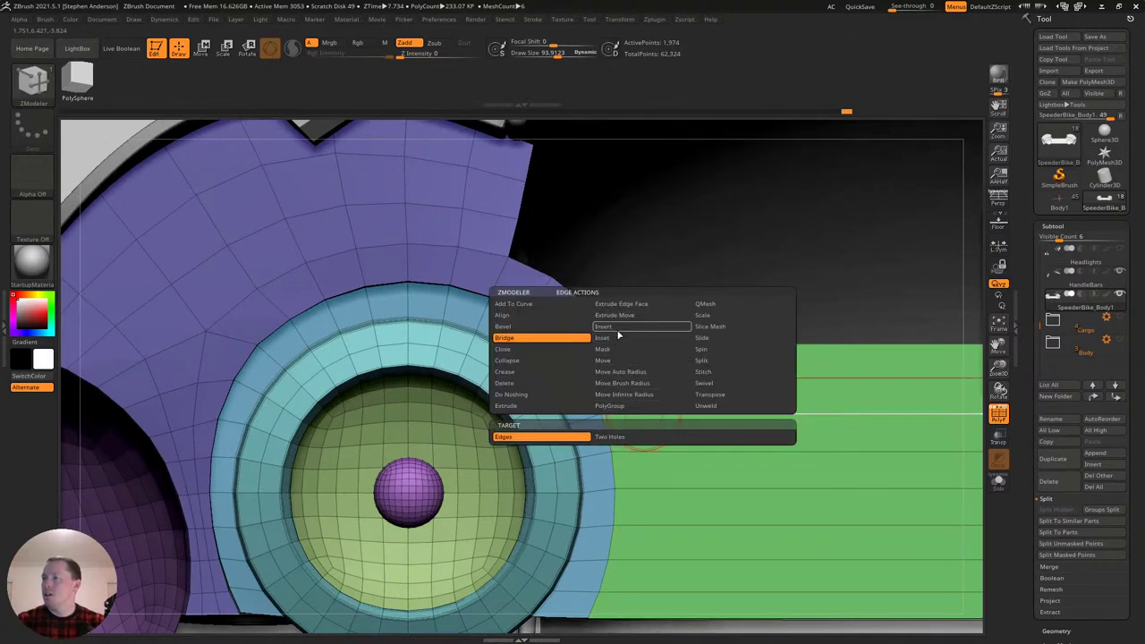
left_click(617, 326)
left_click(642, 438)
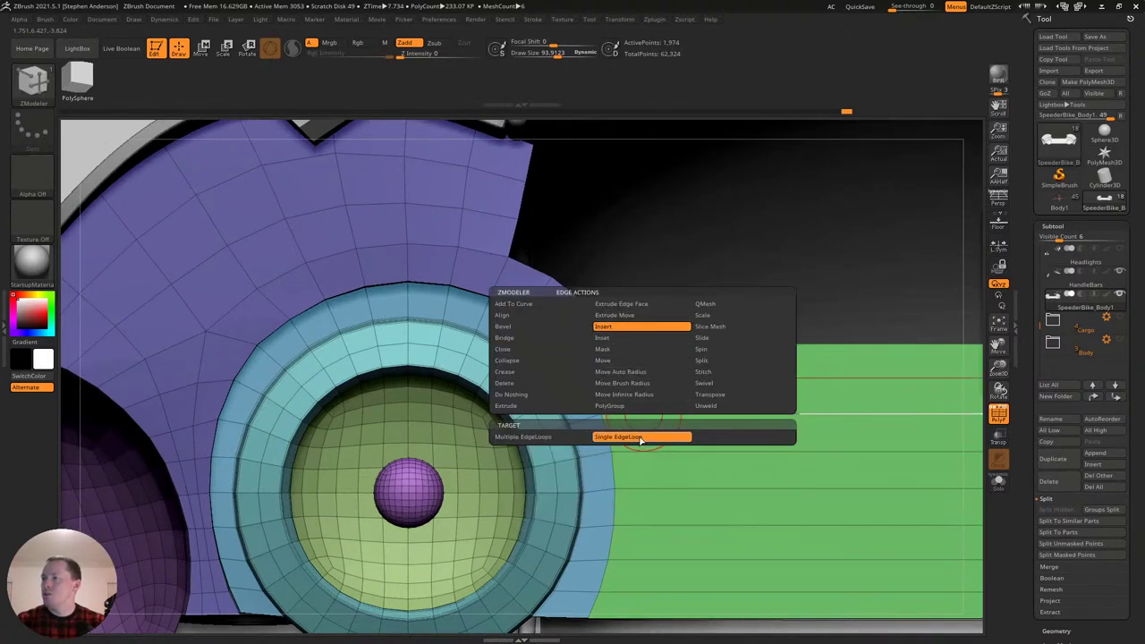
key("ctrl")
key("ctrl")
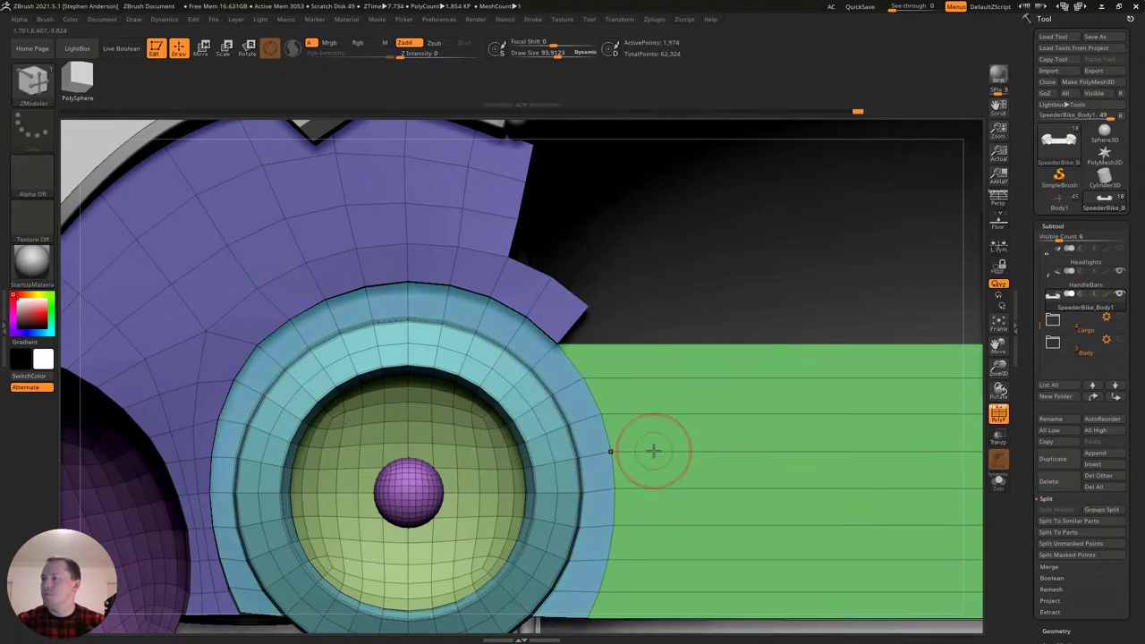
left_click(653, 451)
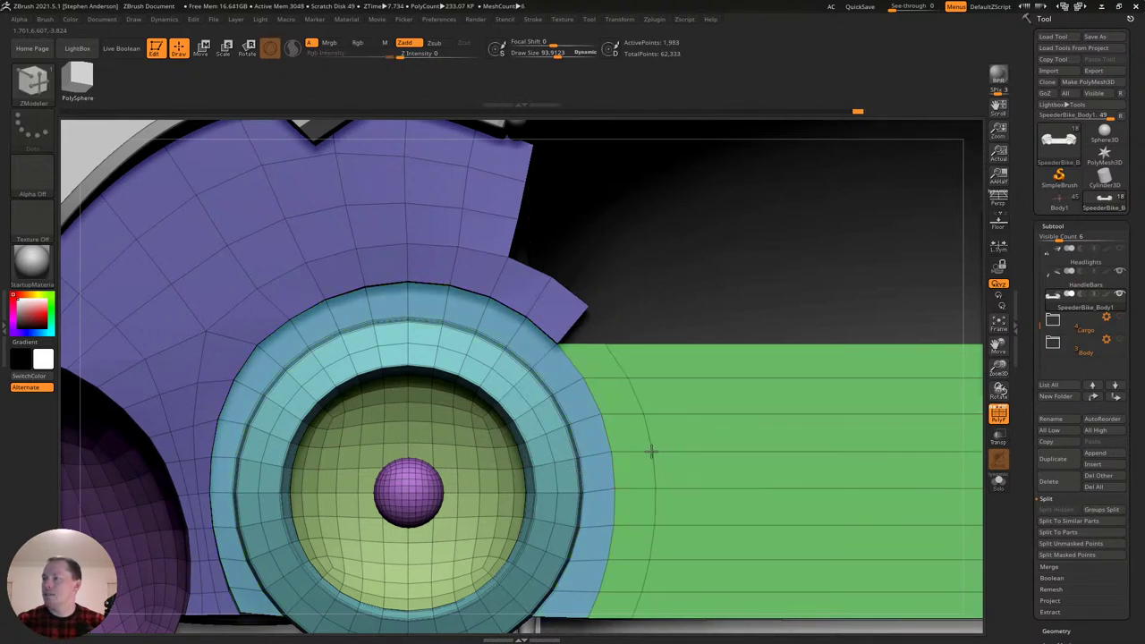
key("ctrl")
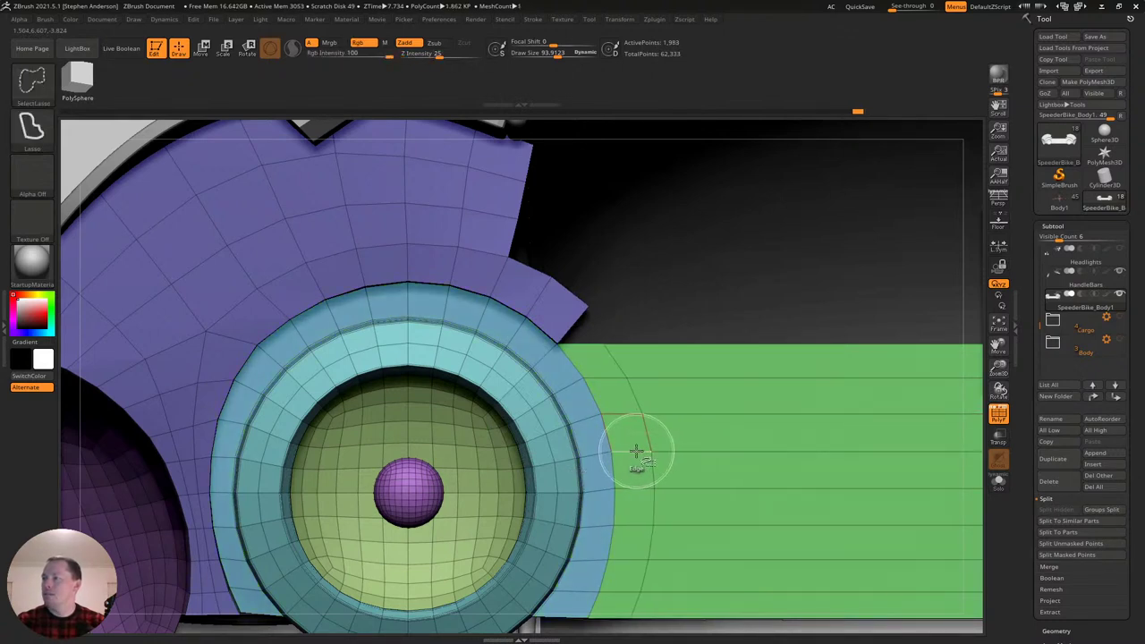
Mirror and weld the mesh so both ends of the green panel share the inserted edge loop.
key("f")
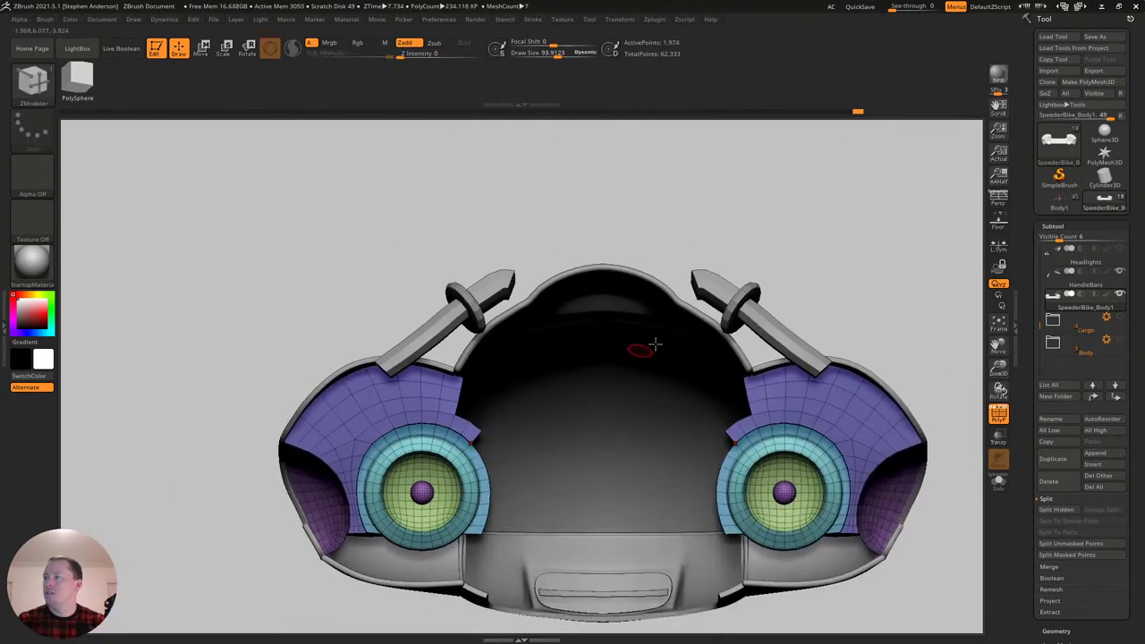
left_click(857, 266, "ctrl+shift")
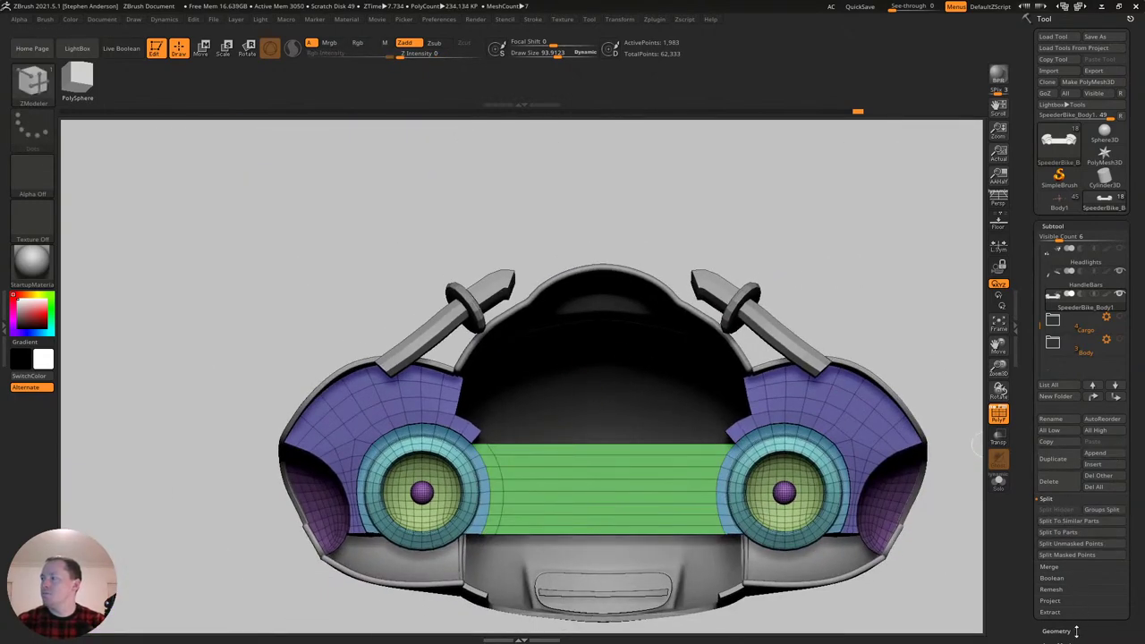
left_click(1059, 631)
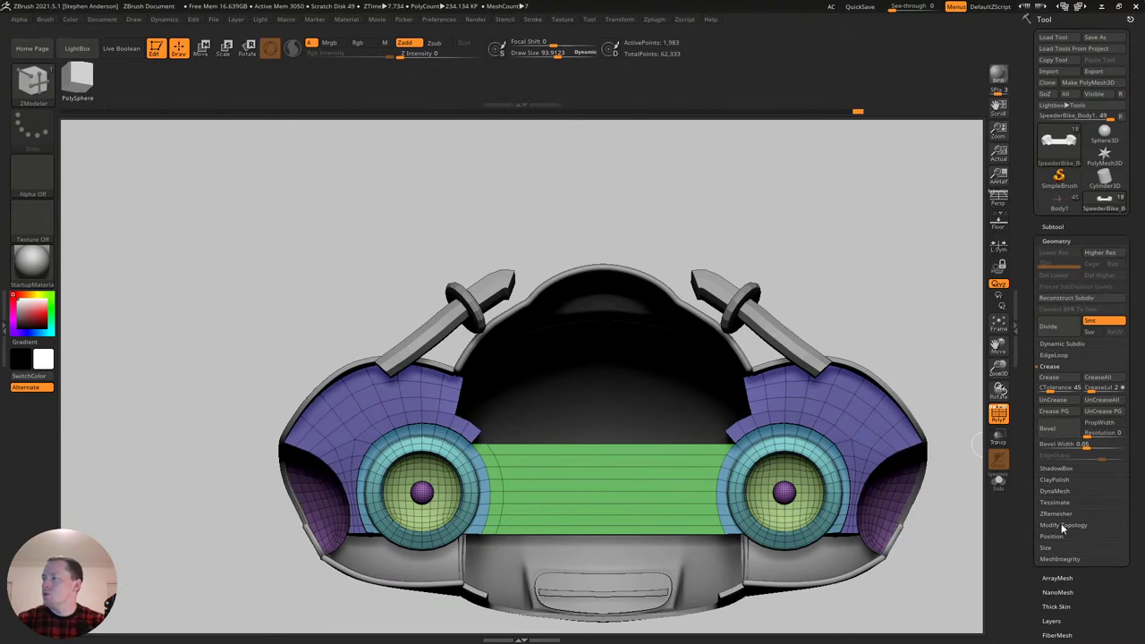
left_click(1063, 525)
mouse_move(685, 503)
right_mouse_down("ctrl")
mouse_move(568, 549)
mouse_move(499, 454)
right_mouse_up("ctrl")
Isolate the two narrow green strips beside the headlight rings, and mask everything else on the mesh.
left_click(512, 419)
left_click_drag(512, 419, 518, 418)
left_click(499, 417, "ctrl+shift")
mouse_move(498, 418)
right_mouse_down("ctrl")
mouse_move(487, 394)
mouse_move(454, 376)
mouse_move(529, 509)
mouse_move(470, 383)
right_mouse_up("ctrl")
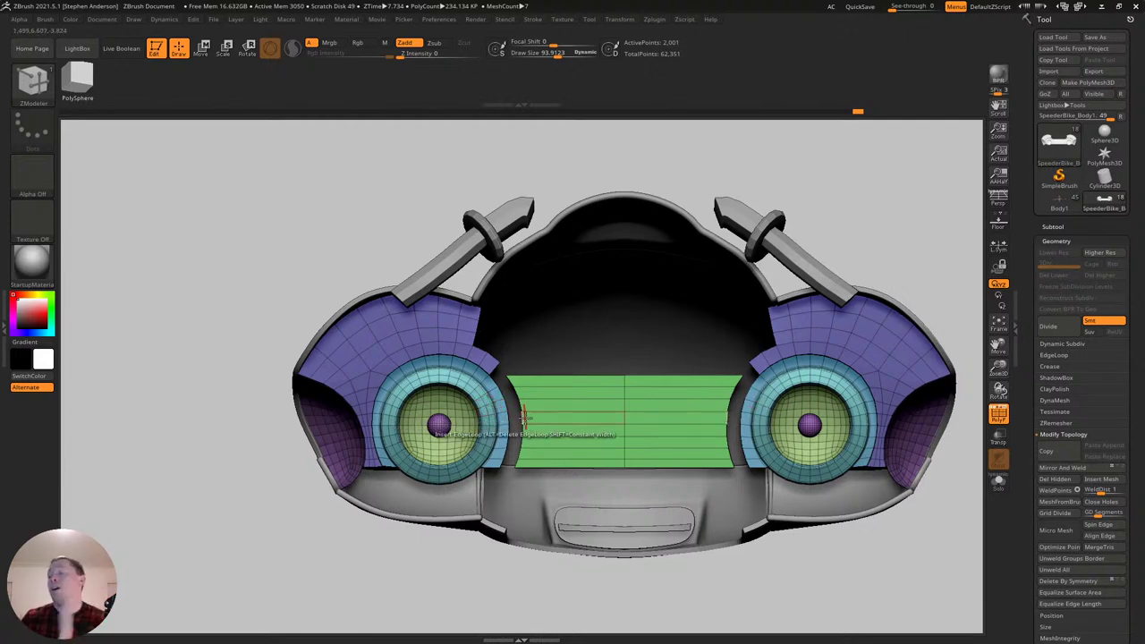
right_click_drag(519, 398, 510, 329)
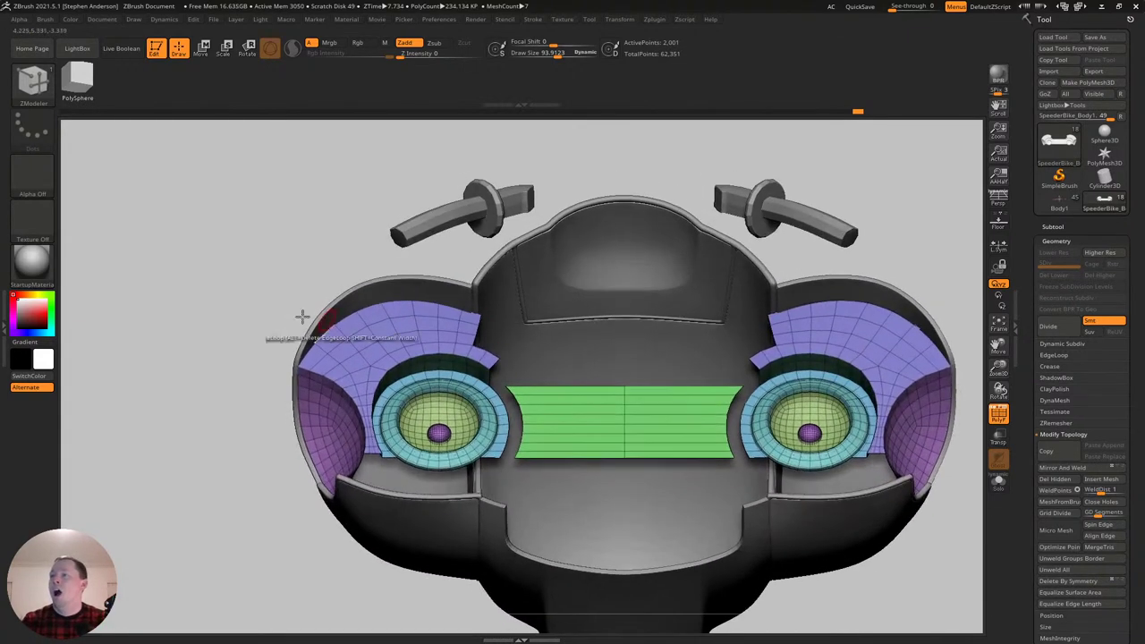
left_click_drag(184, 307, 199, 367, "ctrl+shift")
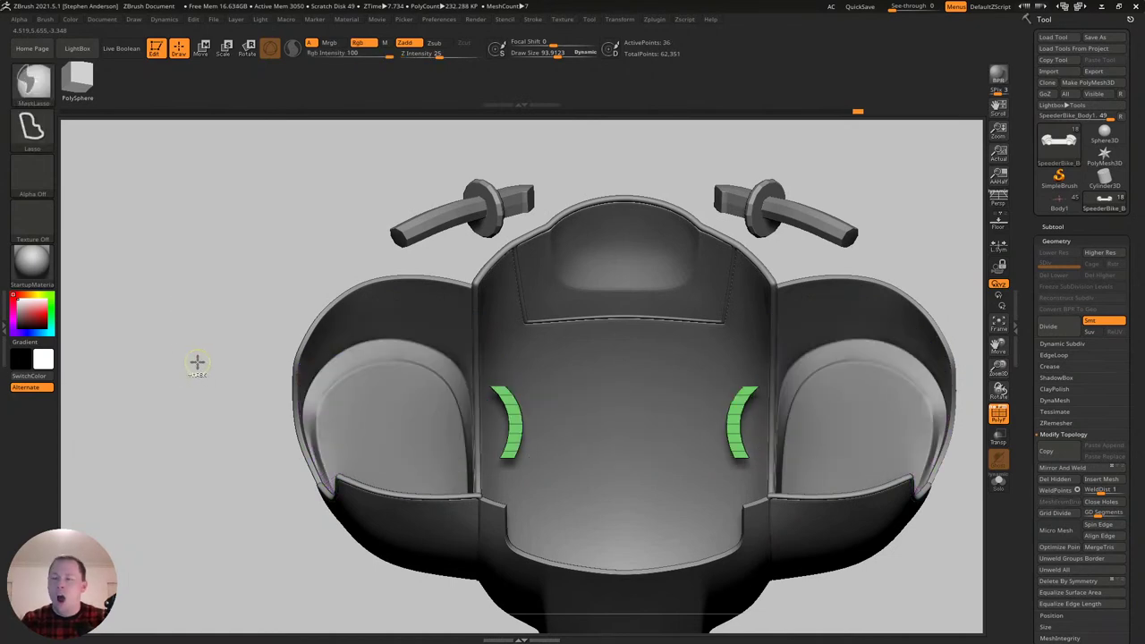
left_click(179, 331, "ctrl+shift")
key("w")
right_click_drag(554, 435, 563, 501, "ctrl")
left_click(521, 414, "alt")
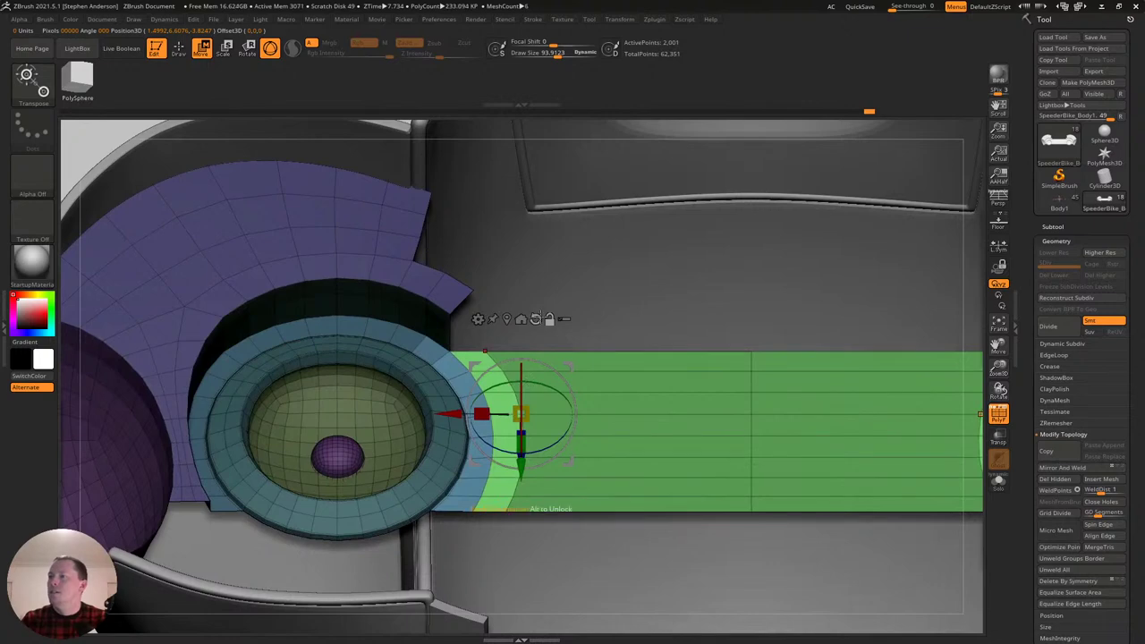
Extrude the unmasked green strips outward along the Z axis and clear the mask.
right_click_drag(552, 382, 528, 458)
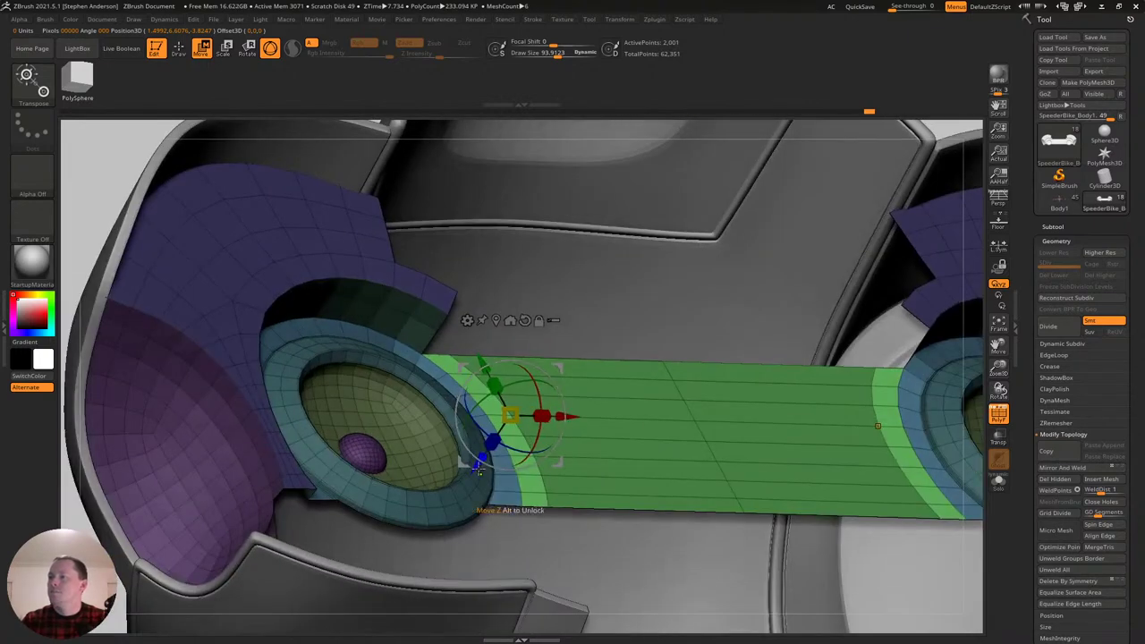
left_click_drag(479, 465, 498, 432, "ctrl")
mouse_move(499, 432)
right_mouse_down()
mouse_move(449, 459)
mouse_move(501, 447)
mouse_move(452, 443)
mouse_move(417, 345)
mouse_move(356, 365)
right_mouse_up()
key("q")
left_click_drag(118, 480, 145, 472, "ctrl")
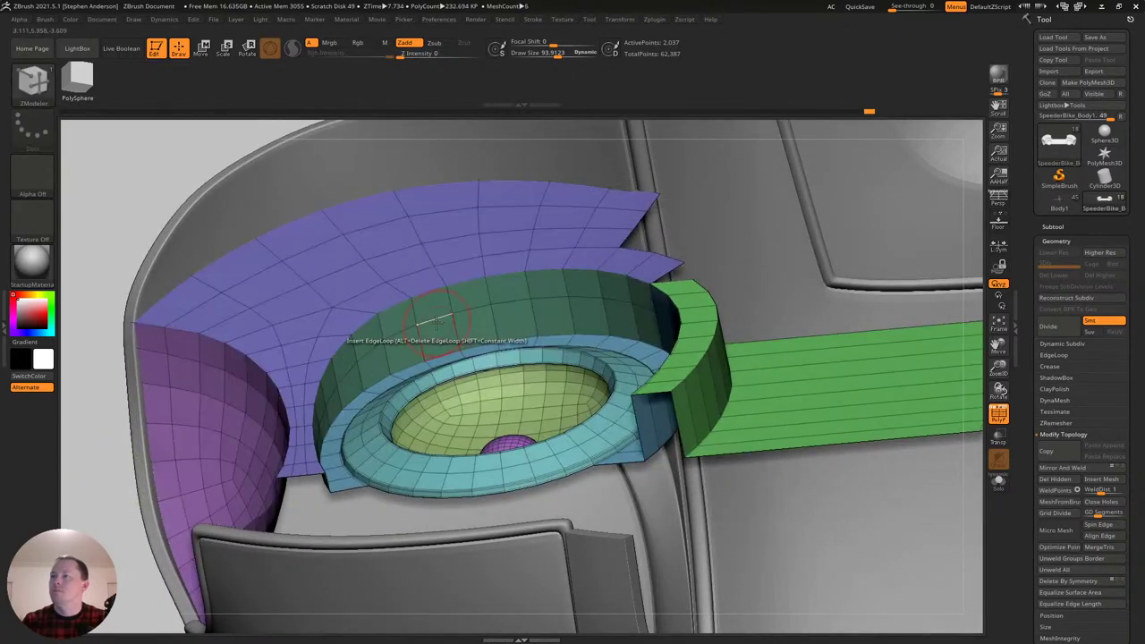
Reduce the draw size to about 11.6 and stitch the extruded green strip's inner corner point to the adjoining purple panel corner.
mouse_move(564, 282)
right_mouse_down()
mouse_move(644, 324)
mouse_move(617, 344)
mouse_move(643, 488)
mouse_move(582, 396)
mouse_move(637, 553)
right_mouse_up()
key("s")
left_click_drag(570, 397, 551, 395)
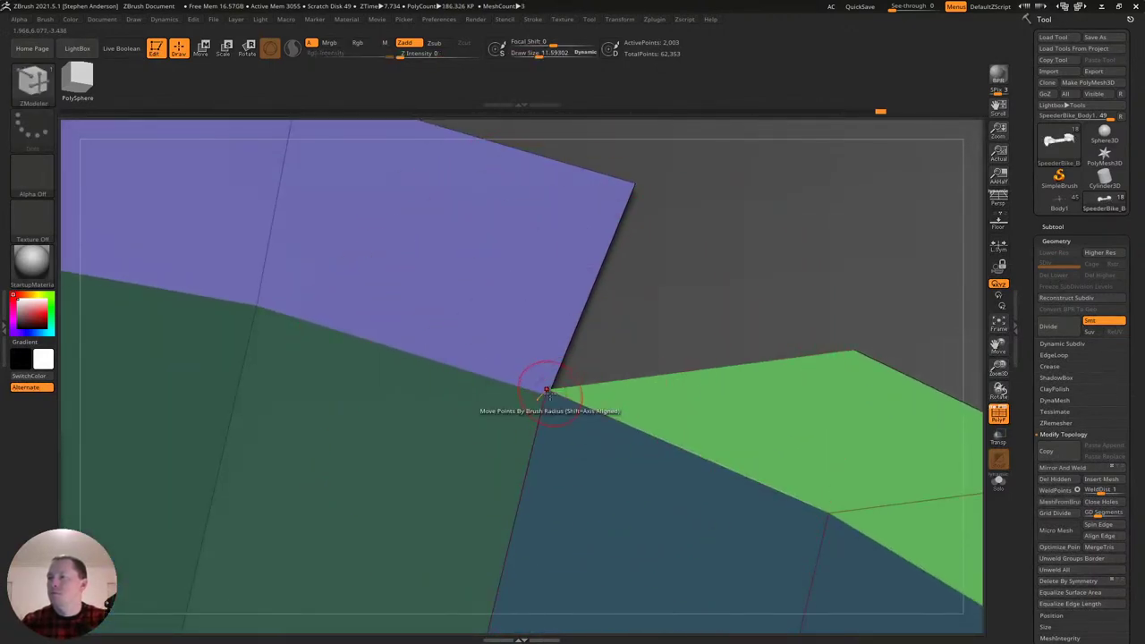
key("space")
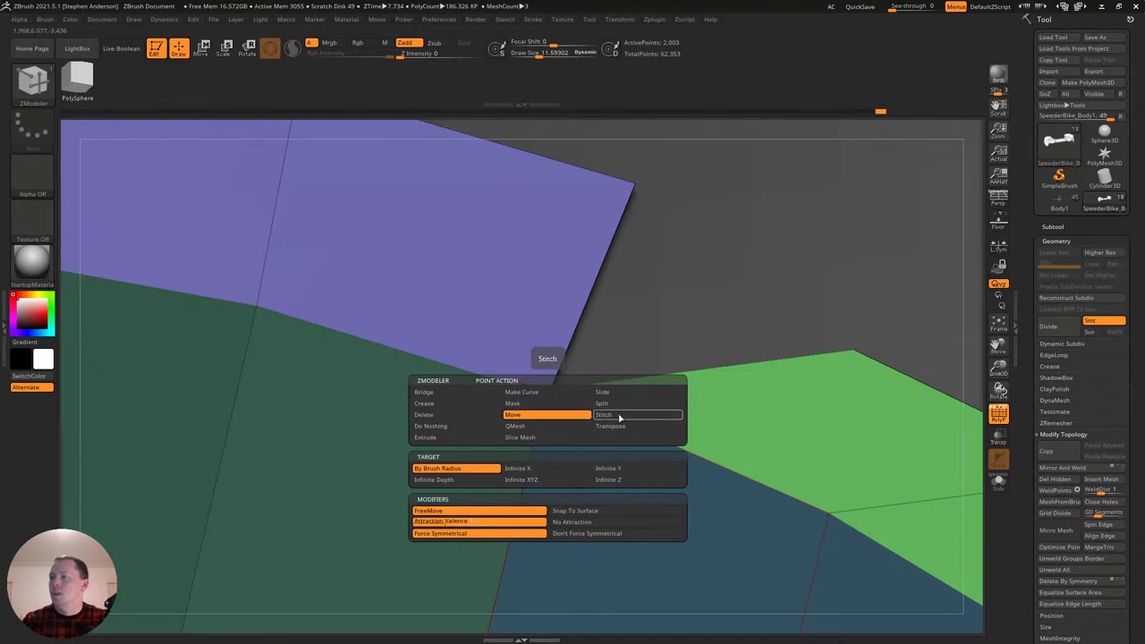
left_click(620, 416)
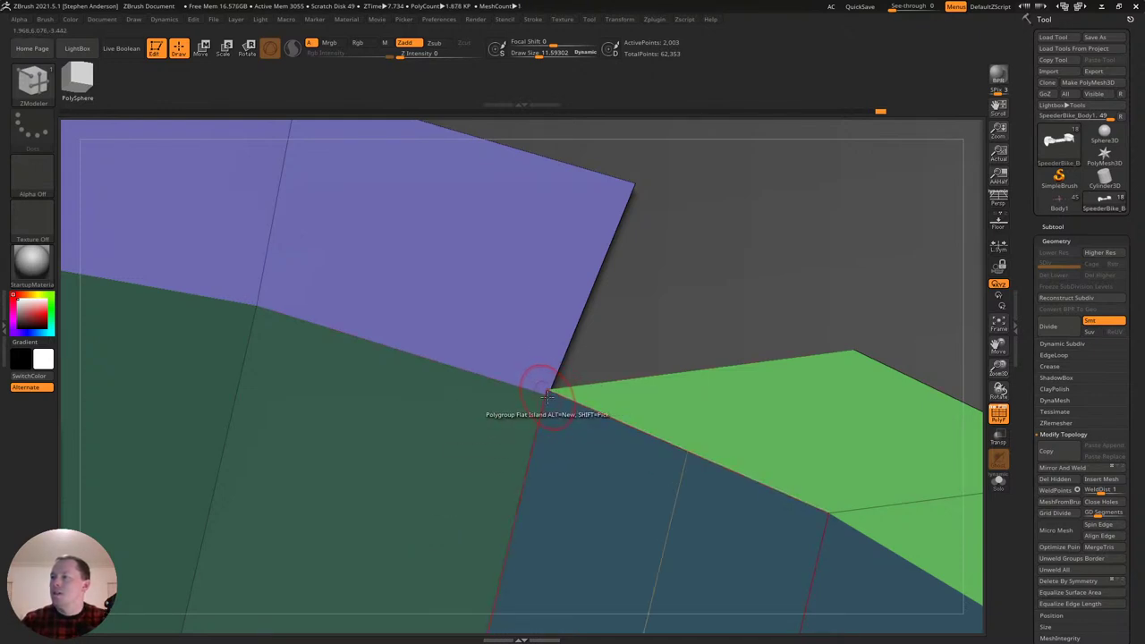
mouse_move(544, 394)
left_mouse_down()
mouse_move(704, 401)
mouse_move(678, 408)
mouse_move(706, 421)
mouse_move(690, 420)
left_mouse_up()
key("ctrl")
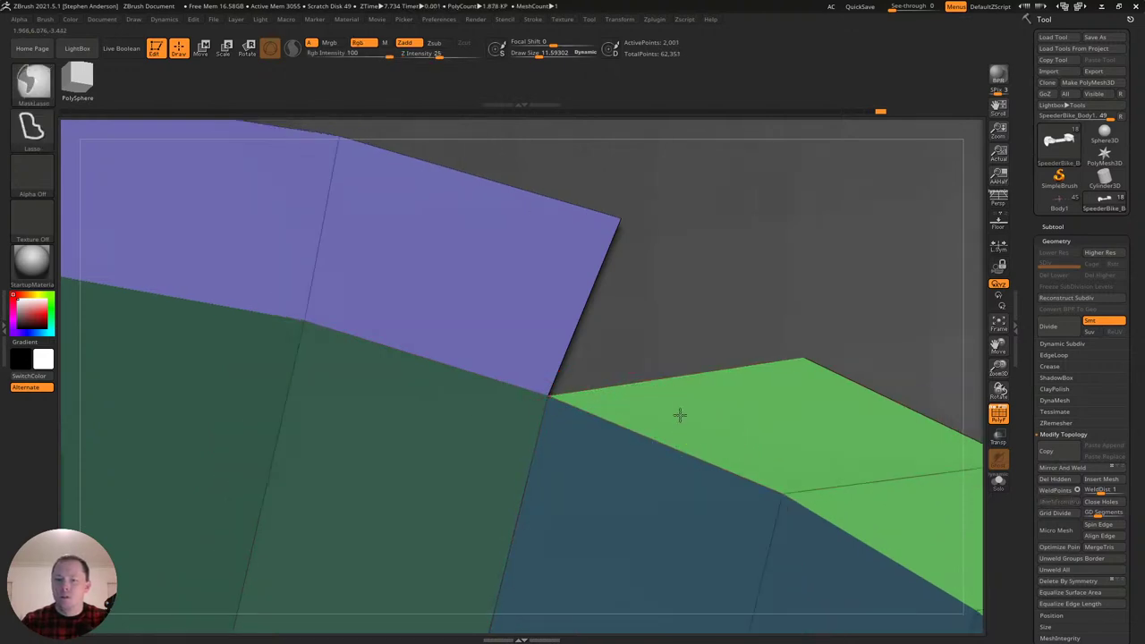
Stitch the green strip's outer corner point to the outer corner of the neighbouring purple panel.
right_click_drag(690, 421, 653, 389, "ctrl")
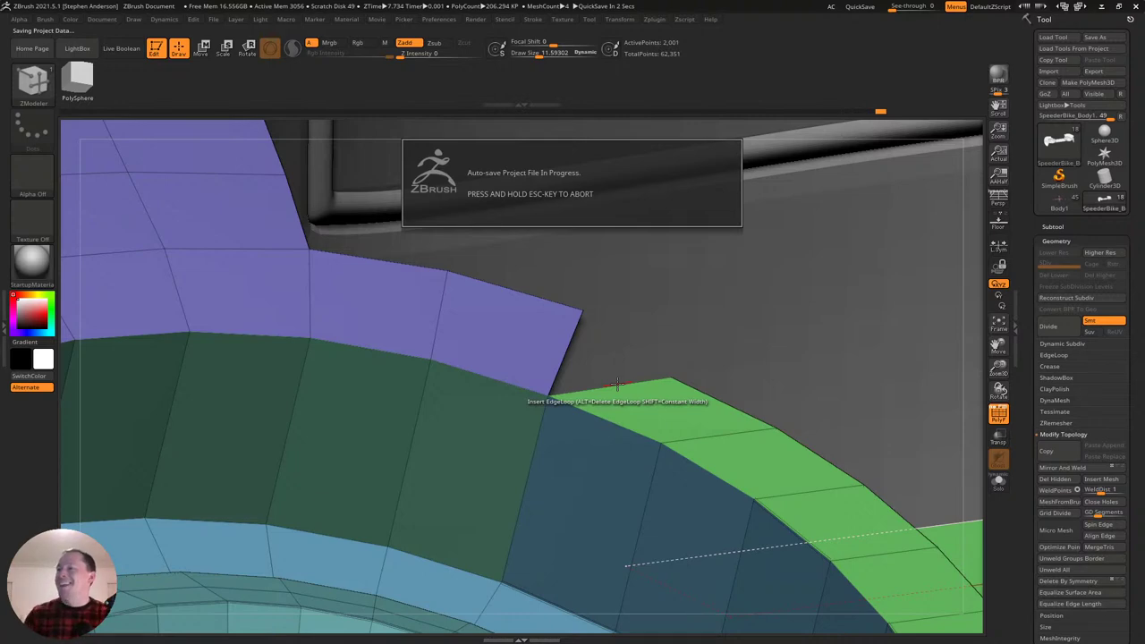
key("ctrl")
mouse_move(619, 452)
right_mouse_down("ctrl")
mouse_move(617, 394)
mouse_move(624, 524)
mouse_move(591, 400)
mouse_move(693, 310)
mouse_move(600, 414)
right_mouse_up("ctrl")
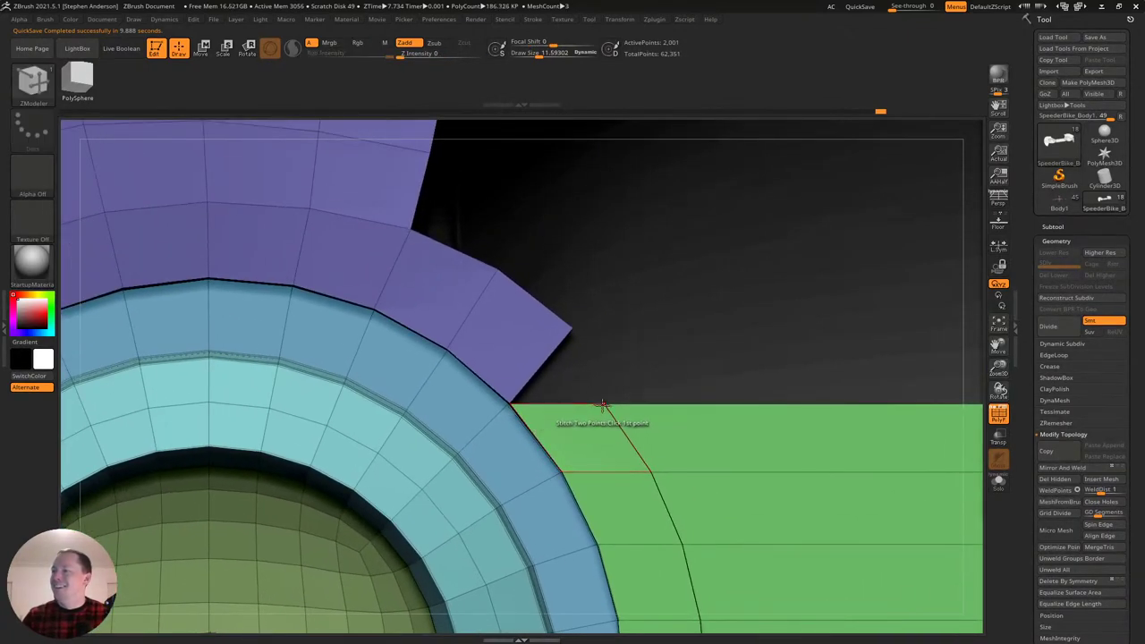
left_click(573, 331)
mouse_move(638, 379)
right_mouse_down()
mouse_move(609, 392)
mouse_move(634, 377)
right_mouse_up()
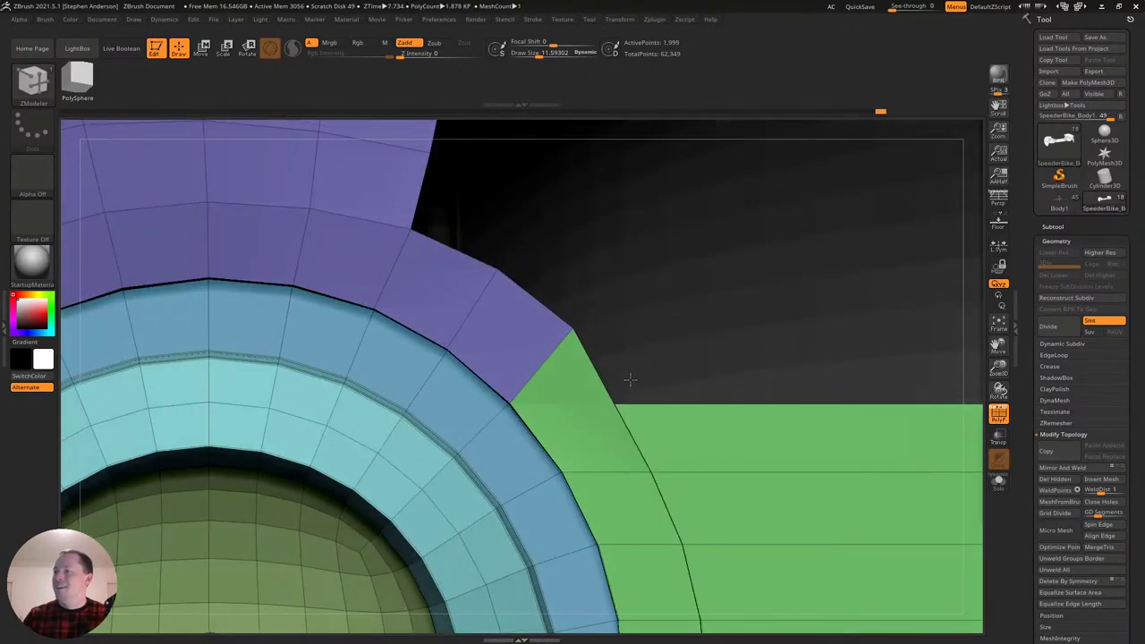
With the Move Infinite Depth brush, pull the green panel's upper corner up to the purple panel's corner and adjust the shared corner outward.
key("b")
key("m")
key("v")
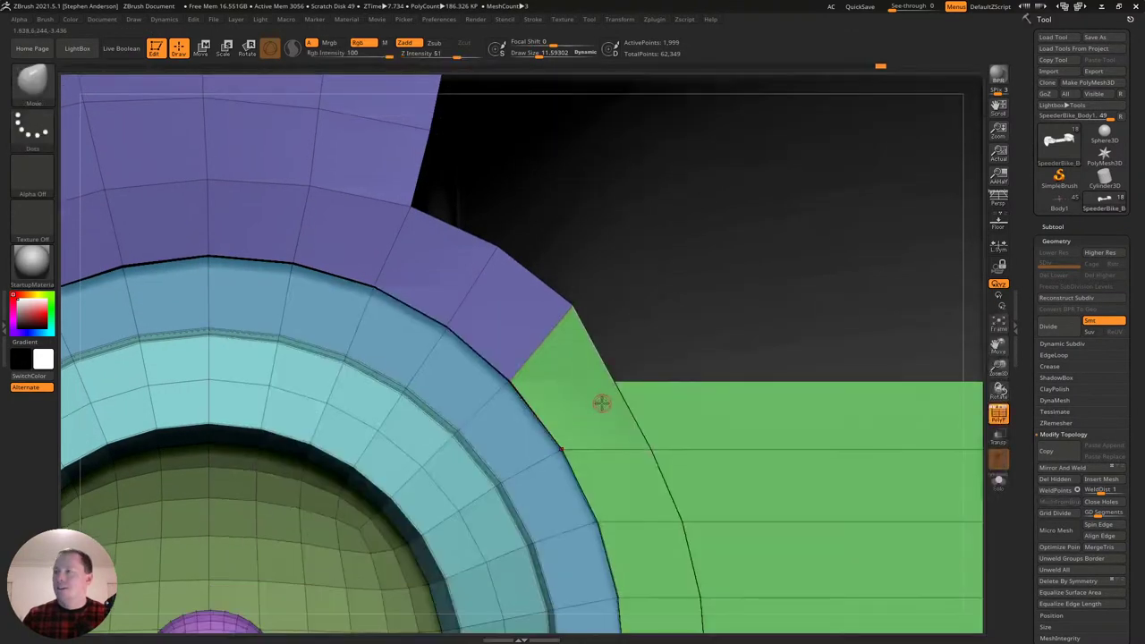
key("b")
key("m")
key("i")
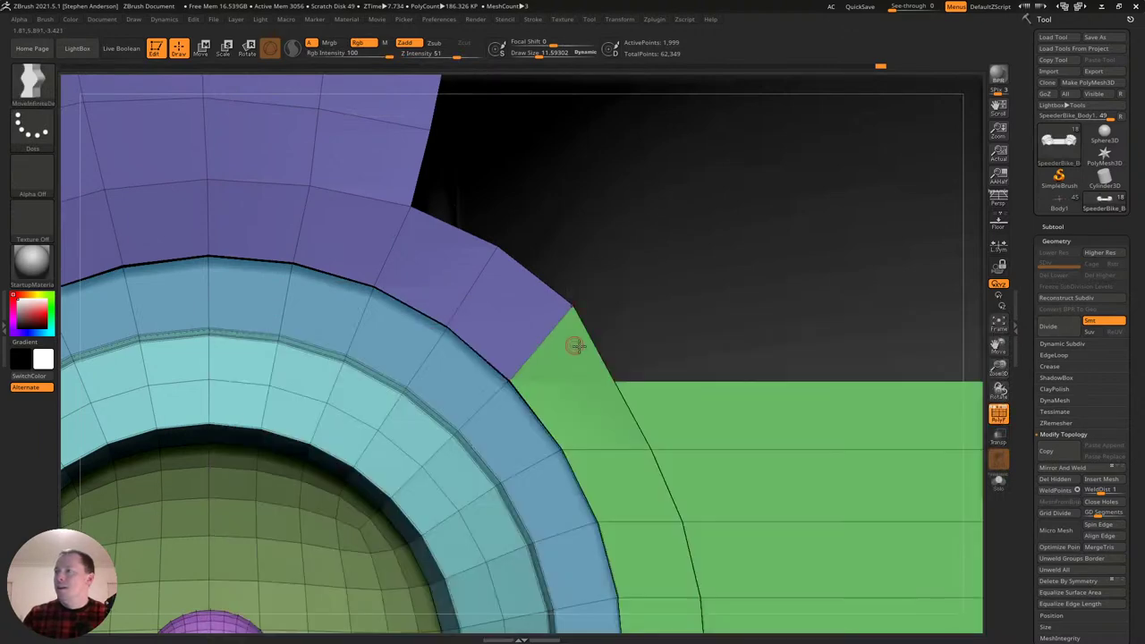
key("s")
left_click(618, 385)
mouse_move(609, 380)
left_mouse_down()
mouse_move(590, 257)
mouse_move(546, 220)
mouse_move(570, 250)
left_mouse_up()
key("s")
left_click_drag(570, 313, 596, 340)
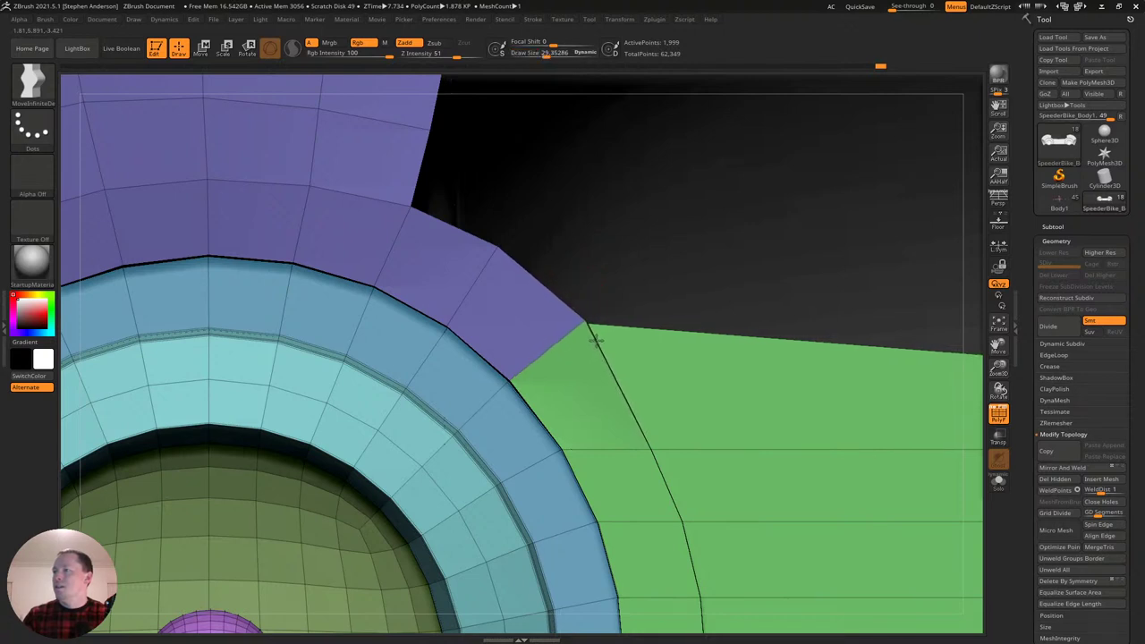
Enlarge the draw size to about 104 and nudge the points along the green strip's outer edge upward into an evenly spaced curve.
key("s")
left_click_drag(653, 447, 640, 381)
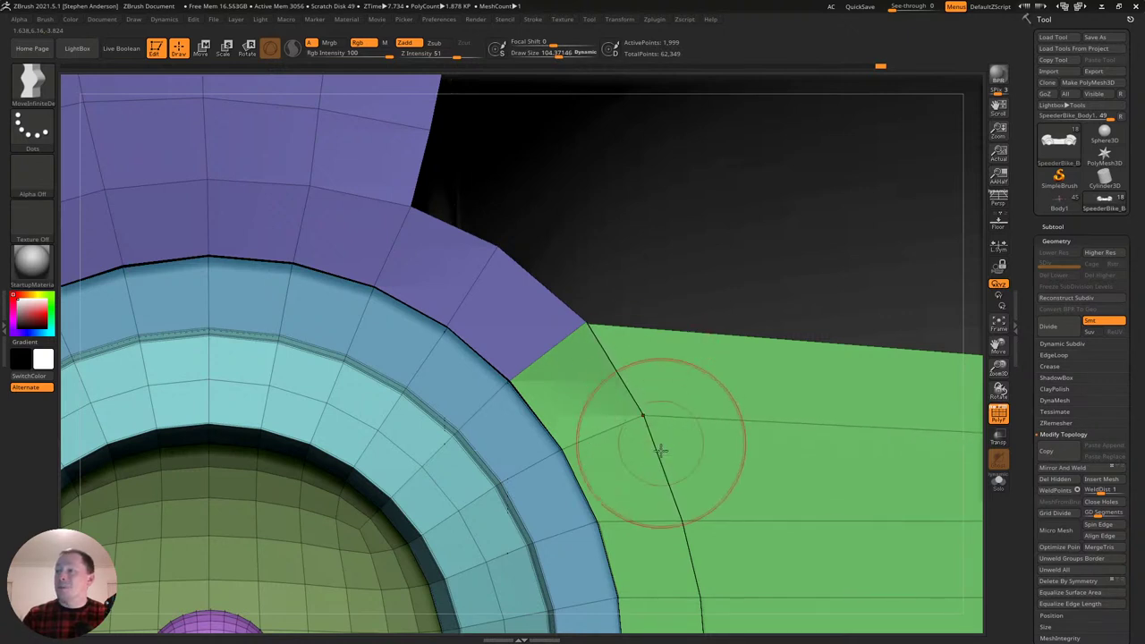
left_click_drag(682, 516, 681, 486)
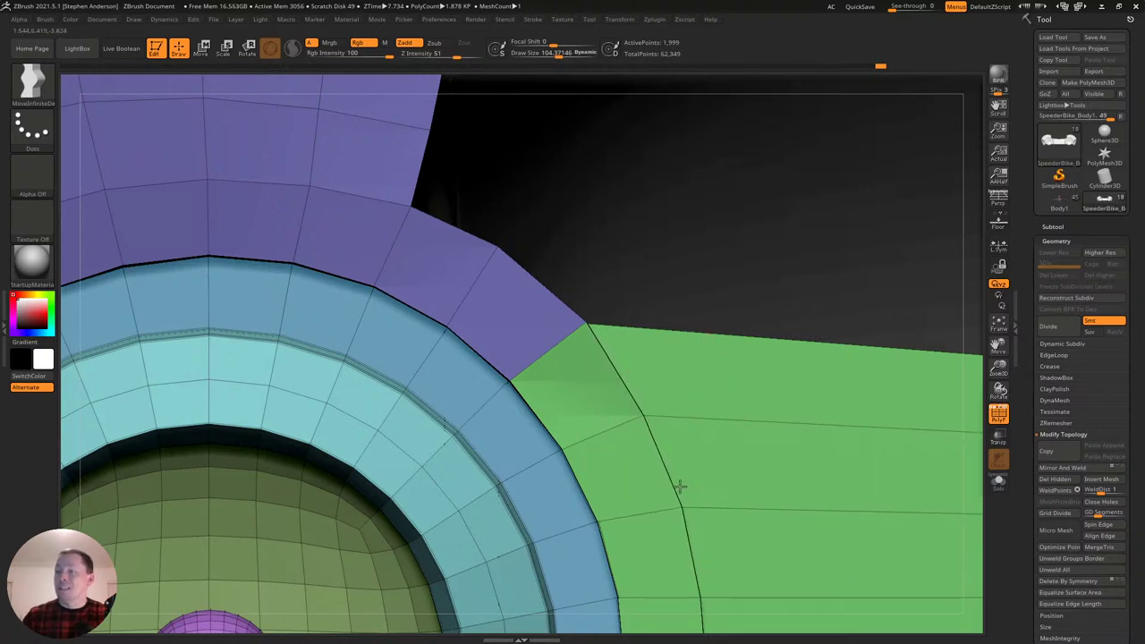
right_click_drag(680, 511, 551, 460, "alt")
left_click_drag(587, 536, 595, 525)
right_click_drag(598, 515, 546, 389, "alt")
left_click_drag(535, 489, 539, 486)
left_click_drag(501, 329, 500, 323)
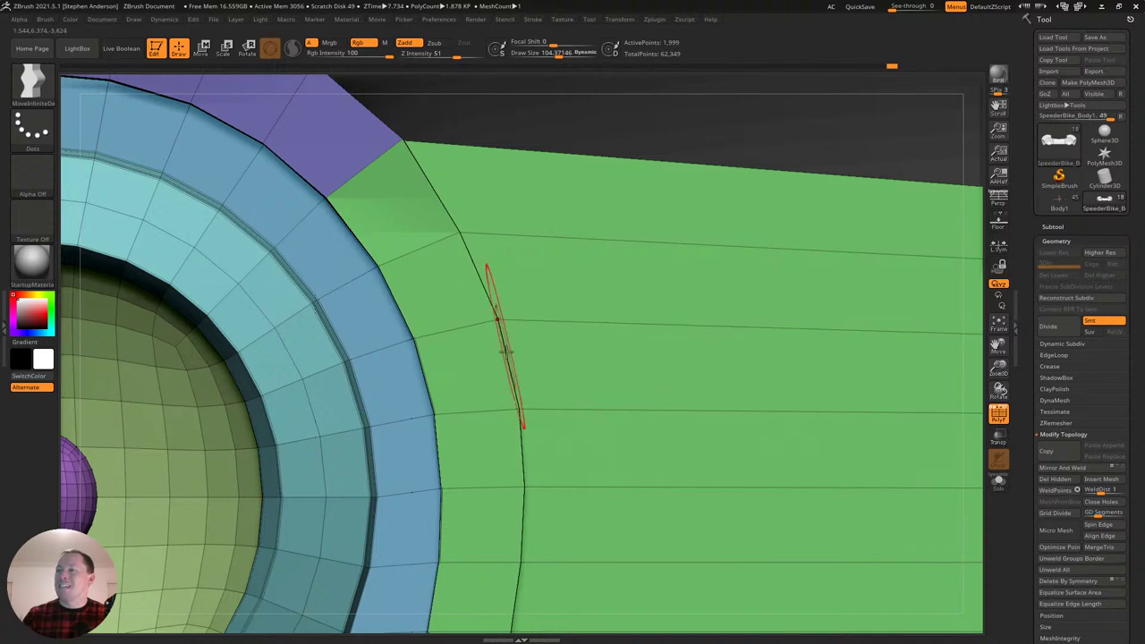
left_click_drag(523, 405, 521, 399)
Delete the centre edge loop of the green panel with ZModeler, and mirror and weld the mesh to rebuild it straight.
right_click_drag(514, 298, 752, 324, "alt")
right_click_drag(922, 362, 573, 388, "alt")
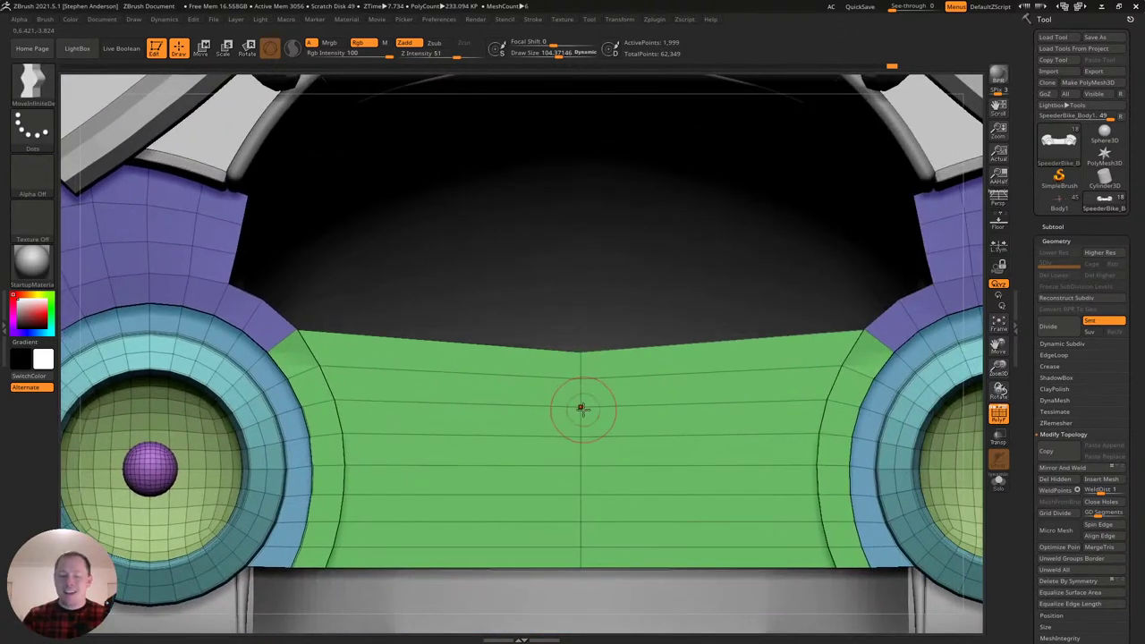
key("b")
key("z")
key("m")
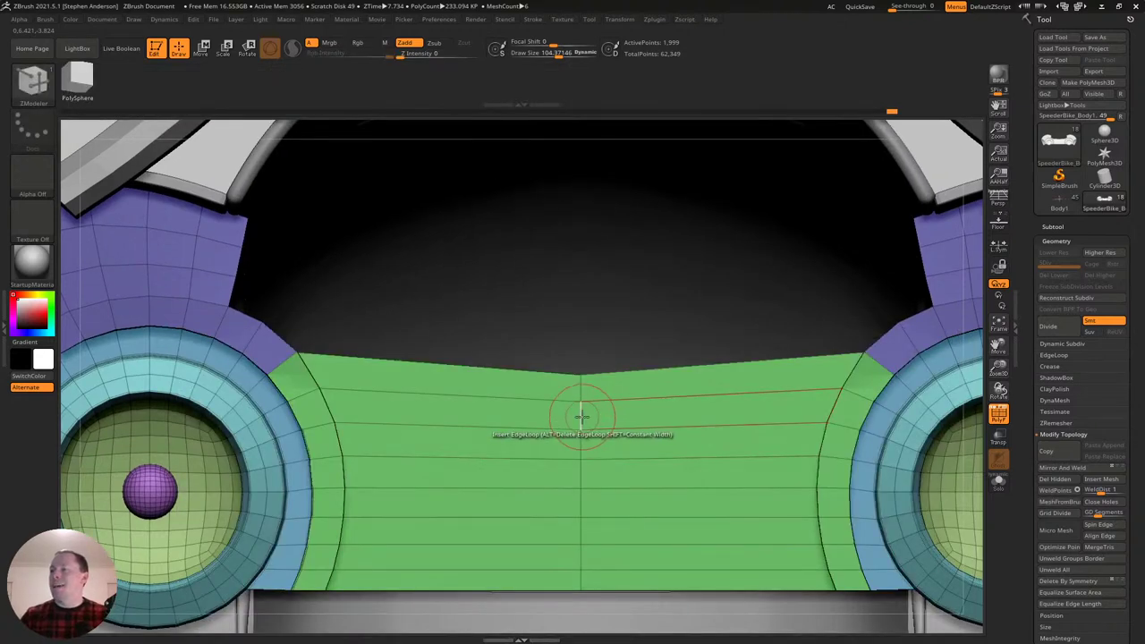
key("ctrl+z")
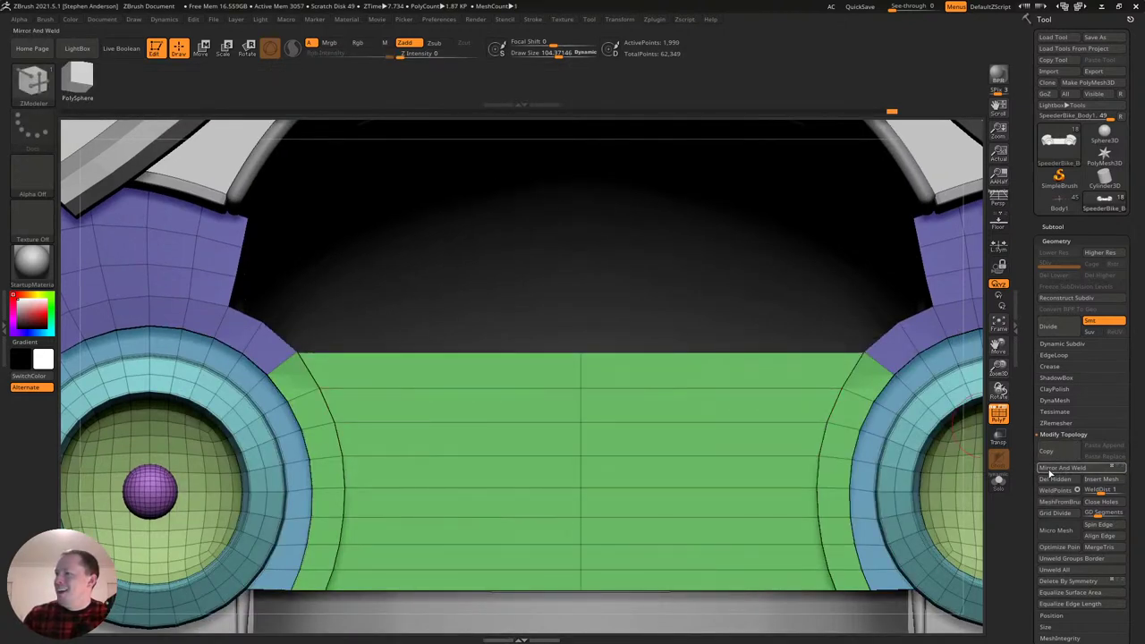
right_click_drag(594, 447, 566, 465, "ctrl")
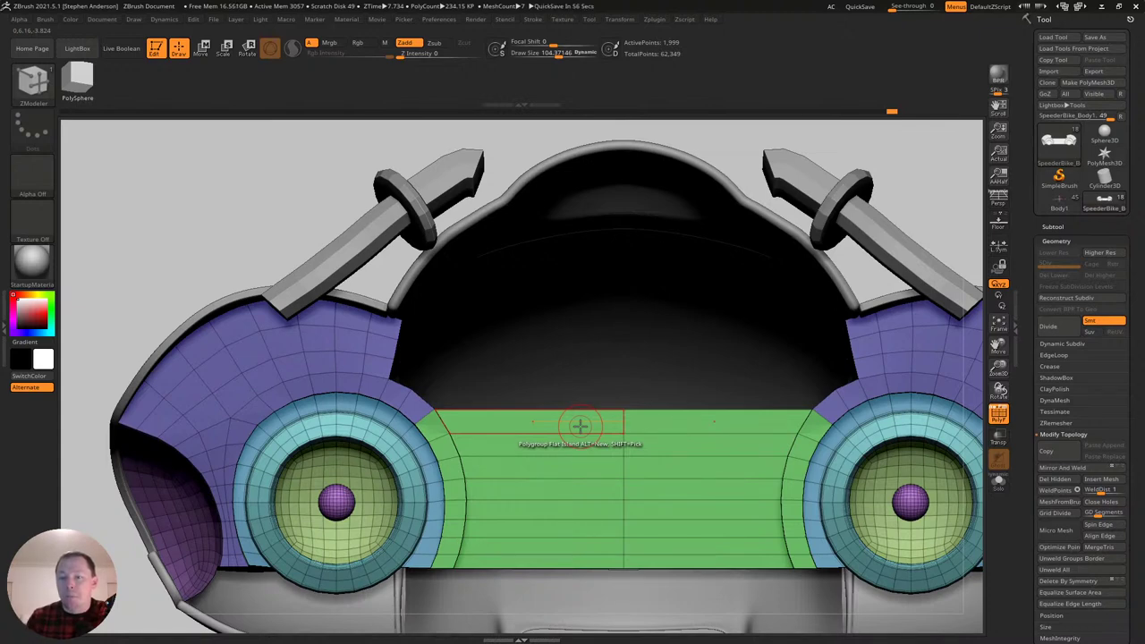
right_click_drag(580, 425, 577, 390)
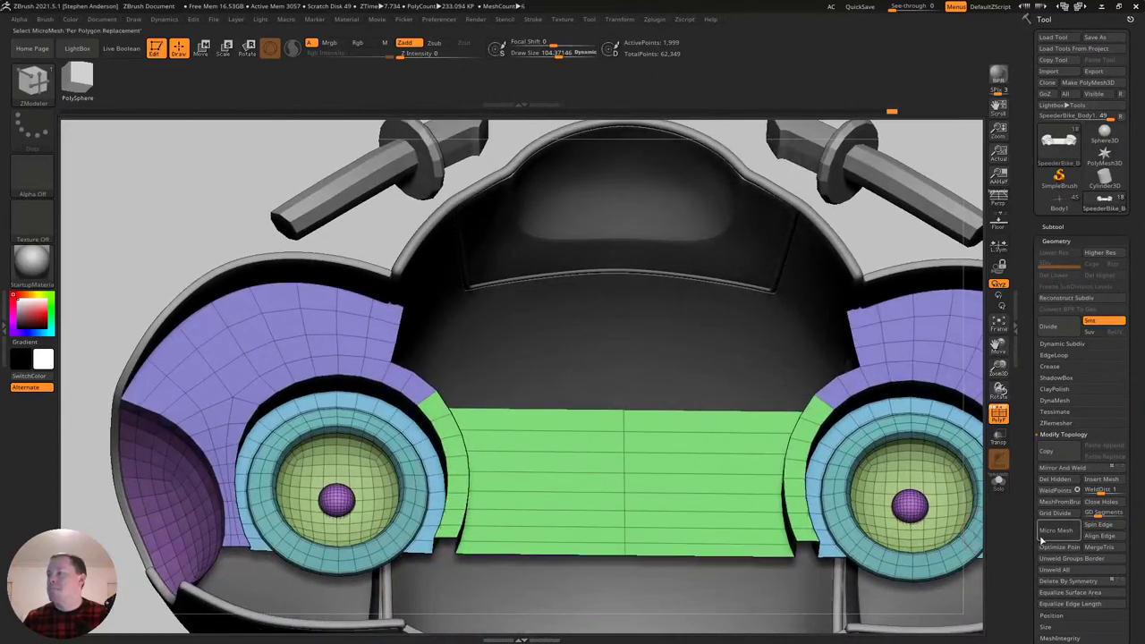
Show the Body subtool folder and examine how the green panel sits against the bike's surrounding bodywork.
left_click(1000, 484)
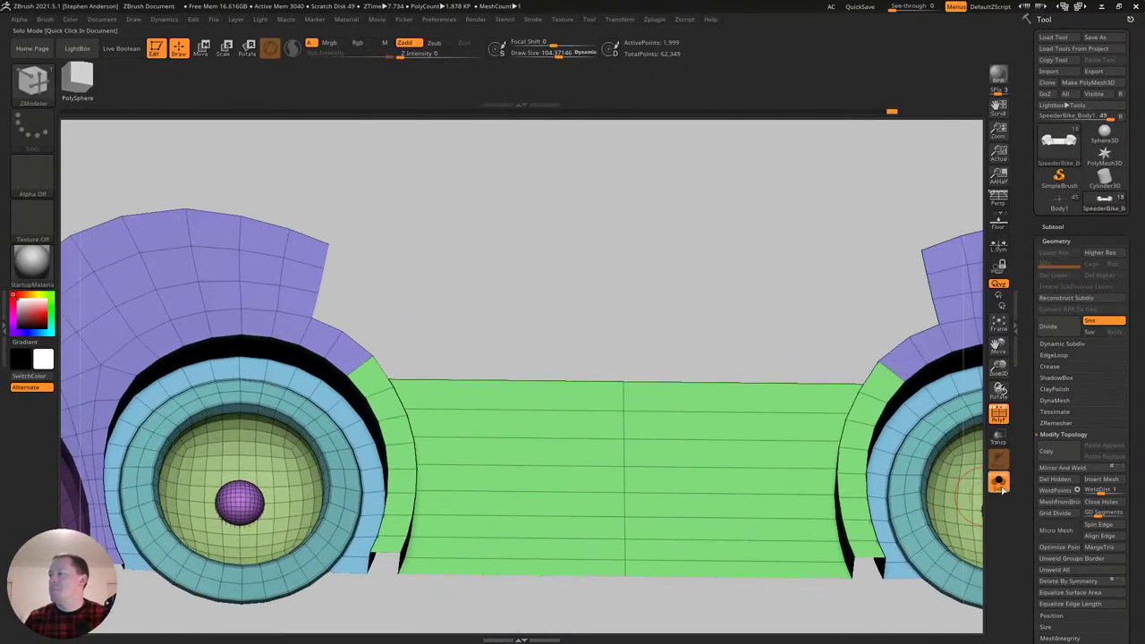
left_click(1001, 483)
left_click(1055, 226)
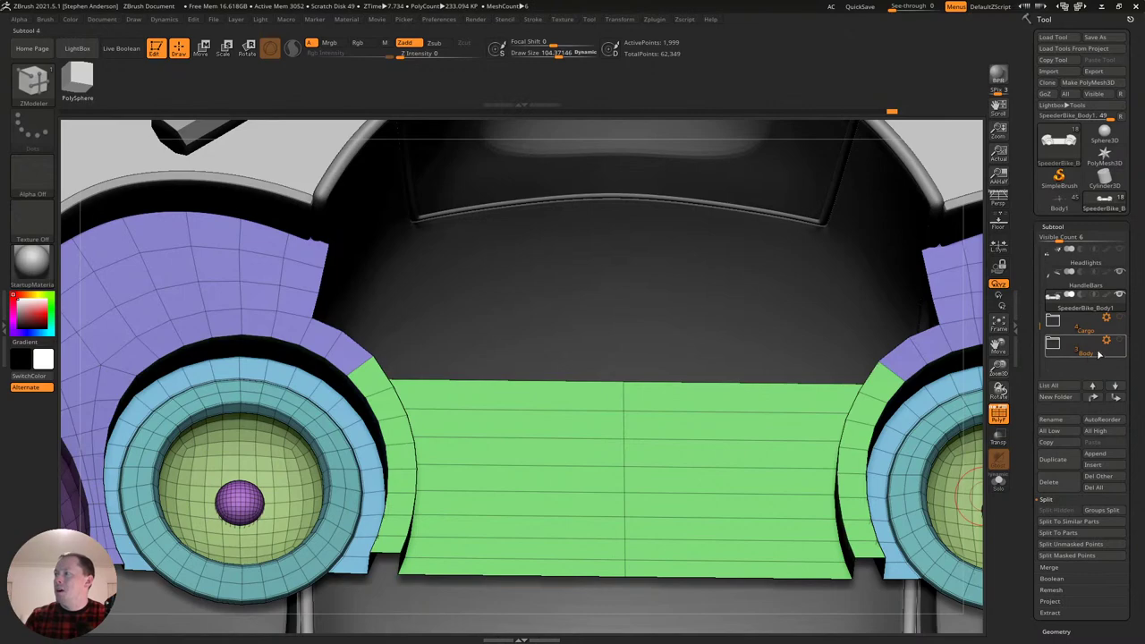
left_click(1118, 342)
mouse_move(464, 461)
right_mouse_down()
mouse_move(435, 483)
mouse_move(421, 467)
mouse_move(416, 484)
right_mouse_up()
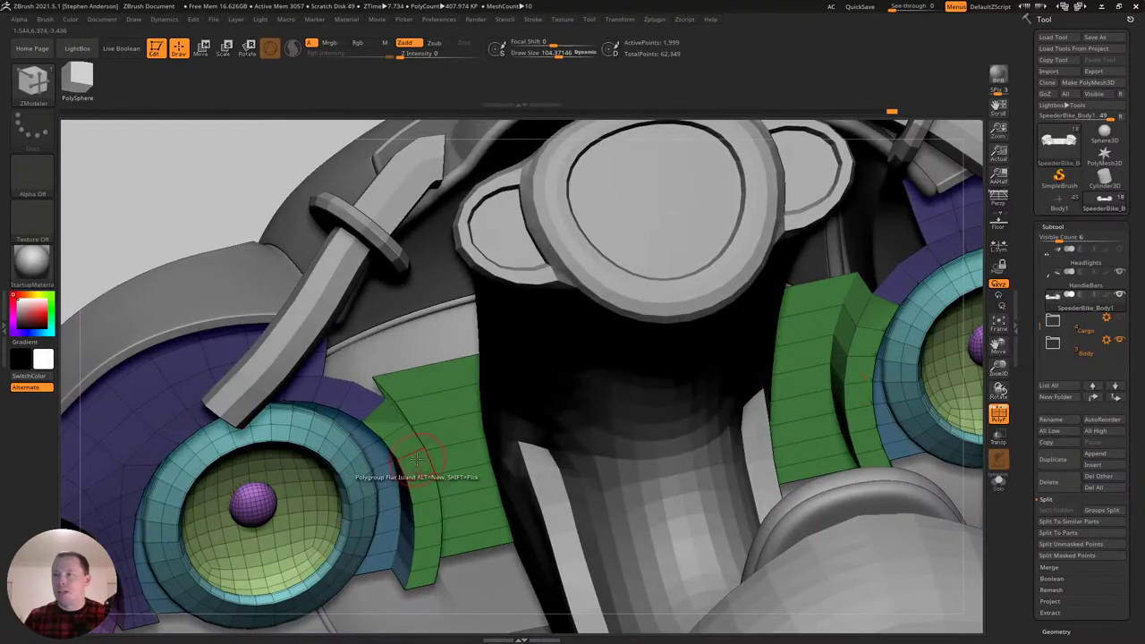
mouse_move(416, 401)
right_mouse_down()
mouse_move(413, 383)
mouse_move(415, 437)
right_mouse_up()
right_click_drag(442, 546, 616, 455, "ctrl")
Delete the green panel's edge loop beside the headlight ring and its centre loop in isolation, and mirror and weld the mesh.
left_click(436, 558, "alt")
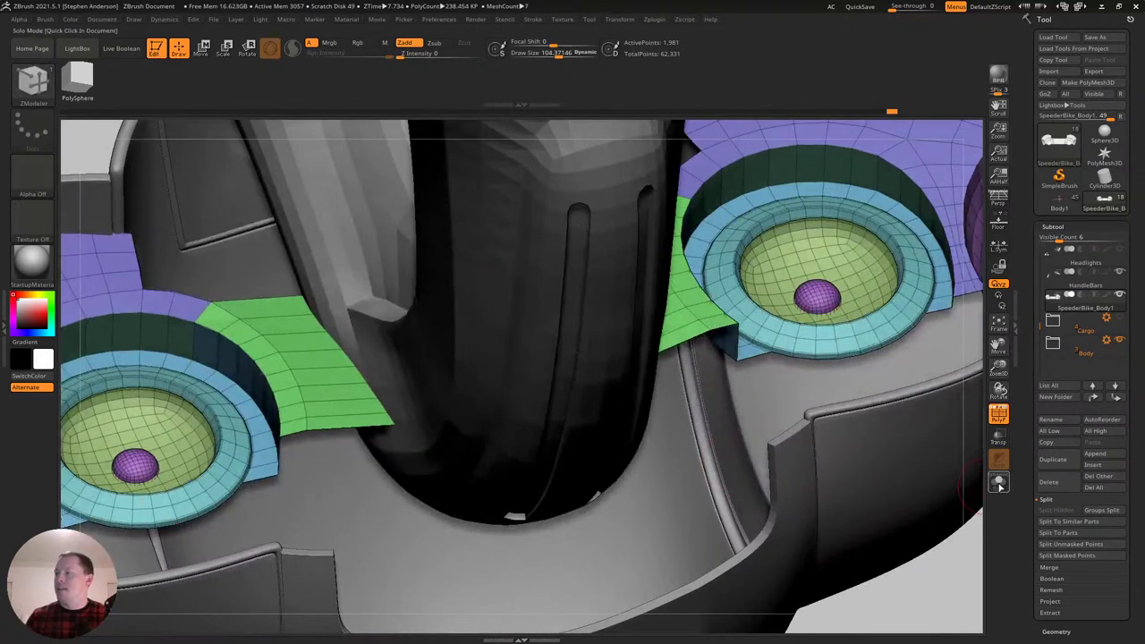
left_click(999, 481)
left_click(488, 366)
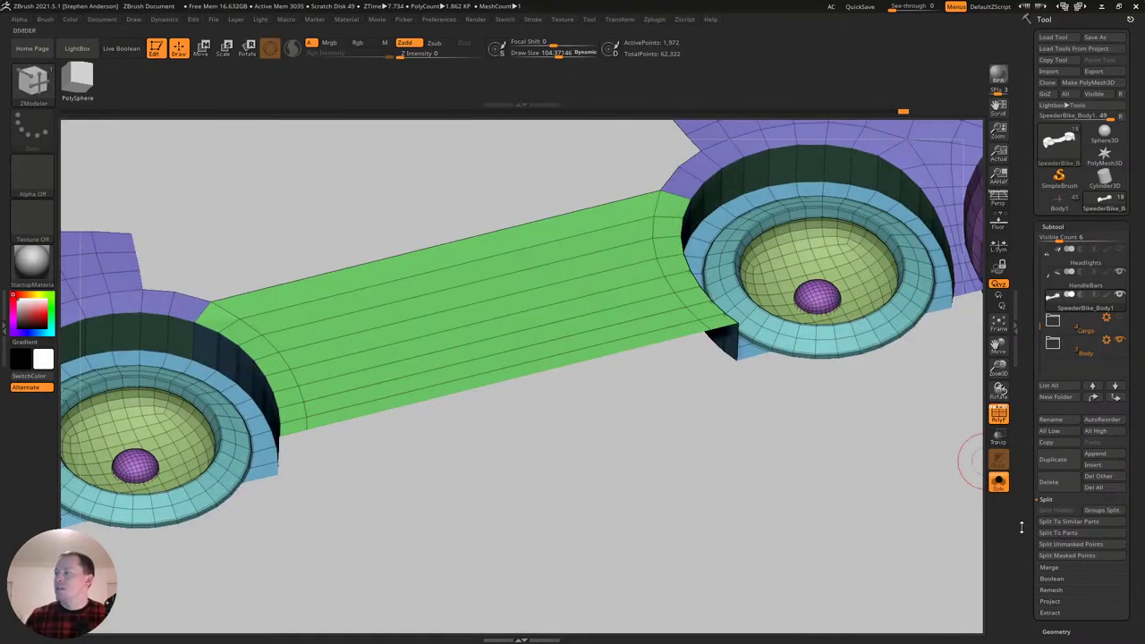
left_click(1066, 631)
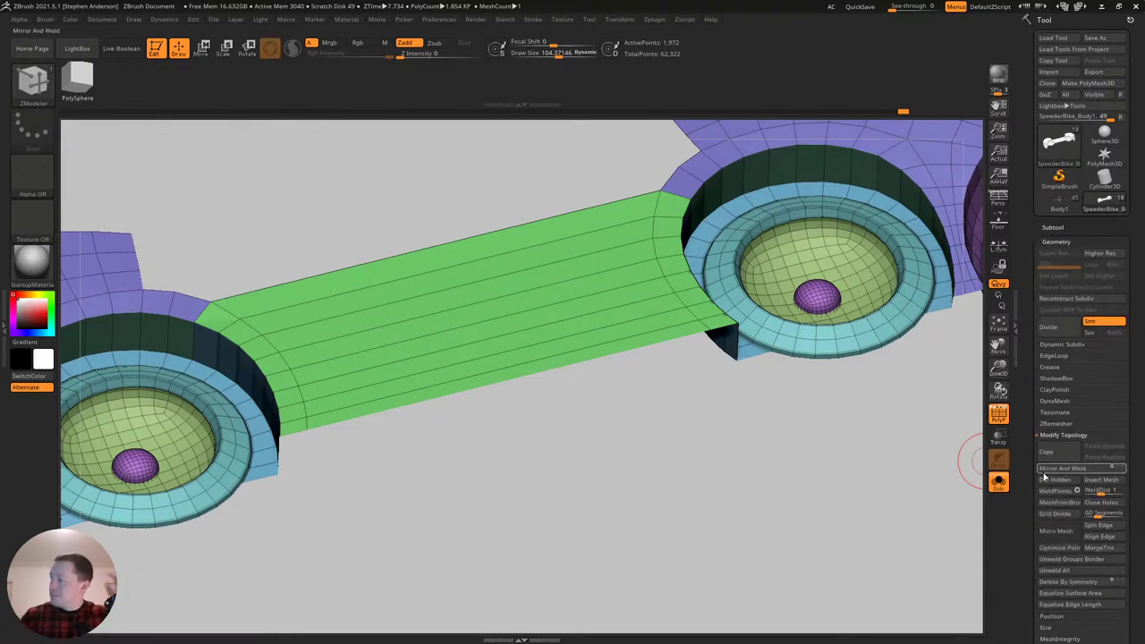
left_click(1057, 474)
With the Move brush, slightly nudge the green panel's upper corner where it meets the purple panel.
right_click_drag(537, 327, 573, 376)
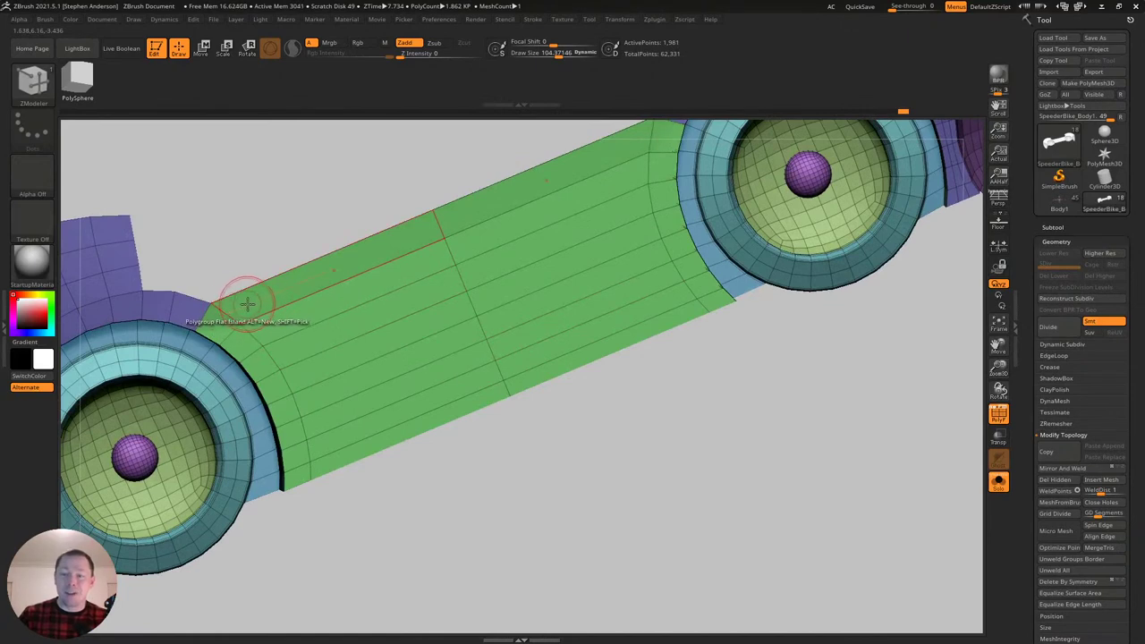
key("b")
key("m")
key("v")
right_click_drag(254, 269, 370, 366, "shift")
left_click_drag(293, 304, 296, 300)
right_click_drag(298, 299, 348, 296)
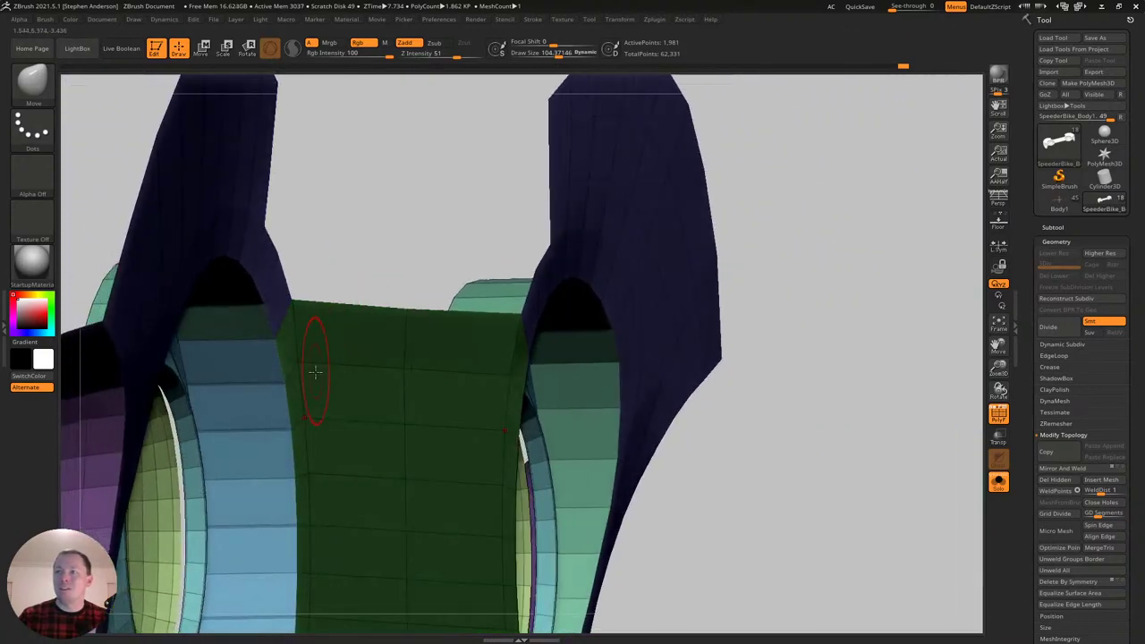
right_click_drag(320, 368, 416, 263)
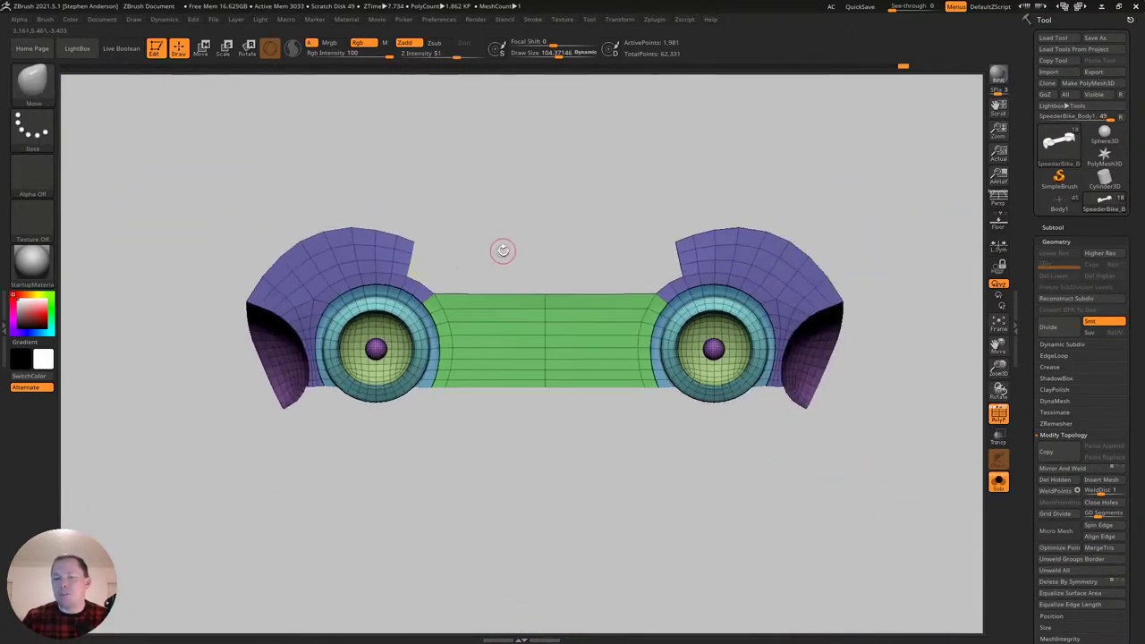
Reselect the Move brush and enlarge its draw size to about 187 near the purple side panels.
key("ctrl")
mouse_move(433, 270)
right_mouse_down("ctrl")
mouse_move(435, 312)
mouse_move(384, 235)
mouse_move(378, 171)
mouse_move(384, 184)
right_mouse_up("ctrl")
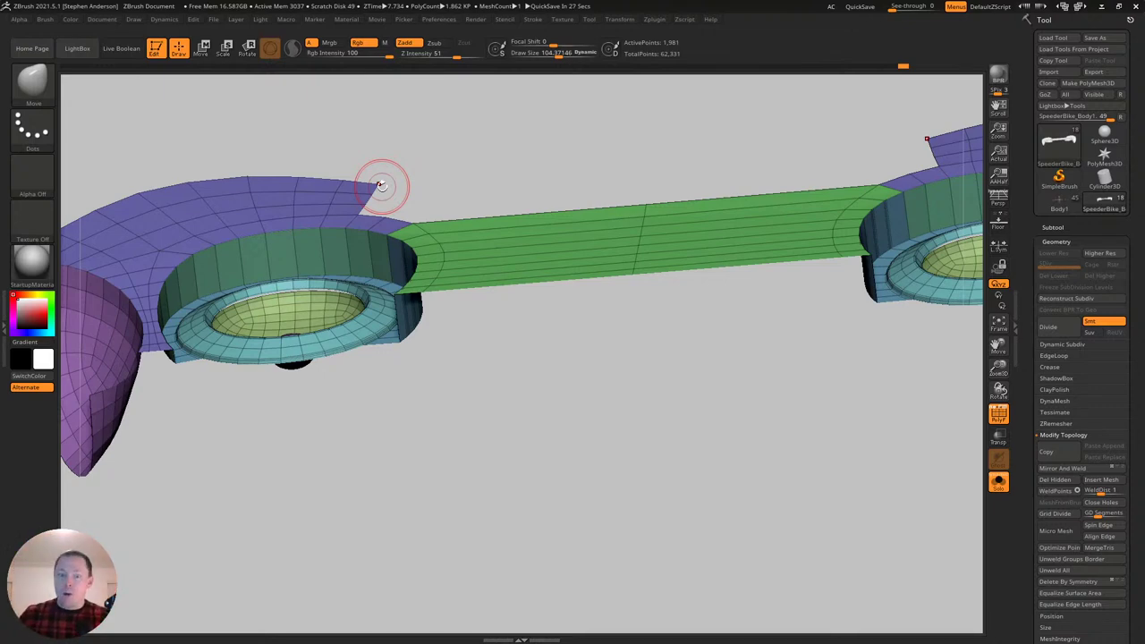
left_click_drag(381, 185, 365, 253)
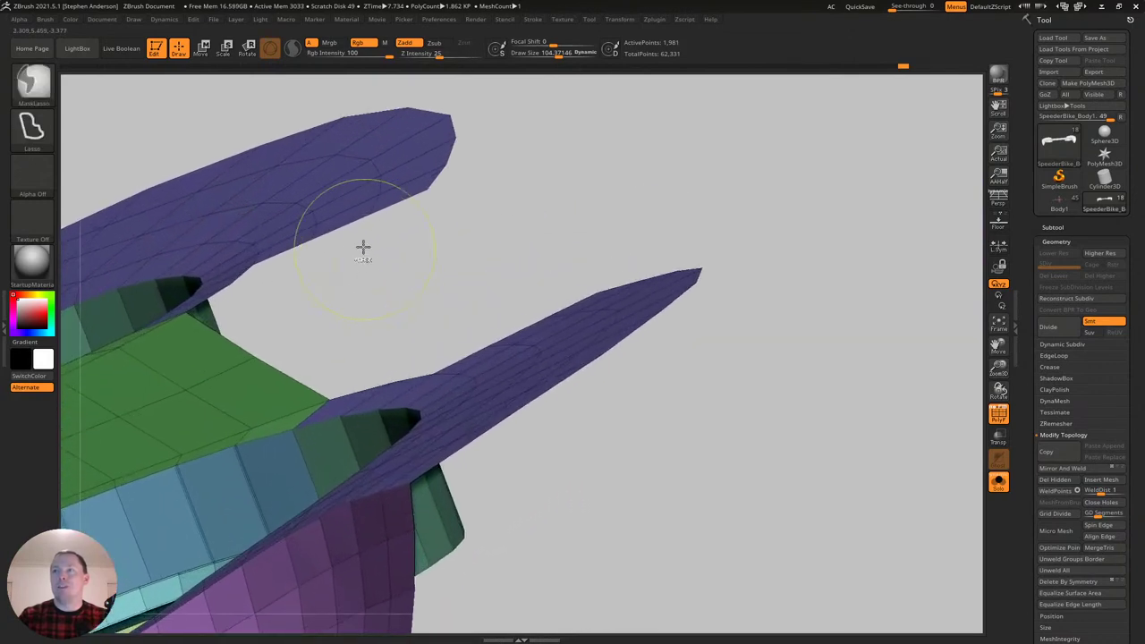
key("b")
key("m")
key("v")
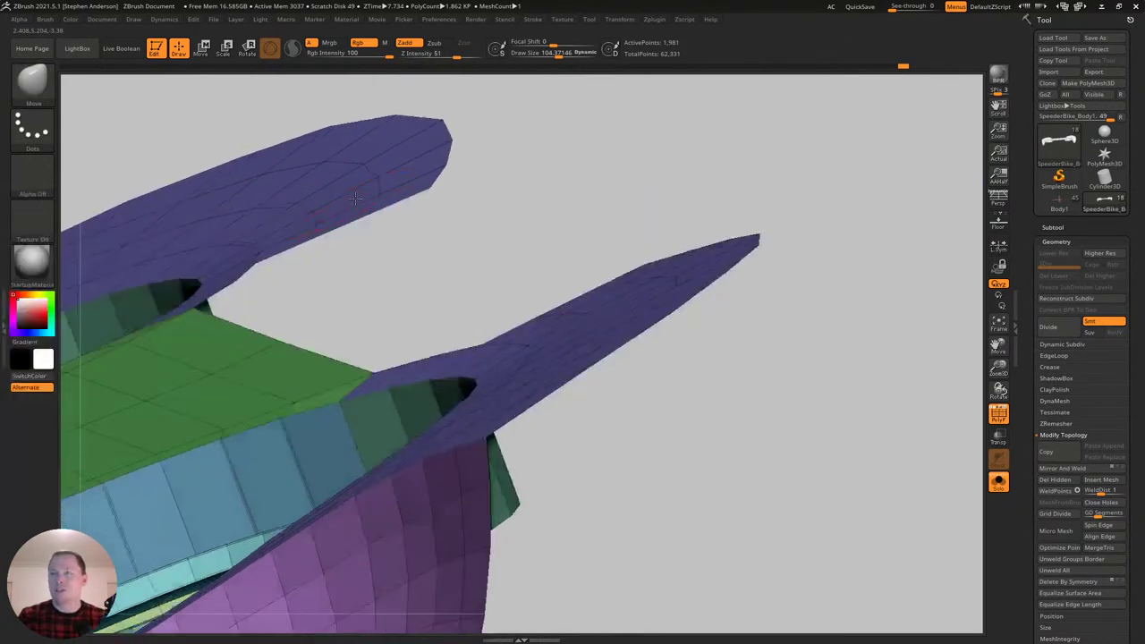
right_click_drag(352, 192, 417, 212, "alt")
key("s")
left_click_drag(306, 208, 312, 208)
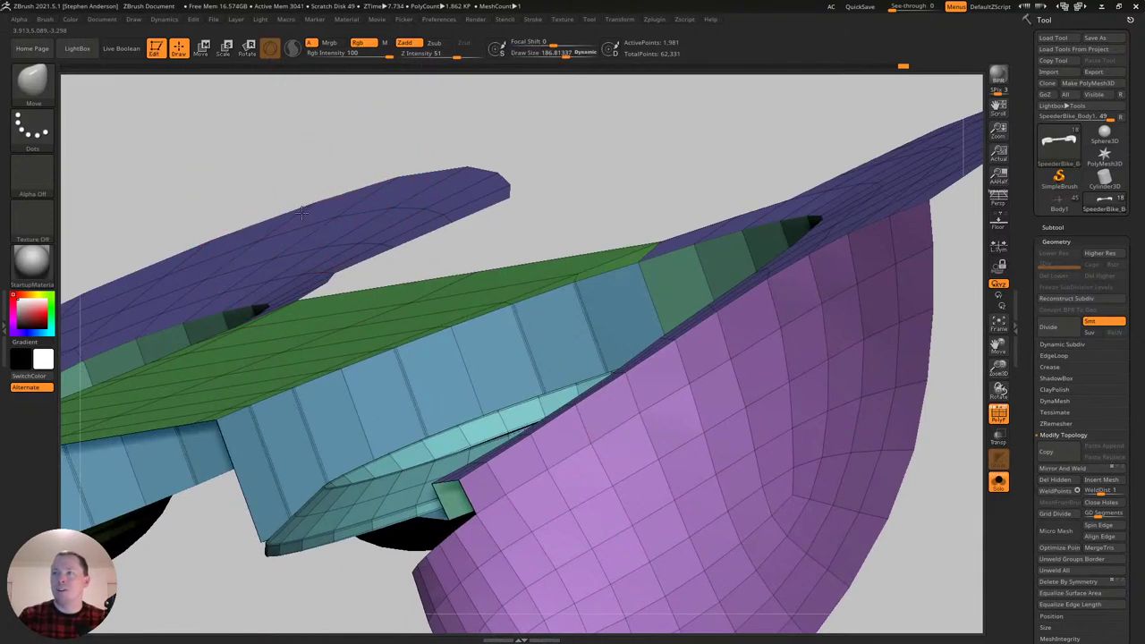
Examine the shape of the side panels and headlight surrounds without polyframe, in isolation and against the whole bike.
mouse_move(336, 208)
right_mouse_down()
mouse_move(425, 221)
mouse_move(374, 223)
mouse_move(387, 228)
right_mouse_up()
key("shift+f")
mouse_move(387, 229)
right_mouse_down("alt")
mouse_move(457, 266)
mouse_move(493, 258)
mouse_move(385, 281)
mouse_move(428, 304)
right_mouse_up("alt")
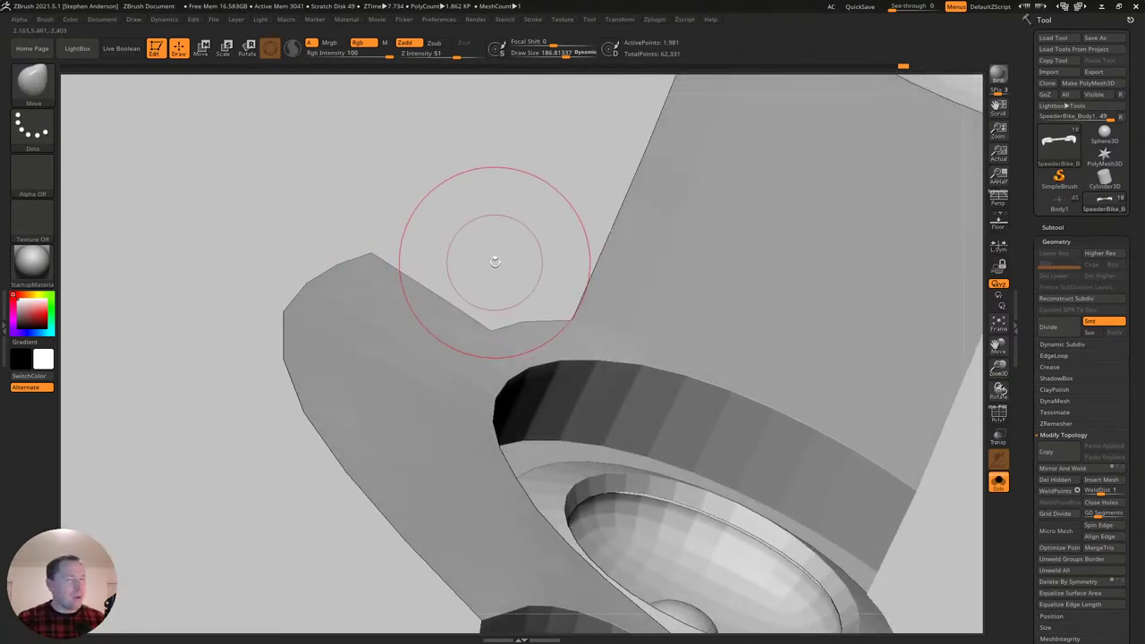
mouse_move(596, 319)
right_mouse_down()
mouse_move(543, 340)
mouse_move(596, 361)
mouse_move(592, 373)
right_mouse_up()
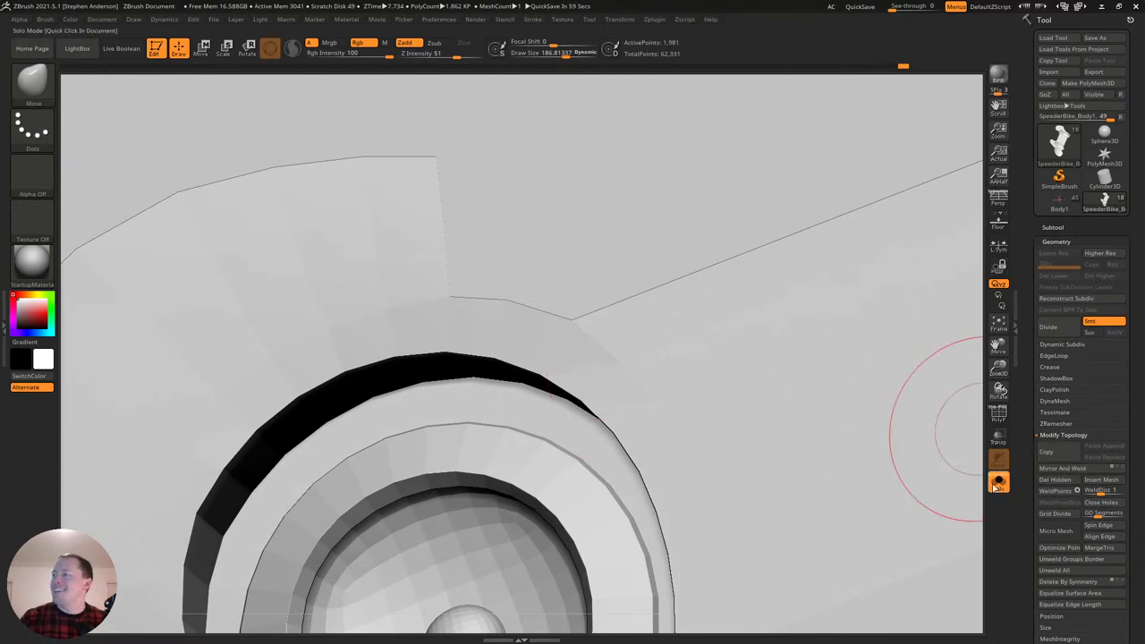
left_click(998, 482)
mouse_move(774, 463)
right_mouse_down("ctrl")
mouse_move(625, 407)
mouse_move(664, 471)
mouse_move(463, 363)
mouse_move(633, 296)
mouse_move(638, 340)
mouse_move(626, 332)
right_mouse_up("ctrl")
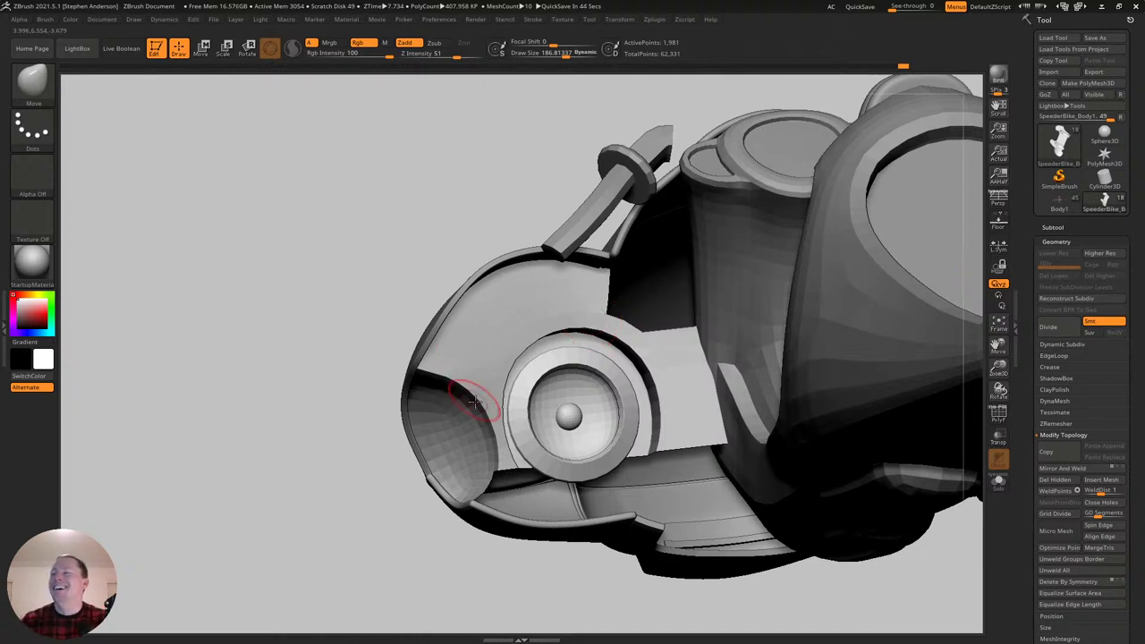
left_click(999, 490)
right_click_drag(658, 449, 600, 469)
left_click_drag(600, 467, 424, 473)
key("shift+f")
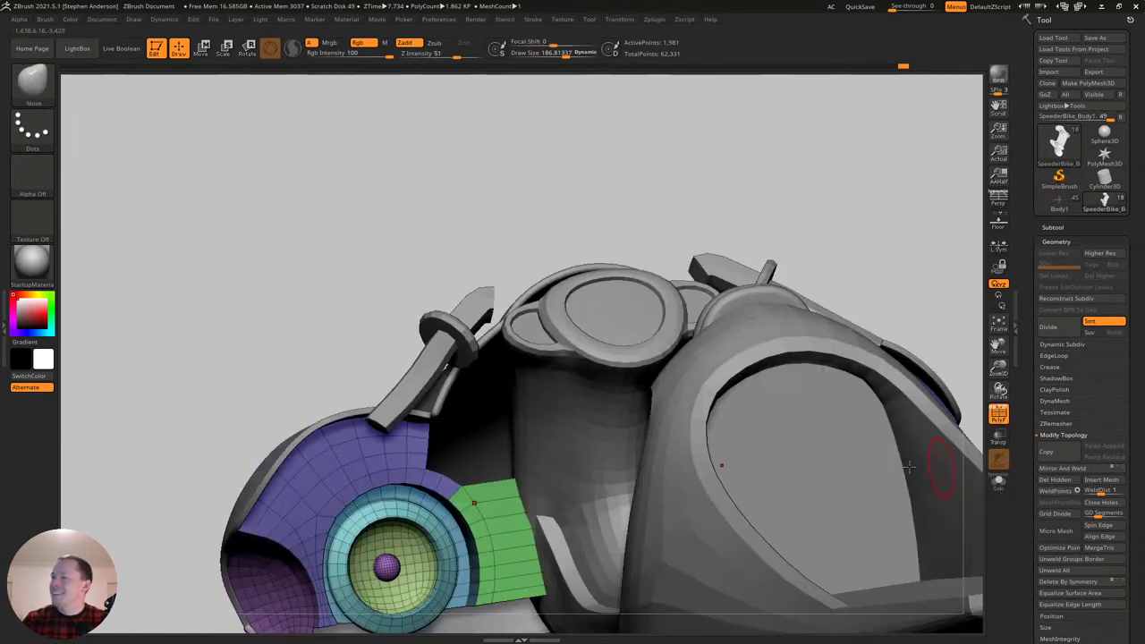
mouse_move(425, 438)
right_mouse_down()
mouse_move(501, 445)
mouse_move(421, 448)
mouse_move(373, 429)
mouse_move(435, 424)
mouse_move(439, 446)
mouse_move(420, 435)
mouse_move(465, 416)
right_mouse_up()
left_click_drag(465, 414, 431, 425)
left_click(1000, 484)
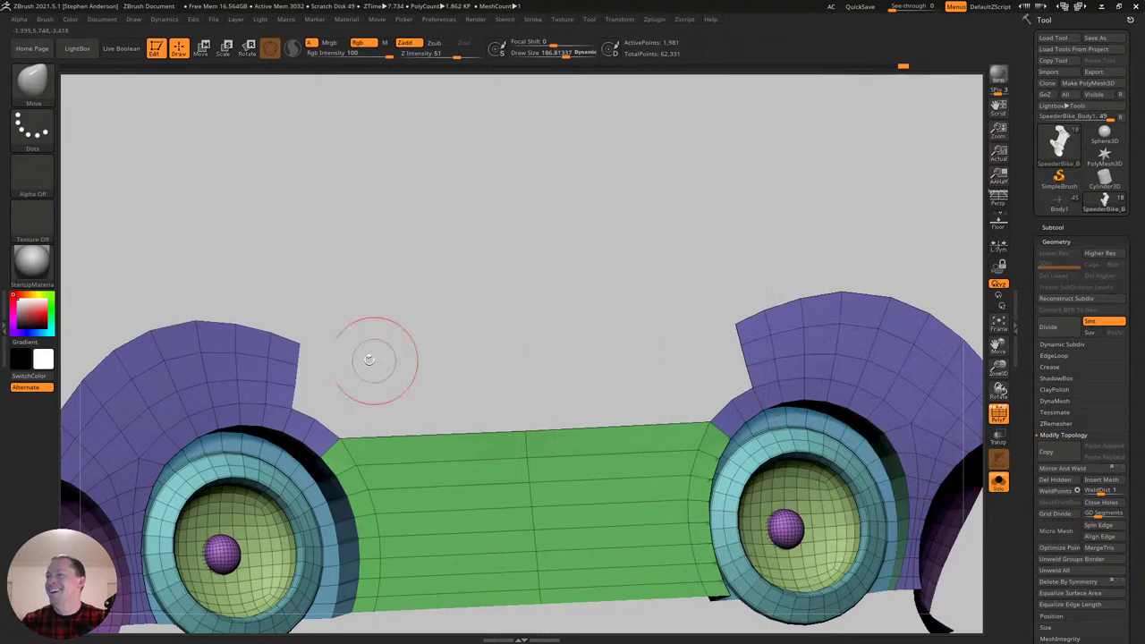
With ZModeler's edge Bridge, connect the three facing inner edges of the two purple panels across the gap above the green panel.
key("b")
key("z")
key("m")
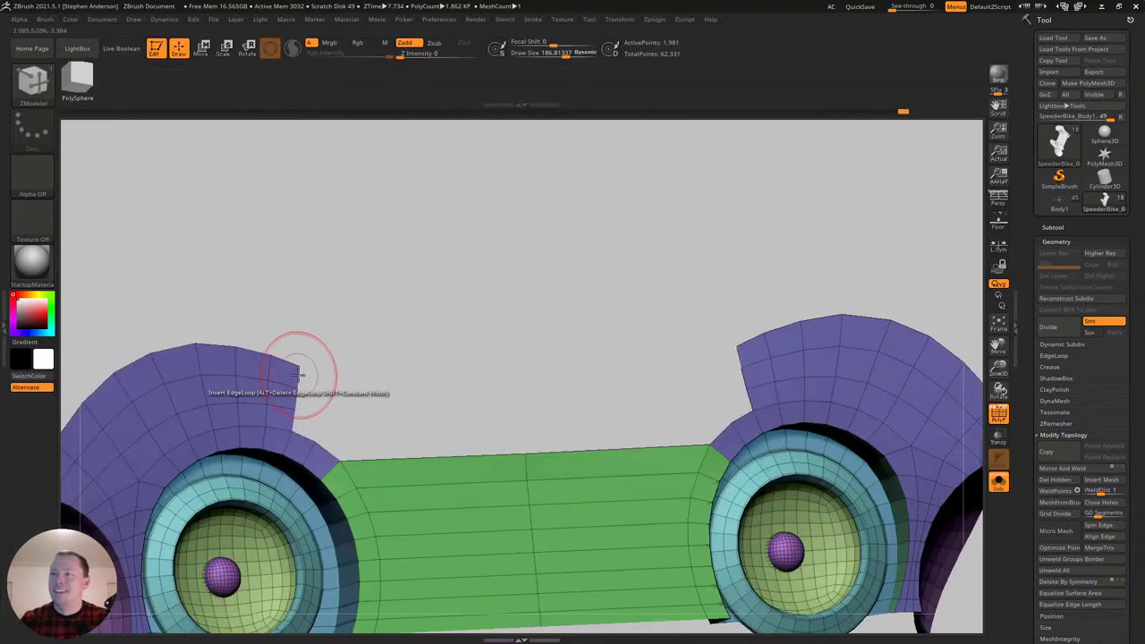
key("space")
left_click(170, 341)
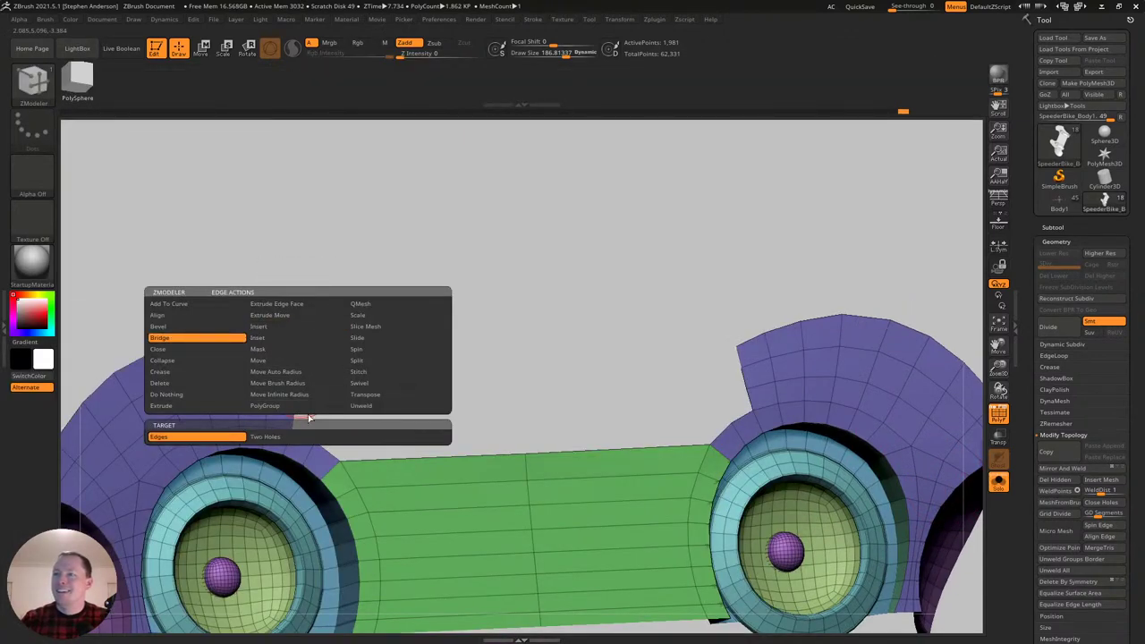
left_click(754, 350)
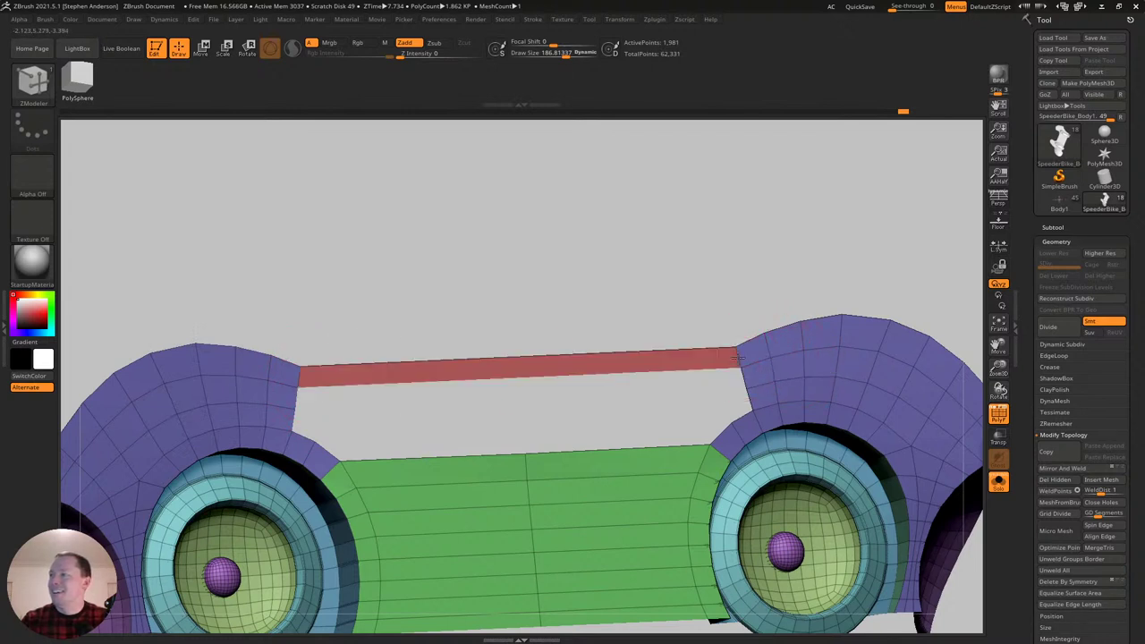
left_click(293, 409)
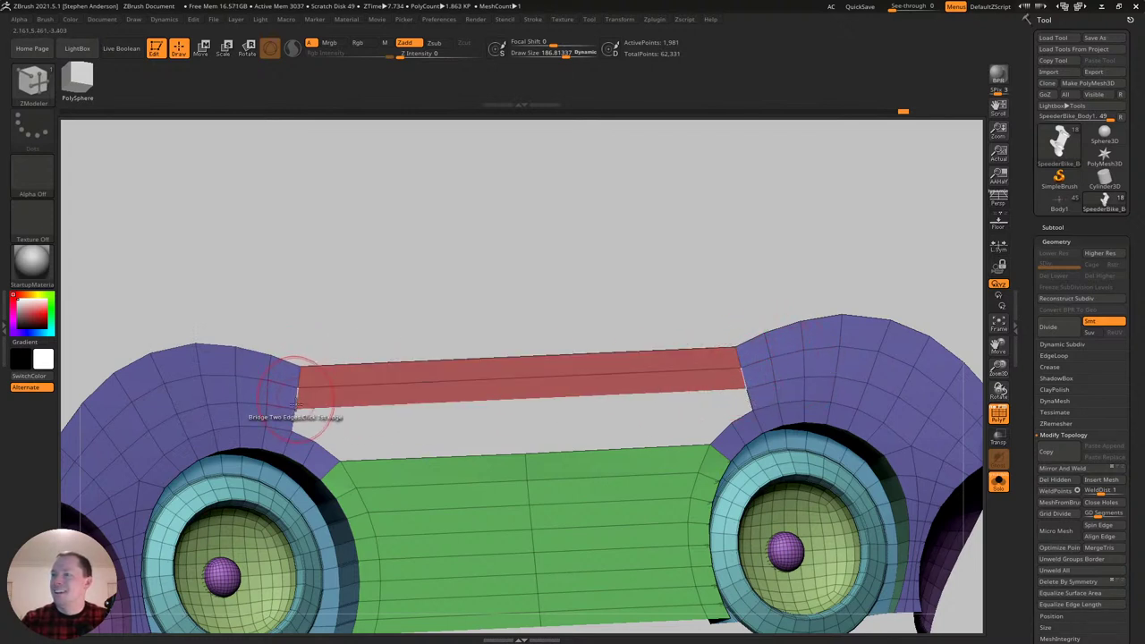
left_click(727, 408)
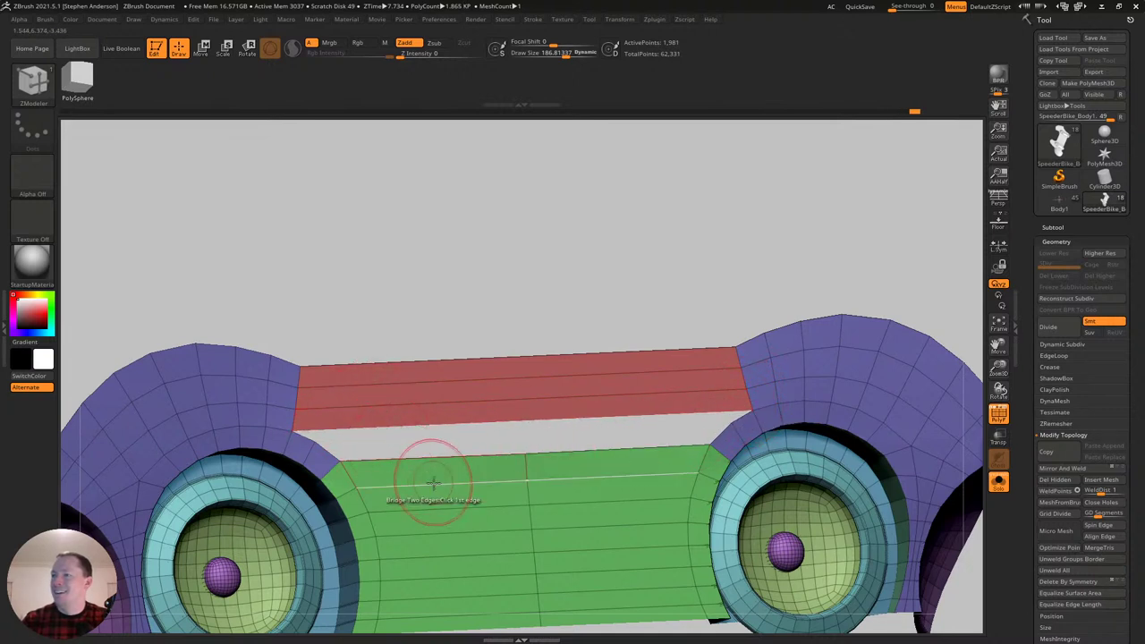
Switch the ZModeler edge action to Insert Multiple EdgeLoops and add evenly spaced vertical loops across the green panel.
key("space")
left_click(383, 327)
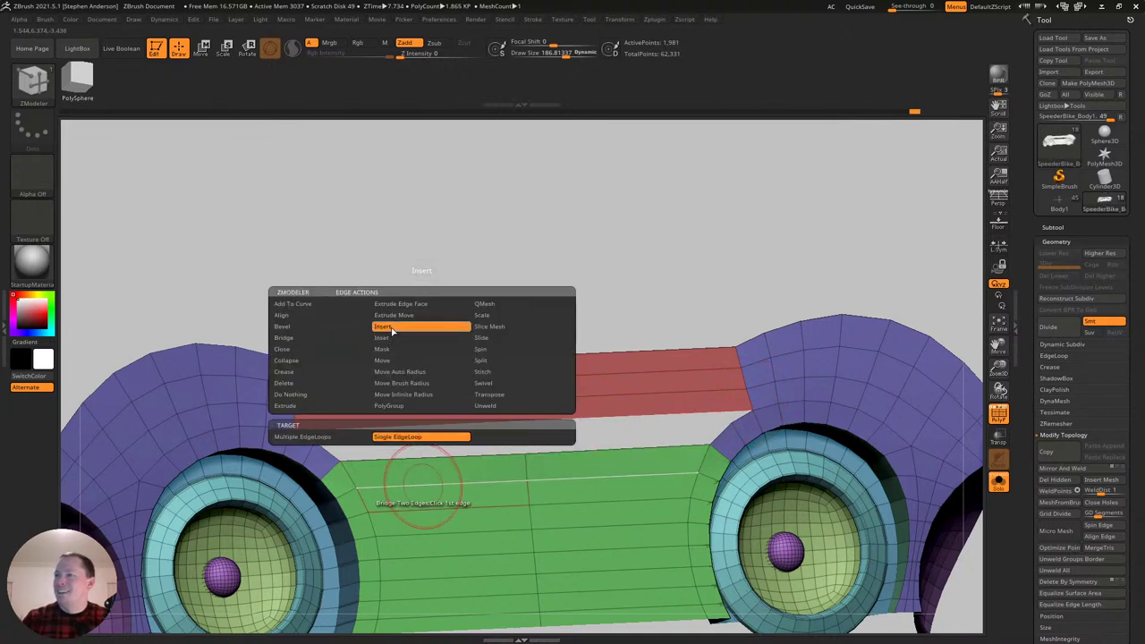
left_click(317, 437)
mouse_move(454, 501)
right_mouse_down()
mouse_move(439, 514)
mouse_move(443, 492)
right_mouse_up()
left_click_drag(442, 484, 438, 454)
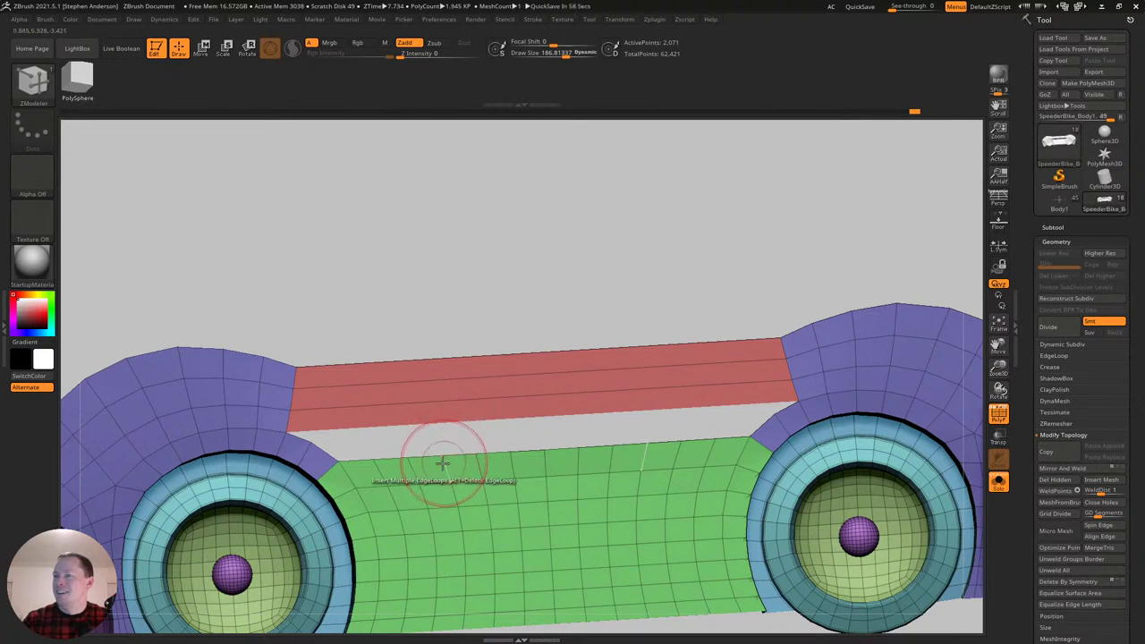
Insert a centre edge loop and evenly spaced vertical loops across both halves of the red bridged strip.
left_click(439, 400)
key("ctrl+z")
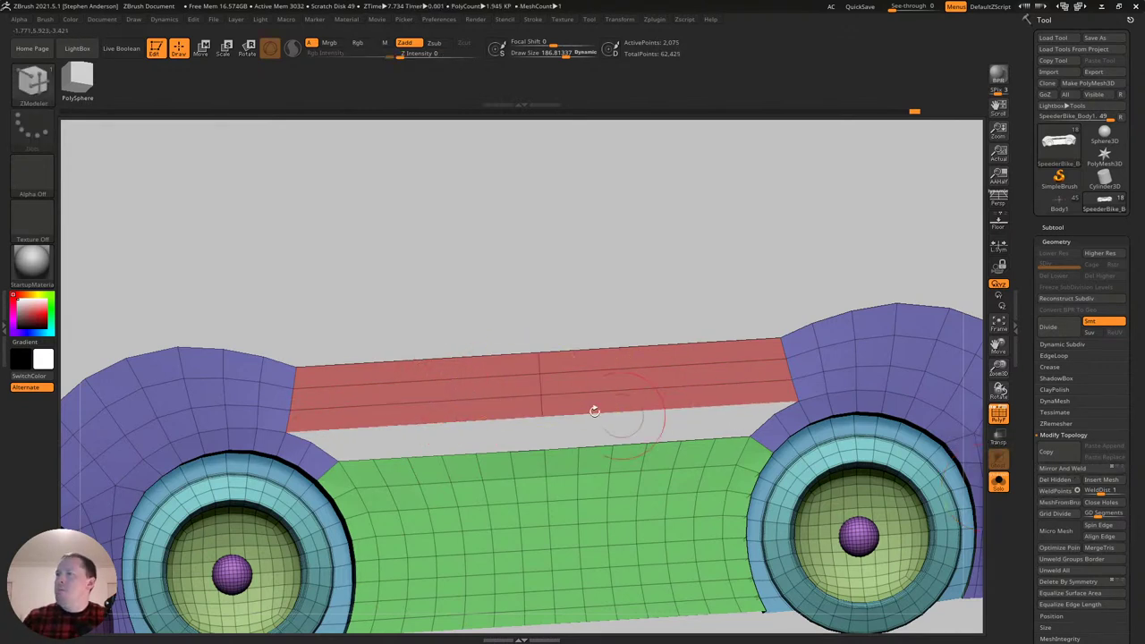
left_click(422, 377)
left_click(412, 346)
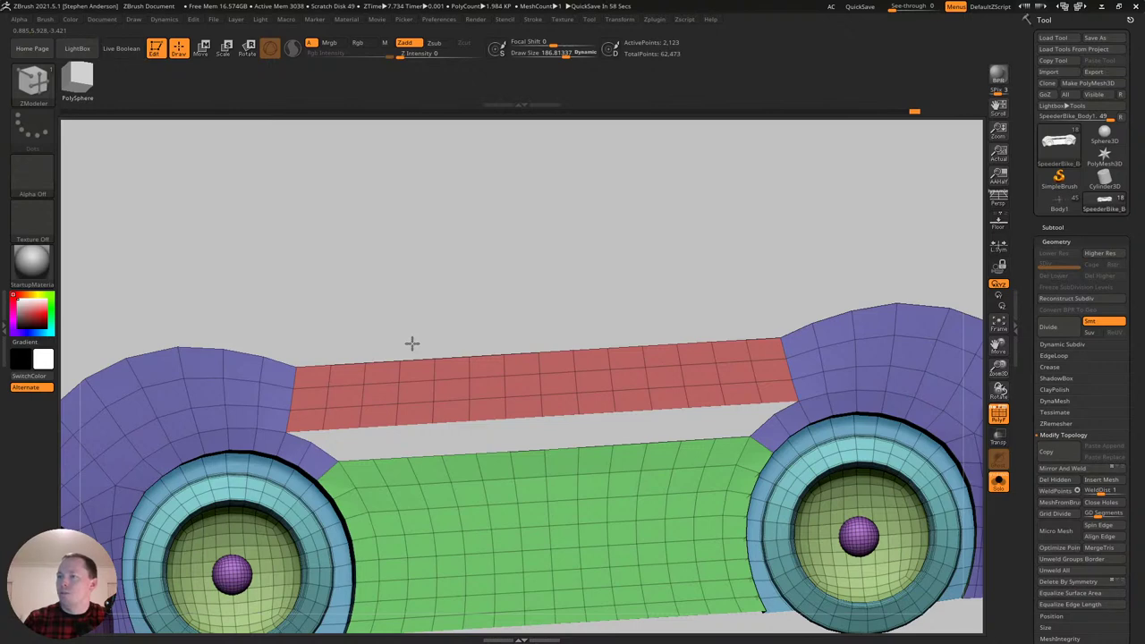
left_click(412, 343)
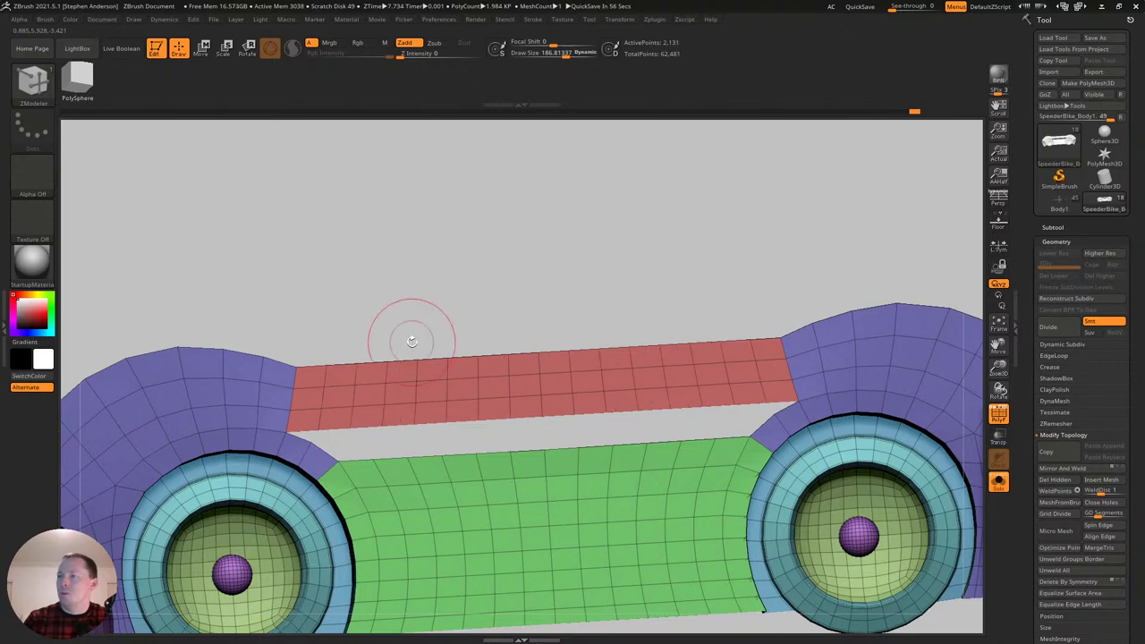
Set the point Stitch to merge at the mid point and stitch the red strip's first lower-edge point to the adjacent purple point.
right_click_drag(321, 431, 355, 453, "ctrl")
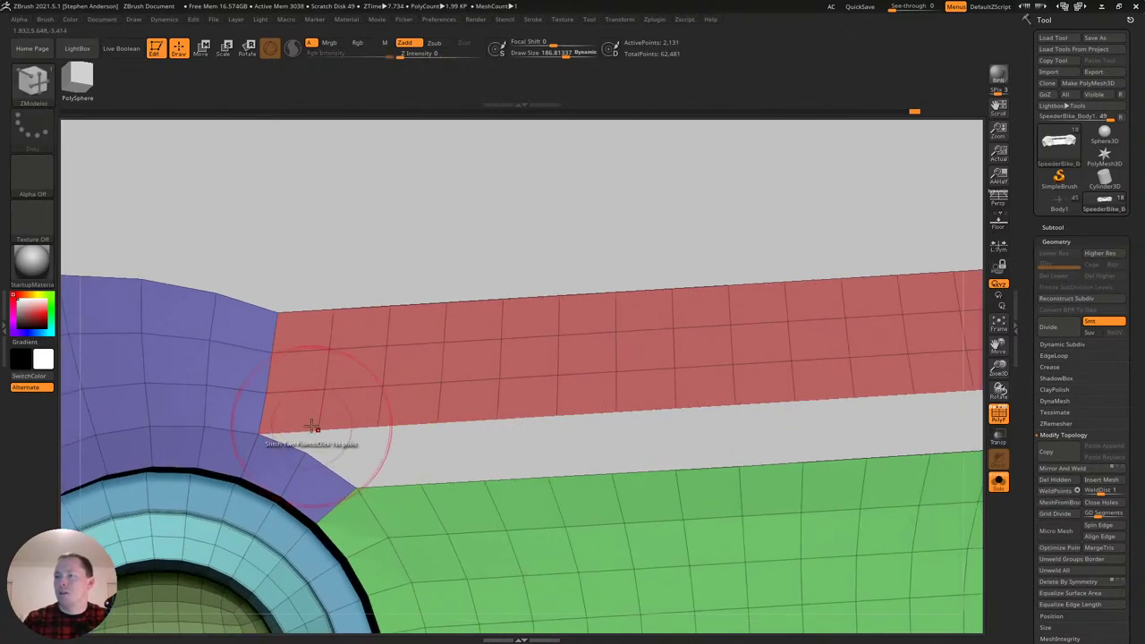
key("space")
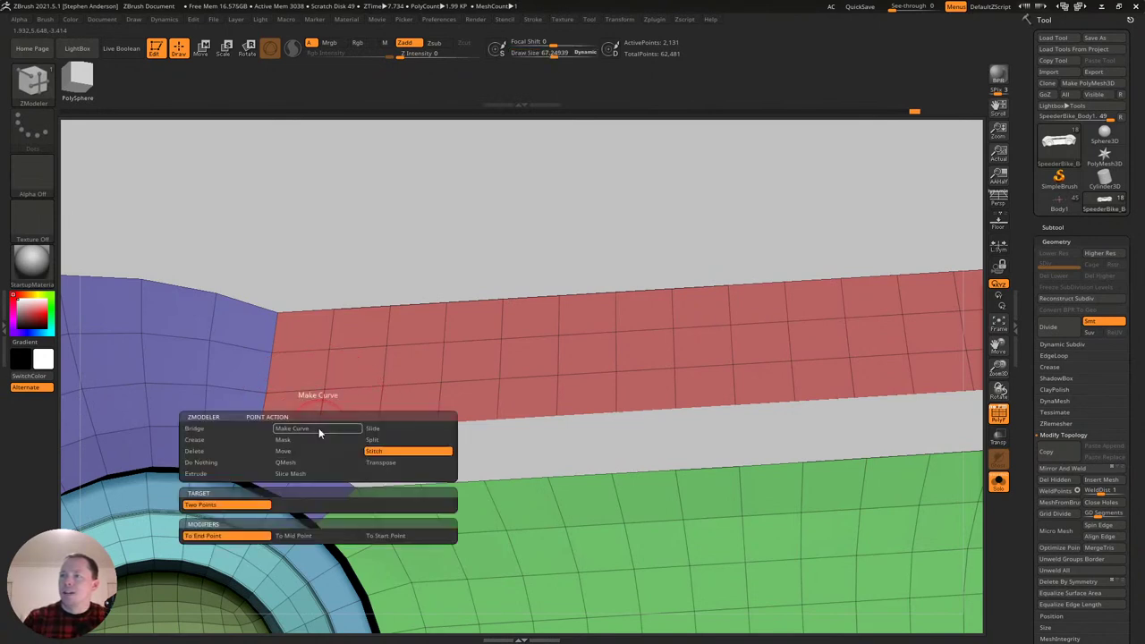
left_click(323, 535)
left_click(317, 430)
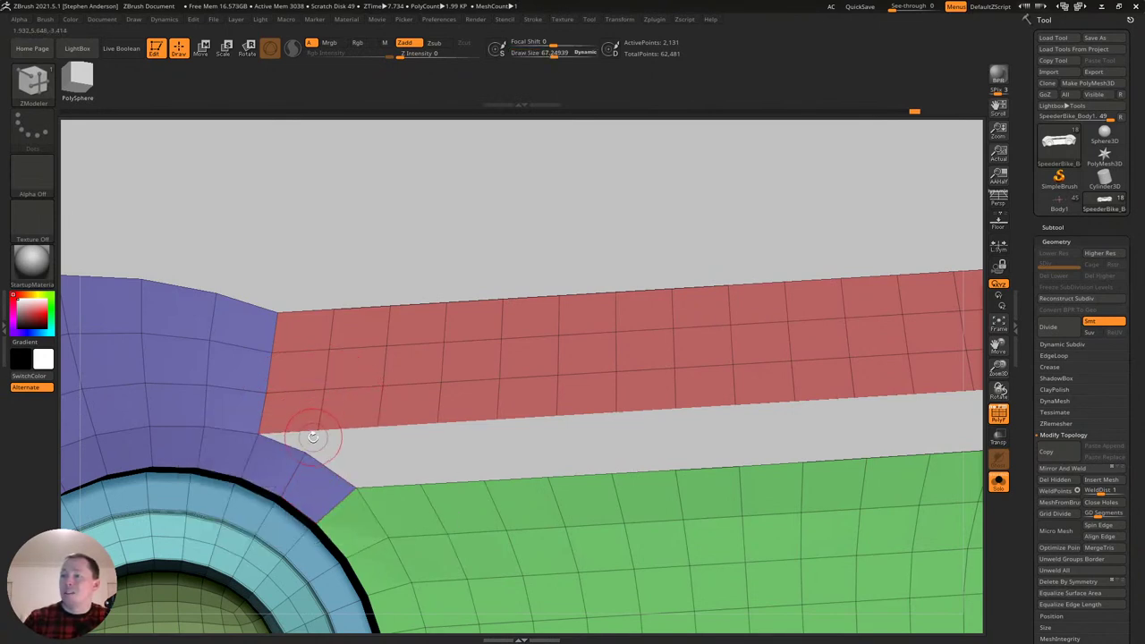
left_click(304, 450)
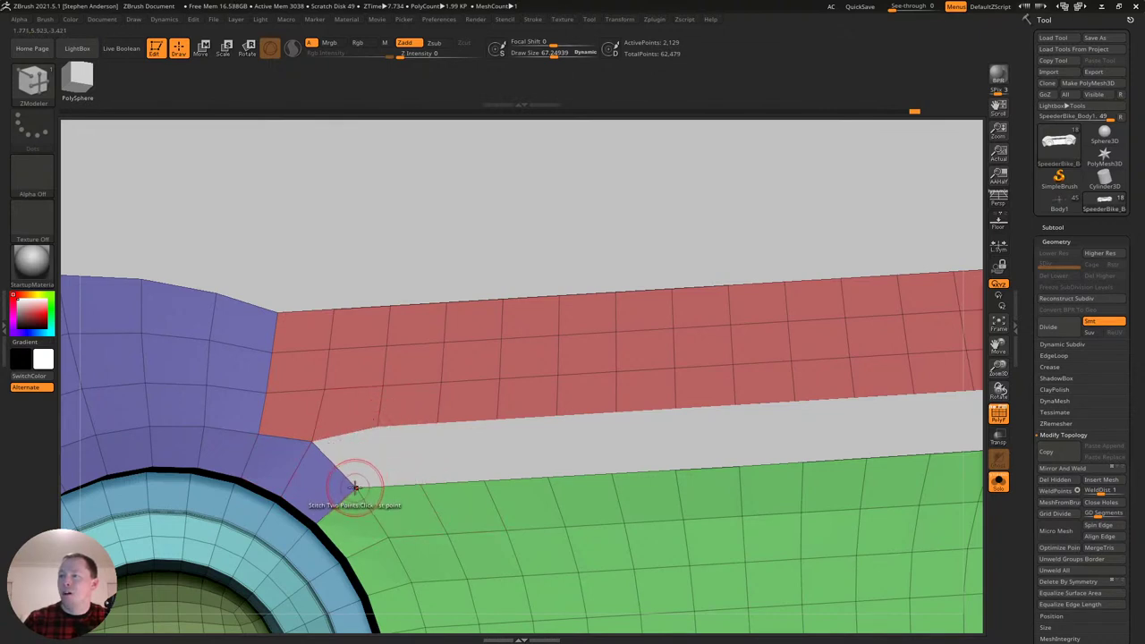
Stitch the remaining lower-edge points of the red strip to the matching top-edge points of the green panel, closing the gap.
left_click(375, 438)
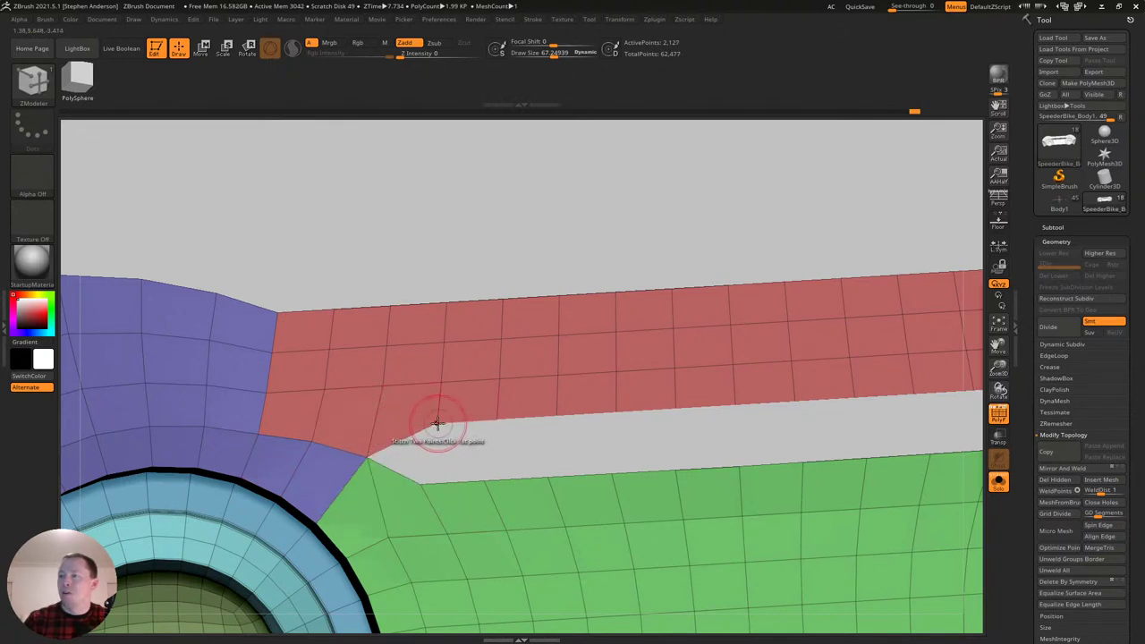
left_click(420, 487)
left_click(488, 485)
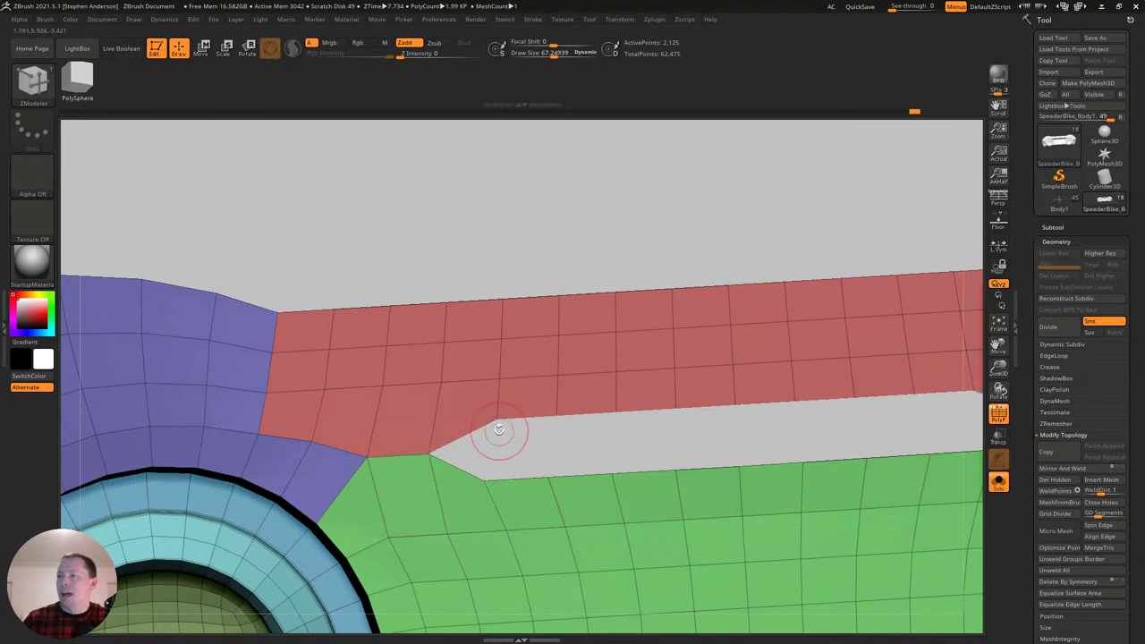
left_click(494, 418)
left_click(558, 472)
left_click(555, 414)
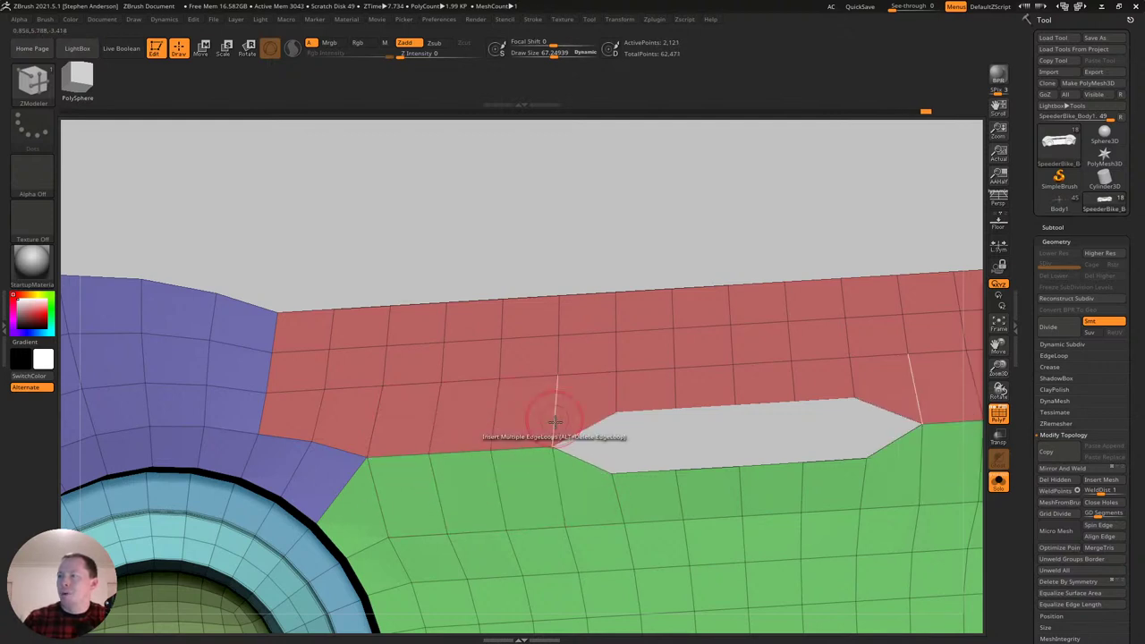
left_click(614, 472)
left_click(614, 411)
left_click(677, 472)
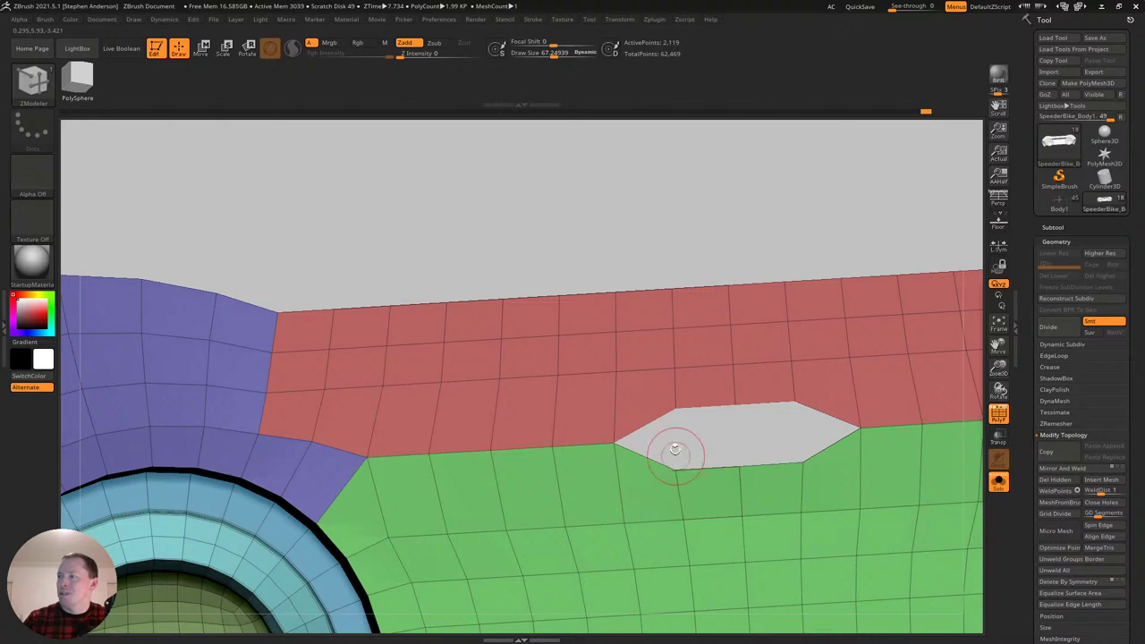
left_click(672, 410)
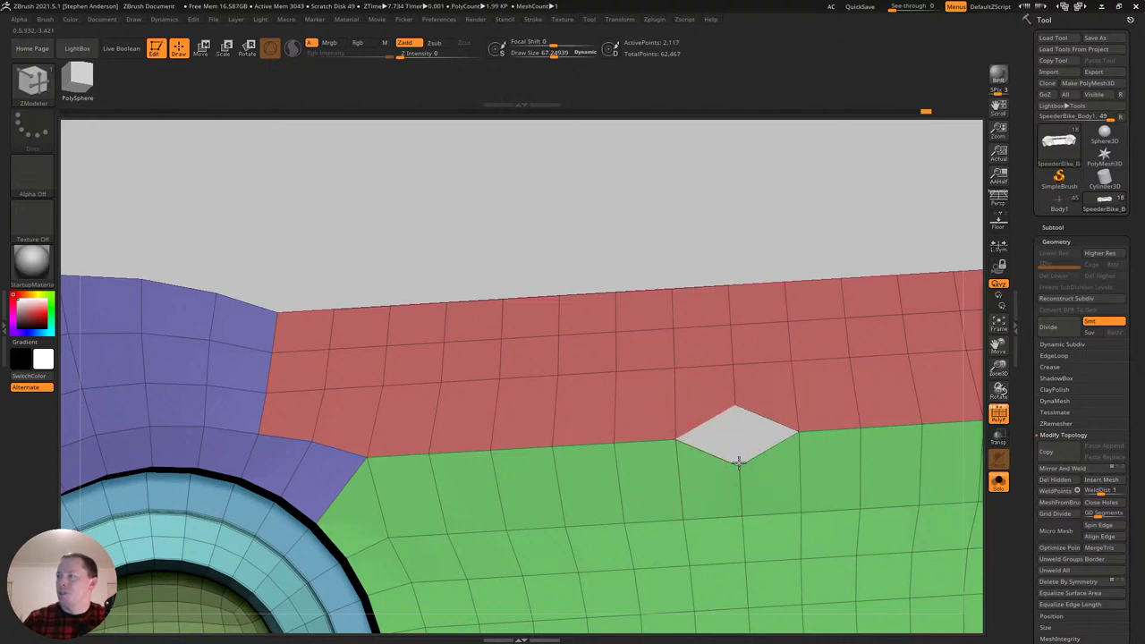
left_click(735, 406)
Merge the connected purple, red and green front faces into one polygroup with ZModeler's Polygroup Flat Island.
right_click_drag(726, 470, 586, 385, "ctrl")
right_click_drag(586, 385, 574, 404)
right_click_drag(498, 412, 468, 422, "ctrl")
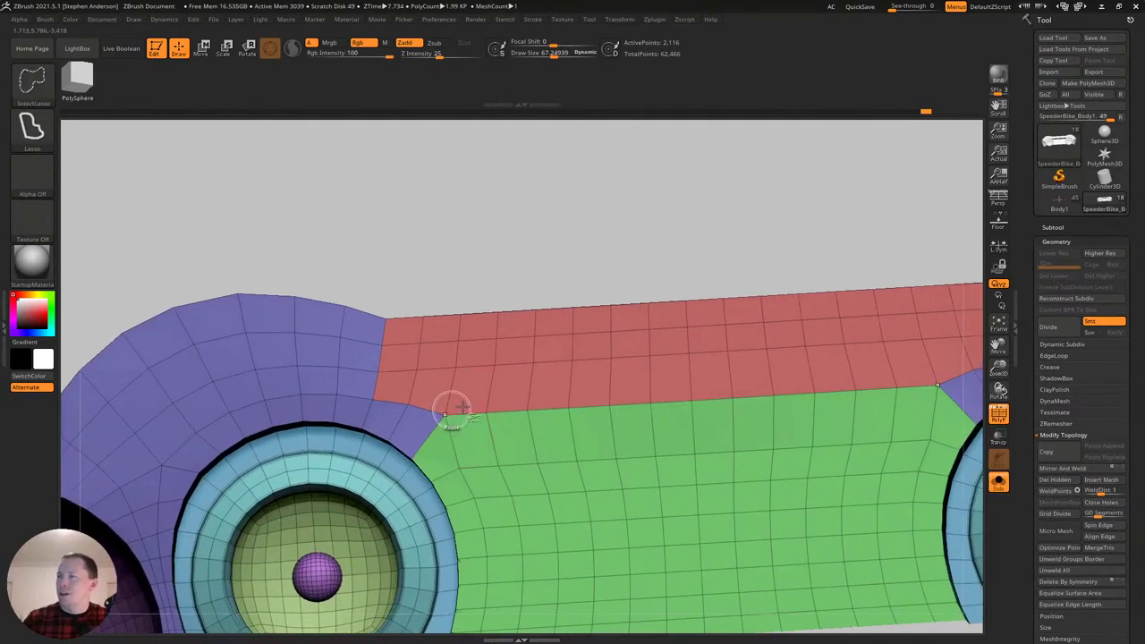
left_click(552, 435)
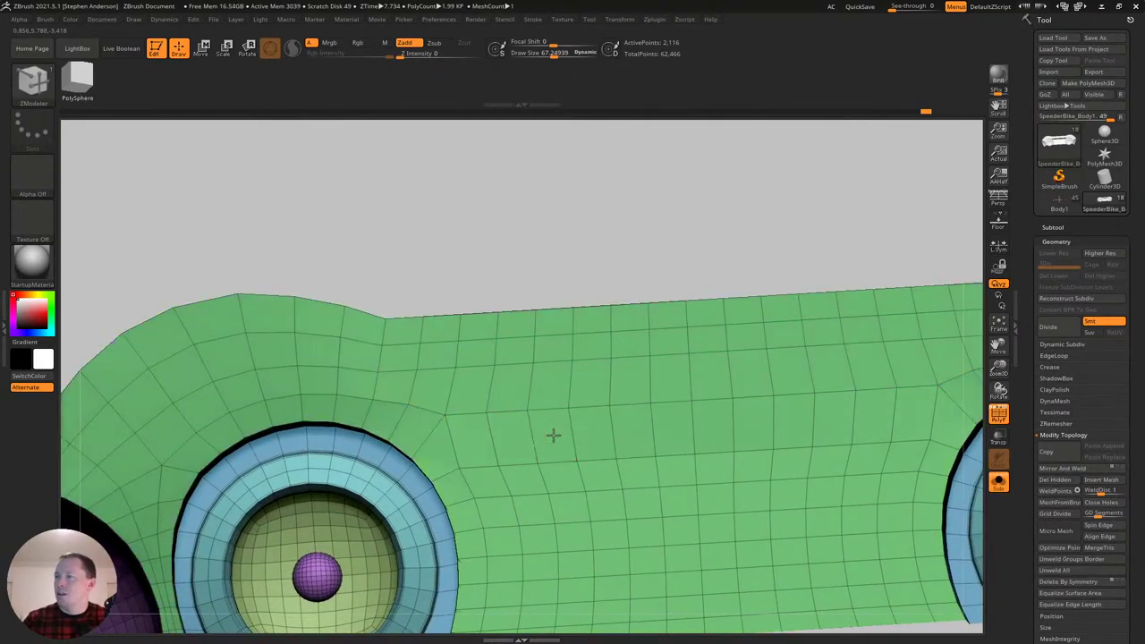
Isolate the green front face with its adjoining side walls and uncrease all edges of the visible mesh.
mouse_move(563, 439)
right_mouse_down("ctrl")
mouse_move(521, 424)
mouse_move(538, 354)
right_mouse_up("ctrl")
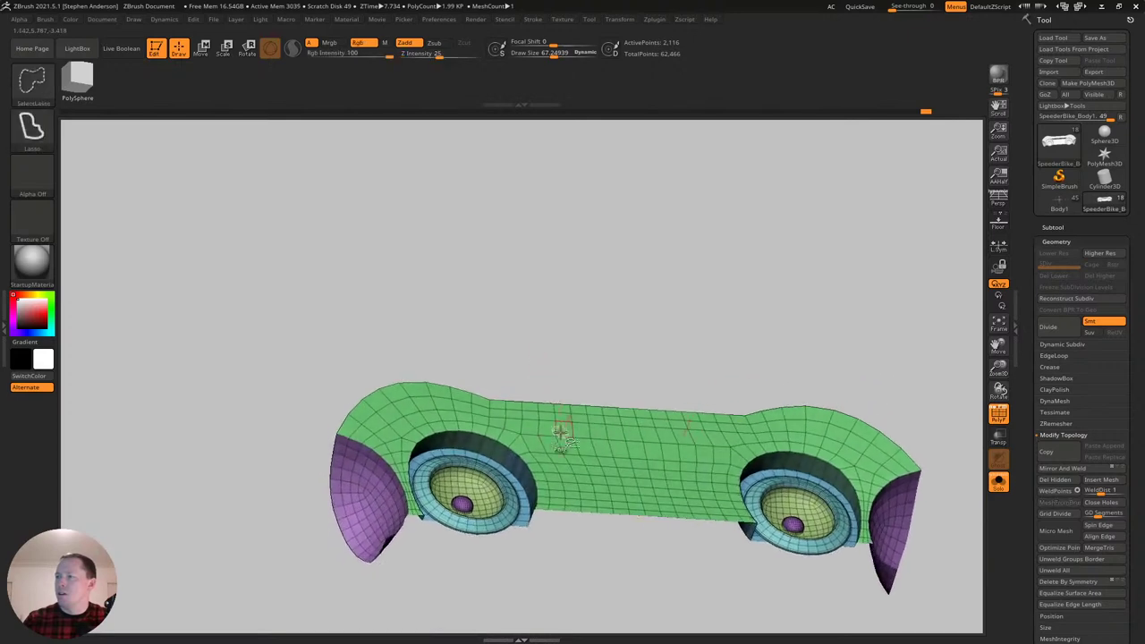
left_click(546, 427, "ctrl+shift")
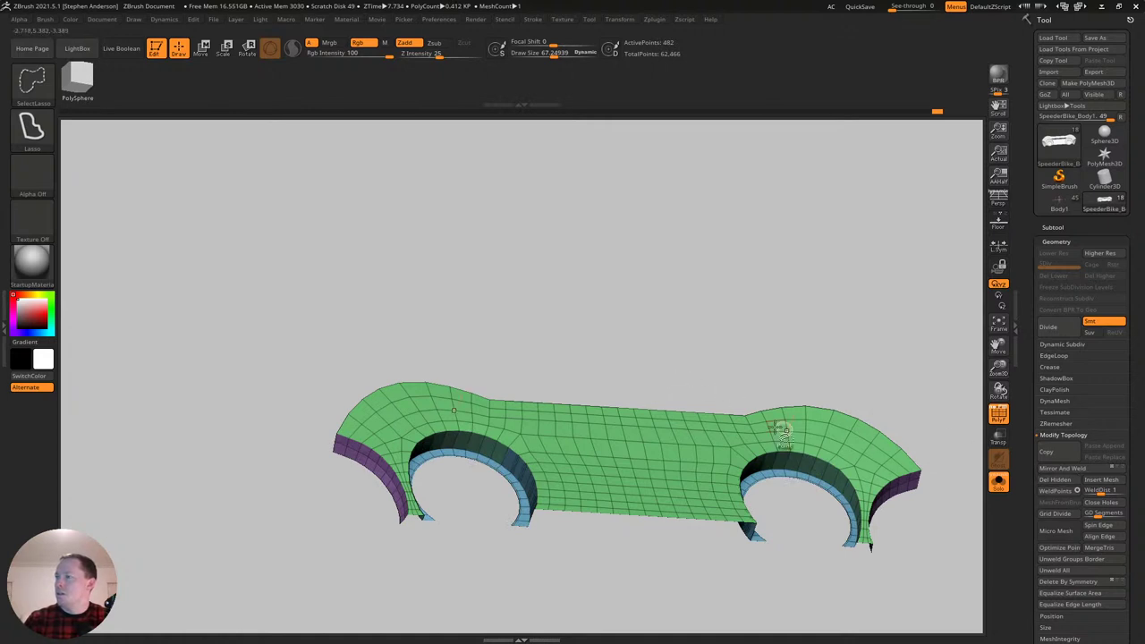
key("ctrl+z")
key("b")
key("z")
key("m")
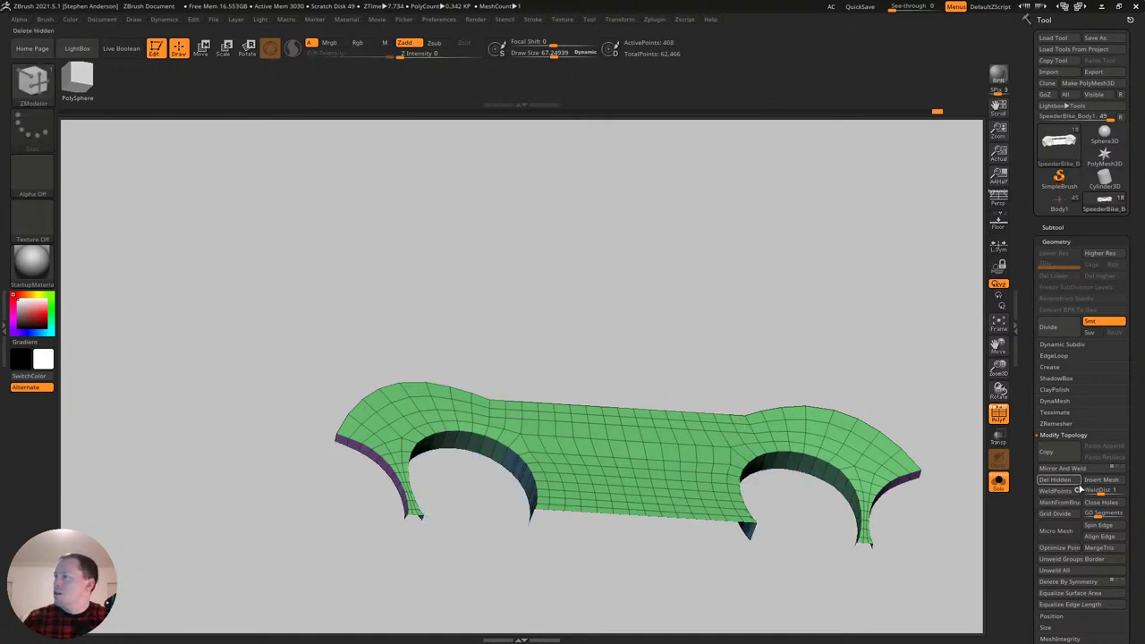
left_click(1056, 368)
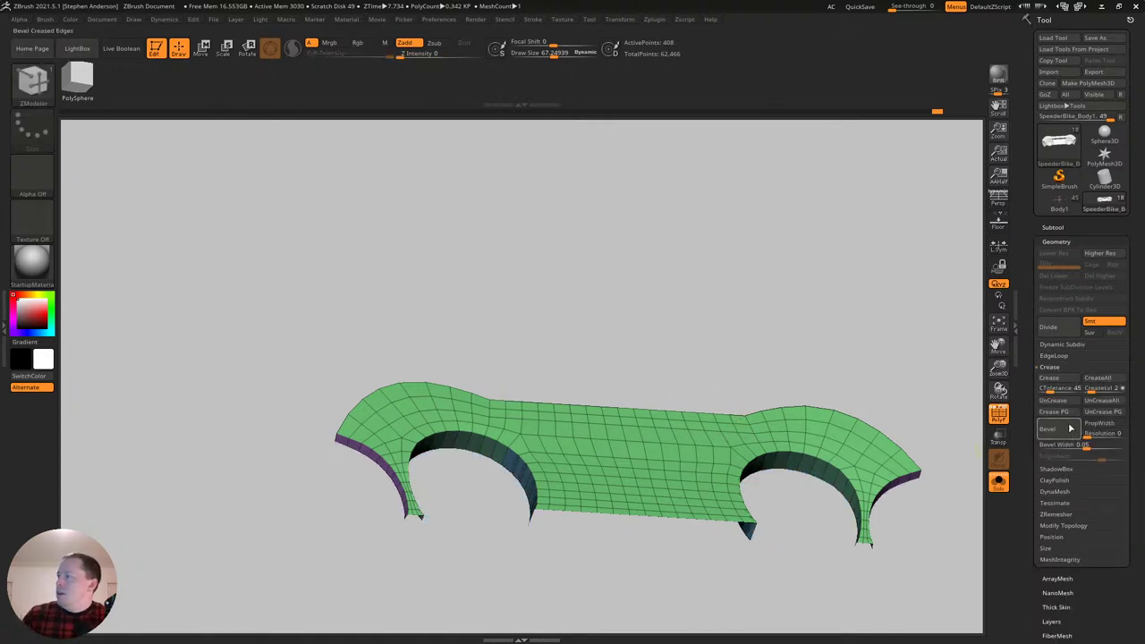
left_click(1112, 402)
Isolate the side wall around a round recess to check its grouping, and bring the whole insert back into view.
mouse_move(608, 462)
right_mouse_down()
mouse_move(600, 507)
mouse_move(600, 446)
mouse_move(502, 456)
right_mouse_up()
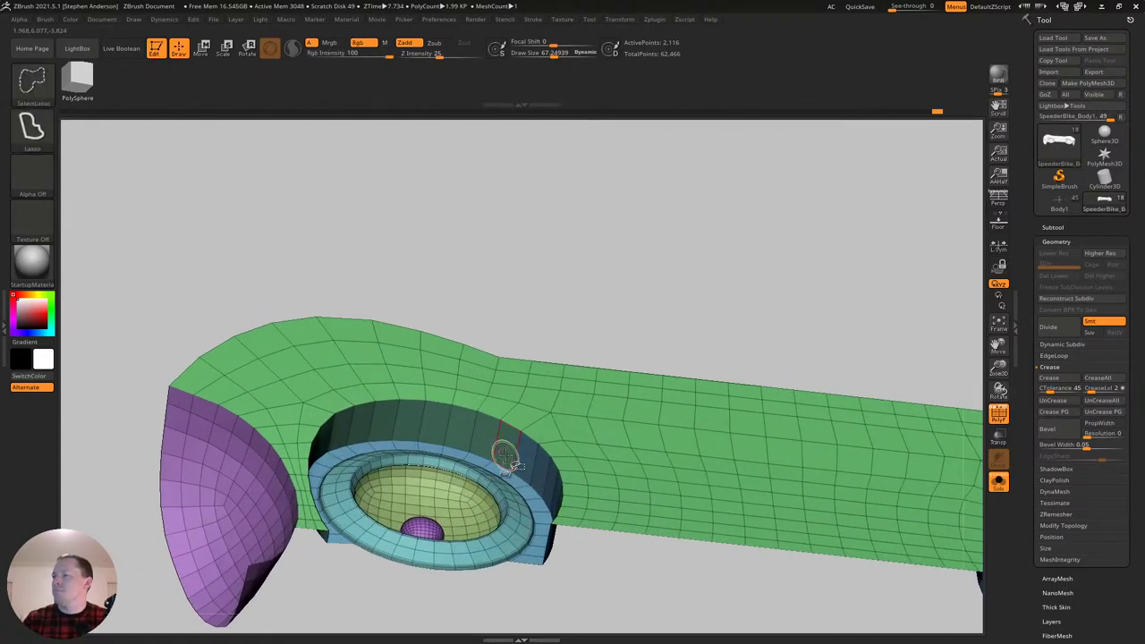
left_click(515, 454, "ctrl+shift")
left_click_drag(649, 290, 648, 296, "ctrl+shift")
mouse_move(573, 422)
right_mouse_down()
mouse_move(582, 445)
mouse_move(532, 420)
mouse_move(541, 429)
mouse_move(582, 422)
mouse_move(554, 363)
mouse_move(565, 388)
right_mouse_up()
left_click(580, 390, "ctrl+shift")
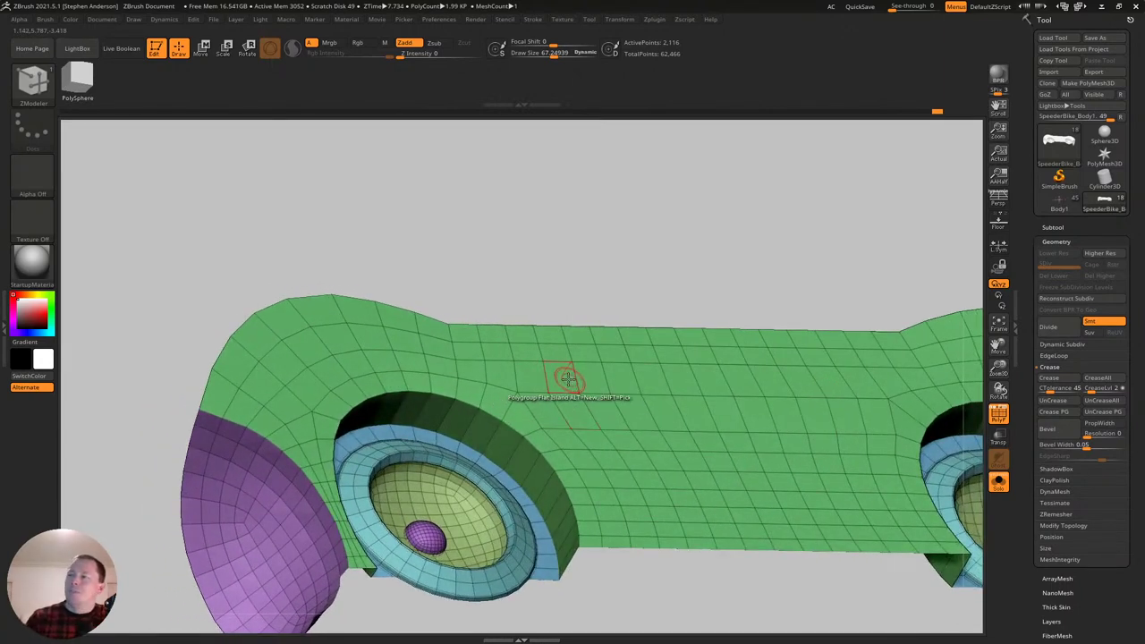
Isolate the flat green front face, invert the visibility and mask the rest of the insert.
right_click_drag(532, 387, 544, 417)
left_click(602, 417, "ctrl+shift")
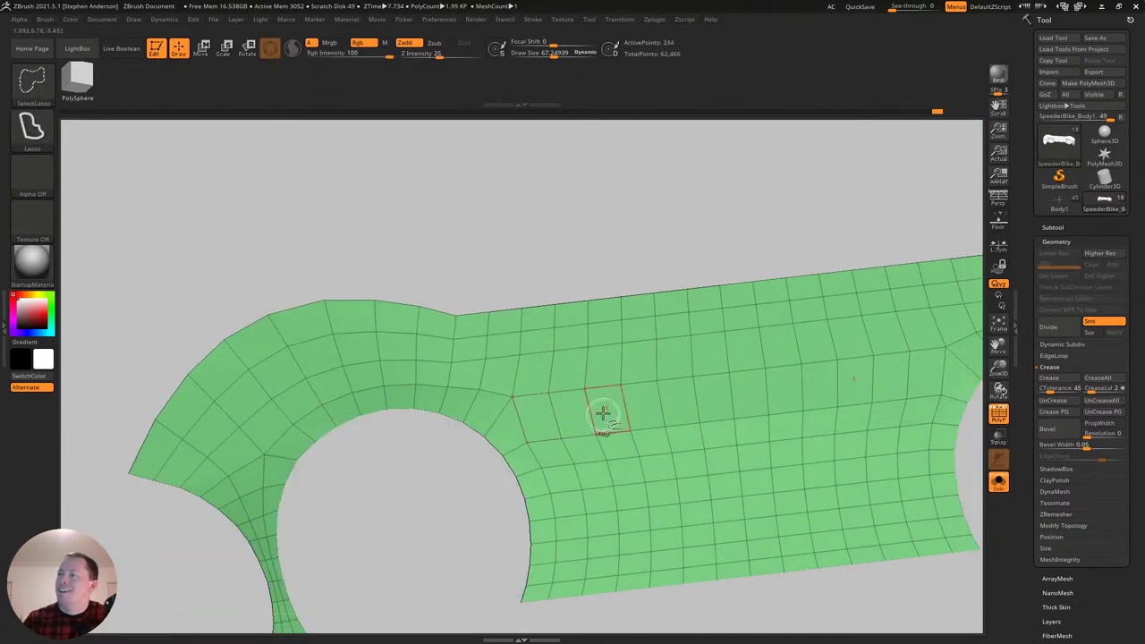
left_click(578, 224, "ctrl+shift")
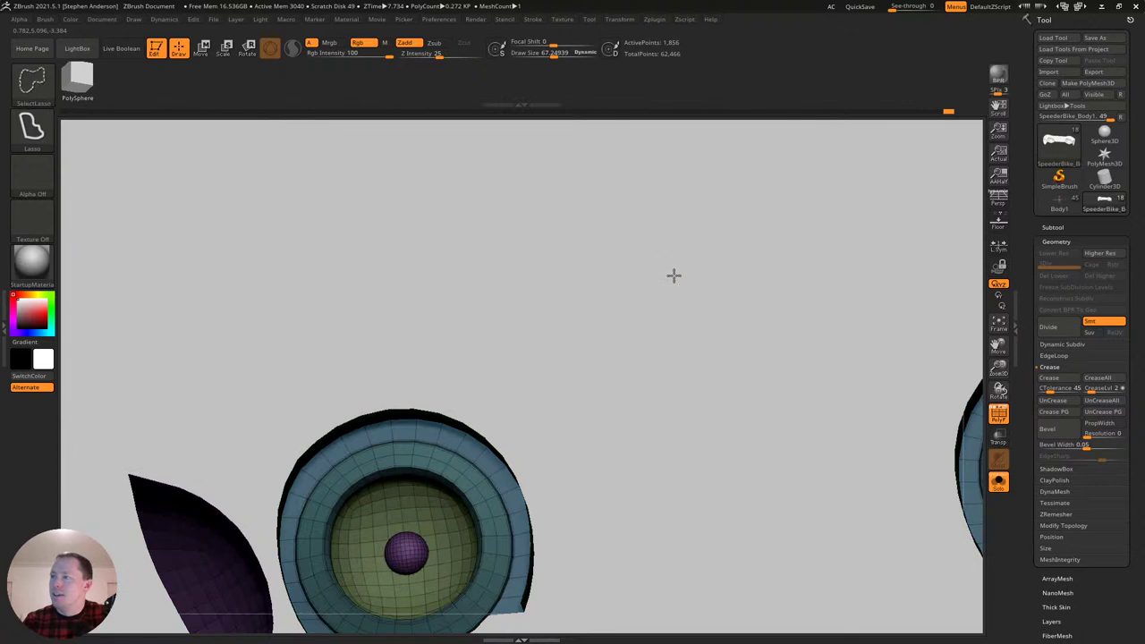
Activate the Move brush and smooth the unmasked green front face to even out its edge flow.
key("b")
key("m")
key("v")
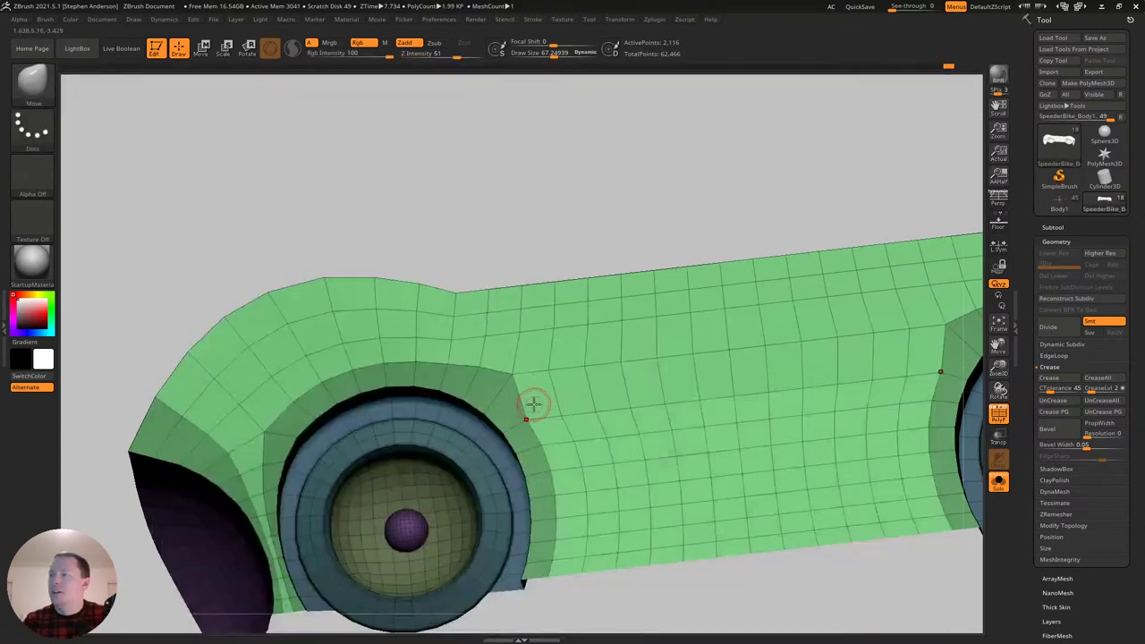
left_click_drag(558, 409, 558, 410)
mouse_move(555, 412)
left_mouse_down("shift")
mouse_move(540, 416)
mouse_move(588, 430)
mouse_move(758, 383)
left_mouse_up("shift")
left_click_drag(389, 323, 403, 331, "shift")
mouse_move(478, 337)
right_mouse_down()
mouse_move(528, 330)
mouse_move(509, 335)
mouse_move(519, 338)
right_mouse_up()
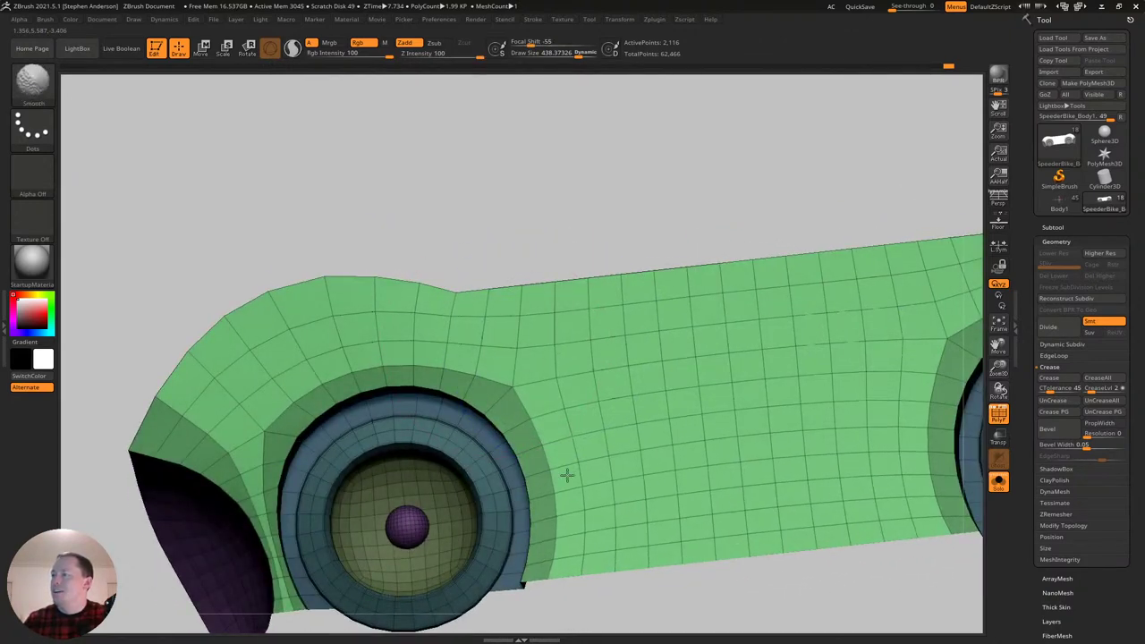
Set the draw size to about 63 and inspect the round recess and panel outline with the polyframe off, then restore it.
mouse_move(695, 385)
right_mouse_down("ctrl")
mouse_move(716, 312)
mouse_move(589, 296)
right_mouse_up("ctrl")
mouse_move(560, 369)
right_mouse_down("ctrl")
mouse_move(575, 396)
mouse_move(585, 352)
mouse_move(557, 399)
mouse_move(552, 350)
mouse_move(499, 381)
mouse_move(537, 328)
mouse_move(546, 433)
mouse_move(478, 304)
mouse_move(485, 350)
mouse_move(564, 421)
mouse_move(528, 403)
mouse_move(565, 424)
mouse_move(544, 440)
right_mouse_up("ctrl")
key("shift+f")
key("s")
left_click_drag(543, 445, 518, 438)
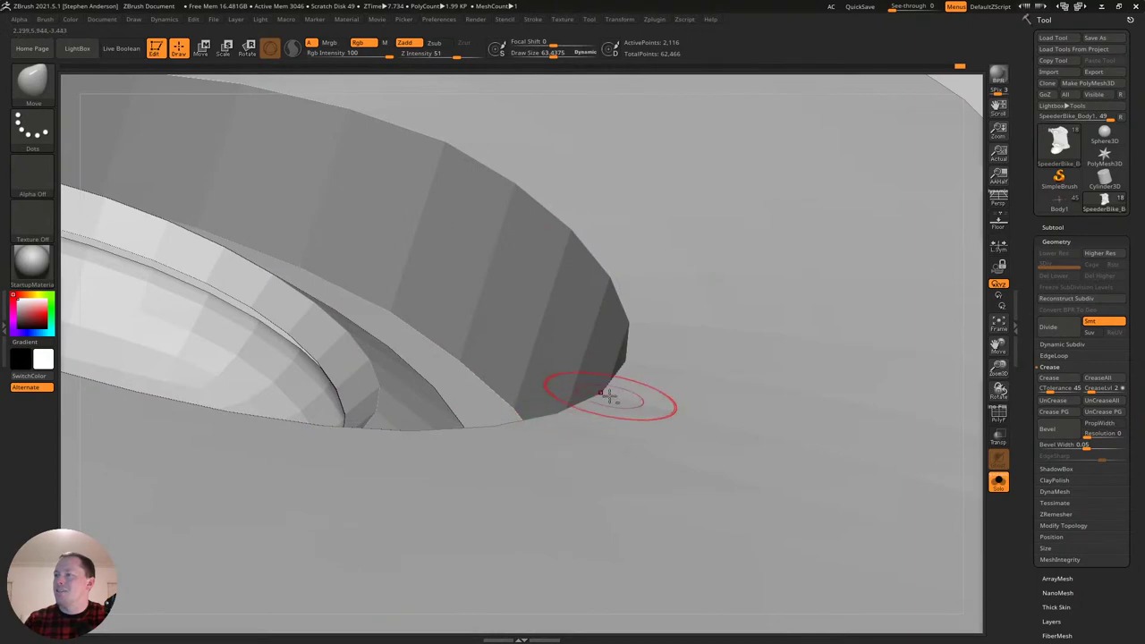
right_click_drag(612, 398, 676, 479)
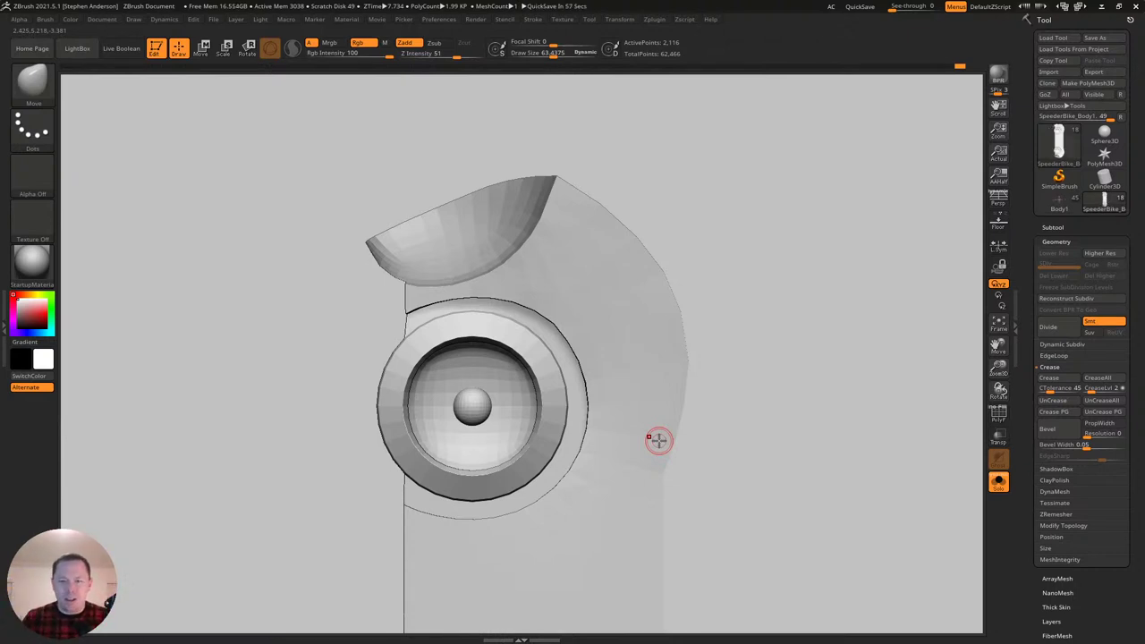
right_click_drag(493, 323, 599, 400)
mouse_move(786, 441)
right_mouse_down()
mouse_move(587, 329)
mouse_move(366, 394)
mouse_move(421, 360)
right_mouse_up()
key("shift+f")
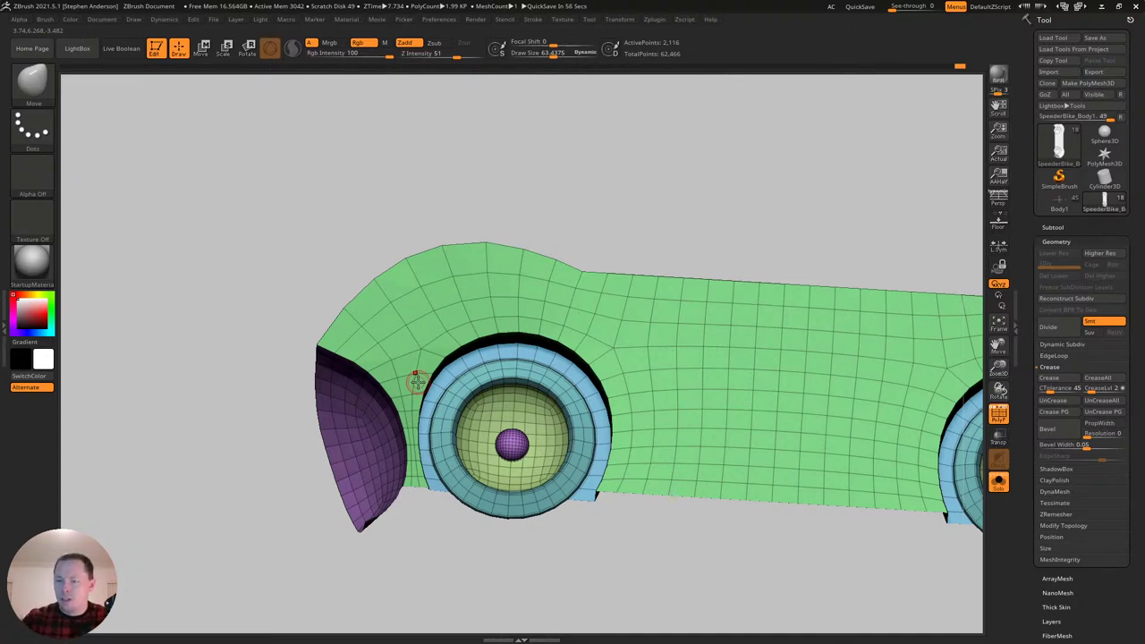
Compare the insert with the surrounding bike parts and test-hide vertical loops to judge where the body covers the green panel.
right_click_drag(647, 324, 639, 400)
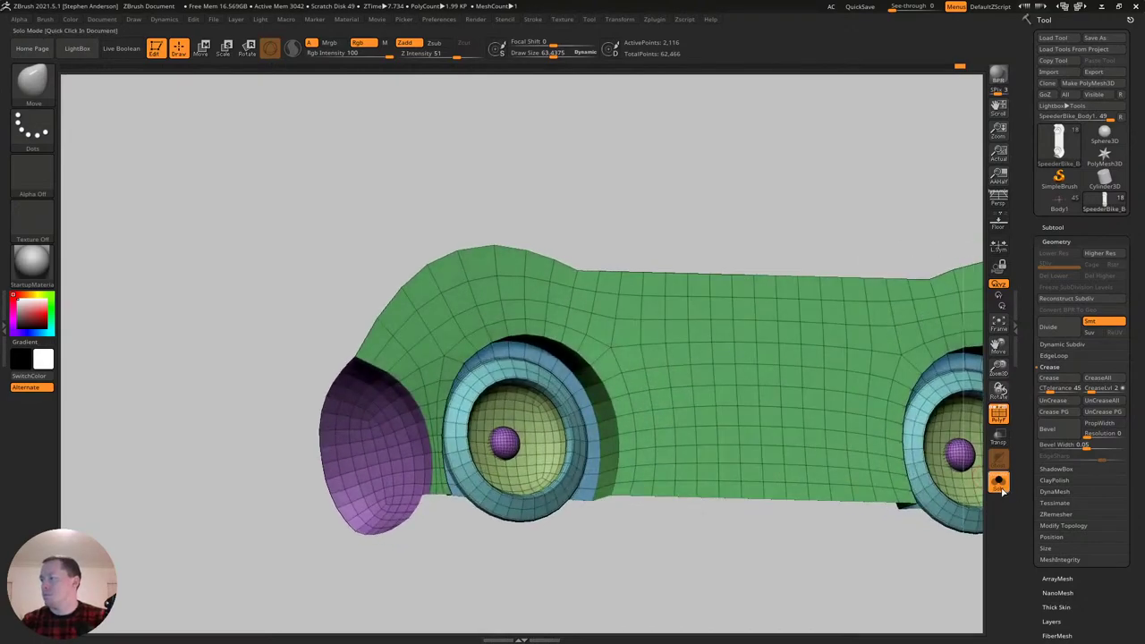
left_click(1000, 483)
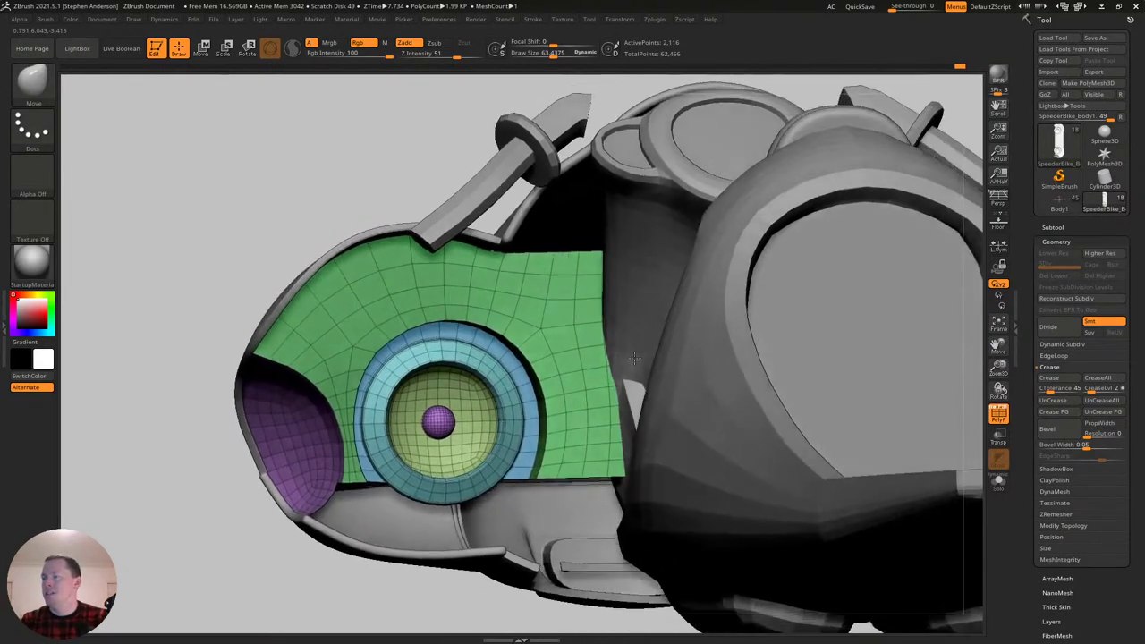
left_click(1000, 483)
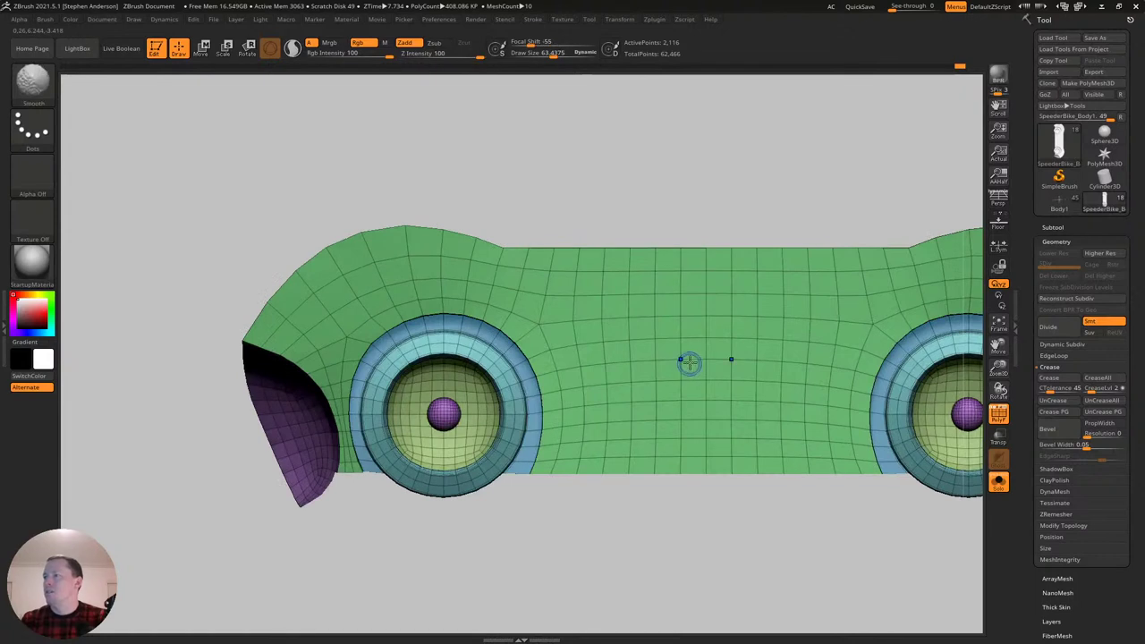
key("w")
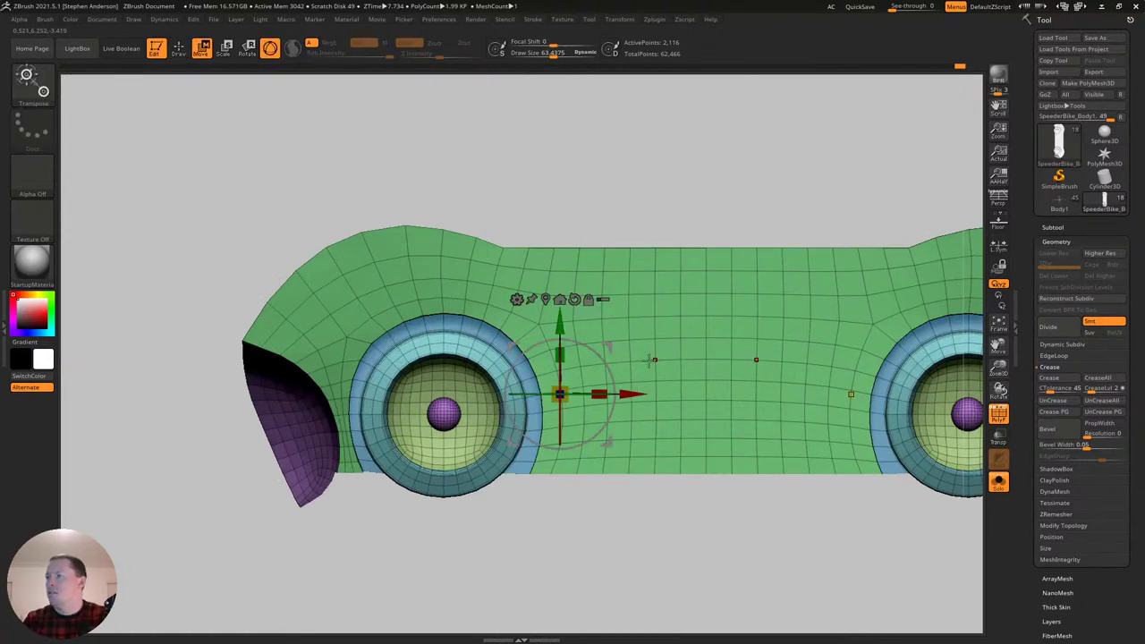
key("q")
key("ctrl+shift")
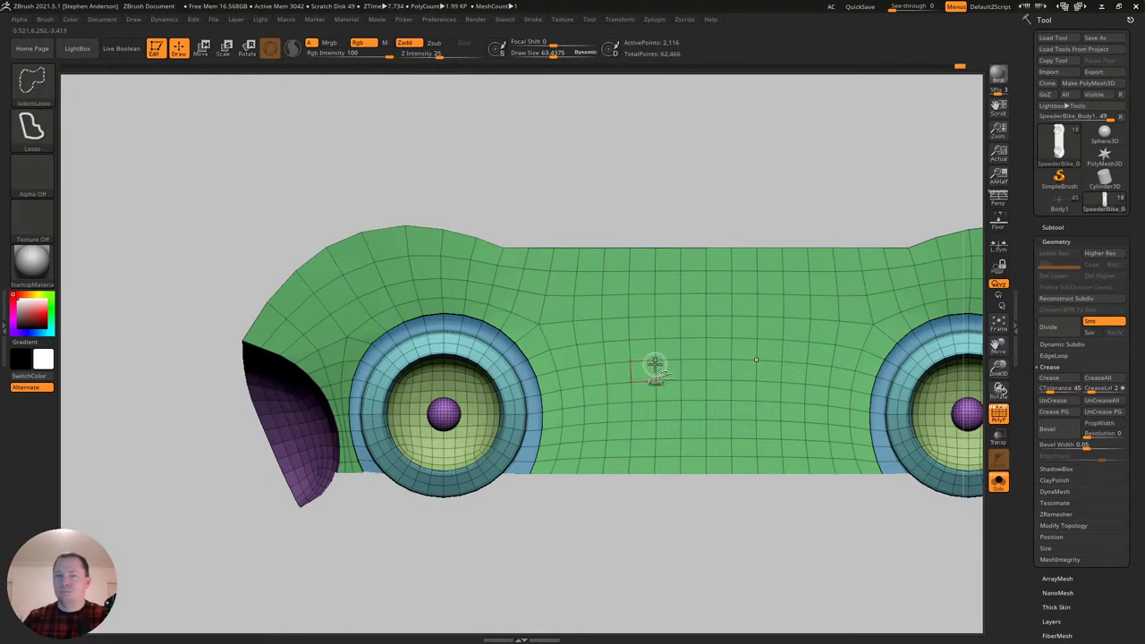
left_click(639, 361, "ctrl+shift")
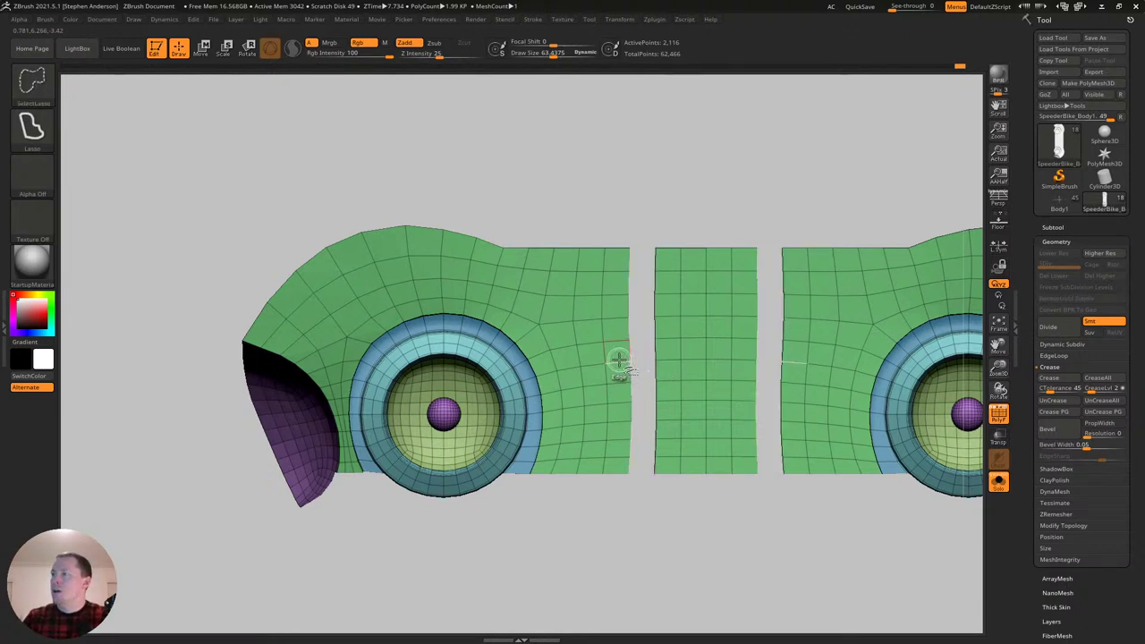
left_click(662, 376, "ctrl+shift")
left_click(999, 483)
right_click_drag(714, 475, 752, 446)
left_click_drag(726, 442, 814, 457)
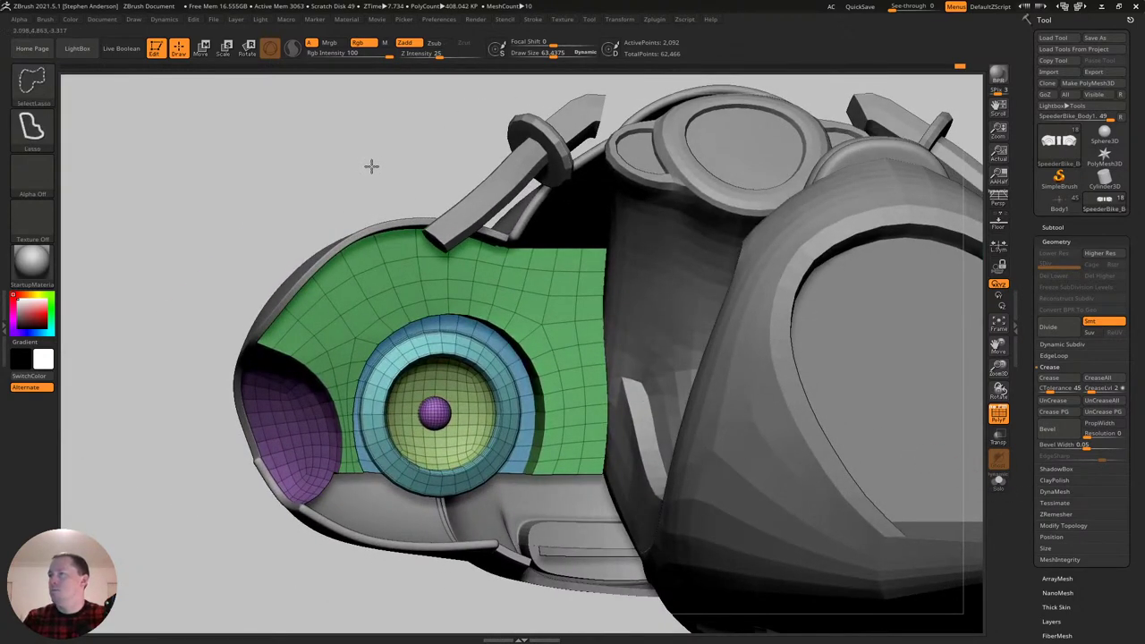
Hide the vertical loop strips beside the bike body, mask the remaining insert, and show the full insert solo with only those strips unmasked.
left_click(597, 331, "ctrl+shift")
left_click(588, 321, "ctrl+shift")
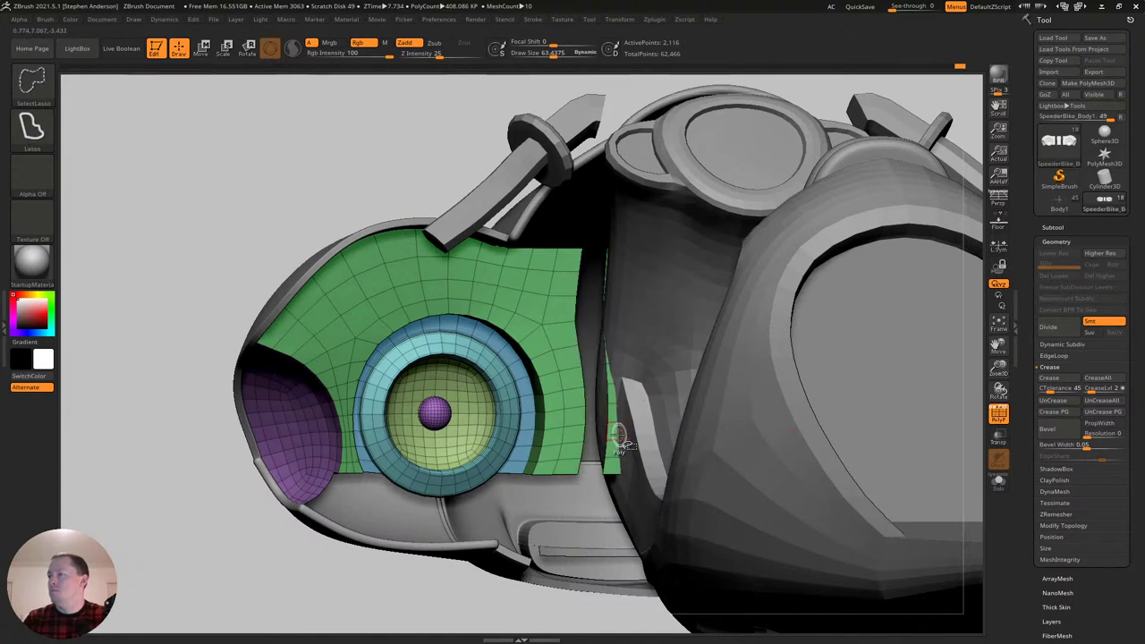
left_click(618, 438, "ctrl+shift")
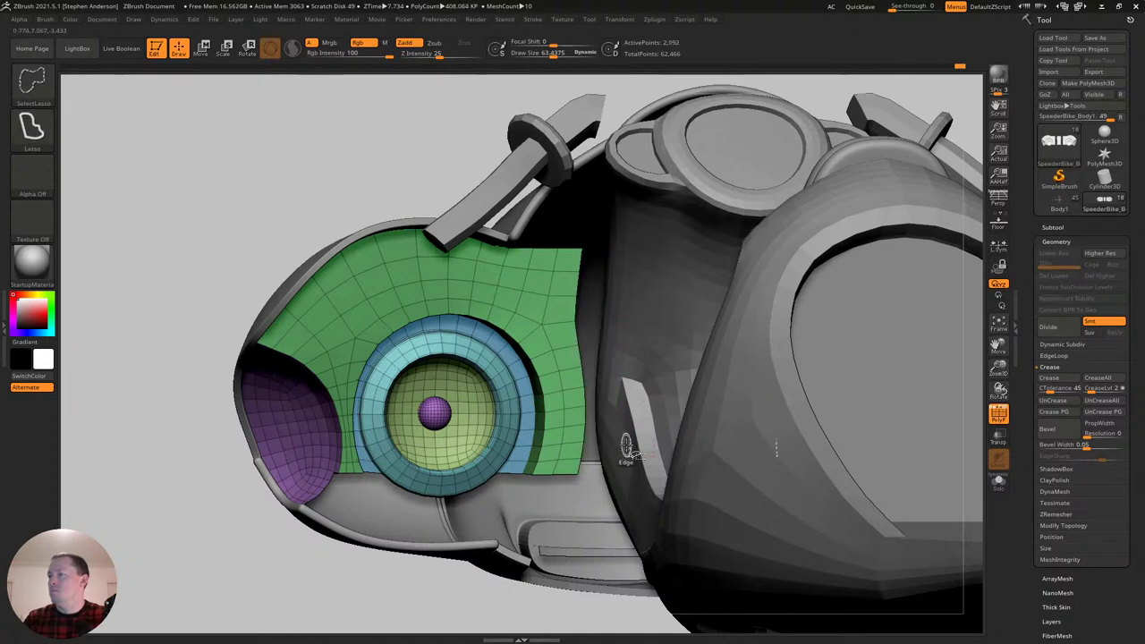
left_click(300, 207, "ctrl")
left_click(284, 136, "ctrl+shift")
right_click_drag(635, 420, 746, 429)
left_click(1002, 485)
Centre the gizmo on the unmasked strip with its orientation reset, enable local symmetry, and shift the loops slightly outward along X.
key("w")
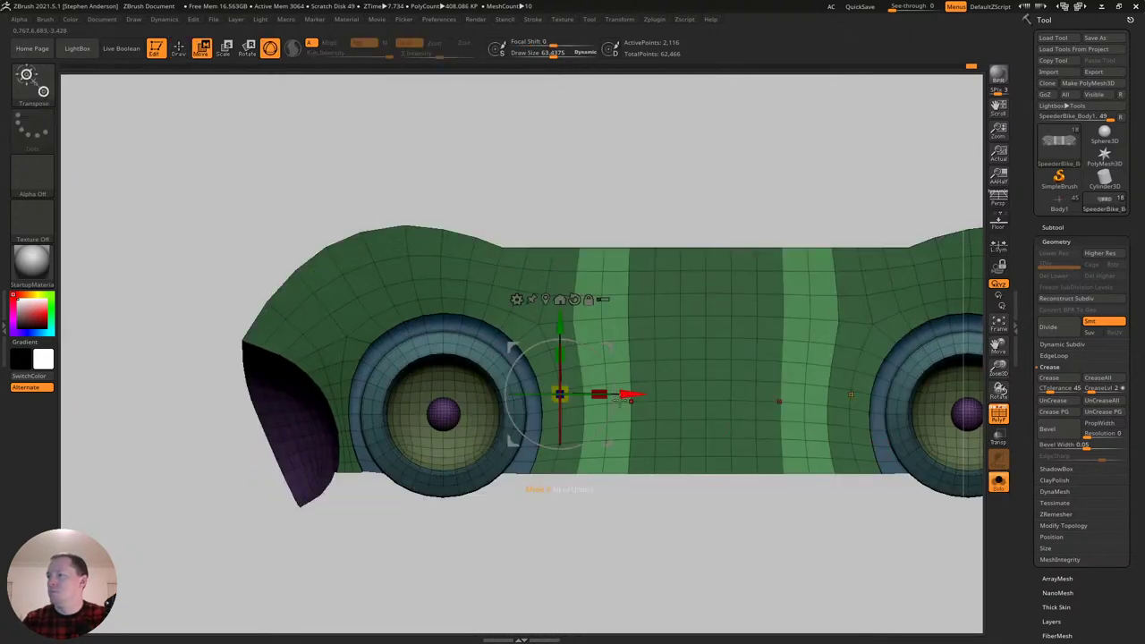
left_click_drag(609, 346, 836, 190, "alt")
left_click(606, 383, "alt")
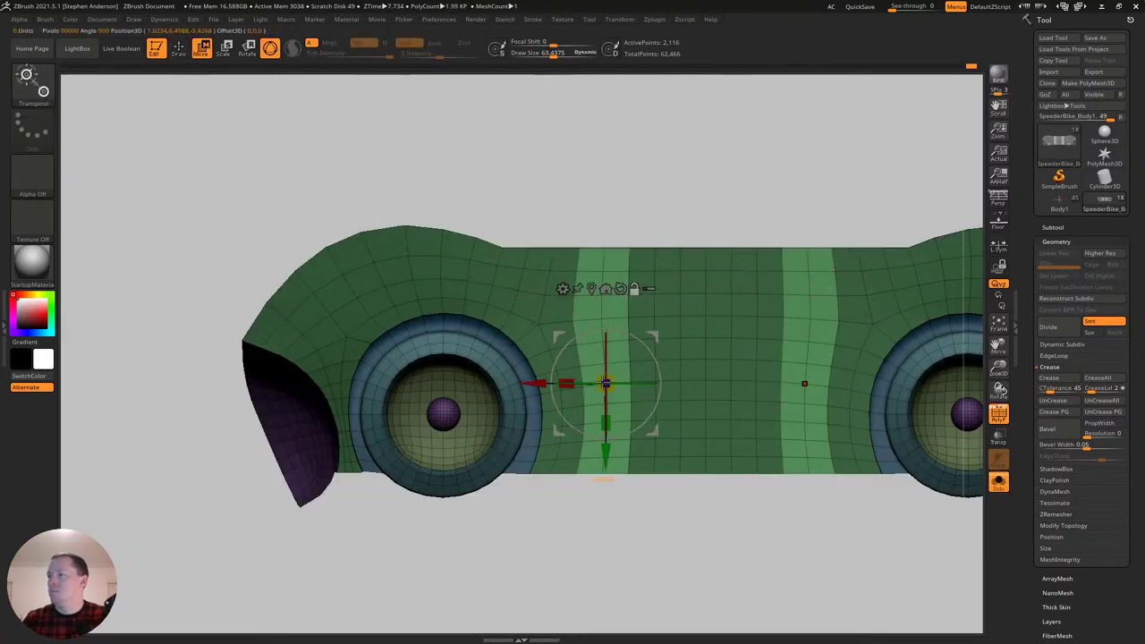
left_click(621, 288)
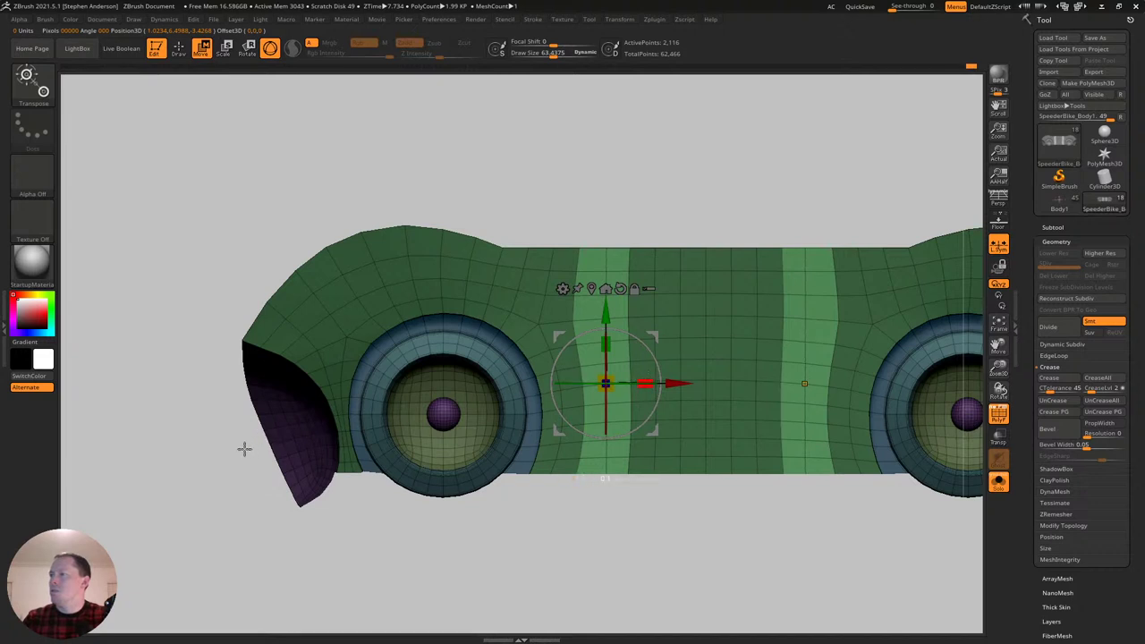
left_click_drag(678, 383, 671, 383)
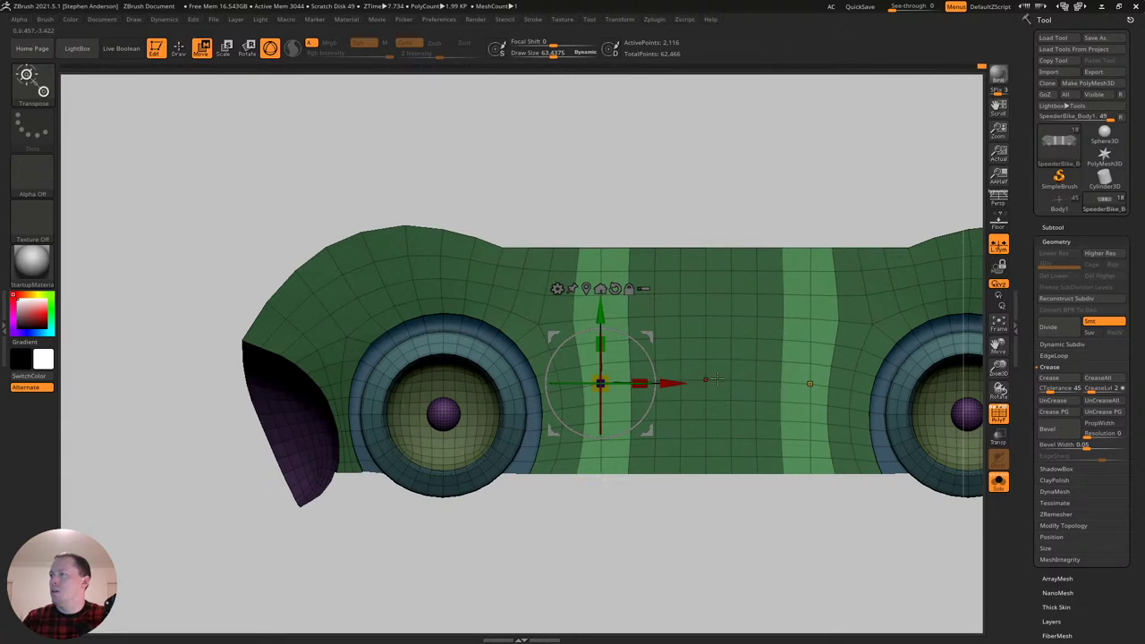
Mask the insert's outer ends up to the shifted loops and smooth the unmasked centre with a draw size of about 489.
key("q")
mouse_move(606, 178)
left_mouse_down("ctrl")
mouse_move(584, 223)
mouse_move(504, 159)
mouse_move(187, 531)
mouse_move(632, 578)
mouse_move(617, 591)
left_mouse_up("ctrl")
key("s")
mouse_move(642, 354)
left_mouse_down()
mouse_move(673, 360)
mouse_move(687, 405)
left_mouse_up()
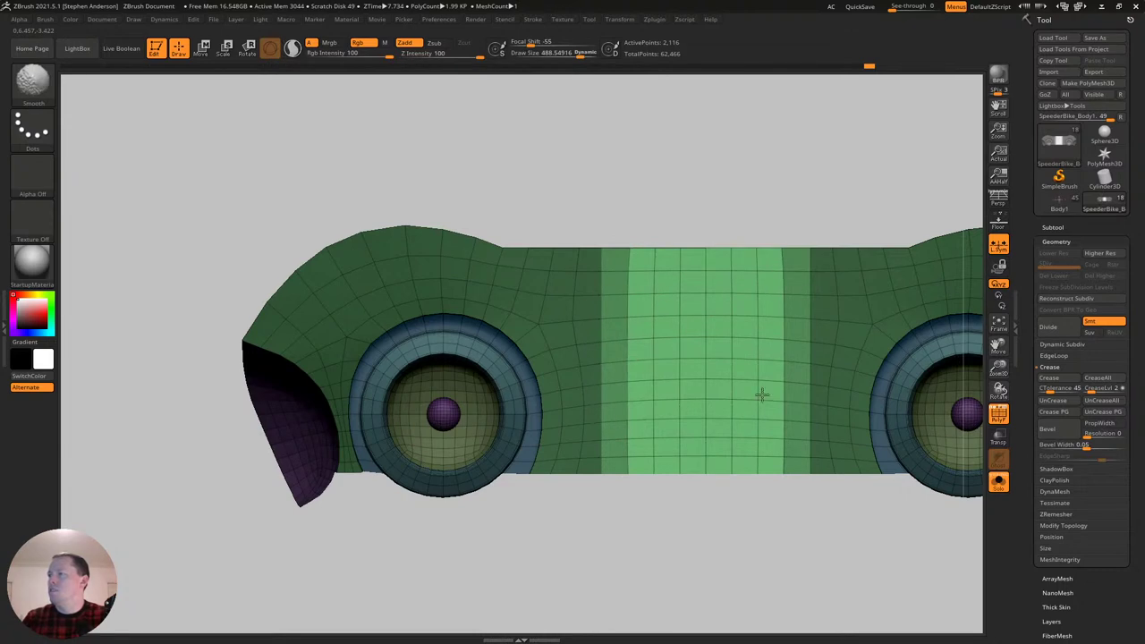
Set ZModeler's point action to Slide with a draw size of about 94, and clear the mask on the insert.
key("s")
left_click_drag(634, 250, 614, 252)
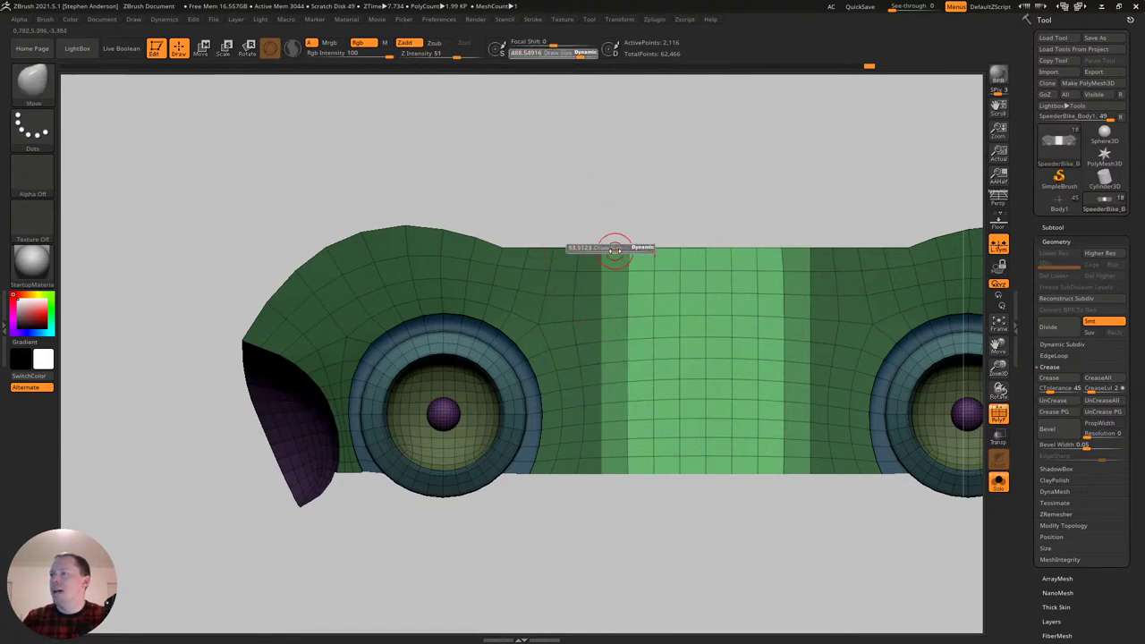
key("b")
key("z")
key("m")
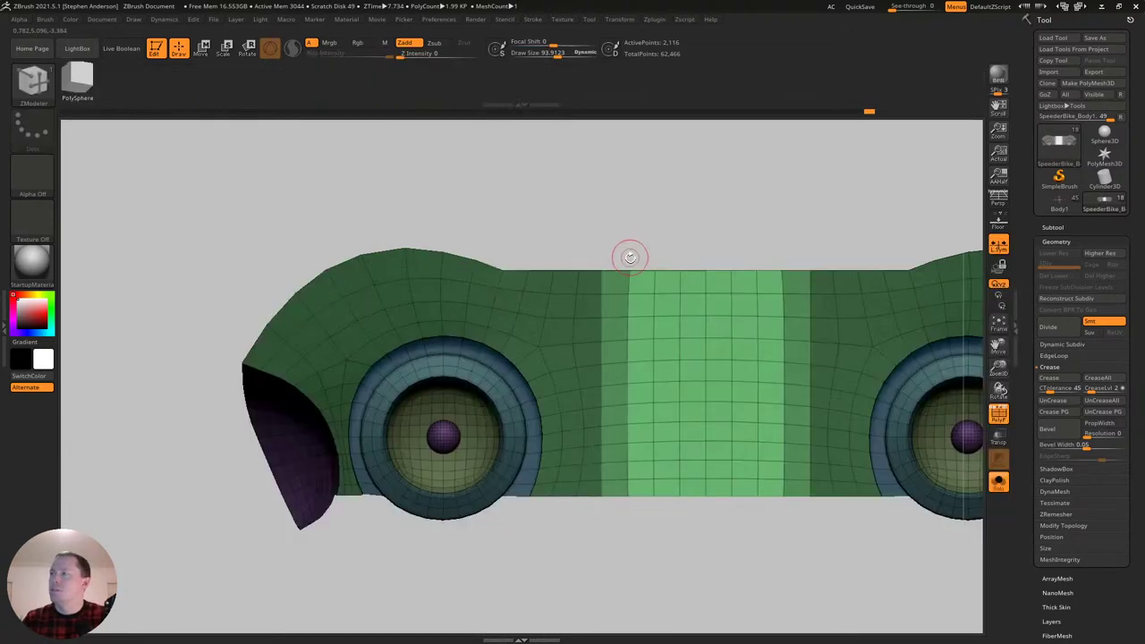
key("space")
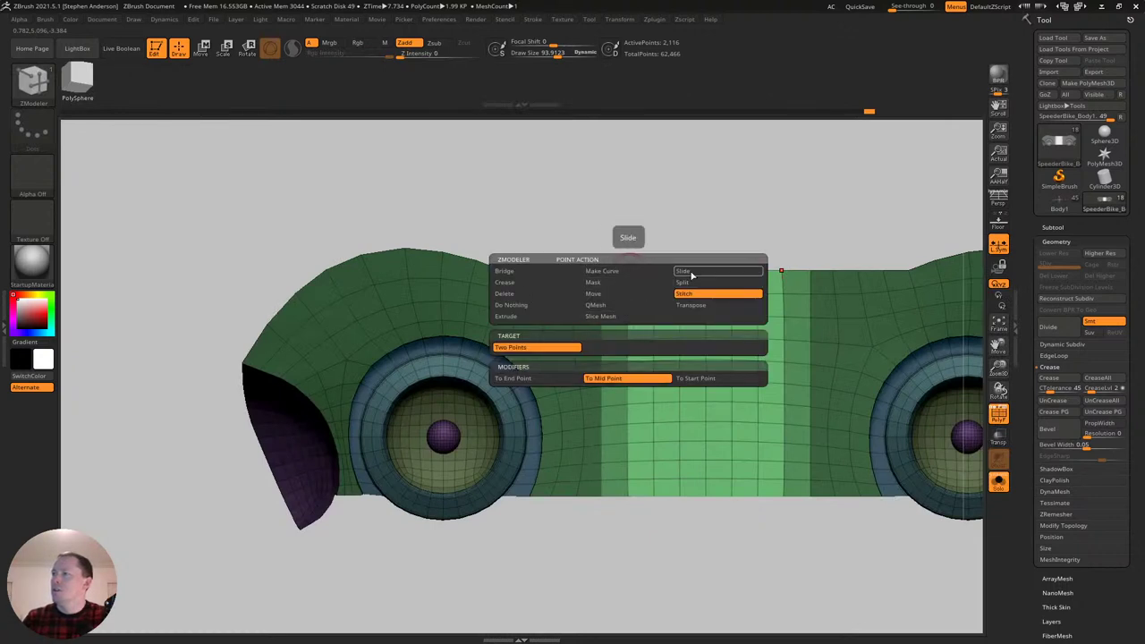
left_click(684, 272)
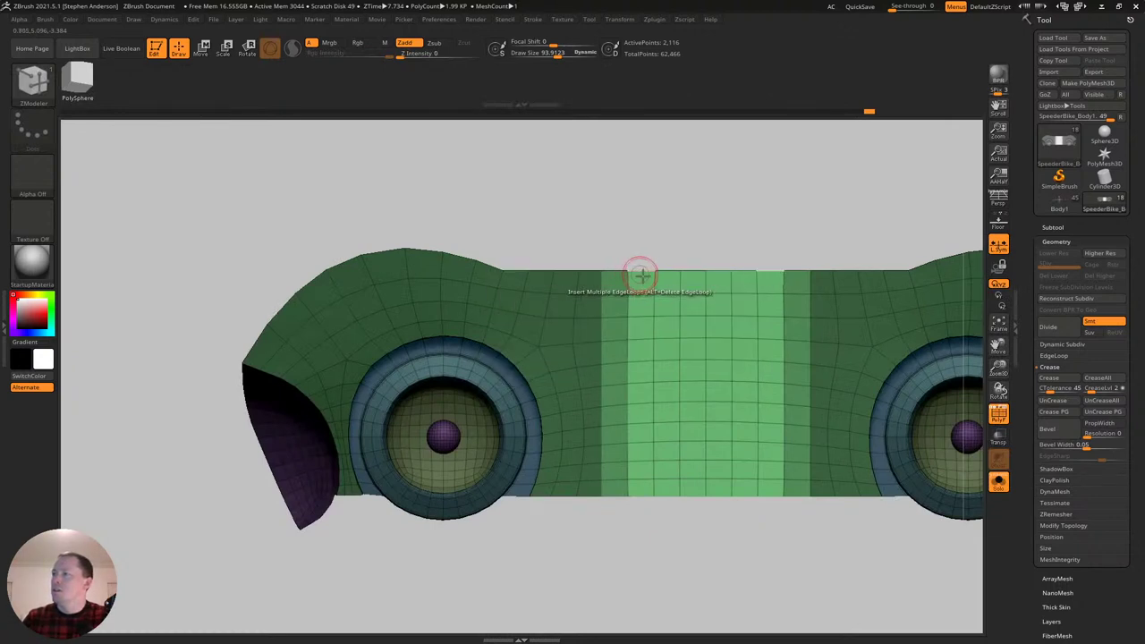
left_click_drag(642, 534, 665, 521, "ctrl")
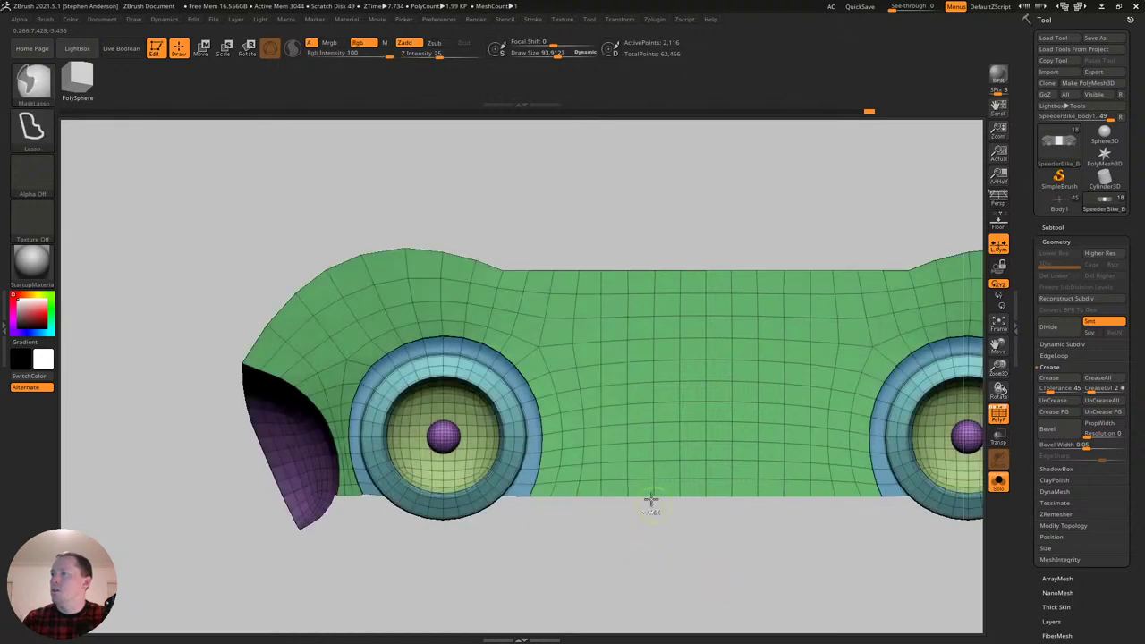
right_click_drag(595, 438, 579, 402, "ctrl")
scroll(580, 401, "up", 2)
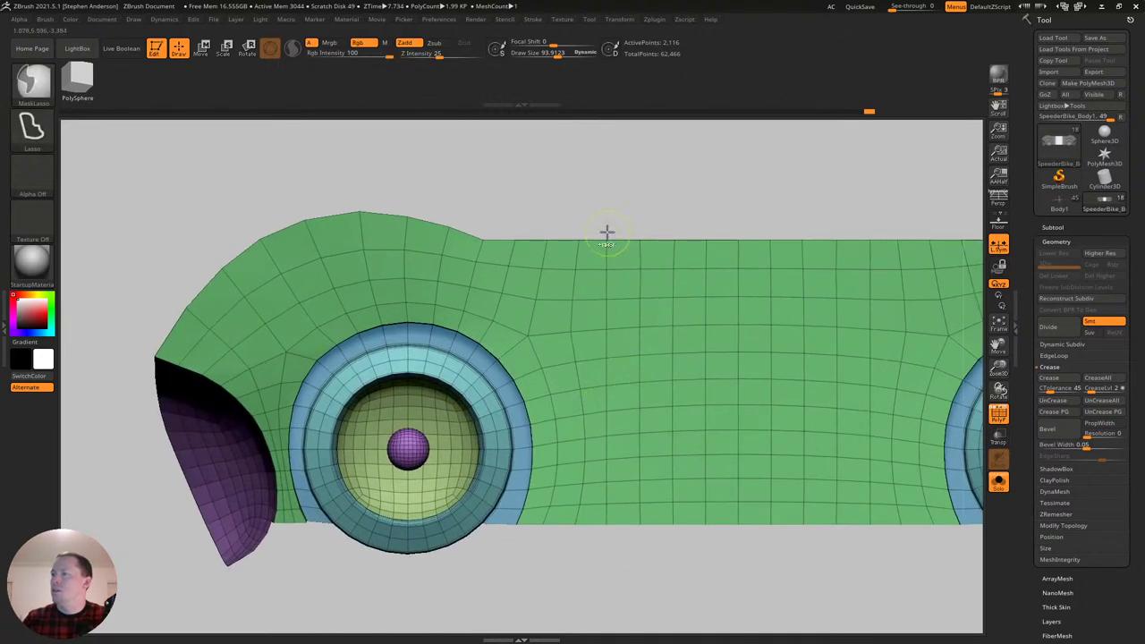
Mask the insert's centre columns and the round light parts, smooth the exposed green loops between them, and clear the mask.
mouse_move(634, 208)
left_mouse_down("ctrl")
mouse_move(794, 273)
mouse_move(711, 587)
mouse_move(599, 604)
left_mouse_up("ctrl")
key("b")
key("z")
key("m")
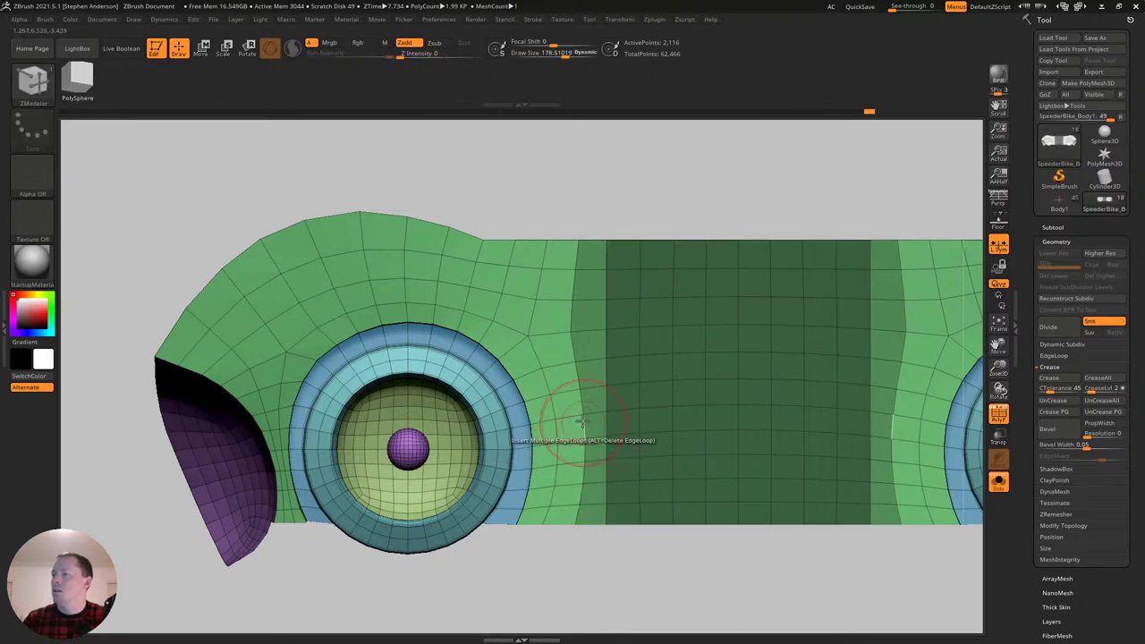
left_click(533, 338, "ctrl+shift")
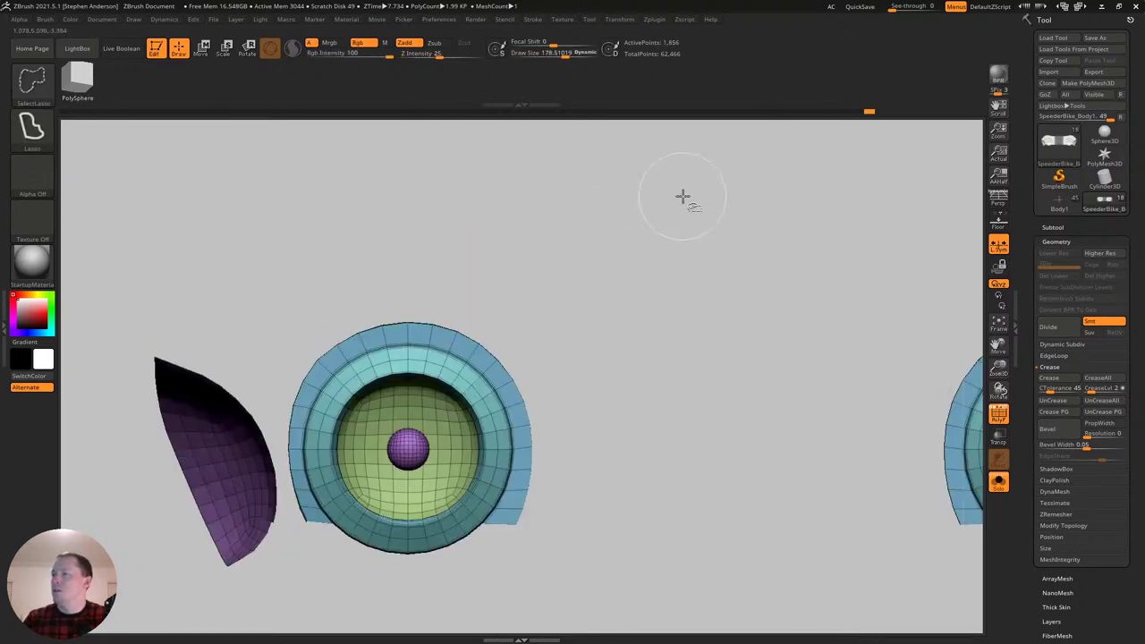
left_click(667, 202, "ctrl+shift")
left_click(647, 222, "ctrl+shift")
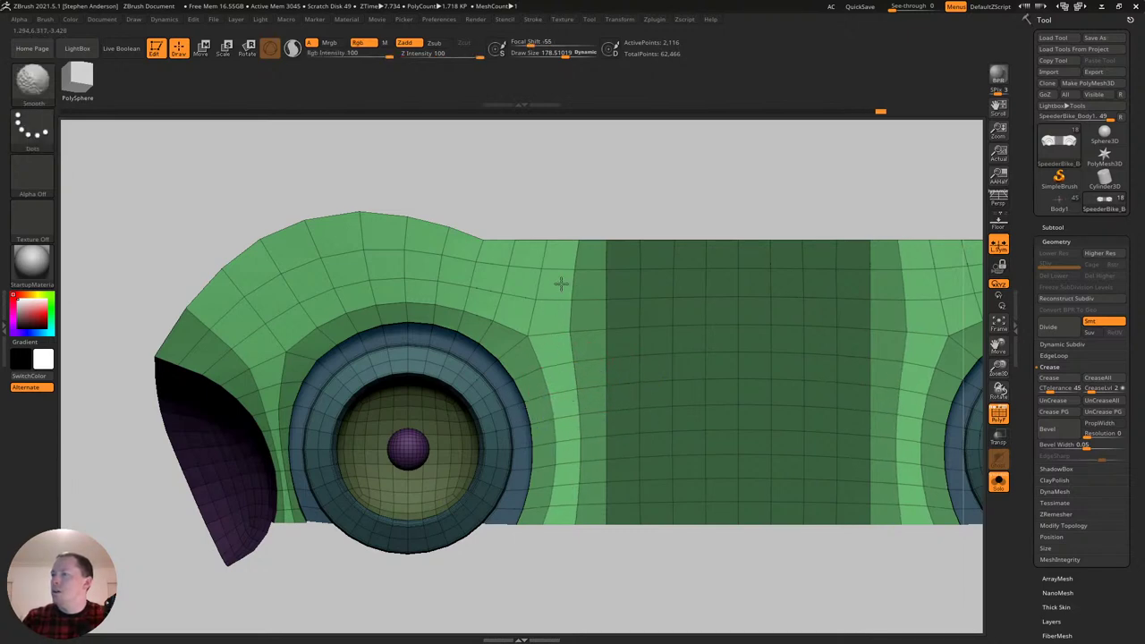
left_click_drag(563, 197, 637, 174, "ctrl")
Check the insert against the bike body, then mask its centre columns and turn them into a separate polygroup.
mouse_move(739, 345)
right_mouse_down("ctrl")
mouse_move(722, 313)
mouse_move(609, 343)
mouse_move(634, 396)
right_mouse_up("ctrl")
left_click(998, 482)
right_click_drag(947, 469, 901, 471)
right_click_drag(629, 308, 619, 384, "ctrl")
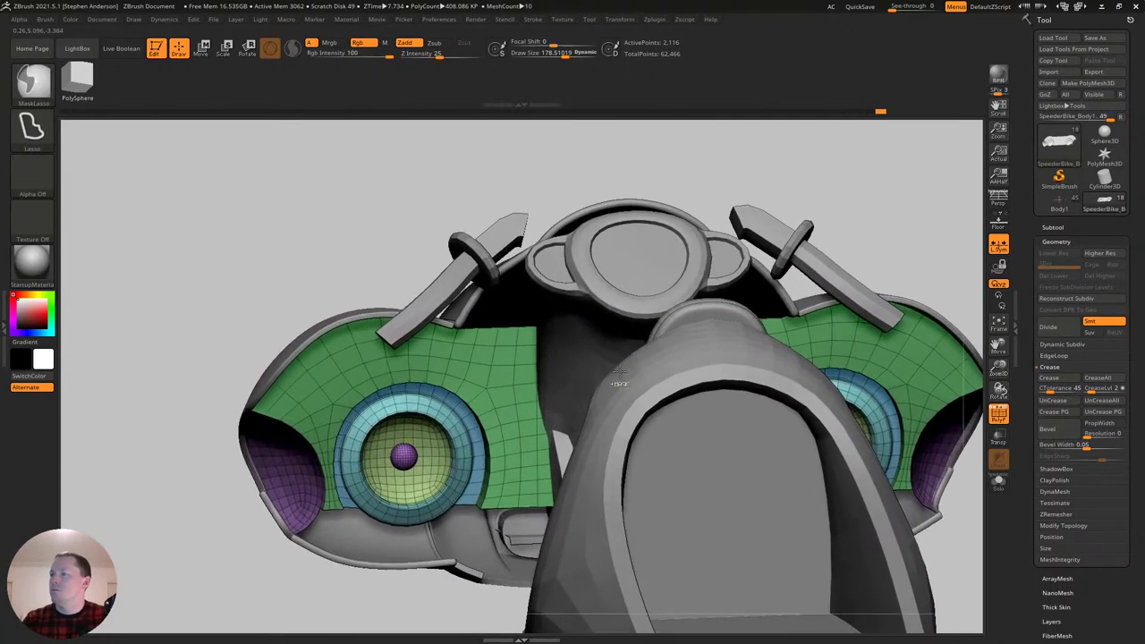
left_click(999, 487)
right_click_drag(713, 442, 641, 380)
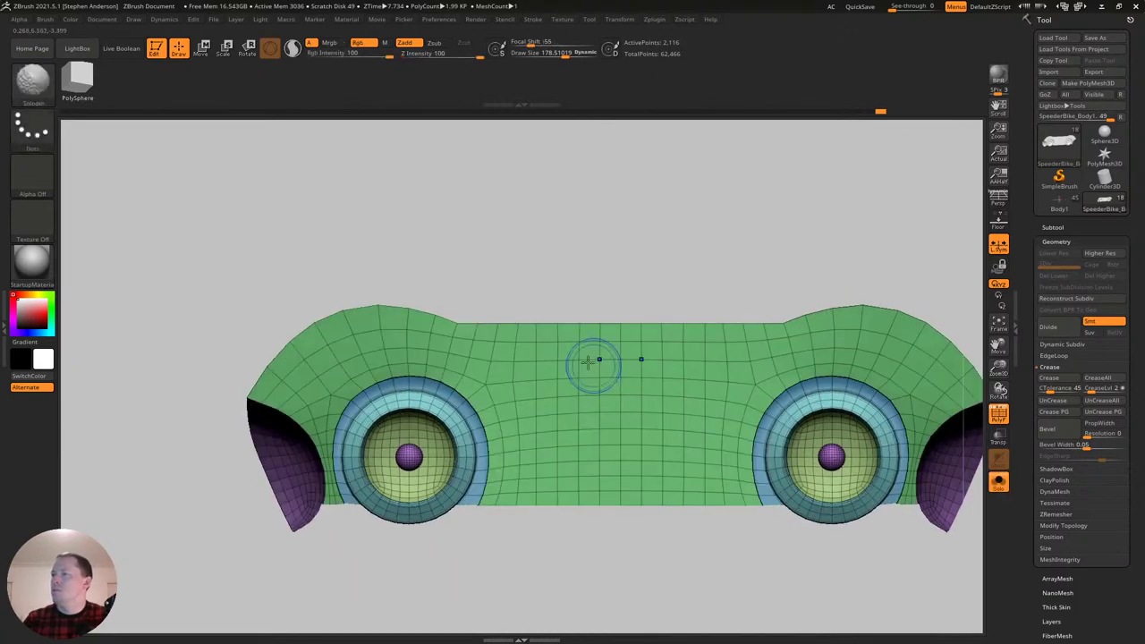
mouse_move(583, 298)
left_mouse_down("ctrl")
mouse_move(652, 404)
mouse_move(526, 569)
left_mouse_up("ctrl")
key("ctrl+w")
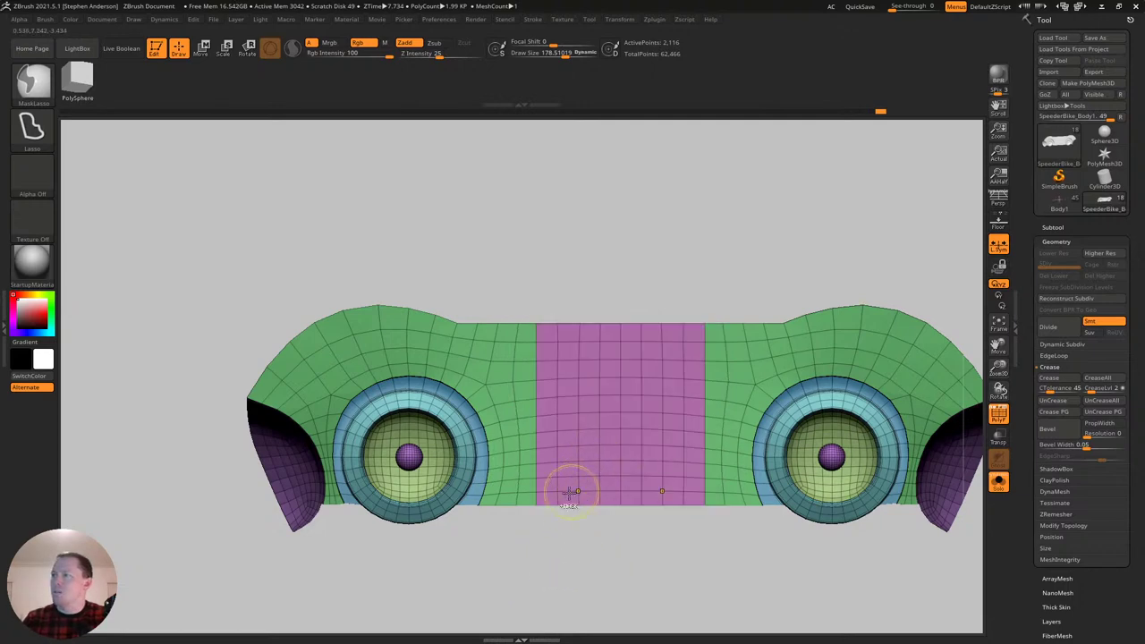
Show the whole bike and mask all of the insert except the new centre polygroup.
left_click(1004, 485)
right_click_drag(752, 402, 573, 474)
key("w")
left_click(548, 501, "ctrl")
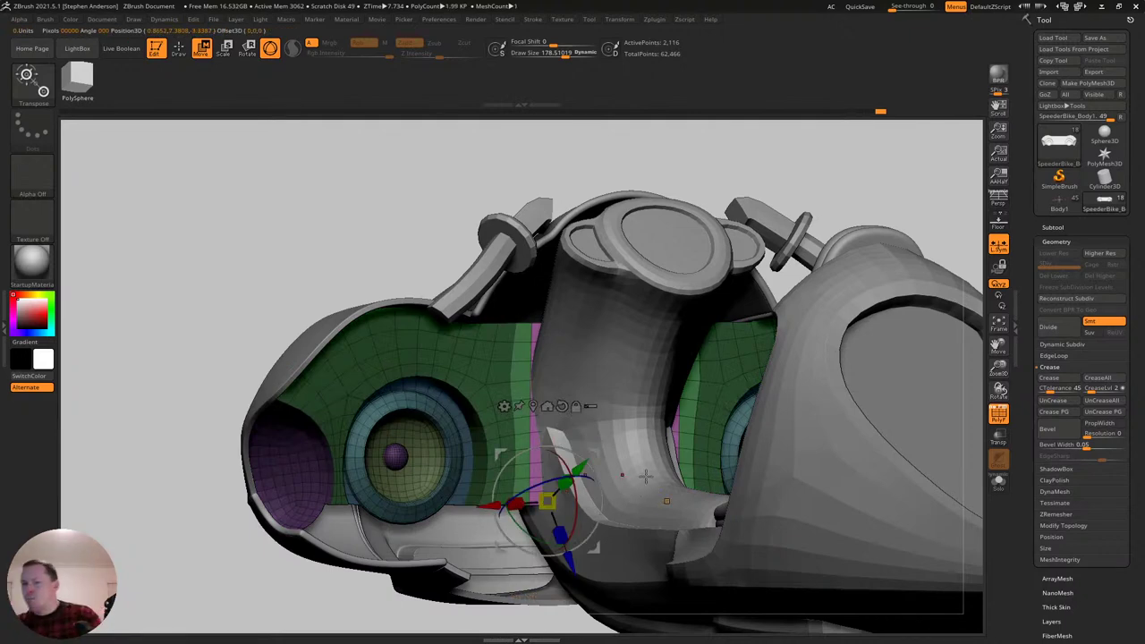
right_click_drag(597, 372, 583, 384)
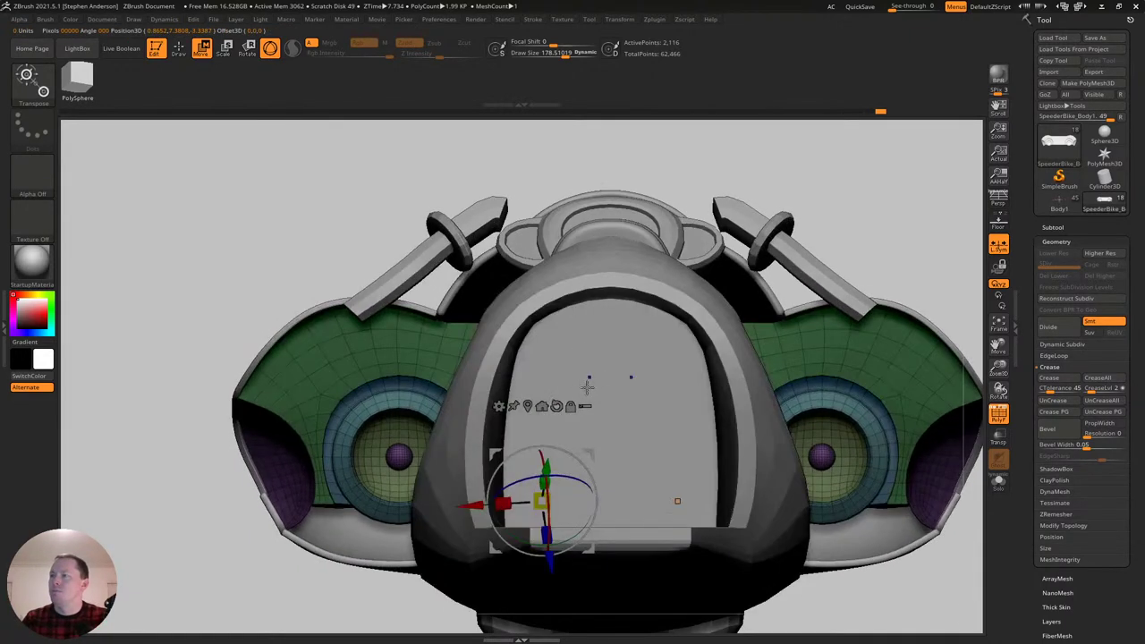
right_click_drag(780, 295, 781, 352)
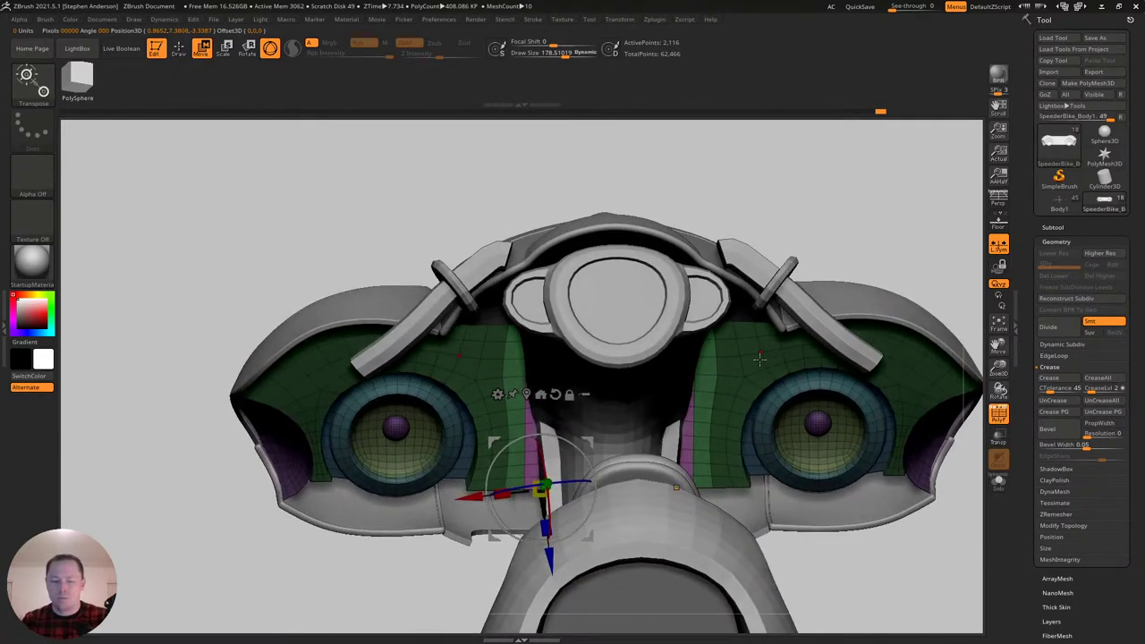
Choose the Move brush with a draw size of about 833 and examine how the centre section meets the bike body from above.
key("b")
key("m")
key("v")
mouse_move(617, 390)
right_mouse_down()
mouse_move(607, 266)
mouse_move(624, 204)
right_mouse_up()
right_click_drag(662, 363, 754, 492, "ctrl")
key("s")
mouse_move(694, 411)
left_mouse_down()
mouse_move(720, 408)
mouse_move(707, 414)
left_mouse_up()
right_click_drag(699, 420, 706, 474)
key("s")
left_click_drag(705, 474, 712, 474)
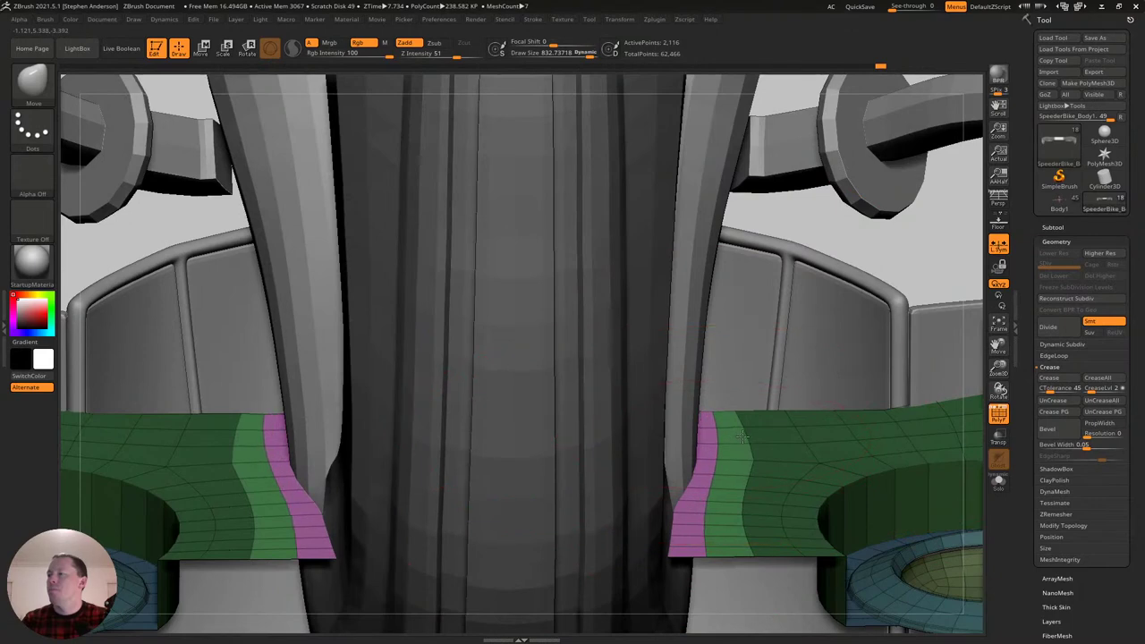
mouse_move(743, 436)
right_mouse_down()
mouse_move(730, 510)
mouse_move(739, 441)
right_mouse_up()
right_click_drag(734, 487, 760, 551, "ctrl")
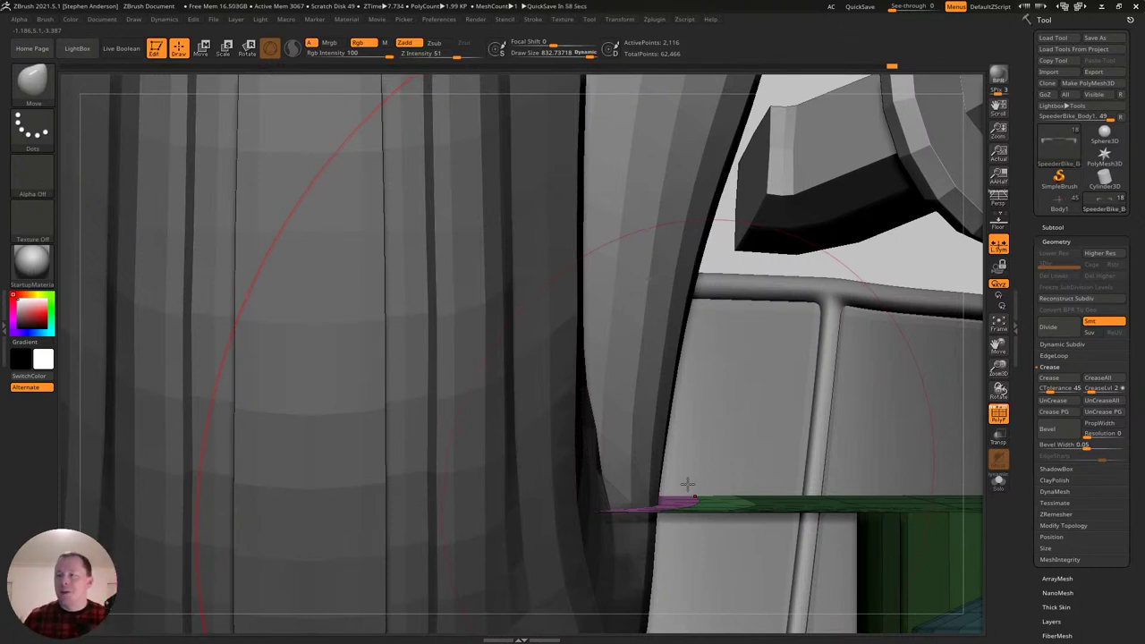
left_click(998, 483)
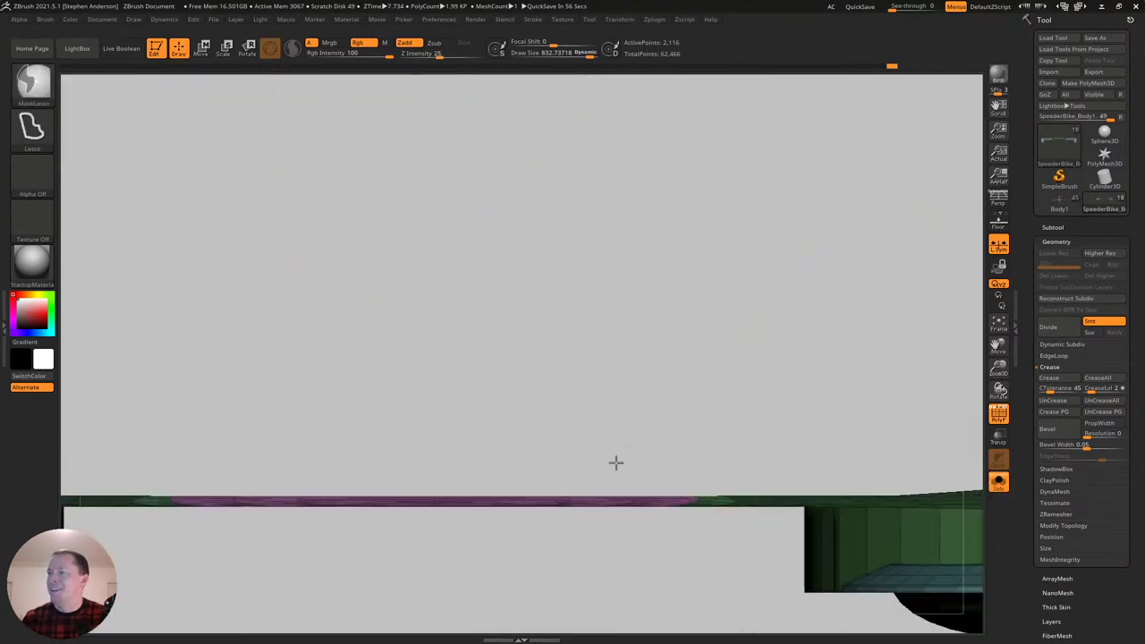
mouse_move(631, 445)
right_mouse_down("ctrl")
mouse_move(619, 379)
mouse_move(632, 369)
mouse_move(601, 458)
right_mouse_up("ctrl")
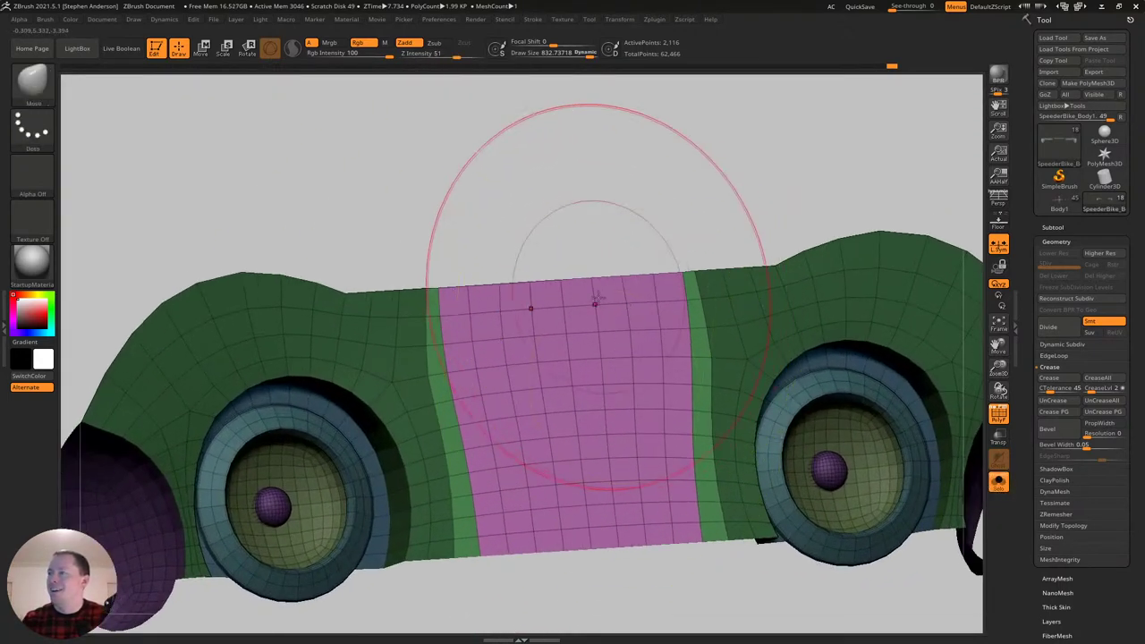
Extrude the unmasked centre polygroup outward along the Z axis so it projects from the insert.
key("w")
right_click_drag(600, 355, 597, 390)
left_click(598, 386)
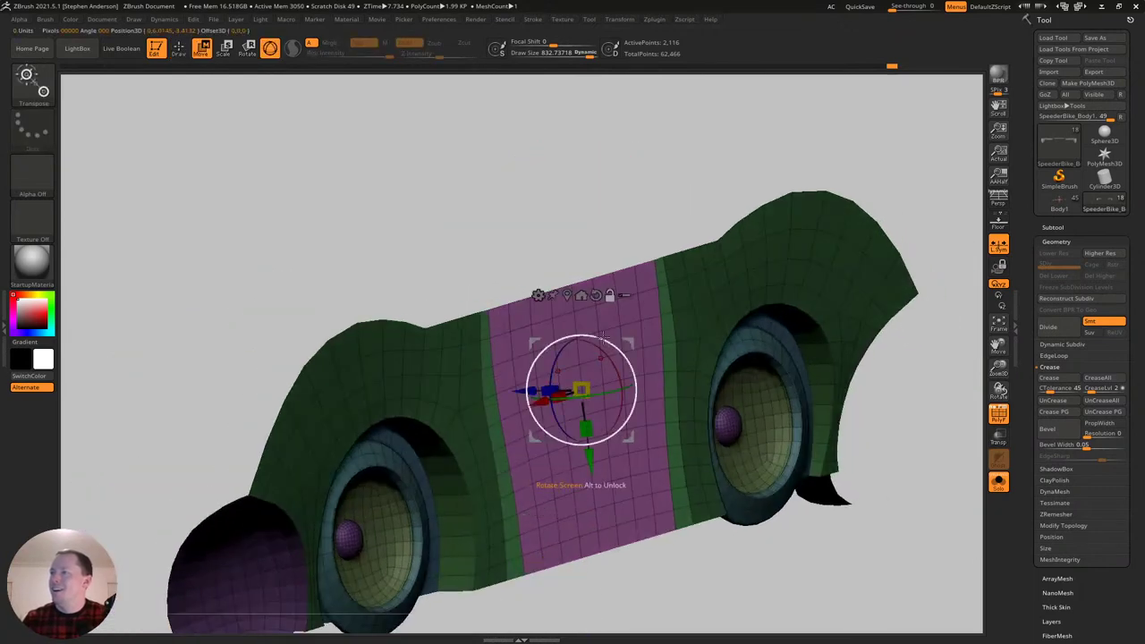
right_click_drag(734, 365, 829, 370)
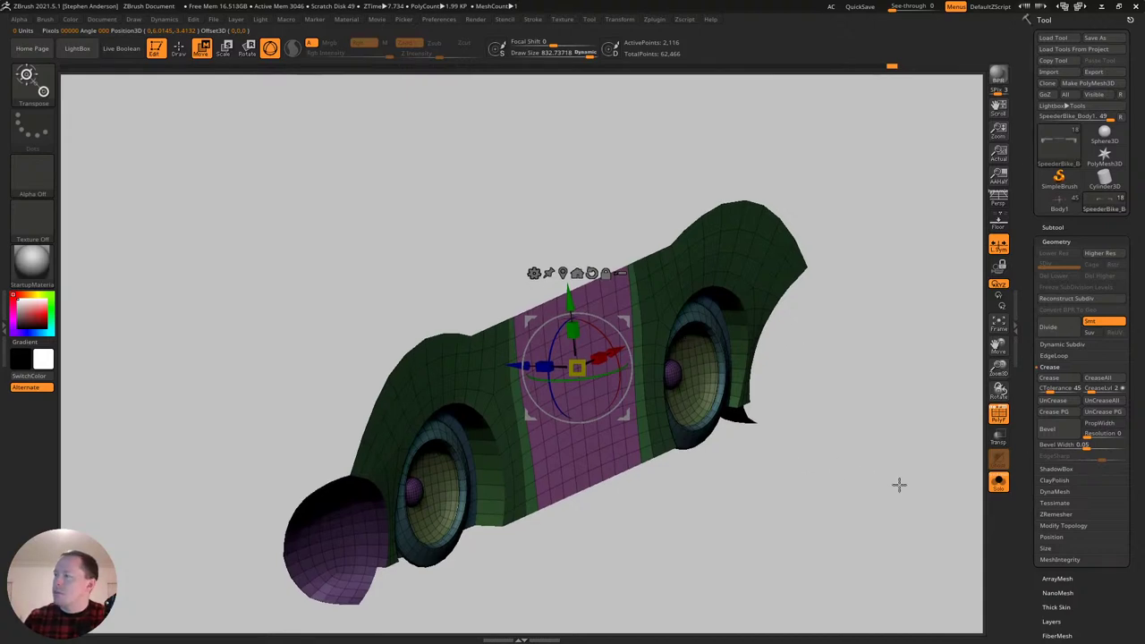
left_click(998, 481)
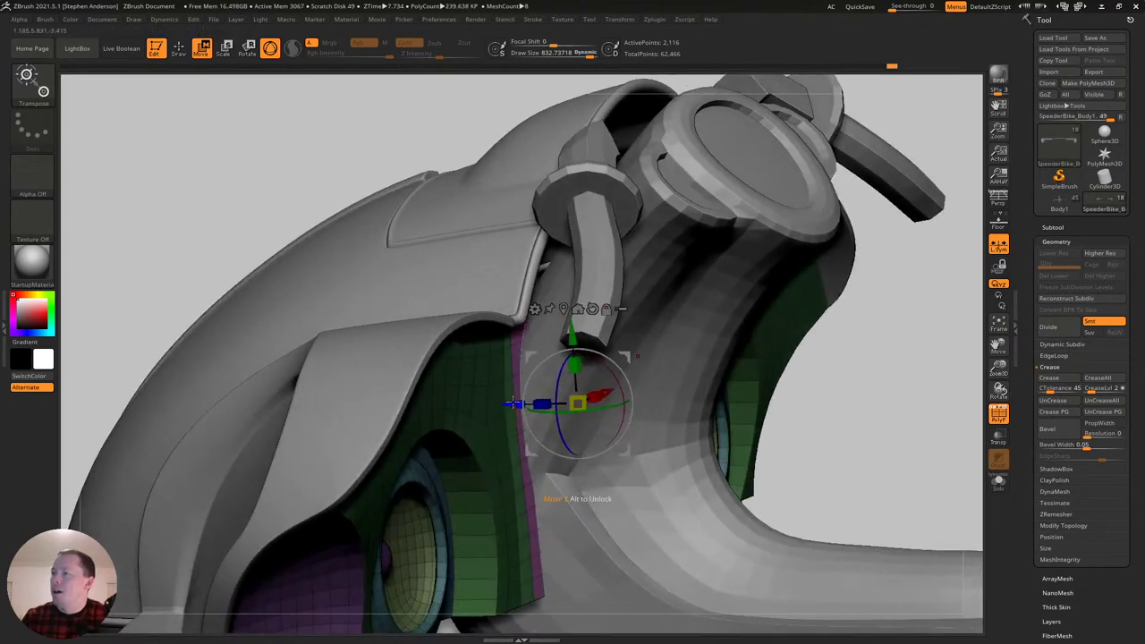
left_click_drag(513, 406, 431, 403, "ctrl")
right_click_drag(430, 404, 567, 267)
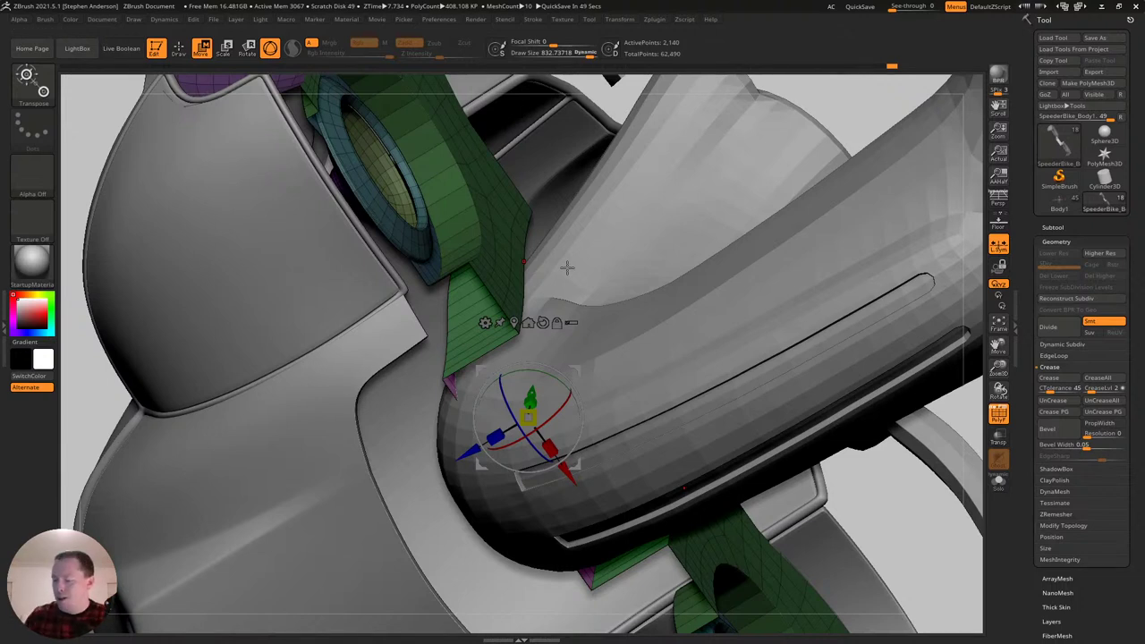
Show the insert solo, apply a Bend Curve deformer to the extruded centre section, and increase the number of control points on the curve.
right_click_drag(543, 323, 503, 336)
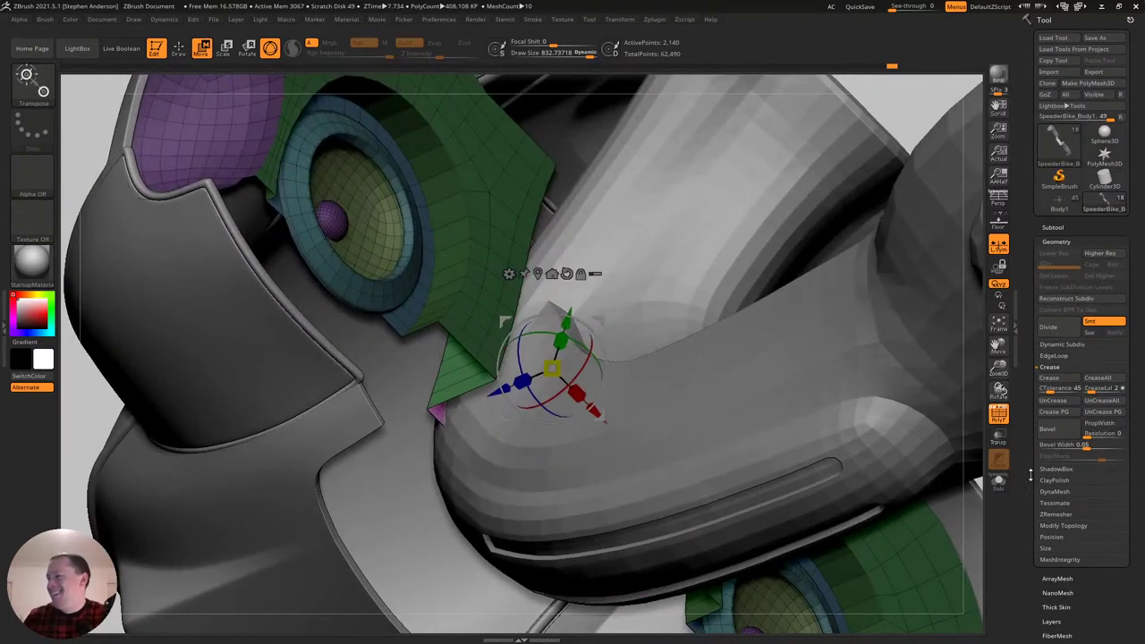
left_click(999, 488)
mouse_move(661, 315)
right_mouse_down()
mouse_move(642, 417)
mouse_move(664, 333)
right_mouse_up()
left_click(493, 257)
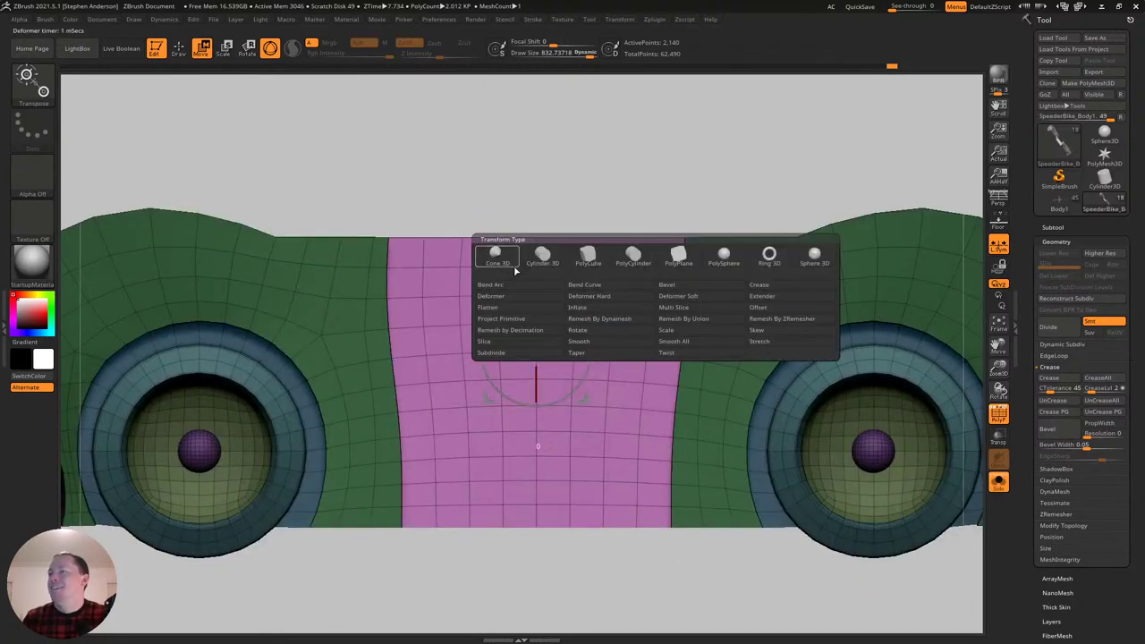
right_click_drag(625, 385, 601, 268)
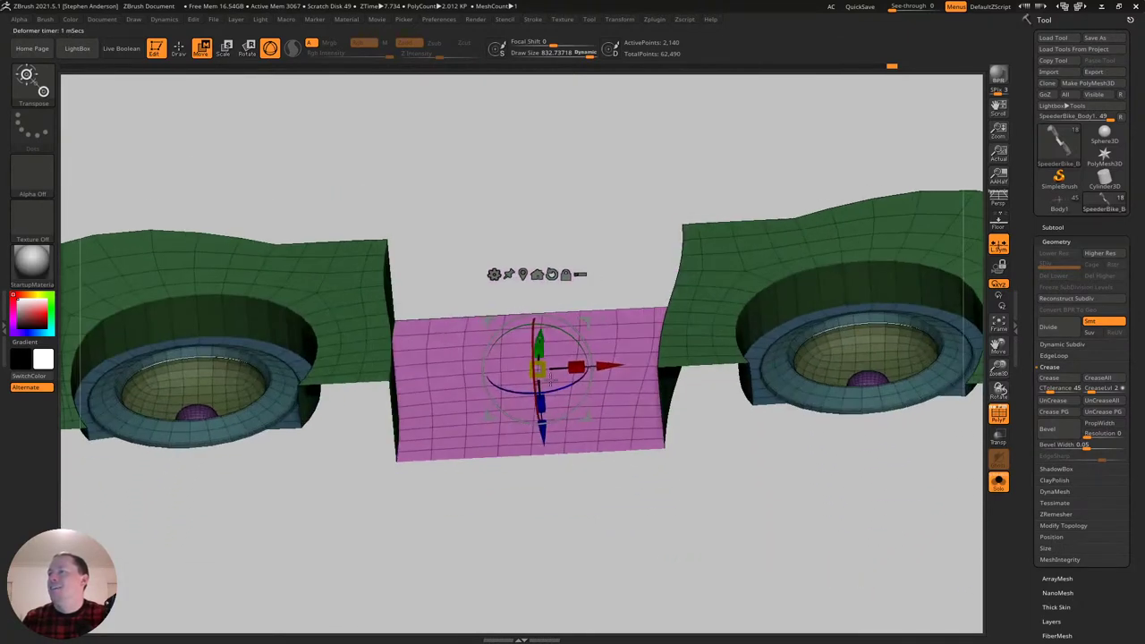
left_click_drag(617, 383, 507, 281)
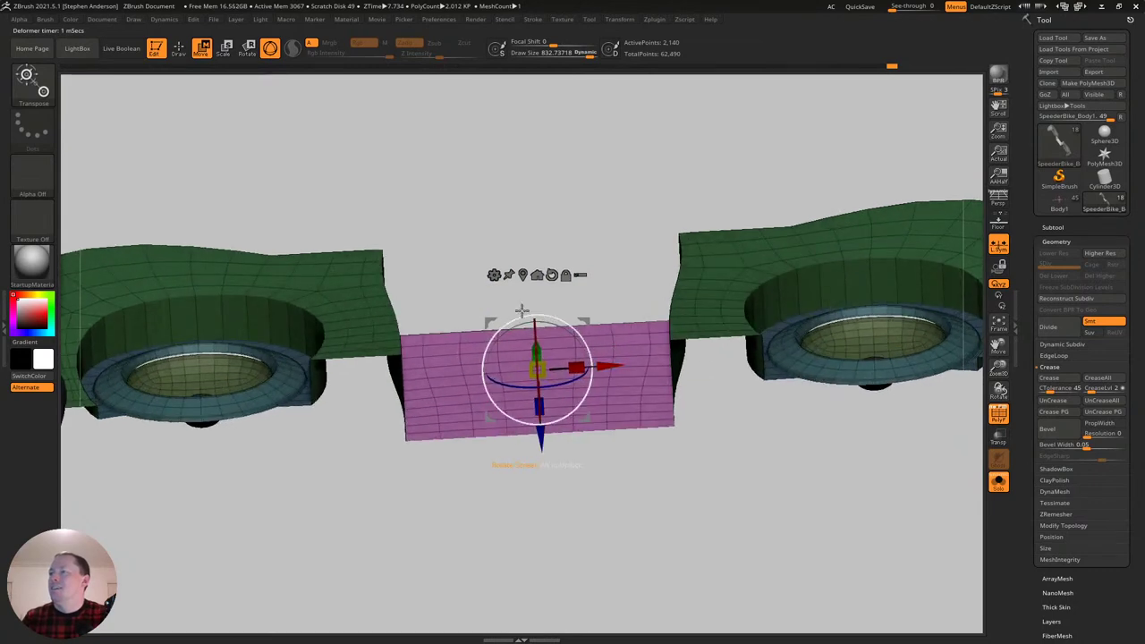
left_click(493, 276)
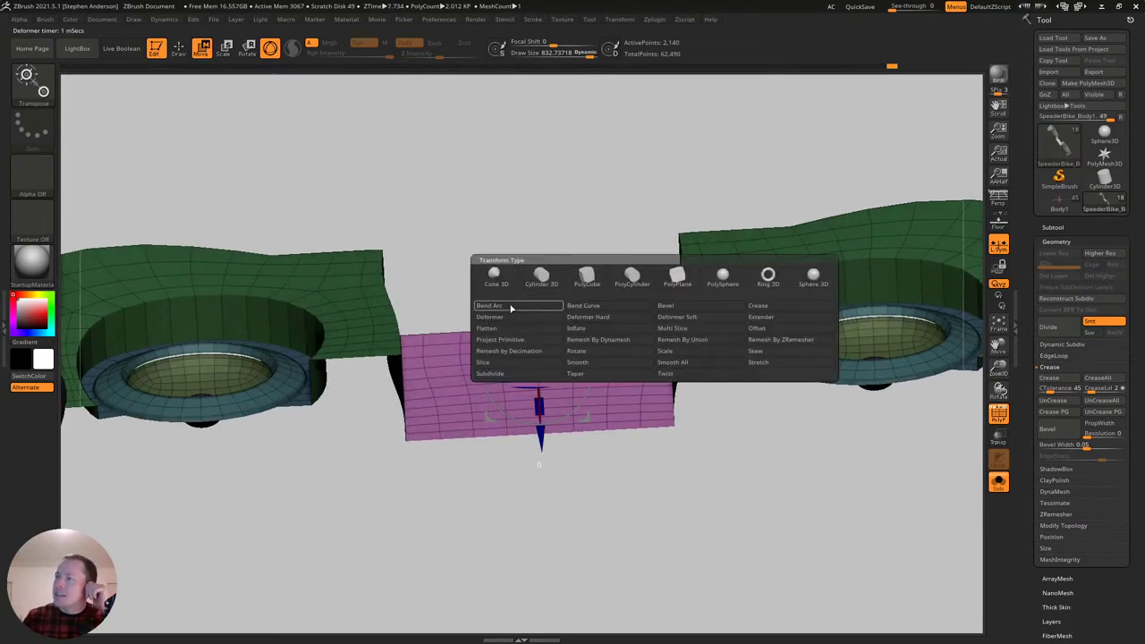
left_click(583, 306)
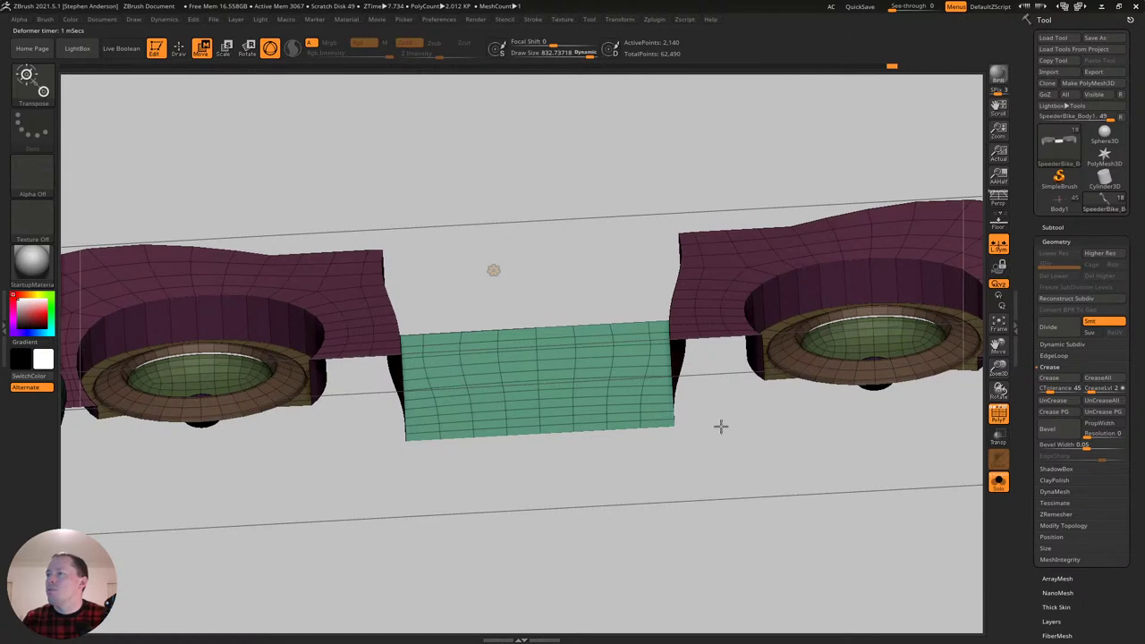
right_click_drag(737, 460, 631, 352, "ctrl")
left_click_drag(739, 431, 864, 447)
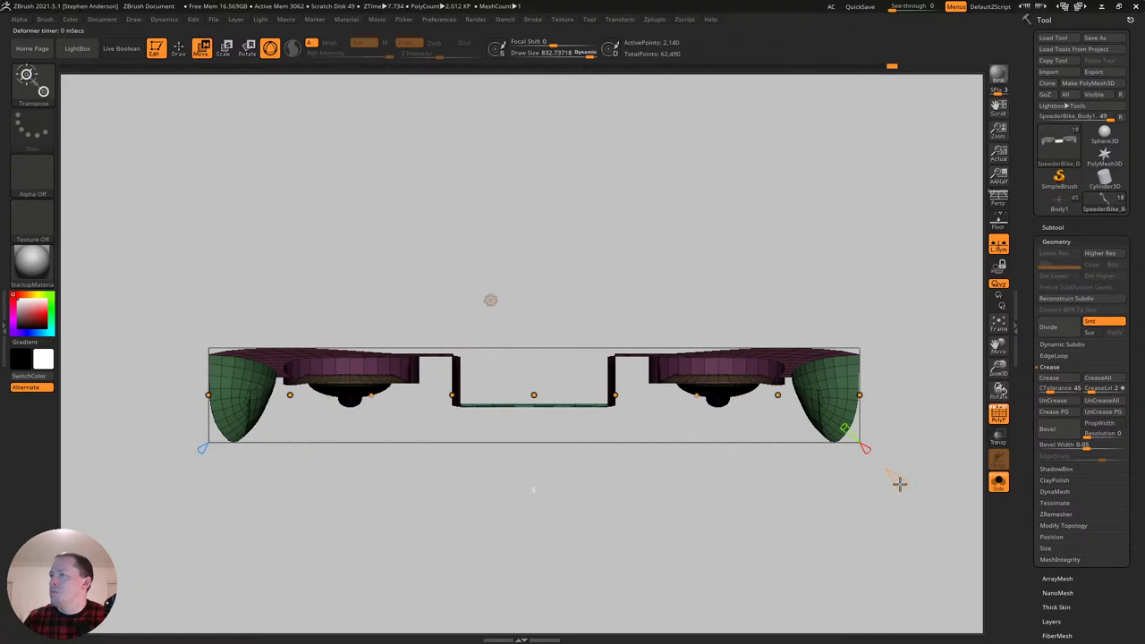
Reposition the inner and outer bend curve points symmetrically to bow the centre section into a smooth shallow arc.
right_click_drag(663, 392, 660, 443, "ctrl")
left_click_drag(699, 394, 705, 331)
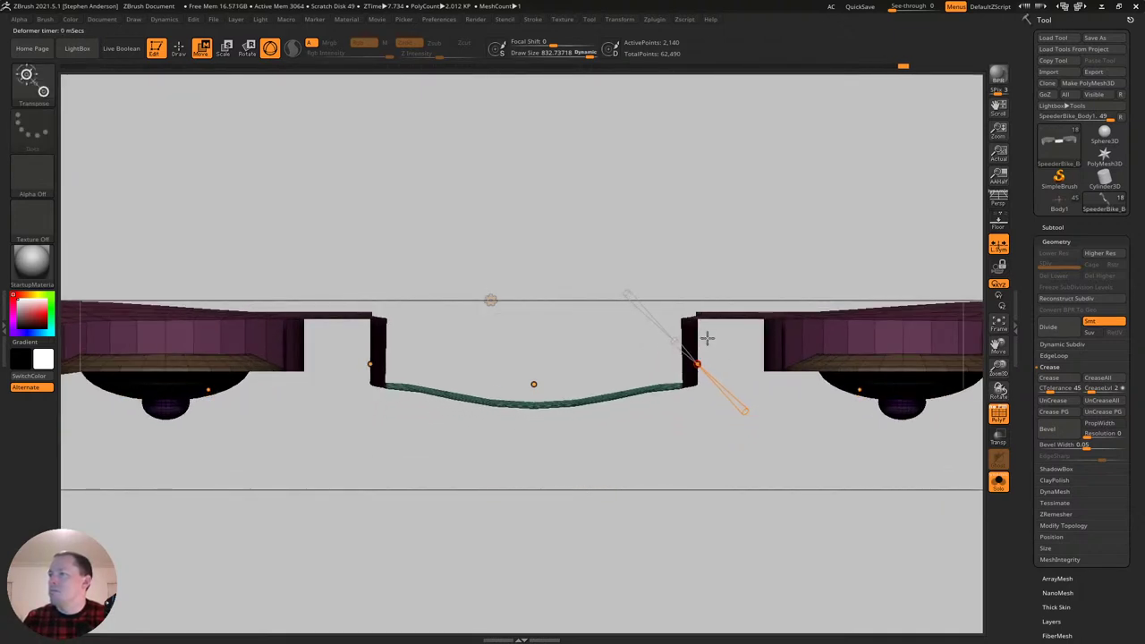
key("ctrl+z")
left_click_drag(693, 393, 691, 229)
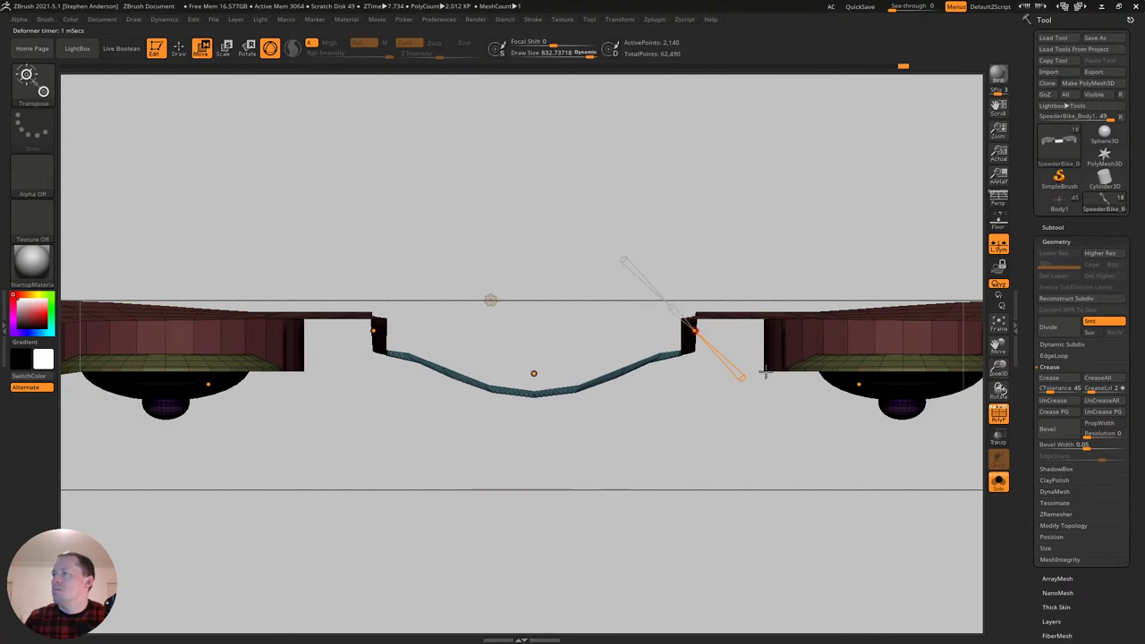
left_click_drag(858, 383, 620, 80)
left_click_drag(680, 314, 646, 380)
left_click_drag(691, 439, 708, 359)
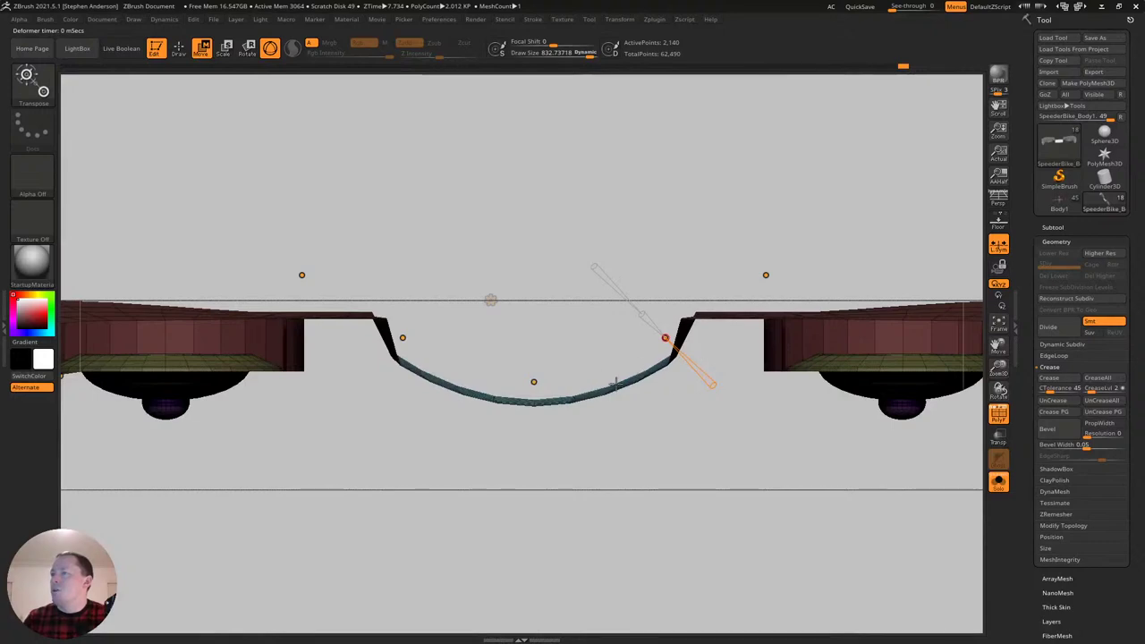
Deepen the centre section's arc by moving the middle and adjacent side points of the bend curve further outward.
right_click_drag(525, 374, 535, 391)
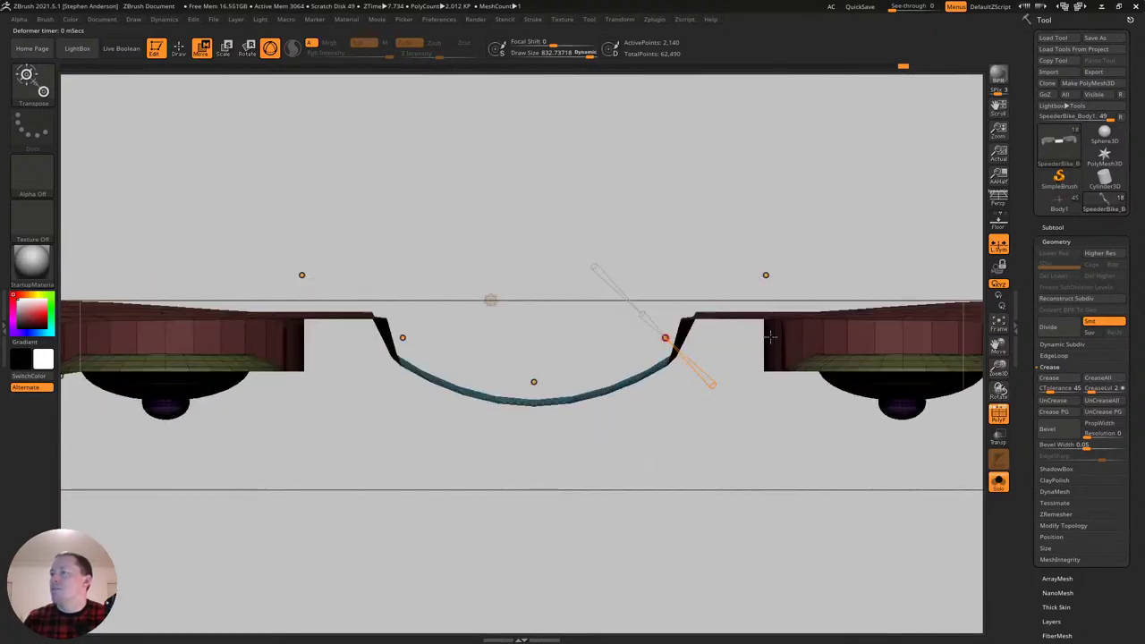
left_click_drag(549, 394, 553, 447)
left_click(664, 346)
left_click_drag(668, 365, 665, 388)
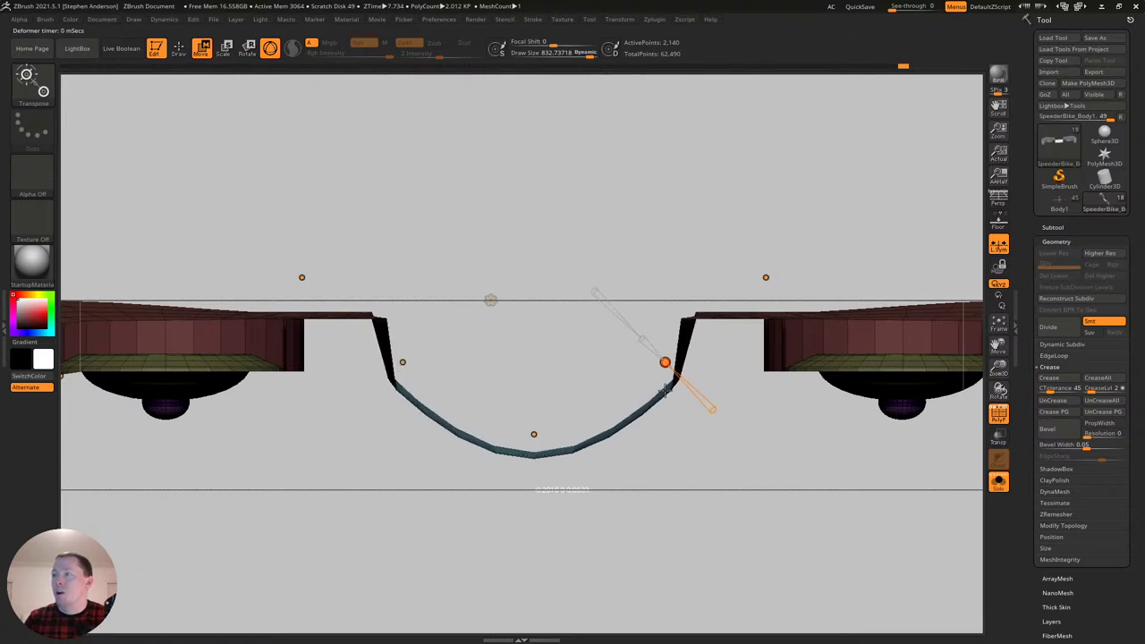
Accept the Bend Curve deformation on the centre section, return to Draw mode, and clear the mask.
left_click_drag(707, 354, 728, 340)
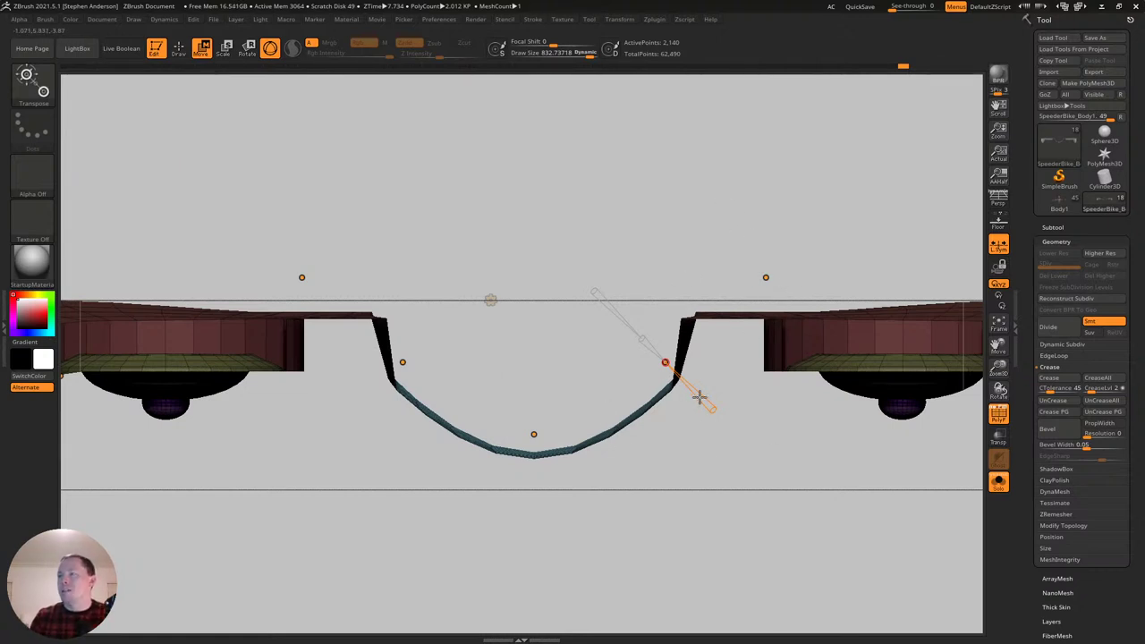
left_click(490, 299)
left_click(506, 302)
left_click(491, 299)
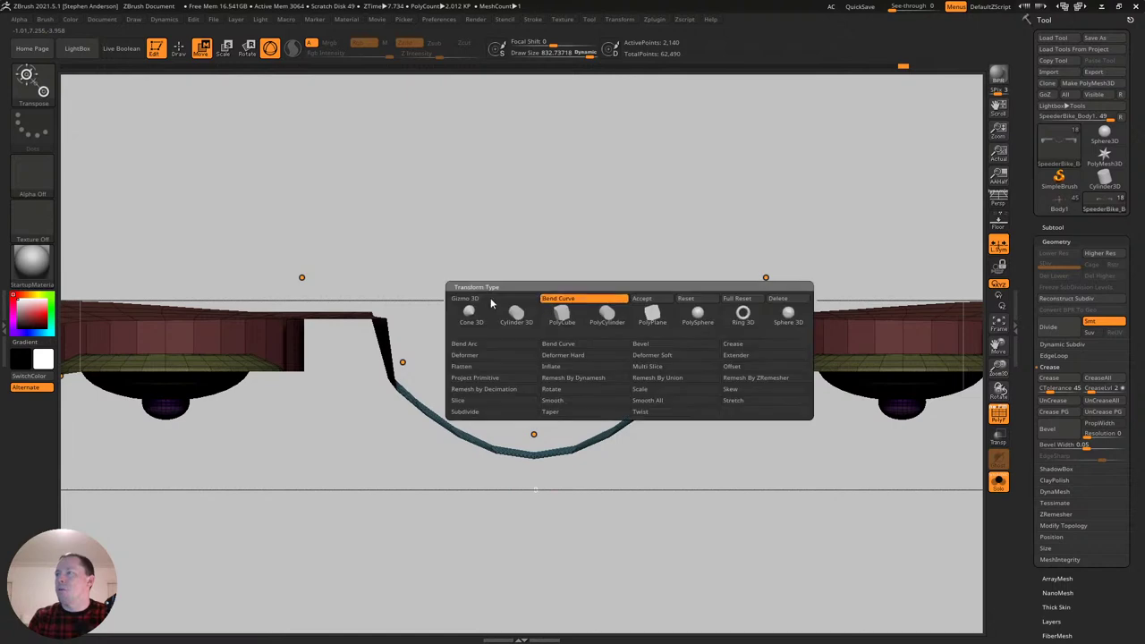
left_click(653, 301)
left_click_drag(670, 333, 684, 408)
right_click_drag(684, 408, 694, 353)
key("q")
left_click(535, 181, "ctrl")
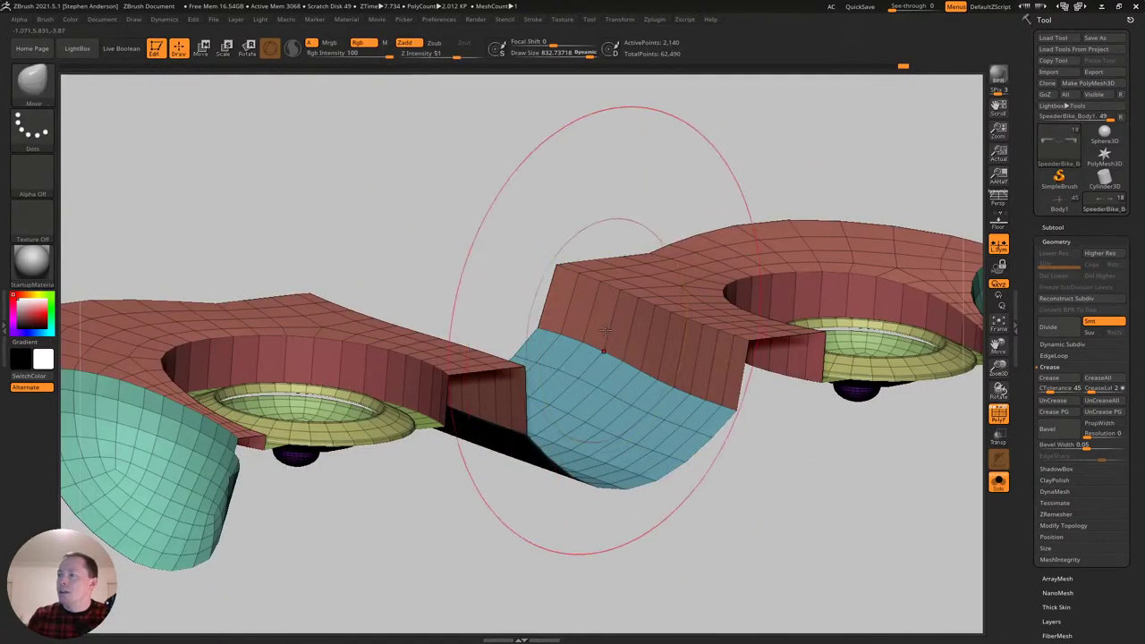
Insert an edge loop along each side wall of the bent centre section with ZModeler.
key("b")
key("z")
key("m")
left_click(613, 343)
left_click(620, 324)
mouse_move(676, 394)
right_mouse_down()
mouse_move(643, 357)
mouse_move(688, 388)
right_mouse_up()
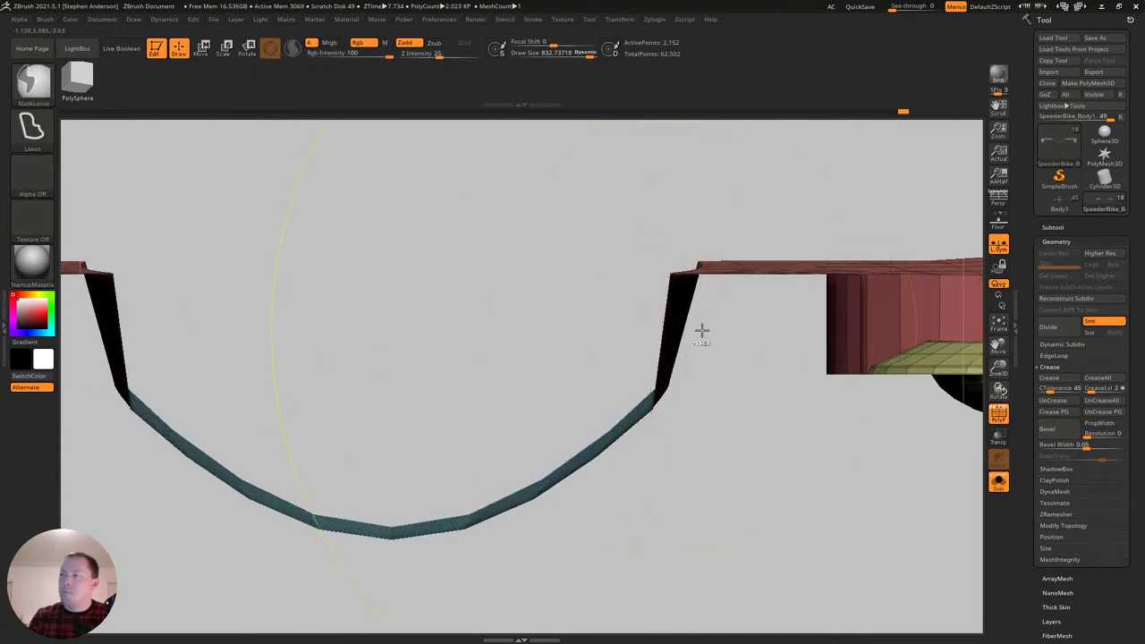
Lasso-mask the insert so that only the new edge loop in the right-hand side wall stays unmasked.
mouse_move(631, 350)
left_mouse_down("ctrl")
mouse_move(603, 293)
mouse_move(615, 290)
left_mouse_up("ctrl")
left_click(617, 293, "ctrl")
right_click_drag(692, 327, 693, 326)
left_click(729, 331, "ctrl")
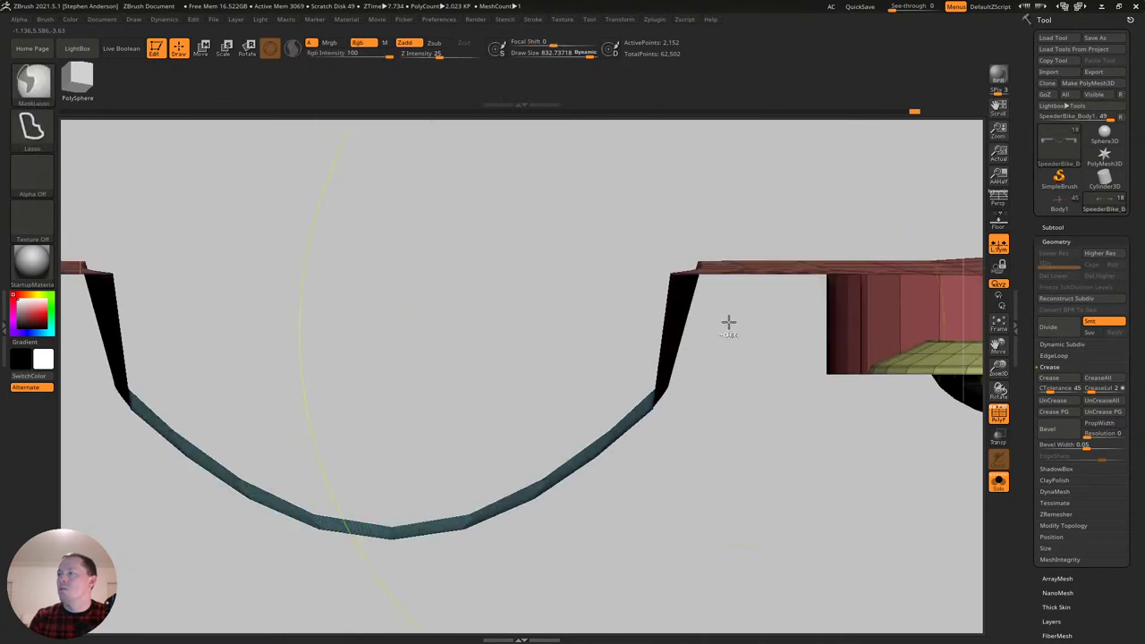
left_click_drag(569, 343, 550, 301, "ctrl+alt")
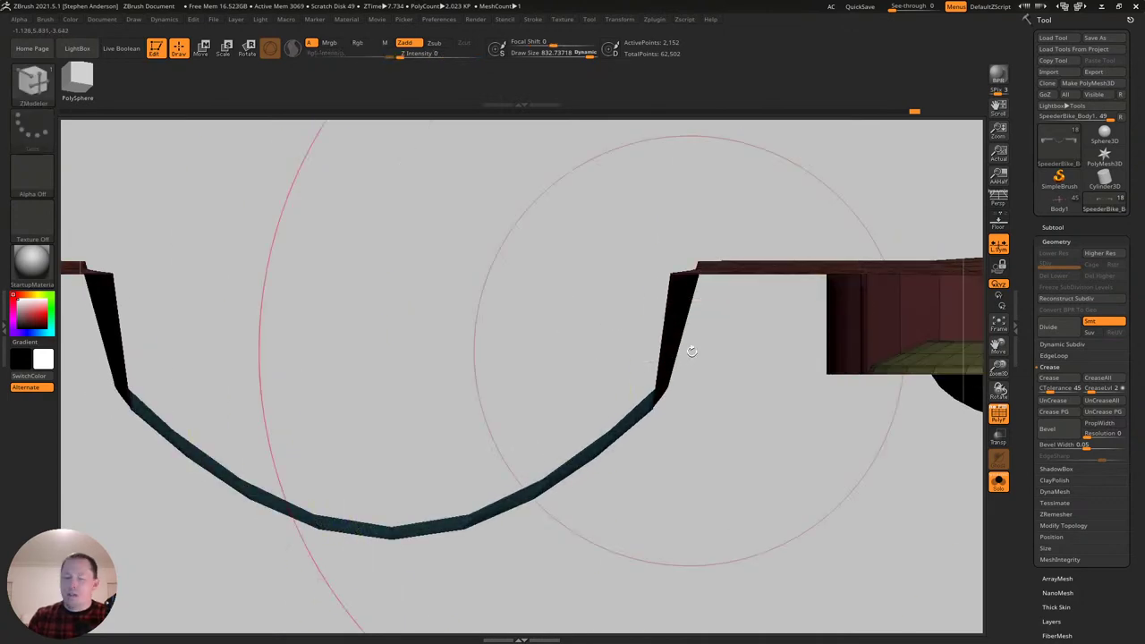
Pull the unmasked side-wall edge loop inward with the Move Infinite Depth brush to give the wall a curved profile.
key("b")
key("m")
key("v")
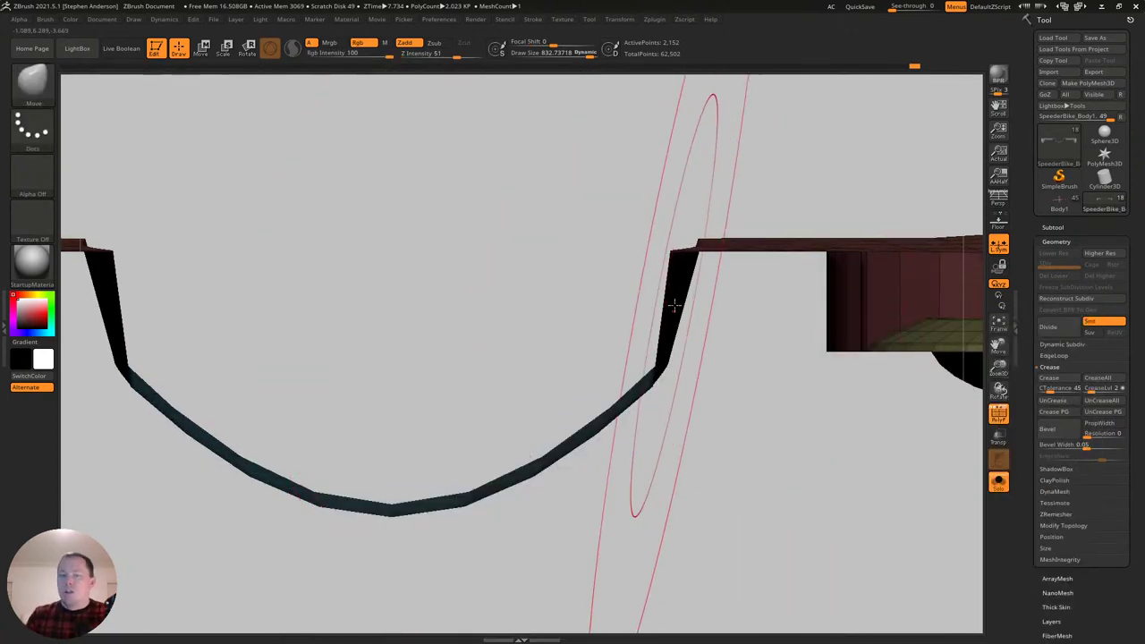
key("b")
left_click(583, 329)
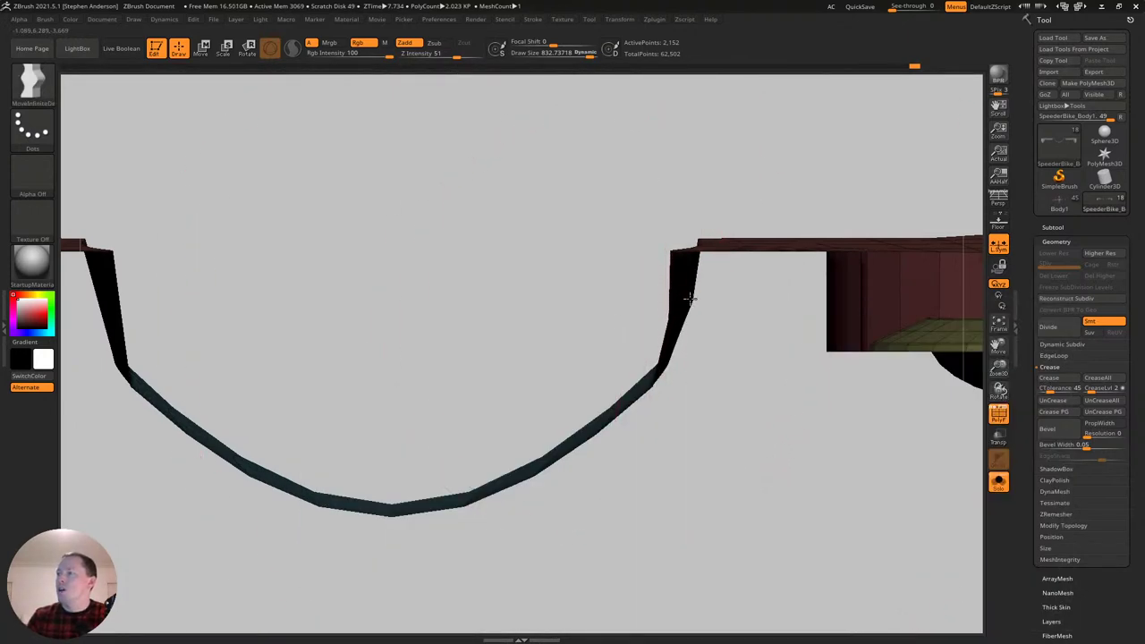
right_click_drag(677, 299, 682, 313)
key("s")
left_click_drag(662, 320, 643, 323)
Isolate the bent centre polygroup, expand the visibility to its side walls, and examine their curved shape.
mouse_move(660, 415)
right_mouse_down("ctrl")
mouse_move(666, 335)
mouse_move(692, 382)
mouse_move(647, 353)
mouse_move(636, 315)
mouse_move(632, 379)
right_mouse_up("ctrl")
key("shift+f")
key("shift+f")
left_click(621, 365, "ctrl+shift")
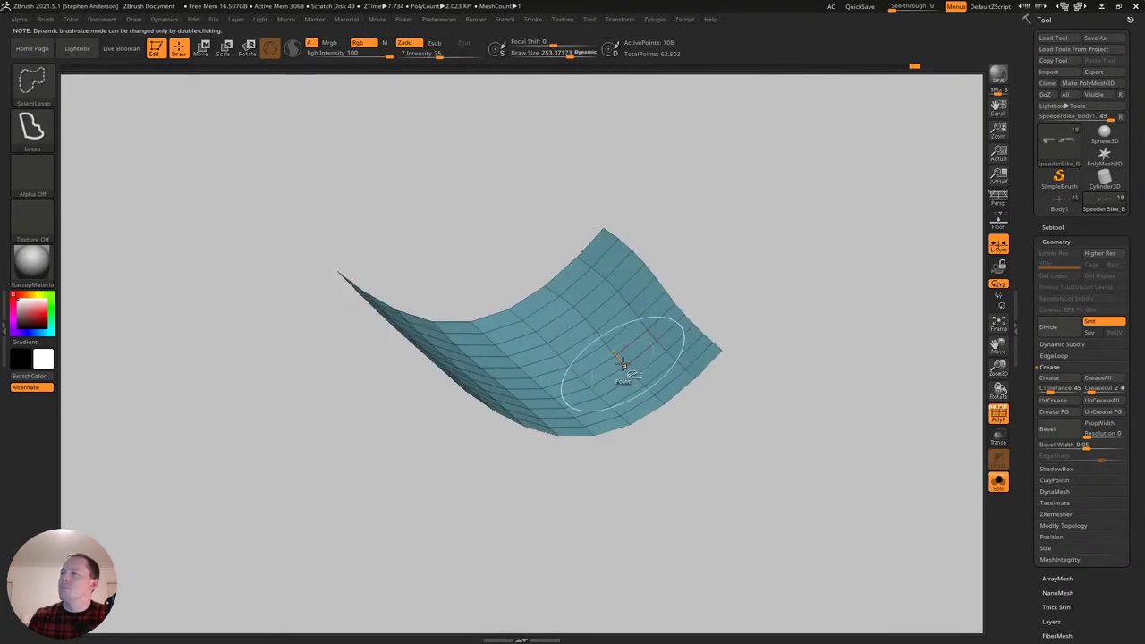
left_click(690, 411, "ctrl+shift")
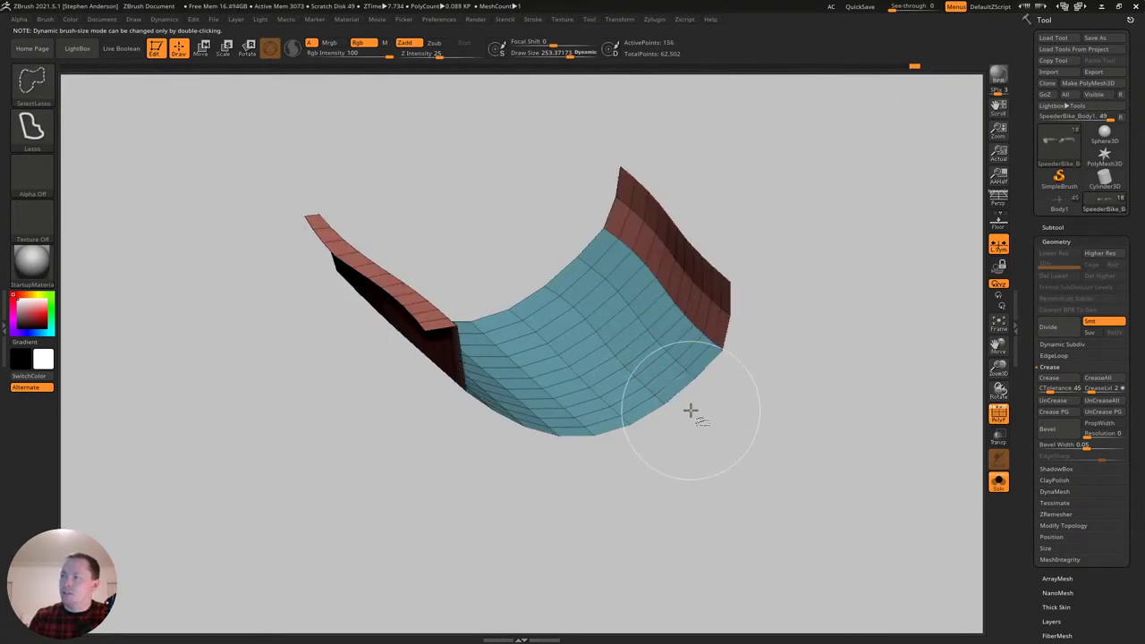
mouse_move(683, 407)
right_mouse_down()
mouse_move(632, 402)
mouse_move(680, 460)
right_mouse_up()
Show the whole insert again and apply Mirror And Weld to it.
left_click(799, 391, "ctrl+shift")
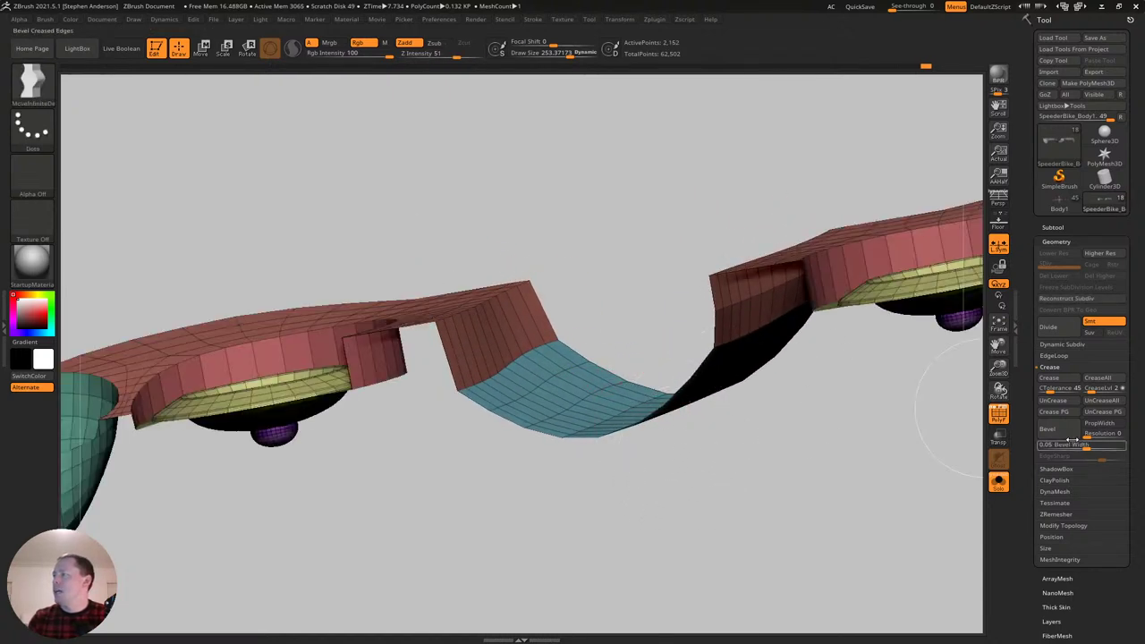
left_click(1063, 525)
left_click(1067, 471)
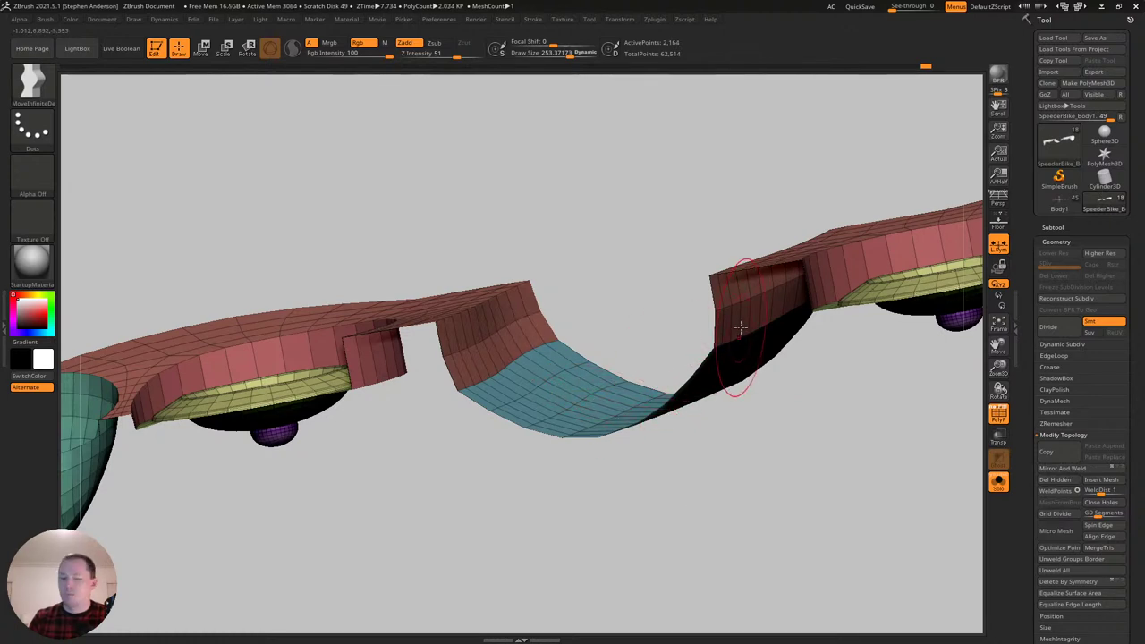
Isolate the centre section, grow the visibility to its side walls, combine them into one polygroup, and show the full insert.
right_click_drag(674, 376, 593, 402)
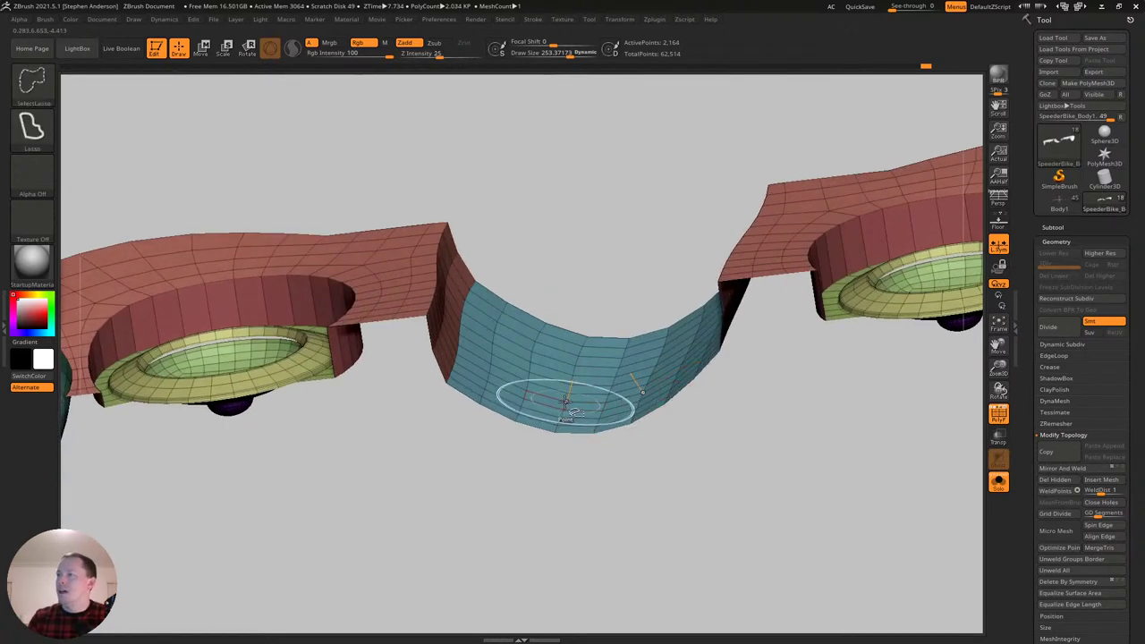
left_click(565, 410, "ctrl+shift")
key("ctrl+shift+x")
key("ctrl+shift+x")
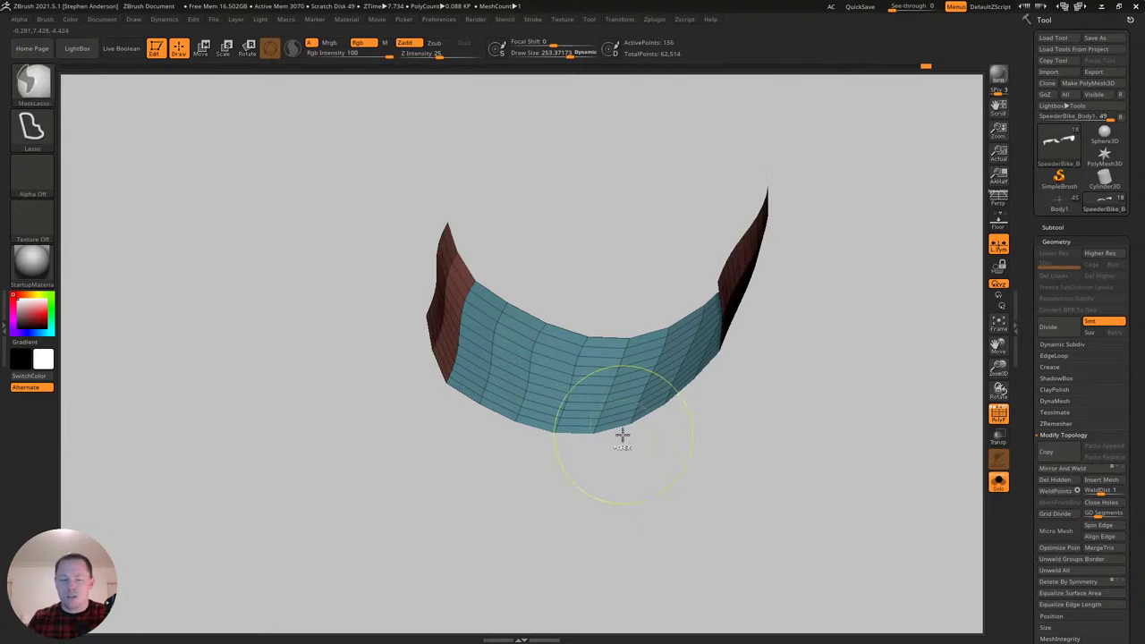
key("ctrl+w")
left_click(626, 501, "ctrl+shift")
Hide the polyframe, turn off solo mode, and examine the insert's fit on the complete bike from the front and side.
right_click_drag(654, 468, 700, 388)
key("shift+f")
left_click(999, 481)
right_click_drag(915, 450, 689, 353)
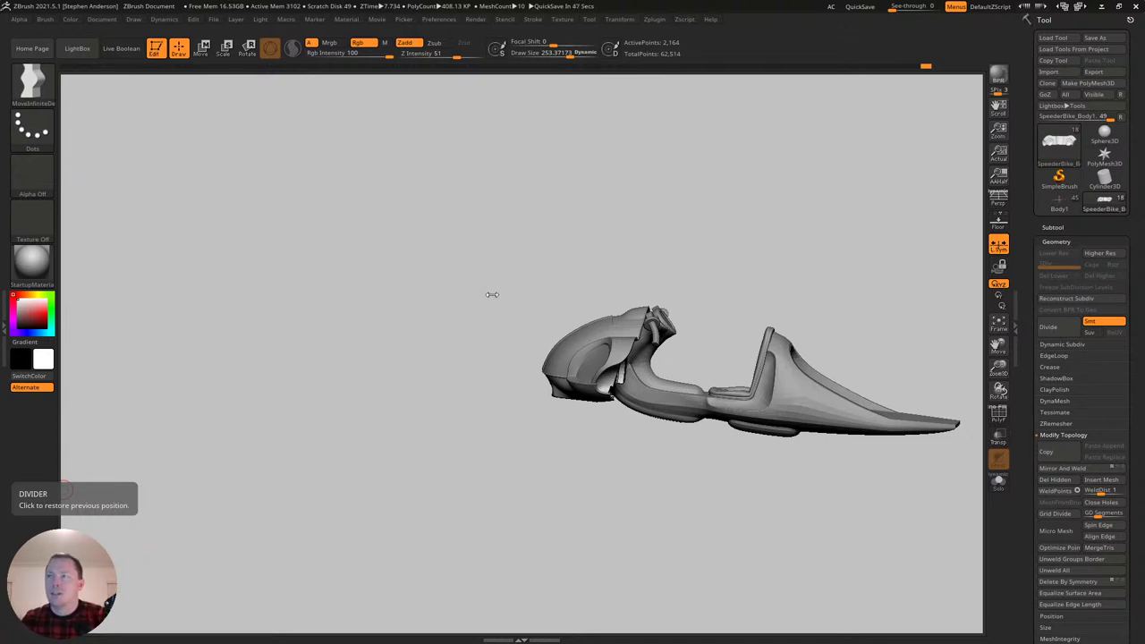
left_click_drag(417, 263, 469, 278)
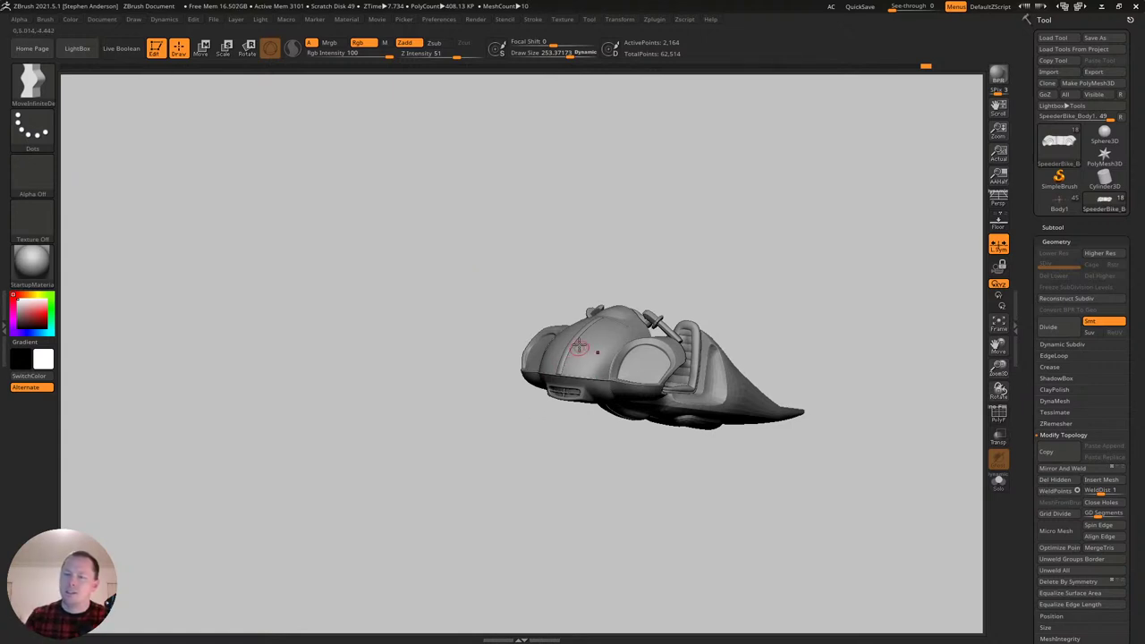
left_click_drag(460, 466, 578, 467)
right_click_drag(578, 468, 566, 470)
right_click_drag(673, 404, 485, 458, "alt")
right_click_drag(485, 458, 559, 466, "ctrl")
right_click_drag(560, 466, 502, 450)
left_click_drag(503, 451, 440, 433)
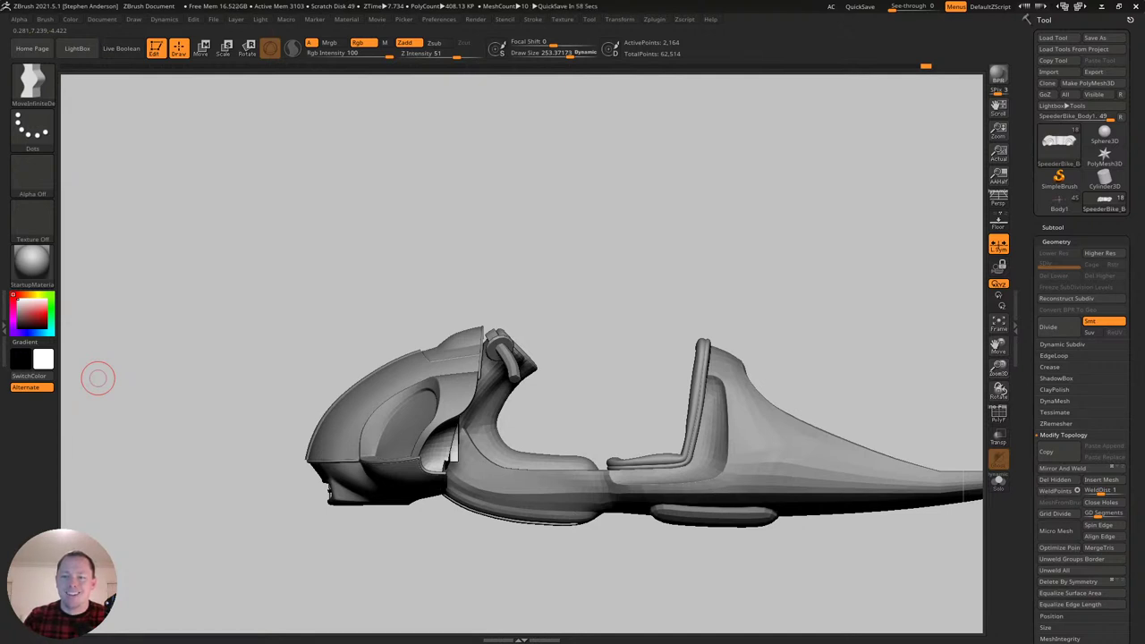
left_click_drag(0, 45, 331, 41)
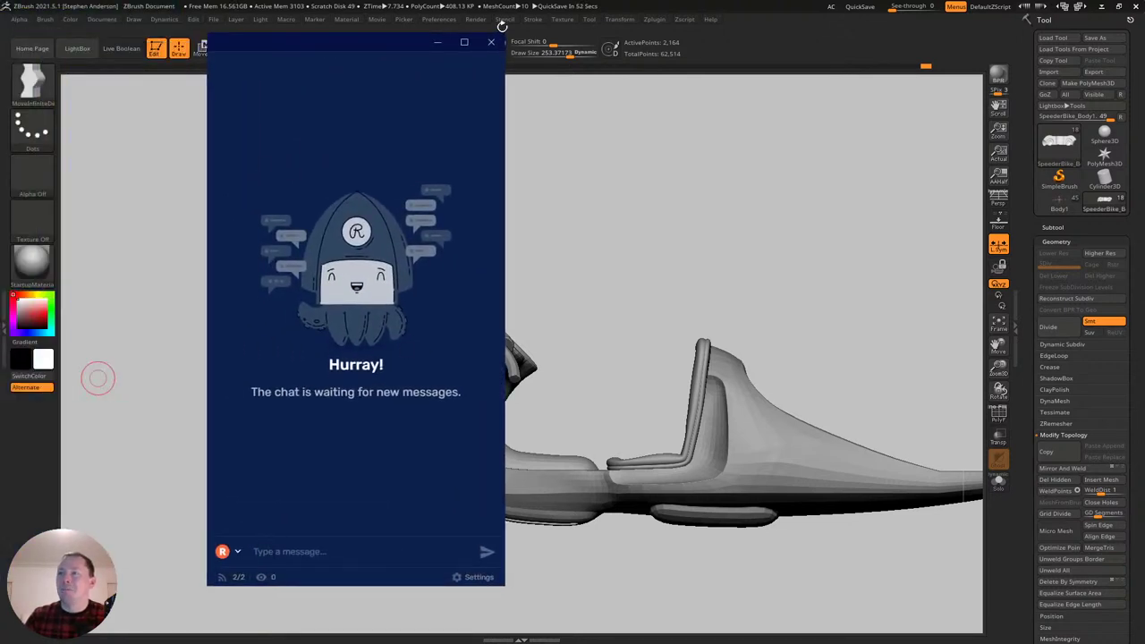
left_click_drag(365, 43, 0, 100)
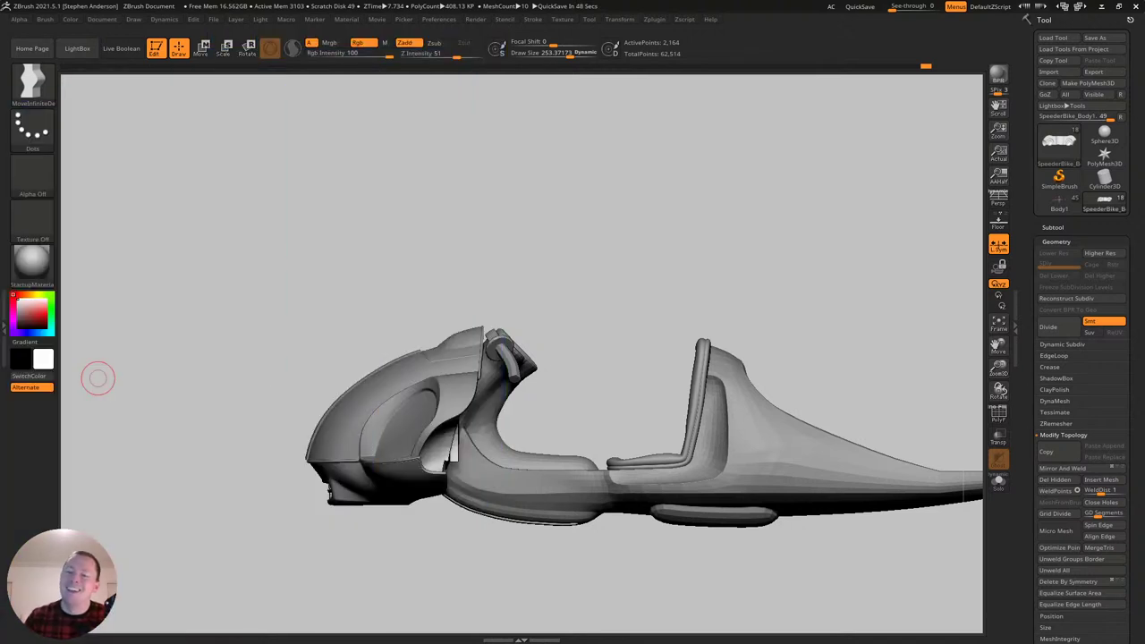
left_click_drag(574, 290, 585, 253)
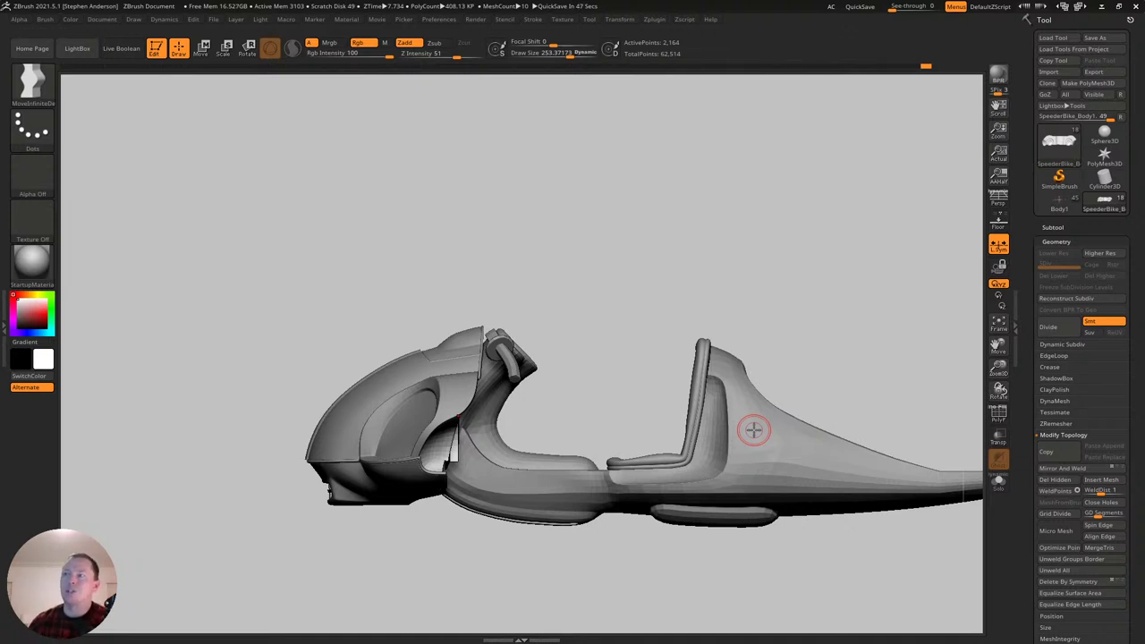
Show the polyframe and, using ZModeler's edge Extrude action, extrude the round recess's open lower edge downward toward the gap in the body.
mouse_move(432, 452)
right_mouse_down("ctrl")
mouse_move(514, 479)
mouse_move(468, 476)
mouse_move(489, 471)
right_mouse_up("ctrl")
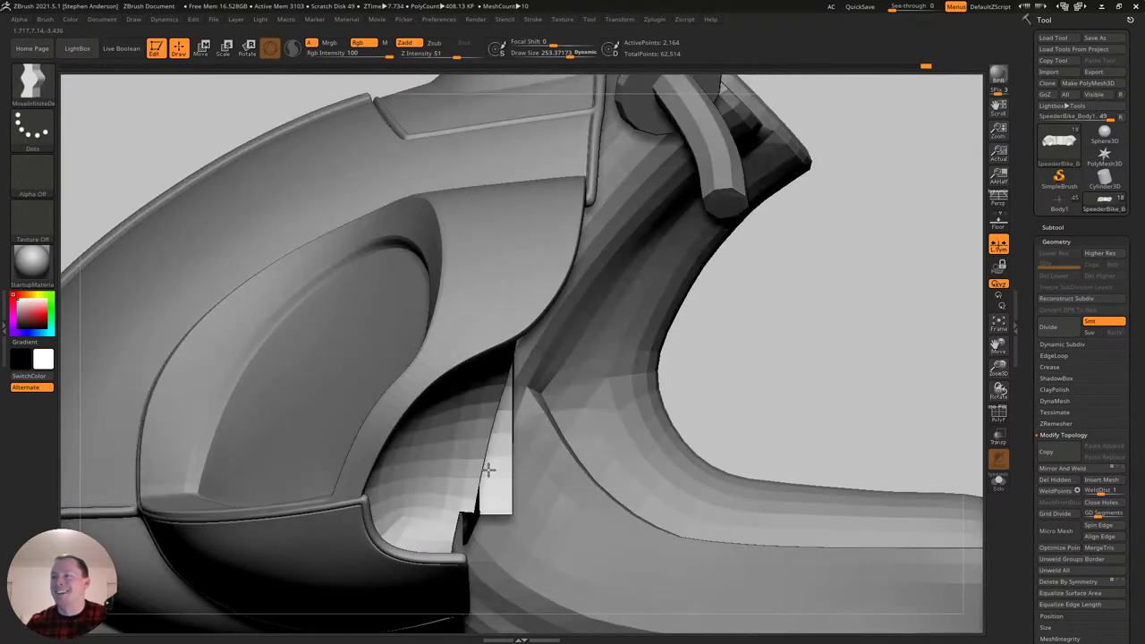
mouse_move(486, 517)
right_mouse_down()
mouse_move(496, 504)
mouse_move(473, 473)
right_mouse_up()
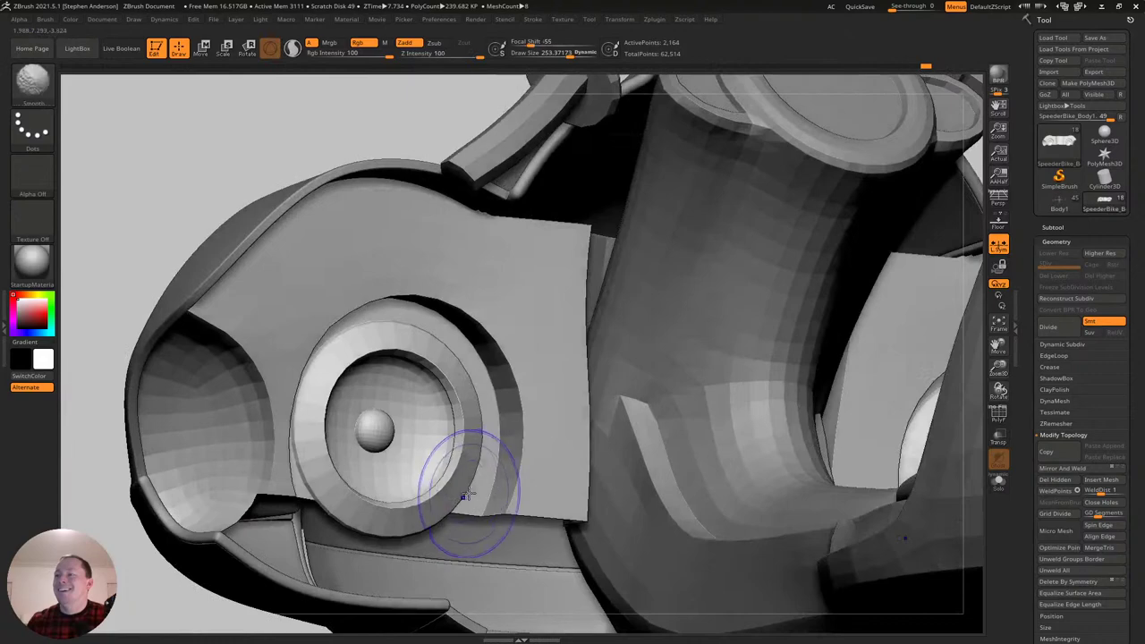
key("shift+f")
mouse_move(509, 427)
right_mouse_down("alt")
mouse_move(558, 445)
mouse_move(545, 402)
mouse_move(564, 436)
mouse_move(479, 455)
mouse_move(498, 410)
mouse_move(471, 352)
mouse_move(481, 317)
mouse_move(445, 380)
mouse_move(483, 483)
mouse_move(474, 465)
right_mouse_up("alt")
mouse_move(407, 386)
right_mouse_down()
mouse_move(506, 336)
mouse_move(506, 471)
right_mouse_up()
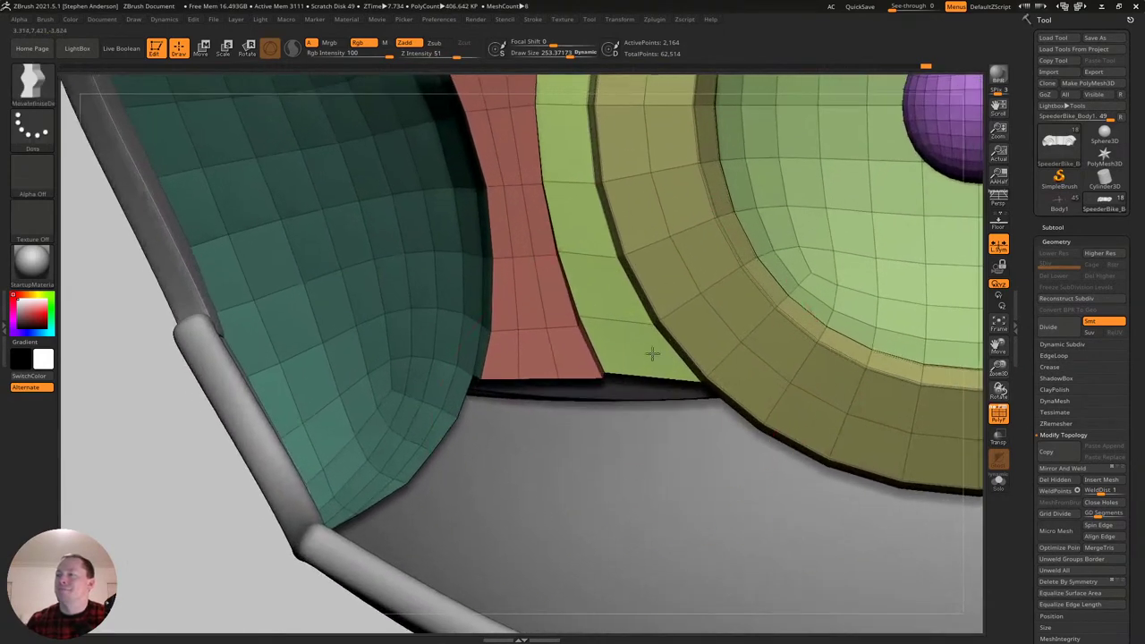
right_click_drag(677, 366, 544, 330, "alt")
key("b")
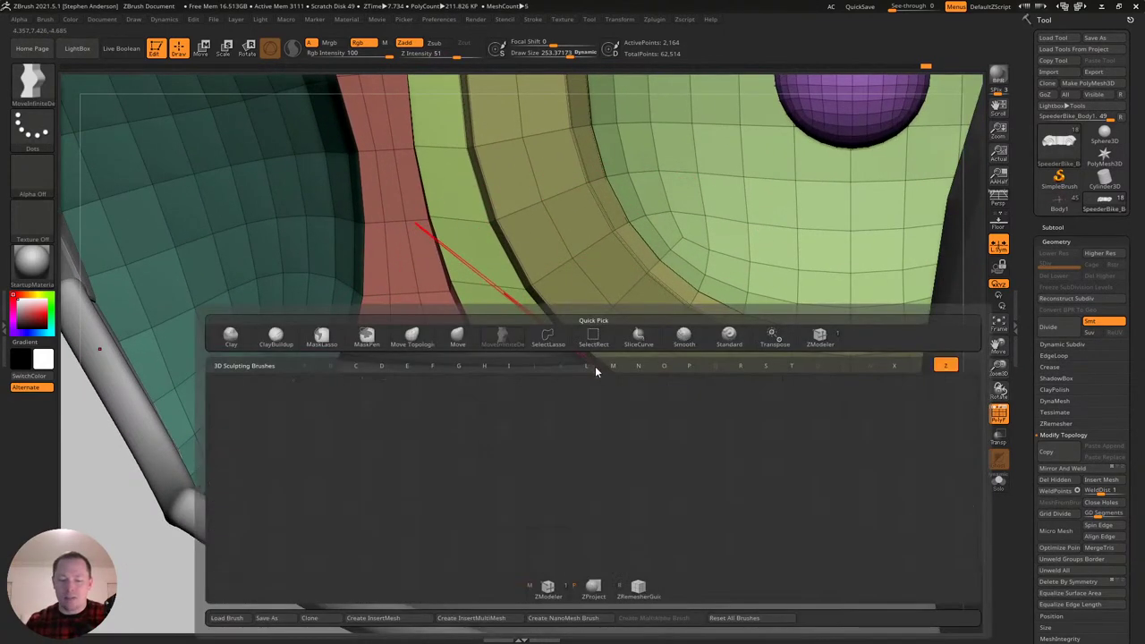
key("m")
key("l")
right_click_drag(598, 365, 637, 379, "ctrl")
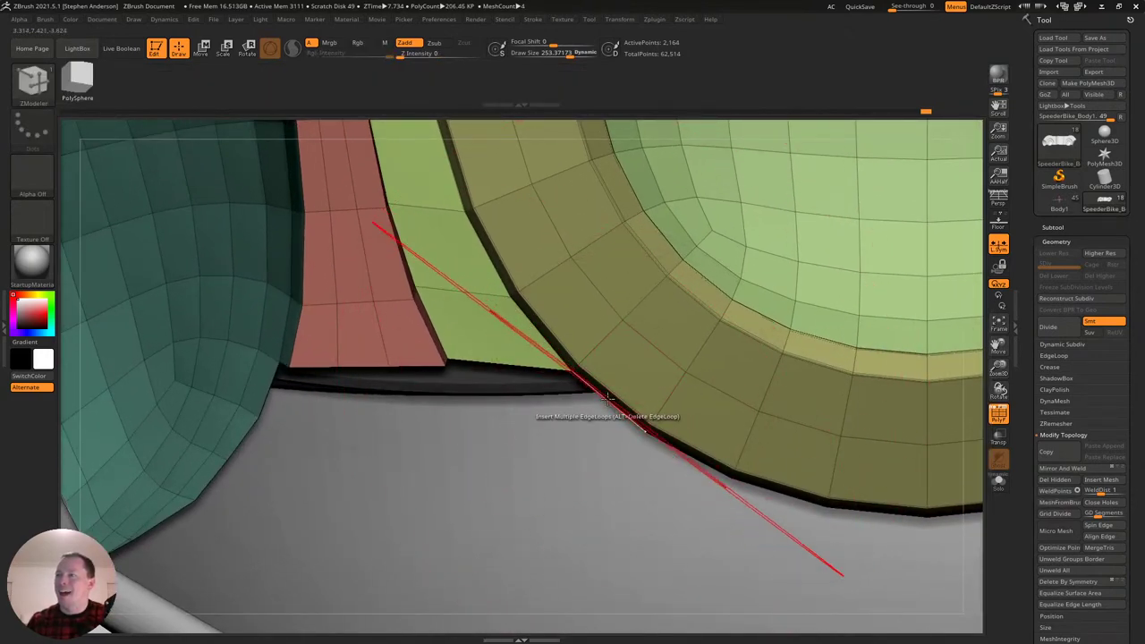
key("space")
left_click(481, 407)
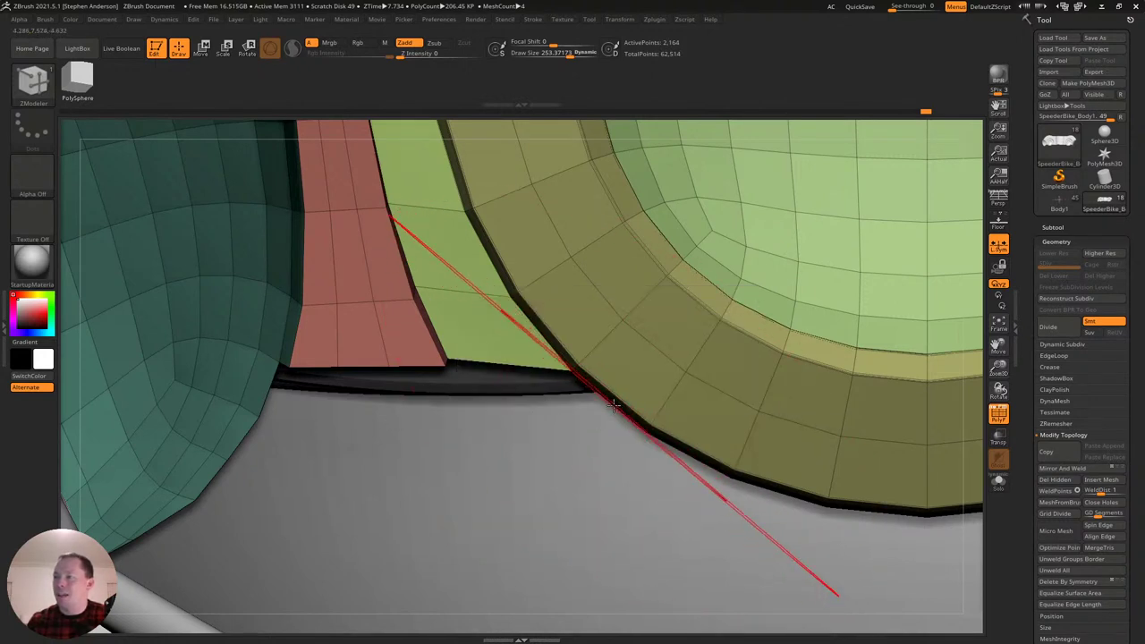
left_click_drag(602, 480, 590, 531)
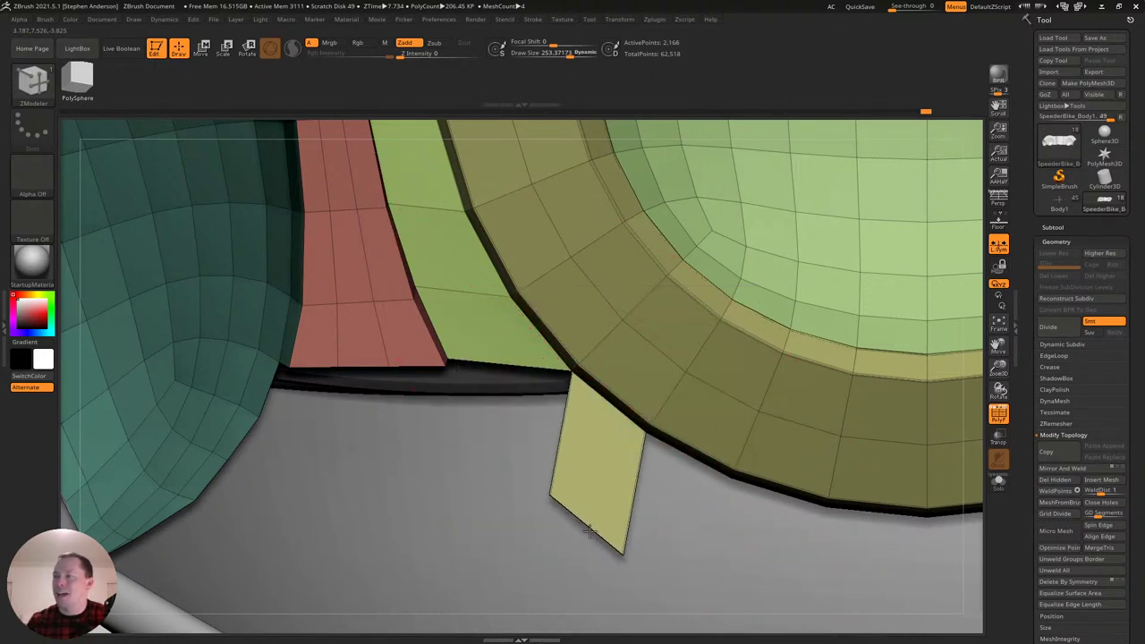
Reduce the draw size to about 36 and move the new face's lower corner points to level its bottom edge.
key("s")
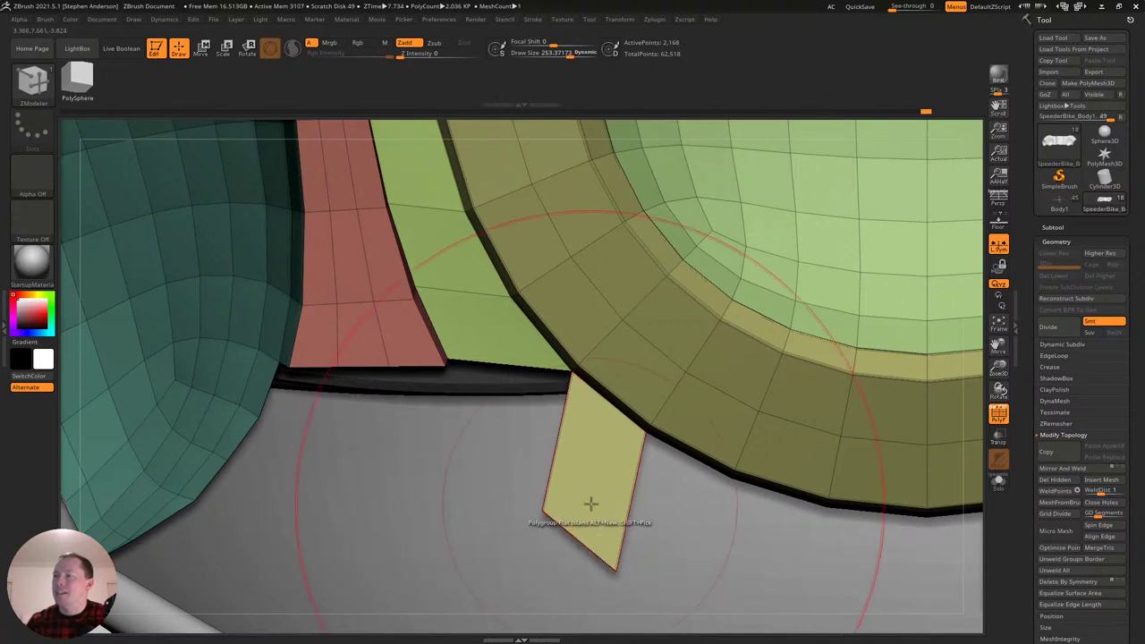
left_click_drag(538, 505, 541, 512)
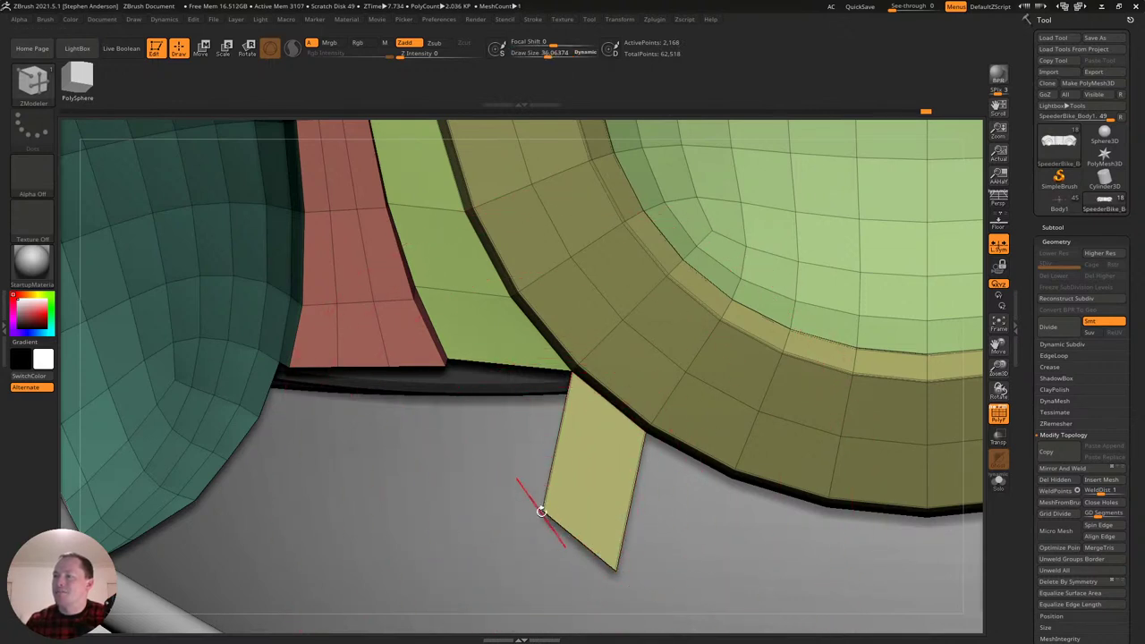
key("space")
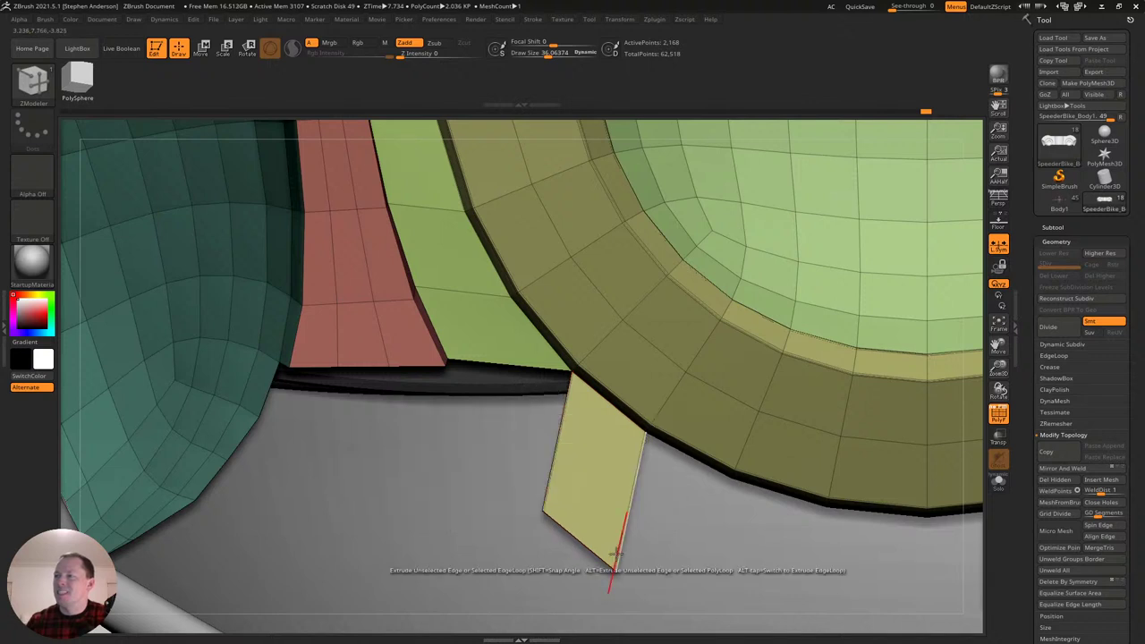
left_click_drag(616, 569, 620, 520)
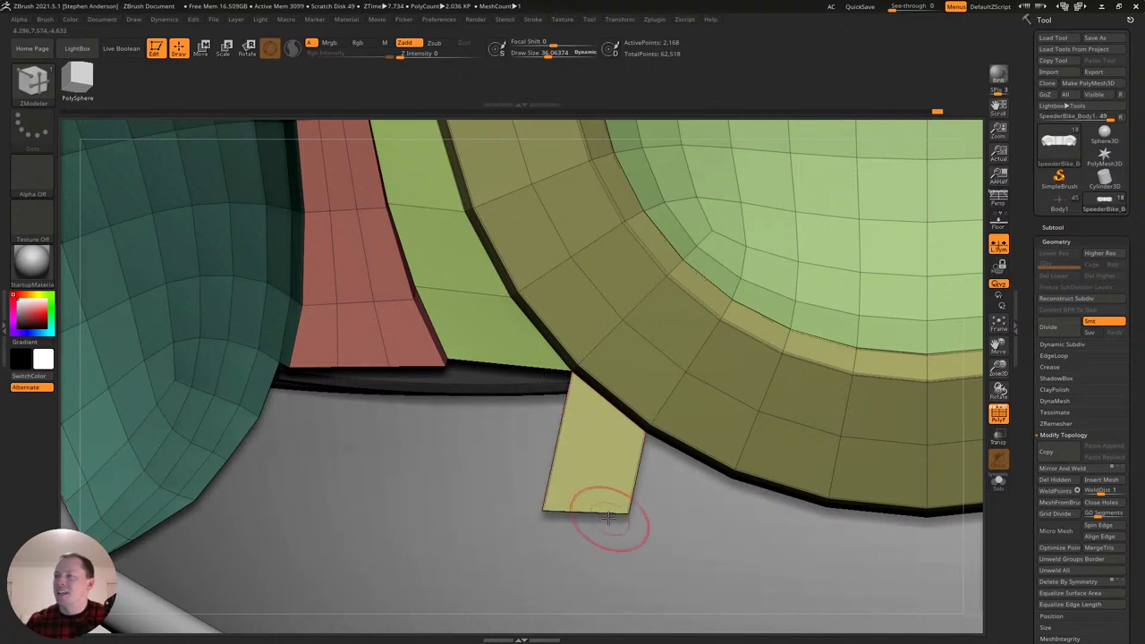
right_click_drag(597, 512, 585, 453, "ctrl")
left_click_drag(525, 369, 512, 453)
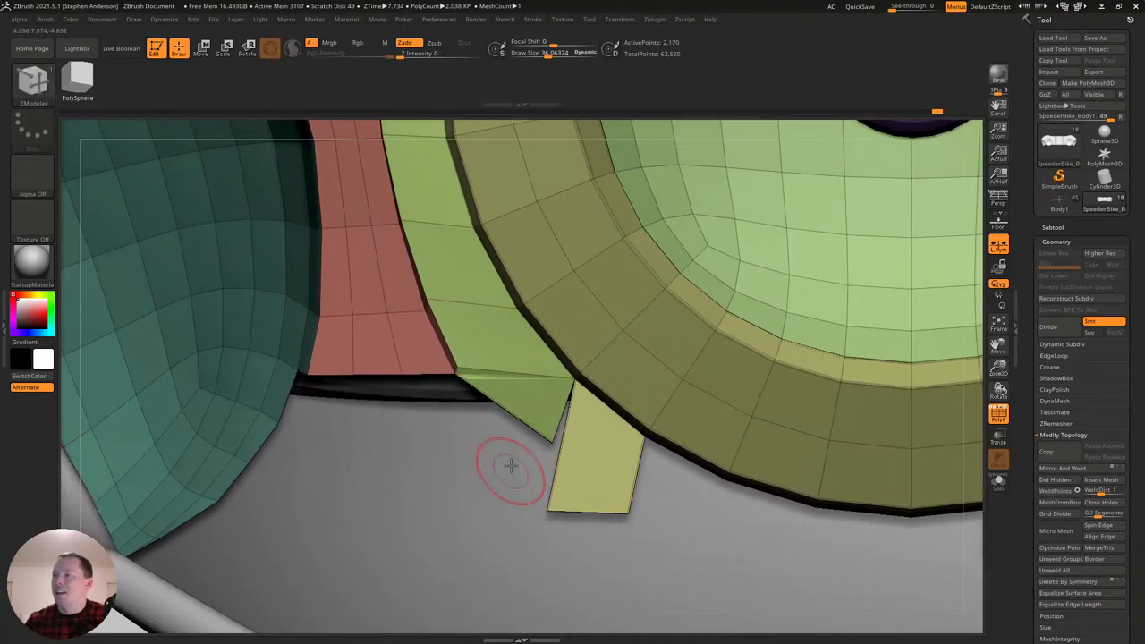
key("ctrl+z")
Extrude the new face's side edge across to the neighbouring recess corner and pull its outer bottom corner inward.
mouse_move(525, 394)
right_mouse_down()
mouse_move(572, 345)
mouse_move(525, 391)
right_mouse_up()
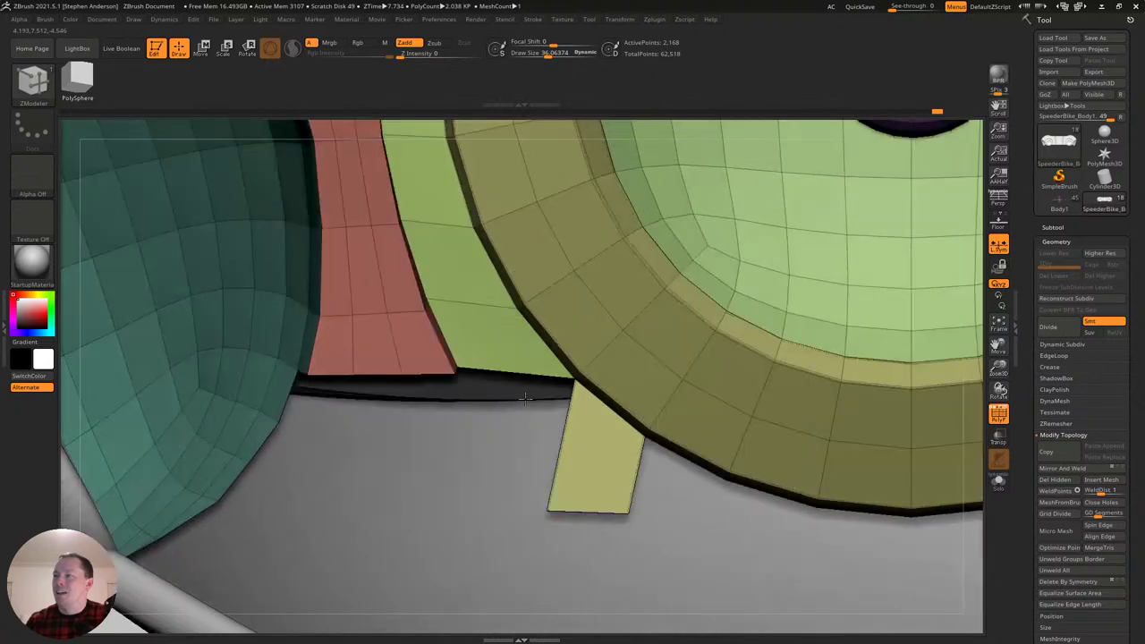
left_click_drag(560, 429, 454, 423)
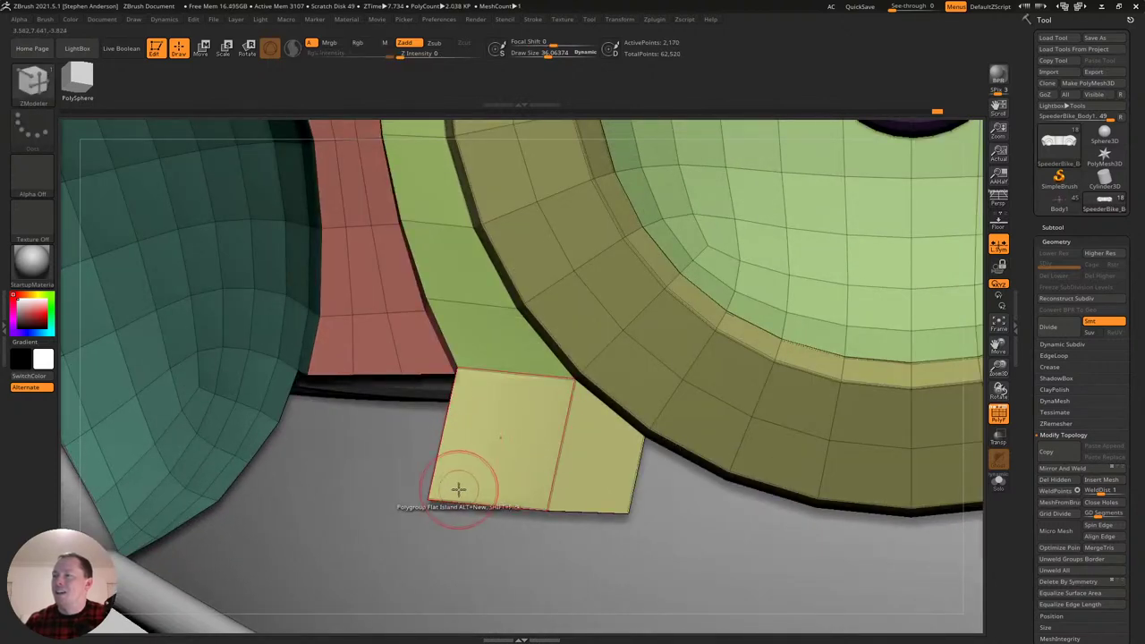
left_click_drag(433, 499, 463, 499)
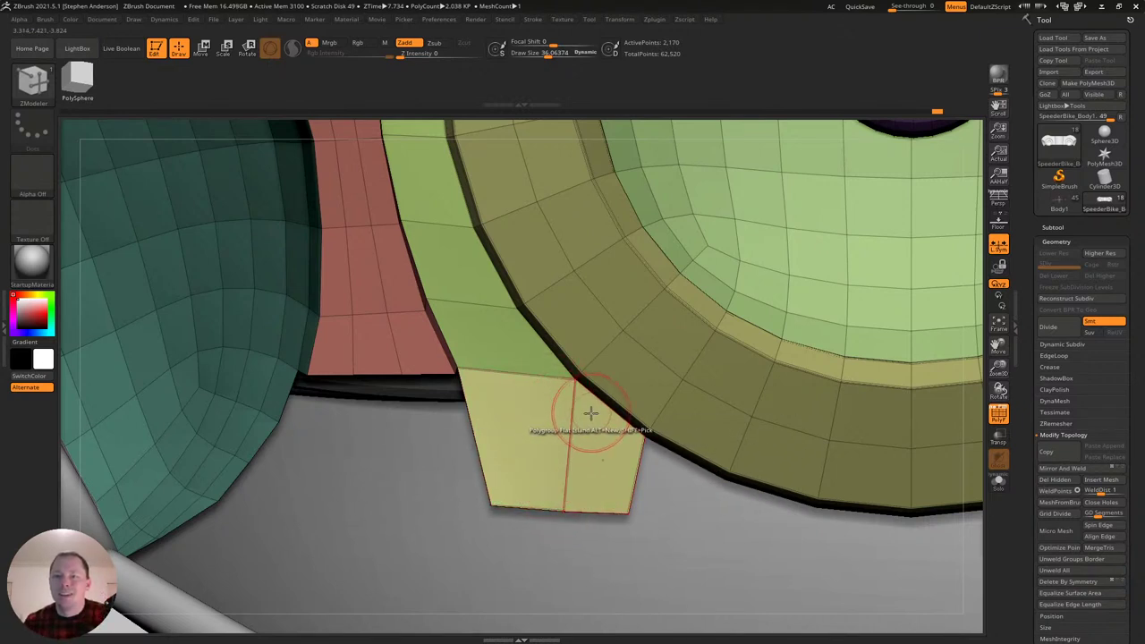
Hide the polyframe, switch to the Body1 character with the Move brush active, and open its layer list.
mouse_move(552, 414)
right_mouse_down()
mouse_move(579, 409)
mouse_move(566, 398)
mouse_move(573, 388)
mouse_move(662, 357)
mouse_move(457, 437)
mouse_move(441, 363)
mouse_move(808, 399)
mouse_move(504, 414)
mouse_move(506, 397)
mouse_move(690, 409)
mouse_move(579, 431)
right_mouse_up()
key("shift+f")
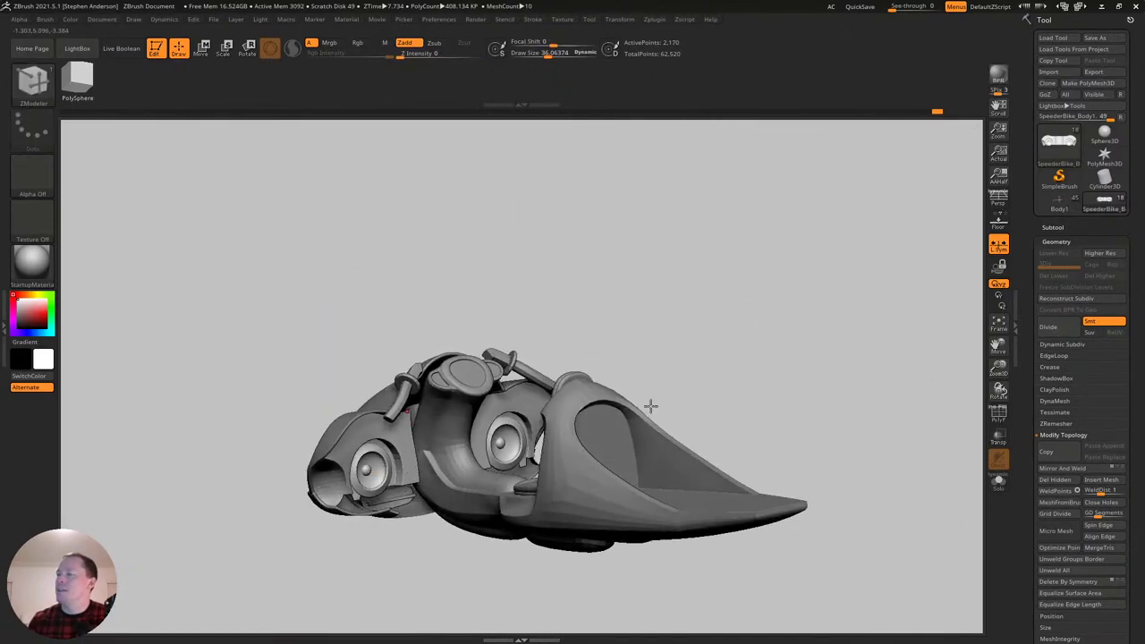
left_click(1060, 205)
right_click_drag(443, 336, 767, 216)
key("b")
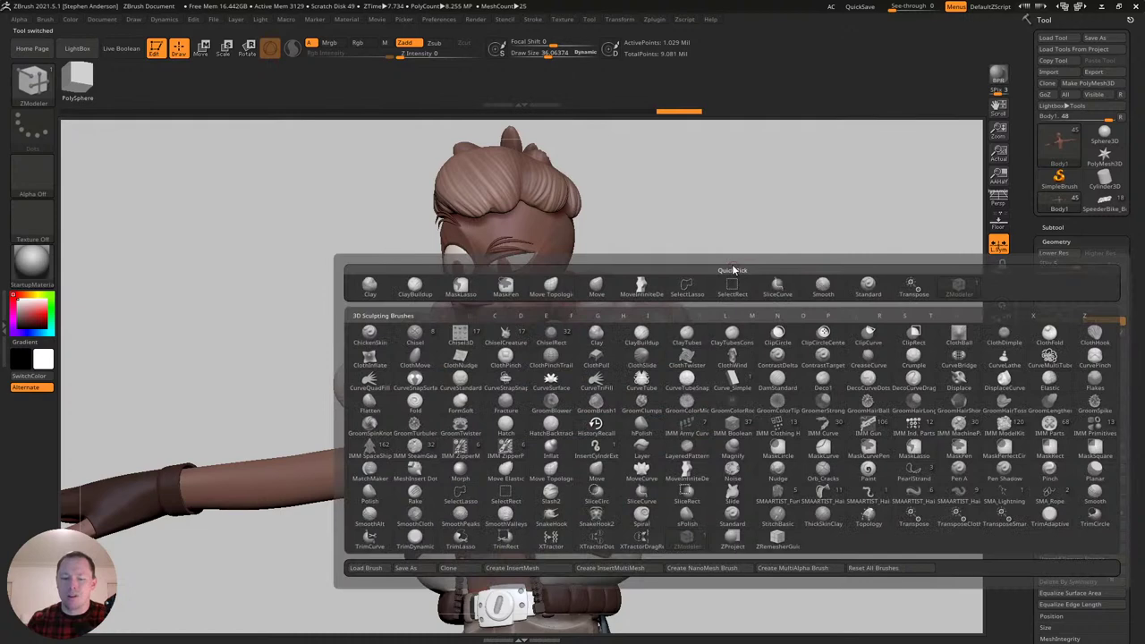
key("m")
key("v")
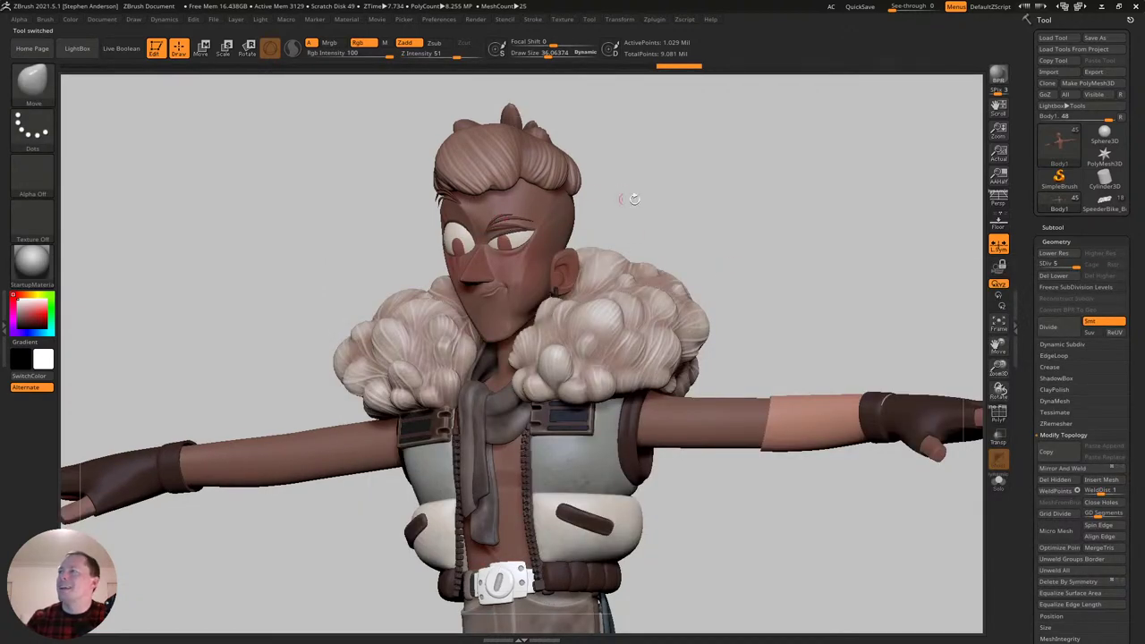
left_click(1074, 287)
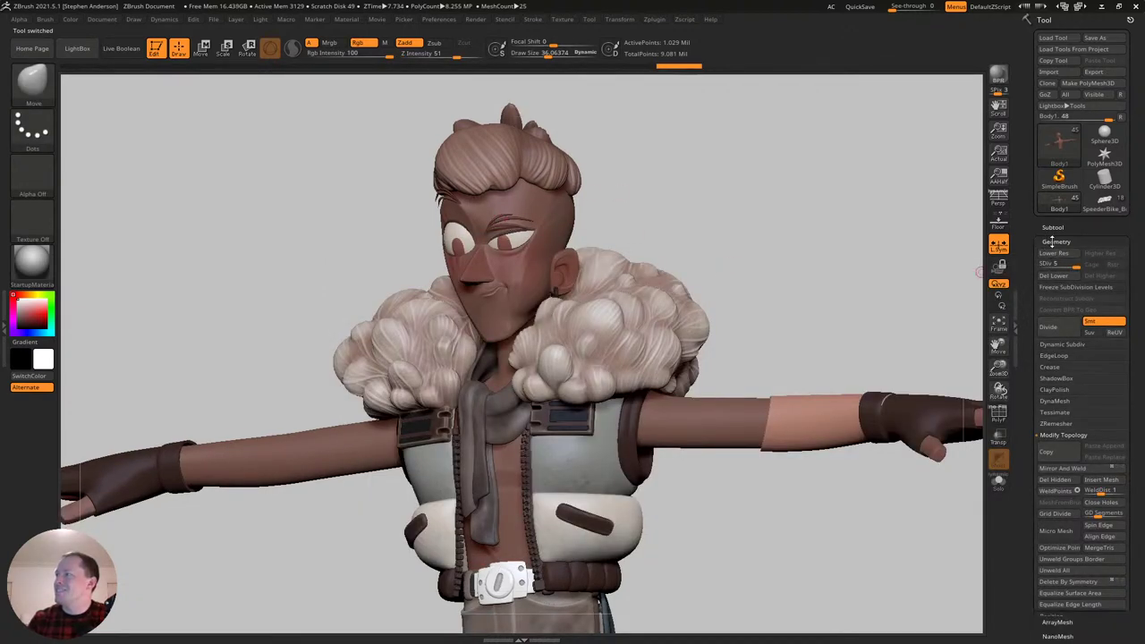
left_click(1052, 299)
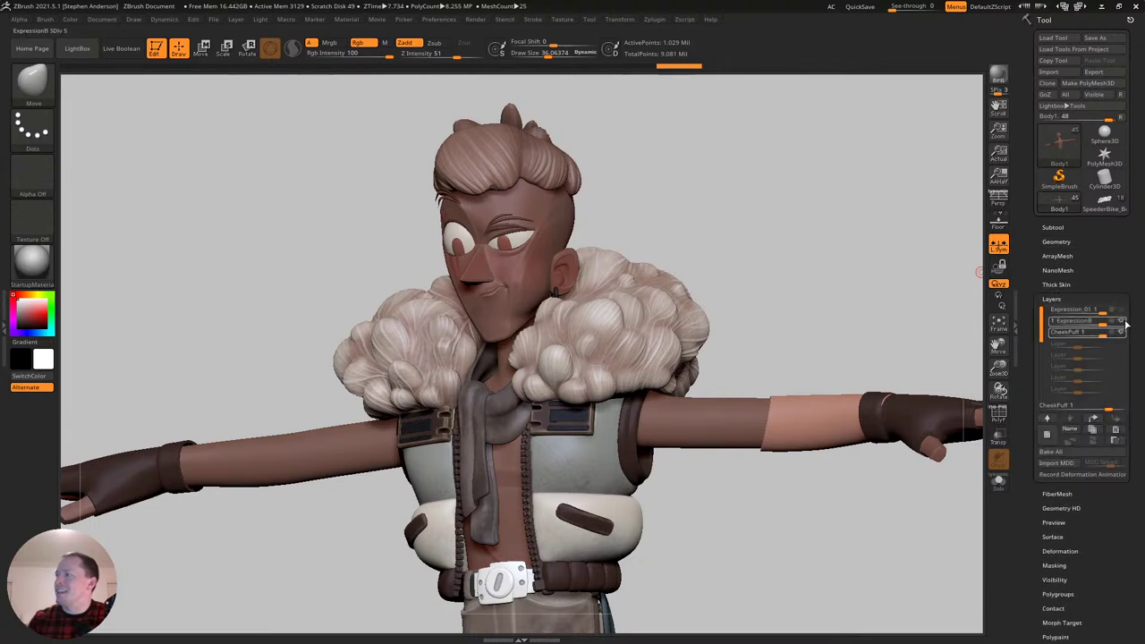
Toggle the ExpressionB layer's visibility off and on to compare the character's facial expressions, leaving the layer visible.
left_click(1122, 324)
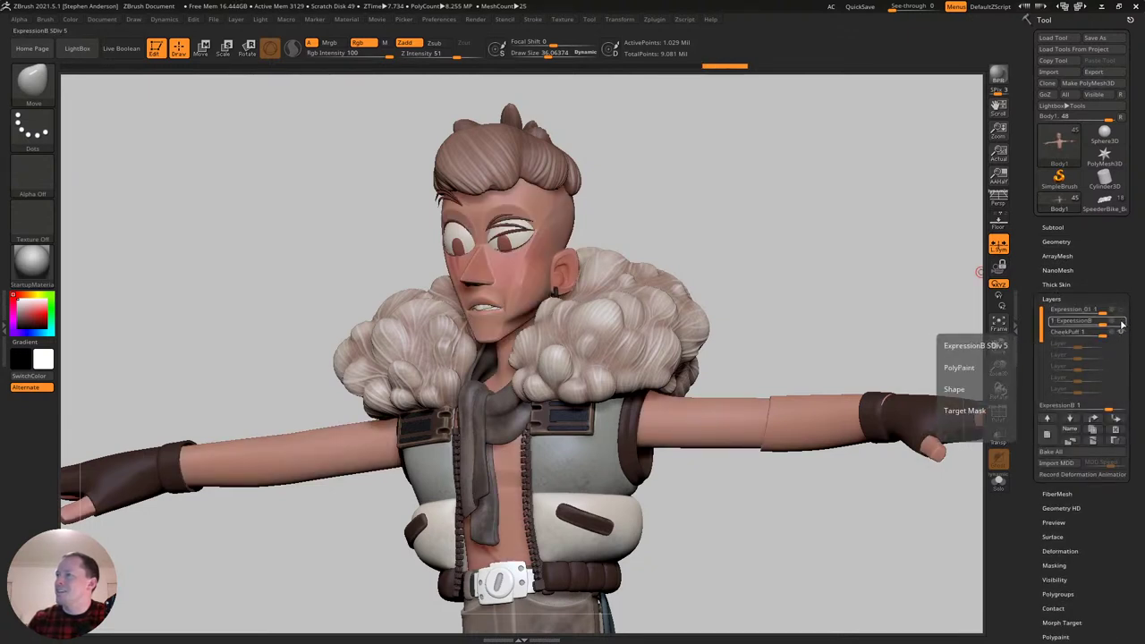
left_click(1123, 328)
left_click(1122, 323)
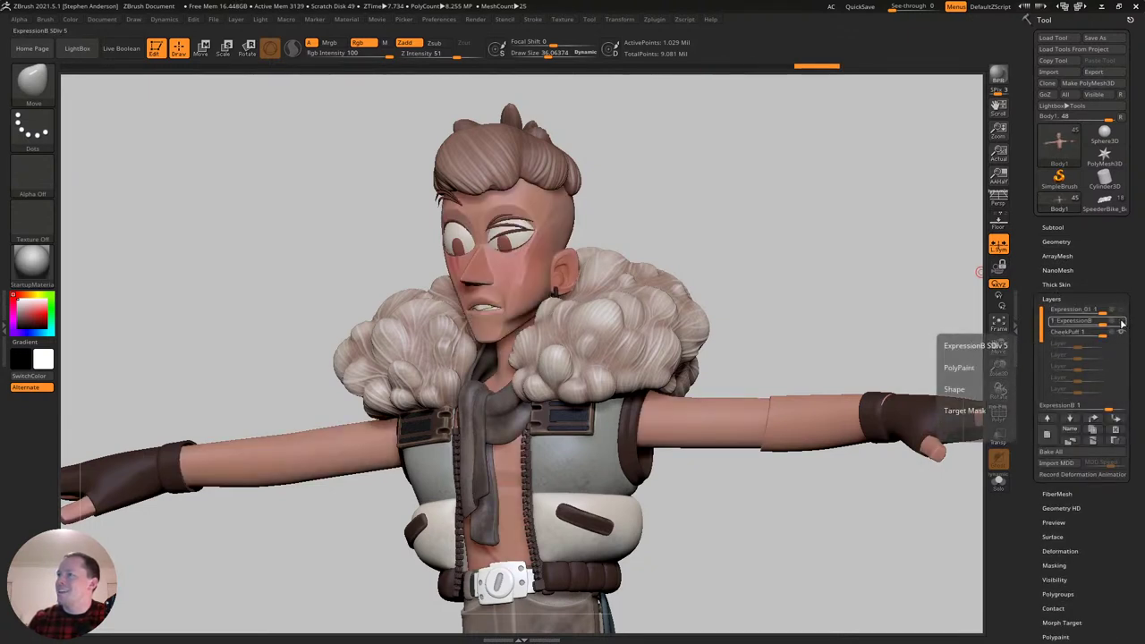
left_click(1122, 323)
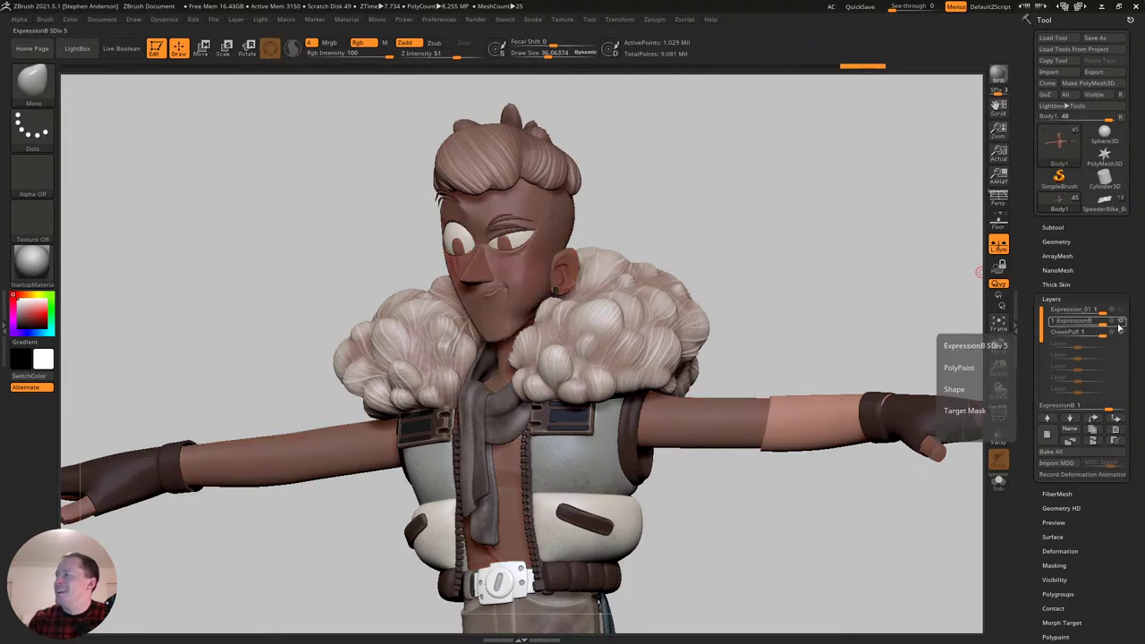
left_click(1123, 323)
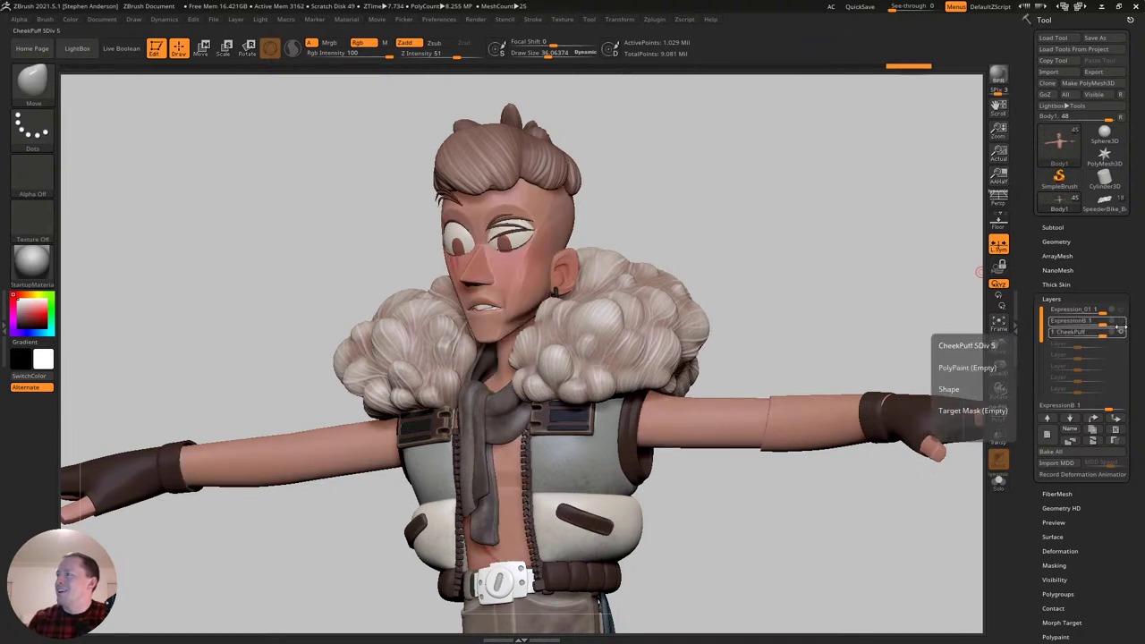
left_click(1123, 323)
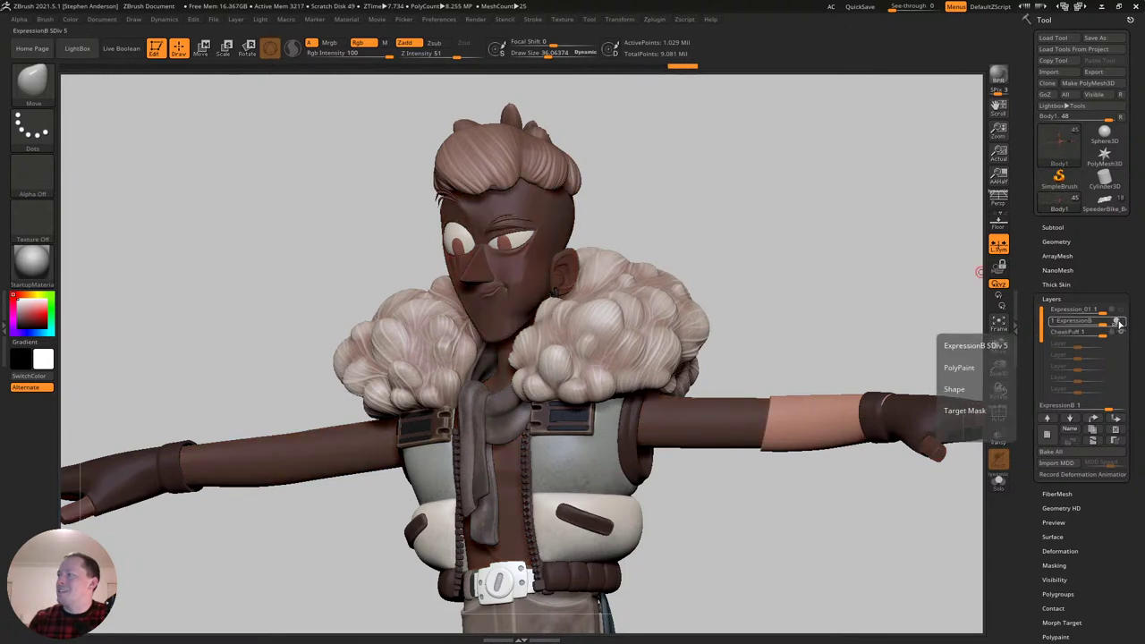
left_click(1119, 323)
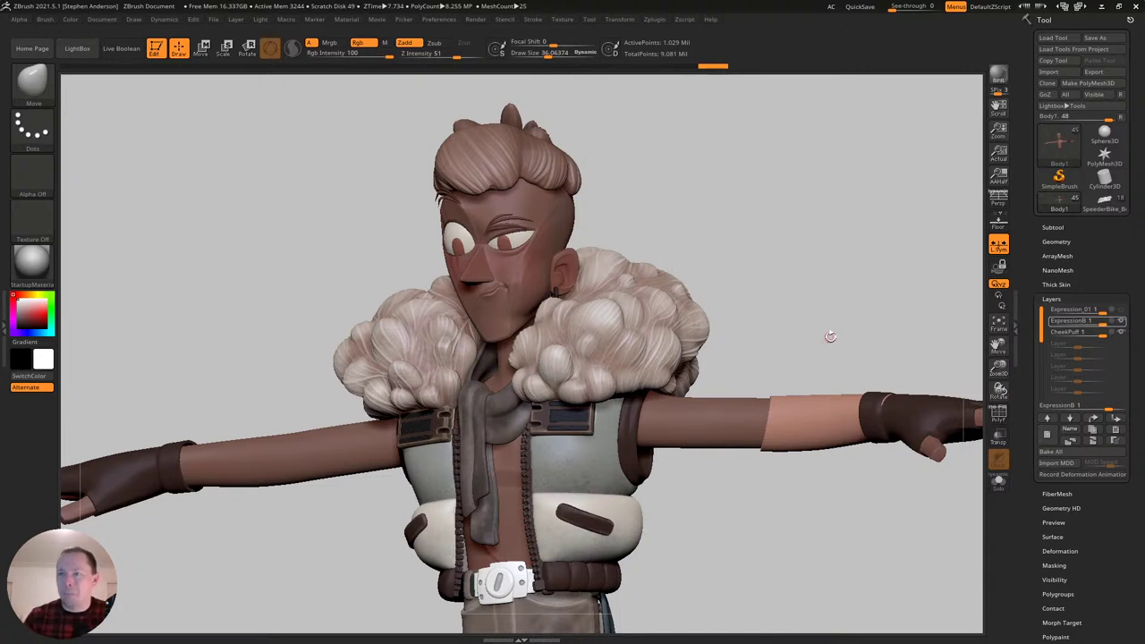
mouse_move(1121, 326)
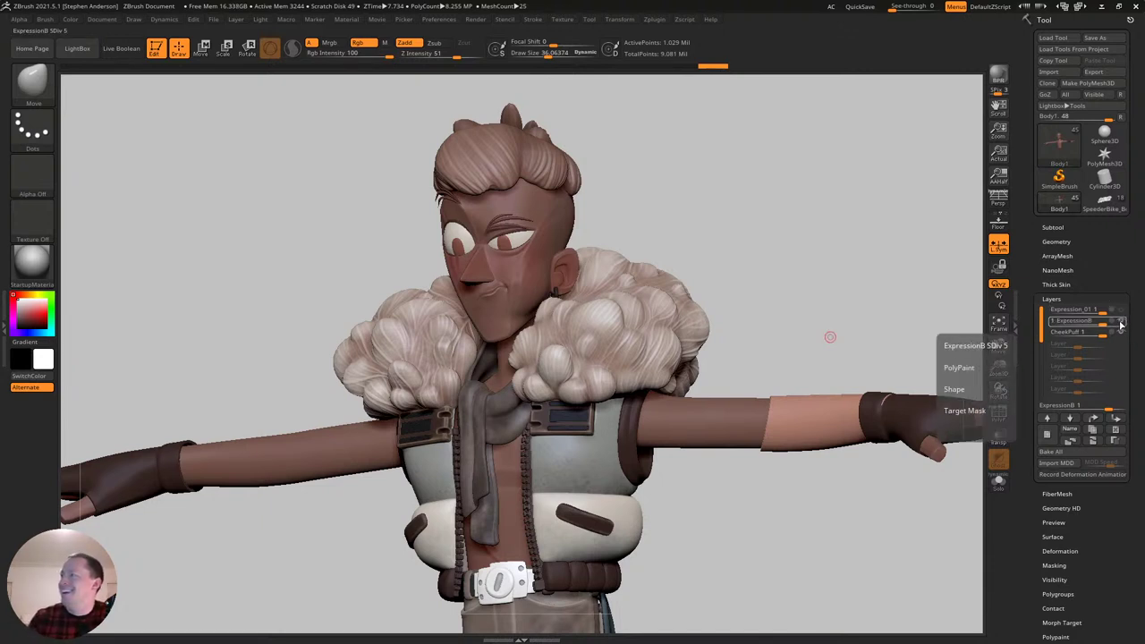
Examine the character model from several angles, including the full figure, the laced boots, the fur collar and the face.
mouse_move(593, 264)
right_mouse_down()
mouse_move(570, 257)
mouse_move(561, 271)
mouse_move(539, 352)
mouse_move(582, 255)
mouse_move(553, 293)
right_mouse_up()
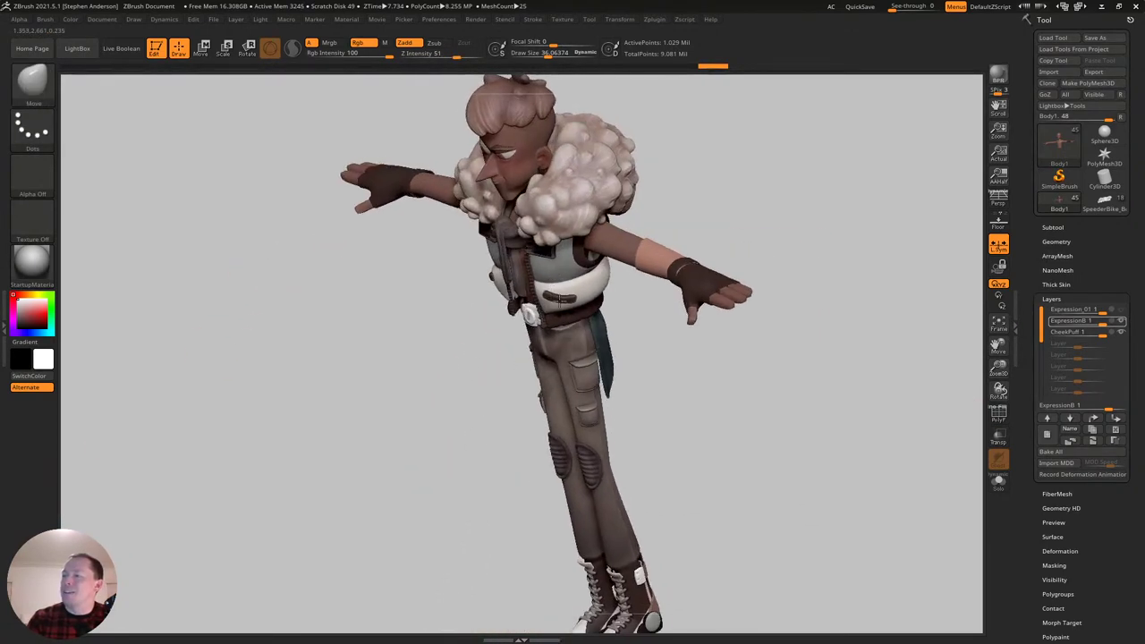
right_click_drag(581, 349, 577, 294)
mouse_move(569, 617)
right_mouse_down("alt")
mouse_move(552, 382)
mouse_move(608, 609)
mouse_move(586, 192)
mouse_move(515, 76)
mouse_move(597, 434)
mouse_move(486, 197)
right_mouse_up("alt")
mouse_move(617, 600)
right_mouse_down("alt")
mouse_move(554, 331)
mouse_move(572, 224)
right_mouse_up("alt")
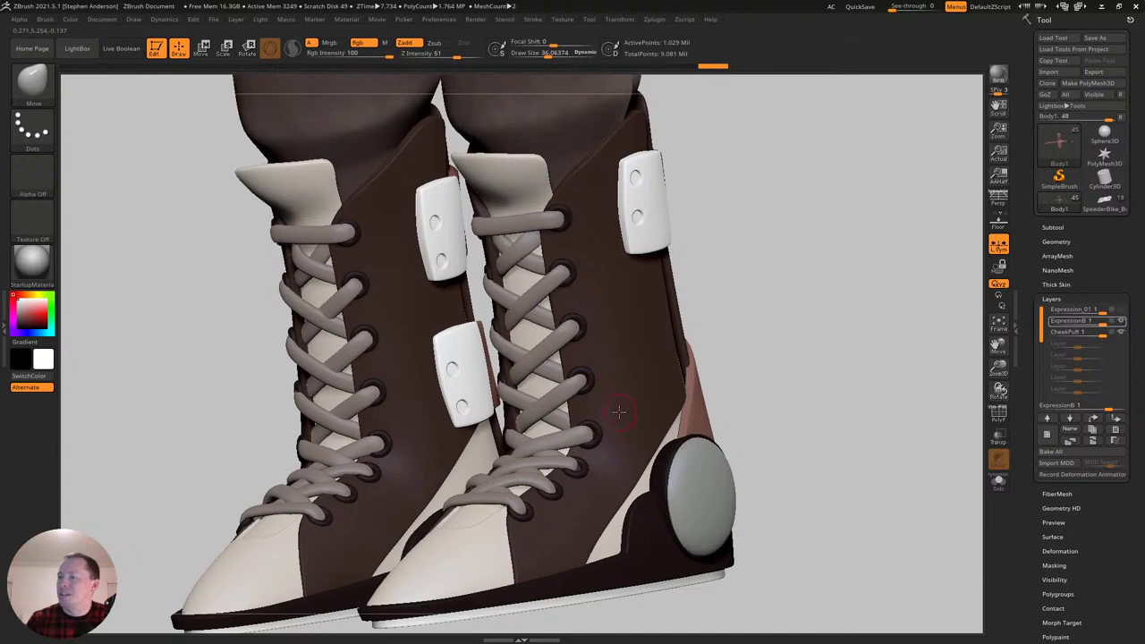
right_click_drag(610, 406, 502, 351, "alt")
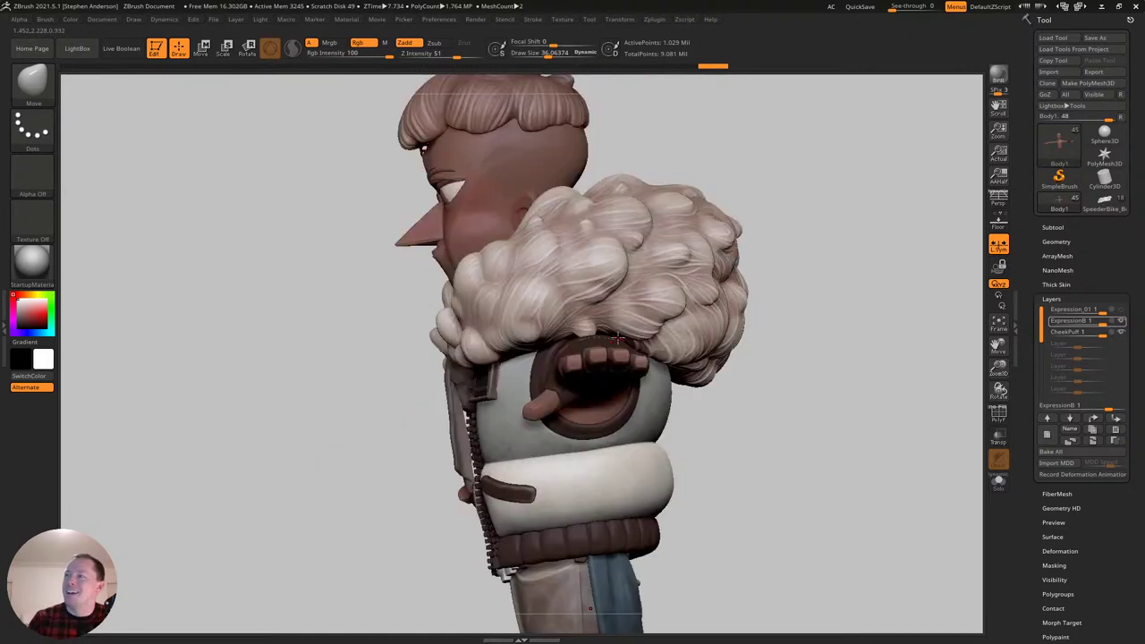
right_click_drag(627, 358, 633, 304)
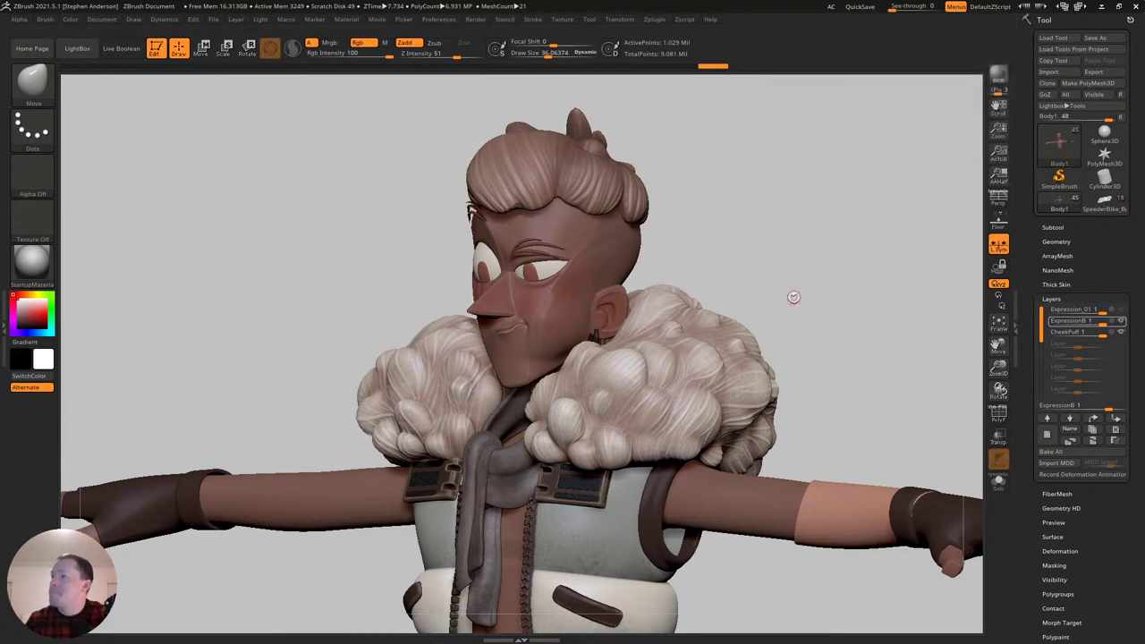
Return to the speeder bike tool, show its Cargo folder, and examine the complete bike from the side and front.
left_click(1106, 207)
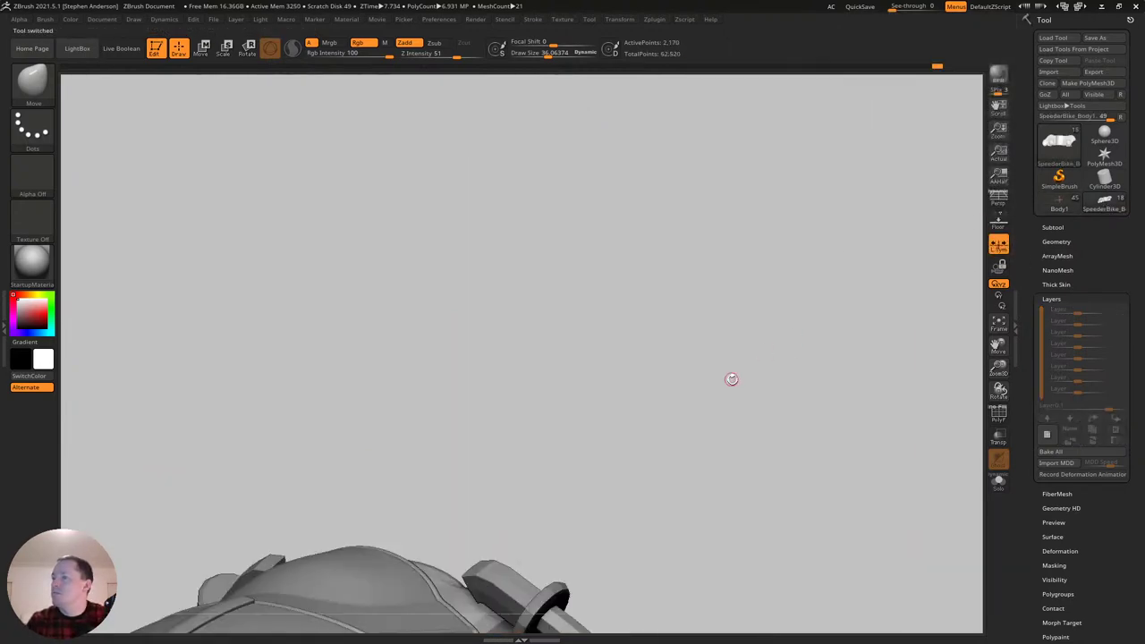
key("f")
right_click_drag(798, 322, 700, 414)
left_click_drag(700, 414, 843, 316)
left_click(1052, 227)
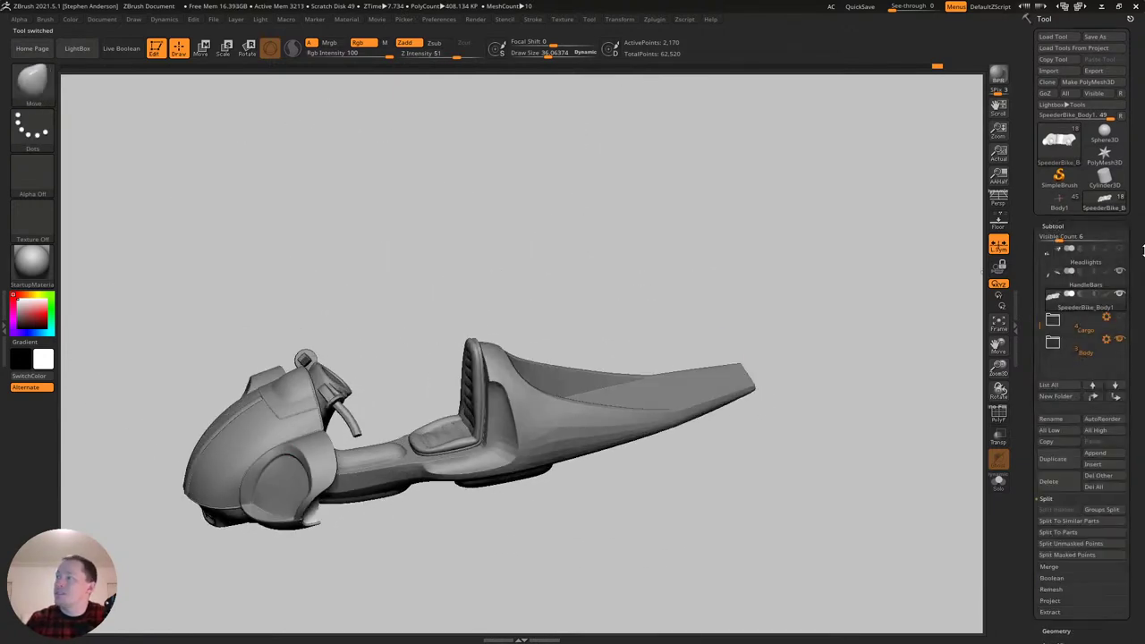
left_click(1120, 317)
left_click_drag(658, 379, 598, 355)
right_click_drag(597, 356, 278, 336)
mouse_move(474, 380)
right_mouse_down()
mouse_move(511, 388)
mouse_move(456, 413)
mouse_move(499, 467)
mouse_move(460, 396)
mouse_move(492, 396)
mouse_move(478, 437)
mouse_move(501, 435)
mouse_move(463, 378)
mouse_move(493, 351)
mouse_move(484, 443)
mouse_move(488, 376)
mouse_move(535, 401)
mouse_move(546, 565)
mouse_move(443, 455)
mouse_move(577, 403)
right_mouse_up()
Show the polyframe and hide the Cargo and Body folders to expose the gap below the front insert.
key("shift+f")
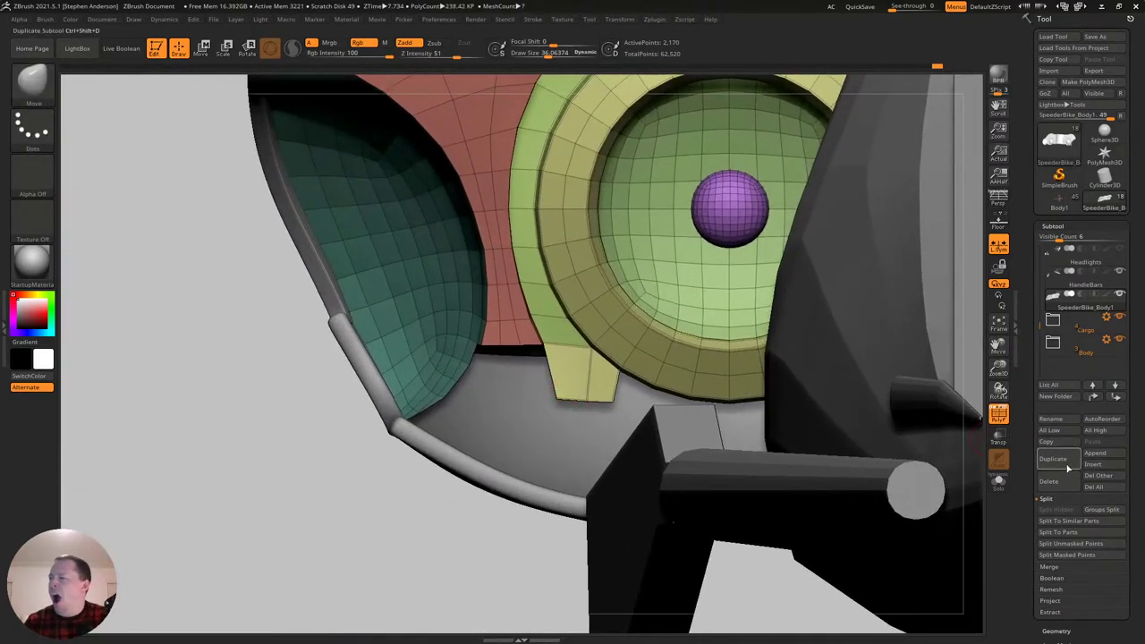
left_click(1120, 318)
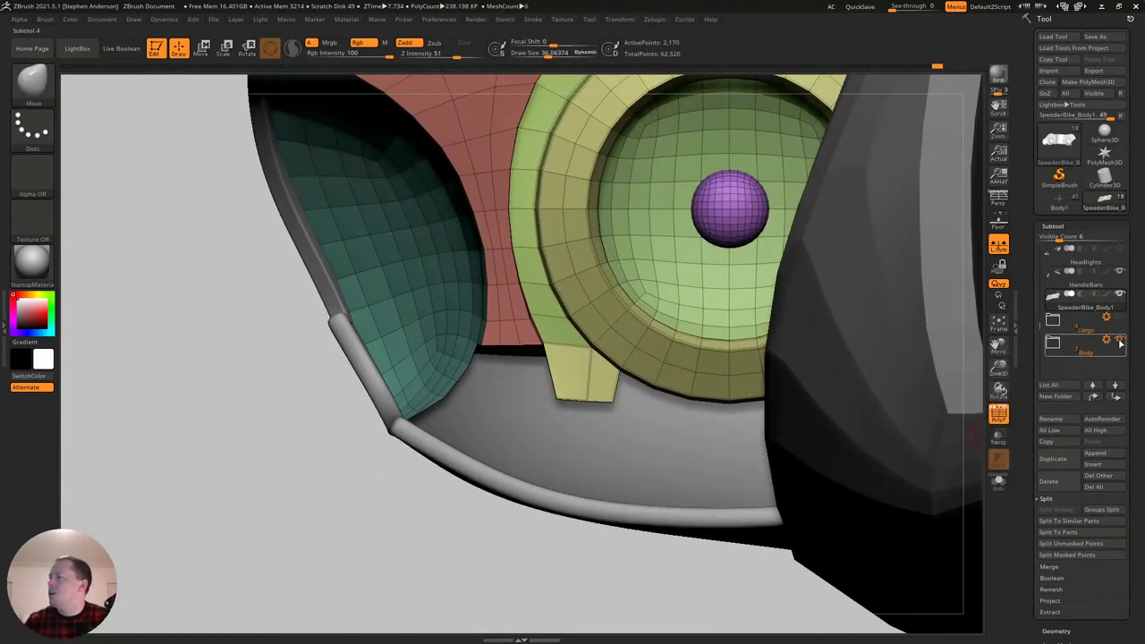
left_click(1119, 340)
right_click_drag(570, 389, 540, 335, "alt")
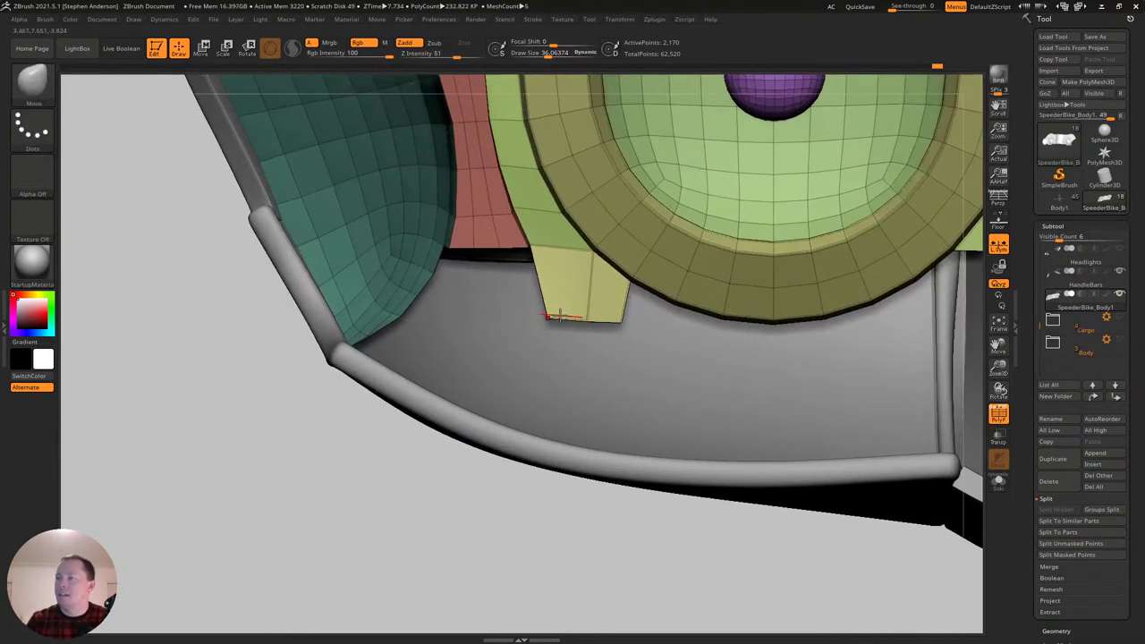
Using the Move brush, pull the extension strip's three bottom corner points down to the body's lower trim tube.
key("b")
key("Escape")
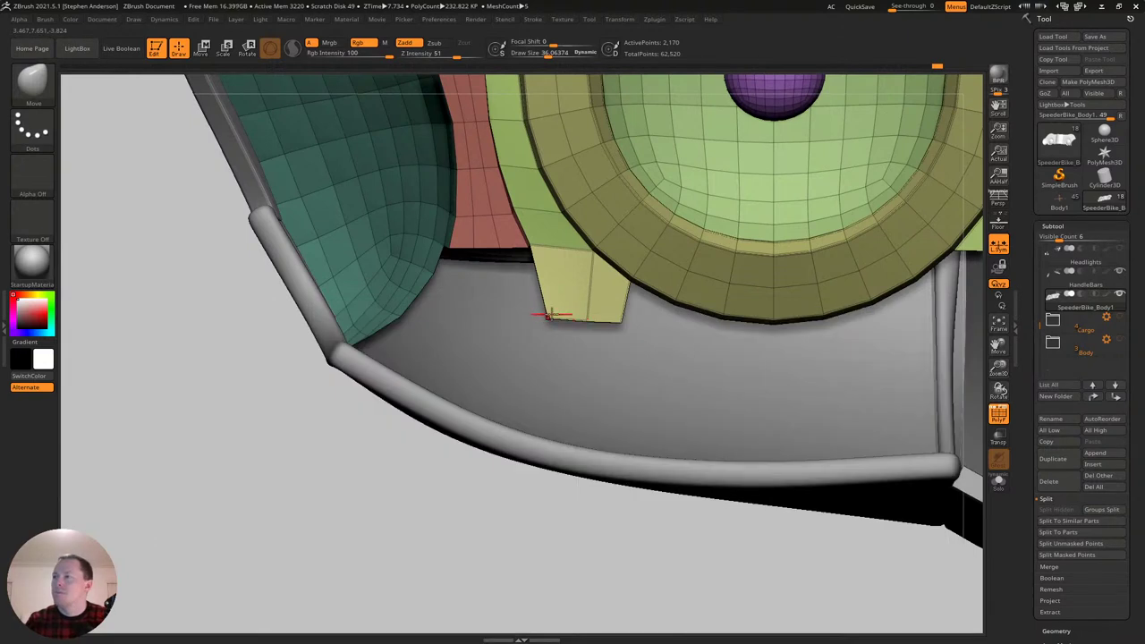
left_click_drag(543, 324, 534, 460)
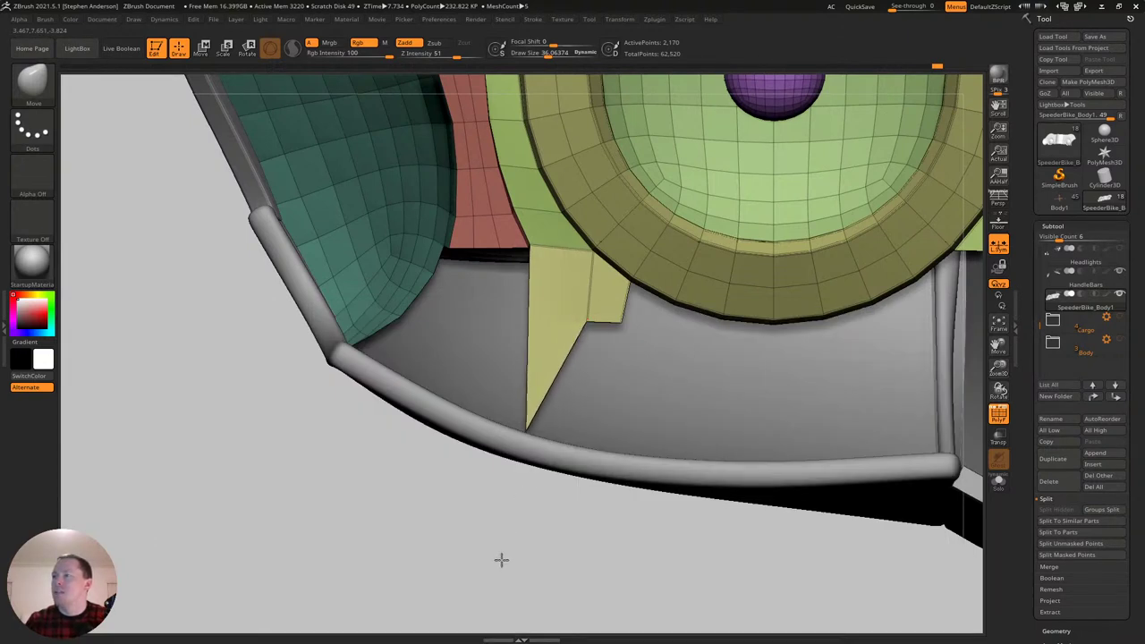
left_click_drag(583, 315, 547, 512)
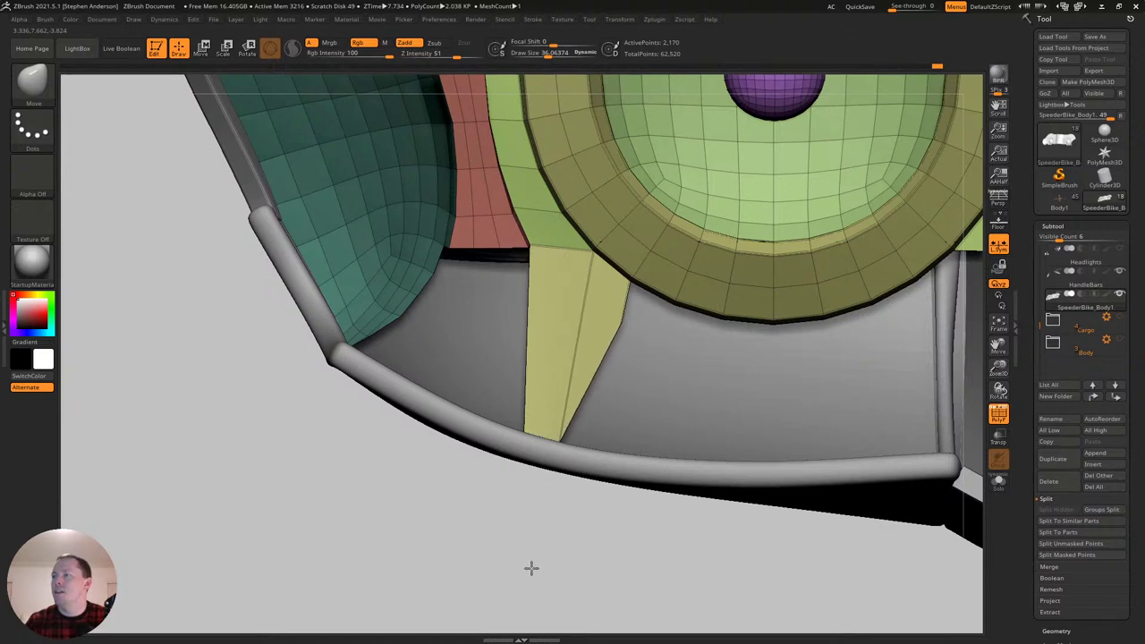
left_click_drag(620, 337, 591, 532)
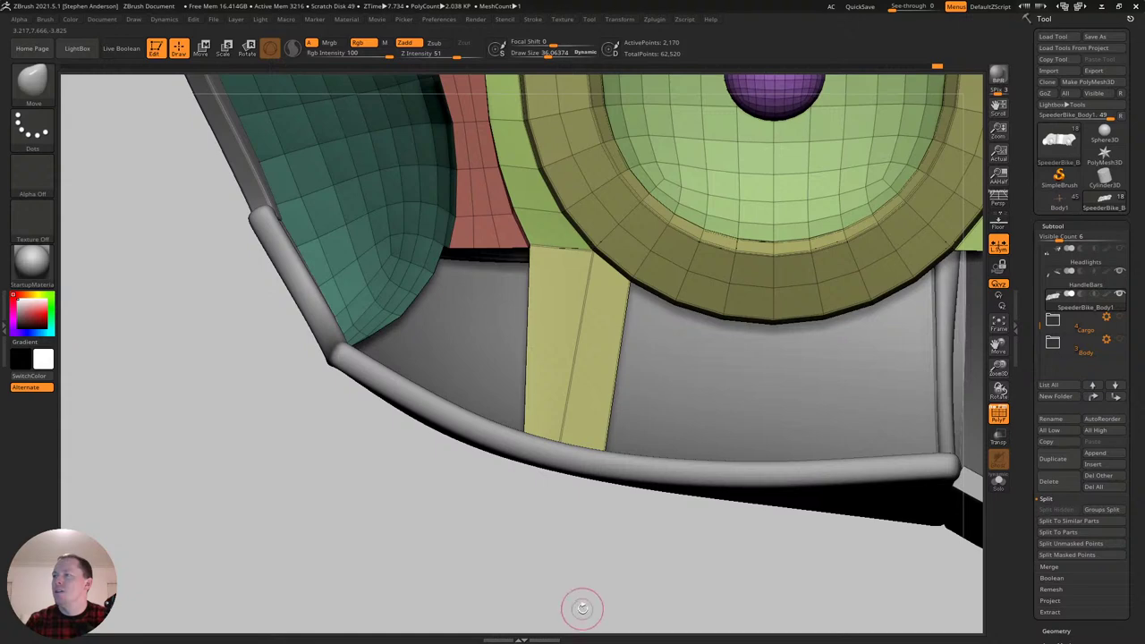
With ZModeler, extrude the round recess's next lower edge down to the trim tube, joining it to the existing strip.
mouse_move(656, 298)
right_mouse_down("ctrl")
mouse_move(701, 335)
mouse_move(560, 242)
right_mouse_up("ctrl")
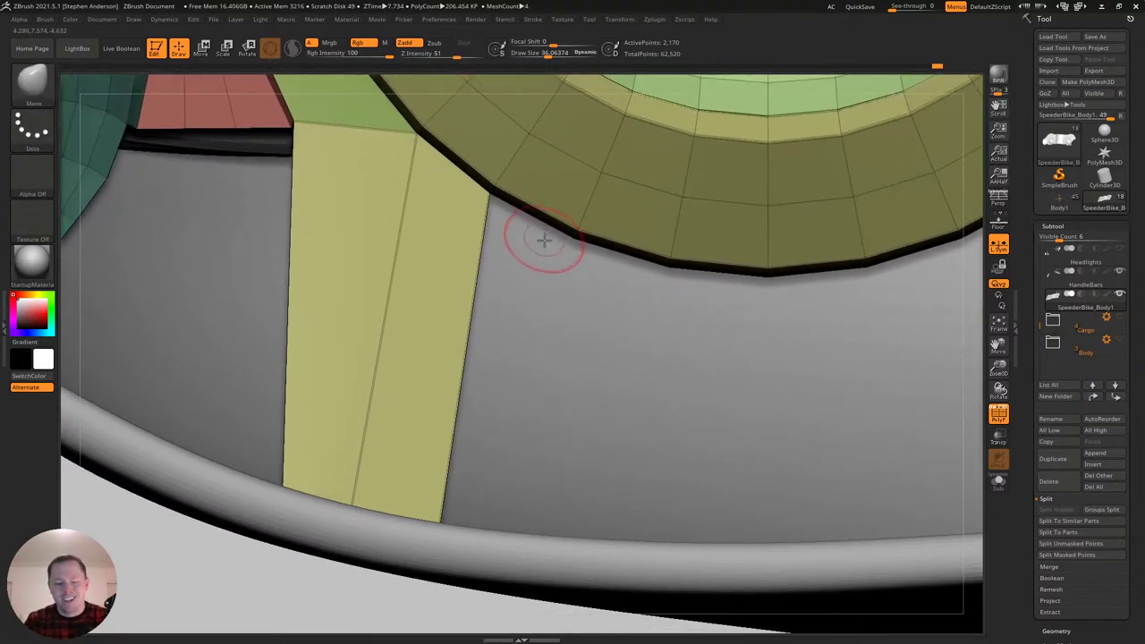
key("b")
key("z")
key("m")
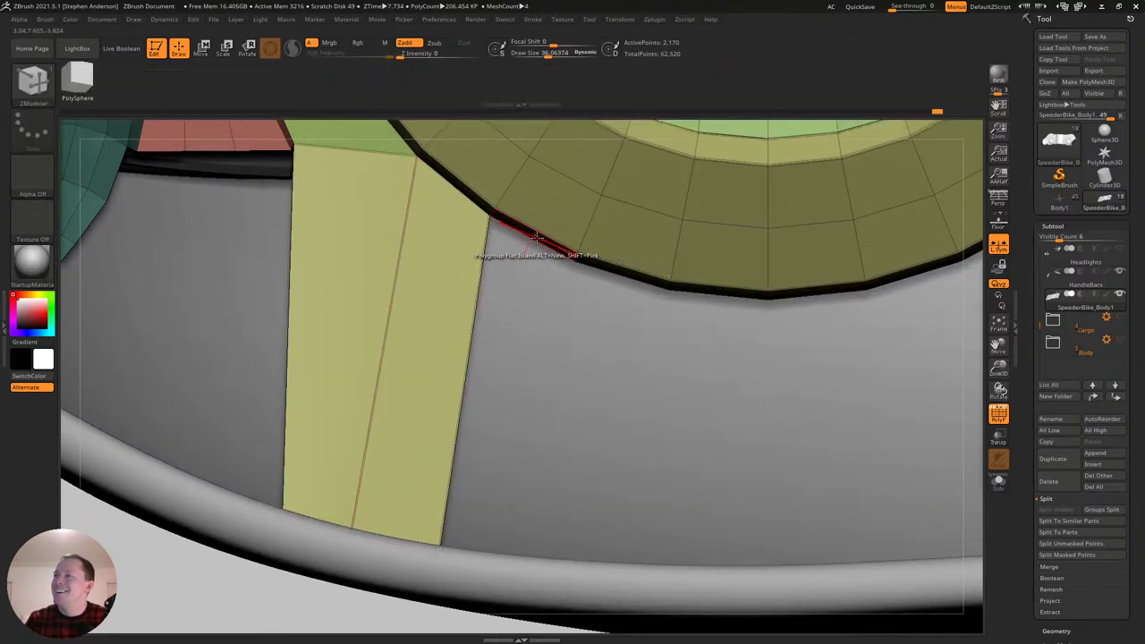
left_click_drag(537, 237, 491, 565)
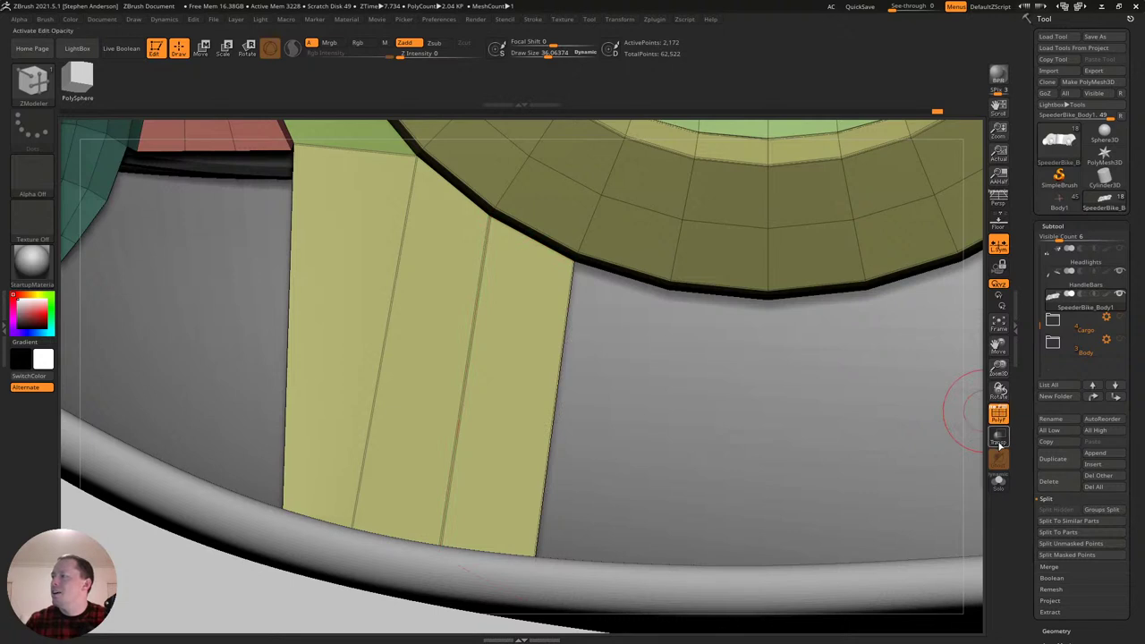
Turn on transparency and extrude further faces along the underside of the round recess, aligning their bottom points with the trim tube.
left_click(999, 445)
left_click_drag(614, 478, 598, 482, "shift")
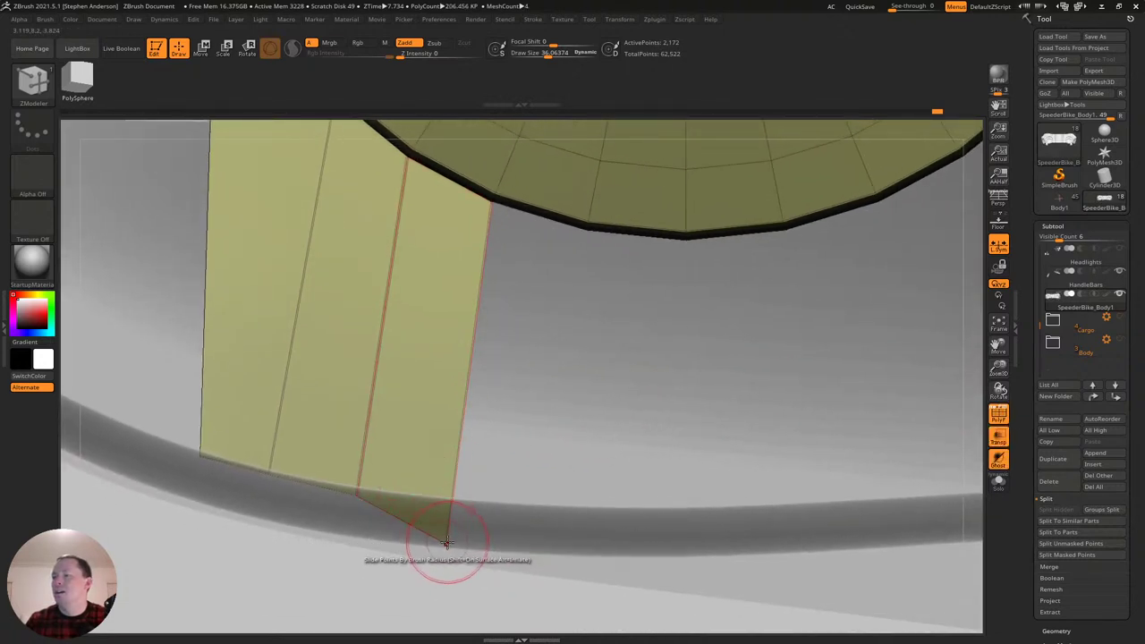
right_click_drag(448, 503, 409, 422)
left_click_drag(479, 448, 494, 553)
left_click_drag(498, 511, 589, 560)
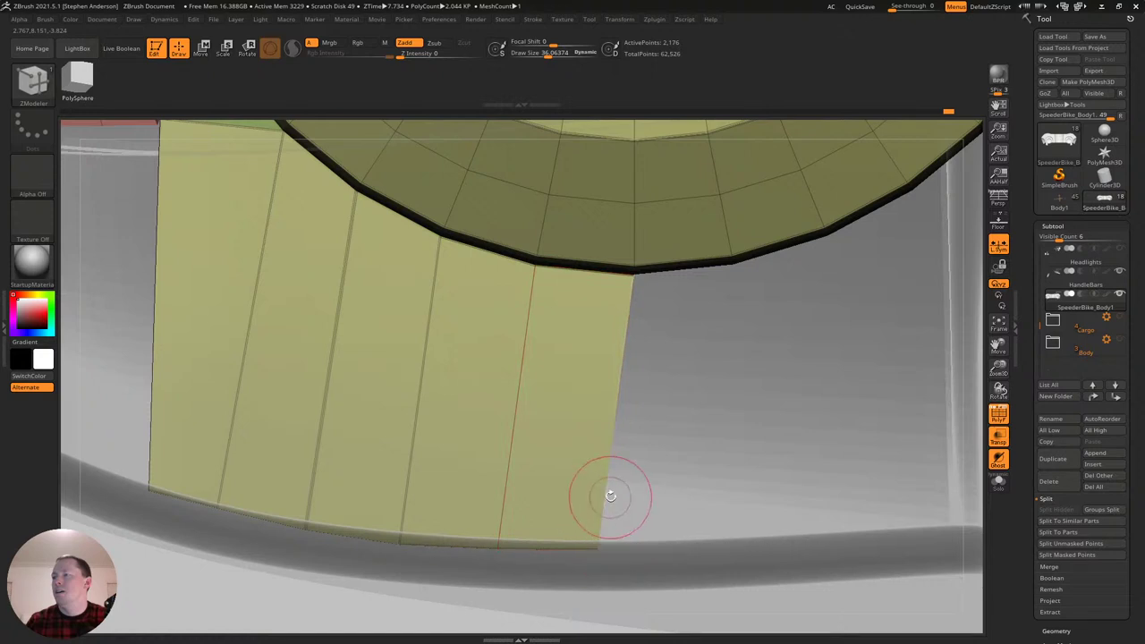
left_click_drag(606, 493, 699, 537)
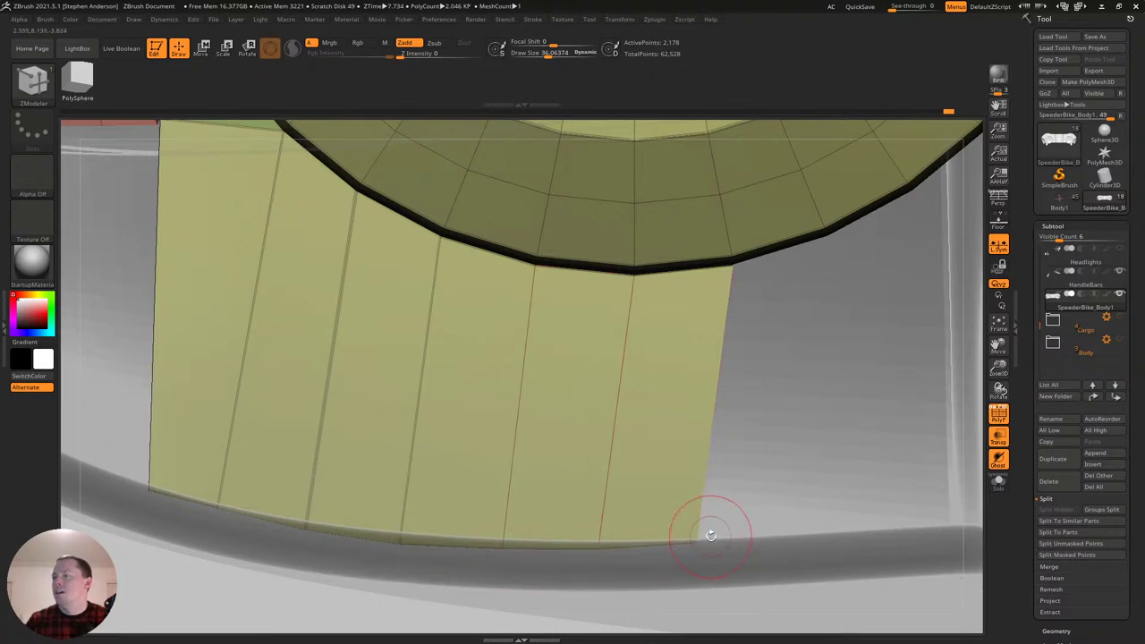
Extrude the recess edge at the gap's far end down to the end of the trim tube and select the Move brush.
left_click_drag(805, 449, 557, 346, "alt")
right_click_drag(555, 325, 567, 338, "ctrl")
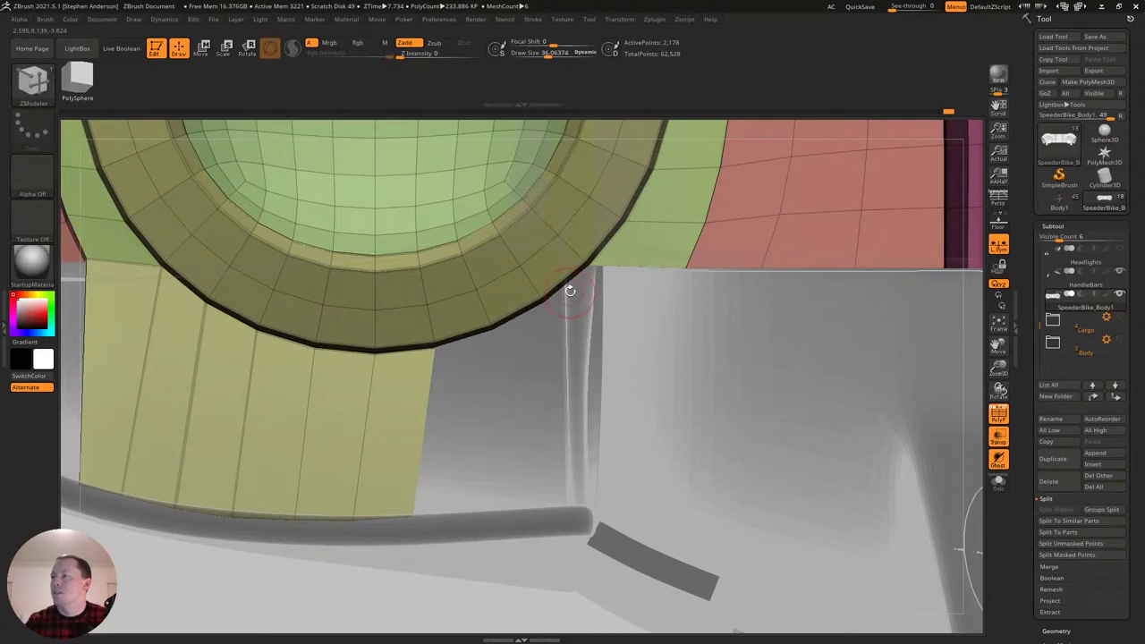
left_click_drag(567, 284, 542, 488)
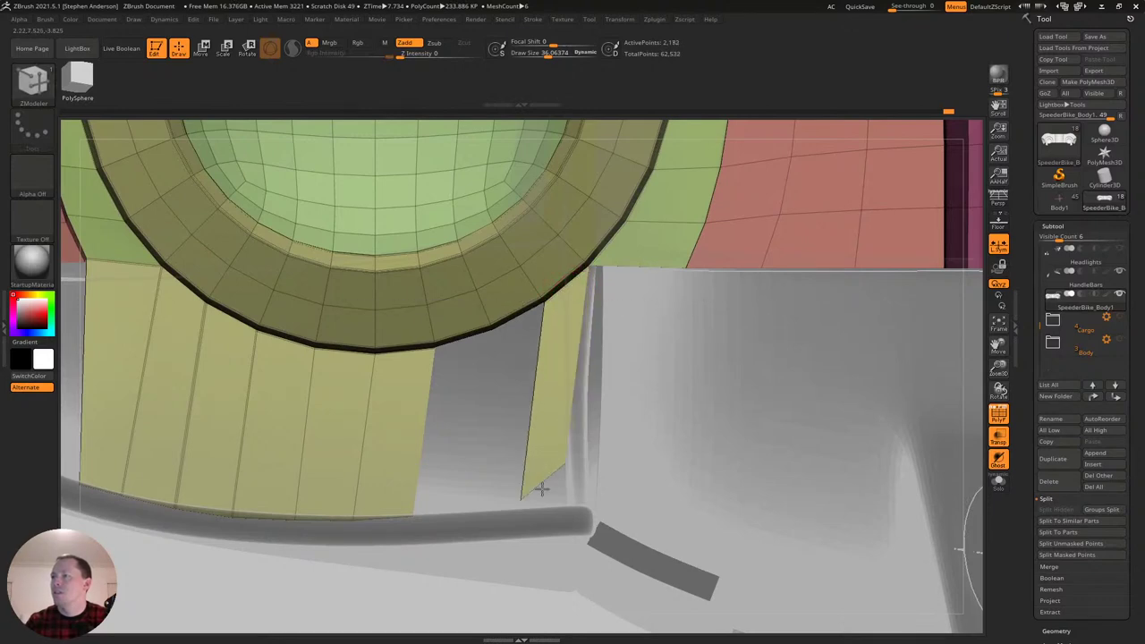
key("b")
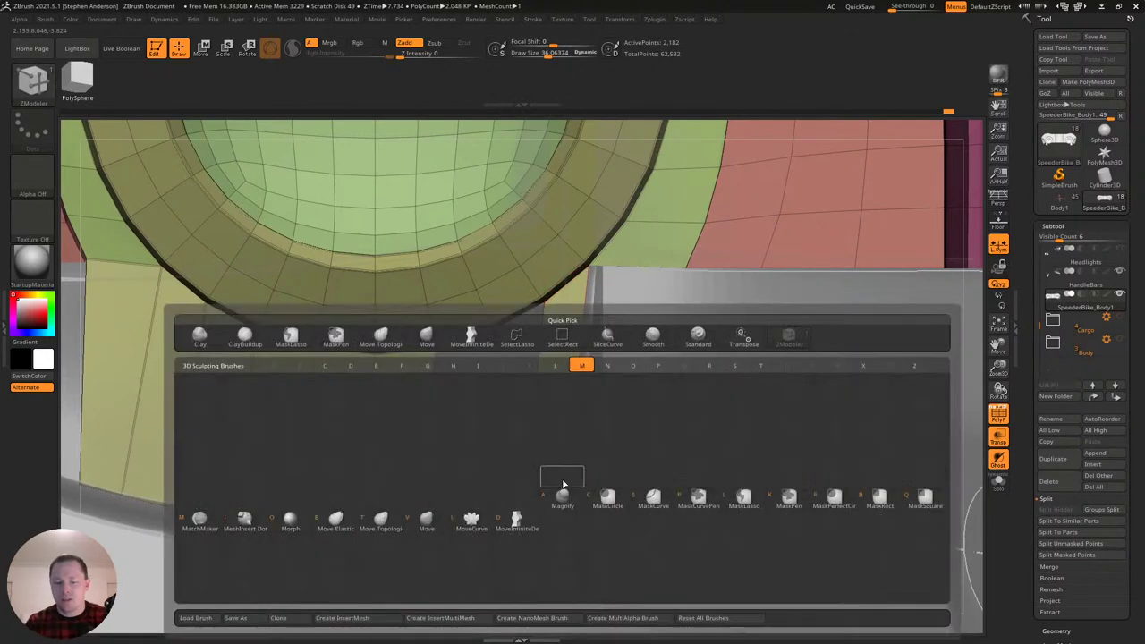
key("m")
key("v")
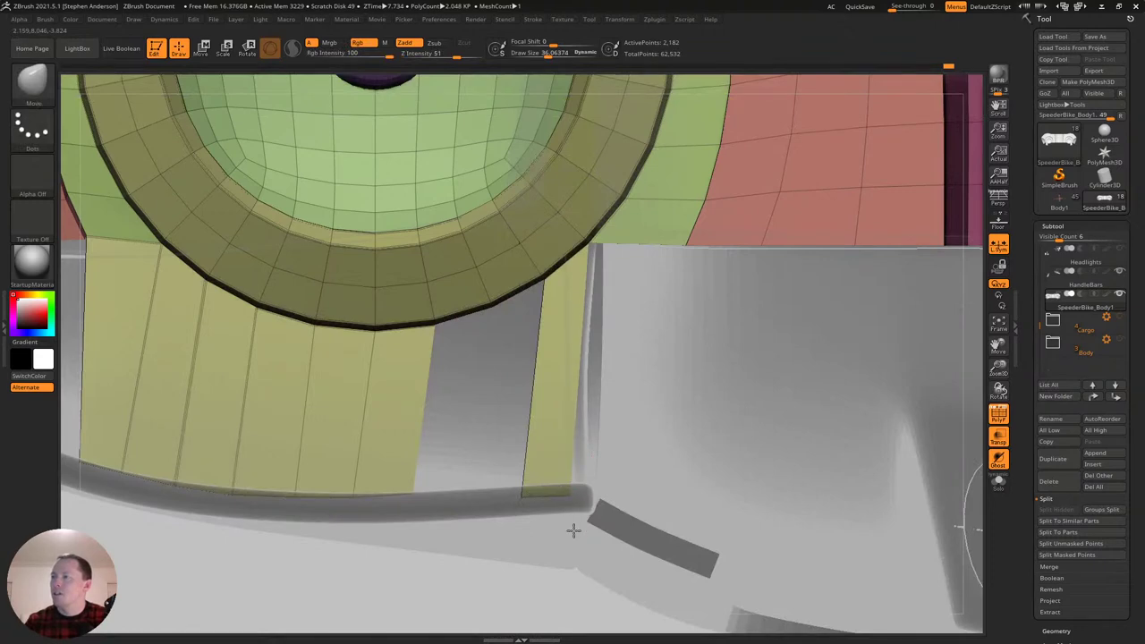
With ZModeler, extrude the open strip edge twice across the remaining gap beneath the recess until it joins the neighbouring faces.
key("b")
key("z")
key("m")
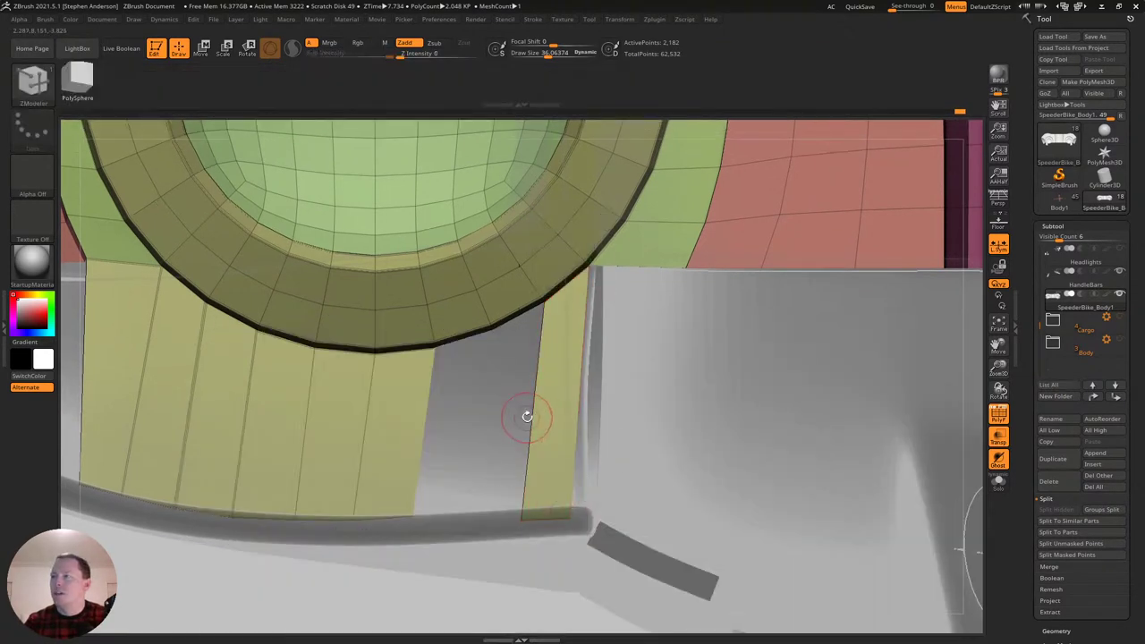
left_click_drag(528, 416, 475, 461)
left_click_drag(471, 547, 474, 523)
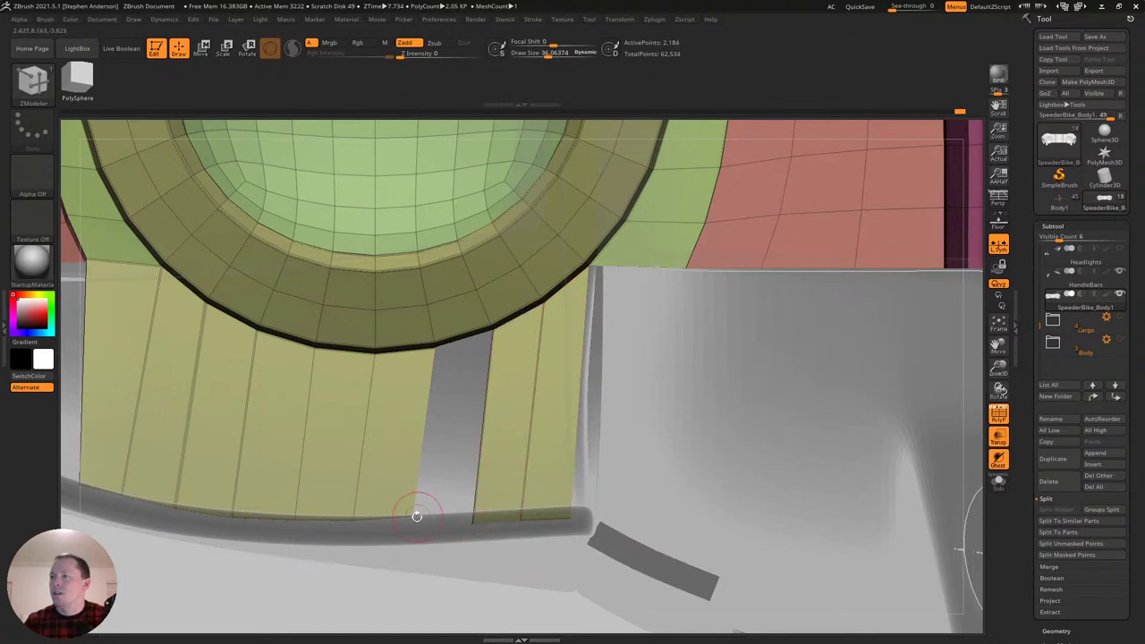
left_click_drag(476, 473, 421, 489)
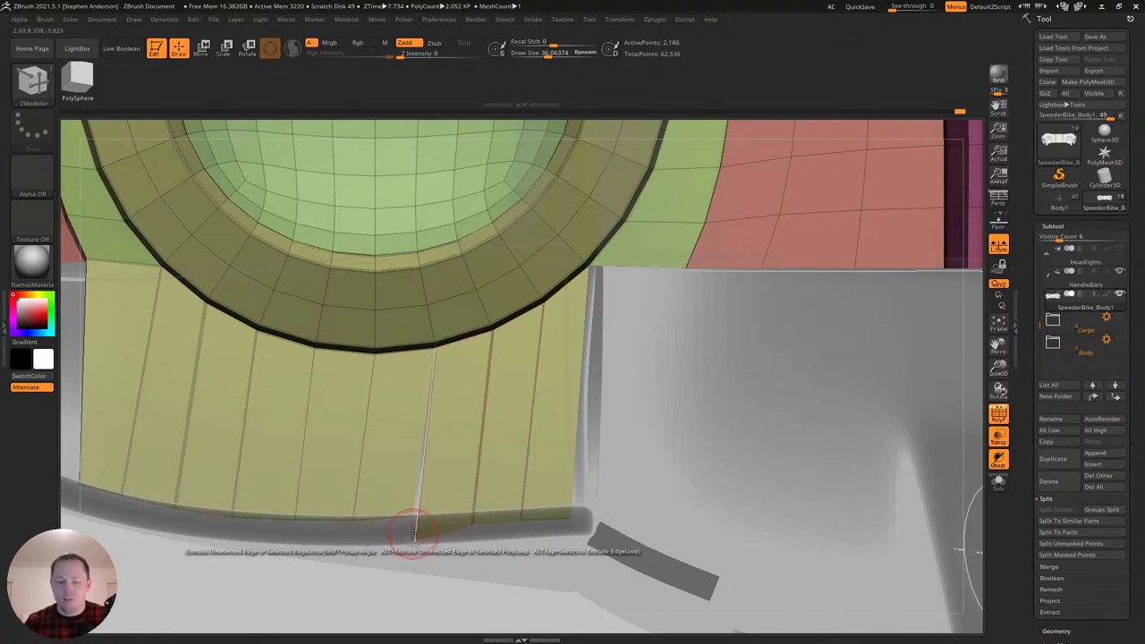
Set the ZModeler point action to Move and lower the strip's joined bottom point onto the trim tube.
key("space")
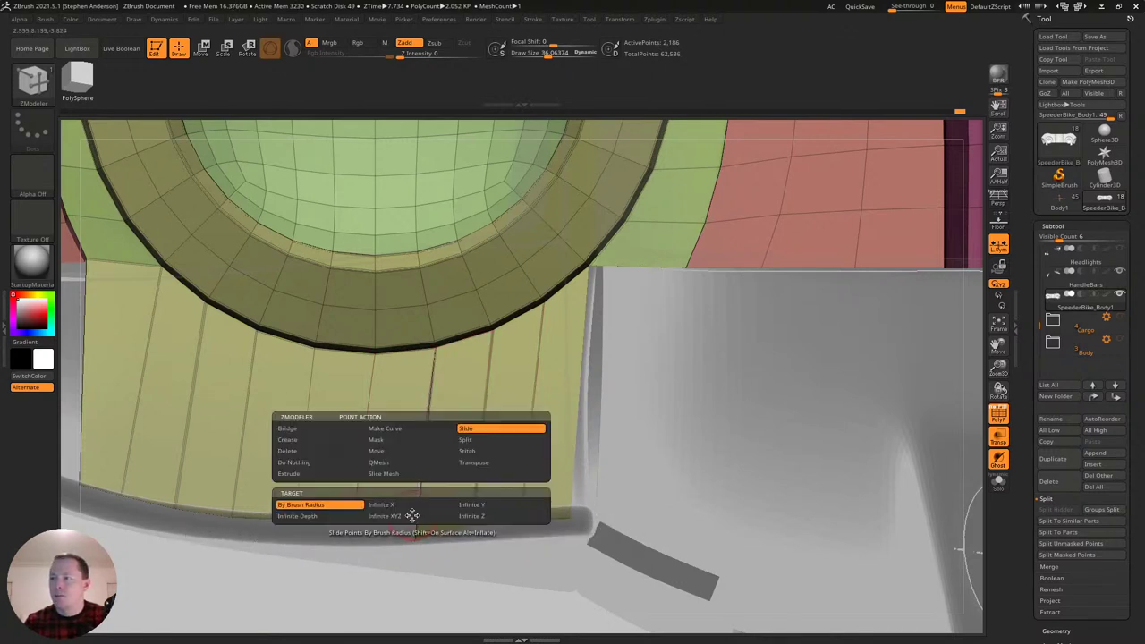
left_click(381, 452)
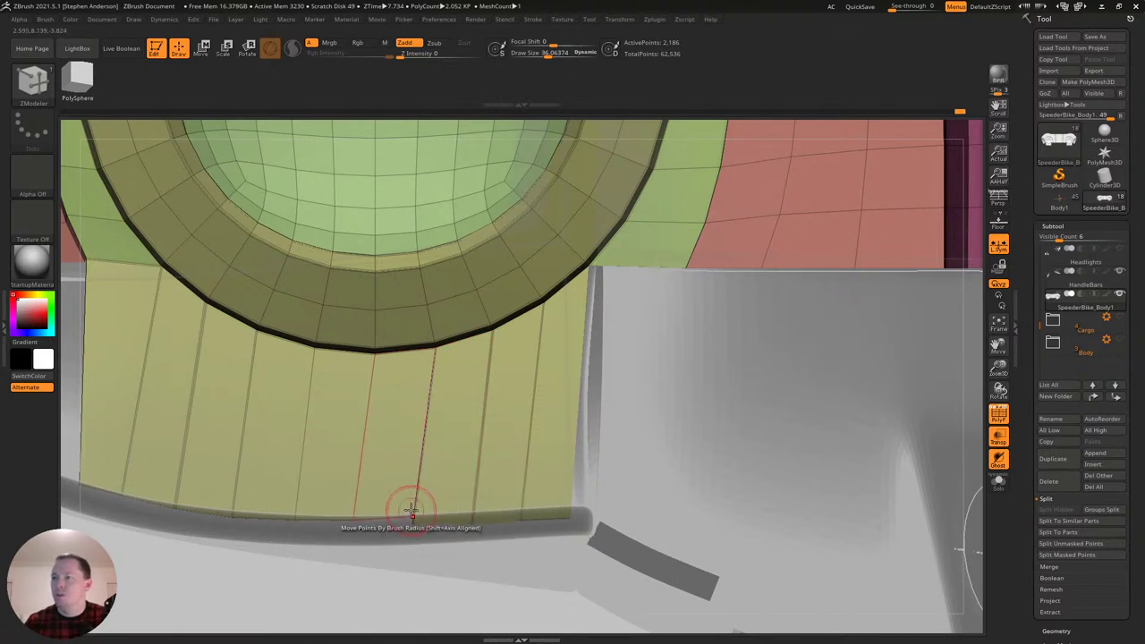
mouse_move(411, 522)
left_mouse_down()
mouse_move(354, 525)
mouse_move(413, 526)
left_mouse_up()
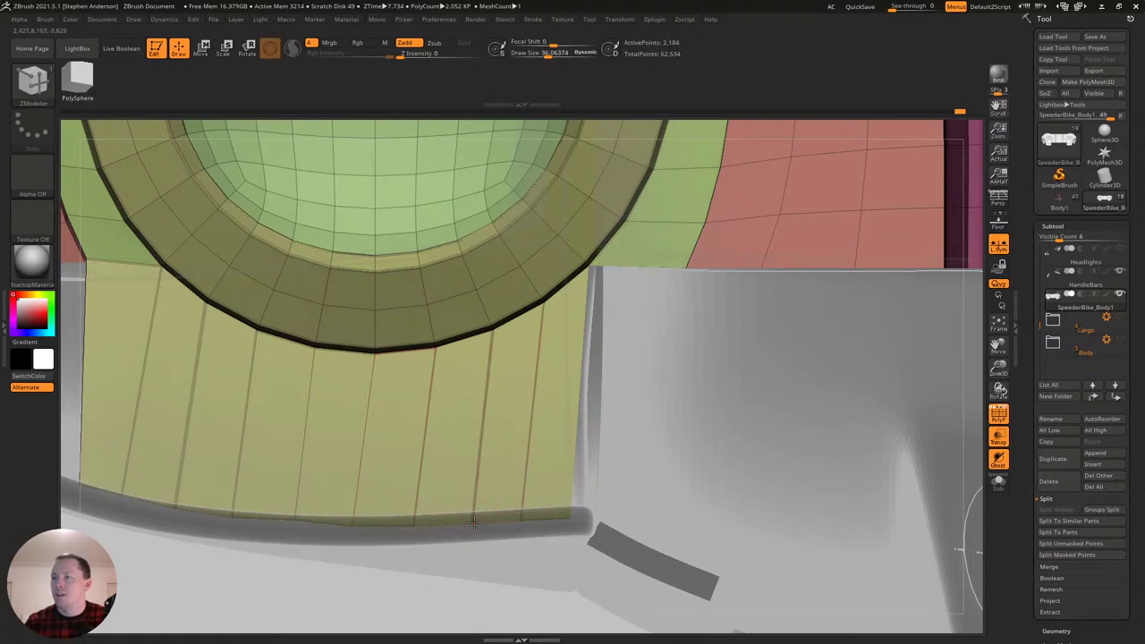
Insert one lengthwise edge loop across all faces of the new strip, about midway between the recess and the trim tube.
mouse_move(573, 496)
right_mouse_down("ctrl")
mouse_move(460, 453)
mouse_move(534, 404)
mouse_move(544, 462)
right_mouse_up("ctrl")
right_click_drag(608, 389, 528, 340)
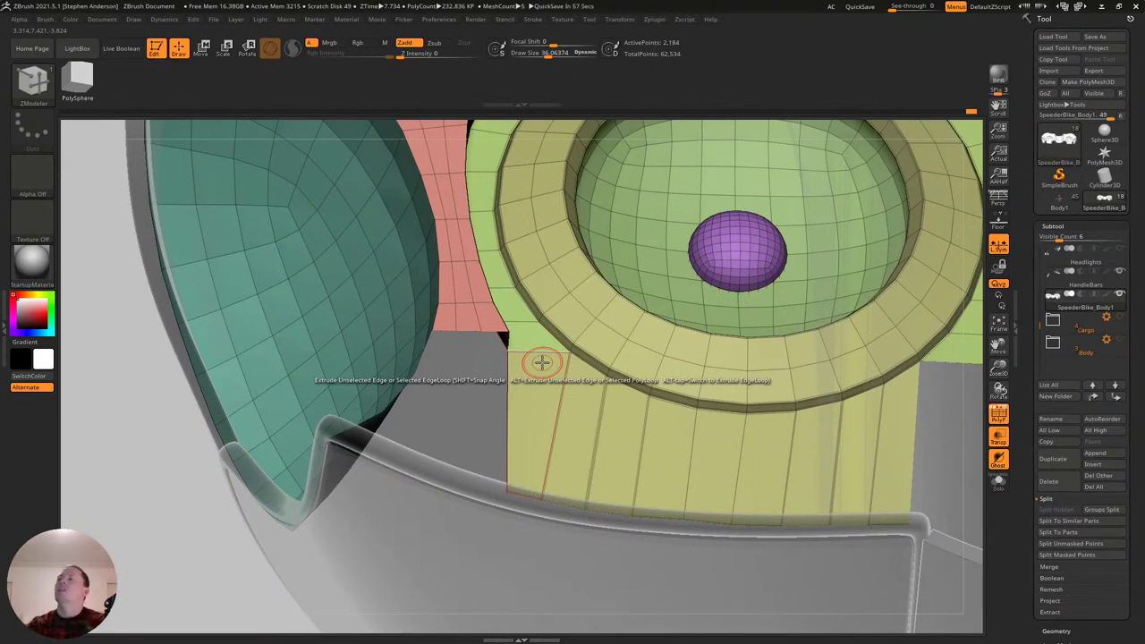
mouse_move(580, 394)
right_mouse_down()
mouse_move(560, 401)
mouse_move(574, 410)
mouse_move(529, 414)
mouse_move(511, 376)
mouse_move(443, 375)
mouse_move(427, 335)
right_mouse_up()
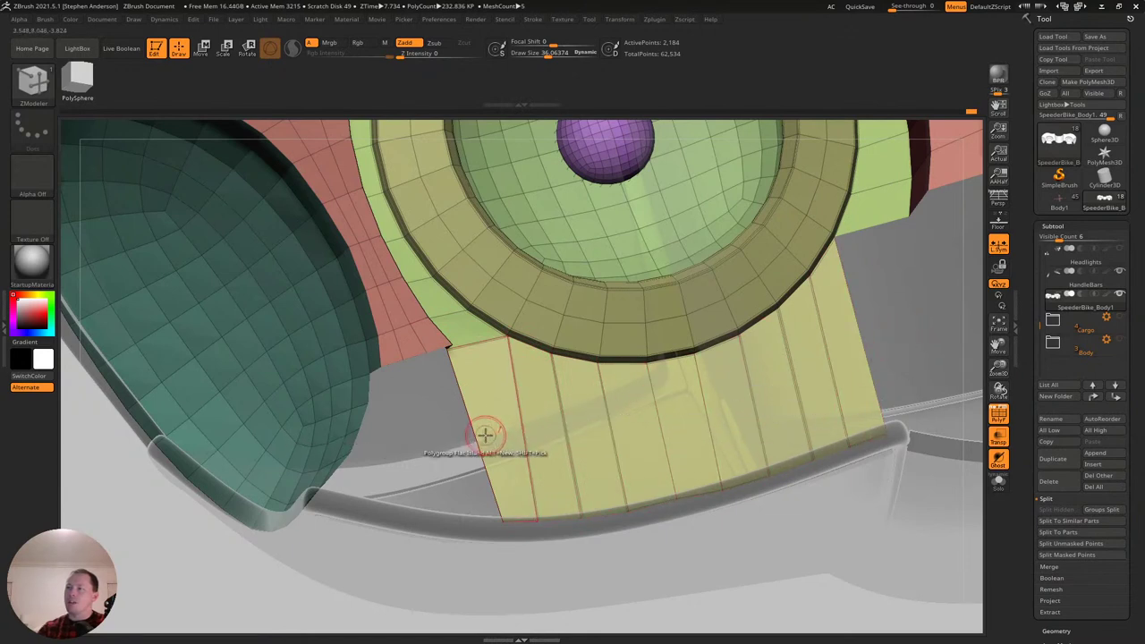
key("space")
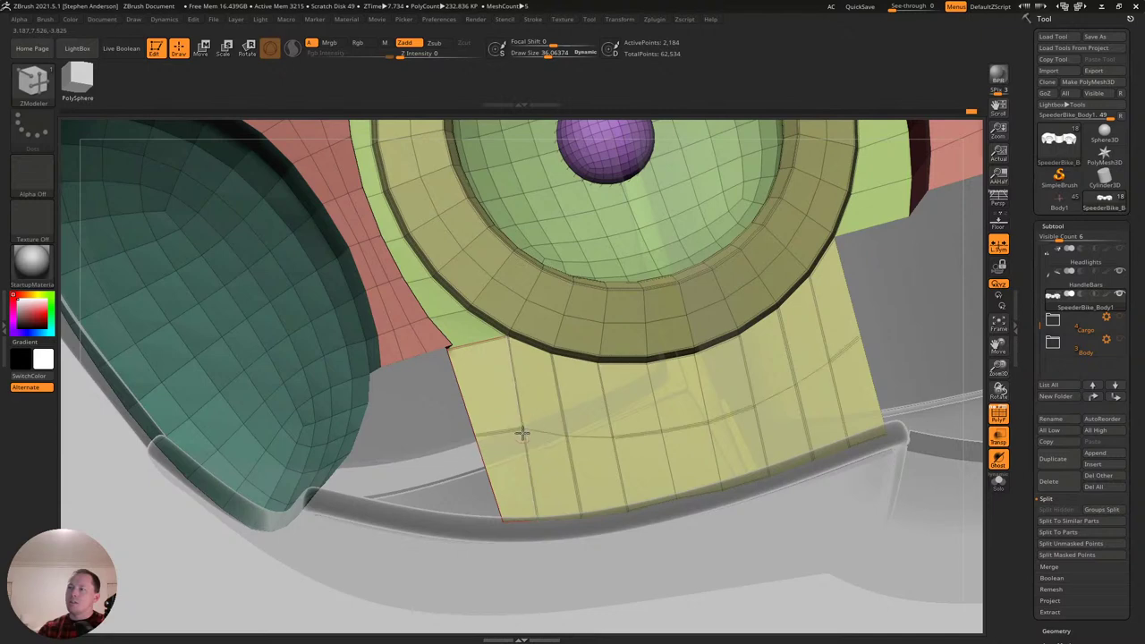
mouse_move(518, 396)
right_mouse_down("ctrl")
mouse_move(529, 403)
mouse_move(498, 433)
right_mouse_up("ctrl")
key("space")
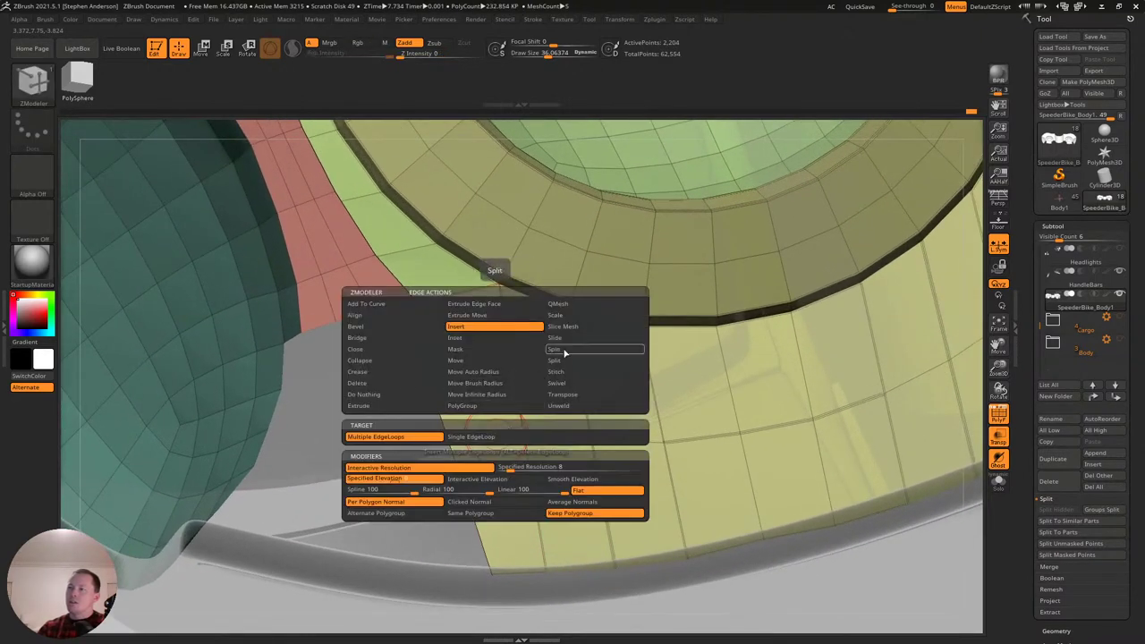
left_click(537, 437)
Isolate the yellow polygroup and hide the ring's face loops so that only the lower panel is shown.
left_click(555, 439, "ctrl+shift")
mouse_move(562, 440)
right_mouse_down("ctrl")
mouse_move(539, 384)
mouse_move(591, 340)
mouse_move(604, 413)
mouse_move(594, 421)
right_mouse_up("ctrl")
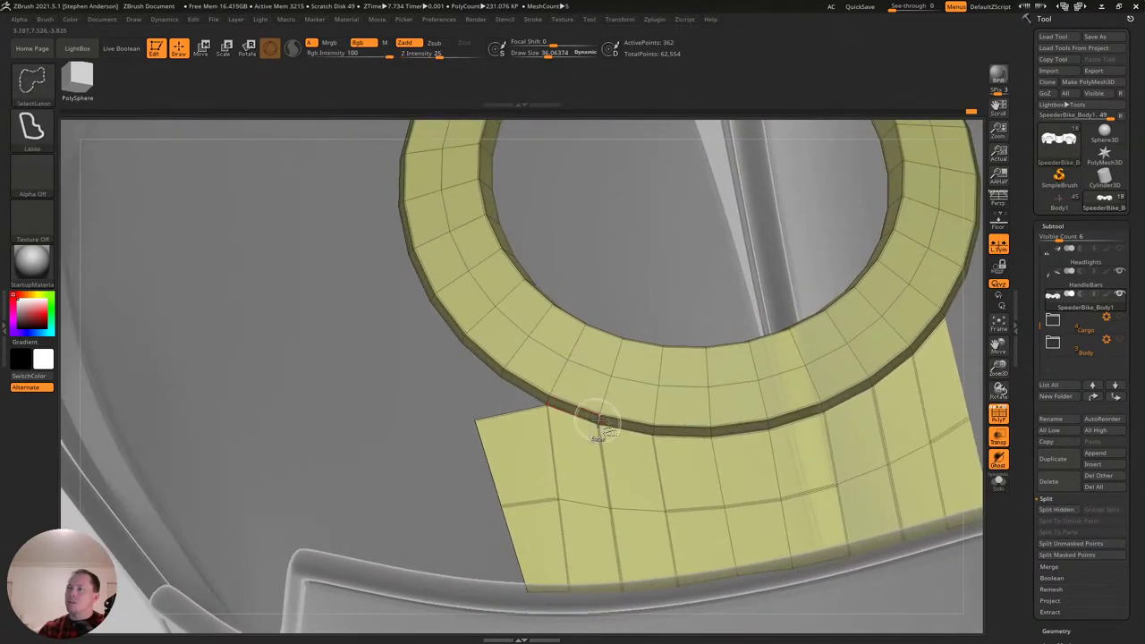
left_click(599, 422, "ctrl+alt+shift")
left_click(606, 398, "ctrl+alt+shift")
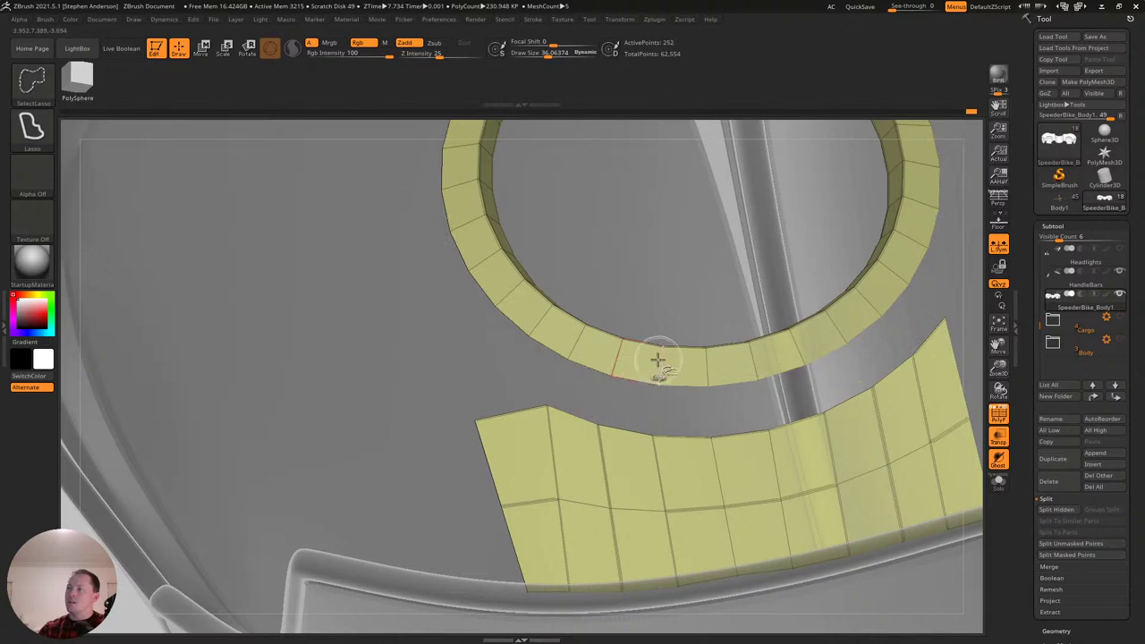
left_click(658, 365, "ctrl+alt+shift")
left_click_drag(644, 346, 629, 337)
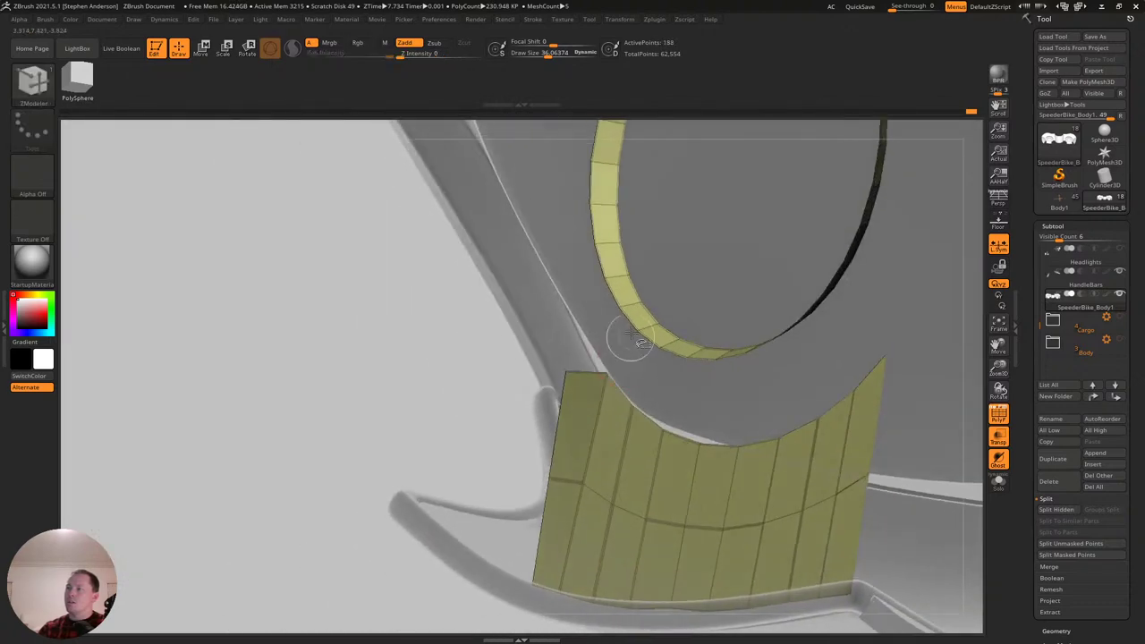
left_click(611, 274, "ctrl+alt+shift")
mouse_move(620, 273)
left_mouse_down()
mouse_move(560, 325)
mouse_move(680, 332)
mouse_move(864, 500)
left_mouse_up()
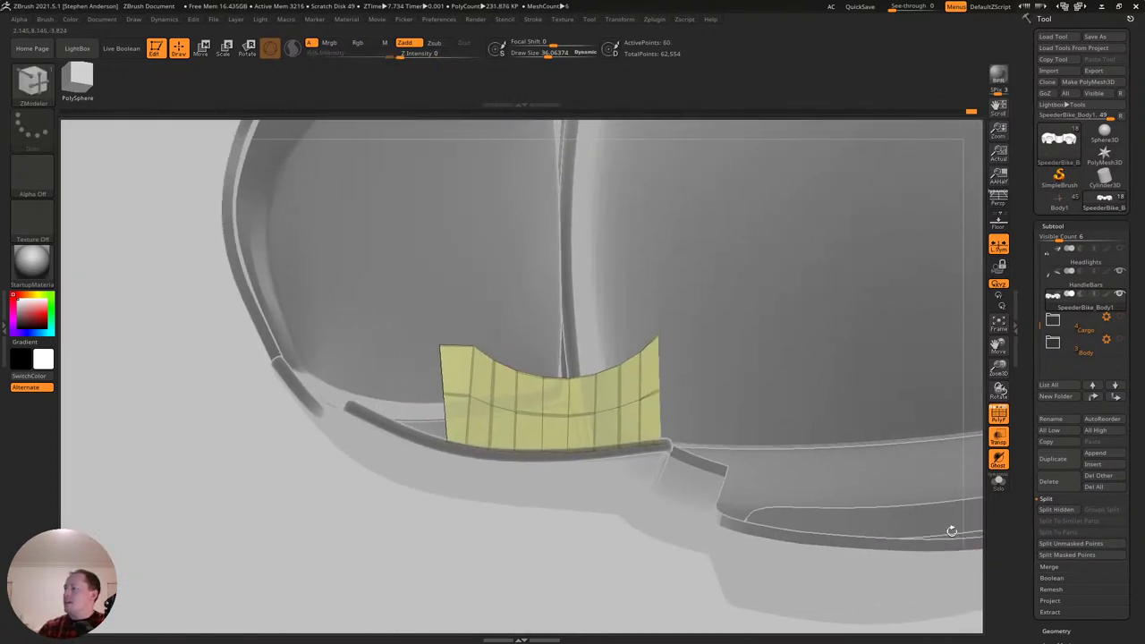
Remove all creases from the isolated lower panel with UnCreaseAll and show the whole mesh again.
left_click(1057, 630)
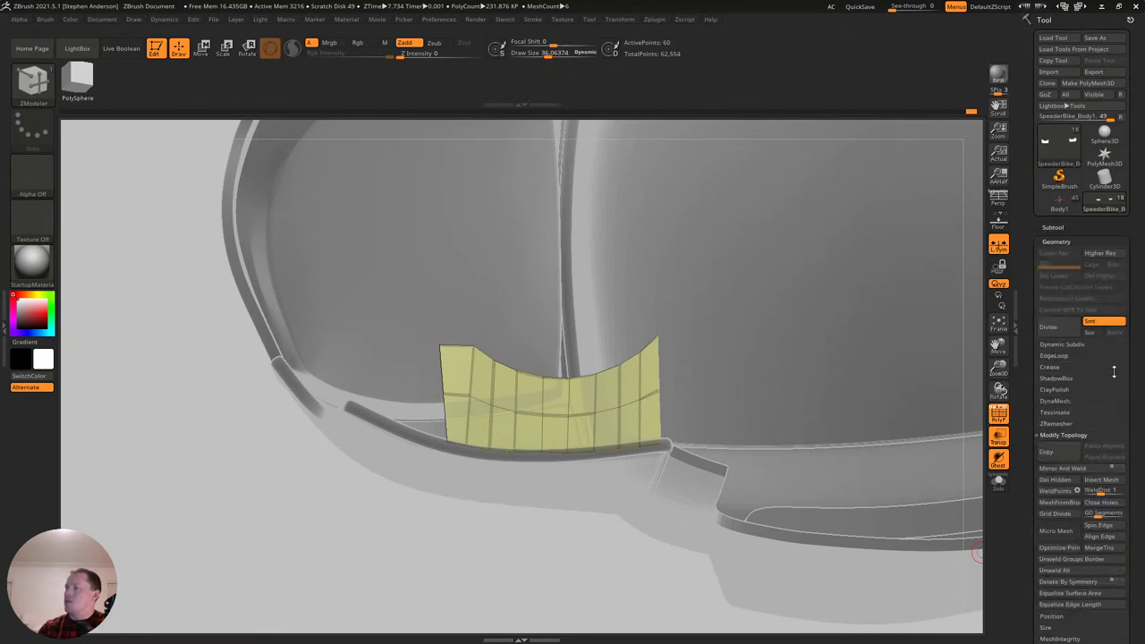
left_click(1054, 367)
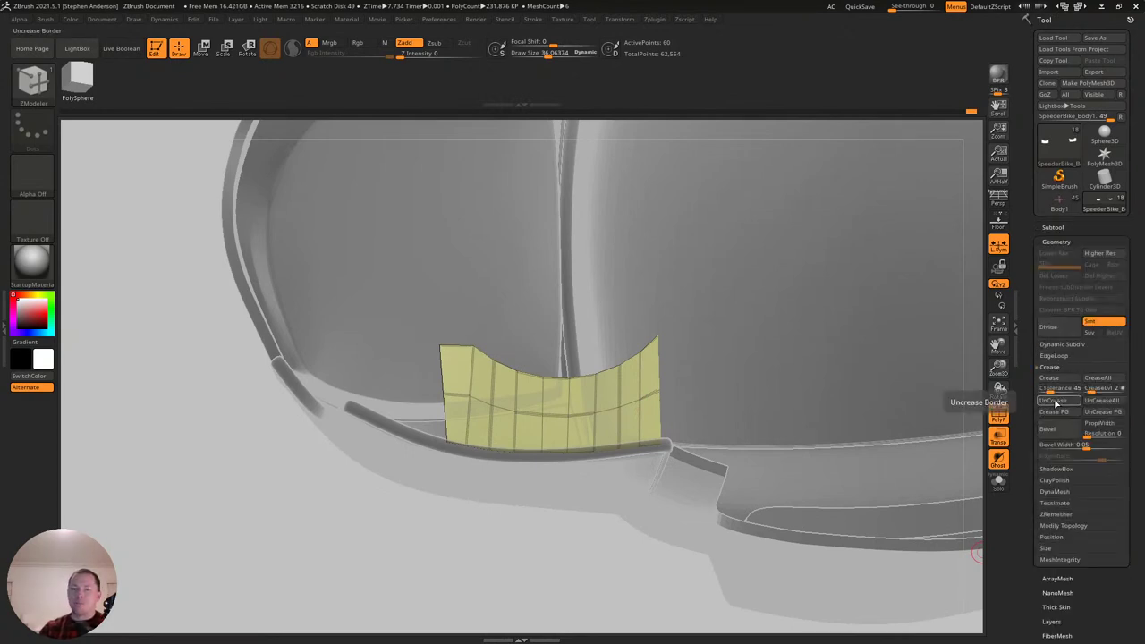
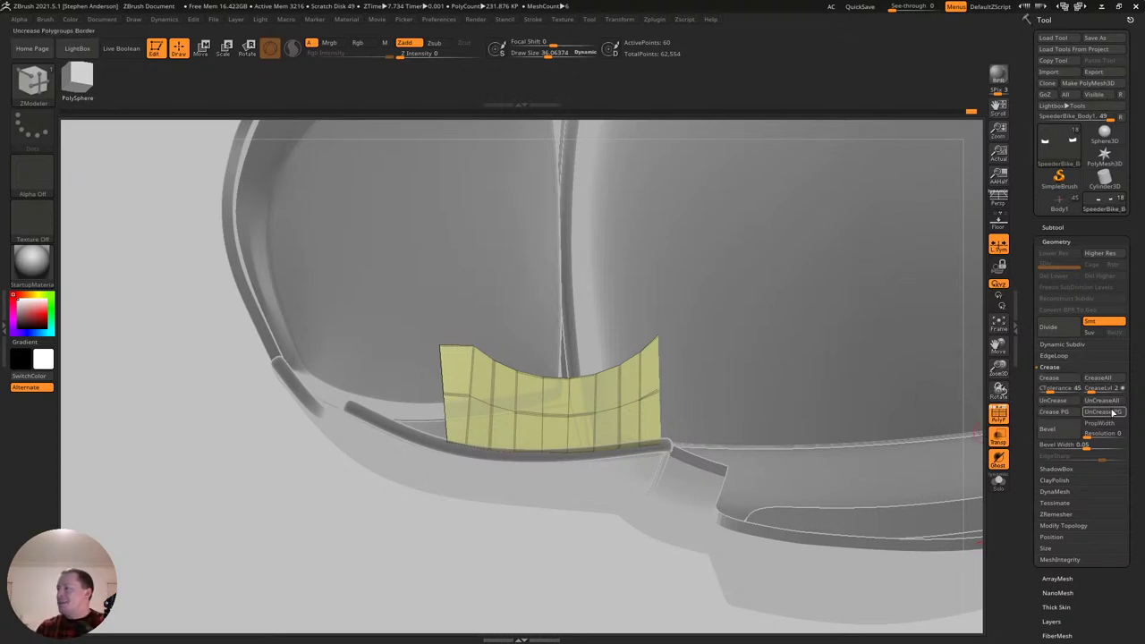
left_click(1114, 405)
left_click(771, 446, "ctrl+shift")
right_click_drag(629, 391, 632, 461)
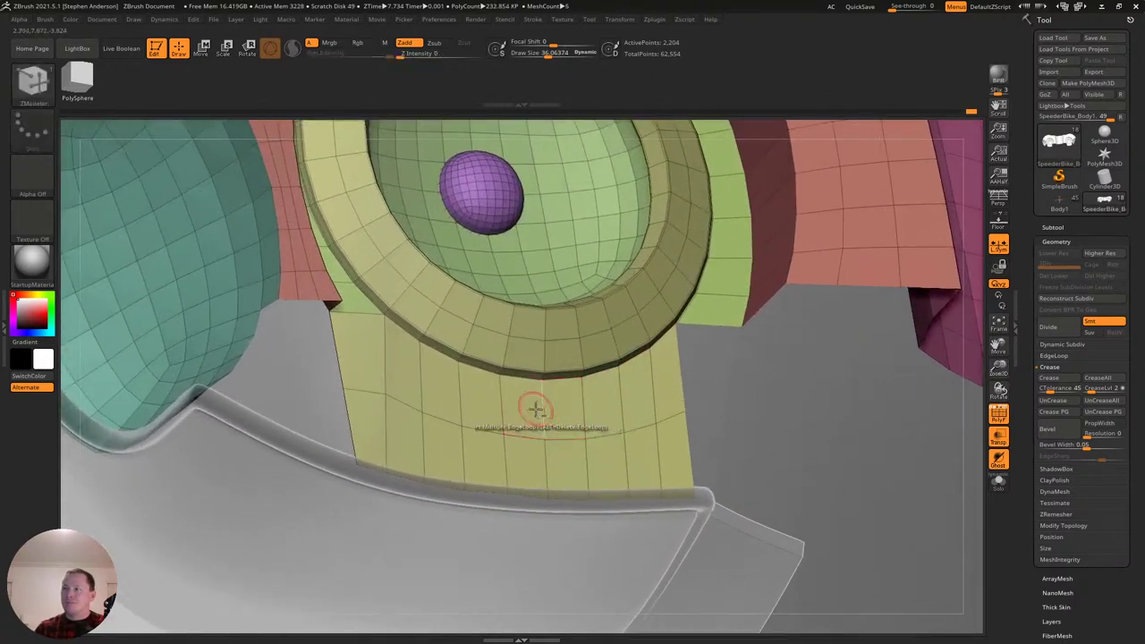
Isolate the raised ring around the recess from the lower panel and assign it a new polygroup.
right_click_drag(554, 409, 585, 427)
left_click_drag(585, 428, 596, 358)
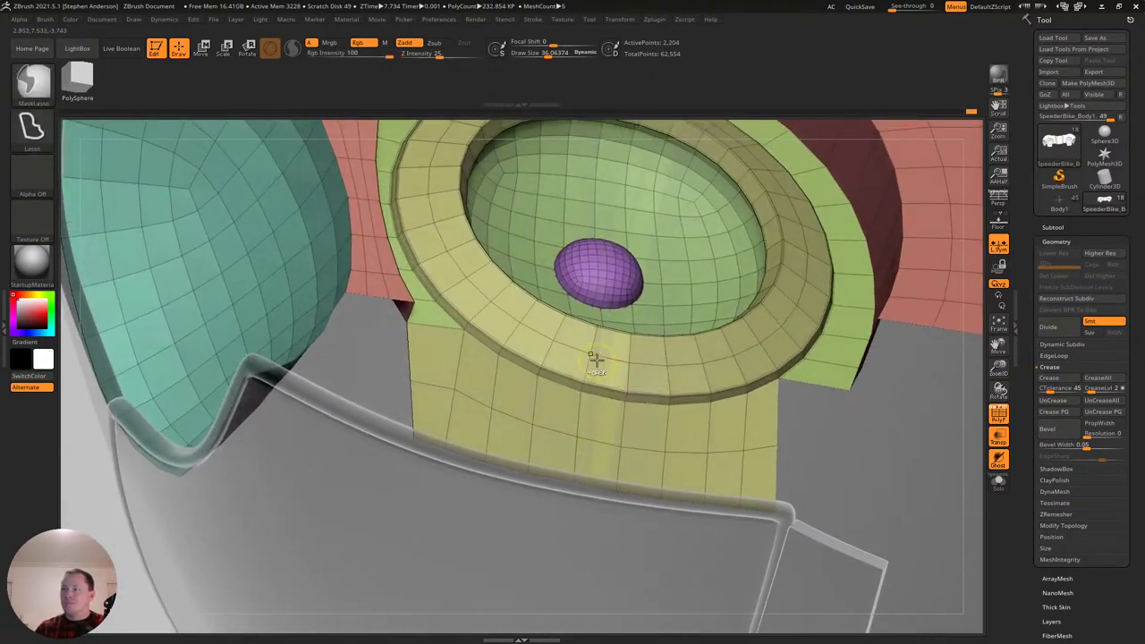
right_click_drag(608, 393, 586, 390, "ctrl")
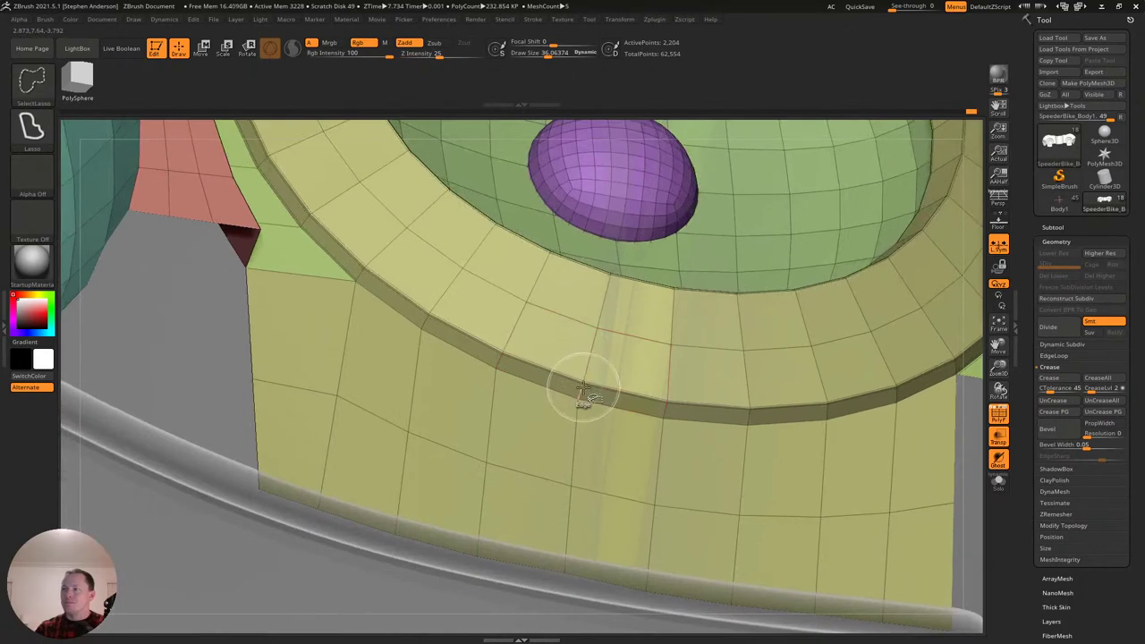
left_click(582, 391, "ctrl+shift")
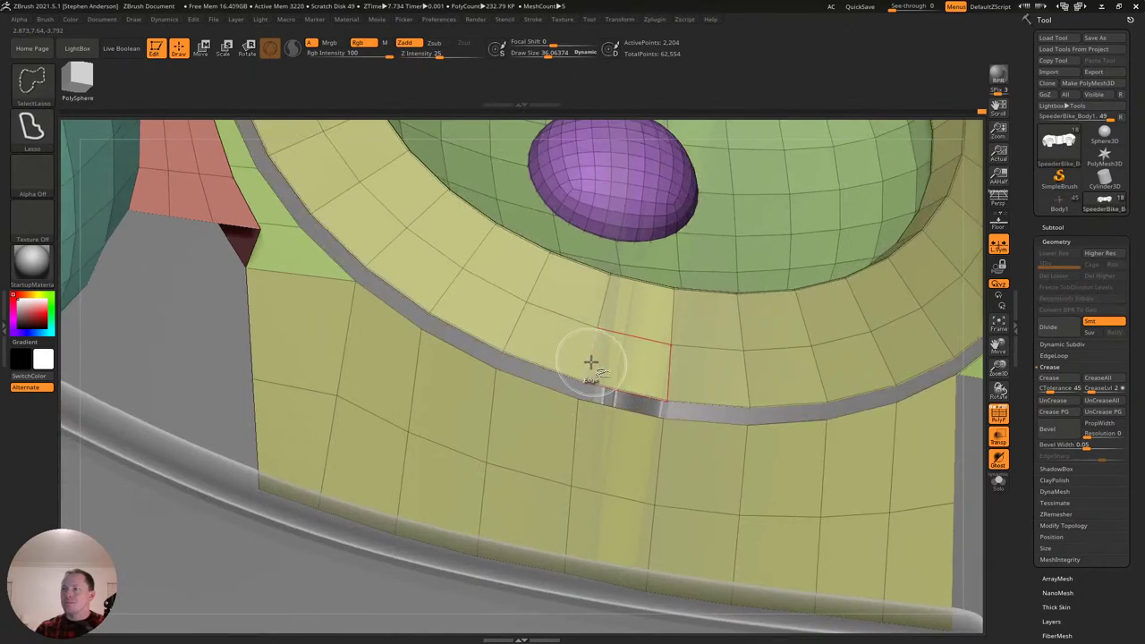
mouse_move(590, 362)
left_mouse_down()
mouse_move(596, 319)
mouse_move(621, 289)
mouse_move(557, 313)
mouse_move(545, 349)
left_mouse_up()
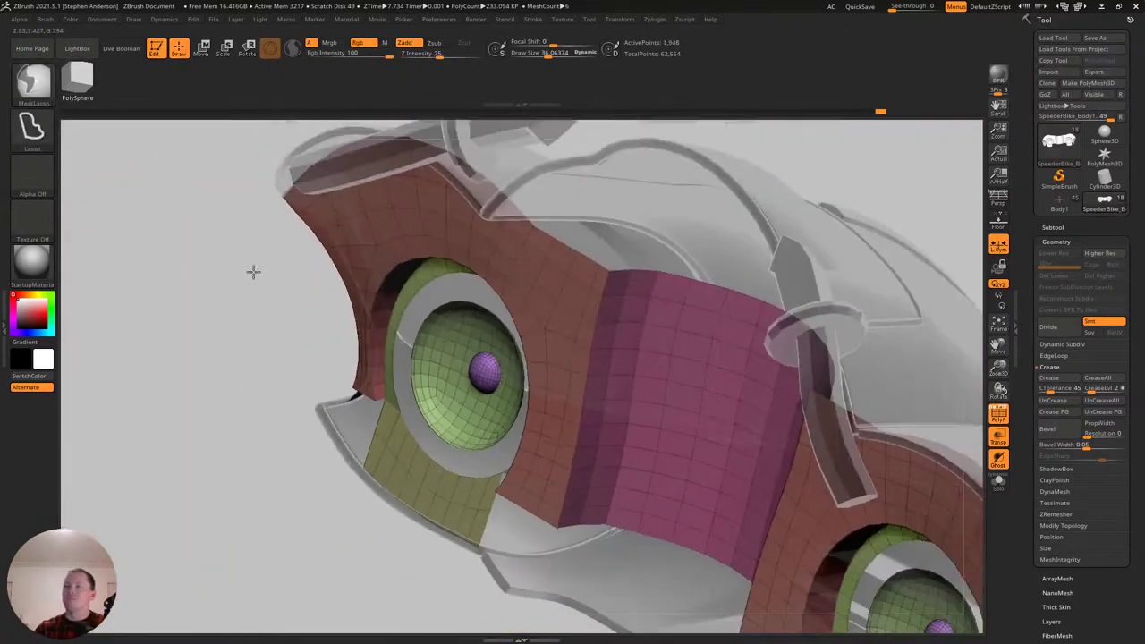
left_click(205, 343, "ctrl+shift")
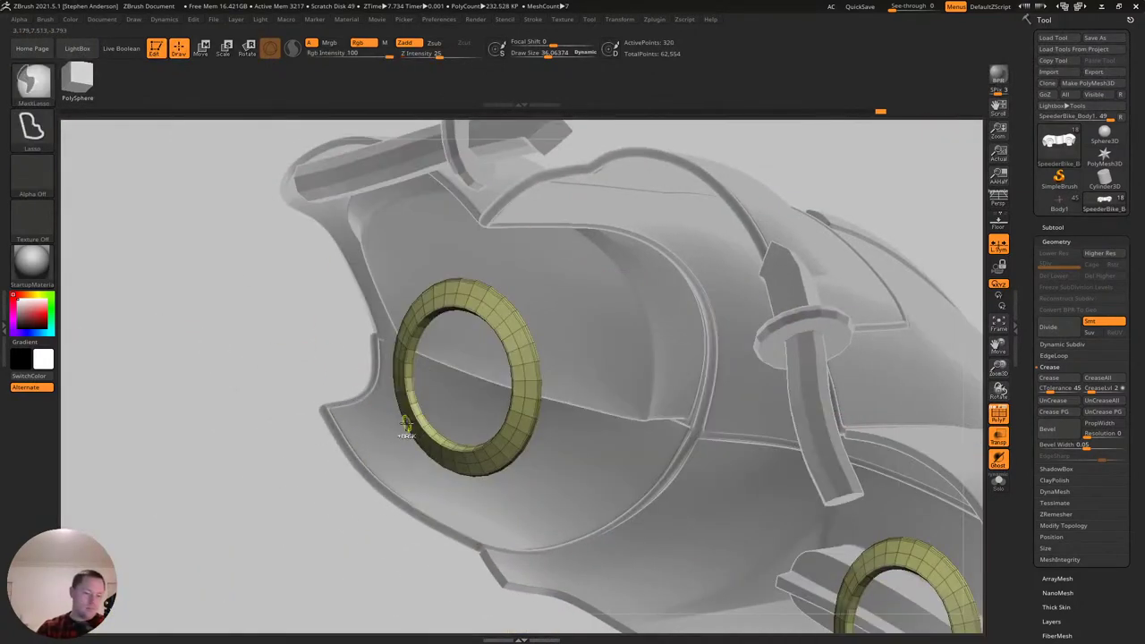
key("ctrl+w")
right_click_drag(388, 440, 438, 446)
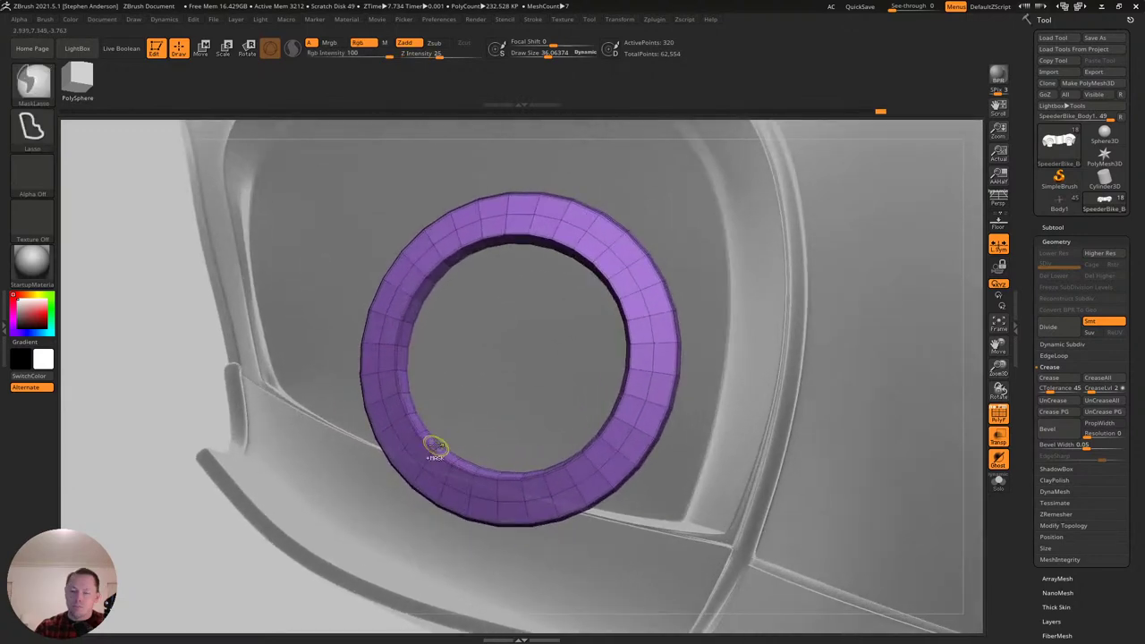
Narrow the visible ring to its inner wall loop, give that loop its own polygroup, and show the whole mesh.
key("ctrl+shift")
left_click(433, 446, "ctrl+shift")
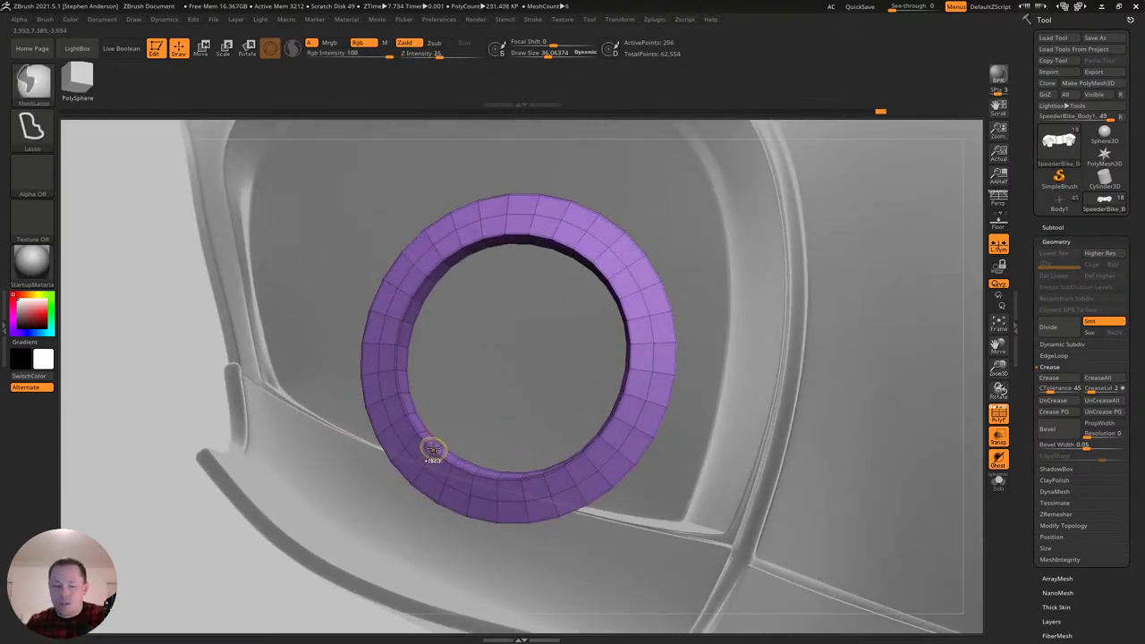
left_click(432, 447, "ctrl+shift")
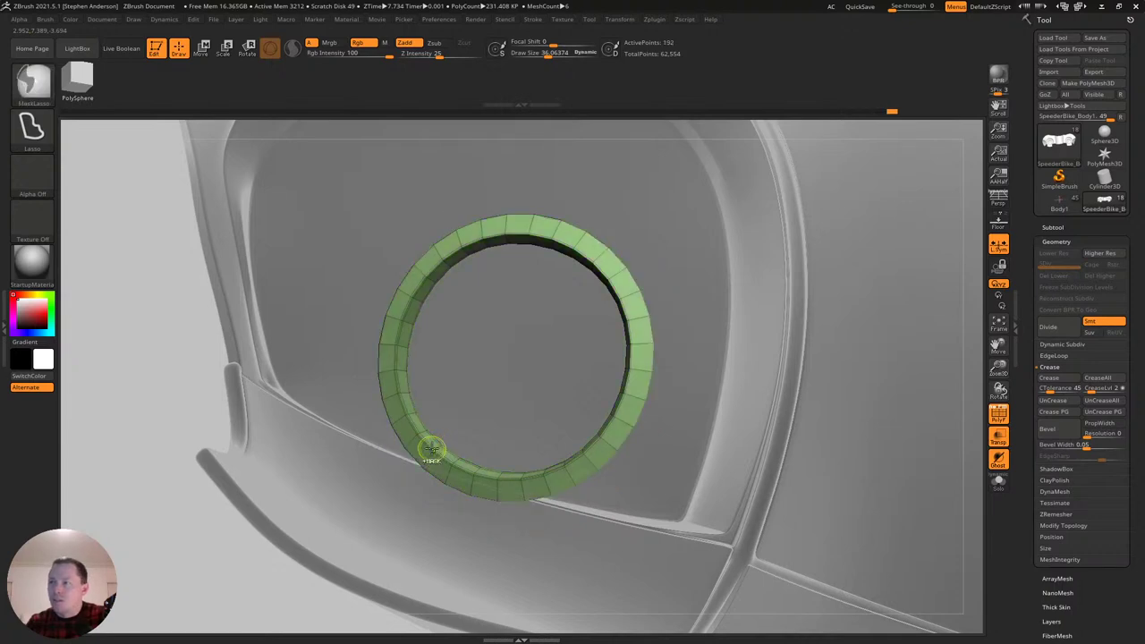
left_click(432, 449, "ctrl+shift")
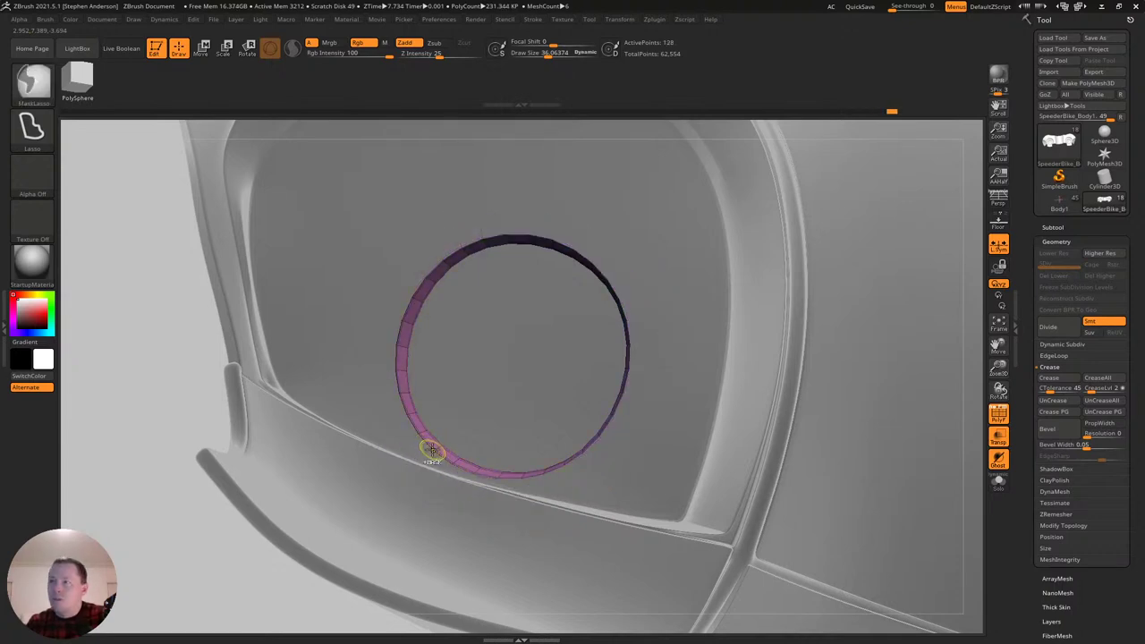
left_click(236, 507, "ctrl+shift")
Extrude the lower edge of the green ring flange down beside the yellow panel's inner side as a new face, using the ZModeler brush.
key("b")
key("z")
key("m")
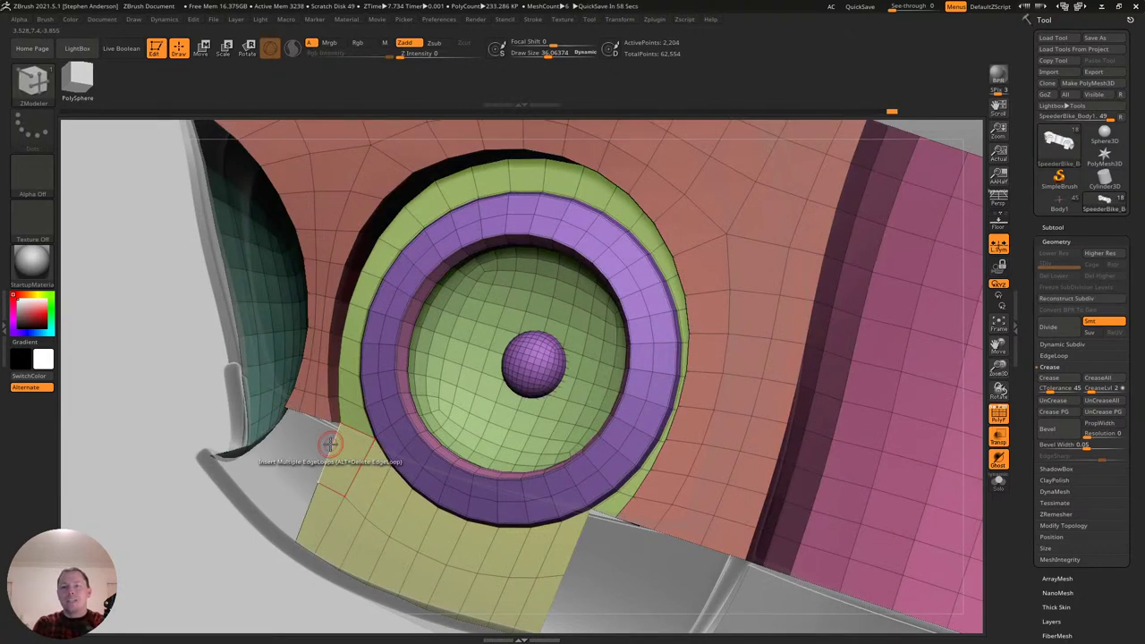
right_click_drag(468, 492, 506, 460)
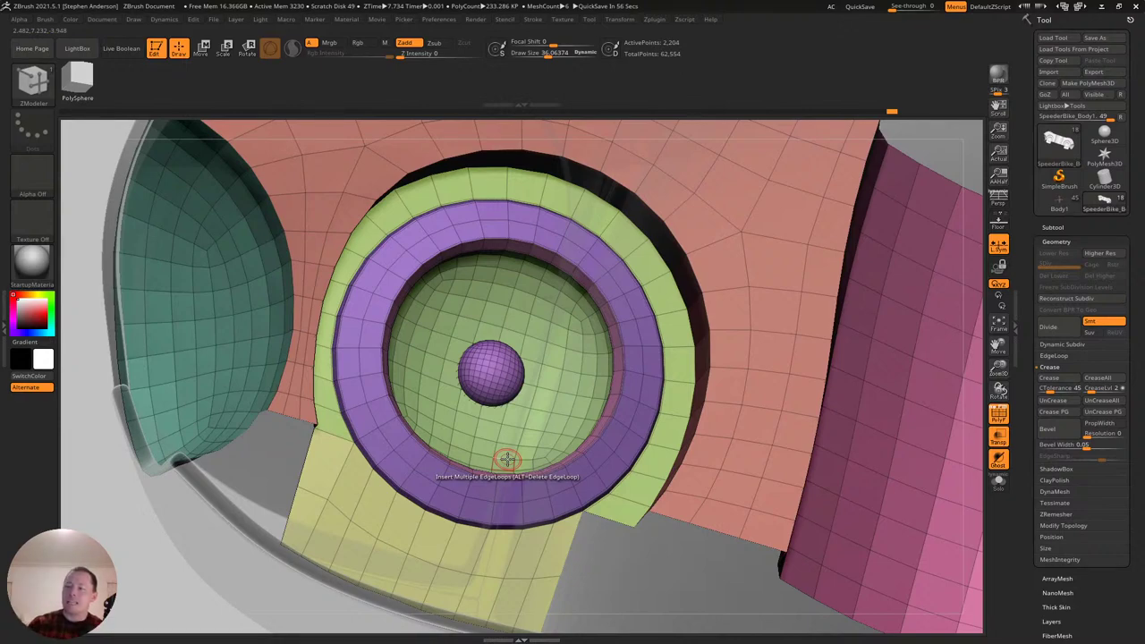
right_click_drag(417, 509, 366, 498)
right_click_drag(324, 532, 349, 505)
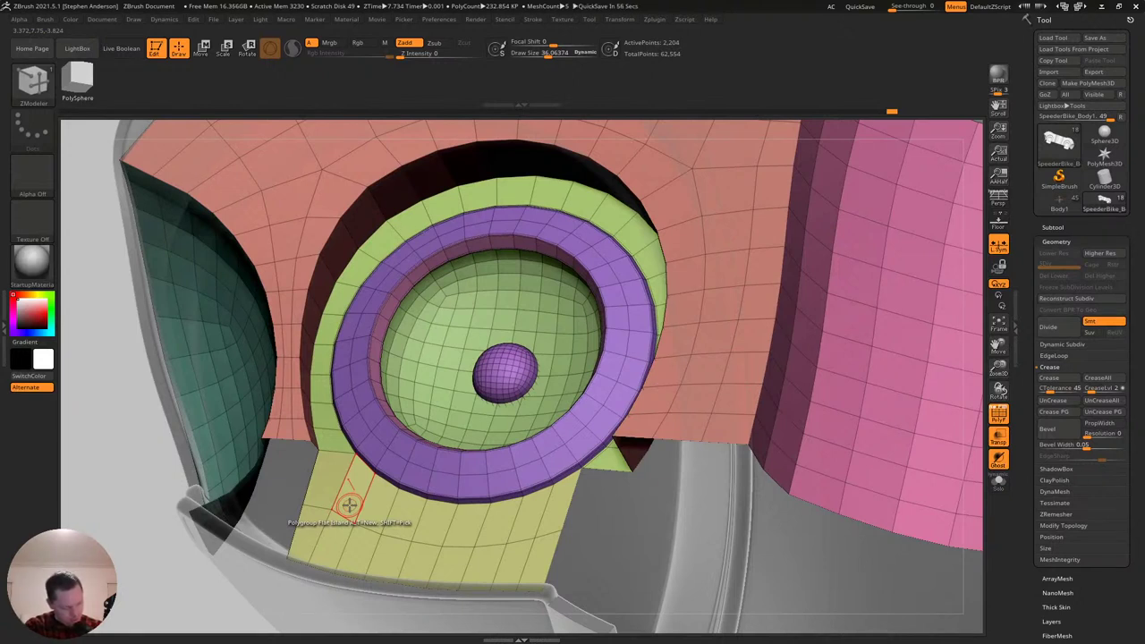
mouse_move(349, 506)
right_mouse_down()
mouse_move(483, 396)
mouse_move(524, 456)
mouse_move(546, 315)
right_mouse_up()
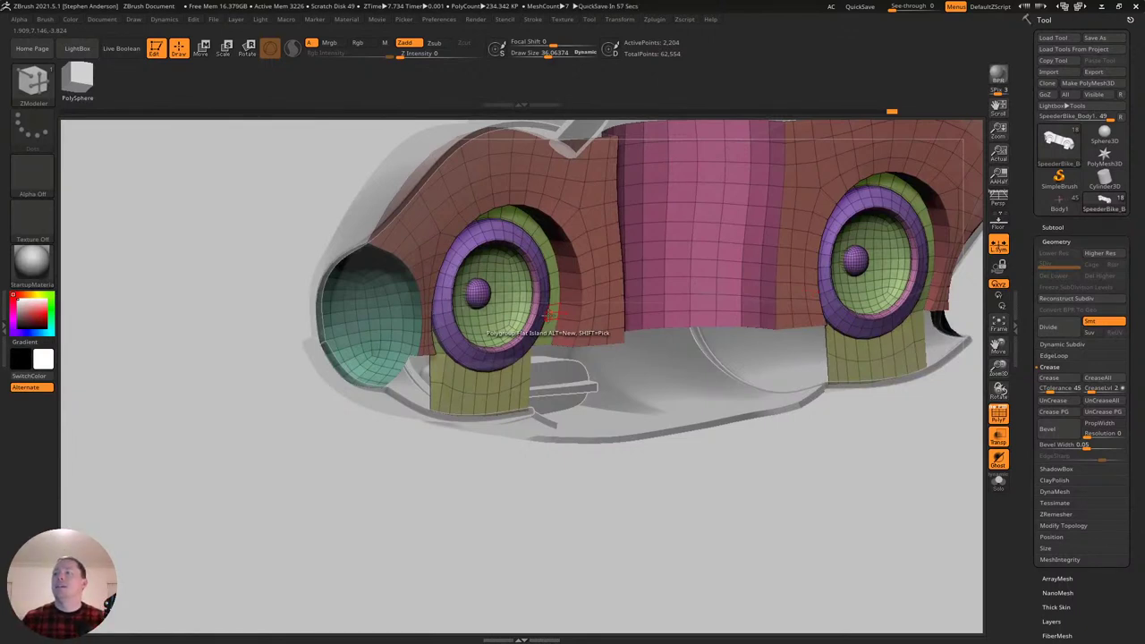
right_click_drag(425, 372, 569, 352)
key("space")
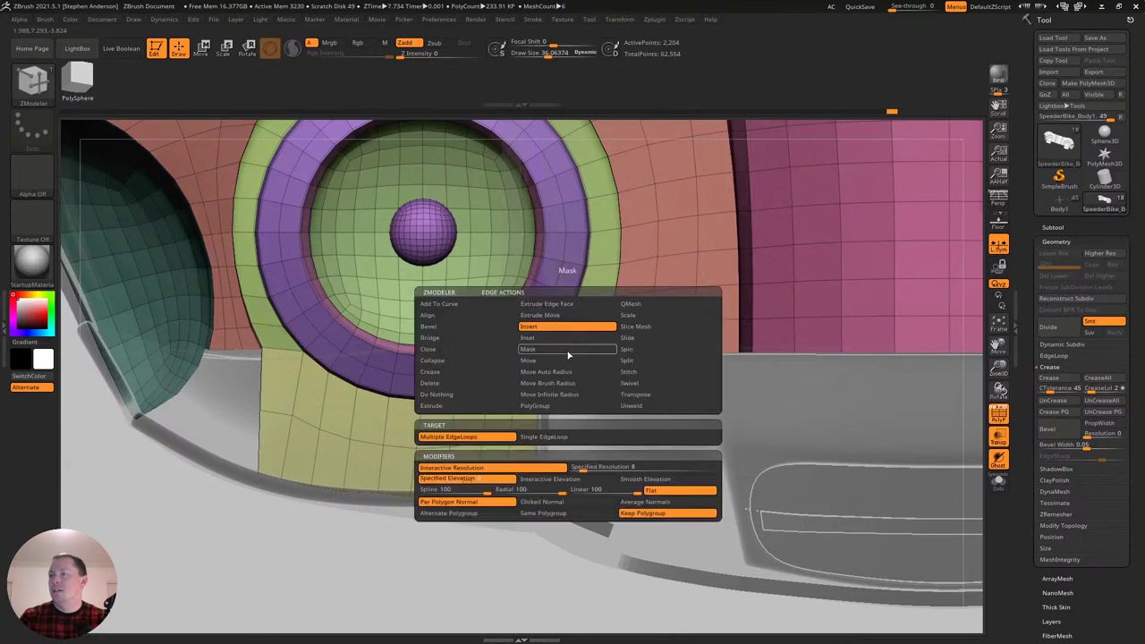
left_click(438, 405)
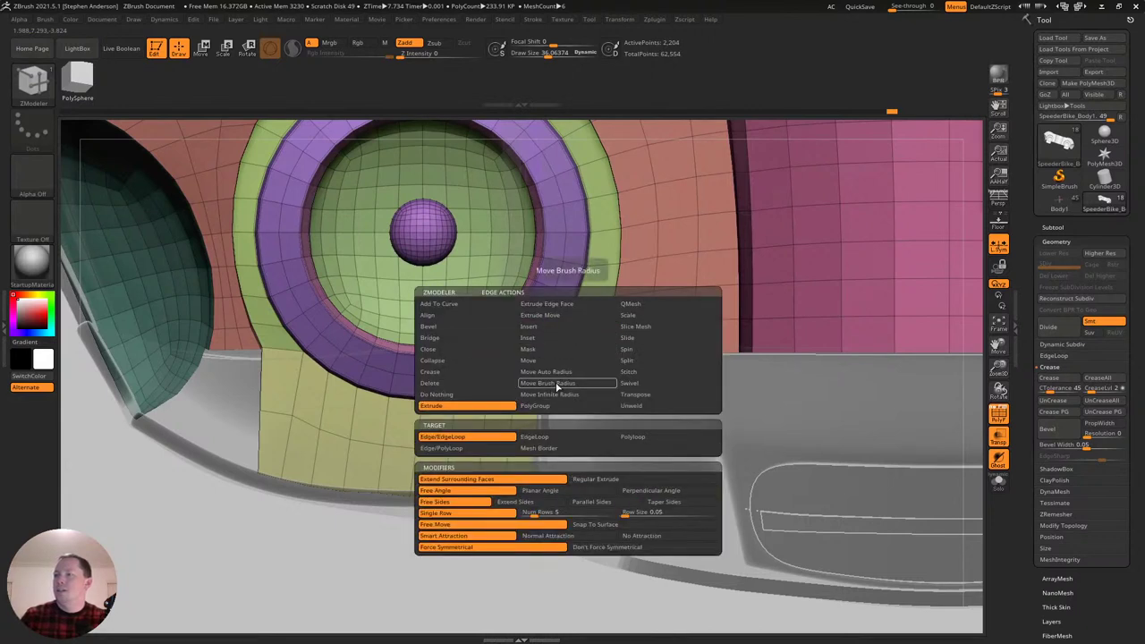
left_click_drag(572, 350, 559, 399)
key("ctrl+z")
right_click_drag(570, 352, 580, 376)
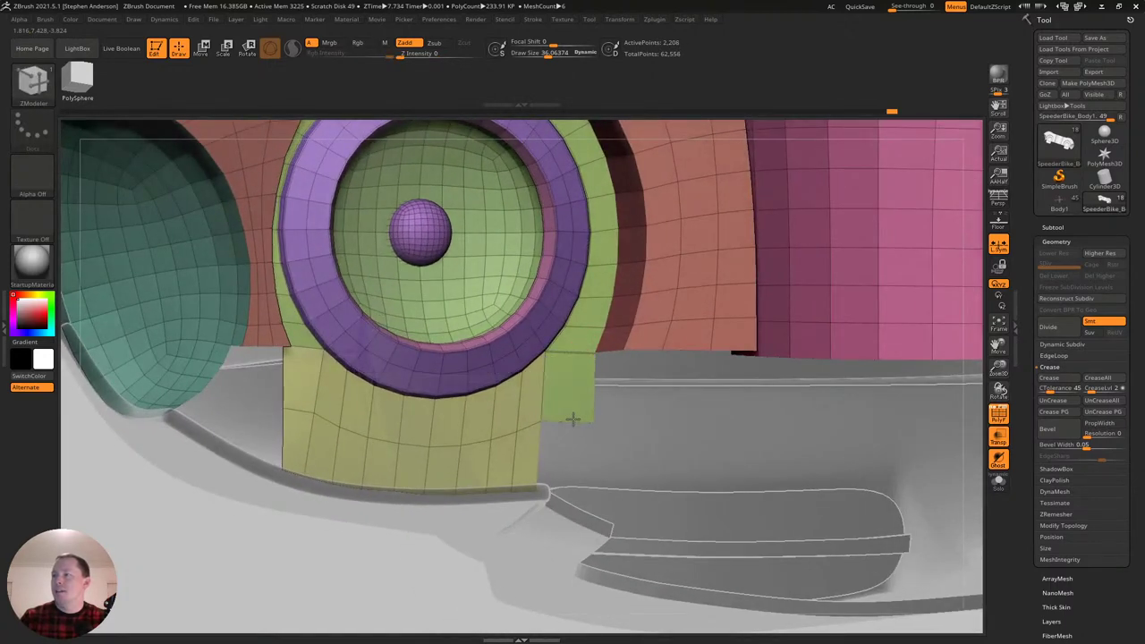
key("space")
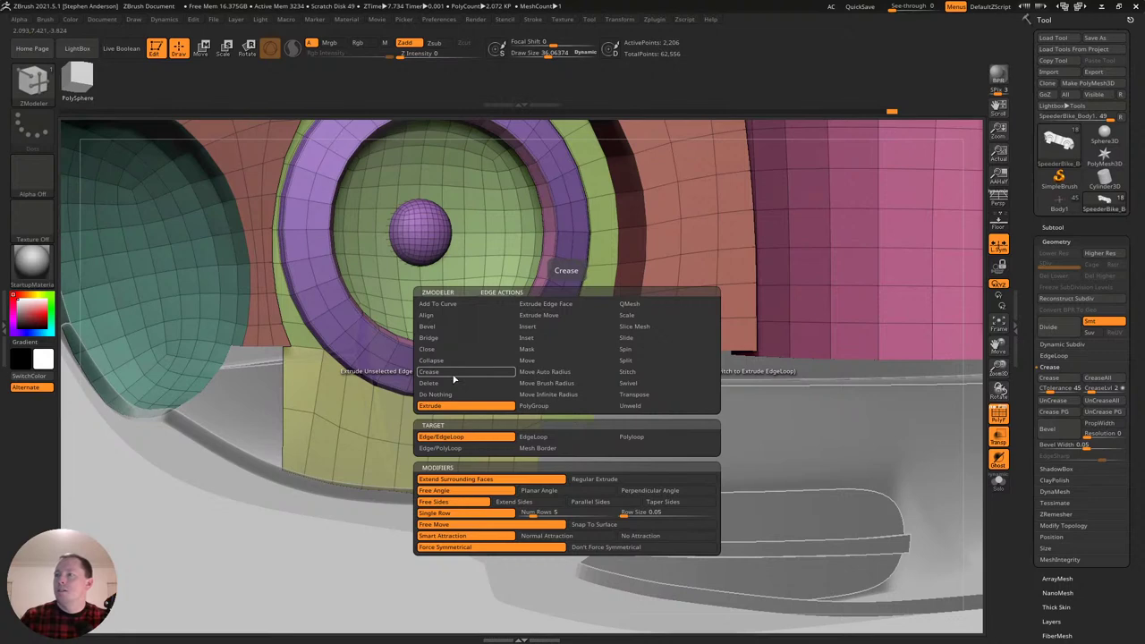
left_click(453, 374)
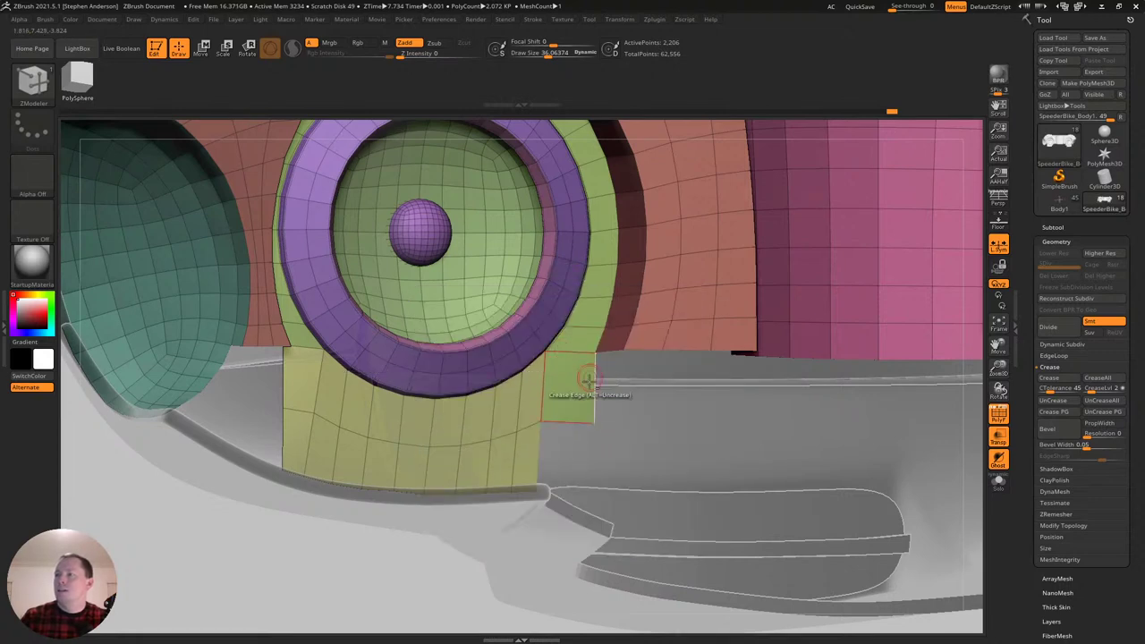
right_click_drag(567, 419, 556, 418)
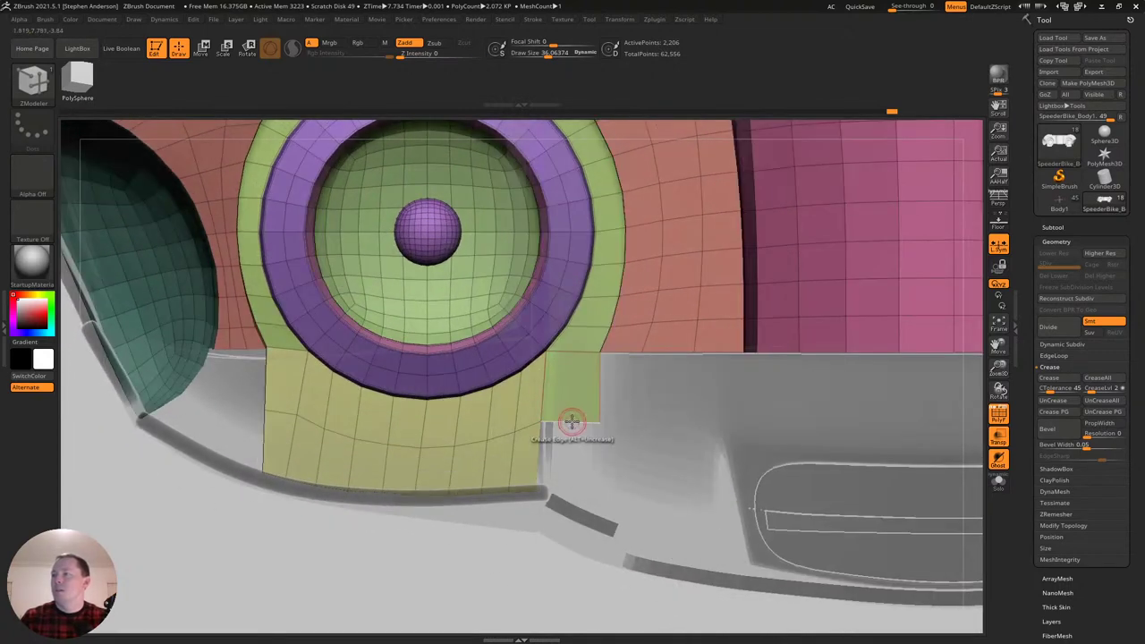
Extrude the bottom edge of the new green face down to the level of the lower trim.
key("space")
left_click(467, 406)
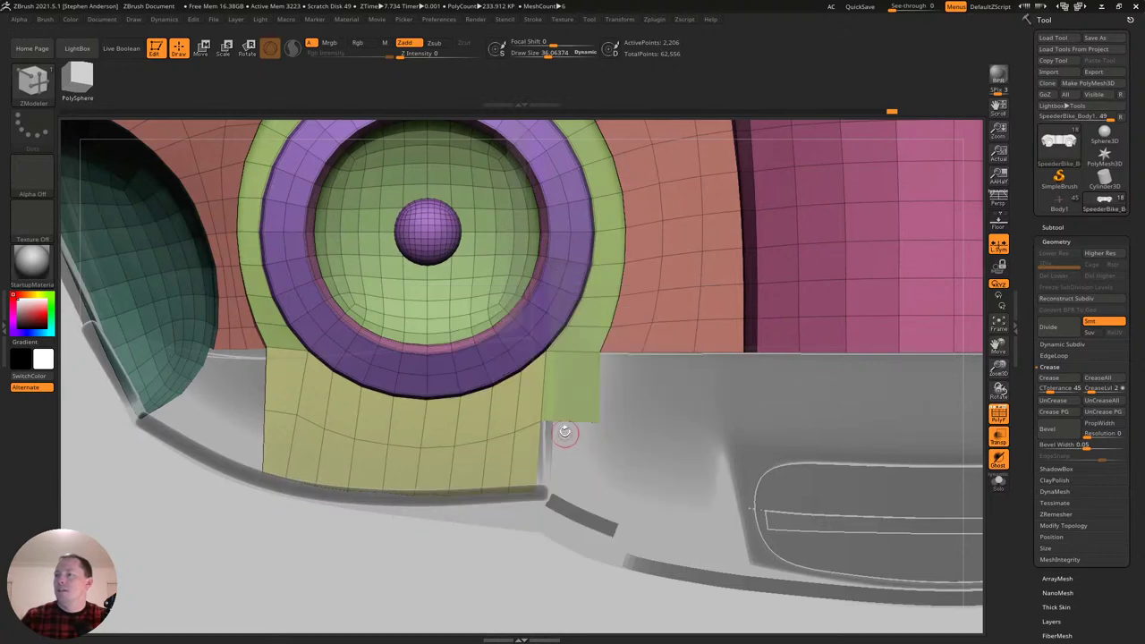
left_click_drag(568, 422, 573, 450)
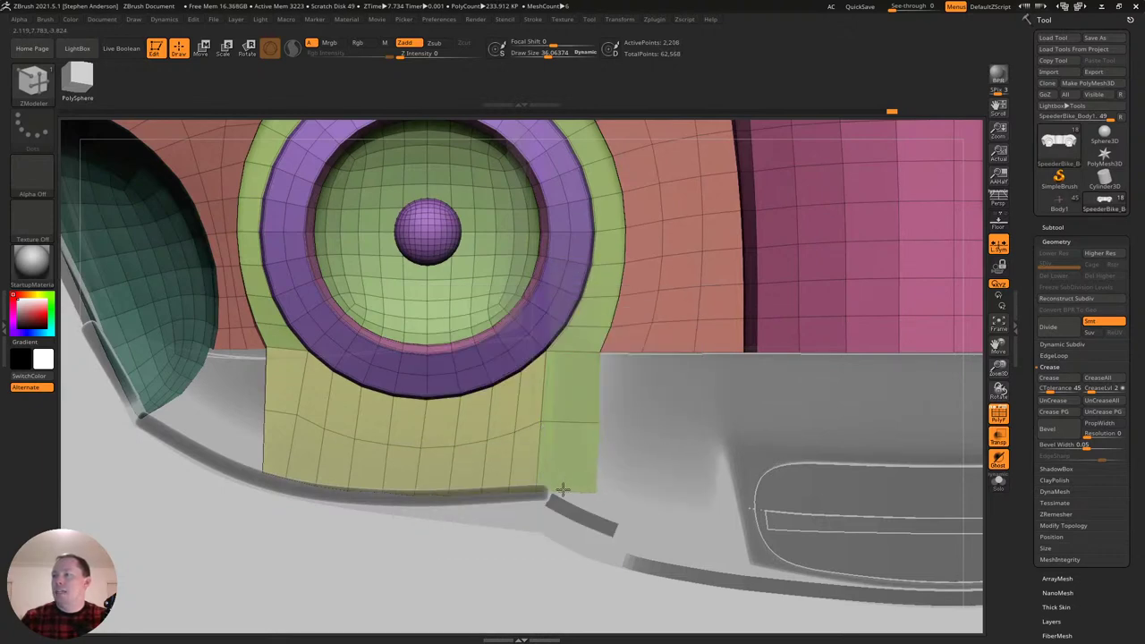
Insert a single edge loop across the yellow panel and green strip, just above the existing horizontal loop.
mouse_move(519, 388)
right_mouse_down()
mouse_move(561, 350)
mouse_move(537, 390)
mouse_move(529, 383)
mouse_move(583, 396)
mouse_move(506, 361)
mouse_move(453, 355)
mouse_move(463, 358)
right_mouse_up()
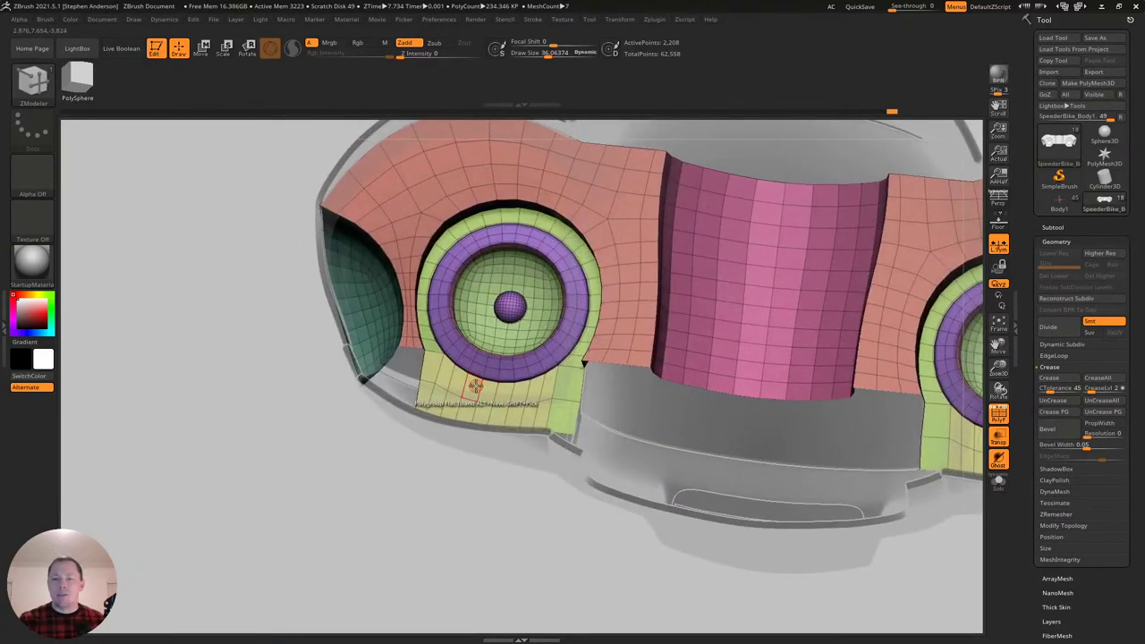
right_click_drag(582, 348, 501, 349)
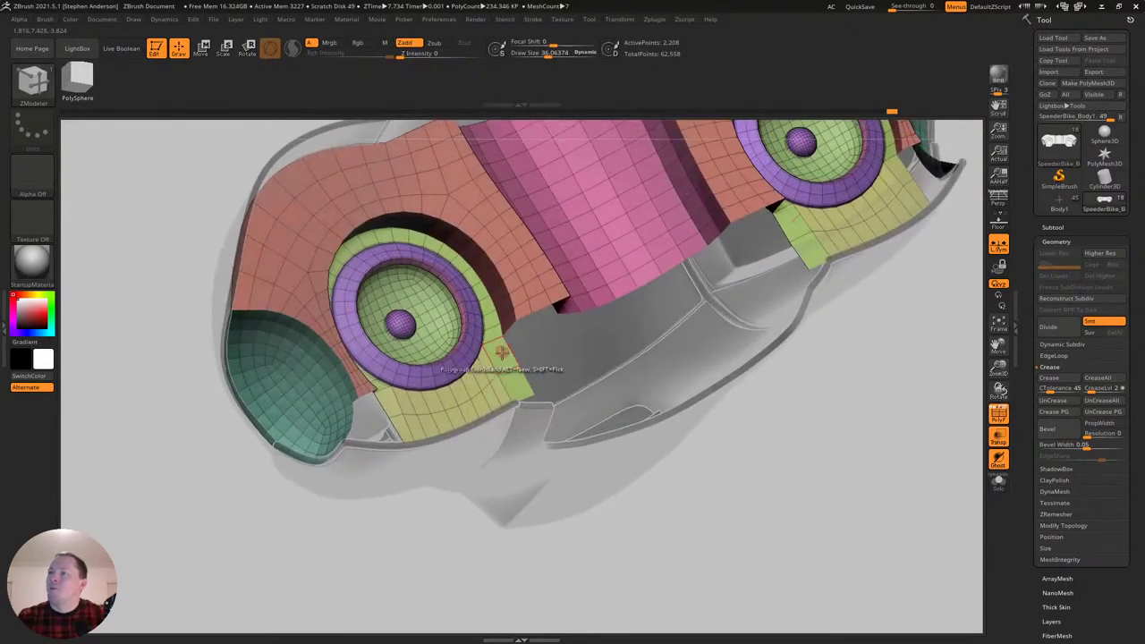
right_click_drag(385, 383, 317, 343)
mouse_move(384, 399)
right_mouse_down()
mouse_move(325, 399)
mouse_move(394, 412)
right_mouse_up()
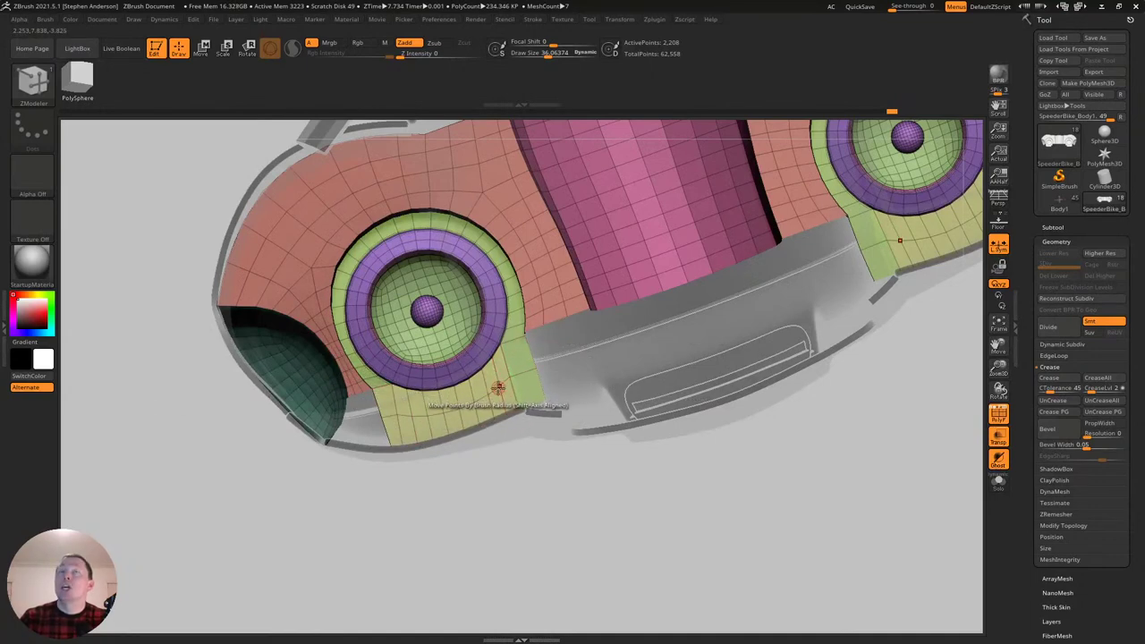
right_click_drag(443, 401, 402, 391)
mouse_move(403, 391)
right_mouse_down("ctrl")
mouse_move(466, 443)
mouse_move(417, 391)
mouse_move(396, 391)
right_mouse_up("ctrl")
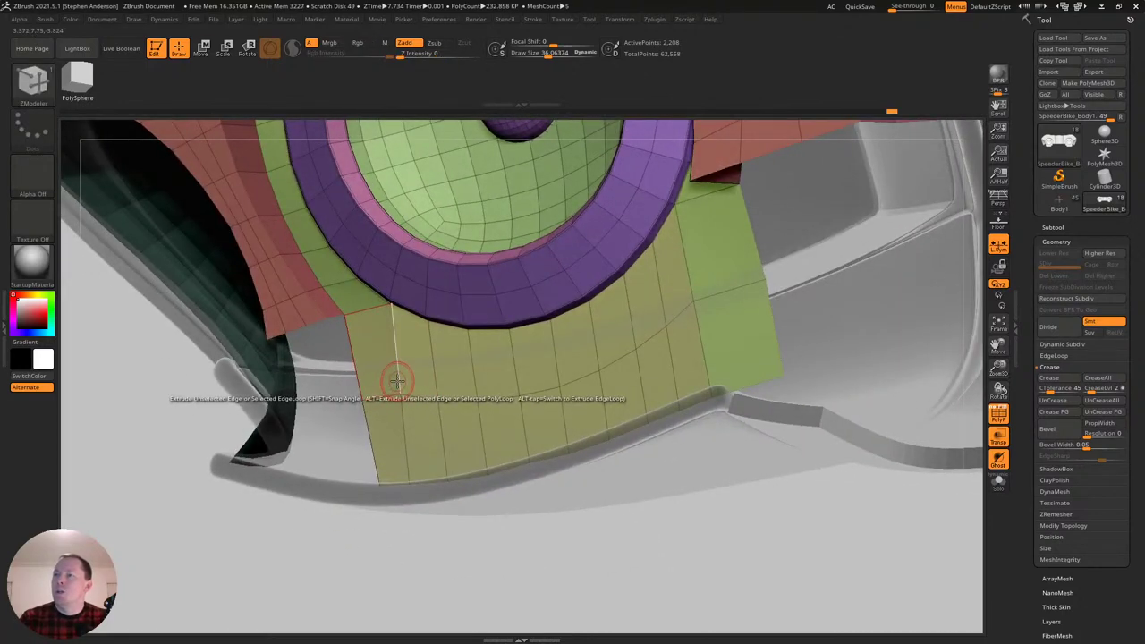
key("space")
left_click(373, 330)
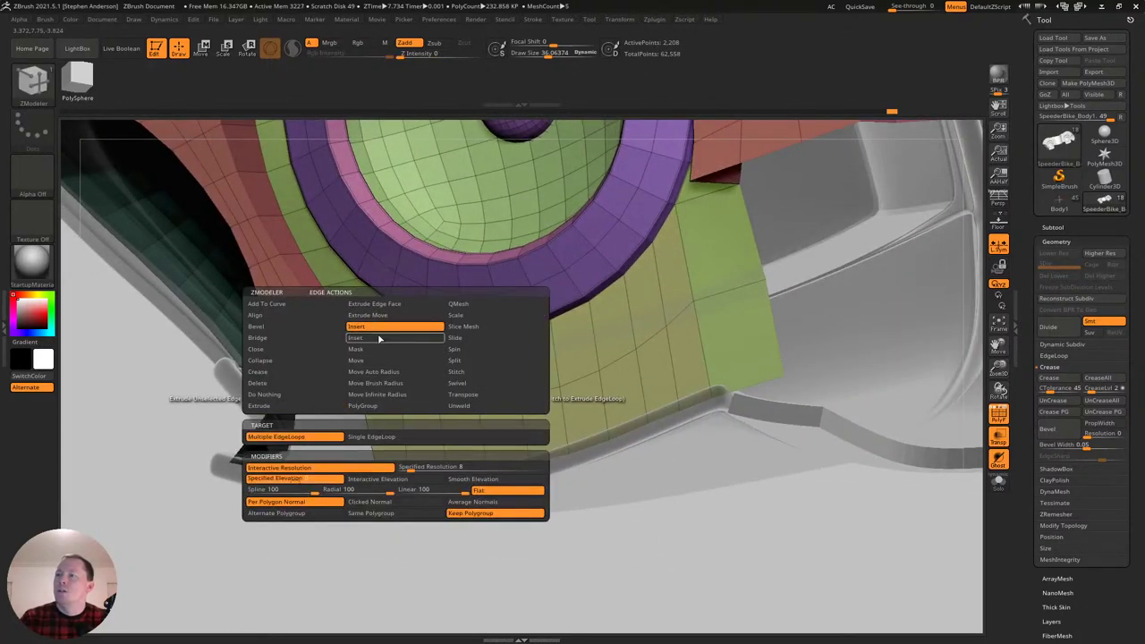
left_click(406, 441)
left_click(399, 380)
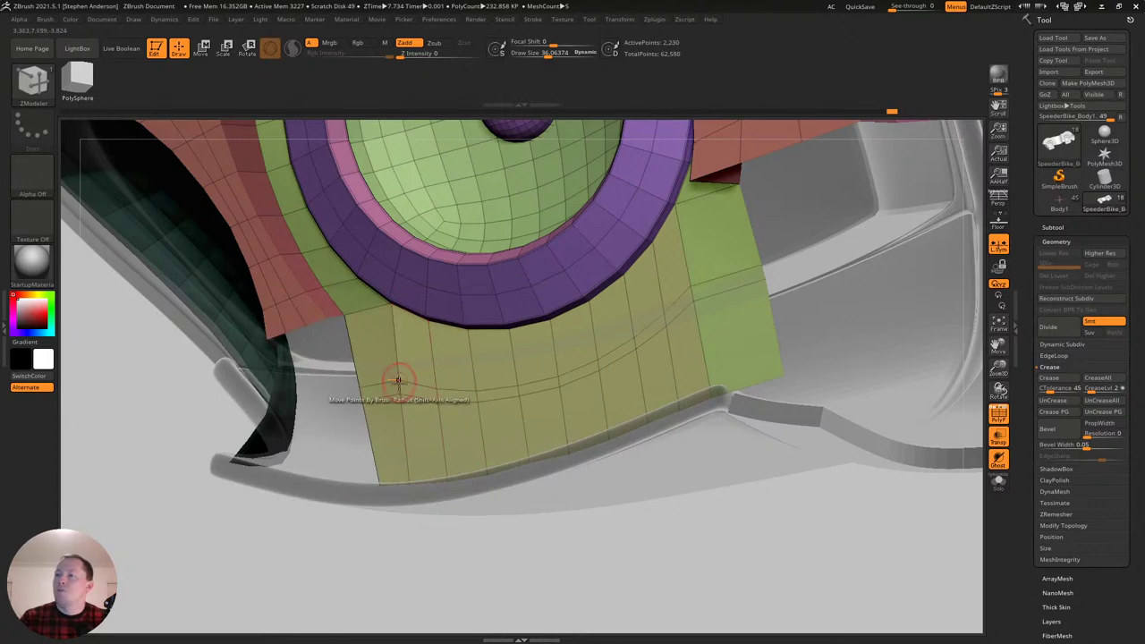
Slide the outer points of the horizontal loops inward to narrow the panel at both side borders.
right_click_drag(366, 394, 371, 394)
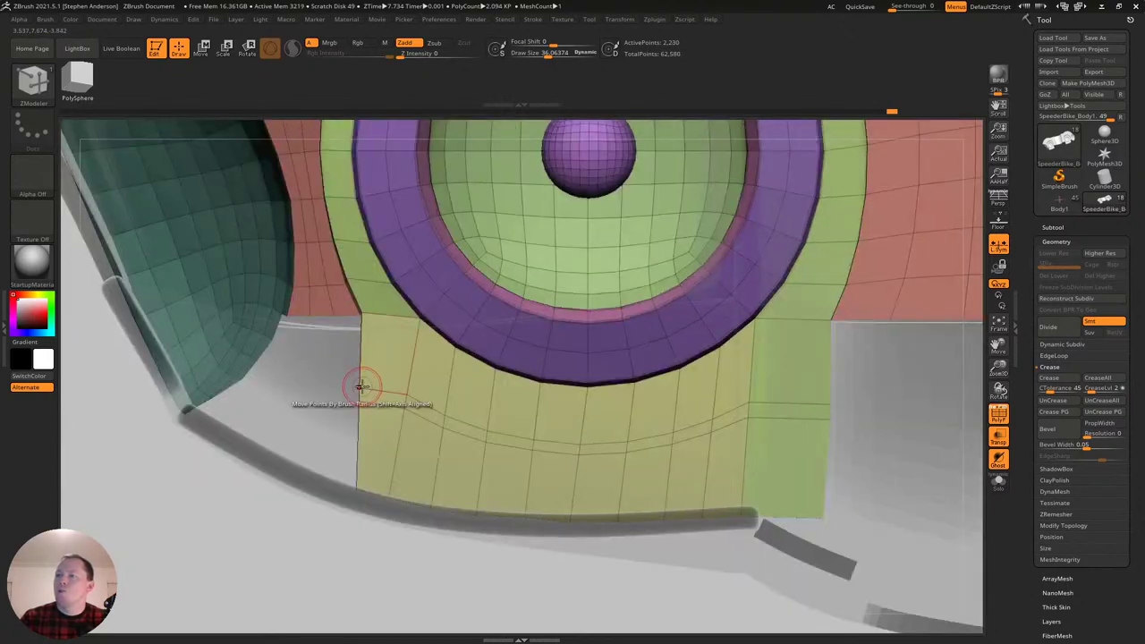
key("space")
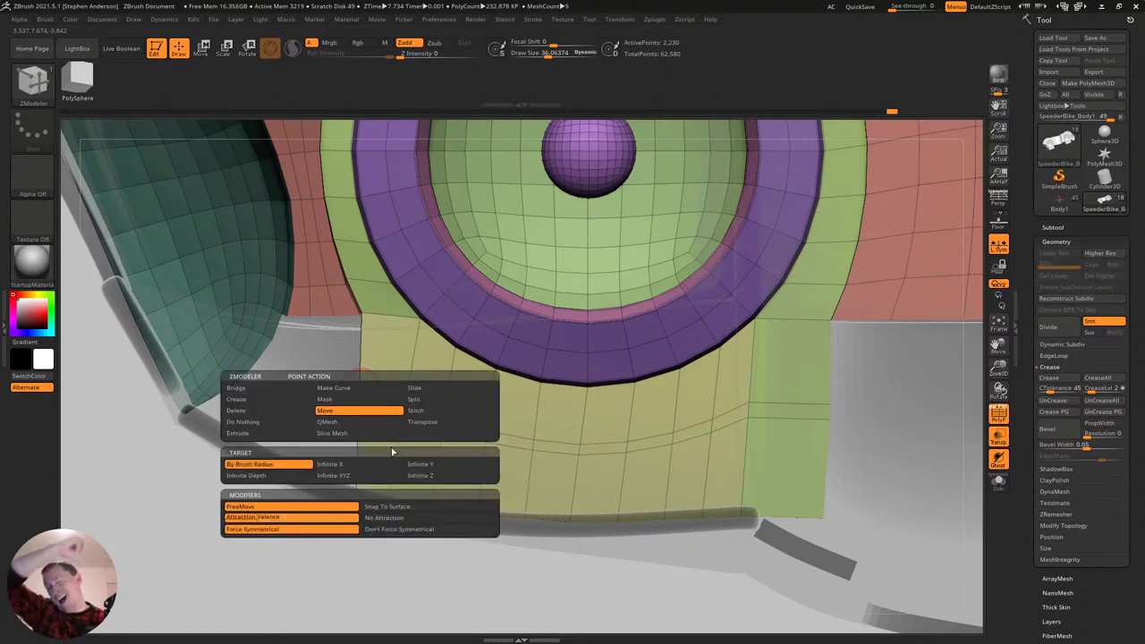
left_click(429, 391)
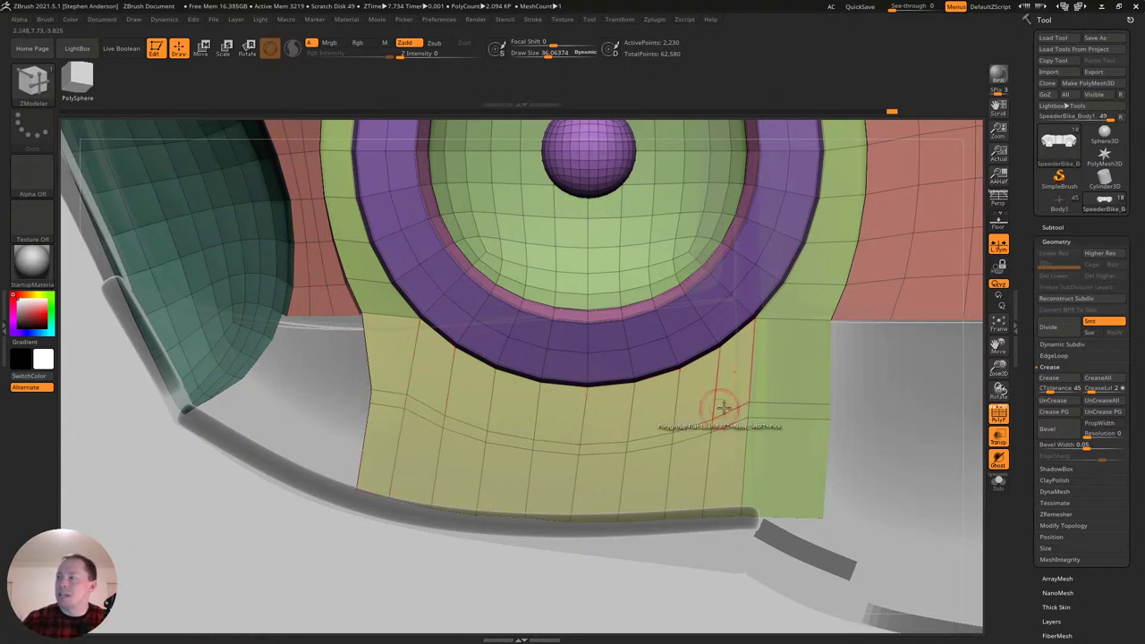
left_click_drag(799, 405, 789, 418)
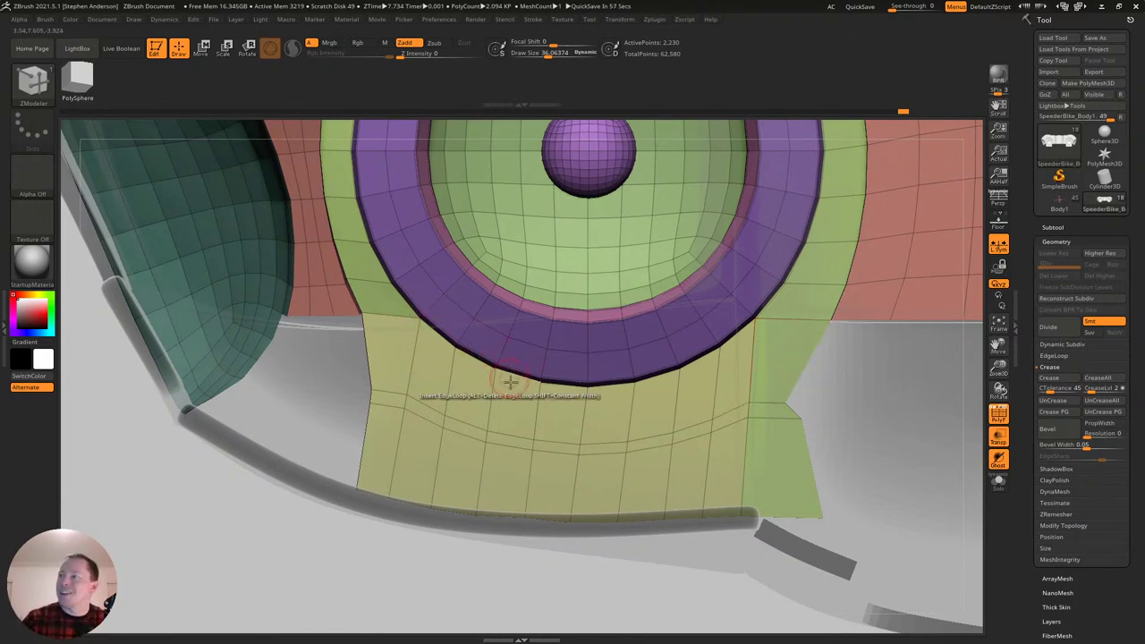
Bridge the panel's side edges above the horizontal loops to the red recess wall on both sides.
mouse_move(379, 415)
right_mouse_down()
mouse_move(386, 380)
mouse_move(381, 407)
right_mouse_up()
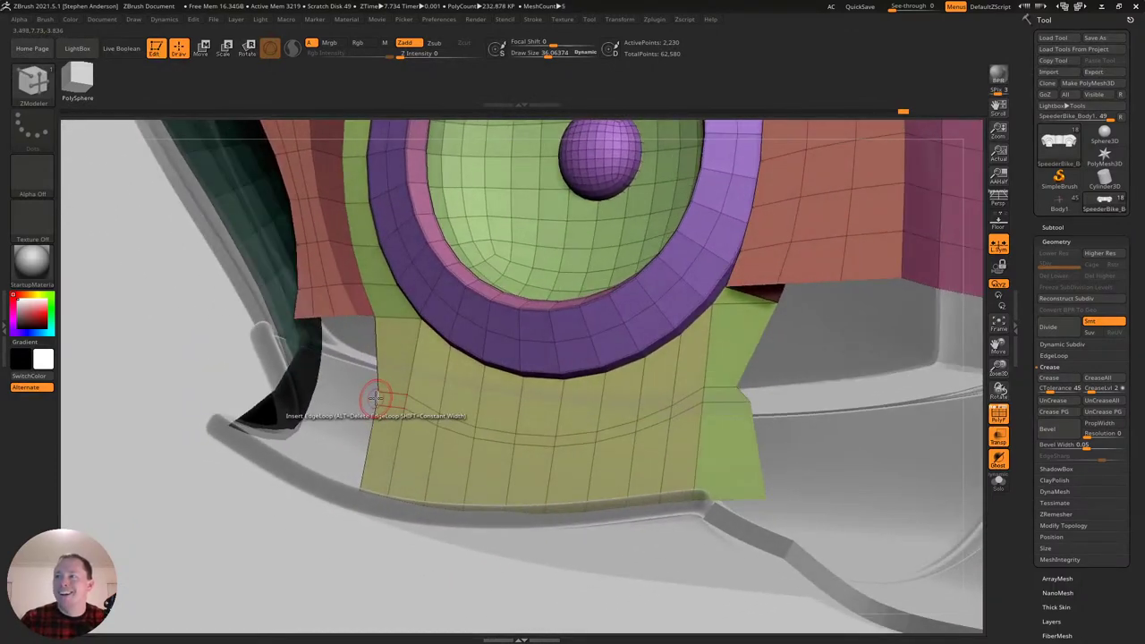
key("space")
left_click(260, 339)
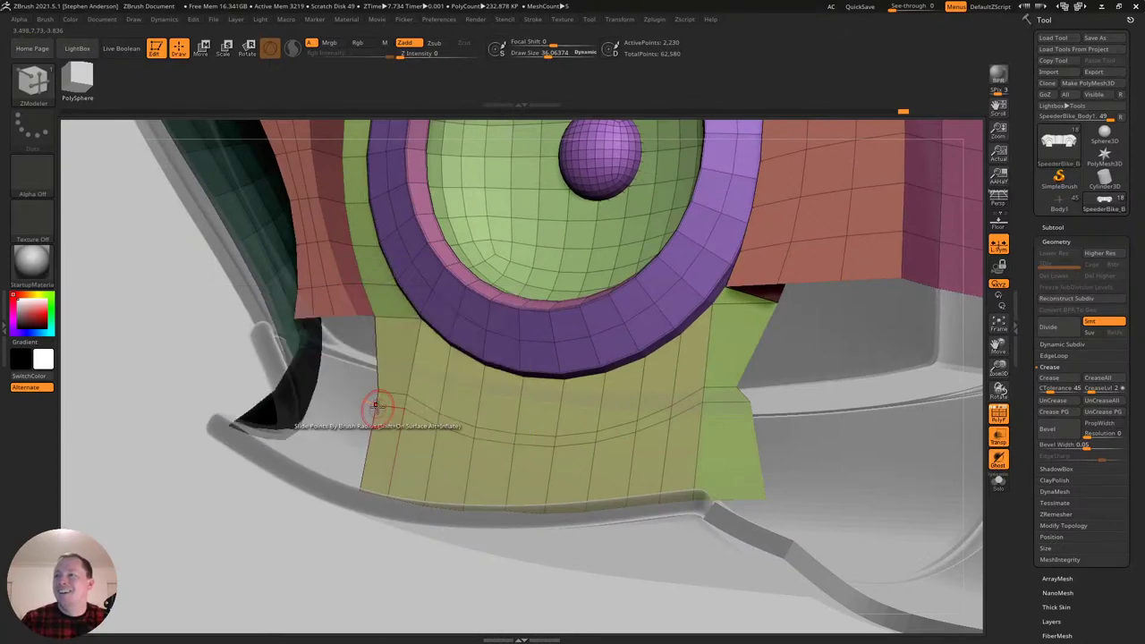
right_click_drag(644, 379, 477, 450)
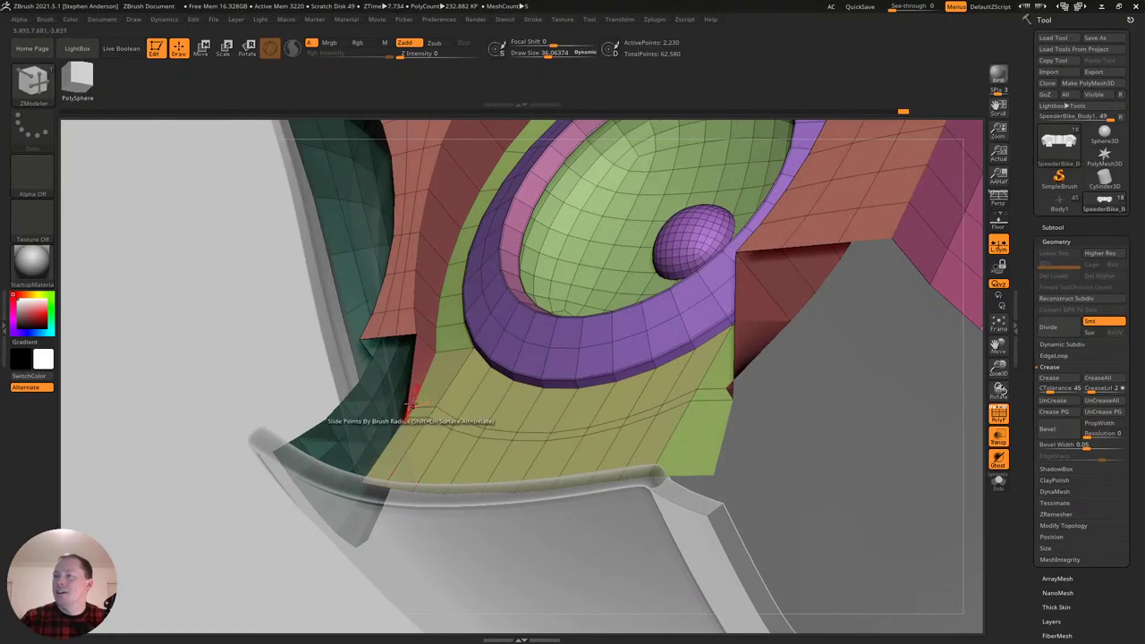
mouse_move(419, 402)
right_mouse_down()
mouse_move(443, 413)
mouse_move(423, 407)
right_mouse_up()
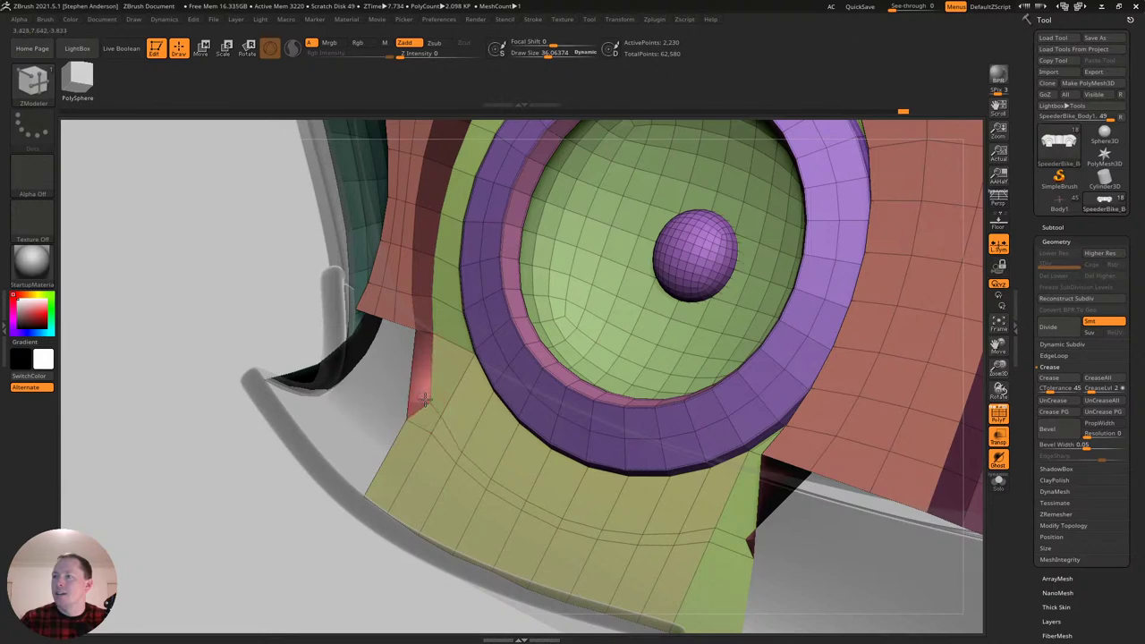
right_click_drag(404, 389, 588, 478)
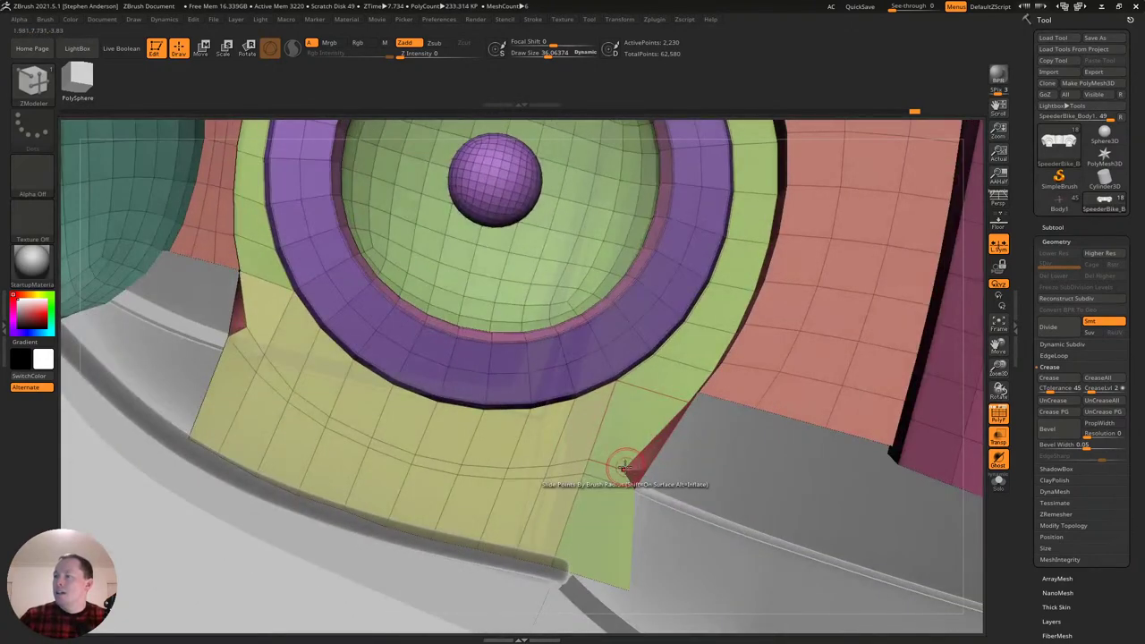
Slide the corner points below the green flange's bridged face to reshape where the panel meets the recess wall.
left_click_drag(626, 486, 599, 479)
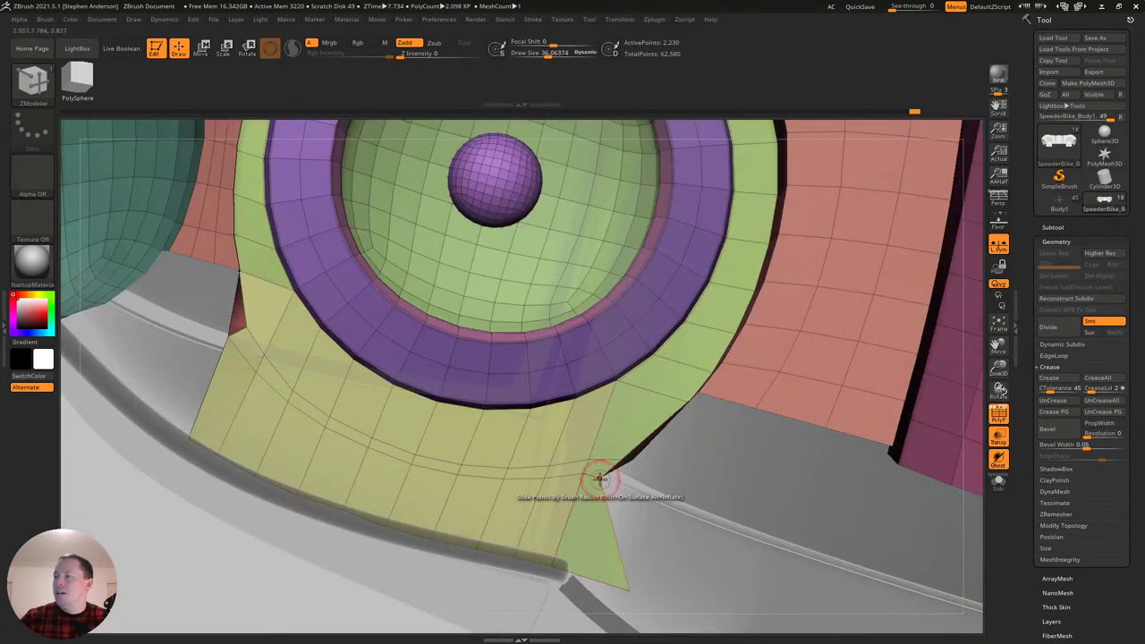
right_click_drag(618, 456, 553, 471)
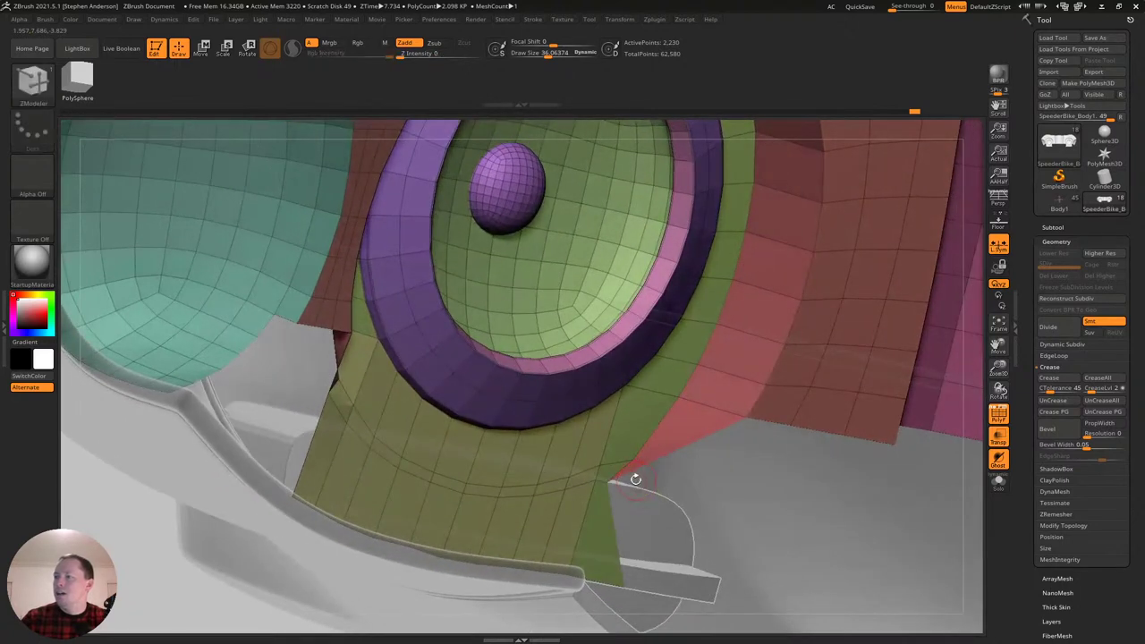
left_click_drag(617, 483, 640, 469)
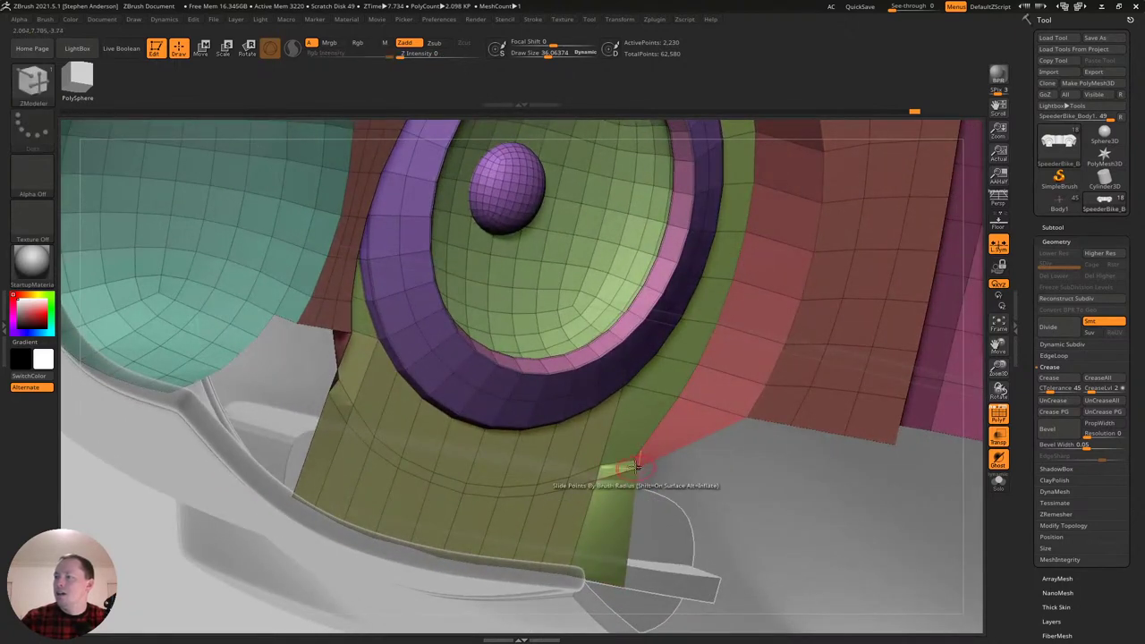
Adjust the corner points of the bridged faces on both sides of the panel with the Move brush.
mouse_move(629, 444)
right_mouse_down()
mouse_move(600, 401)
mouse_move(589, 427)
mouse_move(644, 448)
mouse_move(644, 467)
mouse_move(621, 422)
right_mouse_up()
key("b")
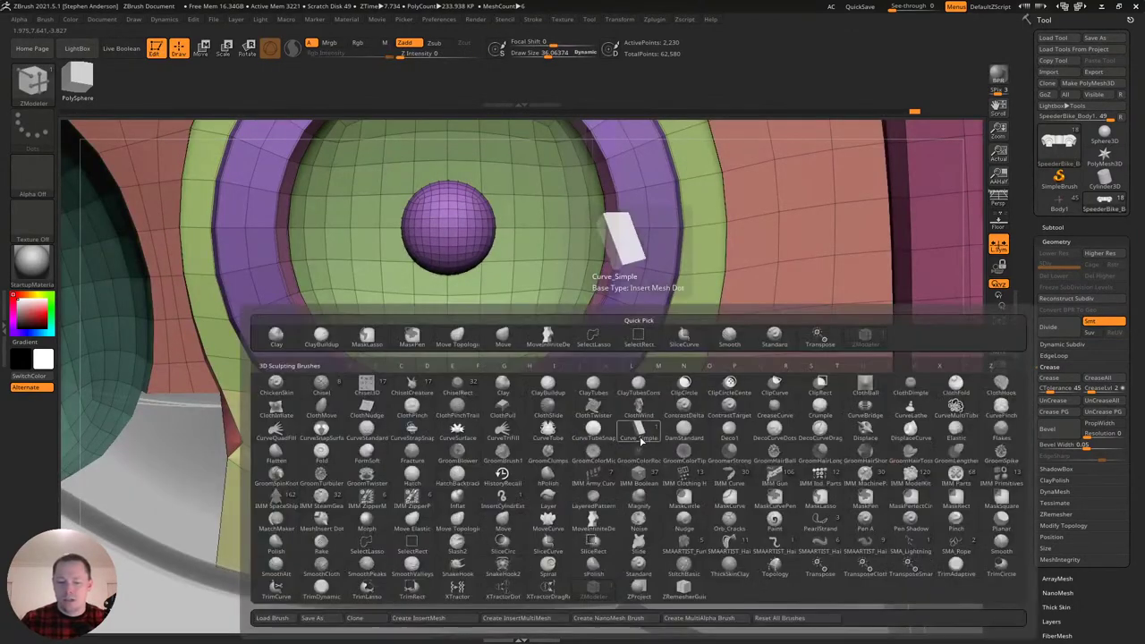
key("m")
key("v")
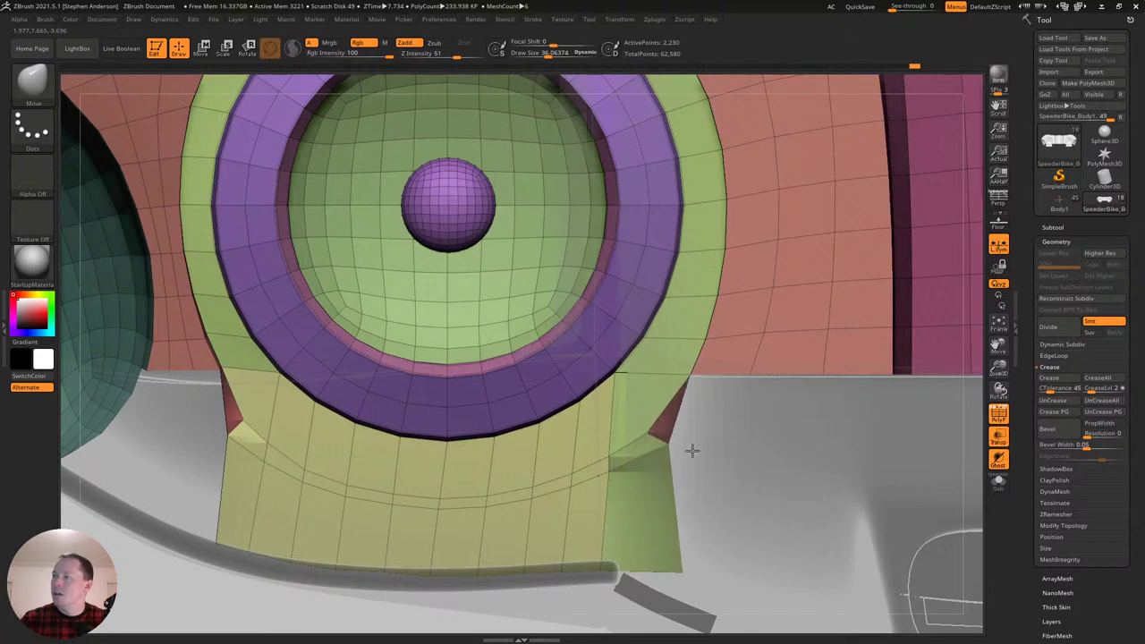
left_click_drag(678, 425, 683, 434)
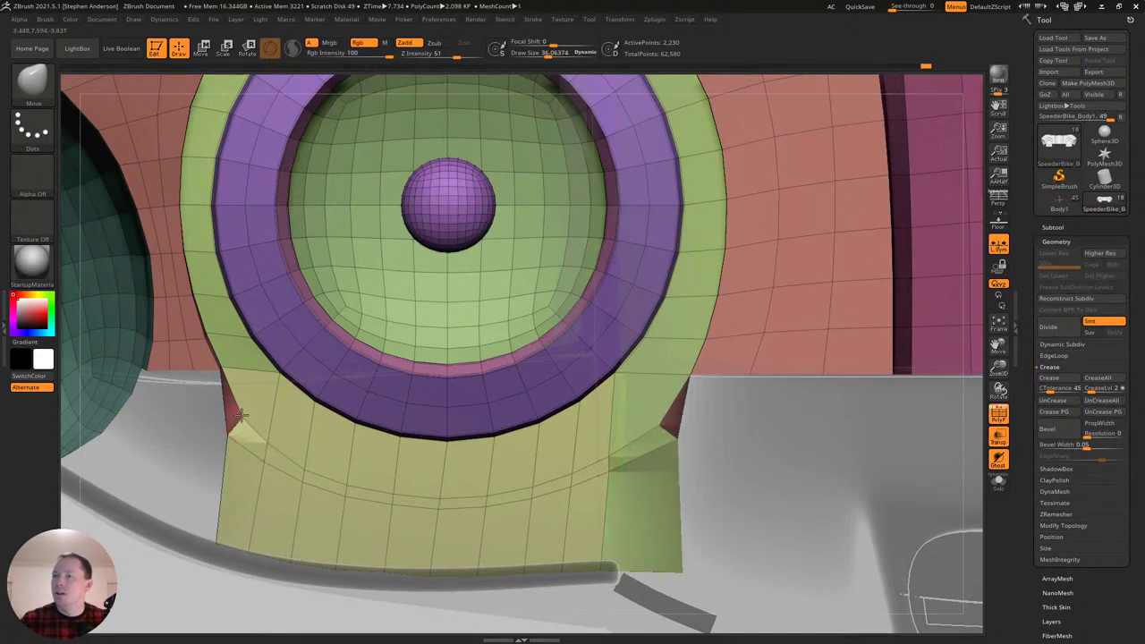
right_click_drag(266, 439, 250, 417)
left_click_drag(251, 416, 247, 401)
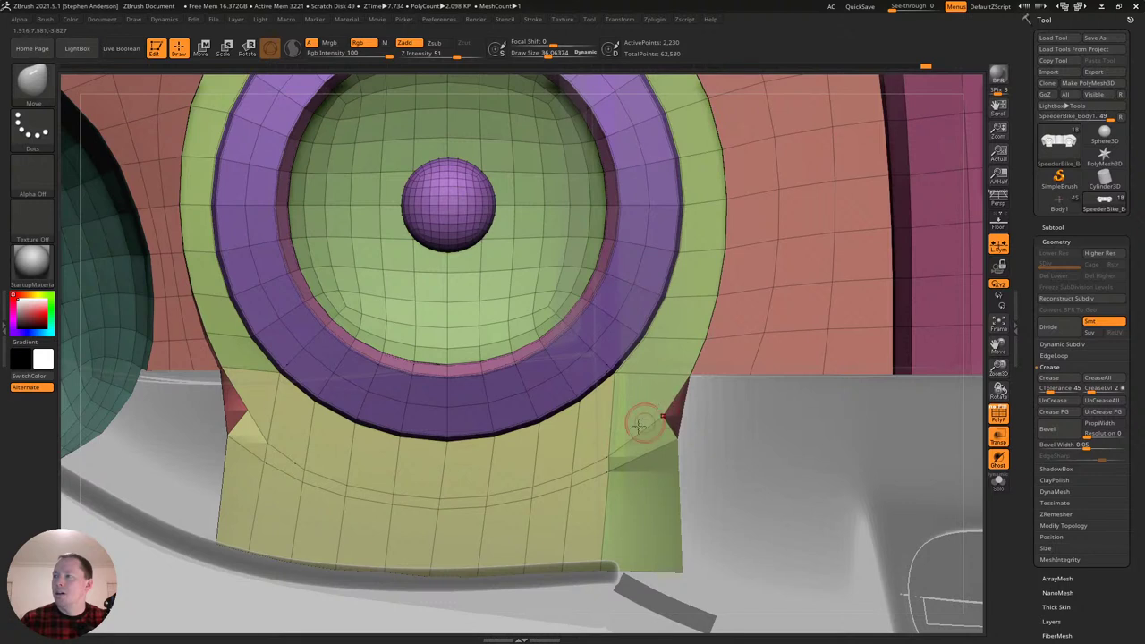
left_click_drag(623, 441, 607, 471)
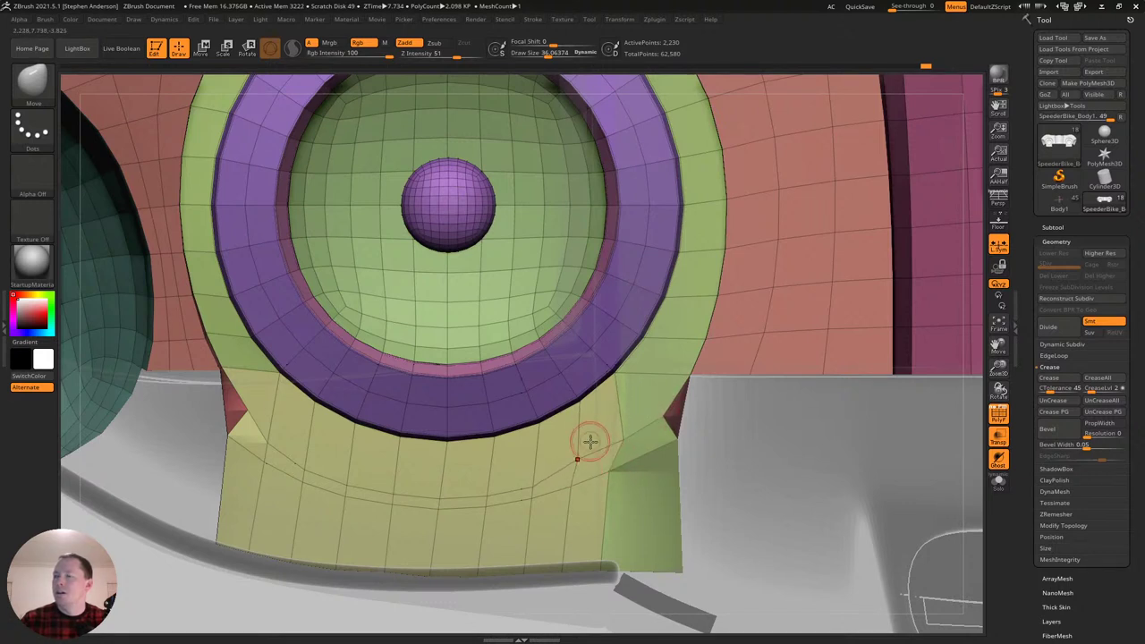
Smooth the yellow panel's edge loops below the purple ring and adjust its inner corner with the Move brush.
key("s")
mouse_move(609, 456)
left_mouse_down()
mouse_move(585, 475)
mouse_move(495, 494)
left_mouse_up()
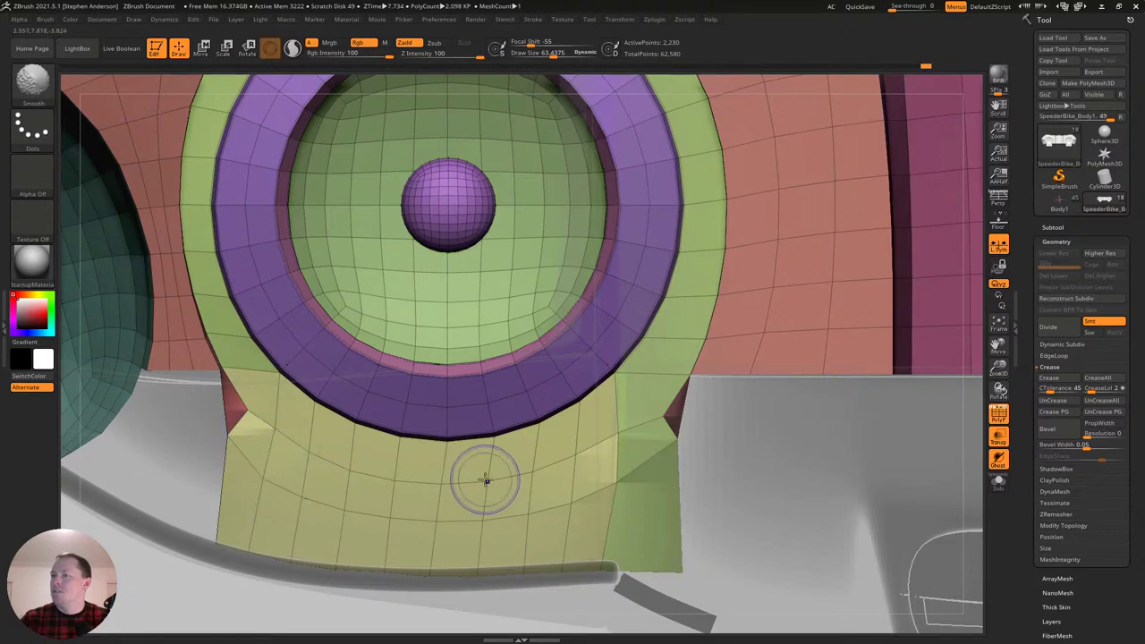
mouse_move(554, 462)
right_mouse_down()
mouse_move(582, 439)
mouse_move(567, 455)
right_mouse_up()
left_click_drag(635, 432, 665, 380)
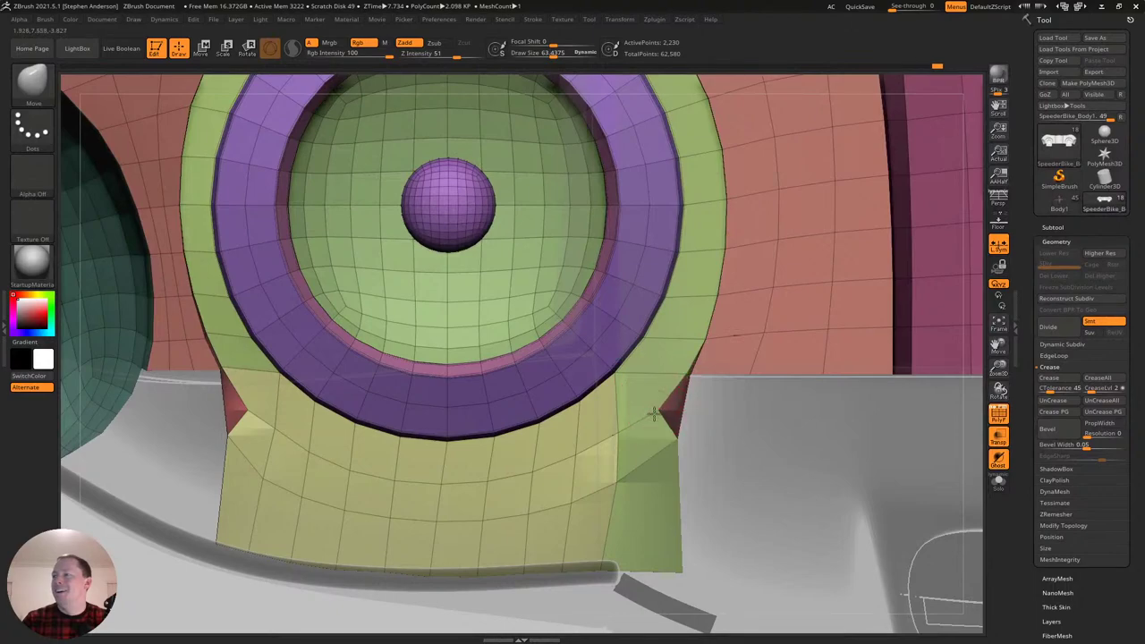
Slide the lower outer-edge points of the red recess wall inward in the side view.
mouse_move(607, 447)
right_mouse_down()
mouse_move(736, 391)
mouse_move(727, 363)
right_mouse_up()
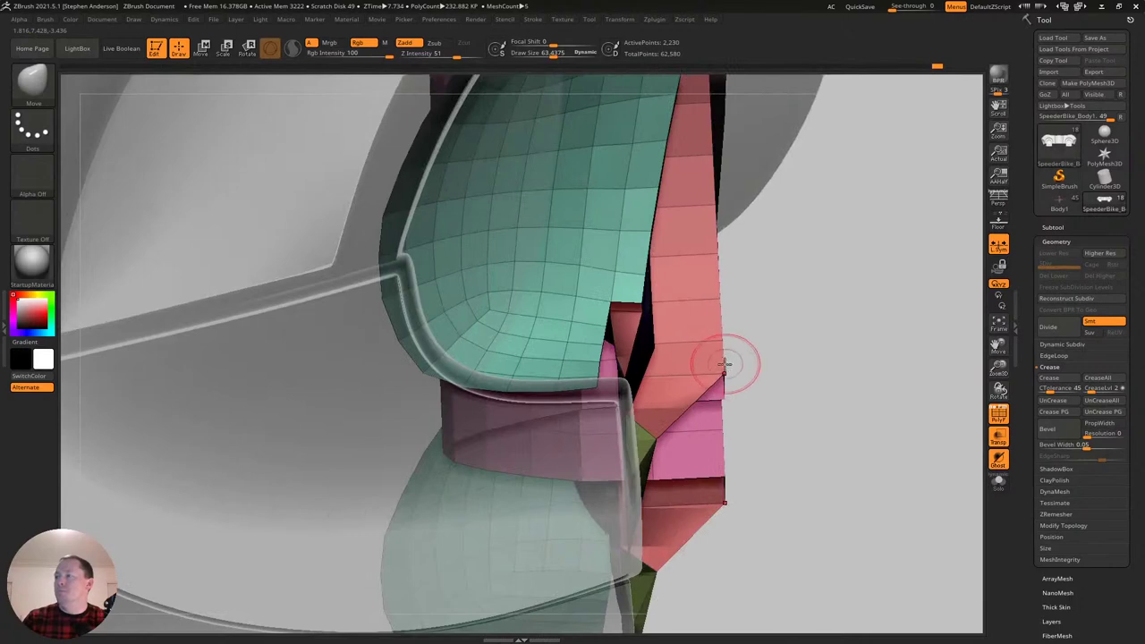
left_click_drag(727, 368, 731, 369)
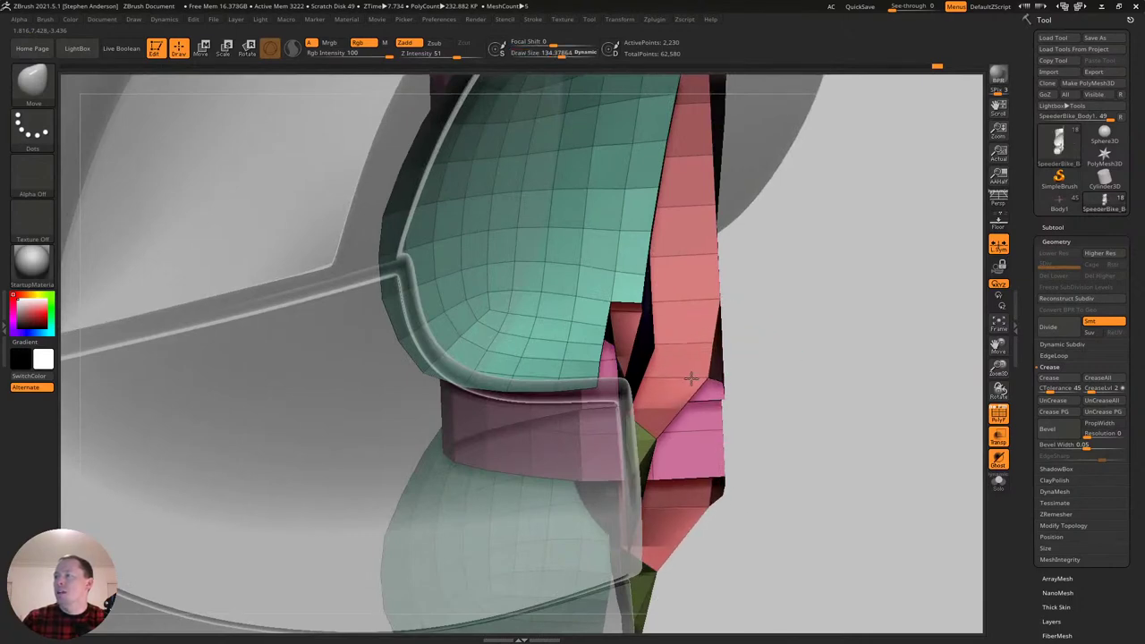
right_click_drag(716, 331, 713, 303)
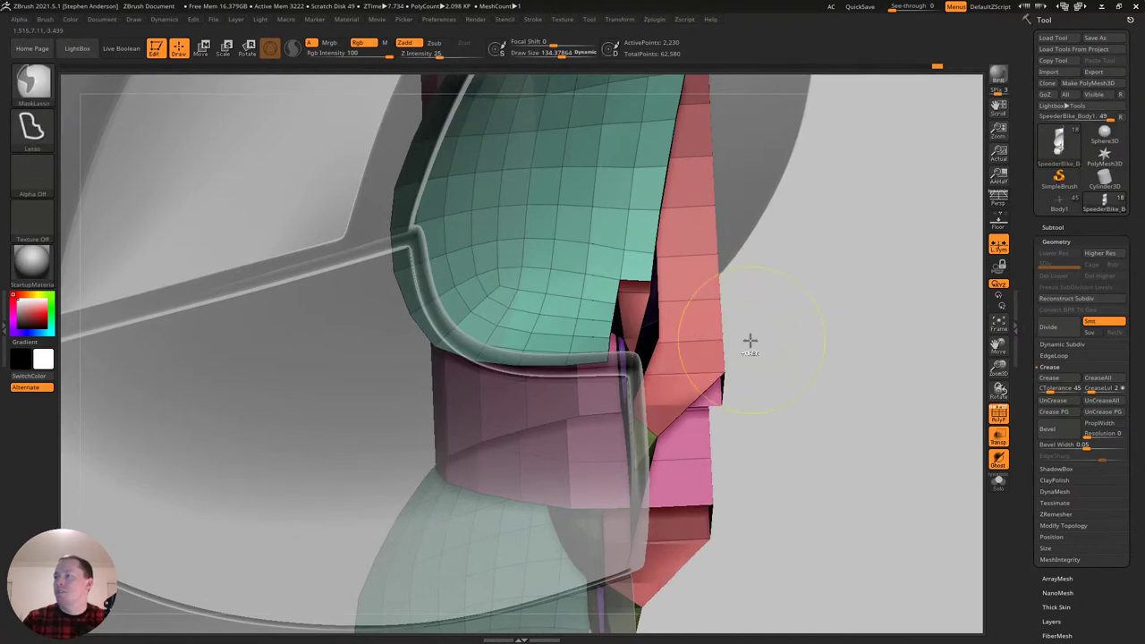
key("b")
key("m")
key("s")
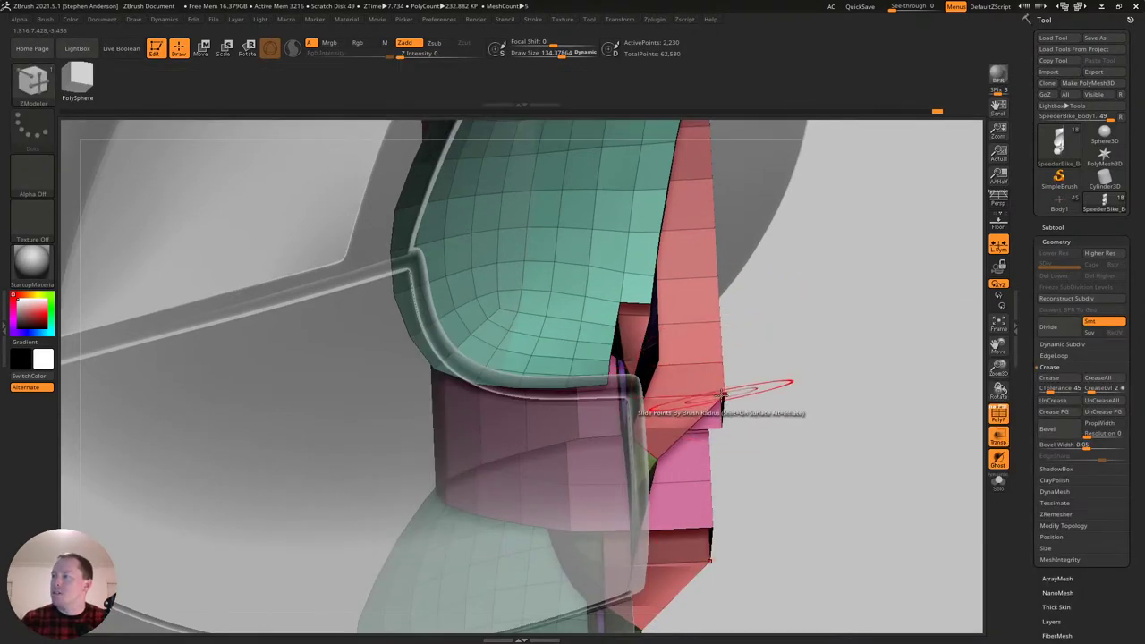
left_click_drag(716, 390, 693, 395)
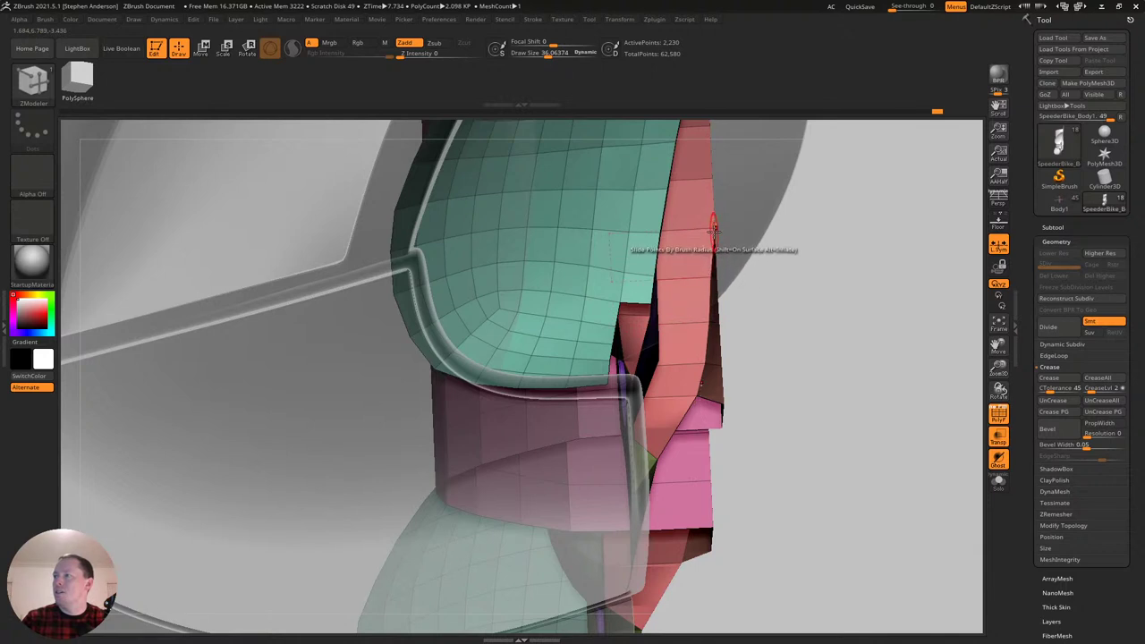
left_click_drag(741, 281, 726, 336, "alt")
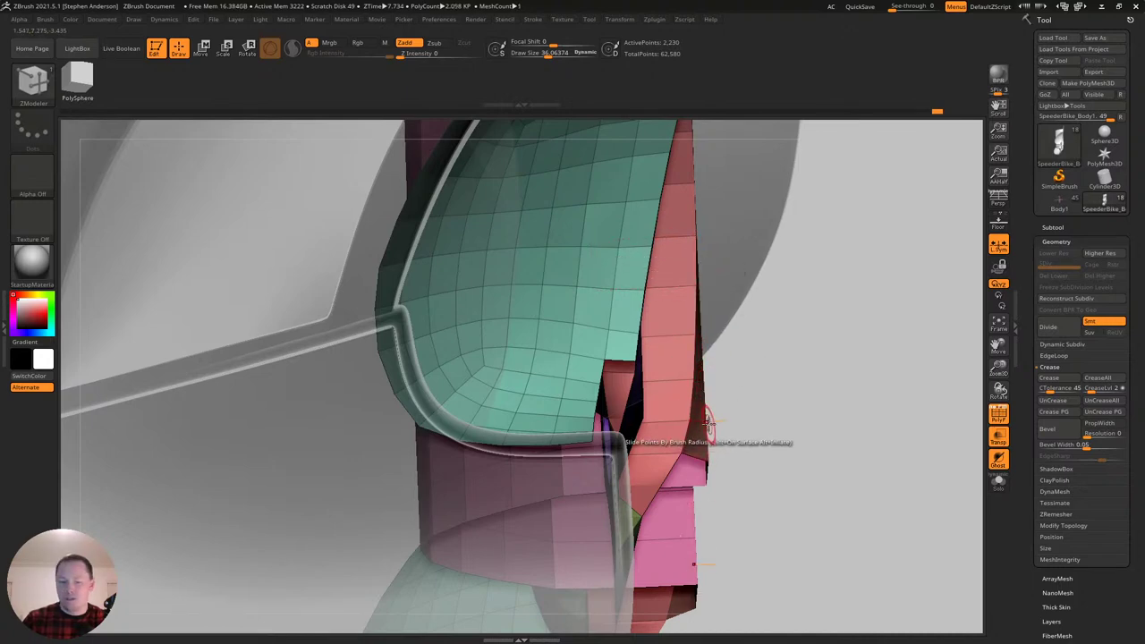
Fine-tune the recess wall's lower outer edge in profile with the Move brush.
key("b")
key("m")
key("v")
mouse_move(683, 372)
left_mouse_down()
mouse_move(703, 370)
mouse_move(687, 372)
left_mouse_up()
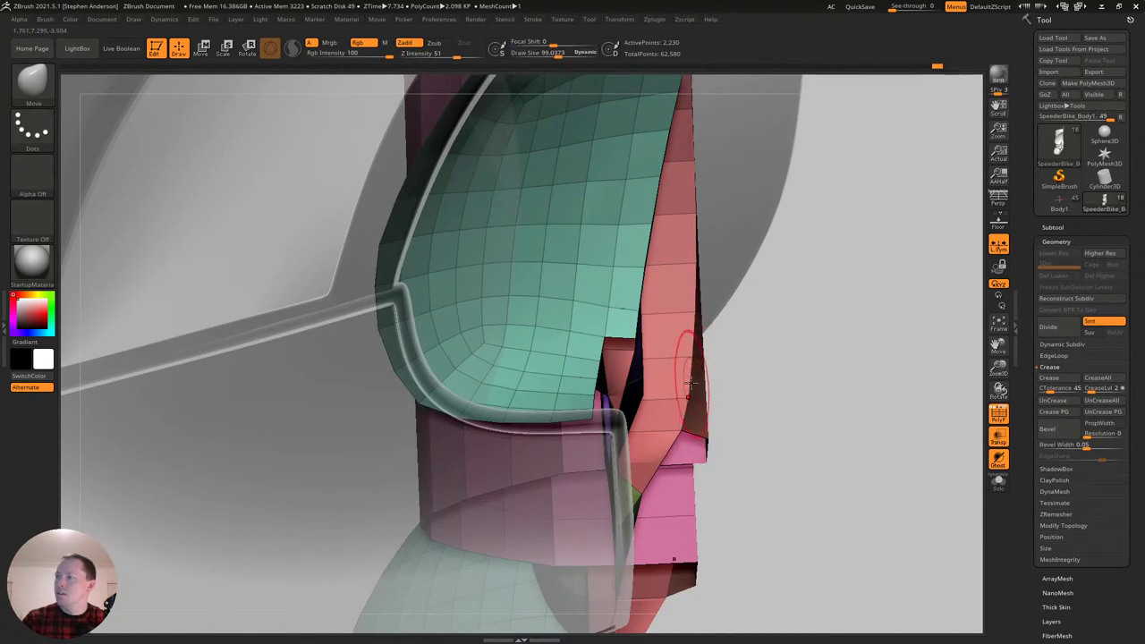
right_click_drag(788, 279, 669, 320)
right_click_drag(678, 401, 678, 341)
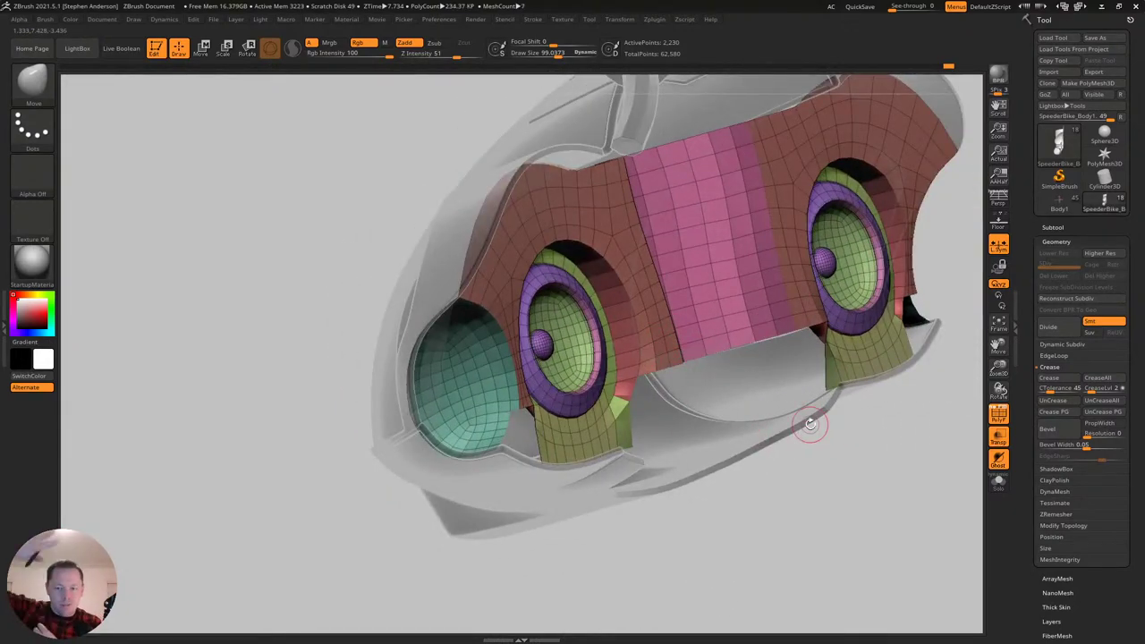
Bridge the panel's outer corner edge to the edge of the teal socket below the red recess wall.
mouse_move(560, 405)
right_mouse_down()
mouse_move(614, 404)
mouse_move(647, 438)
mouse_move(519, 383)
mouse_move(563, 376)
mouse_move(531, 377)
mouse_move(621, 396)
mouse_move(582, 333)
right_mouse_up()
key("b")
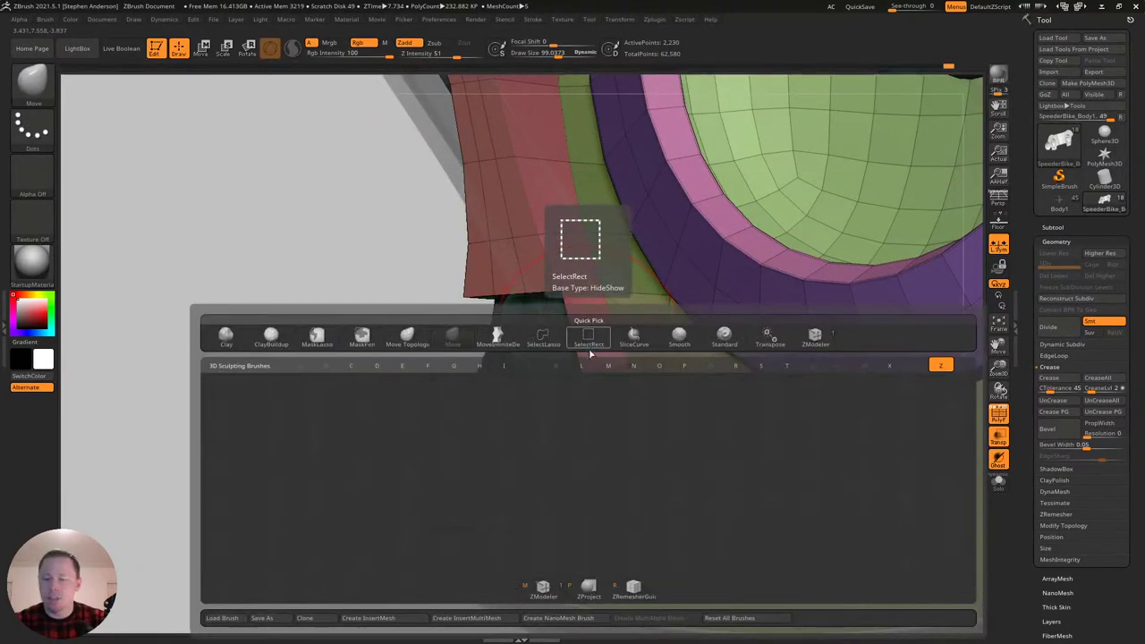
key("z")
key("m")
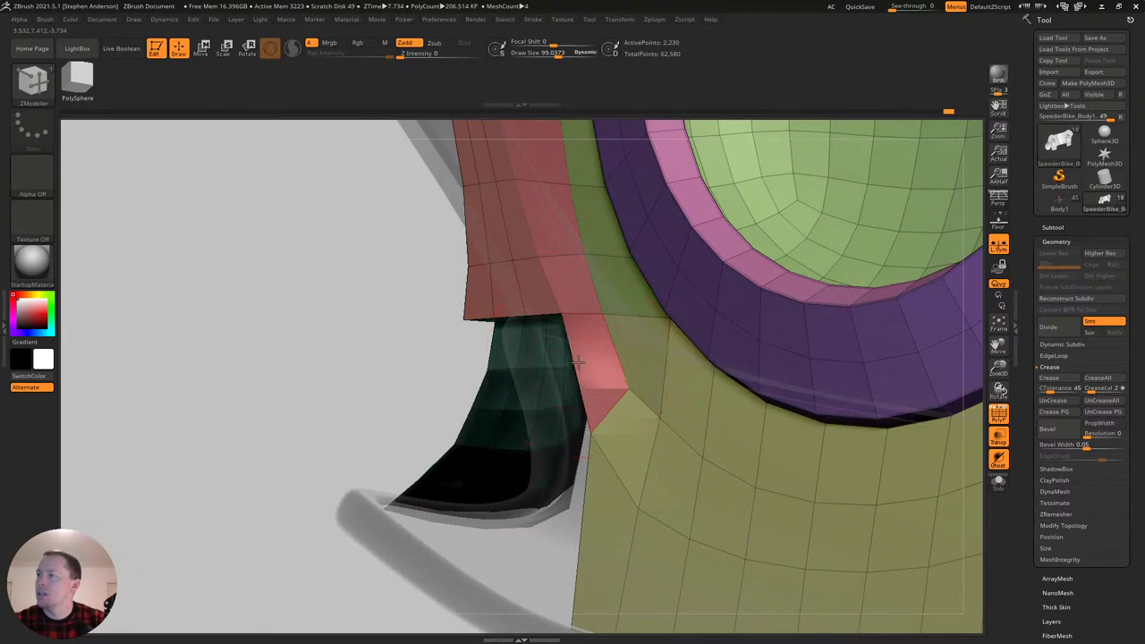
right_click_drag(578, 366, 628, 368)
left_click(552, 400)
right_click_drag(552, 400, 462, 332)
key("space")
left_click(438, 334)
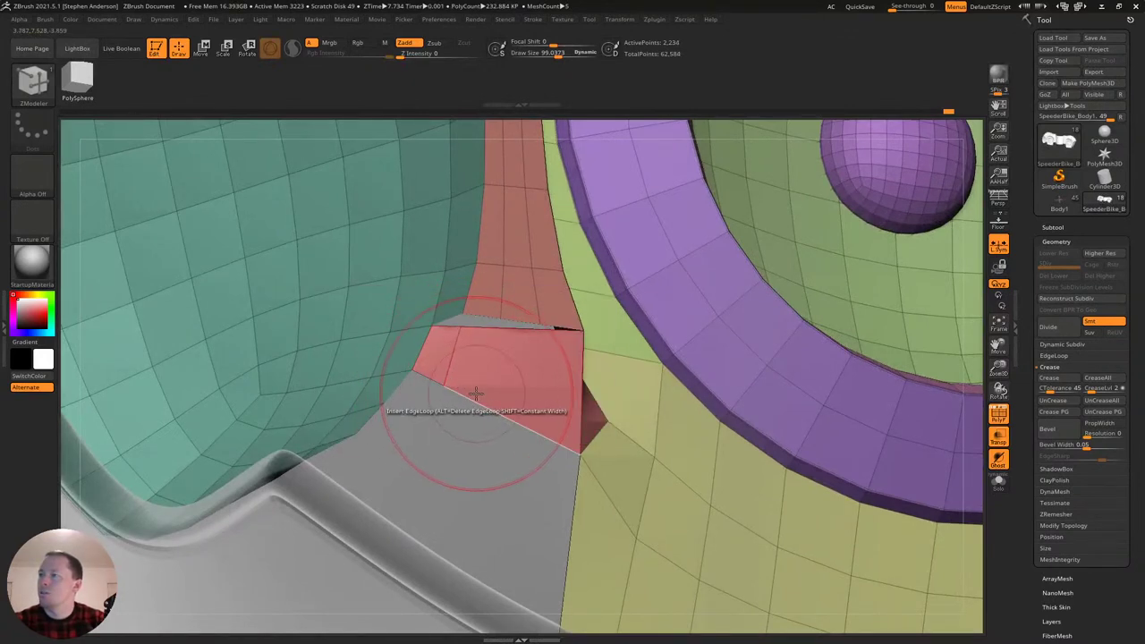
Insert evenly spaced edge loops across the newly bridged red face to match the wall divisions above it.
key("ctrl+z")
left_click(480, 401)
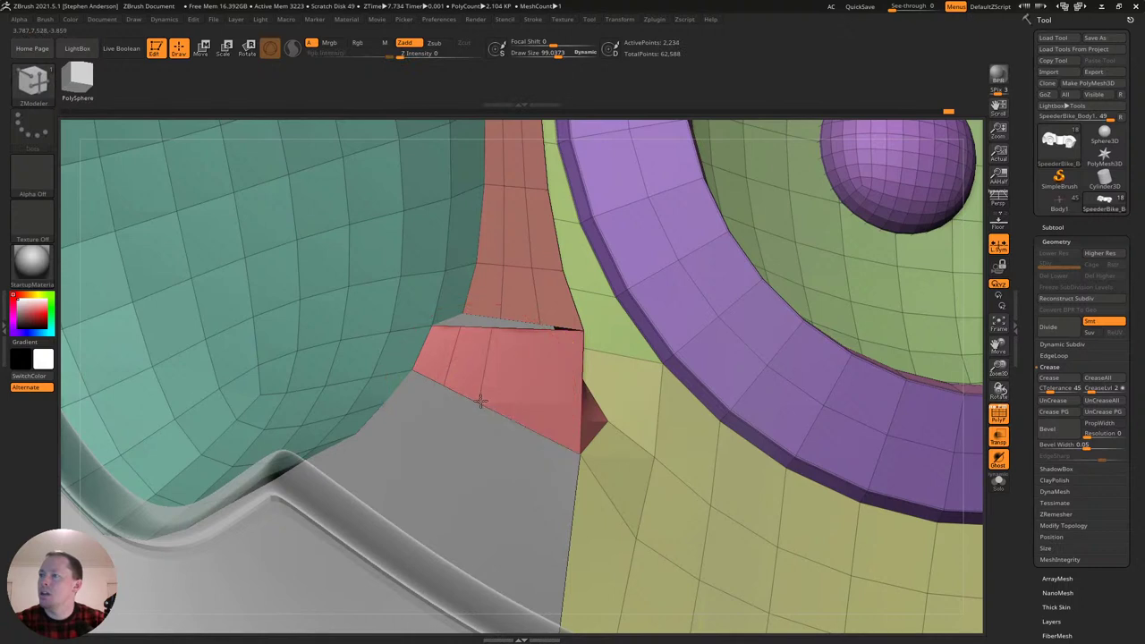
left_click(534, 428)
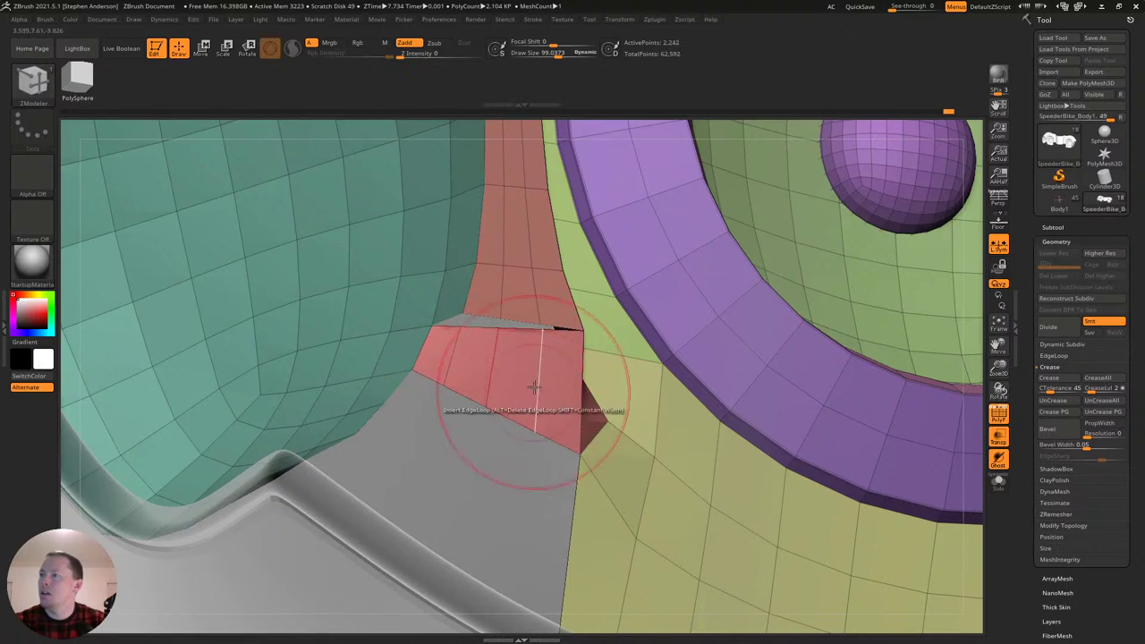
left_click_drag(543, 333, 523, 337)
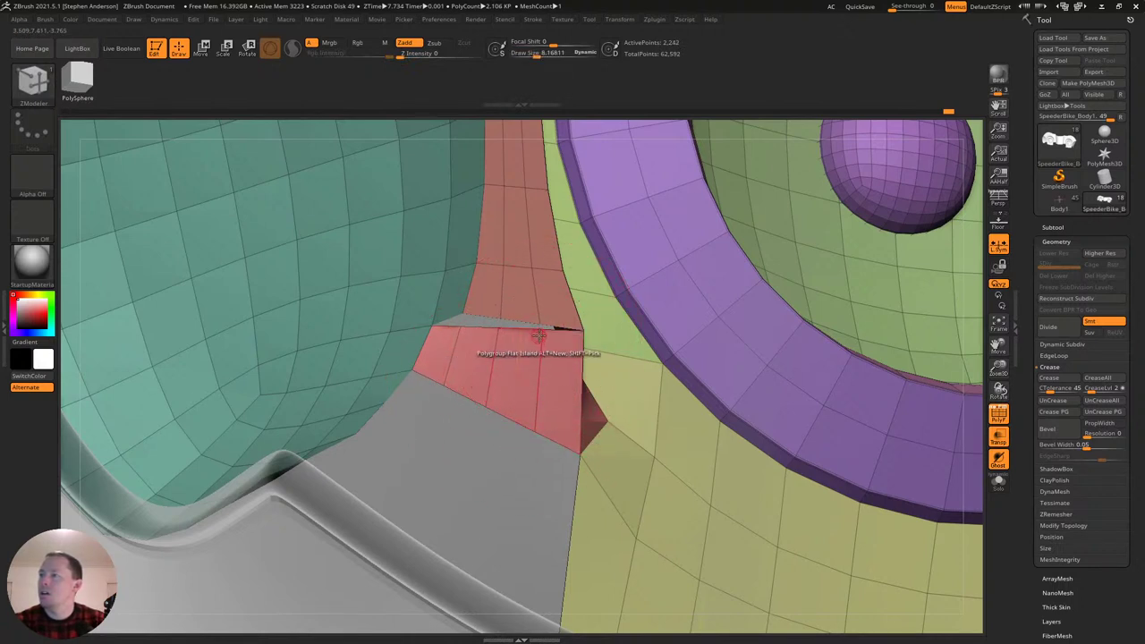
Stitch the bridged face's upper points to the matching points on the lower edge of the red wall.
key("space")
left_click(612, 358)
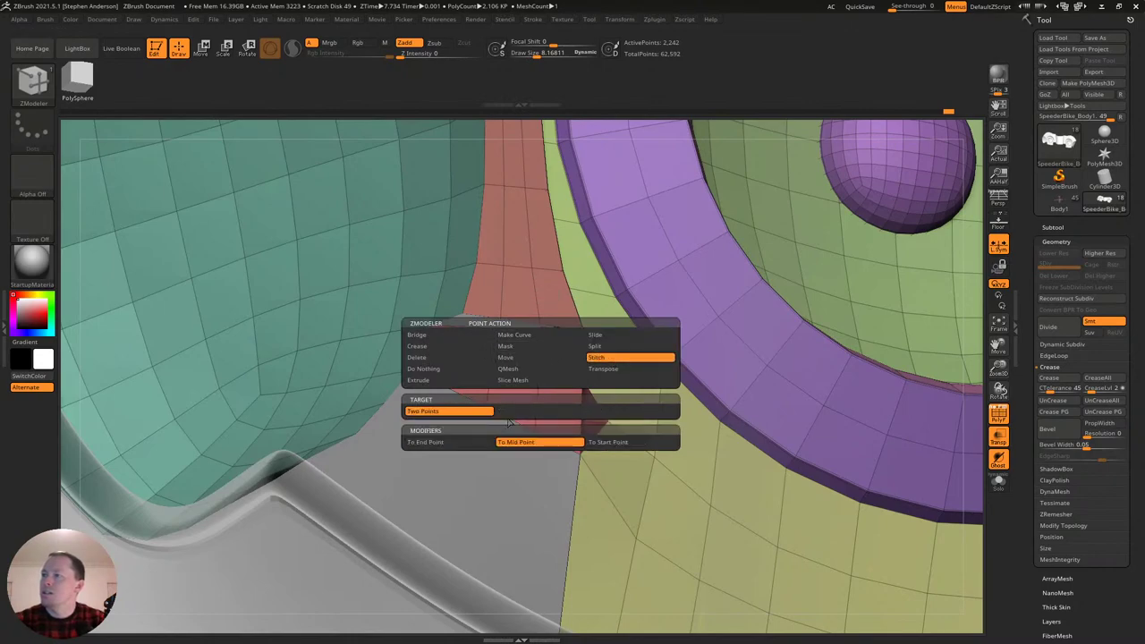
key("space")
right_click_drag(560, 409, 545, 352)
key("space")
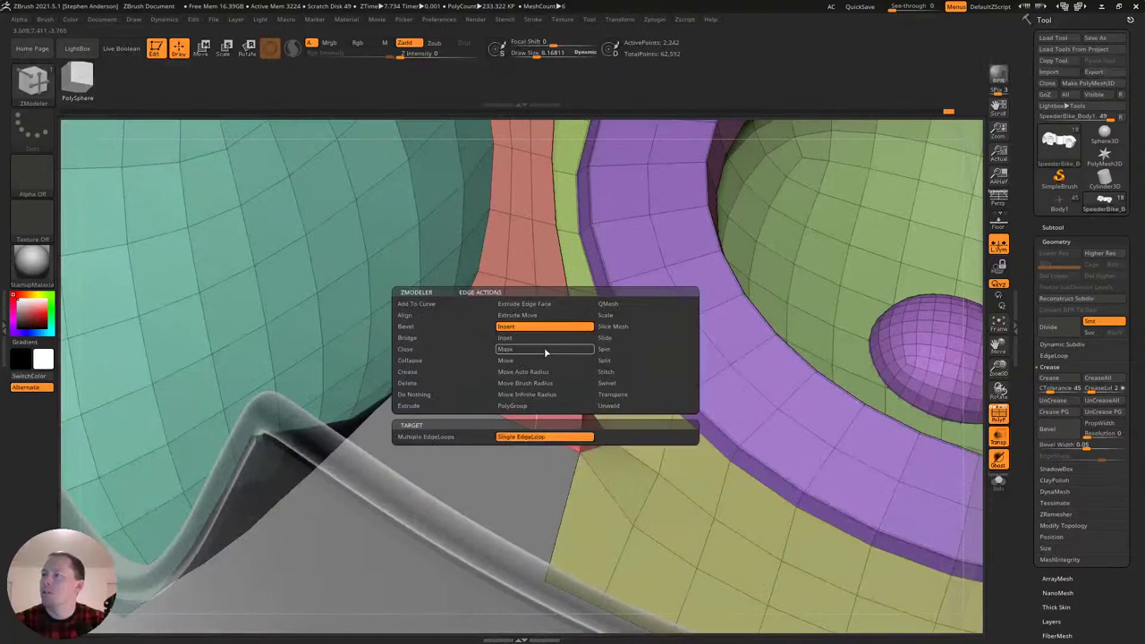
key("space")
key("space")
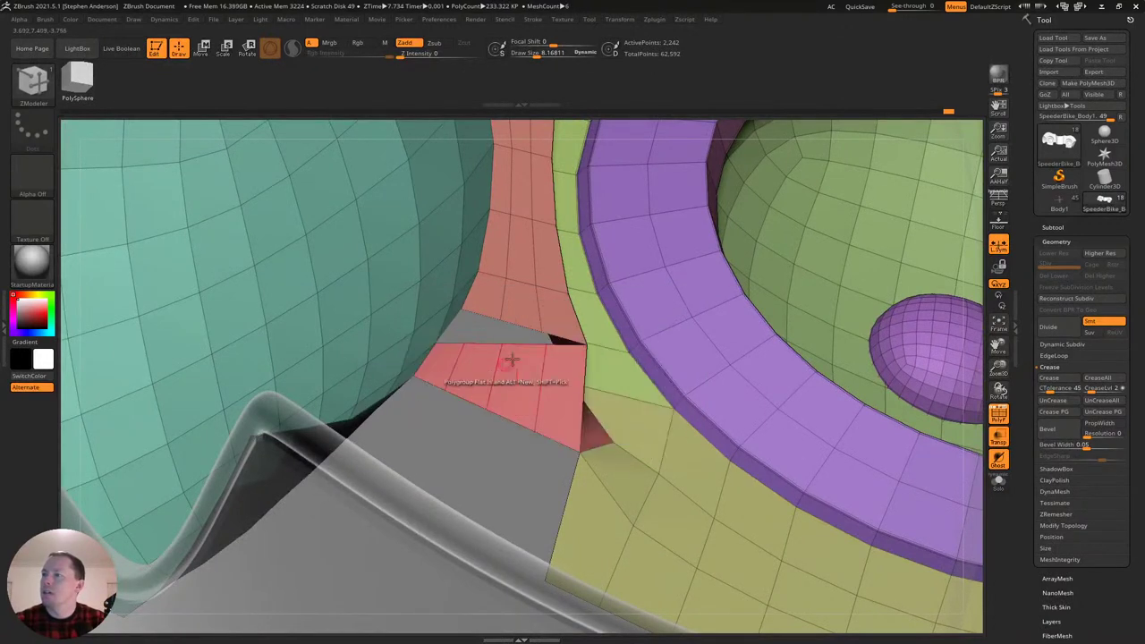
left_click(542, 340)
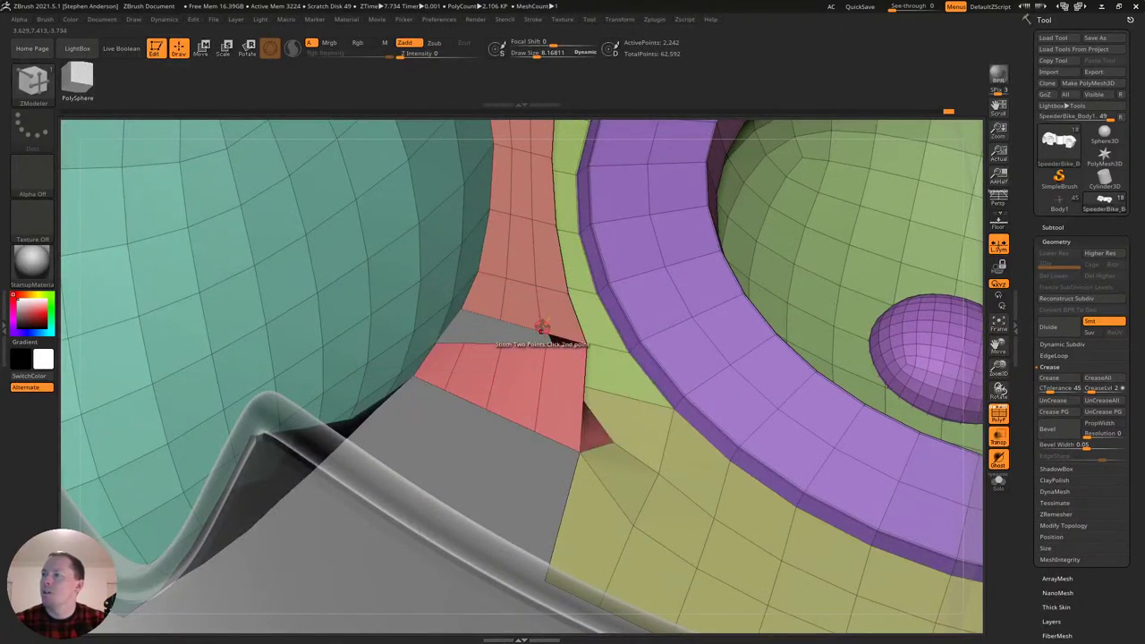
left_click(501, 347)
left_click(498, 320)
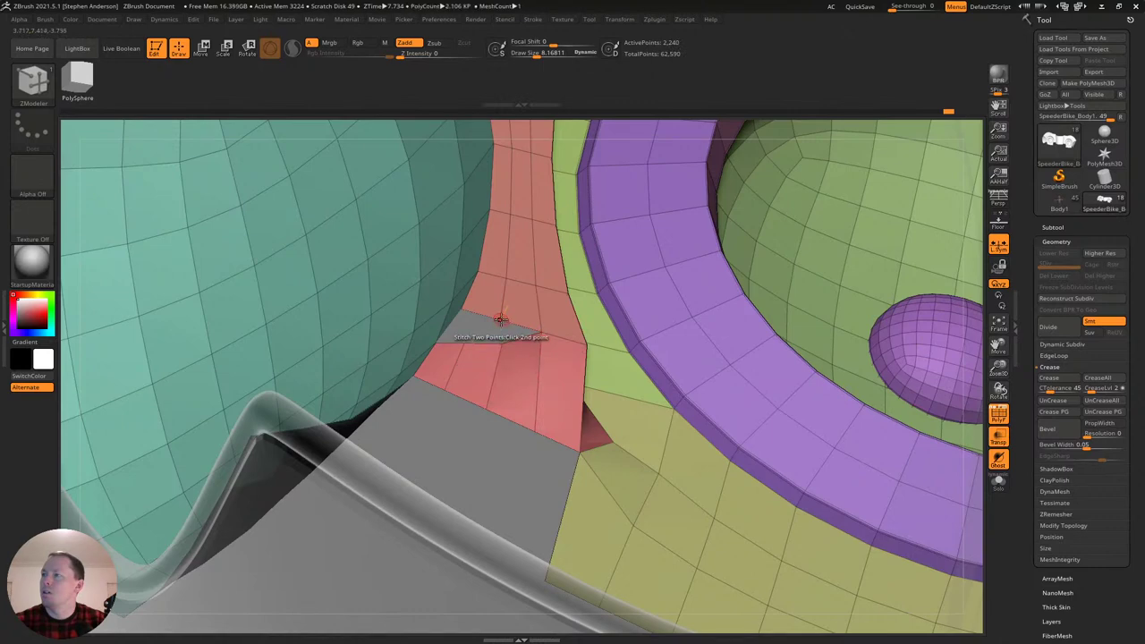
left_click(463, 340)
left_click(462, 310)
Pull the bridged red strip's points into line beside the teal socket using the Move brush at draw size about 24.
mouse_move(465, 312)
right_mouse_down()
mouse_move(517, 380)
mouse_move(447, 381)
mouse_move(438, 356)
right_mouse_up()
key("b")
key("m")
key("v")
key("s")
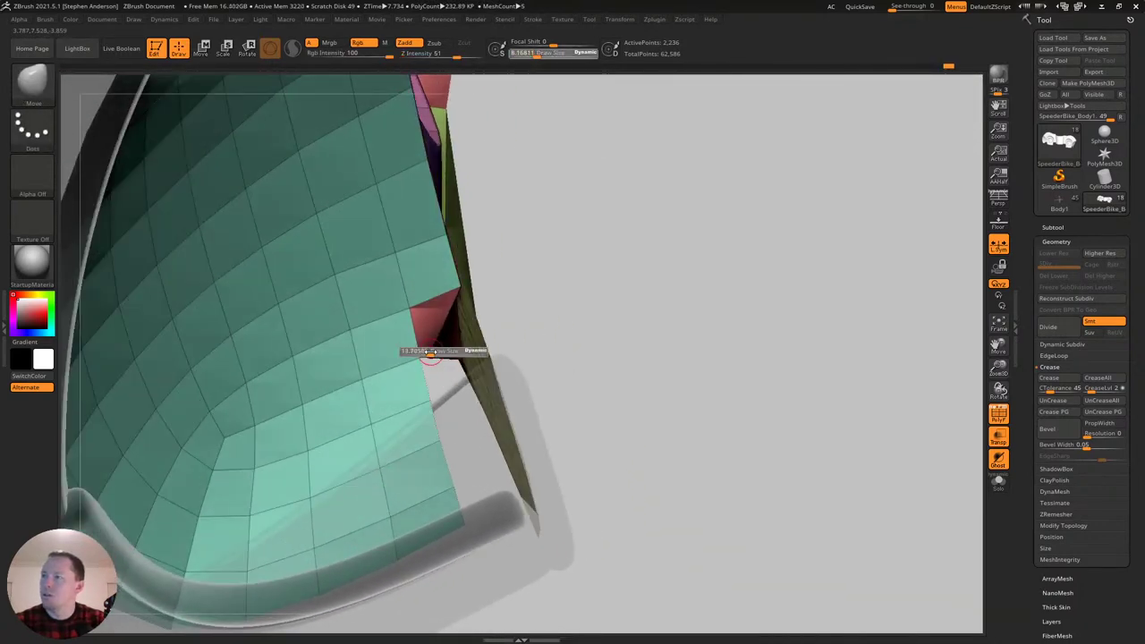
left_click_drag(435, 352, 517, 352)
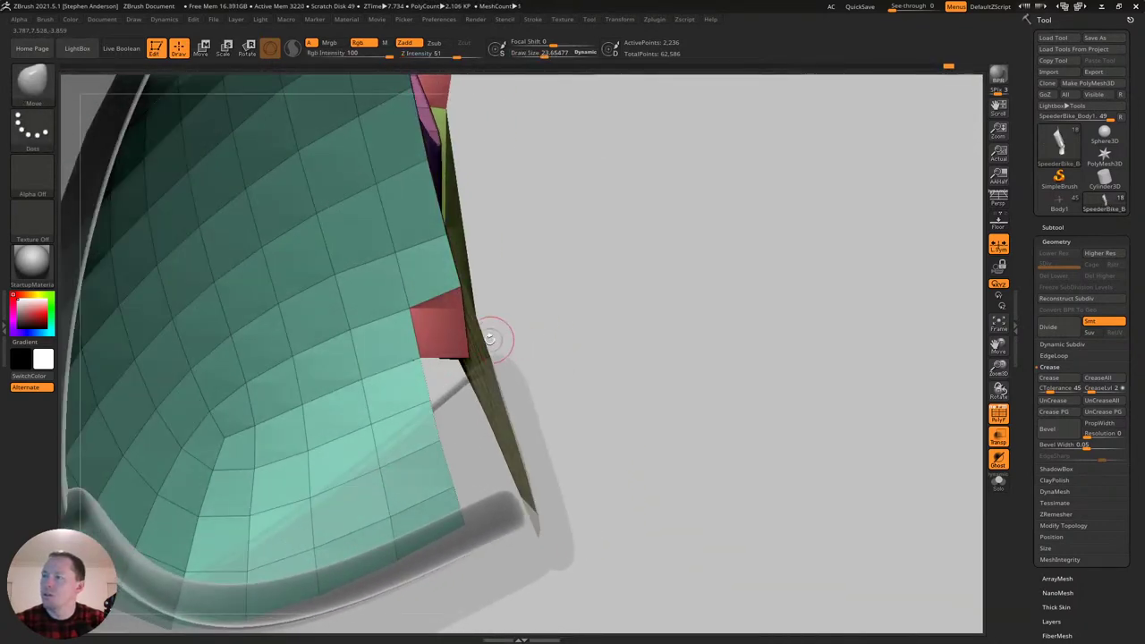
right_click_drag(498, 340, 445, 345)
right_click_drag(588, 310, 837, 286, "alt")
right_click_drag(412, 304, 441, 349, "alt")
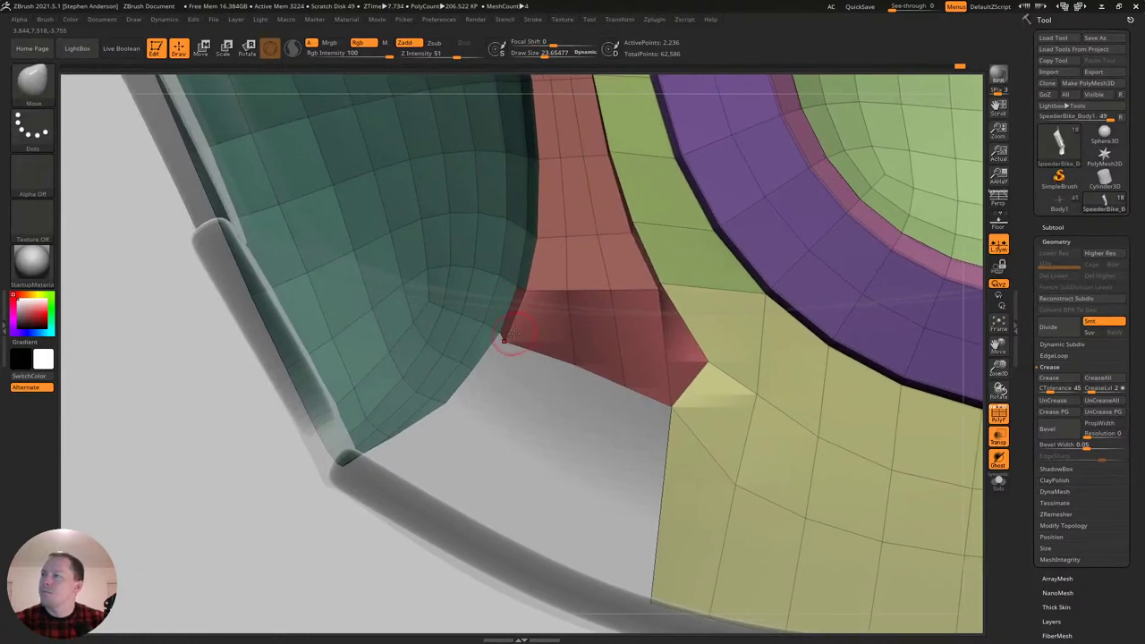
Reshape the bridged red strip's border between the teal socket and the panel corner with larger Move brush sizes.
key("s")
left_click_drag(526, 293, 534, 293)
right_click_drag(567, 360, 626, 361)
mouse_move(577, 360)
left_mouse_down()
mouse_move(671, 365)
mouse_move(664, 382)
left_mouse_up()
right_click_drag(629, 374, 572, 350)
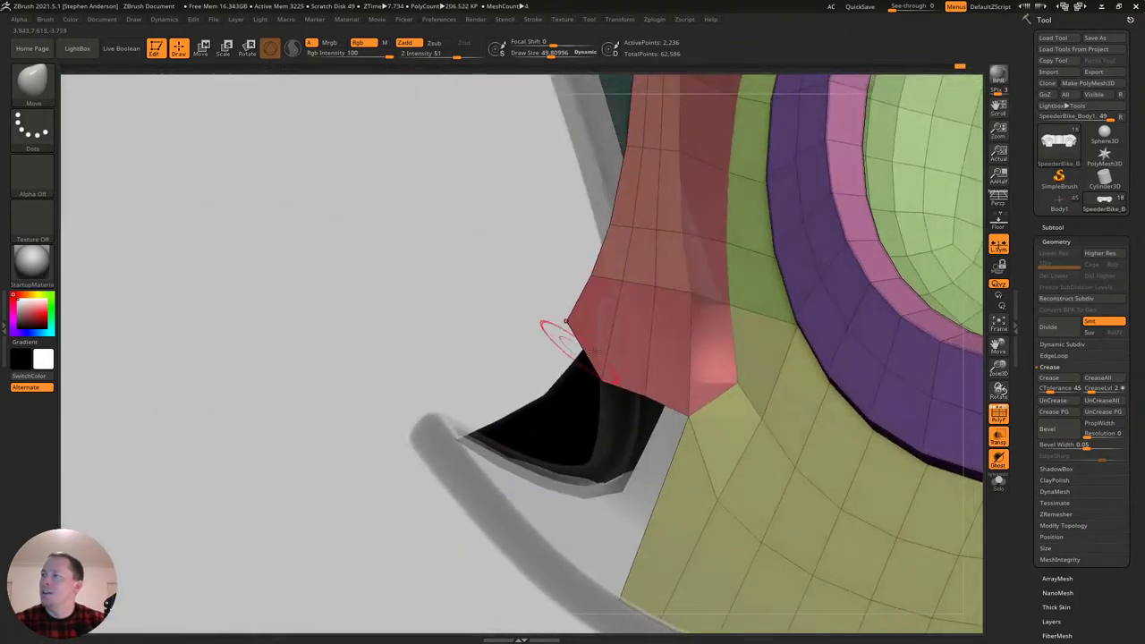
mouse_move(650, 322)
right_mouse_down()
mouse_move(690, 319)
mouse_move(685, 294)
right_mouse_up()
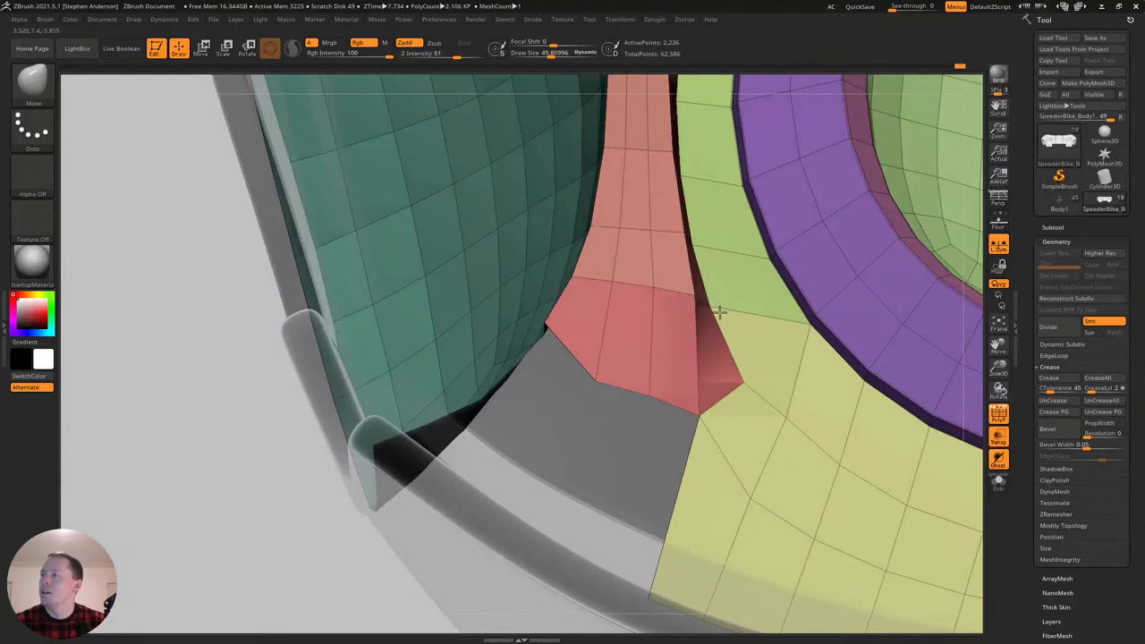
right_click_drag(724, 314, 696, 307)
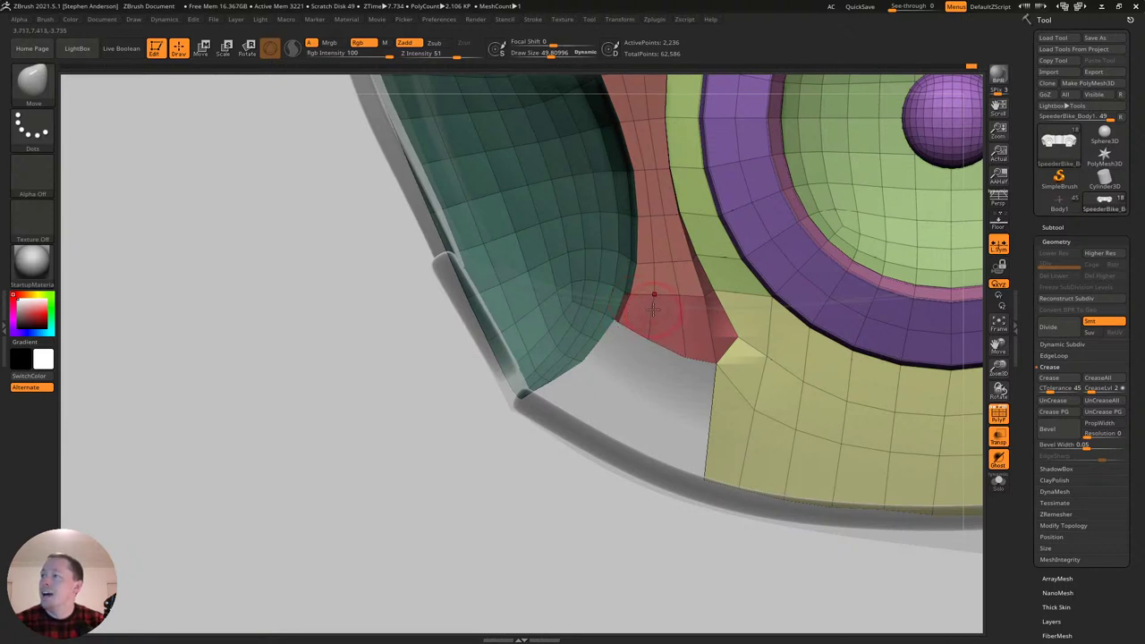
key("s")
left_click_drag(669, 306, 676, 307)
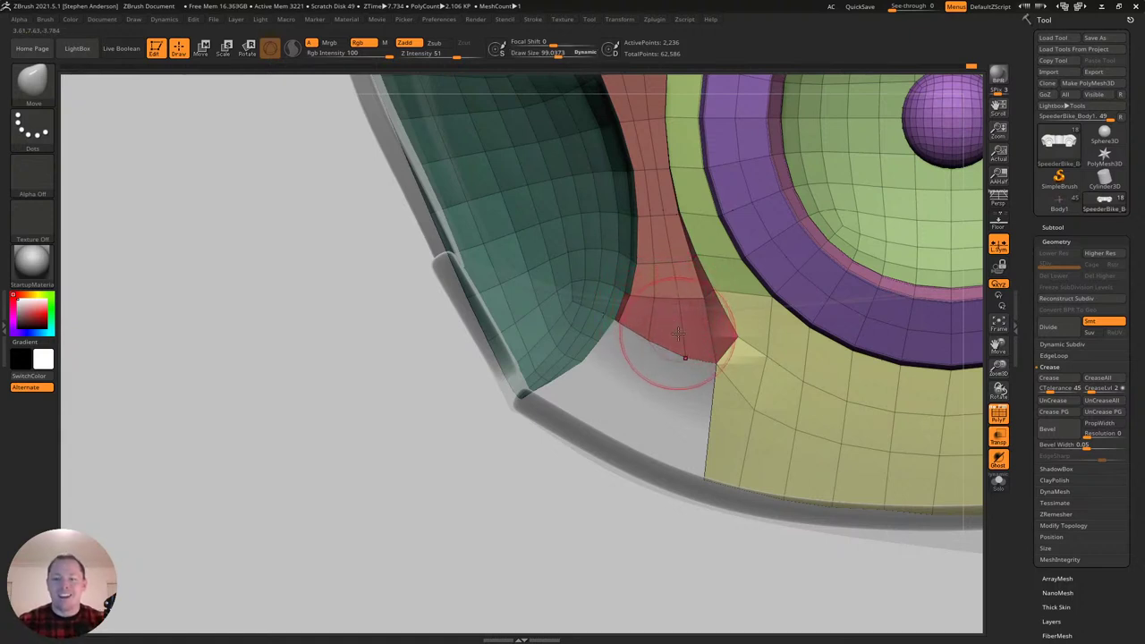
mouse_move(678, 348)
right_mouse_down()
mouse_move(729, 365)
mouse_move(622, 338)
mouse_move(675, 358)
mouse_move(675, 335)
mouse_move(674, 345)
right_mouse_up()
mouse_move(693, 383)
right_mouse_down()
mouse_move(734, 376)
mouse_move(723, 364)
mouse_move(646, 394)
mouse_move(624, 385)
right_mouse_up()
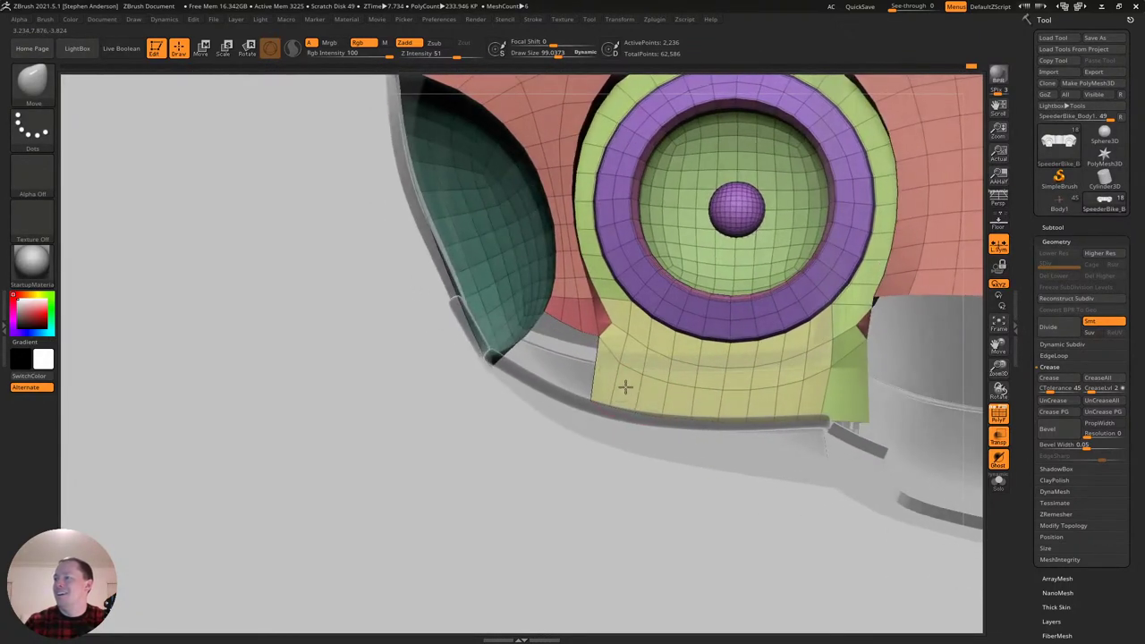
Insert a horizontal edge loop through the lower panel and stitch its outer end point to the red strip's corner.
key("b")
key("z")
key("m")
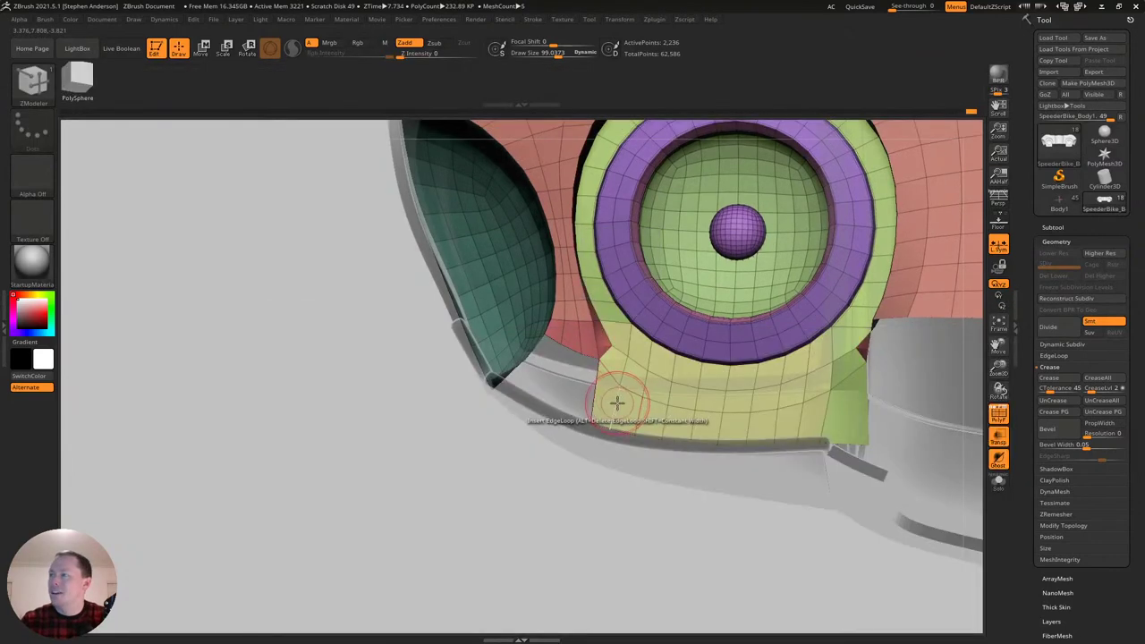
left_click(613, 403)
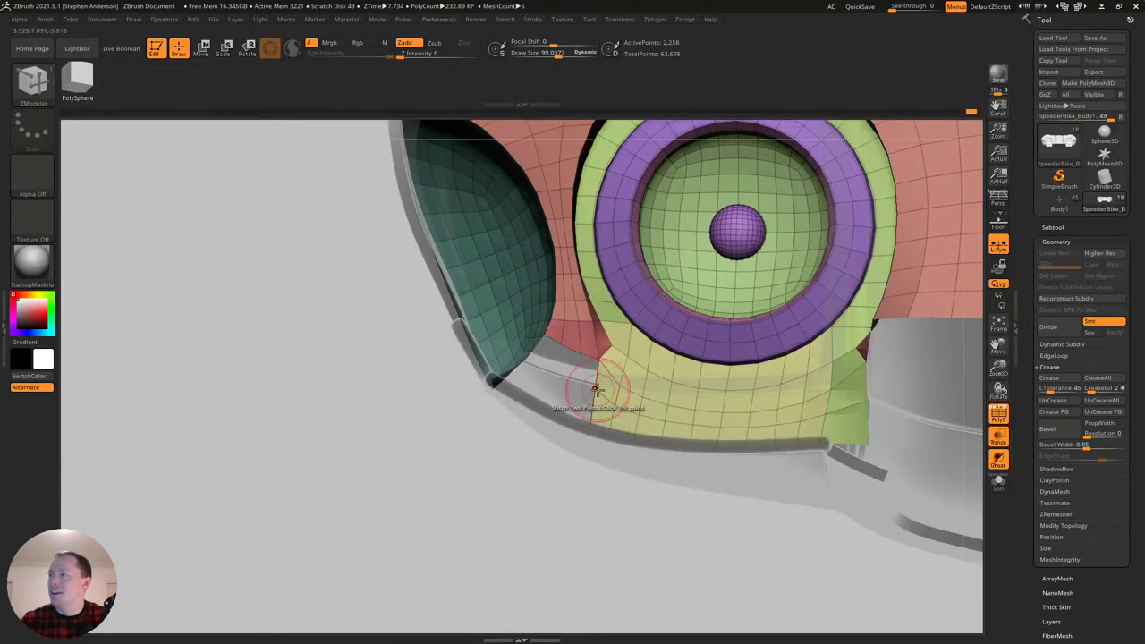
key("space")
left_click(576, 498)
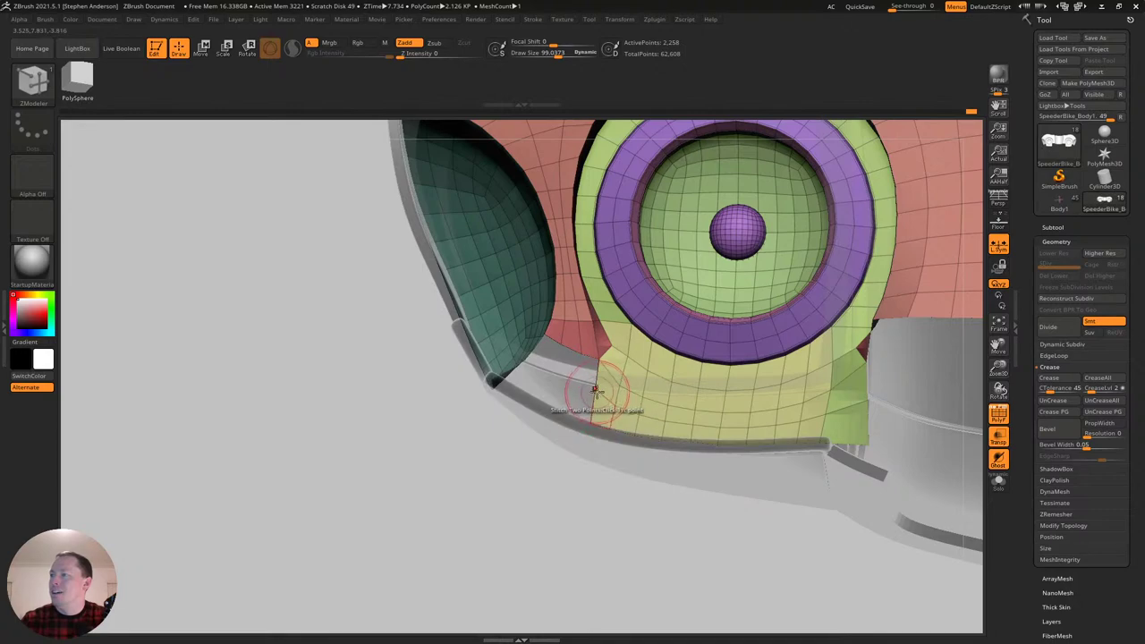
right_click_drag(620, 396, 642, 383)
Bridge the panel's inner side edge to the lower edge of the adjacent red wall.
key("space")
left_click(513, 339)
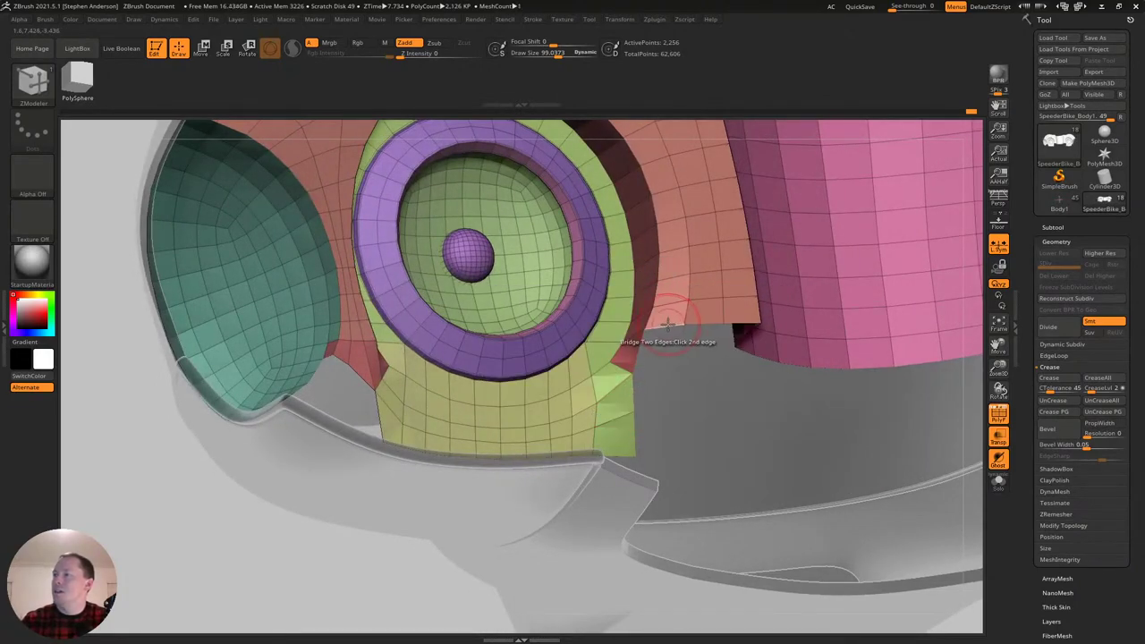
right_click_drag(591, 398, 612, 363)
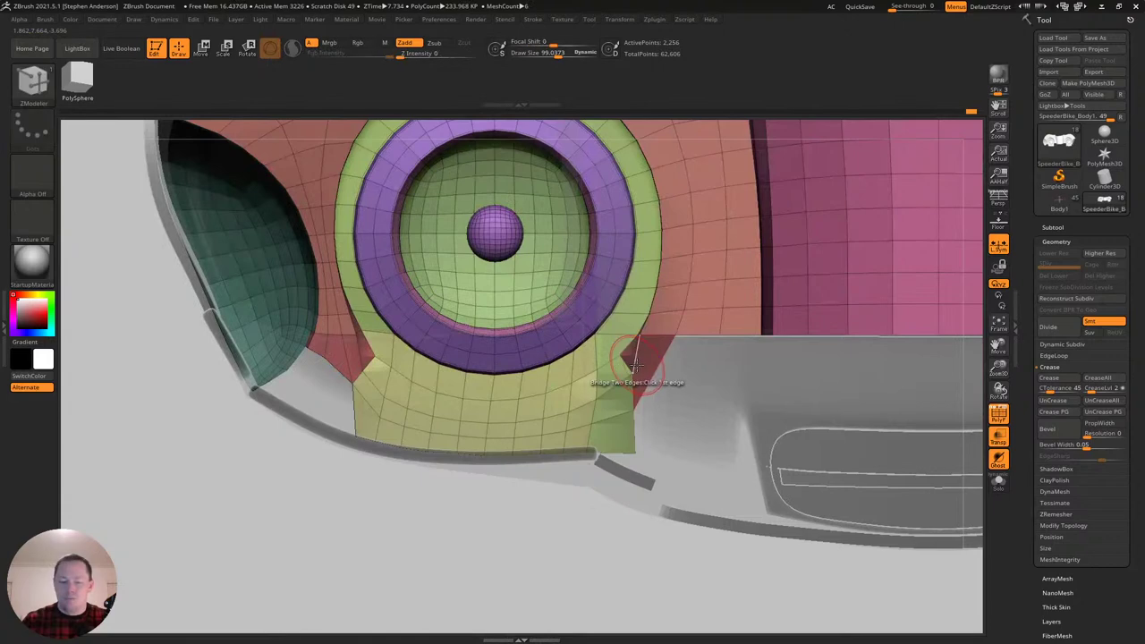
Pull the lower panel's outer corner along the trim toward the teal socket using the Move brush at draw size about 99.
key("b")
key("m")
key("v")
key("s")
left_click_drag(636, 352, 628, 354)
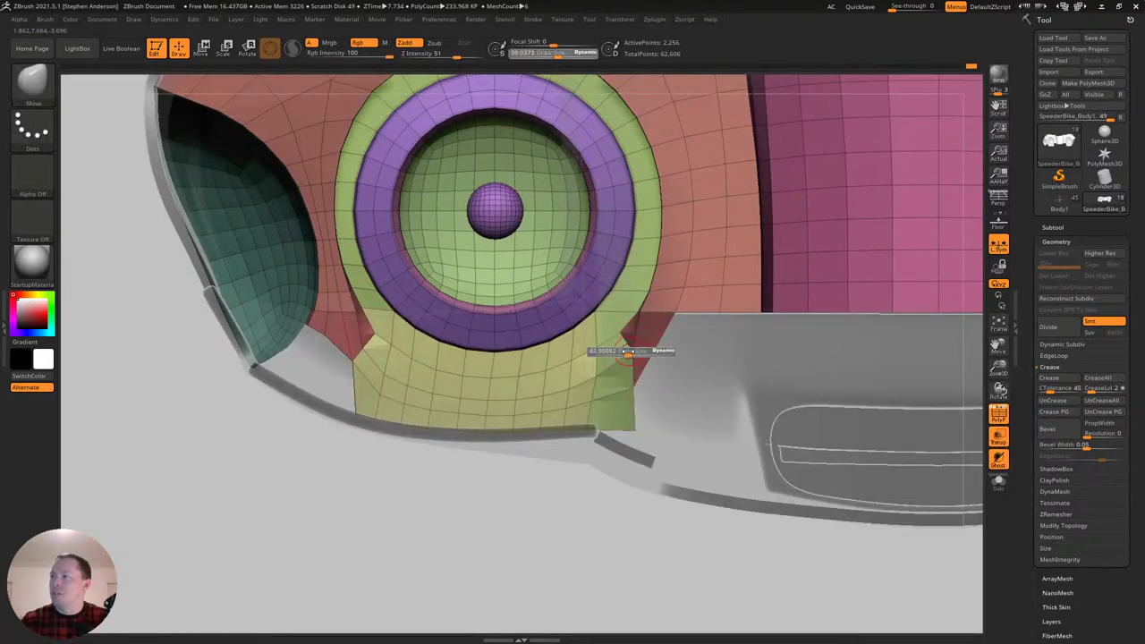
right_click_drag(621, 351, 590, 368)
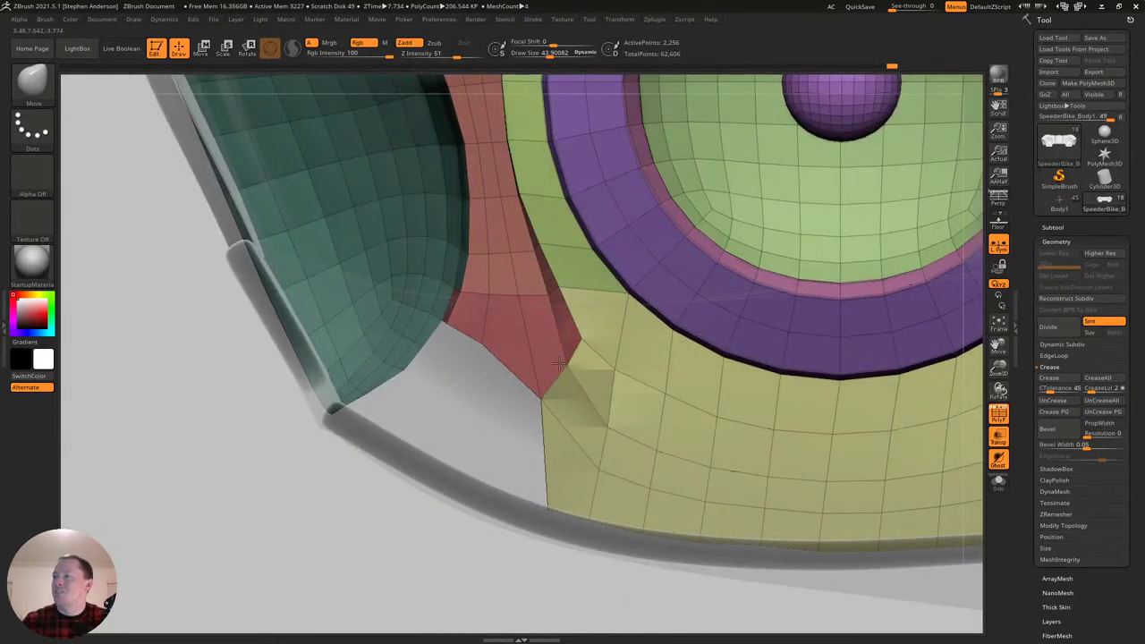
mouse_move(561, 370)
right_mouse_down()
mouse_move(540, 382)
mouse_move(578, 405)
right_mouse_up()
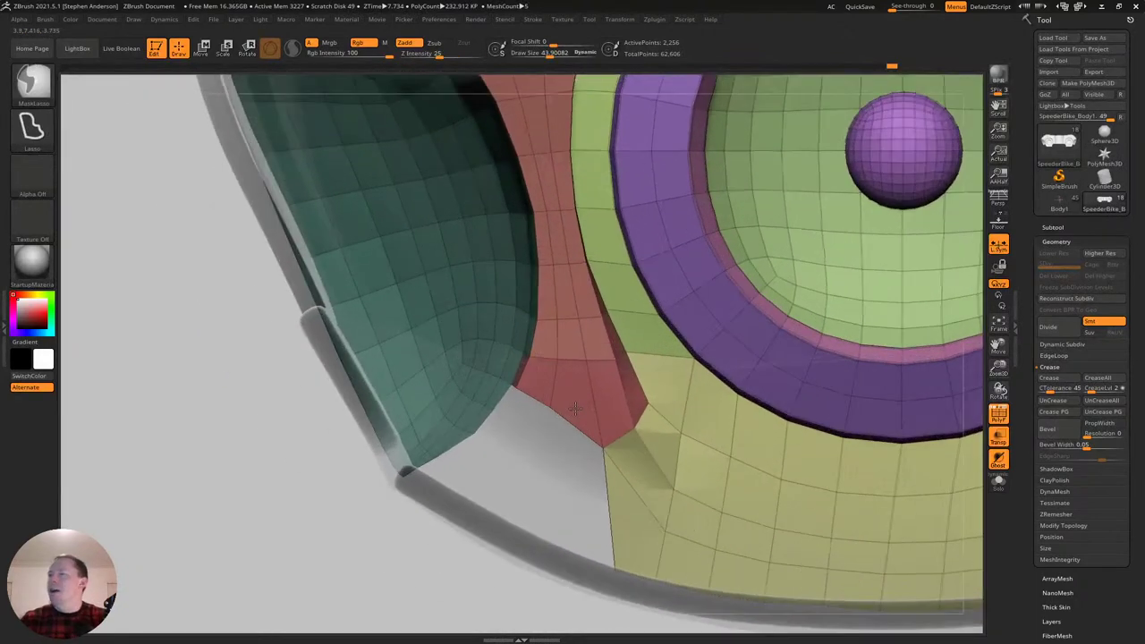
right_click_drag(649, 471, 540, 387, "alt")
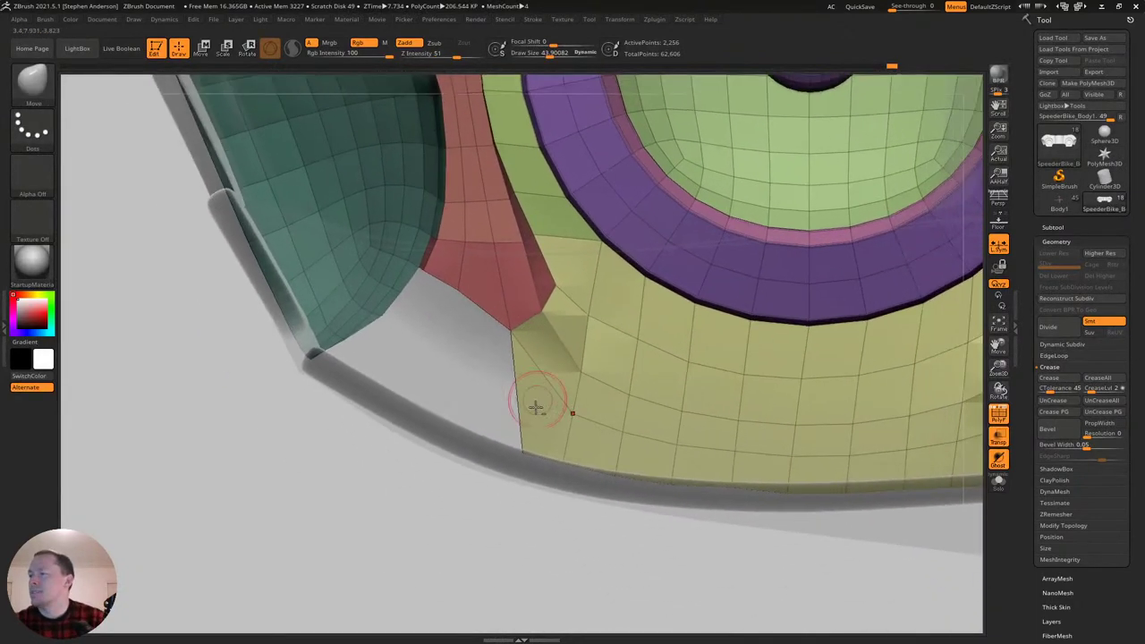
key("s")
mouse_move(547, 452)
left_mouse_down()
mouse_move(555, 458)
mouse_move(530, 453)
left_mouse_up()
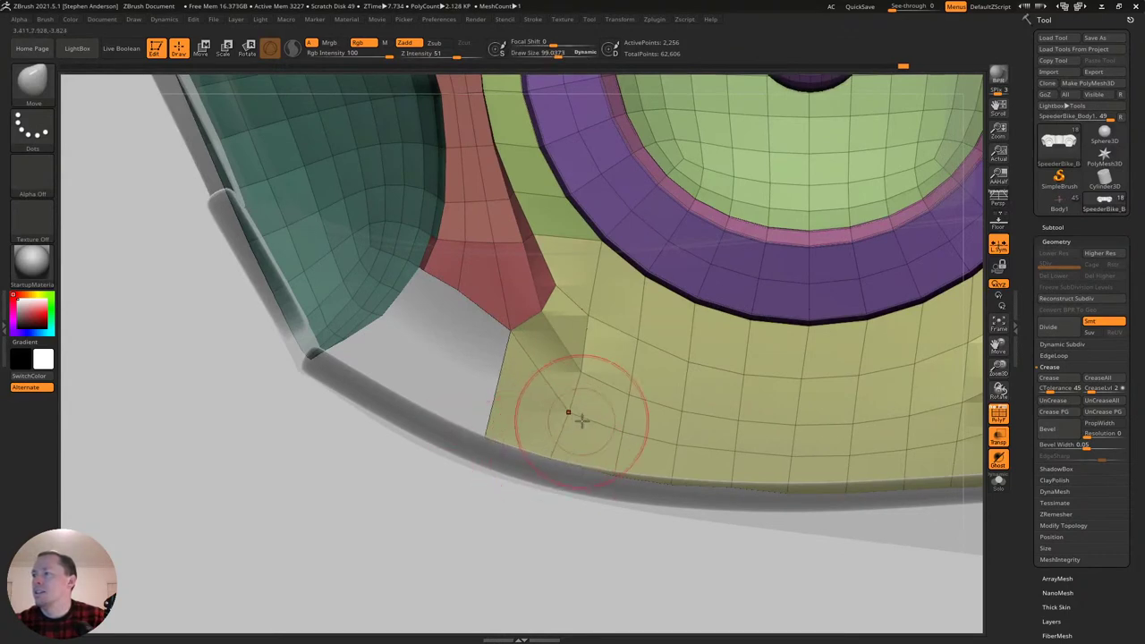
Even out the lower panel's surface between the red strip and the trim with the Move brush, adjusting its draw size.
right_click_drag(575, 369, 534, 360)
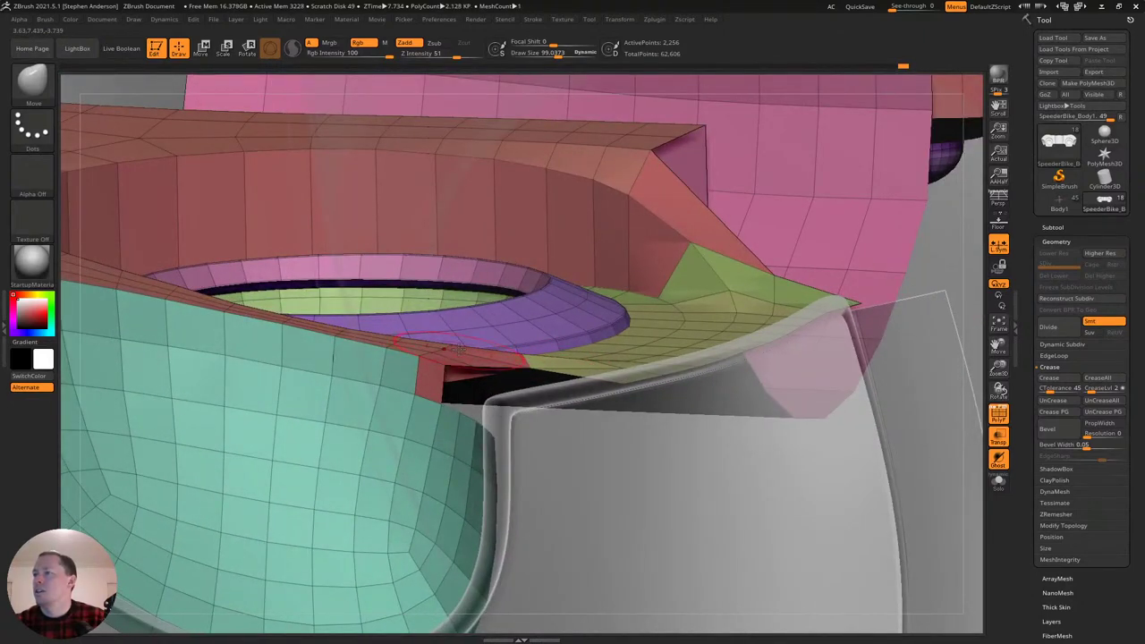
mouse_move(461, 351)
right_mouse_down()
mouse_move(627, 382)
mouse_move(561, 358)
mouse_move(539, 333)
mouse_move(606, 284)
mouse_move(614, 258)
mouse_move(654, 271)
mouse_move(592, 286)
mouse_move(654, 296)
mouse_move(621, 313)
mouse_move(628, 356)
mouse_move(609, 411)
mouse_move(539, 534)
mouse_move(508, 365)
mouse_move(532, 392)
right_mouse_up()
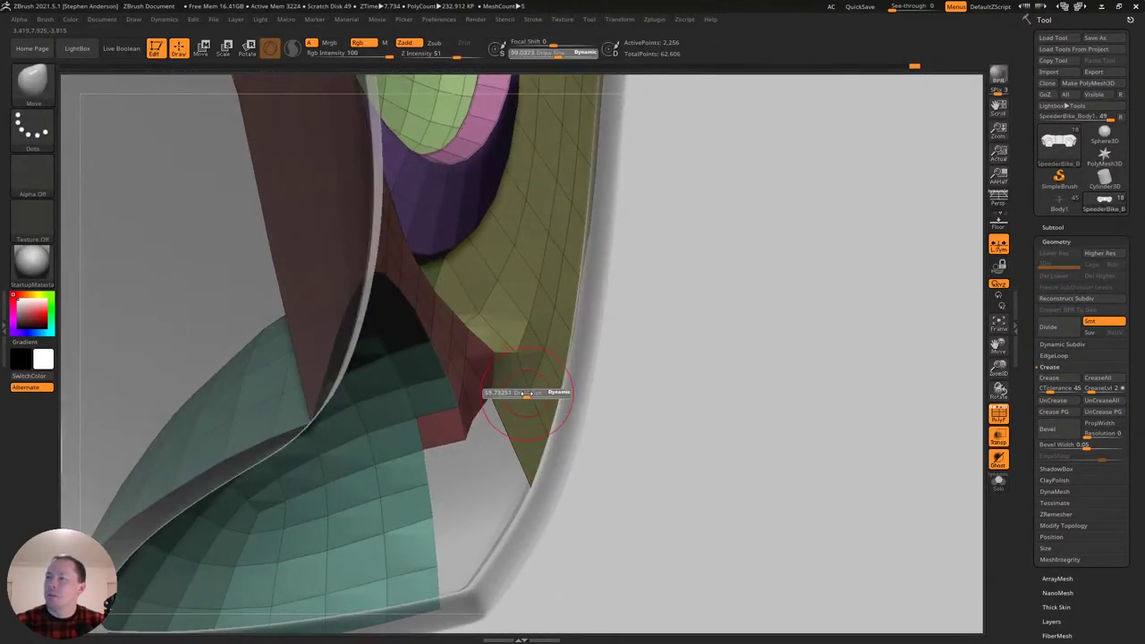
left_click_drag(527, 393, 518, 393)
mouse_move(526, 382)
right_mouse_down()
mouse_move(511, 373)
mouse_move(509, 343)
mouse_move(495, 352)
mouse_move(521, 330)
mouse_move(531, 340)
mouse_move(524, 325)
mouse_move(516, 355)
right_mouse_up()
key("s")
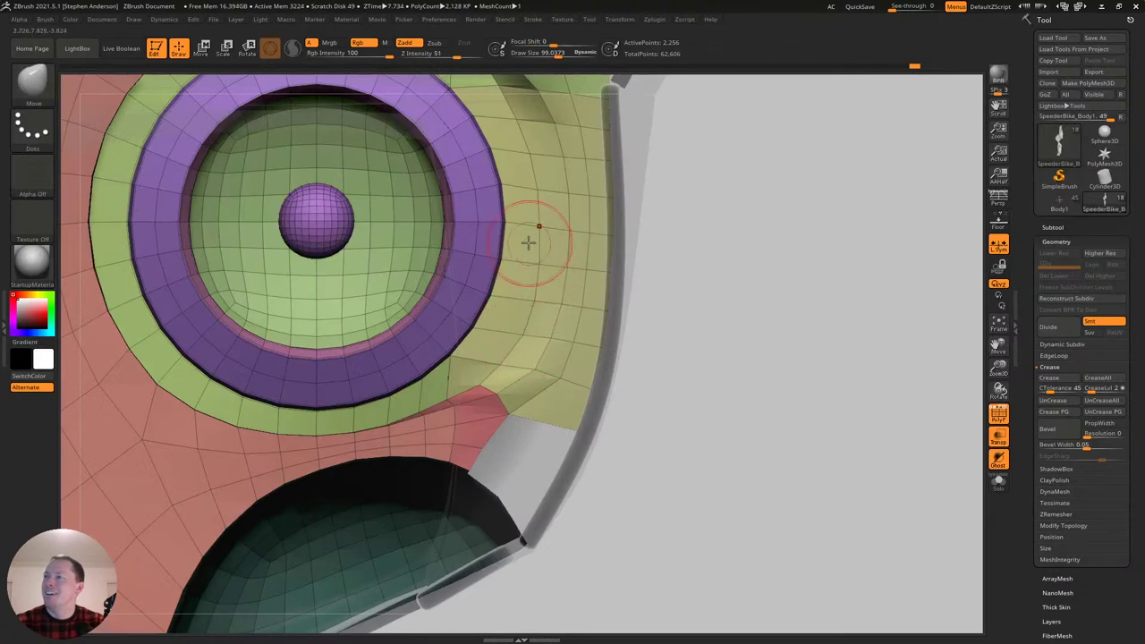
right_click_drag(527, 159, 542, 287)
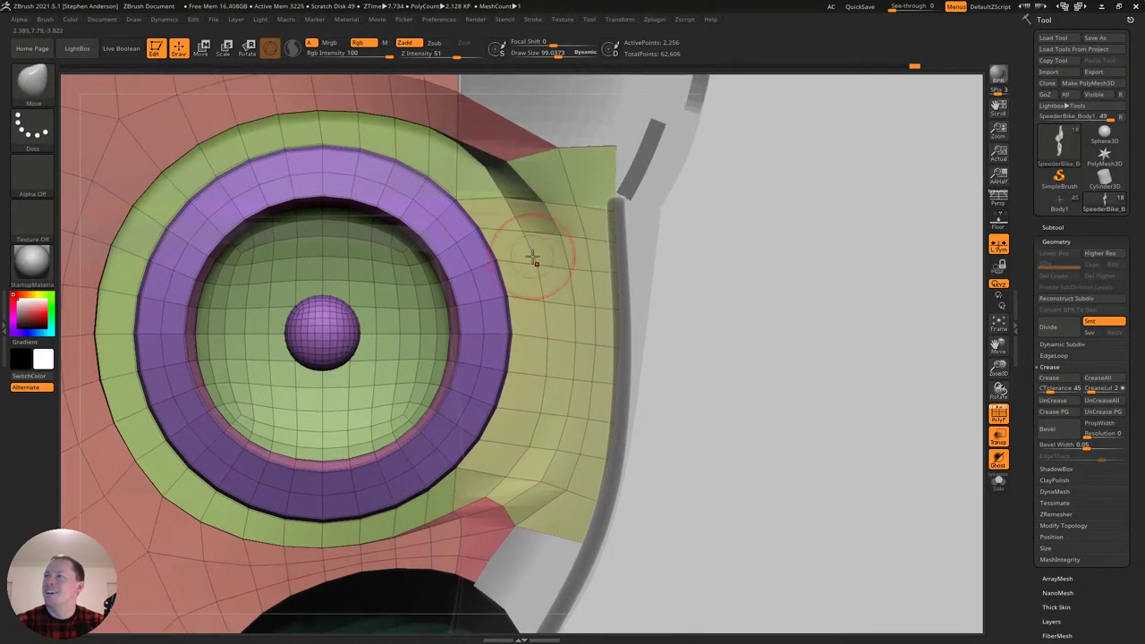
Reposition the yellow panel's vertices beside the purple headlight ring with the Move brush, fitting them to the reference body's curve.
key("s")
left_click_drag(542, 482, 512, 506)
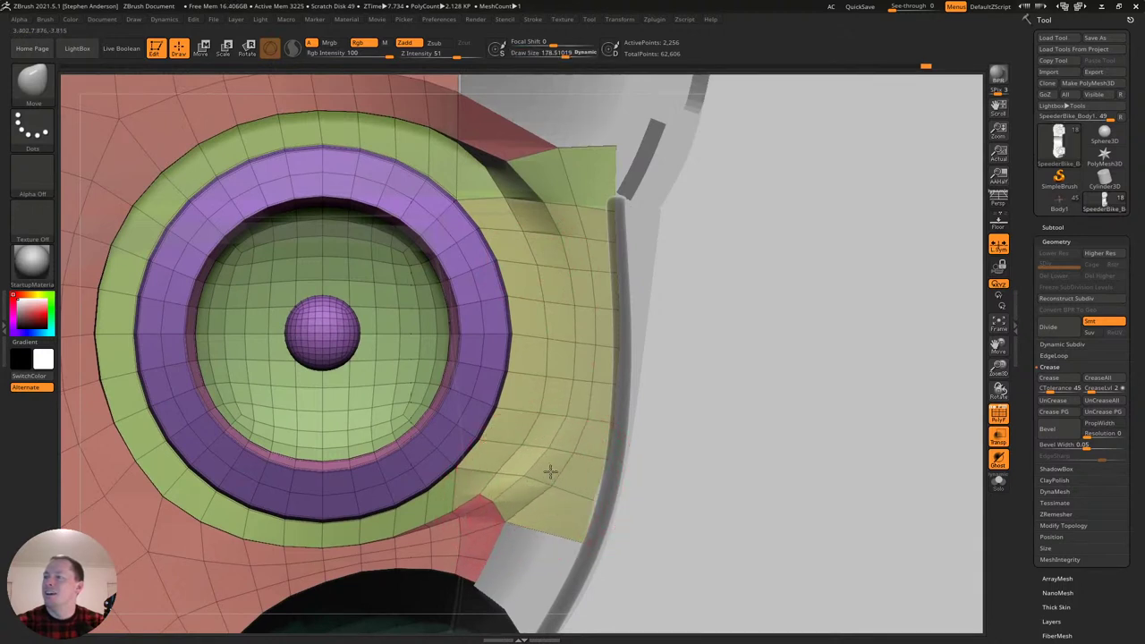
left_click_drag(567, 448, 559, 446)
left_click_drag(581, 408, 573, 329)
key("s")
mouse_move(533, 159)
left_mouse_down()
mouse_move(524, 158)
mouse_move(547, 158)
left_mouse_up()
left_click_drag(546, 204, 557, 198)
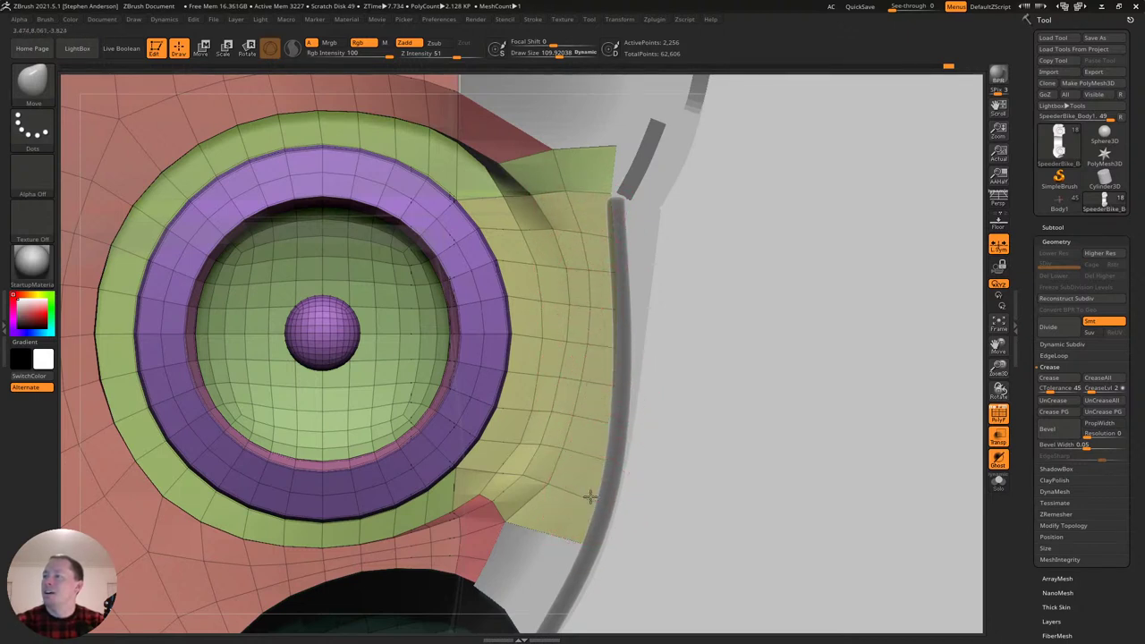
mouse_move(619, 363)
left_mouse_down()
mouse_move(644, 337)
mouse_move(659, 397)
mouse_move(639, 366)
mouse_move(596, 447)
mouse_move(493, 407)
mouse_move(511, 305)
mouse_move(550, 286)
left_mouse_up()
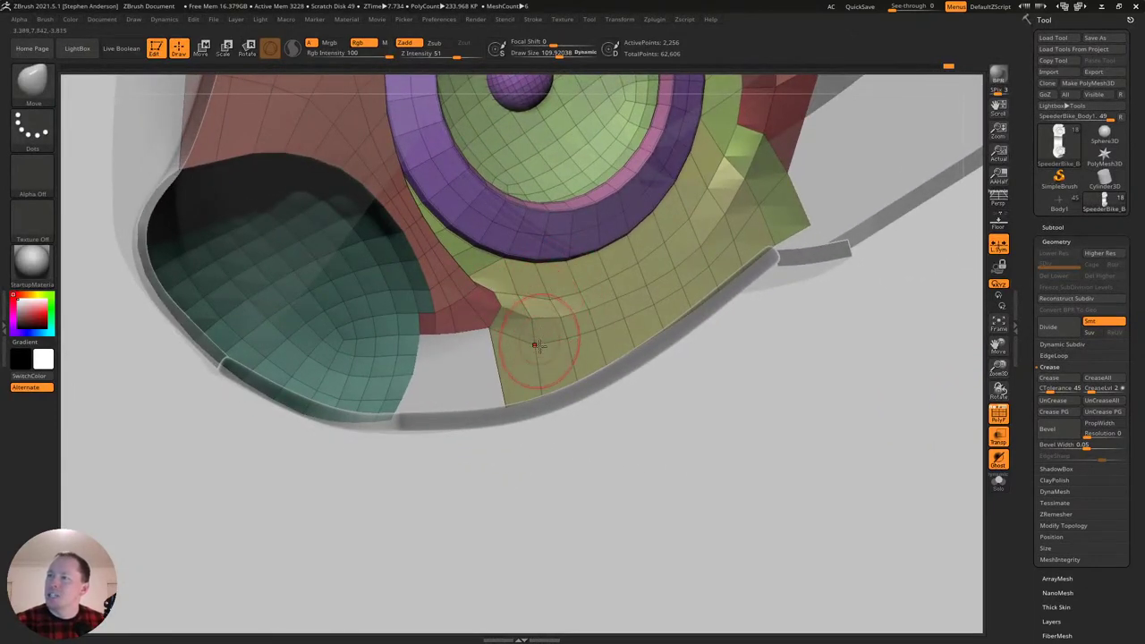
Insert multiple edge loops along the outer edge of the yellow panel with the ZModeler edge action Insert.
right_click_drag(459, 370, 402, 311)
left_click_drag(402, 311, 363, 323)
right_click_drag(363, 322, 447, 349, "ctrl")
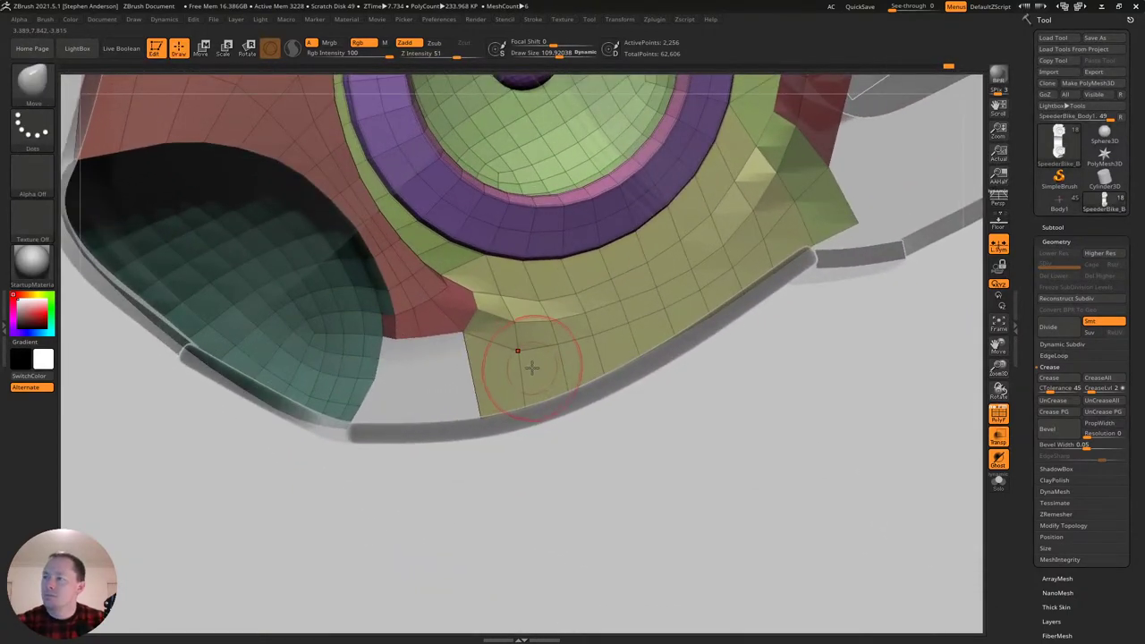
key("b")
key("z")
key("m")
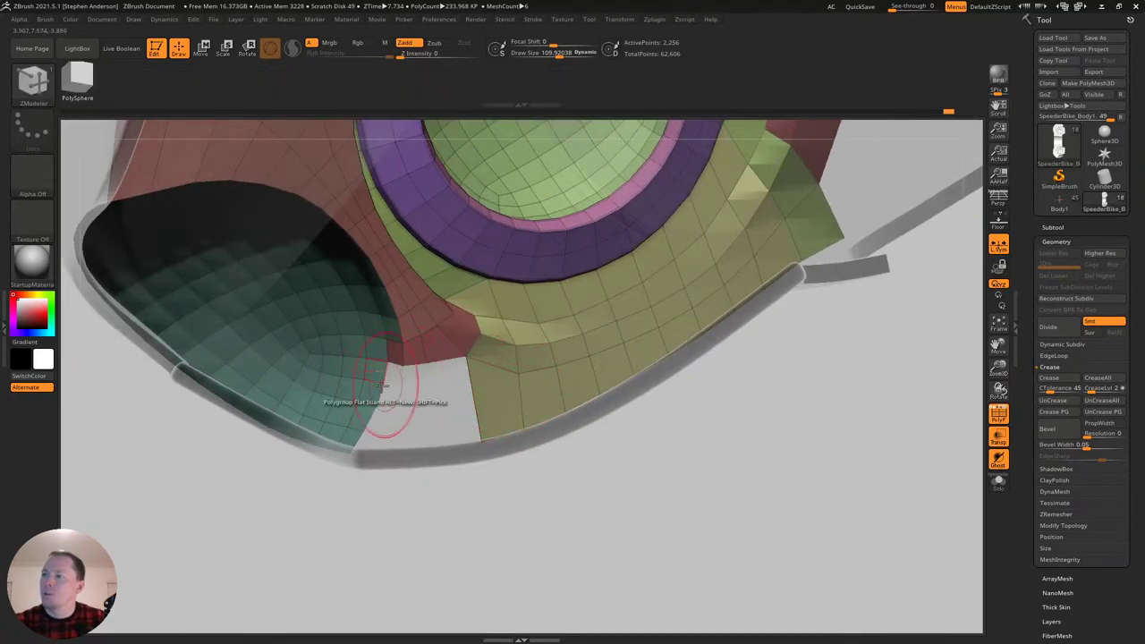
key("space")
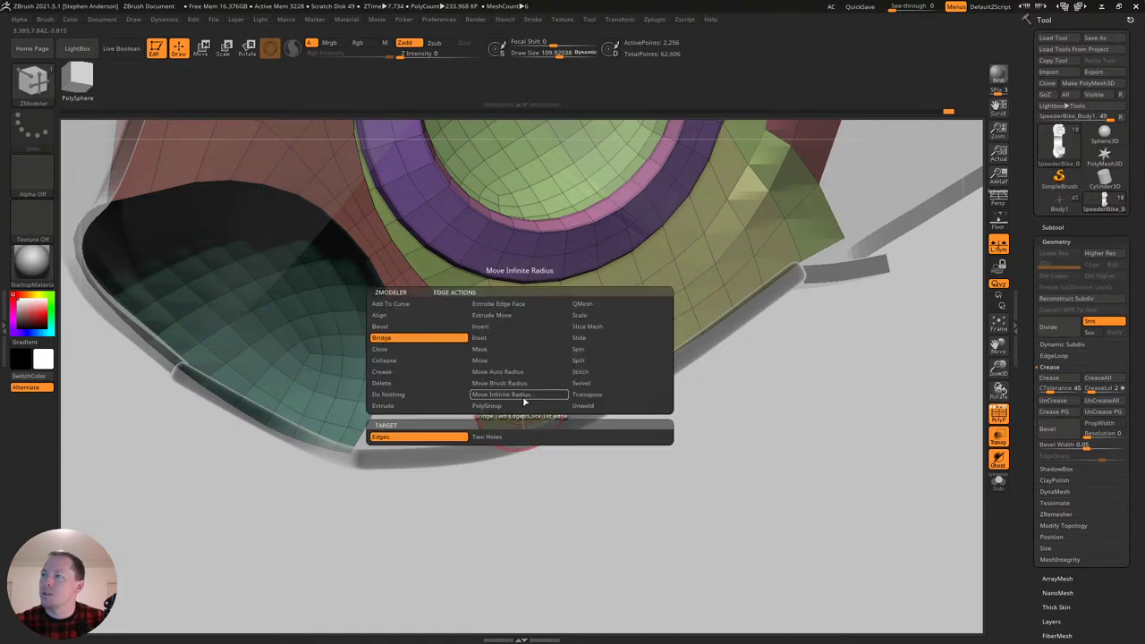
left_click(502, 329)
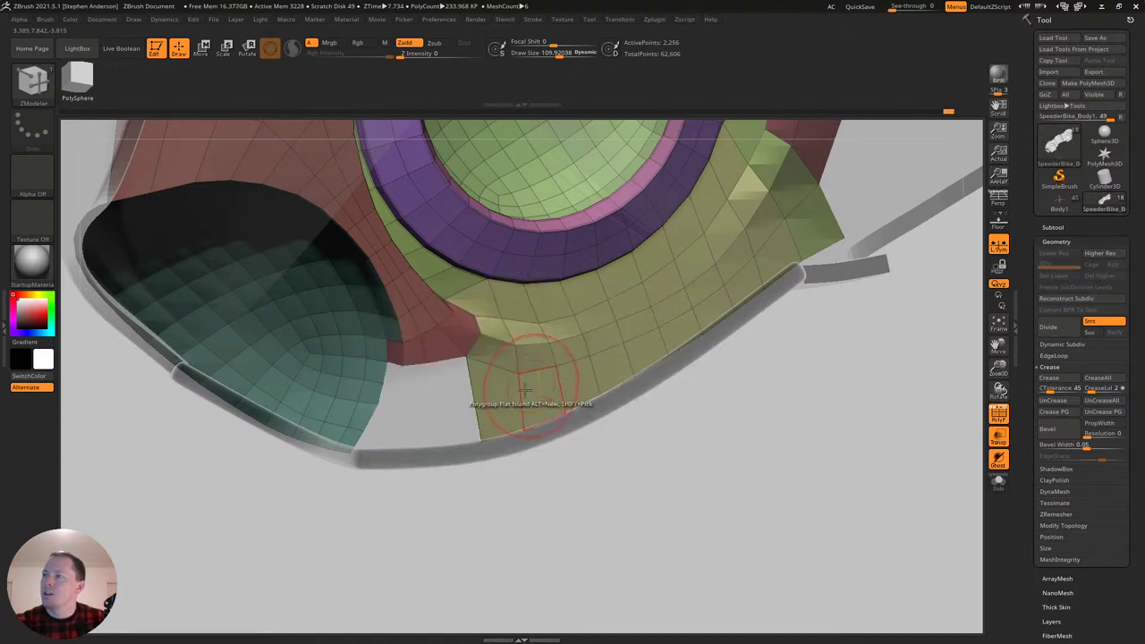
right_click_drag(455, 378, 475, 402, "ctrl")
Bridge the edges of the teal opening to the facing edges of the yellow panel, down to the reference rim.
key("space")
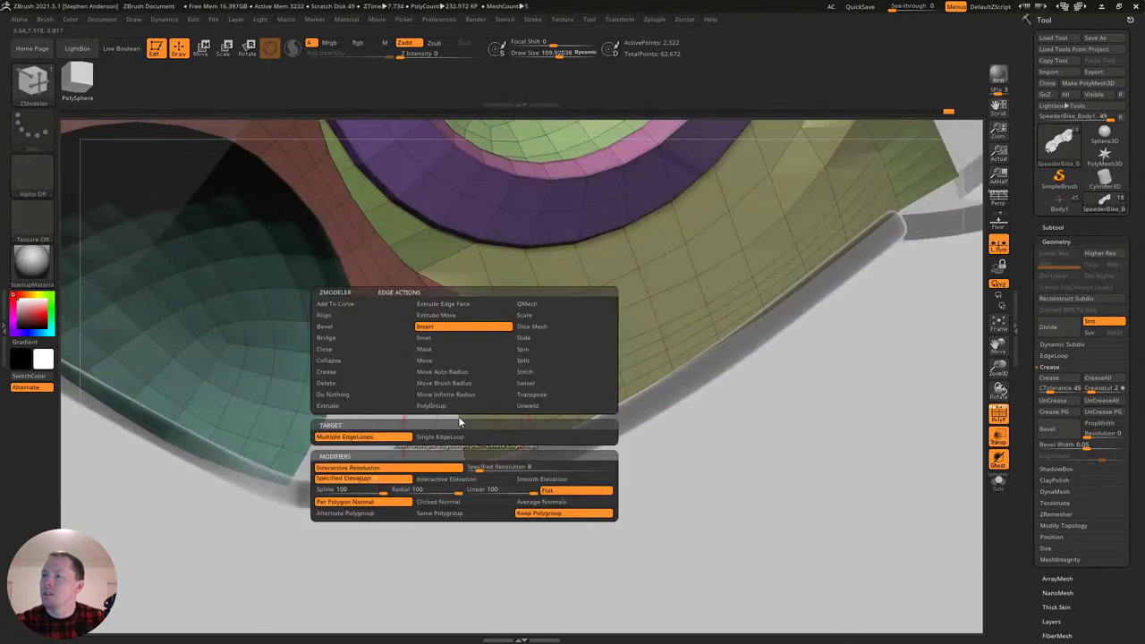
left_click(332, 340)
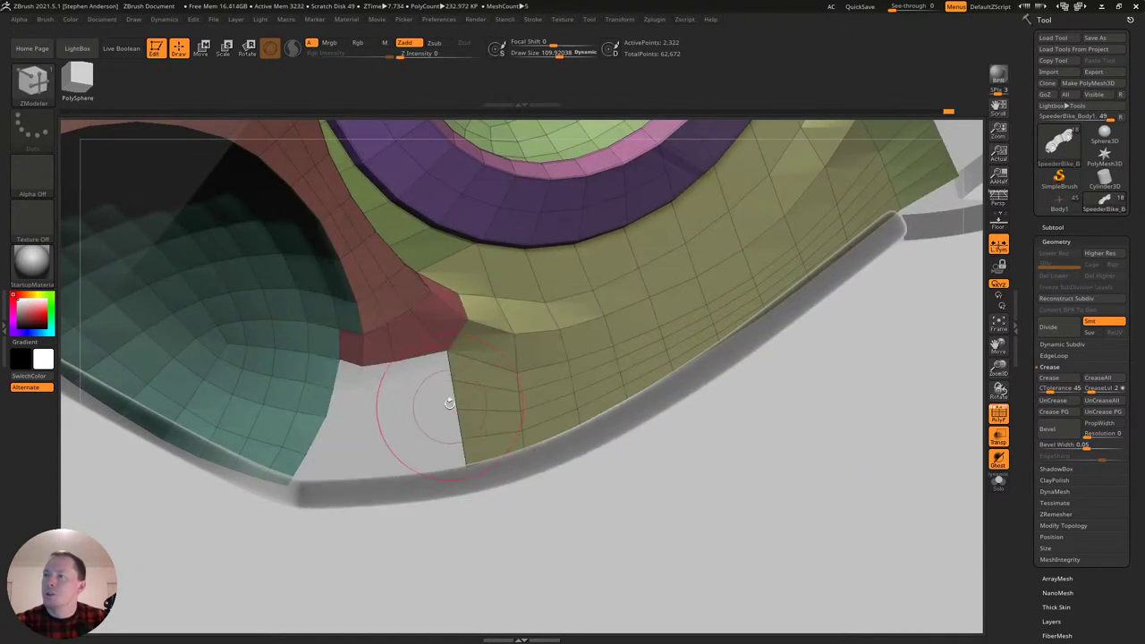
left_click(445, 422)
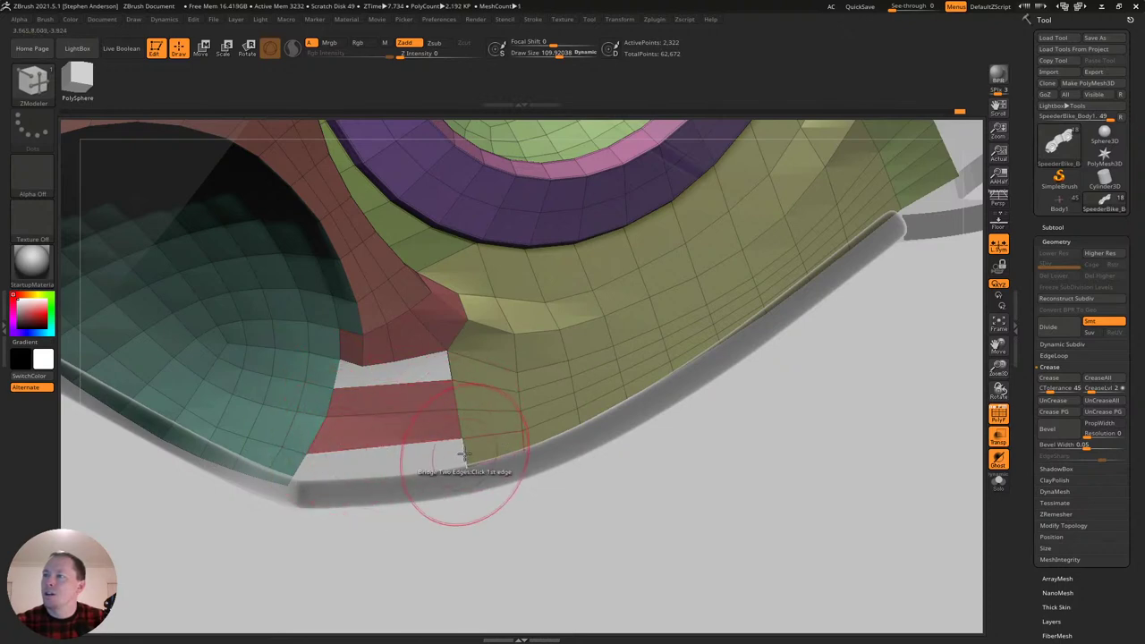
left_click(297, 470)
left_click(459, 451)
right_click_drag(455, 452, 375, 418)
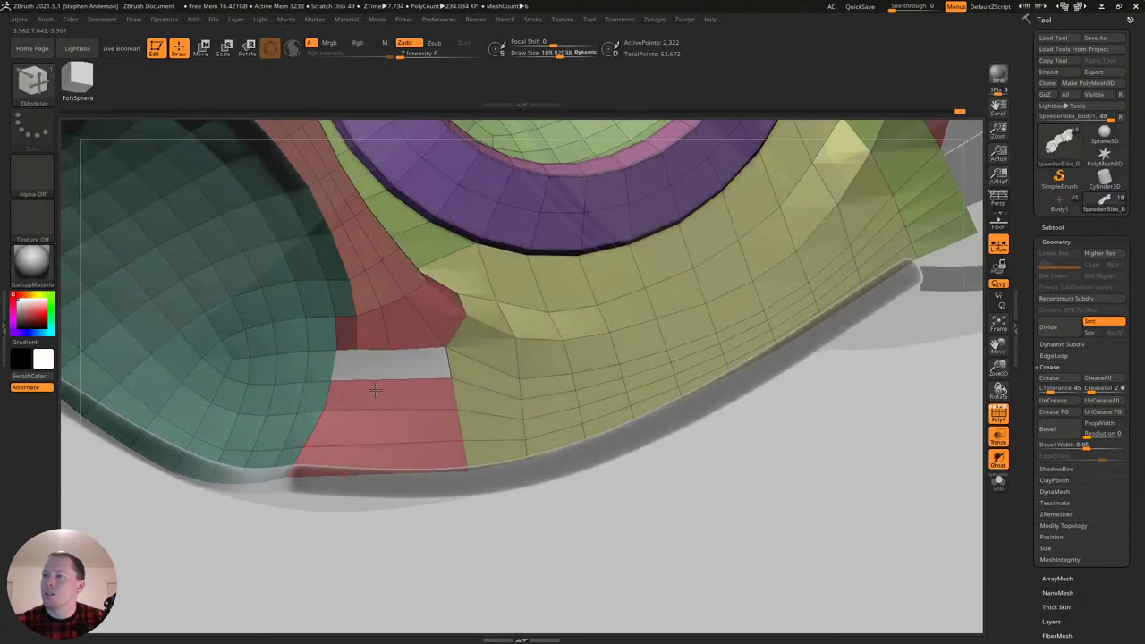
Insert an edge loop through the bridged red strip and mask the mesh around its faces beside the teal opening.
key("space")
mouse_move(369, 398)
right_mouse_down()
mouse_move(419, 404)
mouse_move(374, 408)
right_mouse_up()
key("ctrl+shift")
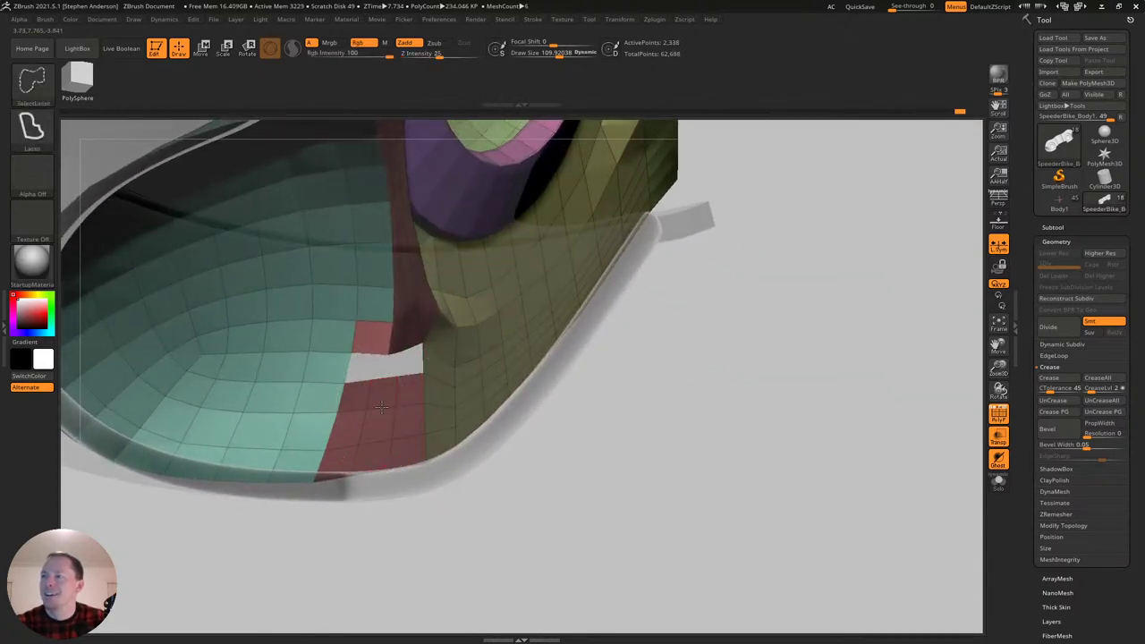
left_click(350, 411, "ctrl+shift")
left_click(580, 473, "ctrl")
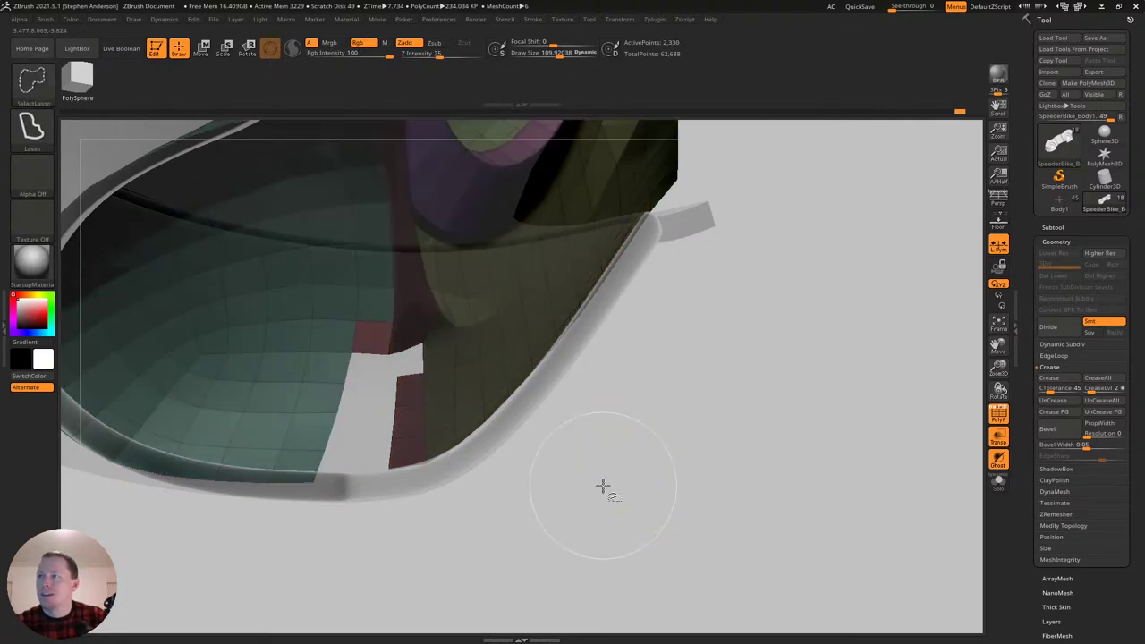
Reshape the bridged red strip beside the teal opening with the Move brush so it follows the reference rim.
right_click_drag(371, 409, 420, 405)
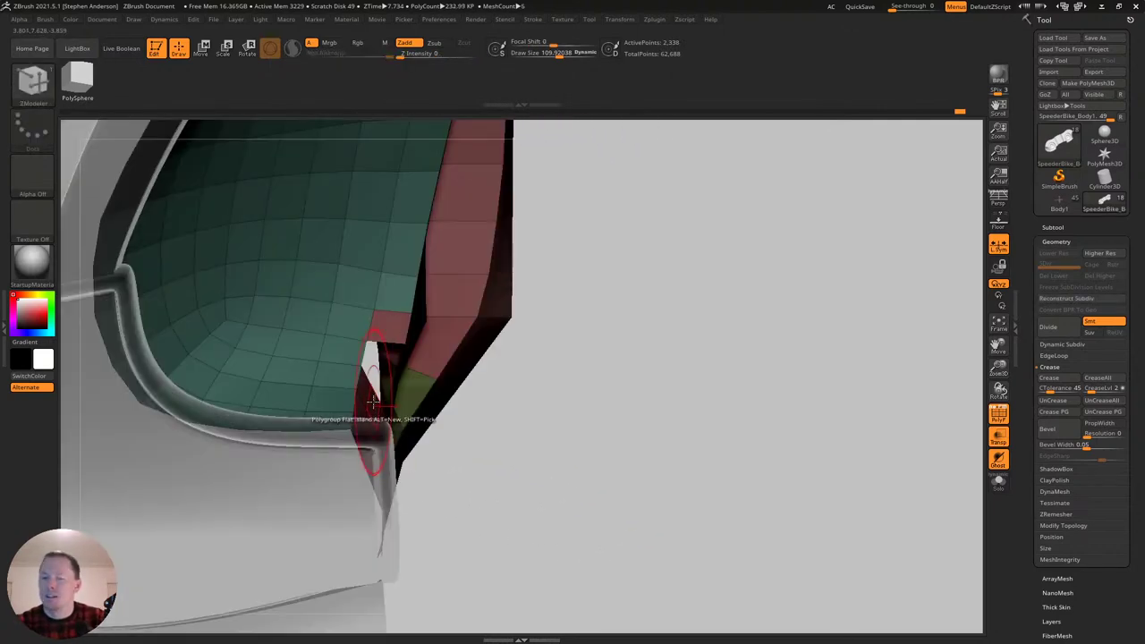
key("b")
key("m")
key("v")
key("bracketright")
key("bracketright")
key("bracketright")
key("bracketright")
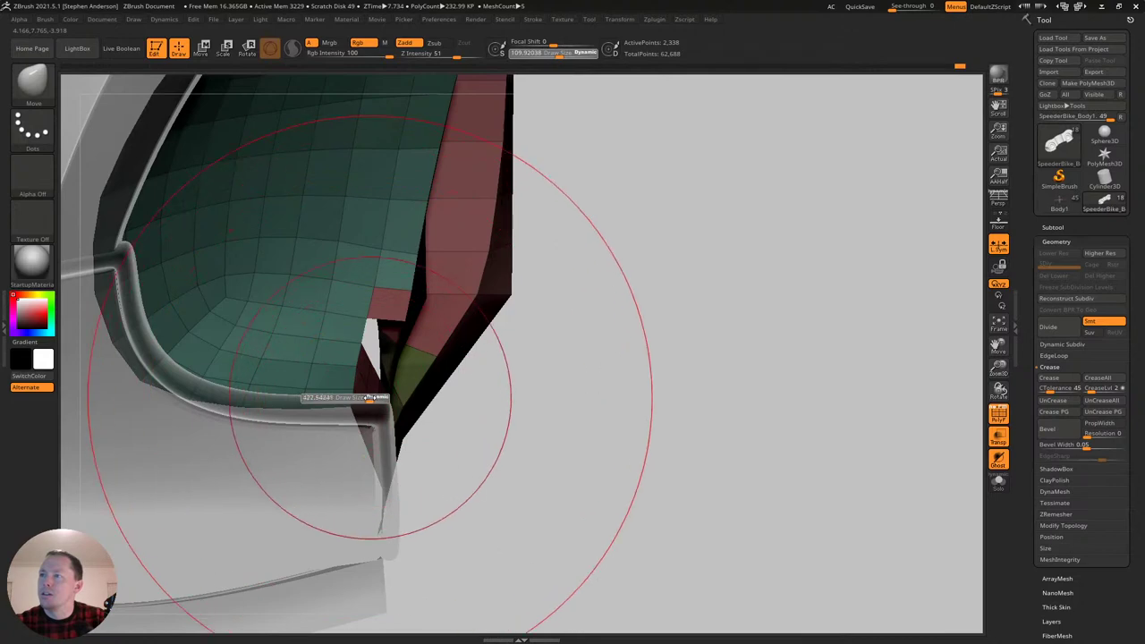
right_click_drag(427, 368, 339, 360)
left_click_drag(394, 369, 368, 374, "shift")
key("s")
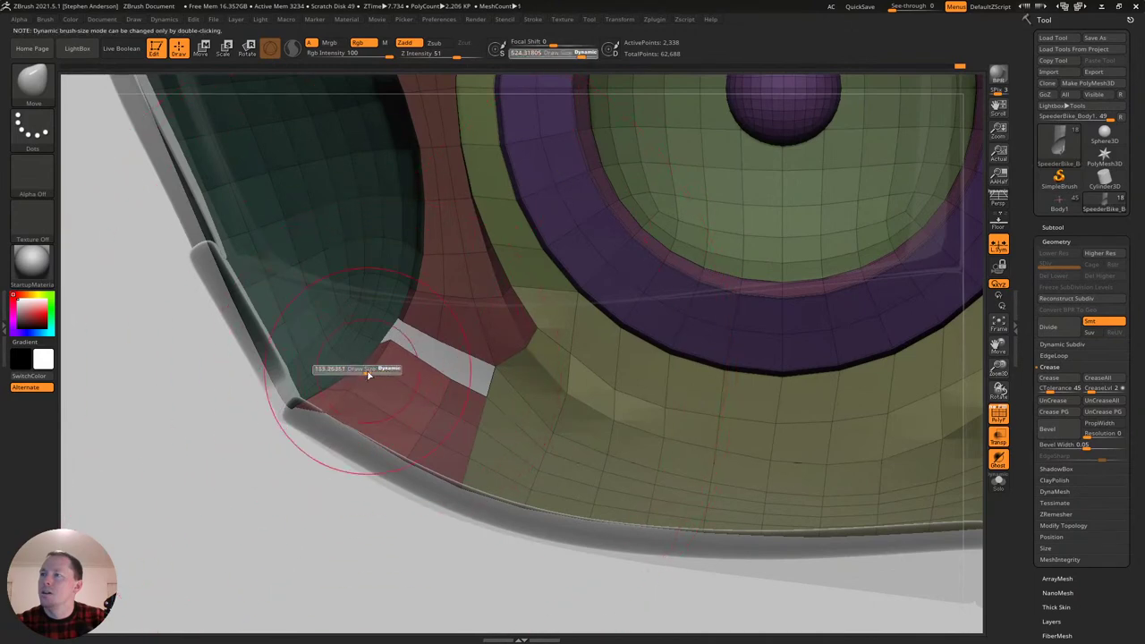
mouse_move(334, 408)
right_mouse_down()
mouse_move(291, 410)
mouse_move(328, 411)
right_mouse_up()
left_click_drag(280, 391, 358, 456)
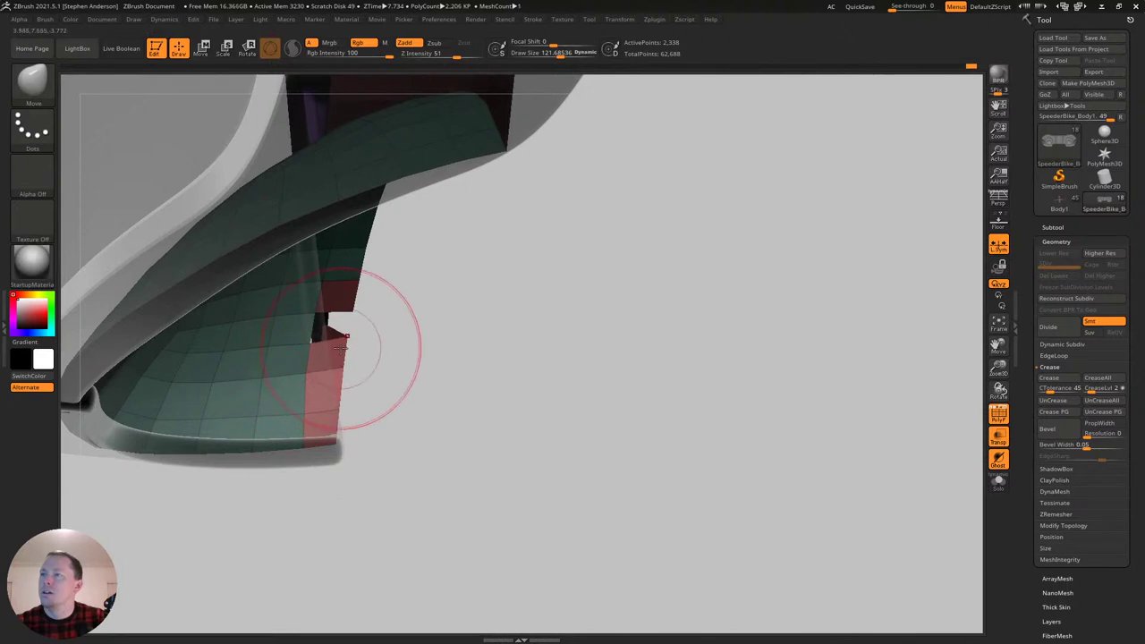
Refine the red strip's vertices along the remaining gap with the Move brush at a draw size of about 53.
right_click_drag(341, 355, 325, 361)
key("s")
left_click_drag(306, 370, 284, 369)
right_click_drag(329, 370, 268, 340)
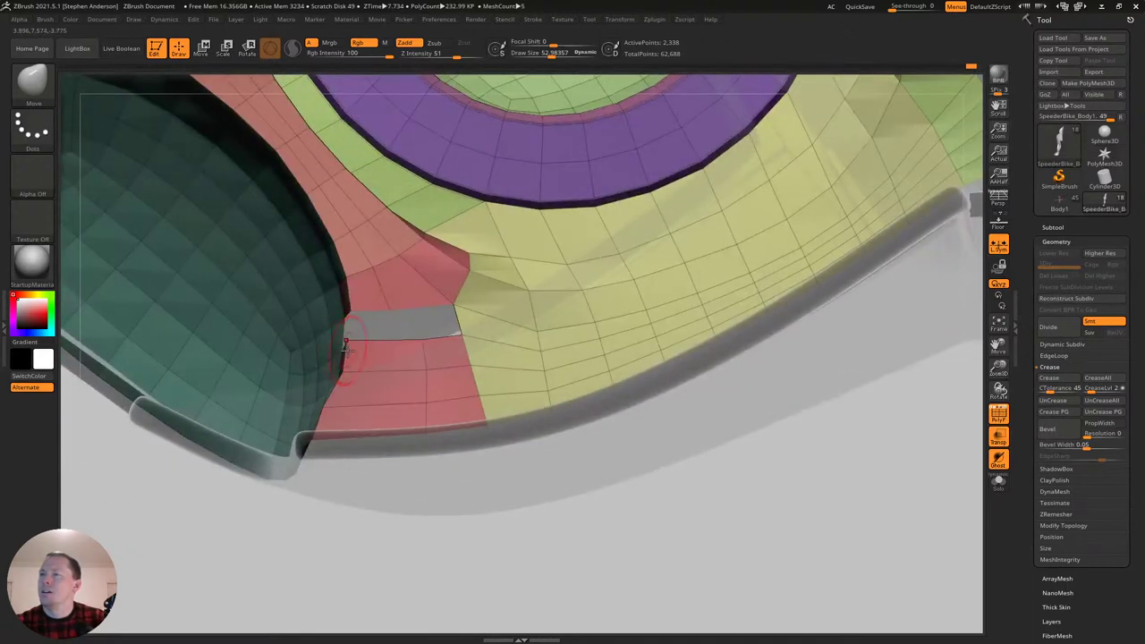
right_click_drag(347, 339, 361, 345)
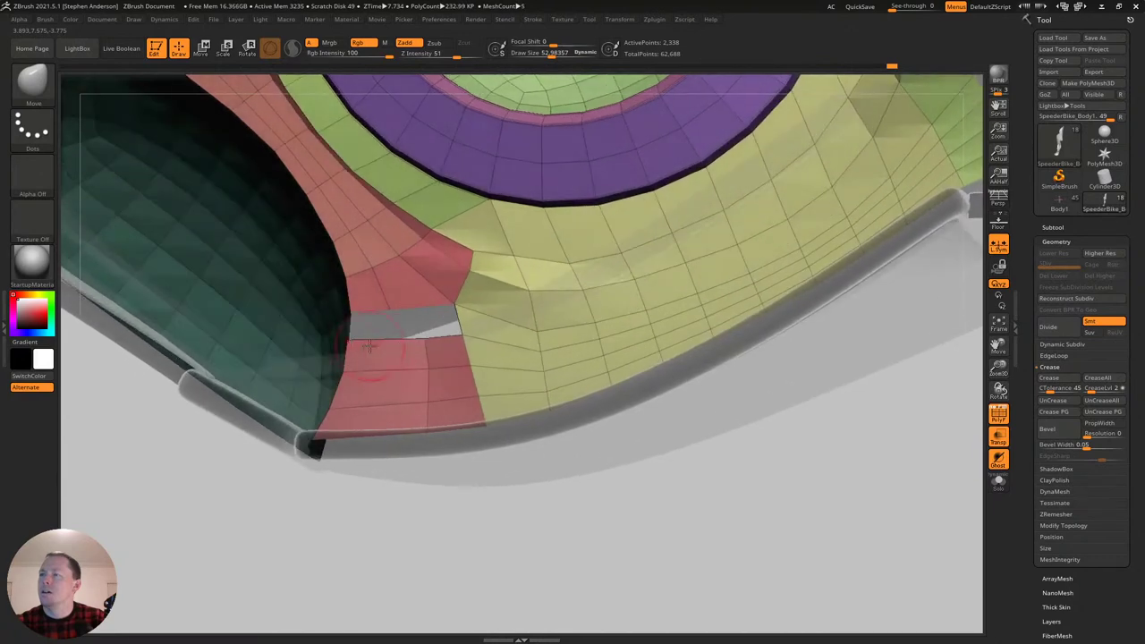
left_click_drag(430, 367, 459, 396)
Close the remaining gap between the upper and lower red faces with the ZModeler edge action Bridge.
key("b")
key("z")
key("m")
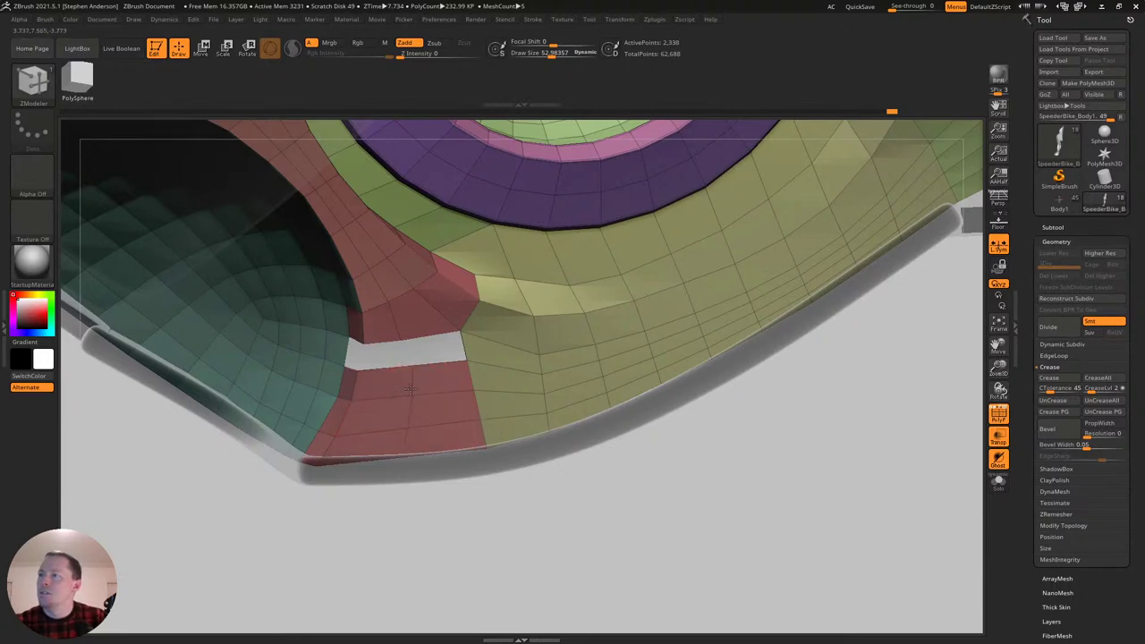
right_click_drag(472, 404, 433, 360)
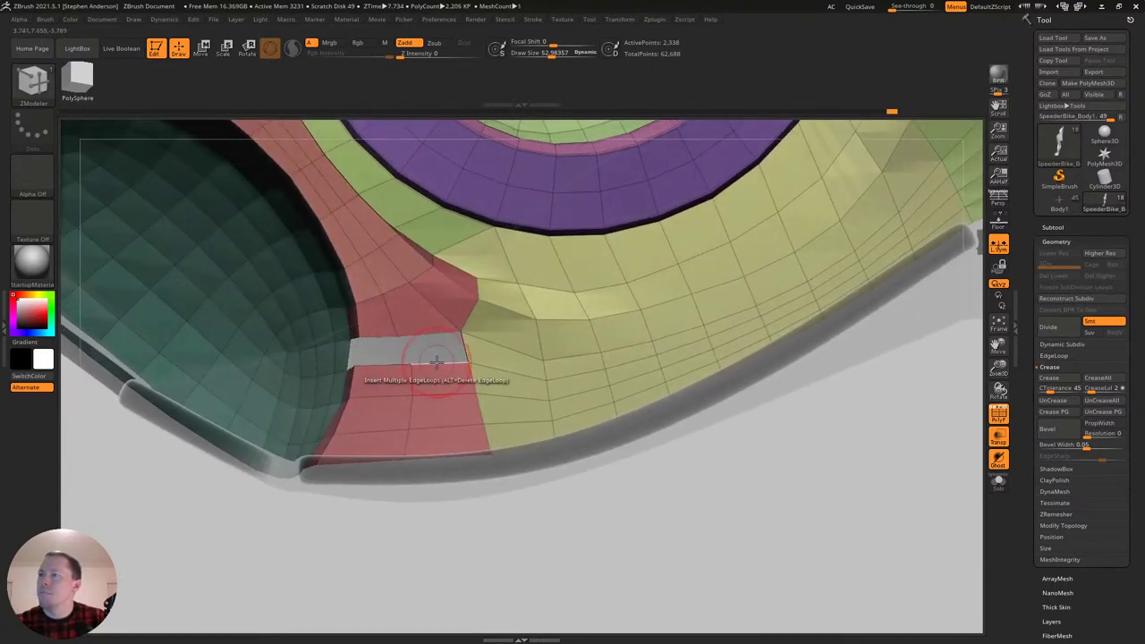
key("space")
left_click(309, 338)
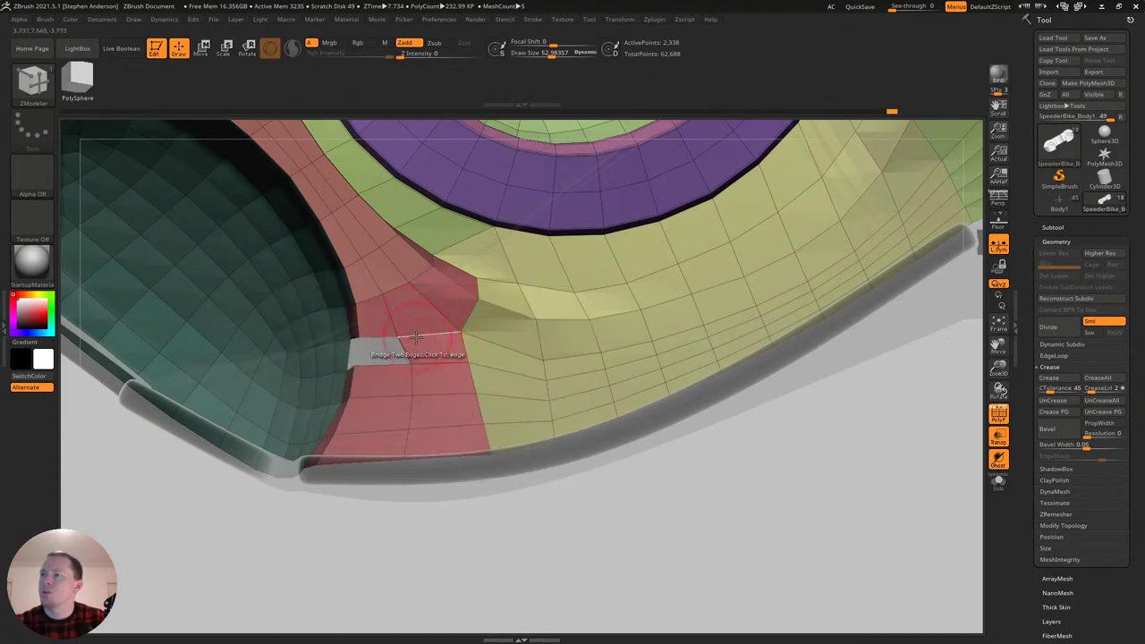
right_click_drag(366, 365, 451, 360)
right_click_drag(407, 398, 301, 343)
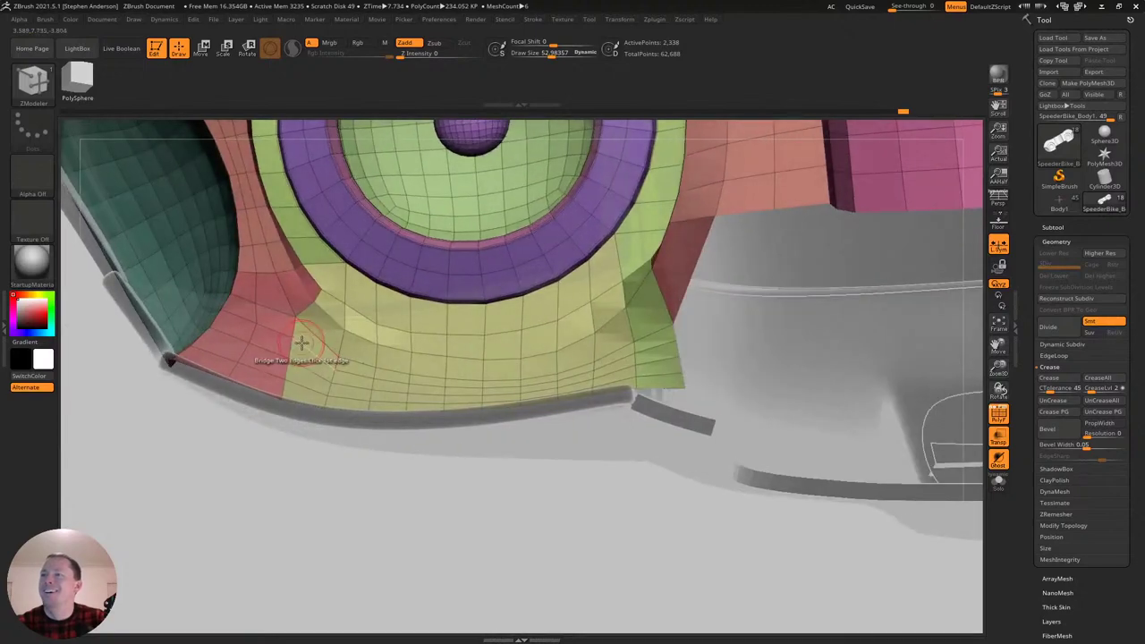
Isolate the green headlight rings together with the yellow and red panels beneath them.
left_click_drag(309, 345, 363, 356)
mouse_move(376, 344)
right_mouse_down()
mouse_move(358, 294)
mouse_move(350, 325)
mouse_move(448, 274)
mouse_move(396, 230)
mouse_move(409, 388)
right_mouse_up()
mouse_move(376, 436)
right_mouse_down("ctrl")
mouse_move(383, 495)
mouse_move(335, 445)
right_mouse_up("ctrl")
key("ctrl+shift")
left_click(363, 484, "ctrl+shift")
left_click_drag(286, 570, 306, 583, "ctrl+shift")
right_click_drag(431, 465, 345, 370, "alt")
right_click_drag(345, 371, 352, 421, "ctrl")
mouse_move(352, 421)
right_mouse_down()
mouse_move(367, 452)
mouse_move(430, 388)
mouse_move(365, 333)
right_mouse_up()
left_click(433, 389, "ctrl+shift")
left_click_drag(256, 456, 323, 516, "ctrl+shift")
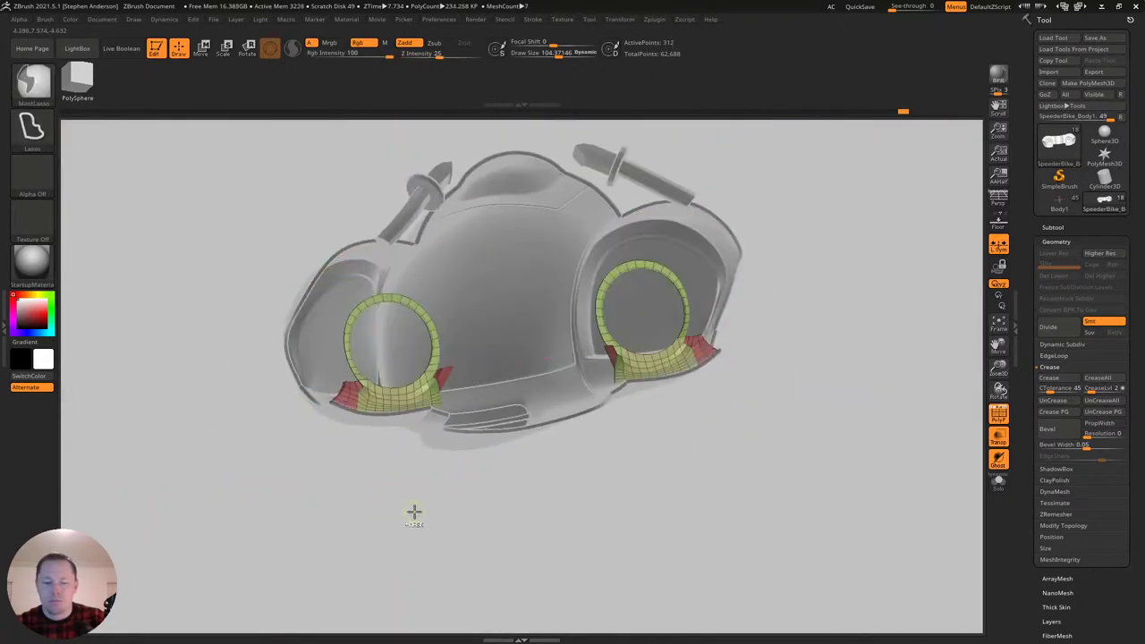
Mask the rest of the body mesh, leaving the green headlight rings and lower panels editable.
left_click(412, 512, "ctrl")
left_click(412, 512, "ctrl+shift")
mouse_move(365, 429)
right_mouse_down("ctrl")
mouse_move(383, 483)
mouse_move(396, 435)
mouse_move(381, 440)
right_mouse_up("ctrl")
left_click(379, 521, "ctrl")
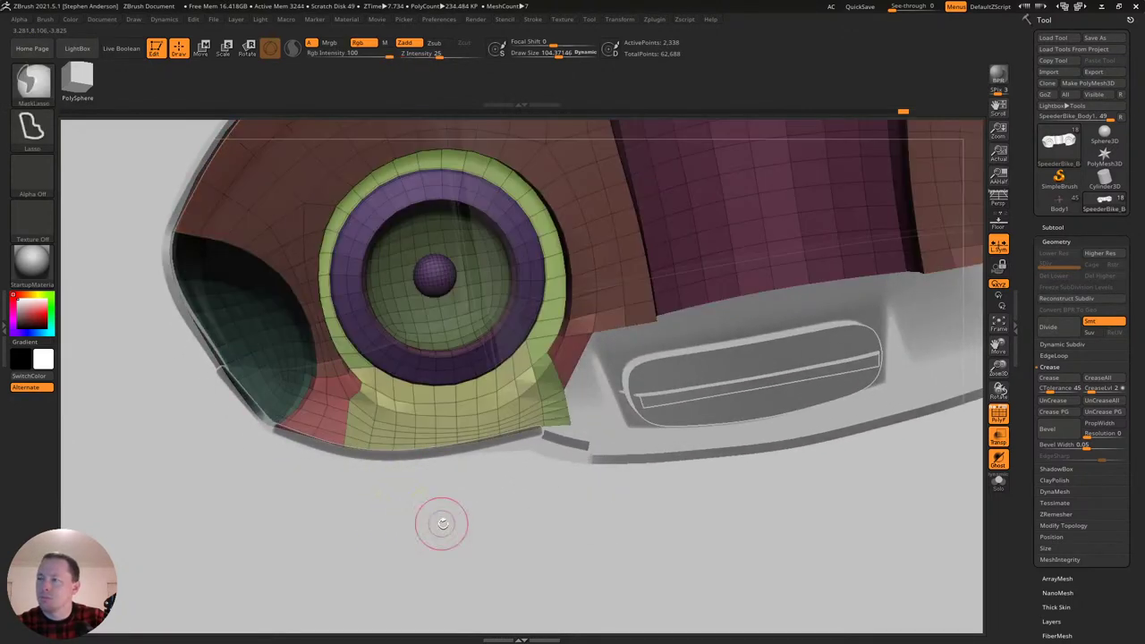
Isolate the green rings and lower panels again, invert the visibility, and restore the full body mesh.
right_click_drag(440, 521, 439, 462)
left_click(397, 507, "ctrl")
key("ctrl+h")
left_click(409, 514, "ctrl")
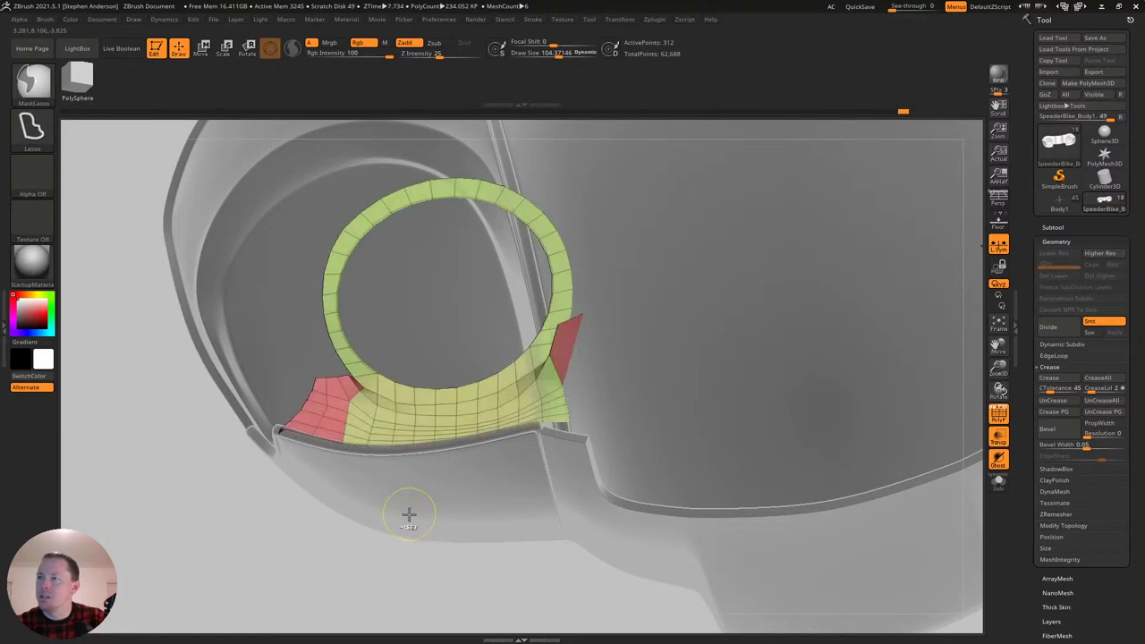
left_click_drag(185, 514, 259, 553, "ctrl+shift")
left_click(273, 539, "ctrl")
mouse_move(211, 528)
right_mouse_down("ctrl")
mouse_move(311, 547)
mouse_move(163, 387)
right_mouse_up("ctrl")
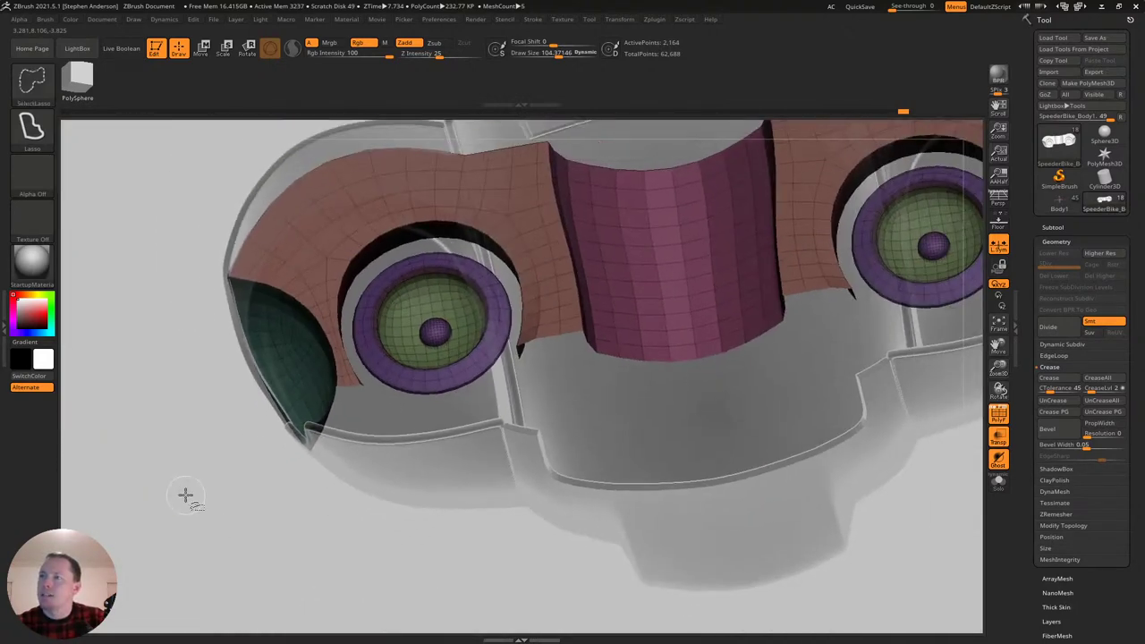
left_click_drag(168, 493, 249, 530, "ctrl+shift")
right_click_drag(249, 531, 331, 546, "ctrl")
left_click(250, 504, "ctrl+shift")
mouse_move(394, 458)
right_mouse_down()
mouse_move(395, 424)
mouse_move(413, 424)
right_mouse_up()
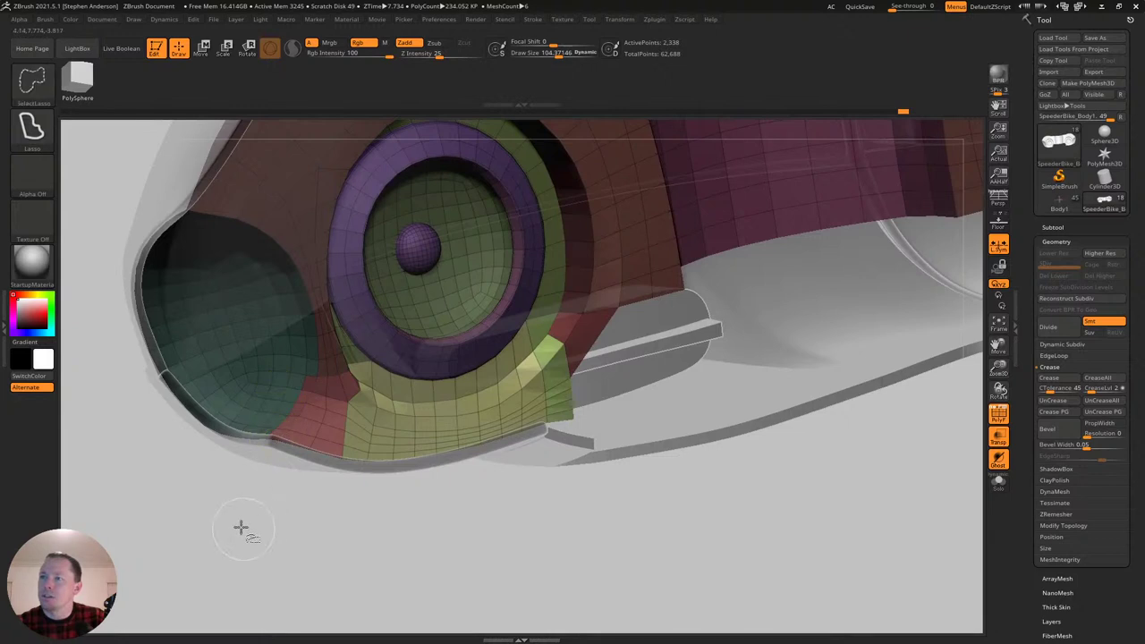
left_click_drag(249, 529, 314, 555, "ctrl")
key("ctrl+shift")
left_click(312, 379, "ctrl+shift")
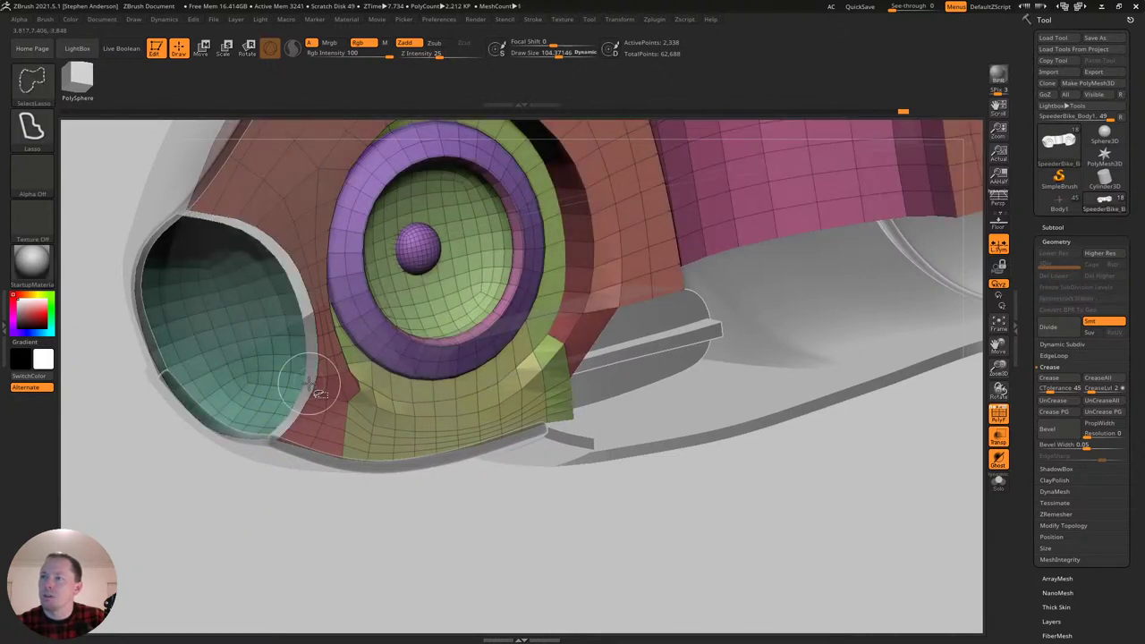
mouse_move(229, 520)
left_mouse_down("ctrl+shift")
mouse_move(320, 555)
mouse_move(310, 534)
left_mouse_up("ctrl+shift")
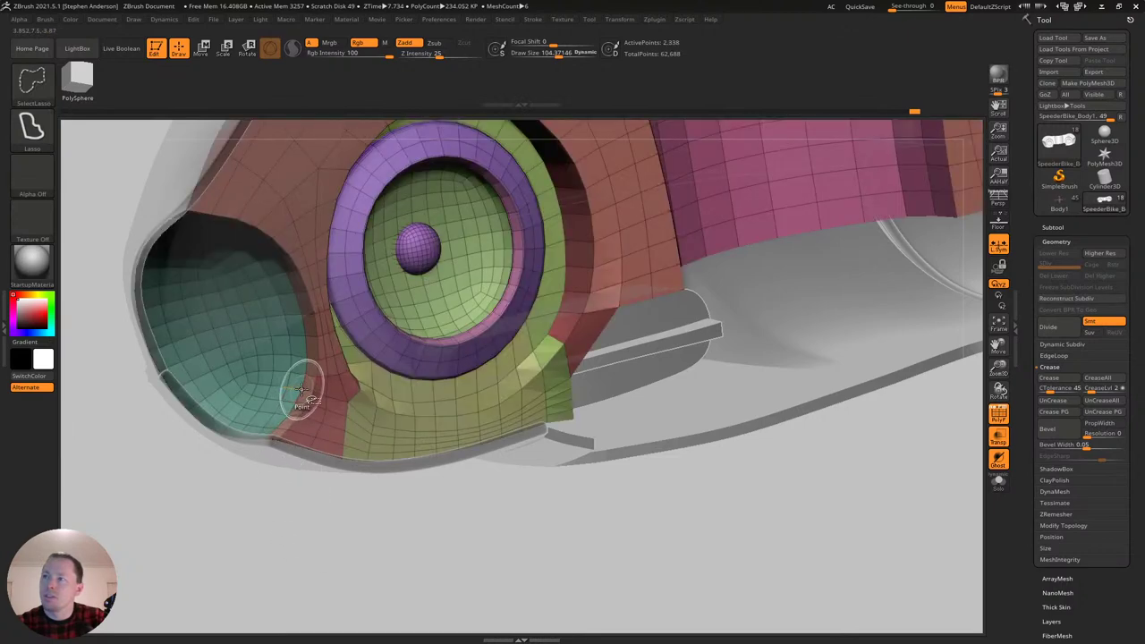
Isolate the yellow and red lower panels, then mask the rest of the body mesh and show everything.
left_click(302, 389, "ctrl+shift")
mouse_move(337, 442)
right_mouse_down("ctrl")
mouse_move(319, 432)
mouse_move(316, 394)
mouse_move(327, 456)
mouse_move(328, 432)
right_mouse_up("ctrl")
left_click(226, 527, "ctrl+shift")
left_click(344, 408, "ctrl+shift")
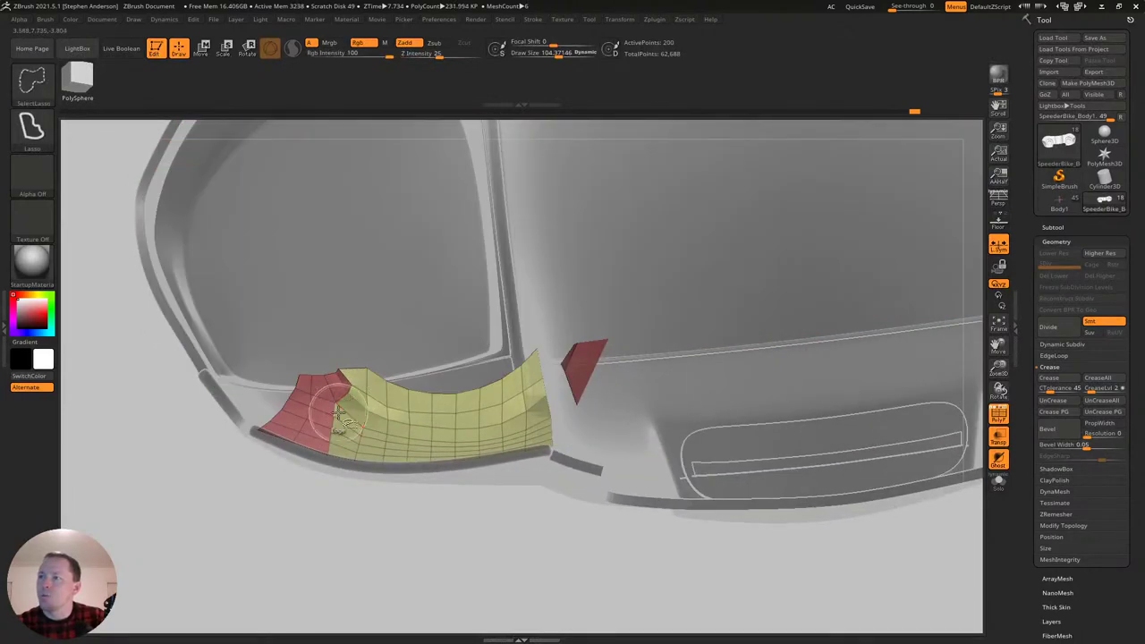
left_click_drag(280, 577, 283, 575, "ctrl+shift")
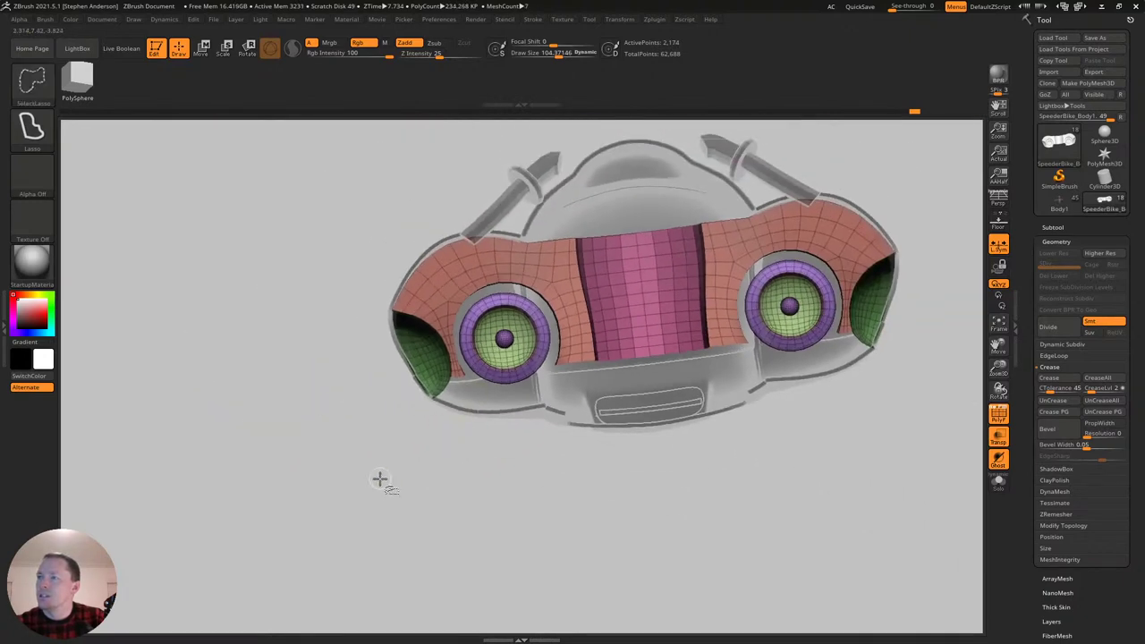
key("ctrl")
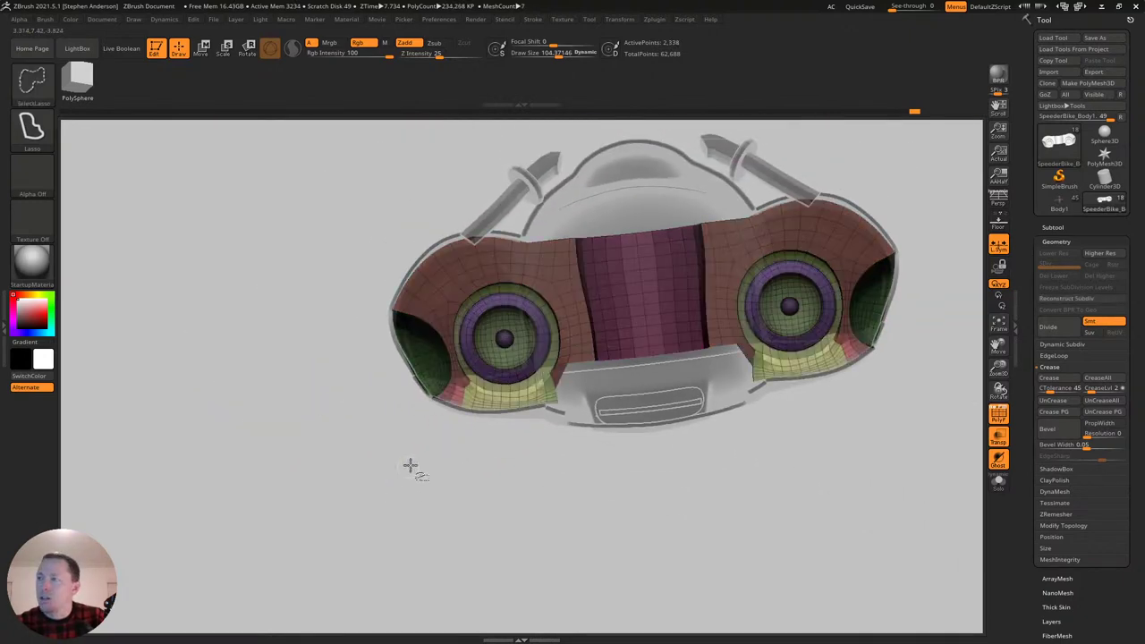
Adjust the unmasked yellow panel below the headlight, including its edge toward the center, with the Move brush.
key("b")
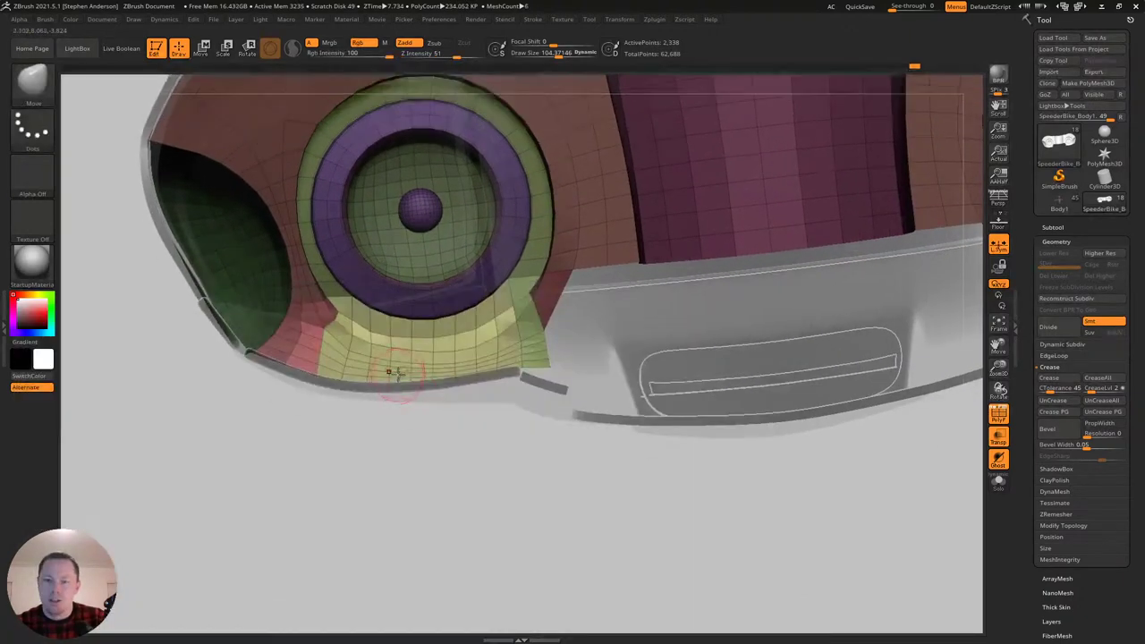
key("s")
mouse_move(411, 363)
left_mouse_down()
mouse_move(359, 358)
mouse_move(453, 350)
mouse_move(453, 340)
mouse_move(366, 335)
mouse_move(463, 345)
mouse_move(433, 343)
left_mouse_up()
mouse_move(368, 358)
right_mouse_down()
mouse_move(504, 380)
mouse_move(399, 338)
right_mouse_up()
key("s")
left_click_drag(522, 293, 514, 295)
right_click_drag(515, 291, 562, 293)
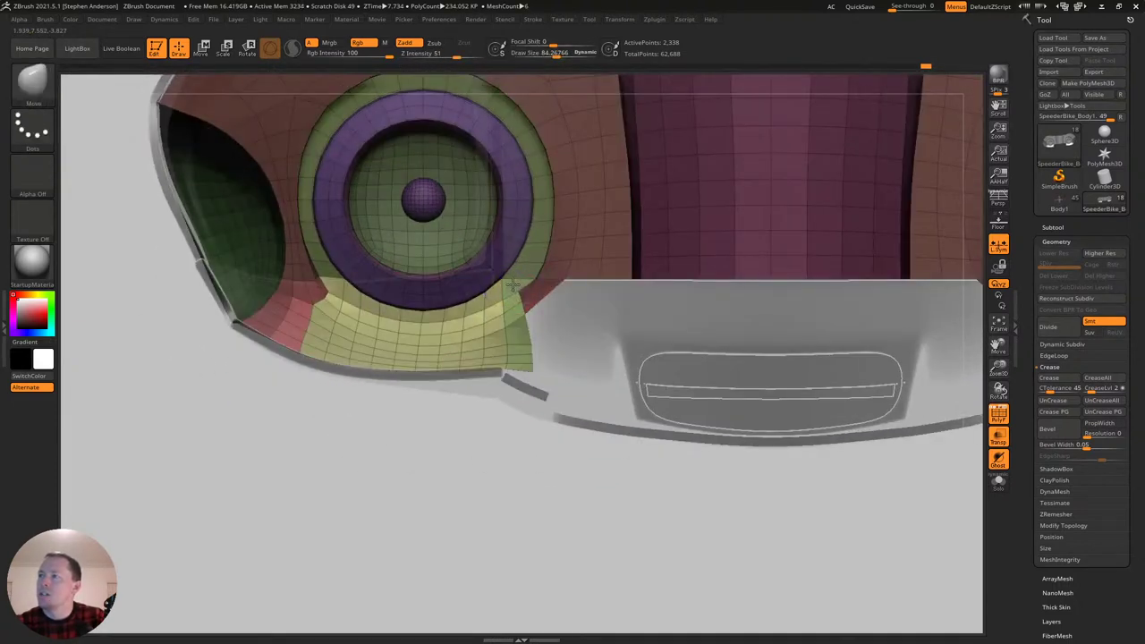
Adjust the outer edge of the yellow panel below the headlight with the Move brush, varying Draw Size for the corner and lower edge.
key("s")
left_click_drag(330, 298, 335, 297)
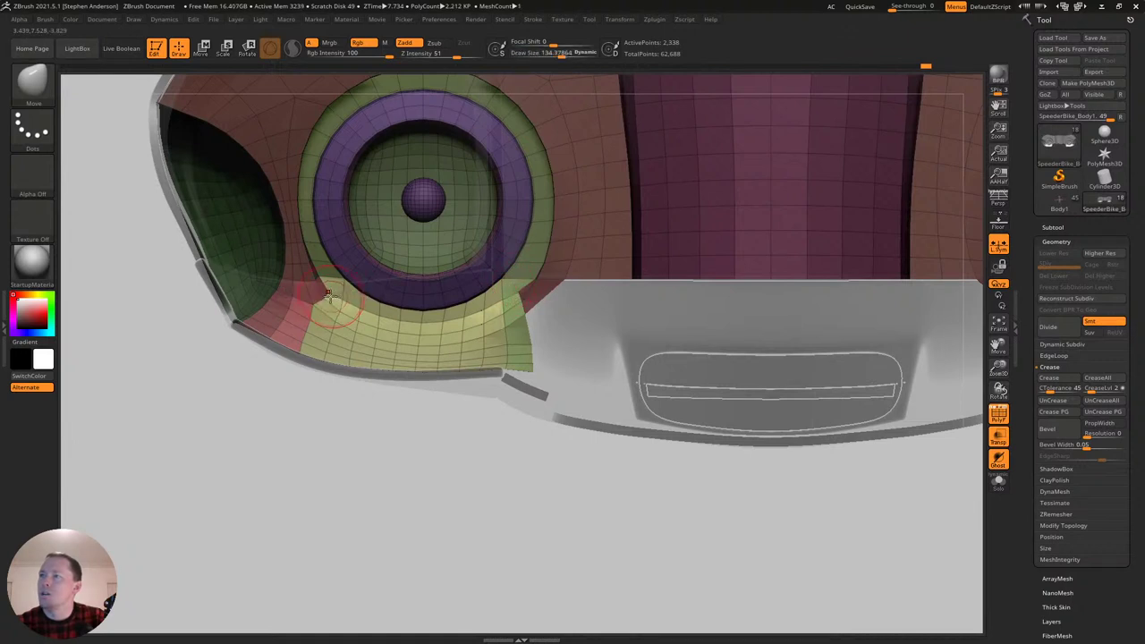
key("s")
left_click(298, 355)
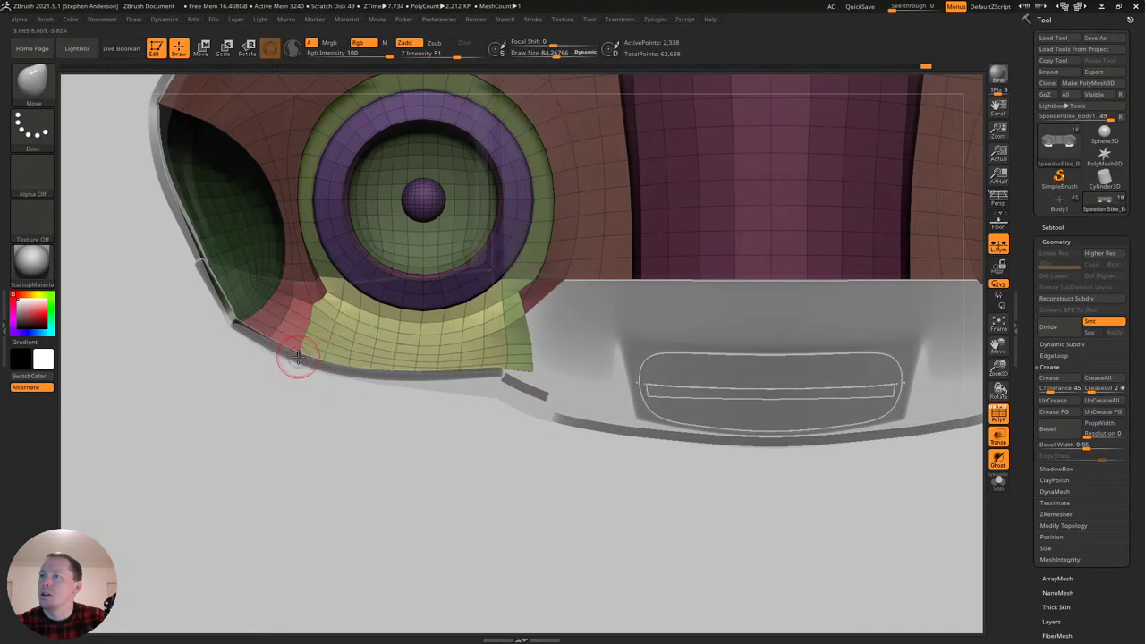
key("s")
left_click(324, 328)
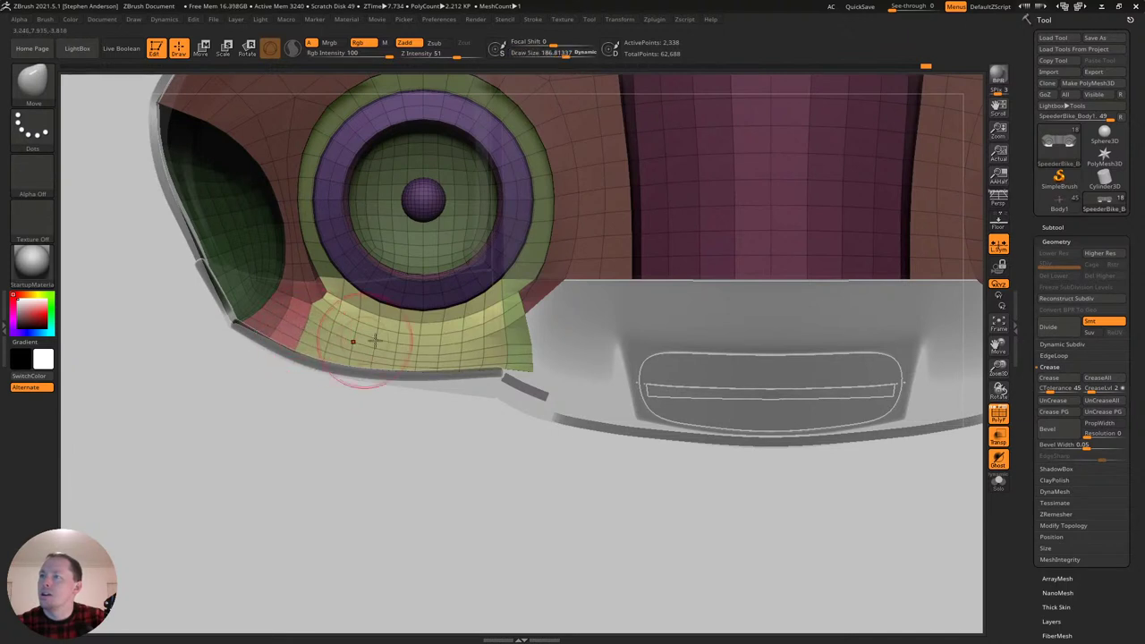
Reposition the green strip at the yellow panel's inner end with the Move brush at a Draw Size of about 84.
key("shift+f")
key("shift+f")
right_click_drag(529, 340, 529, 282, "ctrl")
key("s")
left_click(527, 326)
right_click_drag(526, 327, 536, 341)
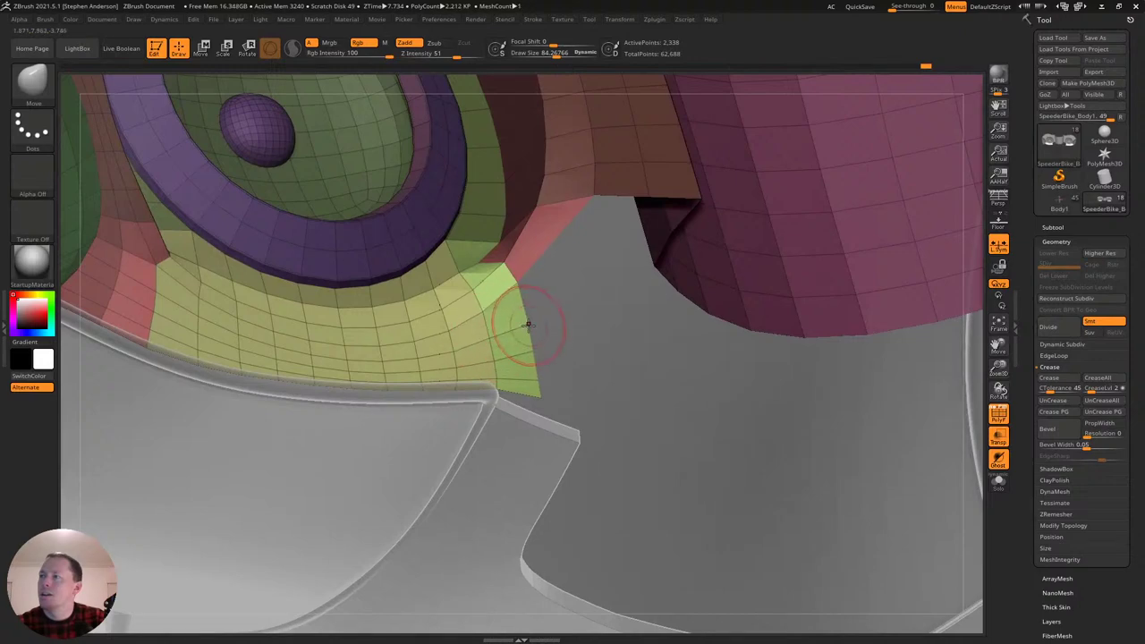
Clear the mask on the body mesh and check the lower headlight area's shading with polyframes off and on.
mouse_move(523, 324)
right_mouse_down()
mouse_move(618, 328)
mouse_move(366, 325)
right_mouse_up()
key("ctrl")
left_click_drag(242, 517, 293, 547, "ctrl")
right_click_drag(474, 369, 361, 310)
key("shift+f")
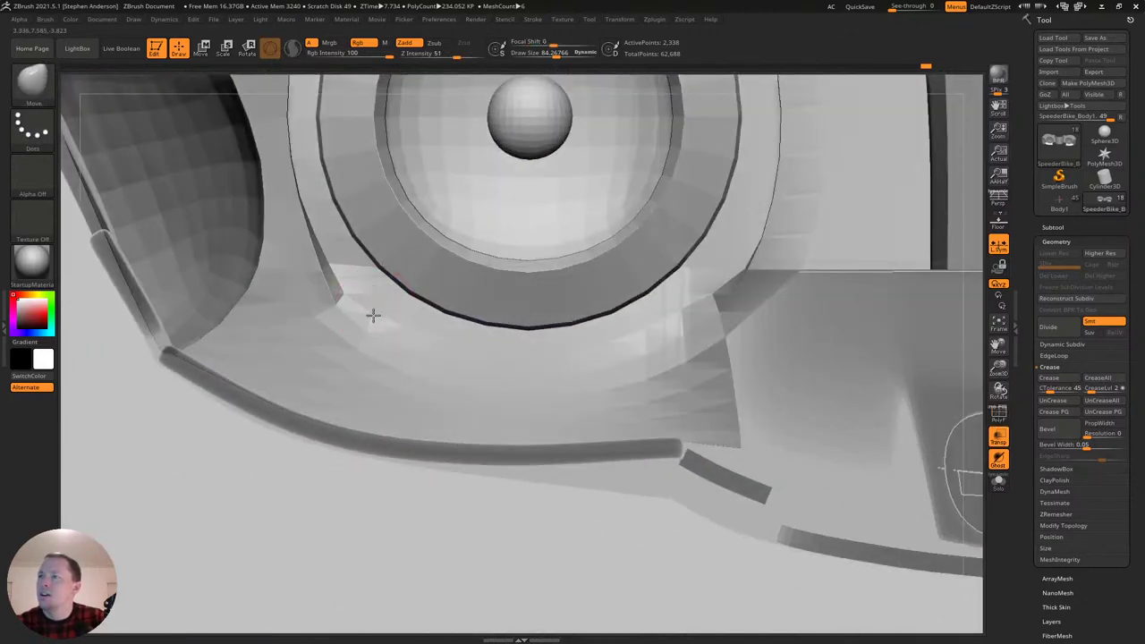
key("shift+f")
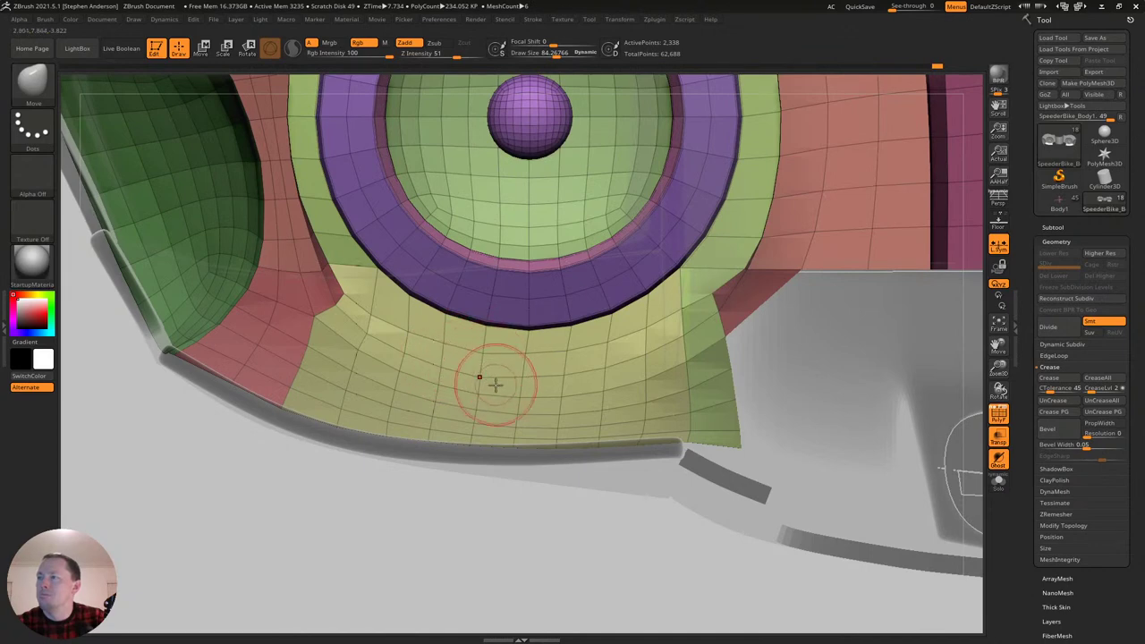
right_click_drag(462, 323, 263, 455)
left_click(251, 462, "ctrl")
Smooth the yellow panel below the headlight from its outer corner across to the green inner end.
mouse_move(387, 327)
right_mouse_down("ctrl")
mouse_move(493, 322)
mouse_move(462, 307)
mouse_move(504, 318)
right_mouse_up("ctrl")
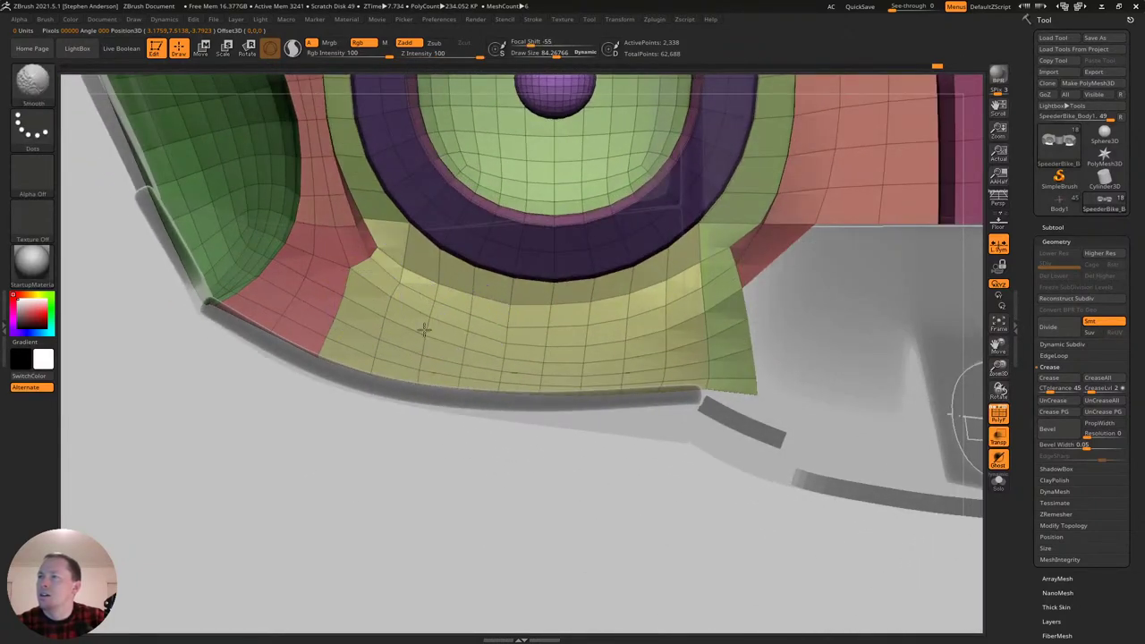
key("s")
mouse_move(402, 297)
left_mouse_down()
mouse_move(388, 298)
mouse_move(588, 324)
mouse_move(620, 311)
left_mouse_up()
right_click_drag(617, 311, 570, 319)
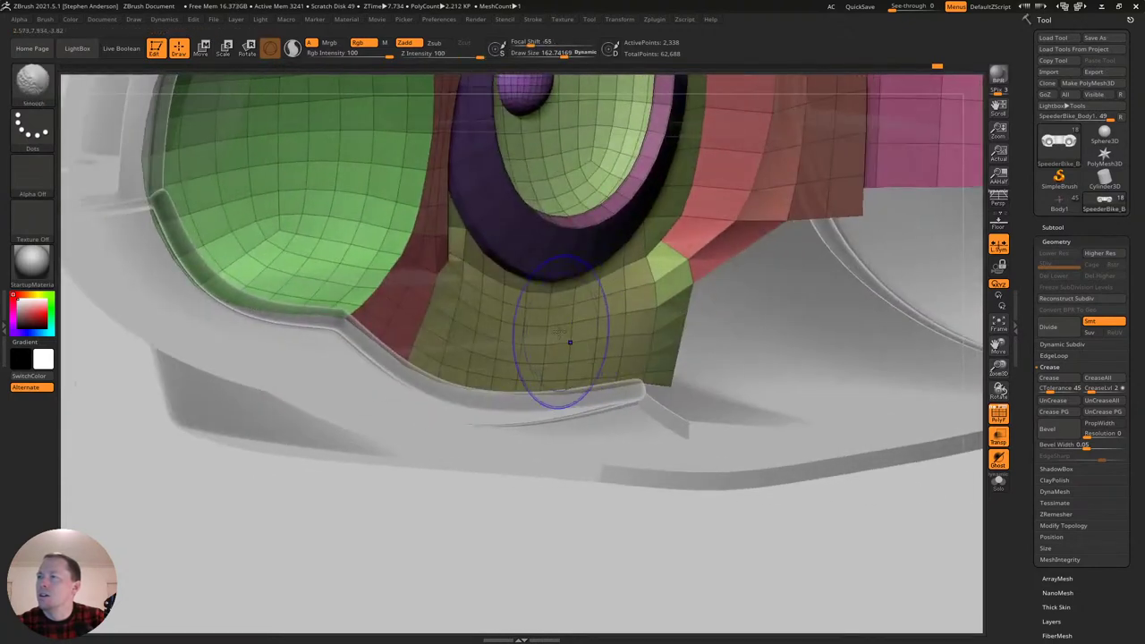
key("shift+f")
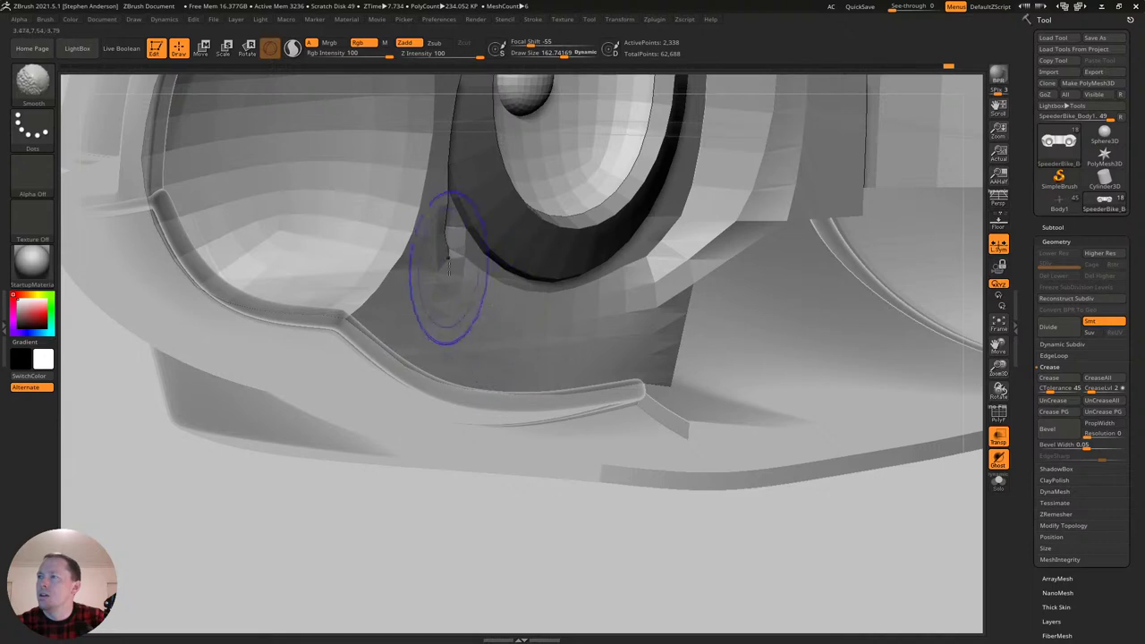
left_click_drag(573, 304, 632, 286, "shift")
mouse_move(631, 287)
right_mouse_down()
mouse_move(664, 285)
mouse_move(617, 272)
mouse_move(651, 274)
mouse_move(626, 258)
right_mouse_up()
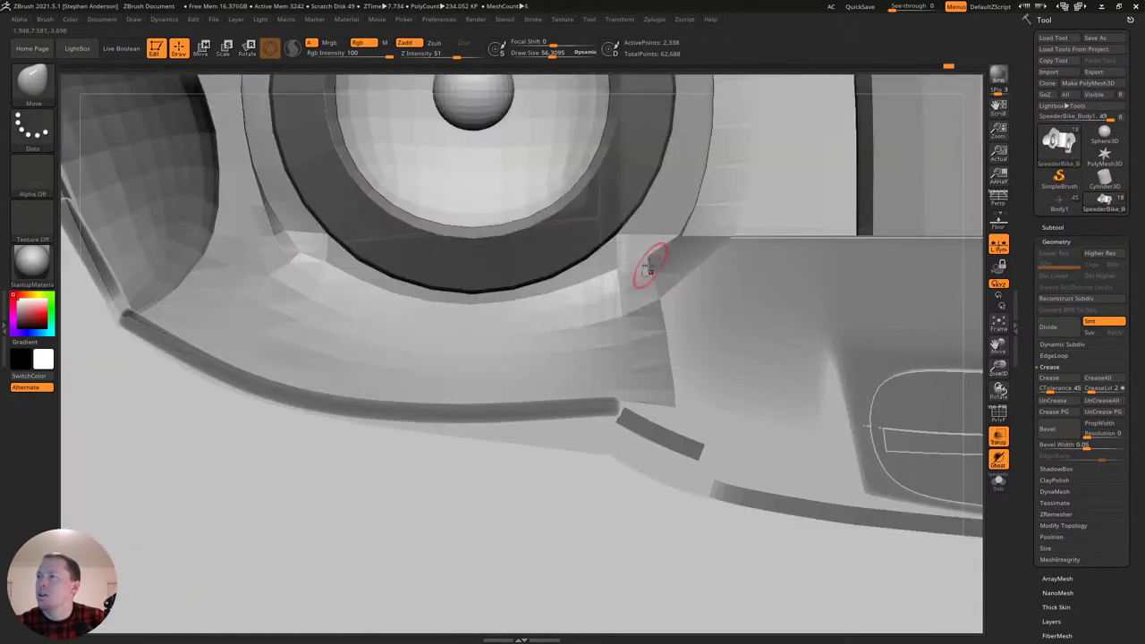
Adjust the crease between the side intake panel and the headlight surround with a small Move brush.
mouse_move(355, 281)
right_mouse_down()
mouse_move(437, 317)
mouse_move(396, 260)
mouse_move(450, 292)
mouse_move(451, 309)
mouse_move(460, 304)
mouse_move(383, 301)
mouse_move(493, 332)
mouse_move(464, 350)
mouse_move(470, 304)
mouse_move(493, 301)
mouse_move(482, 295)
right_mouse_up()
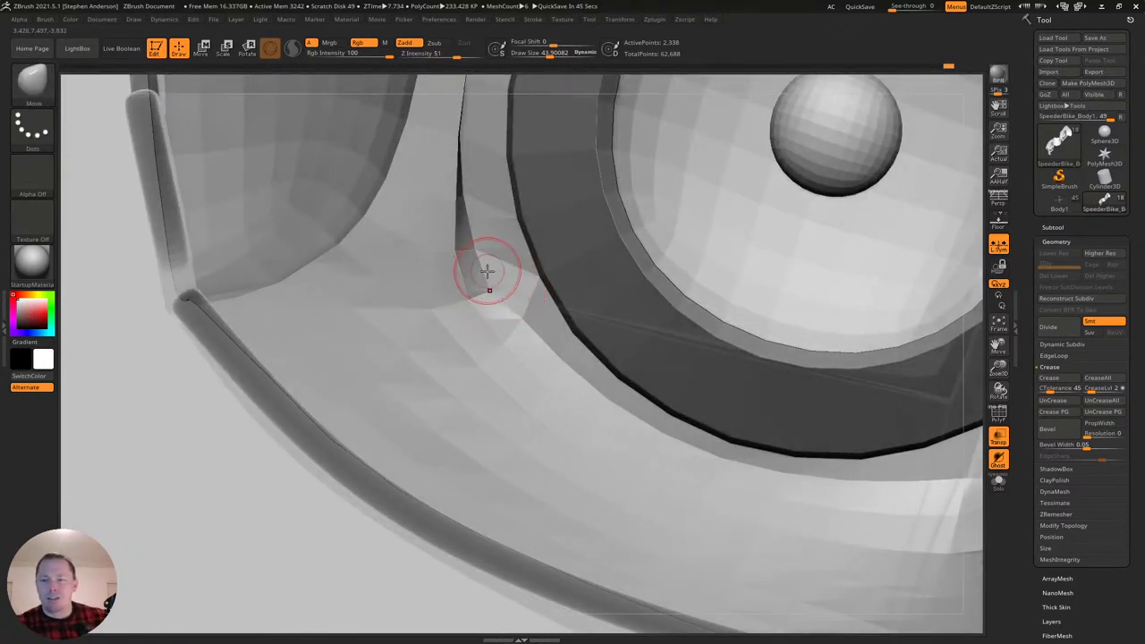
mouse_move(489, 280)
right_mouse_down()
mouse_move(495, 245)
mouse_move(519, 307)
mouse_move(545, 265)
mouse_move(530, 305)
mouse_move(478, 235)
mouse_move(540, 292)
mouse_move(546, 320)
mouse_move(542, 286)
mouse_move(522, 297)
mouse_move(601, 376)
mouse_move(519, 259)
mouse_move(566, 319)
mouse_move(584, 282)
mouse_move(562, 313)
right_mouse_up()
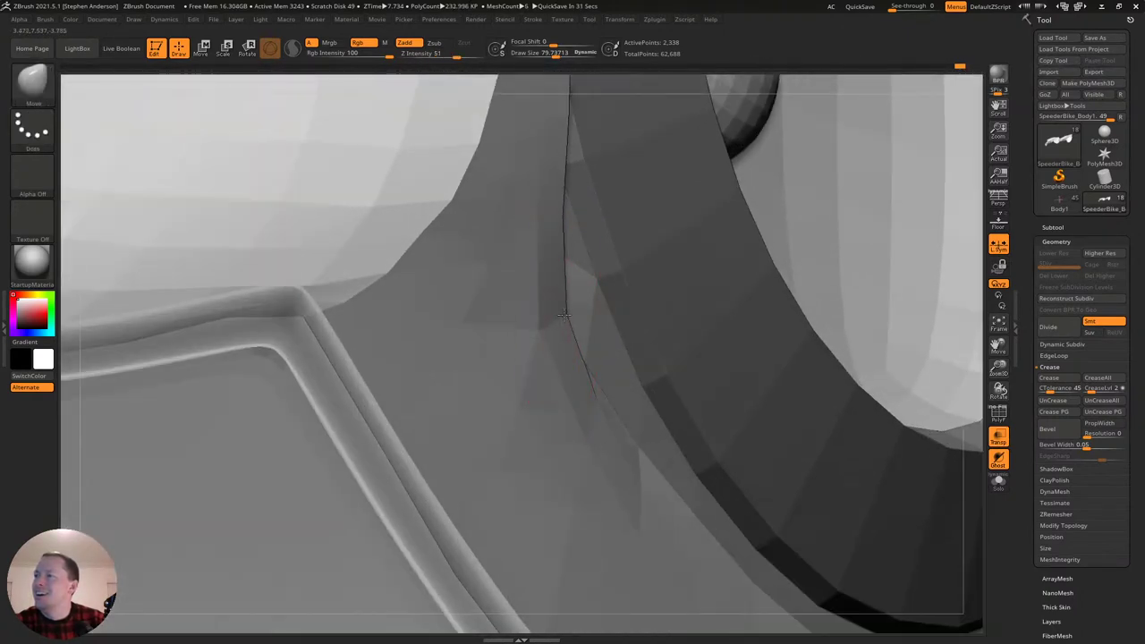
key("s")
left_click_drag(556, 325, 540, 329)
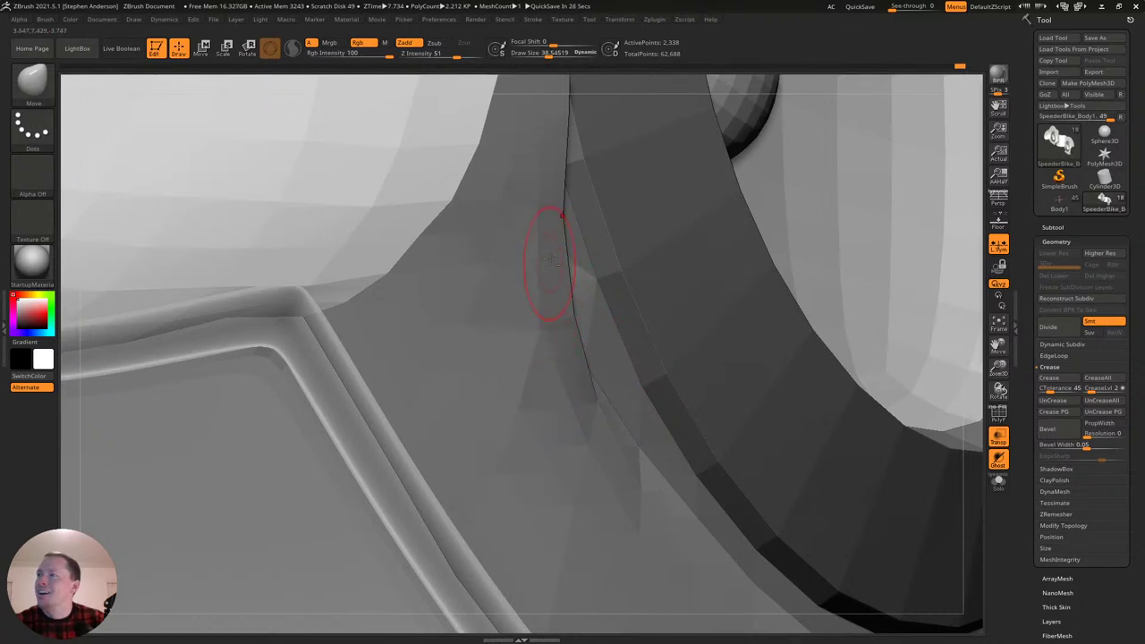
mouse_move(566, 222)
right_mouse_down()
mouse_move(533, 344)
mouse_move(511, 359)
mouse_move(523, 367)
mouse_move(515, 388)
right_mouse_up()
Adjust the headlight surround's lower inner corner where it meets the red panel, using the Move brush.
right_click_drag(589, 347, 593, 358)
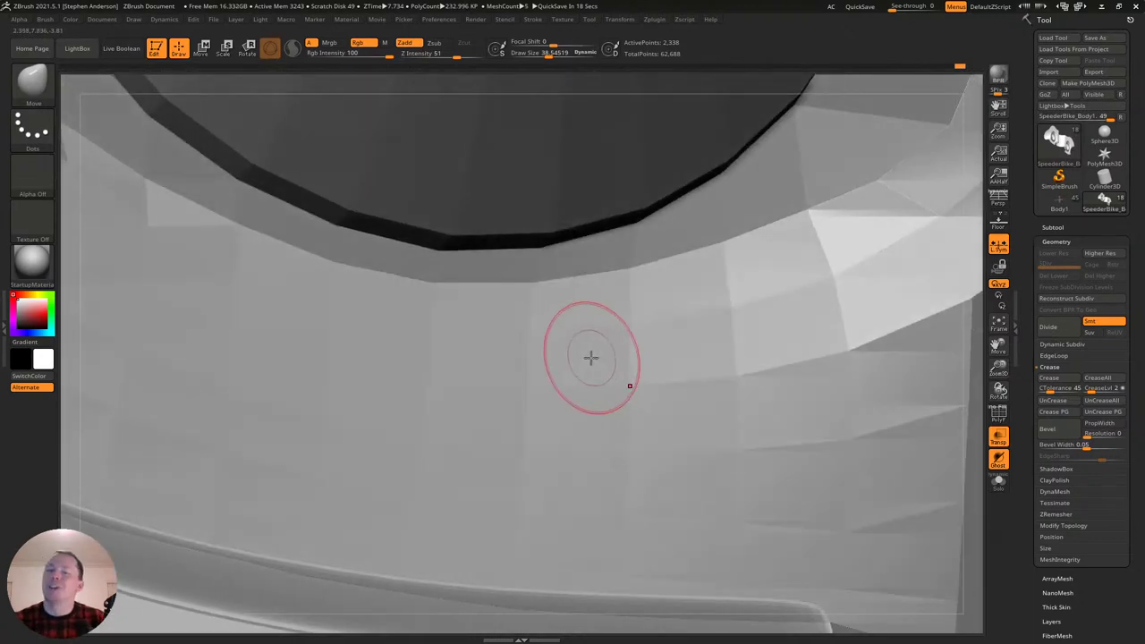
mouse_move(828, 269)
right_mouse_down()
mouse_move(818, 207)
mouse_move(851, 294)
mouse_move(843, 243)
mouse_move(634, 366)
right_mouse_up()
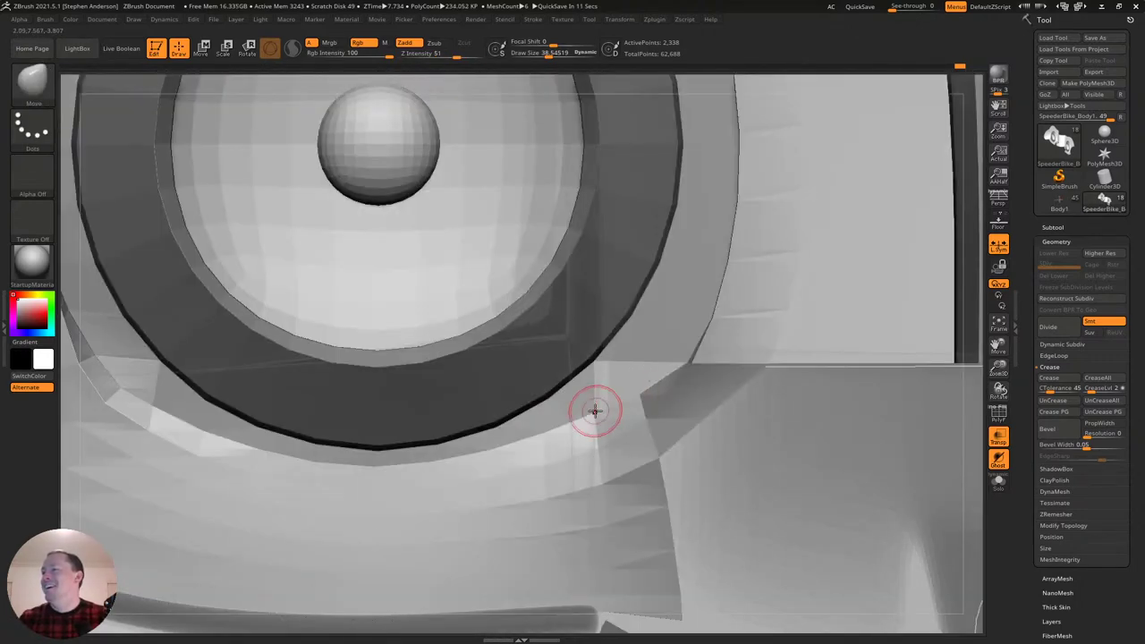
left_click_drag(619, 400, 682, 360)
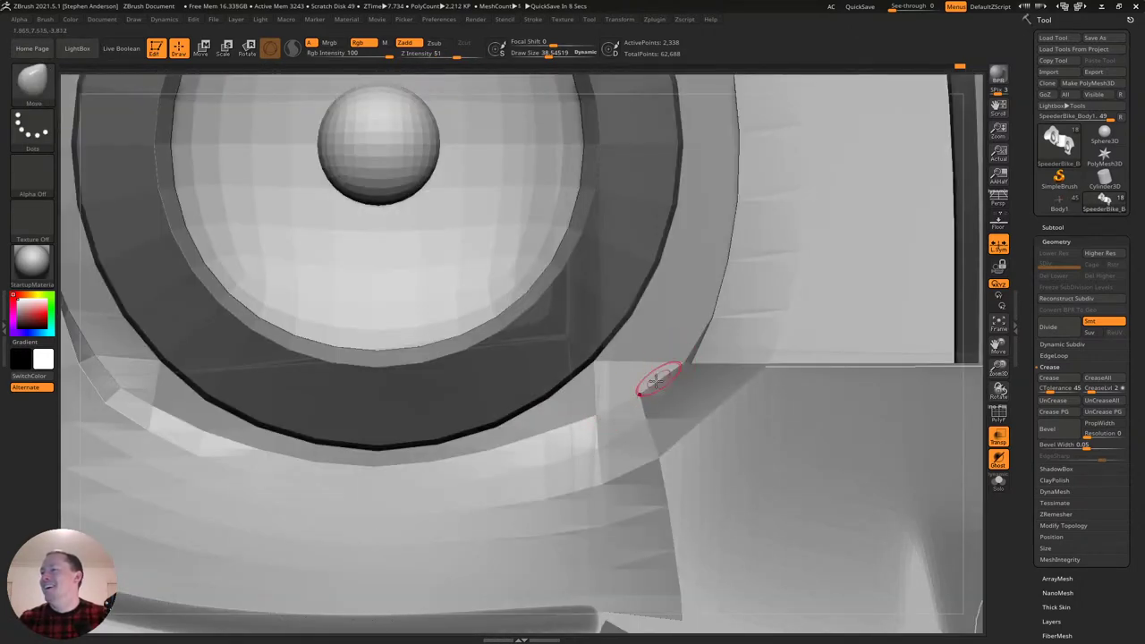
key("shift+f")
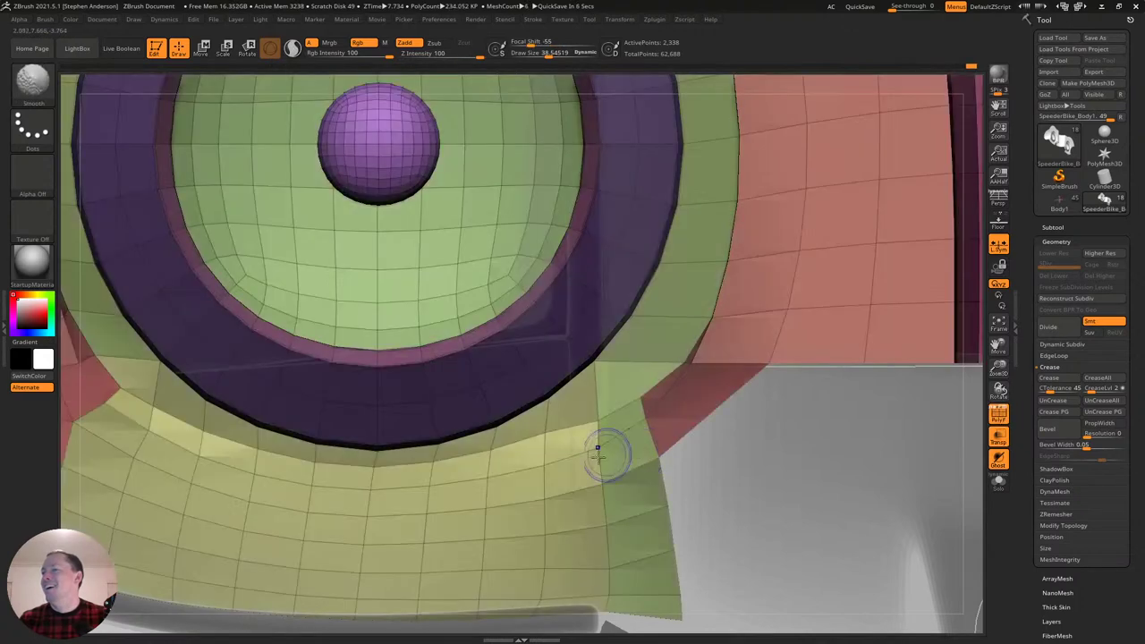
right_click_drag(523, 450, 349, 451)
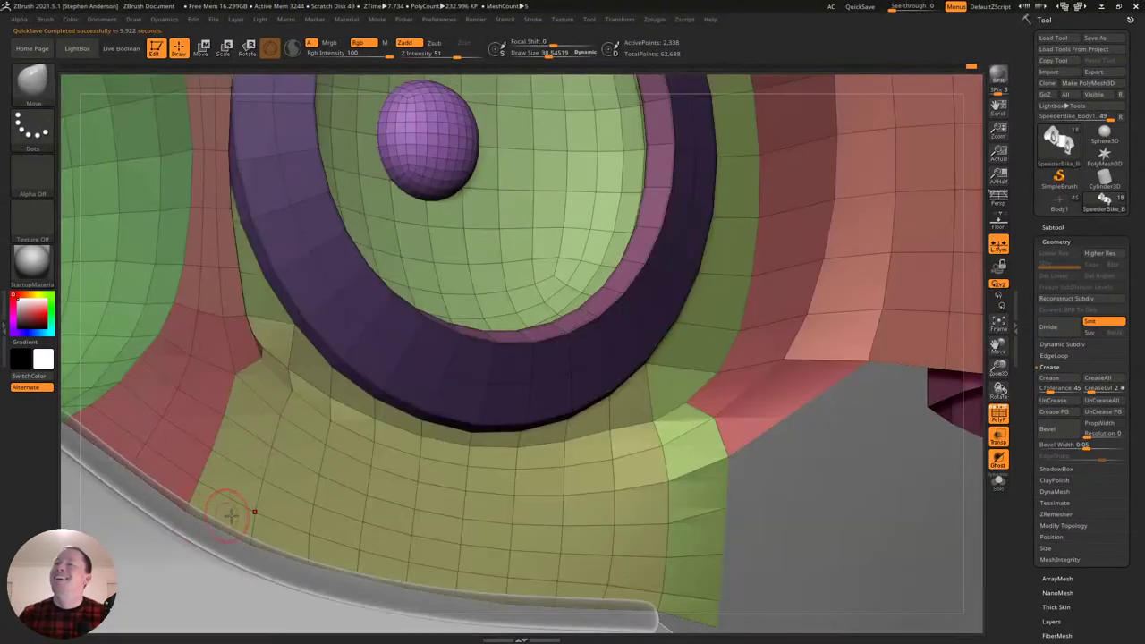
Adjust the lower edge of the green side intake at the trim corner with the Move brush.
left_click_drag(286, 486, 284, 436)
mouse_move(87, 482)
left_mouse_down("alt")
mouse_move(307, 481)
mouse_move(327, 494)
left_mouse_up("alt")
scroll(331, 367, "up", 5)
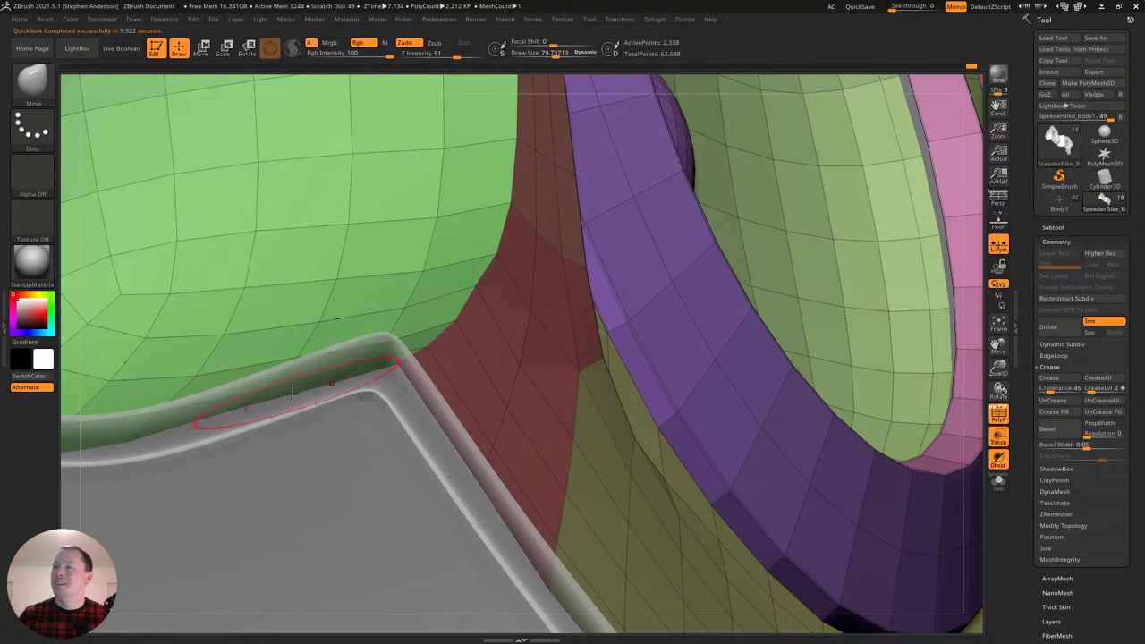
key("s")
left_click_drag(384, 337, 378, 336)
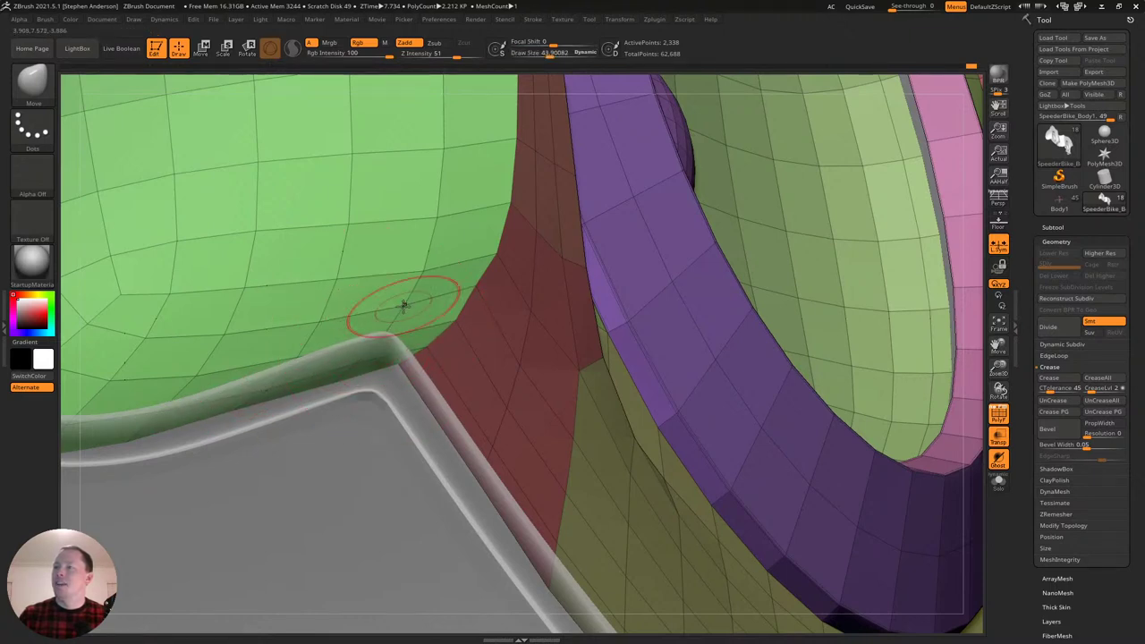
Move the upper outer corner of the red body panel toward the reference shell's edge.
mouse_move(477, 295)
right_mouse_down("ctrl")
mouse_move(472, 260)
mouse_move(448, 268)
mouse_move(388, 340)
mouse_move(367, 261)
mouse_move(430, 250)
mouse_move(370, 225)
mouse_move(351, 195)
mouse_move(403, 229)
right_mouse_up("ctrl")
mouse_move(365, 265)
right_mouse_down("ctrl")
mouse_move(389, 274)
mouse_move(356, 265)
mouse_move(336, 204)
mouse_move(314, 207)
right_mouse_up("ctrl")
key("s")
left_click_drag(352, 223, 365, 224)
right_click_drag(362, 233, 339, 240)
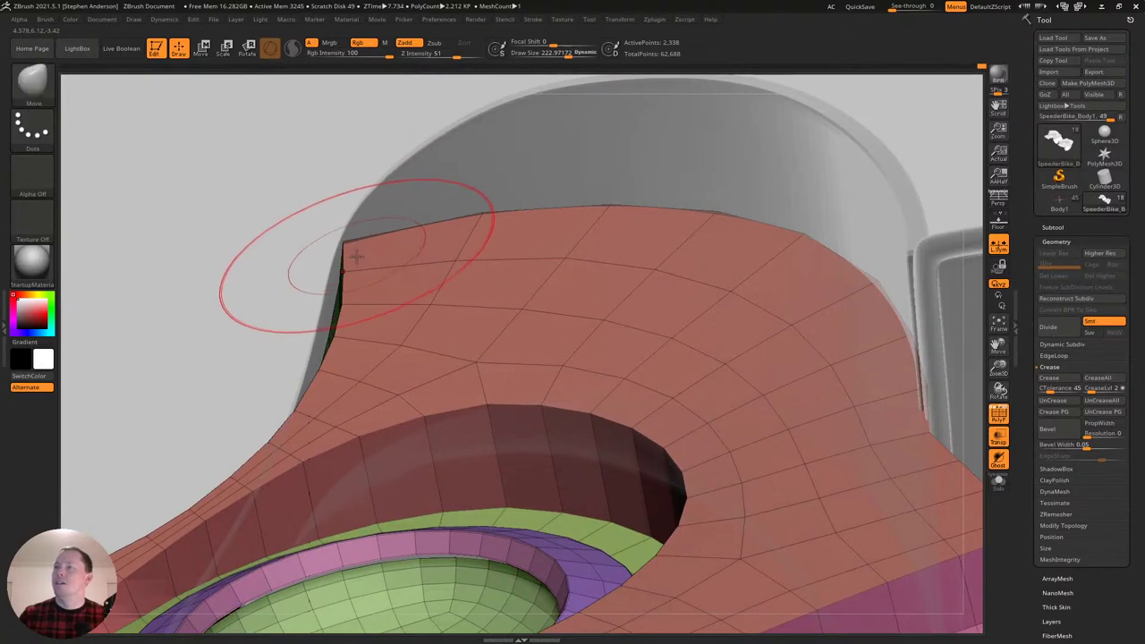
left_click_drag(345, 257, 340, 258)
right_click_drag(365, 250, 395, 251)
right_click_drag(376, 317, 340, 282, "ctrl")
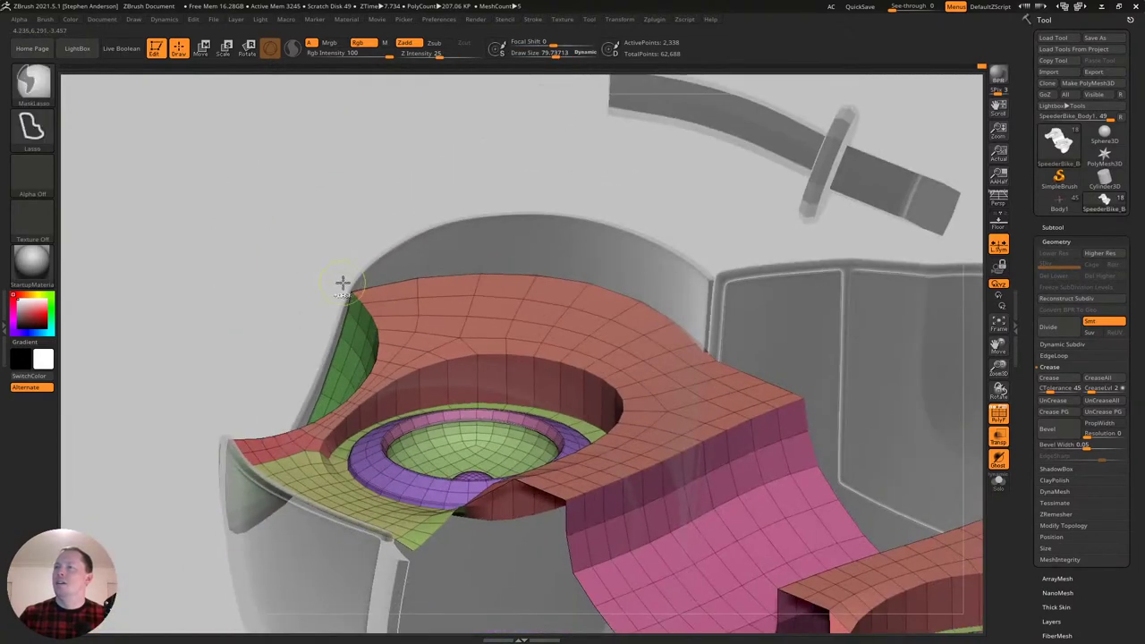
Lower the red panel's bottom inner edge beside the magenta center recess with the Move brush at a Draw Size of about 141.
right_click_drag(429, 308, 601, 357)
key("shift+f")
mouse_move(601, 357)
right_mouse_down()
mouse_move(557, 277)
mouse_move(578, 340)
mouse_move(596, 277)
mouse_move(582, 235)
mouse_move(565, 300)
mouse_move(609, 308)
mouse_move(610, 345)
mouse_move(596, 333)
mouse_move(624, 314)
mouse_move(626, 381)
mouse_move(734, 358)
mouse_move(847, 311)
right_mouse_up()
key("shift+f")
left_click_drag(847, 300, 857, 320)
right_click_drag(858, 320, 755, 304)
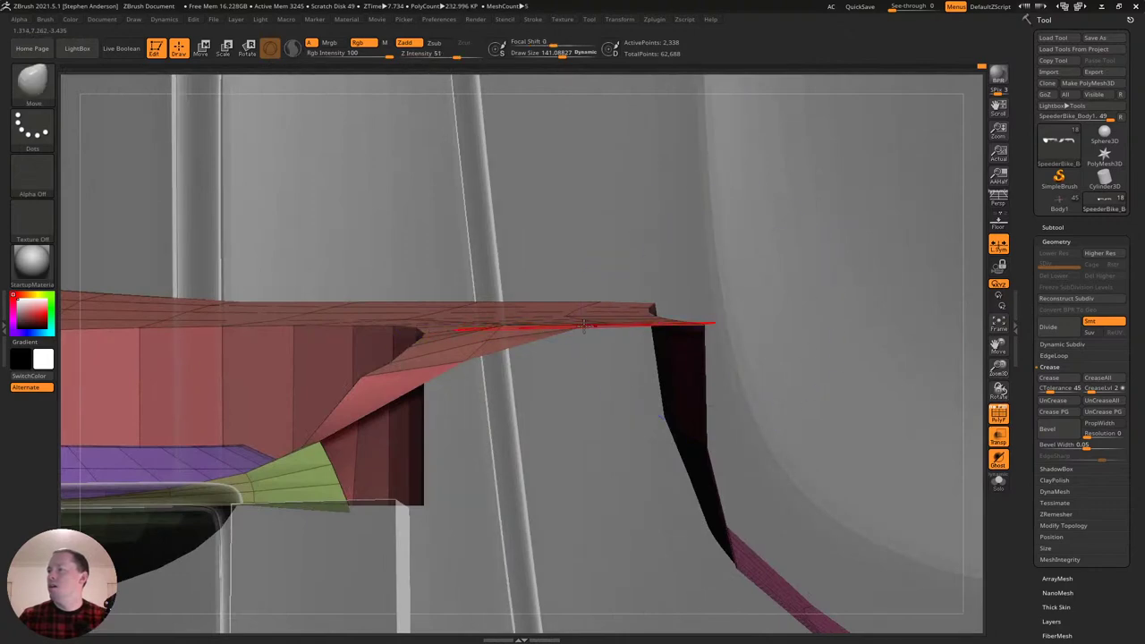
right_click_drag(587, 337, 611, 326)
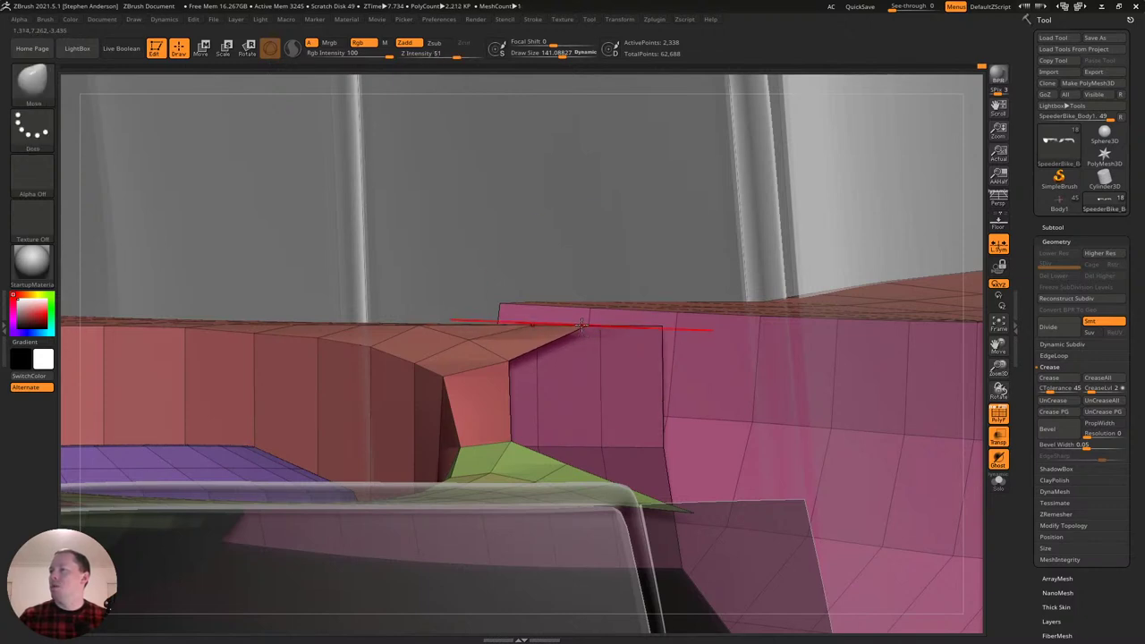
left_click_drag(582, 327, 580, 375)
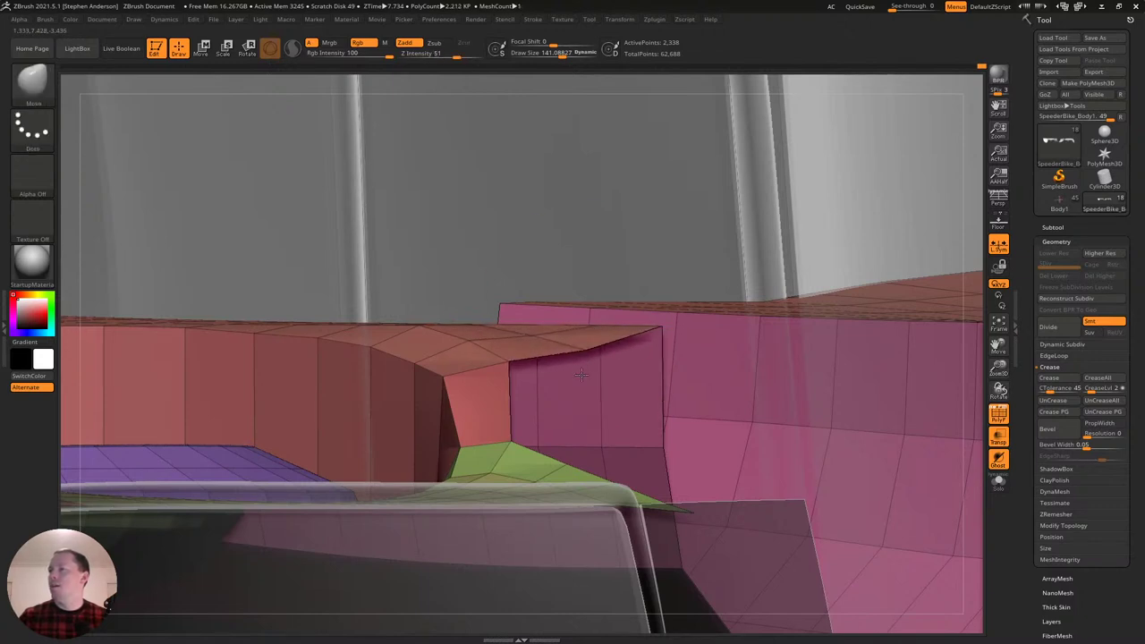
right_click_drag(616, 316, 667, 322)
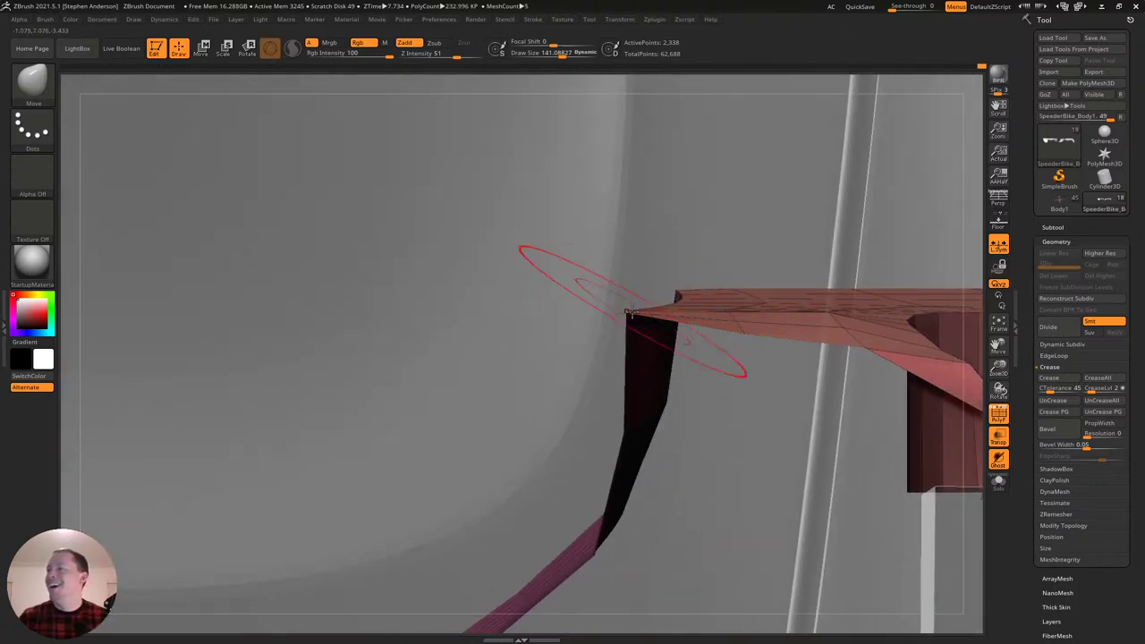
right_click_drag(631, 316, 588, 318)
left_click_drag(588, 319, 594, 341)
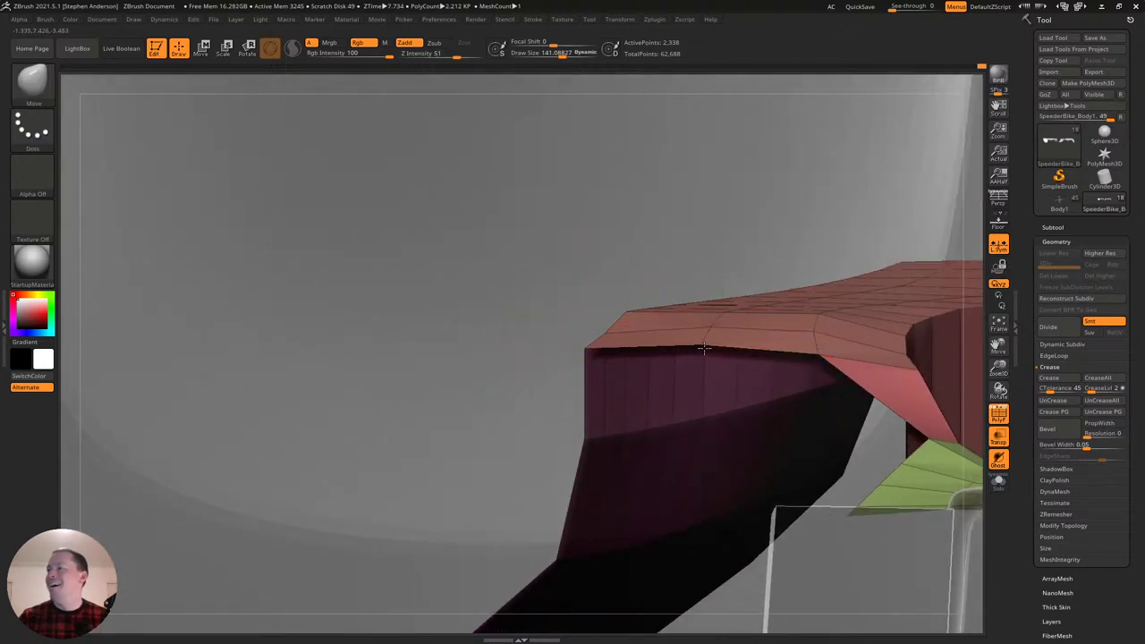
Refine the vertices along the red panel's underside between the center recess and headlight with a smaller Move brush.
right_click_drag(718, 313, 626, 337)
left_click_drag(622, 337, 619, 329)
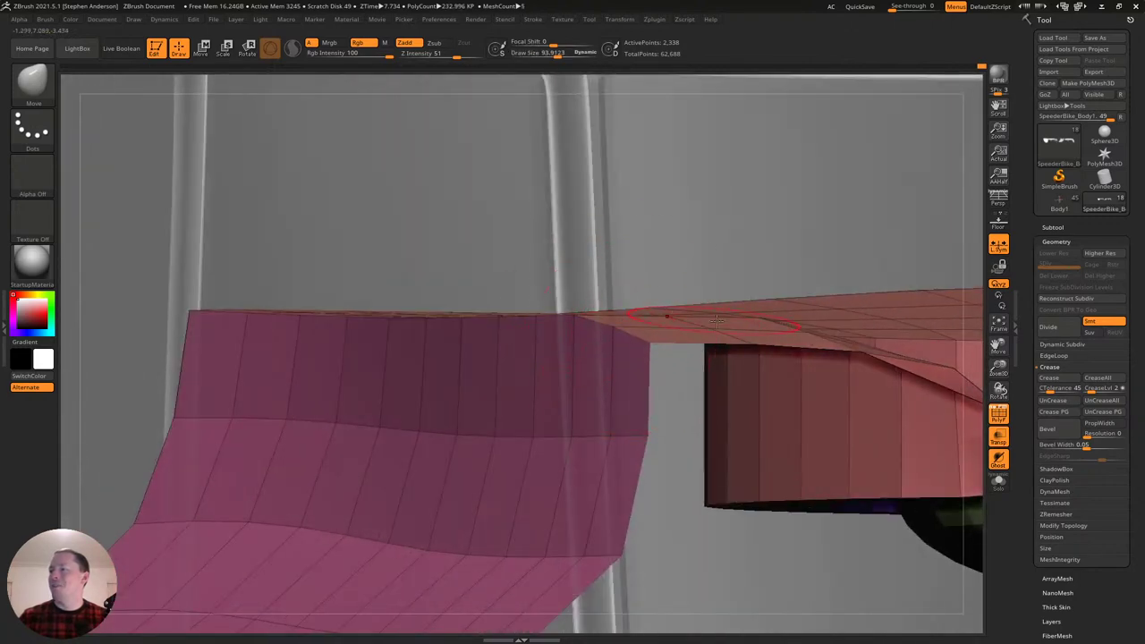
mouse_move(759, 317)
right_mouse_down()
mouse_move(713, 351)
mouse_move(680, 348)
right_mouse_up()
left_click_drag(697, 375, 693, 374)
mouse_move(701, 375)
right_mouse_down()
mouse_move(698, 468)
mouse_move(707, 312)
mouse_move(785, 358)
mouse_move(682, 358)
mouse_move(708, 386)
mouse_move(768, 355)
mouse_move(713, 414)
mouse_move(669, 263)
mouse_move(550, 277)
mouse_move(623, 323)
mouse_move(619, 385)
mouse_move(782, 261)
mouse_move(678, 247)
right_mouse_up()
Mask the outer body and headlights, leaving the magenta center panel and adjoining inner red panels editable.
key("w")
left_click(532, 383, "ctrl")
key("q")
mouse_move(824, 186)
left_mouse_down("ctrl")
mouse_move(648, 473)
mouse_move(590, 402)
mouse_move(537, 264)
mouse_move(786, 247)
mouse_move(729, 322)
mouse_move(591, 344)
mouse_move(515, 295)
mouse_move(695, 184)
mouse_move(707, 188)
left_mouse_up("ctrl")
right_click_drag(707, 188, 617, 331, "ctrl")
mouse_move(617, 331)
right_mouse_down("alt")
mouse_move(536, 356)
mouse_move(514, 439)
mouse_move(511, 379)
mouse_move(489, 420)
mouse_move(407, 426)
mouse_move(469, 428)
right_mouse_up("alt")
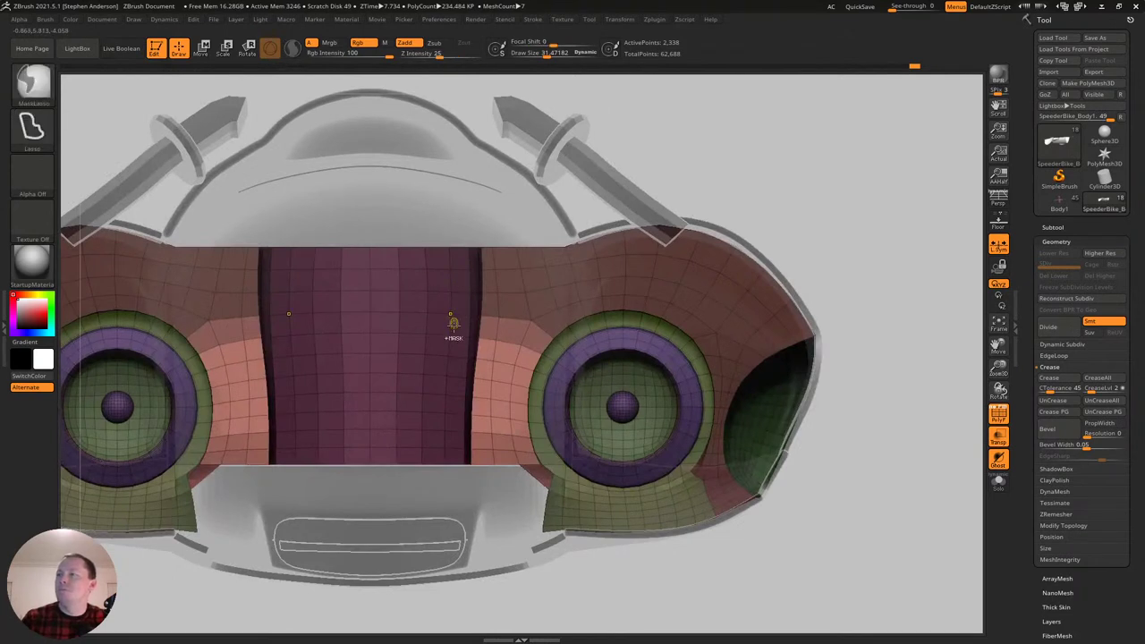
mouse_move(457, 548)
left_mouse_down("ctrl")
mouse_move(384, 541)
mouse_move(317, 403)
mouse_move(393, 333)
mouse_move(466, 327)
mouse_move(490, 577)
left_mouse_up("ctrl")
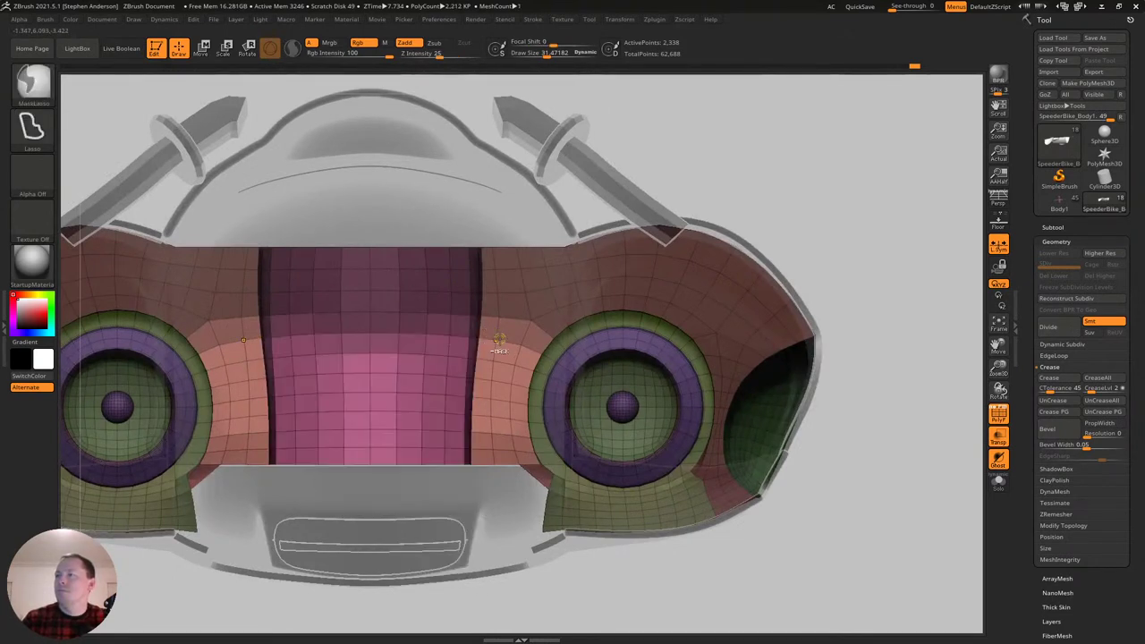
mouse_move(485, 286)
left_mouse_down("ctrl+alt")
mouse_move(466, 368)
mouse_move(398, 159)
left_mouse_up("ctrl+alt")
left_click_drag(427, 206, 286, 296, "ctrl+alt")
key("w")
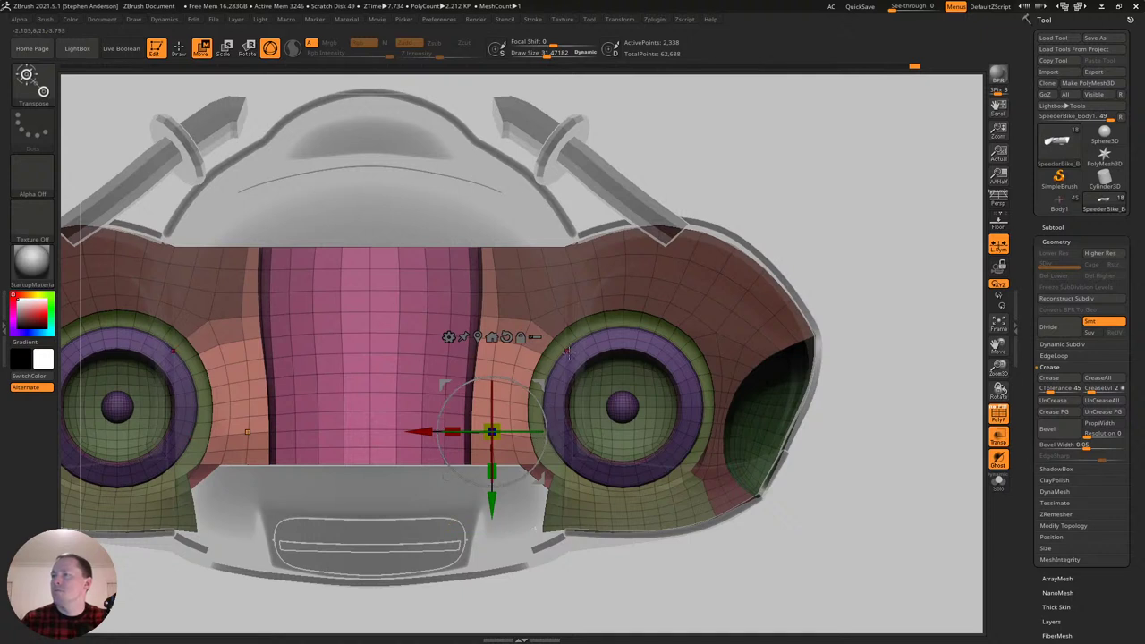
key("y")
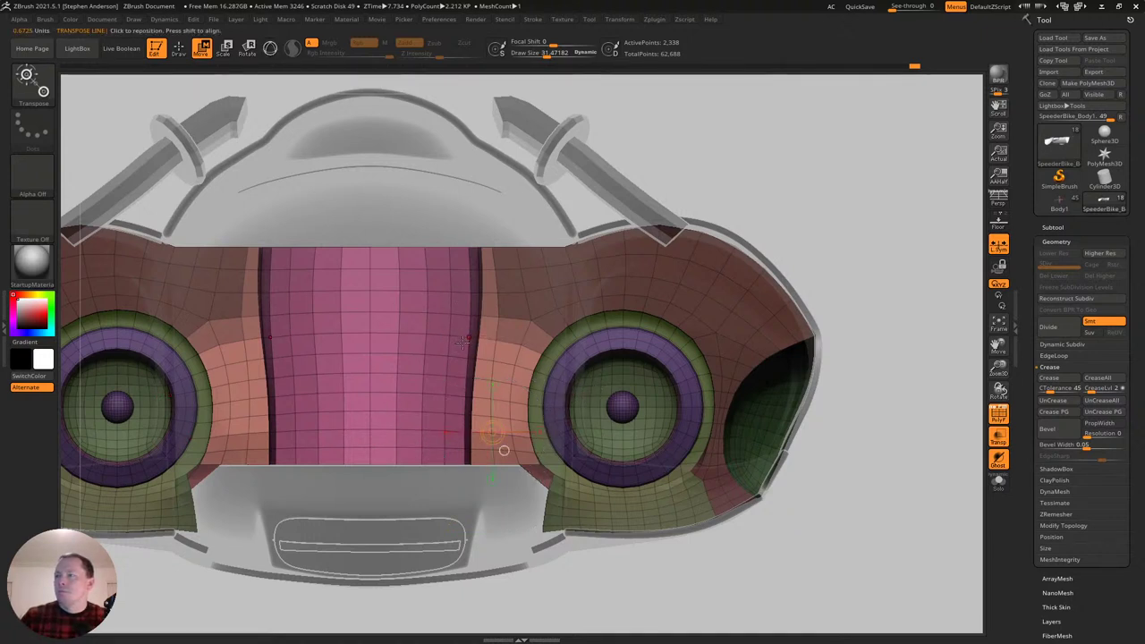
mouse_move(477, 313)
left_mouse_down()
mouse_move(493, 470)
mouse_move(479, 473)
left_mouse_up()
right_click_drag(483, 491, 495, 495)
key("q")
mouse_move(531, 449)
right_mouse_down()
mouse_move(517, 442)
mouse_move(485, 464)
mouse_move(470, 450)
right_mouse_up()
Lower the bottom edge of the magenta center panel and adjoining red panels with the Move brush at a Draw Size of about 336.
key("b")
key("m")
key("v")
key("s")
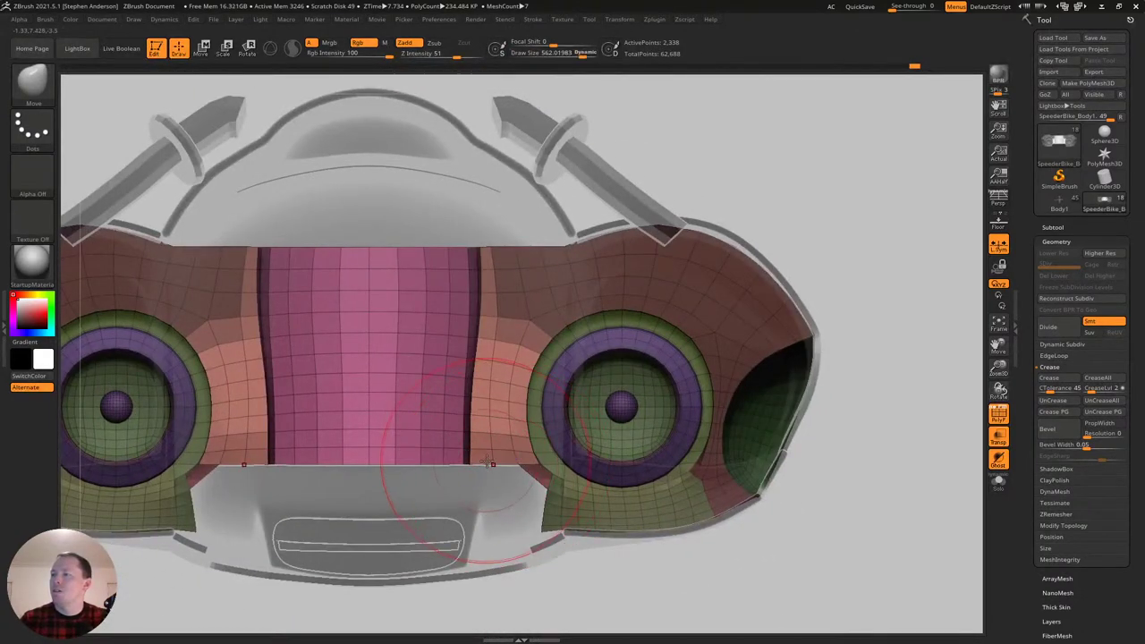
key("ctrl")
key("s")
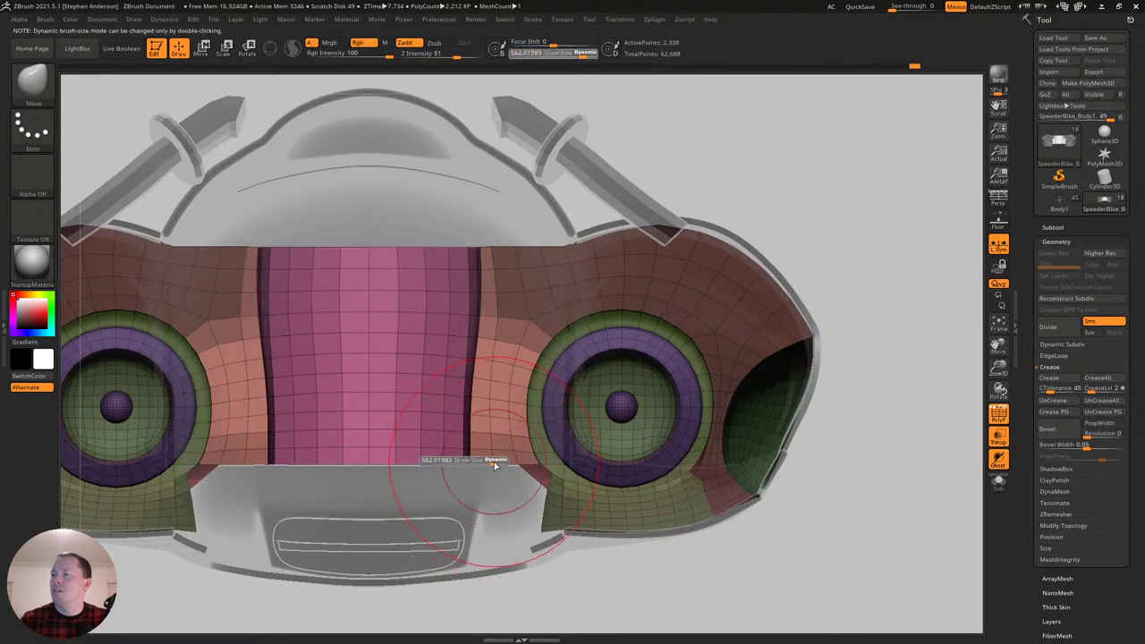
left_click_drag(486, 466, 487, 469)
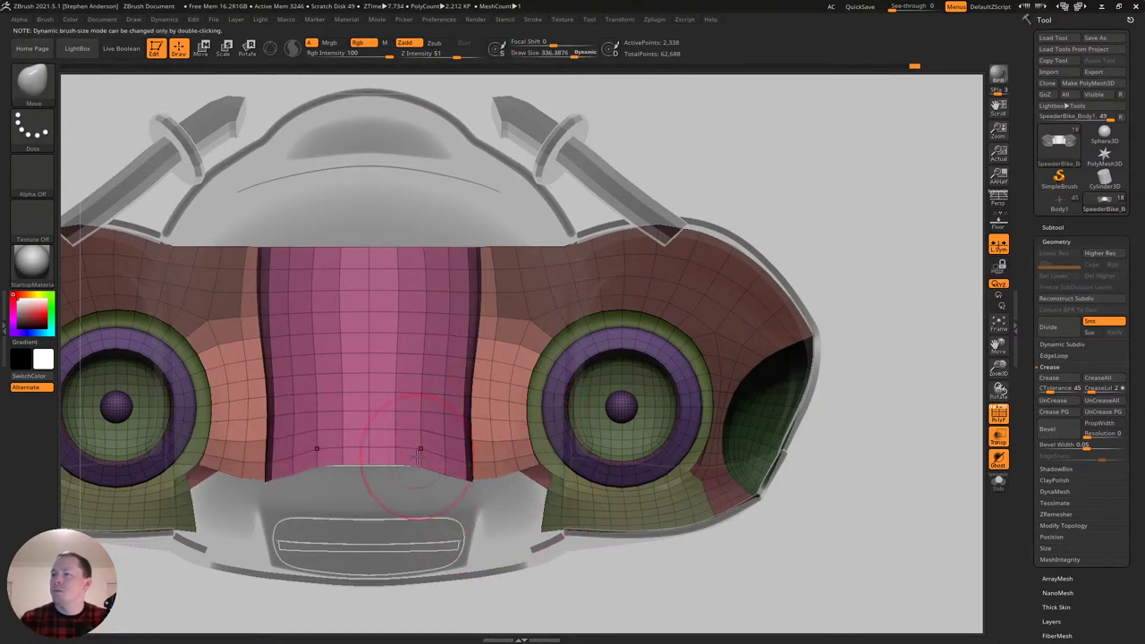
mouse_move(433, 447)
left_mouse_down("shift")
mouse_move(406, 436)
mouse_move(436, 434)
left_mouse_up("shift")
key("ctrl+z")
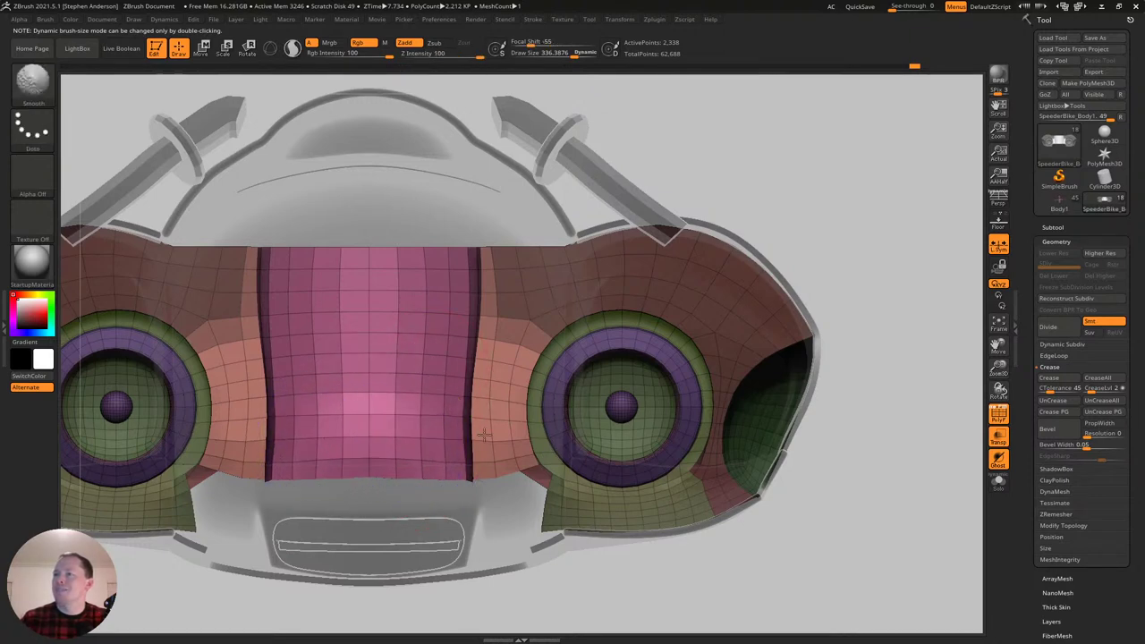
Refine the magenta center panel's lower edge with the Move brush at a Draw Size of about 128, and clear the mask.
mouse_move(428, 315)
right_mouse_down()
mouse_move(395, 381)
mouse_move(408, 461)
right_mouse_up()
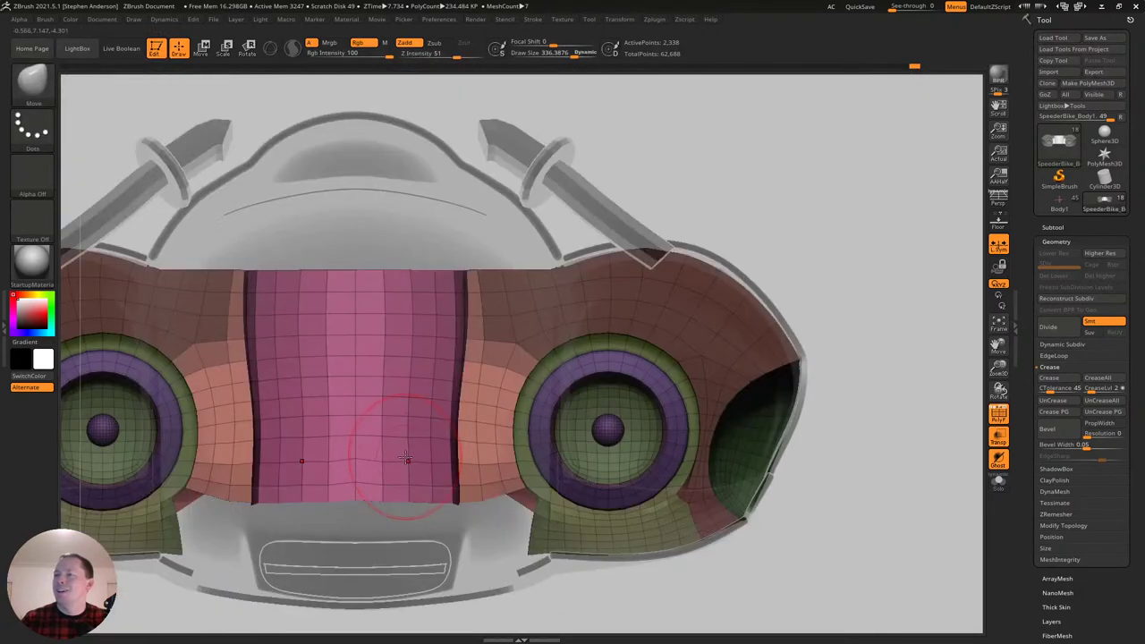
key("s")
left_click_drag(352, 459, 342, 459)
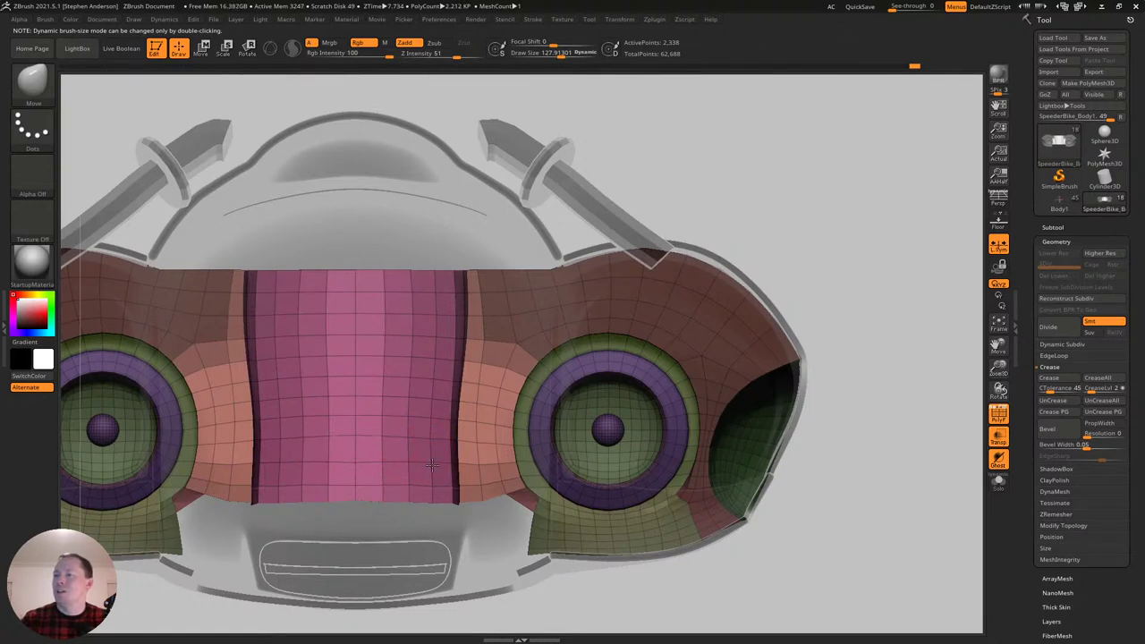
right_click_drag(490, 469, 455, 494, "ctrl")
left_click_drag(714, 465, 728, 478, "ctrl")
Nudge the vertices where the red and green panels meet beneath the headlight with the Move brush at a Draw Size of about 53.
right_click_drag(474, 460, 499, 408)
left_click_drag(501, 395, 490, 391)
mouse_move(504, 414)
right_mouse_down()
mouse_move(510, 427)
mouse_move(480, 469)
right_mouse_up()
key("s")
left_click_drag(482, 469, 453, 472)
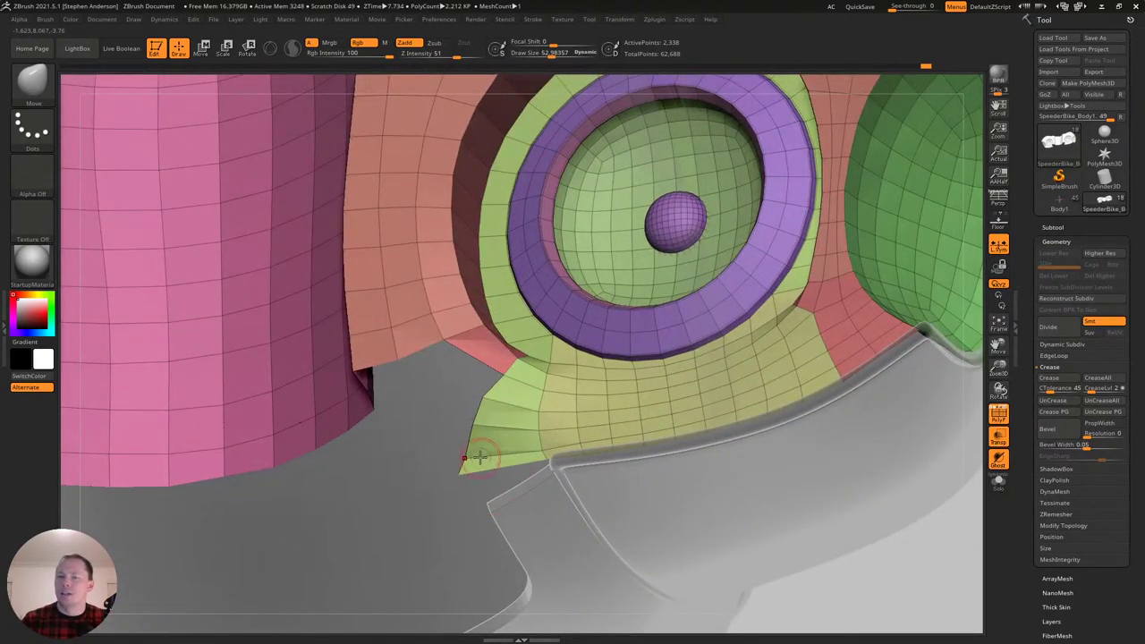
right_click_drag(491, 447, 521, 449)
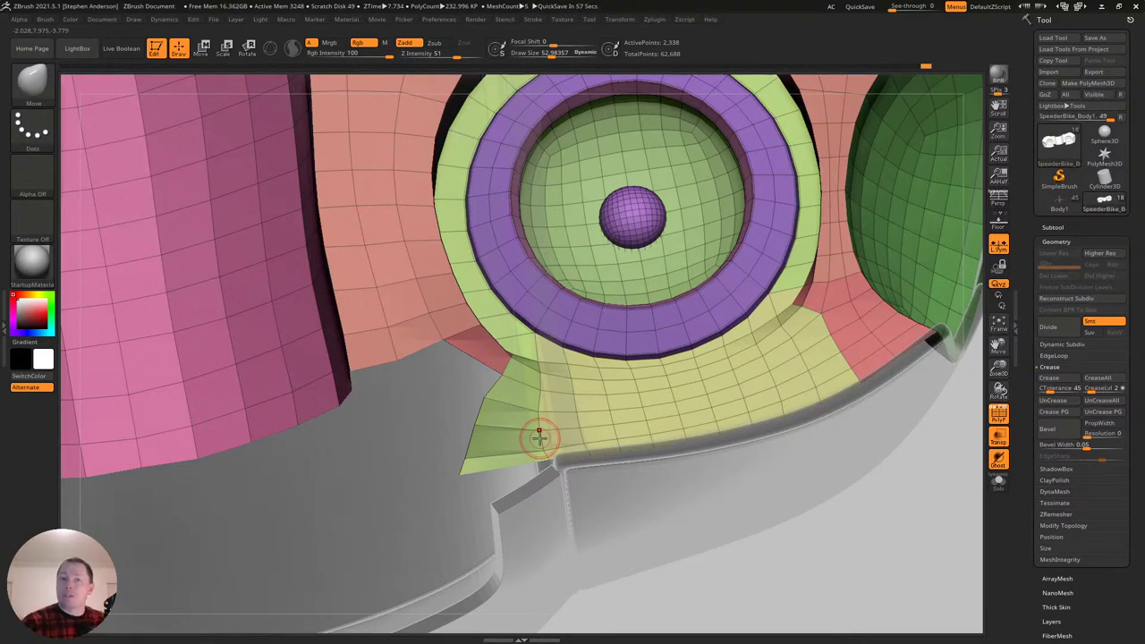
Fit the green lower panel's inner bottom vertices to the reference shell, using a Move brush Draw Size of about 94.
right_click_drag(543, 431, 548, 461)
key("s")
left_click_drag(548, 457, 528, 468)
key("s")
mouse_move(534, 450)
right_mouse_down()
mouse_move(508, 474)
mouse_move(524, 474)
right_mouse_up()
key("s")
left_click_drag(542, 434, 553, 435)
mouse_move(567, 439)
right_mouse_down()
mouse_move(535, 462)
mouse_move(524, 365)
mouse_move(535, 475)
mouse_move(439, 450)
mouse_move(515, 426)
right_mouse_up()
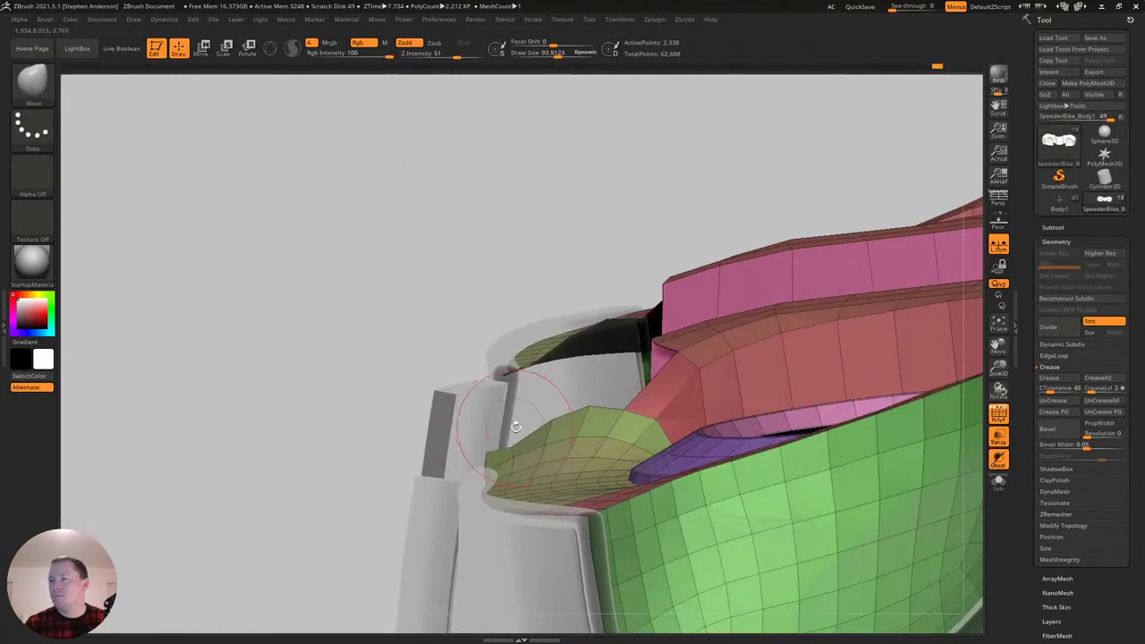
mouse_move(585, 418)
right_mouse_down()
mouse_move(564, 434)
mouse_move(555, 420)
mouse_move(637, 445)
mouse_move(654, 414)
mouse_move(648, 373)
right_mouse_up()
right_click_drag(648, 374, 590, 436, "ctrl")
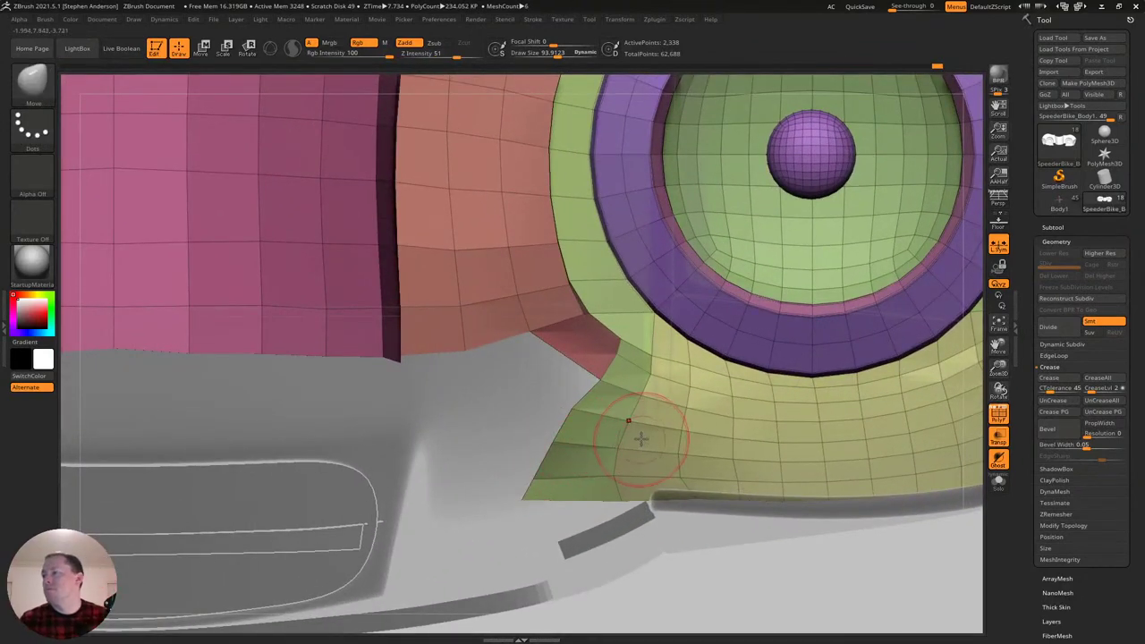
mouse_move(689, 428)
right_mouse_down("ctrl")
mouse_move(606, 382)
mouse_move(653, 420)
right_mouse_up("ctrl")
key("b")
key("z")
key("m")
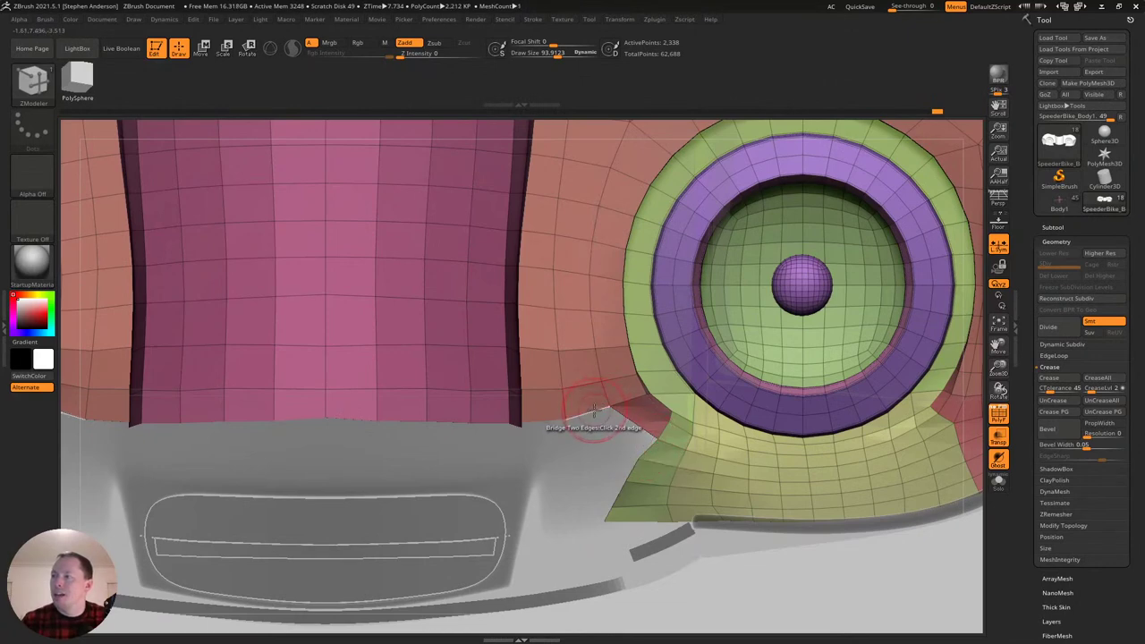
Pull the green panel's pointed inner corner onto the reference notch with the Move brush at a Draw Size of about 89.
key("b")
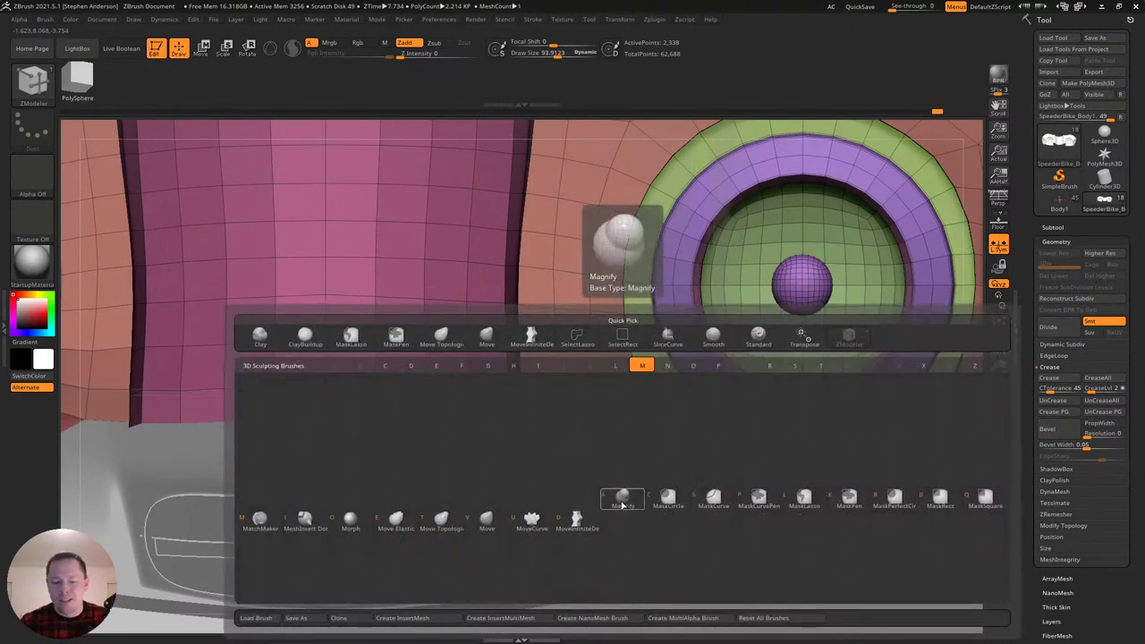
key("m")
key("v")
left_click(612, 498)
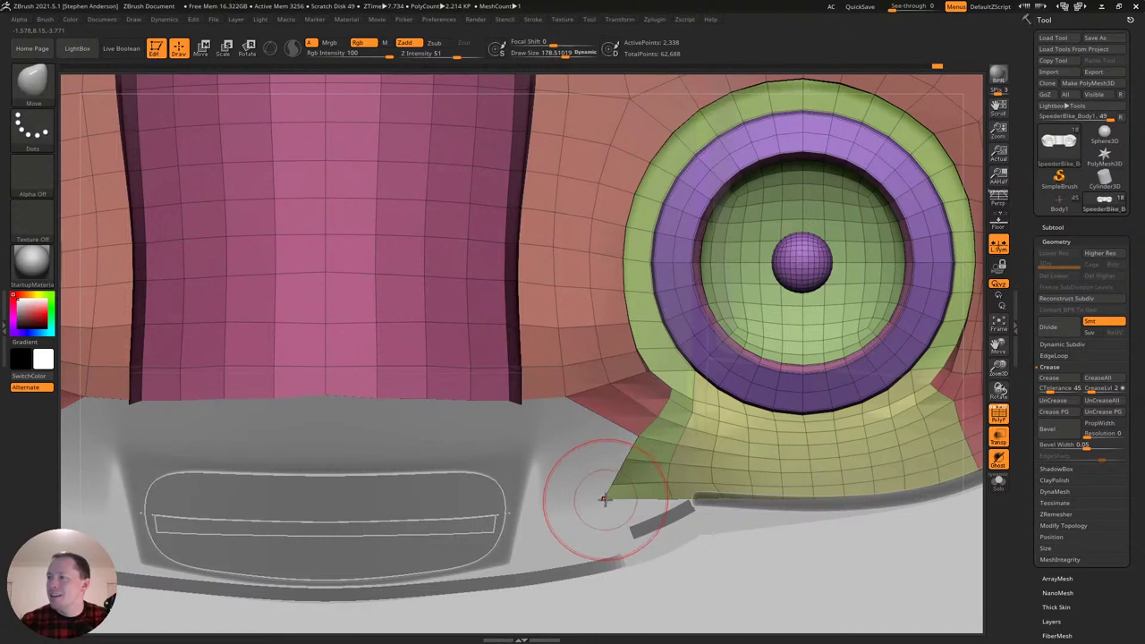
key("bracketleft")
key("bracketleft")
key("bracketleft")
mouse_move(684, 492)
right_mouse_down()
mouse_move(699, 436)
mouse_move(666, 460)
mouse_move(676, 499)
mouse_move(618, 510)
mouse_move(624, 521)
right_mouse_up()
key("s")
left_click(698, 498)
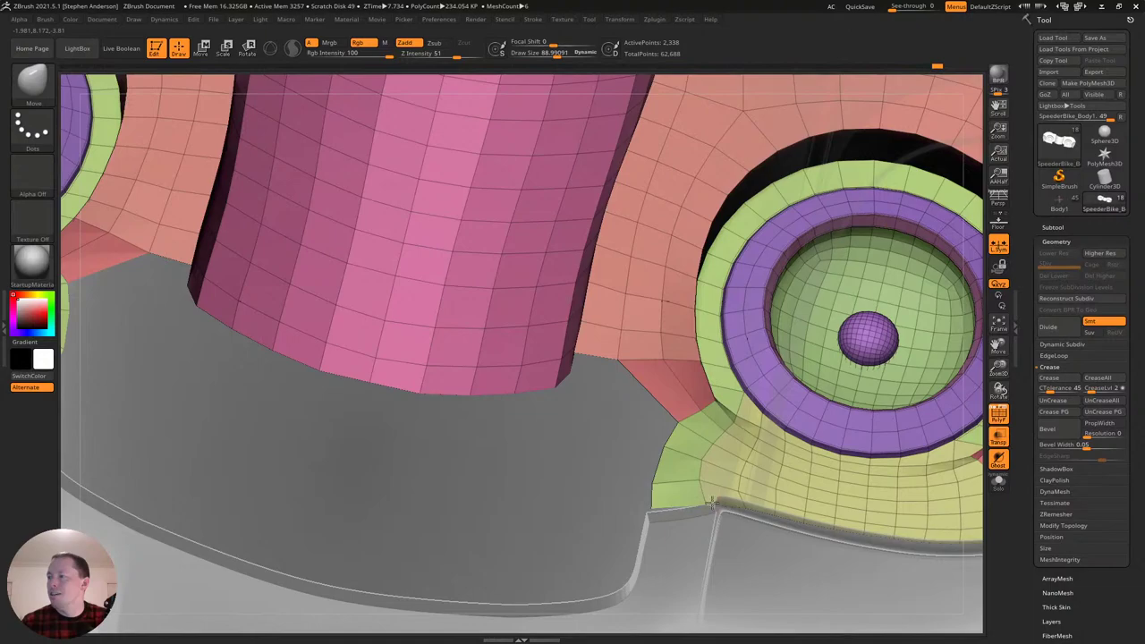
Straighten the green panel's inner edge from an underside view with the Move brush at a Draw Size of about 104.
right_click_drag(669, 503, 637, 506)
key("s")
left_click(649, 504)
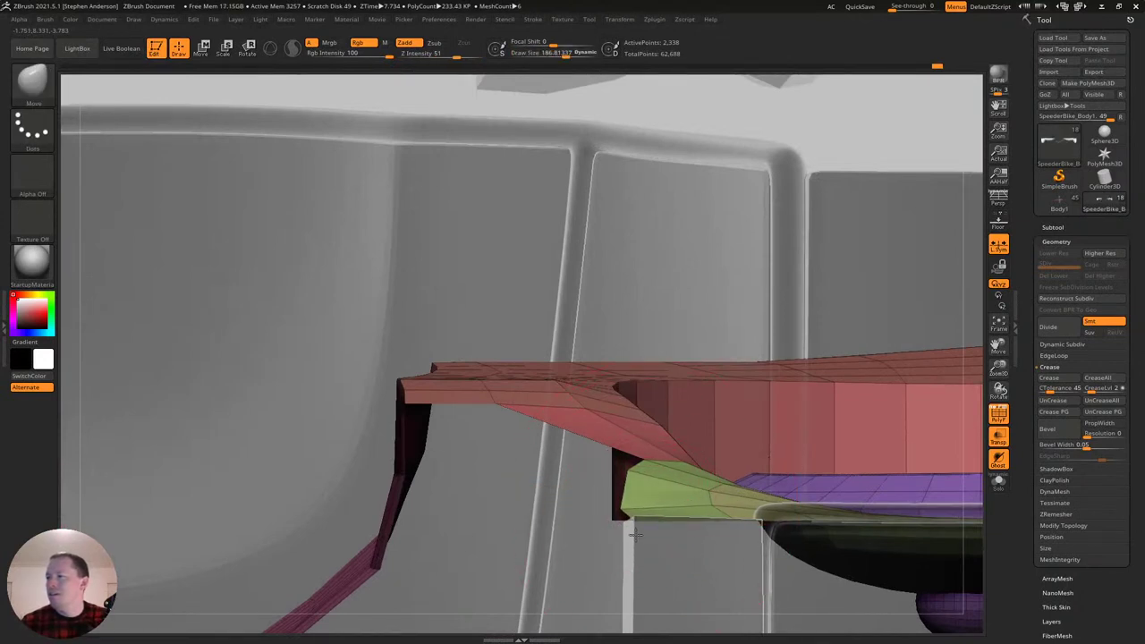
key("bracketleft")
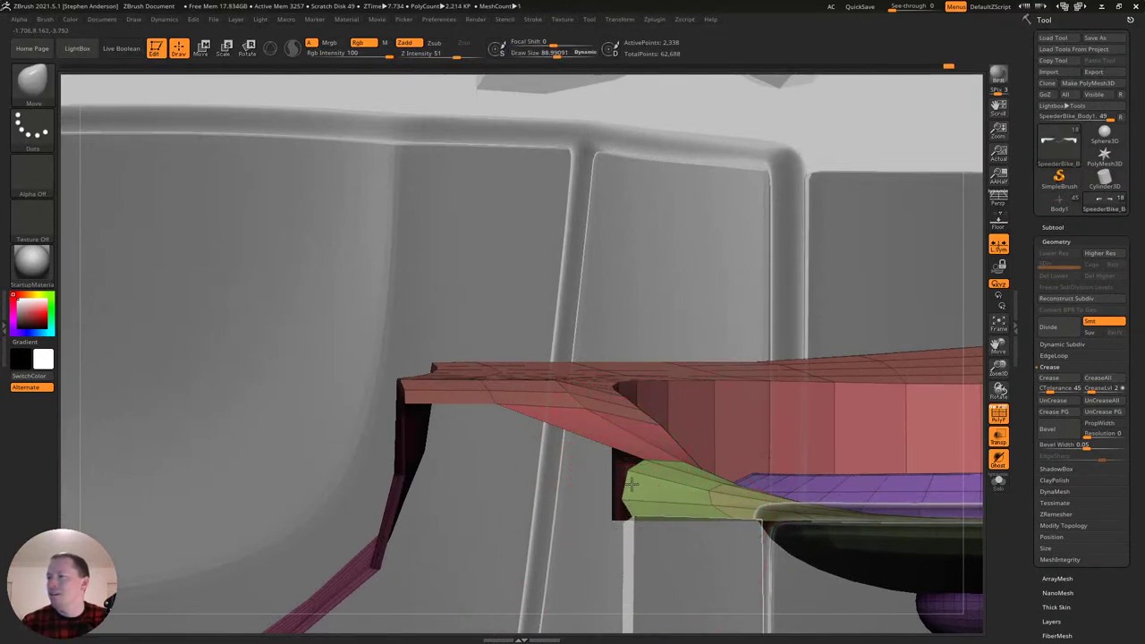
key("s")
left_click_drag(637, 480, 637, 486)
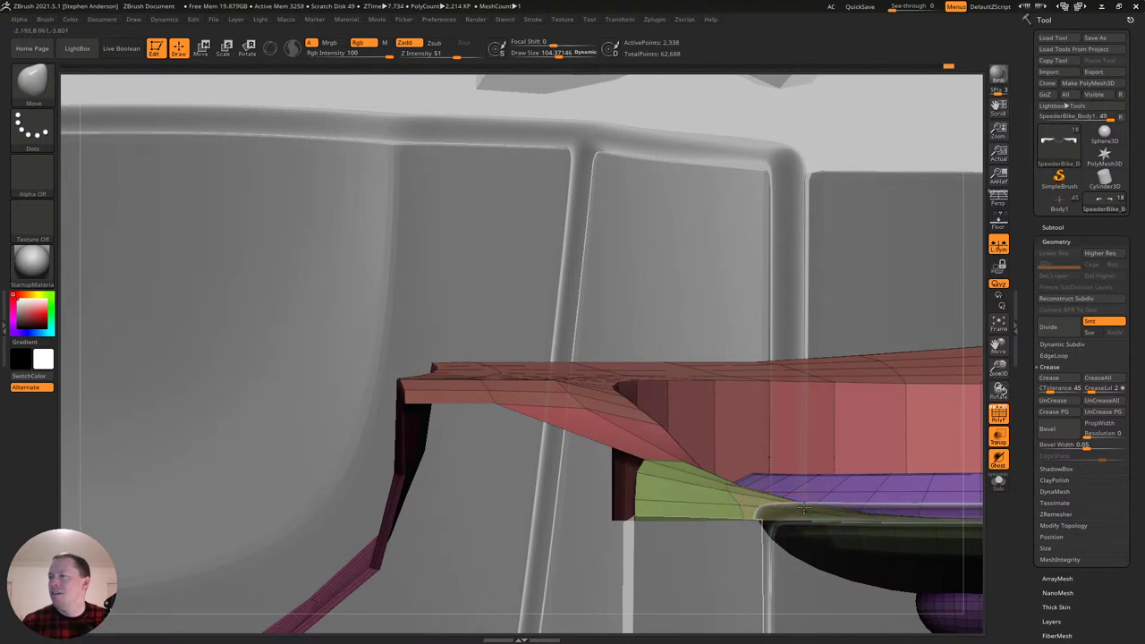
mouse_move(771, 420)
right_mouse_down()
mouse_move(732, 457)
mouse_move(708, 539)
mouse_move(638, 424)
mouse_move(667, 455)
right_mouse_up()
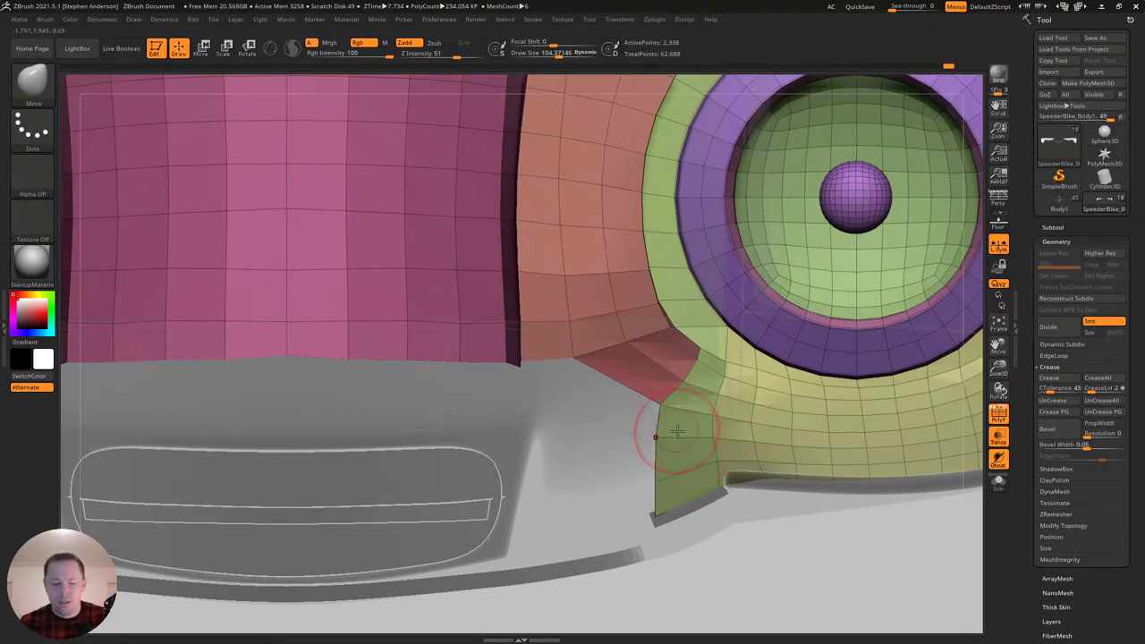
Extrude the upper inner edge of the green panel toward the magenta center section with ZModeler.
key("b")
key("z")
key("m")
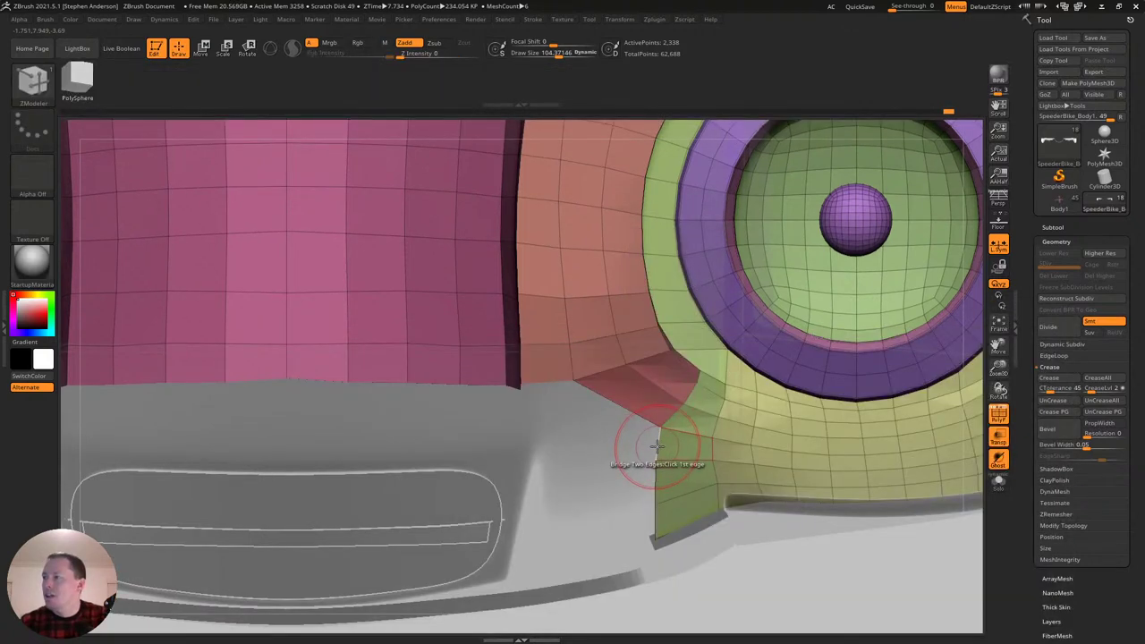
key("space")
left_click(543, 410)
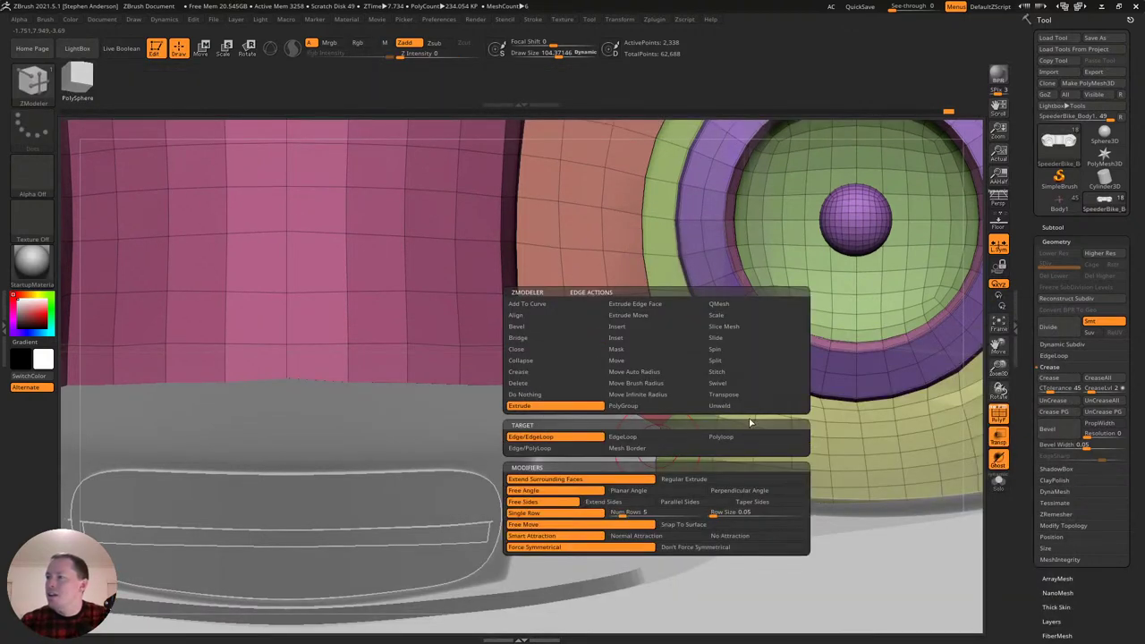
mouse_move(660, 440)
left_mouse_down()
mouse_move(639, 448)
mouse_move(567, 430)
left_mouse_up()
Stitch the extruded face's upper inner corner to the red panel's lower corner using the To End Point modifier.
key("s")
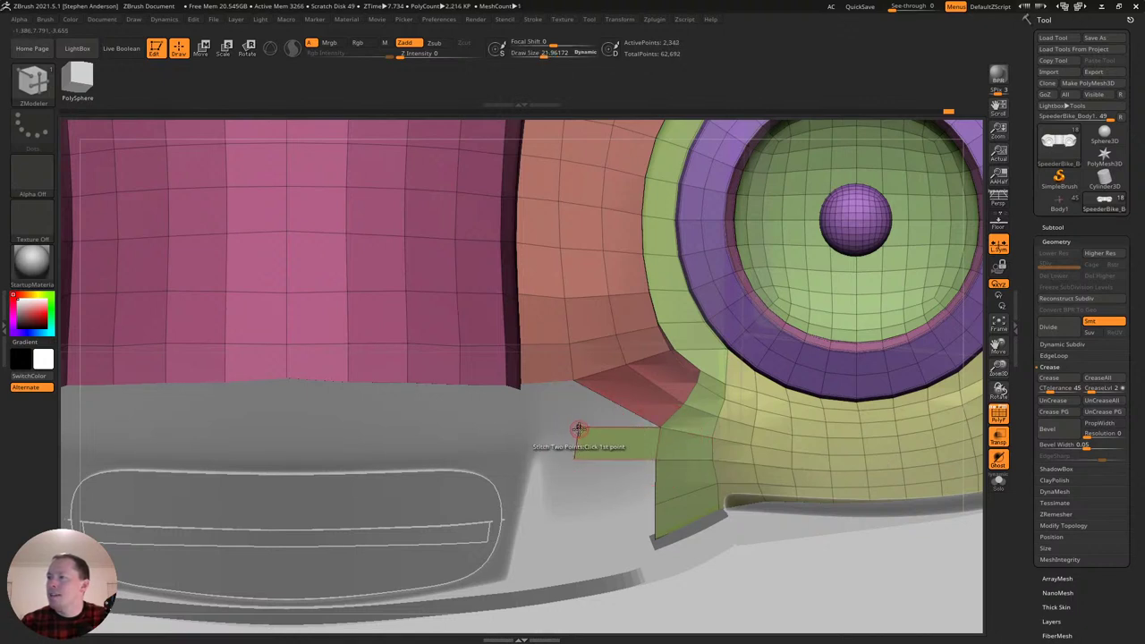
left_click(573, 381)
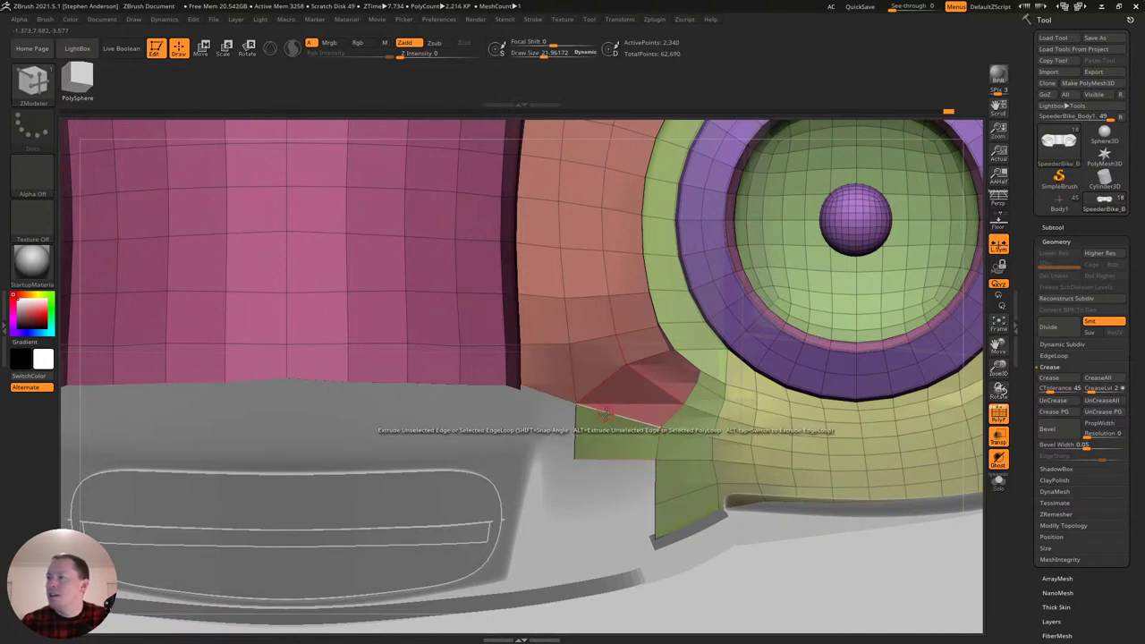
key("ctrl+z")
key("space")
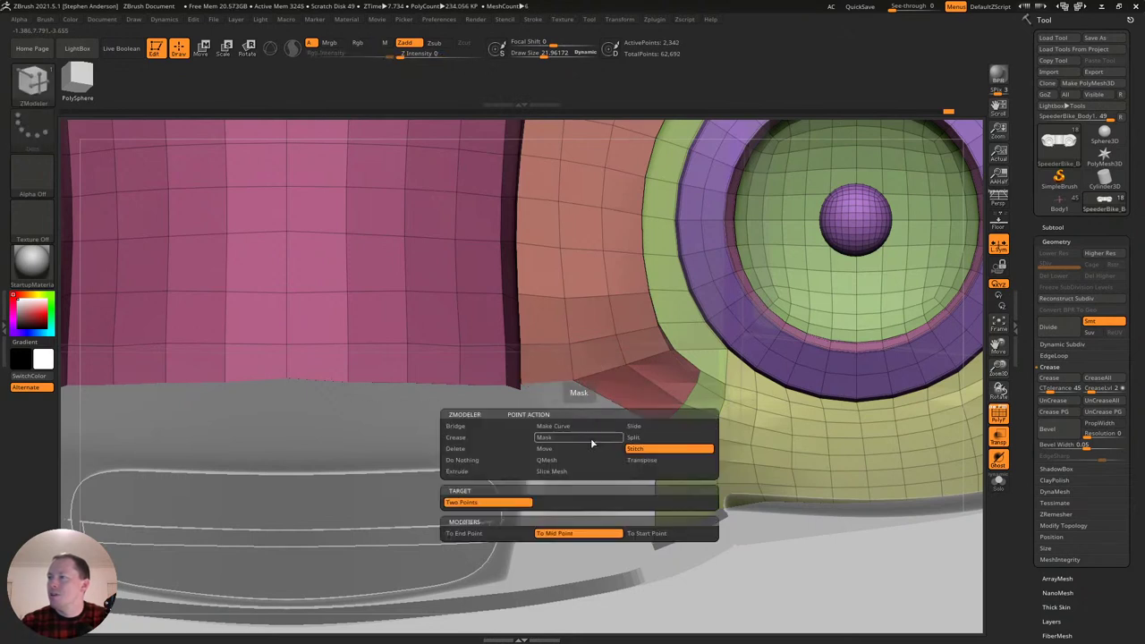
left_click(493, 537)
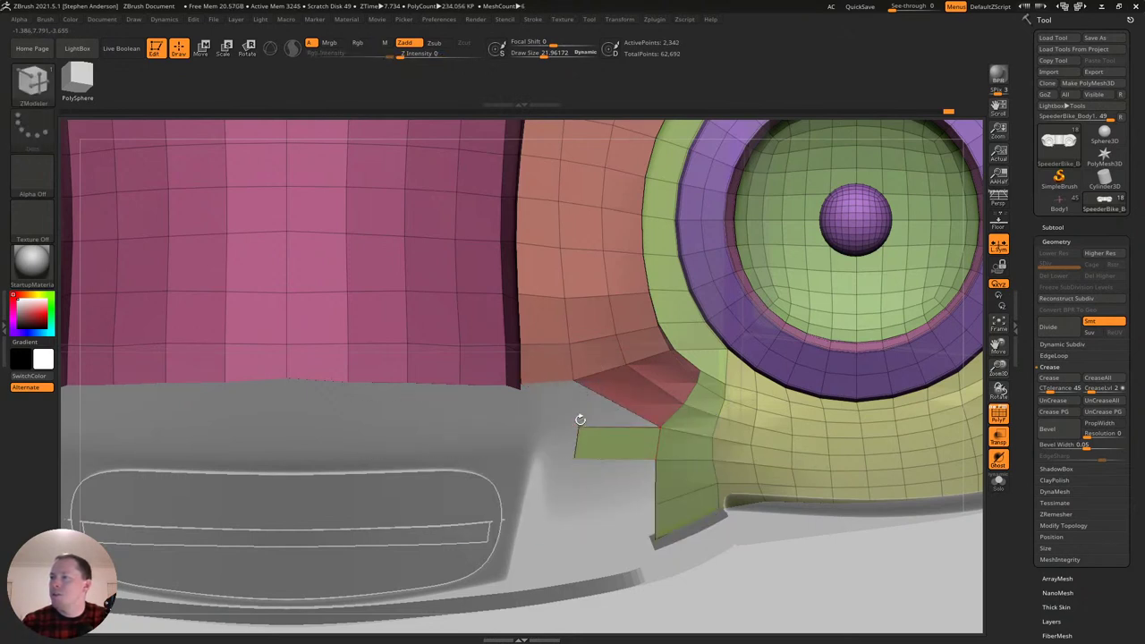
left_click(572, 380)
right_click_drag(626, 450, 585, 274)
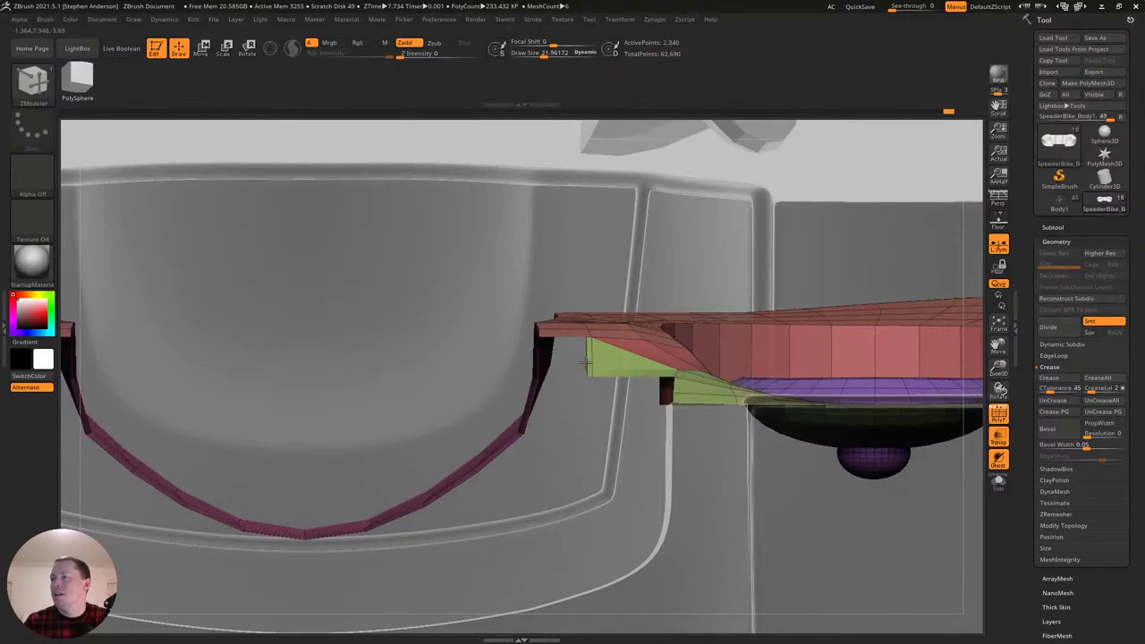
Extrude more faces from the green panel's inner edges to fill the area below the red panel.
right_click_drag(537, 359, 586, 442)
left_click_drag(690, 472, 611, 476)
left_click_drag(680, 501, 614, 517)
key("ctrl+z")
right_click_drag(614, 519, 632, 500)
Reposition the new green faces and the red panel's lower edge with the Move brush at a Draw Size of about 122.
key("b")
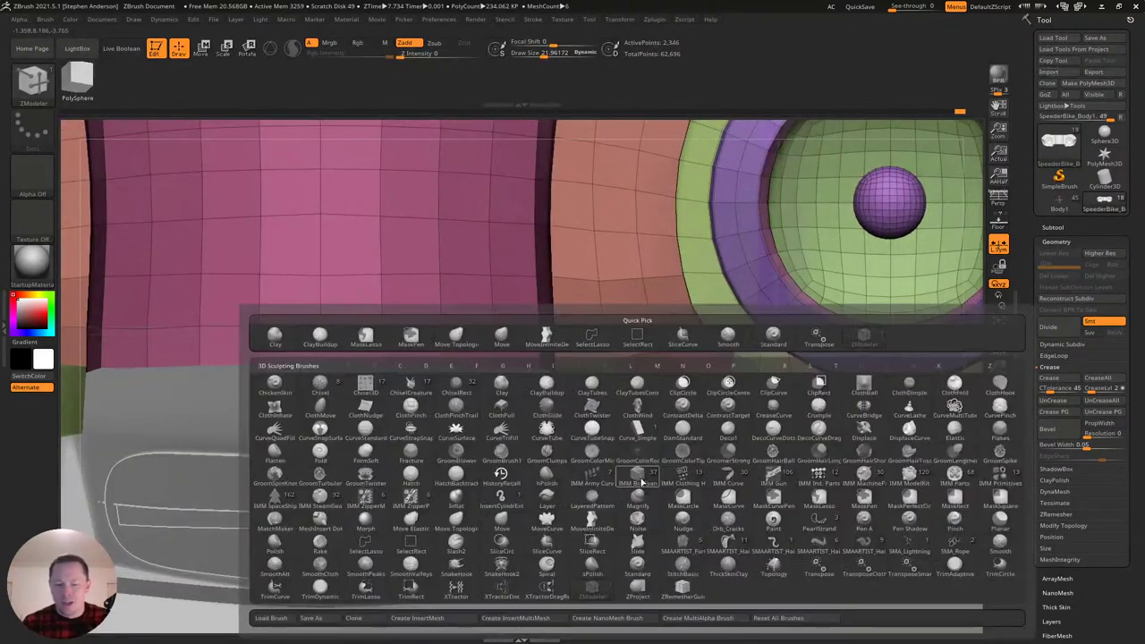
key("m")
key("v")
key("s")
left_click_drag(609, 424, 628, 434)
left_click_drag(616, 489, 628, 483)
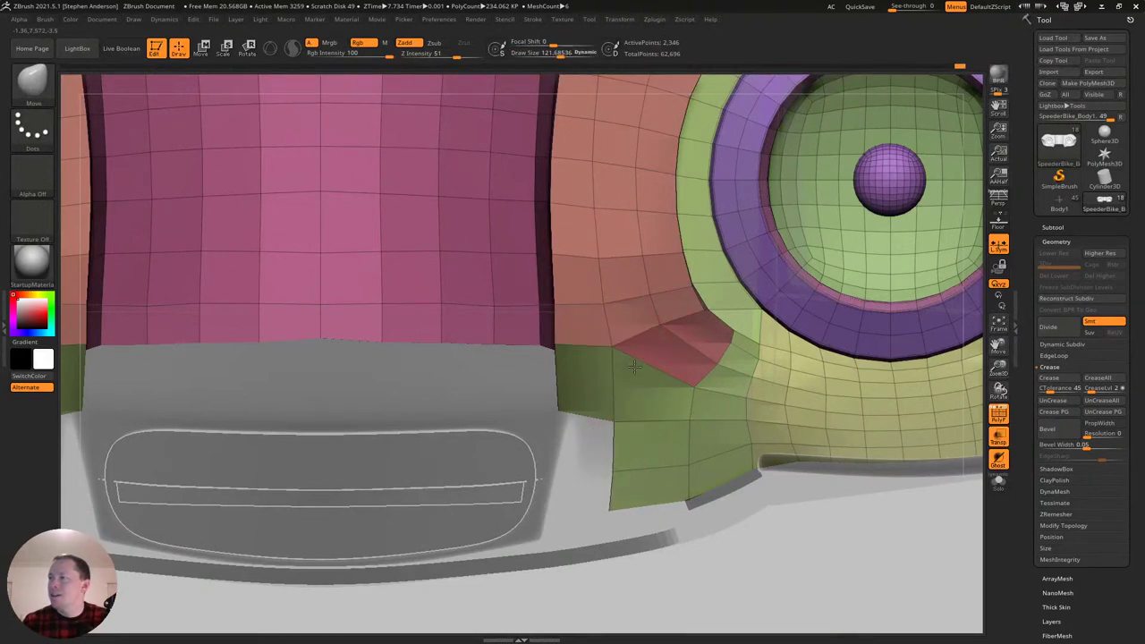
left_click_drag(651, 346, 673, 382)
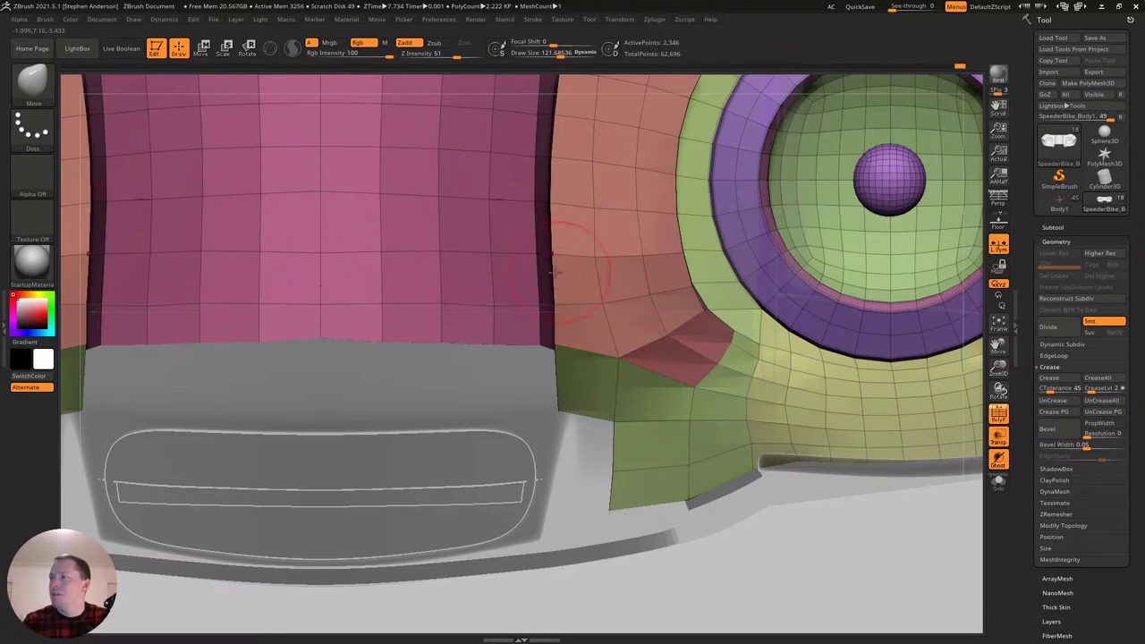
Fit the green strip beside the magenta recess to the shell's depth with the Move brush at a Draw Size of about 63.
key("s")
left_click_drag(562, 258, 554, 257)
right_click_drag(487, 267, 543, 262)
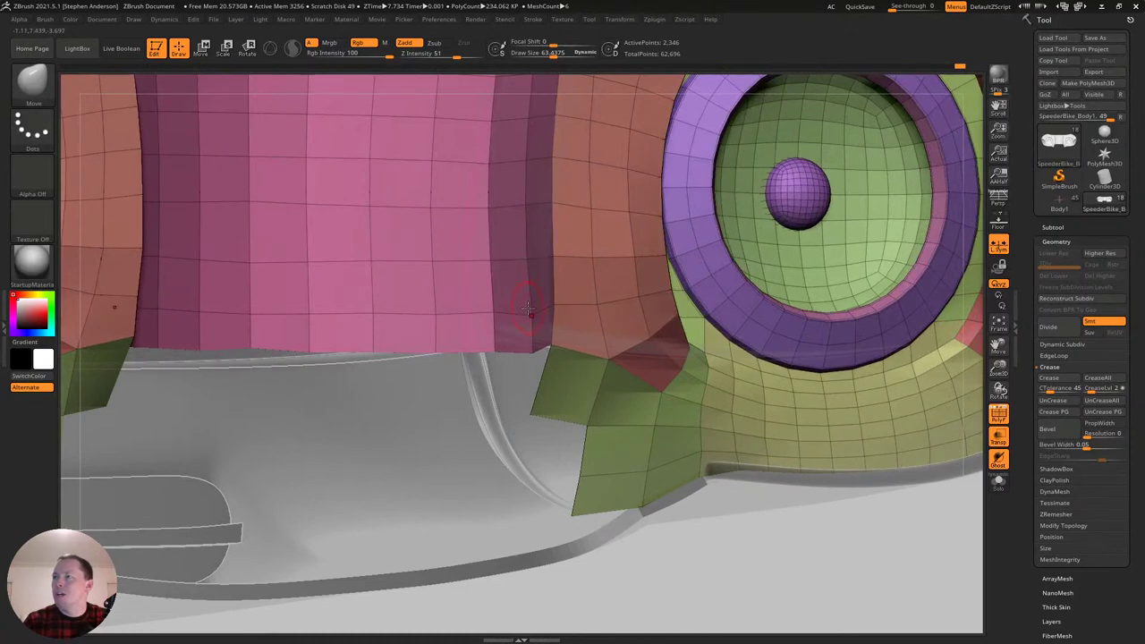
right_click_drag(528, 344, 532, 387)
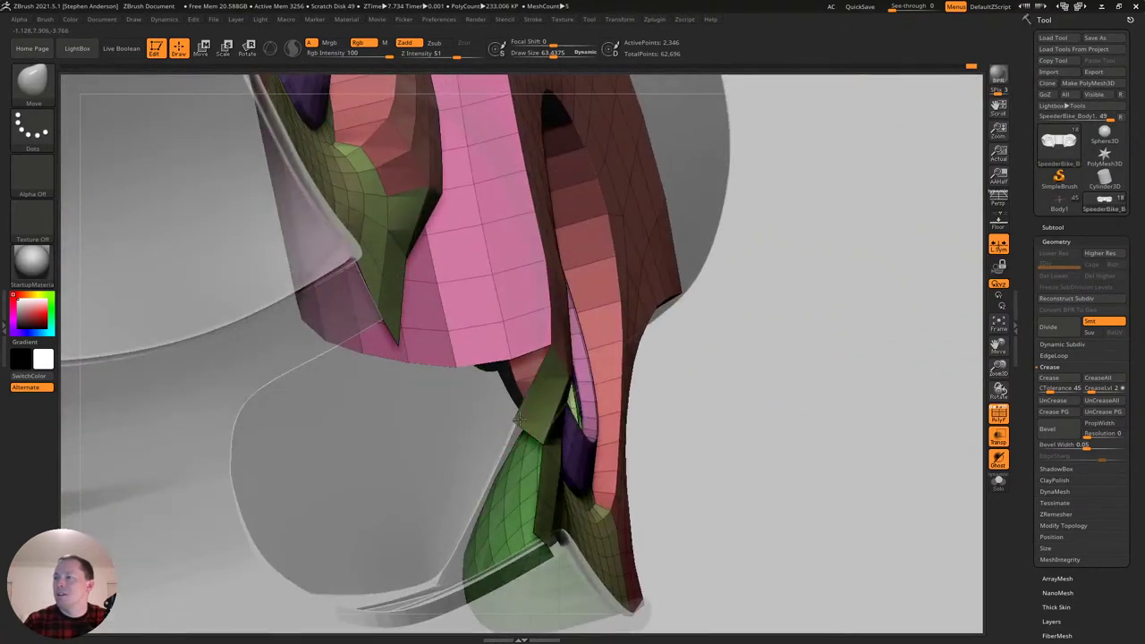
left_click_drag(517, 419, 609, 381)
Adjust the vertices beneath the headlight along the shell's lower lip, starting with a Move brush Draw Size of about 99.
mouse_move(577, 389)
right_mouse_down()
mouse_move(537, 370)
mouse_move(548, 349)
mouse_move(577, 486)
mouse_move(635, 441)
mouse_move(659, 455)
right_mouse_up()
key("s")
left_click_drag(688, 463, 694, 461)
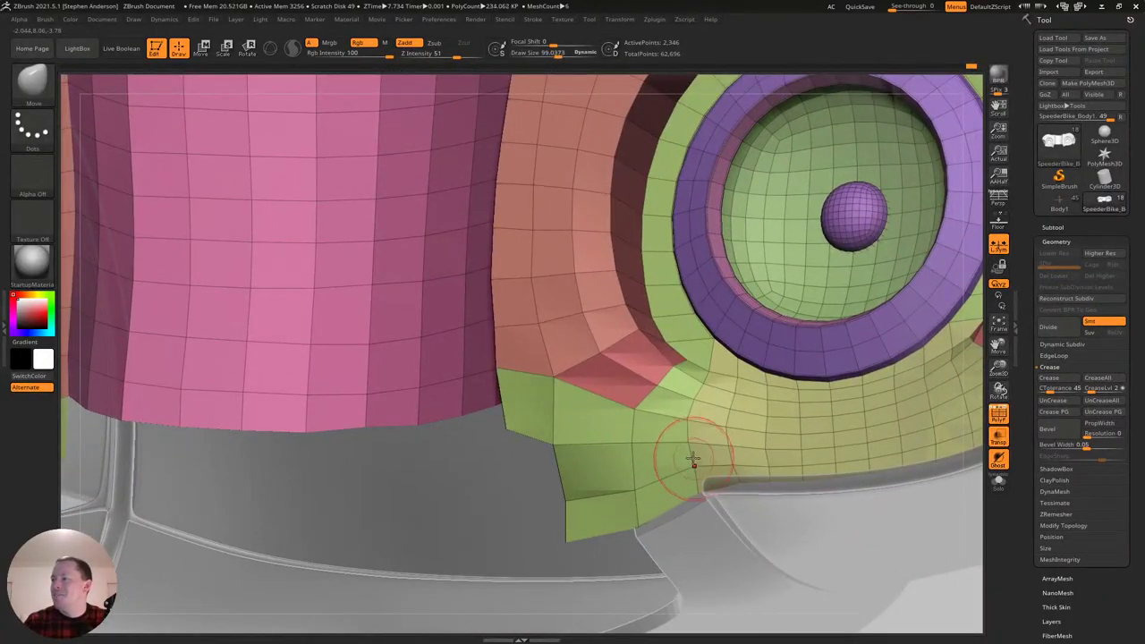
right_click_drag(697, 399, 819, 459)
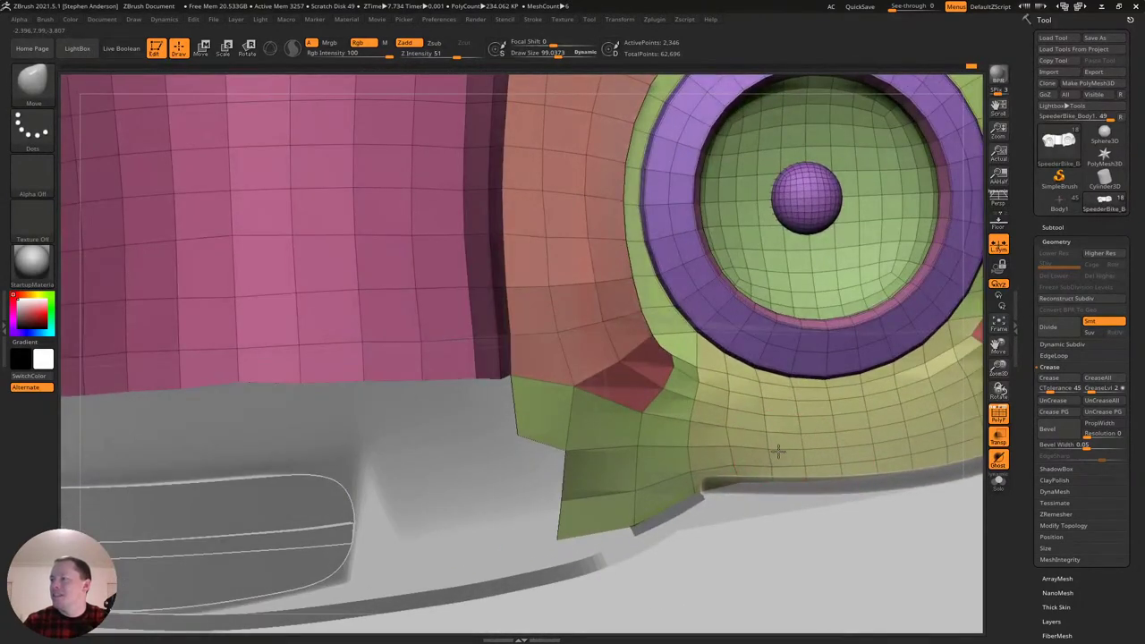
mouse_move(731, 427)
right_mouse_down()
mouse_move(699, 412)
mouse_move(758, 445)
right_mouse_up()
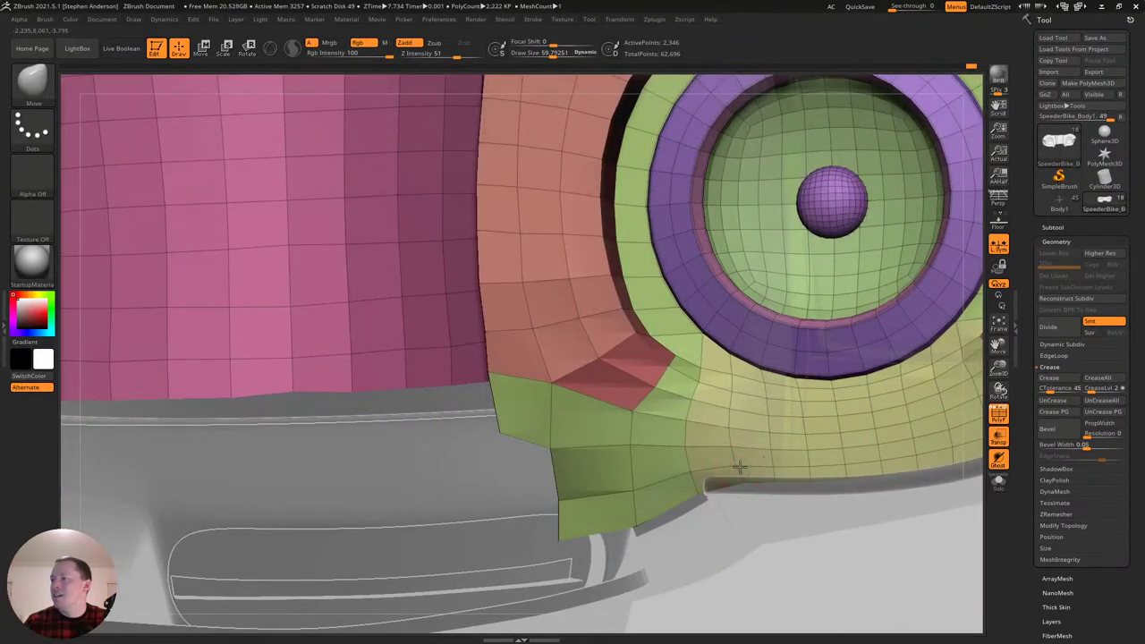
Isolate the polygon loop directly beneath the headlight surround using SelectLasso visibility.
right_click_drag(765, 450, 701, 342)
mouse_move(701, 342)
right_mouse_down("alt")
mouse_move(573, 379)
mouse_move(623, 415)
mouse_move(618, 446)
mouse_move(546, 420)
mouse_move(572, 304)
right_mouse_up("alt")
key("ctrl")
key("ctrl+shift")
left_click_drag(793, 243, 787, 277, "ctrl+shift")
mouse_move(641, 435)
right_mouse_down()
mouse_move(729, 433)
mouse_move(704, 517)
mouse_move(658, 488)
right_mouse_up()
left_click(828, 460, "ctrl+shift")
left_click(699, 468, "ctrl+shift")
right_click_drag(755, 486, 584, 468)
left_click(823, 465, "ctrl+shift")
left_click(627, 491, "ctrl+shift")
Hide the purple headlight ring, and restore the visibility of the whole mesh.
right_click_drag(643, 498, 810, 434, "ctrl")
left_click_drag(891, 427, 864, 450, "ctrl+shift")
right_click_drag(567, 484, 659, 516, "ctrl")
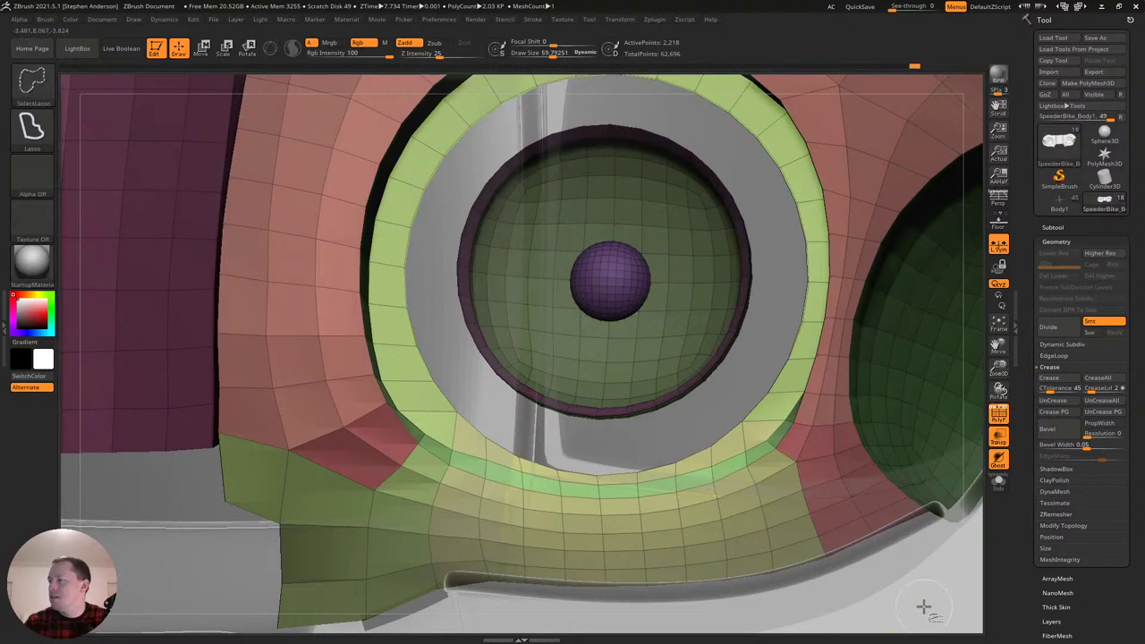
left_click(935, 608, "ctrl+shift")
left_click(894, 584, "ctrl+shift")
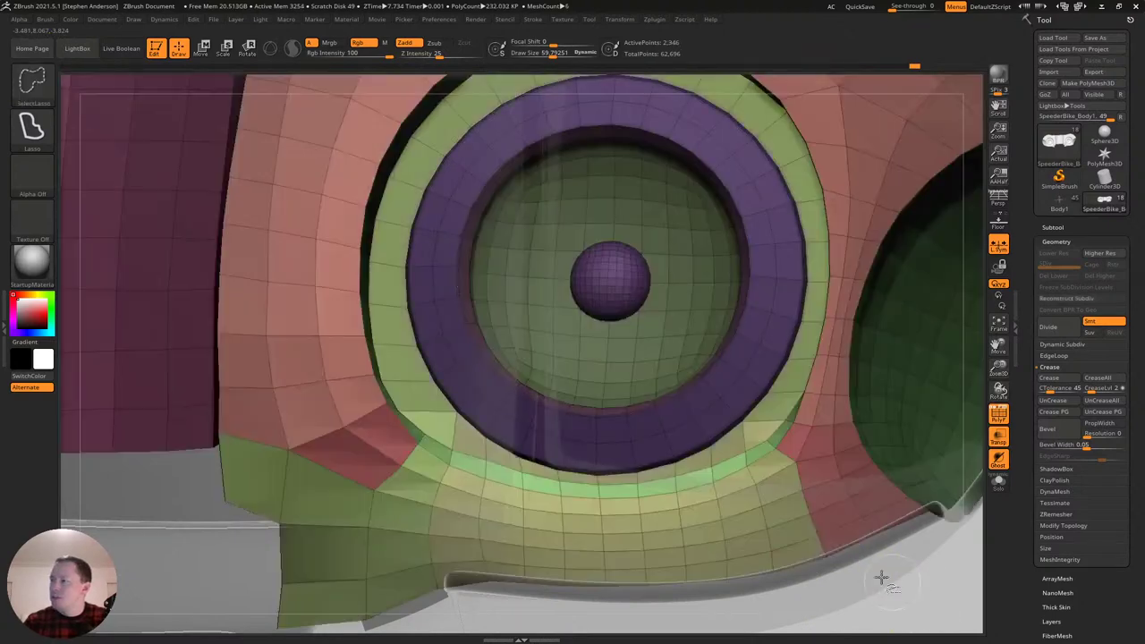
Reshape the green strip beneath the headlight ring with the Move brush at Draw Sizes of about 287 and 179.
right_click_drag(674, 492, 650, 481)
key("b")
key("Escape")
key("s")
left_click_drag(561, 474, 566, 474)
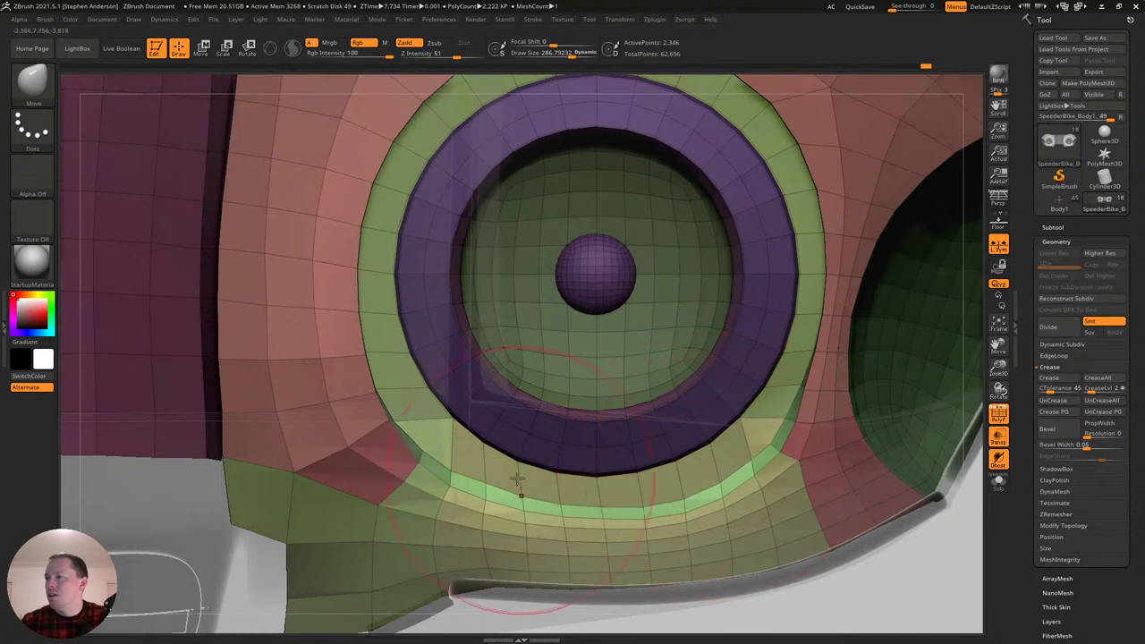
left_click_drag(500, 474, 493, 479)
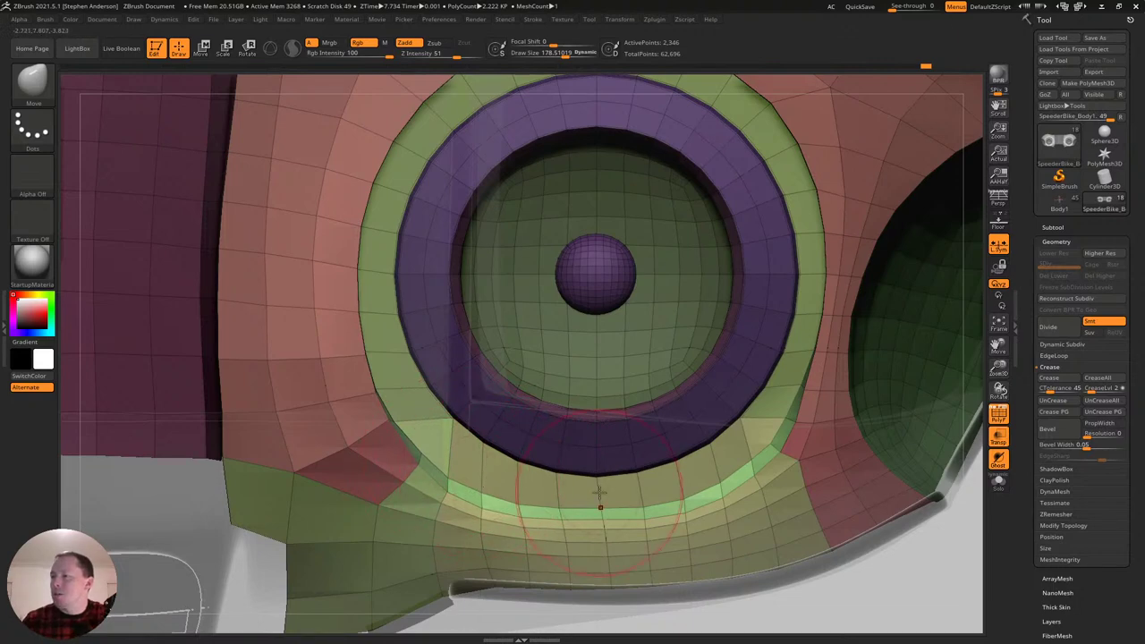
right_click_drag(451, 417, 567, 546, "ctrl")
right_click_drag(592, 452, 296, 373, "ctrl")
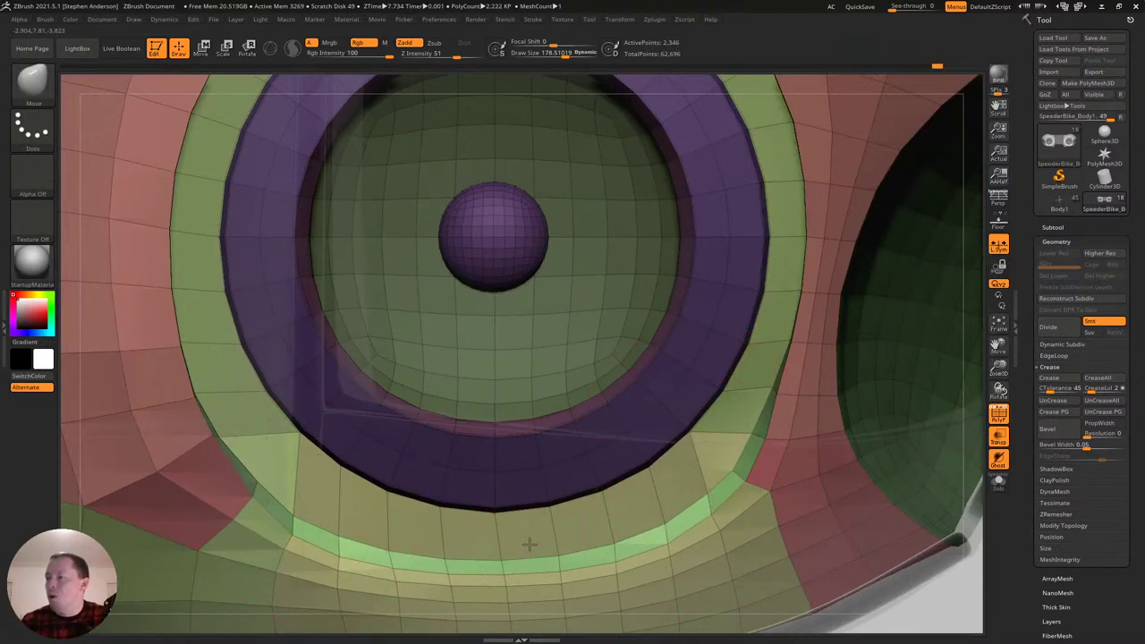
right_click_drag(710, 496, 730, 440, "ctrl")
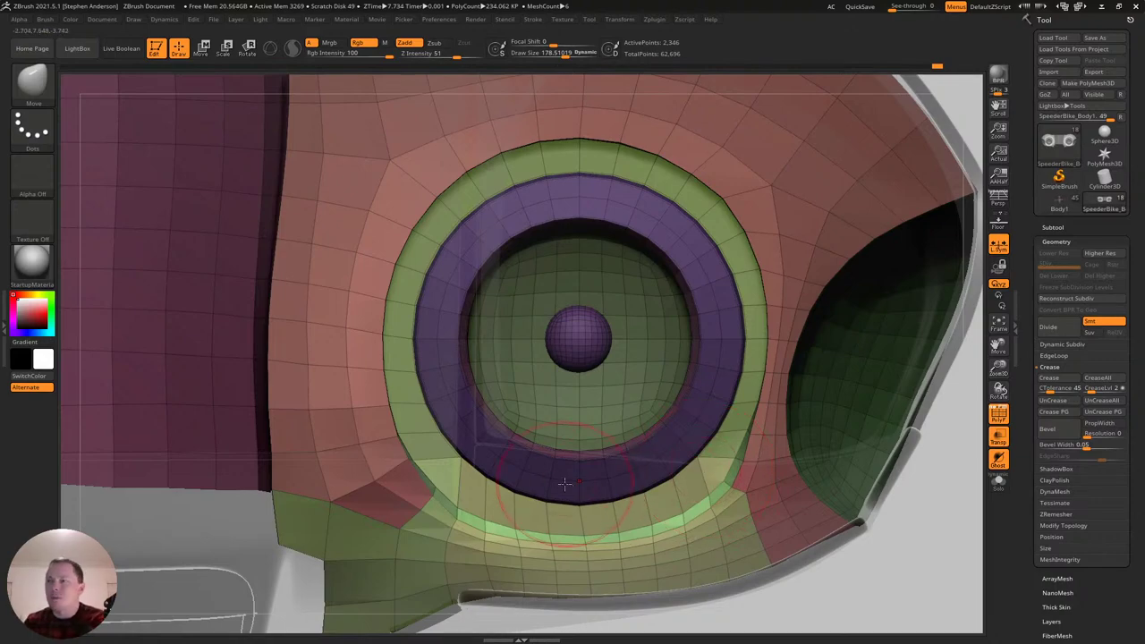
Clear the mask and delete the polygons at both lower corners of the headlight surround with ZModeler.
mouse_move(600, 481)
right_mouse_down()
mouse_move(626, 439)
mouse_move(689, 519)
mouse_move(885, 441)
right_mouse_up()
left_click_drag(885, 441, 900, 465, "ctrl")
right_click_drag(684, 516, 663, 429, "alt")
mouse_move(663, 429)
right_mouse_down("ctrl")
mouse_move(700, 491)
mouse_move(659, 467)
mouse_move(646, 427)
right_mouse_up("ctrl")
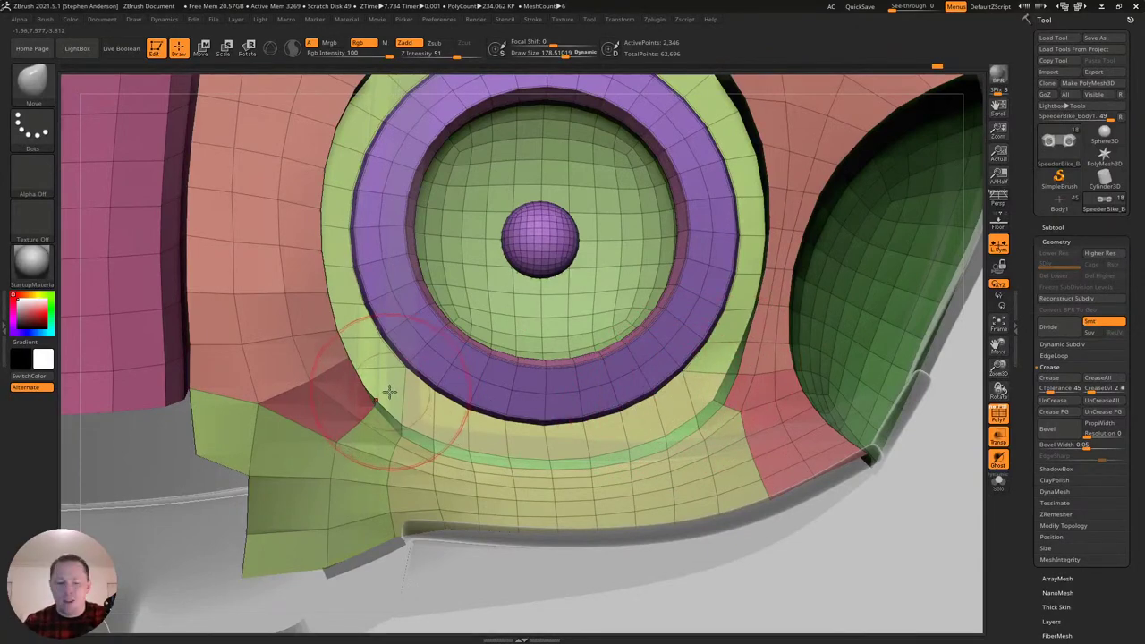
key("b")
key("z")
key("m")
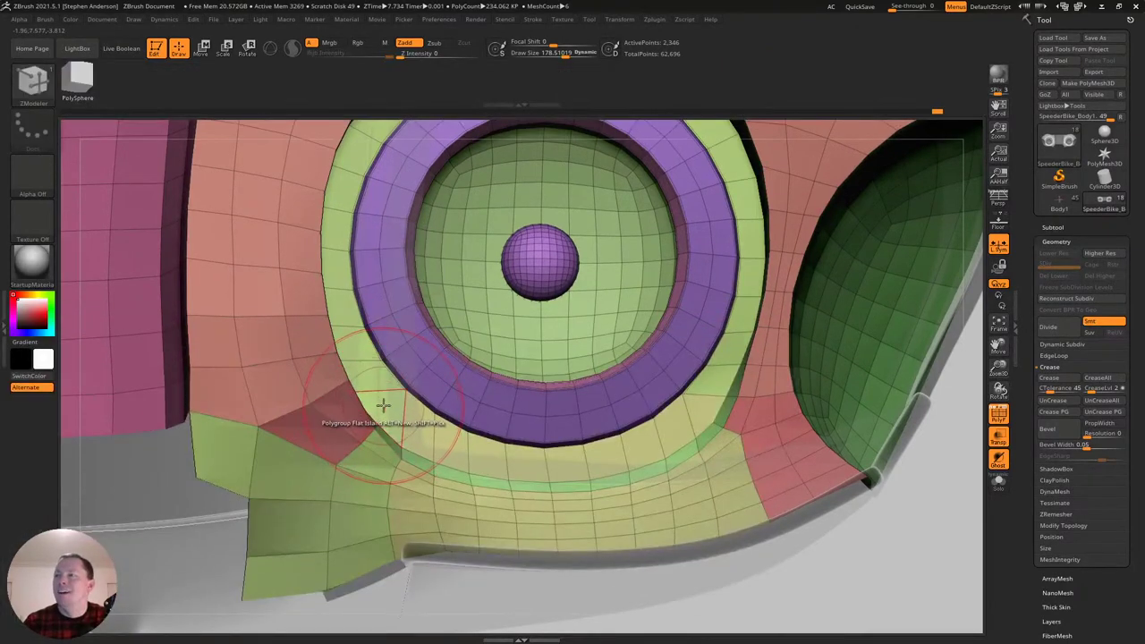
key("space")
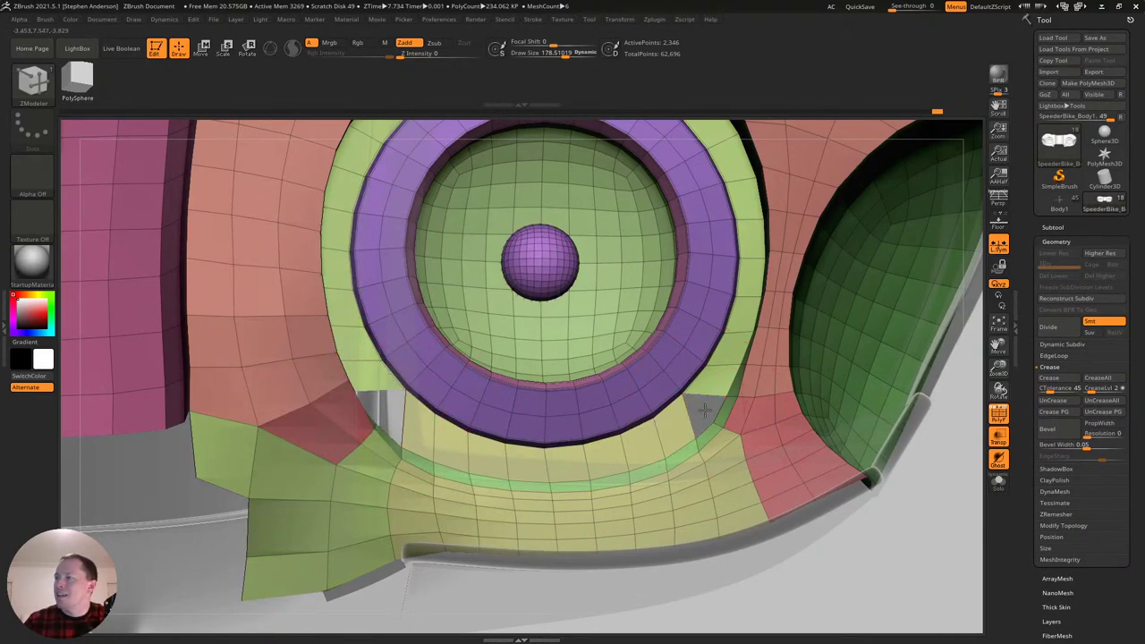
Insert an EdgeLoop along the yellow strip directly beneath the purple headlight ring.
key("space")
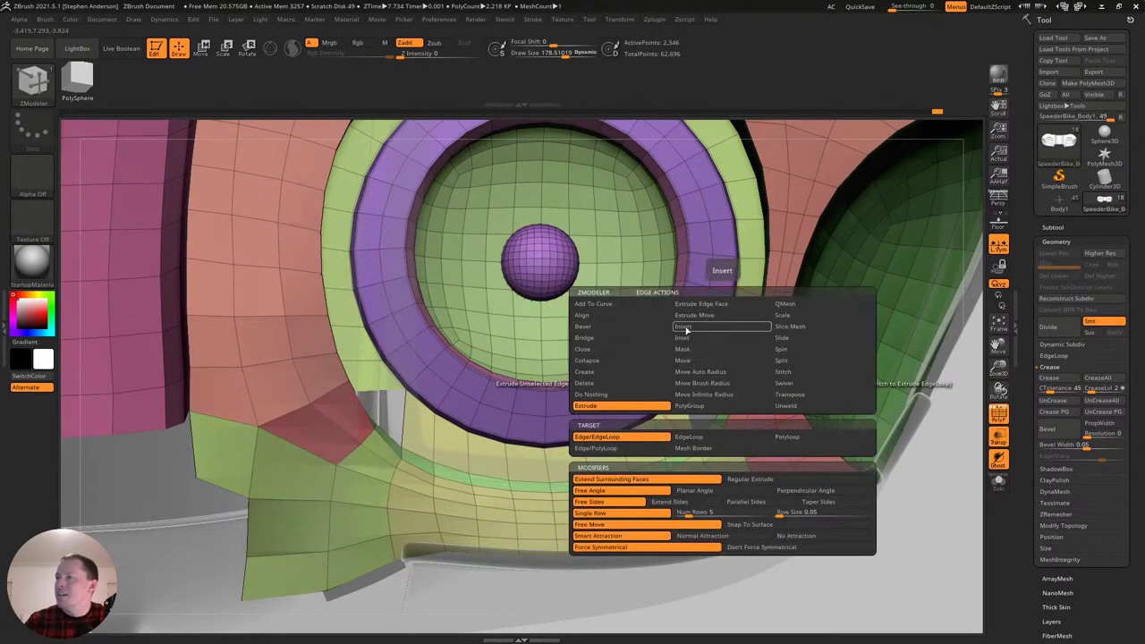
left_click(685, 327)
left_click(700, 436)
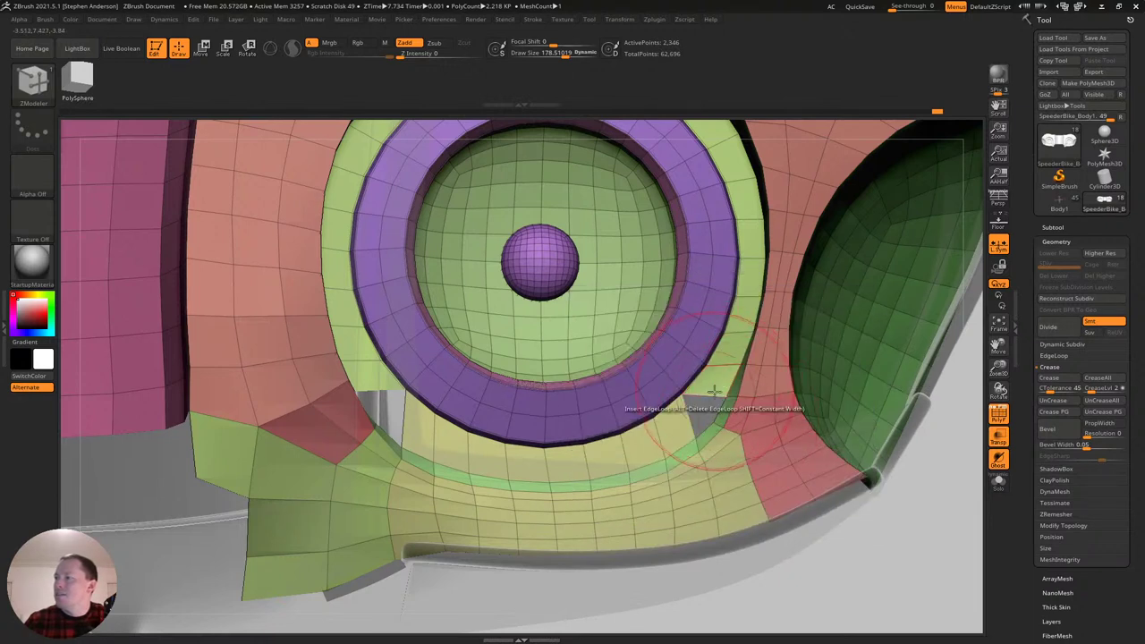
left_click(691, 418)
Stitch the inserted loop's end points to the green surround's lower points on both sides, using To End Point.
key("space")
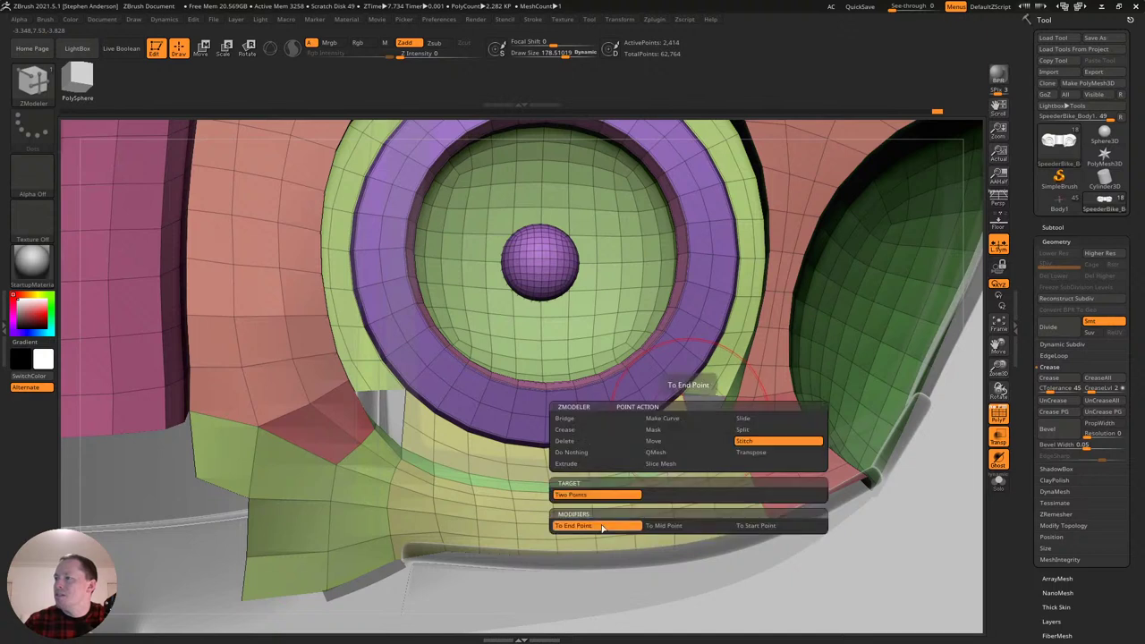
left_click(690, 418)
left_click(711, 391)
left_click(404, 421)
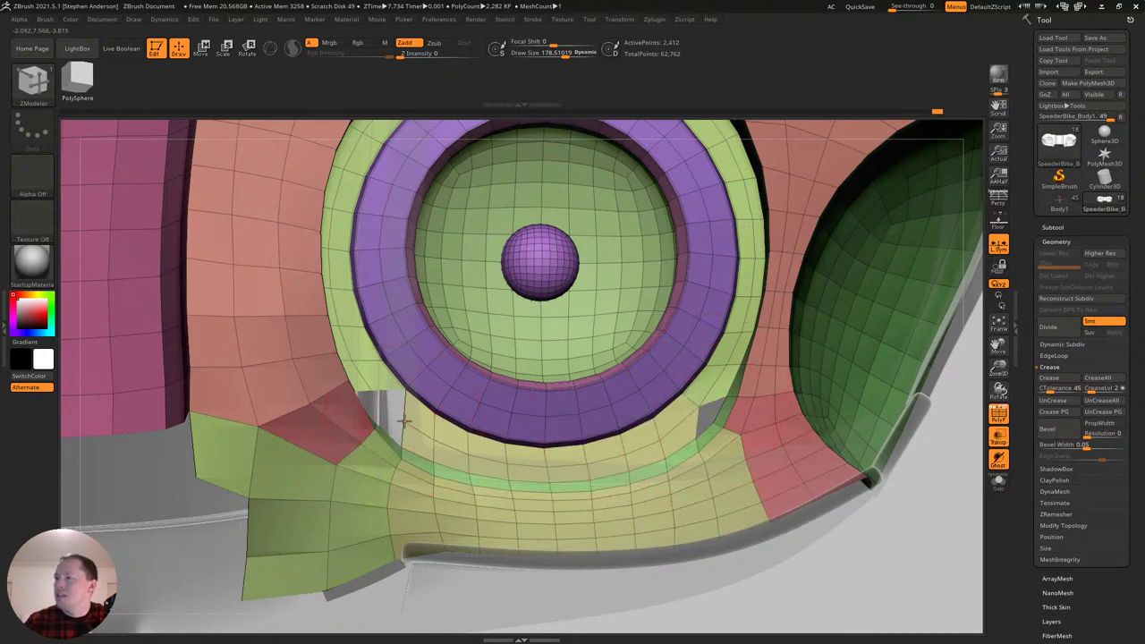
left_click(377, 390)
Fill the remaining gaps at both lower corners of the headlight surround with new polygons.
right_click_drag(433, 433, 409, 424)
key("space")
left_click(285, 347)
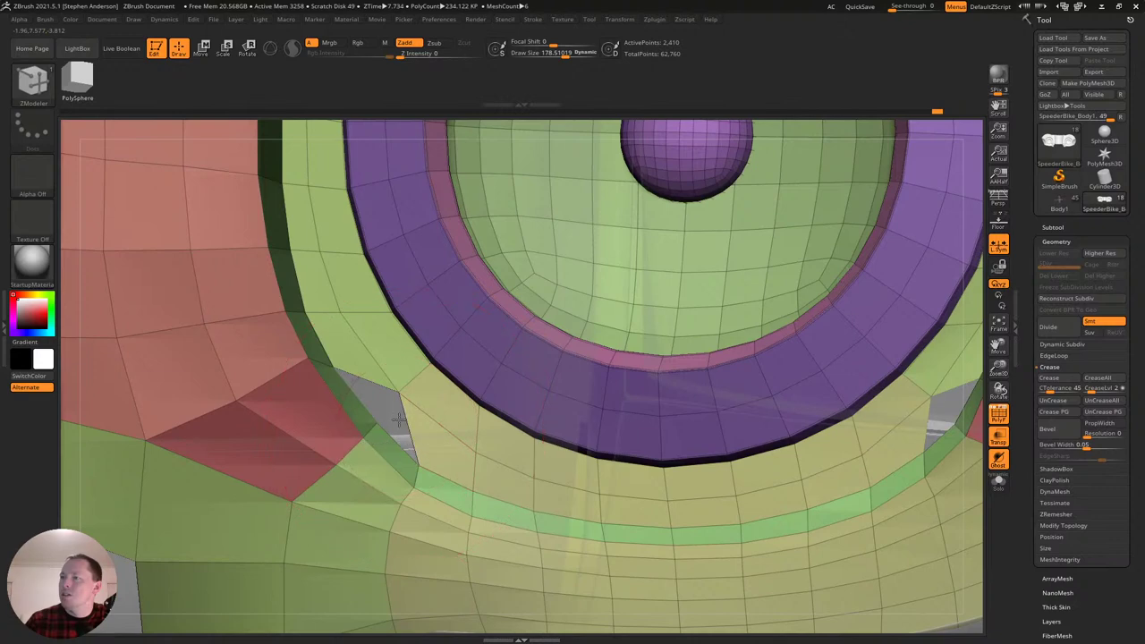
left_click(359, 399)
right_click_drag(670, 428, 277, 409, "alt")
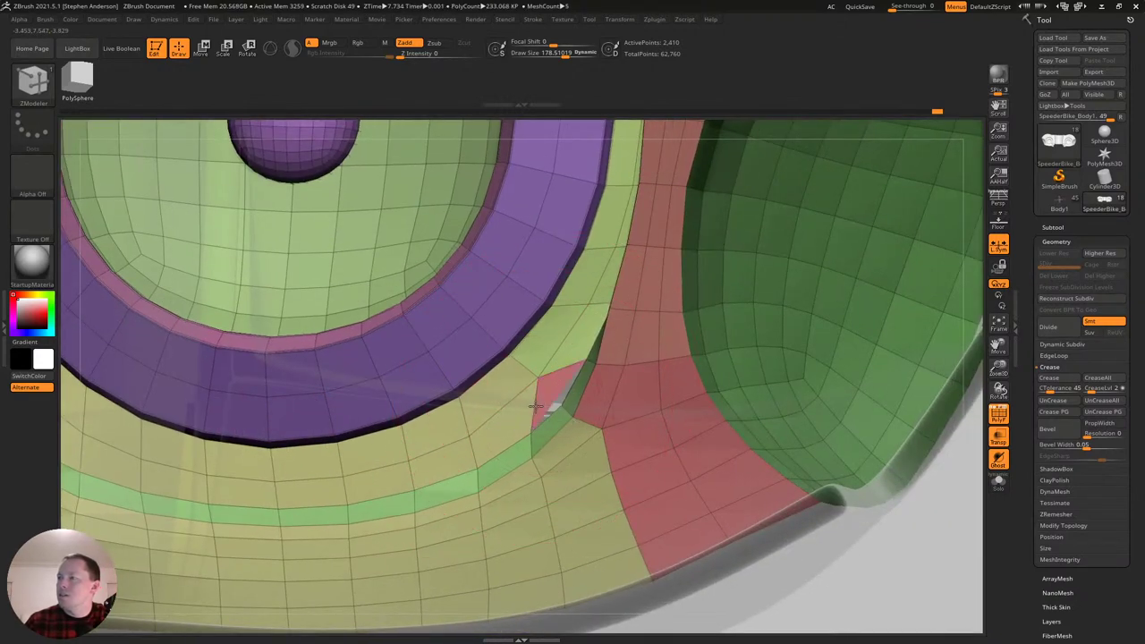
left_click(549, 403)
right_click_drag(537, 401, 447, 358)
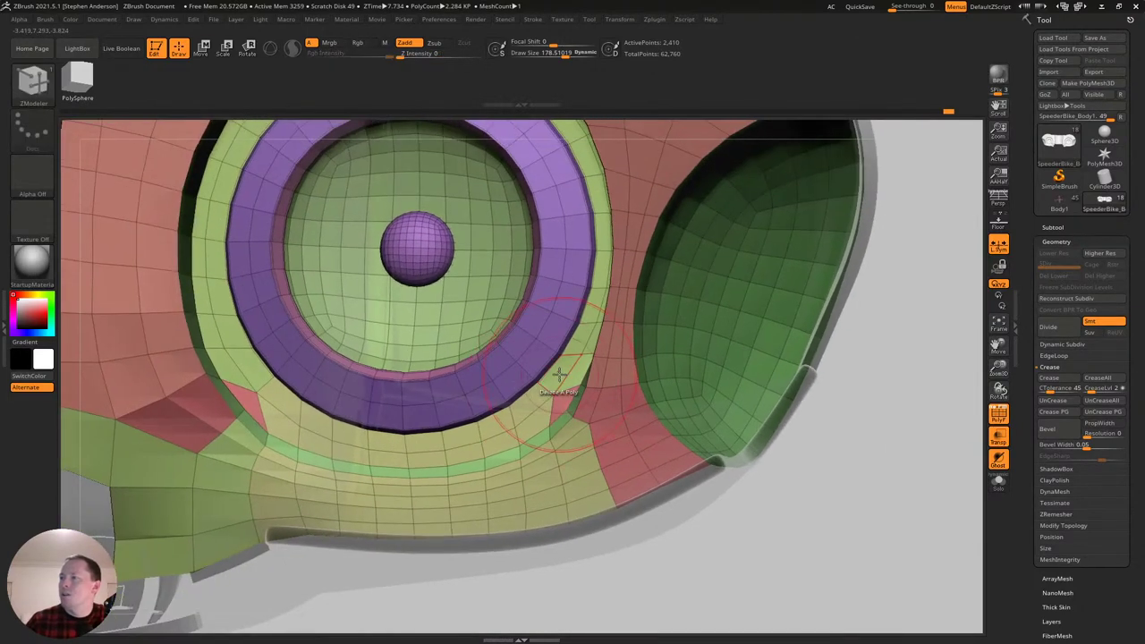
Assign one new polygroup to the headlight surround, its corner patches and the strip beneath, using ZModeler's Polygroup Island target.
key("space")
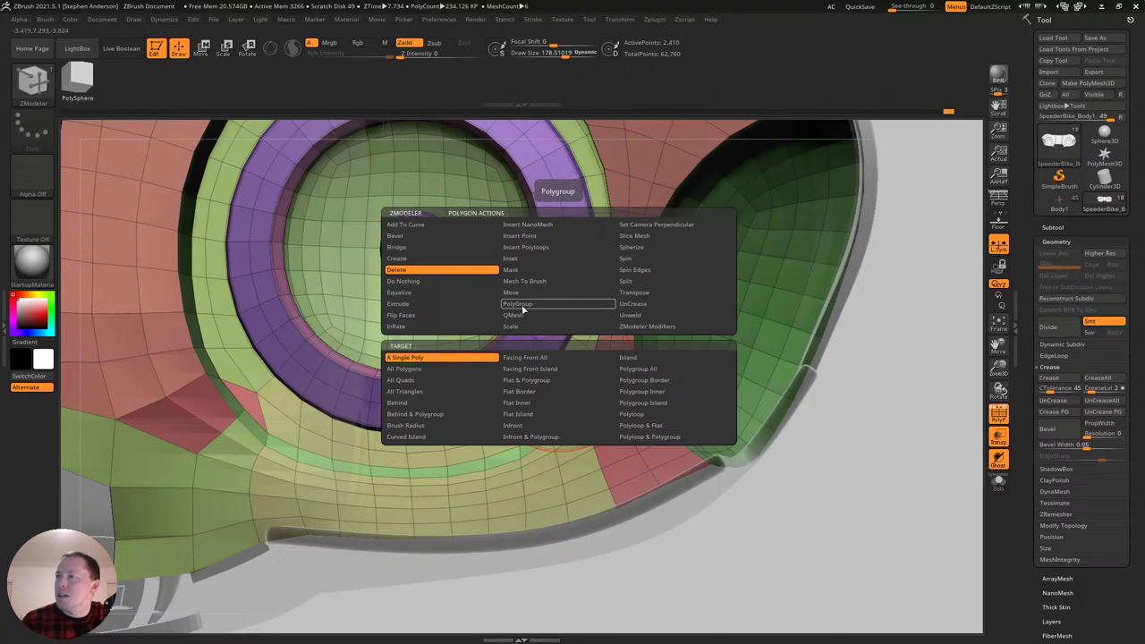
left_click(519, 303)
left_click(675, 392)
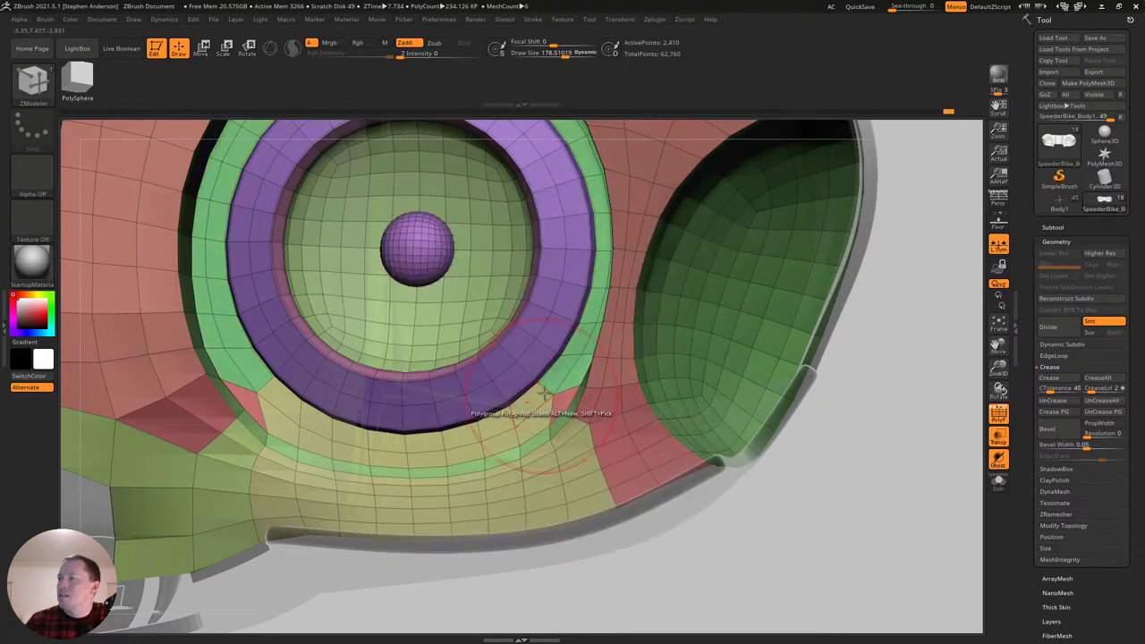
left_click(557, 378)
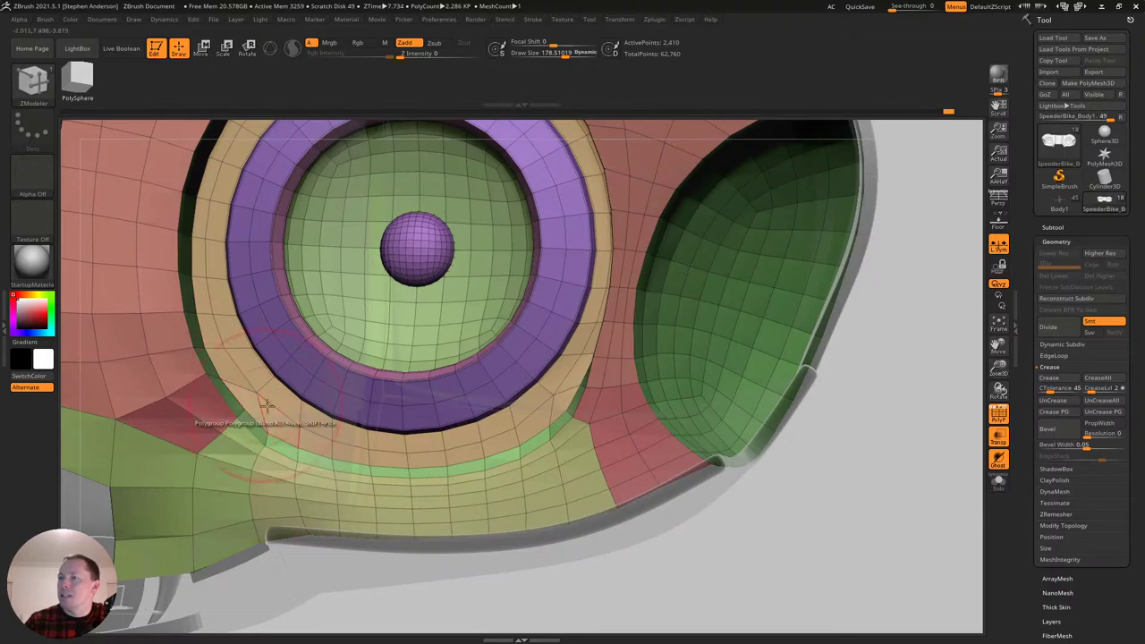
Turn on the smooth subdivision preview, isolate the purple headlight ring to crease its polygroup borders, and restore the full mesh.
key("d")
right_click_drag(436, 461, 426, 403, "ctrl")
right_click_drag(424, 455, 470, 484, "ctrl")
mouse_move(380, 375)
right_mouse_down("ctrl")
mouse_move(425, 411)
mouse_move(365, 444)
mouse_move(394, 427)
right_mouse_up("ctrl")
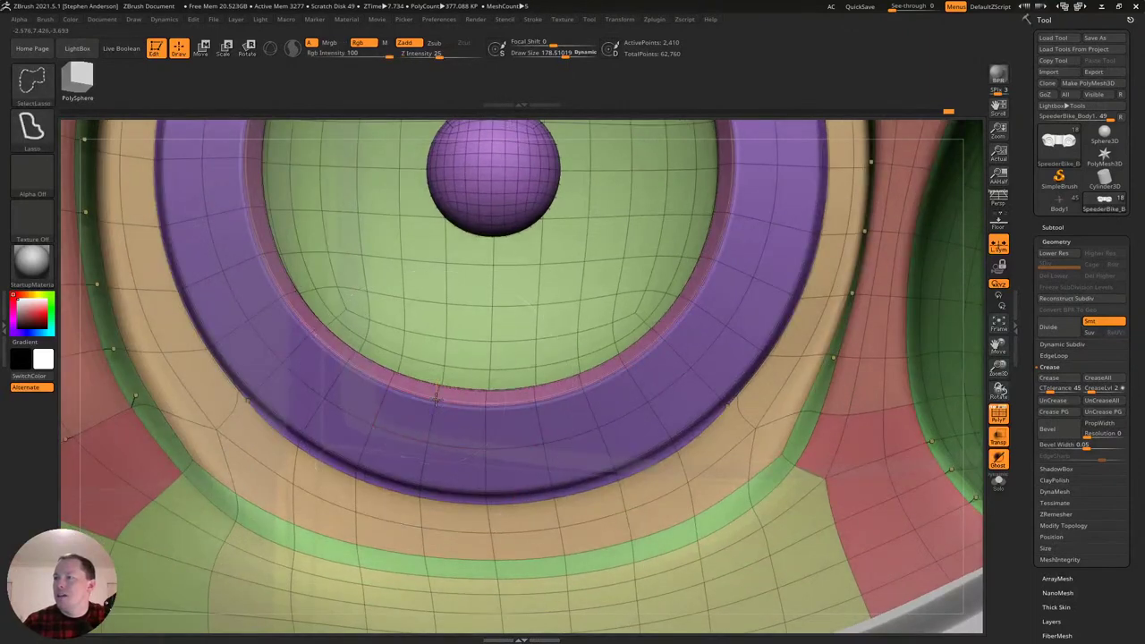
left_click(438, 404, "ctrl+shift")
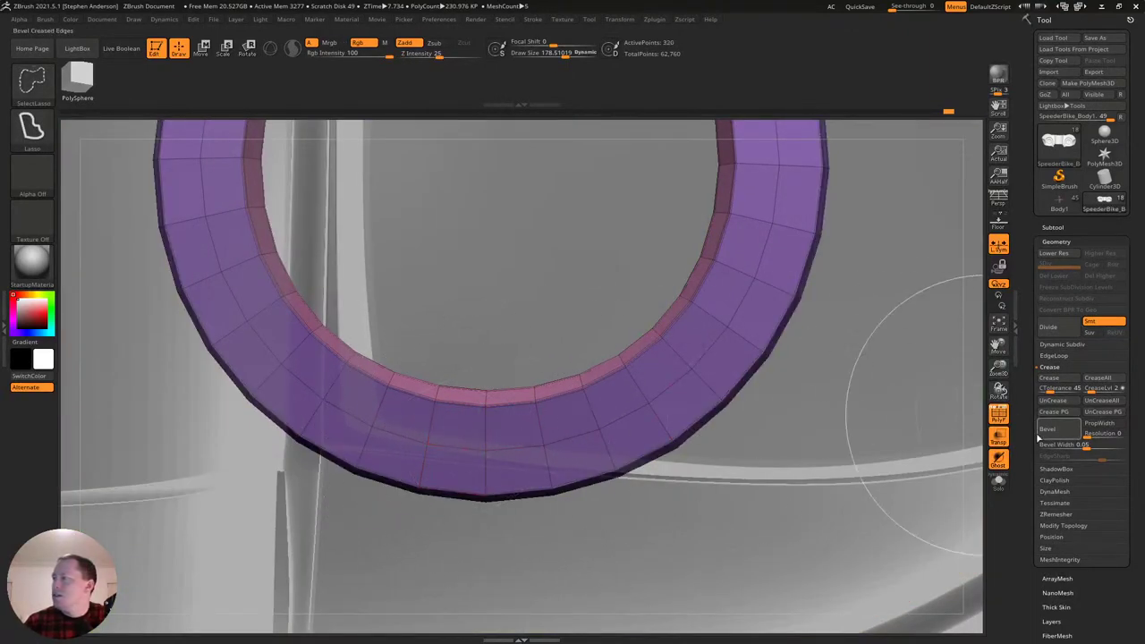
left_click(652, 474, "ctrl+shift")
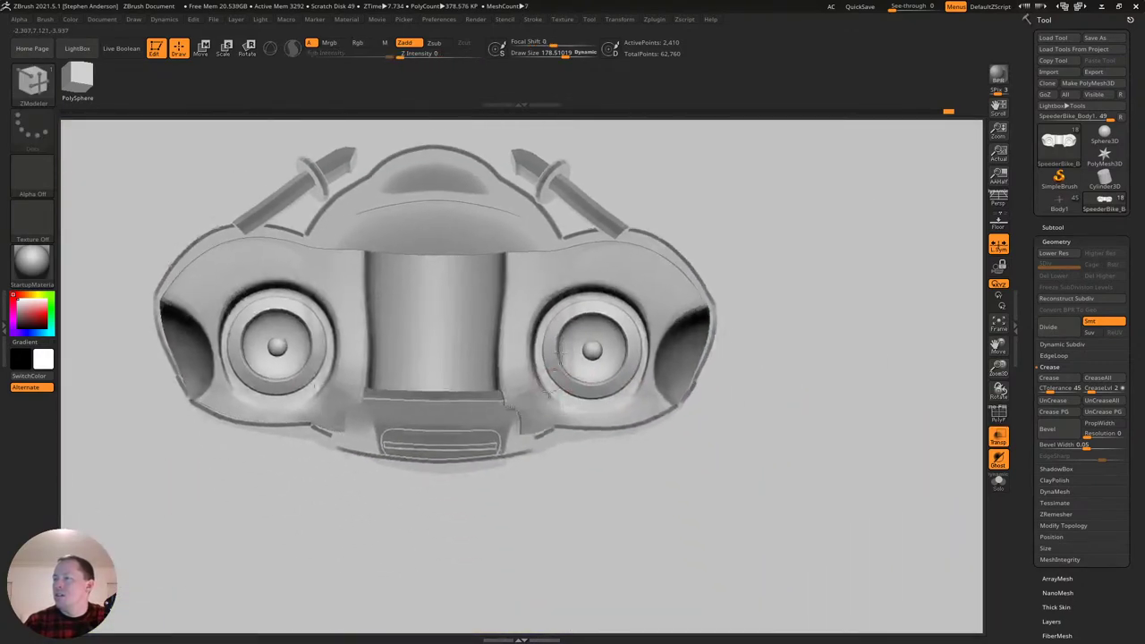
Turn off transparency and show the Body subtool folder to review the front body together with the rest of the bike.
mouse_move(537, 385)
left_mouse_down()
mouse_move(600, 396)
mouse_move(662, 430)
mouse_move(613, 419)
mouse_move(614, 428)
left_mouse_up()
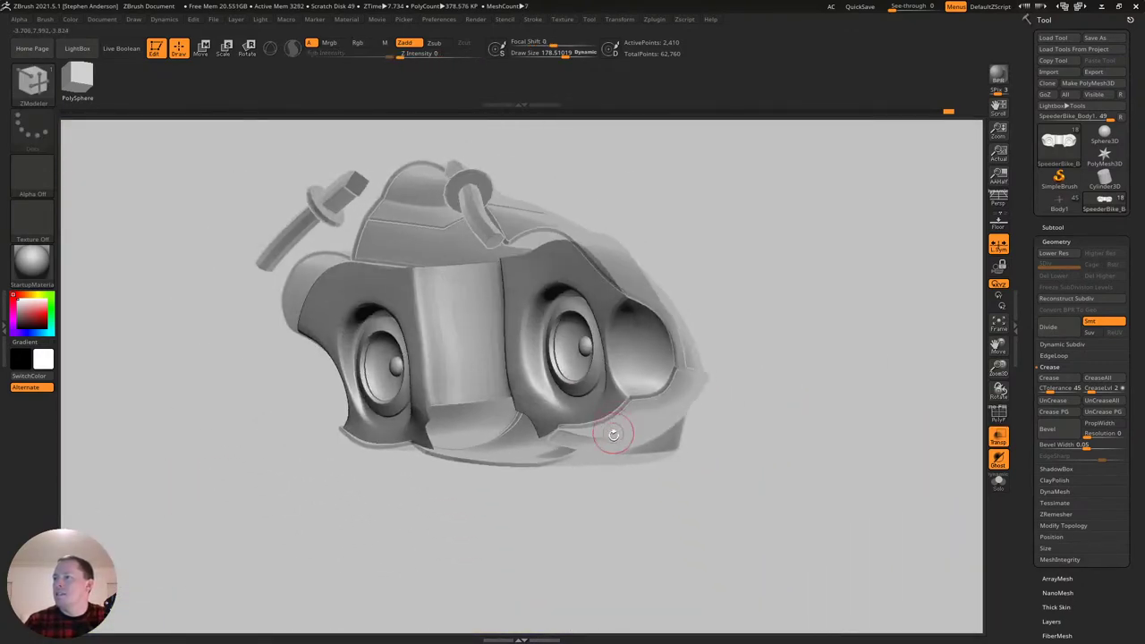
left_click_drag(516, 447, 635, 423)
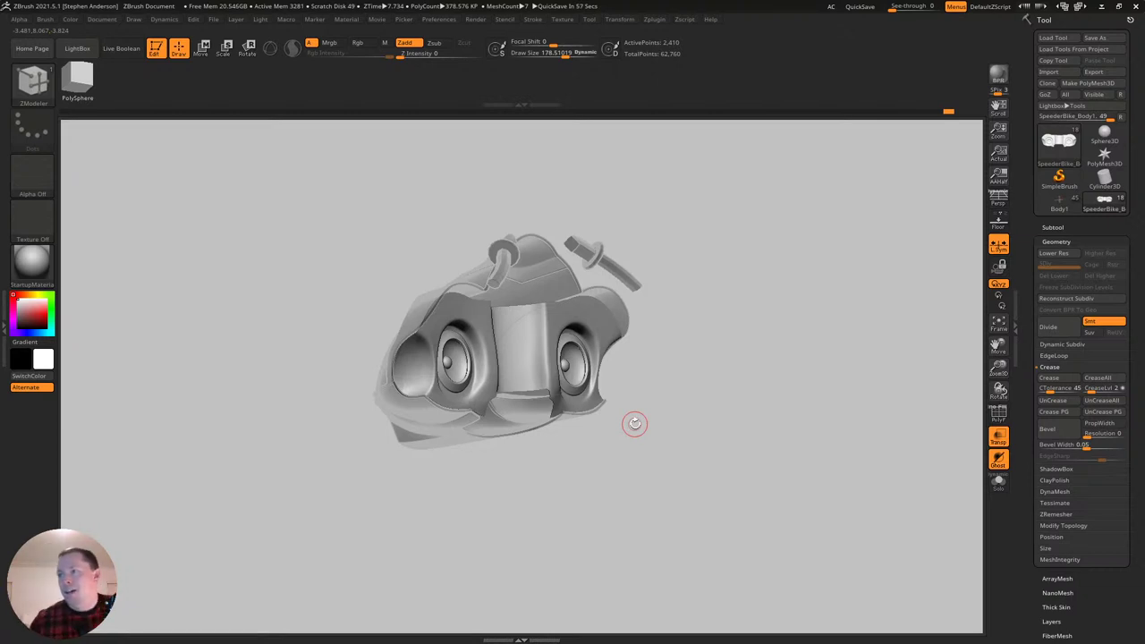
left_click(1003, 442)
left_click_drag(800, 450, 976, 352)
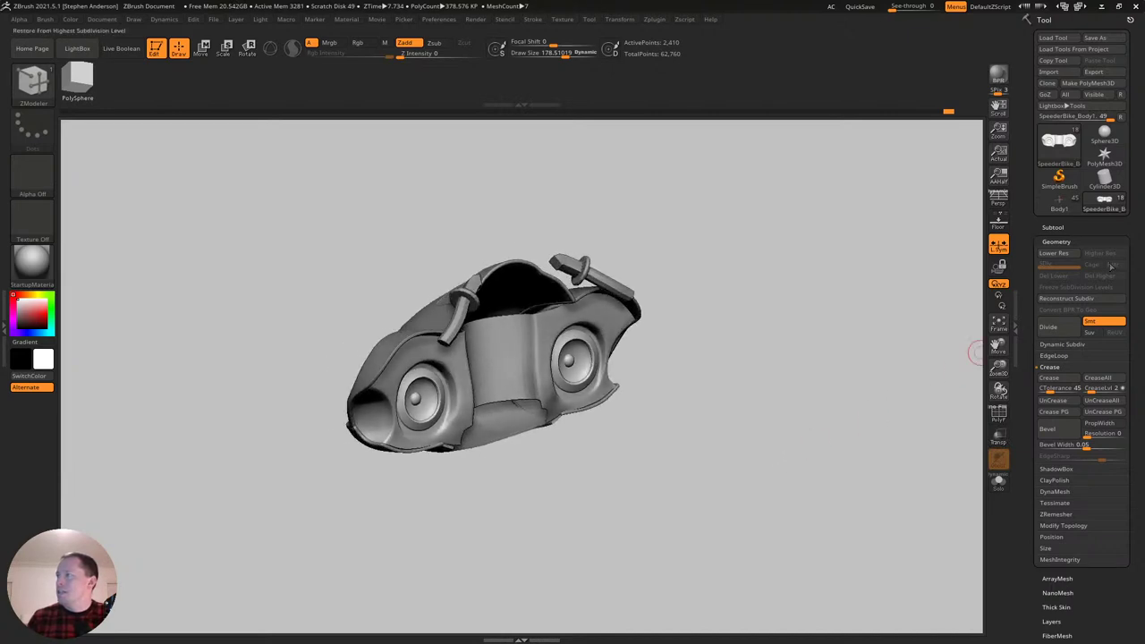
left_click(1056, 225)
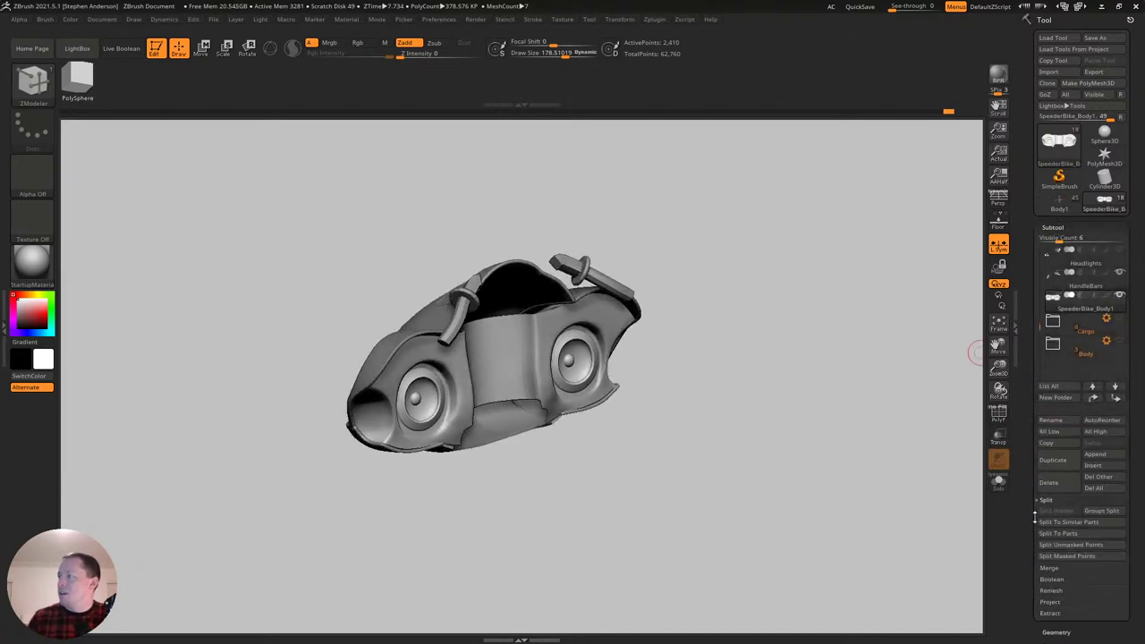
left_click(1122, 342)
right_click_drag(532, 399, 501, 390)
left_click_drag(501, 389, 517, 369)
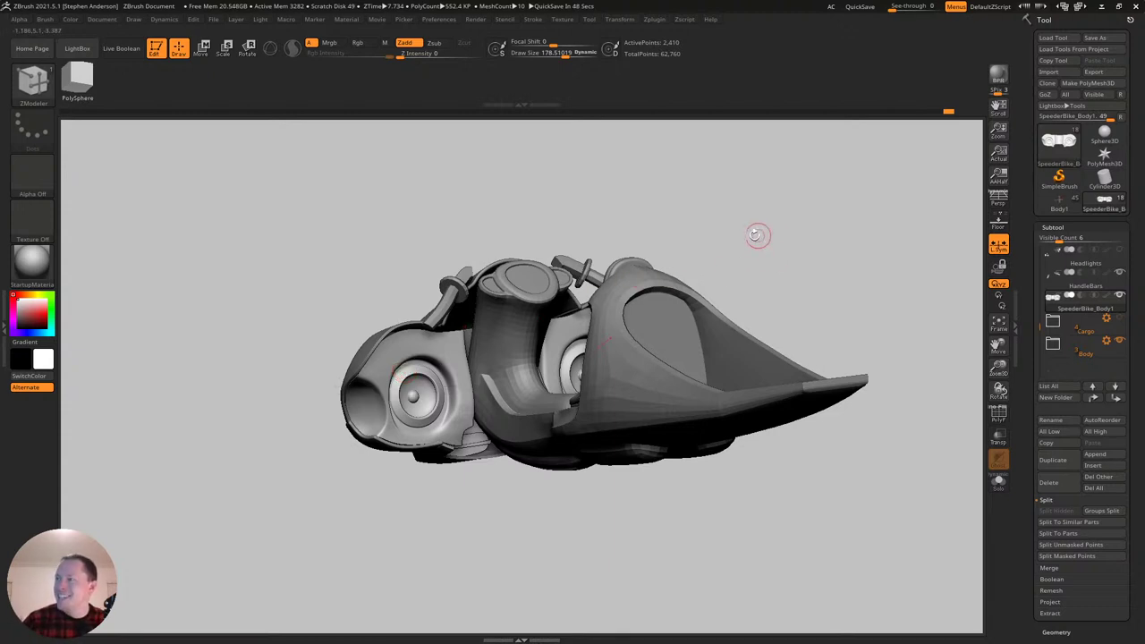
Isolate the inner headlight dish, crease its polygroup border with Crease PG, and restore the full mesh with polyframe shown.
mouse_move(610, 303)
right_mouse_down()
mouse_move(483, 394)
mouse_move(555, 366)
mouse_move(626, 300)
right_mouse_up()
mouse_move(409, 350)
right_mouse_down("ctrl")
mouse_move(468, 471)
mouse_move(474, 352)
right_mouse_up("ctrl")
right_click_drag(385, 386, 550, 475, "alt")
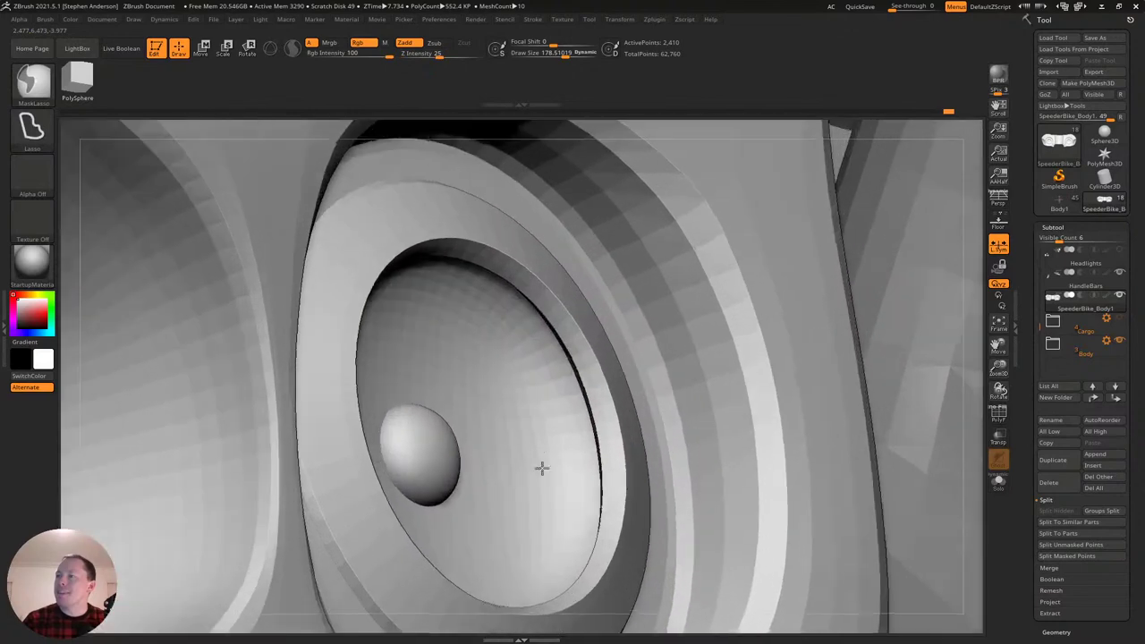
key("shift+f")
right_click_drag(535, 408, 544, 378)
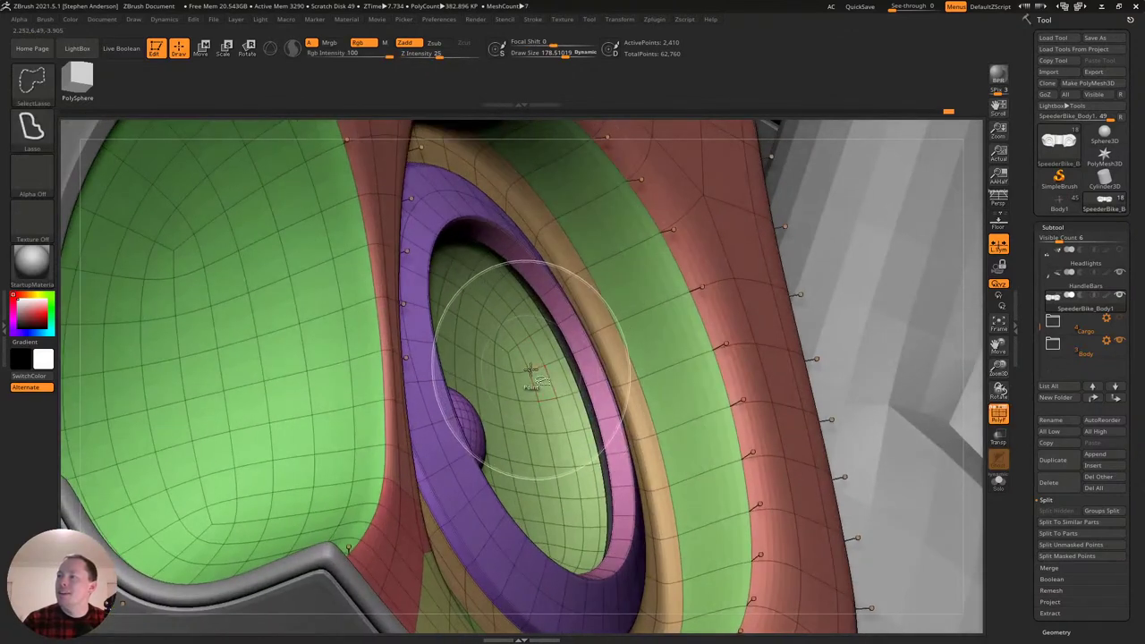
left_click(530, 369, "ctrl+shift")
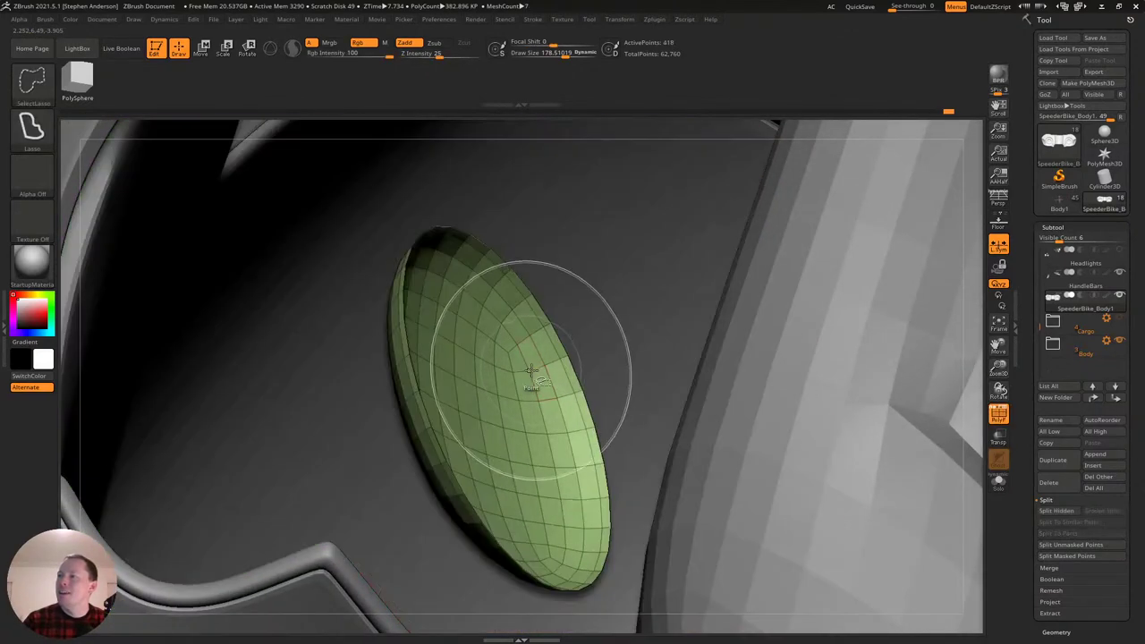
left_click(1061, 631)
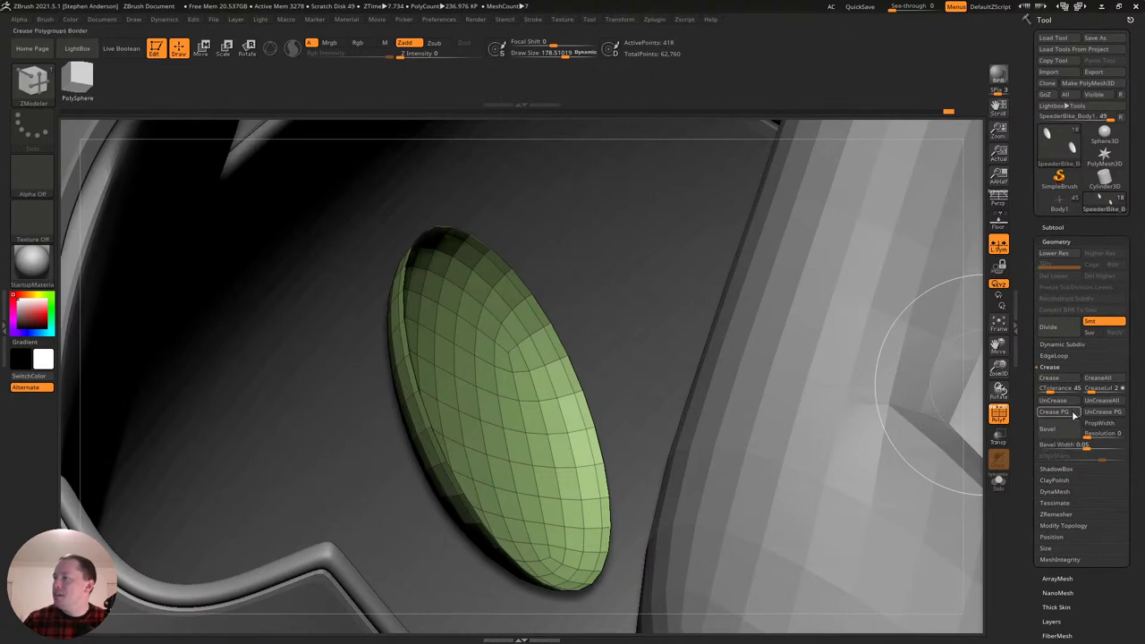
left_click(964, 401, "ctrl+shift")
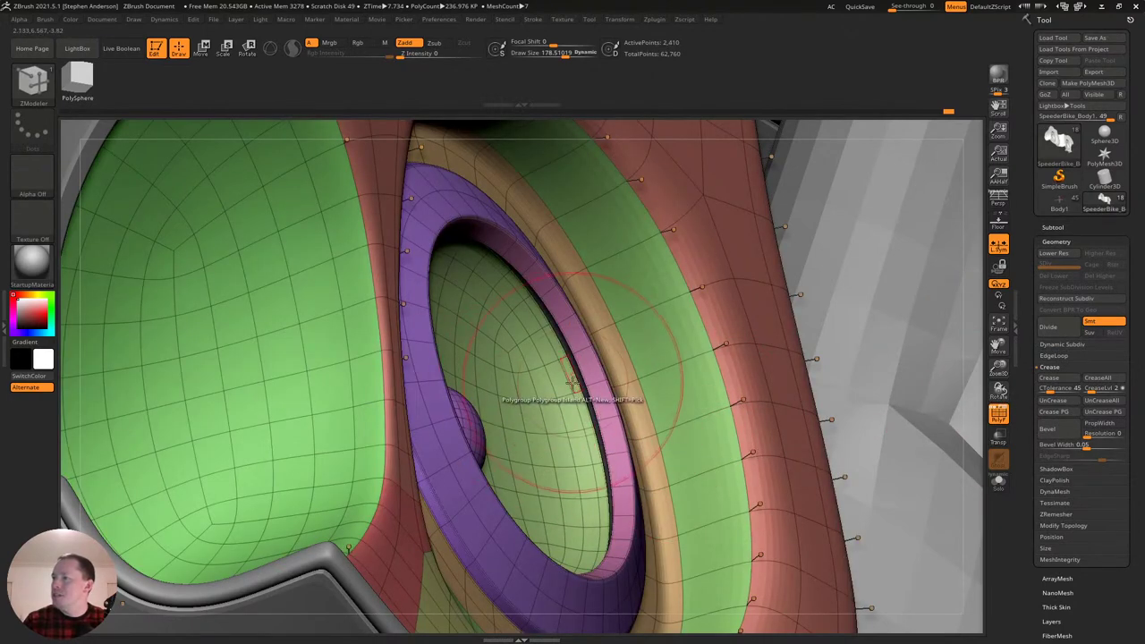
Mask the whole front body except the rim of the inner headlight dish, using feature masking on the isolated dish.
left_click(528, 430, "ctrl+shift")
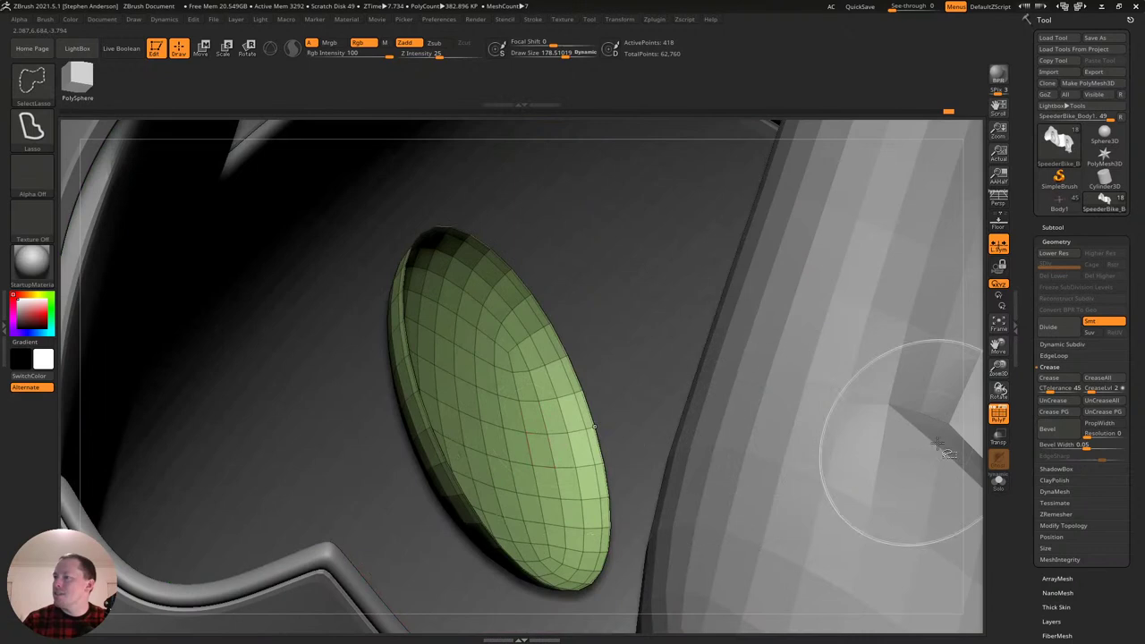
scroll(1065, 546, "down", 4)
left_click(1054, 553)
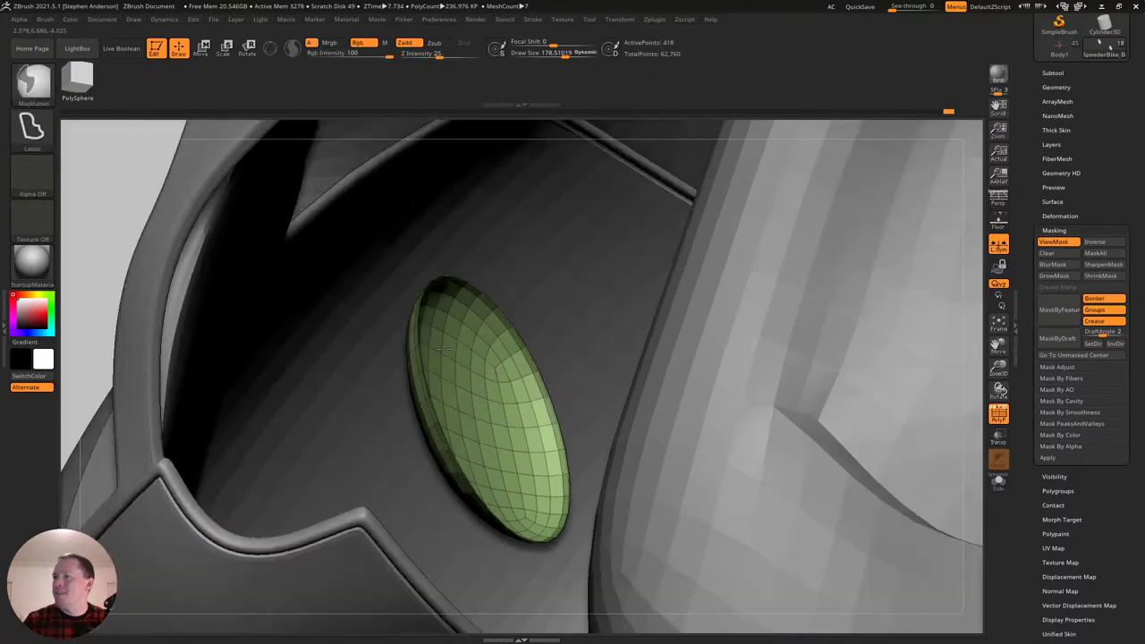
right_click_drag(442, 350, 430, 304, "ctrl")
left_click(141, 284, "ctrl")
right_click_drag(508, 380, 451, 364, "ctrl")
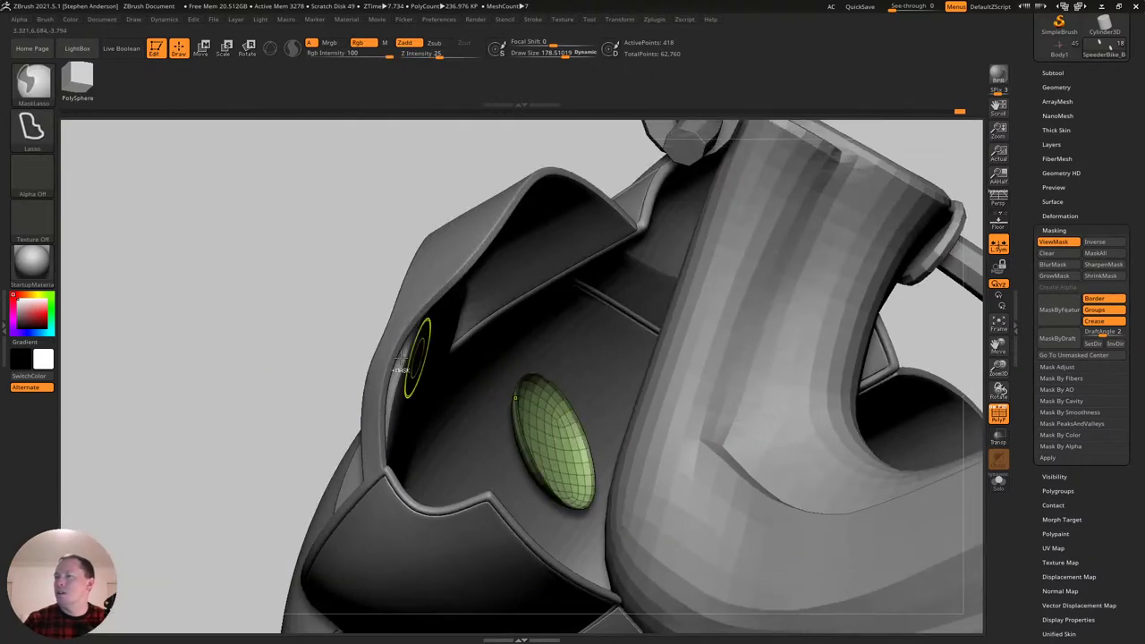
left_click(252, 343, "ctrl+shift")
left_click(270, 343, "ctrl")
Push the unmasked rim of the inner headlight dish inward by about 0.04 units with the gizmo and clear the mask.
right_click_drag(537, 387, 623, 501, "ctrl")
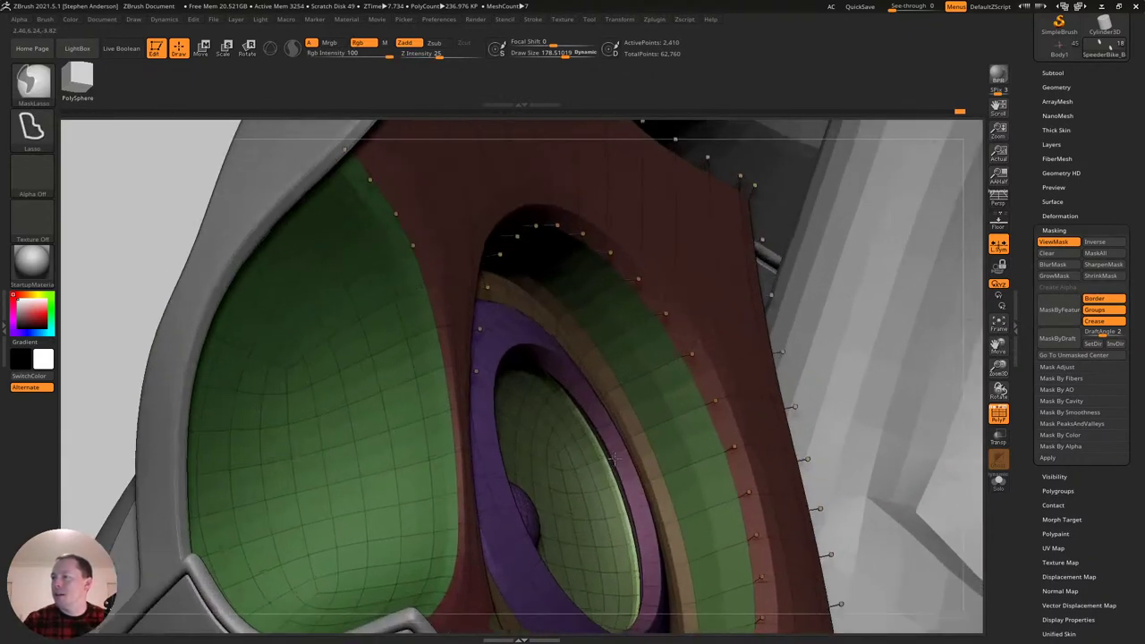
key("w")
right_click_drag(534, 516, 550, 516)
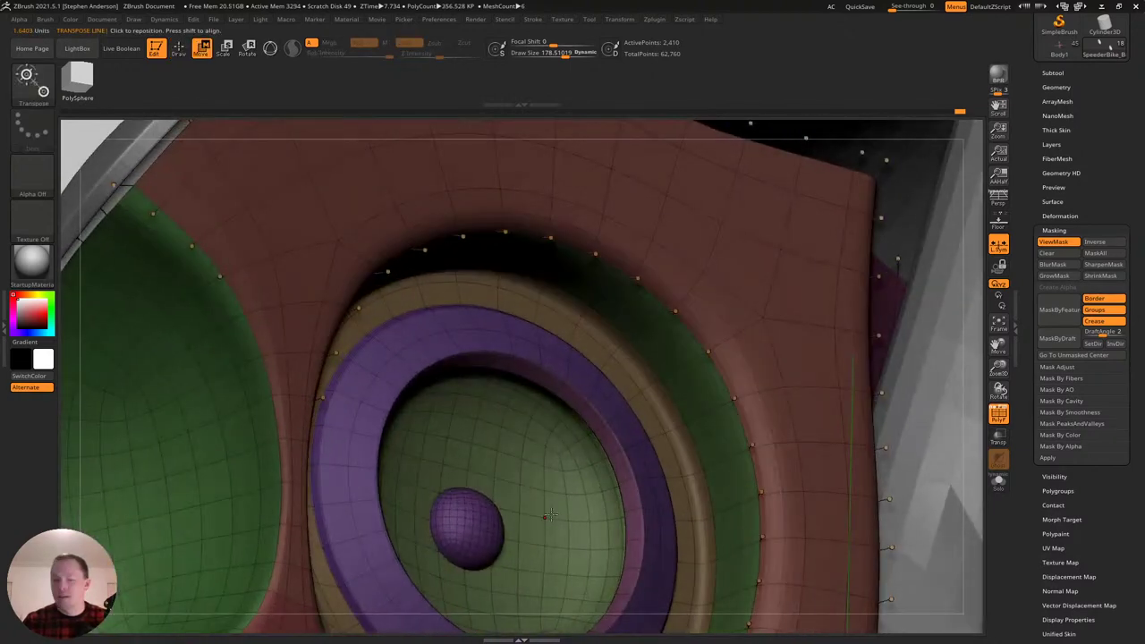
left_click(481, 520, "alt")
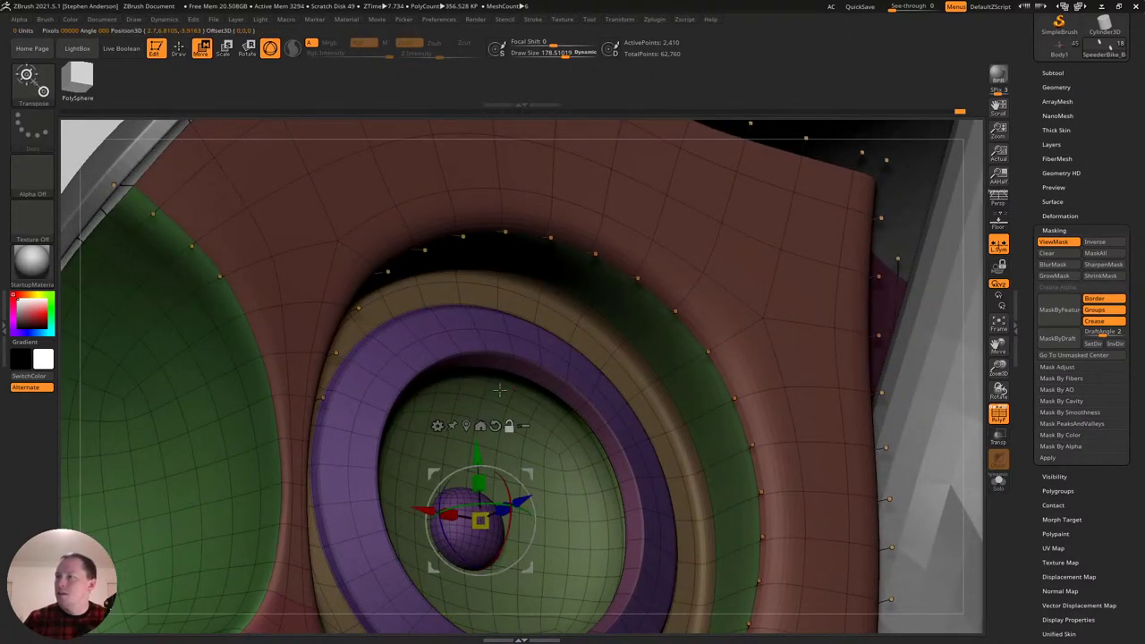
left_click(495, 426, "alt")
right_click_drag(612, 457, 680, 457)
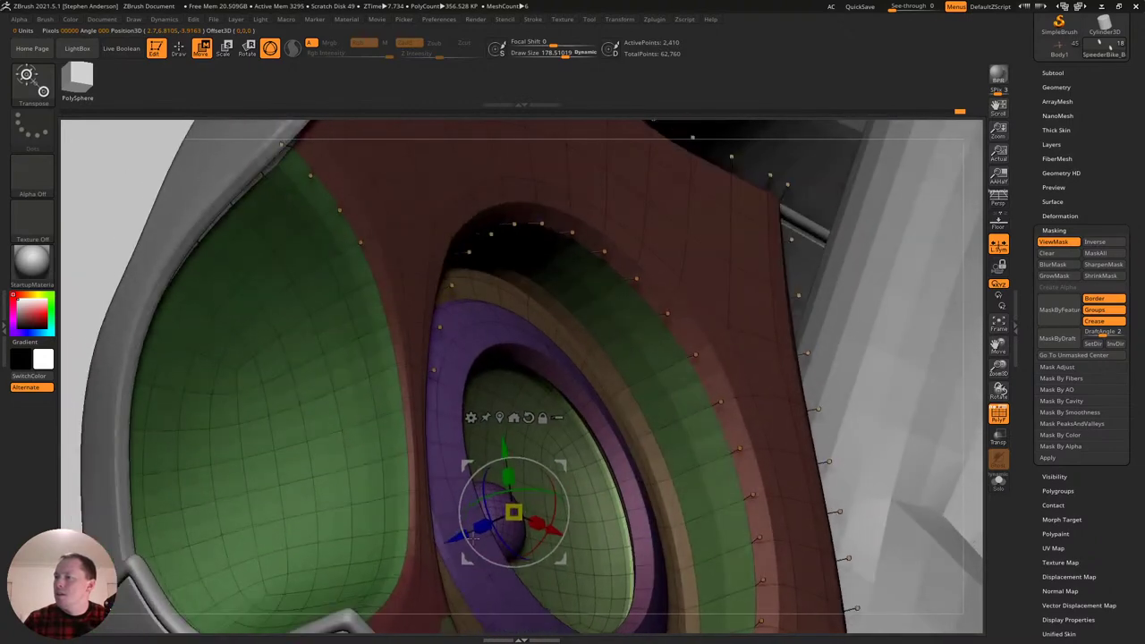
left_click_drag(452, 539, 458, 535)
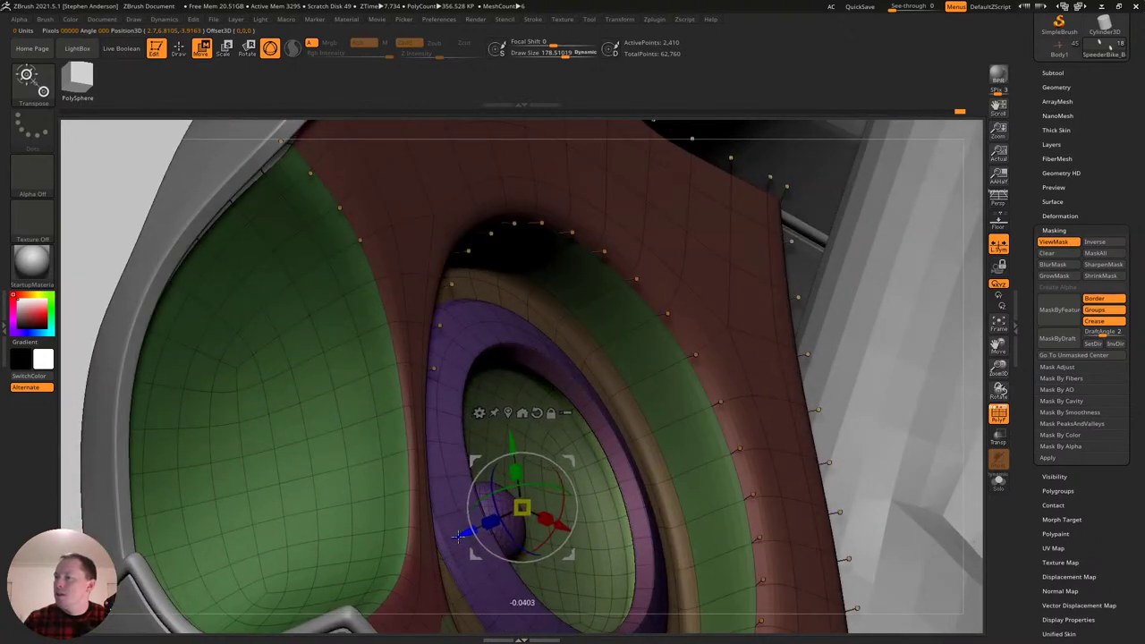
key("q")
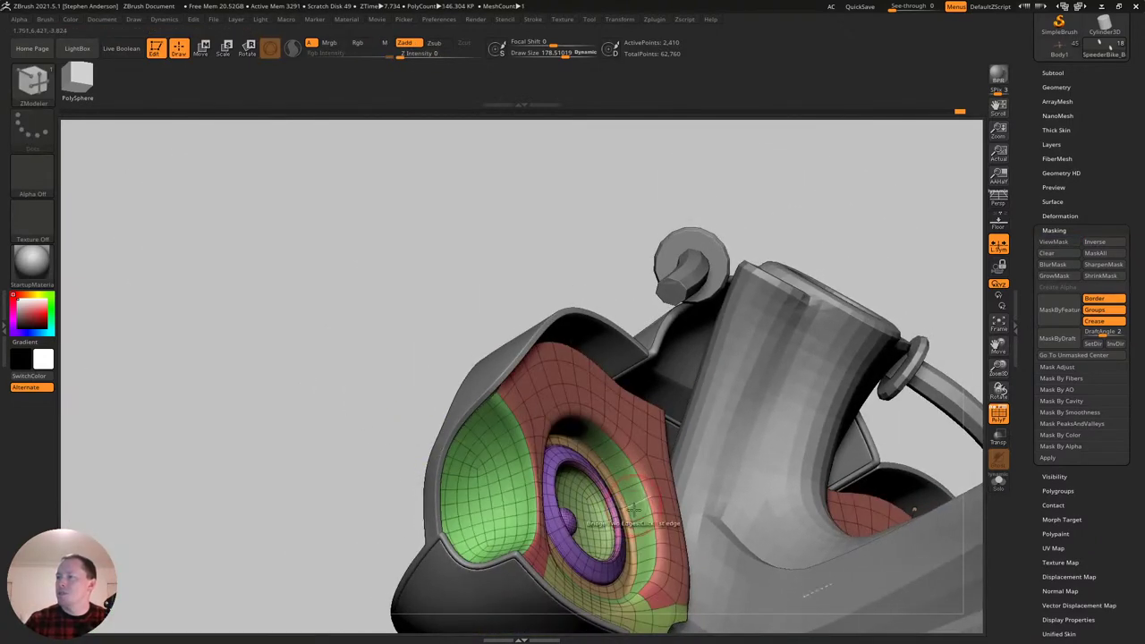
key("shift+f")
mouse_move(611, 515)
right_mouse_down()
mouse_move(614, 537)
mouse_move(557, 458)
mouse_move(614, 400)
mouse_move(583, 389)
mouse_move(596, 379)
mouse_move(519, 403)
mouse_move(594, 414)
mouse_move(592, 394)
right_mouse_up()
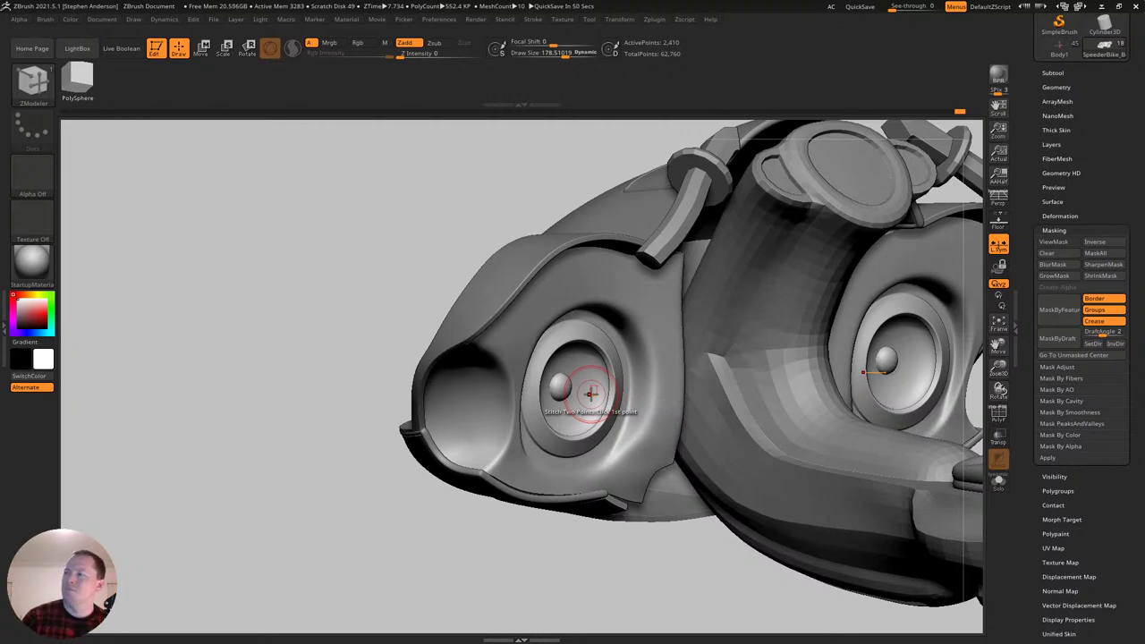
mouse_move(573, 470)
right_mouse_down()
mouse_move(550, 469)
mouse_move(582, 468)
mouse_move(536, 518)
mouse_move(578, 509)
mouse_move(546, 433)
right_mouse_up()
Isolate the green side scoop, crease its polygroup border with Crease PG, and restore the full mesh.
key("shift+f")
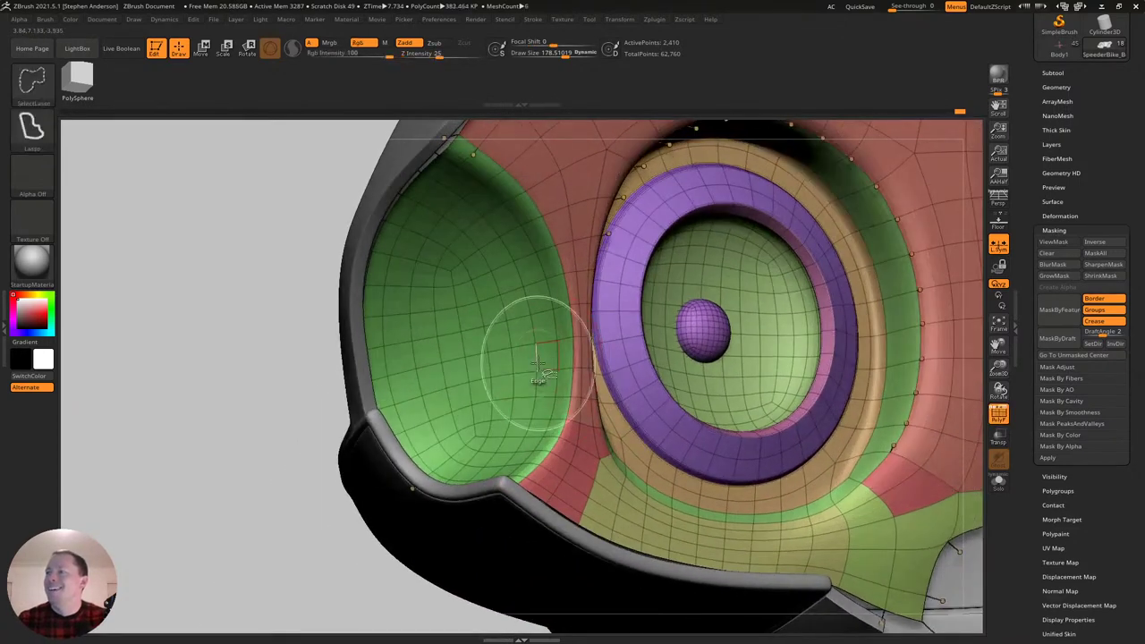
left_click(542, 378, "ctrl+shift")
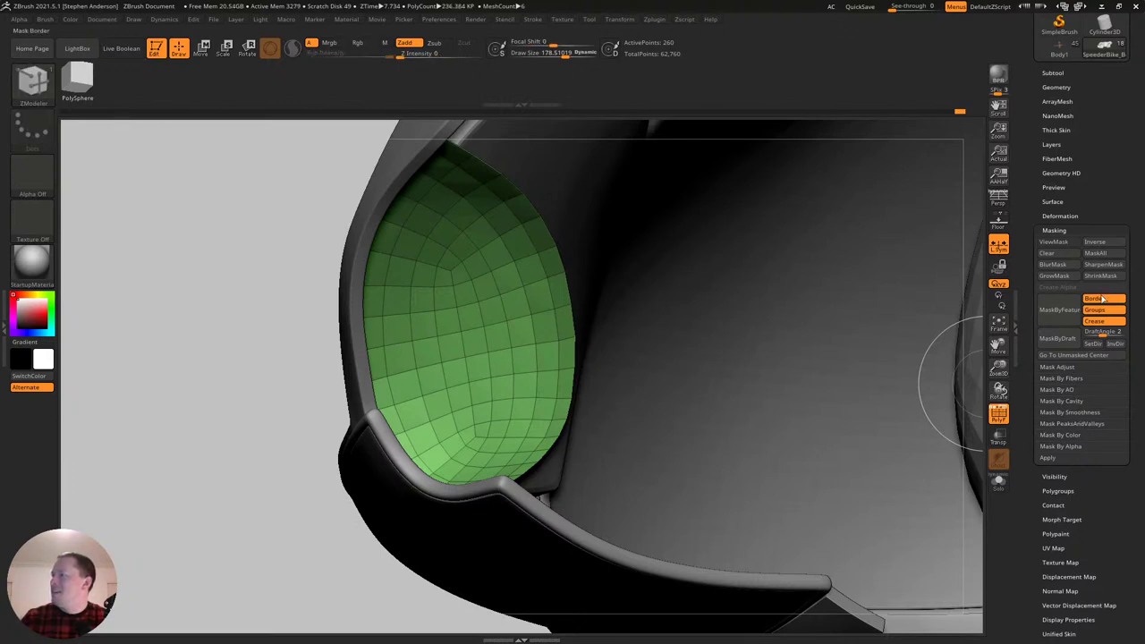
left_click(1057, 87)
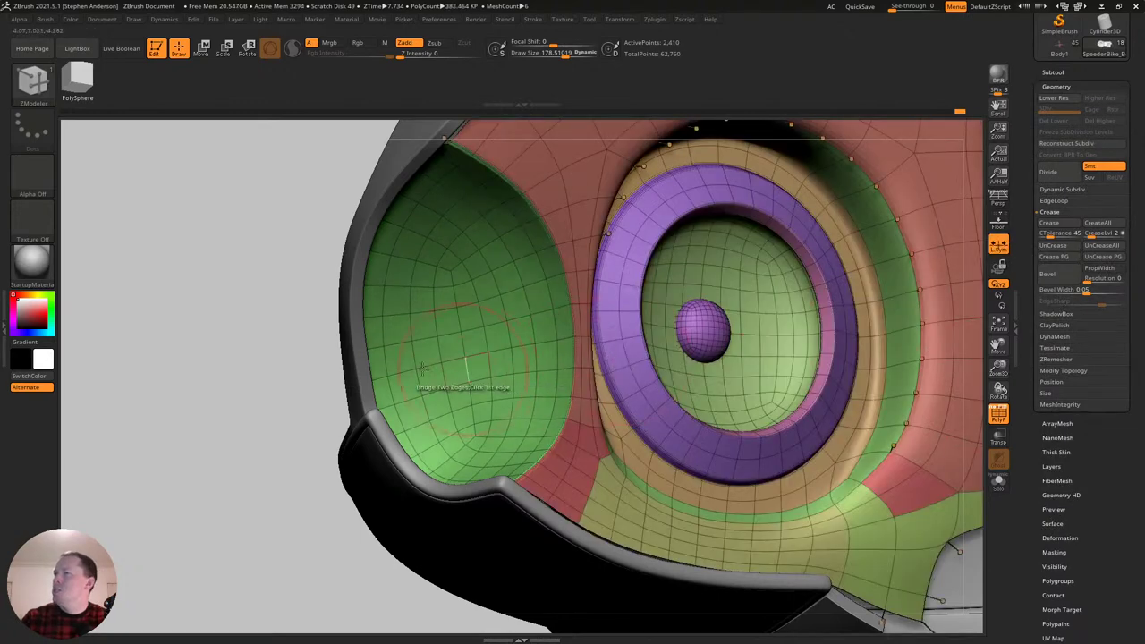
Examine the smoothed surfaces around the headlight's lower edge, including the green recess wall in isolation, with and without polyframe.
key("shift+f")
right_click_drag(558, 404, 559, 387, "ctrl")
right_click_drag(621, 454, 639, 493)
key("shift+f")
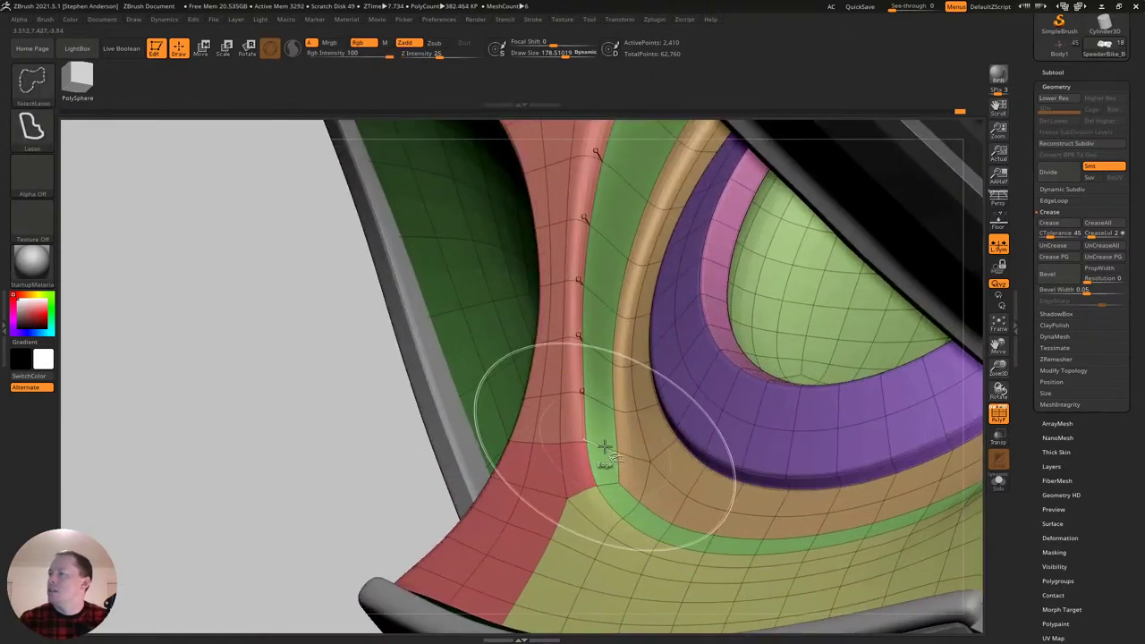
left_click(602, 451, "ctrl+shift")
right_click_drag(641, 443, 621, 414, "ctrl")
right_click_drag(621, 414, 609, 402)
left_click_drag(299, 445, 311, 458, "ctrl+shift")
left_click_drag(685, 416, 774, 358)
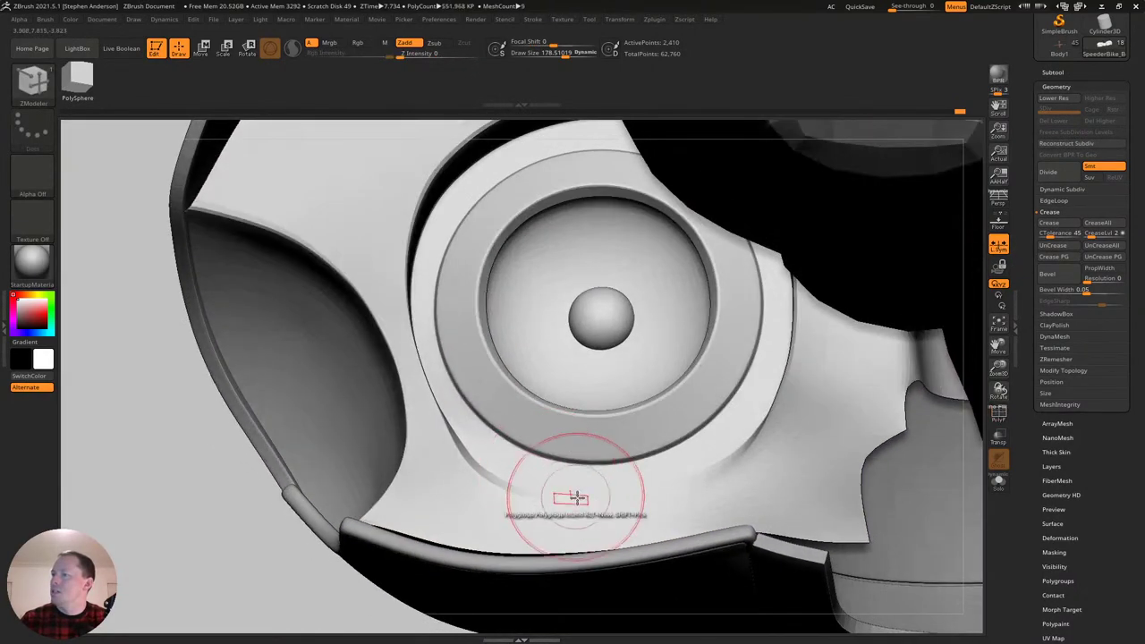
right_click_drag(577, 498, 567, 521, "ctrl")
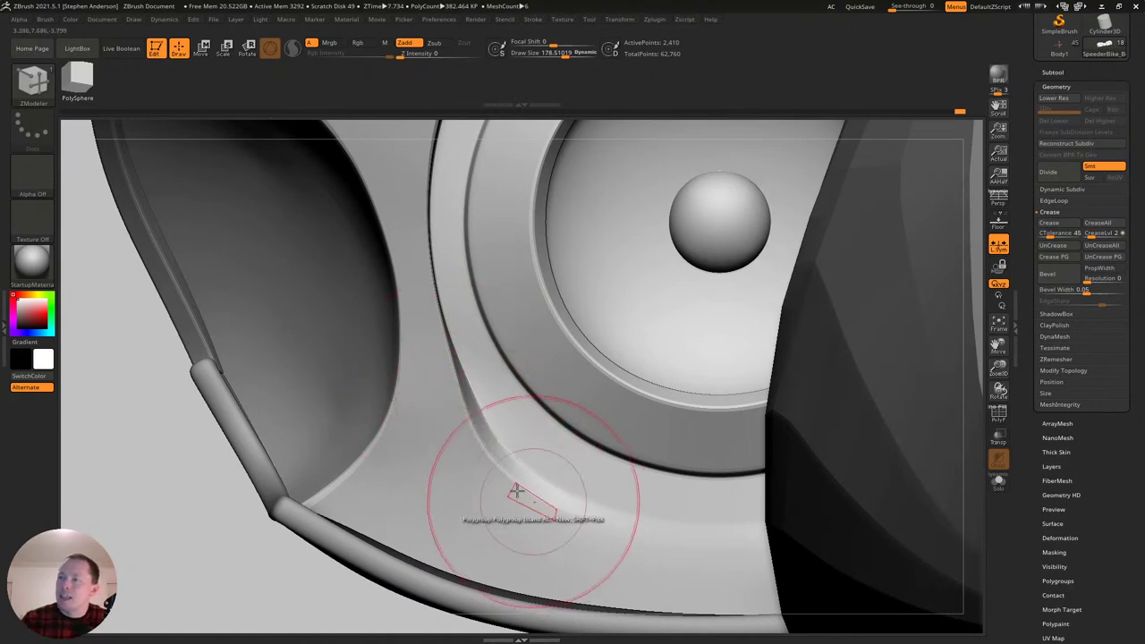
Switch to the Move brush with polyframe shown and reduce its draw size to about 60 near the recess's lower corner.
key("b")
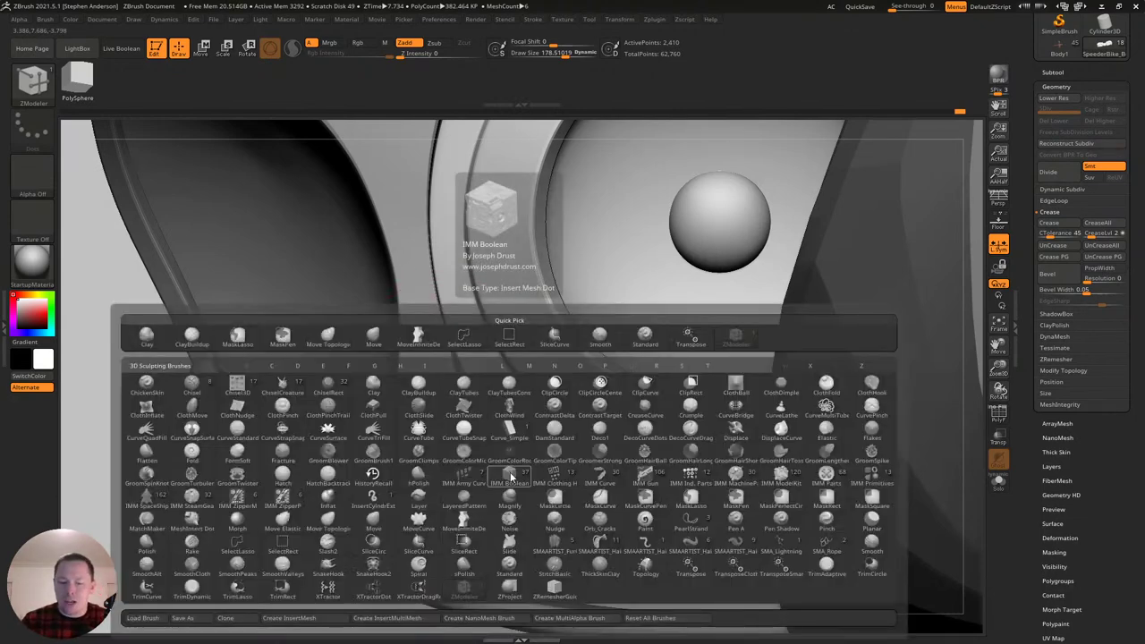
key("s")
key("m")
key("shift+f")
key("b")
key("m")
key("v")
key("s")
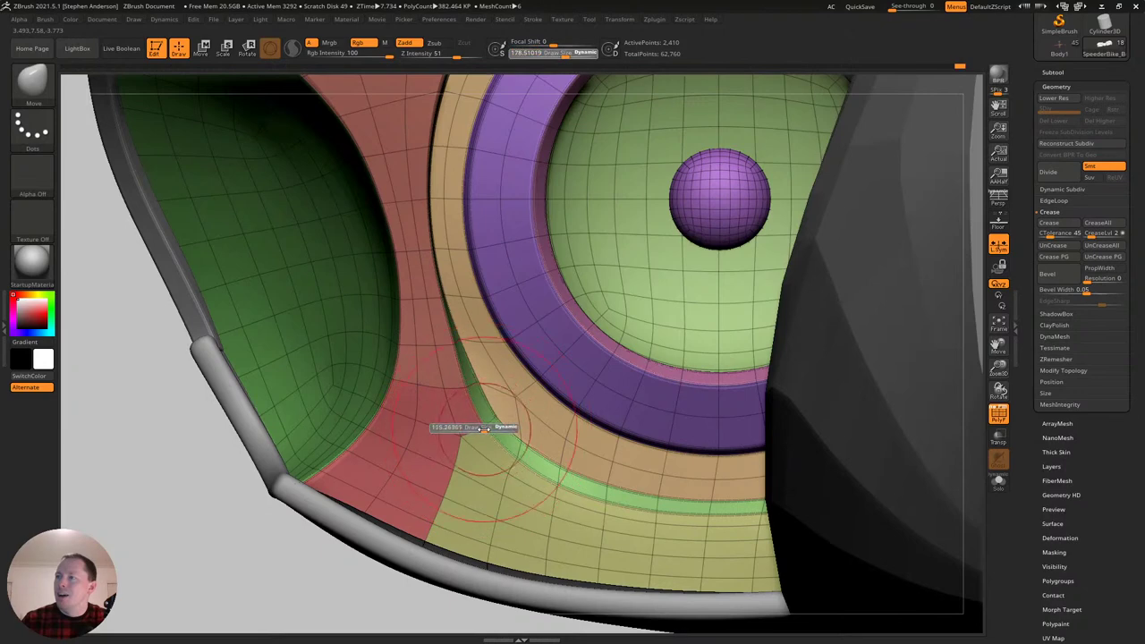
left_click_drag(474, 431, 472, 431)
right_click_drag(483, 429, 516, 465, "ctrl")
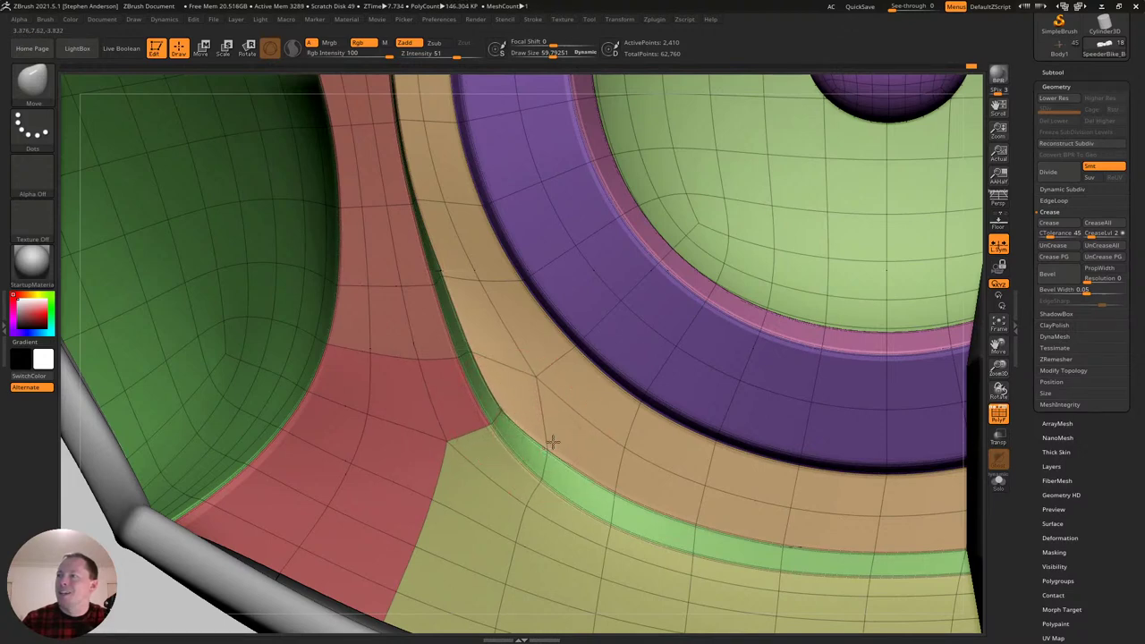
Solo the front body, drop it to its lowest subdivision level, and set the Move brush's draw size to about 56.
right_click_drag(635, 508, 817, 529)
left_click(998, 481)
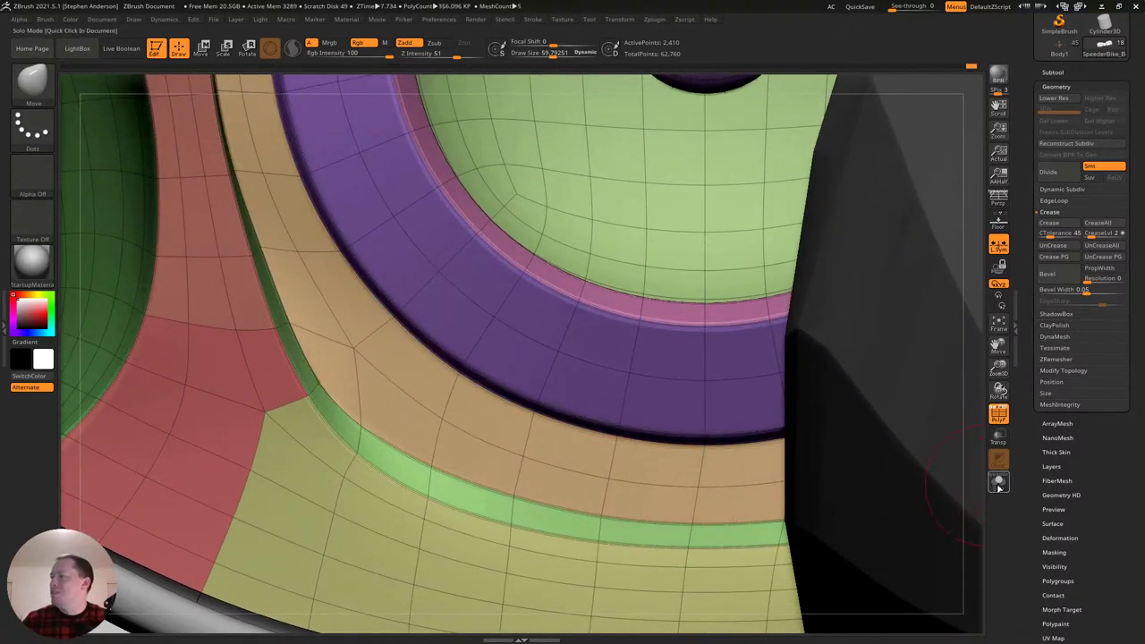
right_click_drag(779, 486, 680, 385)
key("s")
left_click_drag(705, 365, 714, 365)
mouse_move(747, 383)
right_mouse_down("ctrl")
mouse_move(677, 363)
mouse_move(736, 374)
right_mouse_up("ctrl")
mouse_move(586, 480)
right_mouse_down()
mouse_move(596, 447)
mouse_move(740, 469)
mouse_move(716, 419)
mouse_move(693, 407)
mouse_move(618, 425)
mouse_move(708, 435)
right_mouse_up()
key("shift")
key("shift+f")
key("shift+f")
key("shift+d")
key("s")
left_click_drag(698, 436, 689, 438)
mouse_move(687, 437)
right_mouse_down()
mouse_move(638, 421)
mouse_move(659, 421)
mouse_move(648, 421)
right_mouse_up()
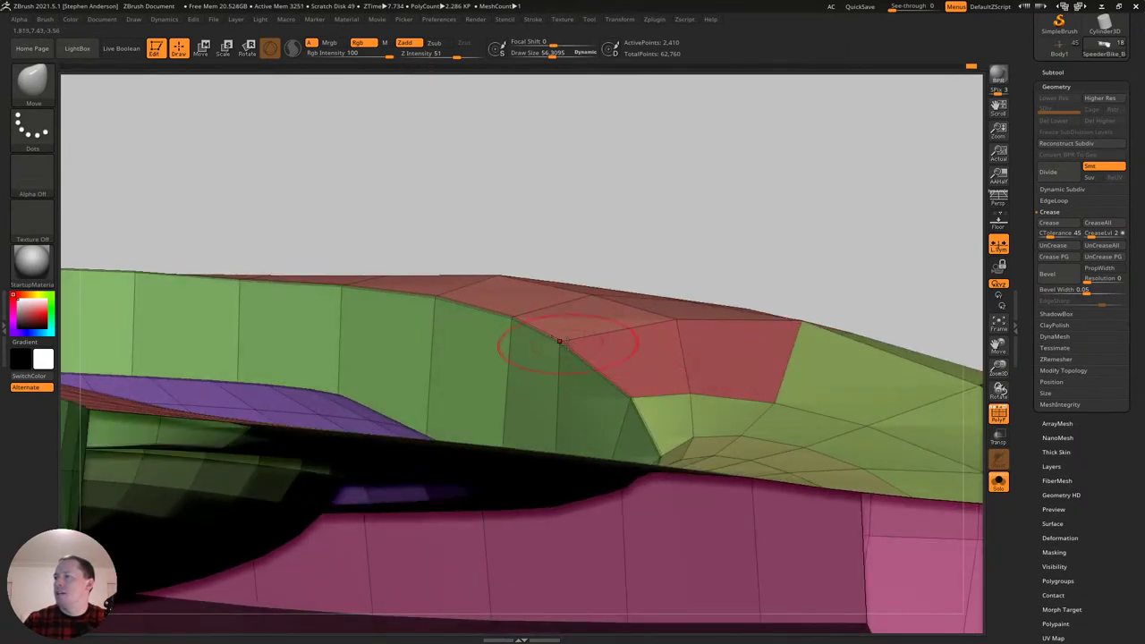
Hide the green recess wall to check its corner, restore the full mesh, and enlarge the draw size to about 128.
right_click_drag(525, 306, 667, 404)
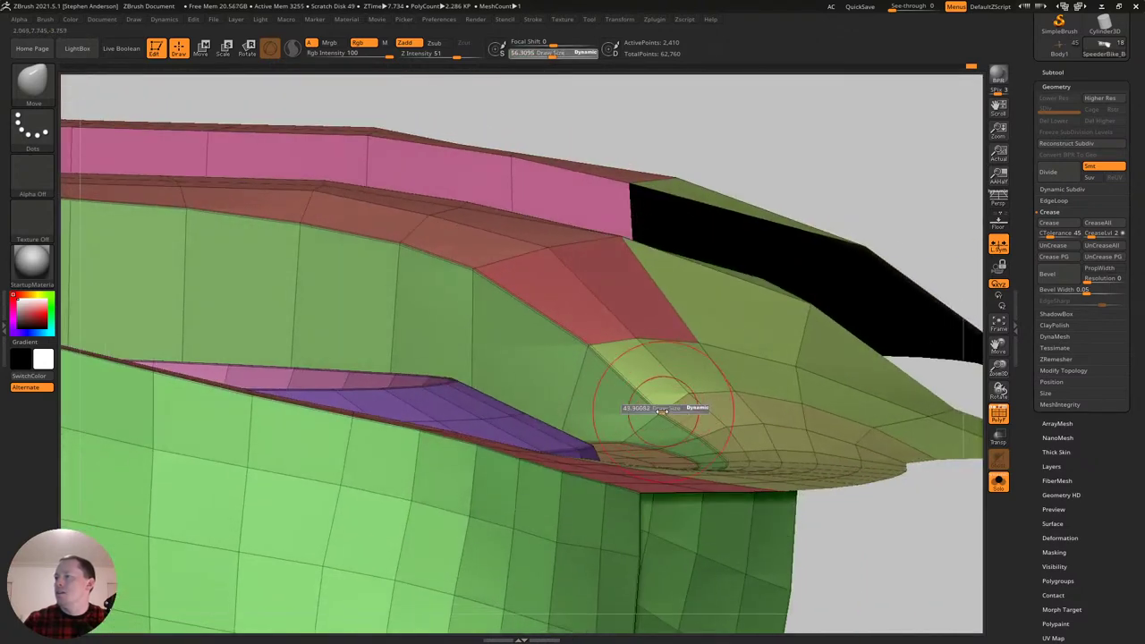
left_click_drag(656, 412, 654, 413)
left_click(646, 427, "ctrl+shift")
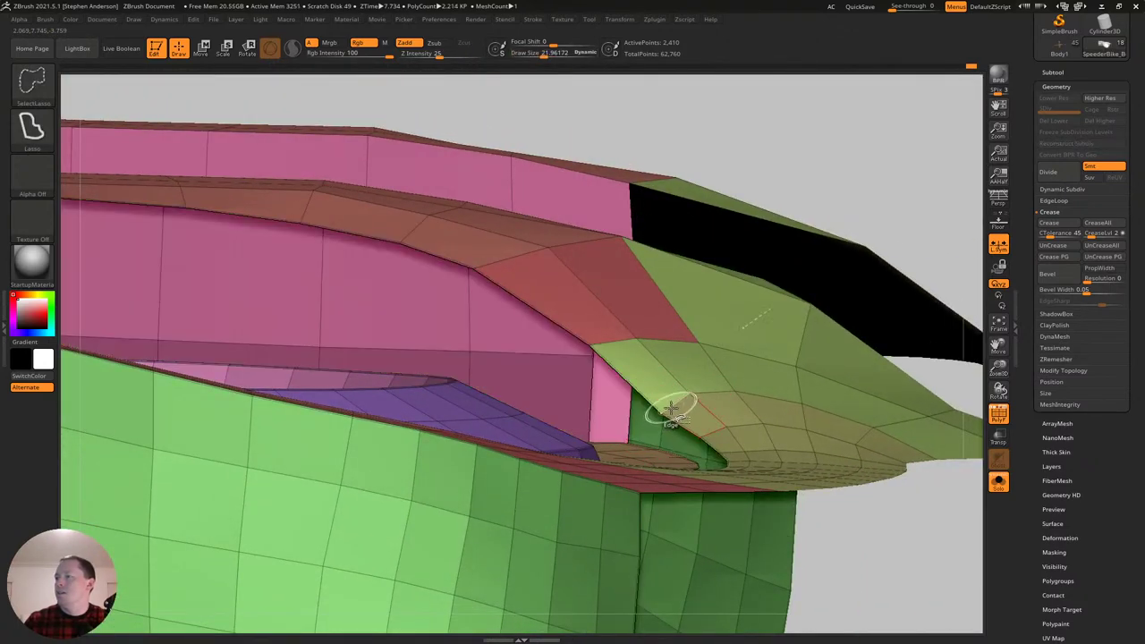
left_click(671, 409, "ctrl+shift")
key("ctrl+a")
key("ctrl+shift+a")
key("s")
left_click(682, 414)
right_click_drag(683, 417, 702, 449)
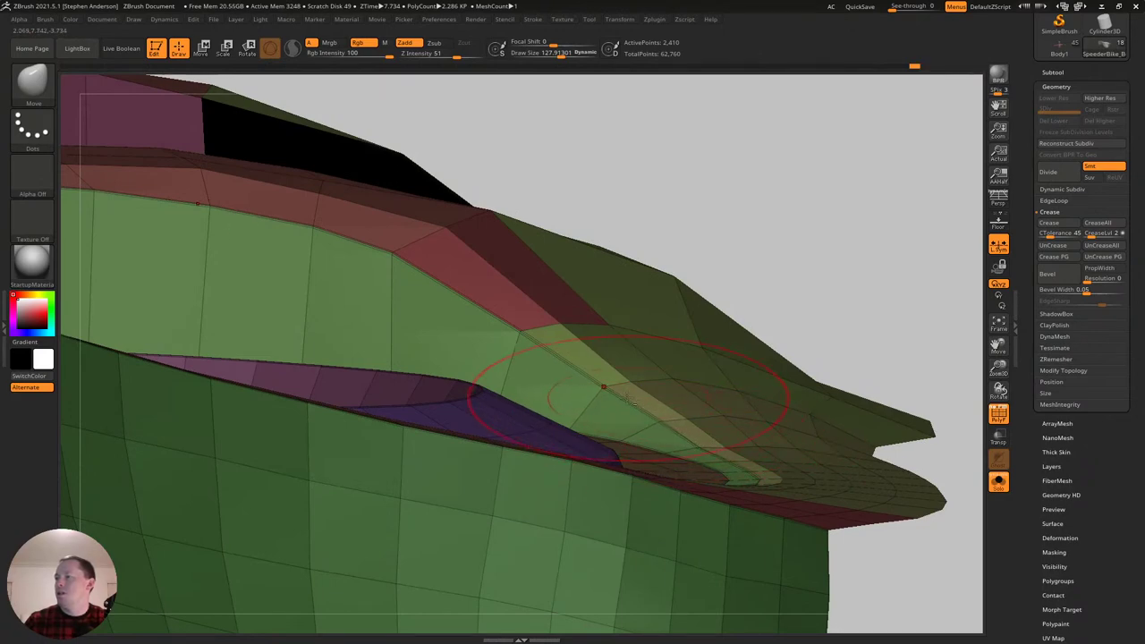
Preview the headlight recess's lower corner at higher subdivision levels without polyframe, and return to the lowest level with polyframe shown.
mouse_move(615, 395)
right_mouse_down()
mouse_move(612, 404)
mouse_move(609, 383)
right_mouse_up()
right_click_drag(686, 383, 788, 176, "ctrl")
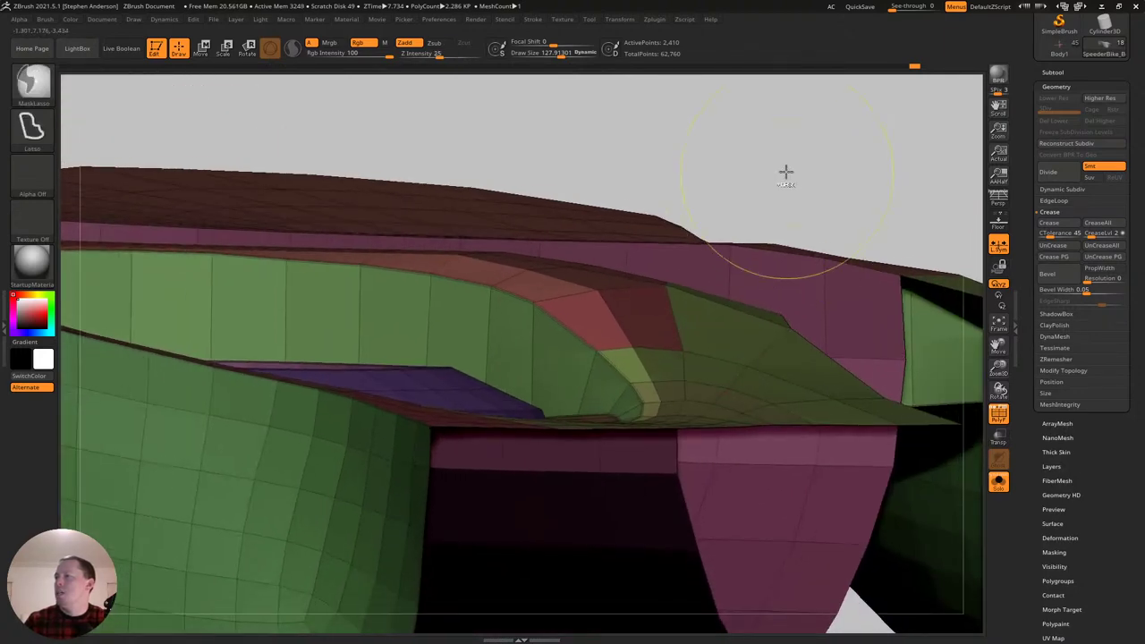
left_click_drag(788, 176, 801, 194, "ctrl")
key("shift+f")
mouse_move(665, 483)
right_mouse_down("ctrl")
mouse_move(671, 376)
mouse_move(669, 452)
mouse_move(604, 419)
mouse_move(504, 458)
mouse_move(611, 327)
right_mouse_up("ctrl")
key("d")
key("d")
key("d")
mouse_move(644, 386)
right_mouse_down("ctrl")
mouse_move(645, 413)
mouse_move(613, 420)
mouse_move(657, 445)
mouse_move(521, 414)
mouse_move(414, 453)
mouse_move(546, 371)
mouse_move(635, 344)
right_mouse_up("ctrl")
key("shift+f")
key("shift+d")
key("shift+d")
key("shift+d")
Reduce the Move brush's draw size to about 60 for the small faces beneath the headlight recess, checking their flow from several angles.
key("s")
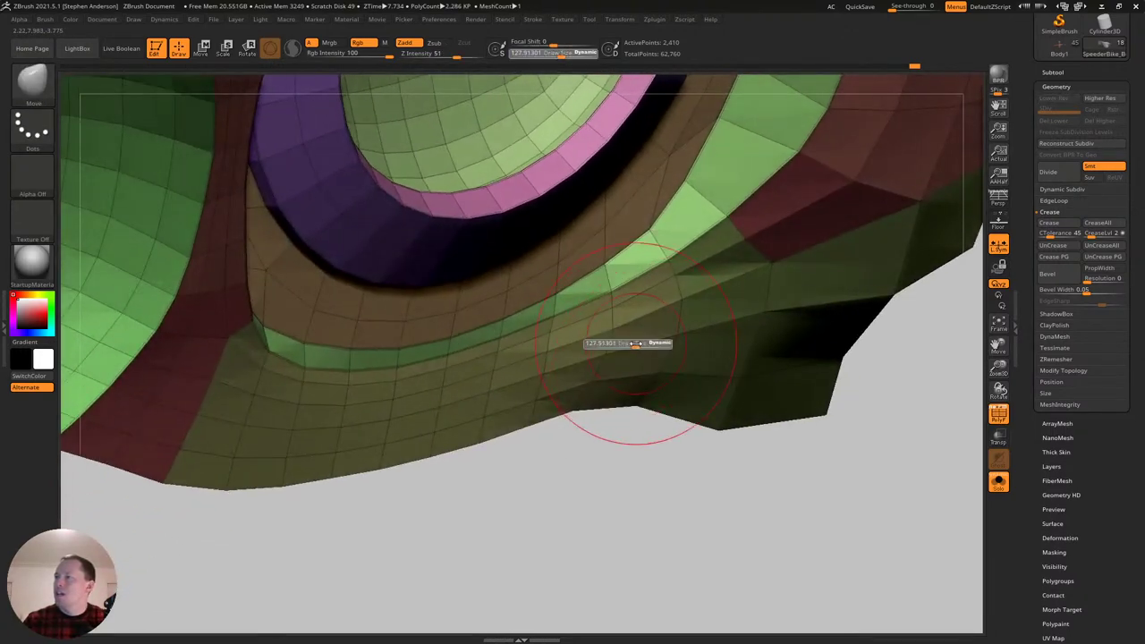
left_click_drag(628, 346, 626, 345)
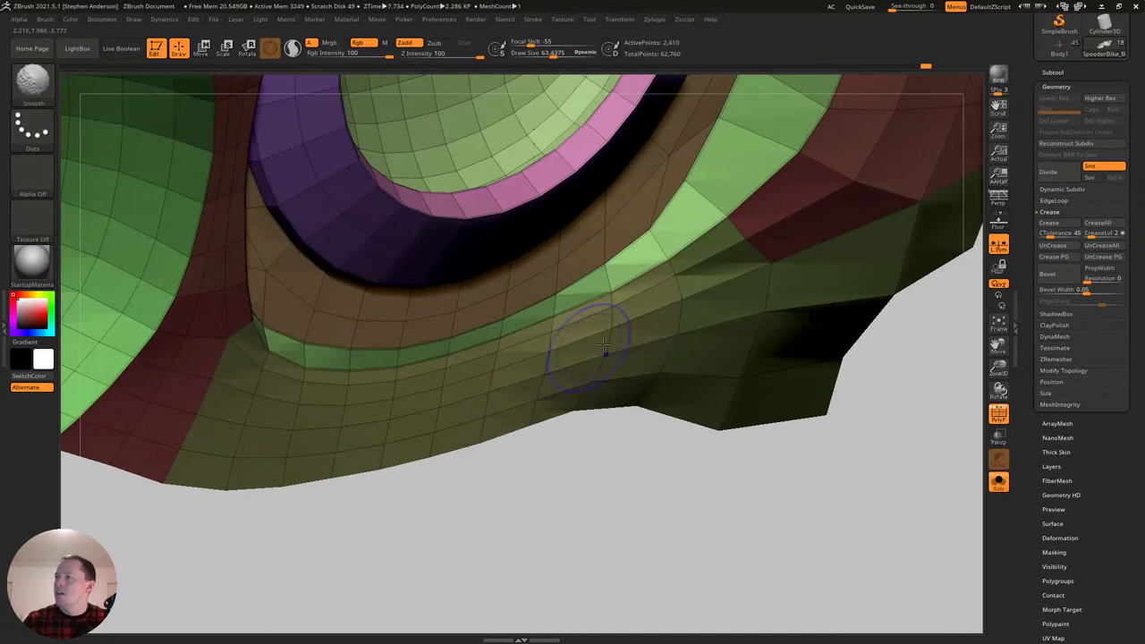
key("b")
key("Escape")
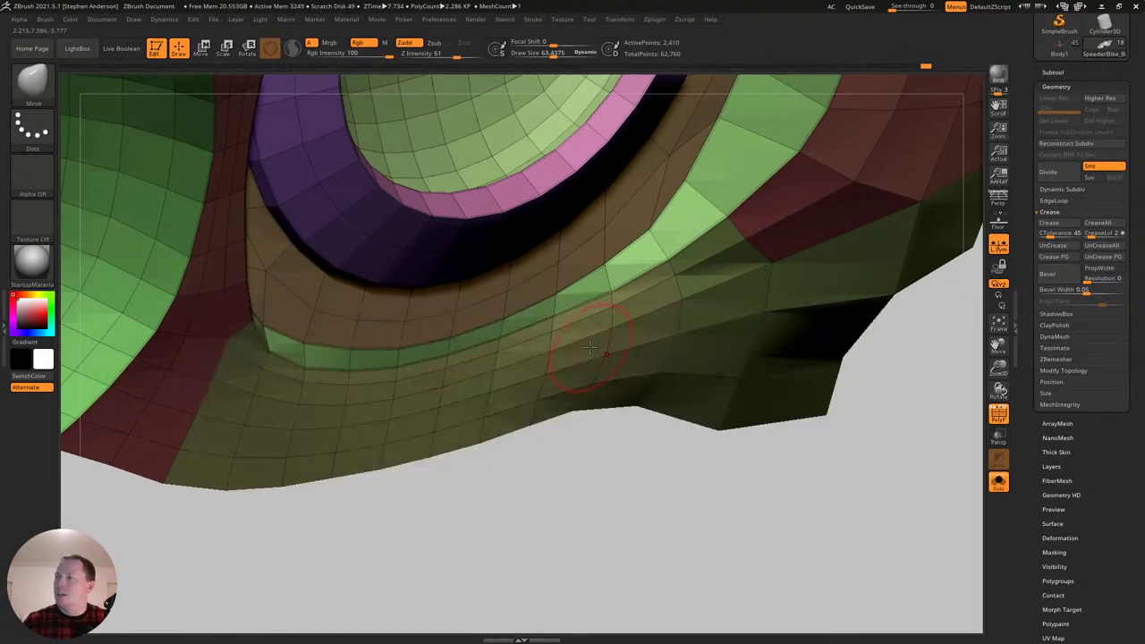
right_click_drag(544, 365, 680, 301)
key("s")
left_click_drag(677, 302, 669, 306)
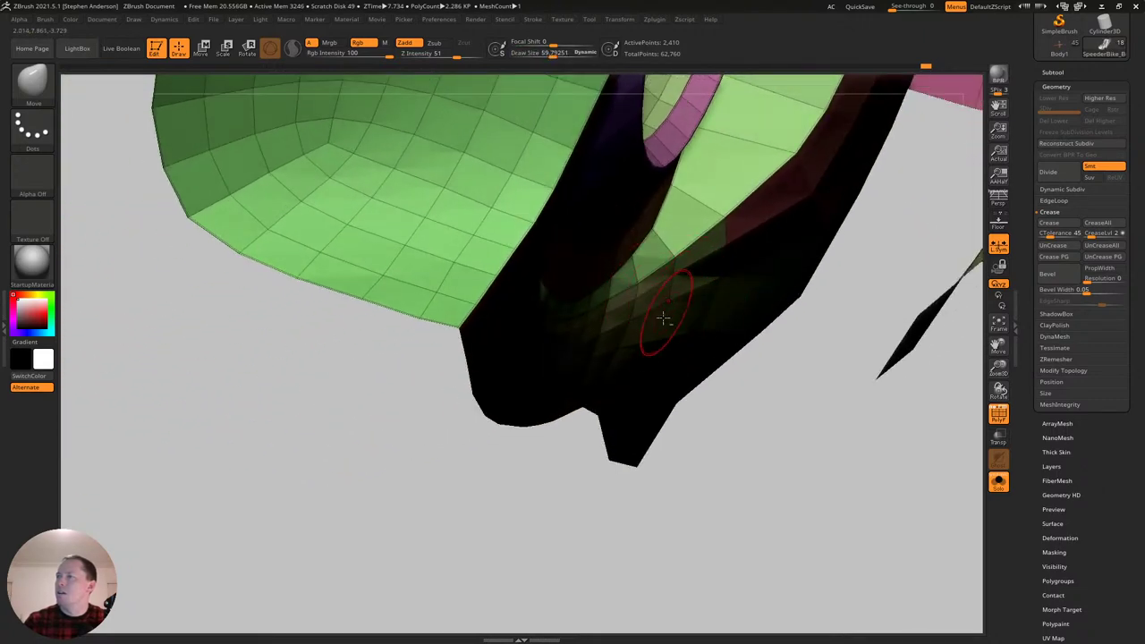
right_click_drag(660, 332, 670, 300)
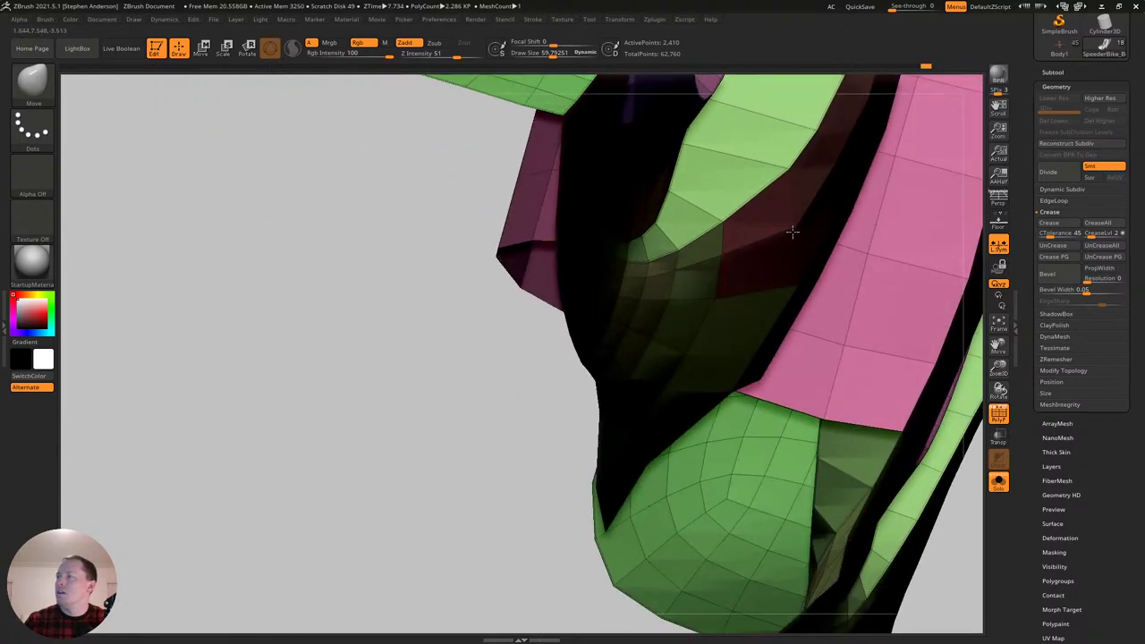
right_click_drag(797, 218, 575, 358)
mouse_move(672, 422)
right_mouse_down()
mouse_move(668, 409)
mouse_move(673, 439)
right_mouse_up()
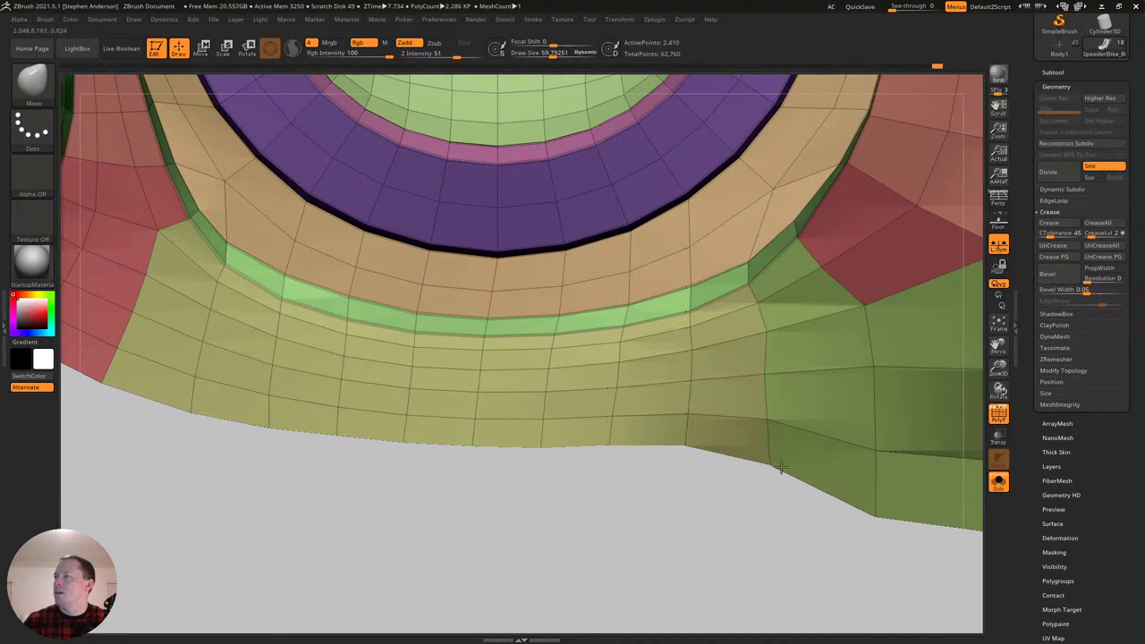
Enlarge the Move brush's draw size to about 110 for the broader surface below the headlight recess.
right_click_drag(733, 435, 528, 429)
right_click_drag(647, 439, 588, 397)
key("s")
left_click_drag(589, 399, 595, 399)
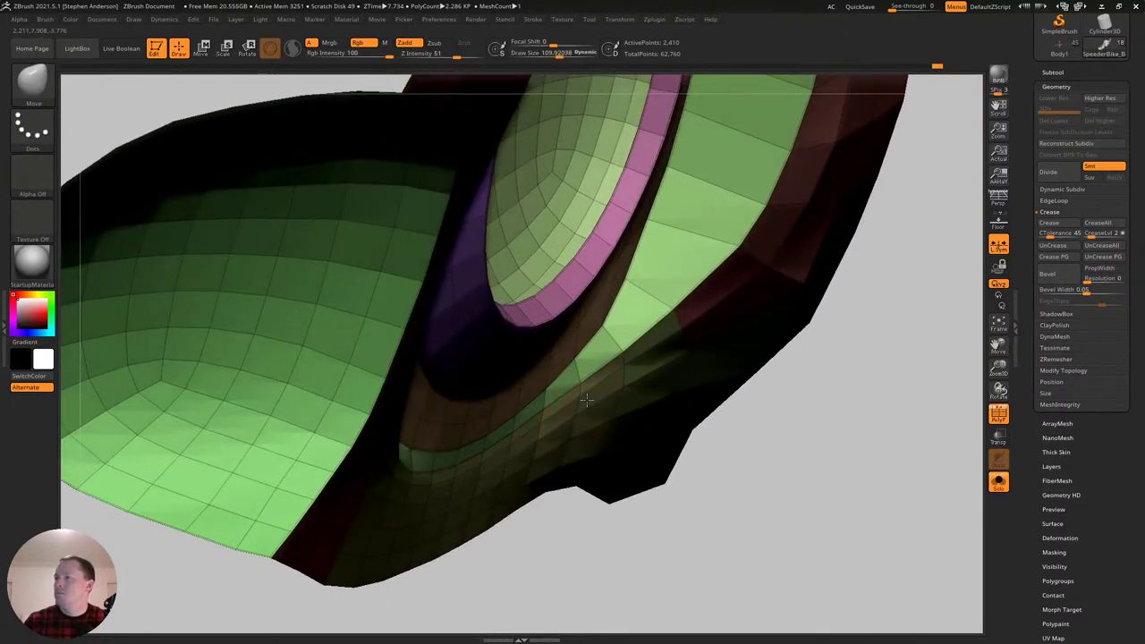
right_click_drag(514, 504, 627, 294, "alt")
right_click_drag(626, 294, 561, 276, "alt")
Compare the front body without polyframe against the whole bike, and solo it again with polyframe shown around its upper edge.
key("shift+f")
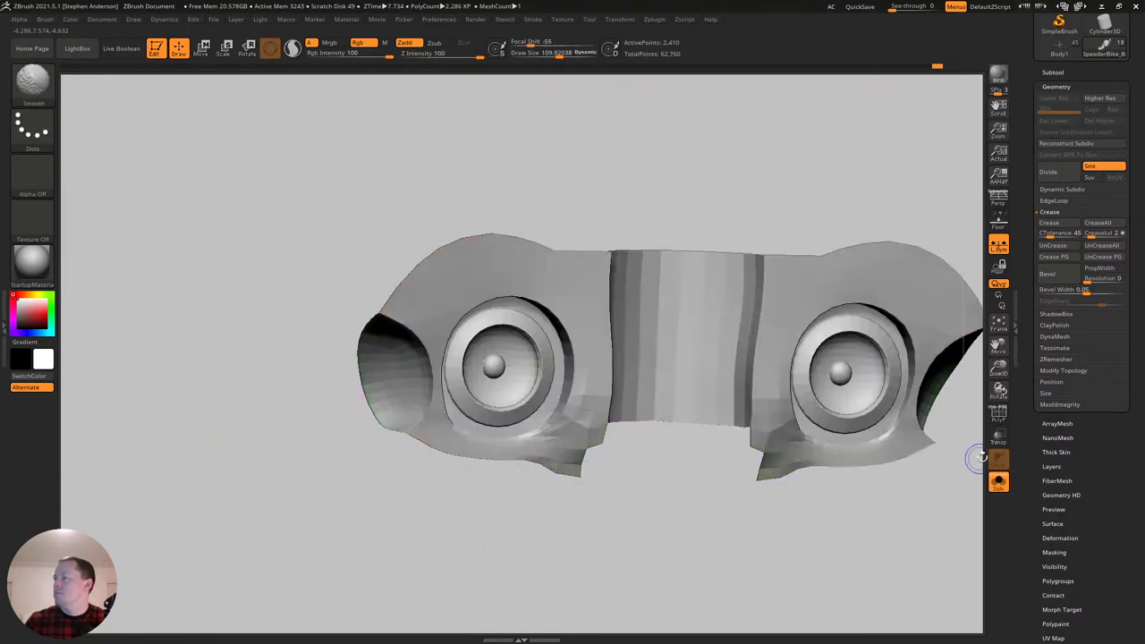
left_click(1000, 485)
mouse_move(895, 492)
right_mouse_down("ctrl")
mouse_move(846, 414)
mouse_move(486, 269)
mouse_move(450, 230)
mouse_move(495, 226)
mouse_move(491, 252)
right_mouse_up("ctrl")
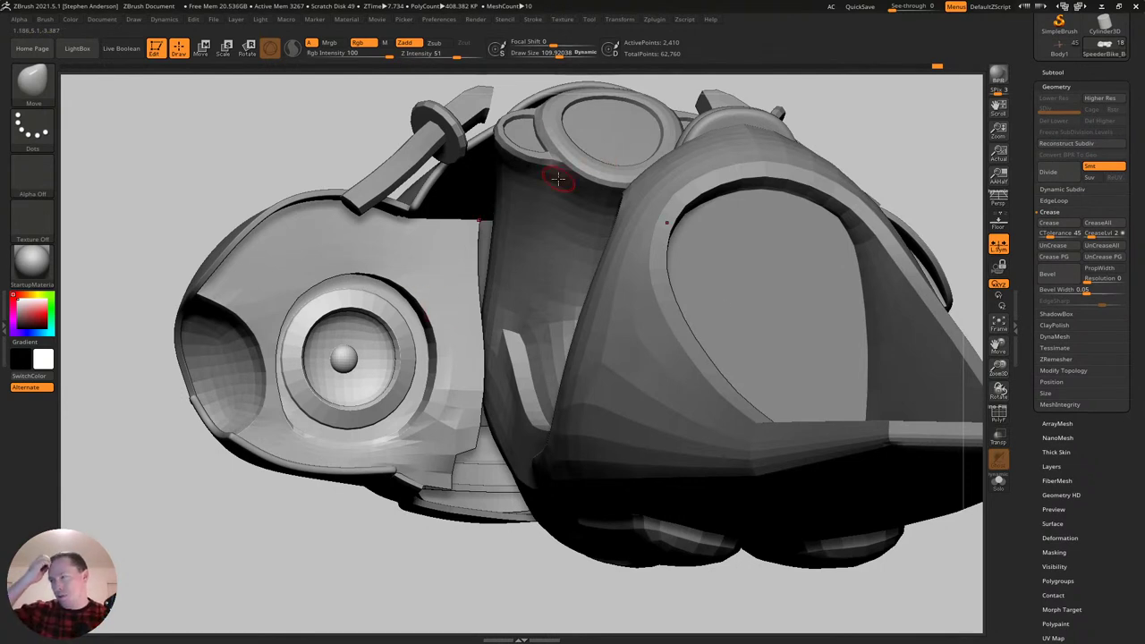
left_click(999, 483)
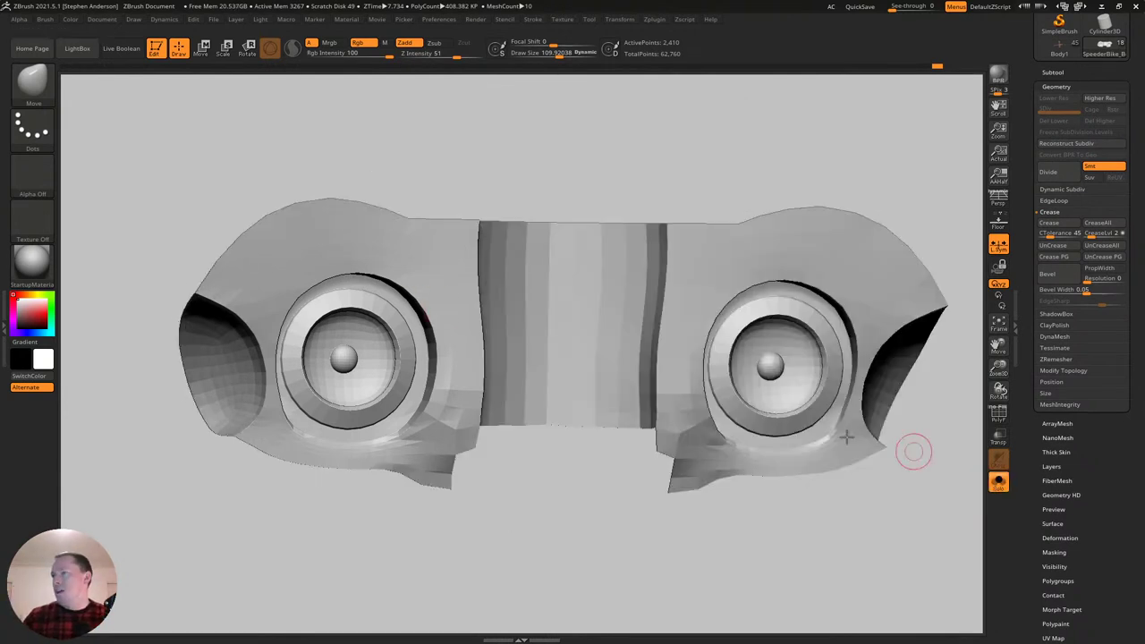
key("shift+f")
right_click_drag(439, 215, 417, 307, "ctrl")
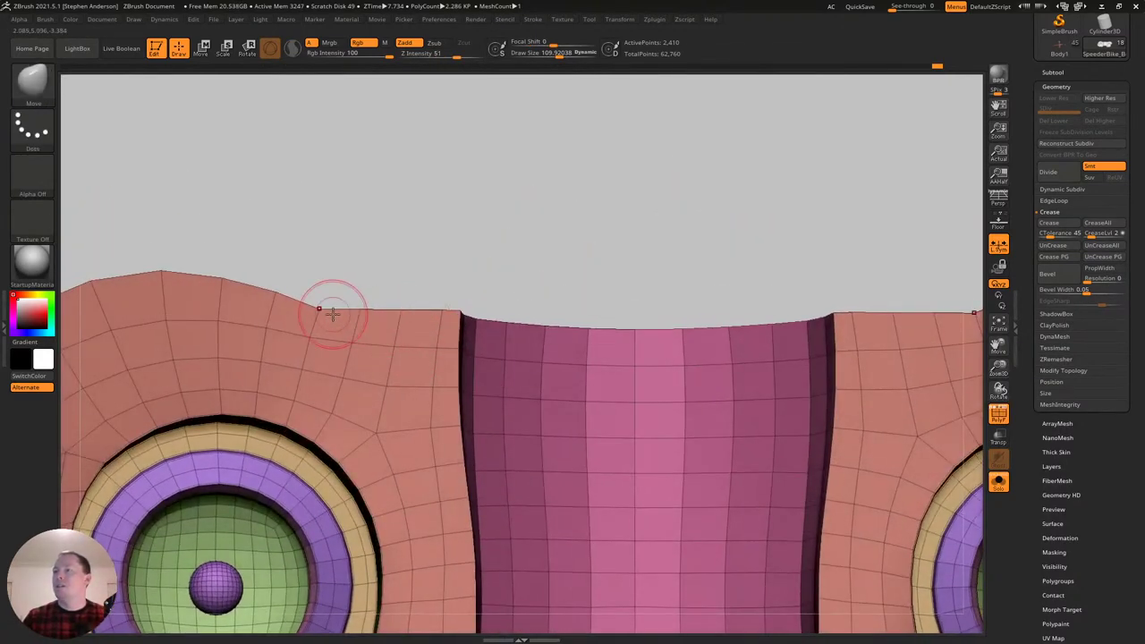
Bridge the matching upper edges on both sides of the front body with ZModeler, checking their position against the whole bike.
key("b")
key("z")
key("m")
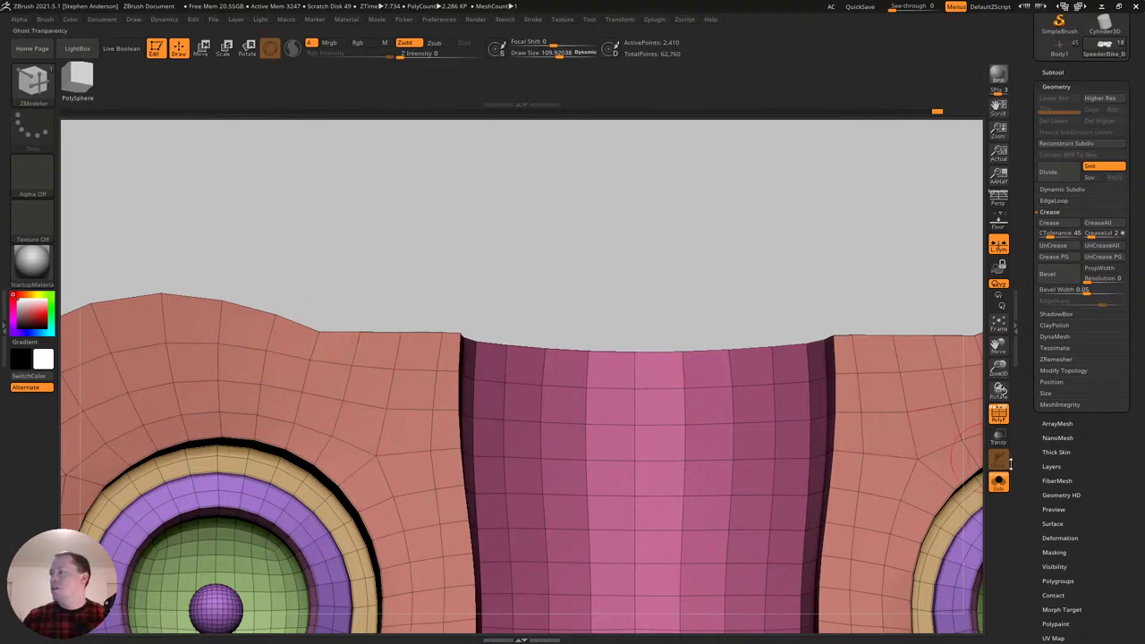
left_click(999, 489)
right_click_drag(379, 333, 381, 366)
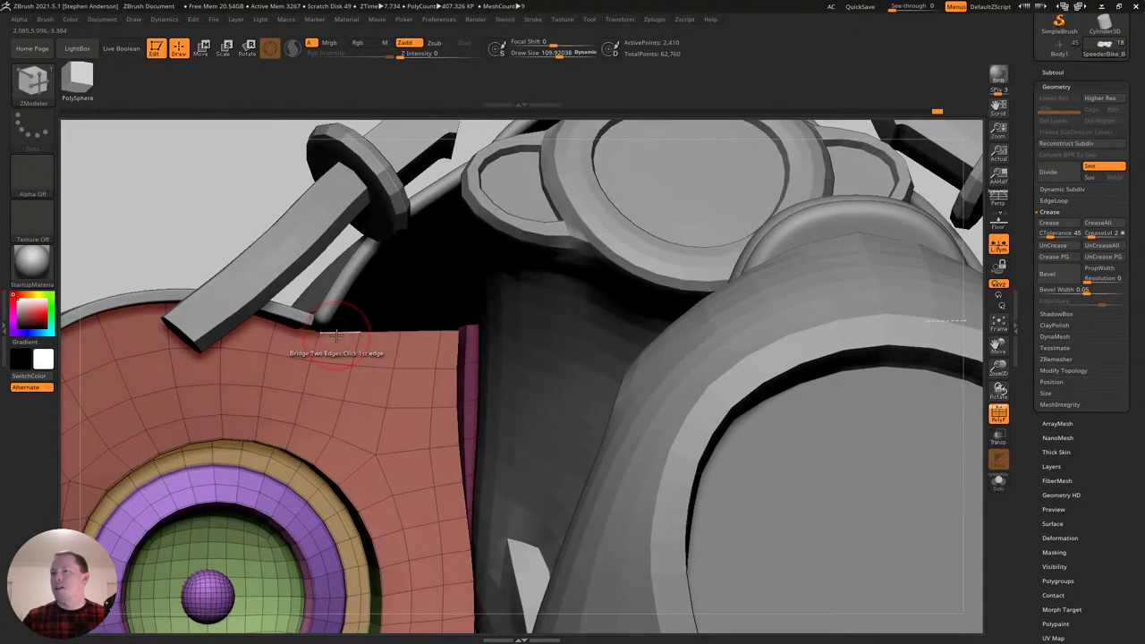
right_click_drag(354, 334, 706, 377)
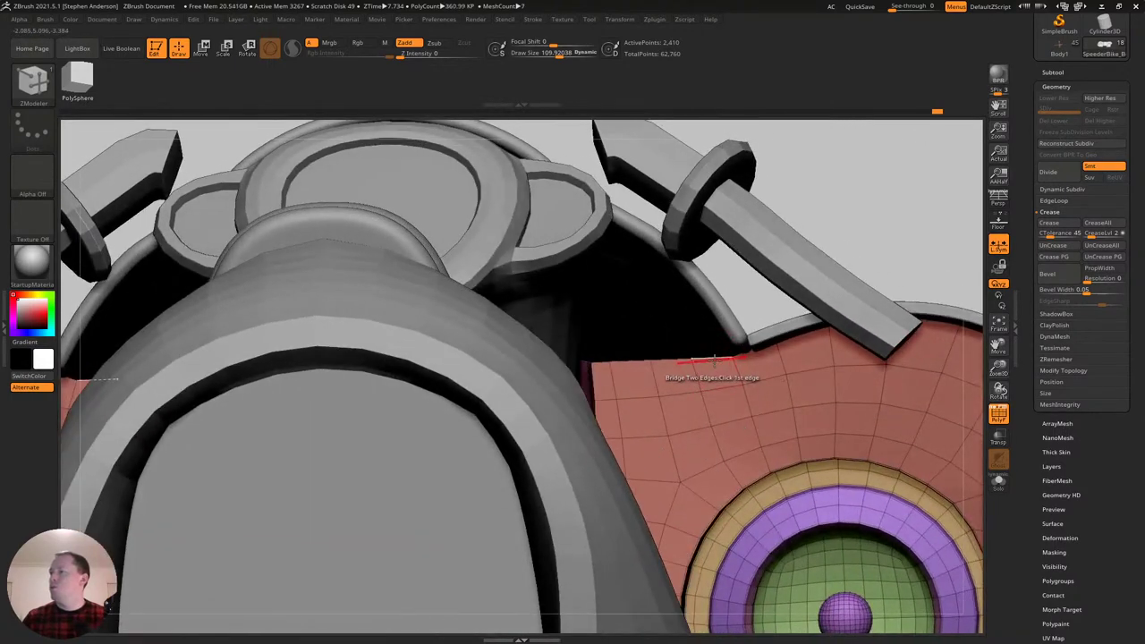
left_click(1001, 486)
right_click_drag(680, 474, 548, 371, "ctrl")
right_click_drag(548, 372, 381, 391)
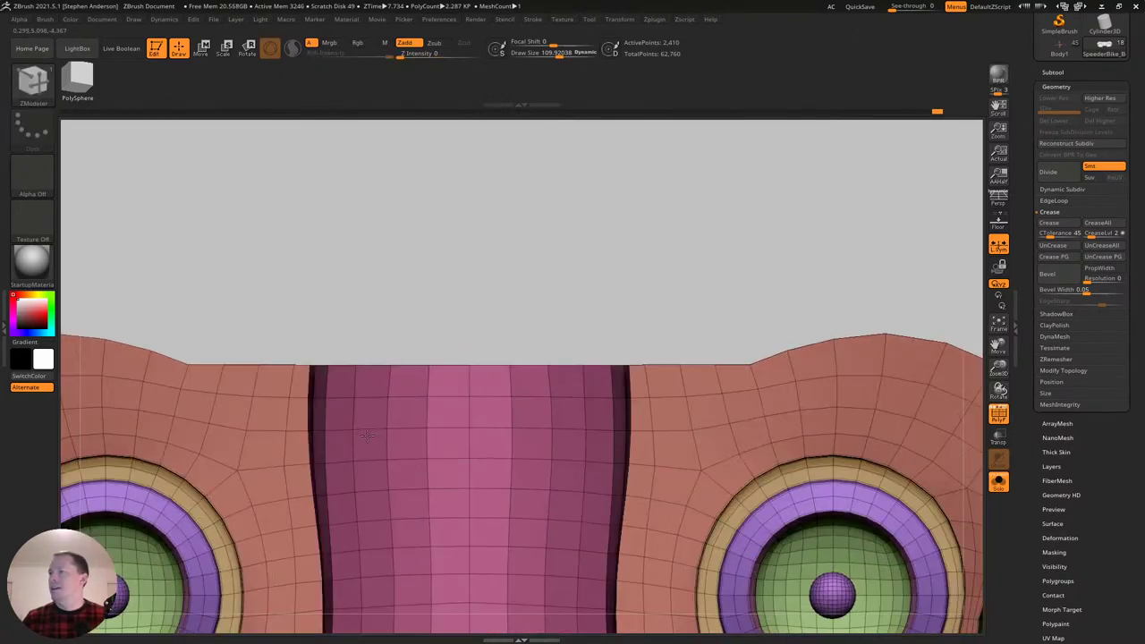
Raise the outer upper corner points of the bridge with the Move brush to open it into a thin strip.
key("b")
key("m")
key("v")
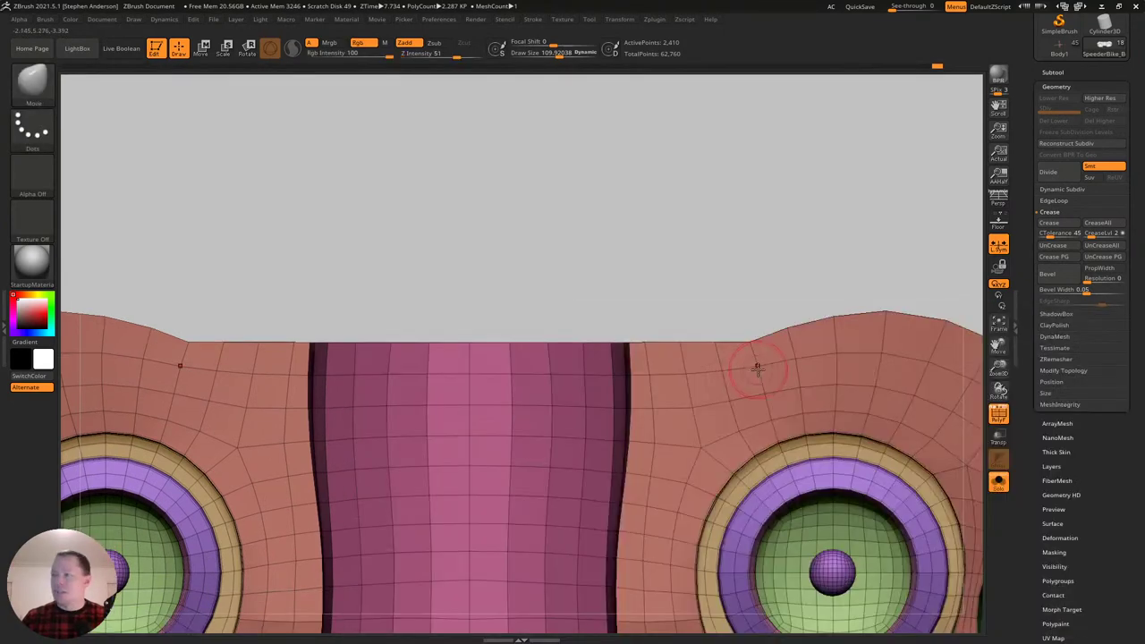
left_click_drag(750, 340, 746, 300)
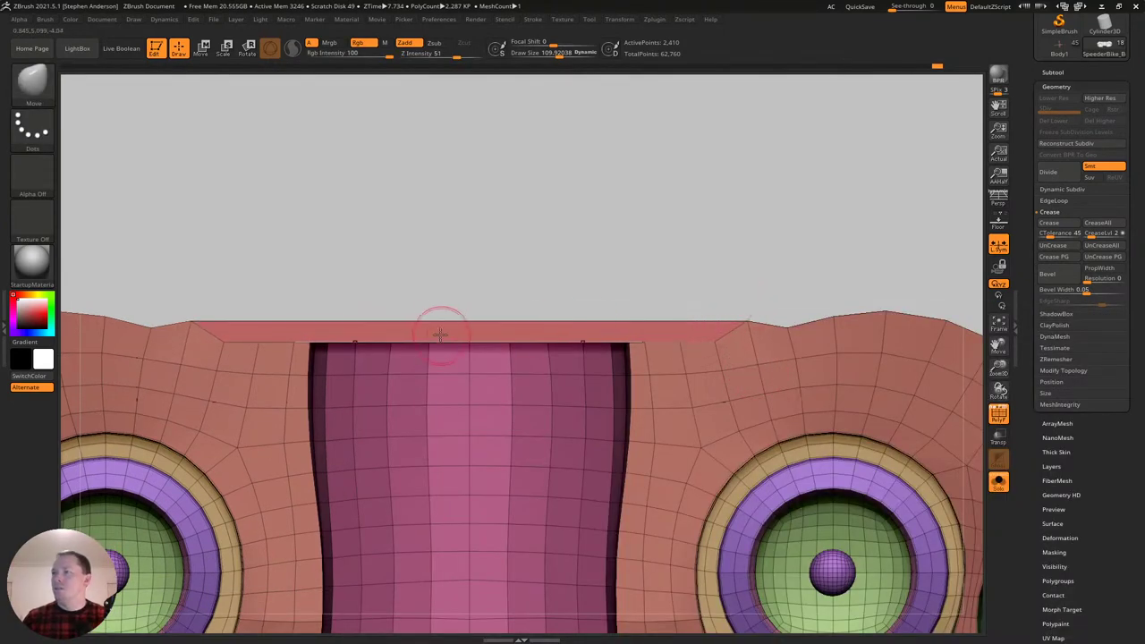
Insert edge loops with ZModeler at the centre of the bridged strip and near both of its ends.
key("b")
key("z")
key("m")
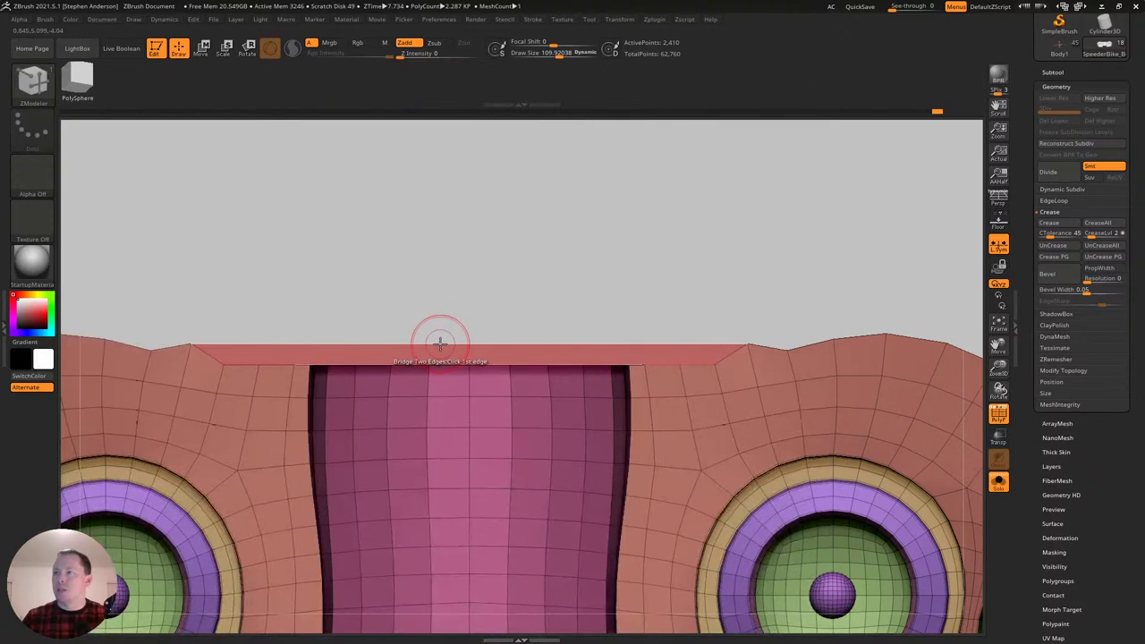
key("space")
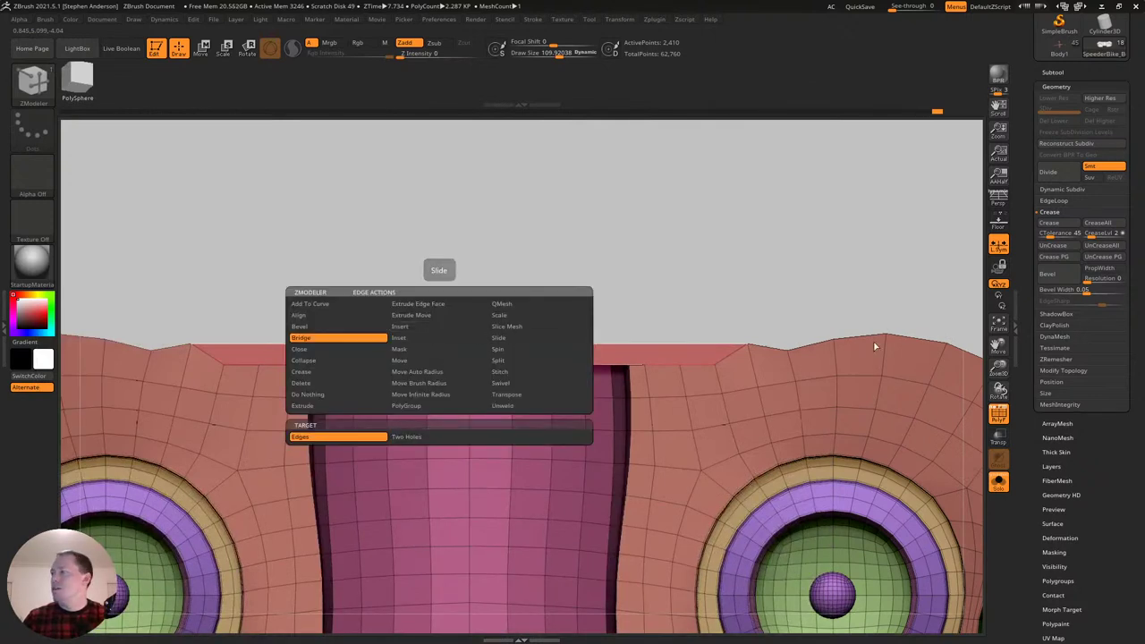
left_click(1069, 370)
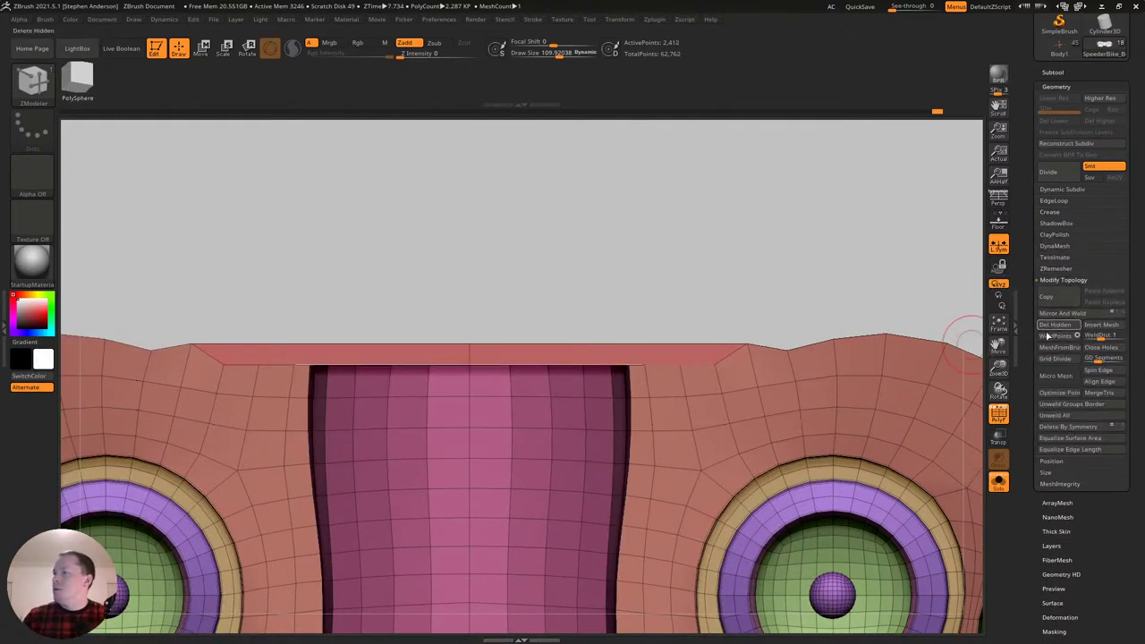
key("space")
left_click(367, 327)
left_click(382, 343)
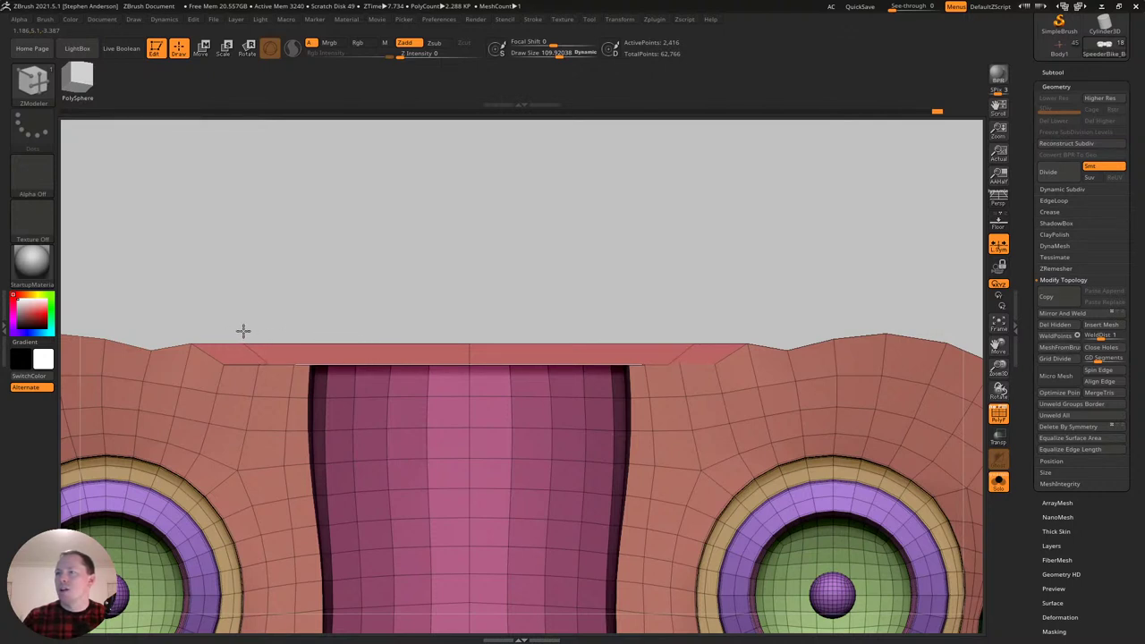
Isolate the strip's middle faces, move them up above the front body with the gizmo, and unhide the rest of the mesh.
mouse_move(397, 338)
left_mouse_down()
mouse_move(403, 312)
mouse_move(419, 313)
left_mouse_up()
mouse_move(493, 312)
left_mouse_down("ctrl")
mouse_move(483, 374)
mouse_move(496, 366)
left_mouse_up("ctrl")
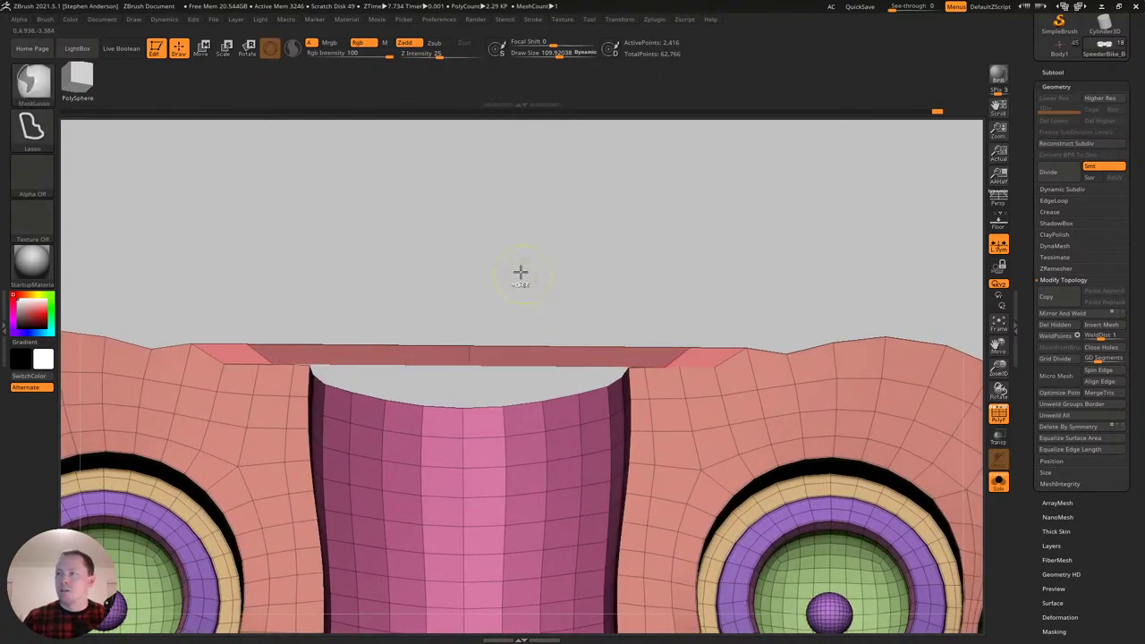
left_click_drag(497, 252, 586, 305, "ctrl")
key("ctrl+shift")
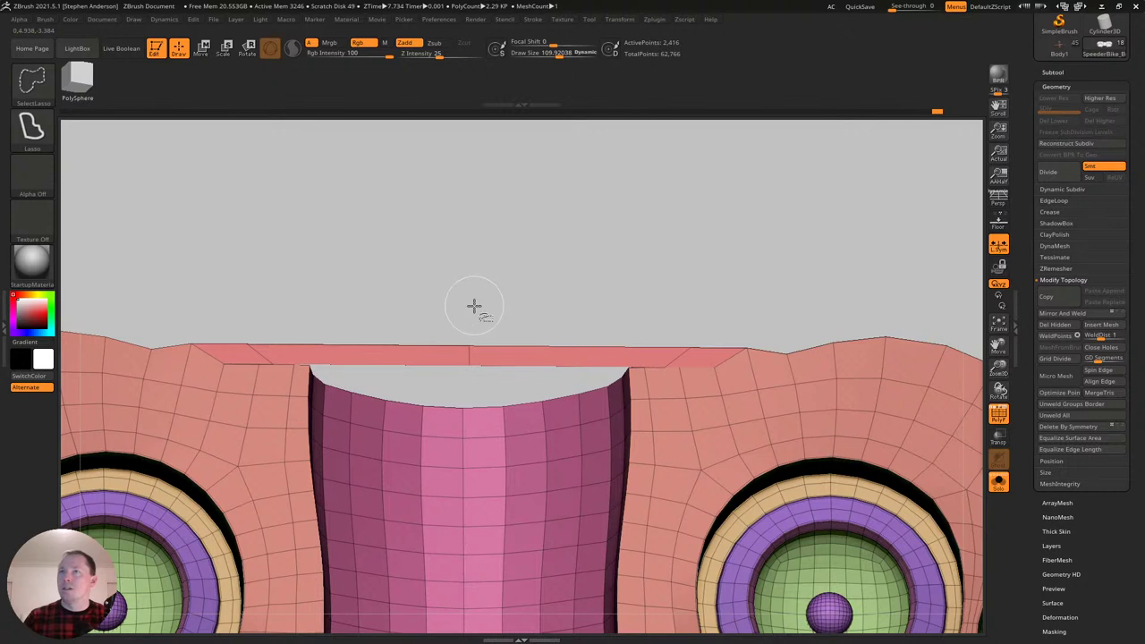
left_click_drag(469, 379, 536, 327, "ctrl+shift")
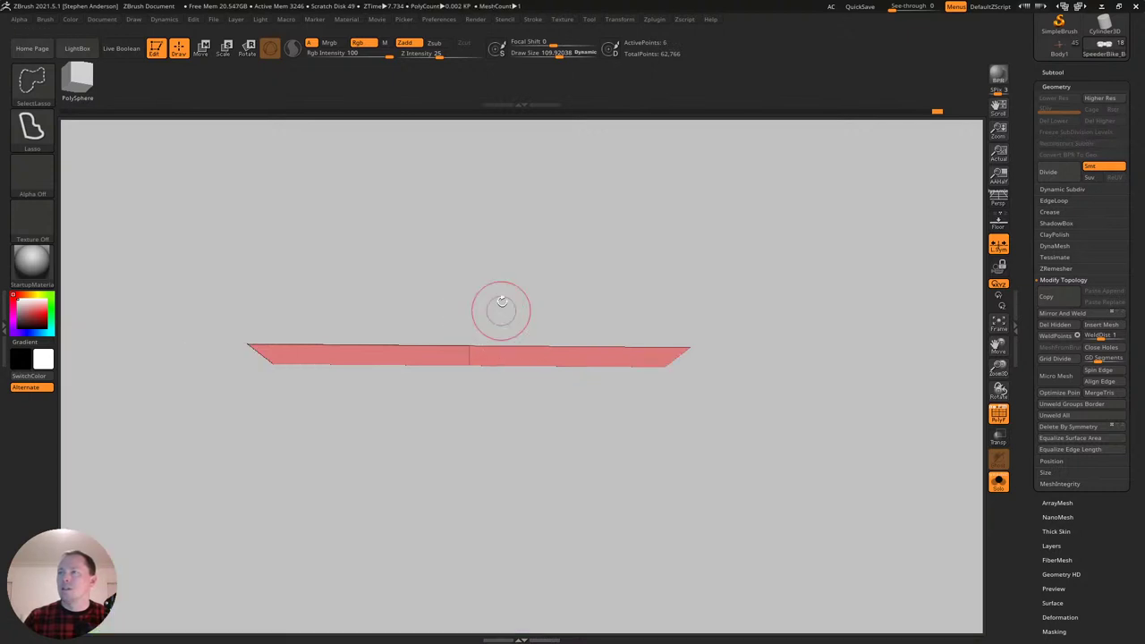
key("w")
left_click(468, 350)
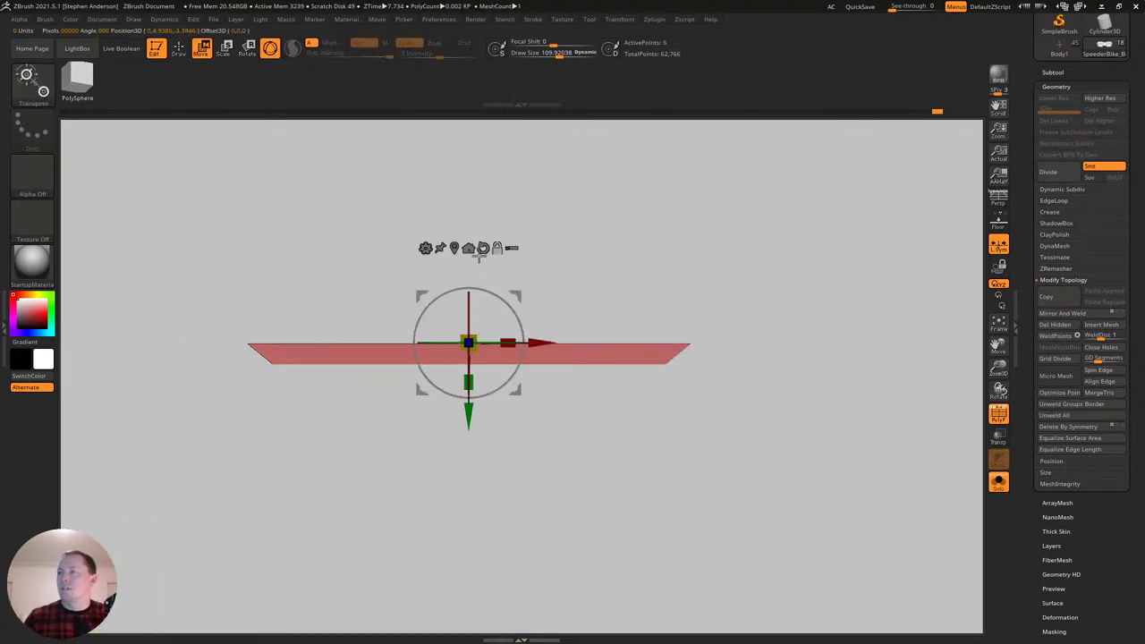
left_click_drag(468, 254, 468, 250)
key("q")
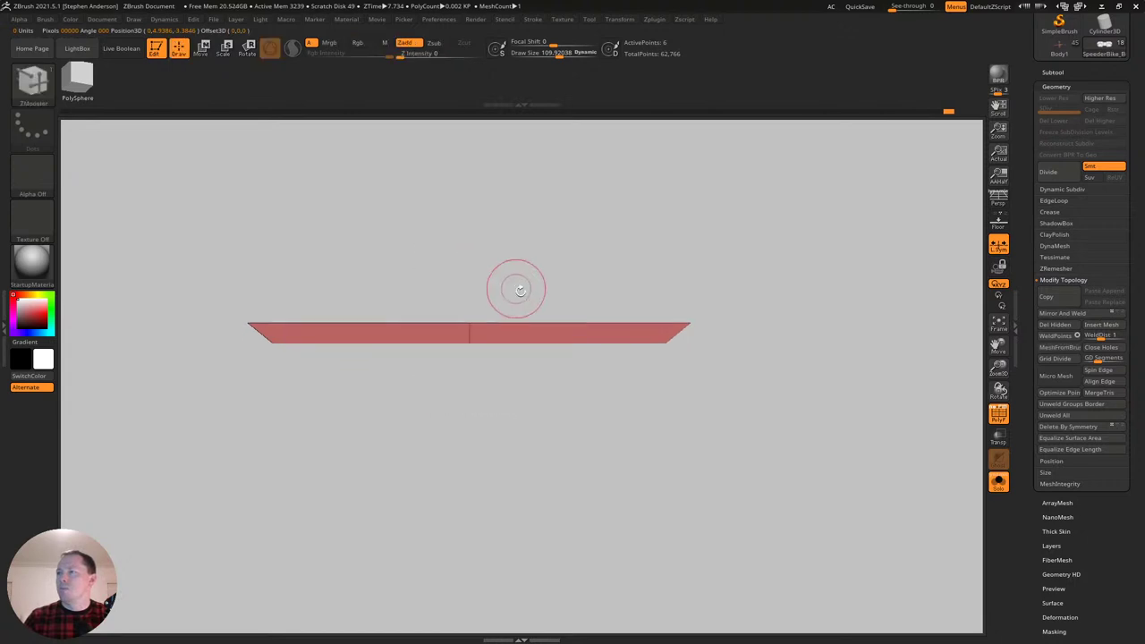
left_click(688, 266, "ctrl+shift")
Set ZModeler's draw size to about 34 and its point action to Slide, and slide the strip's outer end points against the surrounding rim.
mouse_move(340, 350)
right_mouse_down("alt")
mouse_move(495, 335)
mouse_move(368, 368)
right_mouse_up("alt")
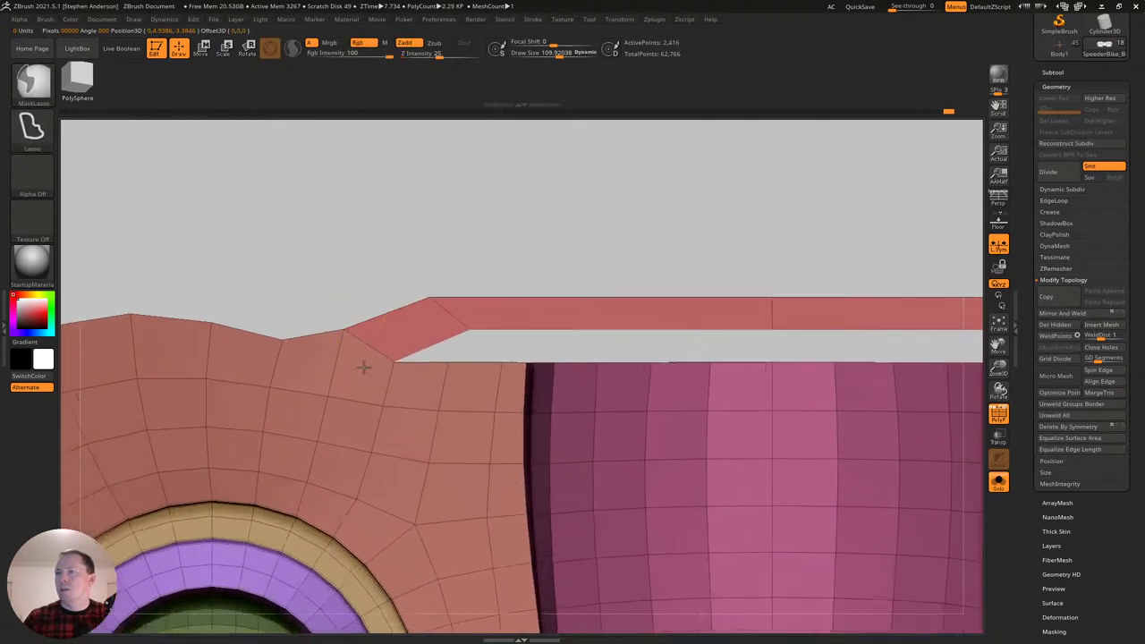
key("s")
left_click_drag(346, 328, 333, 331)
key("space")
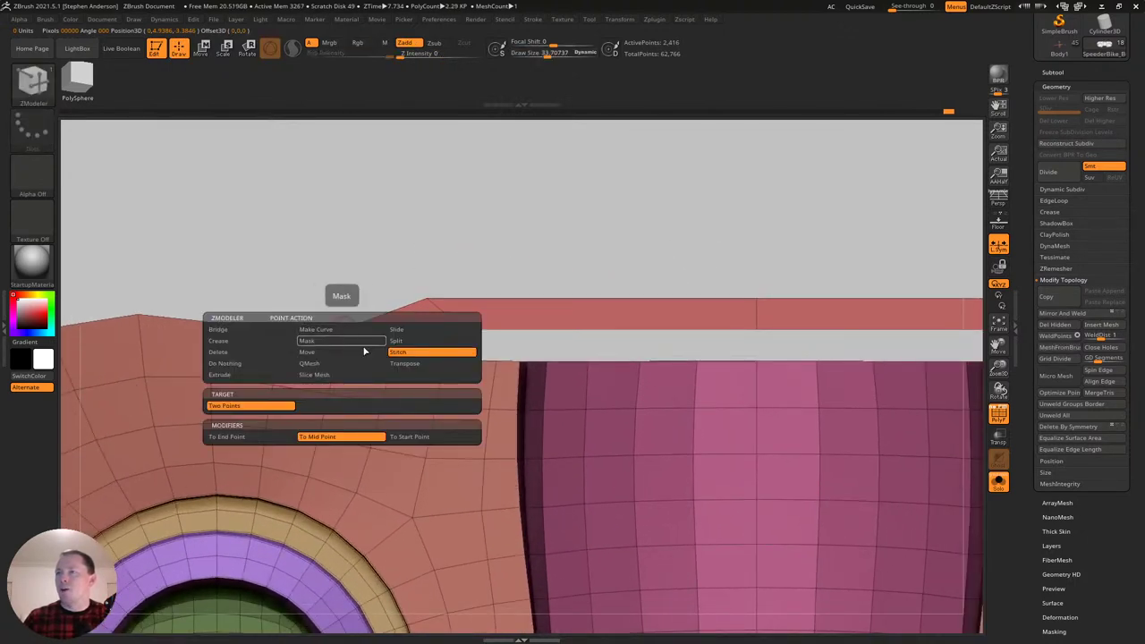
left_click(412, 331)
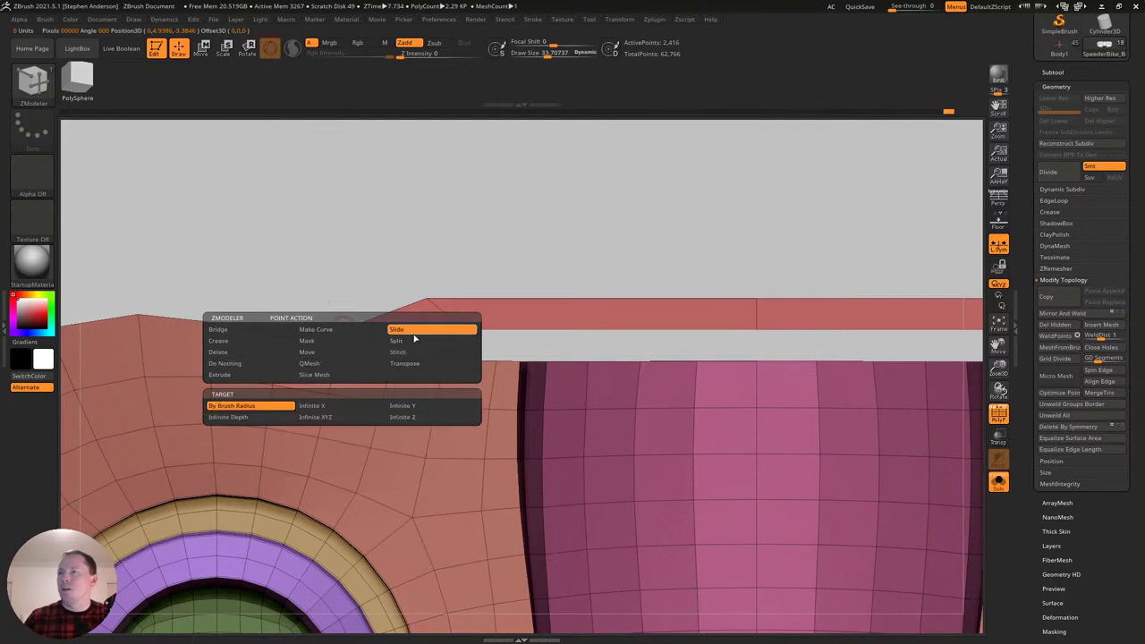
left_click(999, 484)
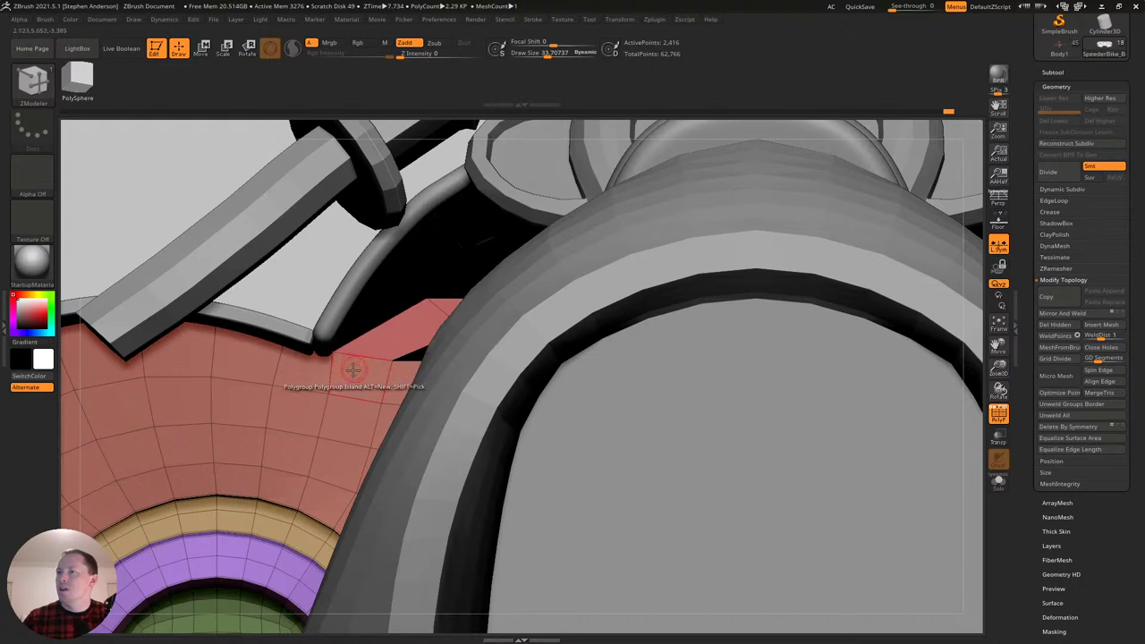
mouse_move(396, 378)
right_mouse_down("ctrl")
mouse_move(396, 305)
mouse_move(397, 340)
mouse_move(472, 339)
mouse_move(468, 286)
mouse_move(435, 369)
right_mouse_up("ctrl")
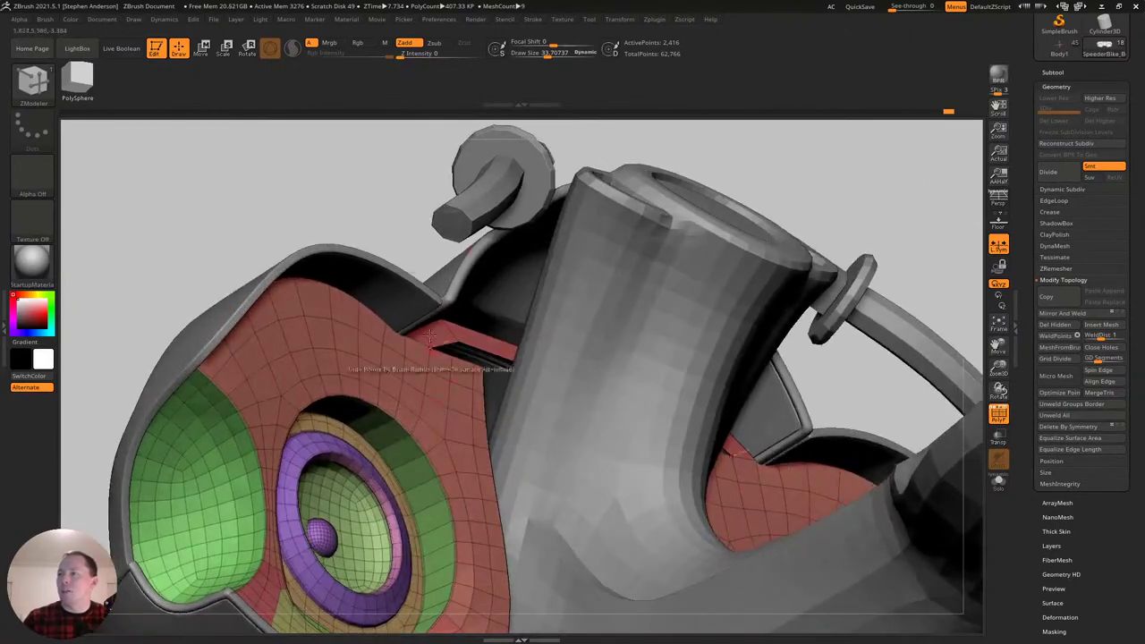
Mask everything except the strip's centre points and raise them with the gizmo into a peak.
right_click_drag(598, 279, 550, 298)
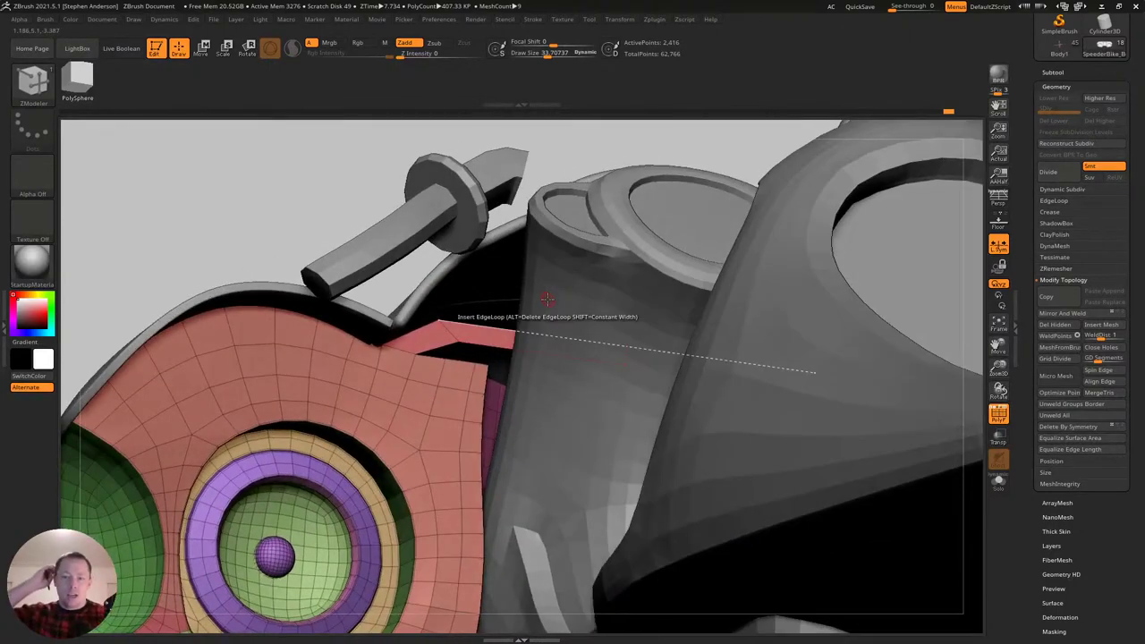
right_click_drag(413, 398, 426, 419)
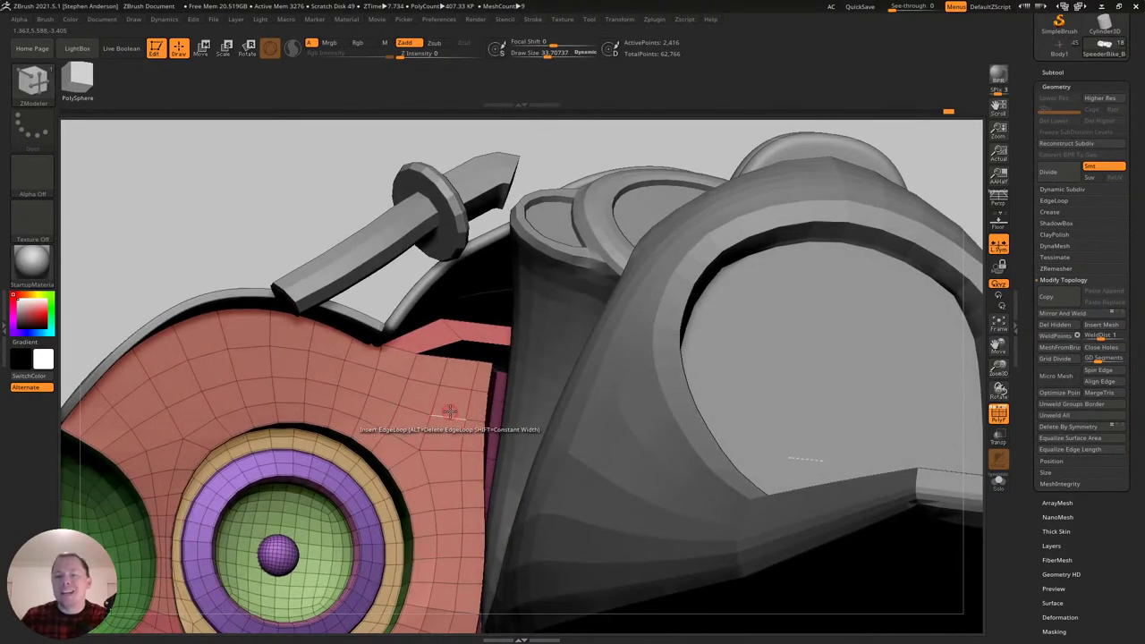
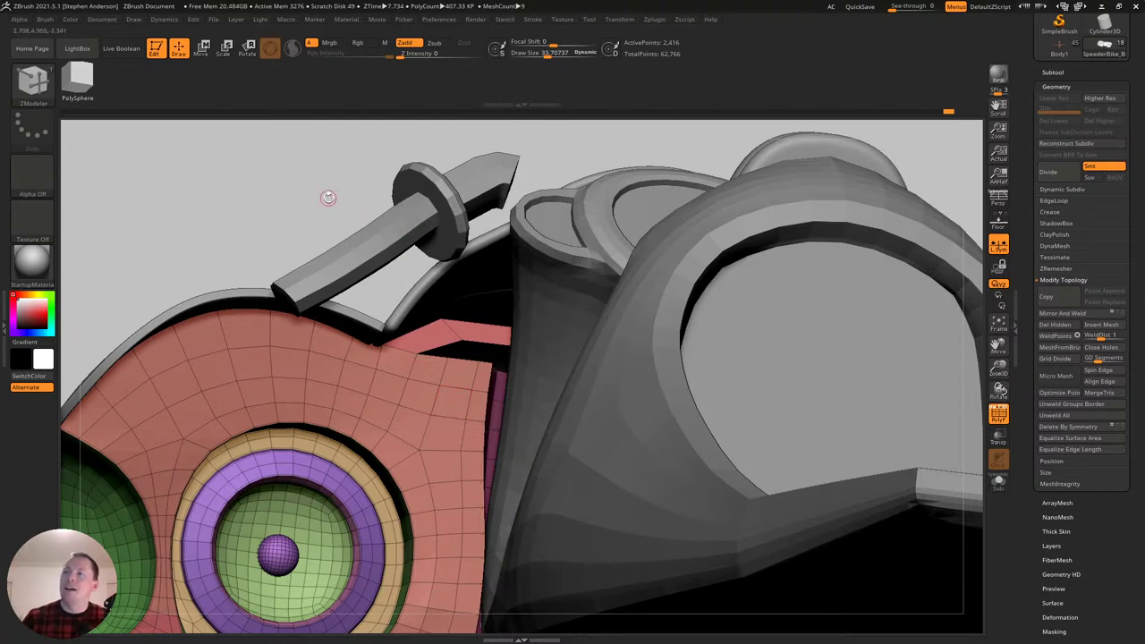
right_click_drag(649, 414, 640, 436)
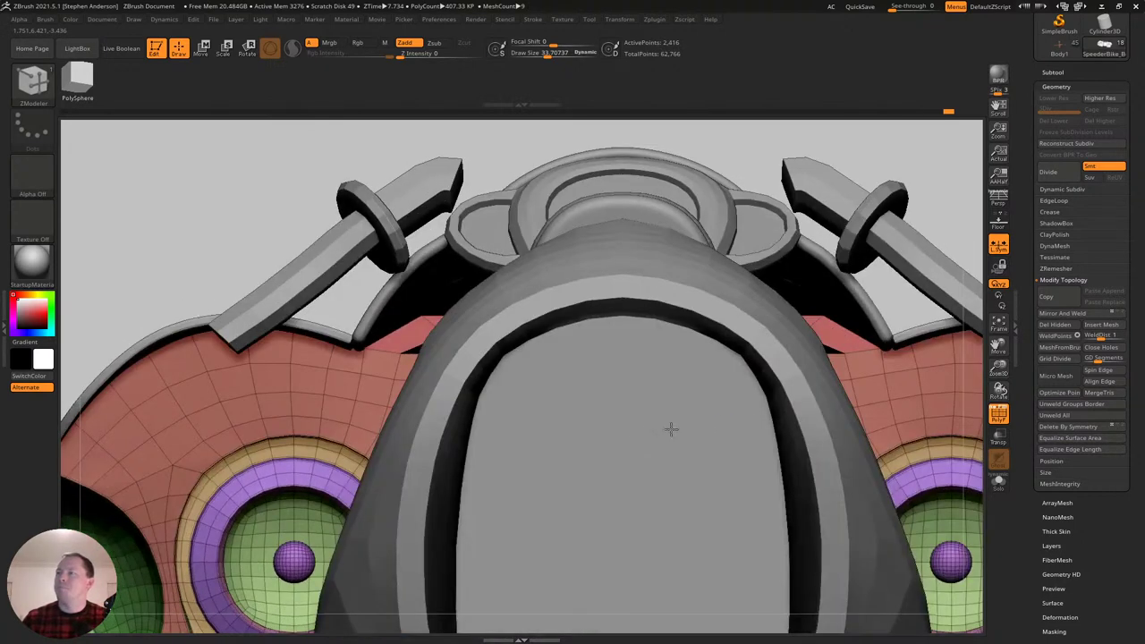
left_click(1000, 485)
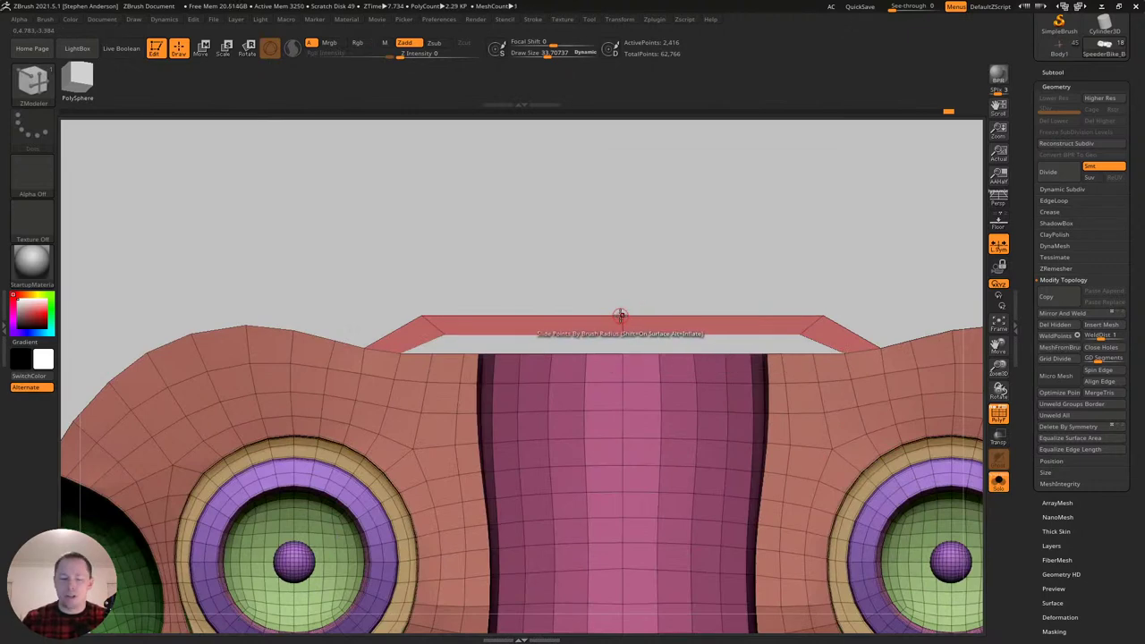
key("ctrl")
mouse_move(618, 336)
left_mouse_down()
mouse_move(690, 286)
mouse_move(685, 297)
left_mouse_up()
key("w")
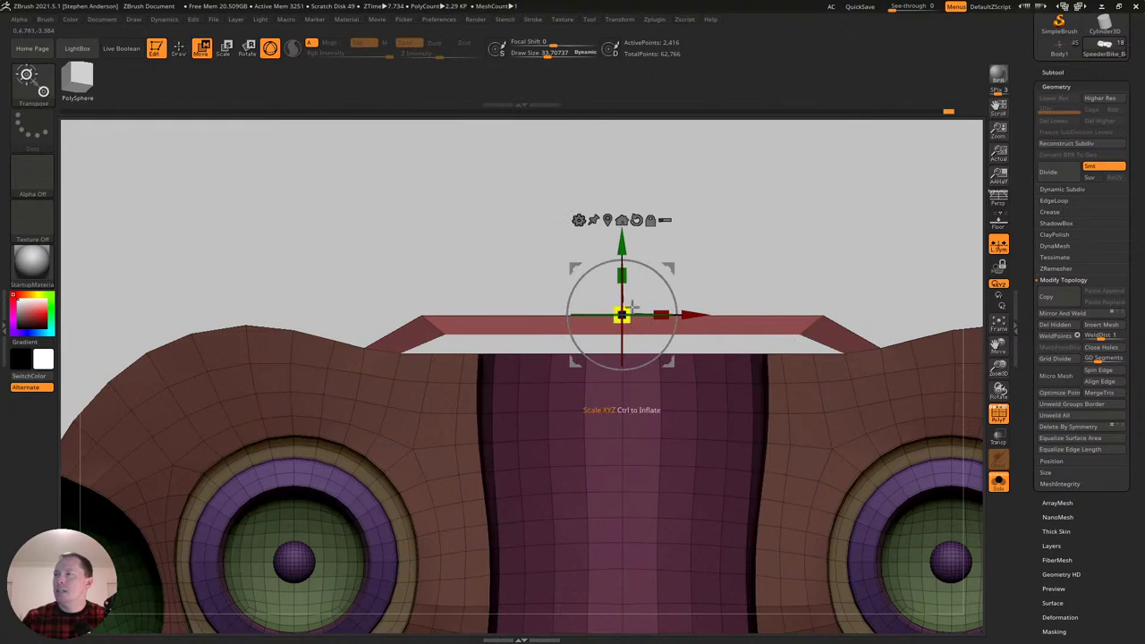
left_click_drag(620, 238, 620, 181)
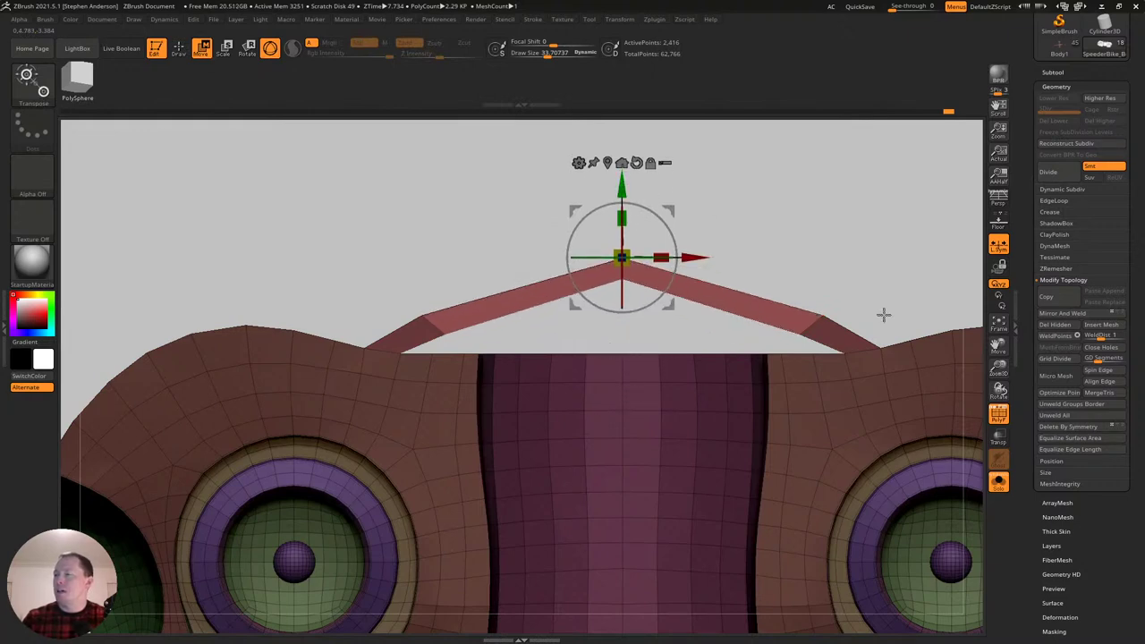
Adjust the height of the strip's centre peak against the whole bike's upper rim, and solo the front body again.
left_click(1000, 488)
right_click_drag(730, 287, 759, 321)
left_click_drag(662, 229, 669, 171)
right_click_drag(706, 215, 702, 187)
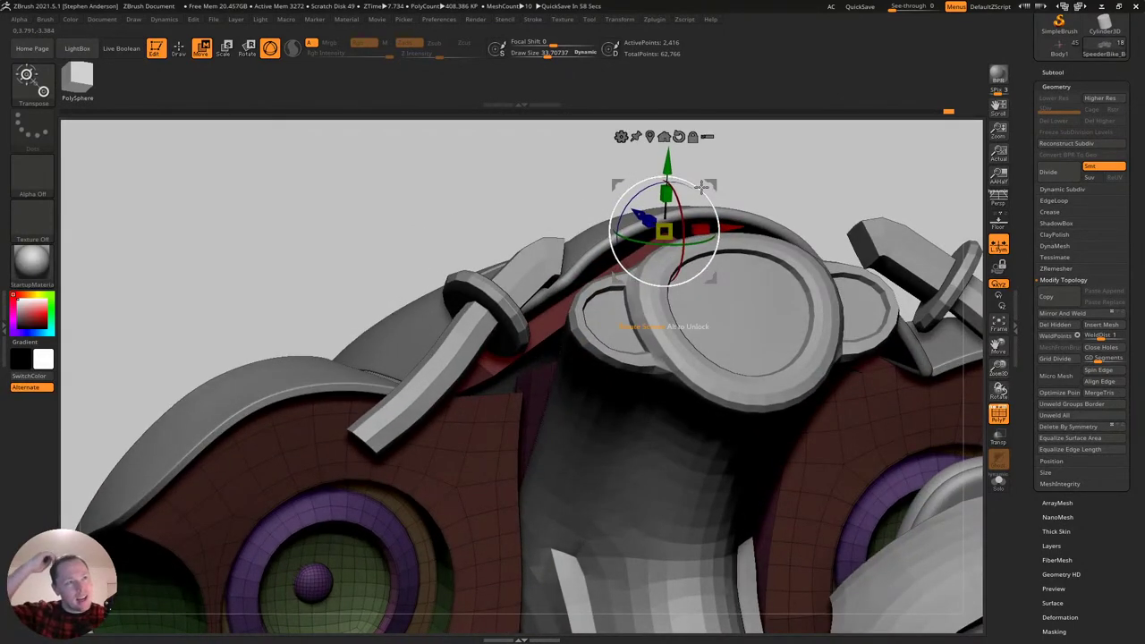
mouse_move(490, 379)
right_mouse_down()
mouse_move(479, 351)
mouse_move(488, 376)
right_mouse_up()
left_click_drag(488, 376, 530, 342)
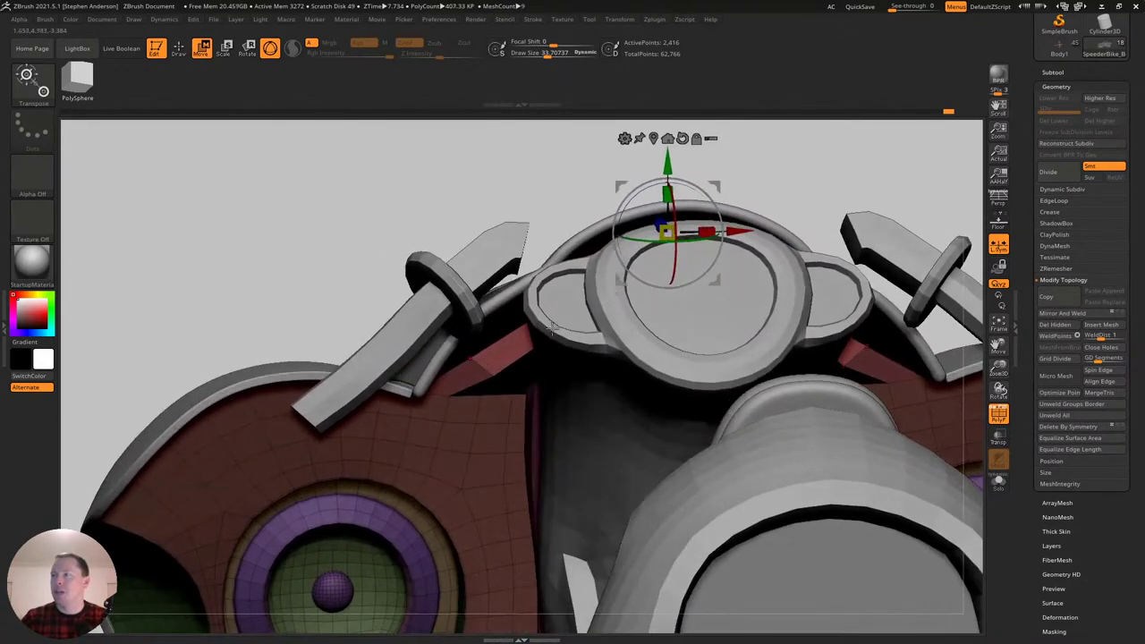
left_click_drag(669, 165, 669, 197, "alt")
left_click(998, 481)
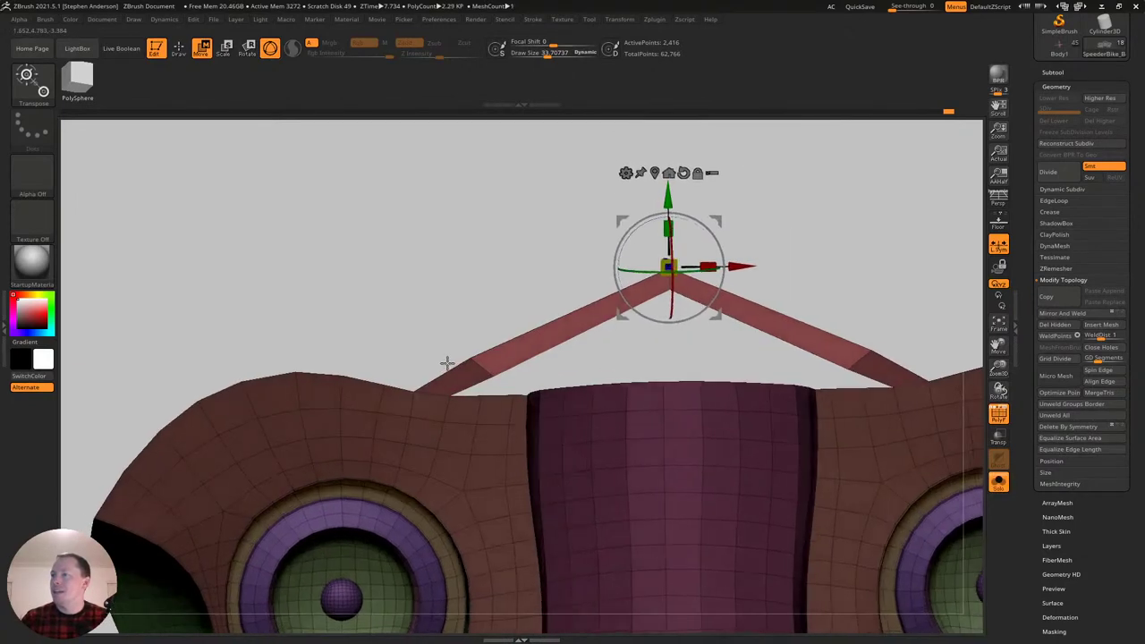
Hide the Body folder, mask all but the strip's corner points on both sides, and raise them towards the rim.
mouse_move(469, 376)
left_mouse_down("ctrl")
mouse_move(528, 330)
mouse_move(501, 358)
left_mouse_up("ctrl")
left_click(1053, 72)
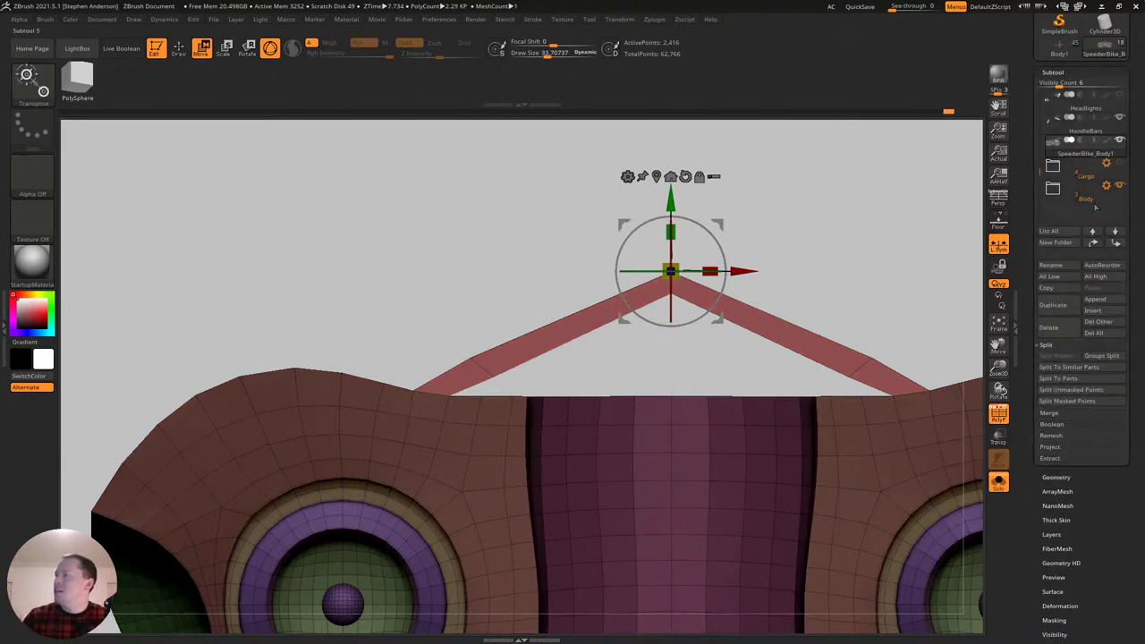
left_click(999, 482)
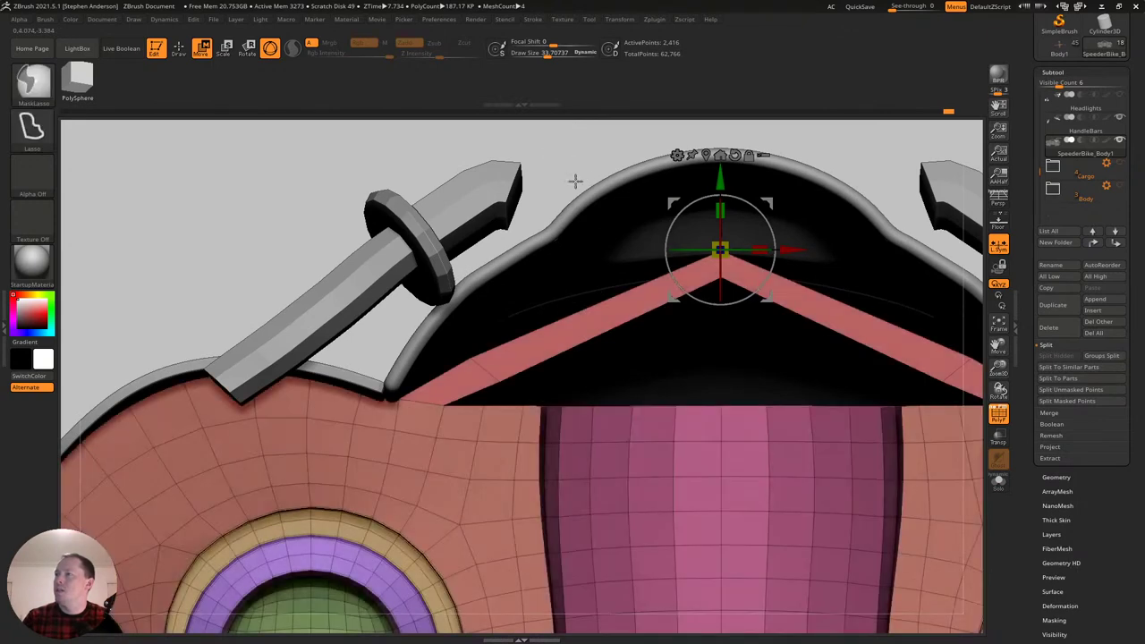
mouse_move(525, 144)
left_mouse_down("ctrl")
mouse_move(429, 335)
mouse_move(483, 387)
mouse_move(524, 159)
mouse_move(537, 148)
left_mouse_up("ctrl")
left_click_drag(722, 173, 713, 133)
key("q")
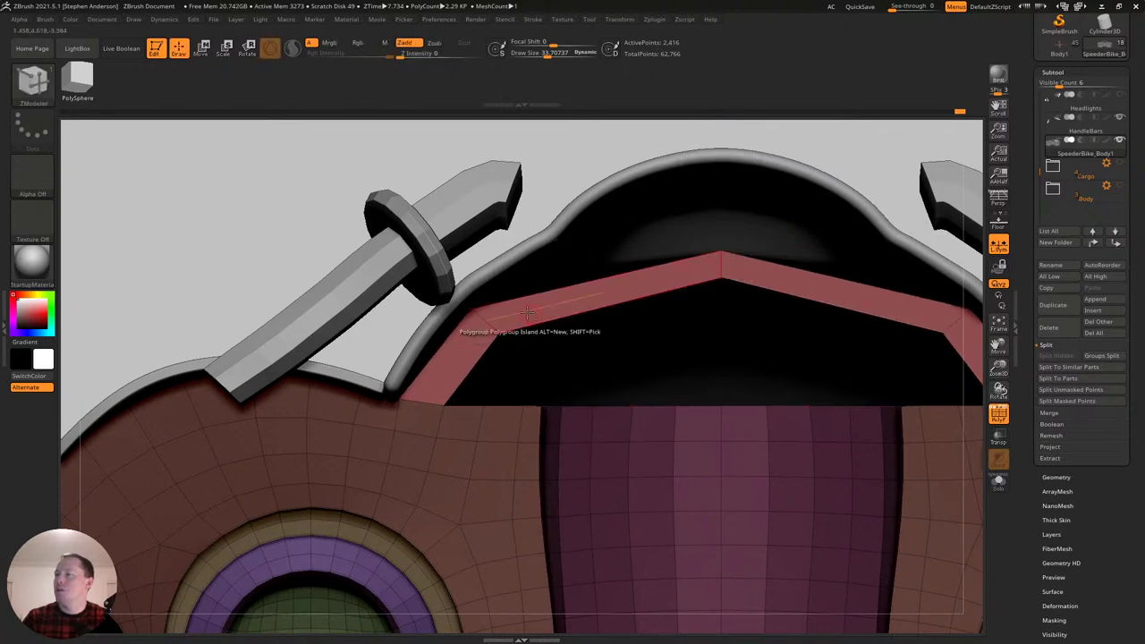
Clear the mask and switch to the Move brush with a draw size of about 323 over the strip.
right_click_drag(531, 310, 427, 303, "alt")
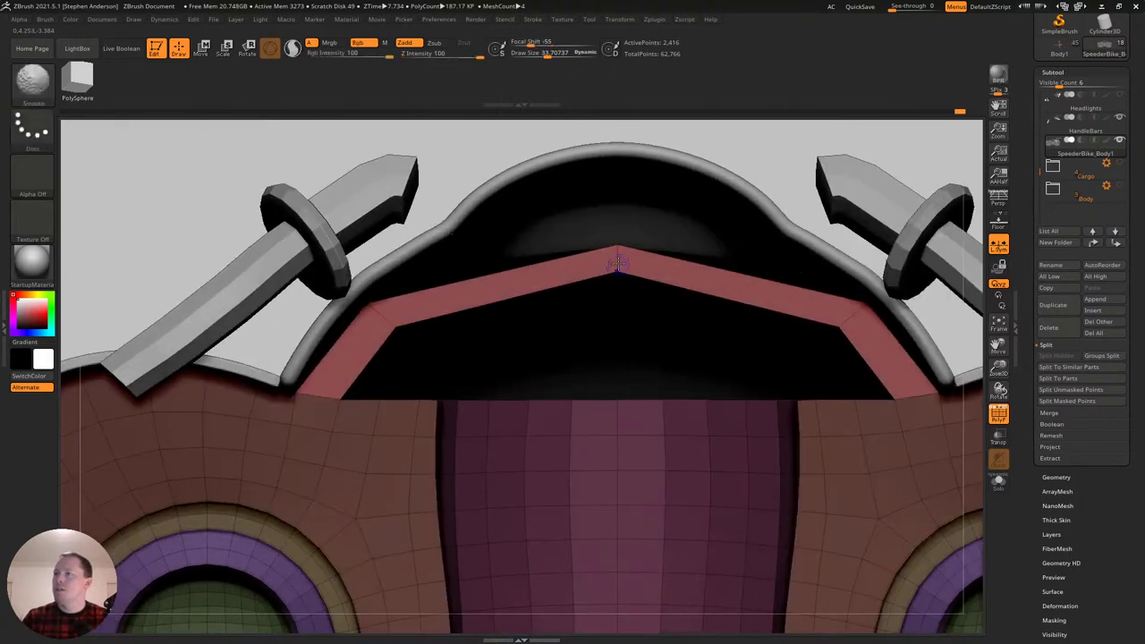
key("b")
key("m")
key("v")
key("s")
left_click_drag(613, 234, 638, 236)
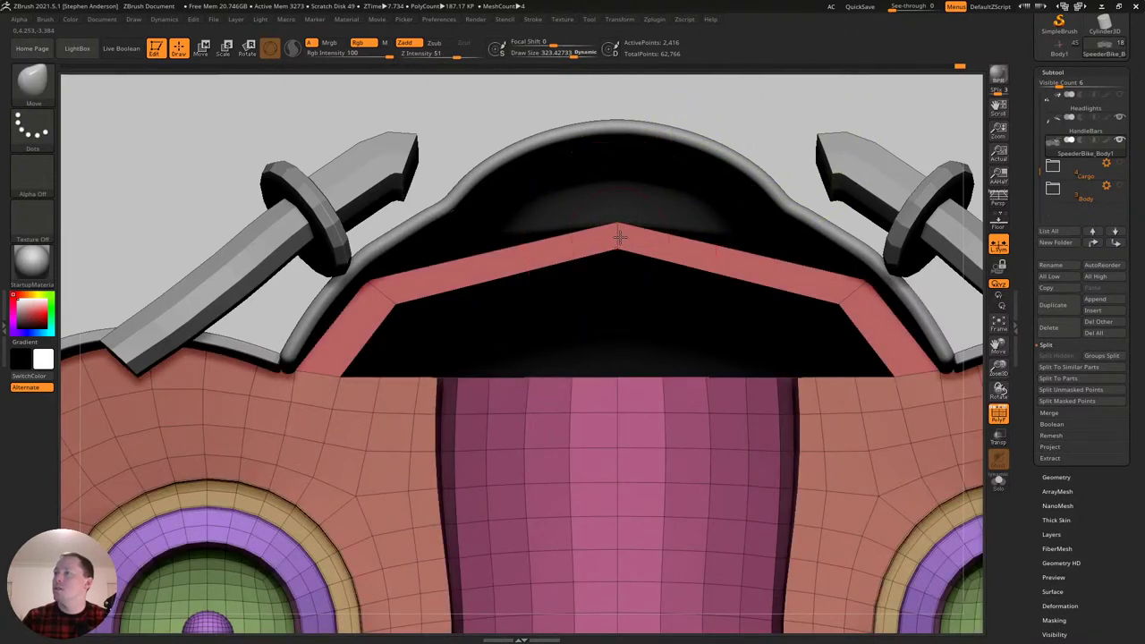
Raise the strip's centre peak with the Move brush and insert a ZModeler edge loop midway along each upper side.
mouse_move(616, 233)
left_mouse_down()
mouse_move(622, 192)
mouse_move(602, 209)
mouse_move(619, 222)
left_mouse_up()
key("s")
key("b")
key("z")
key("m")
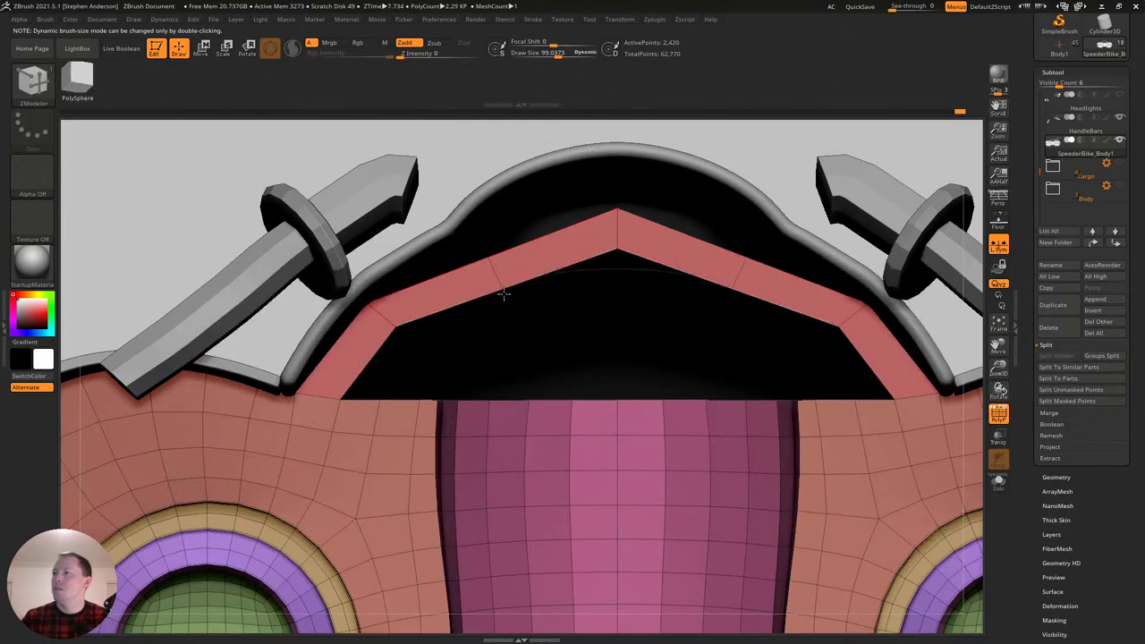
Pull the new mid-side points up towards the rim with the Move brush at a draw size of about 213.
key("b")
key("m")
key("v")
key("s")
left_click_drag(498, 251, 490, 217)
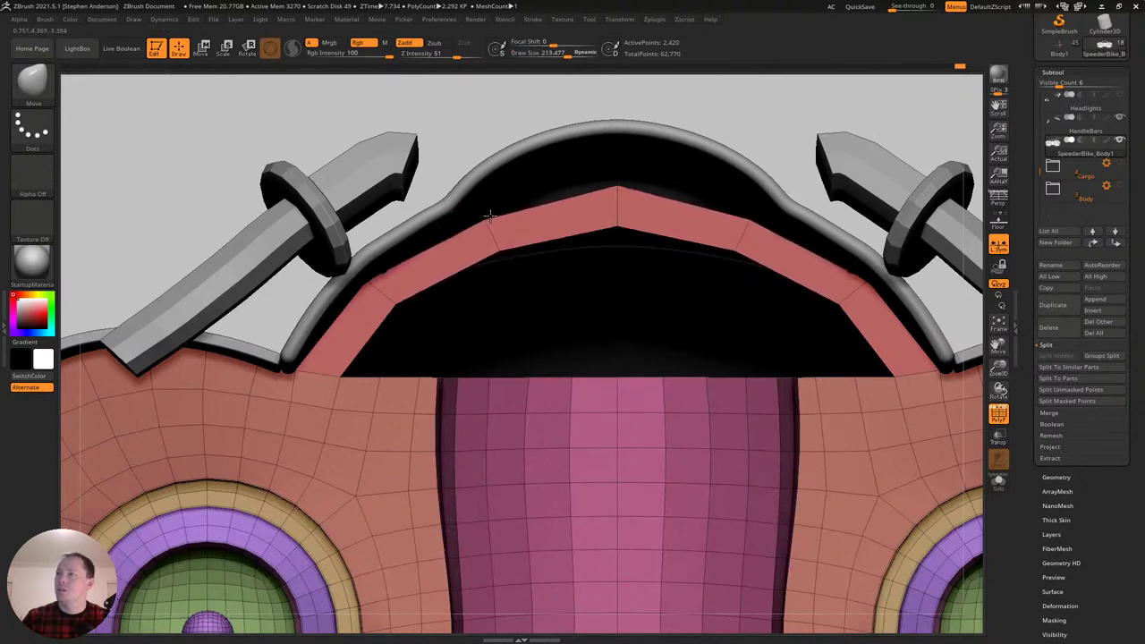
Refine the strip's inner centre point and mid-side points with the Move brush to even out its arched shape.
key("s")
left_click_drag(616, 220, 618, 216)
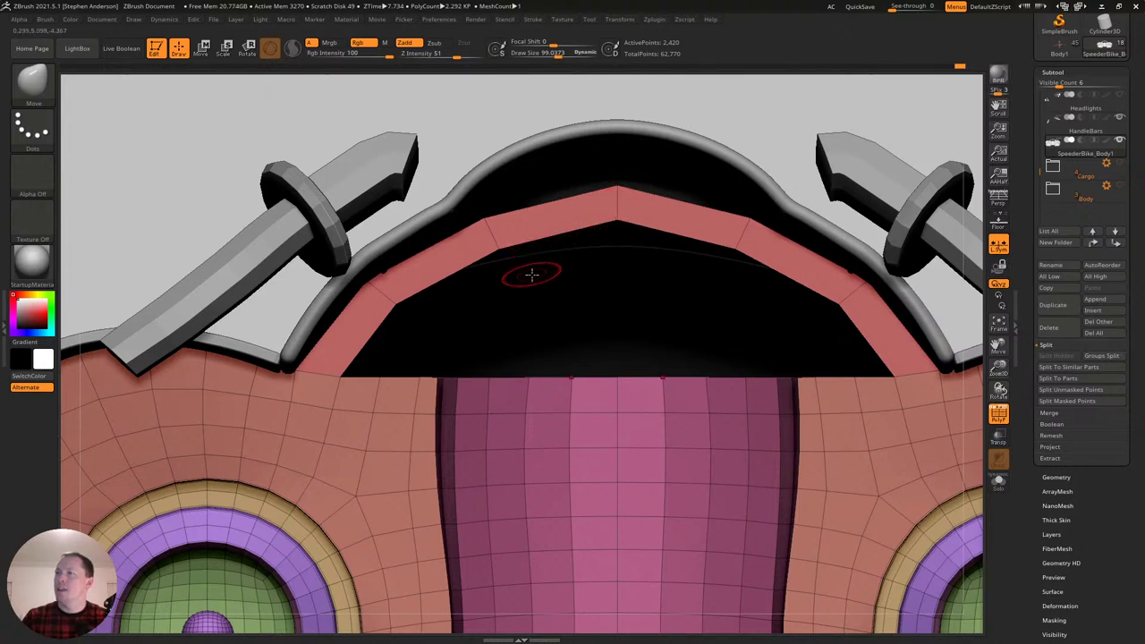
key("s")
mouse_move(538, 219)
left_mouse_down()
mouse_move(553, 220)
mouse_move(503, 220)
left_mouse_up()
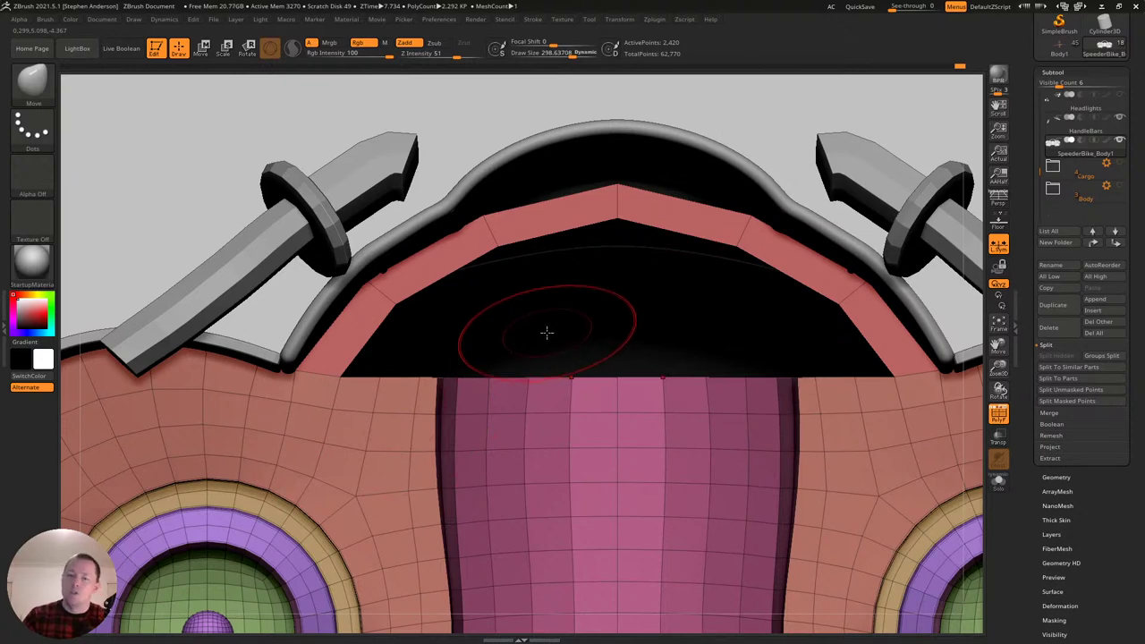
Extrude the inner edges of the strip's two central segments downward with the ZModeler edge Extrude action.
key("b")
key("z")
key("m")
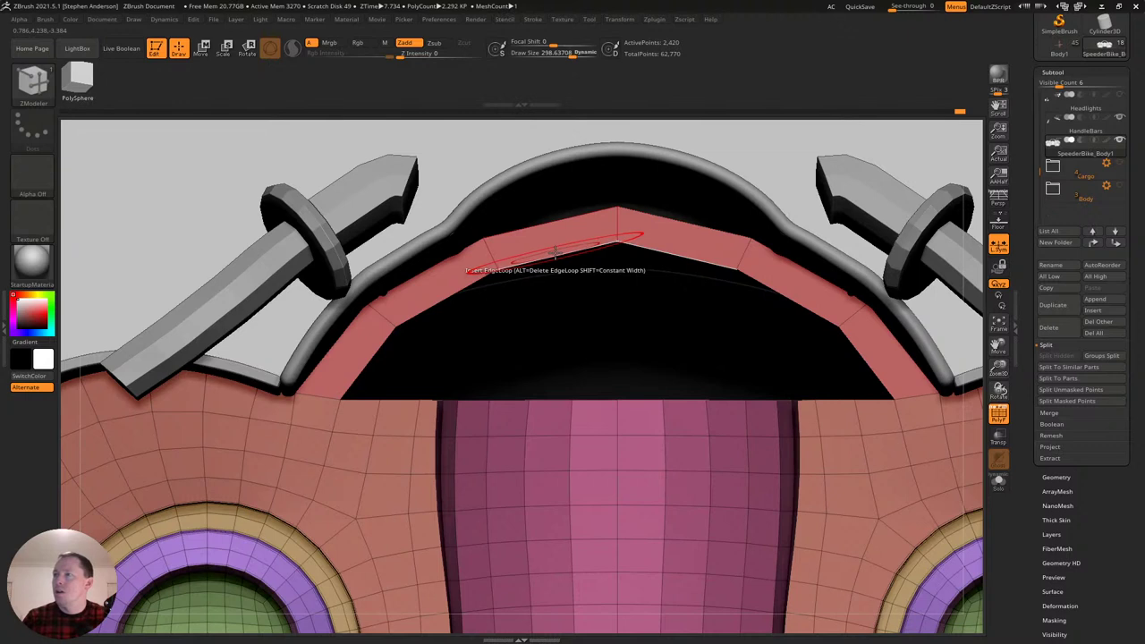
key("space")
left_click(418, 356)
left_click(447, 424)
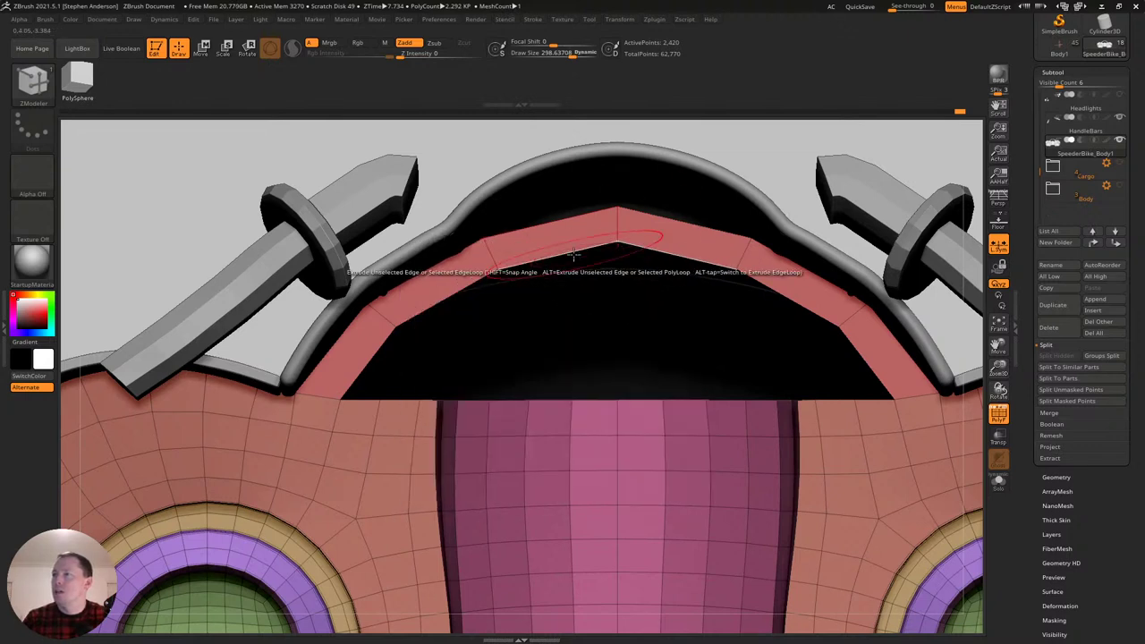
left_click_drag(569, 257, 572, 290)
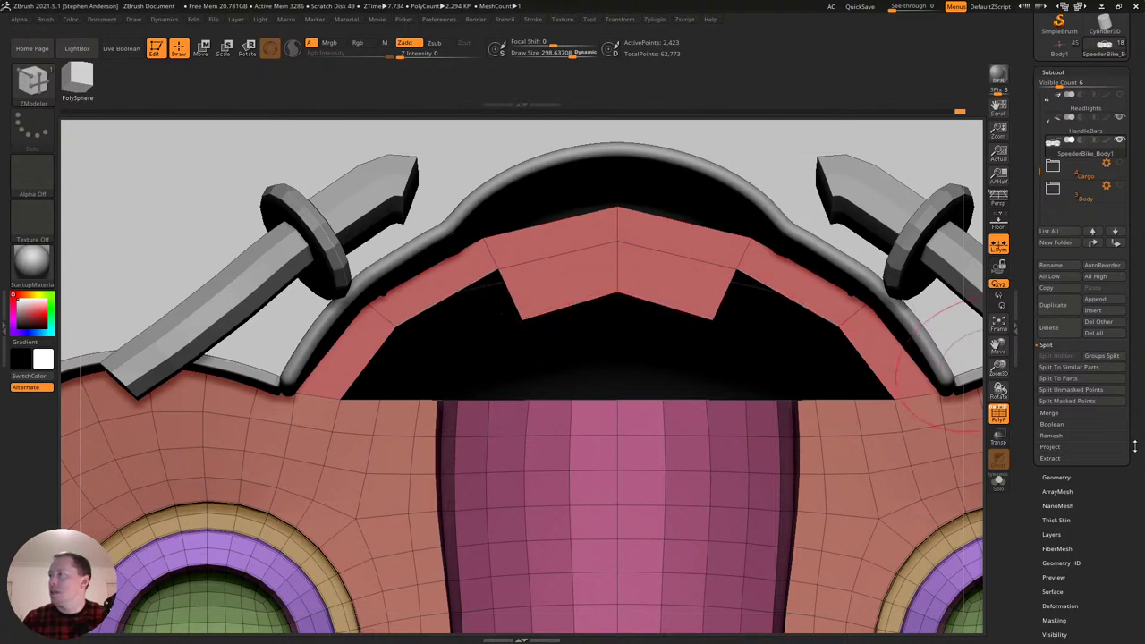
Insert two edge loops across the newly extruded central faces, running parallel to the strip.
left_click(1057, 477)
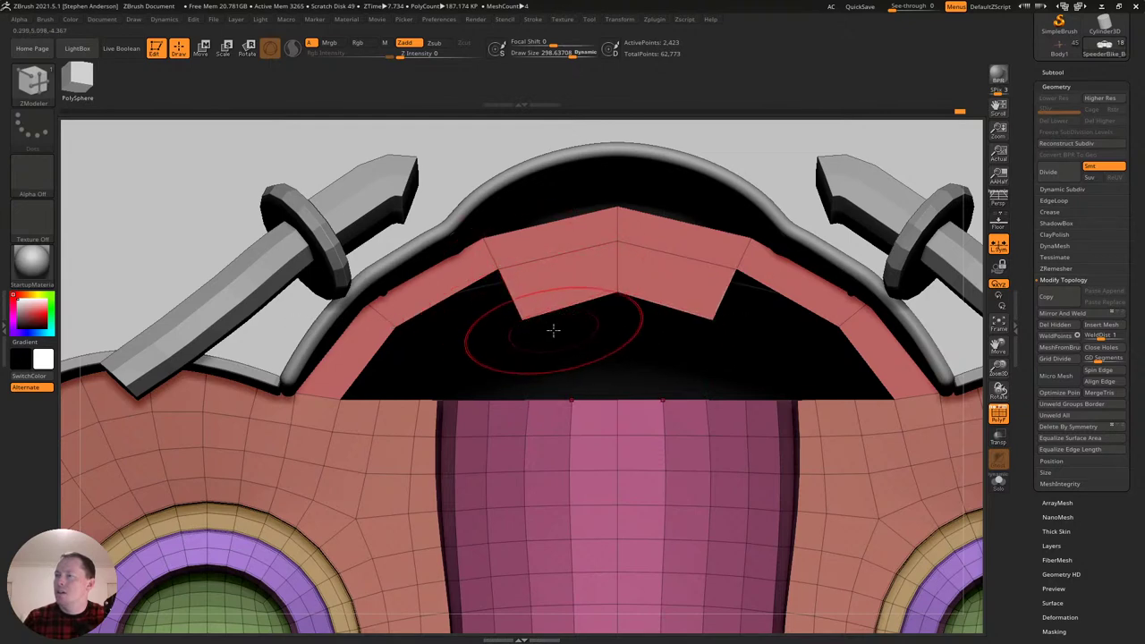
mouse_move(618, 288)
right_mouse_down()
mouse_move(694, 280)
mouse_move(637, 228)
mouse_move(626, 170)
mouse_move(624, 274)
right_mouse_up()
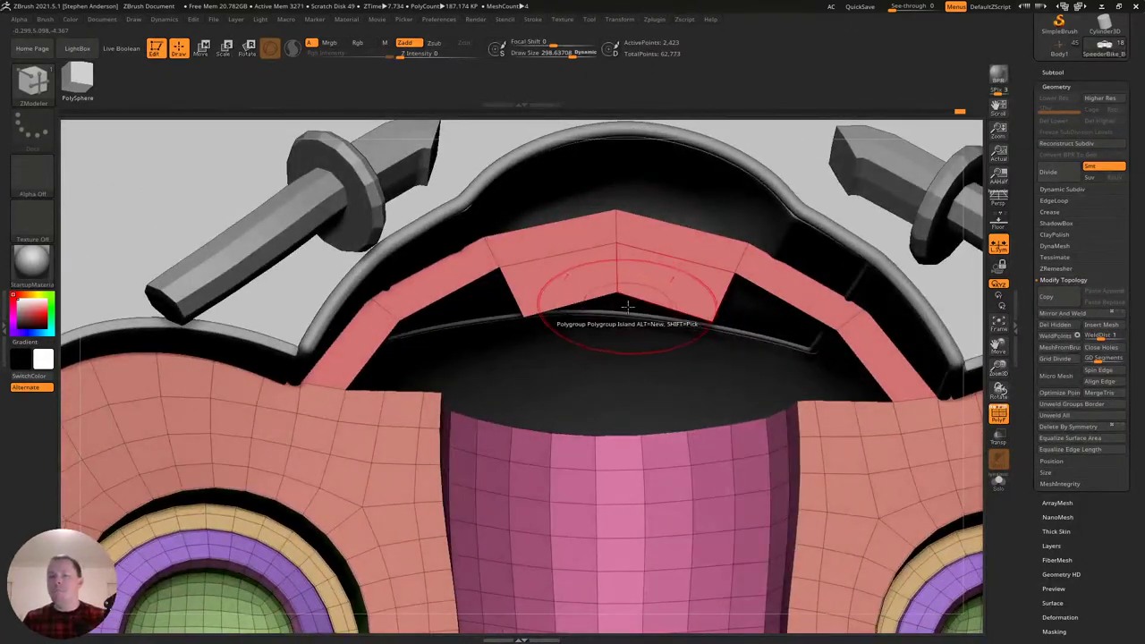
right_click_drag(447, 328, 767, 256)
key("space")
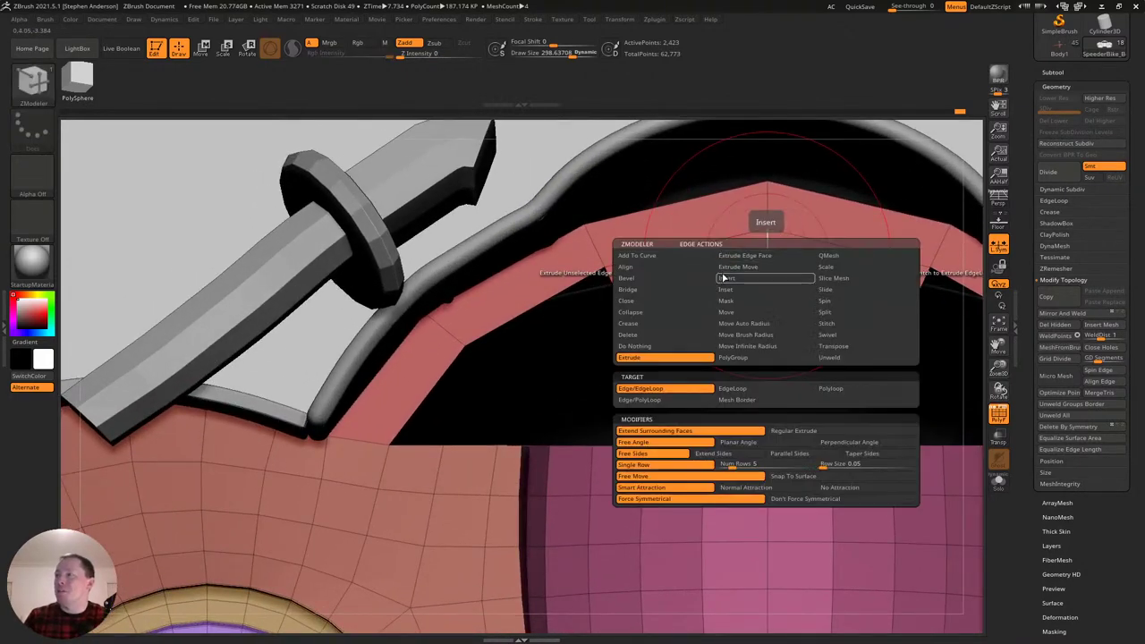
left_click(727, 278)
left_click(766, 253)
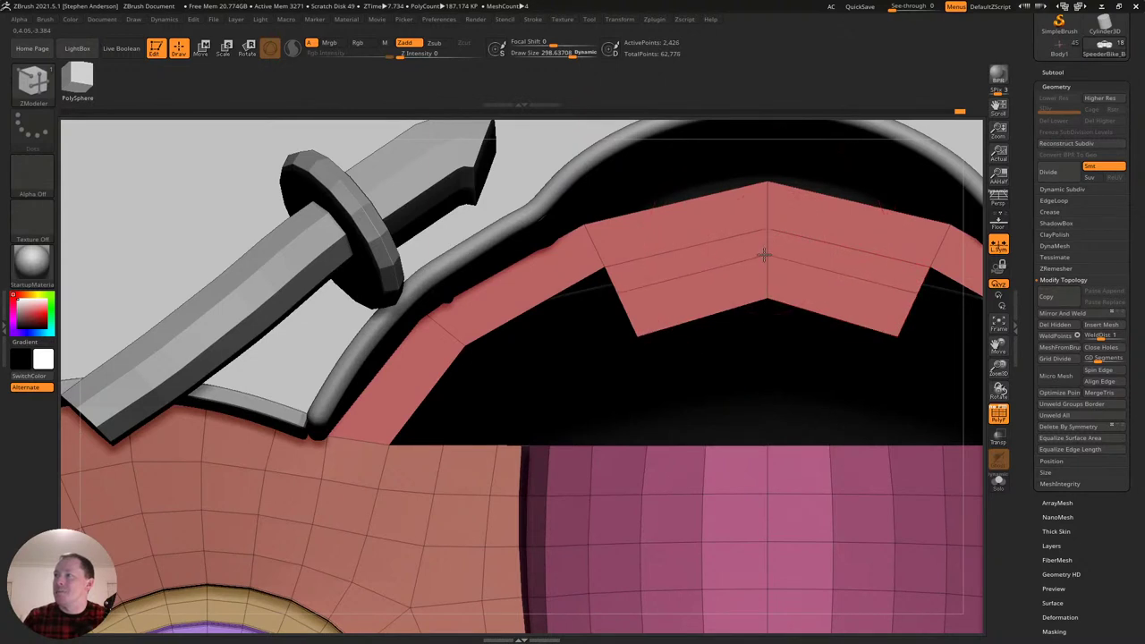
left_click(769, 284)
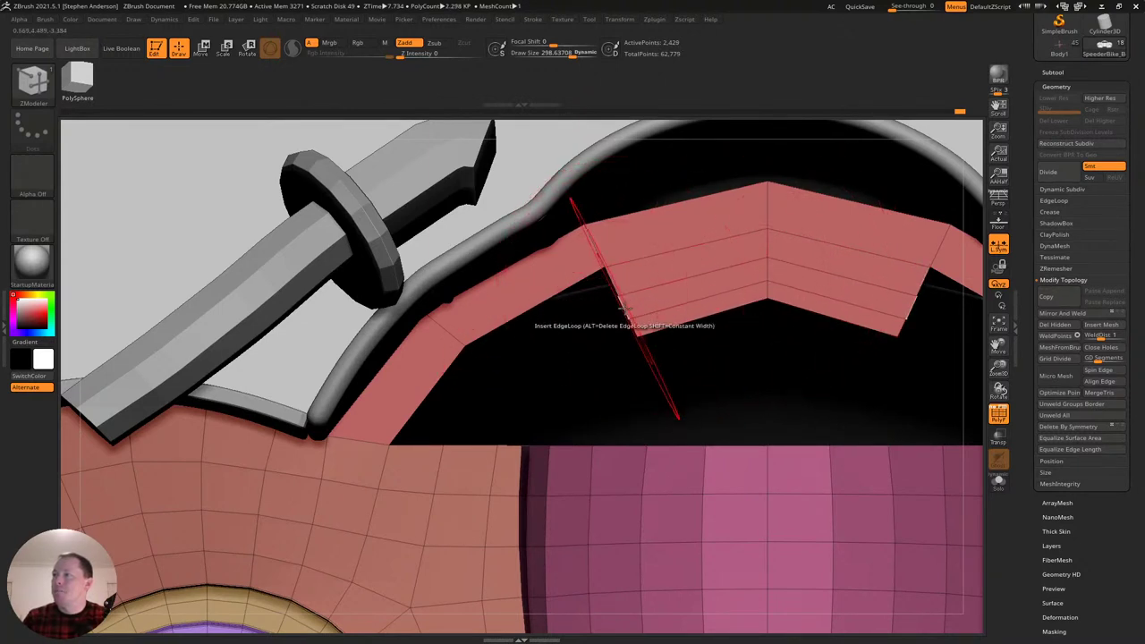
Bridge the two lower side edges of the extruded centre section to the body's top edges beside the central gap.
key("space")
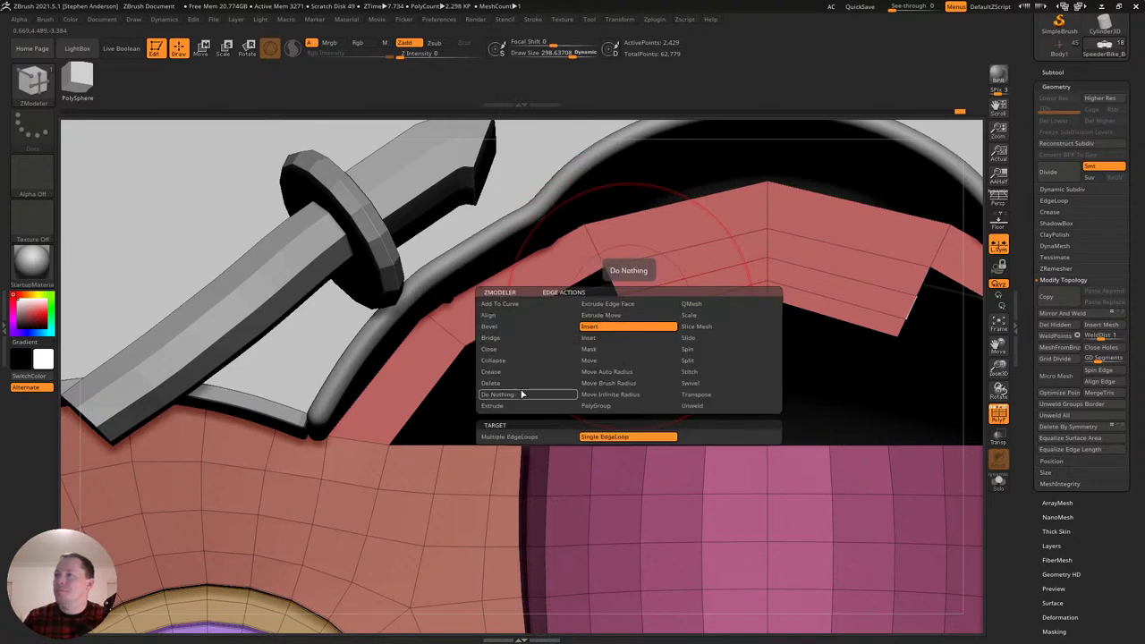
left_click(512, 339)
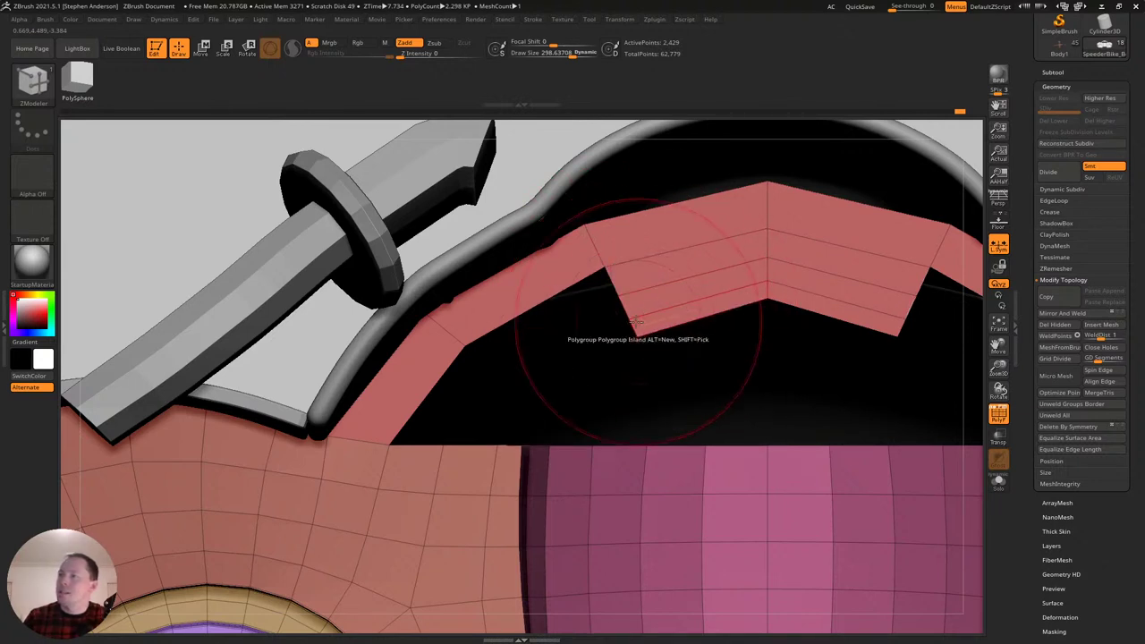
left_click(626, 305)
left_click(477, 445)
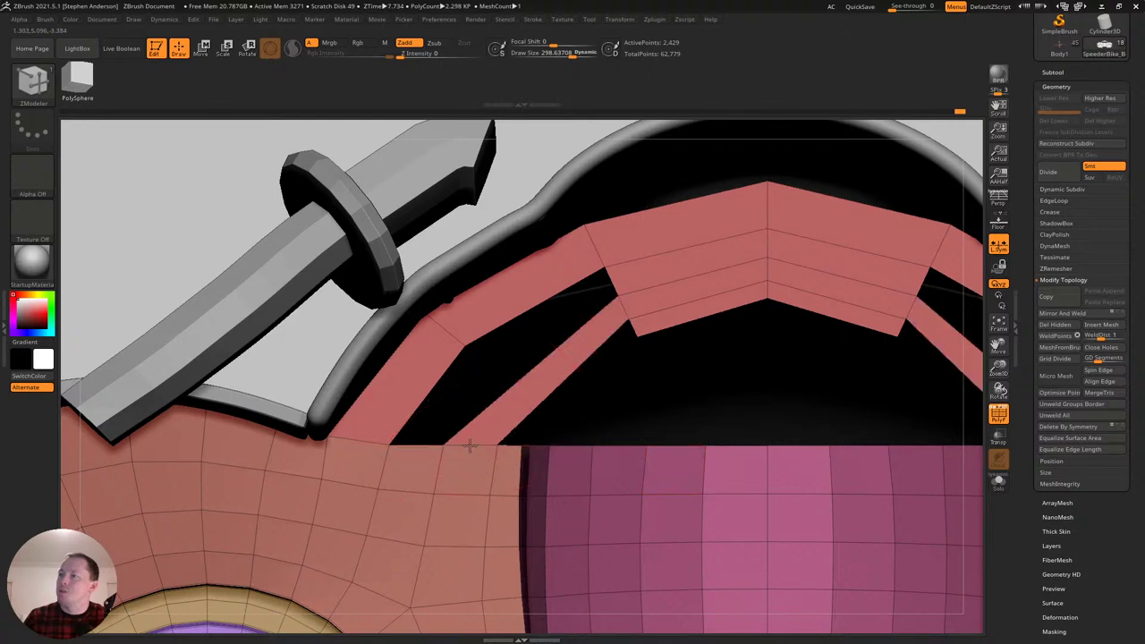
left_click(510, 446)
left_click(634, 326)
Insert a single edge loop across the middle of the new side bridges.
right_click_drag(578, 356, 579, 365)
key("space")
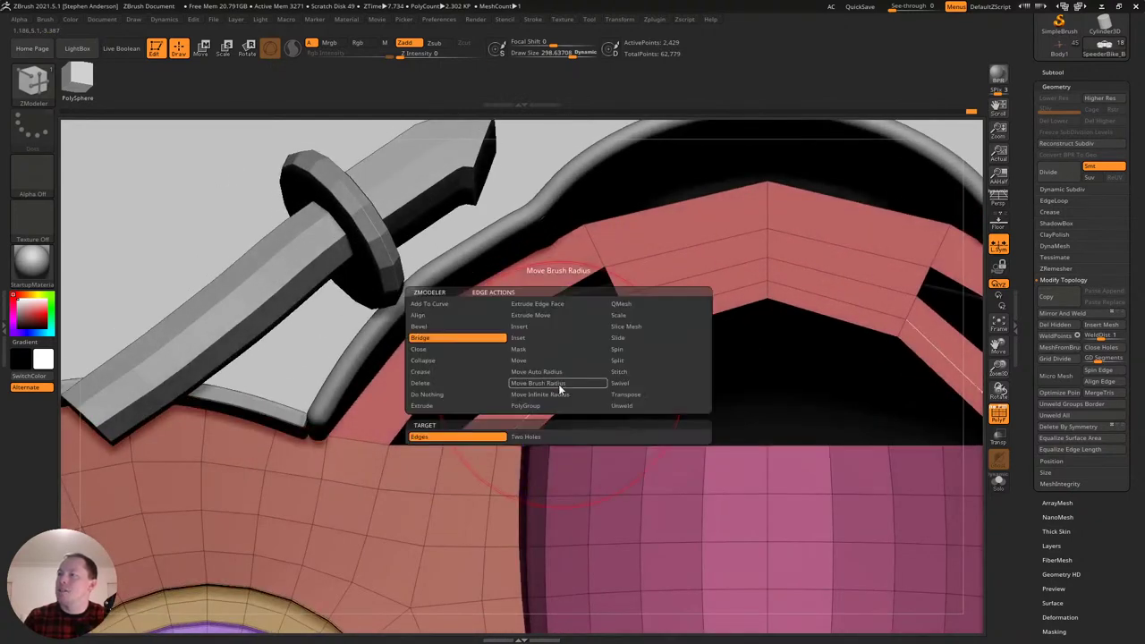
left_click(537, 328)
left_click(557, 387)
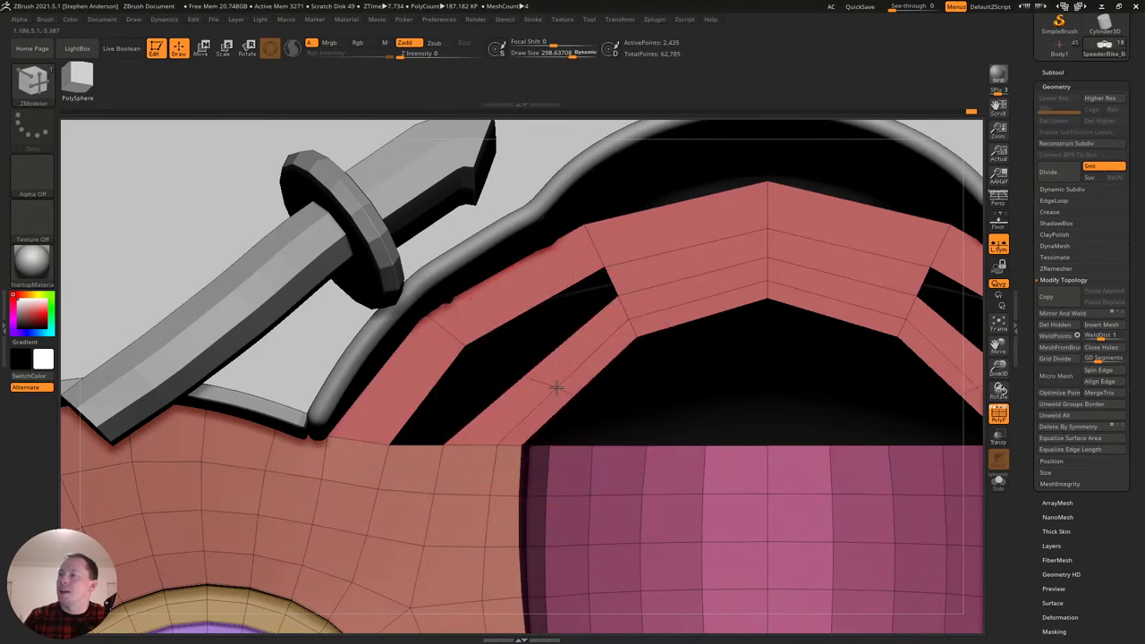
Bridge the remaining gap between the outer strip and inner side bridges, and slide the inner corner points outward.
key("space")
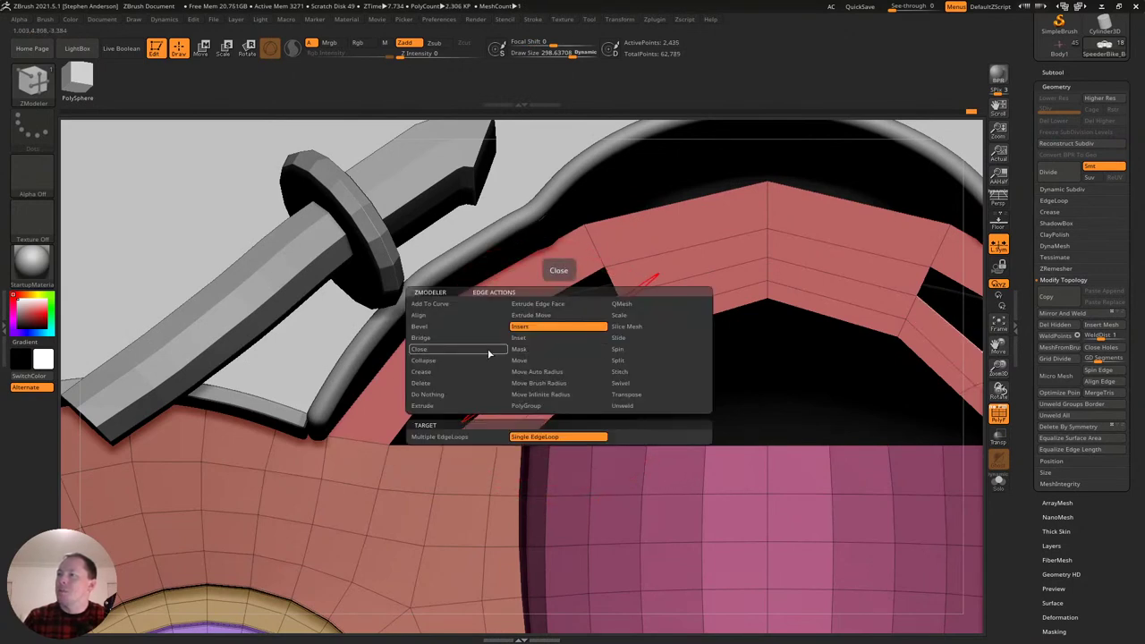
left_click(435, 338)
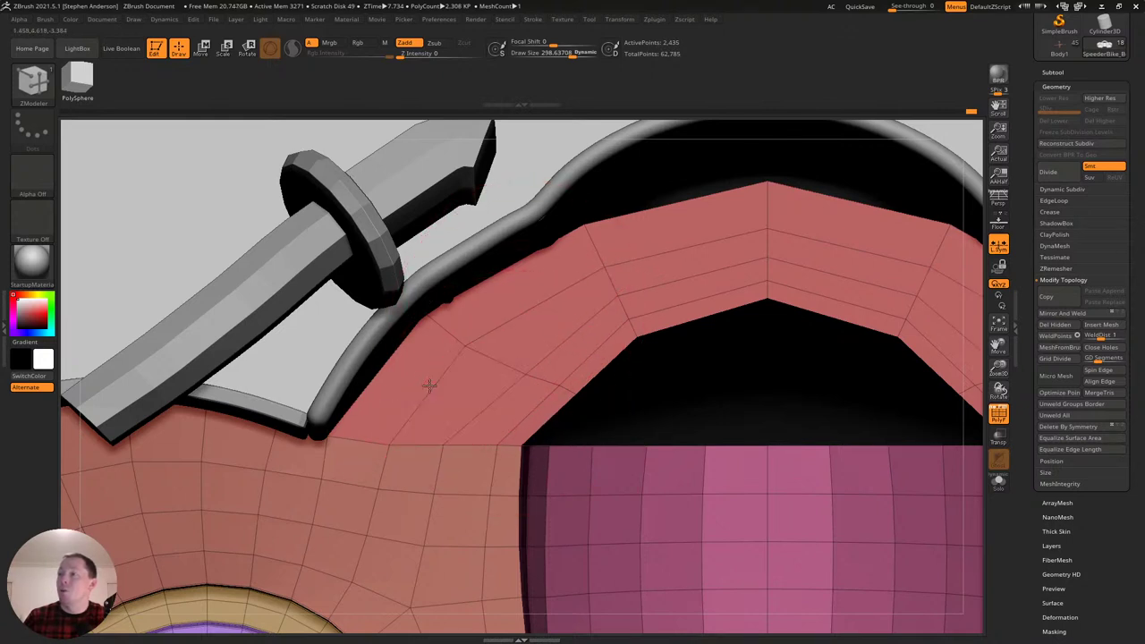
key("s")
left_click_drag(530, 375, 515, 374)
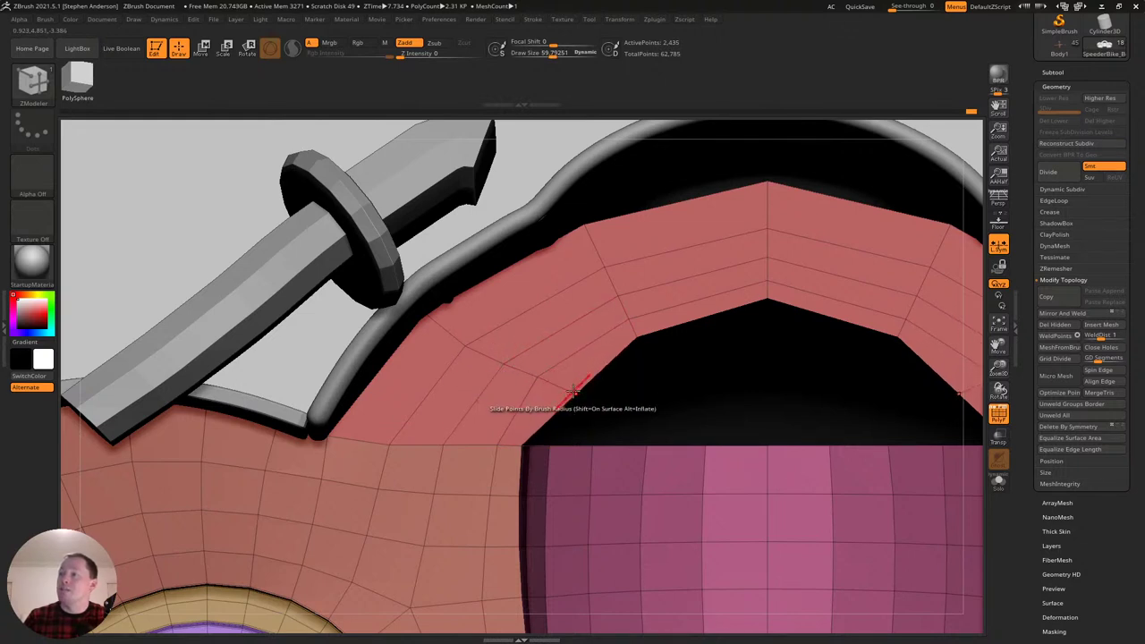
mouse_move(598, 364)
right_mouse_down("ctrl")
mouse_move(701, 325)
mouse_move(555, 315)
right_mouse_up("ctrl")
mouse_move(440, 385)
right_mouse_down("ctrl")
mouse_move(470, 419)
mouse_move(450, 464)
mouse_move(474, 408)
right_mouse_up("ctrl")
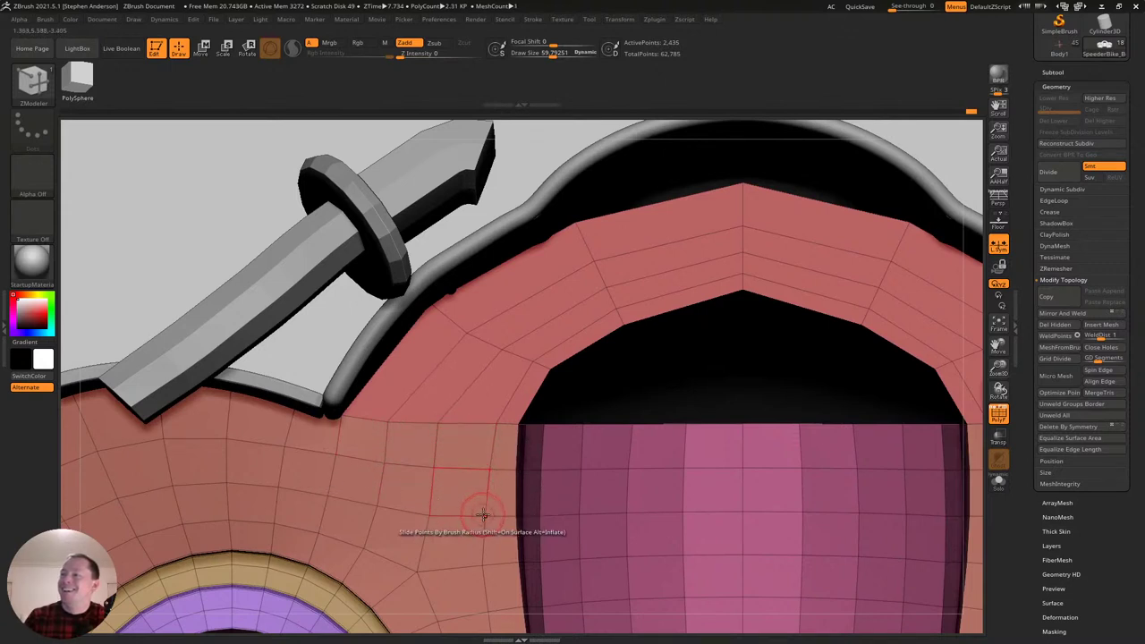
Slide the arch's side and joining-border points at a draw size of about 29 to space the edge loops evenly.
key("s")
left_click_drag(493, 468, 489, 470)
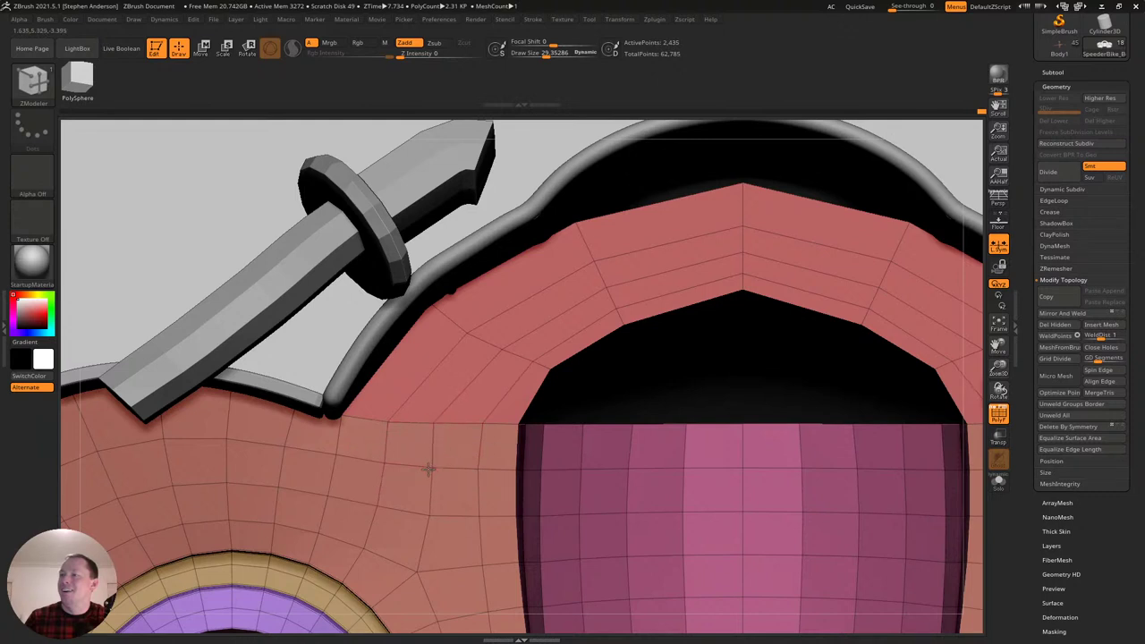
left_click_drag(455, 324, 491, 345)
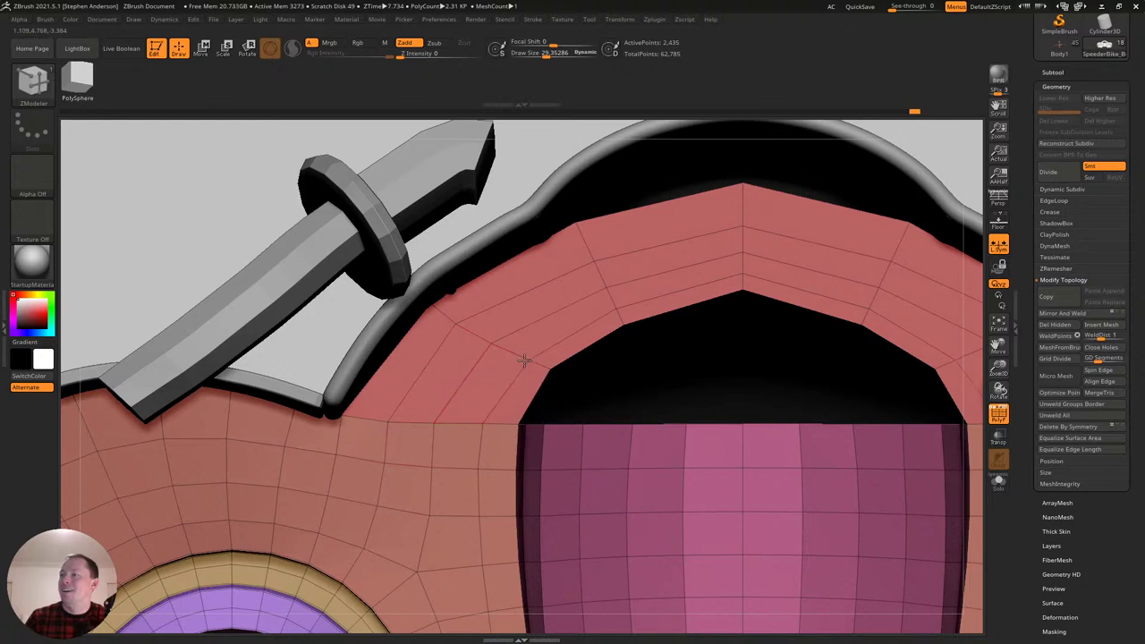
left_click_drag(579, 311, 601, 278)
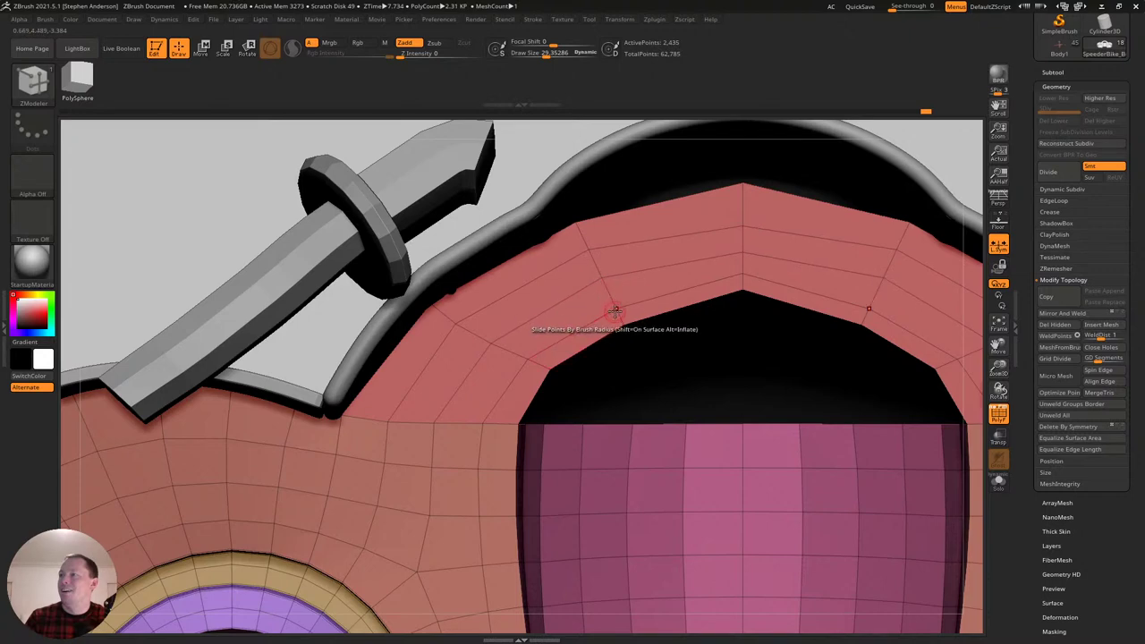
Insert an edge loop across the arch on each side of its centreline.
right_click_drag(611, 304, 571, 300)
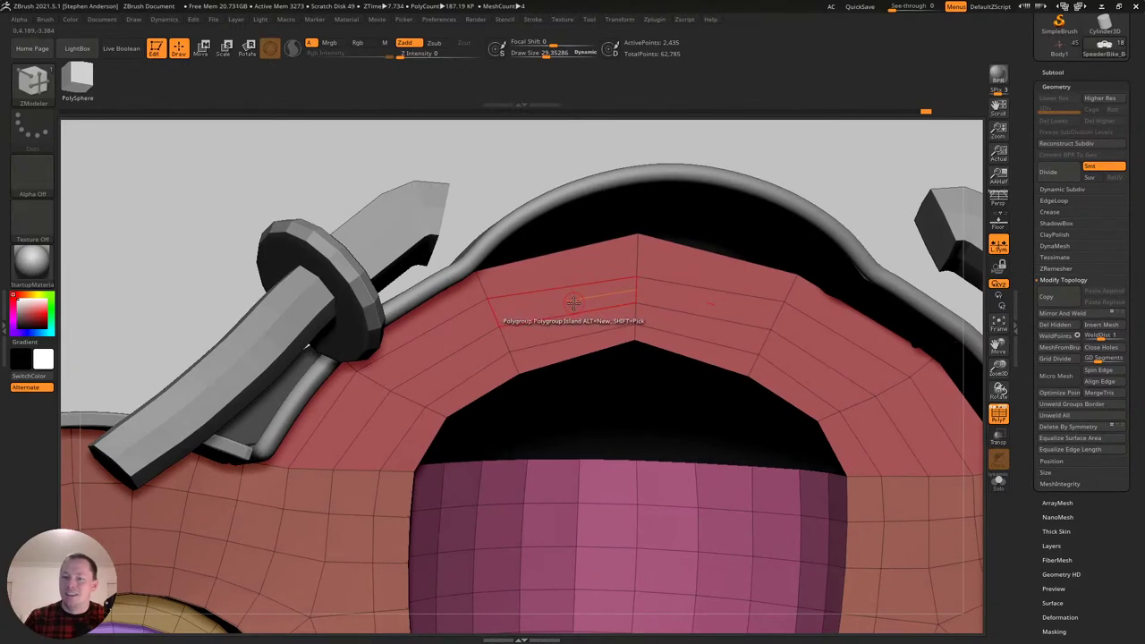
right_click_drag(584, 304, 646, 272)
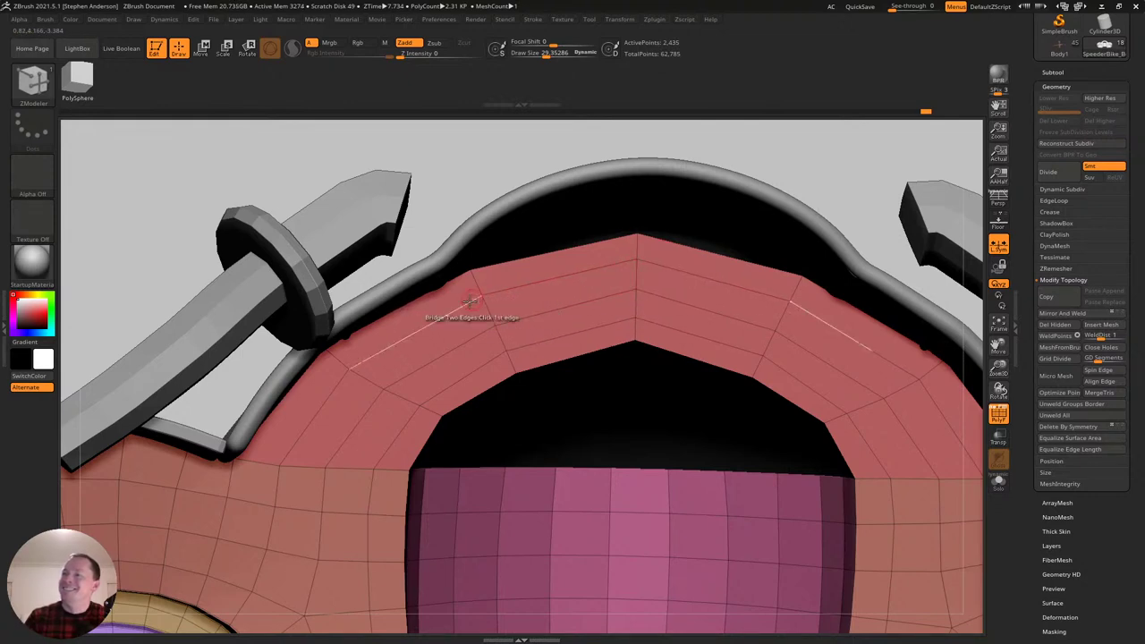
right_click_drag(340, 370, 330, 371, "shift")
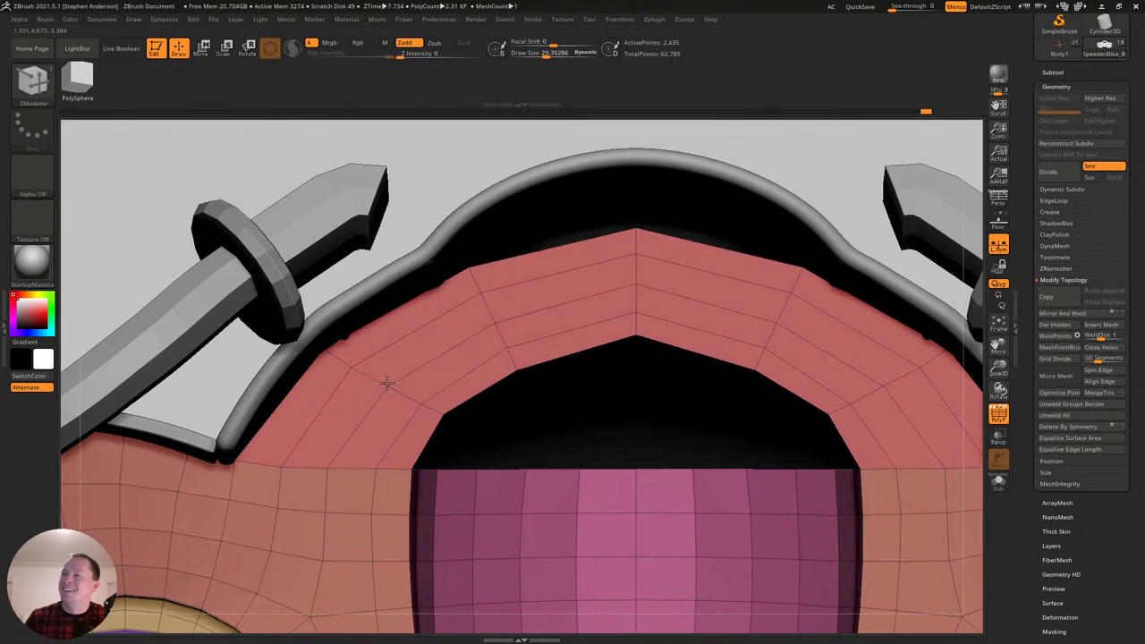
right_click_drag(420, 400, 494, 334)
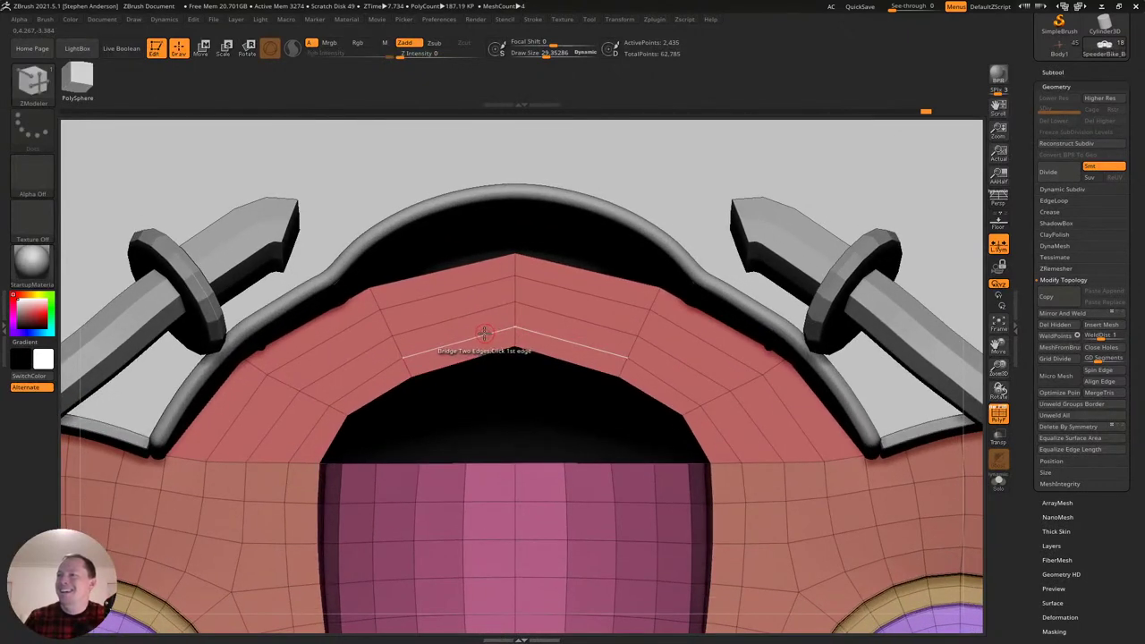
key("space")
left_click(484, 328)
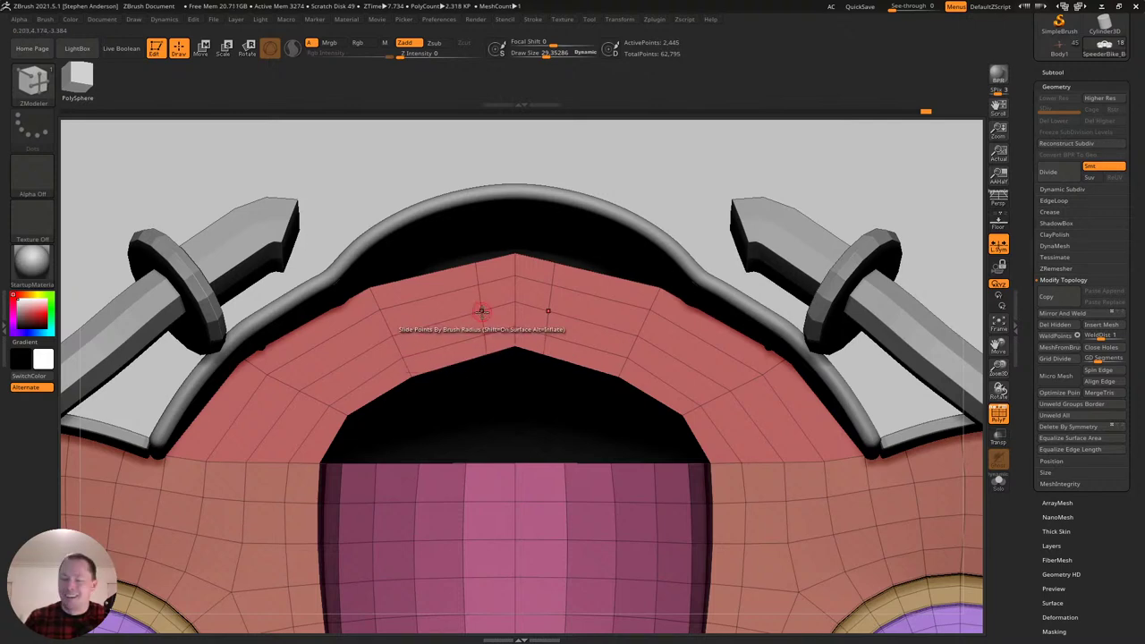
Round off the arch's peak by adjusting the points of the new centre loops with the Move brush.
key("b")
key("m")
key("v")
key("s")
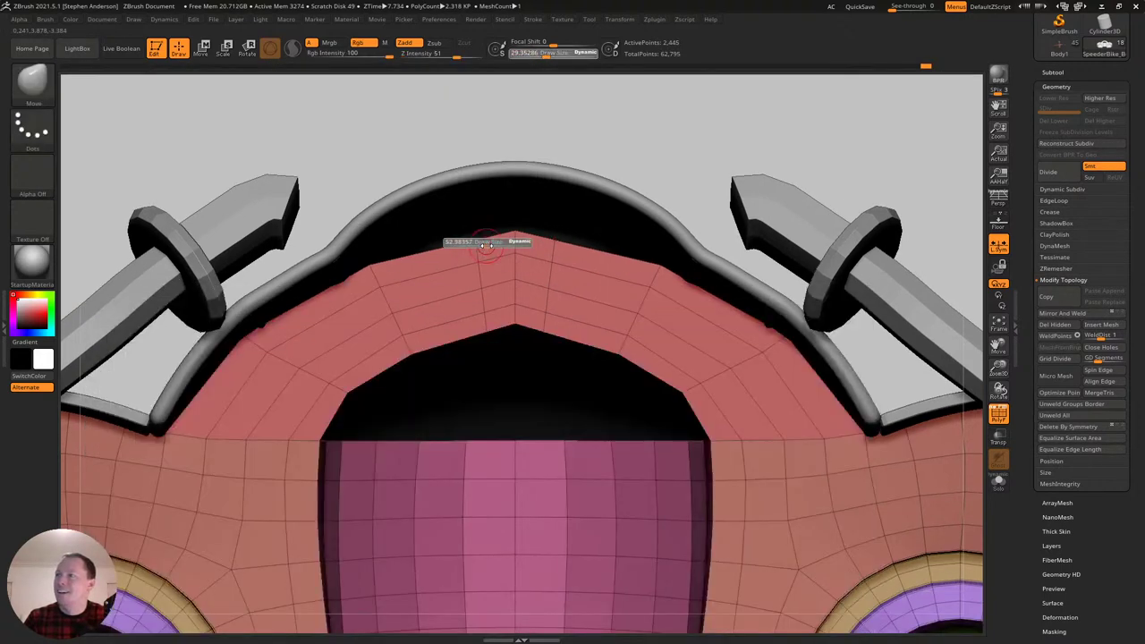
left_click_drag(493, 245, 486, 257)
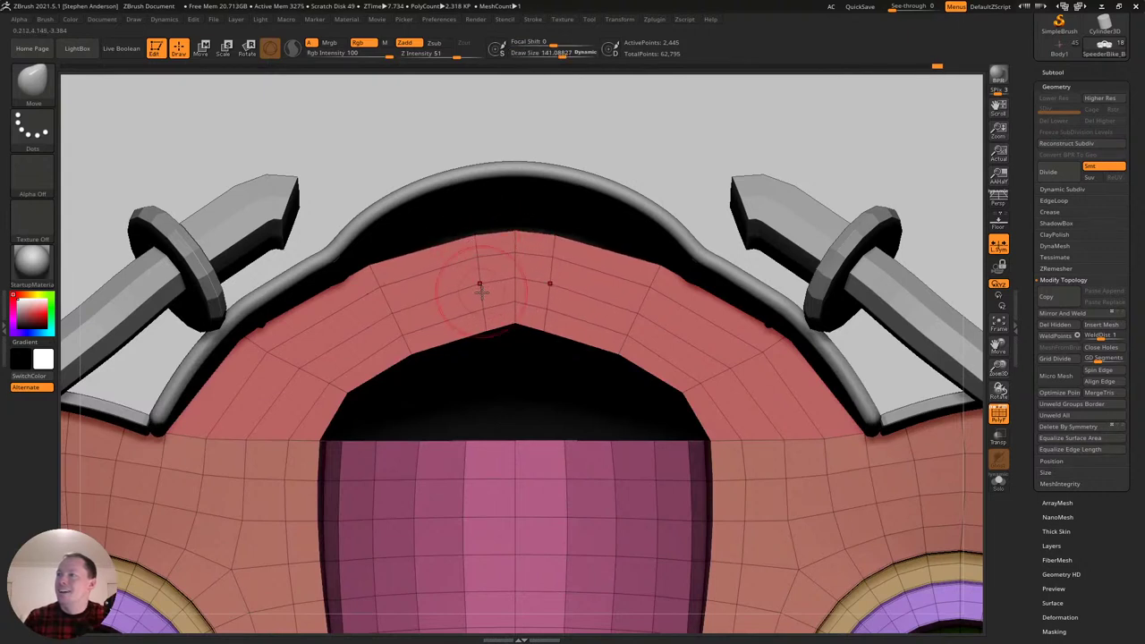
left_click_drag(482, 324, 481, 320)
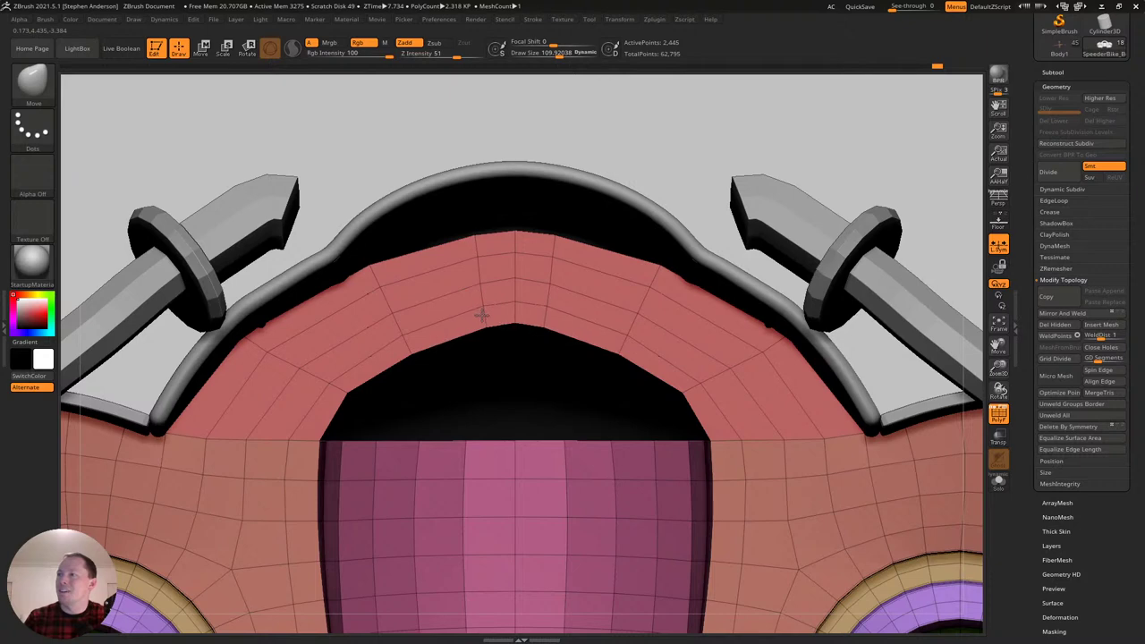
Bridge the arch's inner edge at its peak to the top edge of the pink central panel with ZModeler.
key("b")
key("z")
key("m")
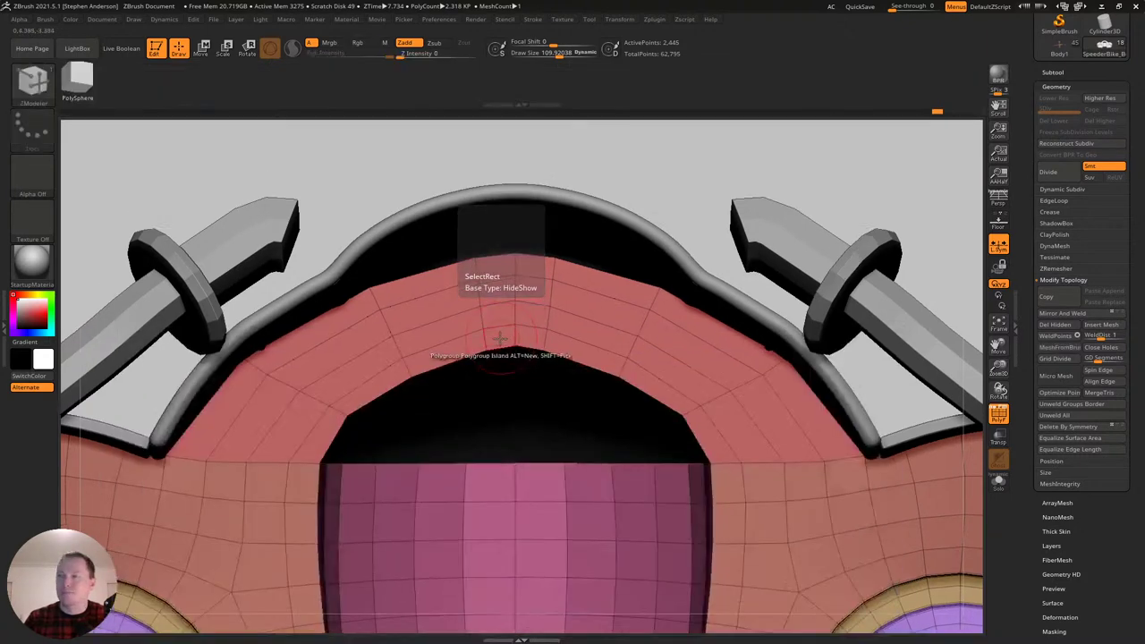
key("space")
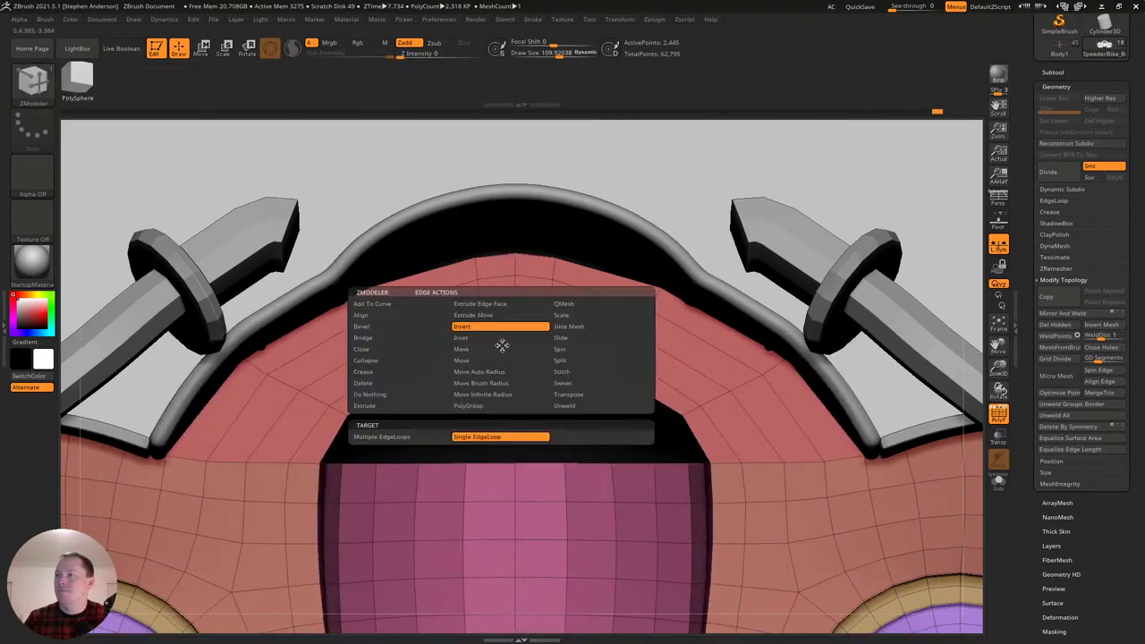
left_click(379, 340)
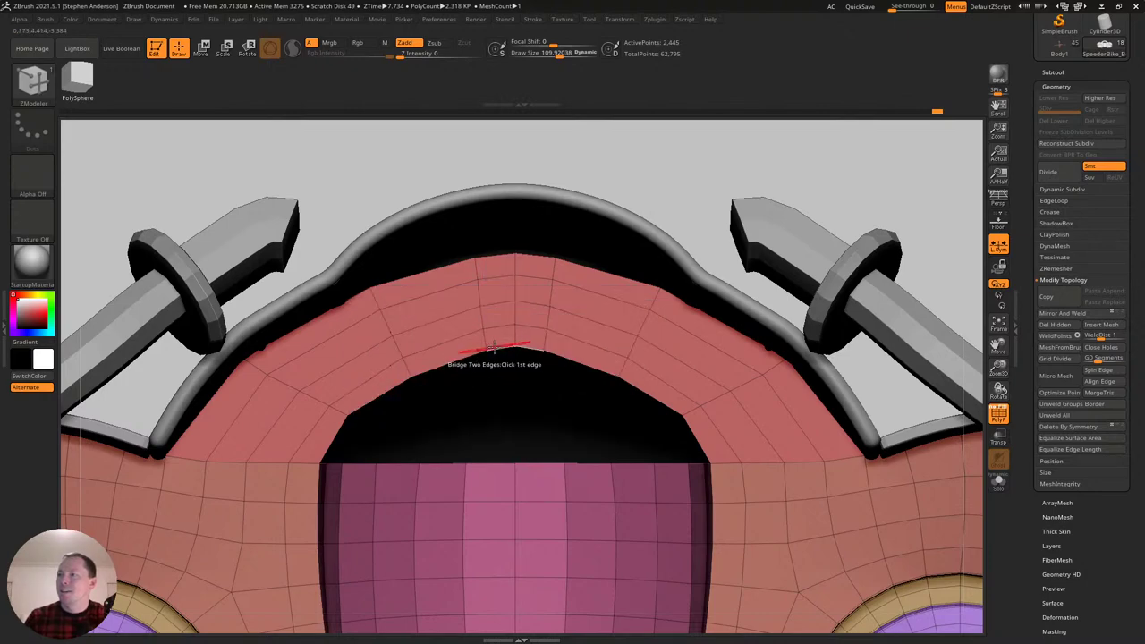
left_click(496, 349)
left_click(486, 468)
right_click_drag(486, 468, 420, 426)
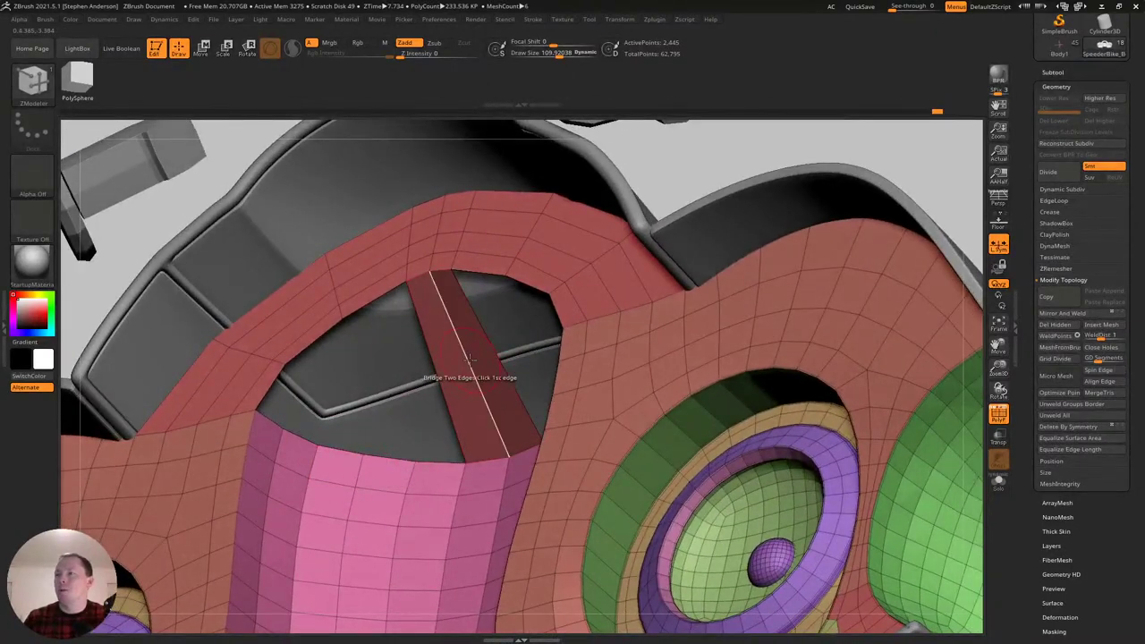
Insert two edge loops across the new central strip, one midway and one near the pink panel.
key("space")
left_click(437, 328)
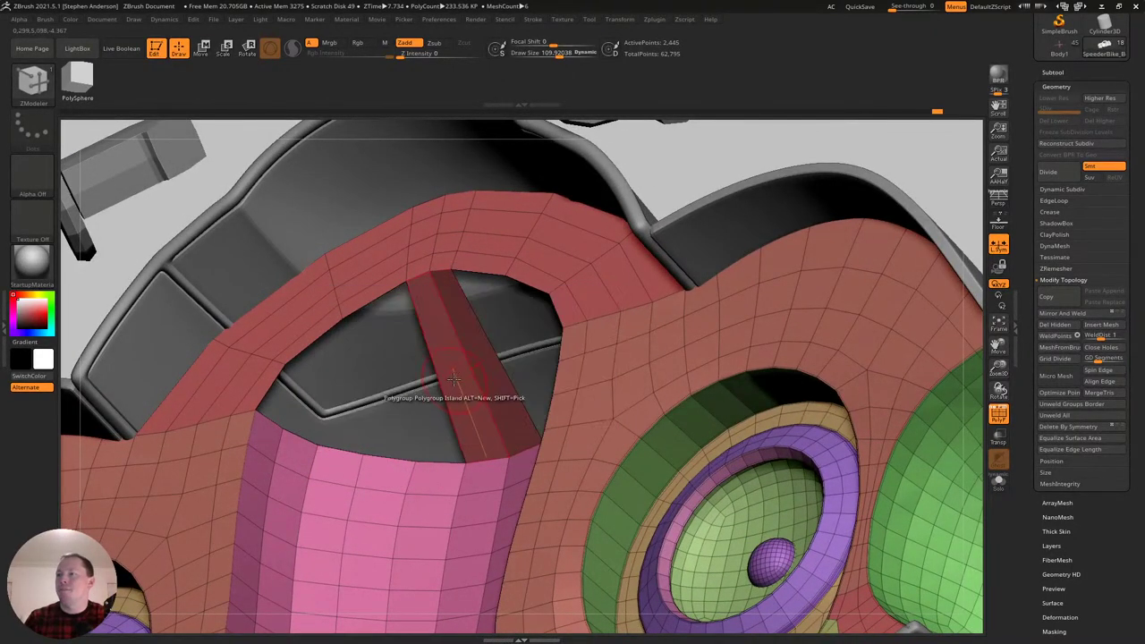
left_click(471, 362)
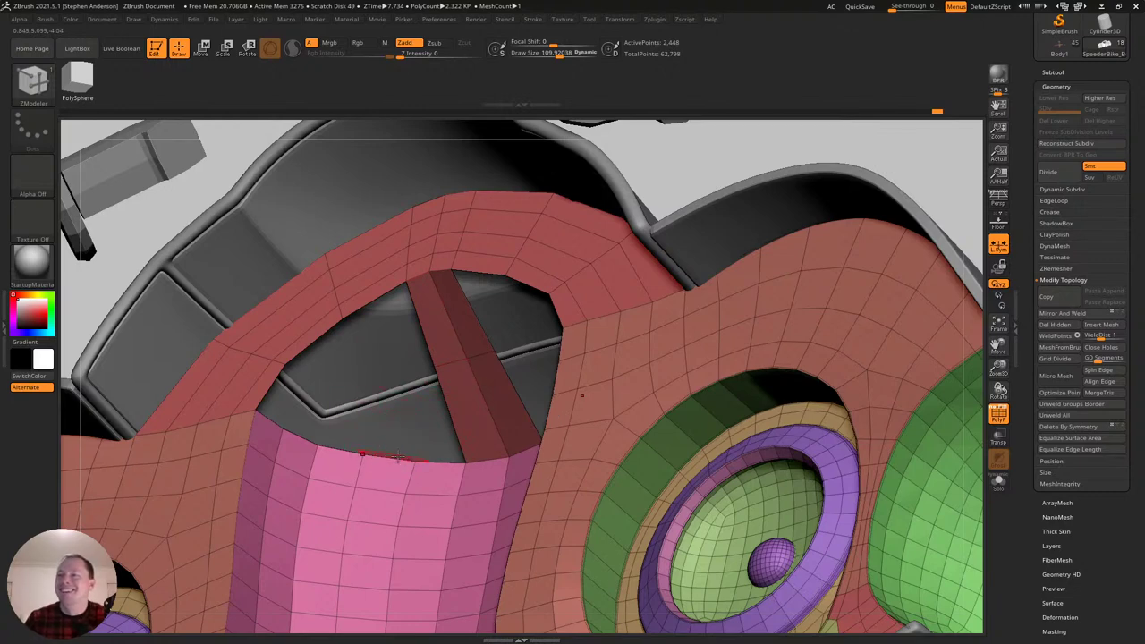
right_click_drag(438, 460, 470, 458)
left_click(380, 283)
right_click_drag(424, 333, 456, 437)
left_click(486, 410)
Bridge the arch's inner side edge to the lowest side edge of the central strip.
key("space")
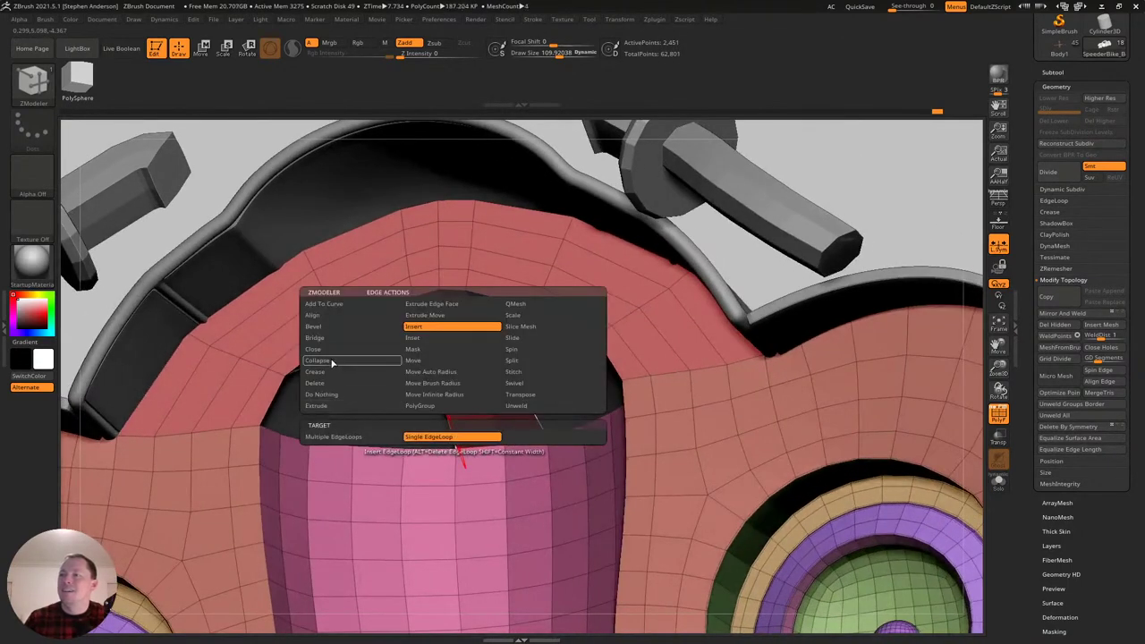
left_click(315, 337)
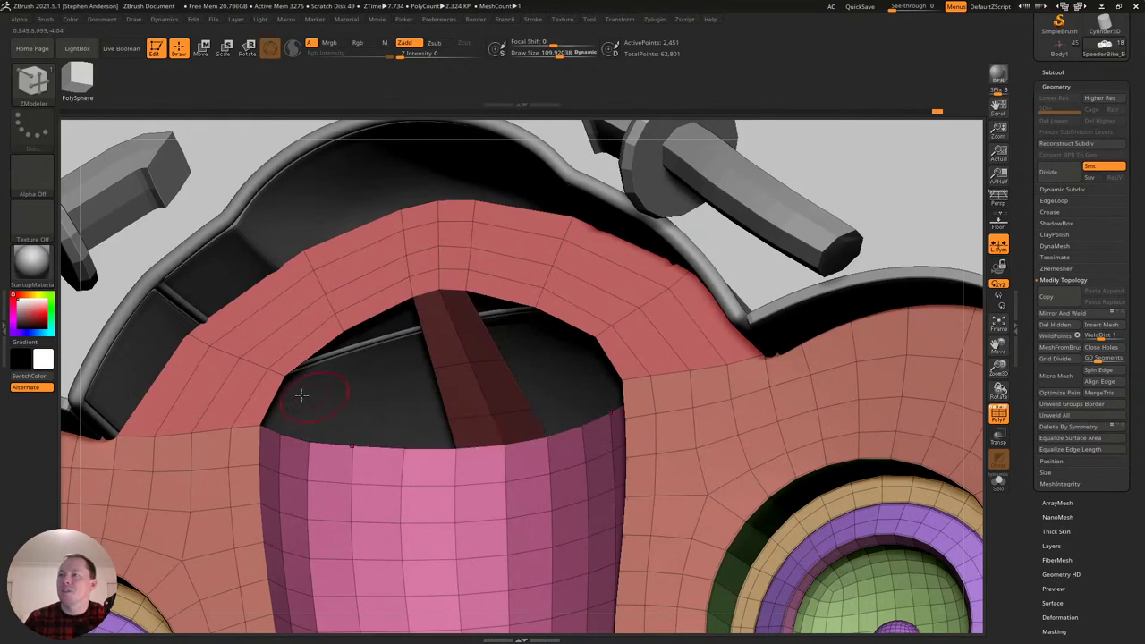
left_click(272, 396)
left_click(449, 431)
right_click_drag(419, 419, 402, 374)
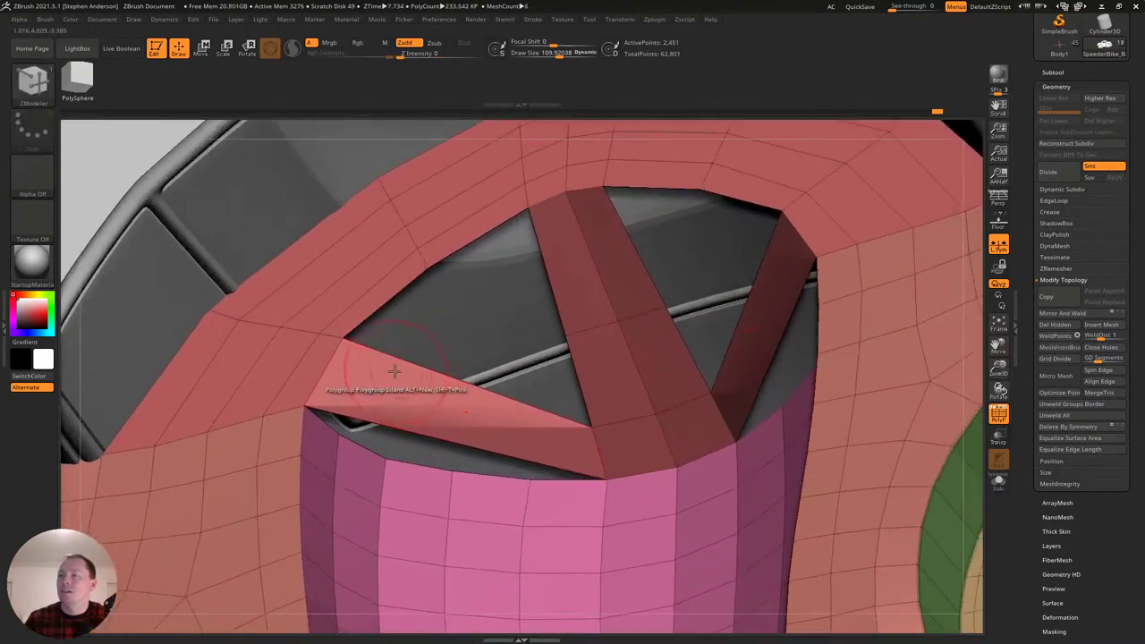
Insert three edge loops across the side bridge to match the divisions of the pink panel's rim.
key("space")
left_click(357, 325)
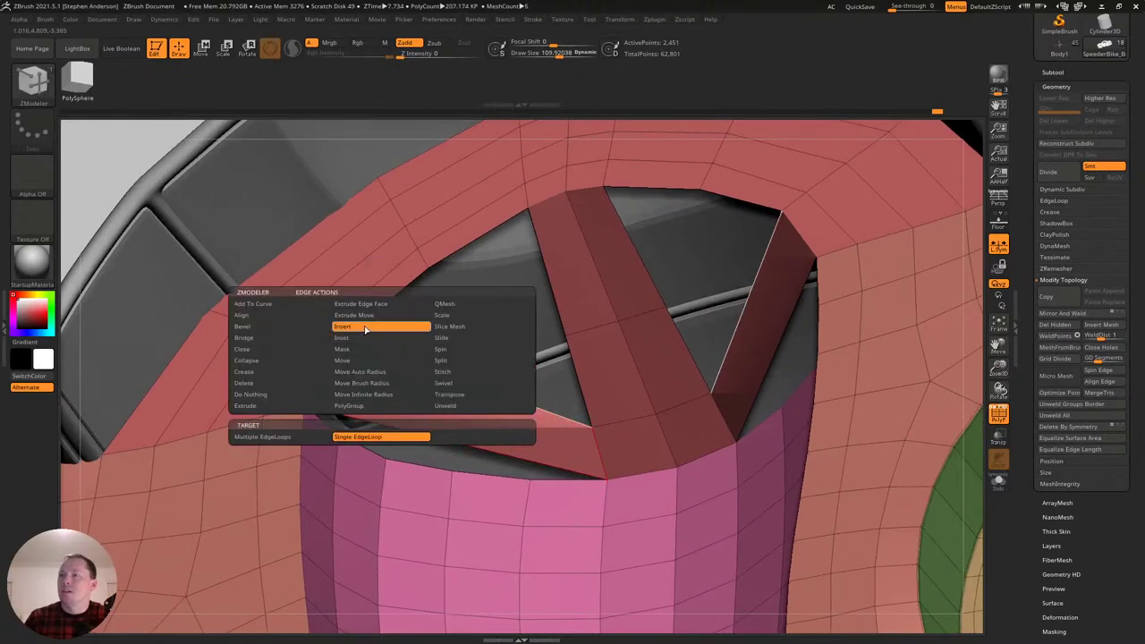
left_click_drag(398, 361, 435, 374)
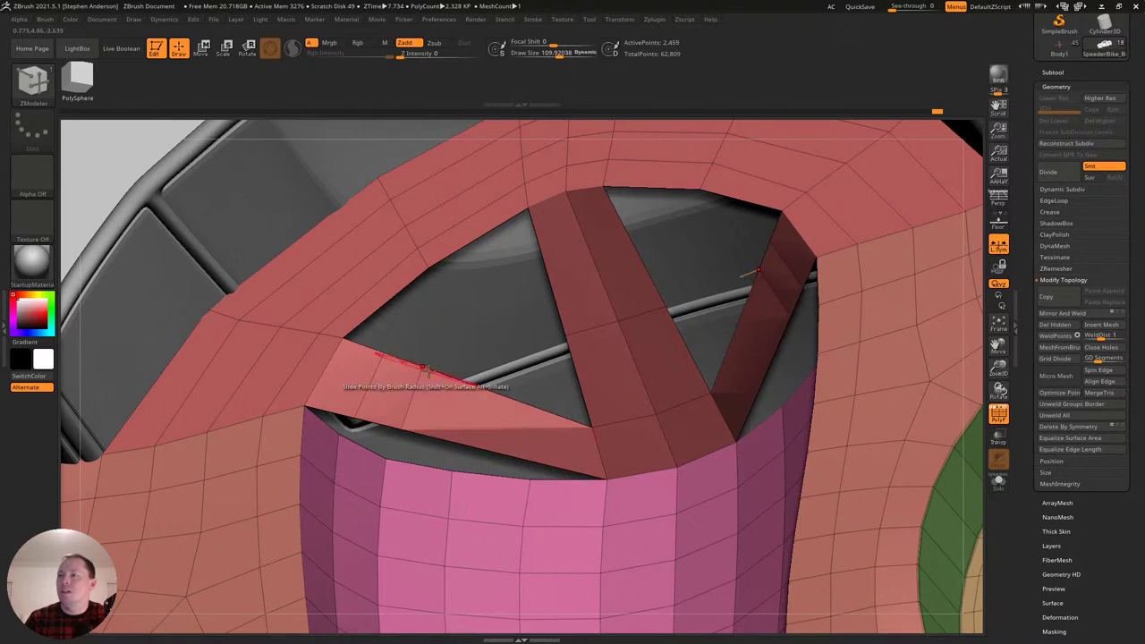
left_click(521, 406)
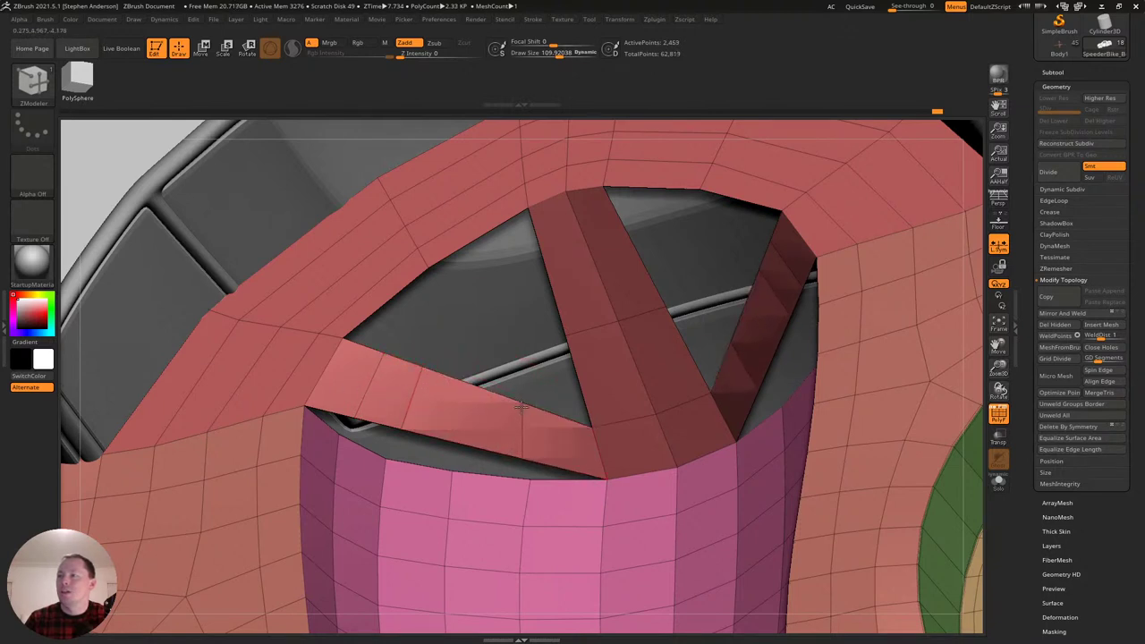
Stitch the side bridge's lower points to the pink panel's rim with To End Point at a draw size of about 31, adding one more edge loop.
key("space")
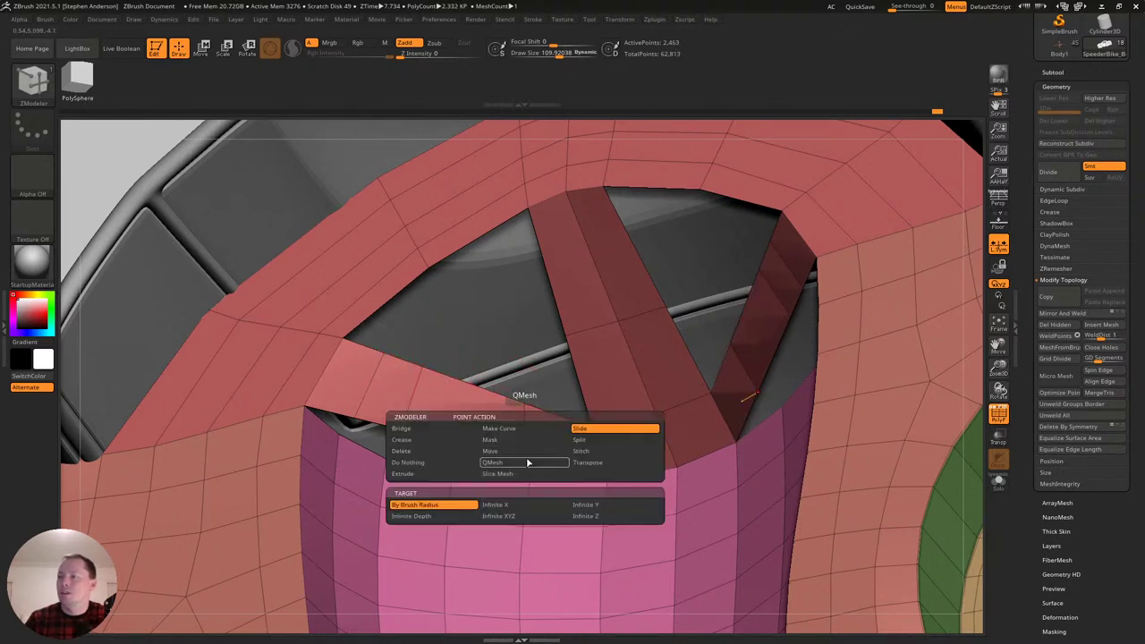
left_click(589, 451)
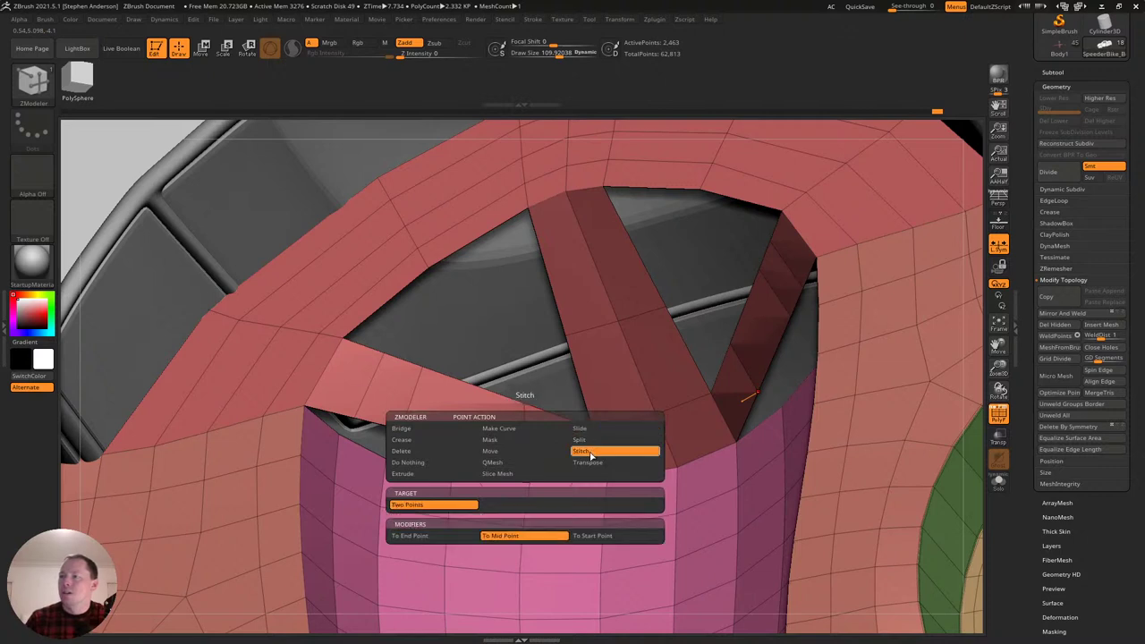
left_click(437, 535)
key("s")
left_click_drag(526, 453, 514, 454)
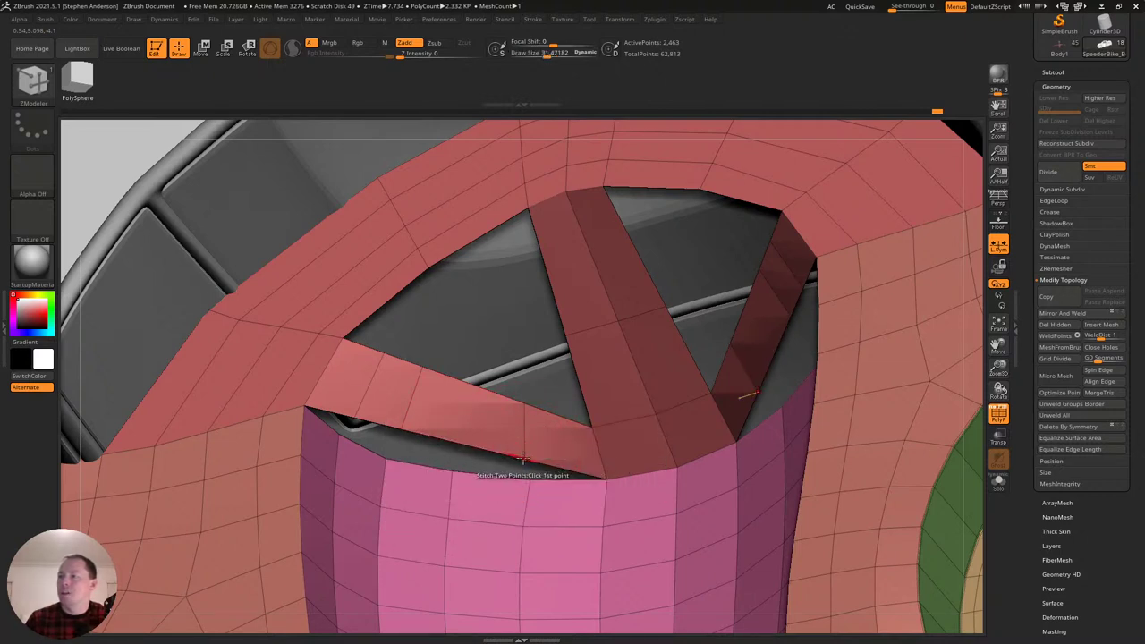
left_click(529, 474)
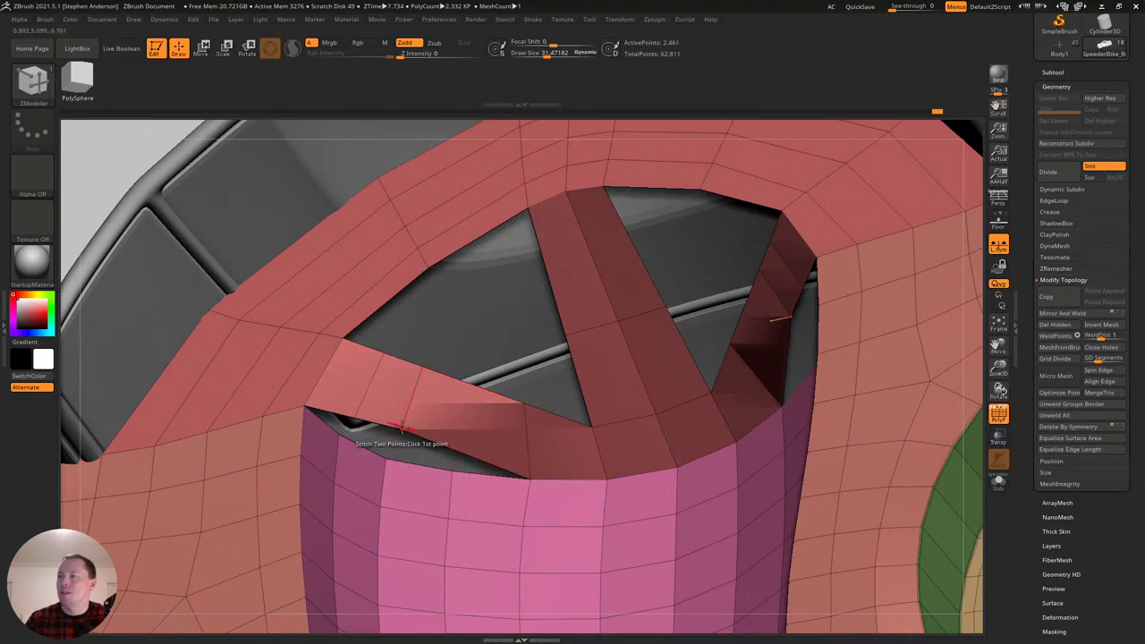
left_click(340, 435)
left_click(385, 459)
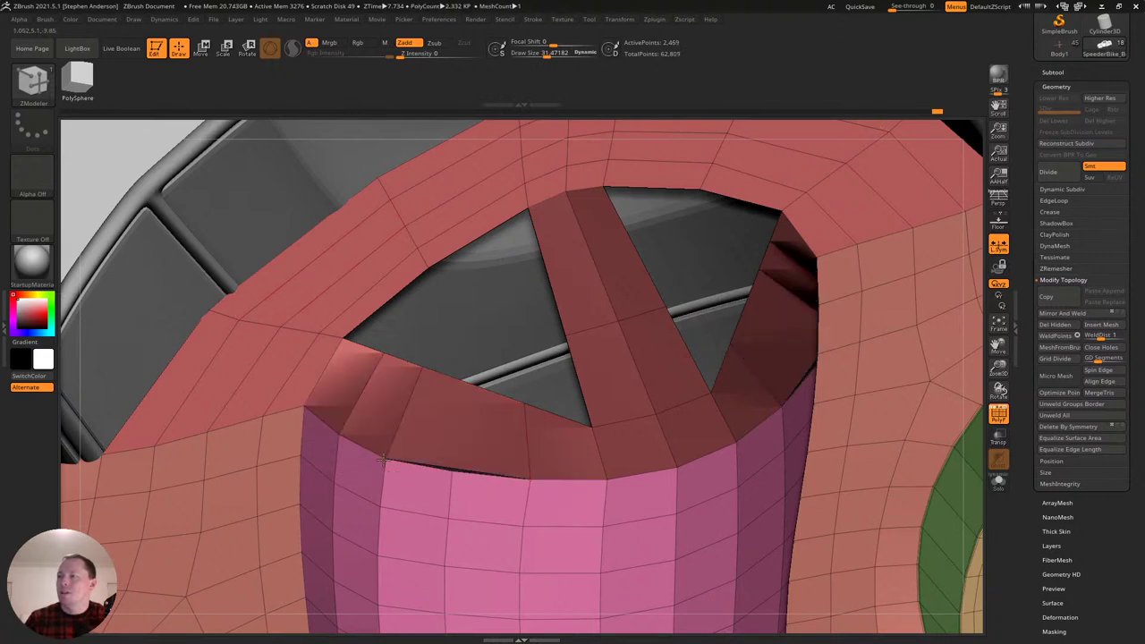
right_click_drag(484, 449, 470, 424)
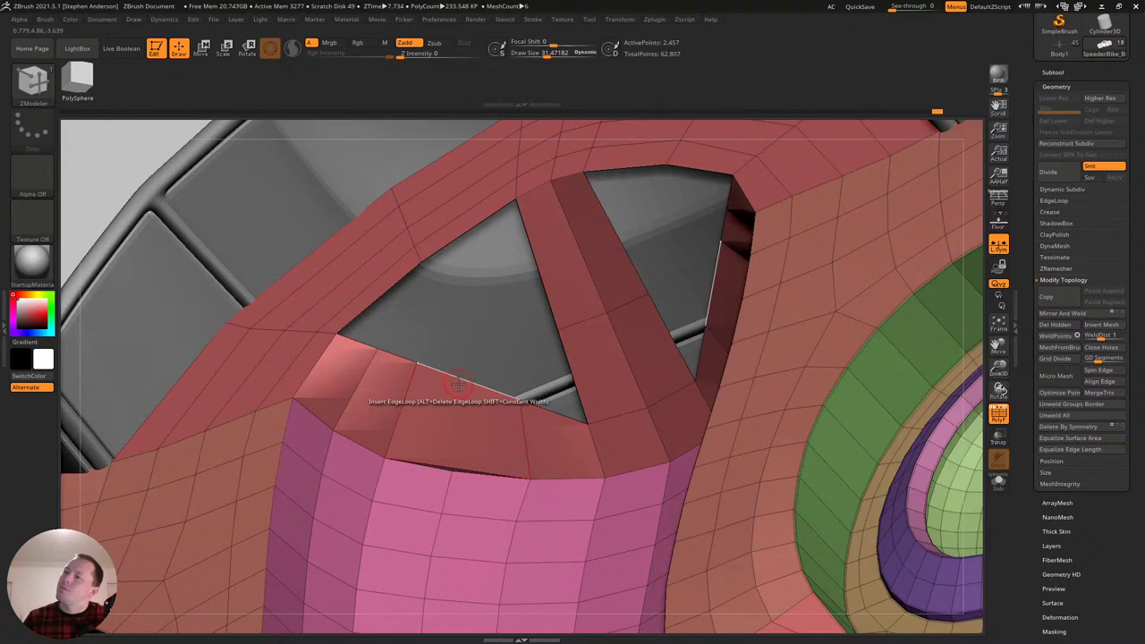
left_click(452, 466)
Curve the side strip's inner border parallel to the pink panel's rim using the Move brush at a draw size of about 89.
right_click_drag(451, 475, 454, 383)
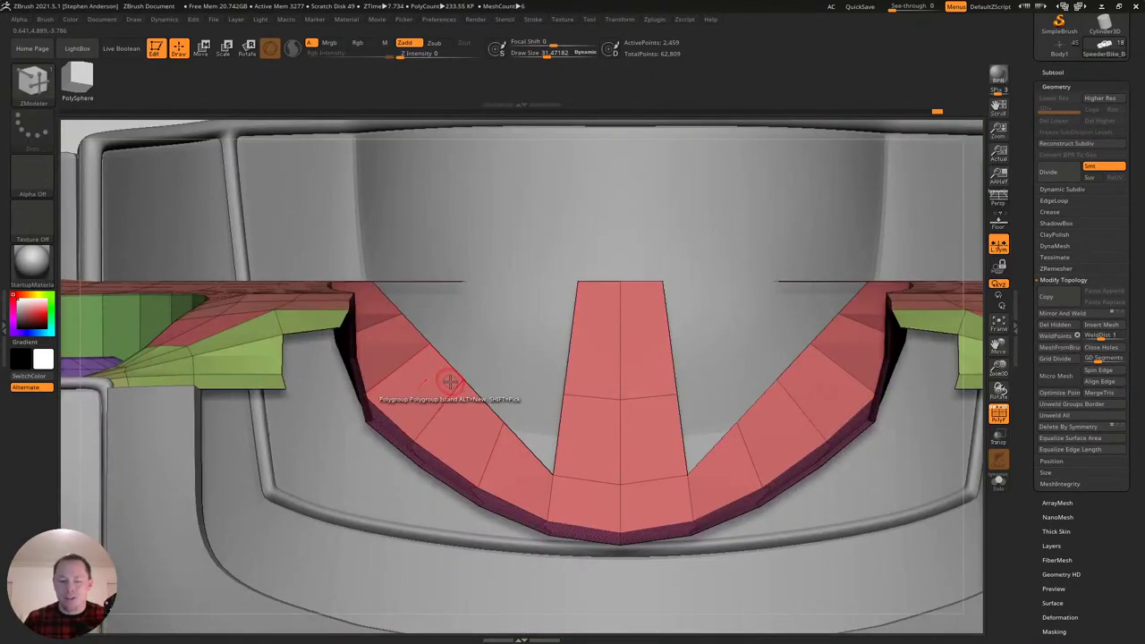
key("b")
key("m")
key("v")
mouse_move(431, 338)
left_mouse_down()
mouse_move(446, 339)
mouse_move(392, 376)
left_mouse_up()
mouse_move(464, 378)
left_mouse_down()
mouse_move(432, 420)
mouse_move(493, 410)
mouse_move(485, 423)
left_mouse_up()
key("s")
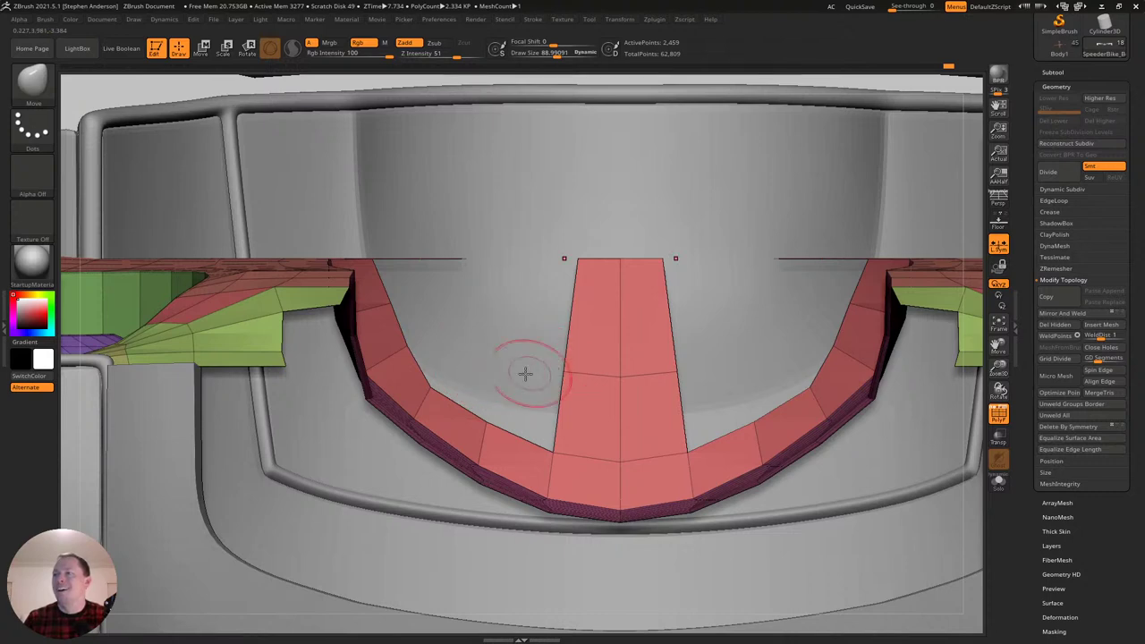
Bridge the side strip's inner edge to the neighbouring side edge of the central strip.
key("b")
key("z")
key("m")
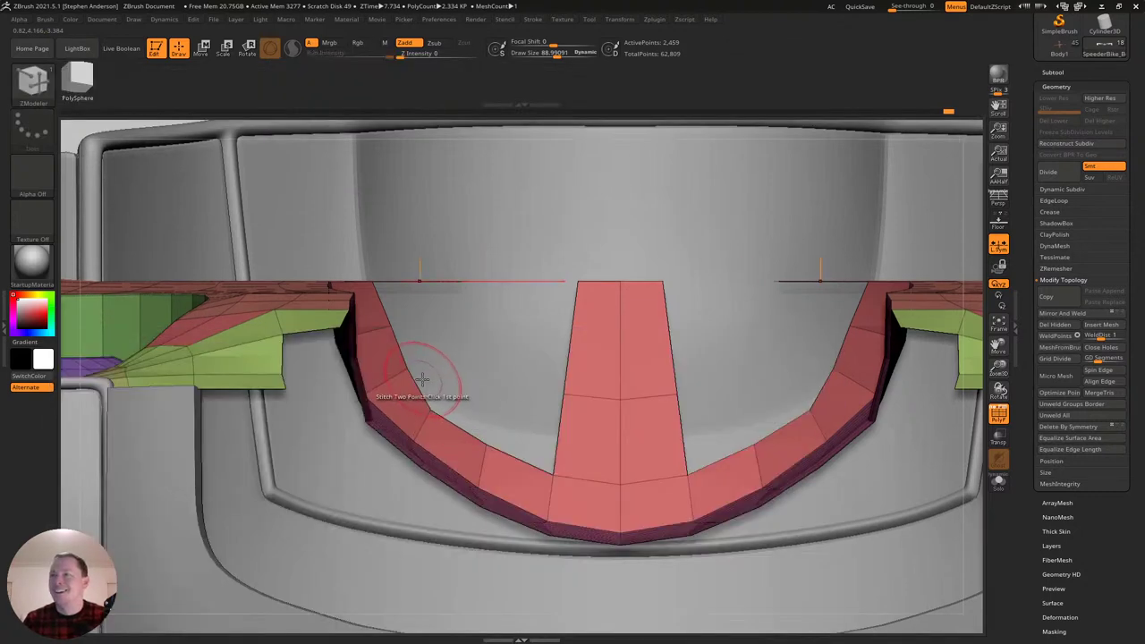
key("space")
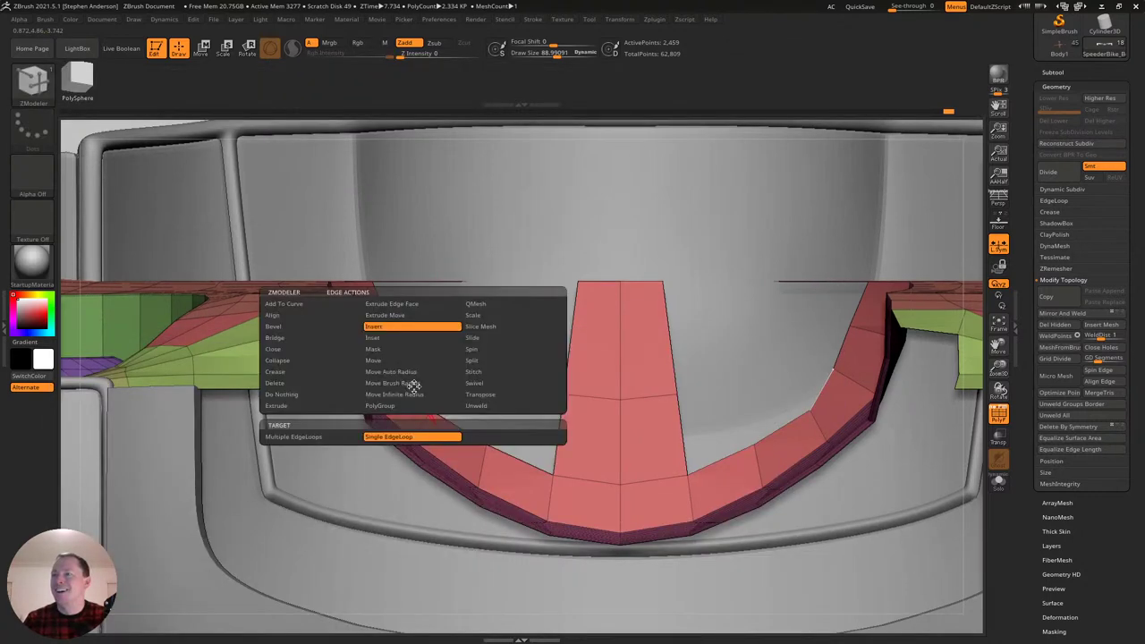
left_click(313, 334)
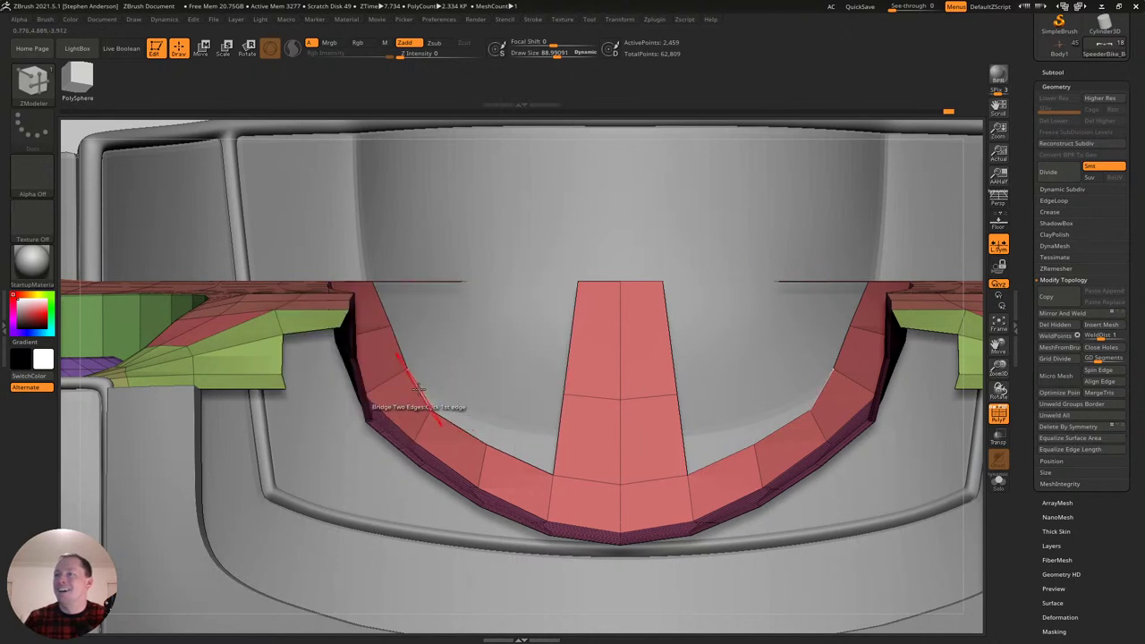
left_click(414, 387)
left_click(547, 428)
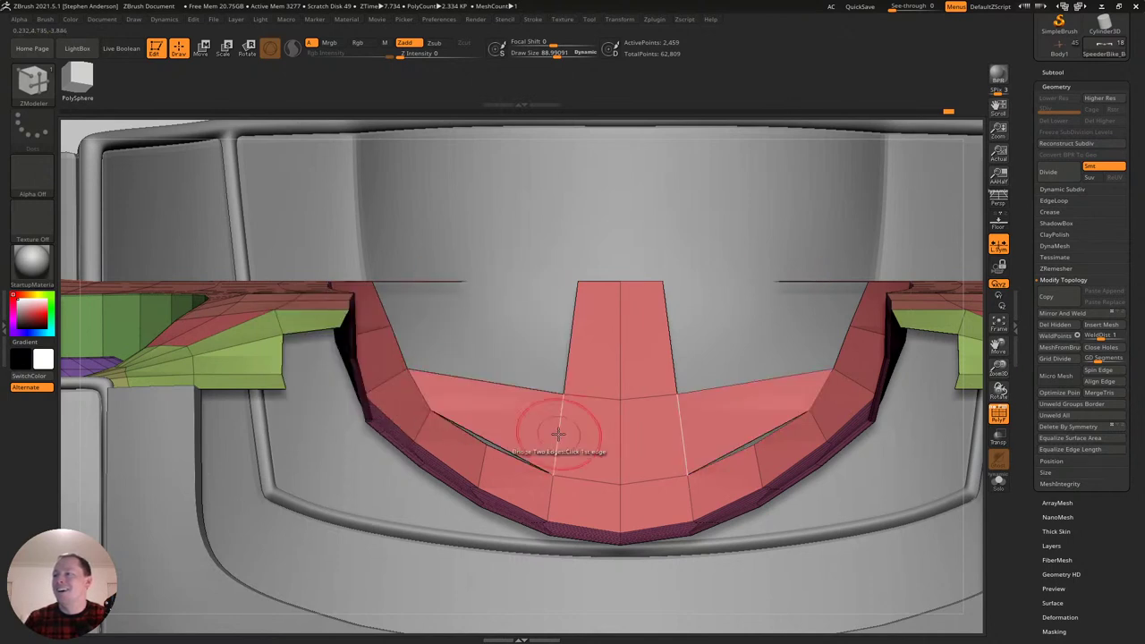
Insert an edge loop across the new inner bridge and stitch its lower point to the side strip, closing the gap.
key("space")
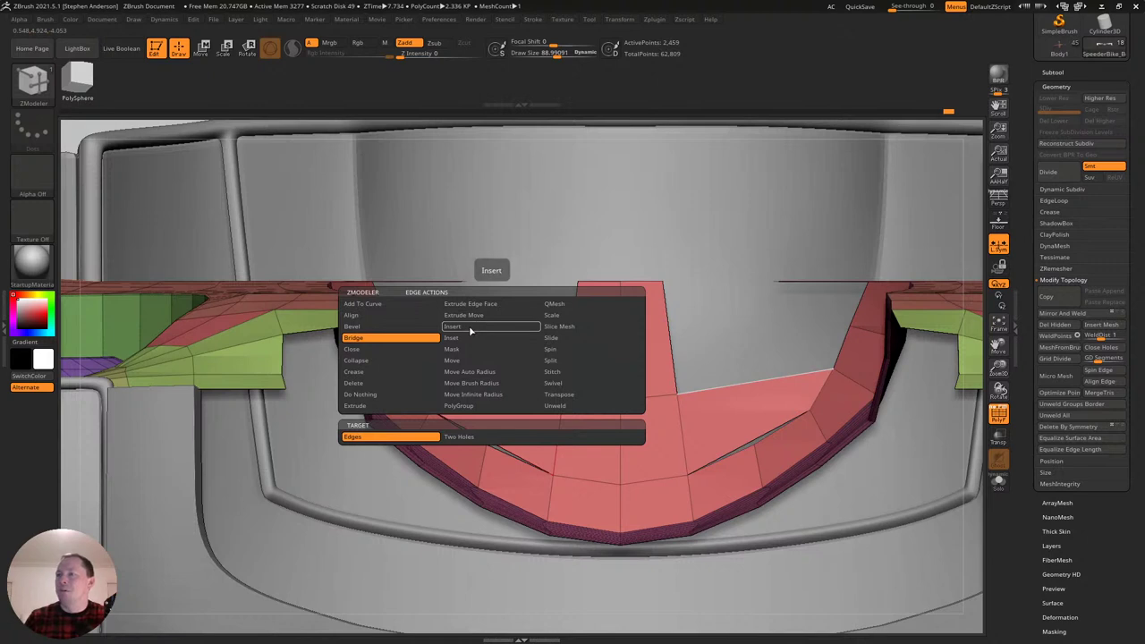
left_click(486, 325)
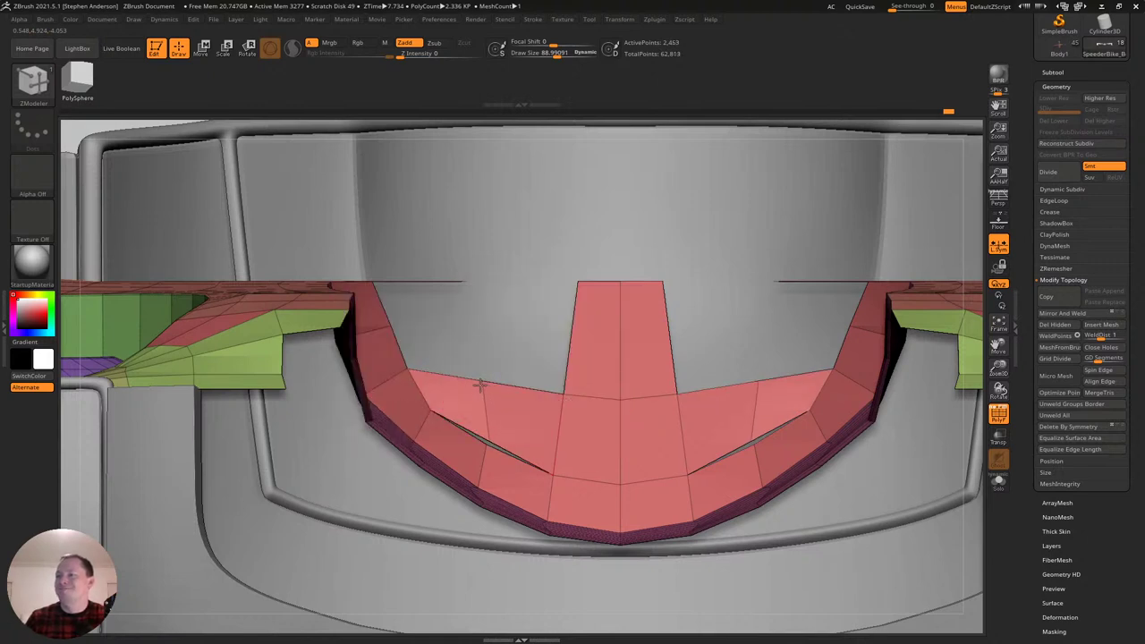
left_click(487, 444)
mouse_move(499, 333)
right_mouse_down()
mouse_move(485, 420)
mouse_move(474, 388)
mouse_move(499, 335)
mouse_move(526, 322)
right_mouse_up()
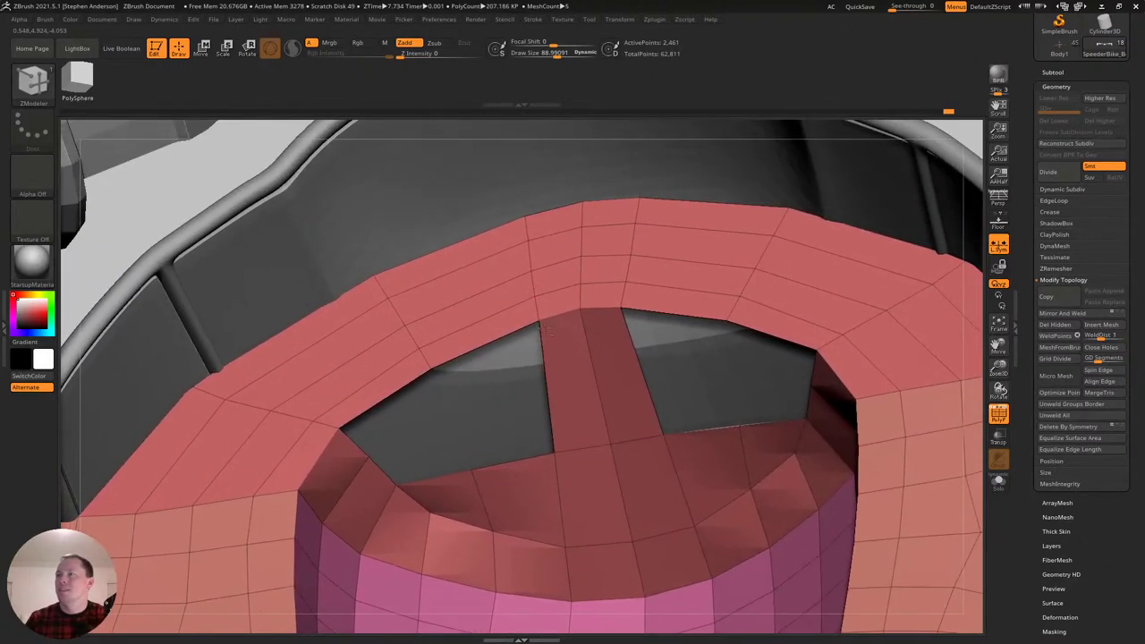
Insert an edge loop across the arch farther from its centreline and collapse the narrow polyloop beside the central strip, at a draw size of about 31.
key("s")
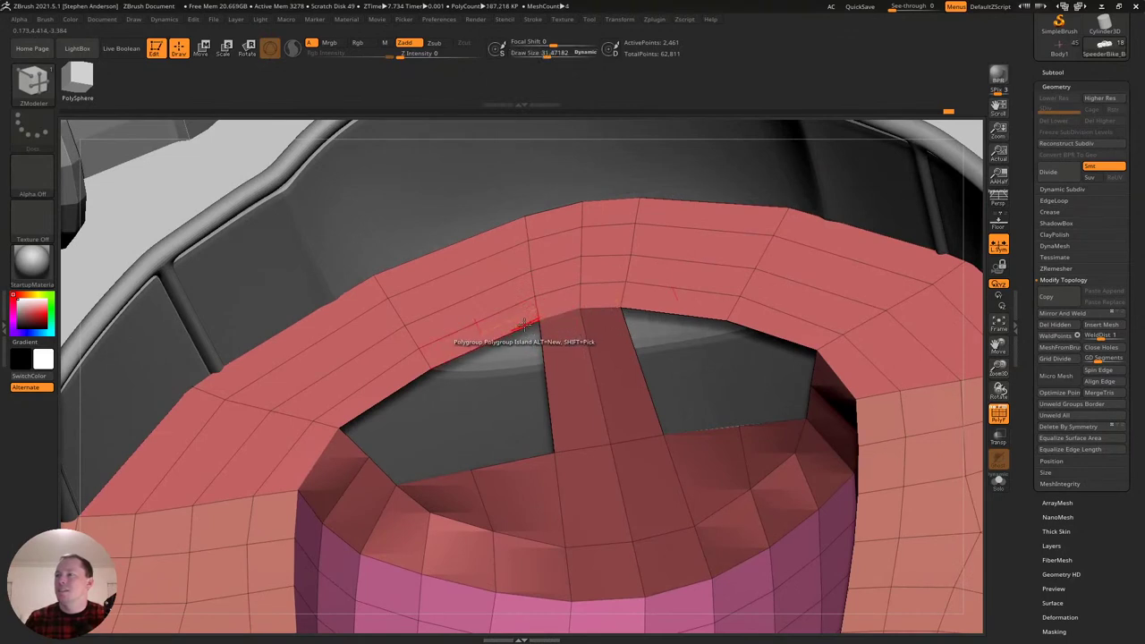
left_click(510, 330)
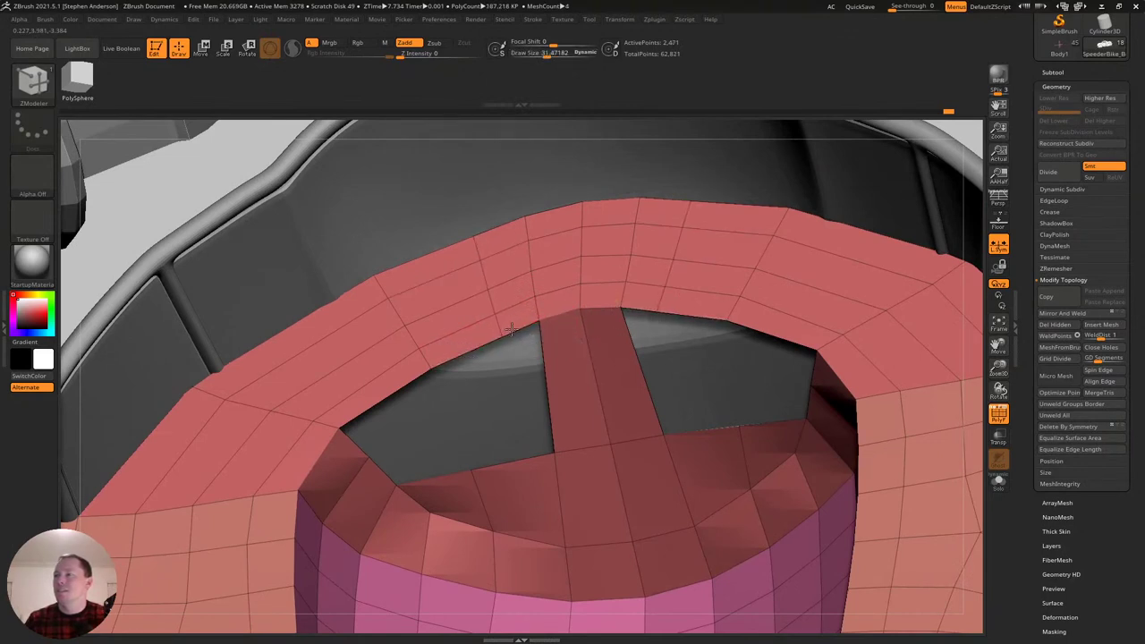
left_click(538, 311, "alt")
key("ctrl+z")
key("space")
left_click(414, 362)
left_click(526, 323)
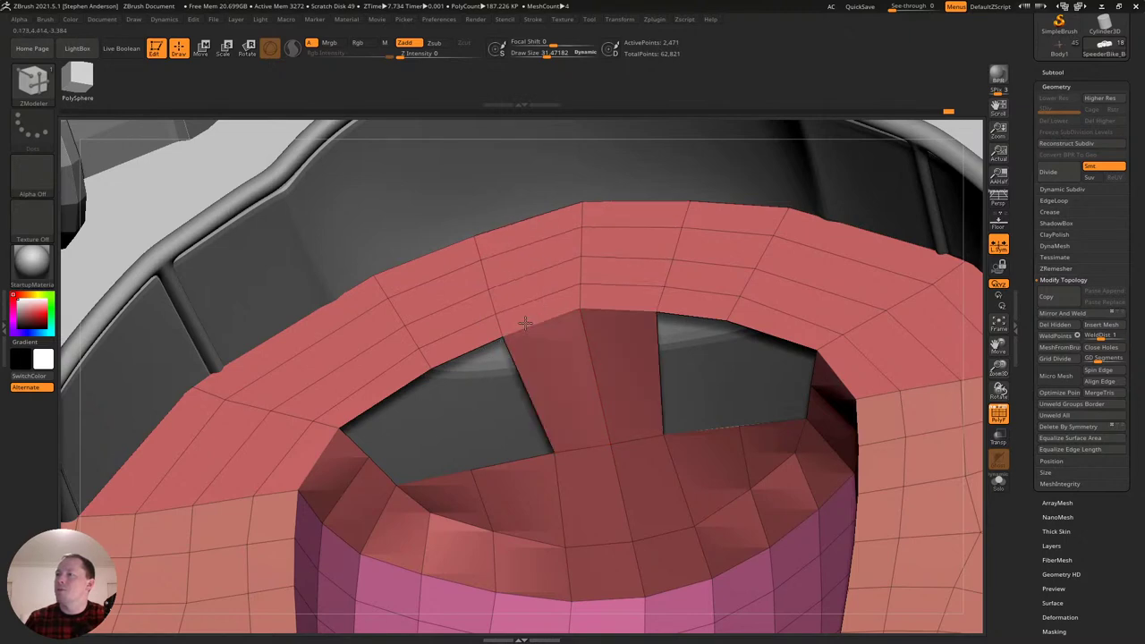
Insert edge loops across the arch above the side opening and near the opening's outer corner.
right_click_drag(418, 361, 433, 377)
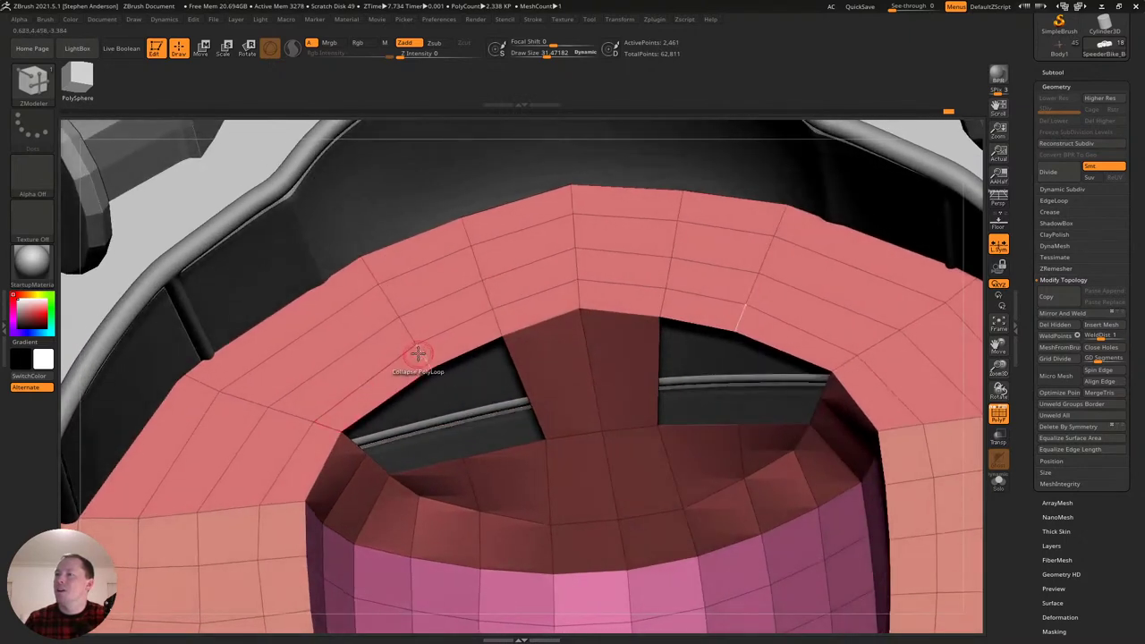
key("space")
left_click(391, 328)
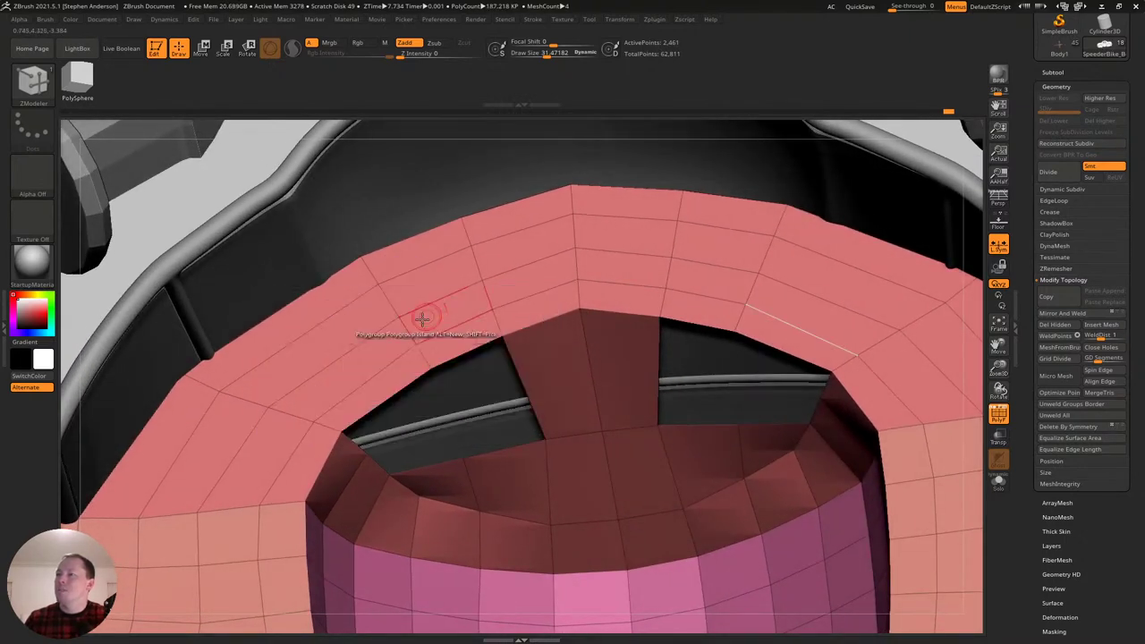
left_click(405, 350)
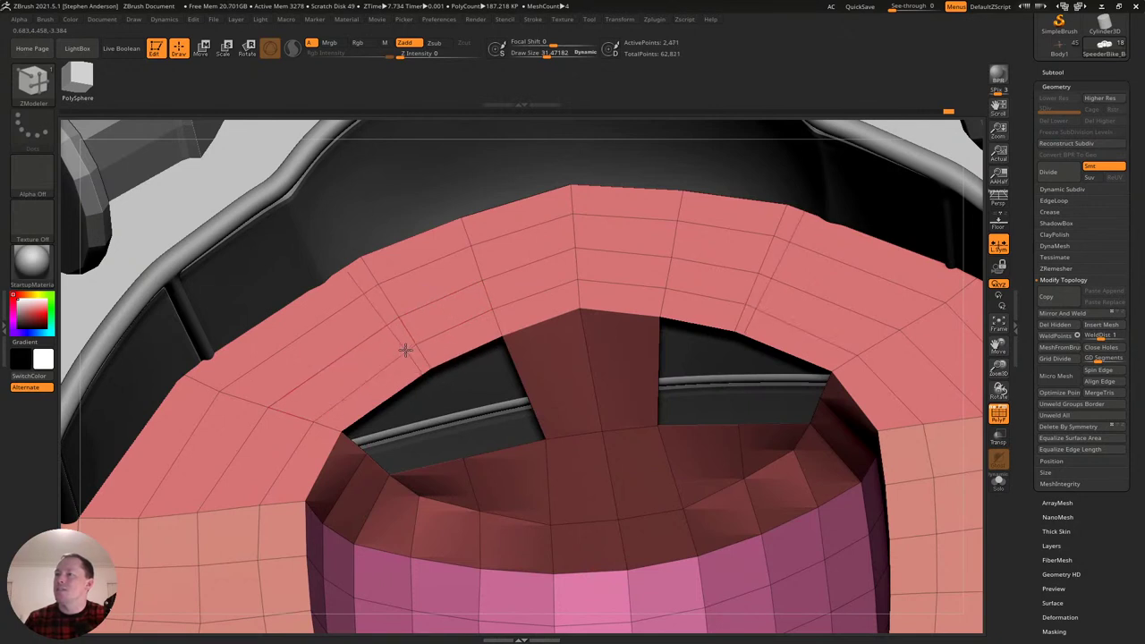
key("ctrl+z")
mouse_move(438, 297)
right_mouse_down("ctrl")
mouse_move(433, 288)
mouse_move(431, 317)
mouse_move(445, 342)
mouse_move(429, 319)
right_mouse_up("ctrl")
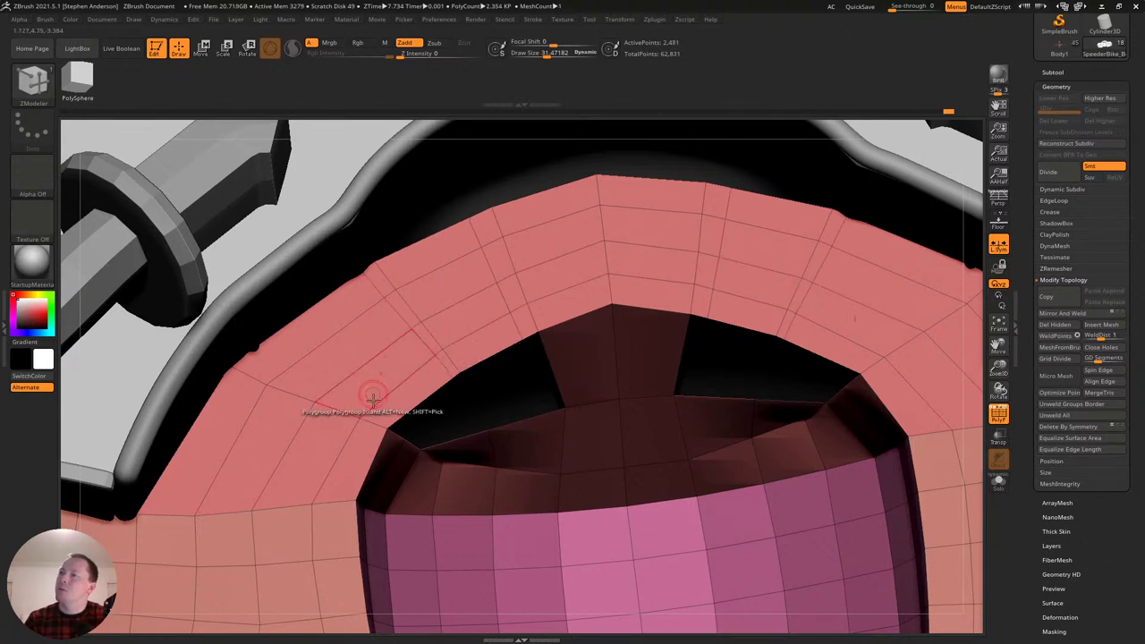
left_click(389, 425)
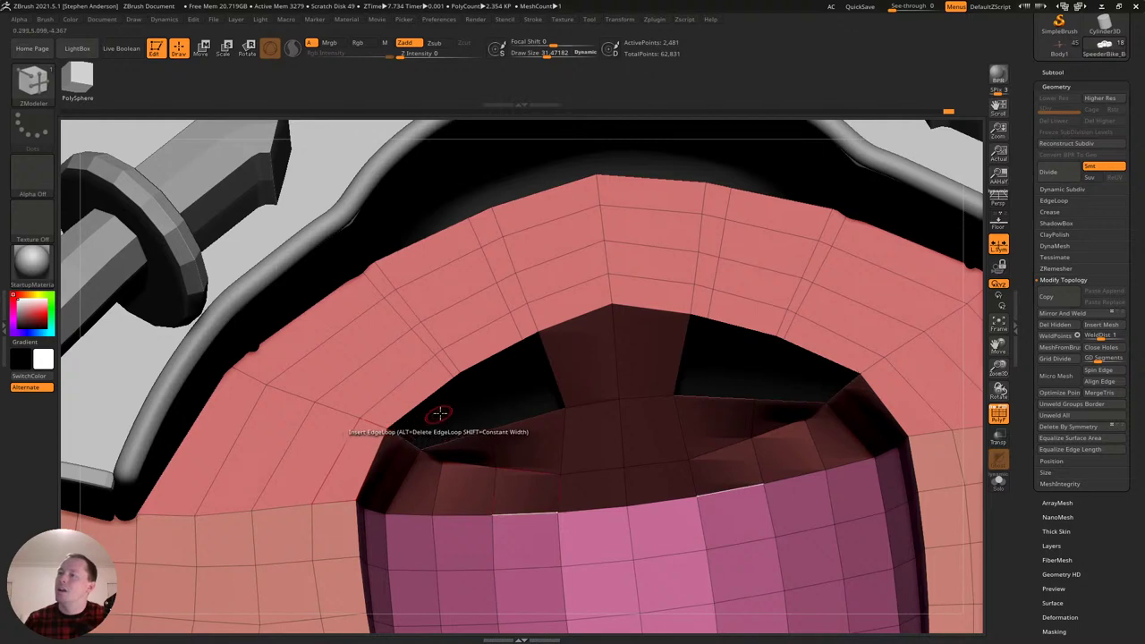
key("ctrl+z")
Collapse the narrow polyloop at the arch's outer corner beside the side opening.
right_click_drag(404, 380, 381, 396)
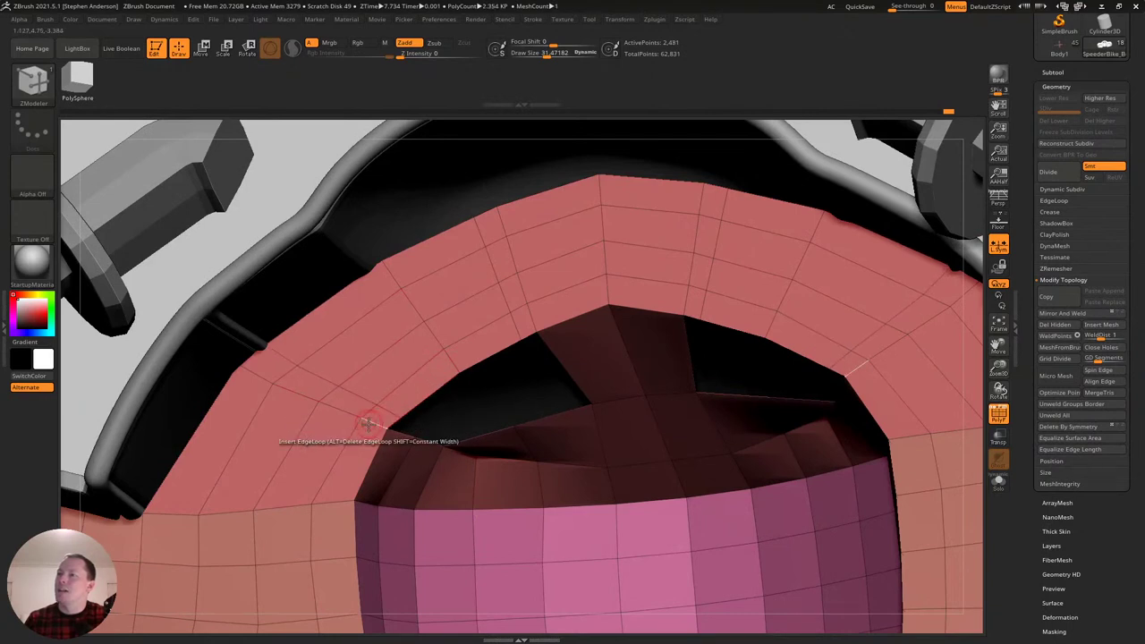
key("space")
left_click(252, 362)
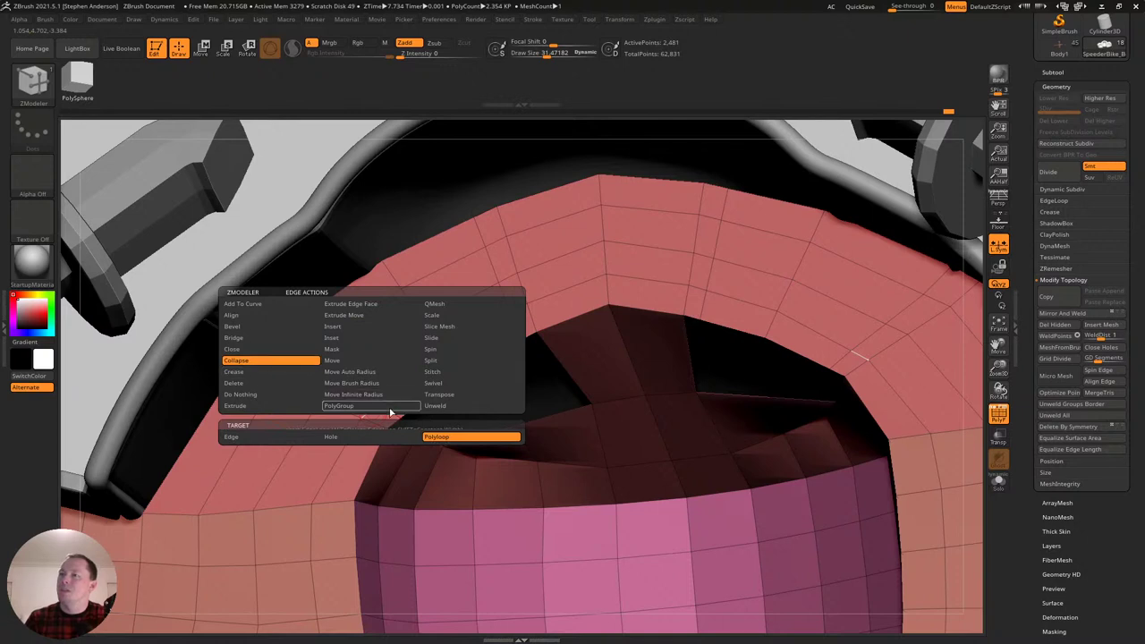
left_click(331, 389)
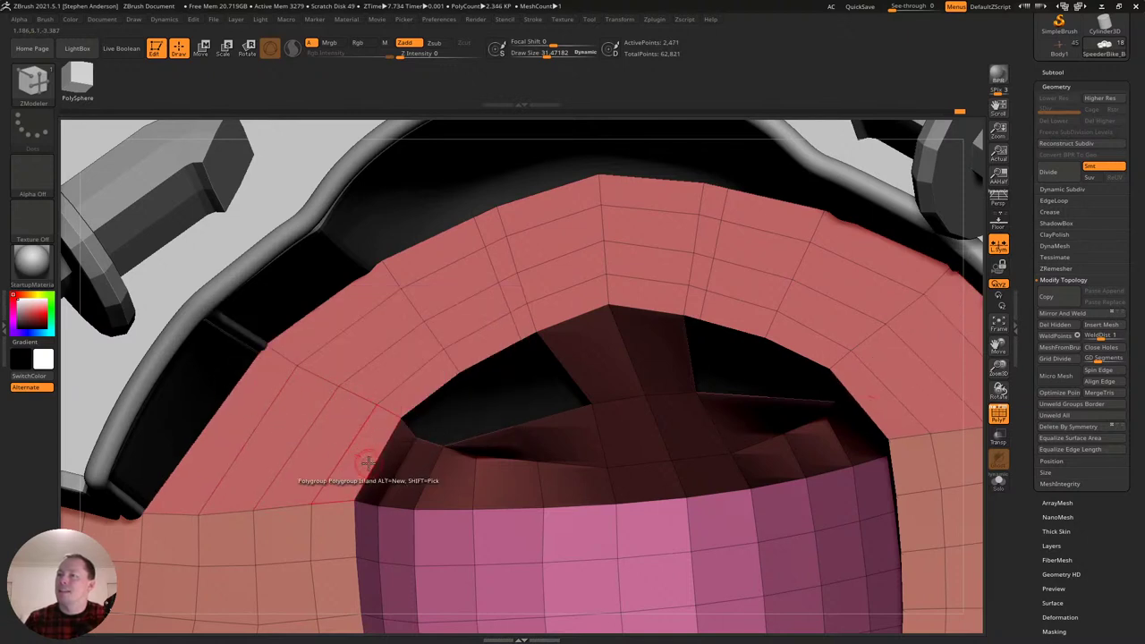
Insert a single edge loop across the lower end of the arch.
key("space")
left_click(333, 326)
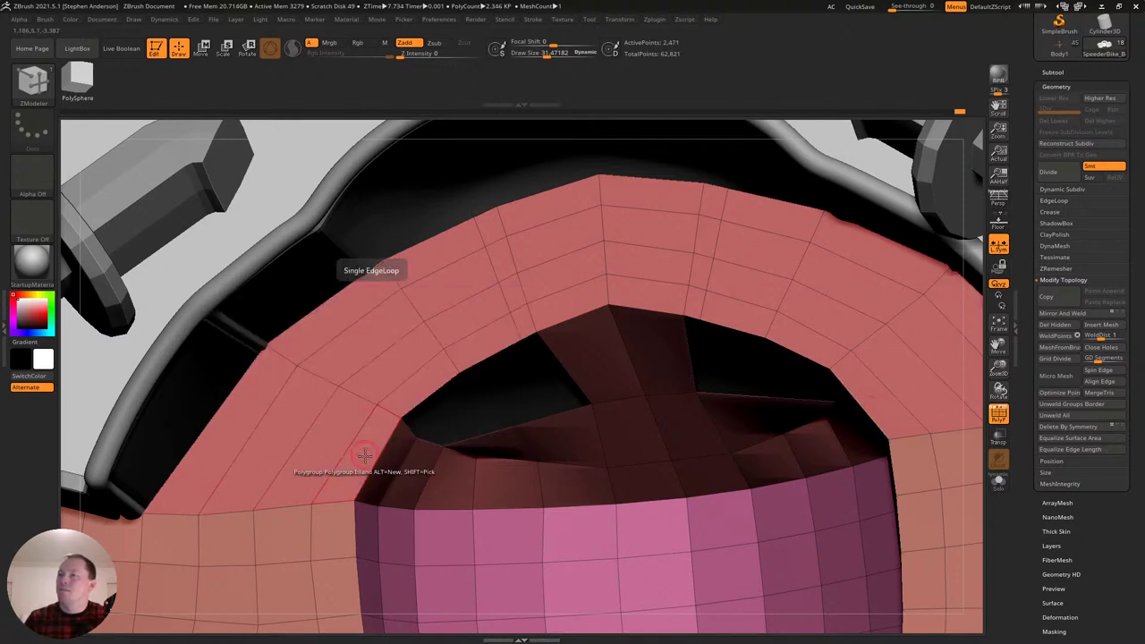
left_click(344, 453)
right_click_drag(354, 454, 371, 454, "shift")
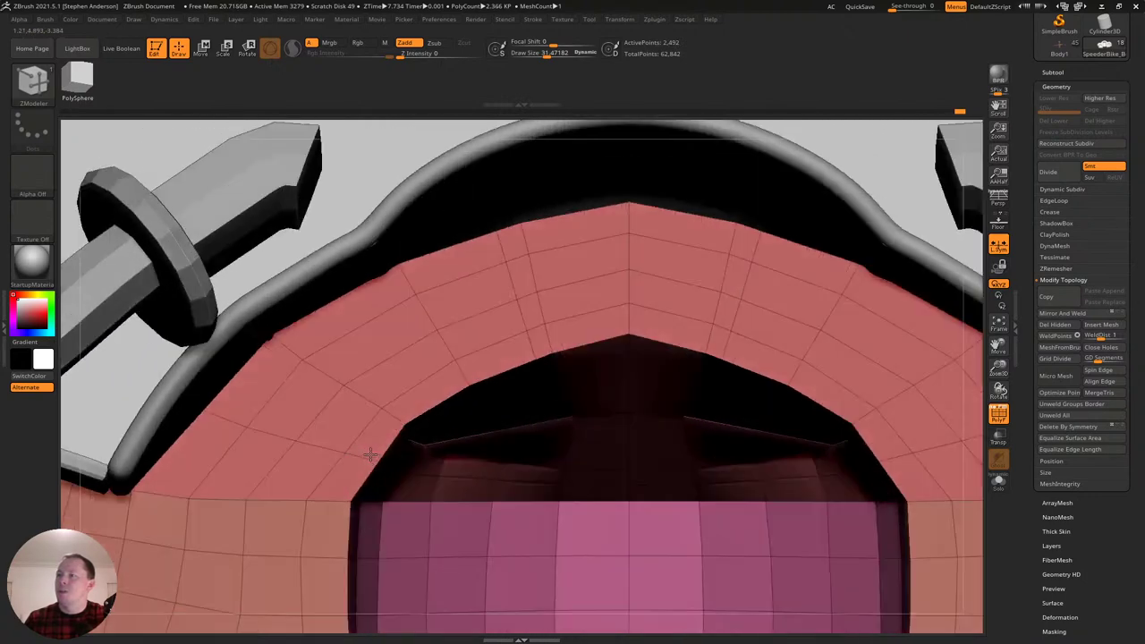
Even out the edge flow and outer curve of the arch's lower ends using the Move brush at a draw size of about 116.
key("b")
key("m")
key("v")
key("s")
mouse_move(352, 431)
left_mouse_down()
mouse_move(378, 435)
mouse_move(350, 430)
left_mouse_up()
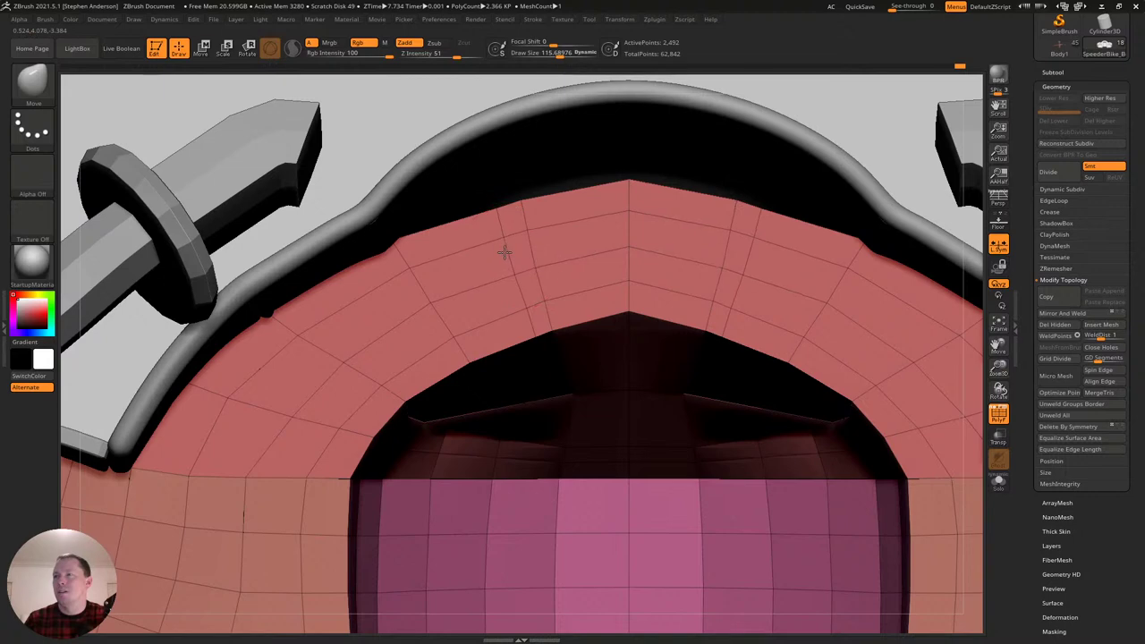
right_click_drag(491, 289, 492, 256)
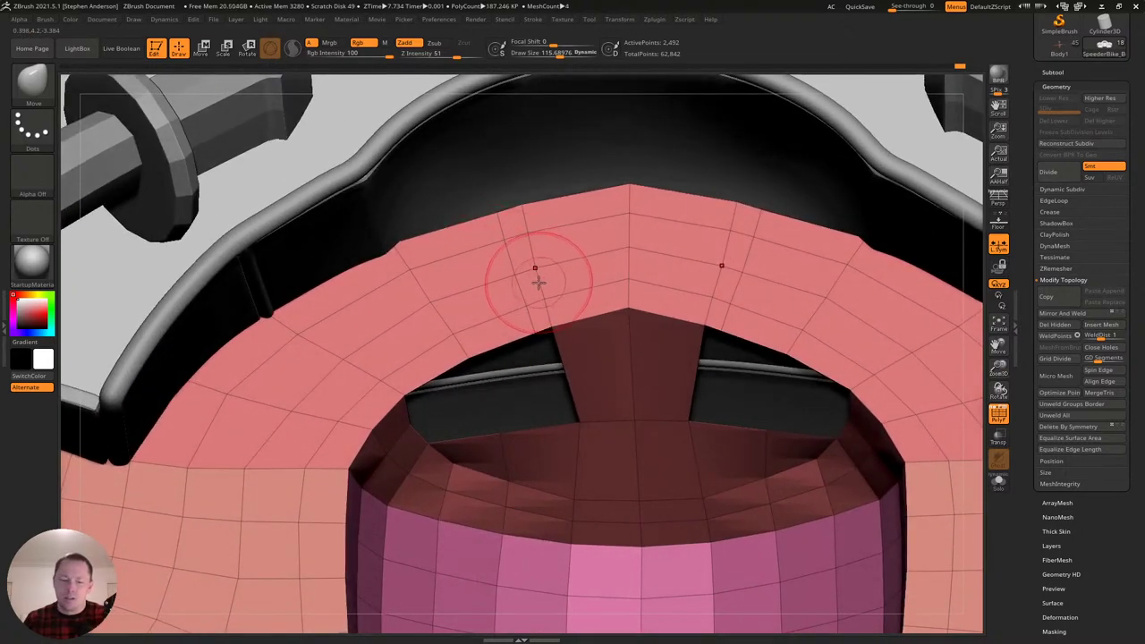
Collapse the narrow polyloop across the arch above the central strip's side edge with ZModeler.
key("b")
key("m")
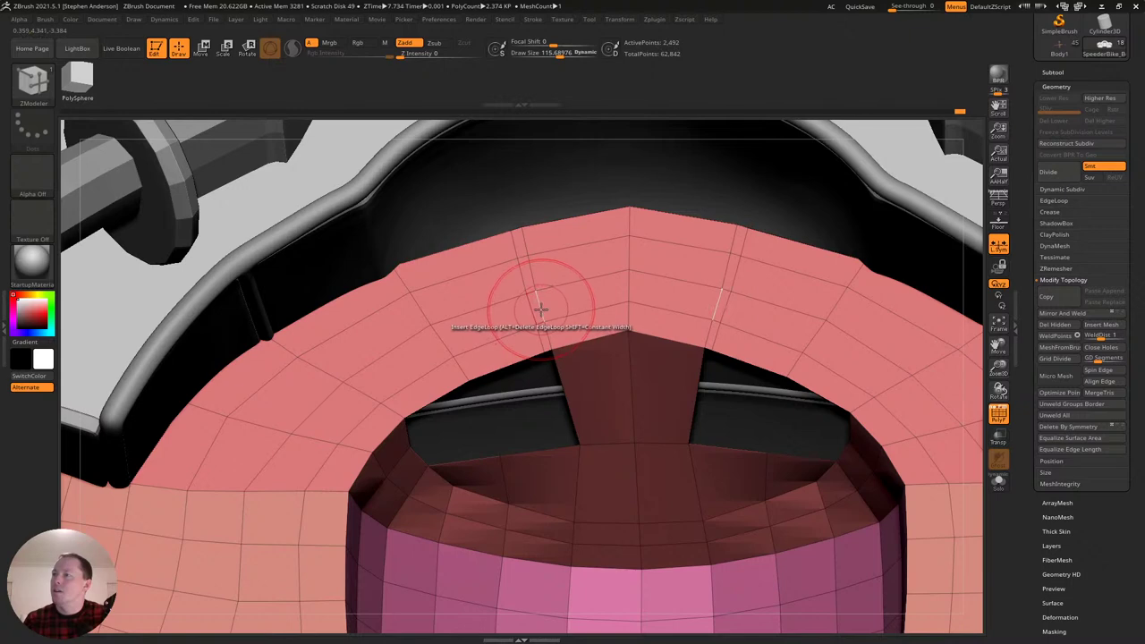
key("space")
left_click(424, 366)
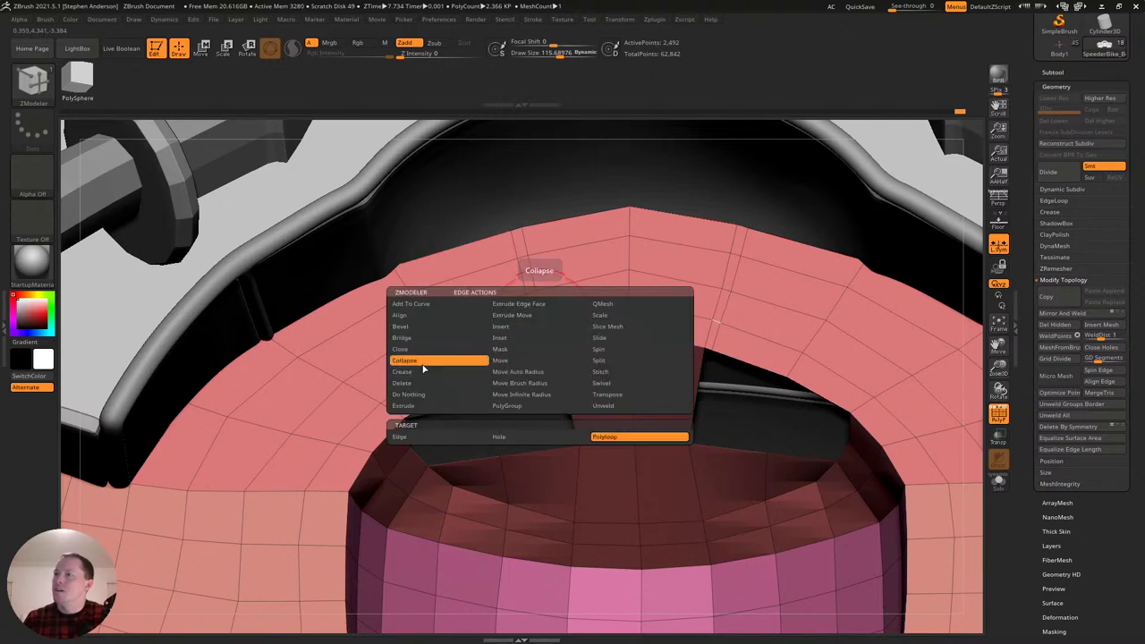
right_click_drag(540, 302, 554, 367, "ctrl")
left_click(547, 356)
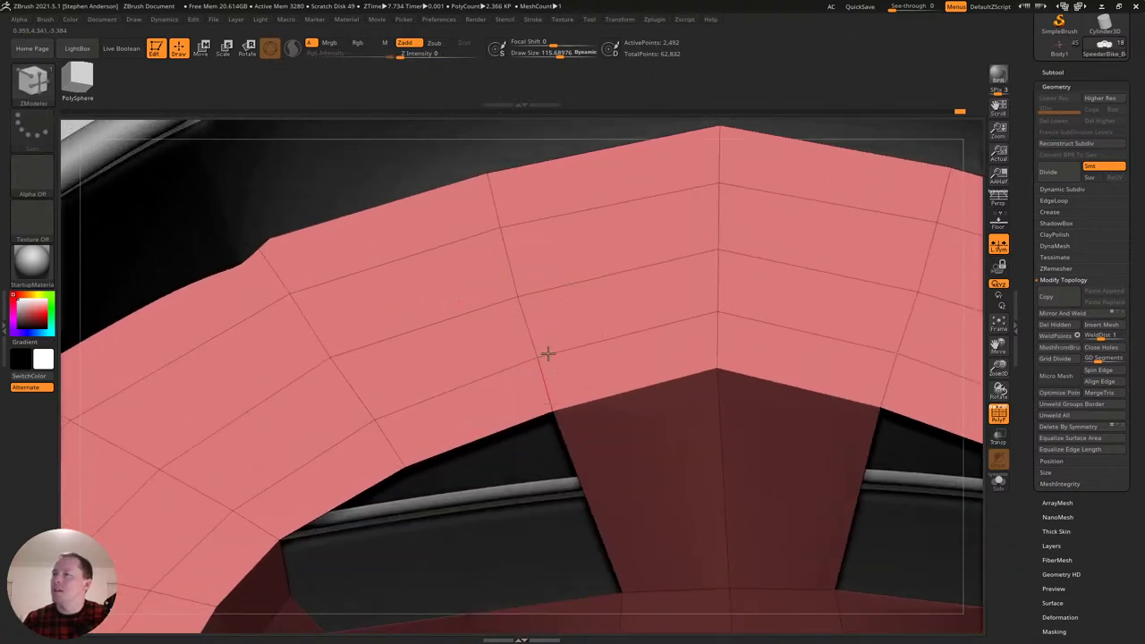
right_click_drag(632, 352, 435, 331, "ctrl")
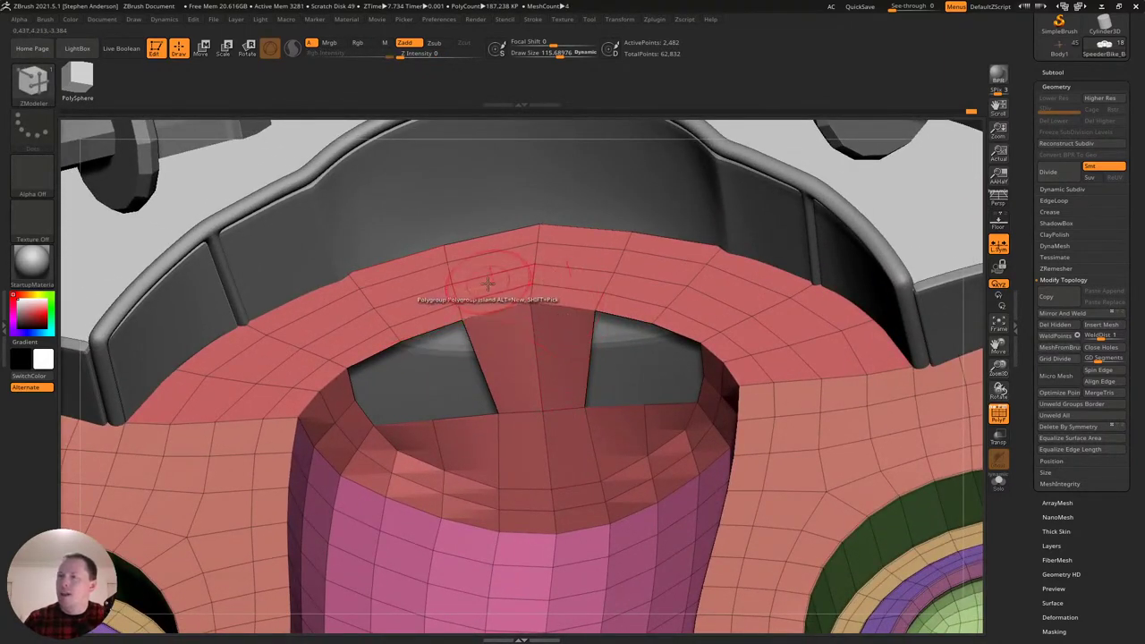
Bridge the arch's inner edge to the matching central panel edge beside the strip, and insert a single edge loop across the bridged faces.
key("space")
left_click(295, 332)
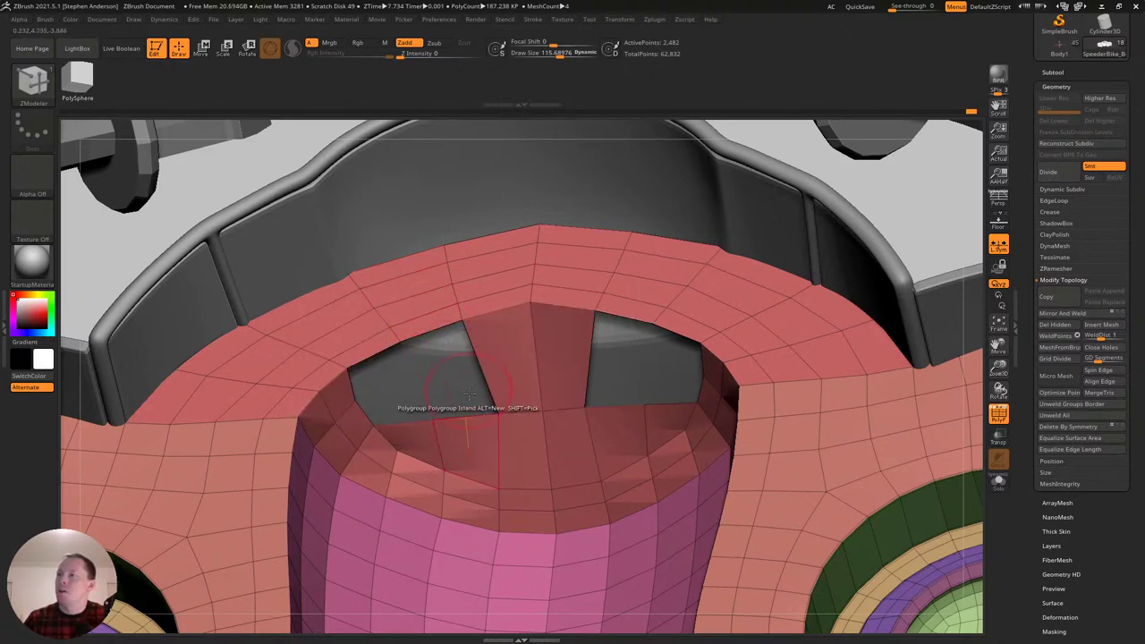
left_click(471, 417)
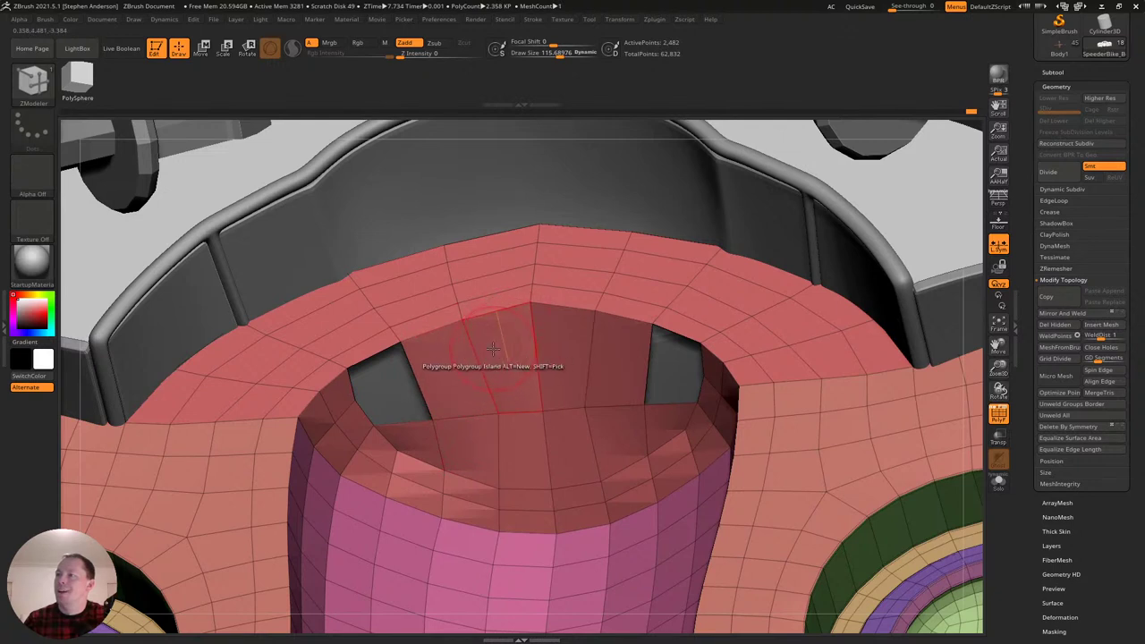
key("space")
left_click(447, 327)
left_click(480, 361)
Bridge the remaining open edges between the arch, the side strip and the central faces to close the side opening.
key("space")
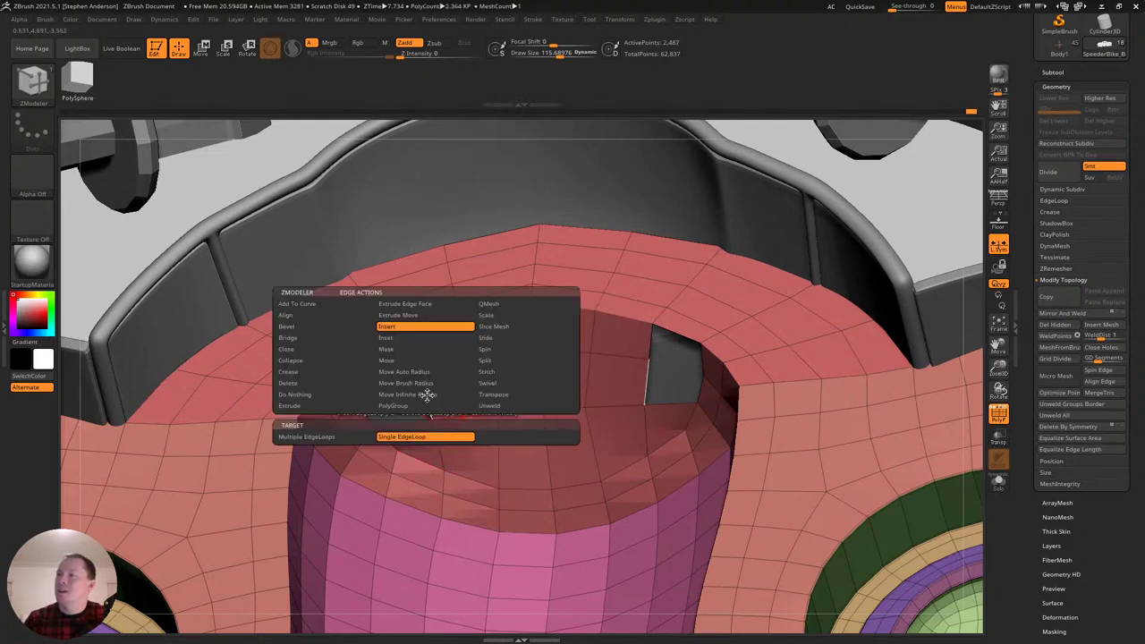
left_click(303, 339)
right_click_drag(385, 345, 471, 439, "ctrl")
left_click(469, 440)
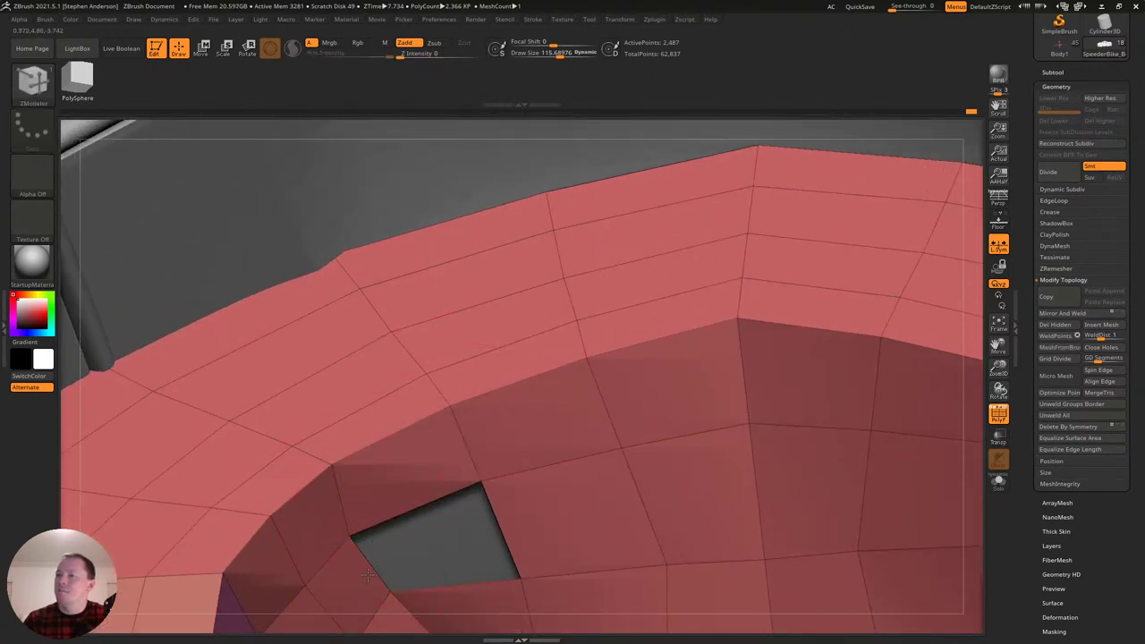
left_click(496, 515)
mouse_move(524, 529)
right_mouse_down("ctrl")
mouse_move(474, 402)
mouse_move(460, 417)
right_mouse_up("ctrl")
mouse_move(467, 448)
left_mouse_down("shift")
mouse_move(449, 449)
mouse_move(524, 458)
mouse_move(406, 437)
mouse_move(417, 399)
mouse_move(389, 483)
mouse_move(400, 487)
left_mouse_up("shift")
Hide the pink and dark red polygroups that form the central recess, one after another.
right_click_drag(494, 465, 380, 335, "ctrl")
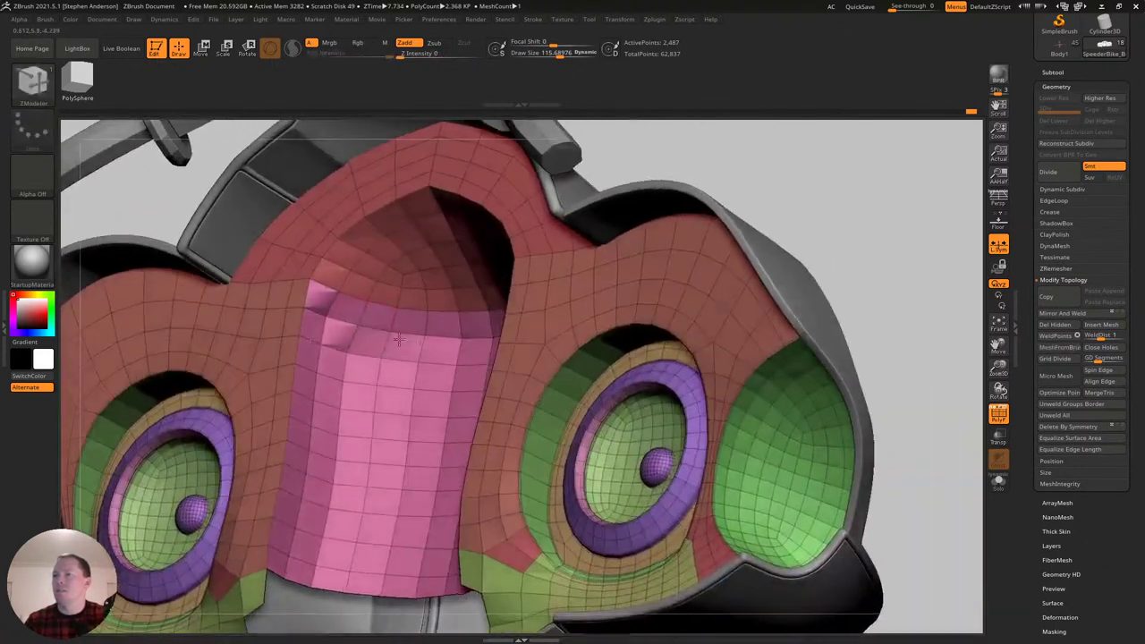
left_click(323, 311, "ctrl+shift")
left_click(360, 303, "ctrl+shift")
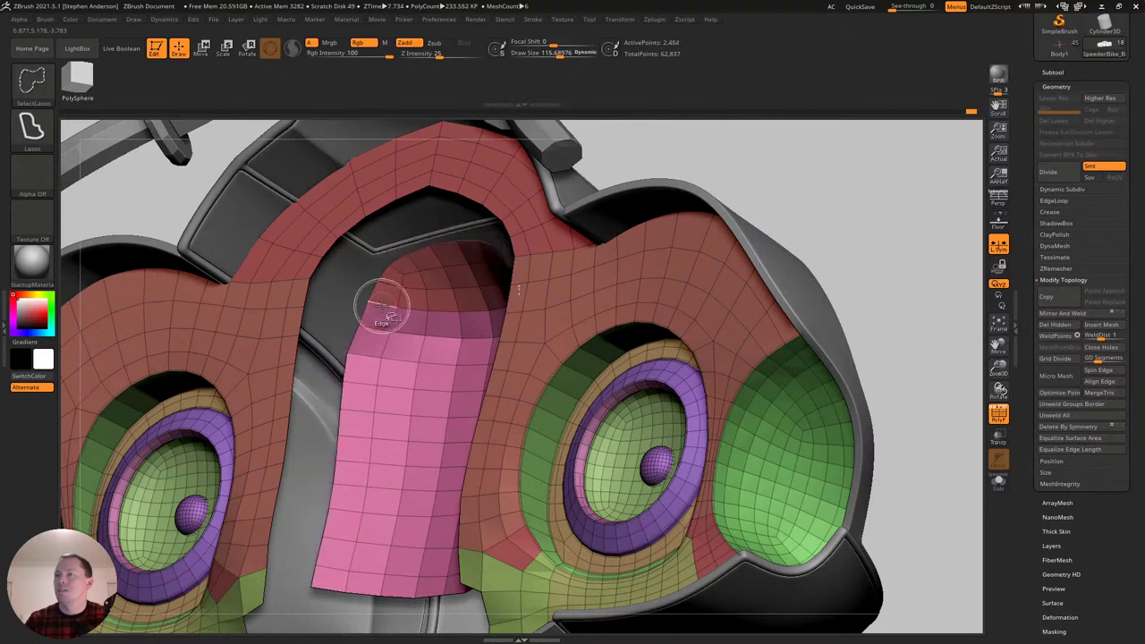
left_click(383, 306, "ctrl+shift")
left_click(417, 299, "ctrl+shift")
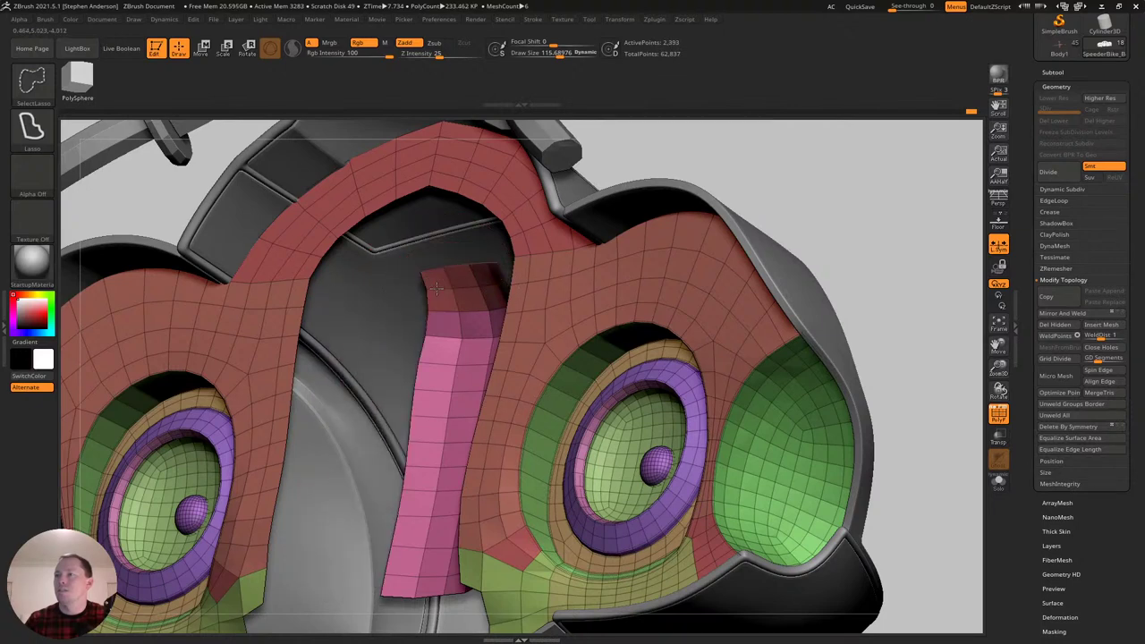
left_click(452, 282, "ctrl+shift")
left_click(490, 303, "ctrl+shift")
Isolate the hidden recess faces and assign them a single polygroup, and mask the surrounding body parts.
key("f")
left_click(685, 257, "ctrl+shift")
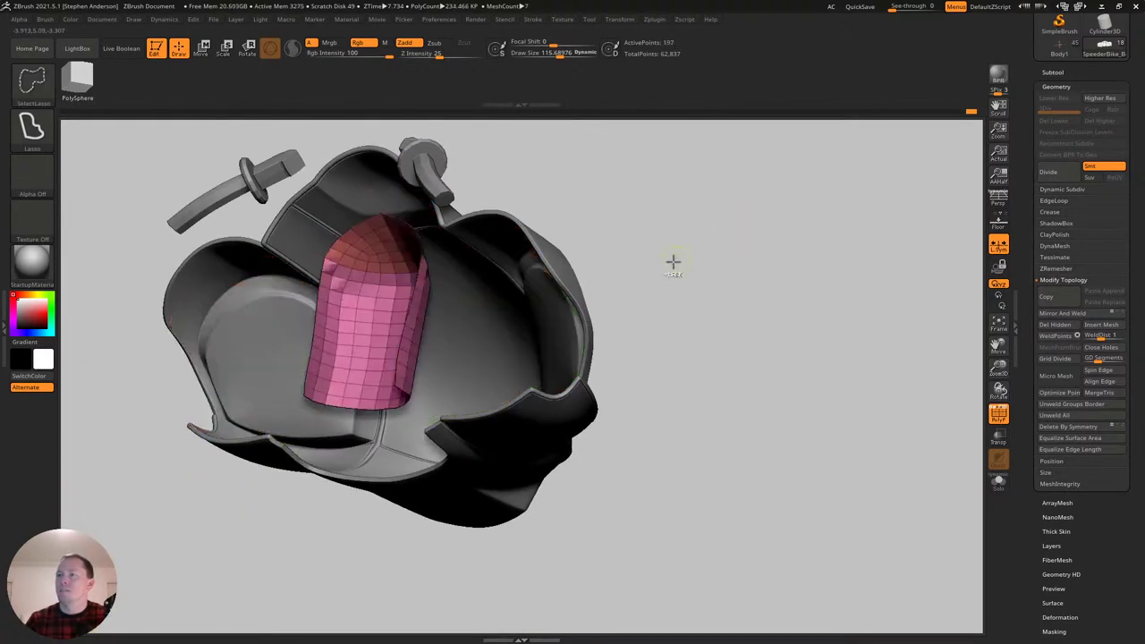
key("ctrl+w")
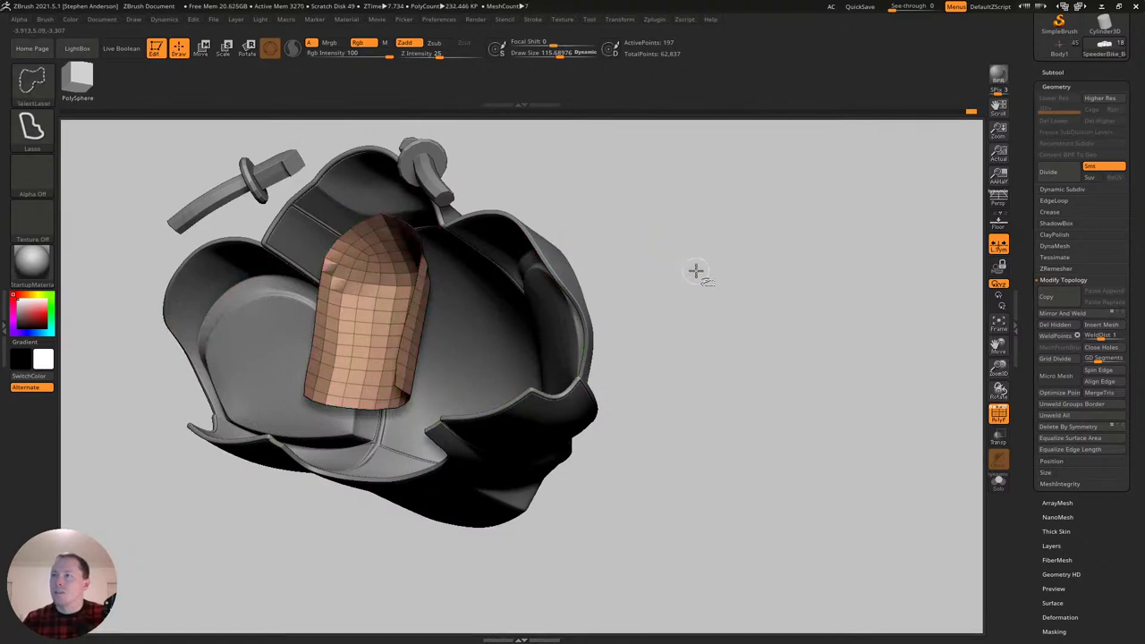
left_click(706, 243, "ctrl+shift")
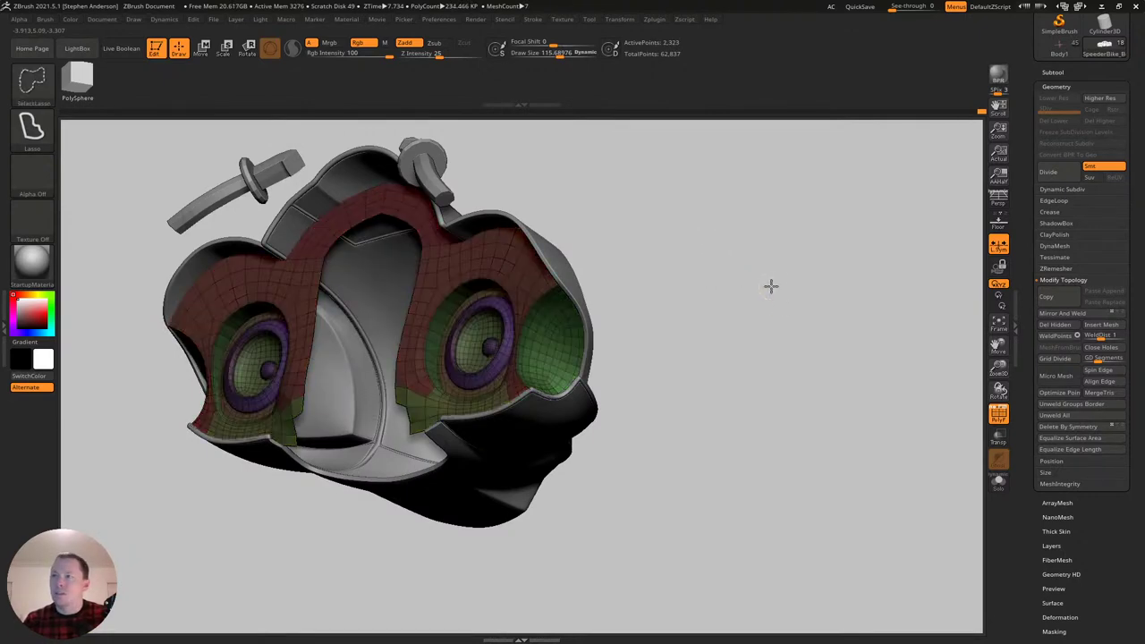
Smooth the whole central recess surface with the Smooth brush at a draw size of 1000.
right_click_drag(416, 285, 383, 247)
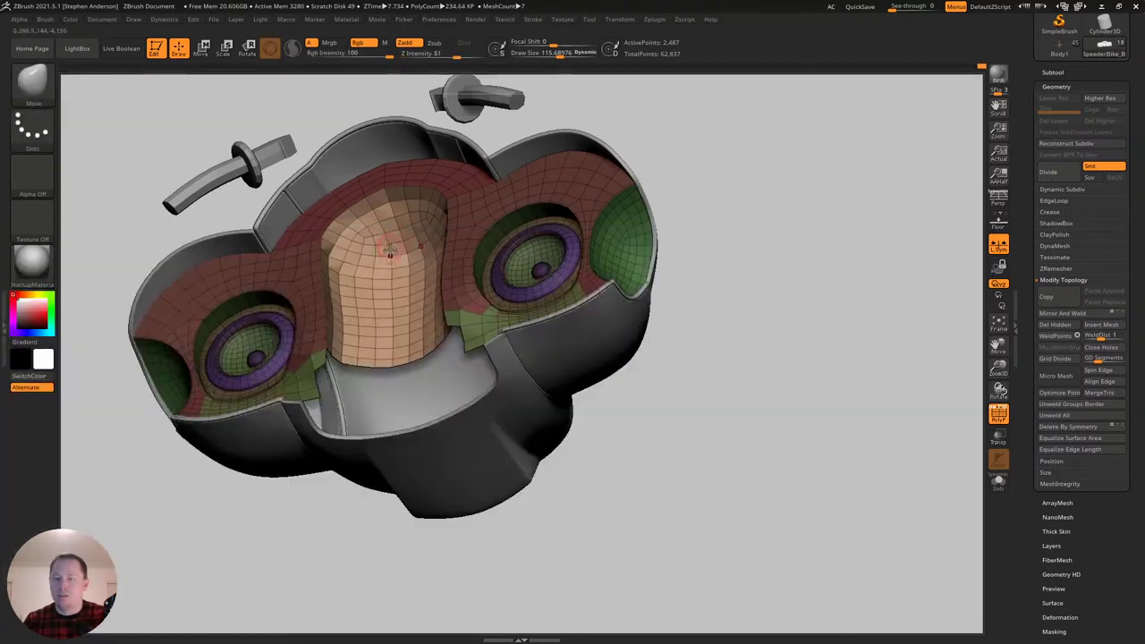
key("s")
mouse_move(380, 241)
left_mouse_down()
mouse_move(403, 241)
mouse_move(404, 279)
left_mouse_up()
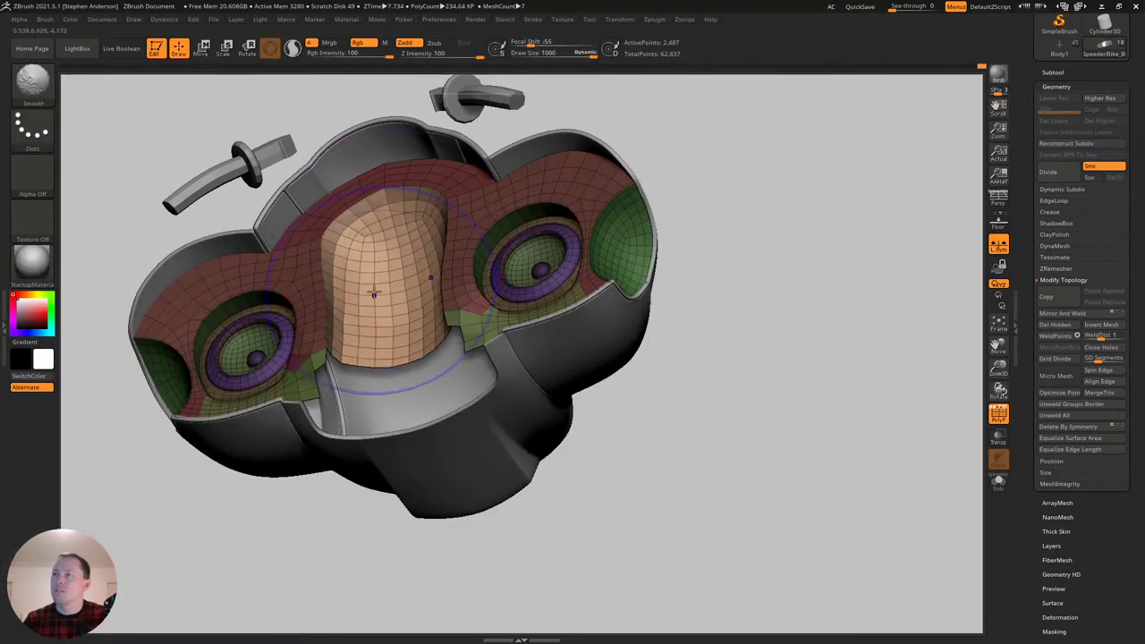
Refine the recess's rounded profile as seen from below using the Move brush at a draw size of about 807.
right_click_drag(371, 287, 377, 224)
key("b")
key("m")
key("v")
left_click_drag(377, 223, 373, 230)
mouse_move(352, 248)
right_mouse_down()
mouse_move(393, 207)
mouse_move(353, 271)
right_mouse_up()
key("s")
left_click_drag(339, 246, 331, 255)
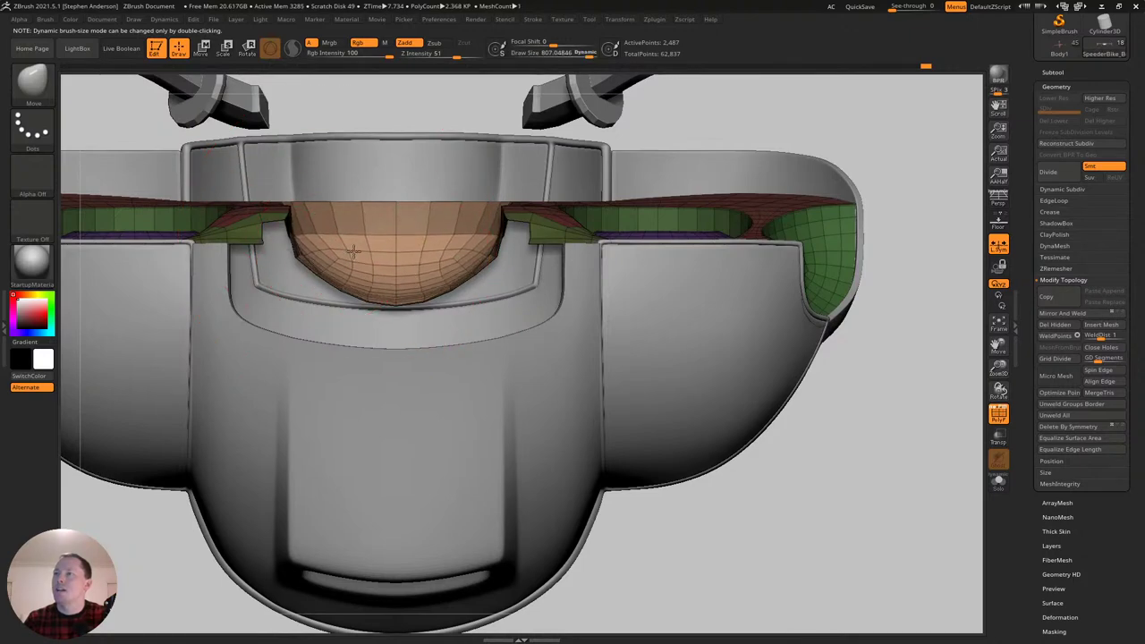
mouse_move(348, 253)
right_mouse_down()
mouse_move(381, 353)
mouse_move(408, 378)
mouse_move(396, 396)
mouse_move(393, 376)
right_mouse_up()
Clear the mask and adjust the arch's border around the recess using the Move brush at a draw size of about 253.
key("ctrl")
left_click_drag(720, 136, 723, 143, "ctrl")
right_click_drag(419, 213, 464, 279, "ctrl")
key("s")
left_click_drag(416, 236, 404, 237)
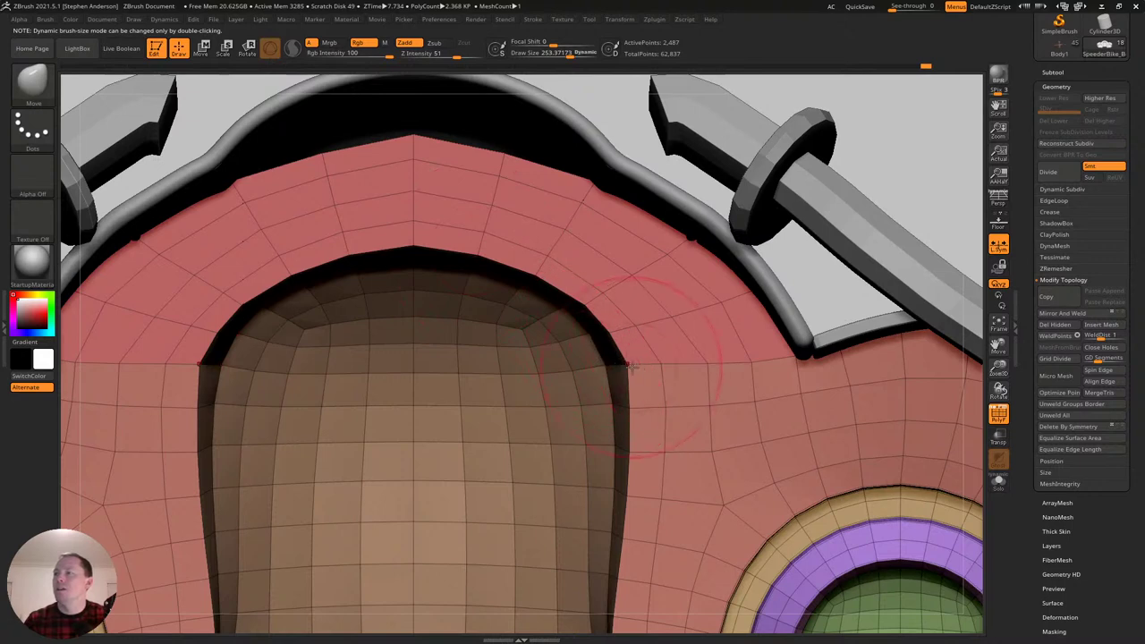
right_click_drag(617, 403, 584, 330, "ctrl")
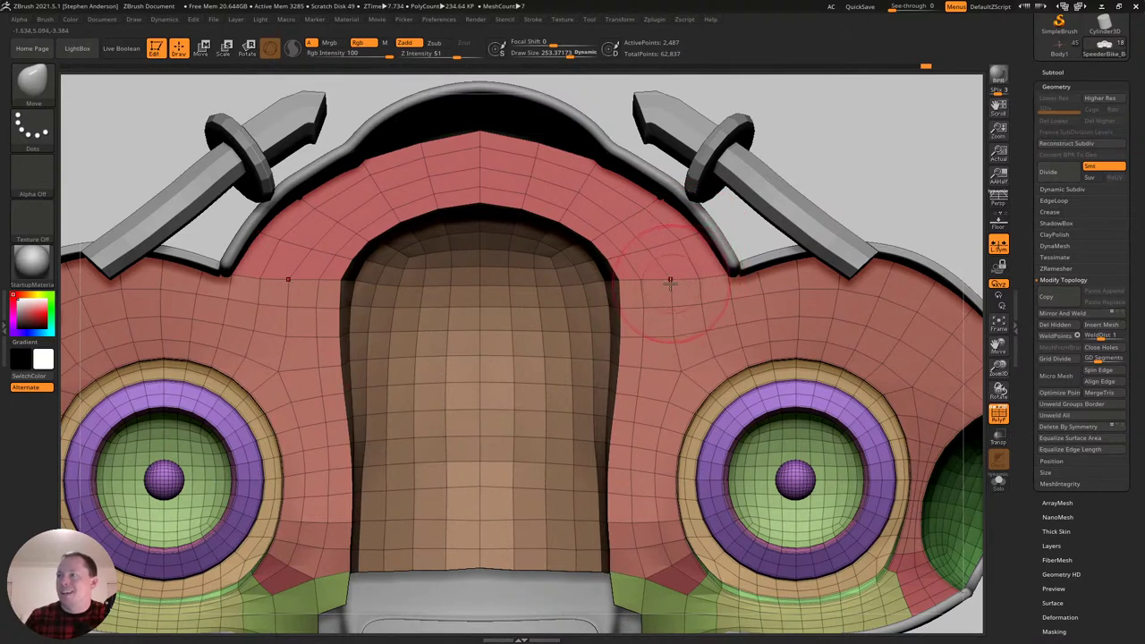
Adjust the recess's lower border using the Move brush at a draw size of about 392.
key("s")
left_click_drag(480, 556, 467, 556)
mouse_move(479, 548)
right_mouse_down()
mouse_move(511, 499)
mouse_move(499, 434)
mouse_move(495, 442)
right_mouse_up()
key("s")
left_click_drag(503, 511, 517, 520)
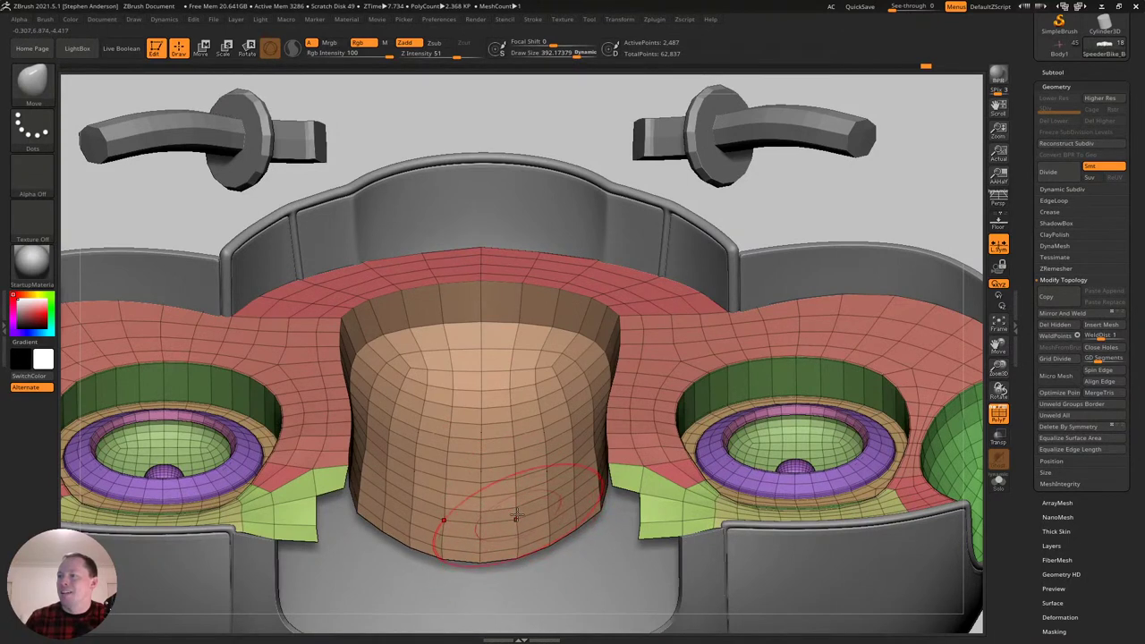
Refine the central recess's lower border with the Move brush at a draw size of about 275.
key("s")
left_click_drag(516, 517, 515, 519)
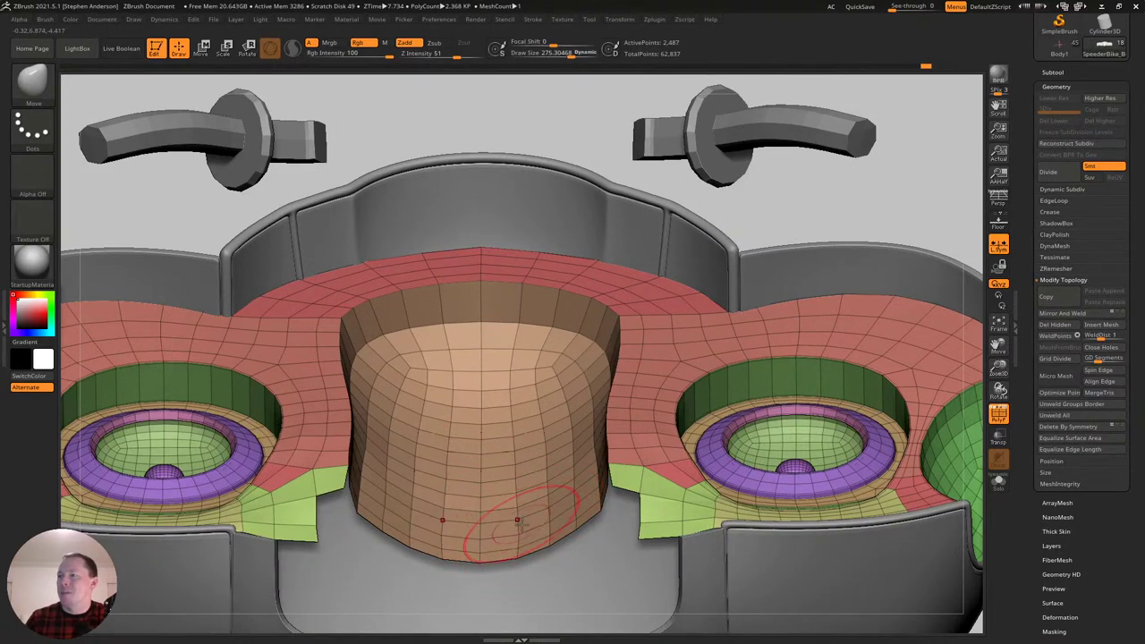
left_click_drag(510, 552, 528, 542)
key("s")
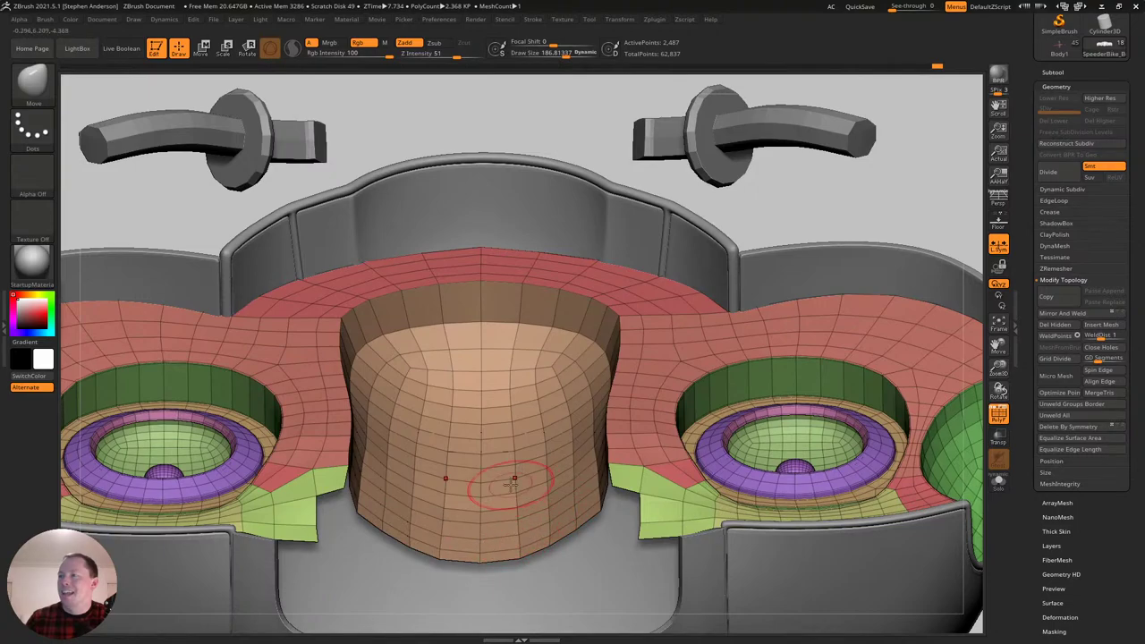
Even out the recess's lower sides and rounded front profile using the Move brush at draw sizes of about 350 and 311.
mouse_move(517, 477)
right_mouse_down()
mouse_move(524, 539)
mouse_move(495, 520)
mouse_move(444, 376)
mouse_move(504, 435)
mouse_move(486, 390)
mouse_move(524, 375)
right_mouse_up()
left_click_drag(363, 452, 365, 452)
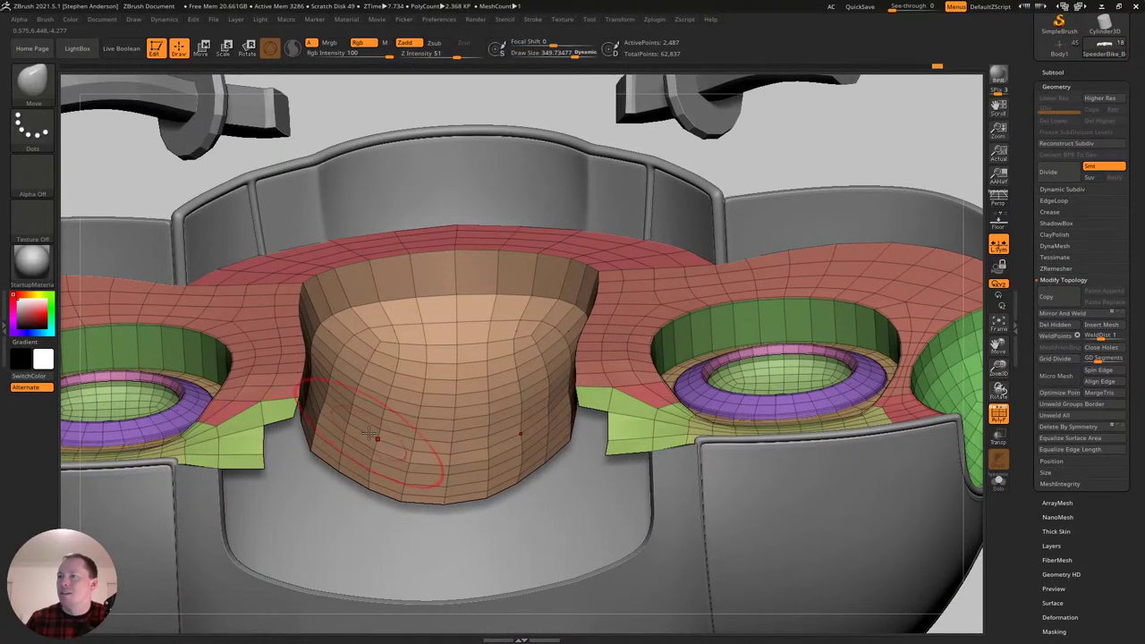
key("s")
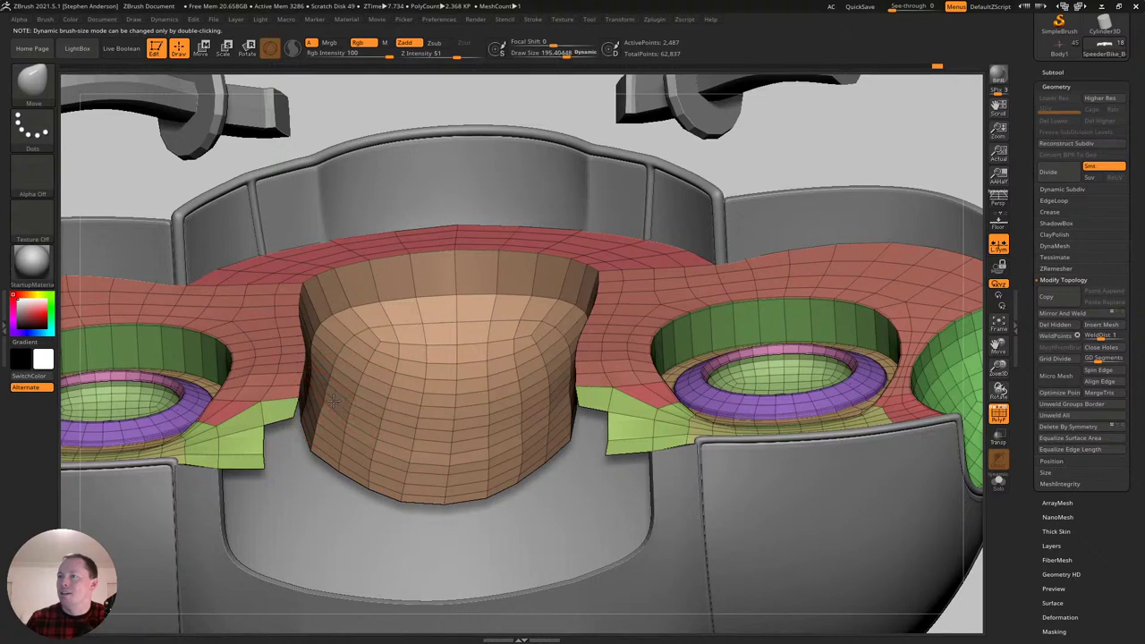
mouse_move(341, 390)
right_mouse_down("ctrl")
mouse_move(358, 347)
mouse_move(394, 413)
mouse_move(421, 333)
mouse_move(476, 369)
mouse_move(472, 355)
mouse_move(403, 380)
right_mouse_up("ctrl")
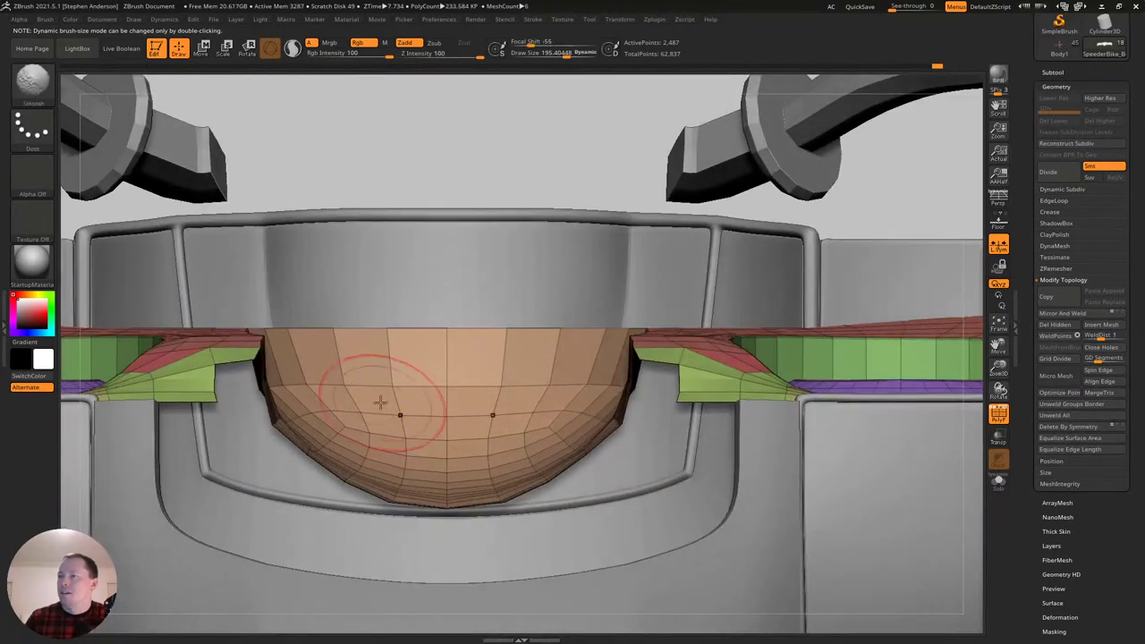
key("s")
left_click_drag(361, 414, 345, 427)
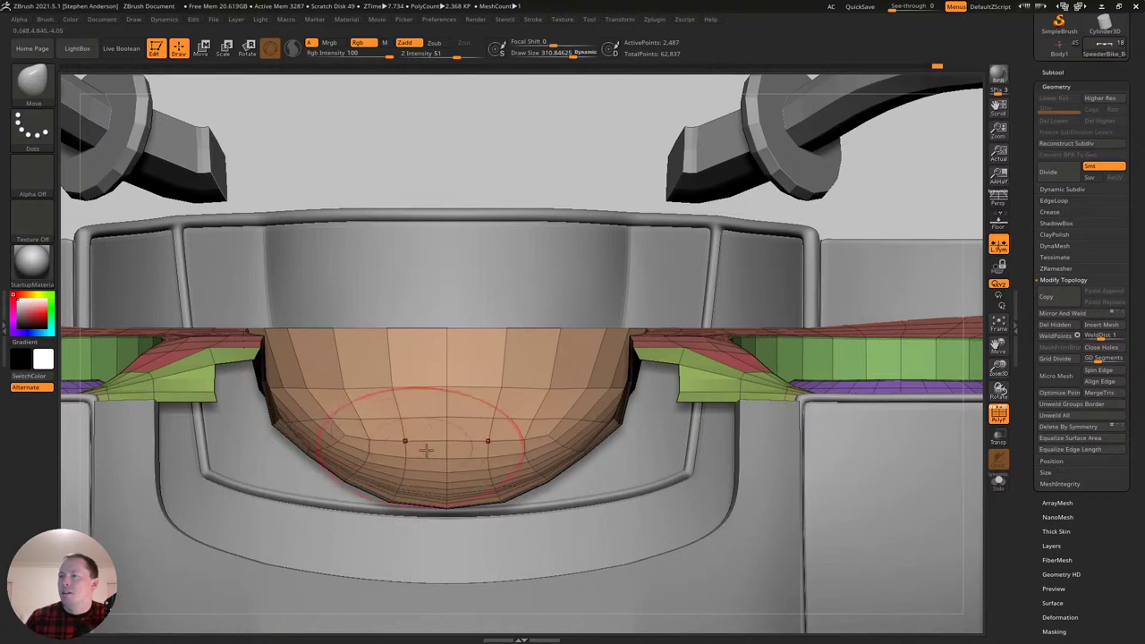
Adjust the recess's side edges along the red panels using the Move brush at draw sizes of about 323 and 195.
right_click_drag(478, 480, 431, 413, "ctrl")
mouse_move(609, 419)
right_mouse_down("ctrl")
mouse_move(621, 481)
mouse_move(557, 383)
mouse_move(549, 390)
right_mouse_up("ctrl")
key("s")
left_click_drag(549, 390, 538, 387)
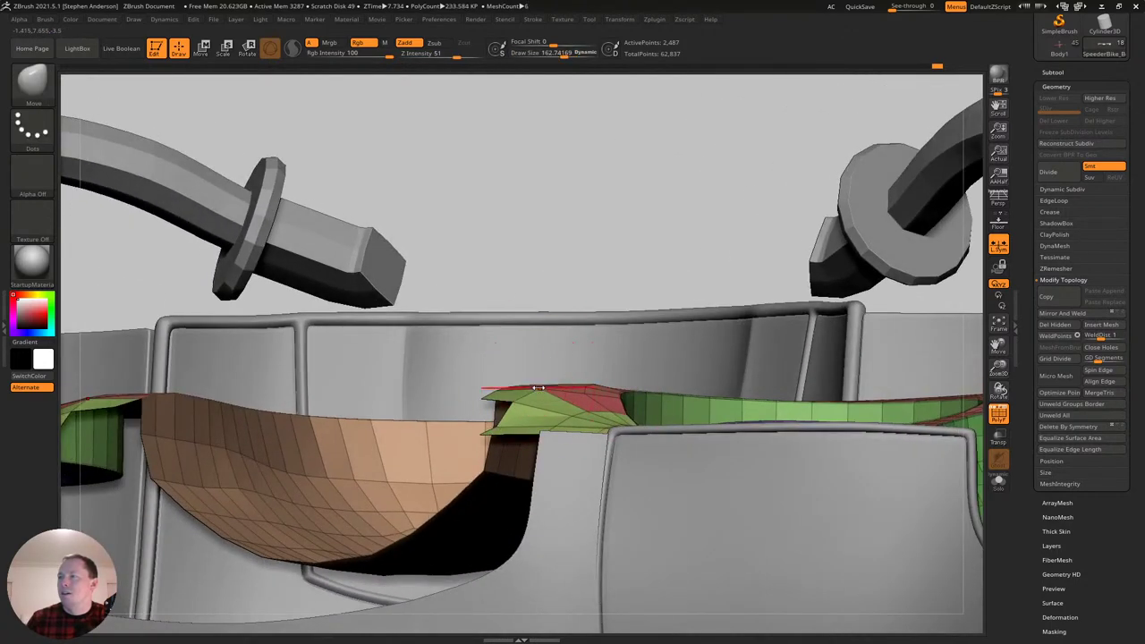
mouse_move(551, 409)
right_mouse_down("ctrl")
mouse_move(538, 358)
mouse_move(558, 507)
mouse_move(524, 406)
mouse_move(543, 417)
mouse_move(536, 465)
right_mouse_up("ctrl")
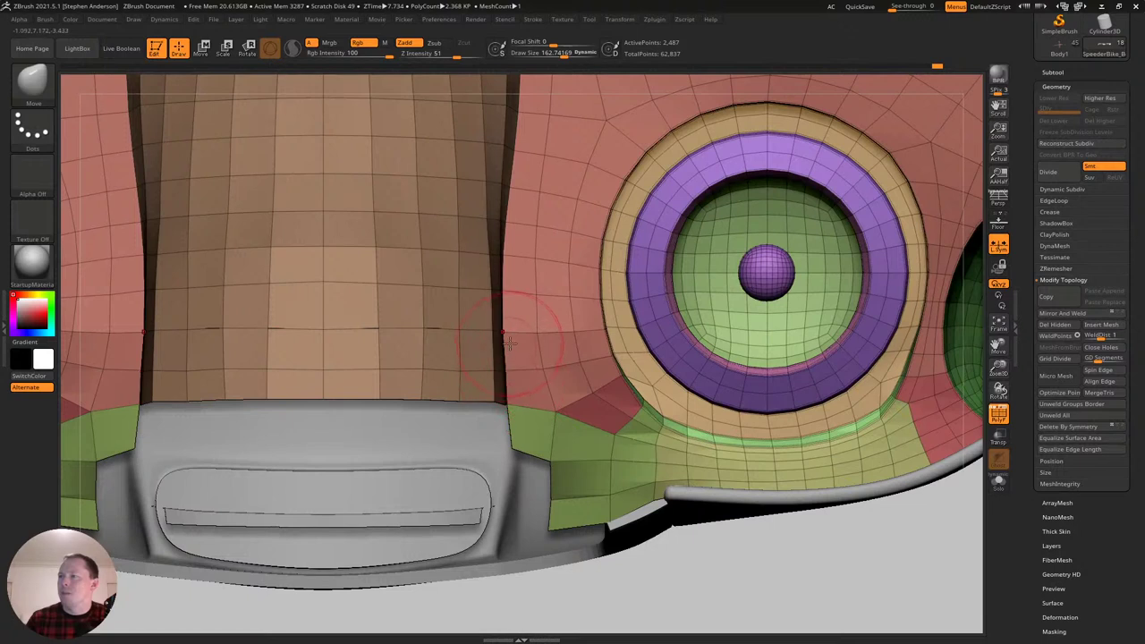
left_click_drag(513, 318, 517, 318)
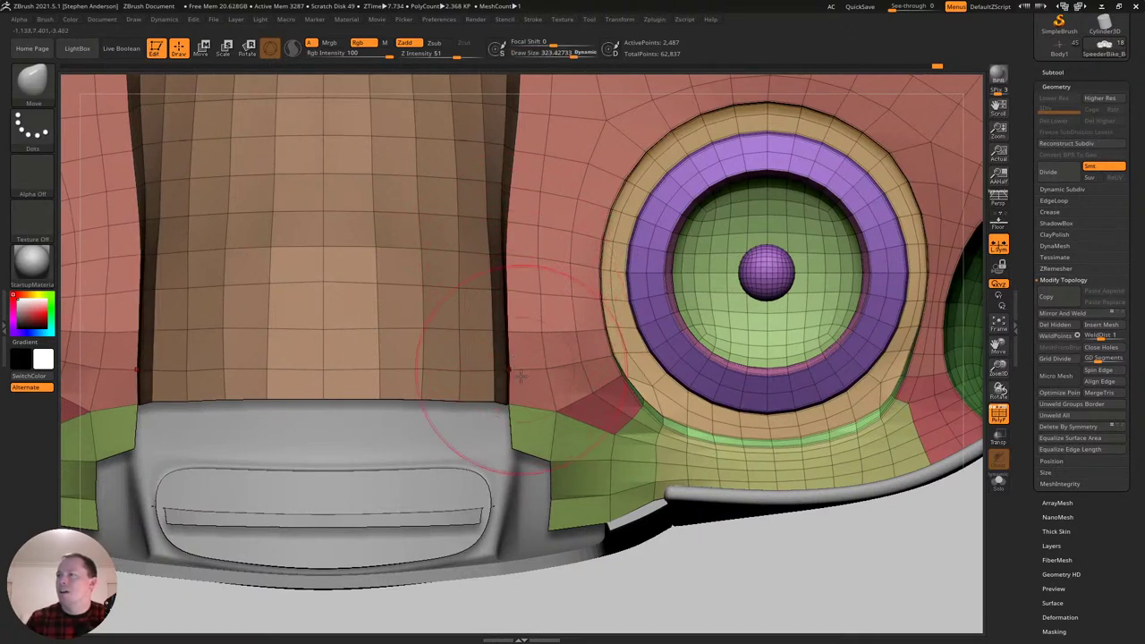
key("s")
left_click_drag(517, 255, 510, 256)
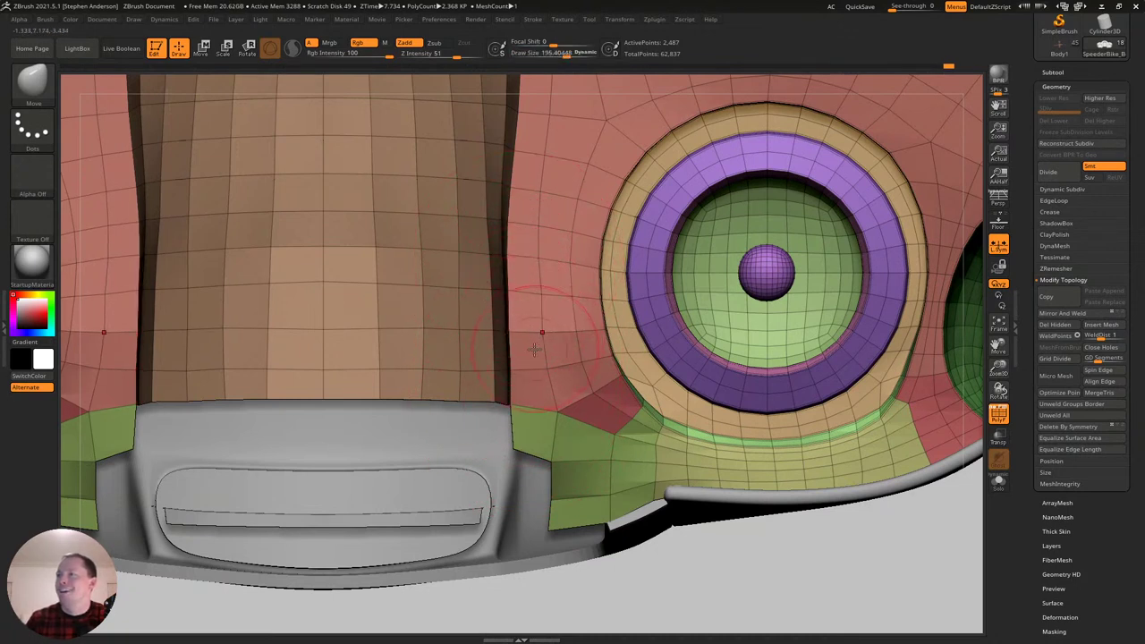
Adjust the panel corners beside the recess's lower end using the Move brush at a draw size of about 141.
right_click_drag(506, 293, 499, 391)
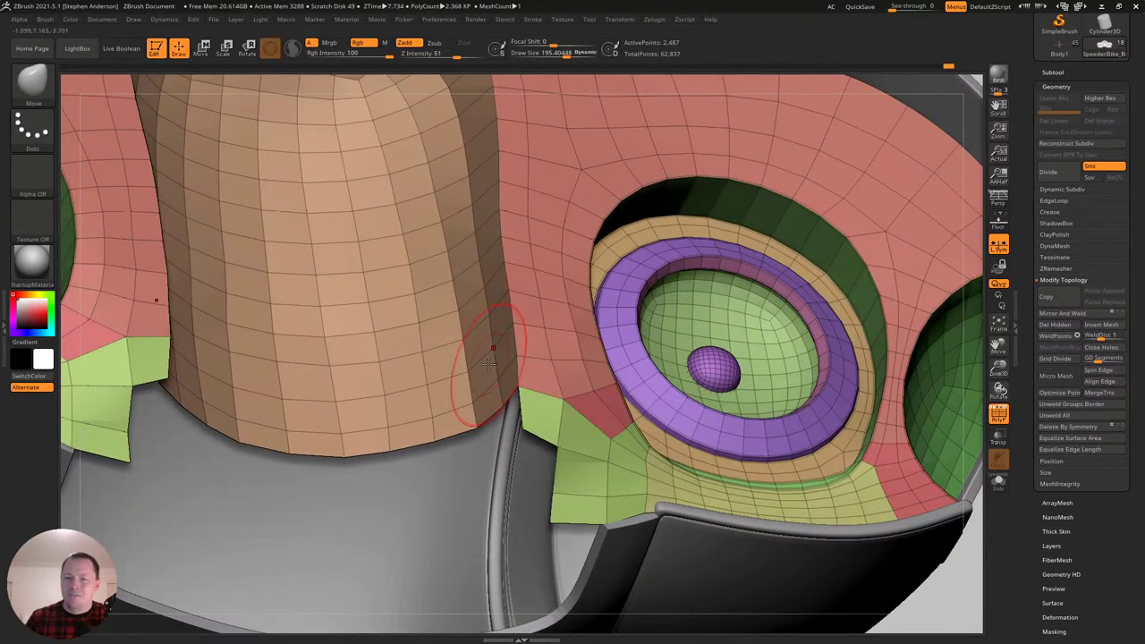
right_click_drag(502, 345, 491, 366)
right_click_drag(393, 409, 373, 498, "ctrl")
left_click_drag(378, 495, 371, 460)
key("s")
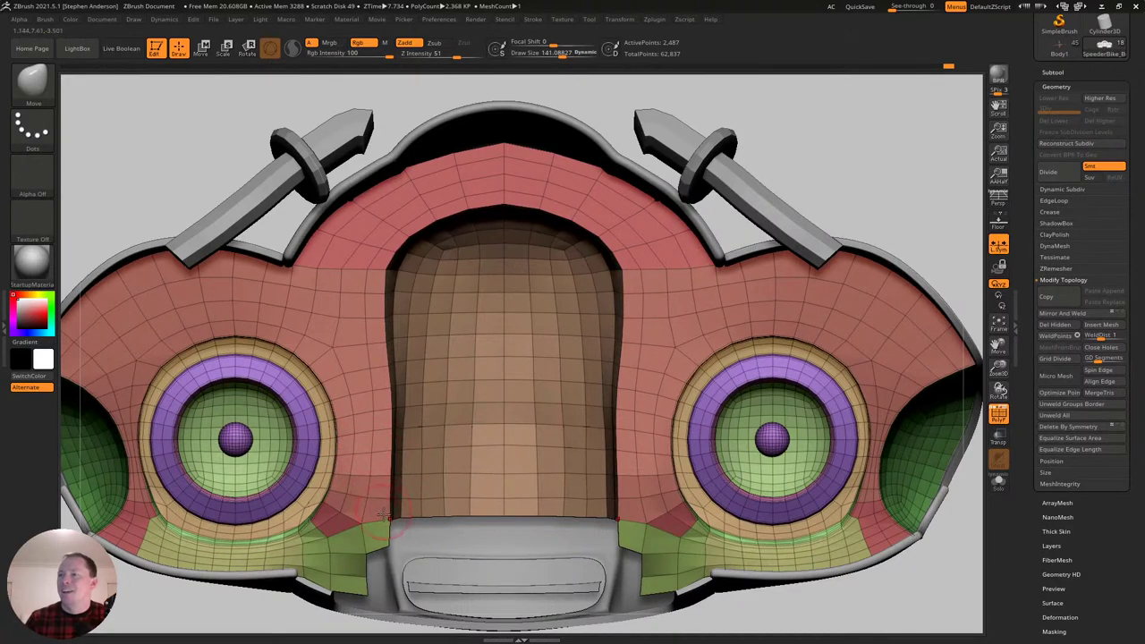
mouse_move(369, 552)
right_mouse_down("ctrl")
mouse_move(368, 521)
mouse_move(413, 497)
mouse_move(405, 438)
right_mouse_up("ctrl")
mouse_move(405, 439)
right_mouse_down("ctrl")
mouse_move(398, 506)
mouse_move(393, 353)
right_mouse_up("ctrl")
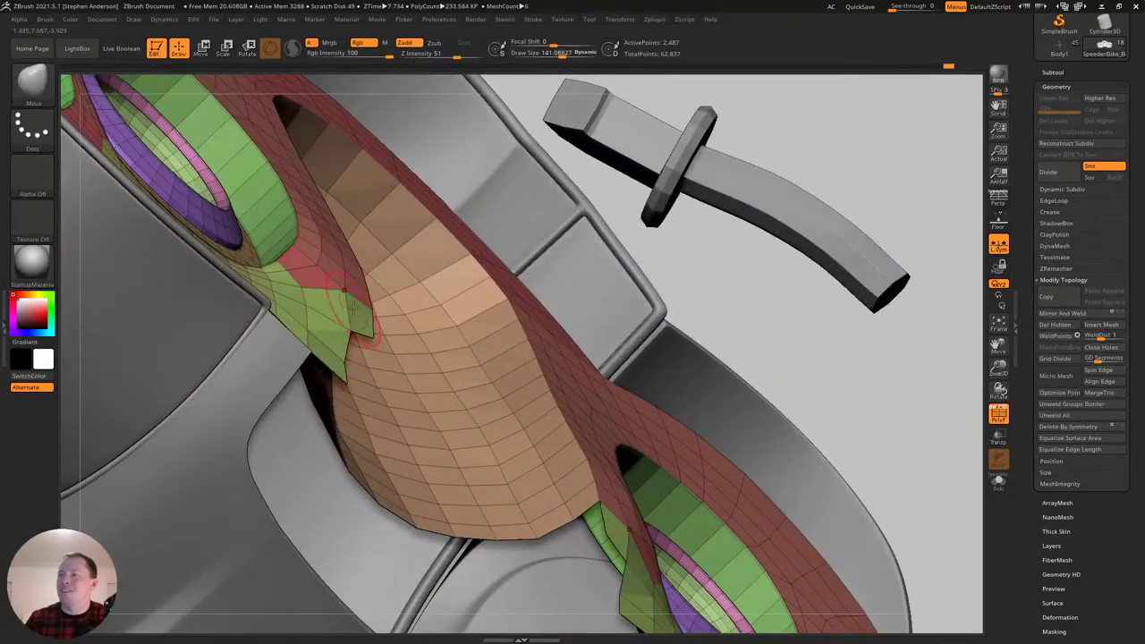